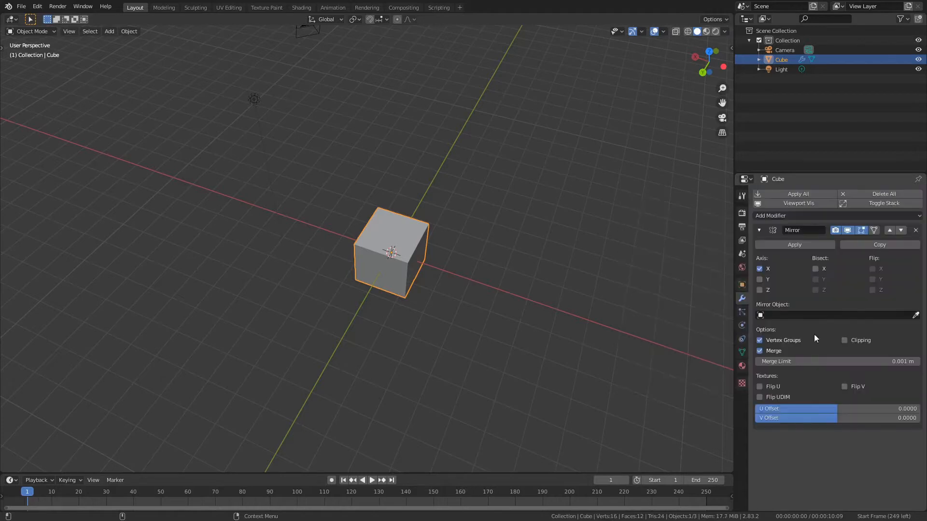
# Move the cube's entire mesh in Edit Mode along the X axis, away from its origin, to separate it from its mirrored copy.
pyautogui.press('Tab')
pyautogui.moveTo(482, 317)
pyautogui.mouseDown(button='middle')
pyautogui.moveTo(451, 302)
pyautogui.moveTo(424, 317)
pyautogui.moveTo(491, 315)
pyautogui.mouseUp(button='middle')
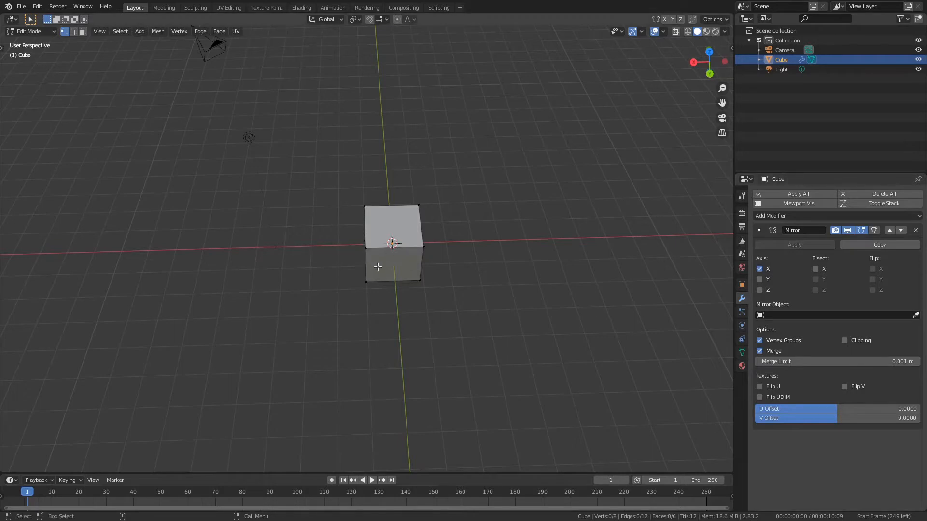
pyautogui.press('a')
pyautogui.press('g')
pyautogui.press('x')
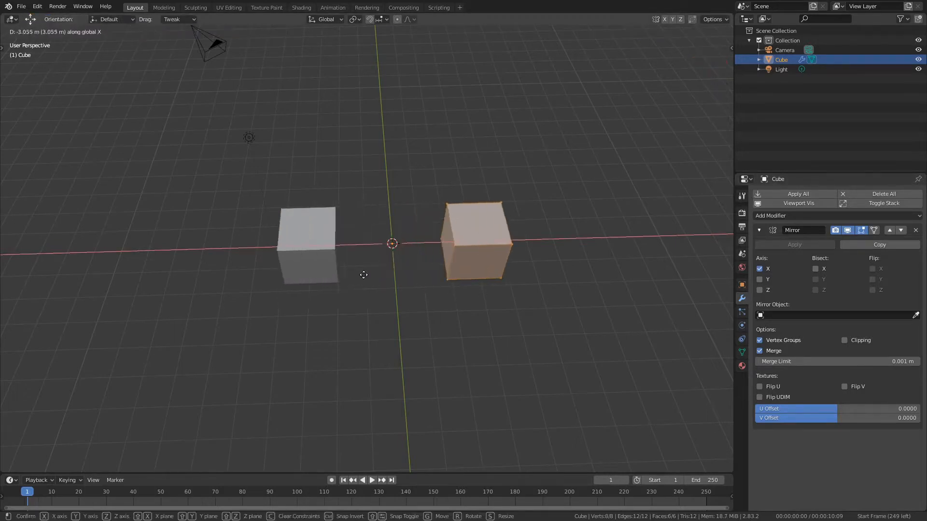
pyautogui.click(334, 275)
pyautogui.moveTo(619, 286); pyautogui.dragTo(574, 308, button='middle')
pyautogui.scroll(4, 574, 308)
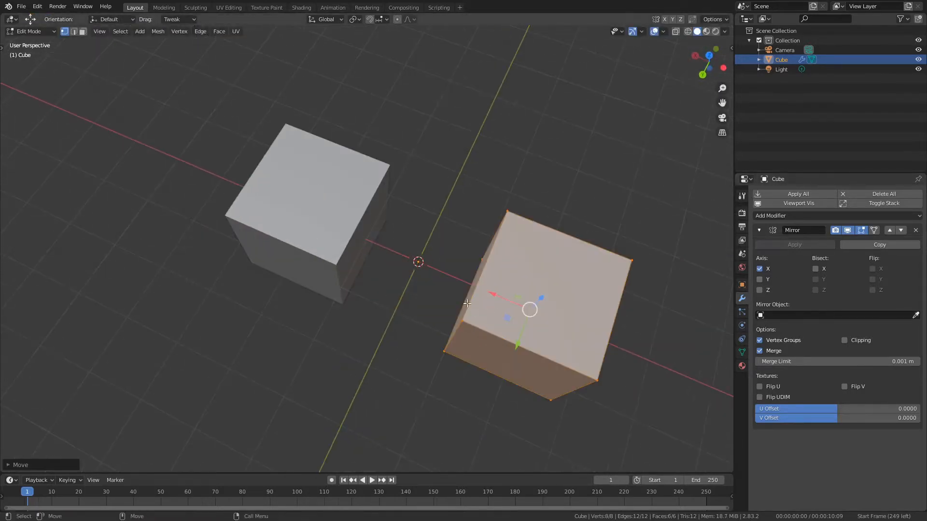
# Move the whole cube object away from the world origin in Object Mode, and return to editing its mesh.
pyautogui.press('Tab')
pyautogui.moveTo(459, 334); pyautogui.dragTo(436, 280, button='middle')
pyautogui.press('w')
pyautogui.moveTo(502, 334); pyautogui.dragTo(431, 252)
pyautogui.keyDown('alt'); pyautogui.moveTo(366, 272); pyautogui.dragTo(388, 246); pyautogui.keyUp('alt')
pyautogui.keyDown('alt'); pyautogui.moveTo(388, 246); pyautogui.dragTo(390, 298, button='middle'); pyautogui.keyUp('alt')
pyautogui.scroll(3, 390, 300)
pyautogui.press('Tab')
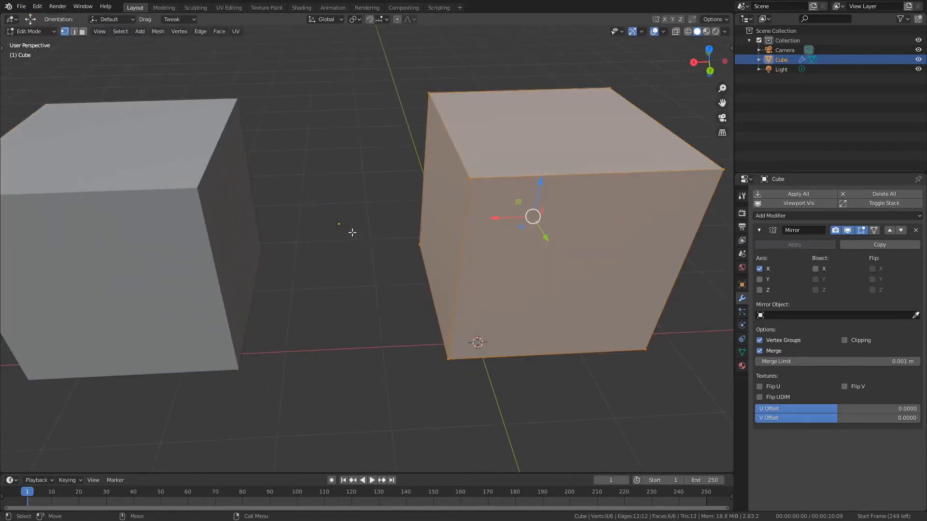
# Slide the selected mesh along the X axis to test how the mirrored half follows.
pyautogui.moveTo(396, 243); pyautogui.dragTo(458, 259, button='middle')
pyautogui.moveTo(505, 226); pyautogui.dragTo(345, 224)
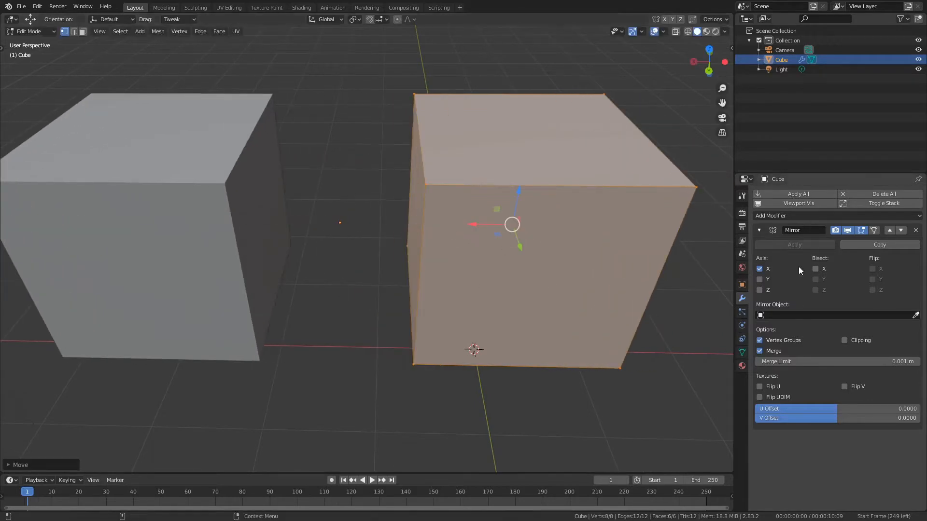
# Enable mirroring on the Y axis and move the mesh along Y to spread the four mirrored cubes apart.
pyautogui.moveTo(521, 192)
pyautogui.mouseDown()
pyautogui.moveTo(503, 284)
pyautogui.moveTo(516, 210)
pyautogui.mouseUp()
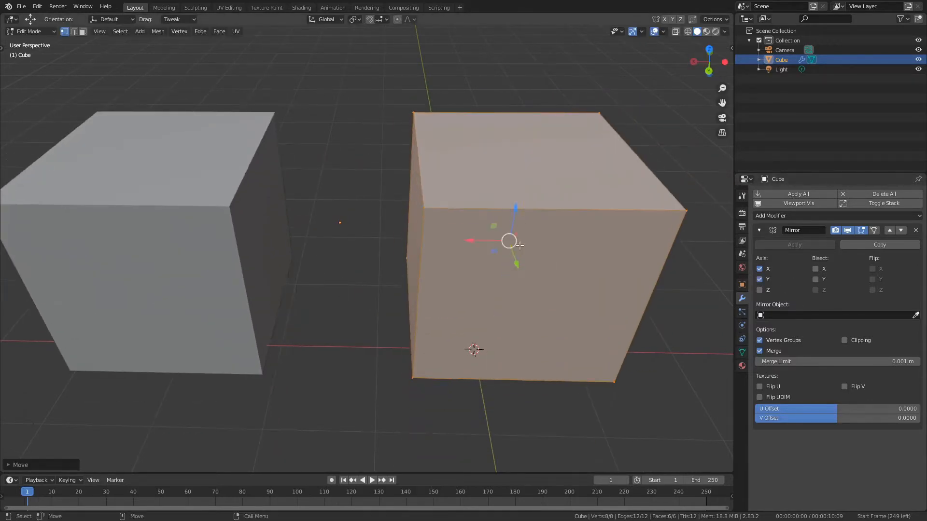
pyautogui.hotkey('ctrl', 'z')
pyautogui.moveTo(520, 250); pyautogui.dragTo(566, 383)
pyautogui.scroll(-5, 425, 174)
pyautogui.keyDown('alt'); pyautogui.moveTo(417, 162); pyautogui.dragTo(401, 212); pyautogui.keyUp('alt')
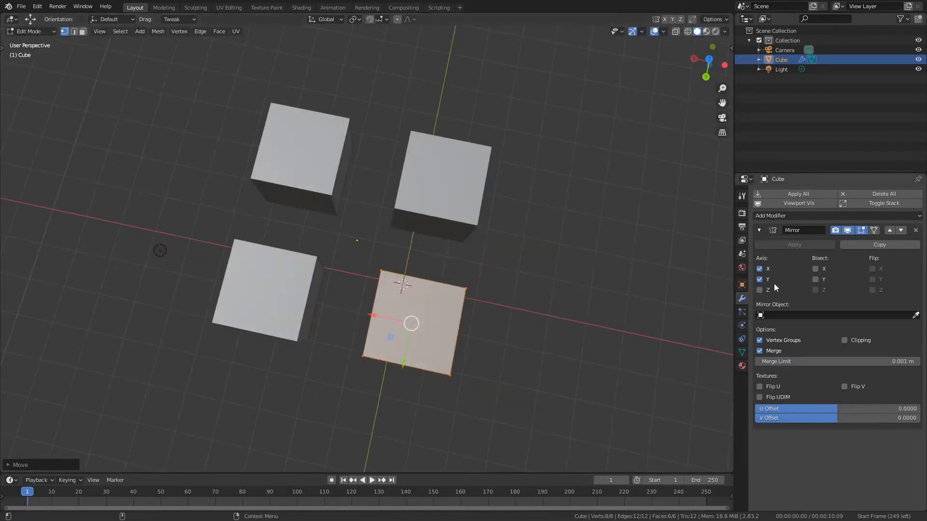
pyautogui.keyDown('alt'); pyautogui.moveTo(592, 344); pyautogui.dragTo(579, 324); pyautogui.keyUp('alt')
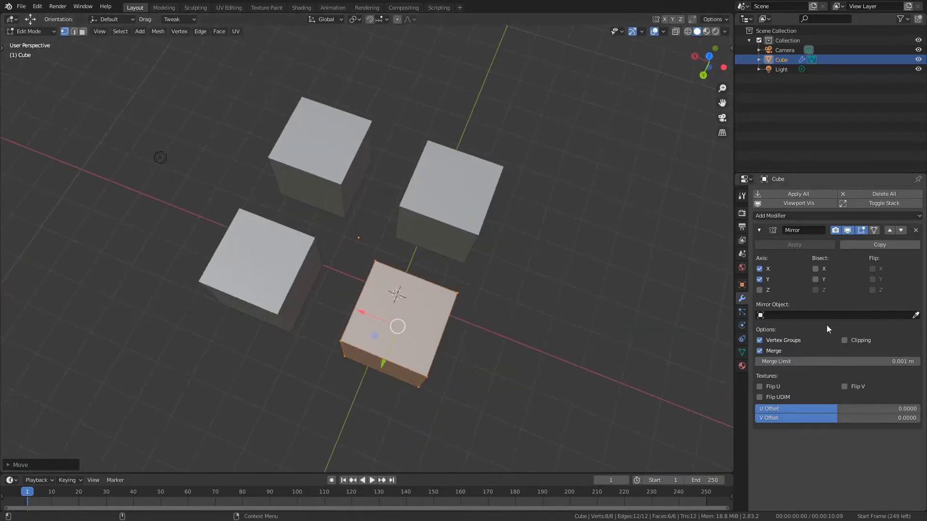
# Turn on the Mirror modifier's X bisect and move the mesh across the mirror plane to test the cut.
pyautogui.click(823, 270)
pyautogui.moveTo(387, 358); pyautogui.dragTo(414, 306)
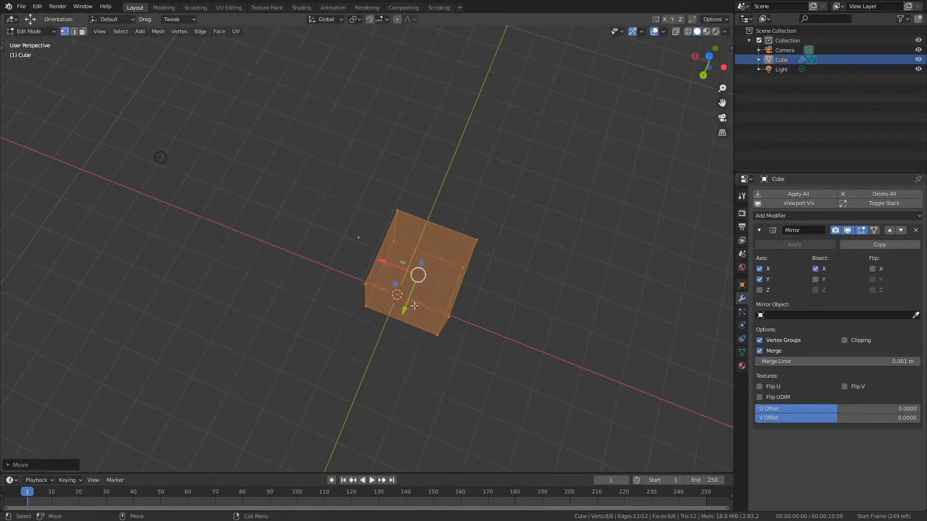
pyautogui.moveTo(387, 263); pyautogui.dragTo(352, 250)
pyautogui.moveTo(370, 295); pyautogui.dragTo(386, 276)
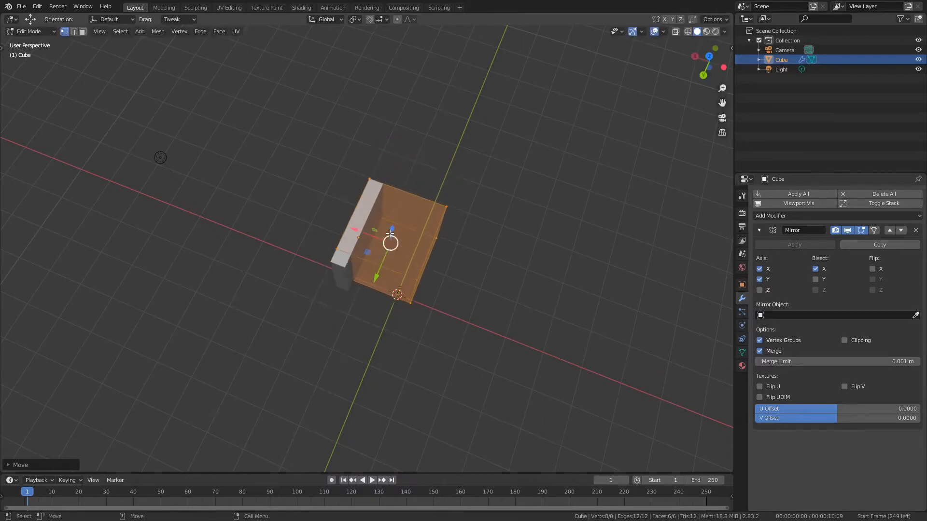
pyautogui.moveTo(393, 225); pyautogui.dragTo(258, 199)
# Test the X flip option while repositioning the mesh, and turn off the X bisect.
pyautogui.click(873, 269)
pyautogui.moveTo(312, 253); pyautogui.dragTo(360, 323)
pyautogui.rightClick(292, 284)
pyautogui.click(816, 269)
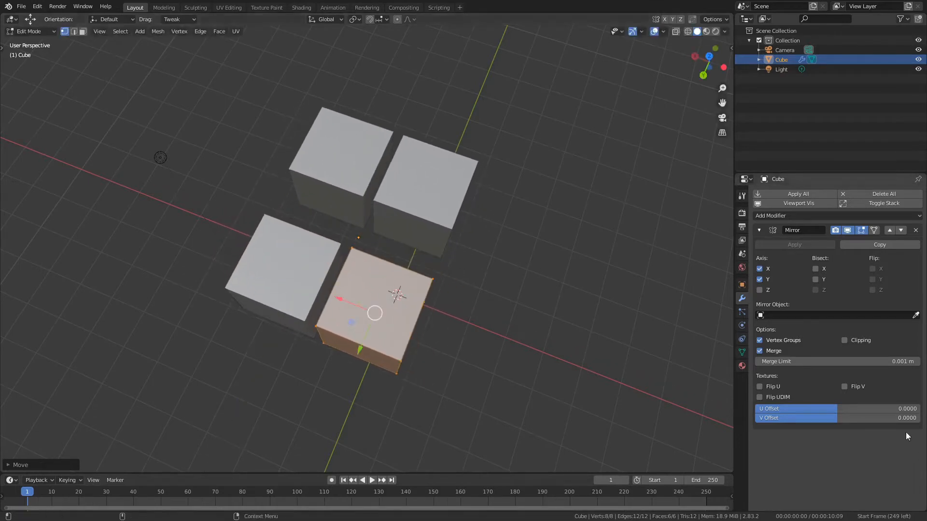
# Select the original cube's two inner side faces that face the mirrored copies, using face selection.
pyautogui.moveTo(606, 369); pyautogui.dragTo(492, 331, button='middle')
pyautogui.scroll(4, 555, 357)
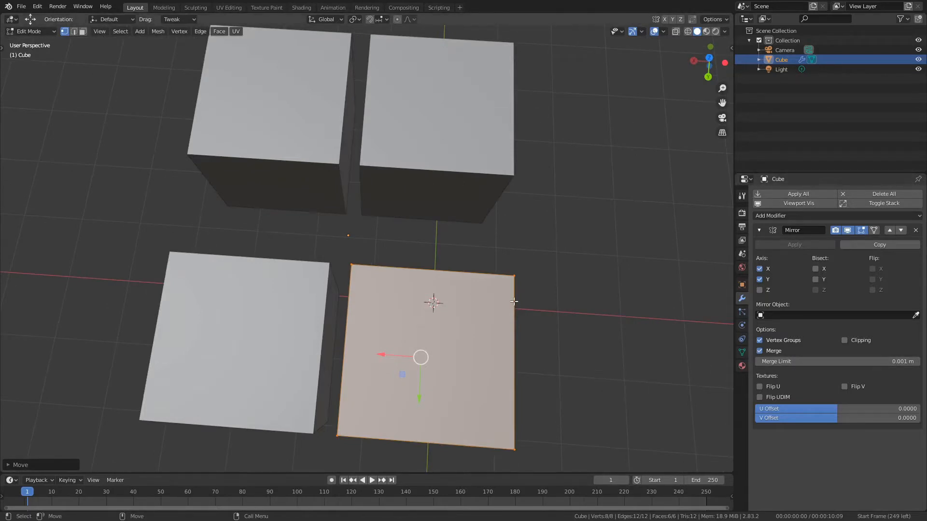
pyautogui.scroll(-2, 514, 301)
pyautogui.moveTo(491, 303); pyautogui.dragTo(475, 254, button='middle')
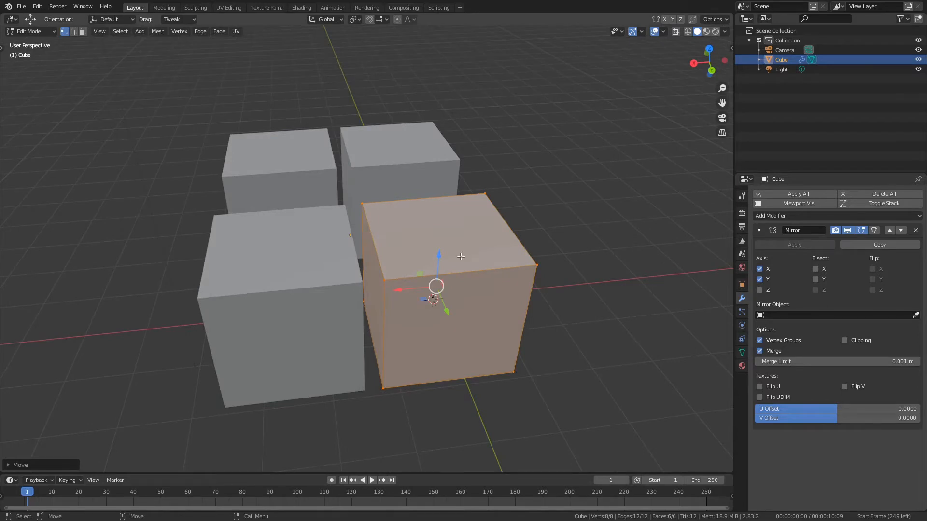
pyautogui.press('3')
pyautogui.click(376, 295)
pyautogui.moveTo(485, 286); pyautogui.dragTo(328, 273, button='middle')
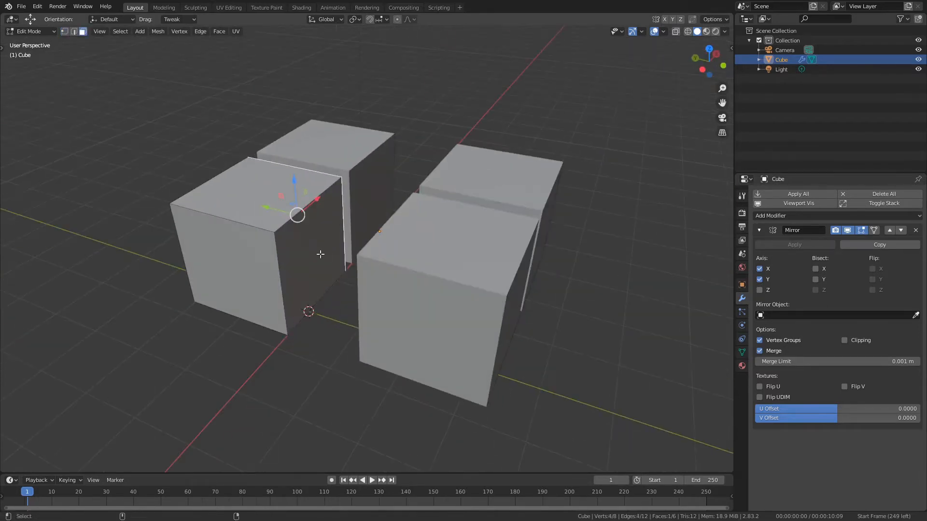
pyautogui.keyDown('shift'); pyautogui.click(321, 254); pyautogui.keyUp('shift')
# Try insetting the two selected faces together by about 0.50 m and extruding the result.
pyautogui.press('i')
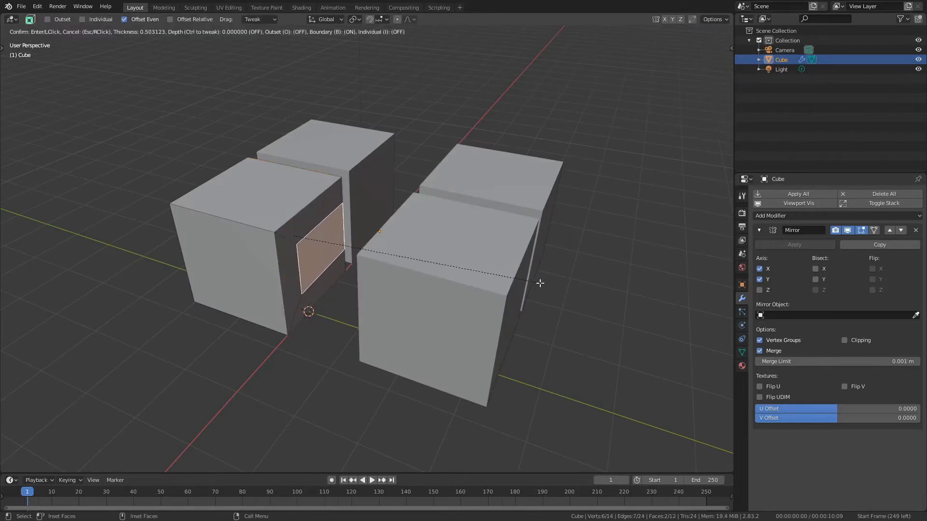
pyautogui.click(538, 283)
pyautogui.press('r')
pyautogui.rightClick(249, 245)
pyautogui.press('e')
pyautogui.moveTo(243, 247); pyautogui.dragTo(324, 274)
pyautogui.press('x')
pyautogui.press('y')
pyautogui.hotkey('ctrl', 'z')
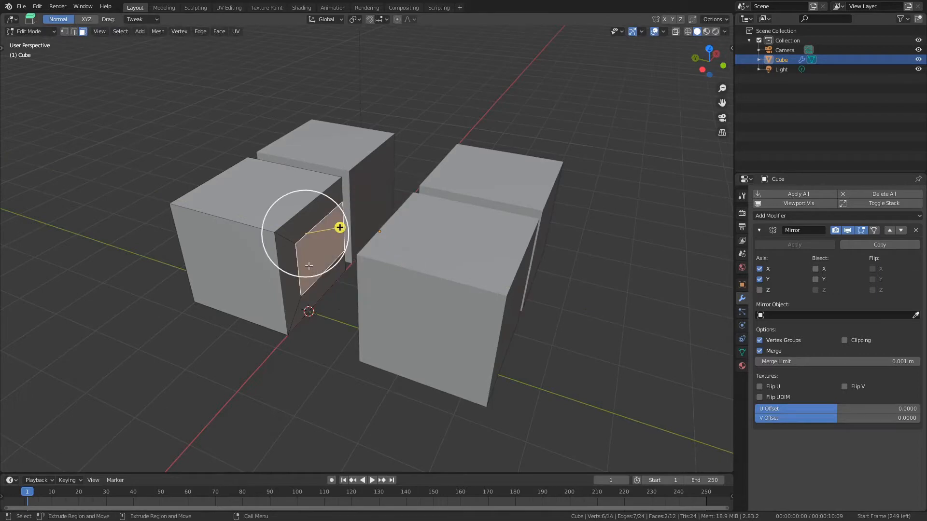
# Try extruding the inset faces along their normals, and undo back to the cube without the inset.
pyautogui.click(2, 48)
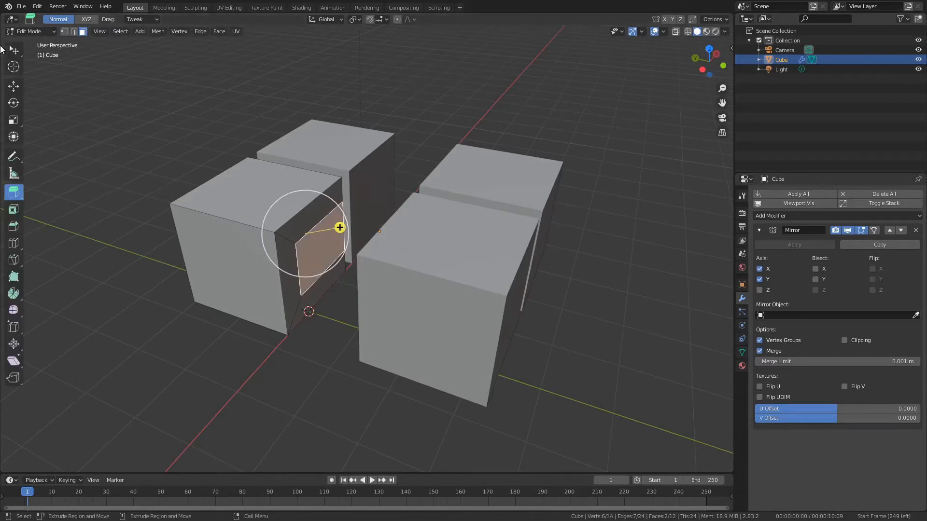
pyautogui.moveTo(27, 189); pyautogui.dragTo(51, 216)
pyautogui.moveTo(354, 226); pyautogui.dragTo(274, 222)
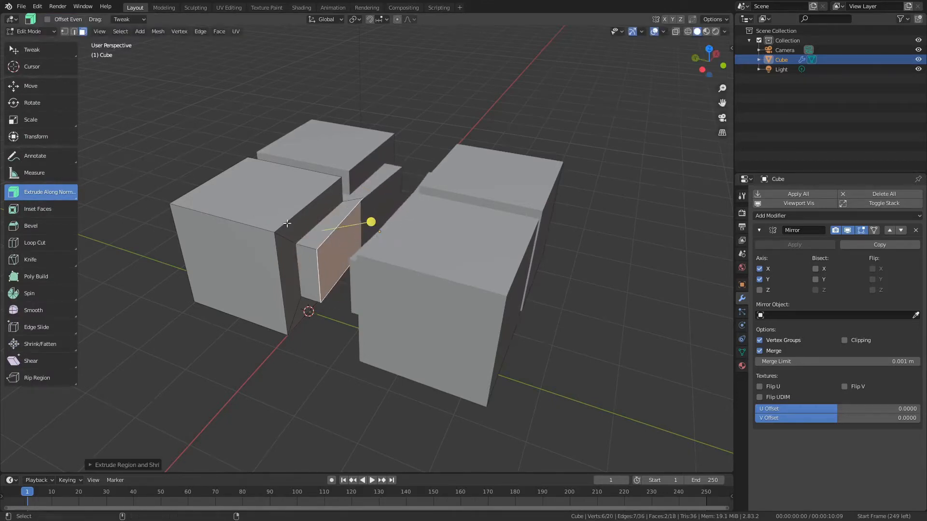
pyautogui.hotkey('ctrl', 'z')
# Inset the cube's two inner faces by 0.5589 m with the Individual option enabled.
pyautogui.moveTo(350, 260); pyautogui.dragTo(392, 289, button='middle')
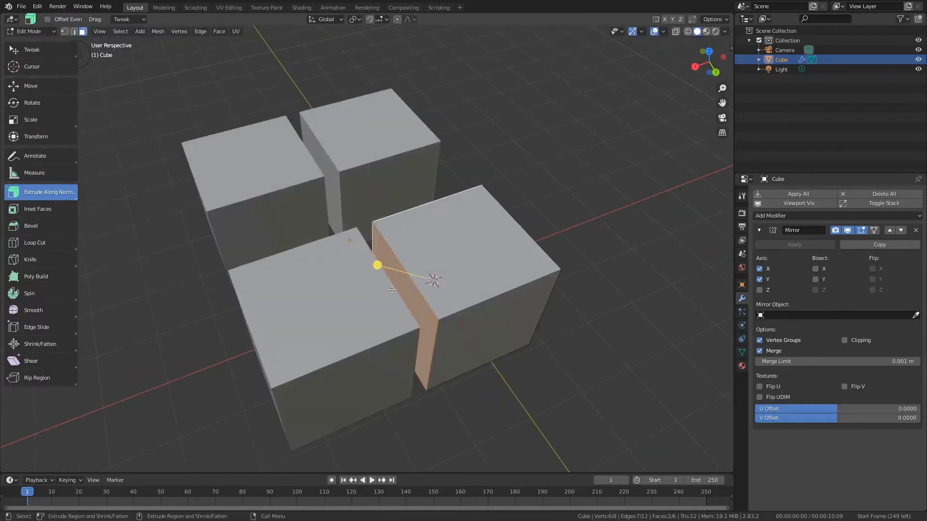
pyautogui.click(49, 206)
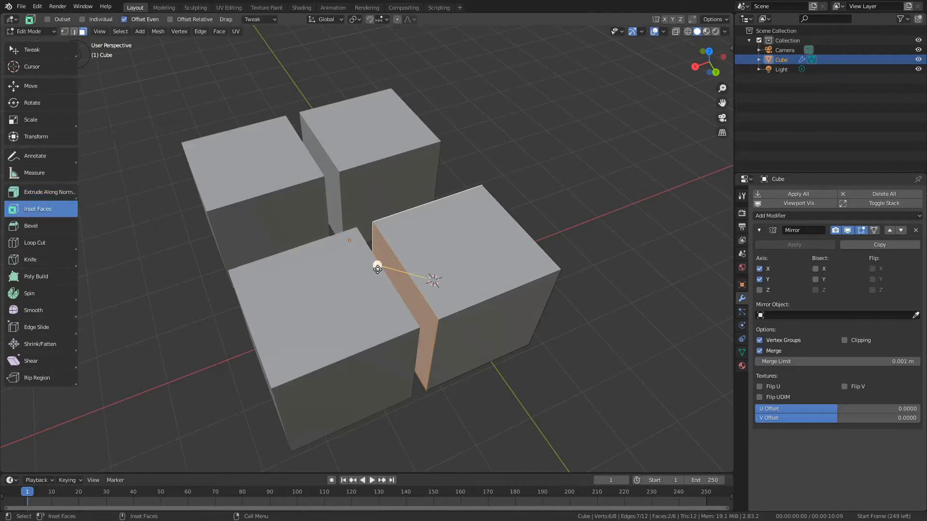
pyautogui.moveTo(377, 265); pyautogui.dragTo(411, 283)
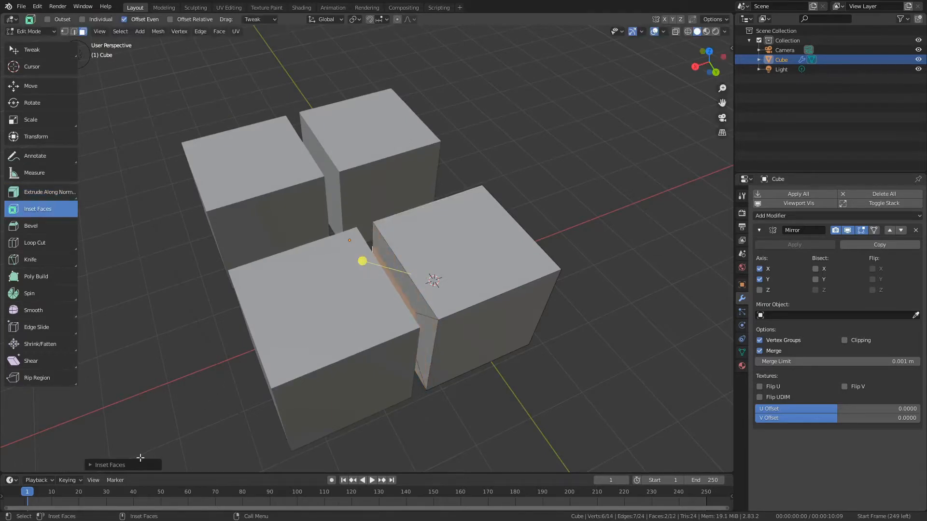
pyautogui.click(139, 464)
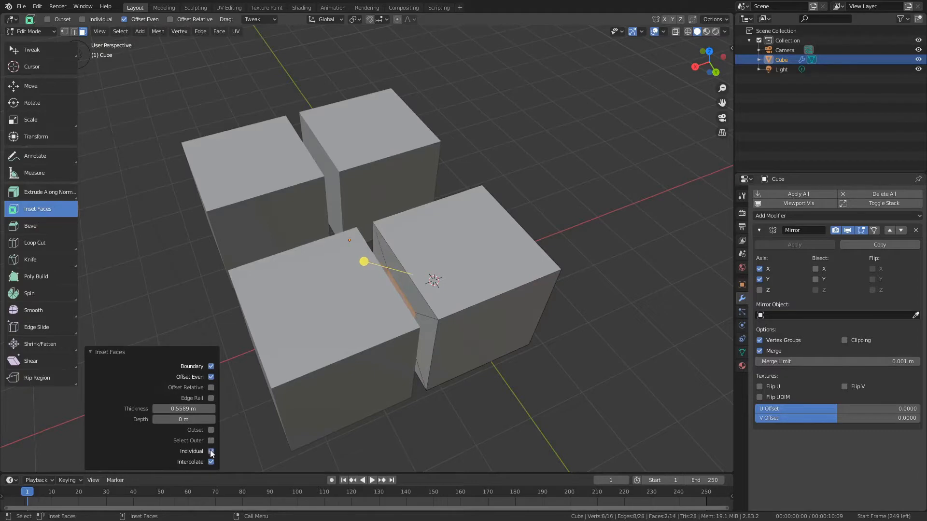
# Try extruding the two inset faces along their normals with an offset of about -0.0638 m.
pyautogui.keyDown('alt'); pyautogui.moveTo(468, 327); pyautogui.dragTo(514, 331); pyautogui.keyUp('alt')
pyautogui.hotkey('ctrl', 'e')
pyautogui.moveTo(513, 331)
pyautogui.mouseDown(button='middle')
pyautogui.moveTo(532, 298)
pyautogui.moveTo(525, 325)
pyautogui.mouseUp(button='middle')
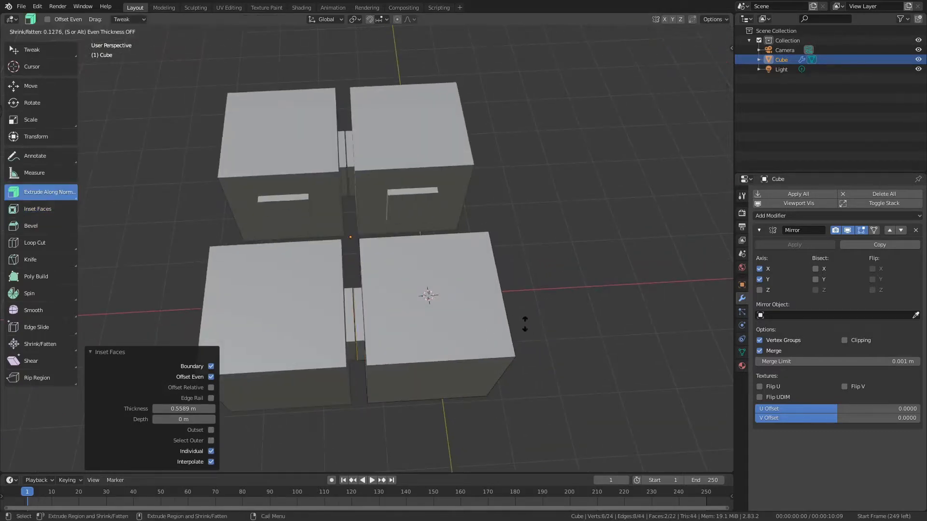
pyautogui.click(524, 327)
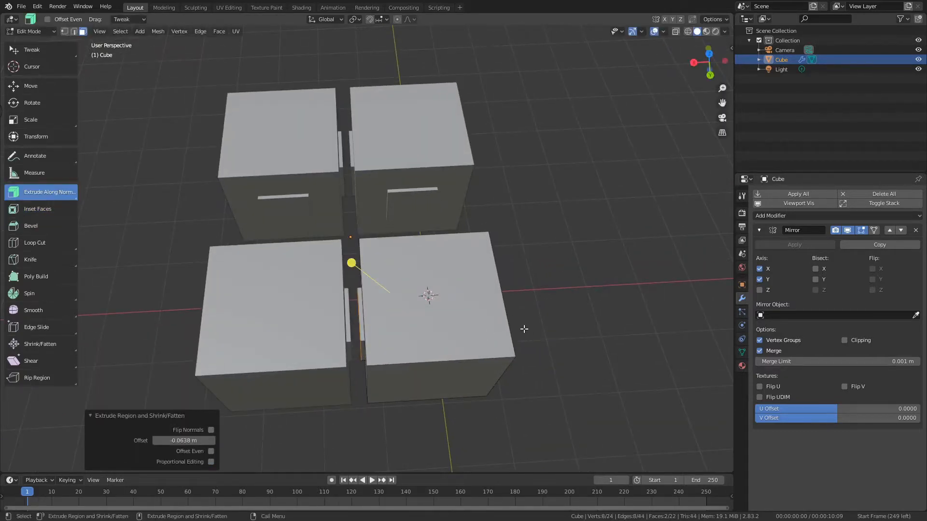
pyautogui.hotkey('ctrl', 'z')
# Turn the Mirror modifier's viewport display off and back on to compare the results.
pyautogui.moveTo(483, 338); pyautogui.dragTo(405, 360, button='middle')
pyautogui.click(848, 230)
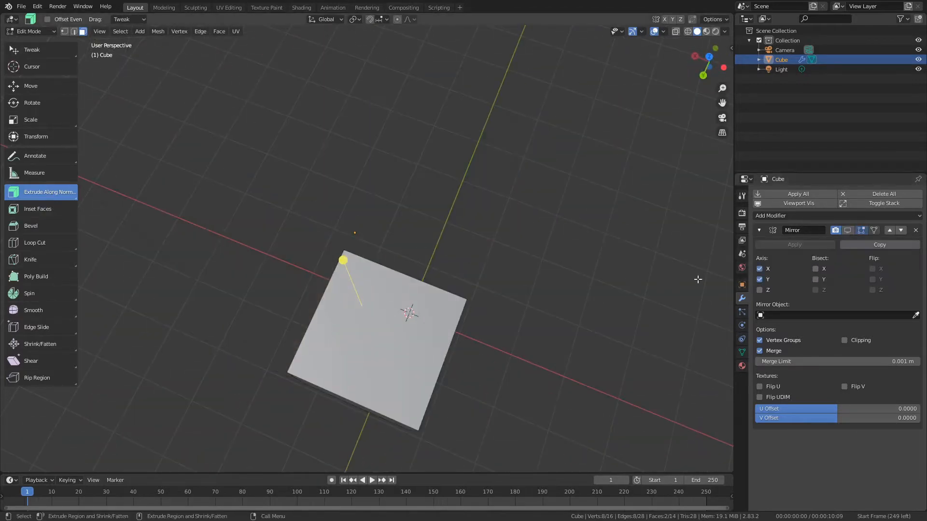
pyautogui.click(848, 230)
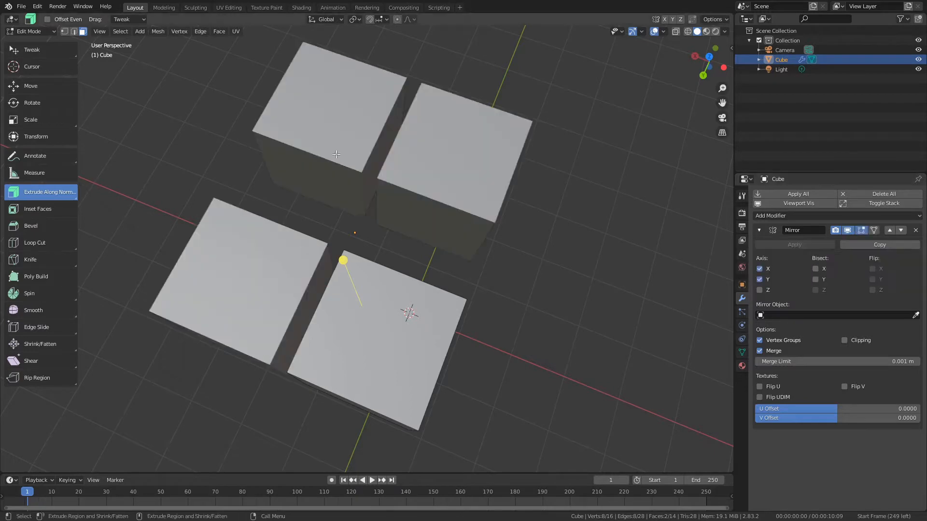
# Hide the Mirror modifier's result in Edit Mode, check it against Object Mode, and re-enable its Edit Mode display.
pyautogui.click(861, 232)
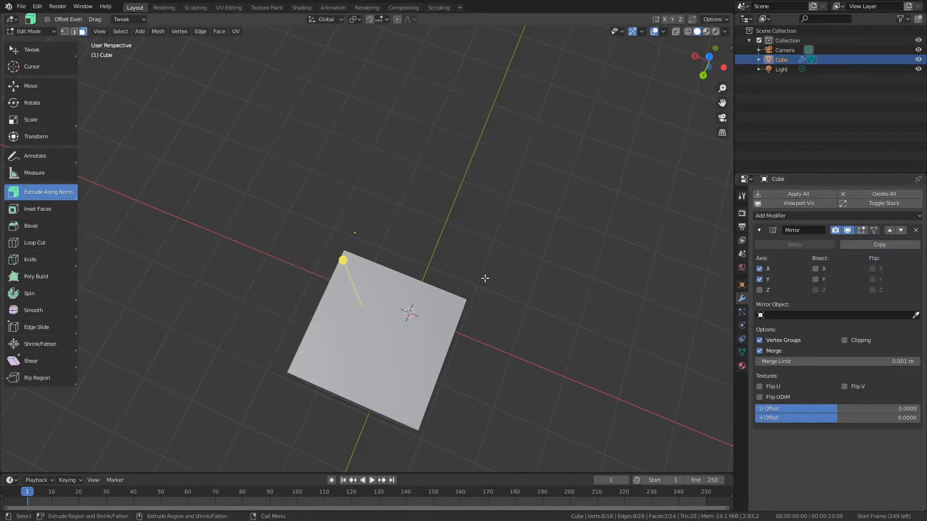
pyautogui.press('Tab')
pyautogui.press('Tab')
pyautogui.click(867, 232)
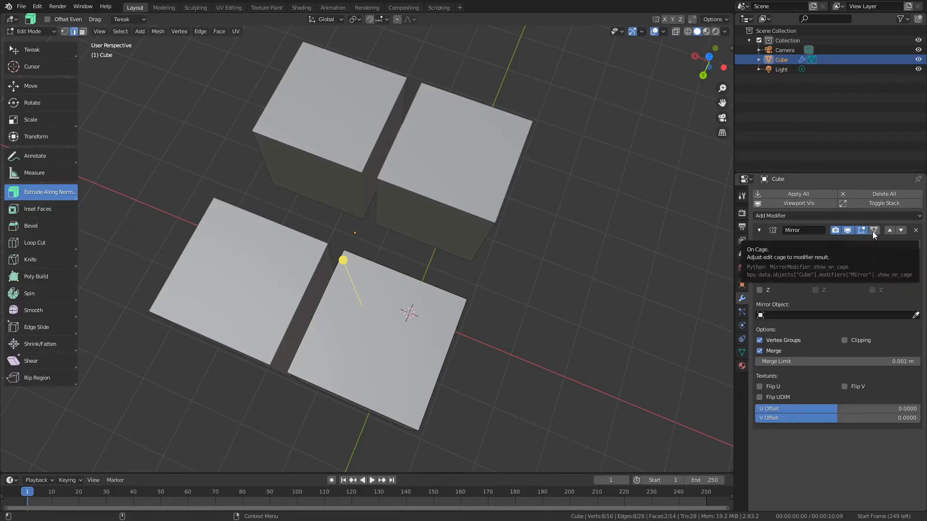
# Enable the Mirror modifier's On Cage option and select an inset face through one of the mirrored cubes.
pyautogui.click(873, 231)
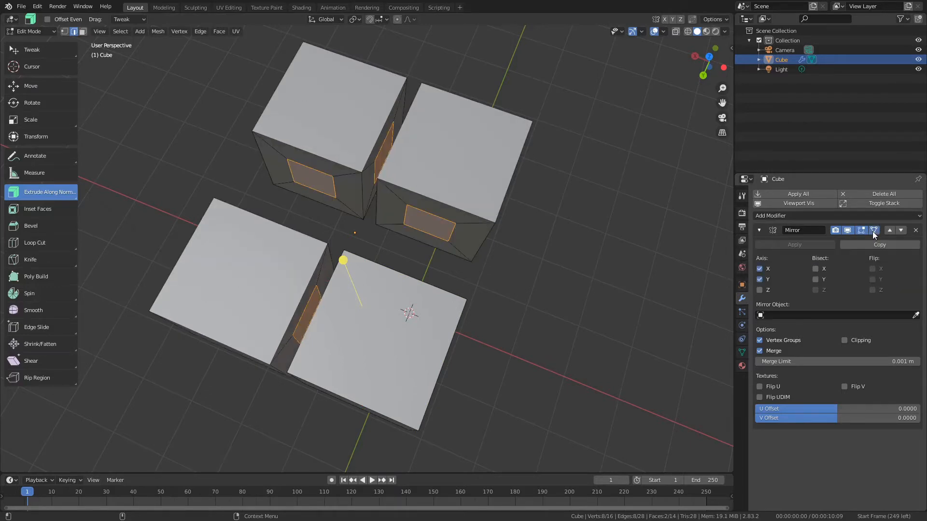
pyautogui.keyDown('alt'); pyautogui.moveTo(386, 192); pyautogui.dragTo(346, 172); pyautogui.keyUp('alt')
pyautogui.click(427, 250)
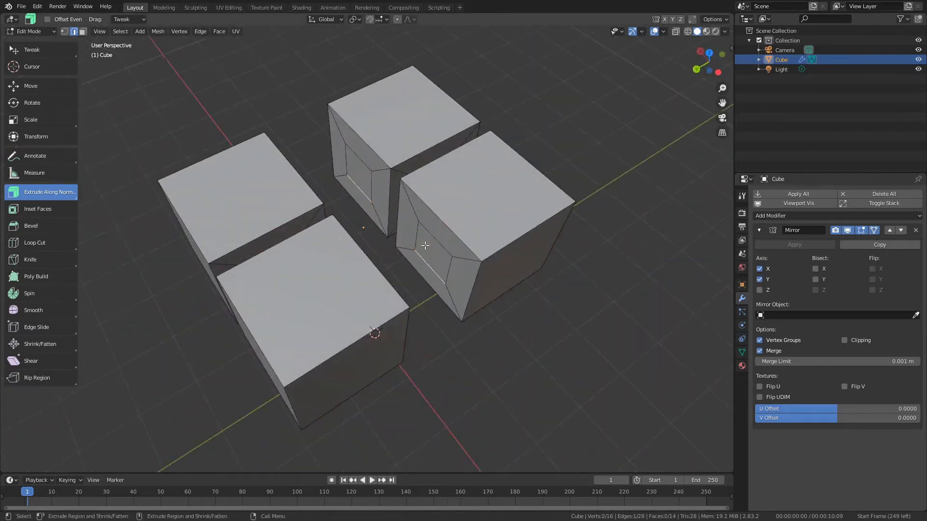
pyautogui.press('3')
pyautogui.click(428, 249)
pyautogui.keyDown('alt'); pyautogui.moveTo(431, 252); pyautogui.dragTo(380, 291); pyautogui.keyUp('alt')
pyautogui.moveTo(380, 290); pyautogui.dragTo(369, 289, button='middle')
pyautogui.scroll(4, 343, 282)
pyautogui.moveTo(316, 274); pyautogui.dragTo(277, 266, button='middle')
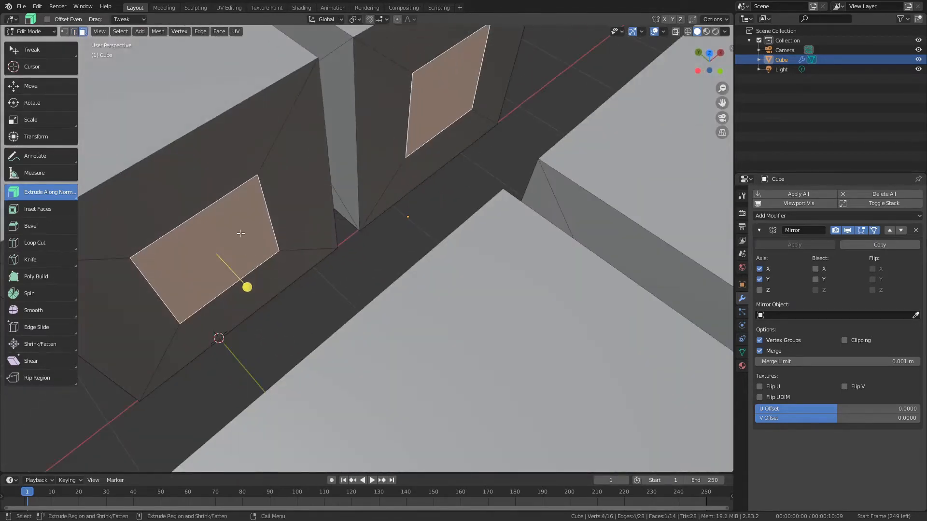
# Pick an inset face again through a mirrored cube, and turn off the On Cage option.
pyautogui.scroll(-4, 270, 236)
pyautogui.moveTo(318, 240); pyautogui.dragTo(444, 231, button='middle')
pyautogui.click(343, 161)
pyautogui.click(339, 173)
pyautogui.moveTo(276, 177); pyautogui.dragTo(218, 162, button='middle')
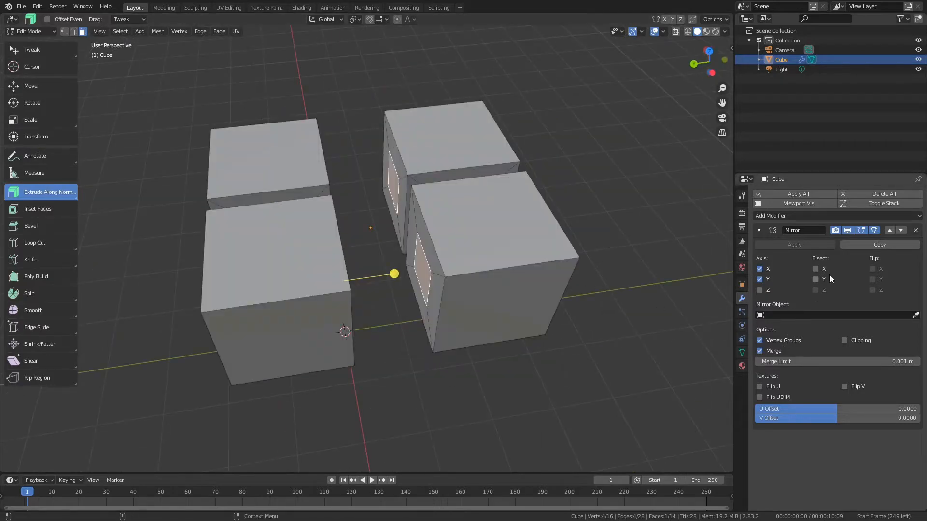
pyautogui.click(875, 231)
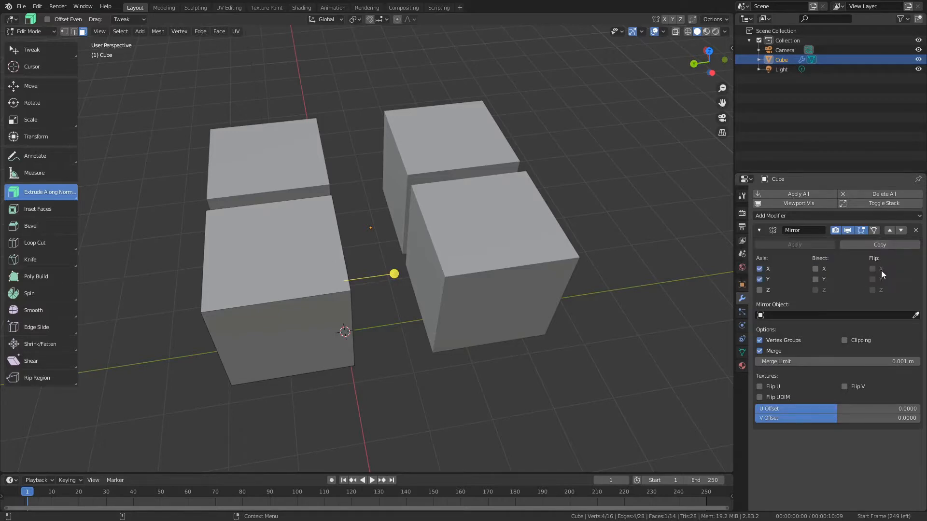
# Enable Clipping on the Mirror modifier with the inset face still selected.
pyautogui.moveTo(601, 334); pyautogui.dragTo(547, 335, button='middle')
pyautogui.hotkey('alt', 'a')
pyautogui.hotkey('ctrl', 'z')
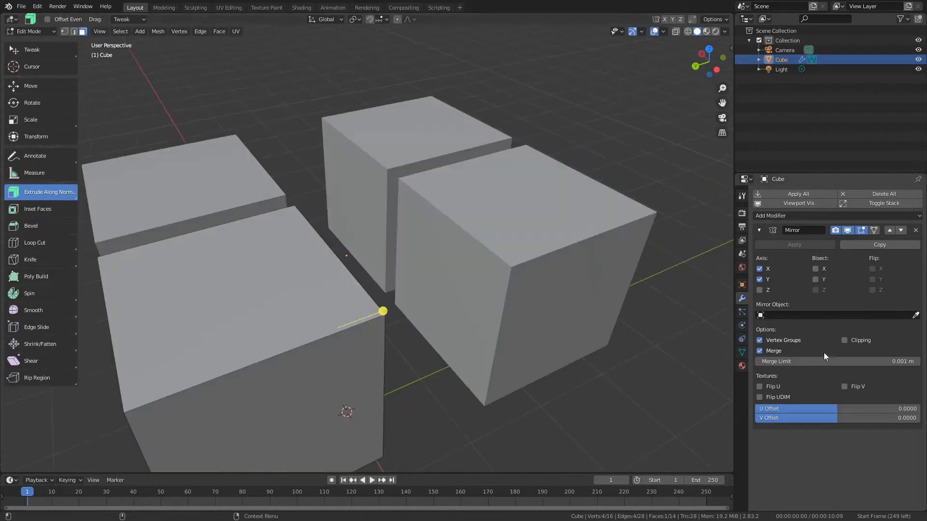
pyautogui.click(856, 341)
pyautogui.moveTo(433, 284); pyautogui.dragTo(336, 328, button='middle')
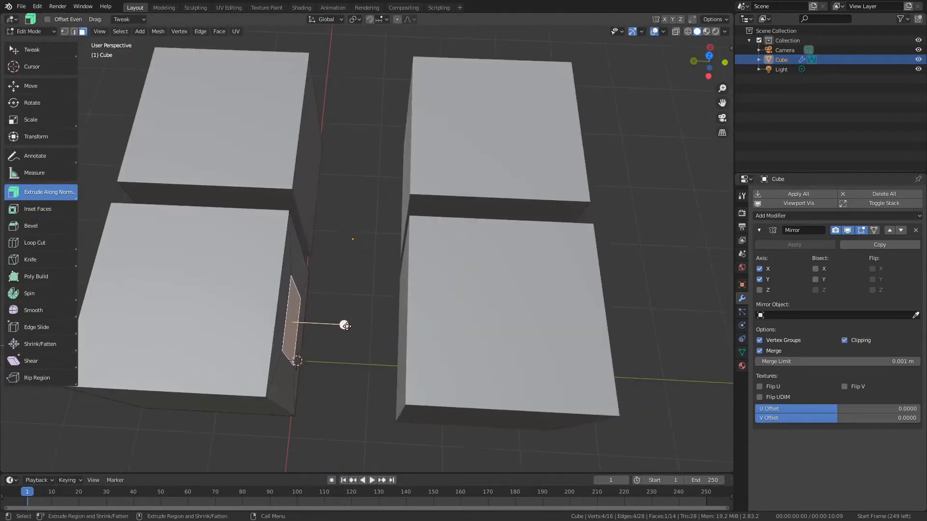
# Extrude the selected inset face about 1.19 m along its normal to the mirror plane, and try to pull it back off.
pyautogui.moveTo(346, 326); pyautogui.dragTo(362, 276)
pyautogui.press('w')
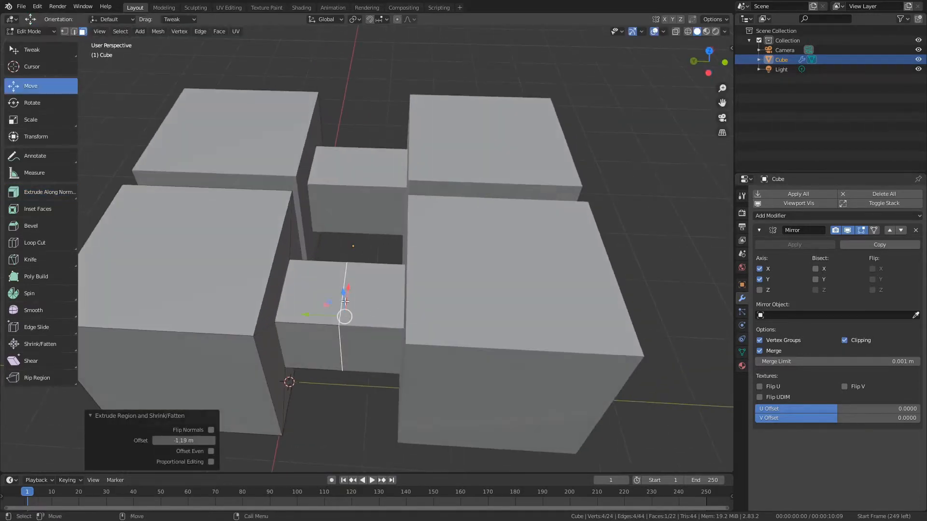
pyautogui.moveTo(312, 314)
pyautogui.mouseDown()
pyautogui.moveTo(343, 320)
pyautogui.moveTo(304, 314)
pyautogui.moveTo(330, 316)
pyautogui.mouseUp()
pyautogui.hotkey('ctrl', 'z')
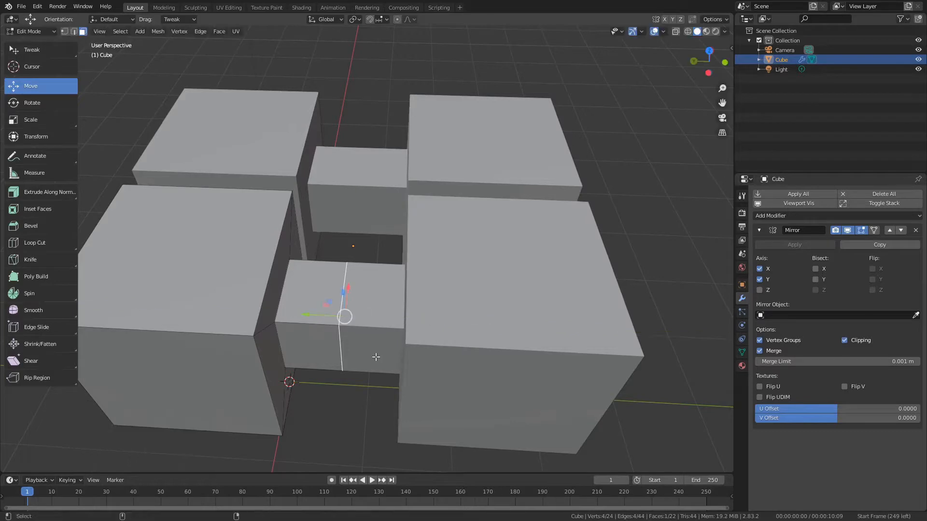
# Delete the extrusion's end face at the mirror seam, and briefly hide the mirror result in Edit Mode to inspect the opening.
pyautogui.moveTo(376, 357); pyautogui.dragTo(420, 316, button='middle')
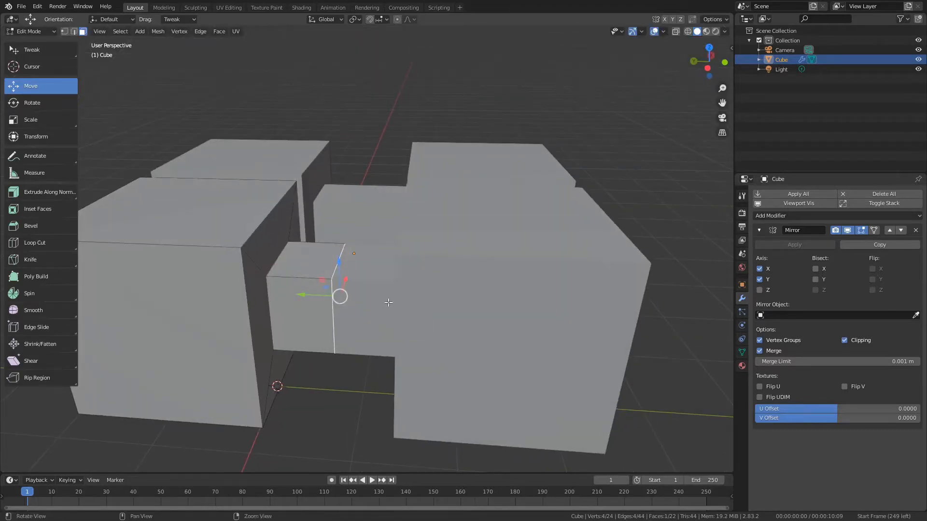
pyautogui.press('x')
pyautogui.click(354, 330)
pyautogui.moveTo(404, 306)
pyautogui.mouseDown(button='middle')
pyautogui.moveTo(452, 311)
pyautogui.moveTo(396, 310)
pyautogui.mouseUp(button='middle')
pyautogui.click(861, 230)
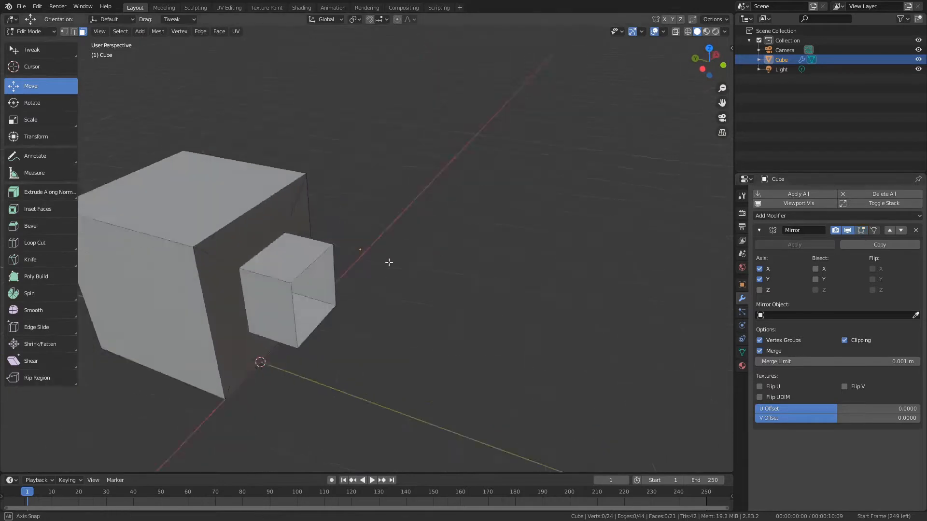
pyautogui.moveTo(389, 263)
pyautogui.mouseDown(button='middle')
pyautogui.moveTo(358, 276)
pyautogui.moveTo(386, 270)
pyautogui.mouseUp(button='middle')
pyautogui.click(862, 231)
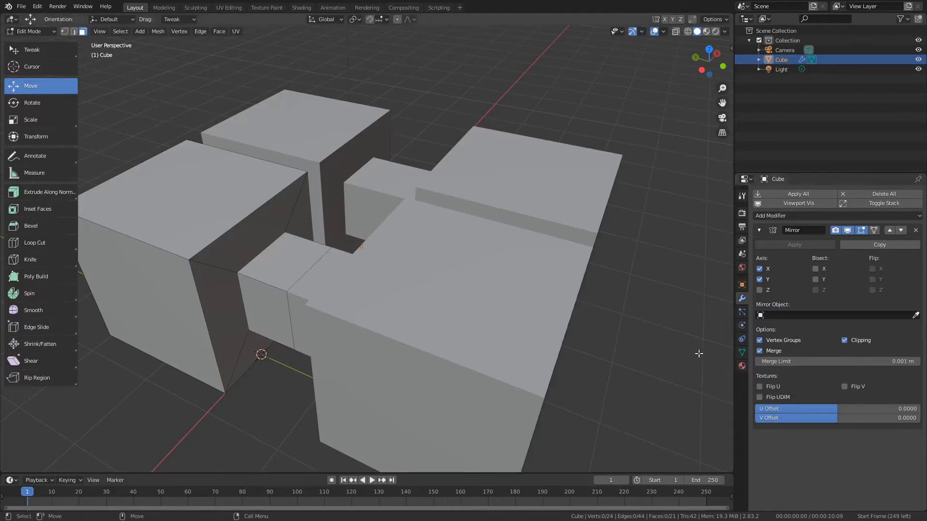
# Select the inset face on the cube's other inner side, and collapse the Mirror modifier's settings.
pyautogui.moveTo(323, 259); pyautogui.dragTo(346, 296, button='middle')
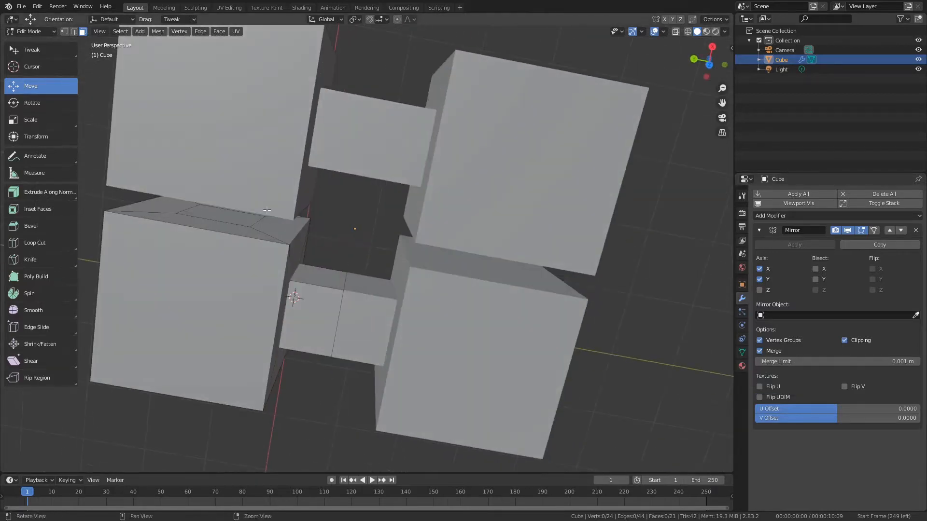
pyautogui.moveTo(267, 210); pyautogui.dragTo(265, 209, button='middle')
pyautogui.click(232, 226)
pyautogui.click(233, 215)
pyautogui.moveTo(500, 316); pyautogui.dragTo(487, 271, button='middle')
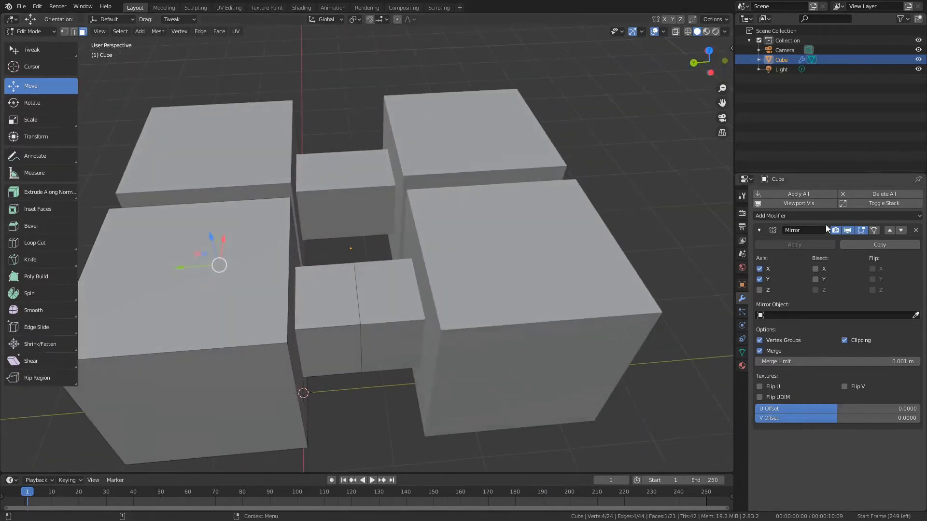
pyautogui.click(759, 231)
pyautogui.scroll(-5, 523, 293)
pyautogui.moveTo(523, 293); pyautogui.dragTo(456, 326, button='middle')
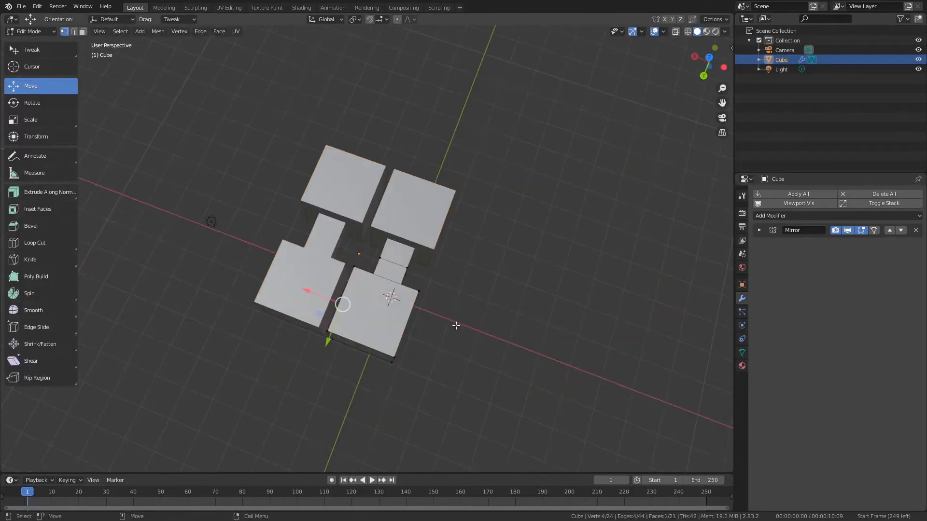
# Check the mirrored mesh in Object Mode and return to Edit Mode.
pyautogui.press('Tab')
pyautogui.moveTo(308, 315); pyautogui.dragTo(390, 333, button='middle')
pyautogui.click(462, 306)
pyautogui.click(390, 332)
pyautogui.press('Tab')
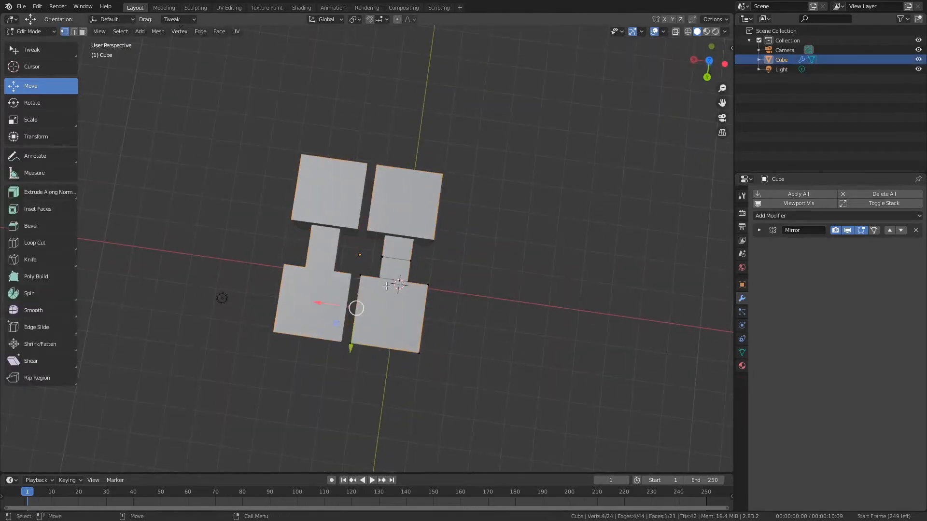
# Add a single loop cut across the original cube's half of the connecting bridge.
pyautogui.scroll(5, 386, 286)
pyautogui.keyDown('alt'); pyautogui.moveTo(384, 316); pyautogui.dragTo(459, 294); pyautogui.keyUp('alt')
pyautogui.hotkey('alt', 'c')
pyautogui.click(421, 224)
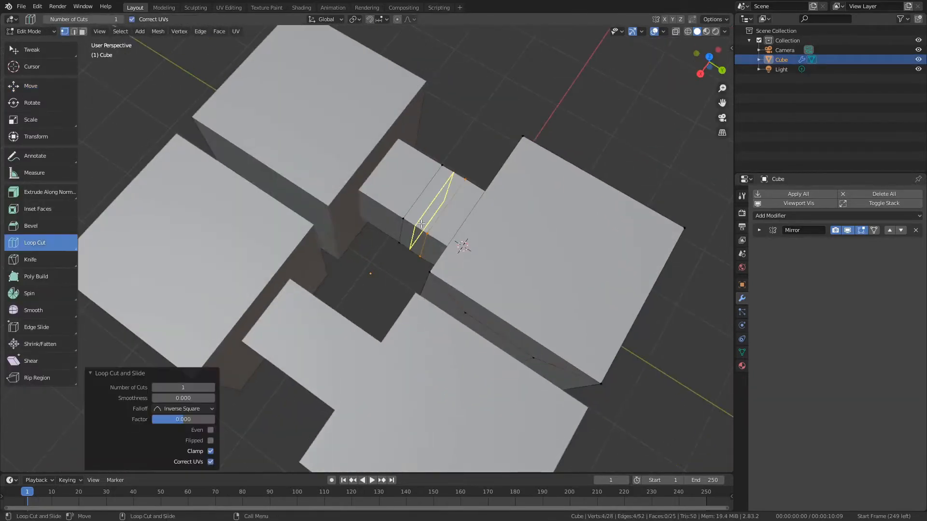
# Extrude the bridge's inner side face beside the seam about 1.48 m along its normal, and delete the extrusion's end face.
pyautogui.hotkey('alt', 'a')
pyautogui.press('q')
pyautogui.click(414, 240)
pyautogui.keyDown('alt'); pyautogui.moveTo(472, 234); pyautogui.dragTo(526, 190); pyautogui.keyUp('alt')
pyautogui.hotkey('ctrl', 'e')
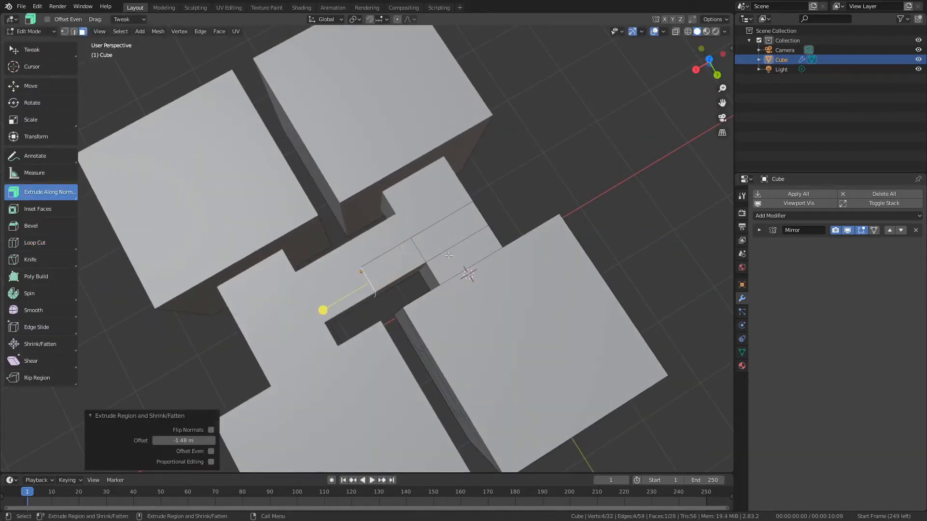
pyautogui.press('Delete')
pyautogui.click(425, 254)
pyautogui.keyDown('alt'); pyautogui.moveTo(425, 253); pyautogui.dragTo(495, 252); pyautogui.keyUp('alt')
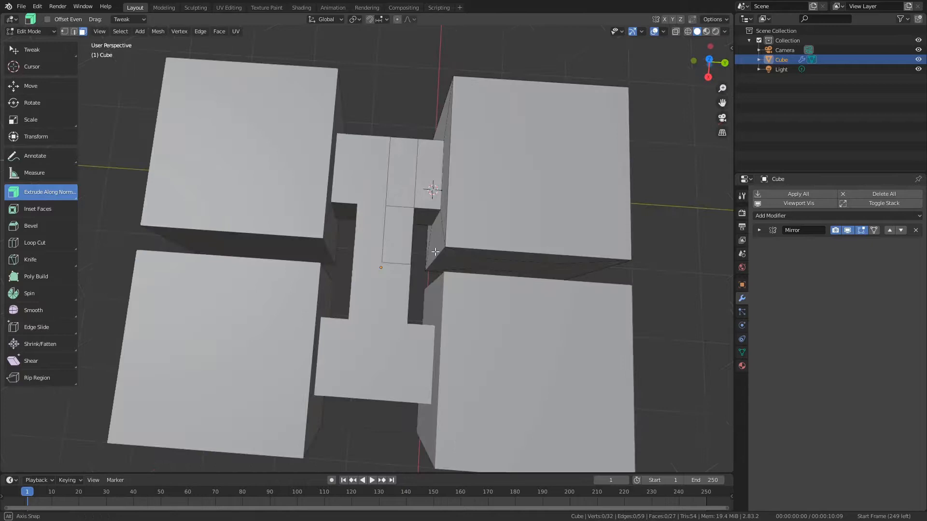
# Hide the mirror result in Edit Mode, and select a vertical edge at the open end of the side extrusion.
pyautogui.click(866, 230)
pyautogui.keyDown('alt'); pyautogui.moveTo(461, 198); pyautogui.dragTo(538, 167); pyautogui.keyUp('alt')
pyautogui.keyDown('alt'); pyautogui.moveTo(523, 208); pyautogui.dragTo(470, 217); pyautogui.keyUp('alt')
pyautogui.press('2')
pyautogui.click(384, 258)
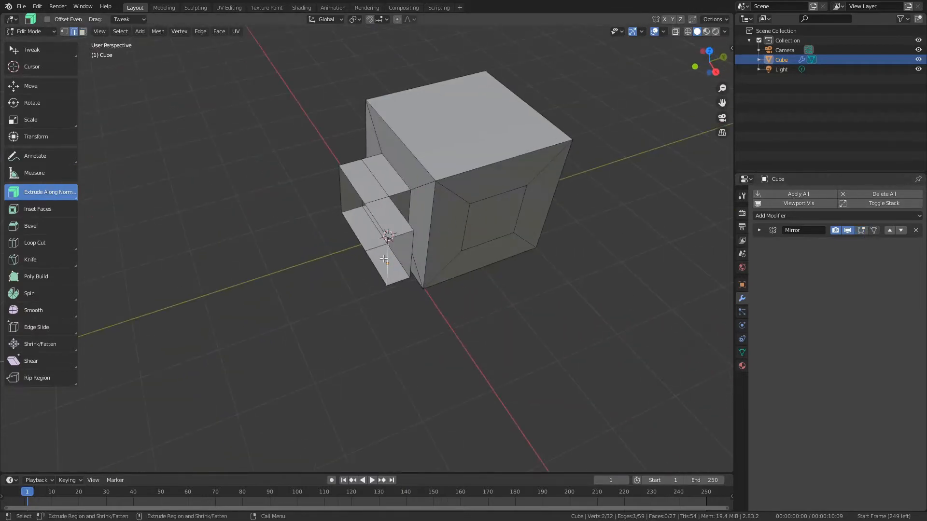
pyautogui.press('Delete')
pyautogui.click(349, 227)
# Return to Object Mode and deselect the mirrored object to inspect the joined shape from above.
pyautogui.press('Tab')
pyautogui.keyDown('alt'); pyautogui.moveTo(569, 222); pyautogui.dragTo(500, 266); pyautogui.keyUp('alt')
pyautogui.scroll(-5, 560, 236)
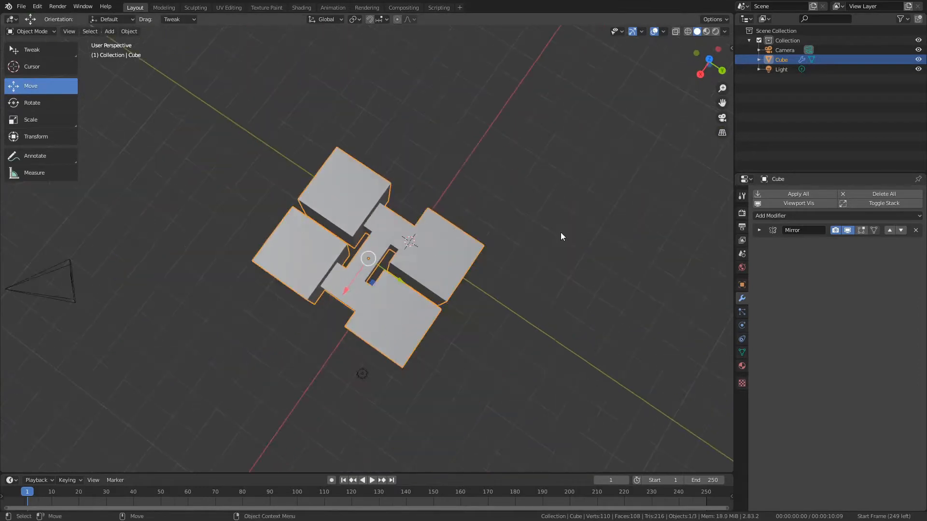
pyautogui.click(488, 237)
pyautogui.keyDown('alt'); pyautogui.moveTo(560, 232); pyautogui.dragTo(518, 280); pyautogui.keyUp('alt')
pyautogui.scroll(3, 489, 293)
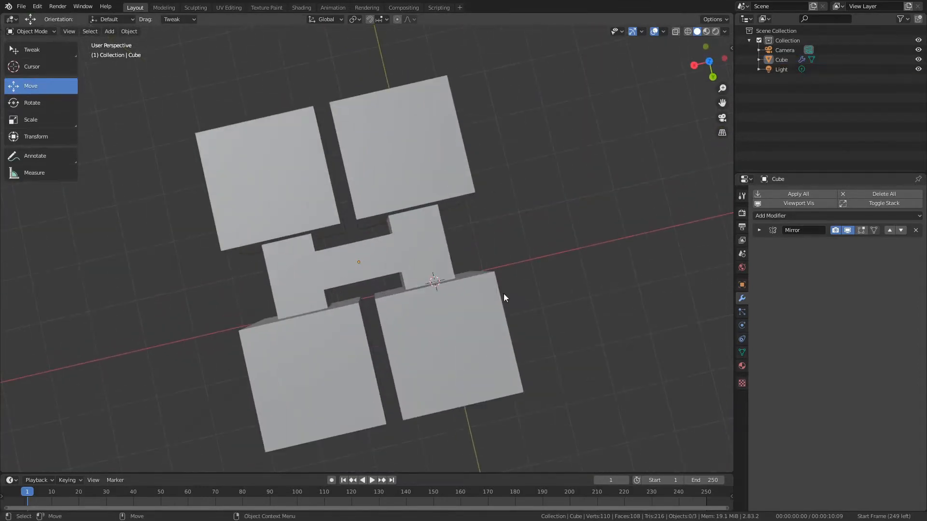
# Select the mirrored cube object and snap it to the 3D cursor at the world origin.
pyautogui.click(457, 300)
pyautogui.scroll(-4, 459, 277)
pyautogui.keyDown('alt'); pyautogui.moveTo(457, 299); pyautogui.dragTo(438, 279); pyautogui.keyUp('alt')
pyautogui.hotkey('shift', 's')
pyautogui.click(399, 287)
pyautogui.hotkey('shift', 's')
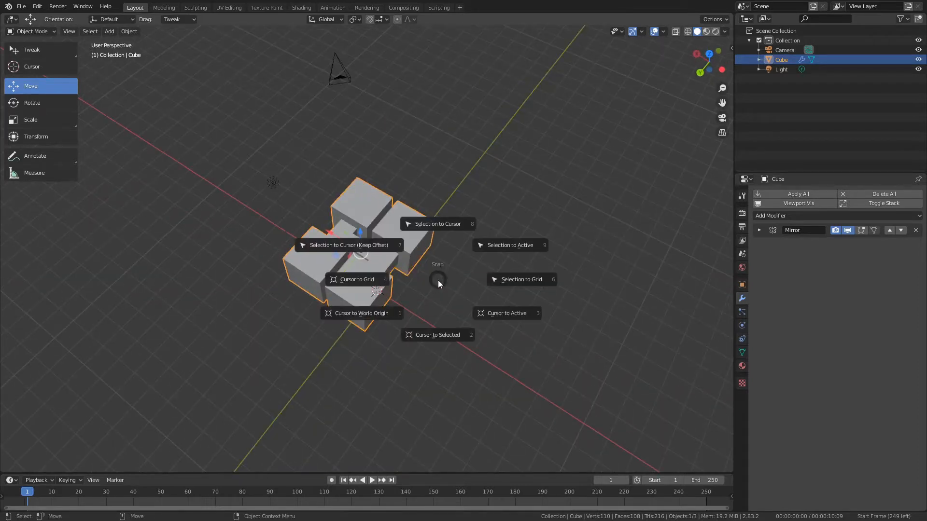
pyautogui.click(433, 218)
pyautogui.keyDown('alt'); pyautogui.moveTo(433, 219); pyautogui.dragTo(434, 280); pyautogui.keyUp('alt')
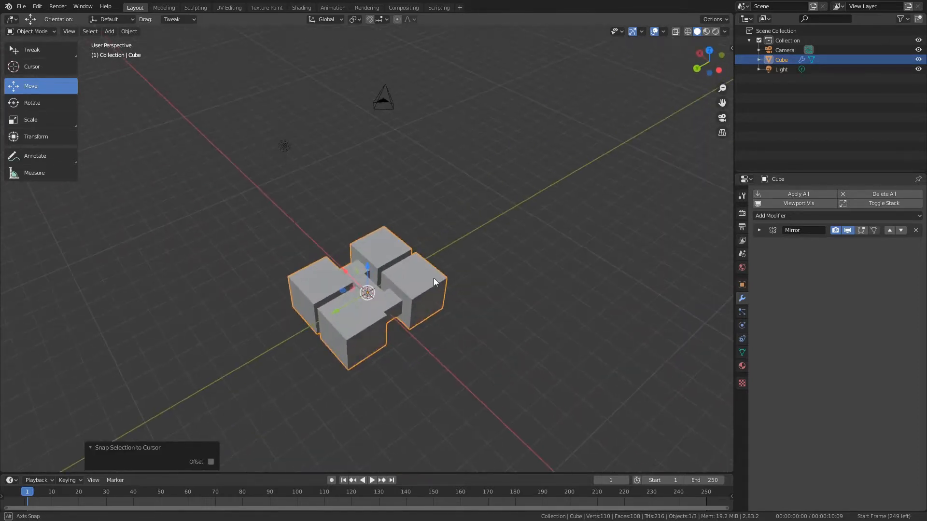
# Move the mirrored cube object about 4.88 m along the negative X axis.
pyautogui.keyDown('alt'); pyautogui.moveTo(376, 278); pyautogui.dragTo(467, 316); pyautogui.keyUp('alt')
pyautogui.press('g')
pyautogui.scroll(-3, 557, 305)
pyautogui.moveTo(557, 305); pyautogui.dragTo(445, 287, button='middle')
pyautogui.keyDown('alt'); pyautogui.moveTo(445, 287); pyautogui.dragTo(468, 286); pyautogui.keyUp('alt')
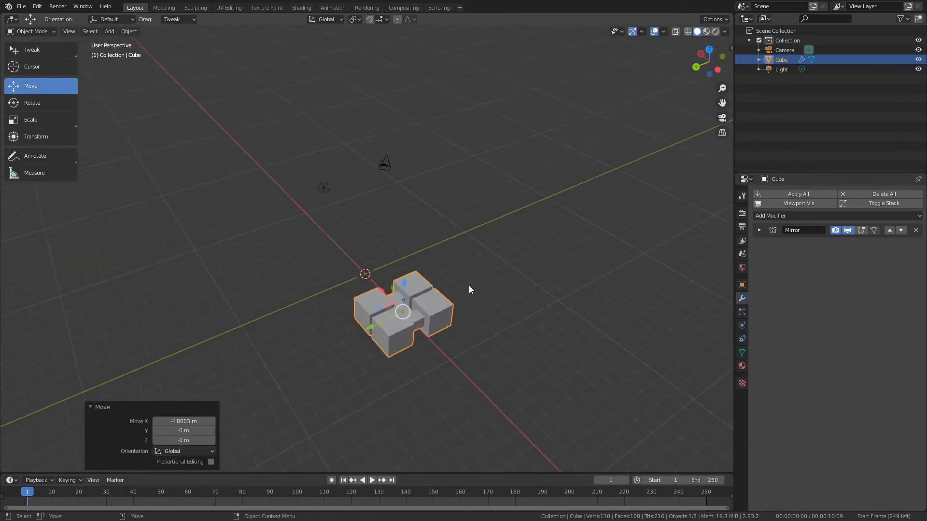
# Examine the moved object's position relative to the world origin and the empty space opposite, and deselect it.
pyautogui.keyDown('alt'); pyautogui.moveTo(323, 272); pyautogui.dragTo(392, 286); pyautogui.keyUp('alt')
pyautogui.keyDown('alt'); pyautogui.moveTo(450, 305); pyautogui.dragTo(517, 316); pyautogui.keyUp('alt')
pyautogui.keyDown('alt'); pyautogui.moveTo(538, 305); pyautogui.dragTo(471, 280, button='middle'); pyautogui.keyUp('alt')
pyautogui.scroll(3, 472, 281)
pyautogui.keyDown('alt'); pyautogui.moveTo(402, 266); pyautogui.dragTo(505, 278); pyautogui.keyUp('alt')
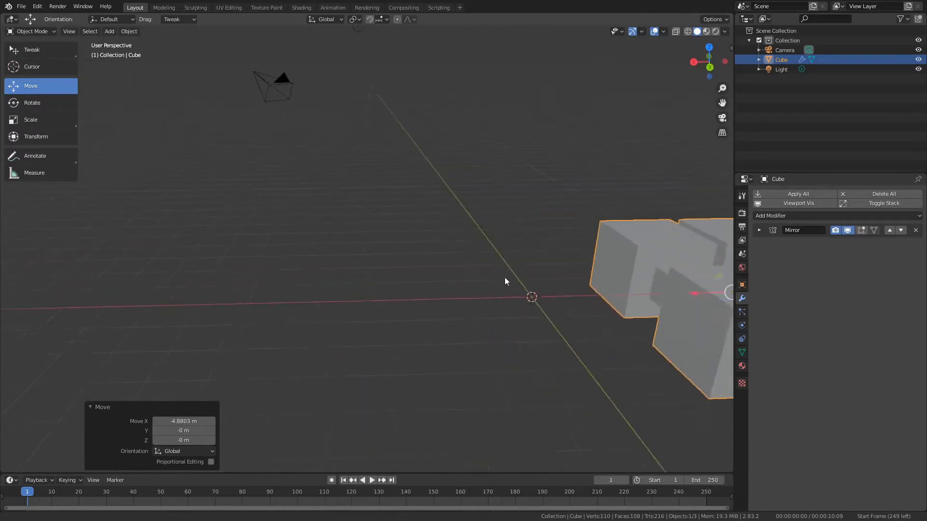
pyautogui.keyDown('alt'); pyautogui.moveTo(484, 278); pyautogui.dragTo(227, 264, button='middle'); pyautogui.keyUp('alt')
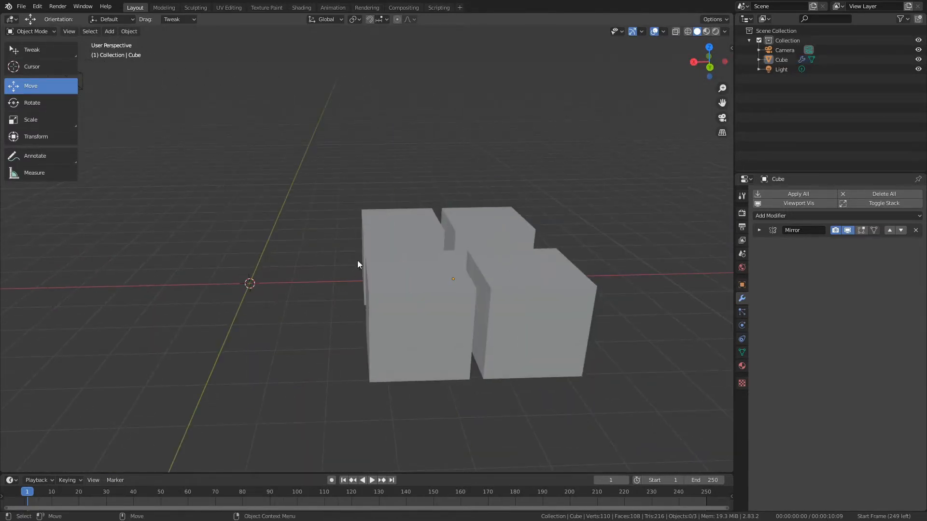
pyautogui.moveTo(372, 220); pyautogui.dragTo(387, 284, button='middle')
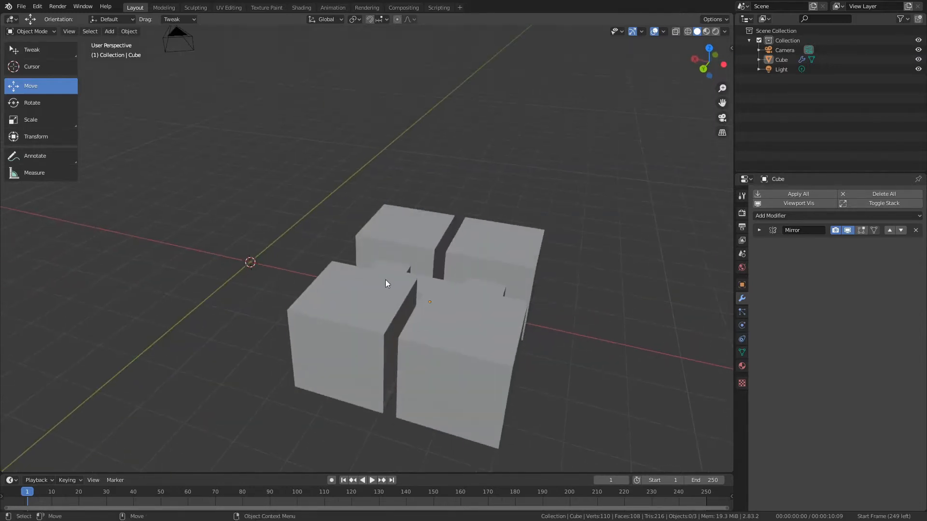
# Switch to the Rotate tool, and compare the object's side of the world origin with the empty side.
pyautogui.click(474, 288)
pyautogui.press('e')
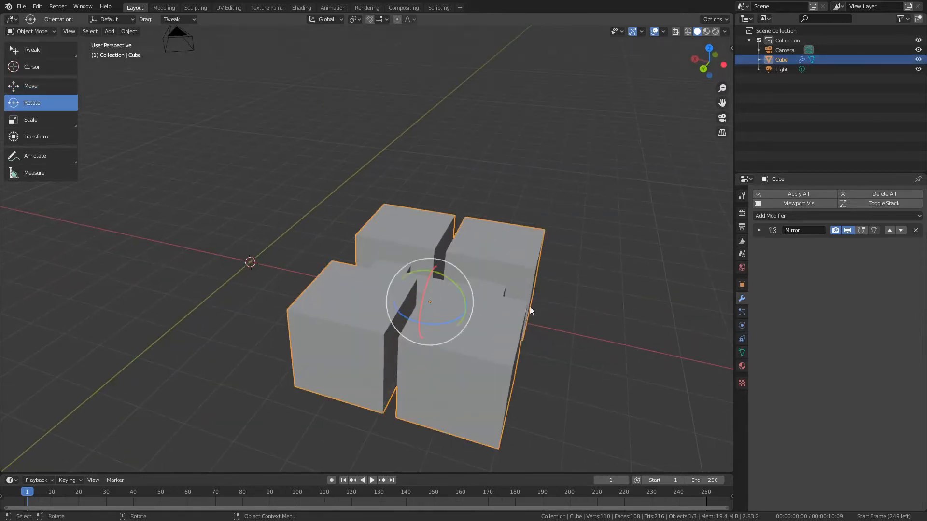
pyautogui.click(577, 313)
pyautogui.keyDown('alt'); pyautogui.moveTo(215, 234); pyautogui.dragTo(236, 235); pyautogui.keyUp('alt')
pyautogui.keyDown('alt'); pyautogui.moveTo(236, 235); pyautogui.dragTo(457, 218, button='middle'); pyautogui.keyUp('alt')
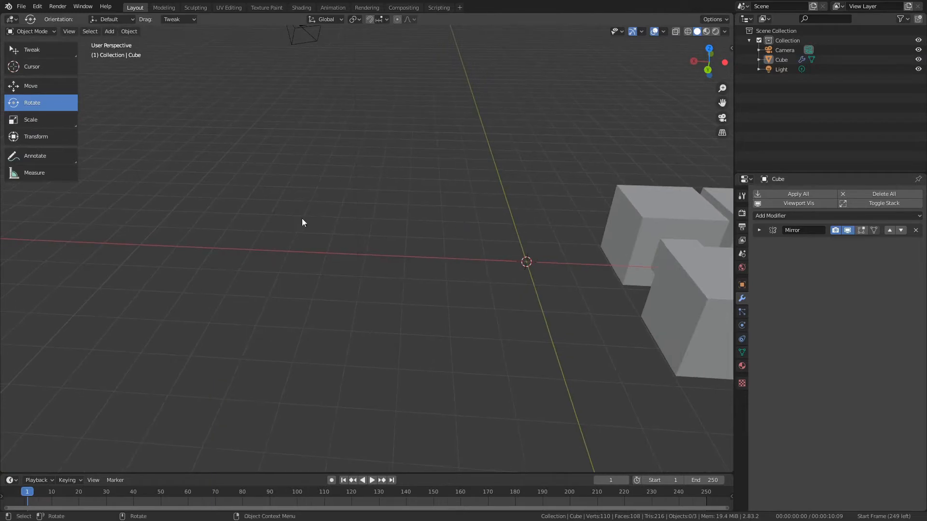
pyautogui.keyDown('alt'); pyautogui.moveTo(574, 274); pyautogui.dragTo(261, 269, button='middle'); pyautogui.keyUp('alt')
# Select the cube object, expand its Mirror modifier's settings, and add a second Mirror modifier.
pyautogui.click(425, 272)
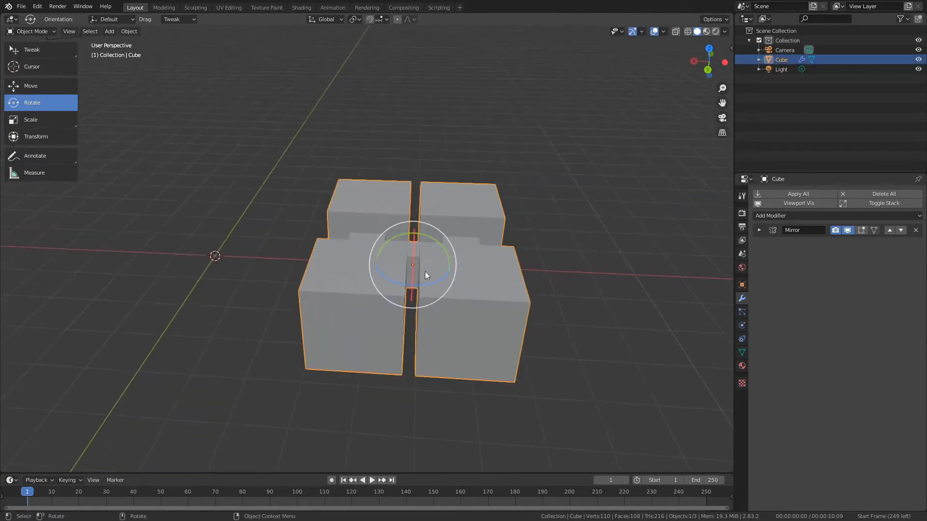
pyautogui.click(757, 229)
pyautogui.click(769, 215)
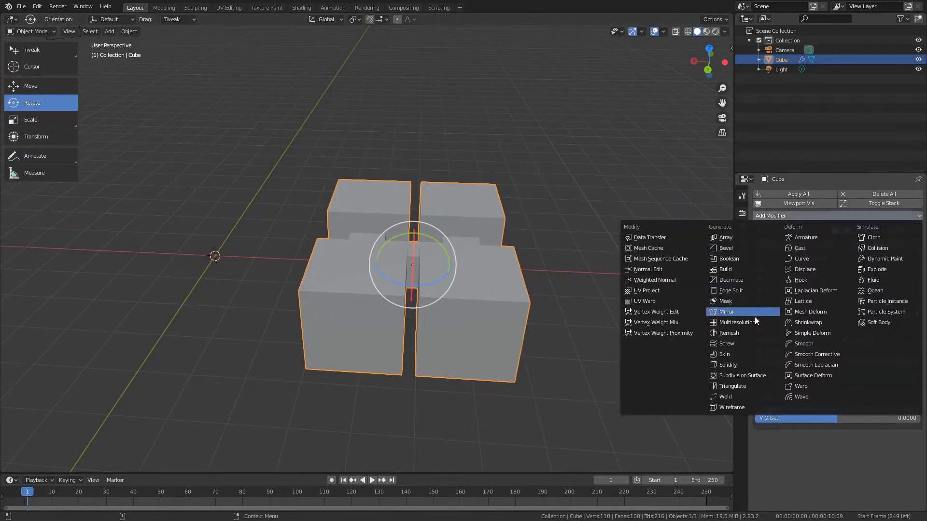
pyautogui.click(741, 313)
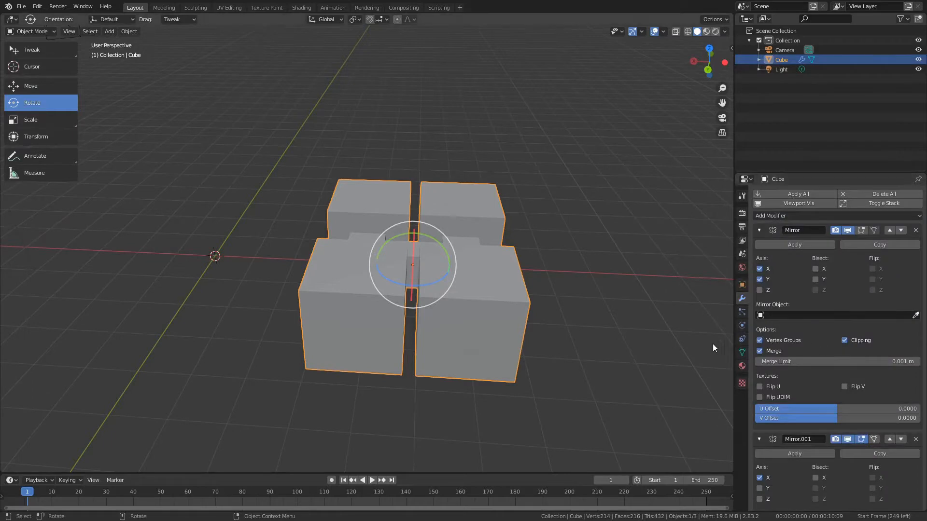
# Examine the second Mirror modifier's settings and its Mirror Object choices without picking one.
pyautogui.scroll(-1, 480, 303)
pyautogui.scroll(2, 425, 276)
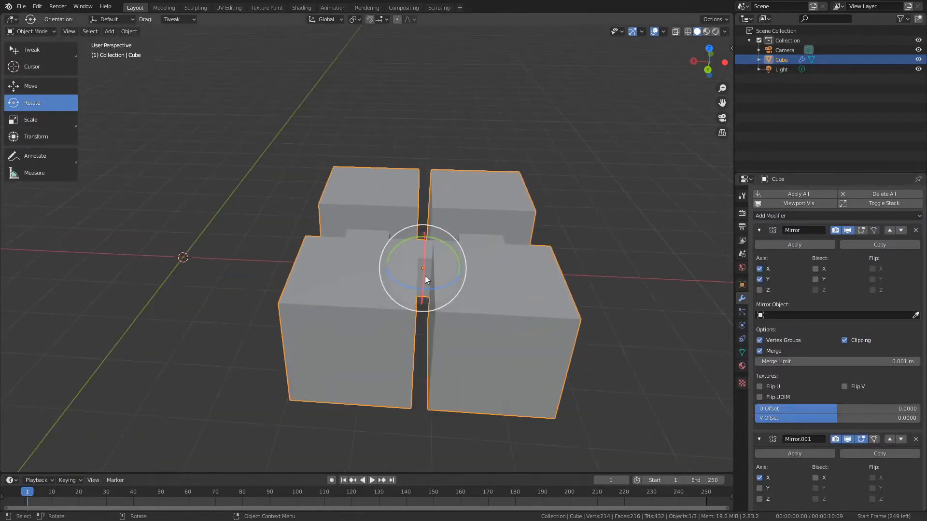
pyautogui.click(228, 199)
pyautogui.scroll(-5, 816, 410)
pyautogui.click(799, 429)
pyautogui.press('Escape')
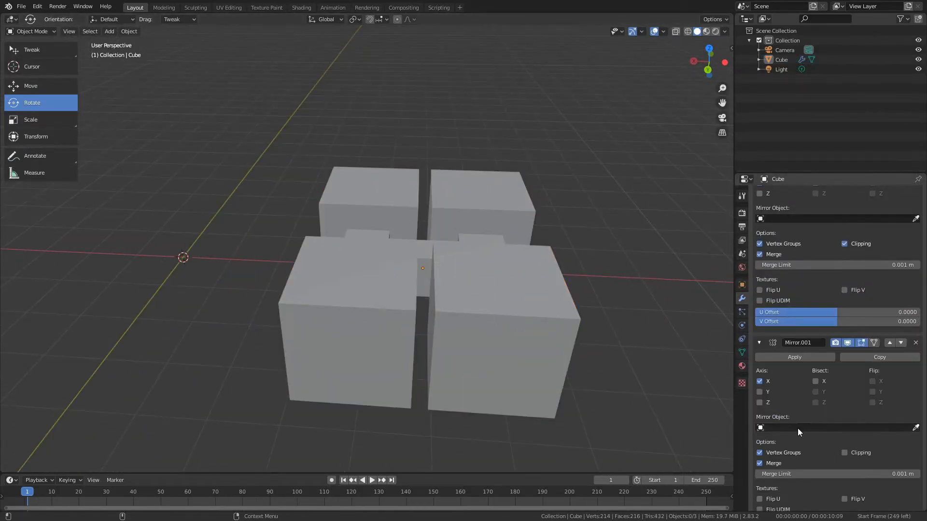
# Add a Plain Axes empty at the world origin and rename it WorldMirror.
pyautogui.keyDown('shift'); pyautogui.moveTo(356, 227); pyautogui.dragTo(452, 231, button='middle'); pyautogui.keyUp('shift')
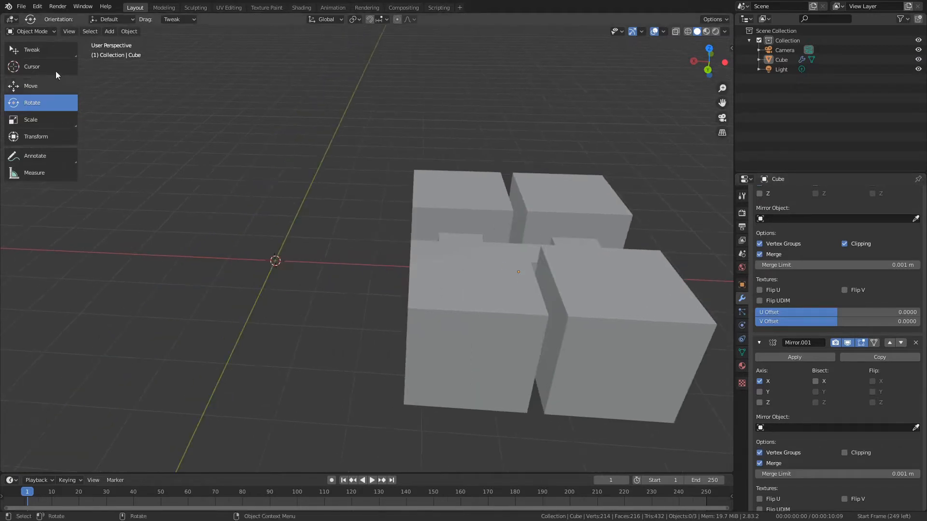
pyautogui.click(115, 35)
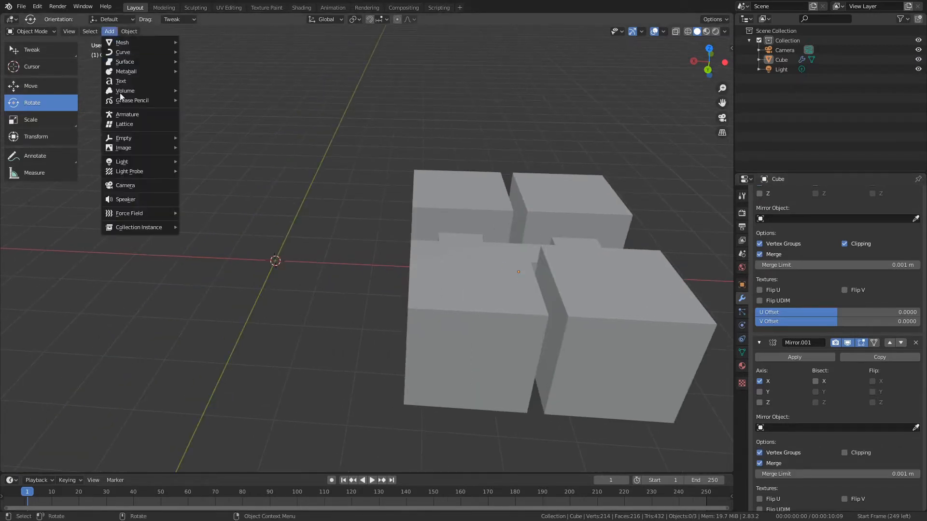
pyautogui.moveTo(129, 141)
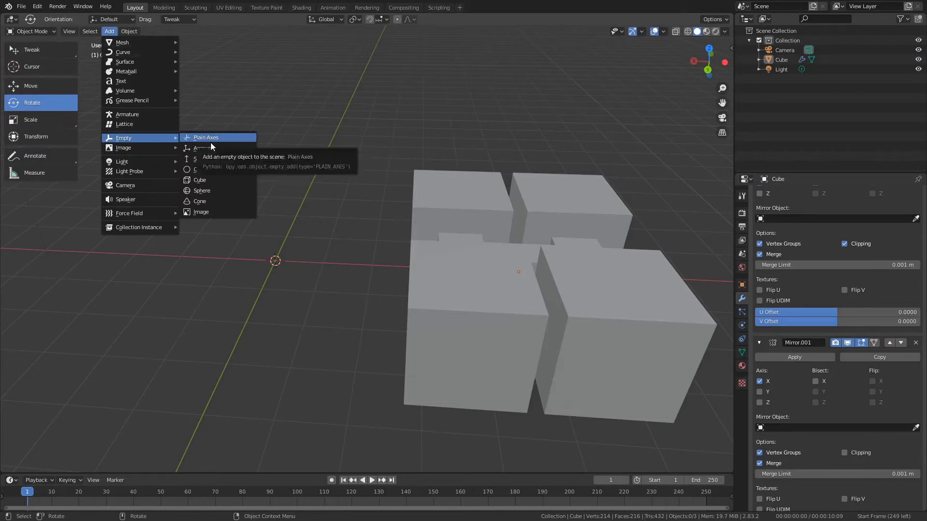
pyautogui.click(211, 142)
pyautogui.doubleClick(783, 69)
pyautogui.write('W')
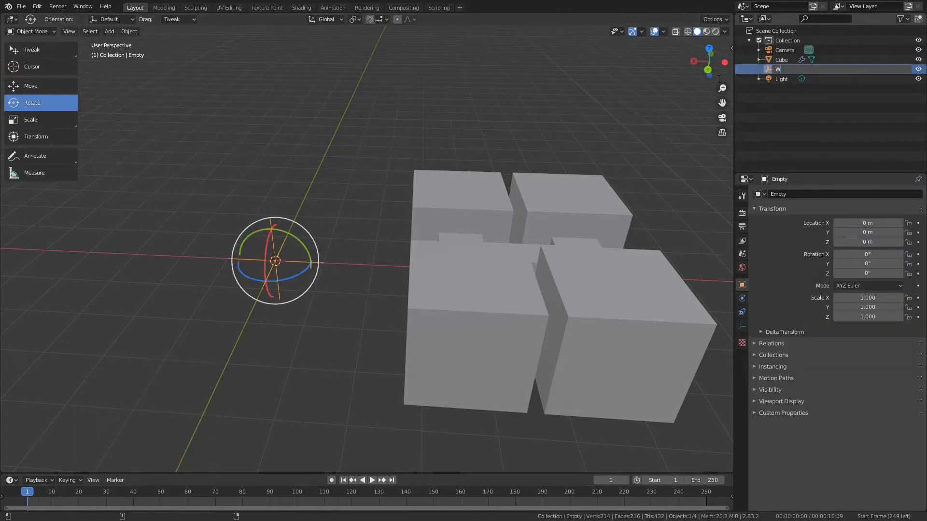
pyautogui.write('orldMirror')
pyautogui.press('Return')
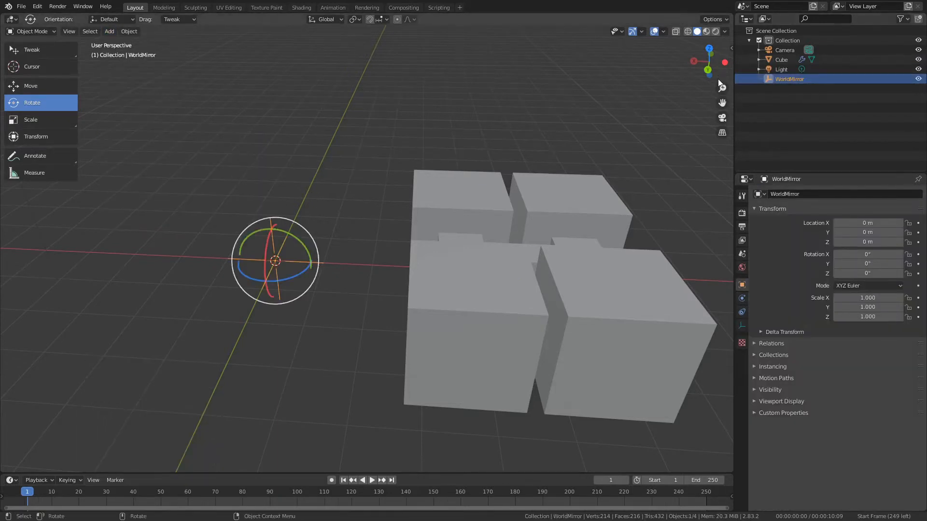
# Reselect the mirrored cube object and collapse the first Mirror modifier's settings.
pyautogui.click(338, 242)
pyautogui.click(581, 288)
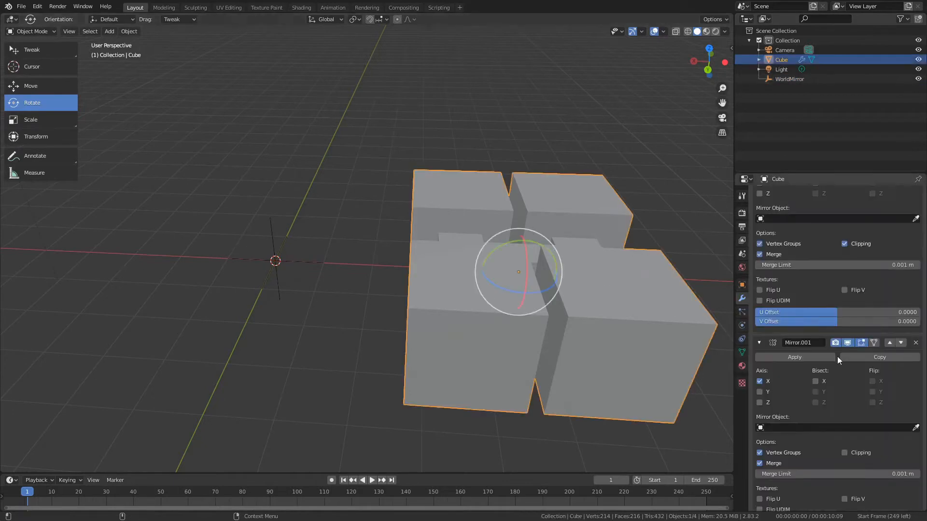
pyautogui.click(759, 230)
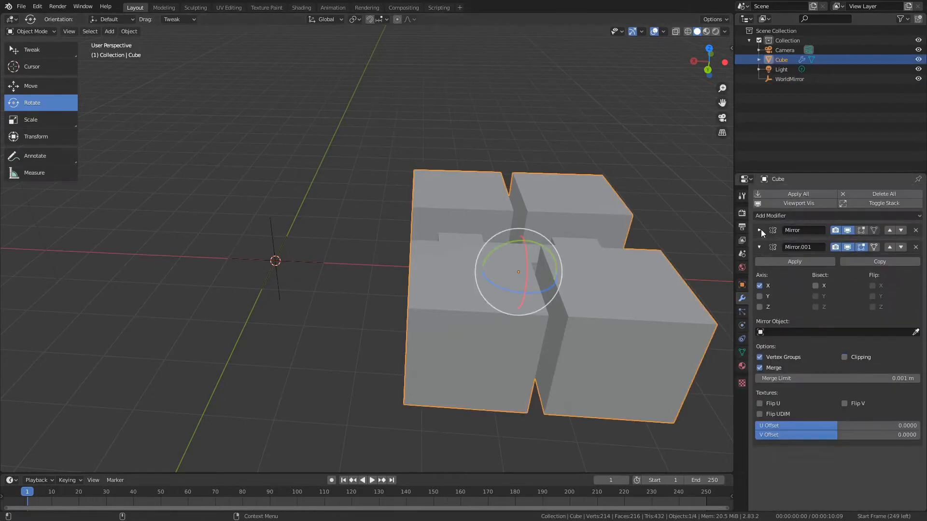
# Set the second Mirror modifier's mirror object to the WorldMirror empty.
pyautogui.click(916, 332)
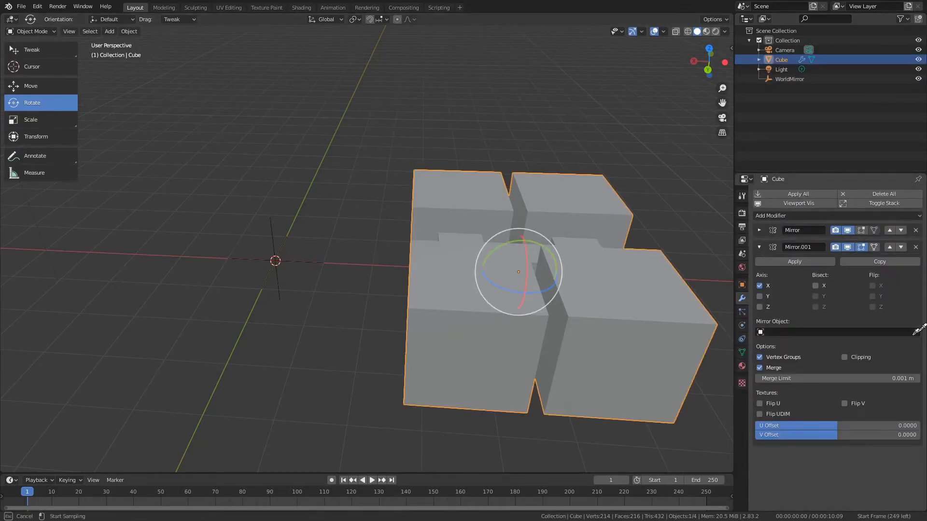
pyautogui.click(275, 259)
pyautogui.click(285, 163)
pyautogui.scroll(-5, 295, 184)
pyautogui.keyDown('alt'); pyautogui.moveTo(362, 246); pyautogui.dragTo(413, 307); pyautogui.keyUp('alt')
pyautogui.click(386, 269)
# Move the cube away from the world origin along the X axis, to about X -8.05 m.
pyautogui.press('w')
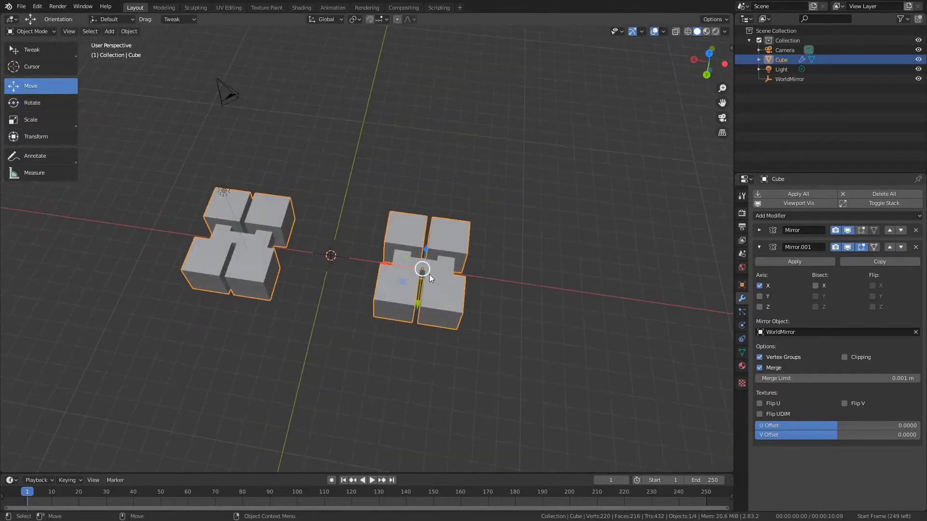
pyautogui.moveTo(423, 270); pyautogui.dragTo(475, 281)
pyautogui.click(337, 261)
pyautogui.moveTo(326, 267)
pyautogui.keyDown('alt'); pyautogui.mouseDown()
pyautogui.moveTo(356, 234)
pyautogui.moveTo(395, 240)
pyautogui.moveTo(400, 252)
pyautogui.moveTo(317, 263)
pyautogui.mouseUp(); pyautogui.keyUp('alt')
pyautogui.hotkey('ctrl', 'z')
pyautogui.keyDown('alt'); pyautogui.moveTo(375, 293); pyautogui.dragTo(392, 311); pyautogui.keyUp('alt')
pyautogui.click(392, 311)
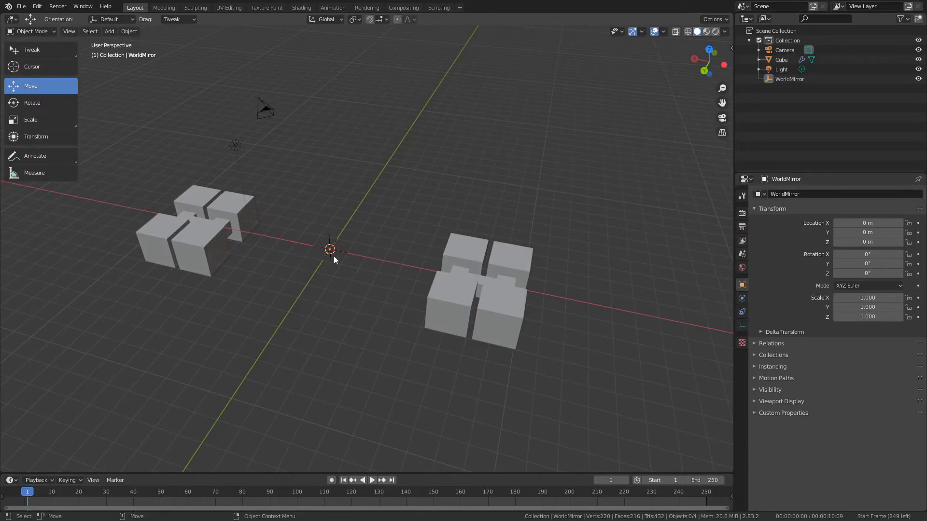
# Inspect the WorldMirror empty at the world origin, reselect the mirrored cube and clear the selection.
pyautogui.click(790, 79)
pyautogui.scroll(5, 369, 312)
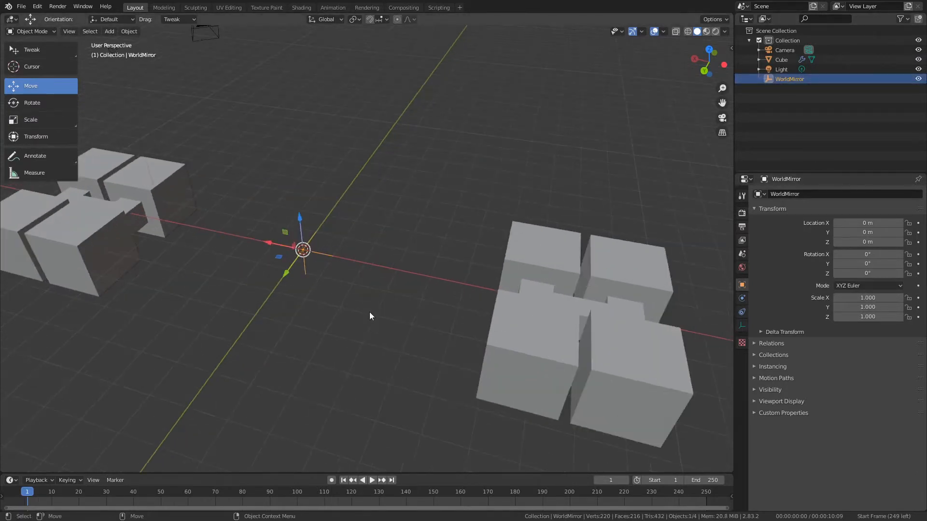
pyautogui.scroll(-5, 418, 291)
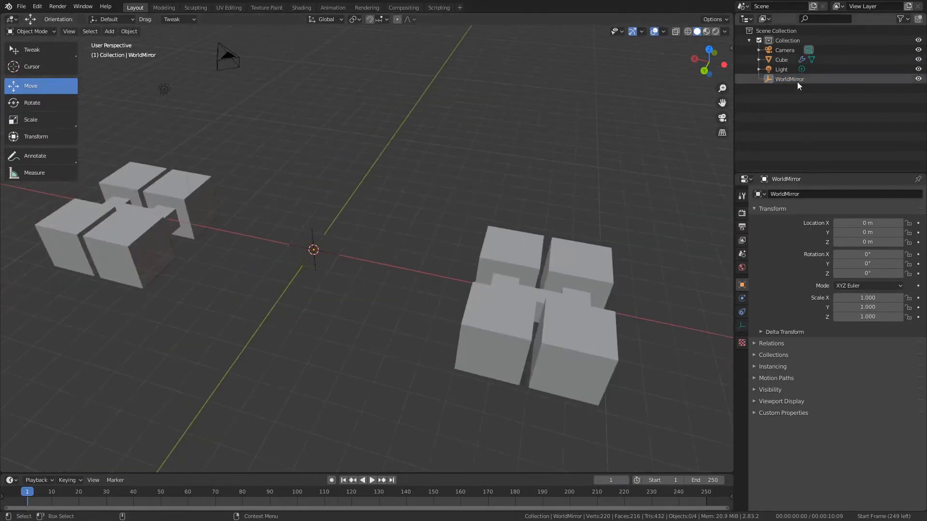
pyautogui.click(382, 251)
pyautogui.click(575, 307)
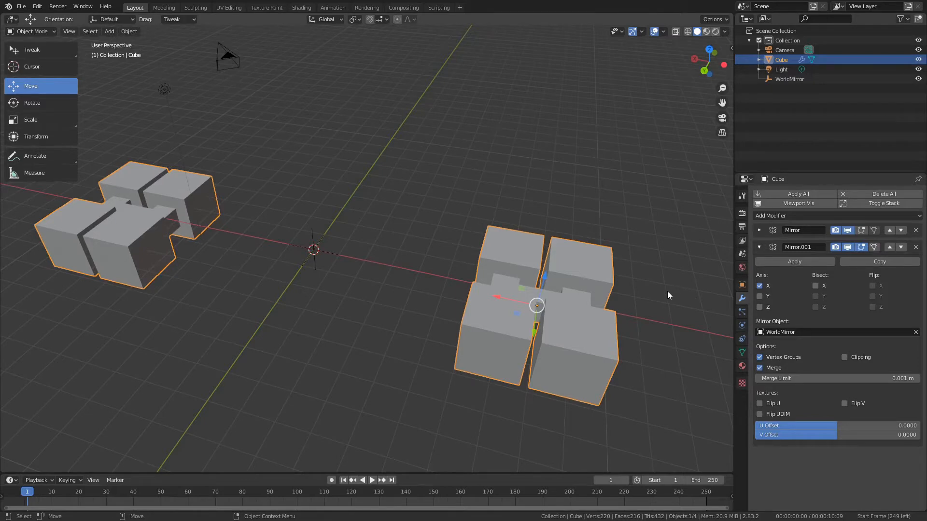
pyautogui.click(627, 222)
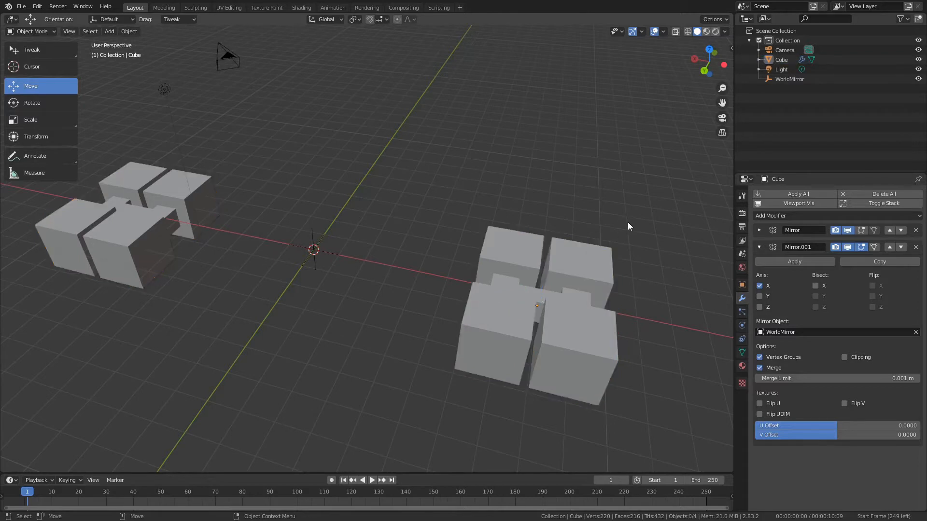
# Add an Array modifier to the cube and place it before the second Mirror modifier in the stack.
pyautogui.click(758, 243)
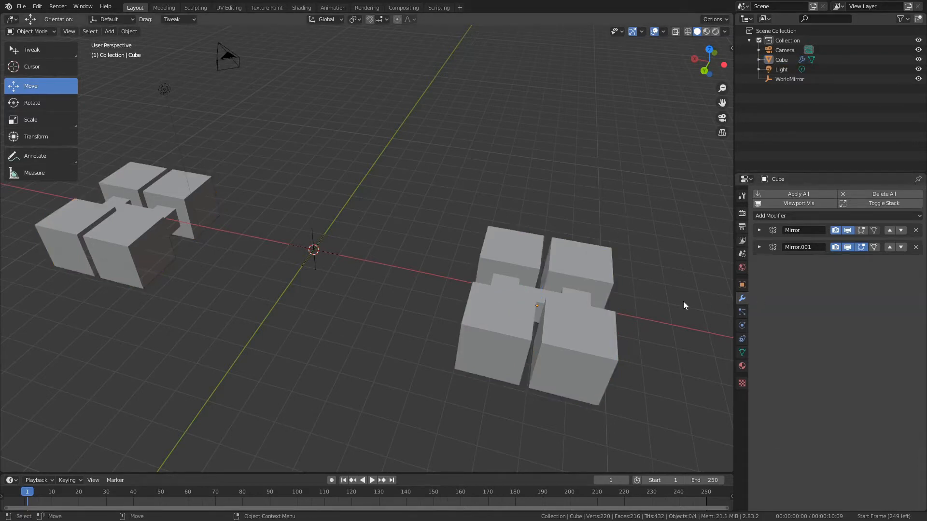
pyautogui.click(791, 217)
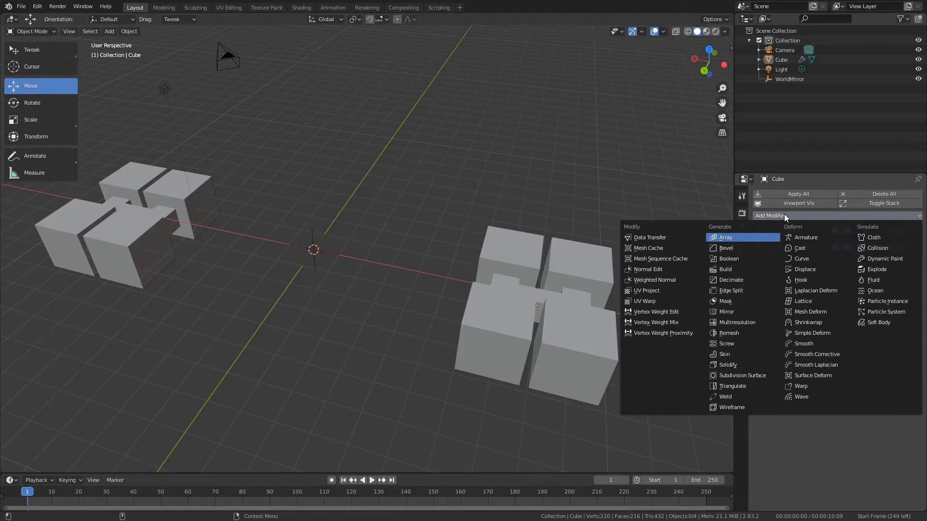
pyautogui.click(725, 237)
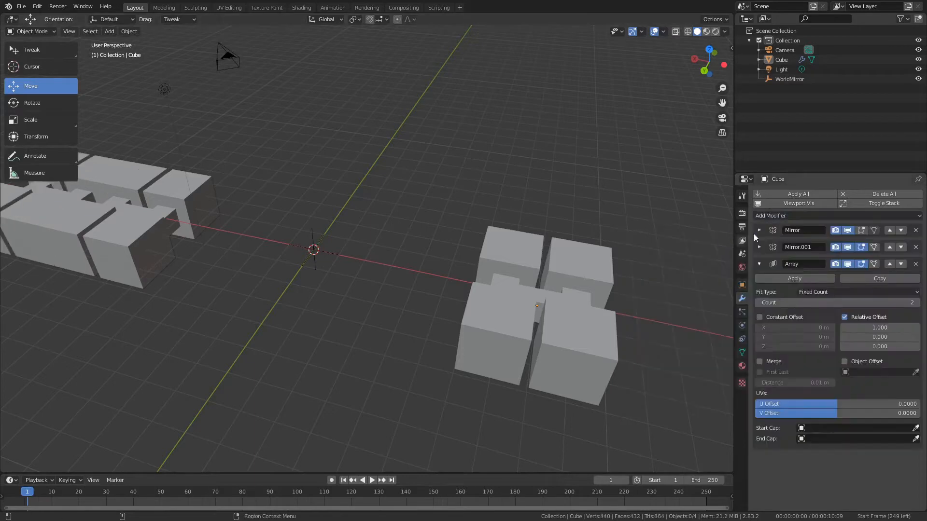
pyautogui.click(890, 264)
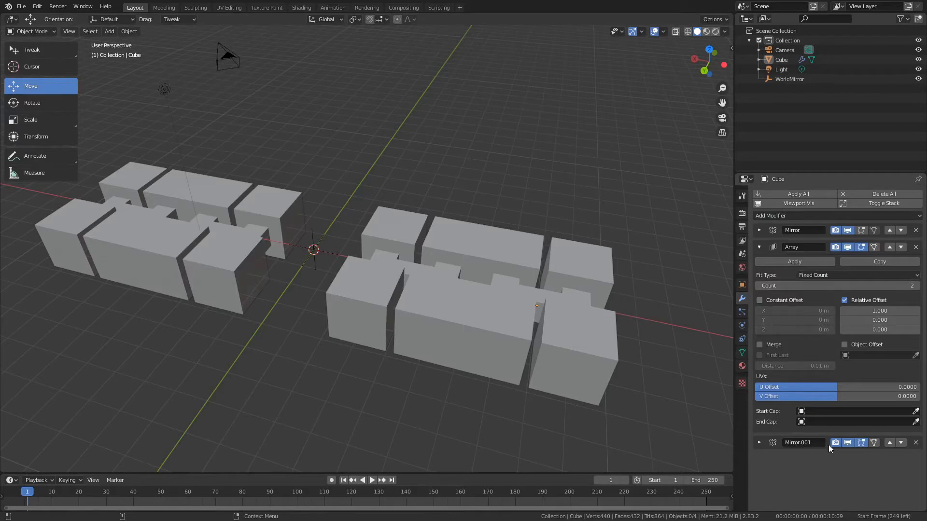
# Hide the second Mirror modifier's effect in the viewport and raise the Array's count to 19.
pyautogui.click(848, 443)
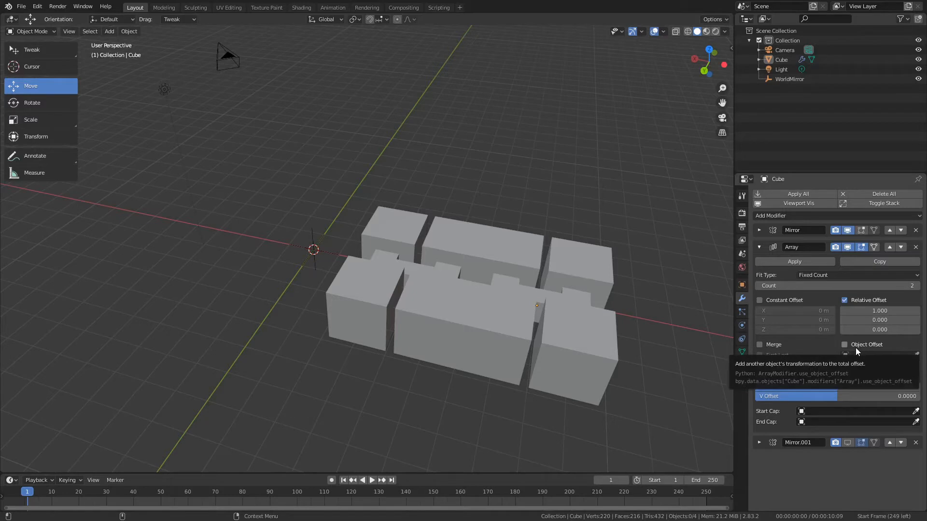
pyautogui.click(876, 311)
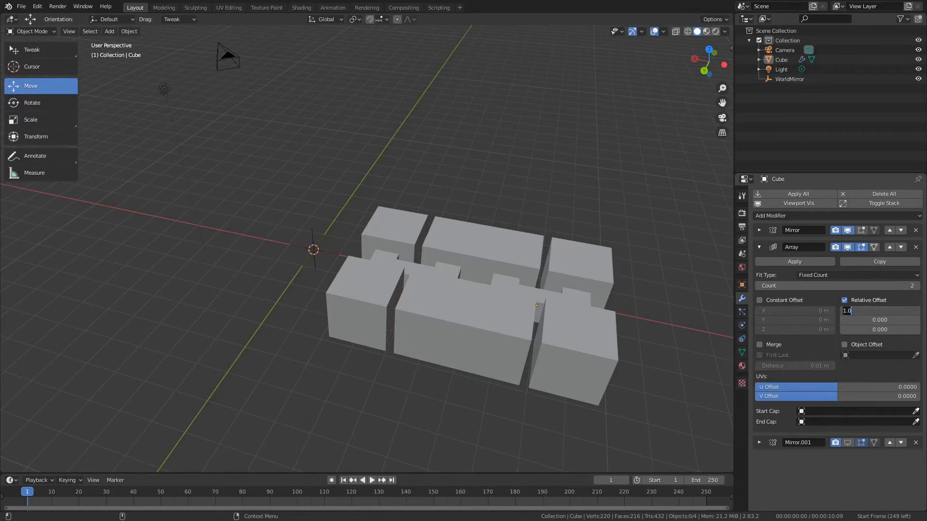
pyautogui.click(870, 347)
pyautogui.moveTo(832, 285); pyautogui.dragTo(887, 286)
pyautogui.scroll(-4, 513, 285)
pyautogui.moveTo(513, 286); pyautogui.dragTo(426, 300, button='middle')
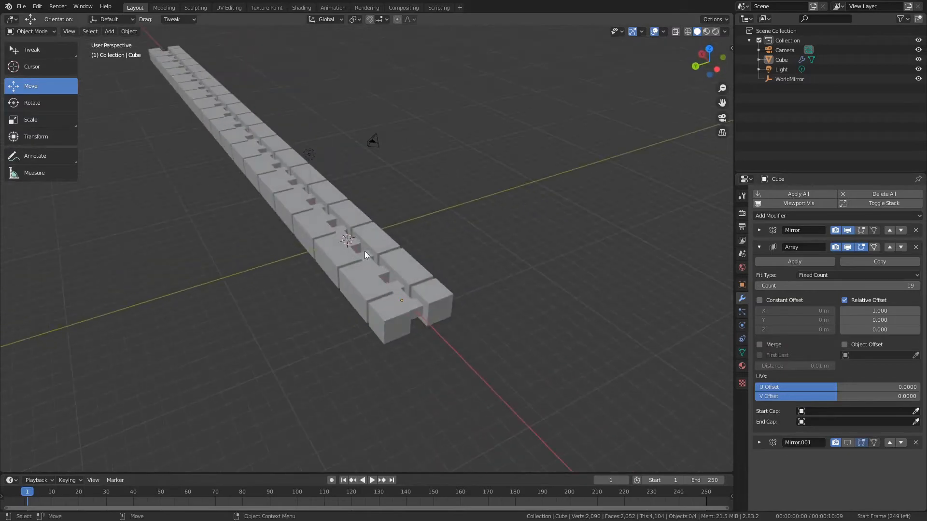
# Set the Array's relative offset to 0 on X and 1 on Y.
pyautogui.click(879, 310)
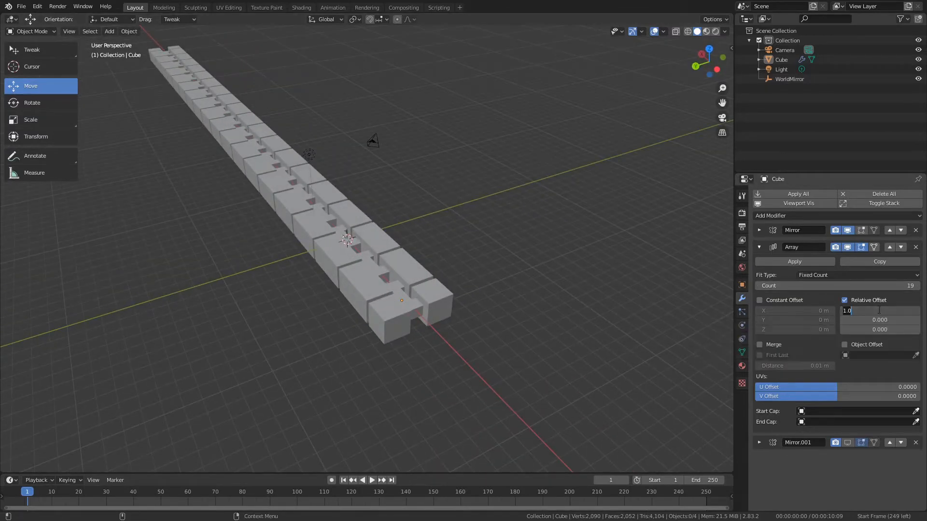
pyautogui.write('0')
pyautogui.press('Tab')
pyautogui.write('1')
pyautogui.press('Return')
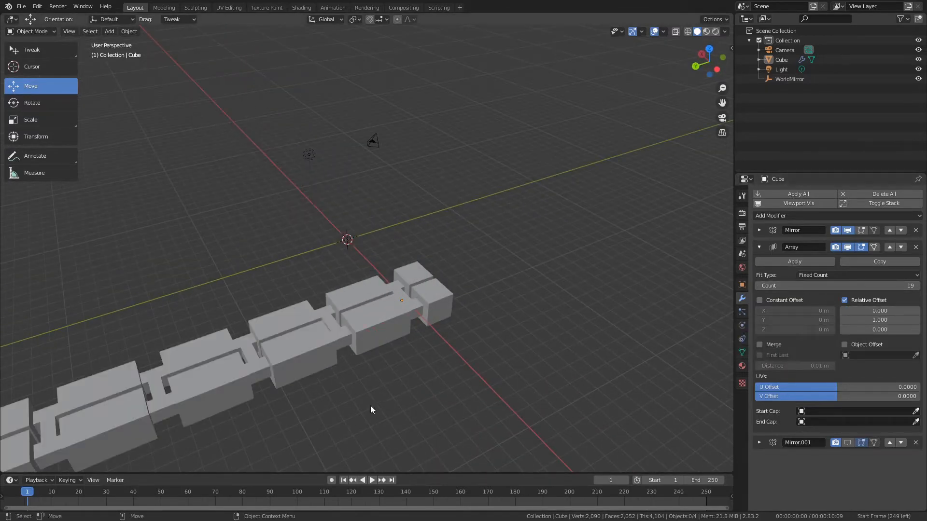
pyautogui.scroll(-4, 373, 410)
pyautogui.moveTo(470, 354); pyautogui.dragTo(415, 274, button='middle')
pyautogui.scroll(-4, 337, 254)
pyautogui.keyDown('shift'); pyautogui.moveTo(416, 273); pyautogui.dragTo(388, 220, button='middle'); pyautogui.keyUp('shift')
pyautogui.scroll(5, 387, 219)
# Select the arrayed cube and show its transform values and dimensions in the viewport.
pyautogui.click(397, 250)
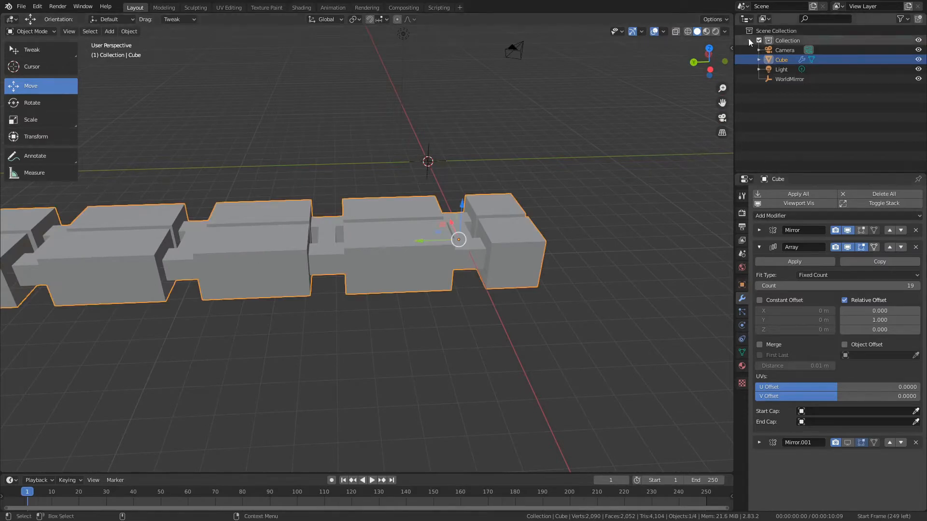
pyautogui.click(731, 49)
pyautogui.click(729, 54)
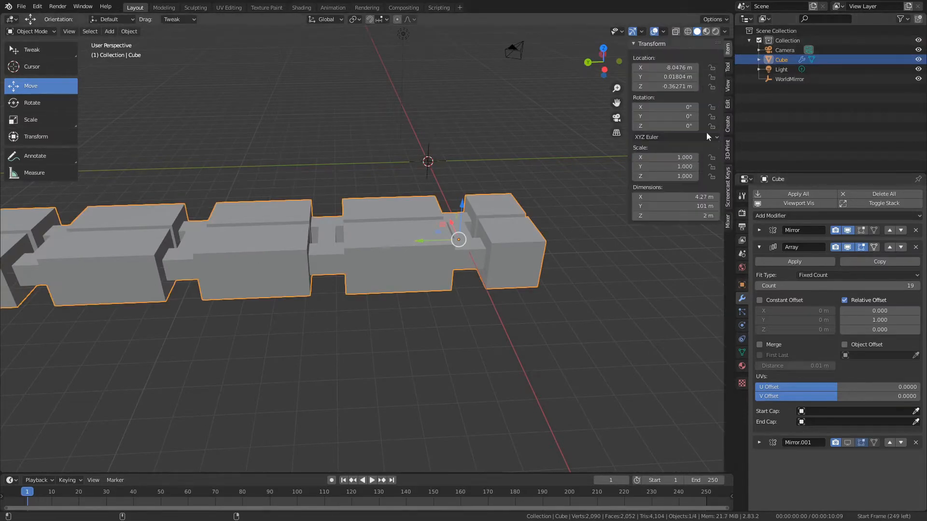
pyautogui.scroll(3, 606, 220)
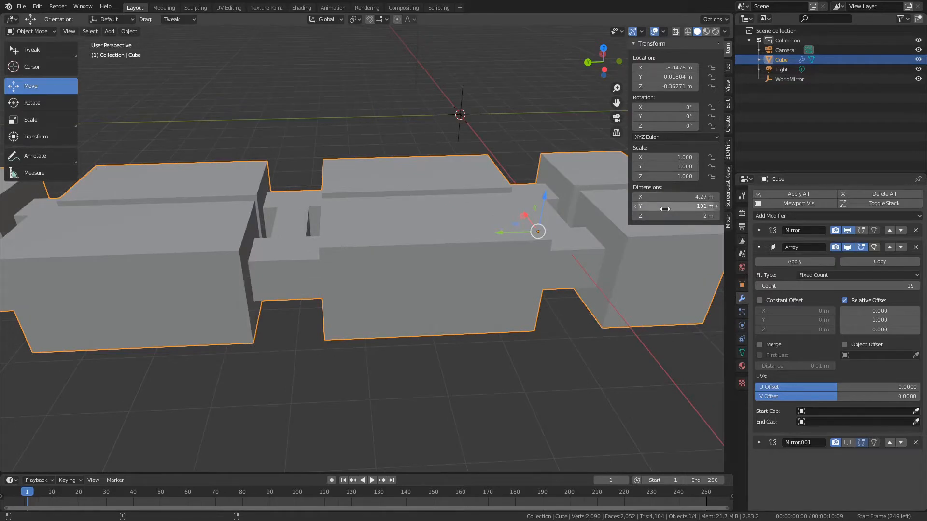
# Hide the Array's effect in the viewport and check the Y dimension of the single mirrored cube.
pyautogui.click(848, 247)
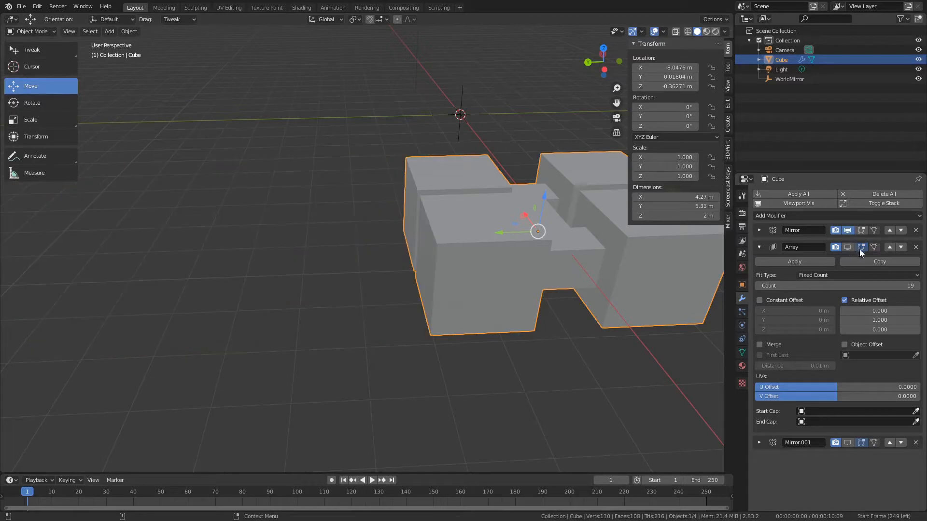
pyautogui.click(688, 206)
pyautogui.press('Return')
pyautogui.scroll(-4, 556, 275)
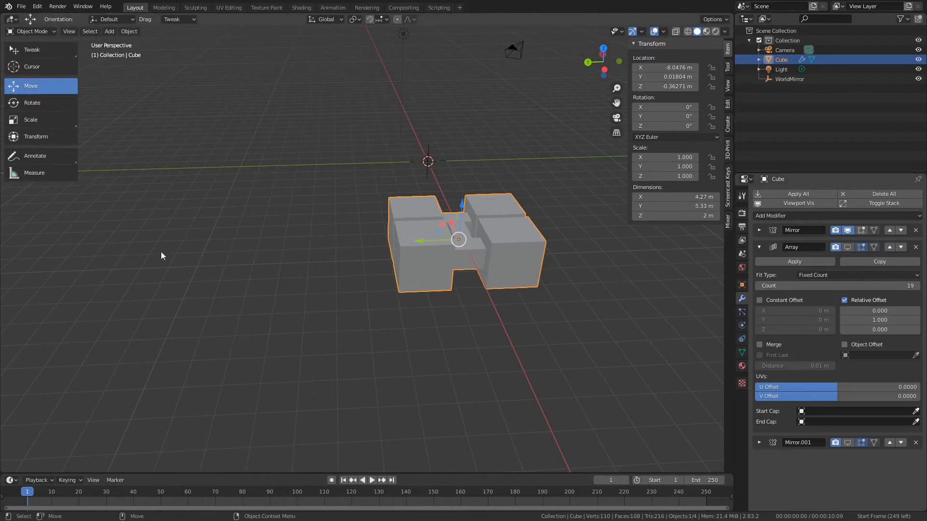
pyautogui.click(693, 208)
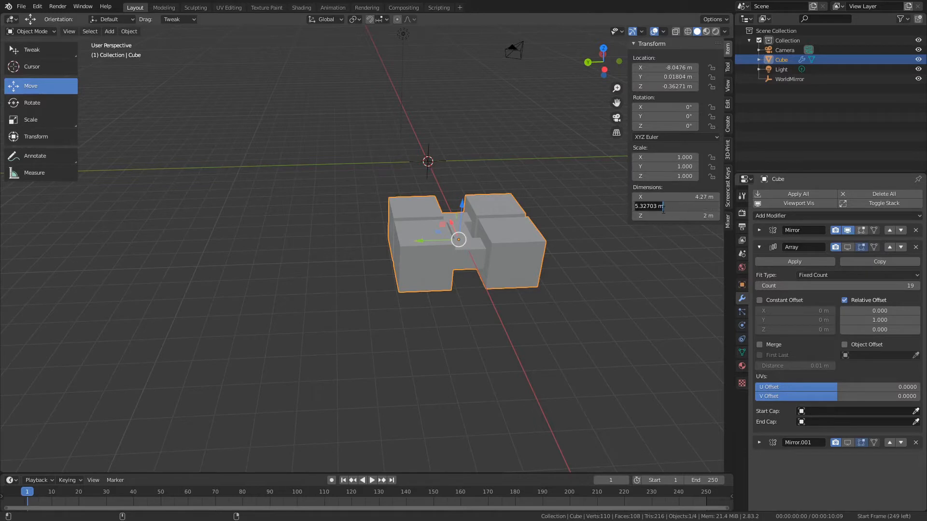
pyautogui.press('Return')
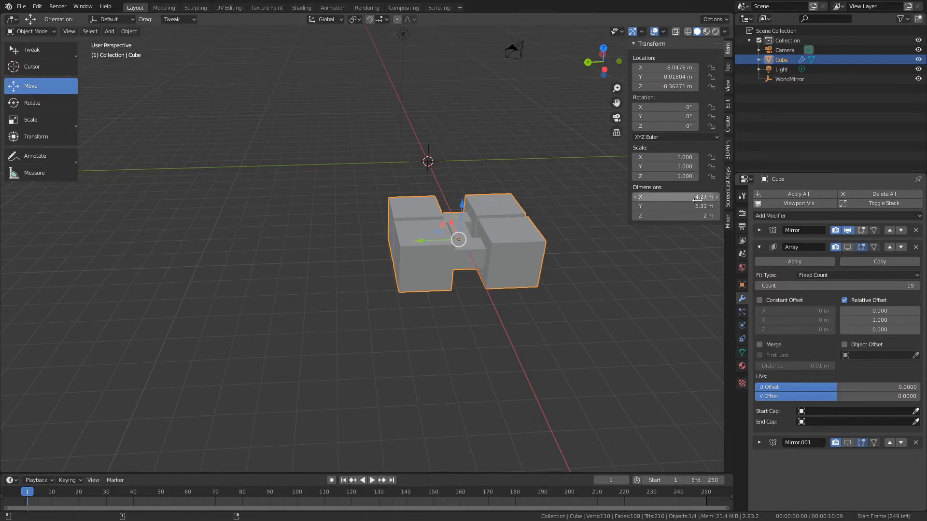
# Switch the Array from relative to constant offset with Y about 6.26 m, and show the Array in the viewport.
pyautogui.click(852, 301)
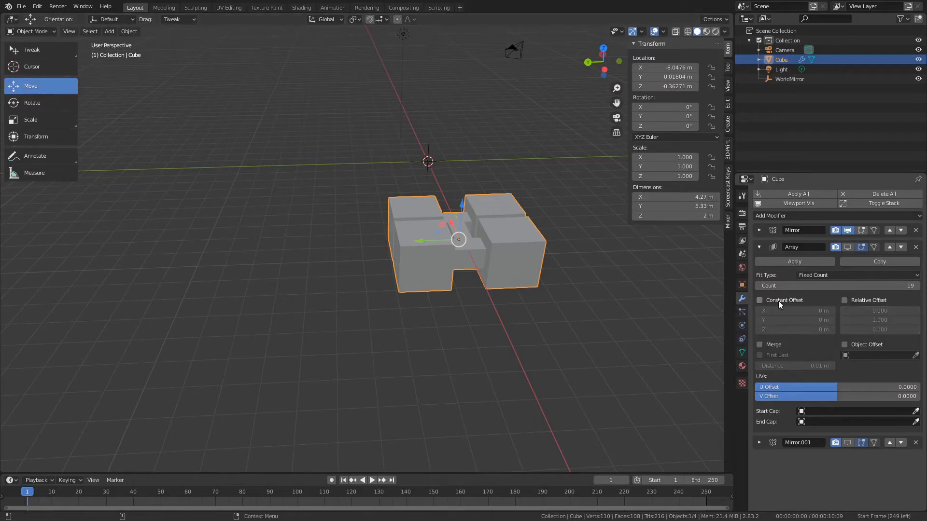
pyautogui.click(778, 300)
pyautogui.click(848, 247)
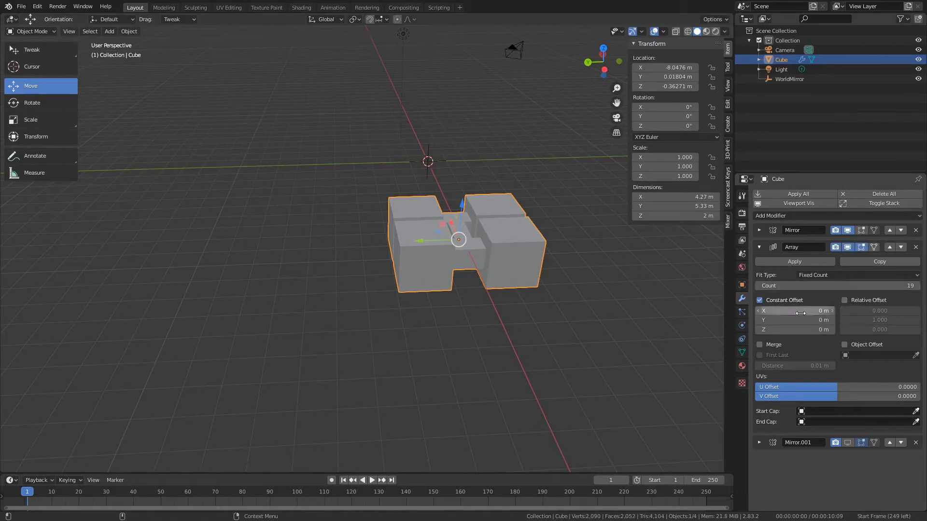
pyautogui.moveTo(797, 320); pyautogui.dragTo(925, 320)
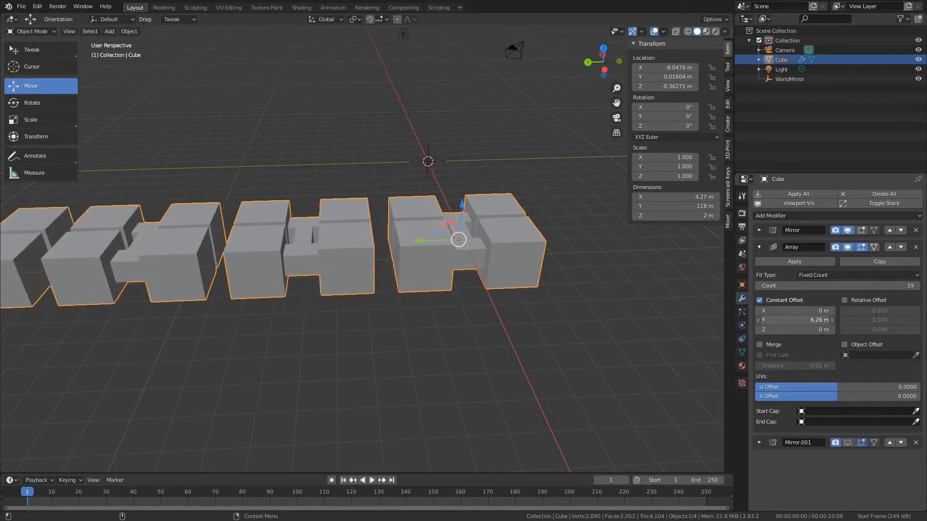
# Re-enable the Array's relative offset alongside the constant offset and set its Y value to 0.
pyautogui.click(862, 300)
pyautogui.click(879, 322)
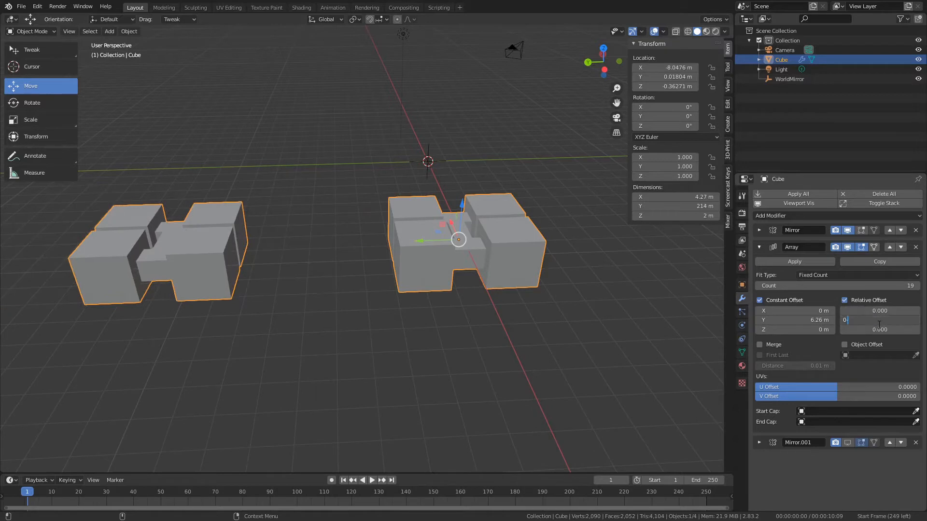
pyautogui.write('0')
pyautogui.press('Return')
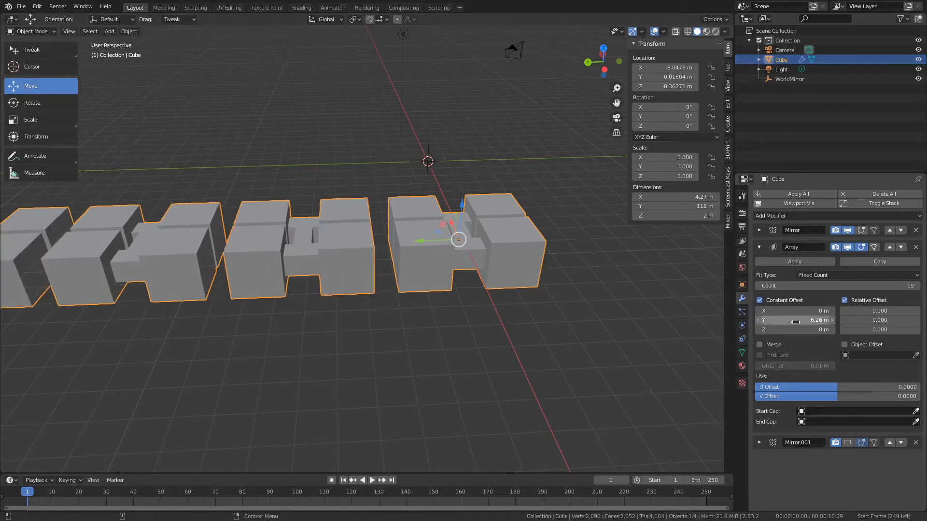
# Set the Array's relative Z offset to 1 and its constant Y offset to about 6.071 m.
pyautogui.moveTo(878, 311); pyautogui.dragTo(894, 331)
pyautogui.click(877, 310)
pyautogui.press('Return')
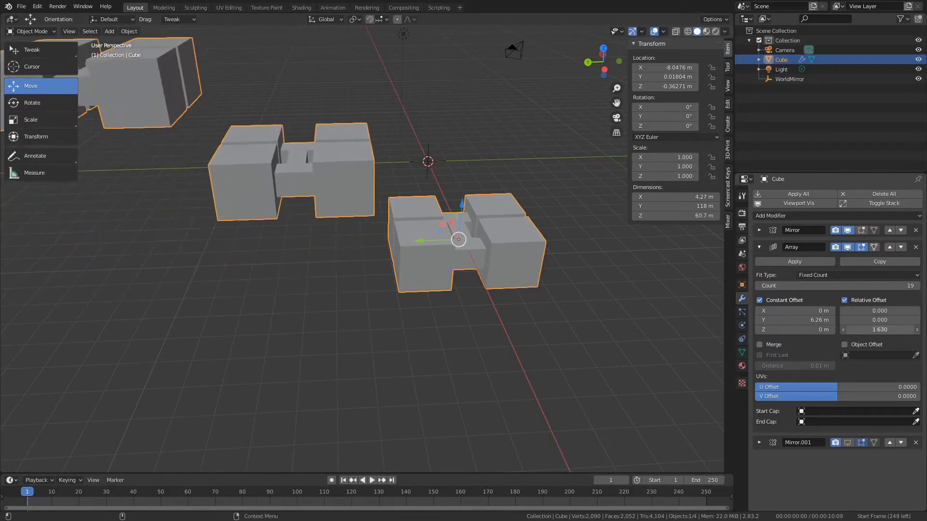
pyautogui.click(869, 331)
pyautogui.write('1')
pyautogui.press('Return')
pyautogui.moveTo(802, 320); pyautogui.dragTo(792, 320)
# Enter Edit Mode on the cube and enable the first Mirror modifier's display in Edit Mode.
pyautogui.press('Tab')
pyautogui.moveTo(471, 261); pyautogui.dragTo(484, 266, button='middle')
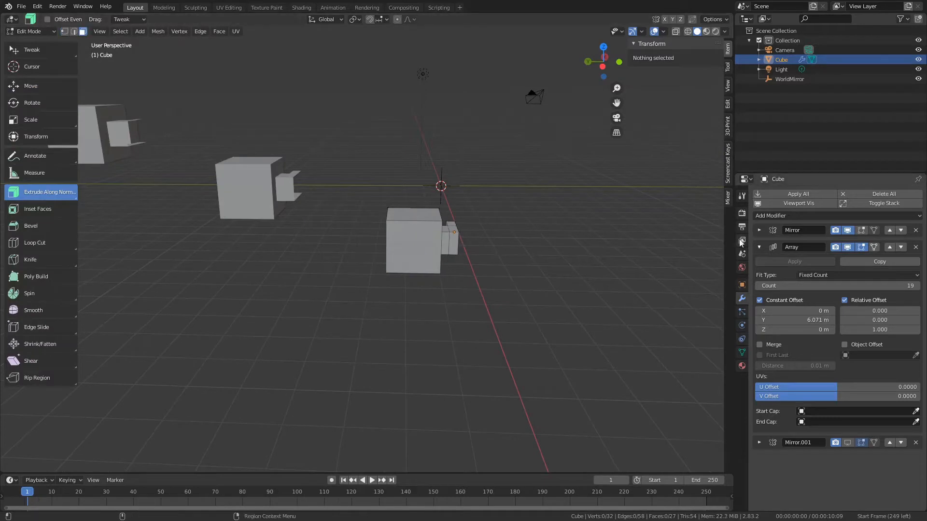
pyautogui.click(861, 230)
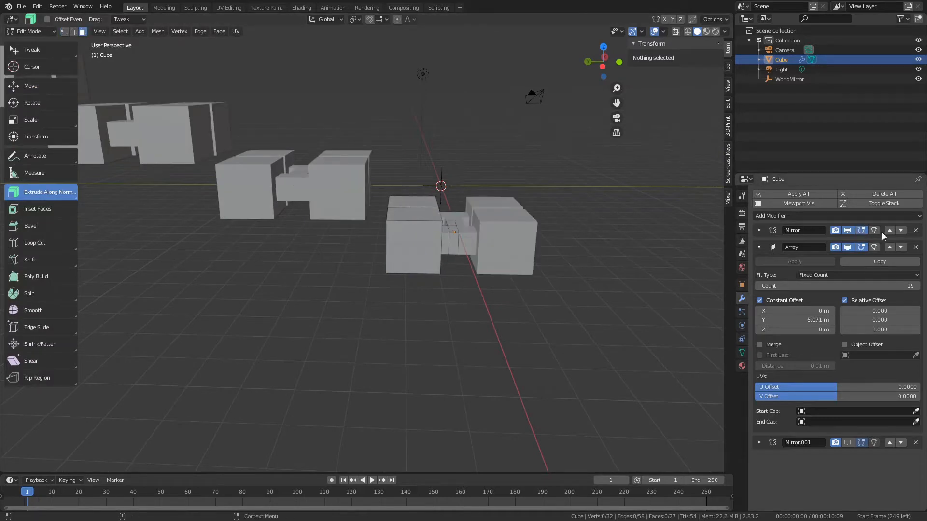
# Adjust the top face's height slightly, move the end face about 0.2 m outward along Y, and return to Object Mode.
pyautogui.click(415, 213)
pyautogui.hotkey('shift', 'space')
pyautogui.press('g')
pyautogui.moveTo(418, 167)
pyautogui.mouseDown()
pyautogui.moveTo(425, 197)
pyautogui.moveTo(425, 162)
pyautogui.moveTo(426, 175)
pyautogui.mouseUp()
pyautogui.moveTo(374, 219)
pyautogui.mouseDown(button='middle')
pyautogui.moveTo(406, 224)
pyautogui.moveTo(378, 220)
pyautogui.mouseUp(button='middle')
pyautogui.moveTo(377, 221); pyautogui.dragTo(342, 172)
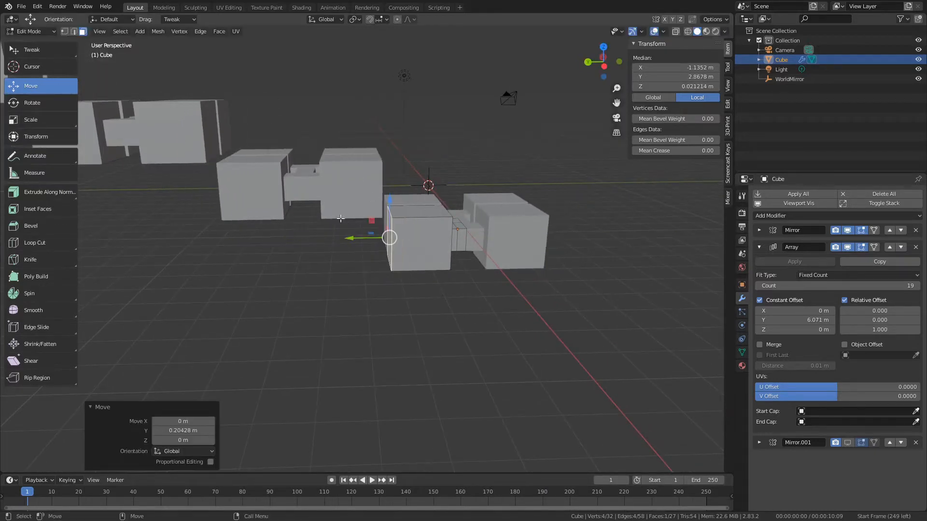
pyautogui.moveTo(349, 241); pyautogui.dragTo(480, 285, button='middle')
pyautogui.press('Tab')
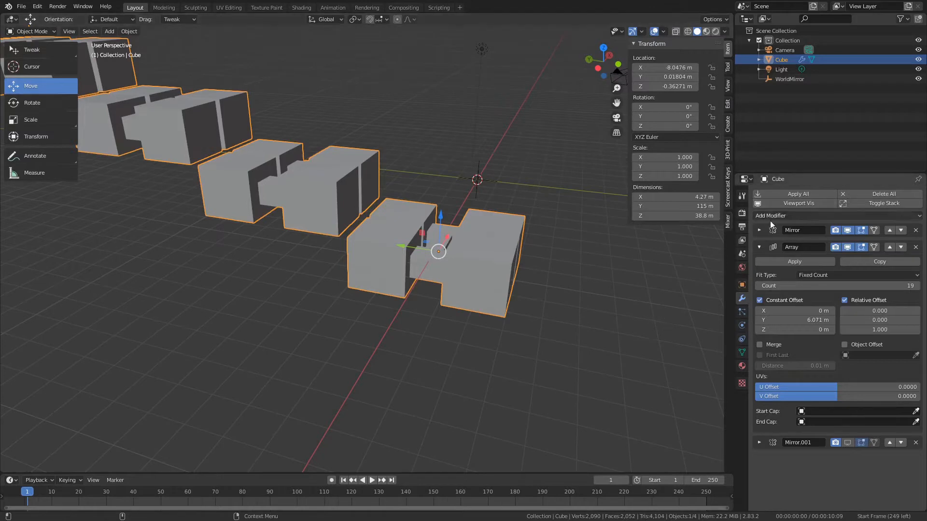
# Collapse the Array's settings, show the second Mirror modifier in the viewport again, and deselect the cube.
pyautogui.click(763, 247)
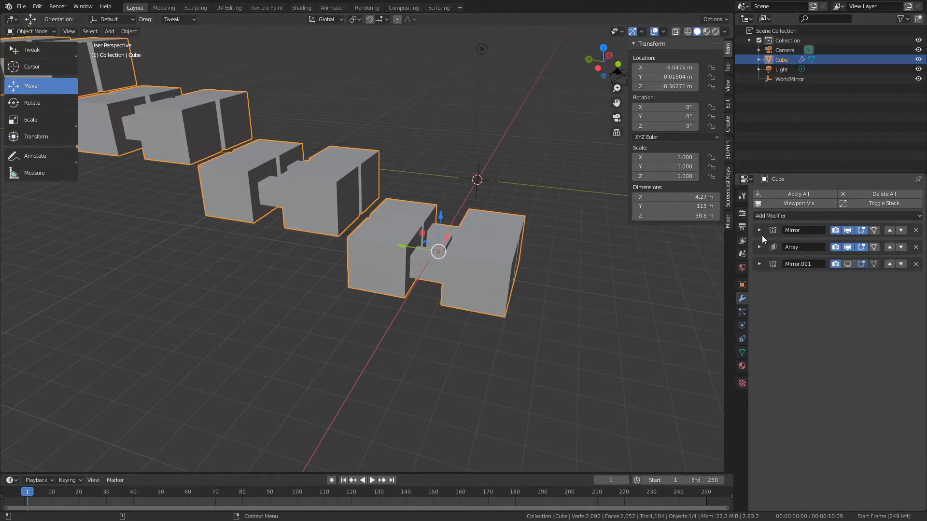
pyautogui.click(759, 247)
pyautogui.click(763, 247)
pyautogui.click(850, 265)
pyautogui.scroll(-2, 502, 247)
pyautogui.moveTo(502, 246); pyautogui.dragTo(541, 285, button='middle')
pyautogui.click(432, 255)
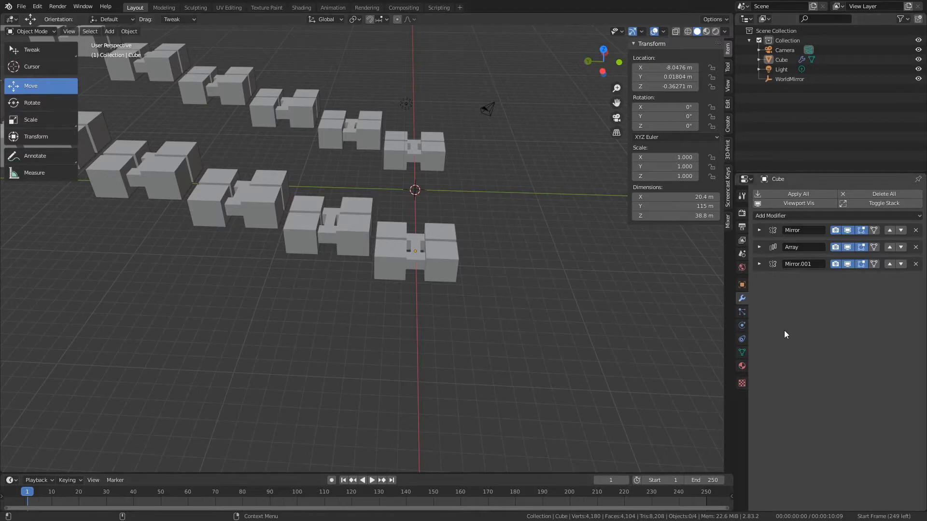
# Try other positions for the second Mirror modifier, ending with the Array above both Mirror modifiers in the stack.
pyautogui.click(758, 230)
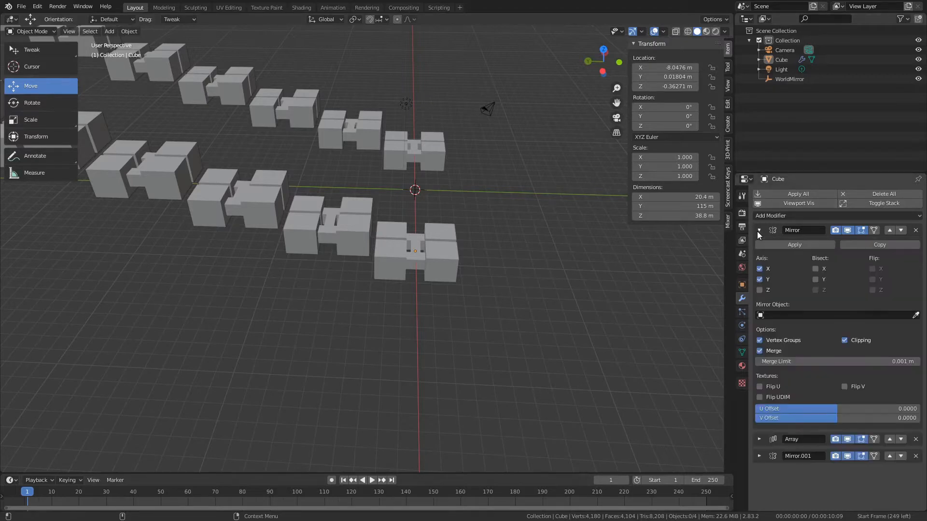
pyautogui.click(758, 230)
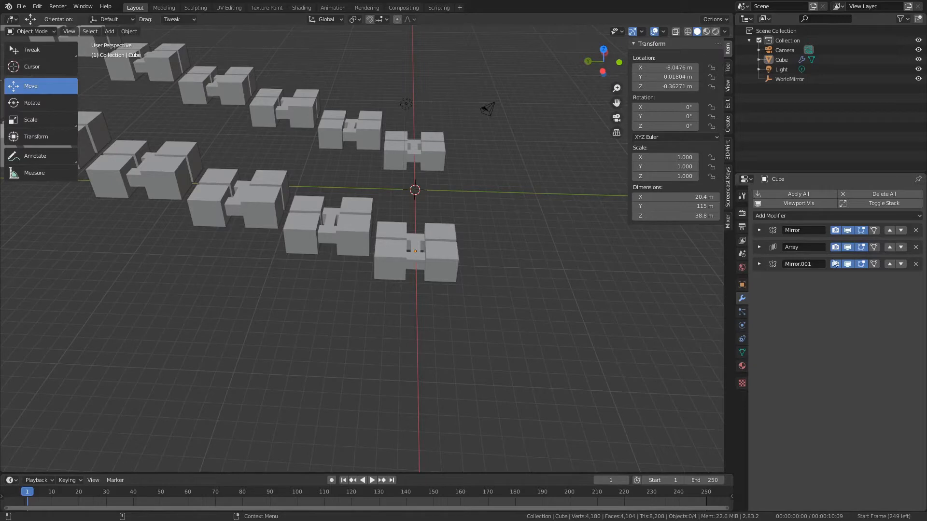
pyautogui.click(889, 264)
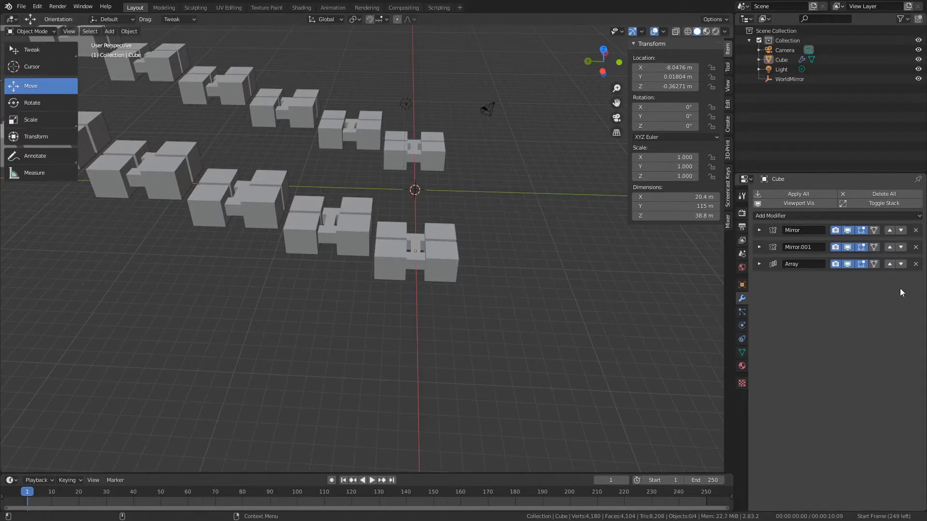
pyautogui.click(900, 248)
pyautogui.click(890, 247)
pyautogui.moveTo(502, 232); pyautogui.dragTo(482, 285, button='middle')
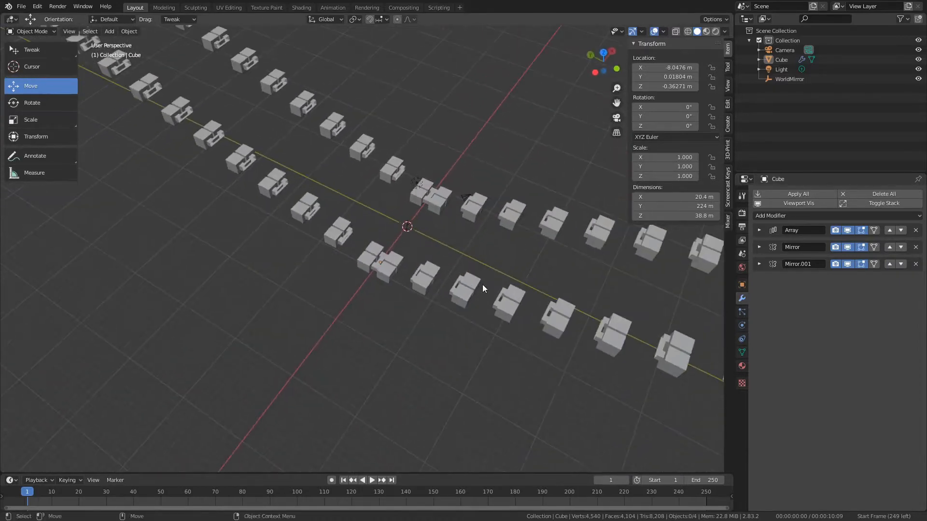
pyautogui.scroll(5, 426, 288)
# Enter Edit Mode on the cube and undo the trial change to its mesh.
pyautogui.press('Tab')
pyautogui.moveTo(385, 318); pyautogui.dragTo(427, 306, button='middle')
pyautogui.moveTo(356, 232); pyautogui.dragTo(403, 335)
pyautogui.hotkey('ctrl', 'z')
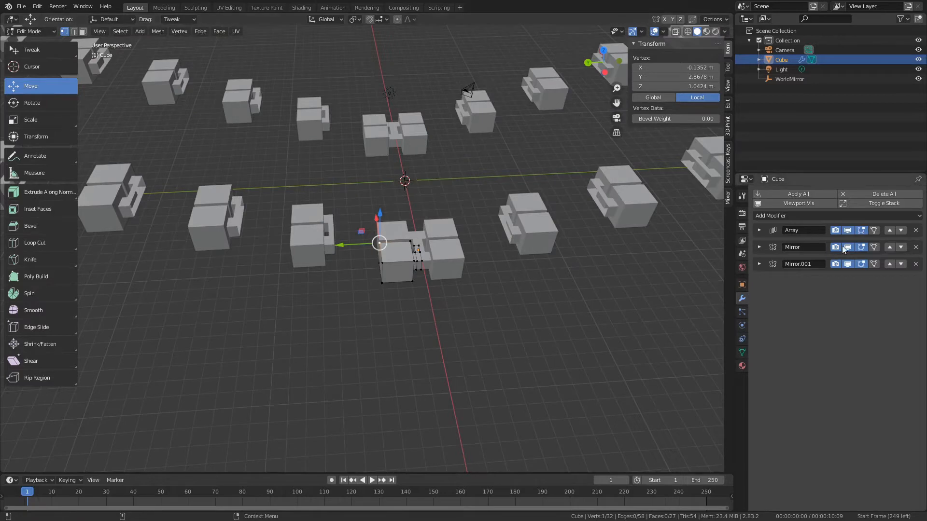
# Hide both Mirror modifiers in the viewport, then show the first and the second again one after the other.
pyautogui.moveTo(847, 249); pyautogui.dragTo(846, 263)
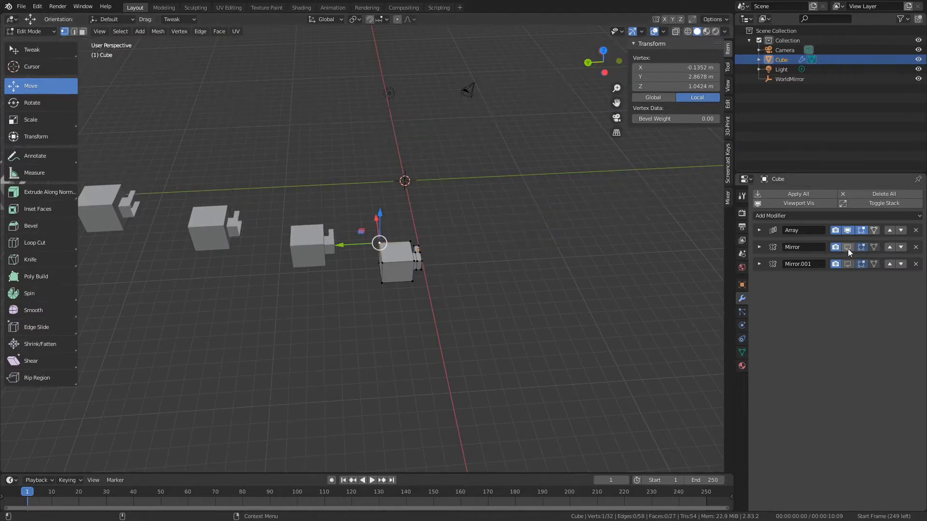
pyautogui.click(848, 248)
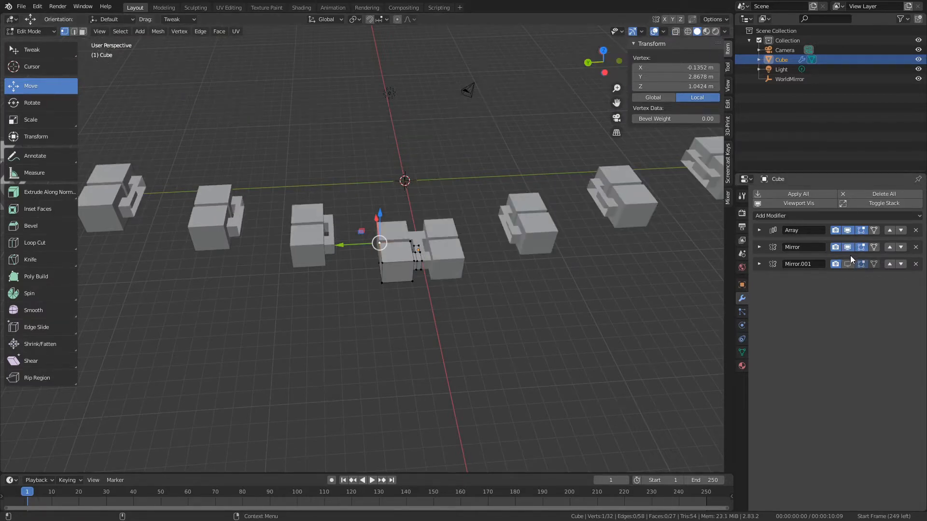
pyautogui.click(851, 264)
pyautogui.keyDown('alt'); pyautogui.moveTo(497, 244); pyautogui.dragTo(387, 258); pyautogui.keyUp('alt')
pyautogui.keyDown('alt'); pyautogui.moveTo(387, 292); pyautogui.dragTo(425, 278); pyautogui.keyUp('alt')
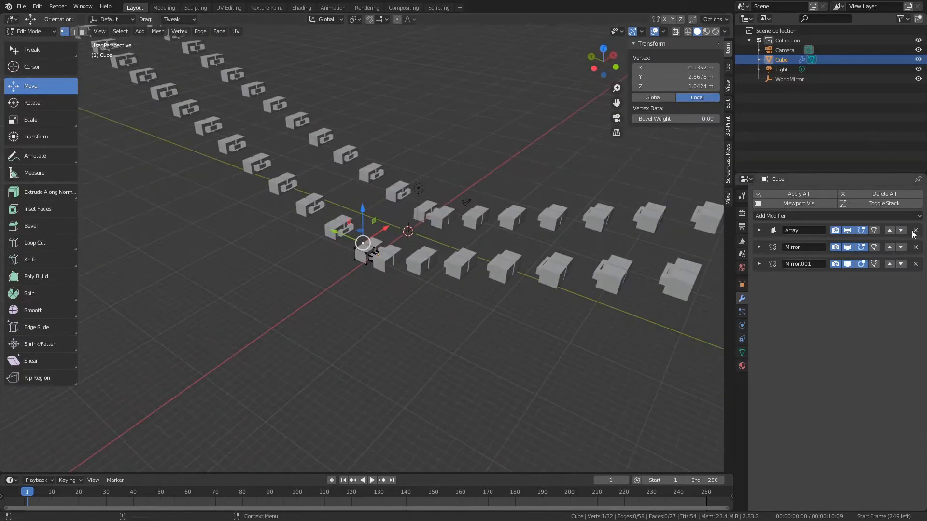
# Move the Array modifier back between the two Mirror modifiers and return to Object Mode.
pyautogui.click(900, 231)
pyautogui.press('Tab')
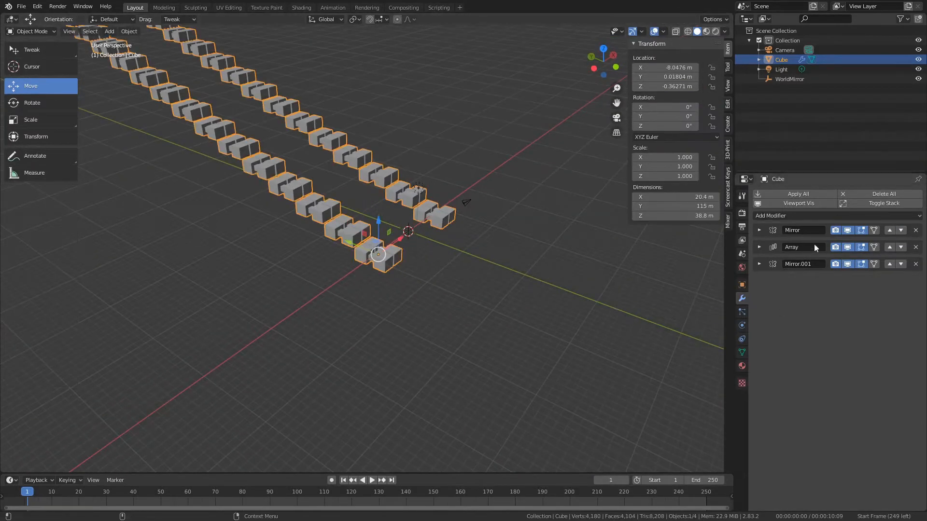
pyautogui.keyDown('alt'); pyautogui.moveTo(487, 309); pyautogui.dragTo(463, 315); pyautogui.keyUp('alt')
pyautogui.scroll(4, 483, 328)
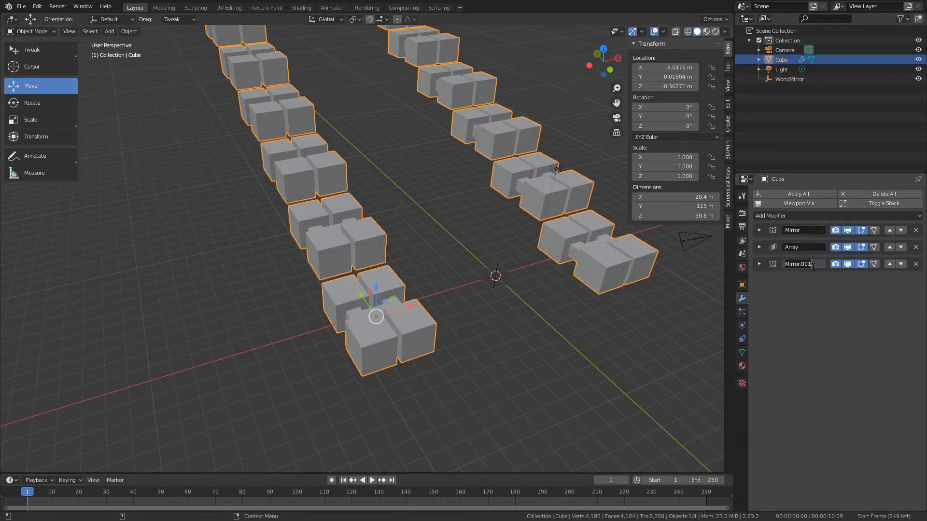
# Rename the second Mirror modifier WorldMirror and expand the Array's settings.
pyautogui.write('WorldMirror')
pyautogui.press('Return')
pyautogui.click(762, 249)
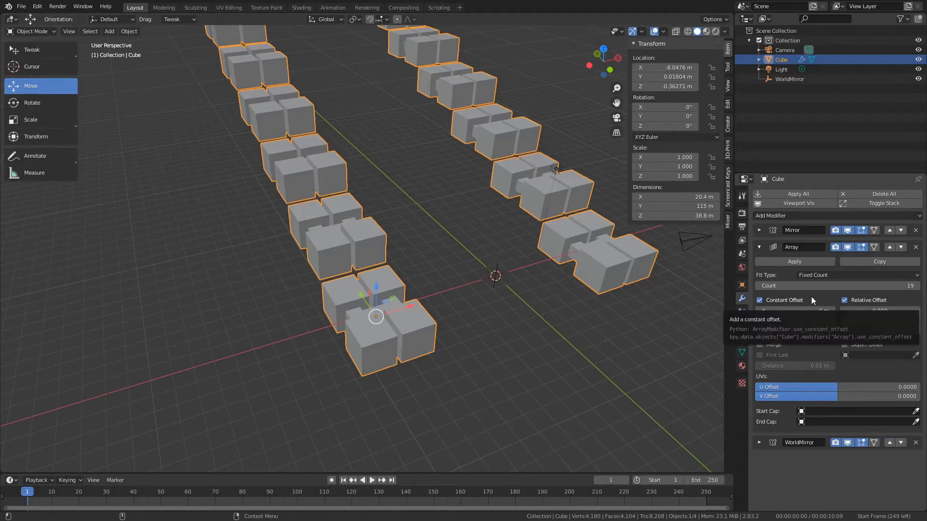
pyautogui.click(786, 342)
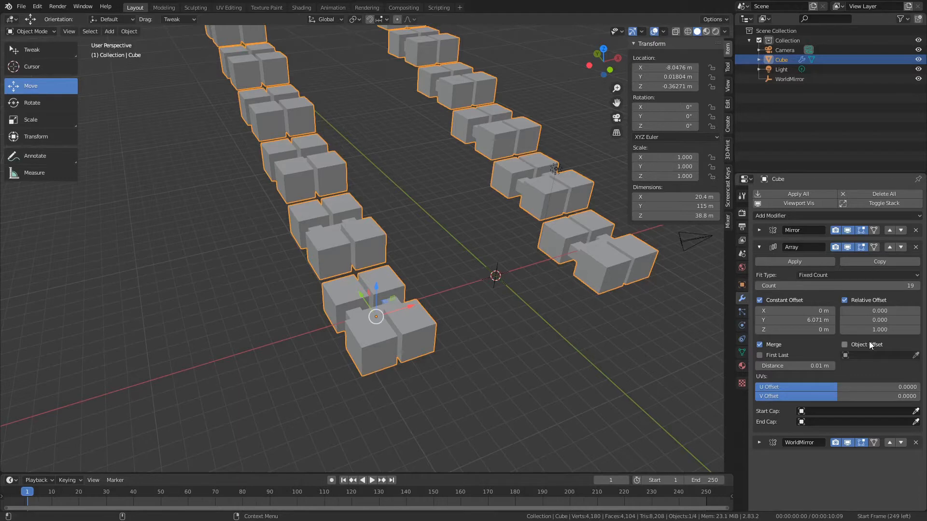
# Reselect the cube and reduce the Array's count to 1.
pyautogui.click(506, 329)
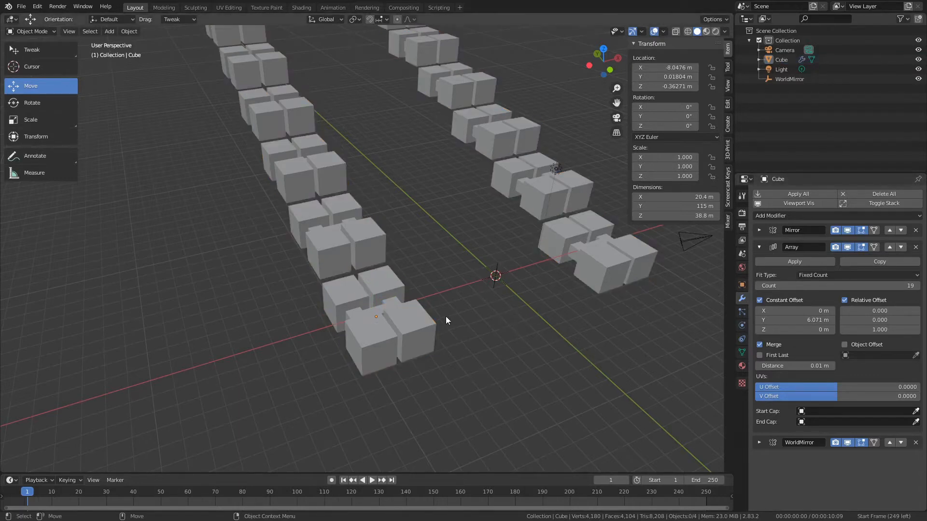
pyautogui.click(409, 320)
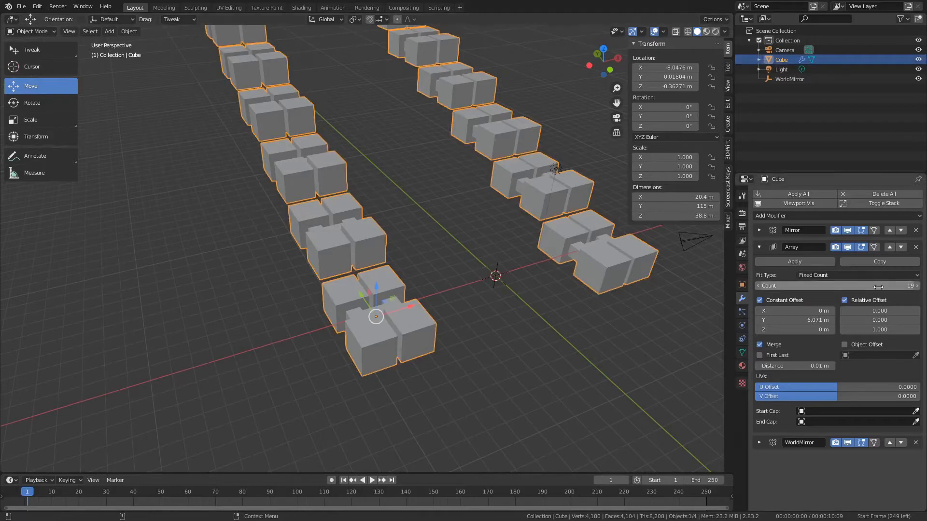
pyautogui.moveTo(878, 288); pyautogui.dragTo(821, 287)
pyautogui.moveTo(275, 288)
pyautogui.mouseDown(button='middle')
pyautogui.moveTo(312, 286)
pyautogui.moveTo(285, 290)
pyautogui.mouseUp(button='middle')
pyautogui.scroll(1, 290, 285)
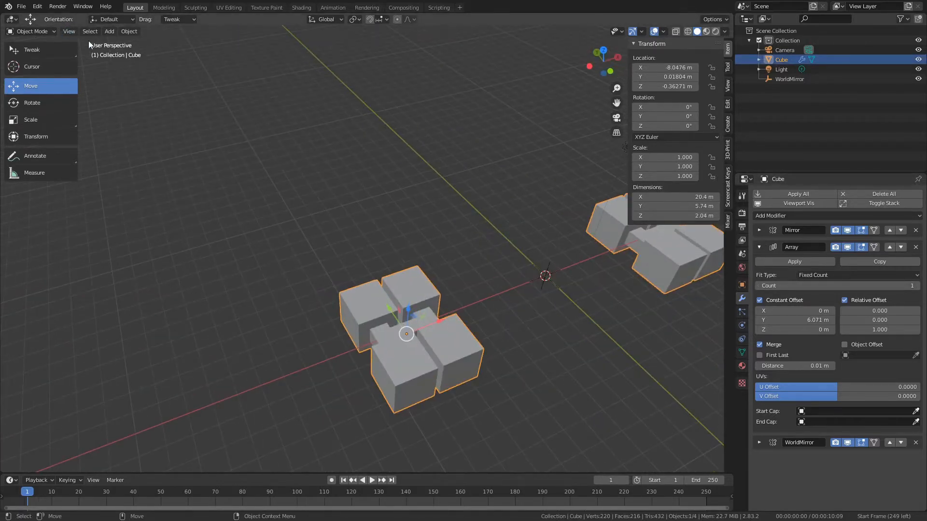
# Add a Plain Axes empty and move it beside the original cube, away from the WorldMirror empty at the origin.
pyautogui.click(109, 31)
pyautogui.moveTo(125, 146)
pyautogui.click(198, 138)
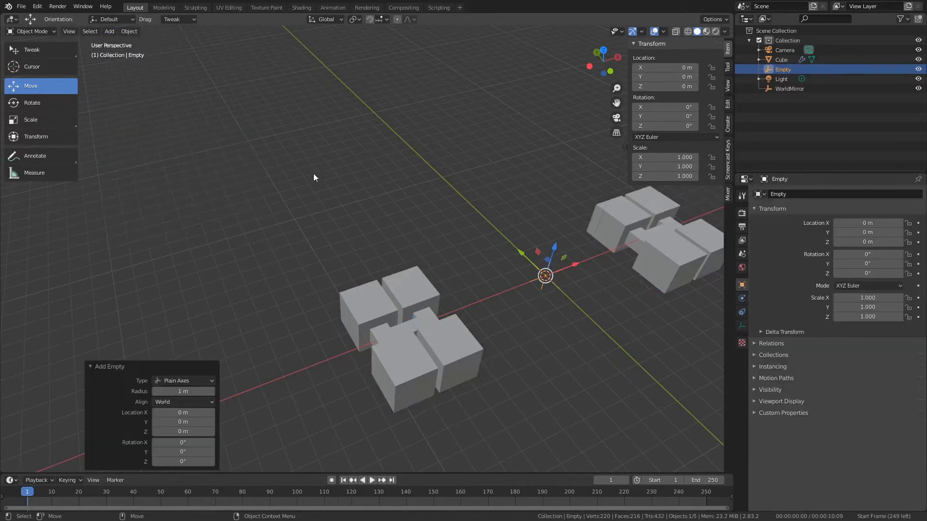
pyautogui.moveTo(573, 265); pyautogui.dragTo(378, 258)
pyautogui.click(790, 88)
pyautogui.moveTo(463, 337); pyautogui.dragTo(506, 333, button='middle')
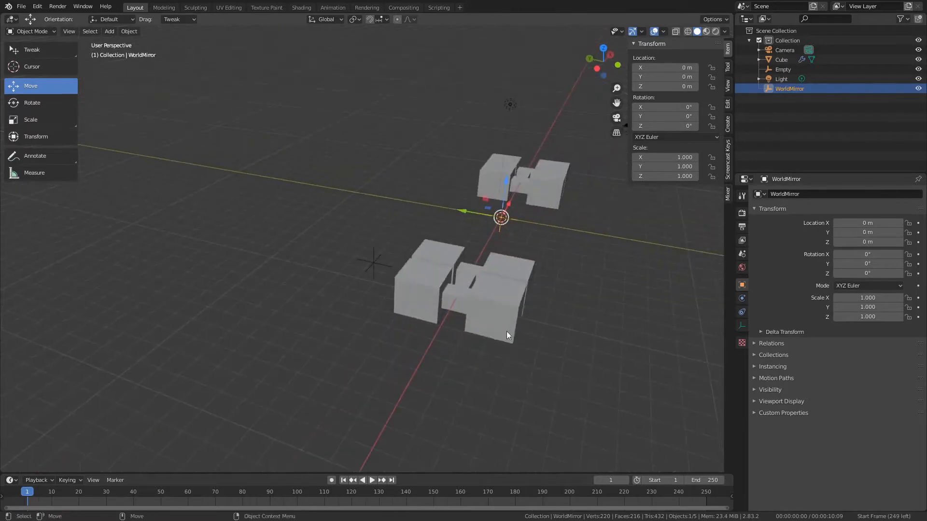
pyautogui.scroll(3, 506, 333)
# Enable the cube Array's object offset with Empty as its object, and disable its relative and constant offsets.
pyautogui.click(484, 301)
pyautogui.click(852, 345)
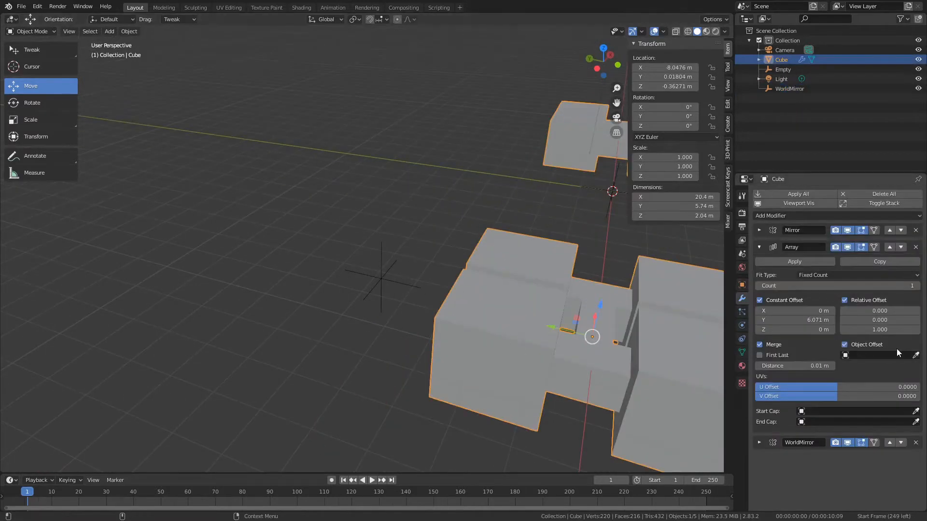
pyautogui.click(844, 300)
pyautogui.click(815, 300)
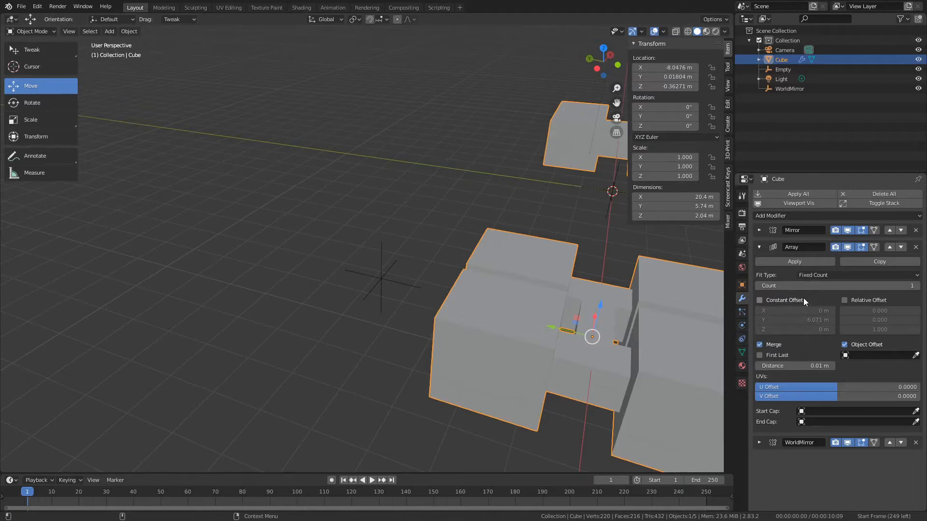
pyautogui.click(915, 355)
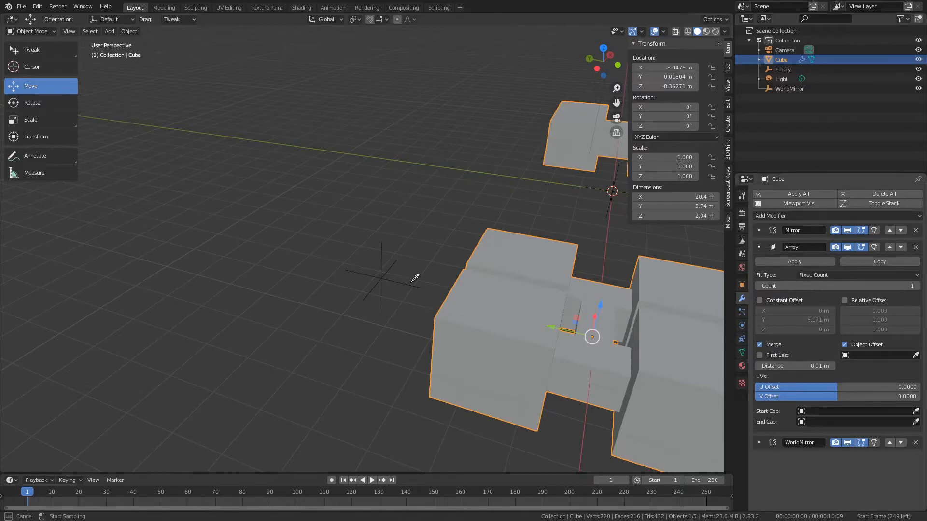
pyautogui.click(381, 273)
pyautogui.scroll(-3, 382, 274)
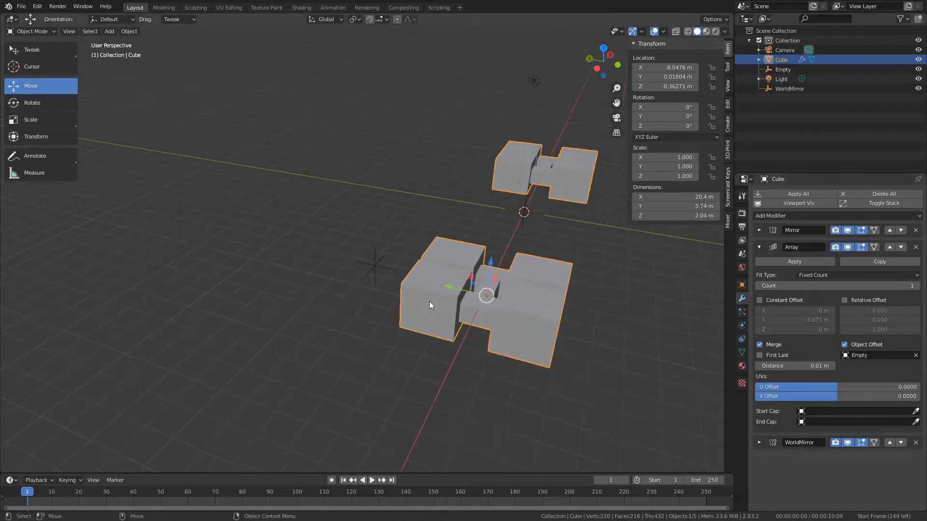
# Set the Array's count to 2 and move the offset empty to about X -12.16 m, Y 6.12 m.
pyautogui.click(916, 286)
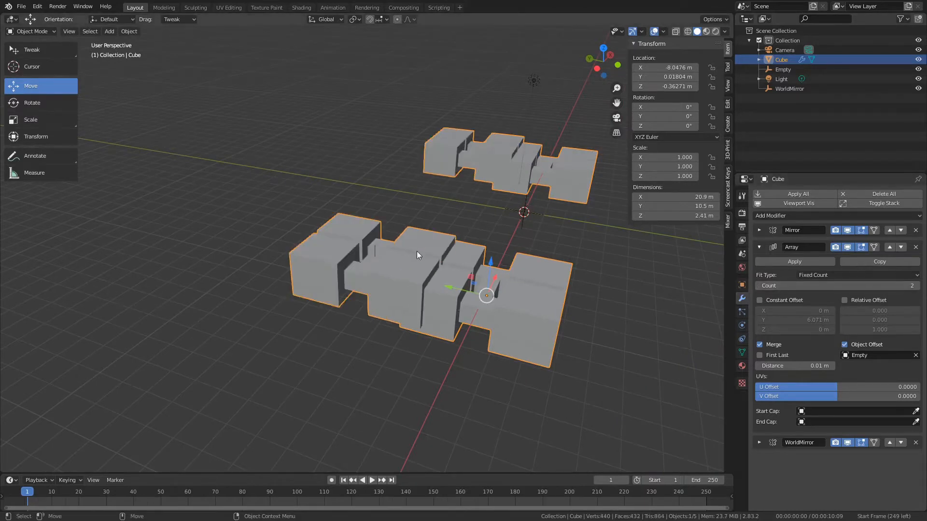
pyautogui.click(373, 247)
pyautogui.moveTo(338, 257); pyautogui.dragTo(286, 269)
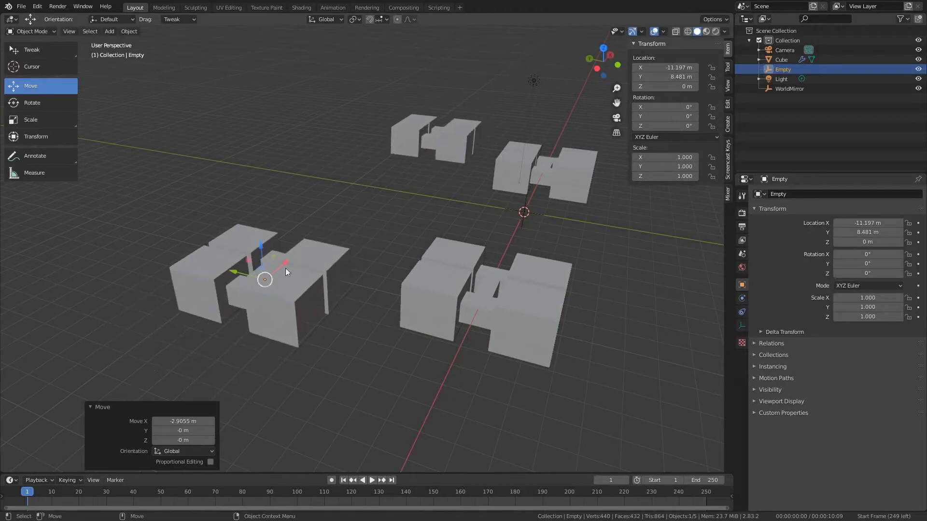
pyautogui.moveTo(229, 273); pyautogui.dragTo(272, 297)
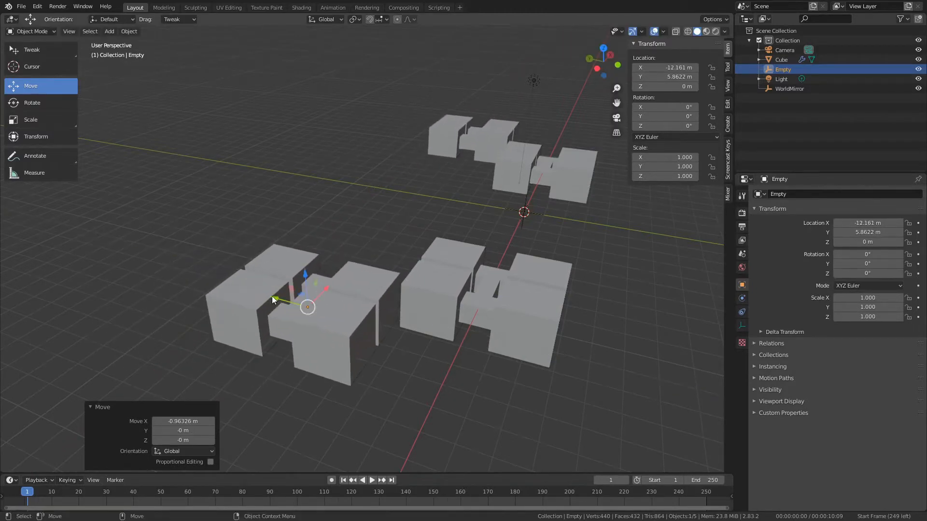
# Select the cube and raise the Array's count to 6.
pyautogui.click(418, 286)
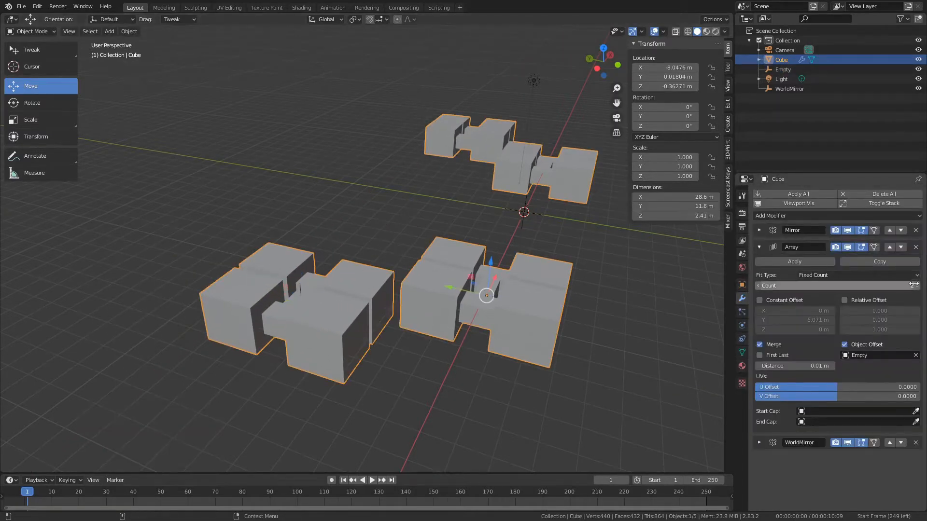
pyautogui.click(917, 285)
pyautogui.moveTo(869, 285); pyautogui.dragTo(893, 286)
pyautogui.scroll(-5, 463, 261)
pyautogui.moveTo(473, 256); pyautogui.dragTo(532, 283, button='middle')
pyautogui.scroll(5, 359, 241)
pyautogui.click(361, 216)
pyautogui.click(433, 302)
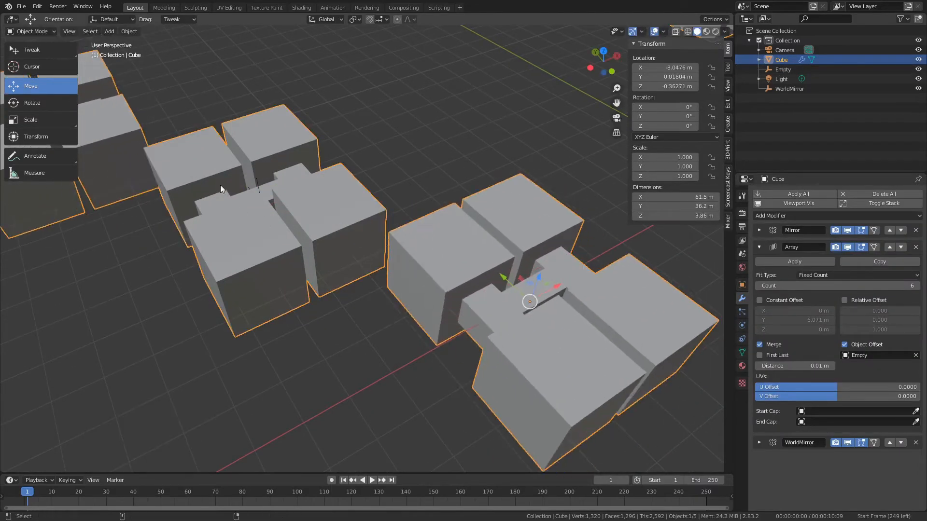
# Raise the offset empty to about 1.96 m in Z so the copies climb, and deselect it.
pyautogui.click(259, 193)
pyautogui.press('g')
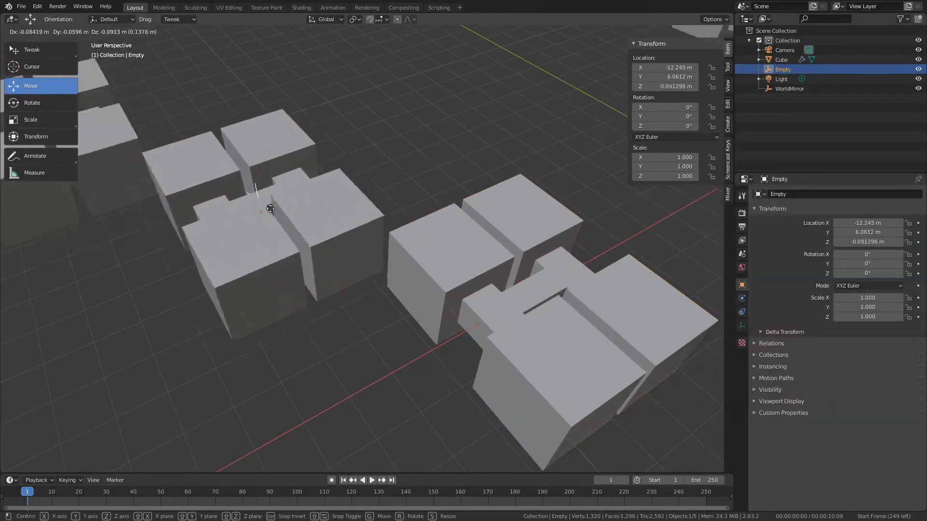
pyautogui.rightClick(416, 271)
pyautogui.scroll(-4, 232, 194)
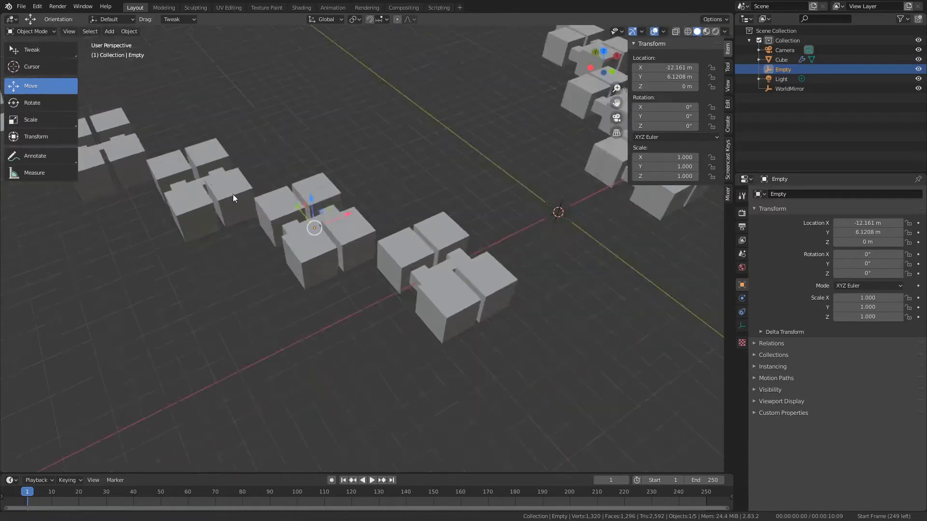
pyautogui.moveTo(233, 194); pyautogui.dragTo(208, 164, button='middle')
pyautogui.keyDown('shift'); pyautogui.moveTo(208, 164); pyautogui.dragTo(424, 228, button='middle'); pyautogui.keyUp('shift')
pyautogui.moveTo(566, 250); pyautogui.dragTo(571, 211)
pyautogui.click(451, 279)
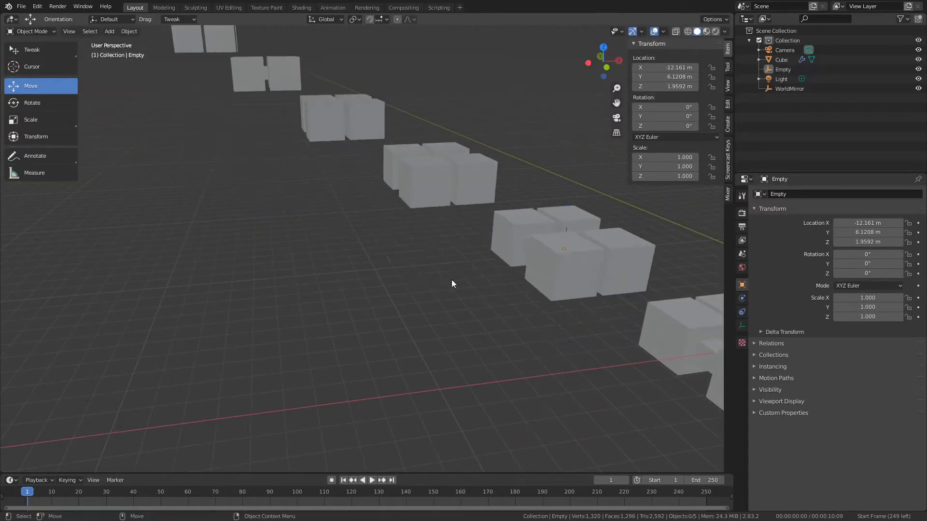
# Reselect the cube and change the Array's disabled constant Y offset to about 6.067 m.
pyautogui.moveTo(502, 316); pyautogui.dragTo(402, 288, button='middle')
pyautogui.scroll(4, 567, 306)
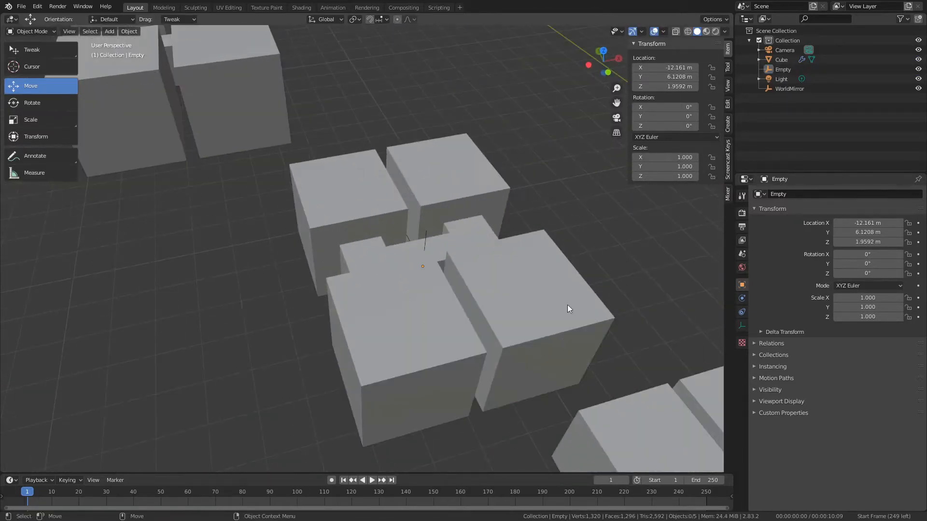
pyautogui.click(424, 233)
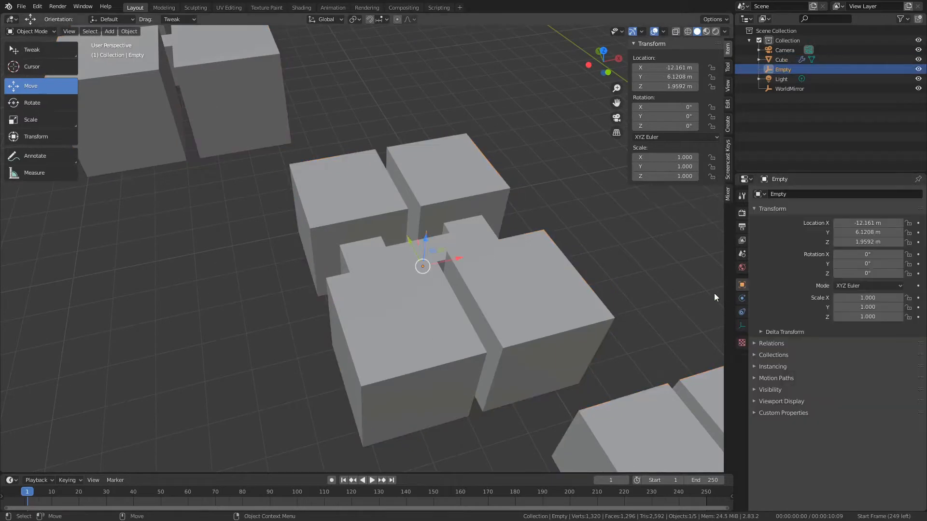
pyautogui.click(699, 396)
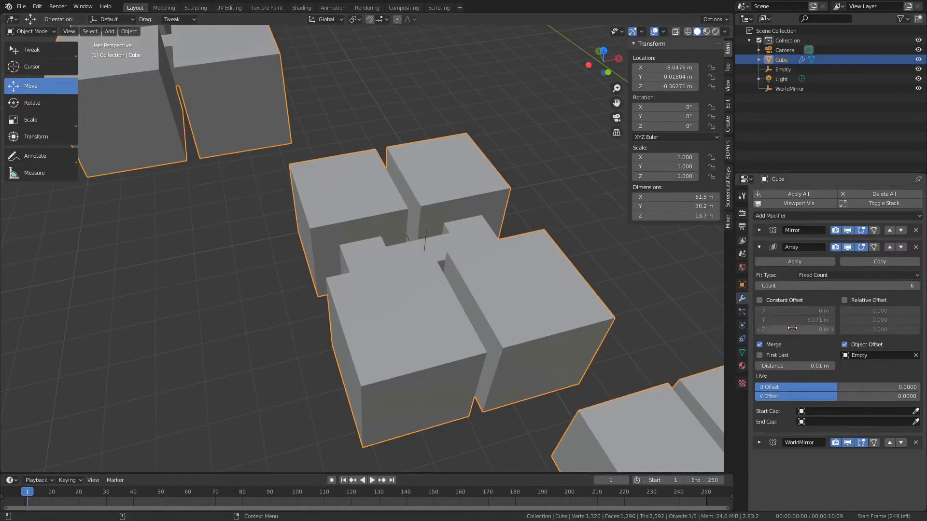
pyautogui.moveTo(783, 320); pyautogui.dragTo(787, 320)
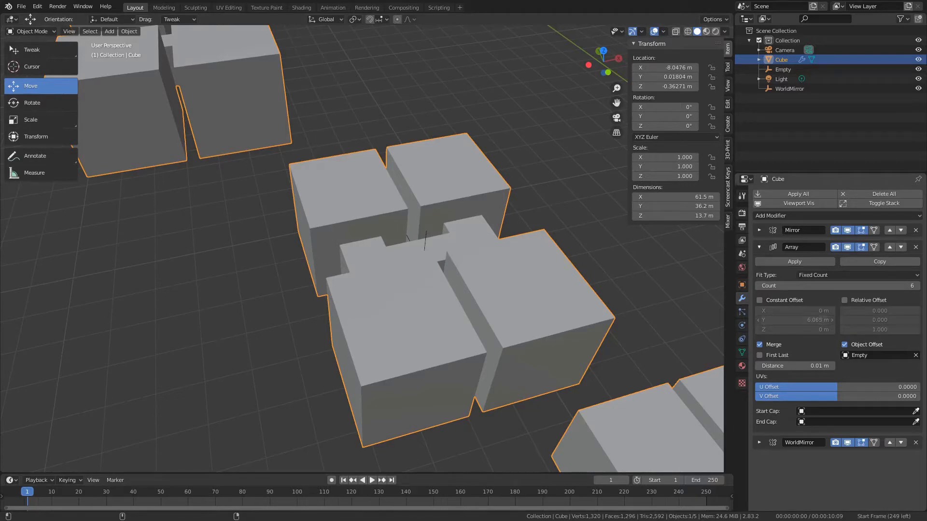
# Slide the offset empty along X to vary the copies' spacing, return it near its earlier position, and reselect the cube.
pyautogui.click(425, 232)
pyautogui.moveTo(459, 256); pyautogui.dragTo(595, 255)
pyautogui.scroll(-8, 478, 263)
pyautogui.moveTo(428, 245)
pyautogui.mouseDown()
pyautogui.moveTo(531, 232)
pyautogui.moveTo(386, 261)
pyautogui.moveTo(458, 252)
pyautogui.moveTo(419, 259)
pyautogui.mouseUp()
pyautogui.scroll(6, 439, 272)
pyautogui.hotkey('ctrl', 'z')
pyautogui.click(520, 299)
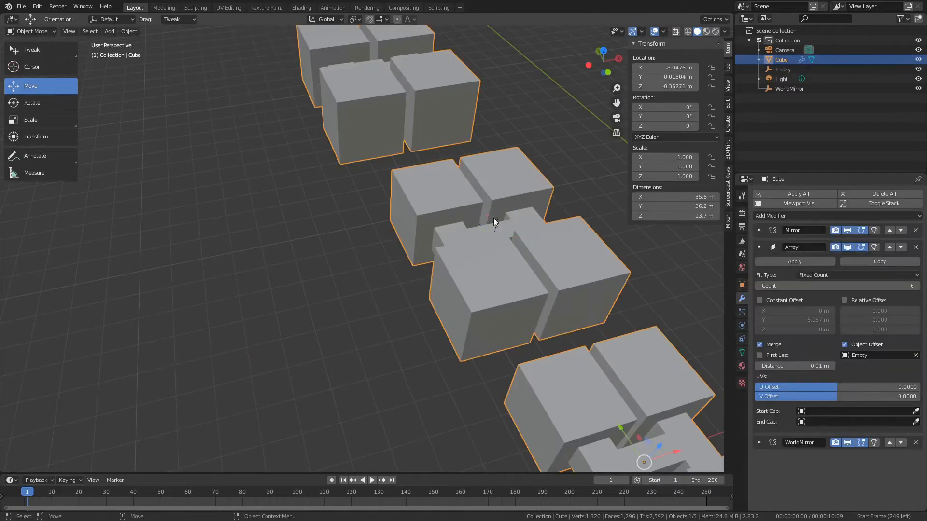
pyautogui.click(515, 242)
pyautogui.hotkey('ctrl', 'z')
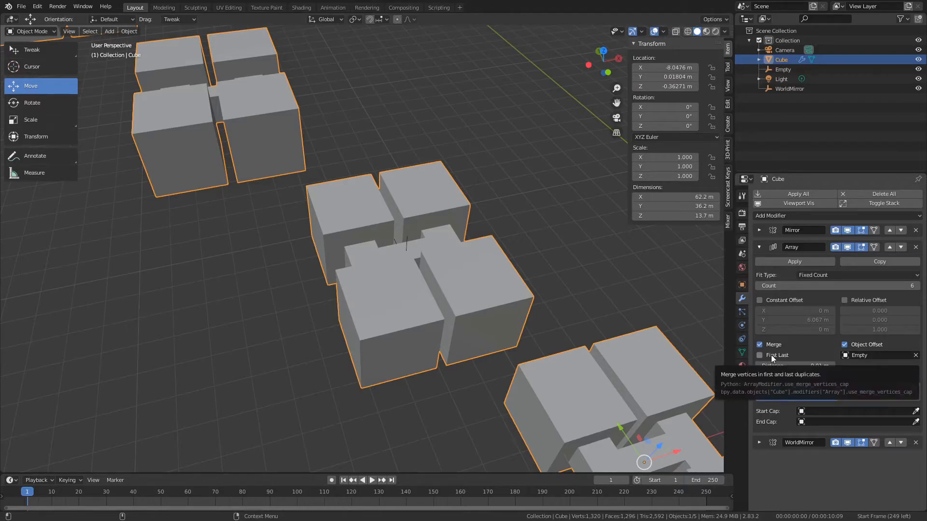
# Disable the Array's Object Offset, delete the offset empty, and reselect the cube.
pyautogui.scroll(-10, 435, 295)
pyautogui.moveTo(392, 280); pyautogui.dragTo(405, 306, button='middle')
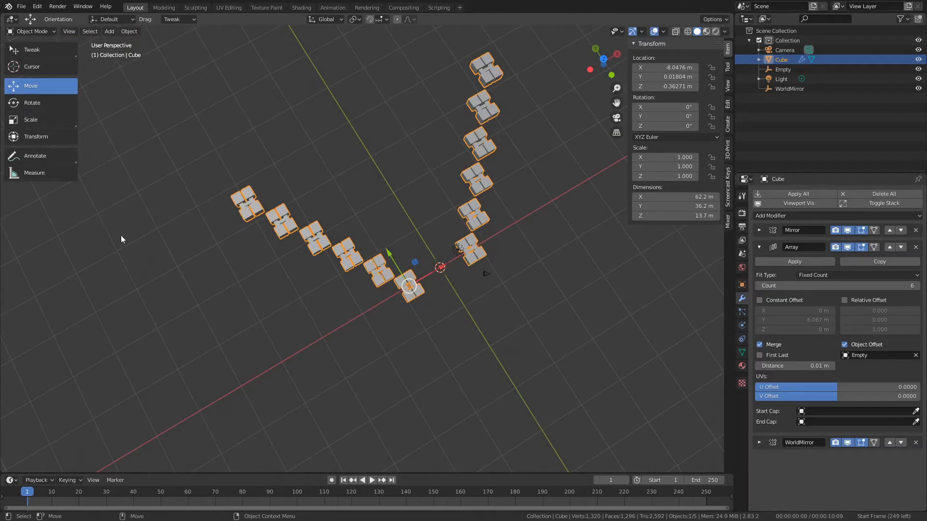
pyautogui.scroll(4, 452, 324)
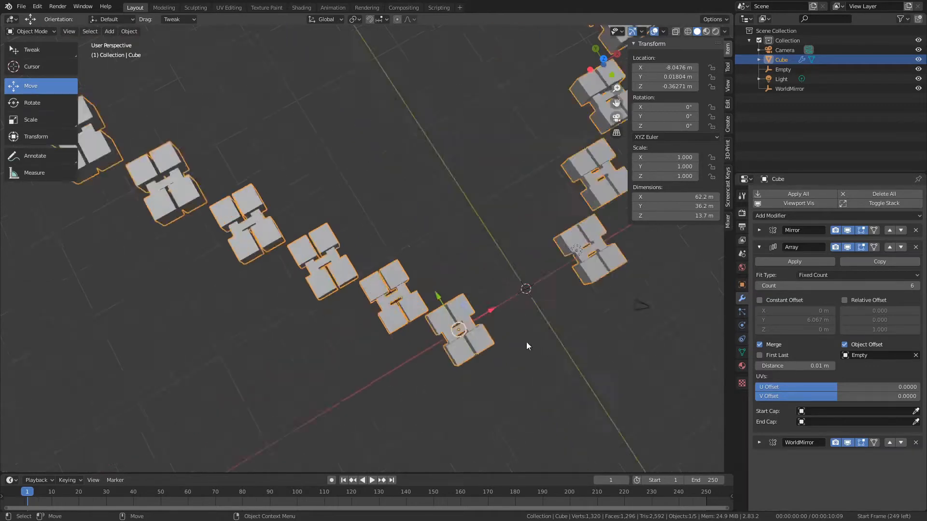
pyautogui.moveTo(526, 342); pyautogui.dragTo(479, 291, button='middle')
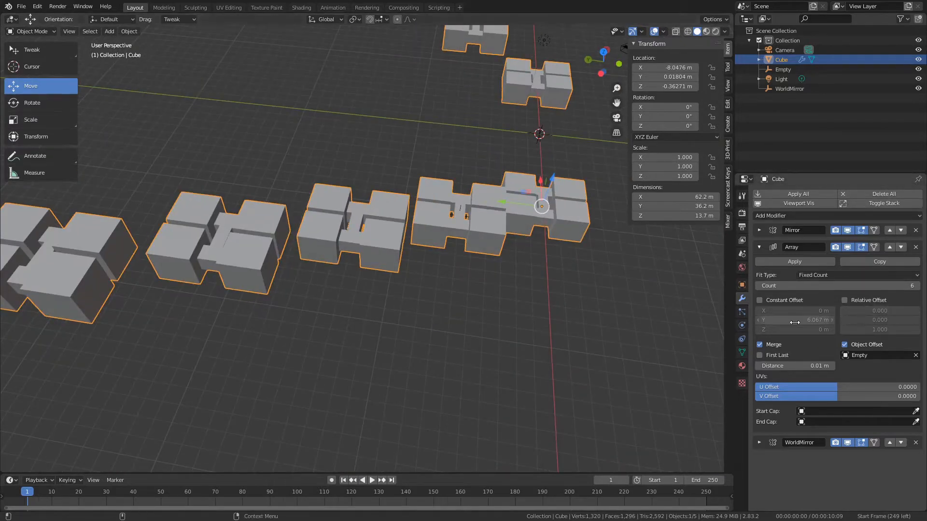
pyautogui.click(844, 344)
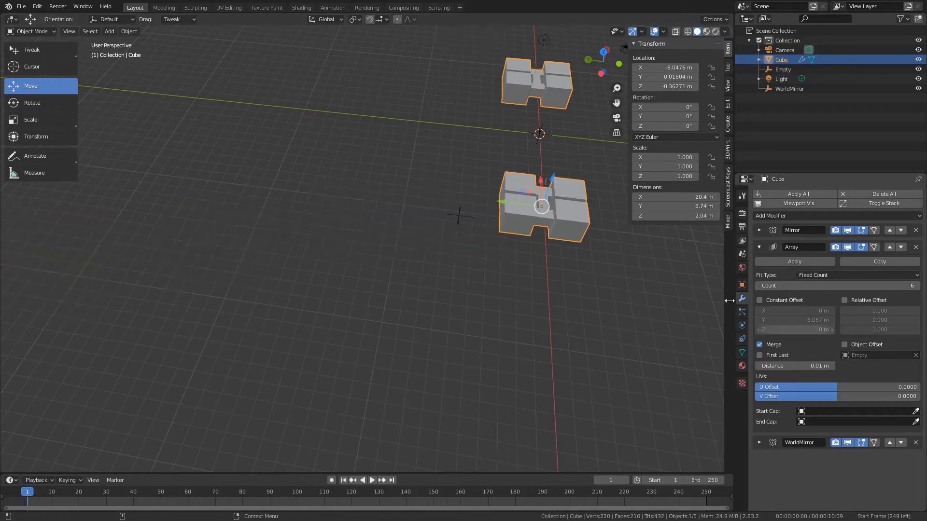
pyautogui.click(459, 240)
pyautogui.click(459, 212)
pyautogui.press('Delete')
pyautogui.click(585, 219)
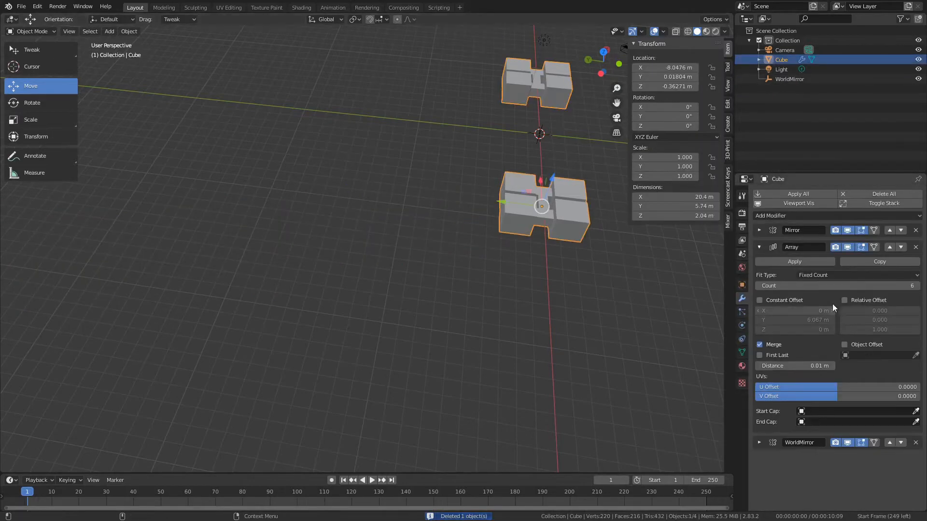
# Enable the Array's Relative Offset and set its Z factor to 0 and Y factor to 1.
pyautogui.click(854, 300)
pyautogui.click(891, 330)
pyautogui.write('0')
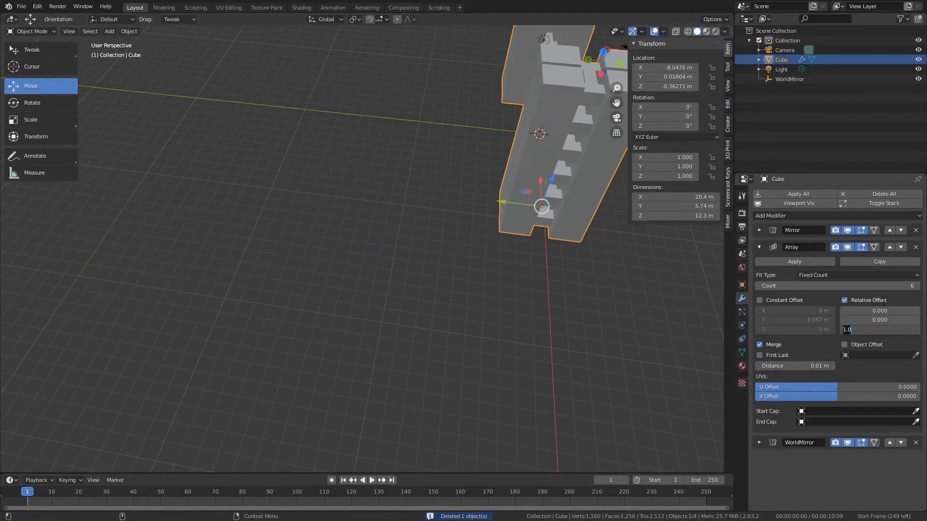
pyautogui.press('Return')
pyautogui.click(879, 320)
pyautogui.write('1')
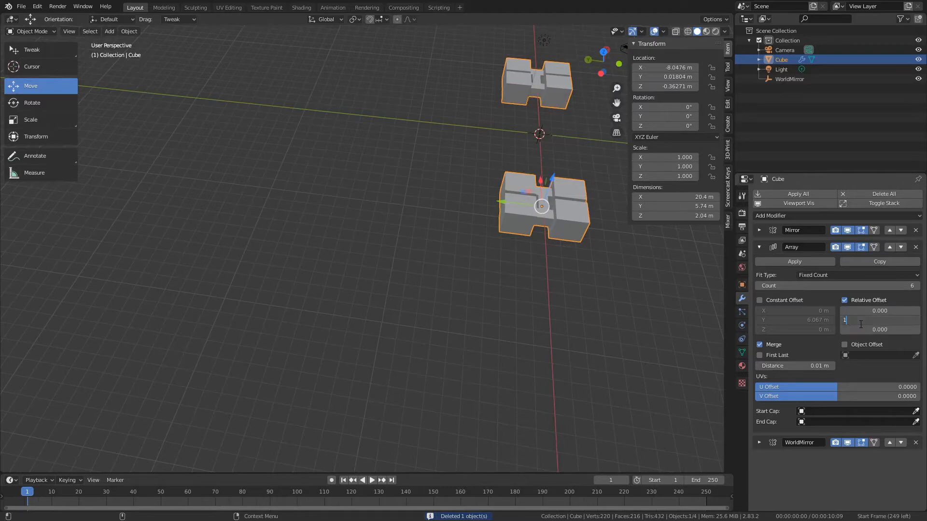
pyautogui.press('Return')
# Enter Edit Mode on the cube, switch to face selection, and examine where the arrayed copies join.
pyautogui.moveTo(610, 294); pyautogui.dragTo(442, 299, button='middle')
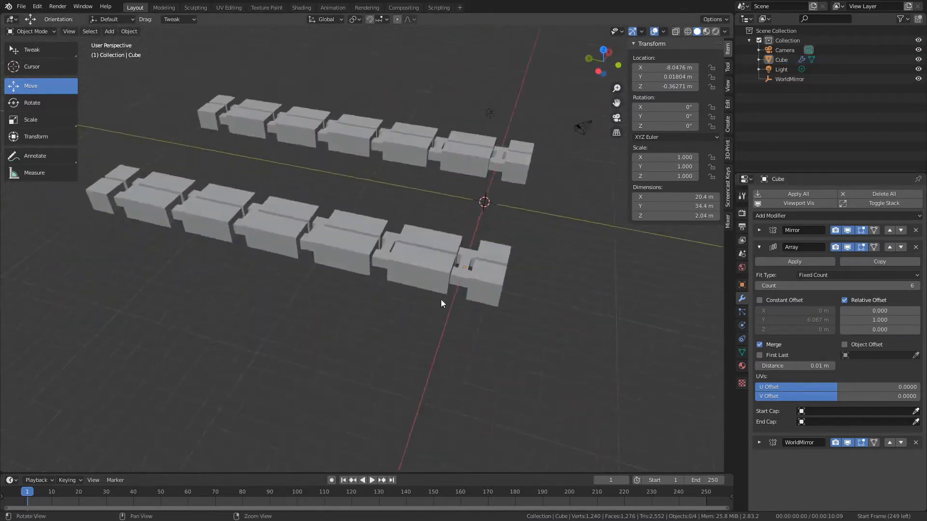
pyautogui.scroll(4, 286, 276)
pyautogui.press('Tab')
pyautogui.moveTo(339, 313); pyautogui.dragTo(436, 314, button='middle')
pyautogui.scroll(3, 437, 314)
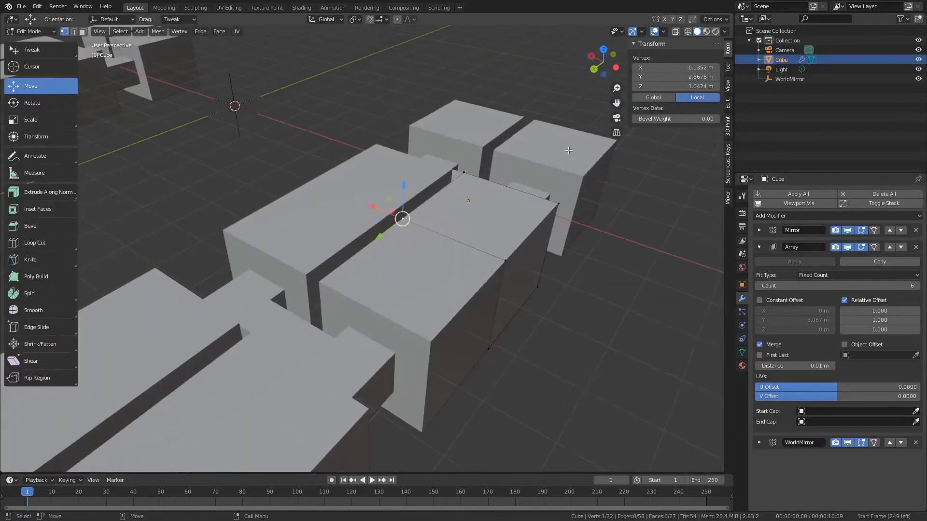
pyautogui.click(859, 248)
pyautogui.press('3')
pyautogui.click(457, 268)
pyautogui.moveTo(505, 280); pyautogui.dragTo(309, 294, button='middle')
pyautogui.scroll(4, 439, 298)
pyautogui.scroll(-3, 377, 318)
pyautogui.scroll(-4, 418, 310)
pyautogui.scroll(2, 384, 312)
pyautogui.press('1')
pyautogui.click(352, 267)
pyautogui.press('g')
pyautogui.rightClick(296, 294)
# Select and delete the interior face on the cube mesh where it meets the neighbouring array copy.
pyautogui.press('3')
pyautogui.scroll(4, 370, 298)
pyautogui.click(399, 291)
pyautogui.scroll(-2, 408, 287)
pyautogui.scroll(-8, 408, 288)
pyautogui.keyDown('shift'); pyautogui.moveTo(379, 254); pyautogui.dragTo(428, 277, button='middle'); pyautogui.keyUp('shift')
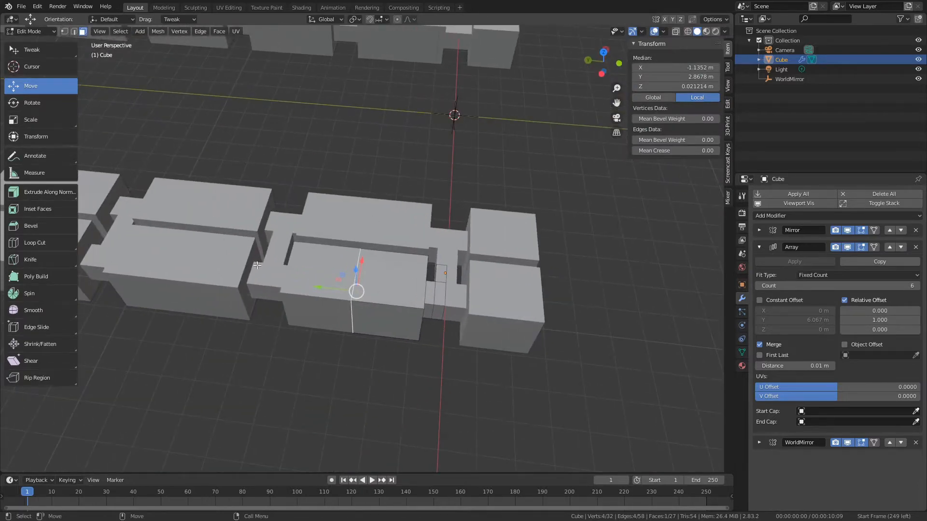
pyautogui.moveTo(385, 290); pyautogui.dragTo(380, 271, button='middle')
pyautogui.press('x')
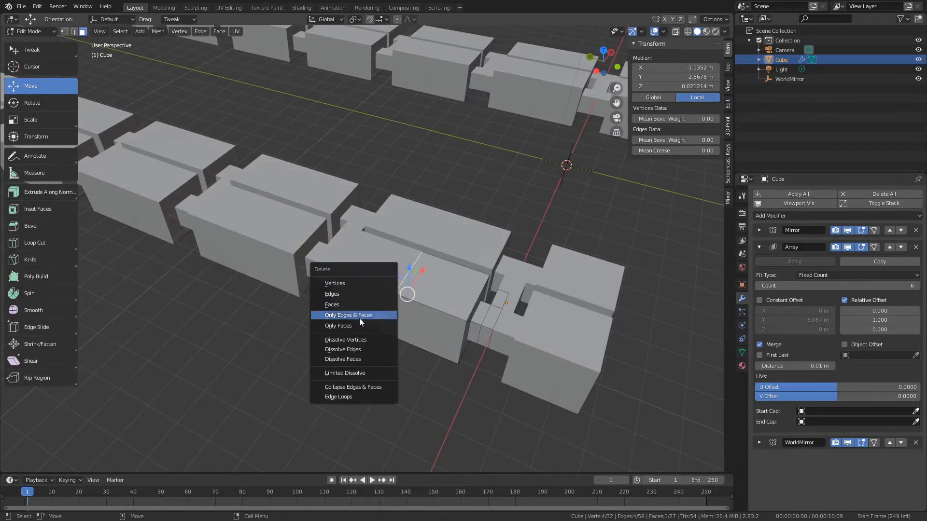
pyautogui.click(359, 317)
pyautogui.moveTo(359, 318); pyautogui.dragTo(458, 320, button='middle')
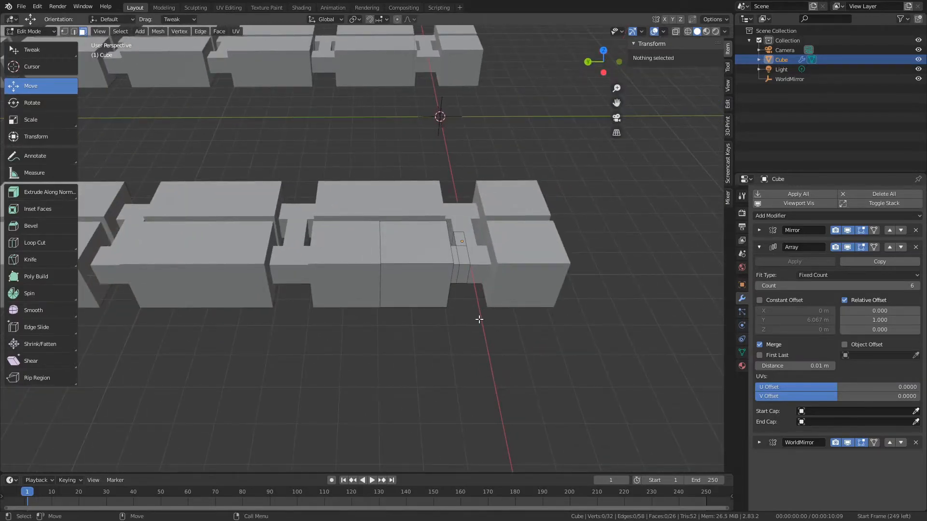
# Switch between Object and Edit Mode to check the joined copies, finishing in Object Mode with the cube selected.
pyautogui.press('Tab')
pyautogui.click(475, 318)
pyautogui.click(442, 289)
pyautogui.press('Tab')
pyautogui.moveTo(440, 289); pyautogui.dragTo(368, 283, button='middle')
pyautogui.keyDown('alt'); pyautogui.moveTo(367, 282); pyautogui.dragTo(371, 353); pyautogui.keyUp('alt')
pyautogui.press('Tab')
pyautogui.click(318, 324)
pyautogui.scroll(-4, 317, 324)
pyautogui.click(365, 269)
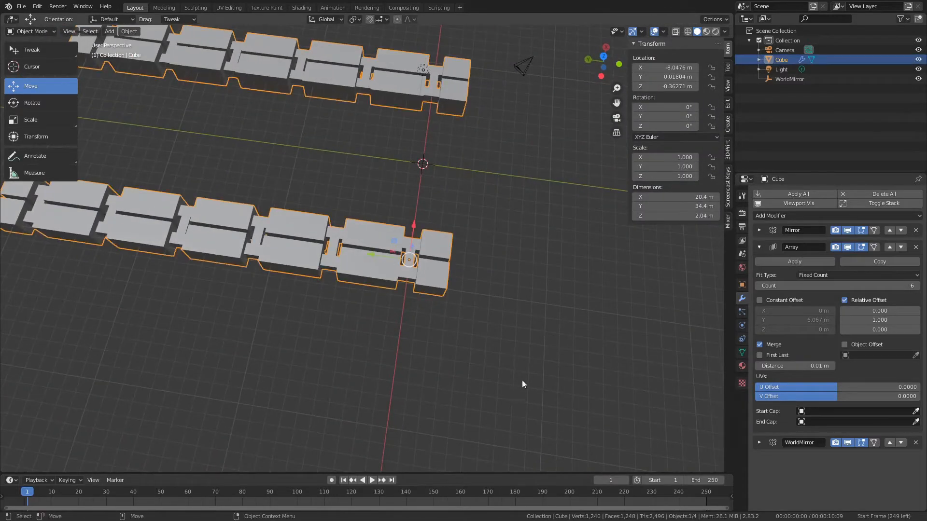
# Examine the end and the full length of both mirrored array rows, and deselect the cube.
pyautogui.keyDown('alt'); pyautogui.moveTo(503, 316); pyautogui.dragTo(435, 259, button='middle'); pyautogui.keyUp('alt')
pyautogui.keyDown('alt'); pyautogui.moveTo(434, 260); pyautogui.dragTo(406, 300, button='right'); pyautogui.keyUp('alt')
pyautogui.keyDown('alt'); pyautogui.moveTo(407, 299); pyautogui.dragTo(381, 231); pyautogui.keyUp('alt')
pyautogui.keyDown('alt'); pyautogui.moveTo(380, 230); pyautogui.dragTo(417, 241, button='right'); pyautogui.keyUp('alt')
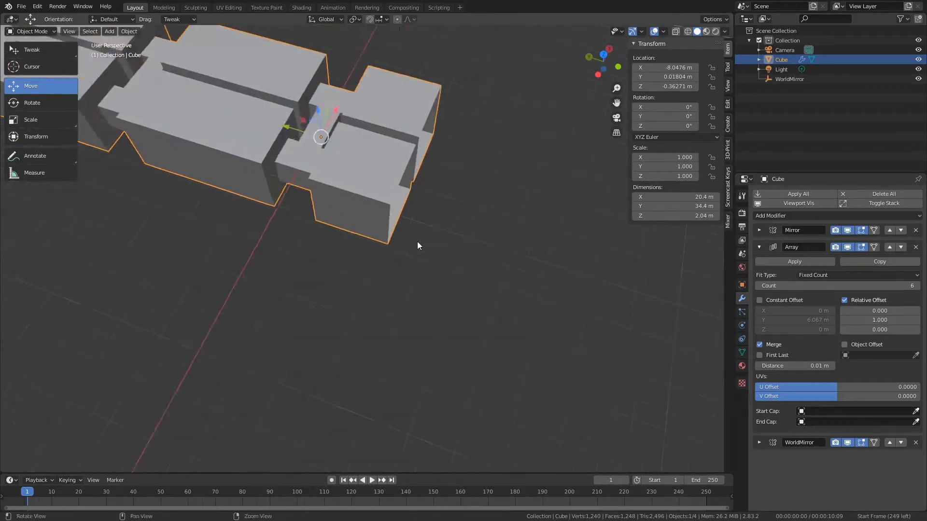
pyautogui.keyDown('alt'); pyautogui.moveTo(417, 241); pyautogui.dragTo(387, 225); pyautogui.keyUp('alt')
pyautogui.click(396, 260)
pyautogui.keyDown('alt'); pyautogui.moveTo(396, 259); pyautogui.dragTo(344, 248, button='right'); pyautogui.keyUp('alt')
pyautogui.keyDown('alt'); pyautogui.moveTo(344, 247); pyautogui.dragTo(387, 253); pyautogui.keyUp('alt')
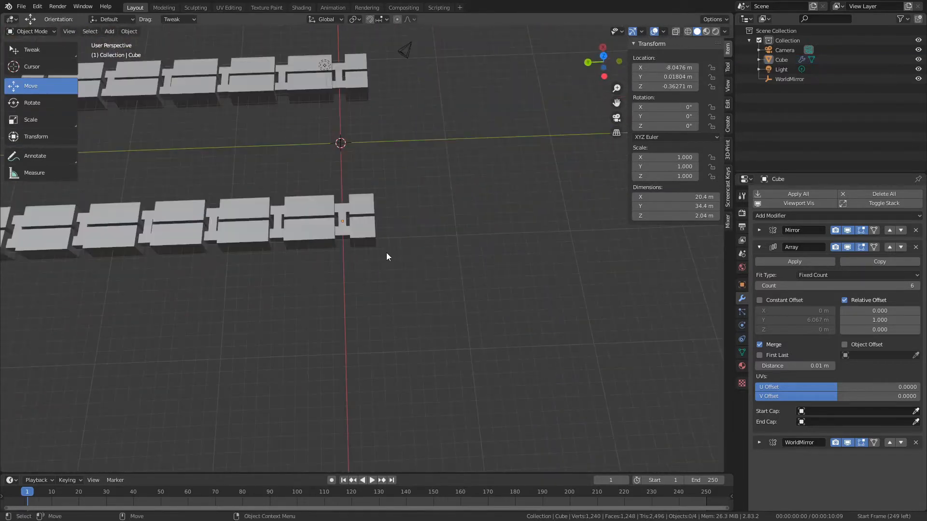
pyautogui.click(367, 234)
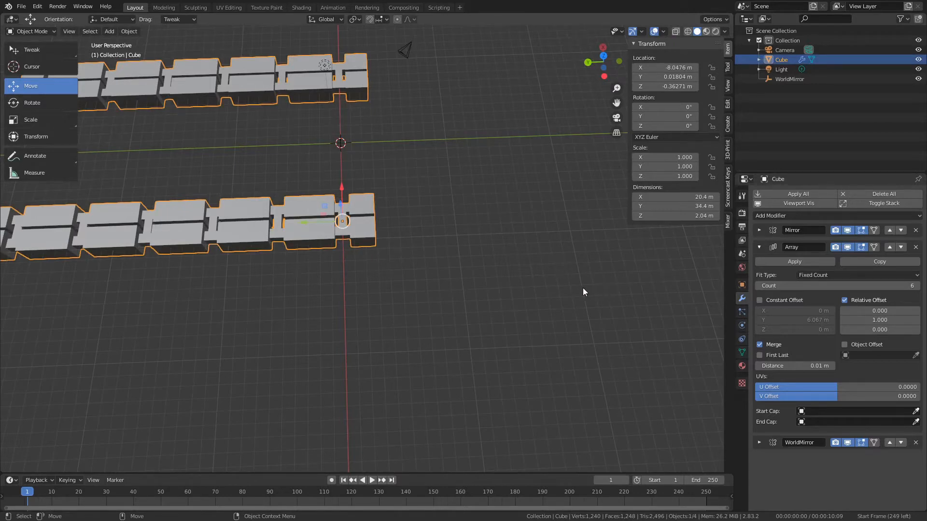
pyautogui.keyDown('alt'); pyautogui.moveTo(387, 256); pyautogui.dragTo(495, 316); pyautogui.keyUp('alt')
pyautogui.click(494, 317)
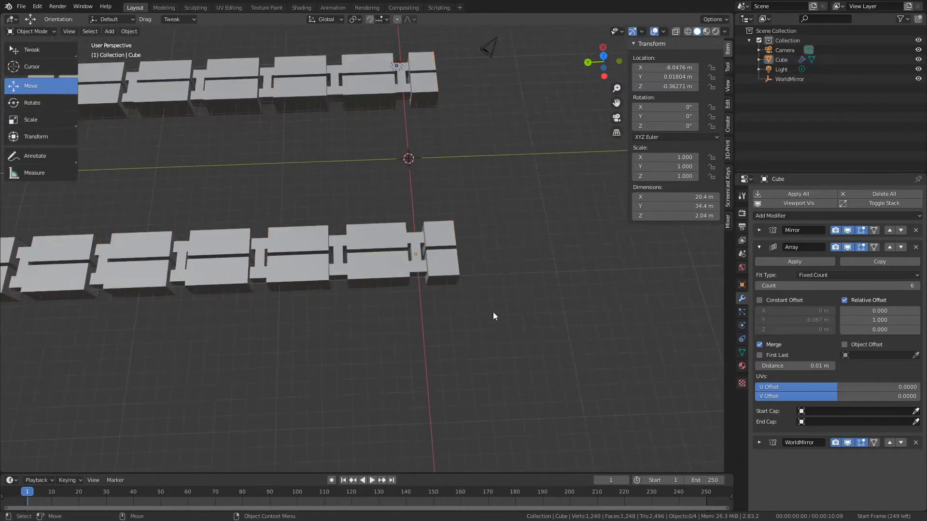
# Look over the curve types available to add, and search the add-ons in Preferences for "curve".
pyautogui.click(114, 34)
pyautogui.moveTo(145, 51)
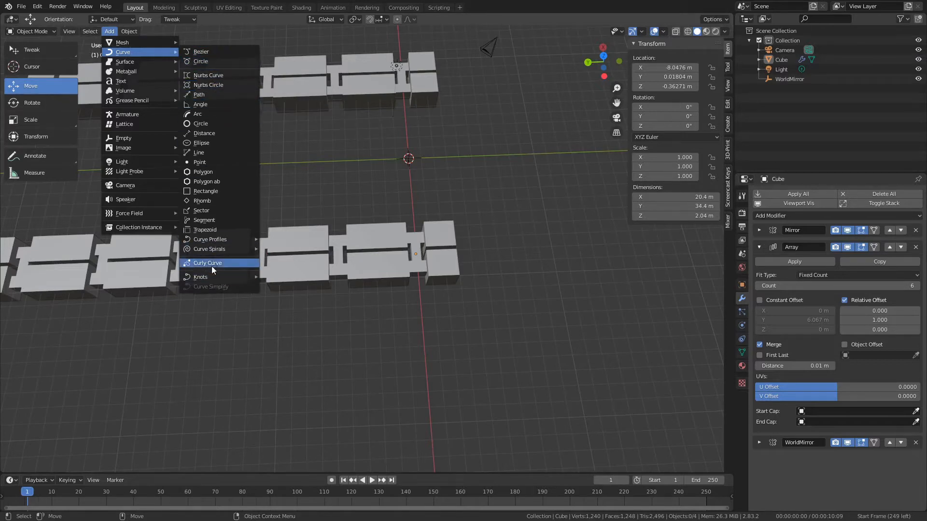
pyautogui.click(37, 6)
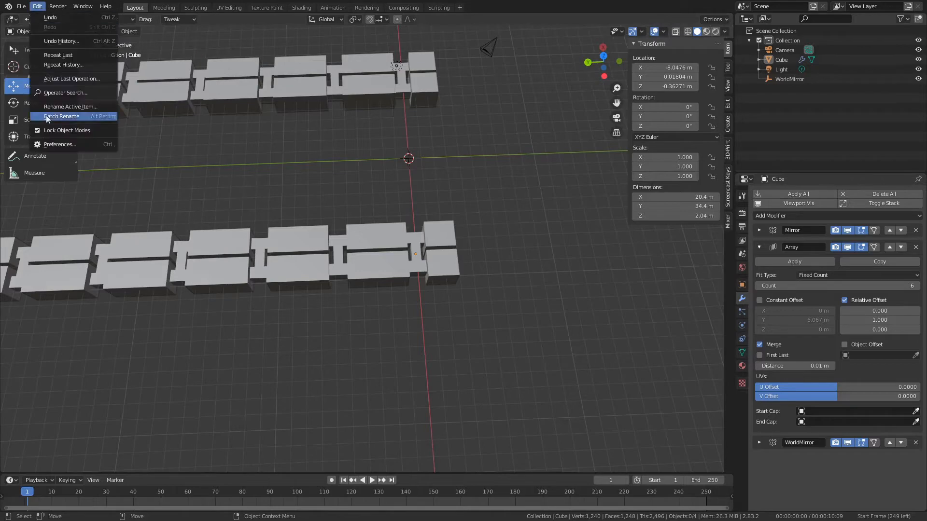
pyautogui.click(50, 143)
pyautogui.click(29, 100)
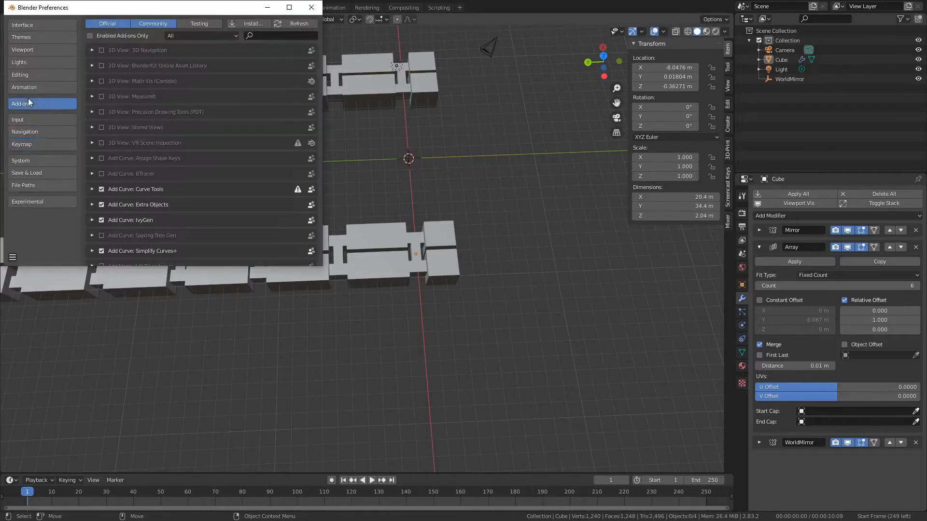
pyautogui.click(291, 35)
pyautogui.write('curve')
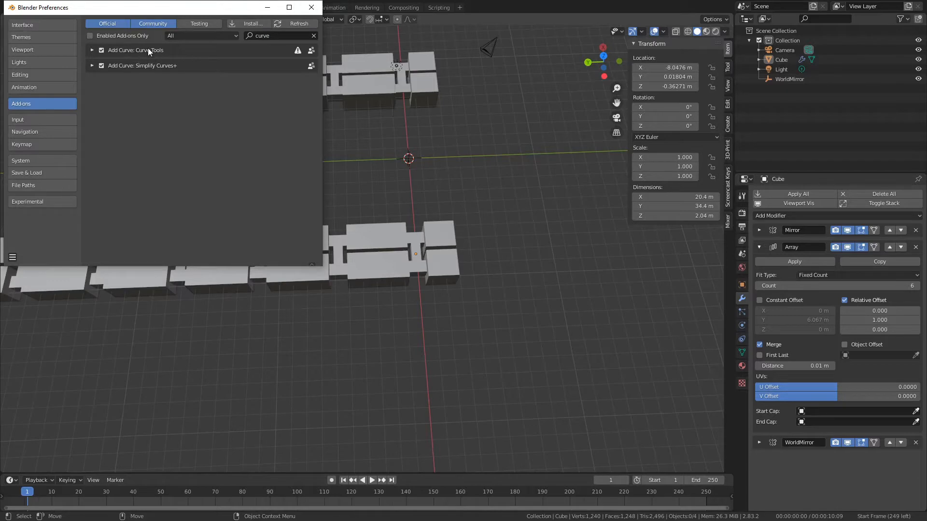
# View the Simplify Curves+ add-on details, switch Curve Tools off and on again, and close Preferences.
pyautogui.click(89, 67)
pyautogui.click(89, 67)
pyautogui.click(91, 68)
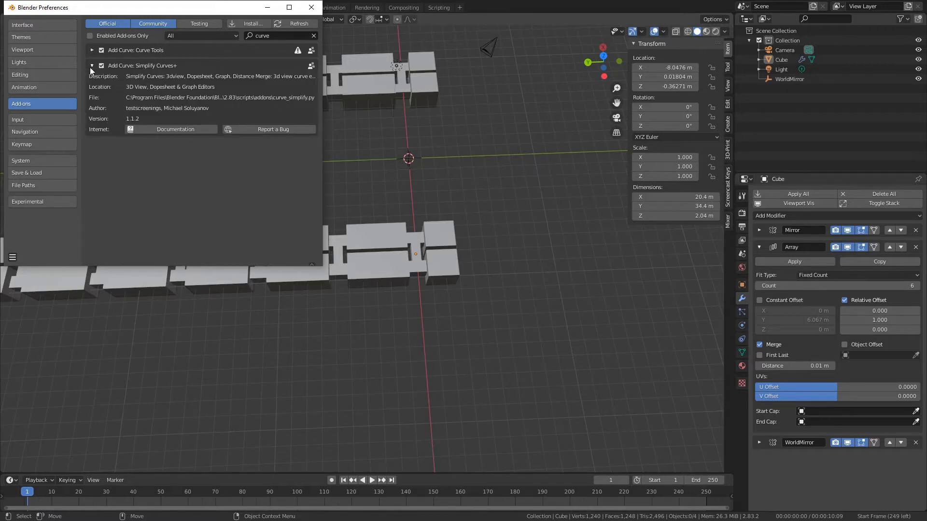
pyautogui.click(90, 68)
pyautogui.click(99, 51)
pyautogui.click(100, 50)
pyautogui.click(101, 52)
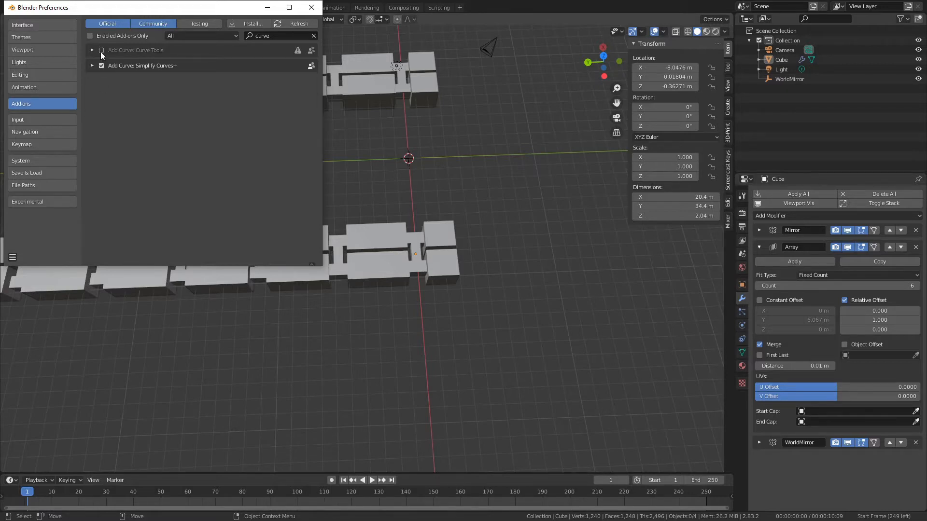
pyautogui.click(102, 50)
pyautogui.click(311, 7)
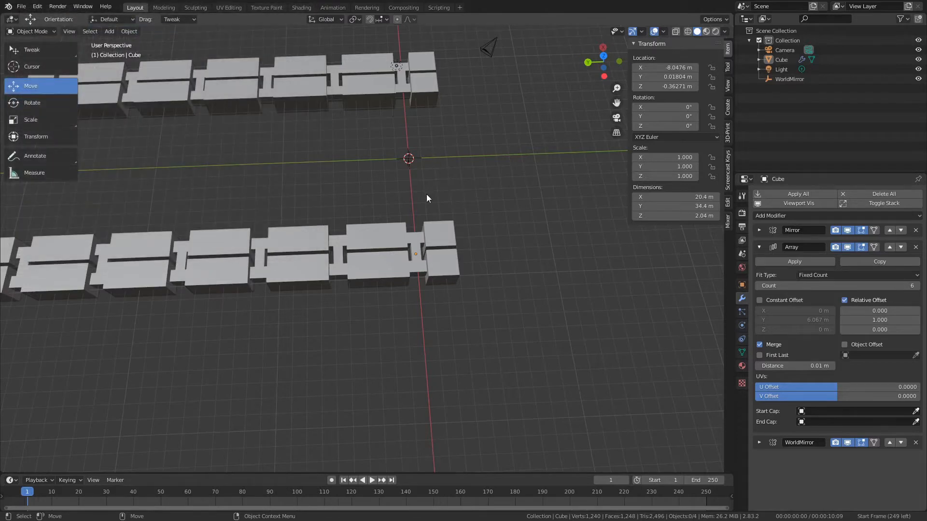
# Add a Path curve at the world origin and bring it into close view in Object Mode.
pyautogui.click(109, 33)
pyautogui.moveTo(131, 48)
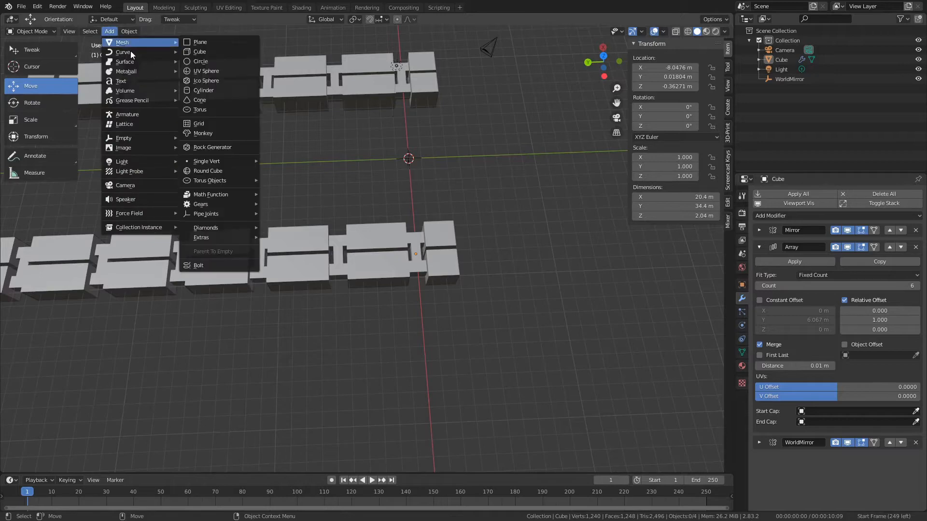
pyautogui.click(230, 93)
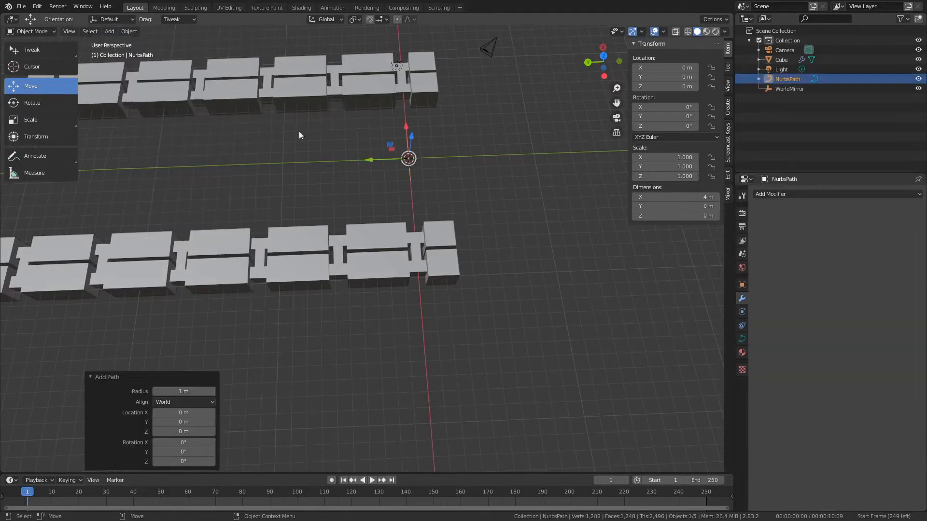
pyautogui.press('Tab')
pyautogui.keyDown('shift'); pyautogui.moveTo(483, 213); pyautogui.dragTo(357, 288, button='middle'); pyautogui.keyUp('shift')
pyautogui.scroll(6, 403, 277)
pyautogui.scroll(4, 357, 288)
pyautogui.press('Tab')
pyautogui.moveTo(389, 315); pyautogui.dragTo(353, 293, button='middle')
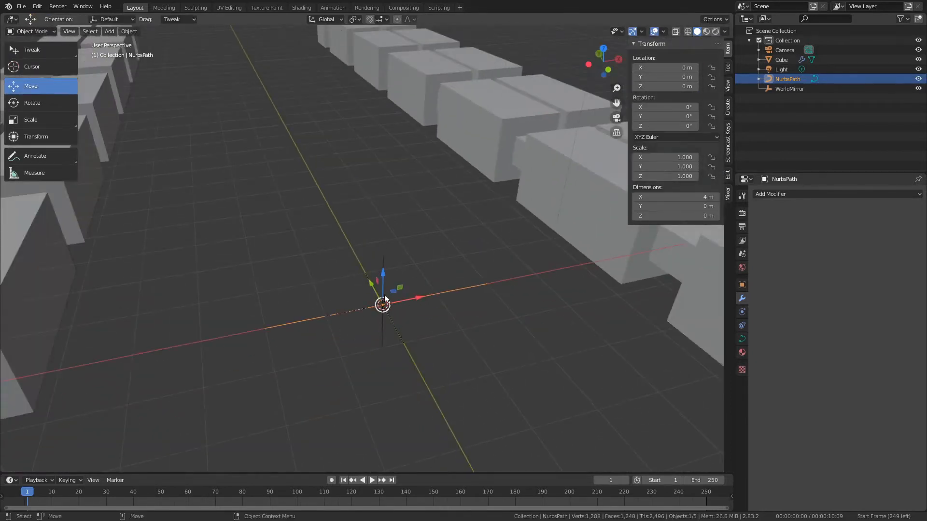
# Slide the path along negative X away from the world origin and enter Edit Mode on it.
pyautogui.moveTo(409, 301); pyautogui.dragTo(277, 340)
pyautogui.press('Tab')
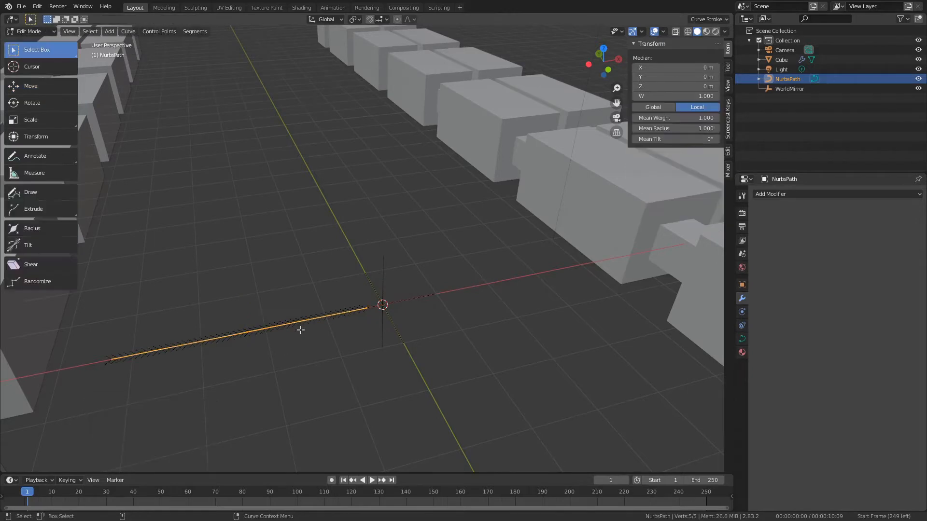
pyautogui.keyDown('shift'); pyautogui.moveTo(307, 339); pyautogui.dragTo(414, 306, button='middle'); pyautogui.keyUp('shift')
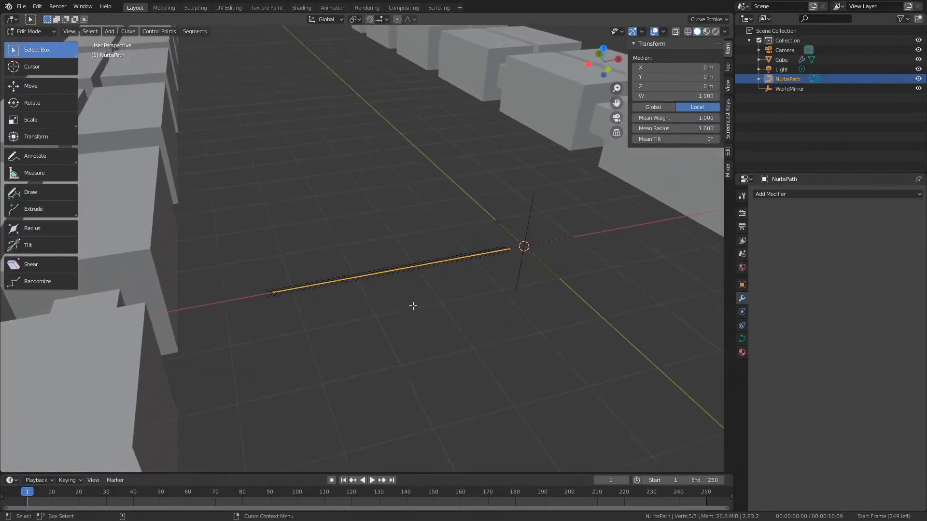
# Set the path's spline type to Poly.
pyautogui.rightClick(421, 273)
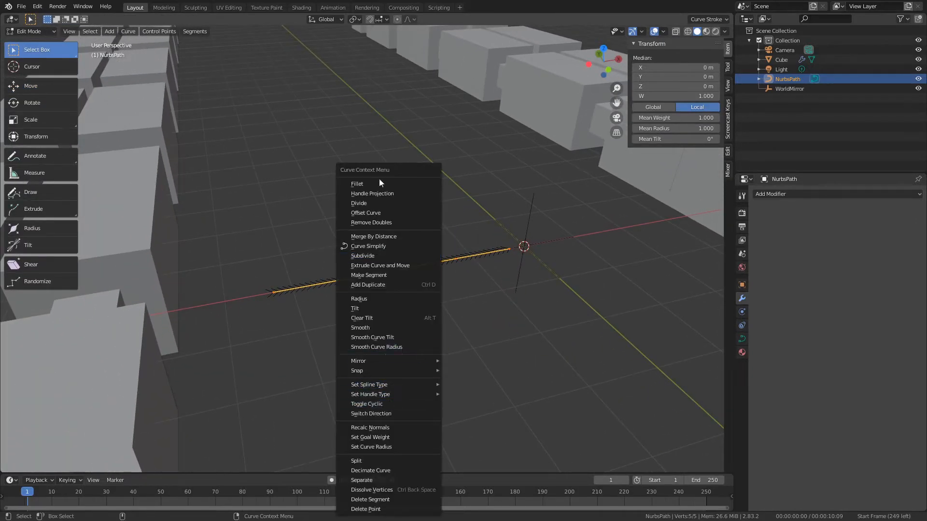
pyautogui.rightClick(322, 131)
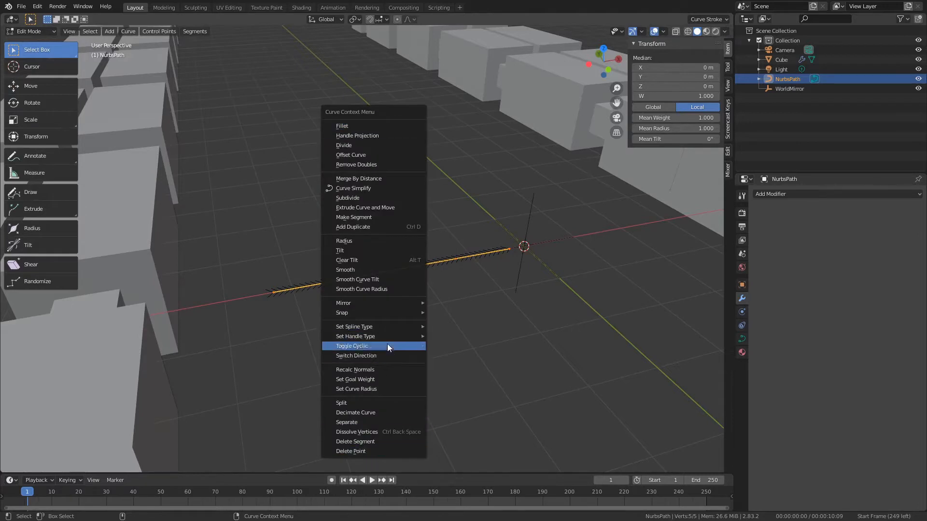
pyautogui.moveTo(345, 327)
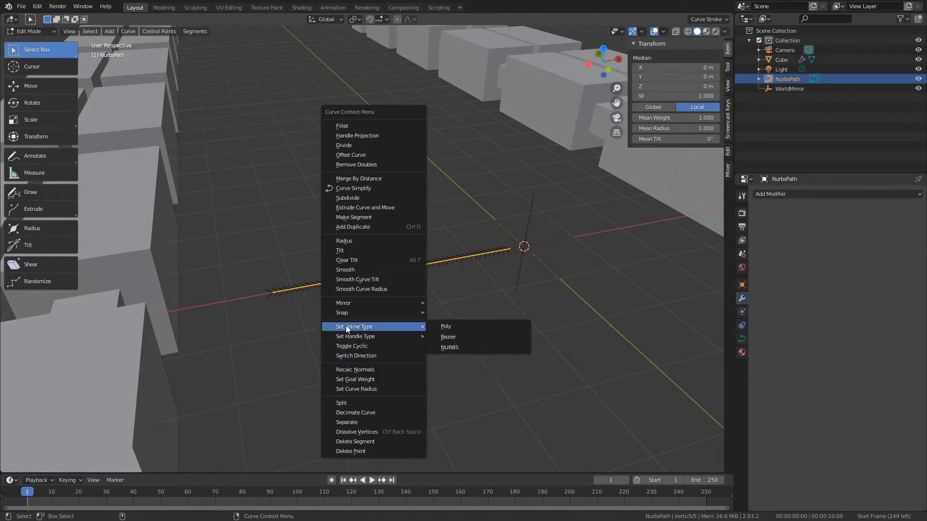
pyautogui.click(467, 326)
# Select the path's middle control point and activate the Move tool.
pyautogui.click(399, 269)
pyautogui.hotkey('shift', 'space')
pyautogui.press('g')
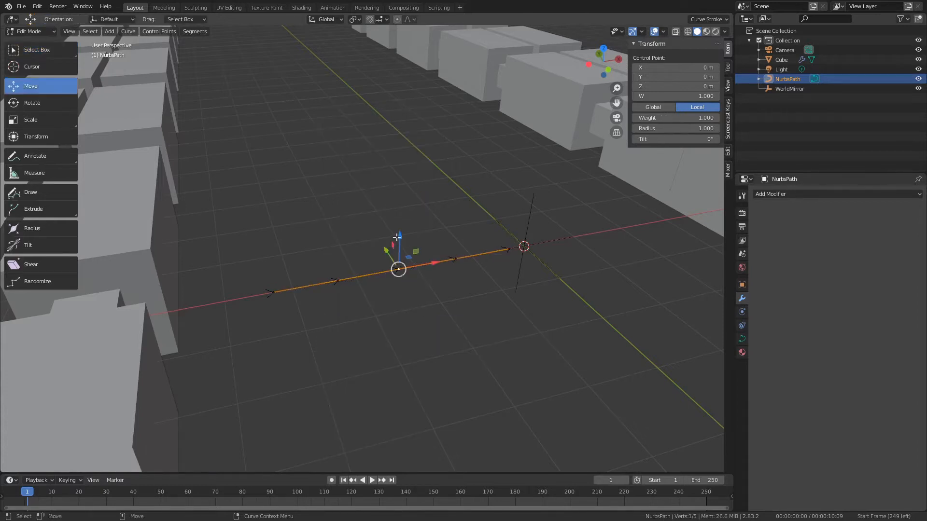
pyautogui.rightClick(411, 264)
pyautogui.hotkey('shift', 'd')
pyautogui.rightClick(357, 234)
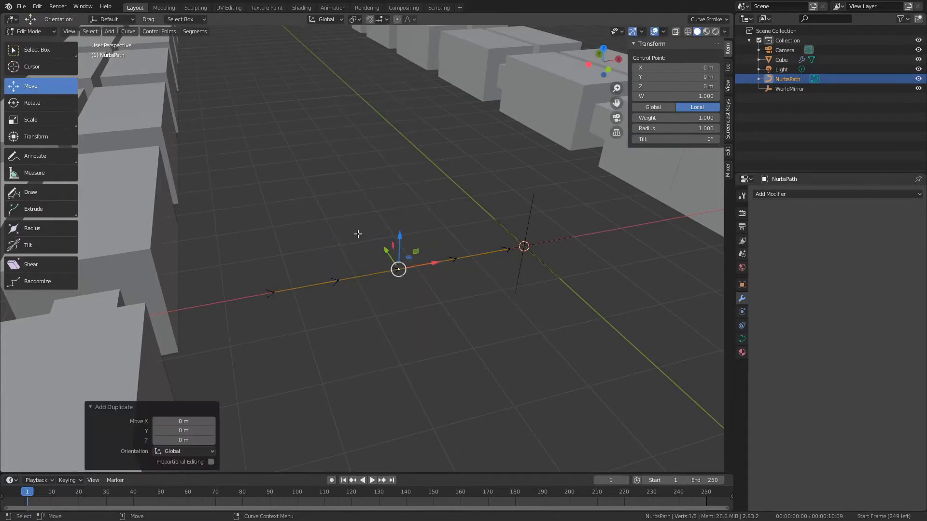
pyautogui.hotkey('ctrl', 'z')
# Select all of the path's control points and set their spline type to Poly.
pyautogui.press('a')
pyautogui.scroll(-5, 405, 244)
pyautogui.scroll(5, 405, 244)
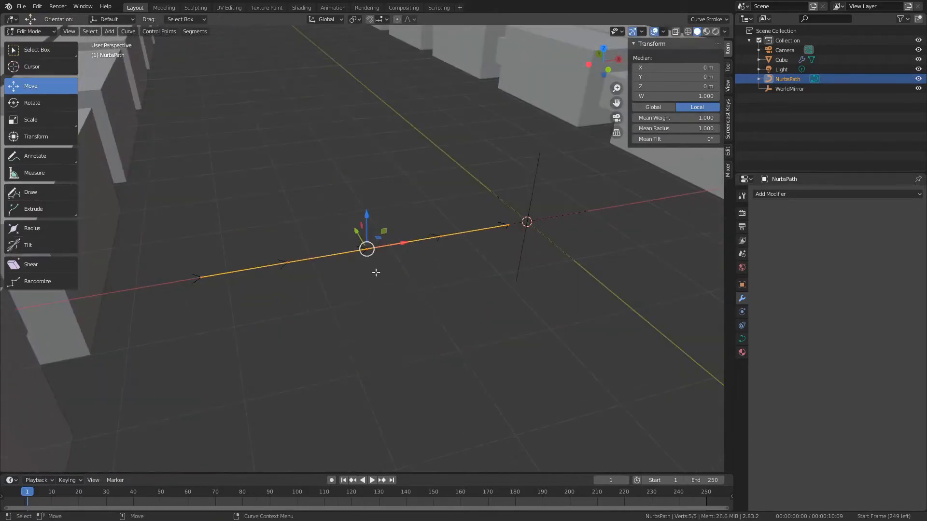
pyautogui.rightClick(374, 243)
pyautogui.moveTo(373, 243)
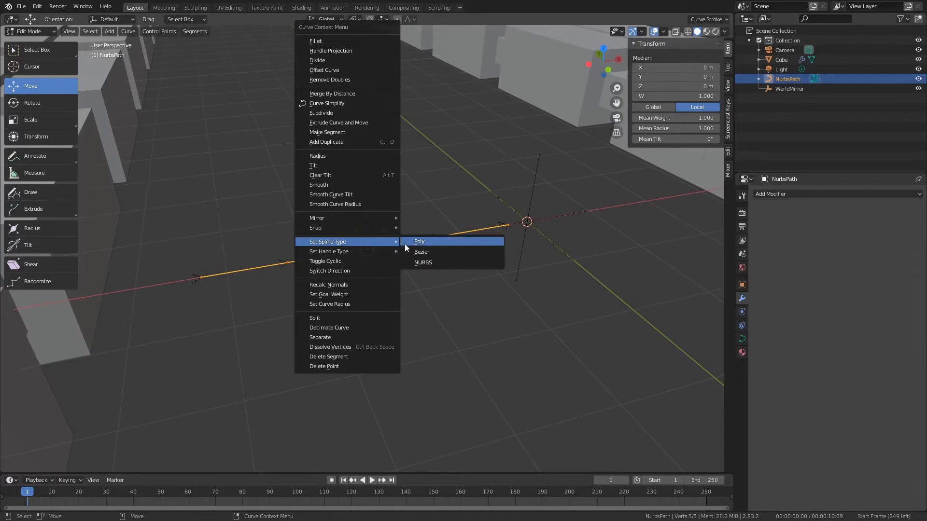
pyautogui.click(419, 242)
pyautogui.rightClick(388, 260)
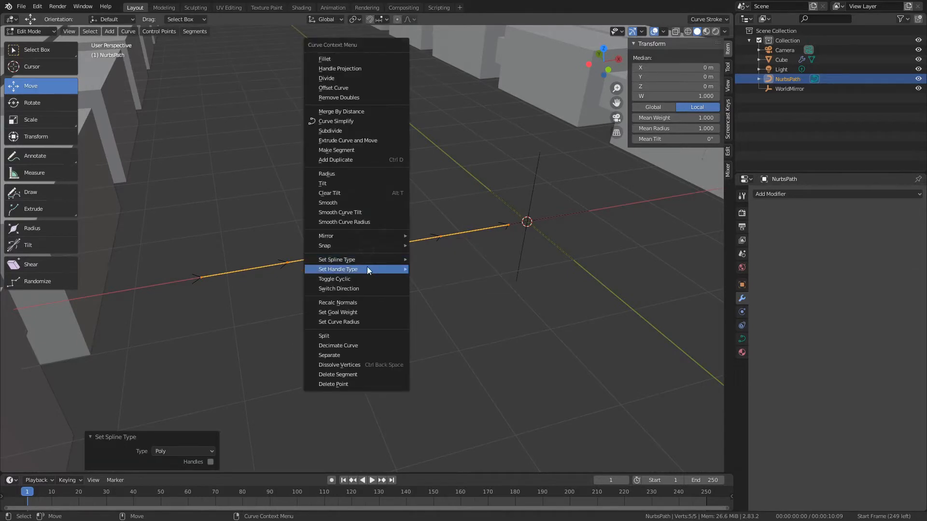
pyautogui.press('Escape')
# Raise the path's middle control point along Z to form a peak.
pyautogui.click(369, 250)
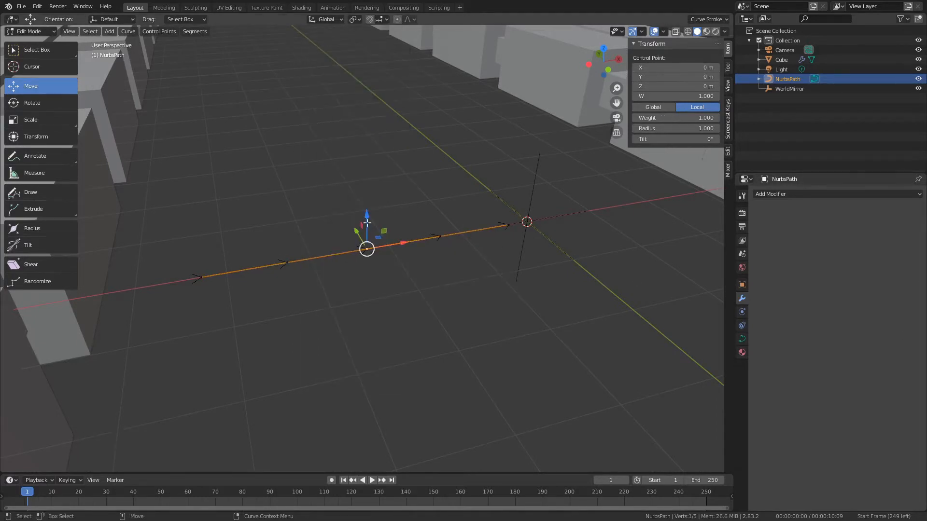
pyautogui.moveTo(366, 216); pyautogui.dragTo(356, 127)
# Select all points of the peaked path and set the spline type to Bezier.
pyautogui.click(395, 279)
pyautogui.moveTo(395, 280); pyautogui.dragTo(357, 245, button='middle')
pyautogui.press('Home')
pyautogui.moveTo(317, 288); pyautogui.dragTo(420, 376)
pyautogui.press('KP_Decimal')
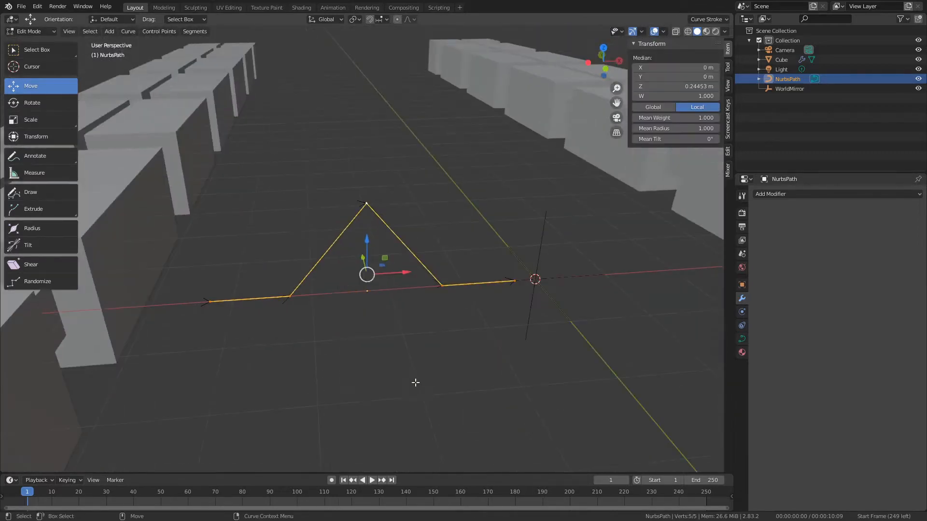
pyautogui.moveTo(416, 383); pyautogui.dragTo(375, 295, button='middle')
pyautogui.rightClick(375, 295)
pyautogui.moveTo(381, 250)
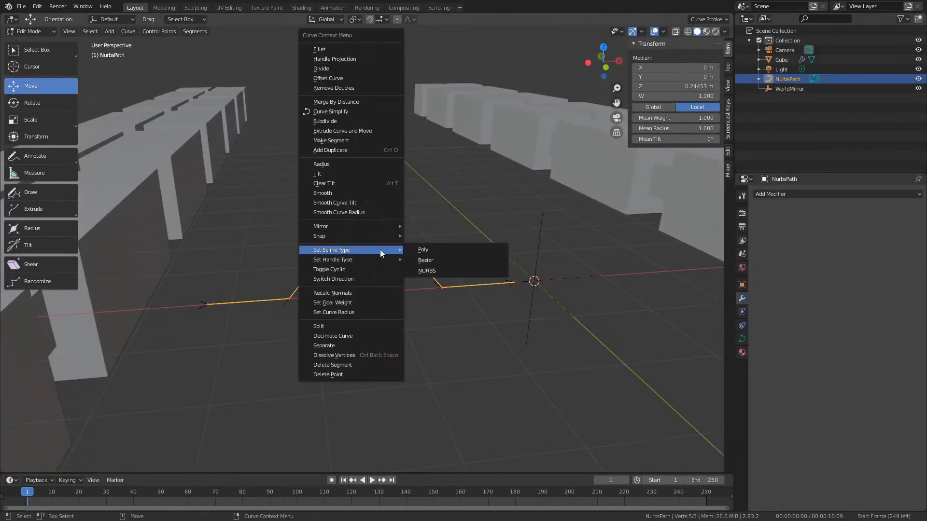
pyautogui.click(441, 261)
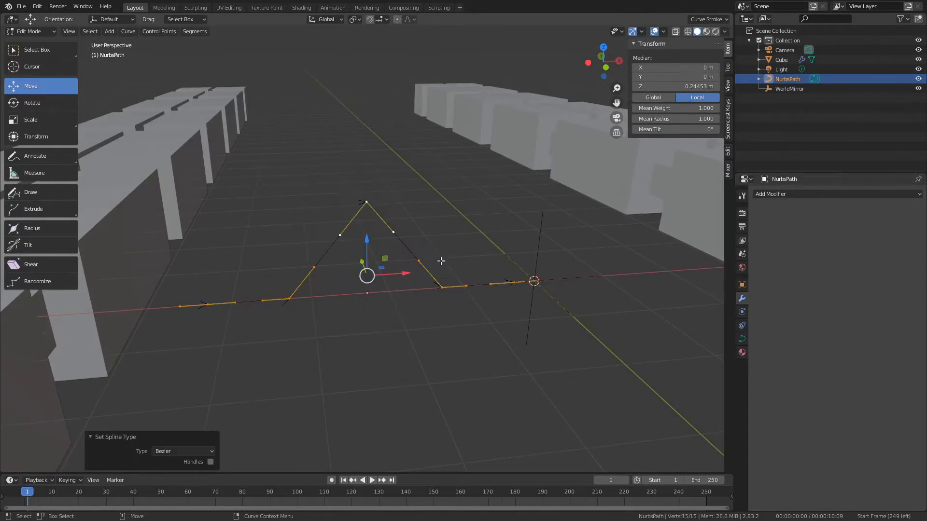
# Examine the Bezier handle points on both slopes of the path's peak.
pyautogui.moveTo(440, 260); pyautogui.dragTo(368, 333, button='middle')
pyautogui.click(306, 300)
pyautogui.click(265, 297)
pyautogui.click(315, 266)
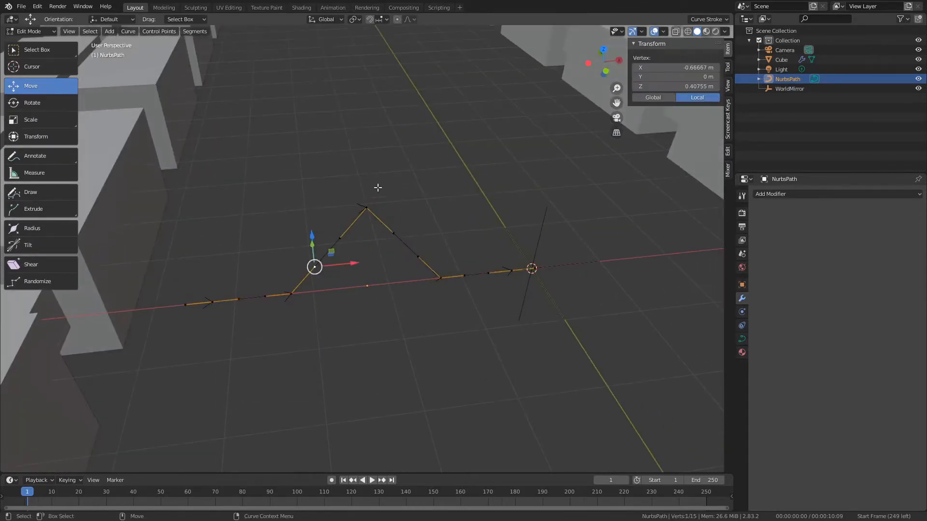
pyautogui.moveTo(377, 188); pyautogui.dragTo(394, 340, button='middle')
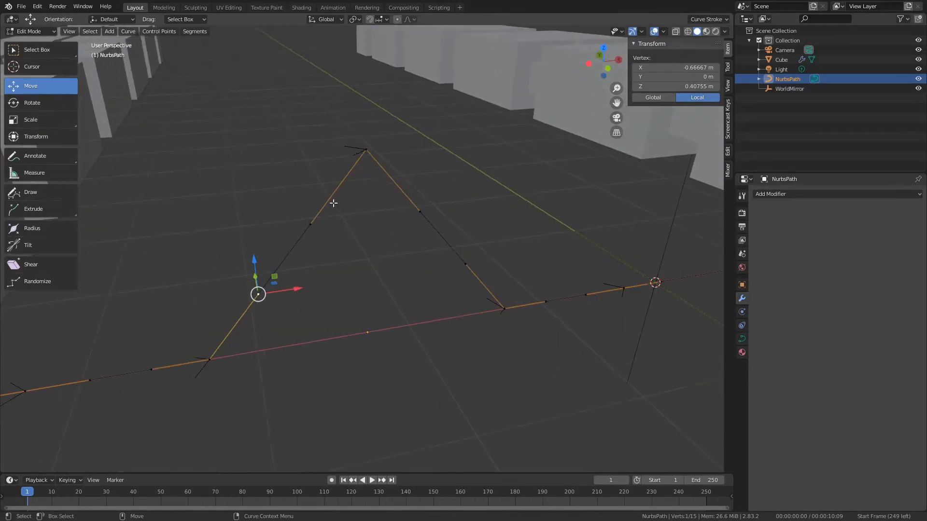
pyautogui.click(398, 215)
pyautogui.scroll(-3, 328, 256)
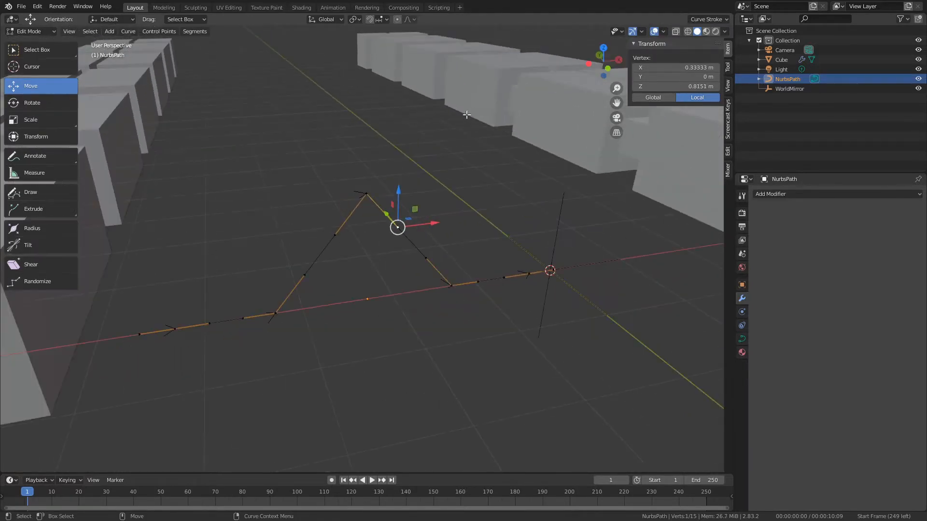
# Select every point of the path and set the handle type to Automatic.
pyautogui.moveTo(126, 140); pyautogui.dragTo(514, 338)
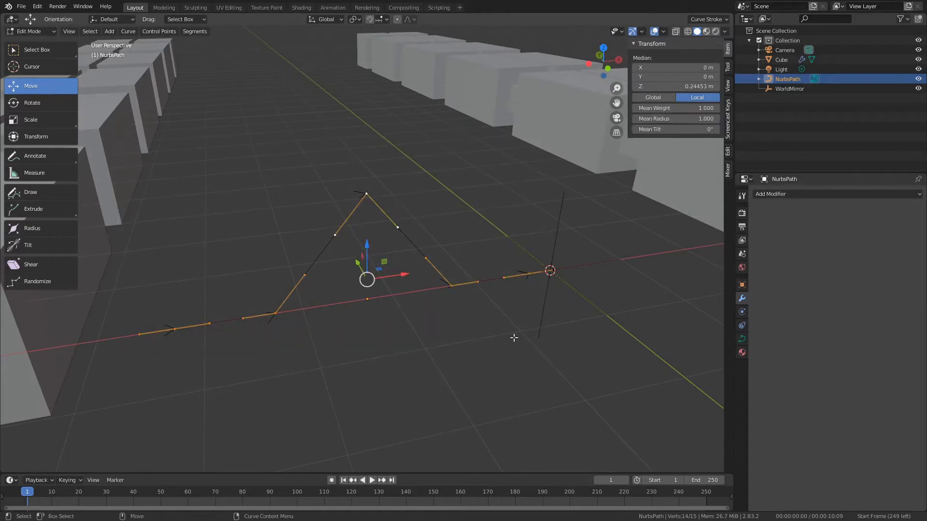
pyautogui.moveTo(106, 168); pyautogui.dragTo(655, 474)
pyautogui.rightClick(407, 222)
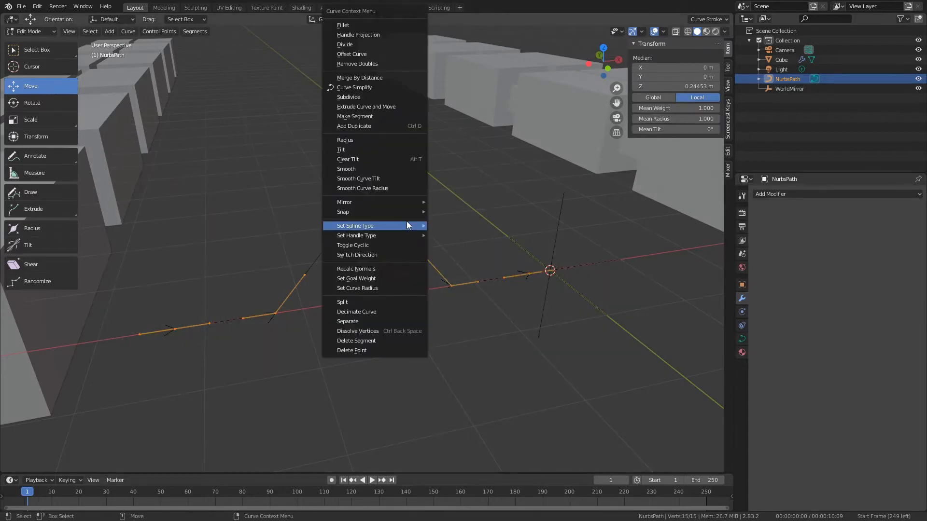
pyautogui.moveTo(388, 236)
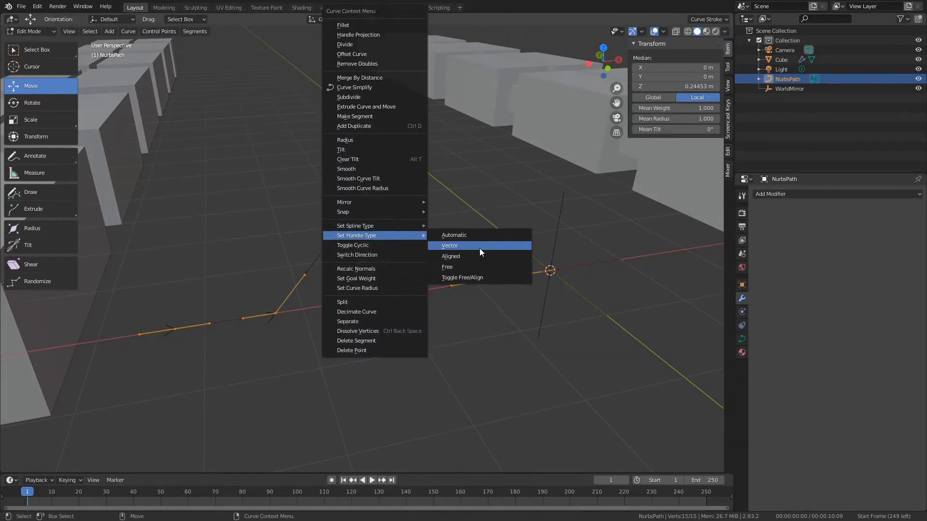
pyautogui.click(454, 236)
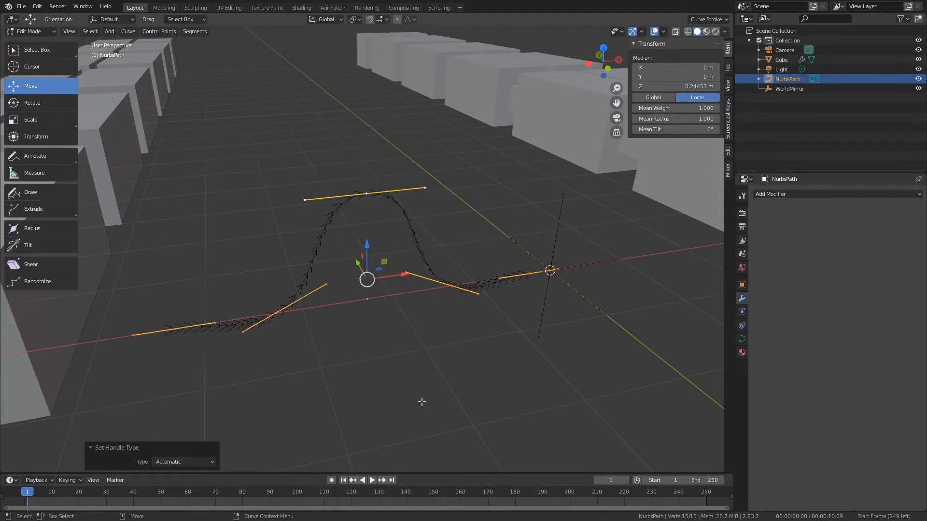
# Try scaling the two control points on either side of the peak by 0.426 along Z.
pyautogui.click(464, 341)
pyautogui.click(467, 290)
pyautogui.keyDown('shift'); pyautogui.click(271, 315); pyautogui.keyUp('shift')
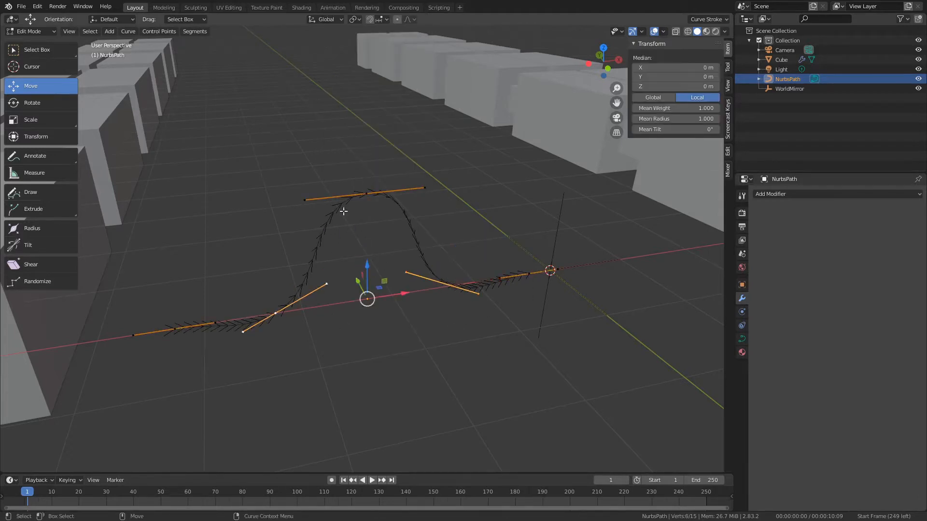
pyautogui.press('s')
pyautogui.press('z')
pyautogui.click(354, 250)
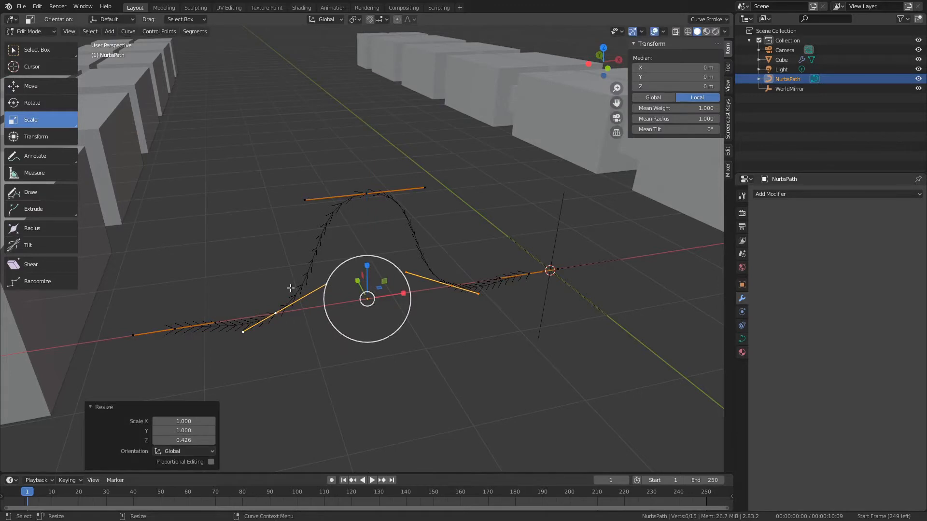
# Set the transform pivot to Individual Origins and scale the two selected control points to 0 along Z.
pyautogui.click(353, 19)
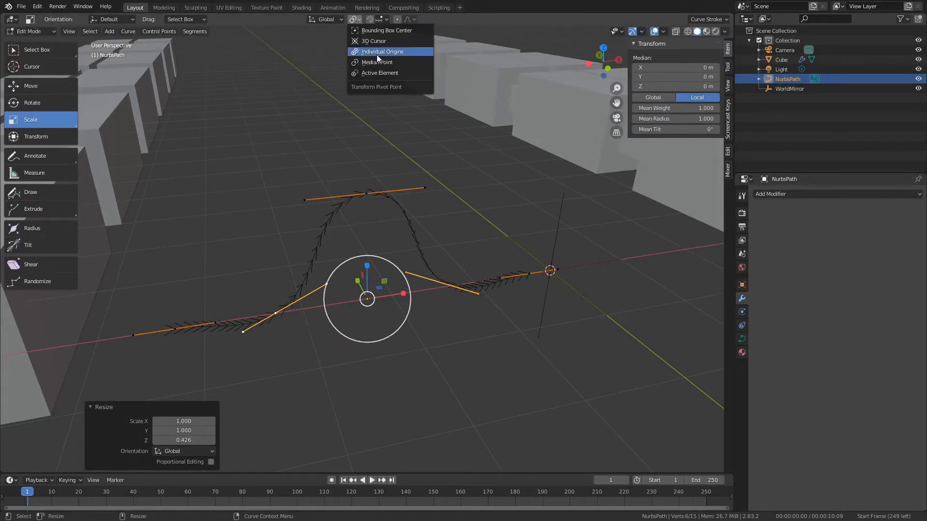
pyautogui.click(372, 55)
pyautogui.press('s')
pyautogui.press('z')
pyautogui.press('0')
pyautogui.press('Return')
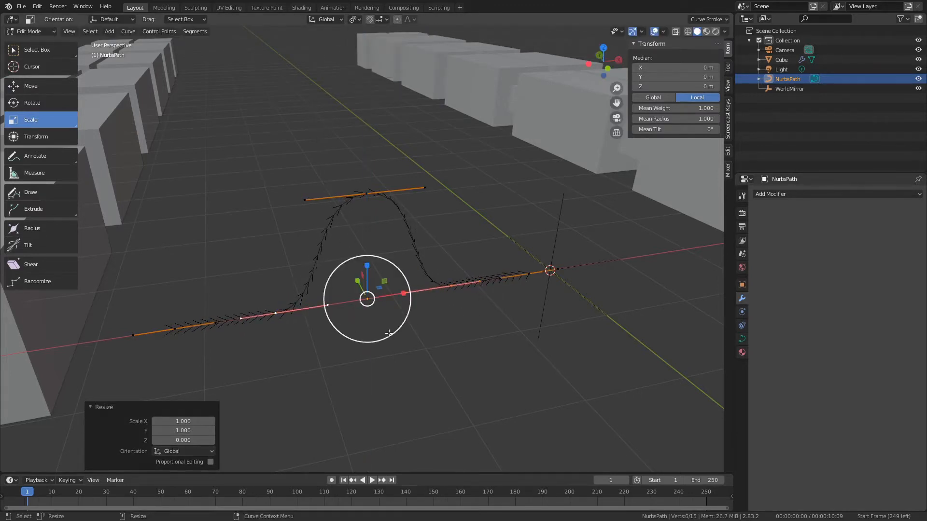
# Lower the path's peak control point about 1.285 m along Z.
pyautogui.click(392, 332)
pyautogui.moveTo(393, 330); pyautogui.dragTo(366, 186, button='middle')
pyautogui.click(365, 189)
pyautogui.press('g')
pyautogui.press('z')
pyautogui.click(389, 289)
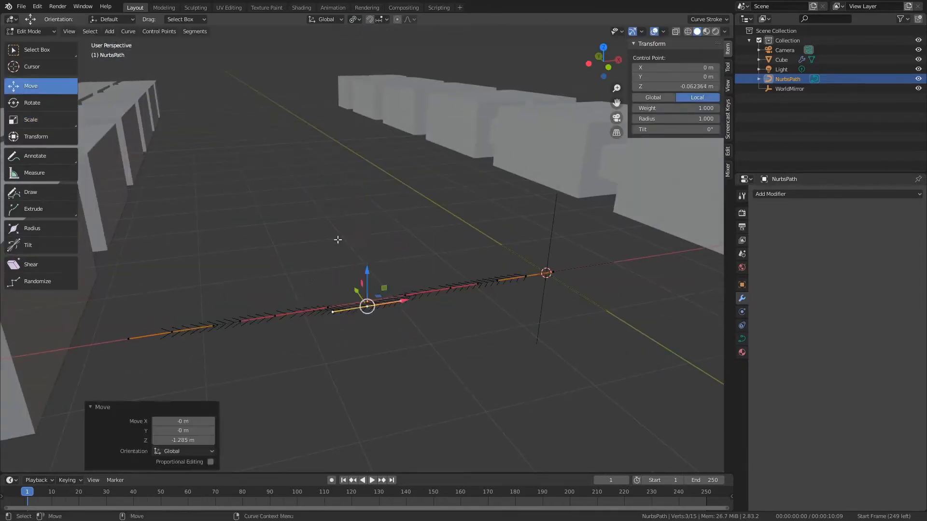
# Undo the peak move, the scaling and the Automatic handle change to restore the angular Bezier path.
pyautogui.hotkey('ctrl', 'z')
pyautogui.hotkey('ctrl', 'z')
pyautogui.hotkey('ctrl', 'z')
pyautogui.hotkey('ctrl', 'z')
pyautogui.hotkey('ctrl', 'z')
pyautogui.hotkey('ctrl', 'z')
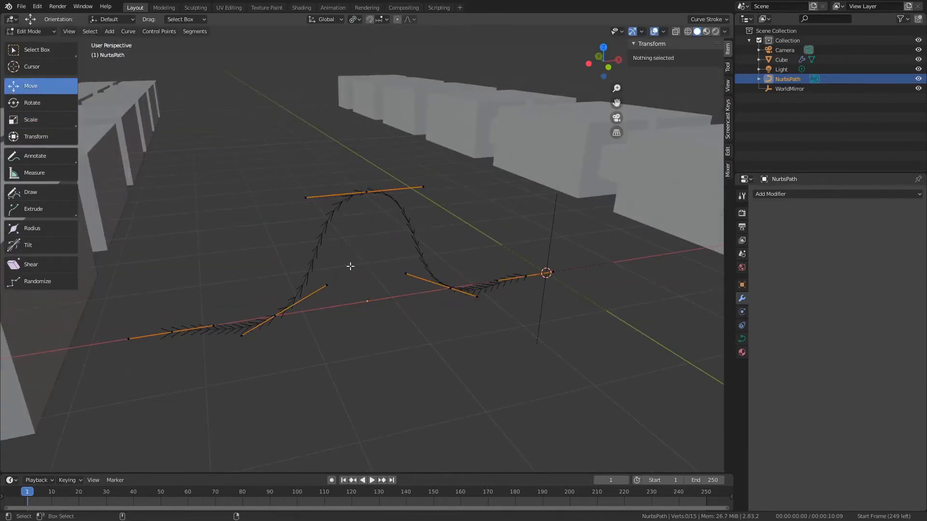
pyautogui.hotkey('ctrl', 'z')
pyautogui.hotkey('ctrl', 'z')
pyautogui.scroll(-4, 377, 271)
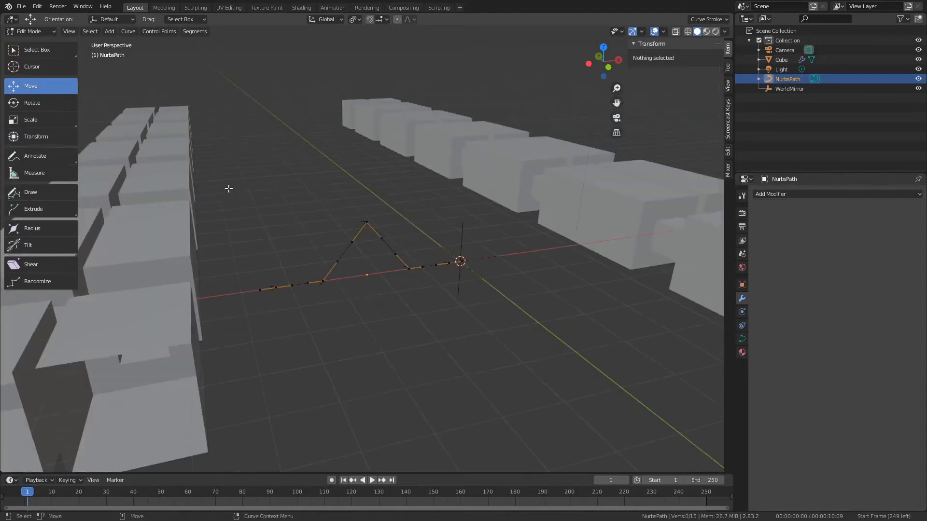
# Delete all of the path's control points except the end point nearest the world origin.
pyautogui.moveTo(228, 190); pyautogui.dragTo(441, 375)
pyautogui.scroll(1, 403, 279)
pyautogui.click(407, 278)
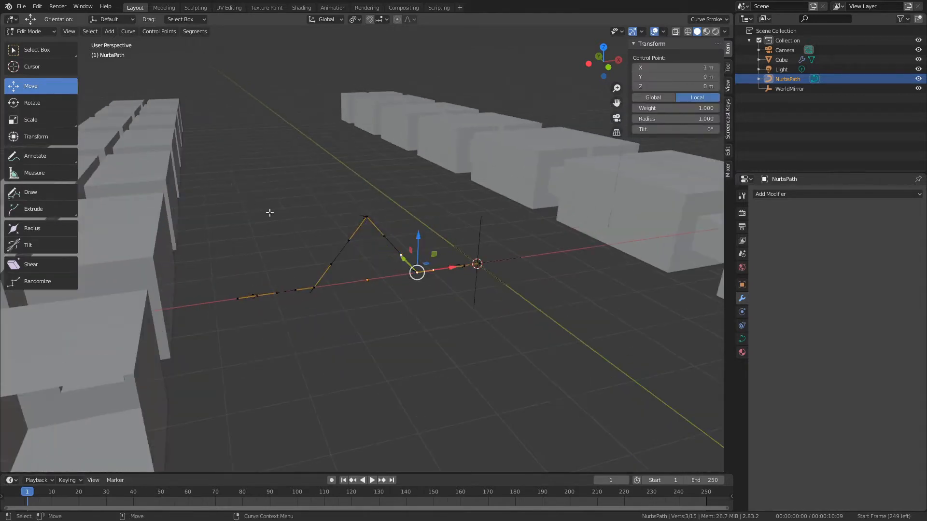
pyautogui.scroll(2, 411, 276)
pyautogui.moveTo(136, 155); pyautogui.dragTo(458, 423)
pyautogui.press('x')
pyautogui.click(465, 312)
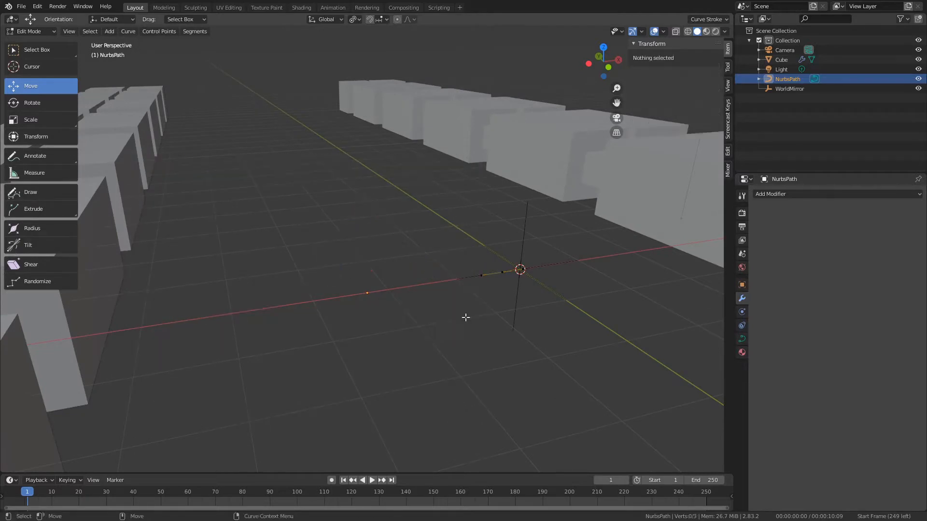
# Set the remaining control point's spline type to Bezier and its handle type to Automatic.
pyautogui.click(505, 272)
pyautogui.rightClick(504, 272)
pyautogui.moveTo(458, 268)
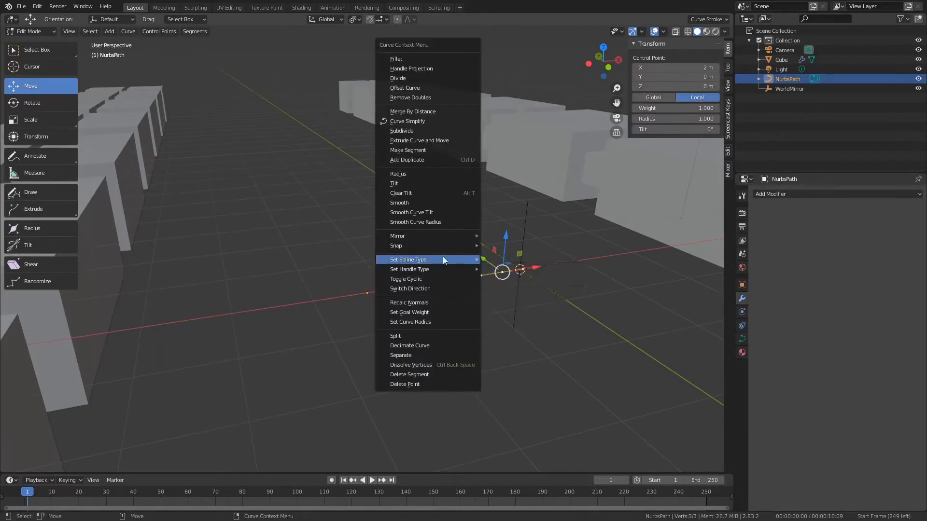
pyautogui.click(513, 269)
pyautogui.rightClick(465, 273)
pyautogui.moveTo(466, 273)
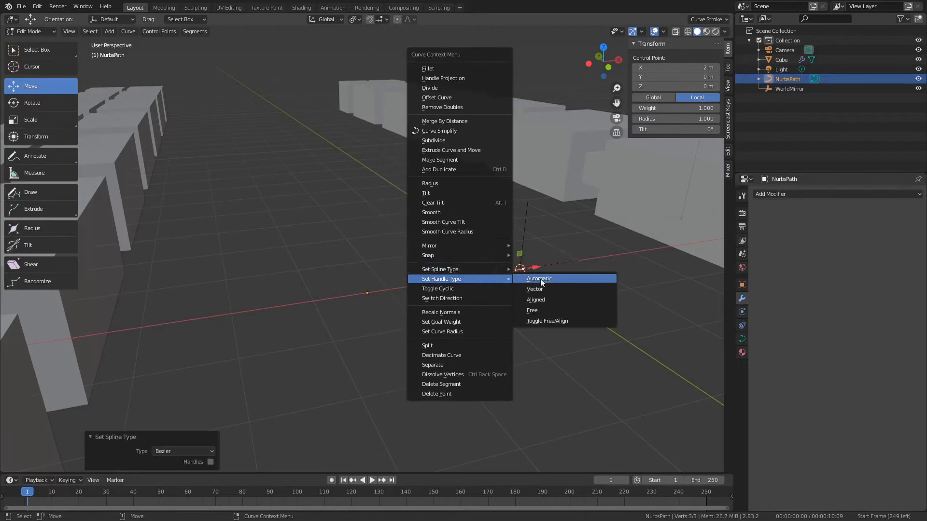
pyautogui.click(541, 280)
# Switch the viewport to the top orthographic view, showing the control point and both block rows.
pyautogui.scroll(-4, 509, 310)
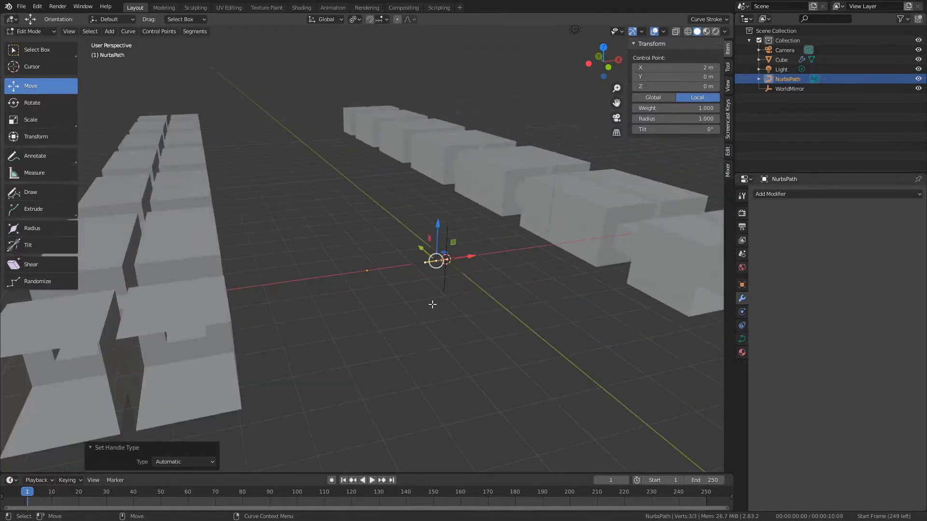
pyautogui.moveTo(432, 304); pyautogui.dragTo(396, 241, button='middle')
pyautogui.click(86, 31)
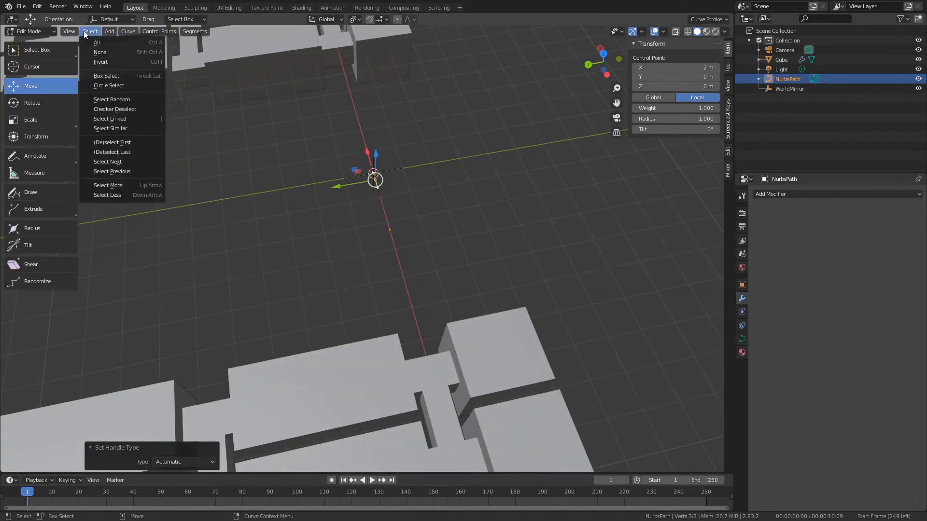
pyautogui.moveTo(69, 31)
pyautogui.moveTo(85, 140)
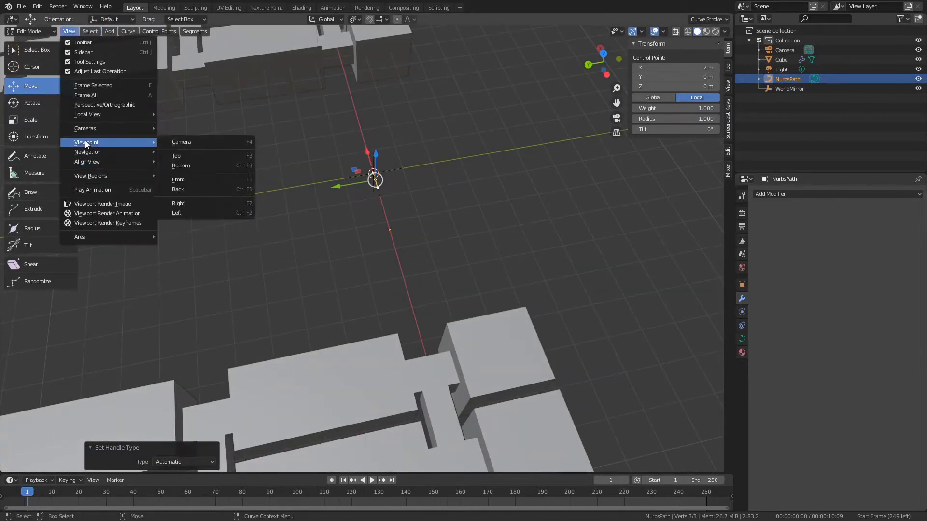
pyautogui.click(195, 156)
pyautogui.scroll(-5, 436, 285)
pyautogui.scroll(3, 486, 356)
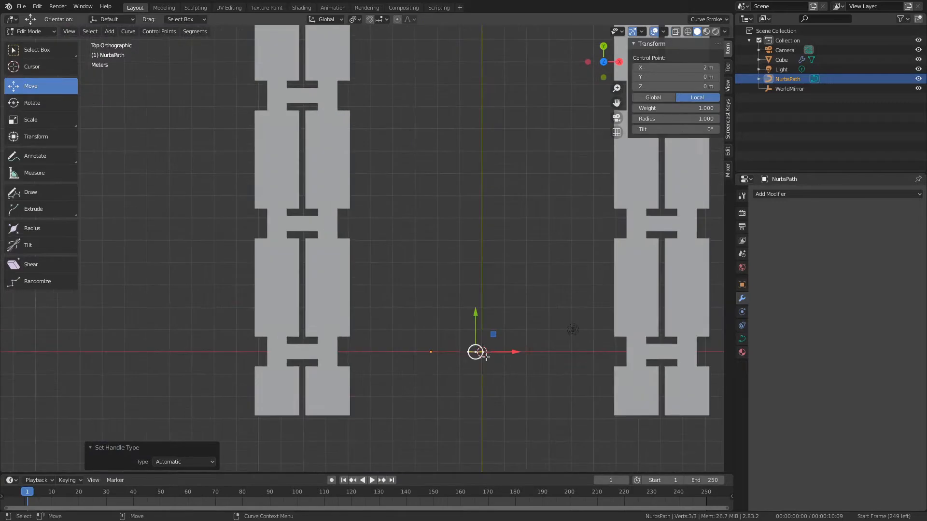
# Move the control point about -4.67 m in X and 0.65 m in Y, and rotate it about -87 degrees.
pyautogui.click(438, 345)
pyautogui.click(476, 352)
pyautogui.moveTo(476, 352); pyautogui.dragTo(371, 337)
pyautogui.click(372, 338)
pyautogui.press('r')
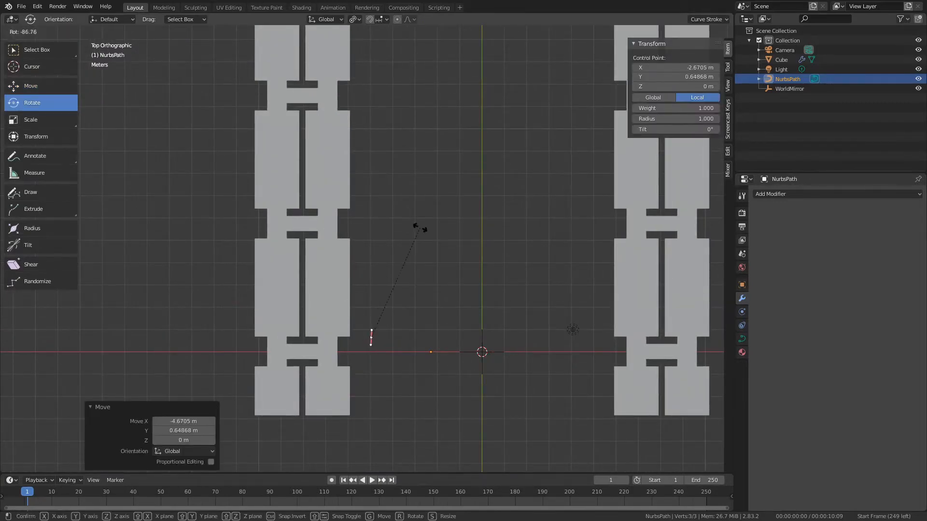
pyautogui.moveTo(420, 229); pyautogui.dragTo(420, 227)
# Try moving the control point about 2.42 m in X and -1.17 m in Y, and undo the move.
pyautogui.press('w')
pyautogui.moveTo(367, 341); pyautogui.dragTo(422, 367)
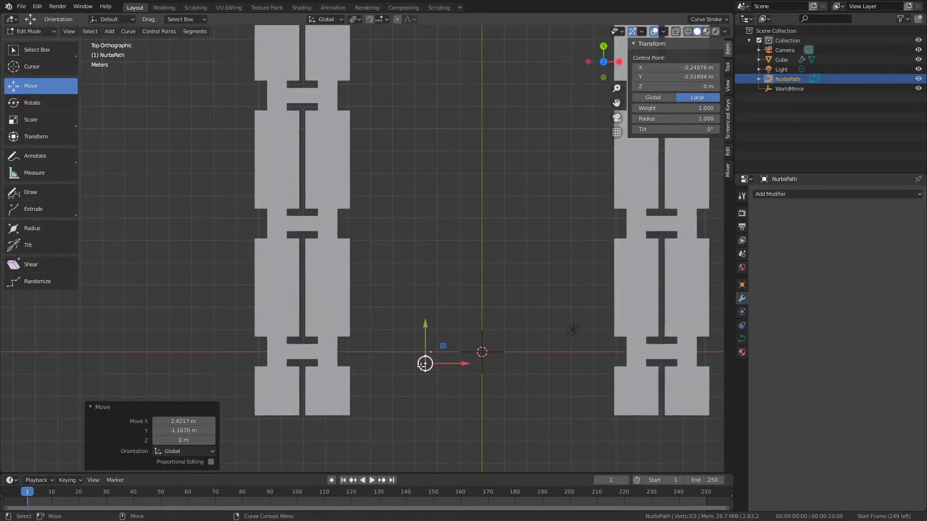
pyautogui.hotkey('ctrl', 'z')
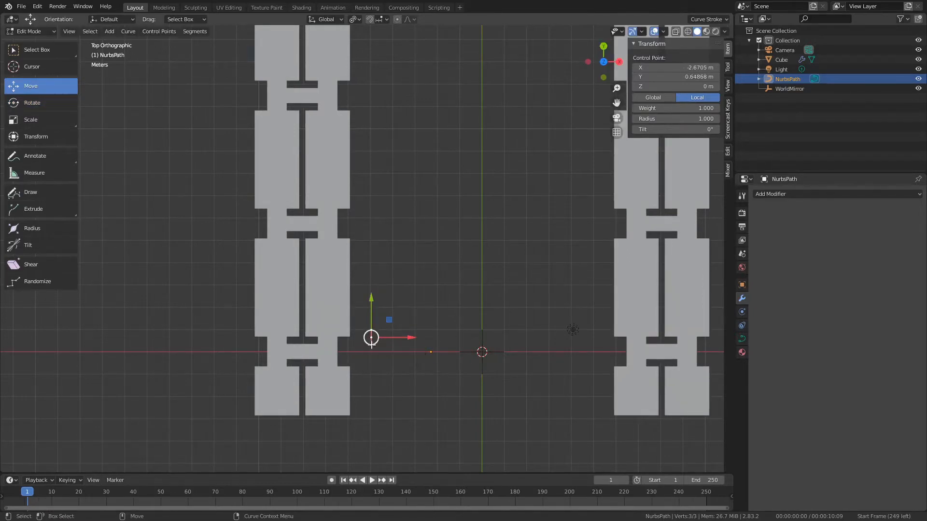
# Move the control point about -3.11 m in X and -0.65 m in Y, onto the base of the block row on the negative X side.
pyautogui.moveTo(372, 338); pyautogui.dragTo(302, 355)
pyautogui.scroll(-5, 361, 338)
pyautogui.keyDown('alt'); pyautogui.moveTo(386, 261); pyautogui.dragTo(418, 315, button='middle'); pyautogui.keyUp('alt')
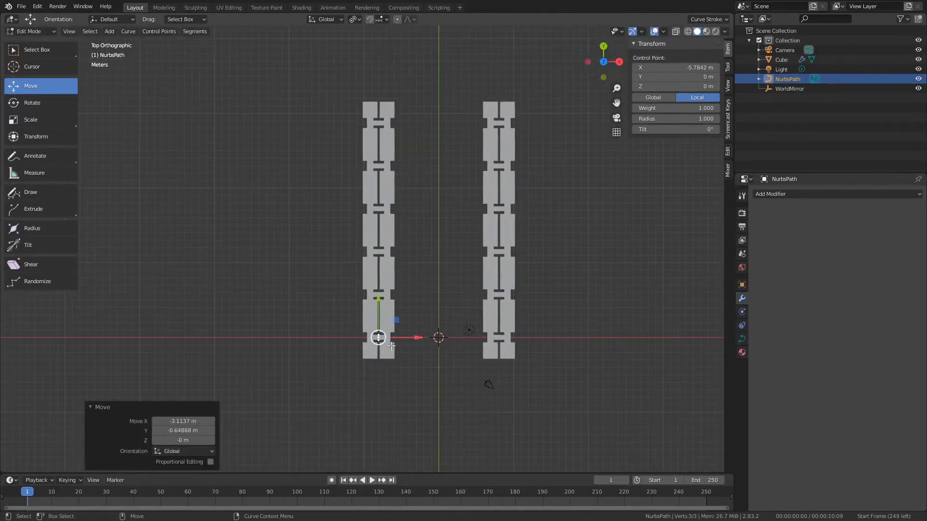
# Extrude the control point about 11.95 m along Y, and shift the new point about -0.90 m in X and 0.19 m in Y.
pyautogui.hotkey('ctrl', 'e')
pyautogui.moveTo(411, 325); pyautogui.dragTo(412, 237)
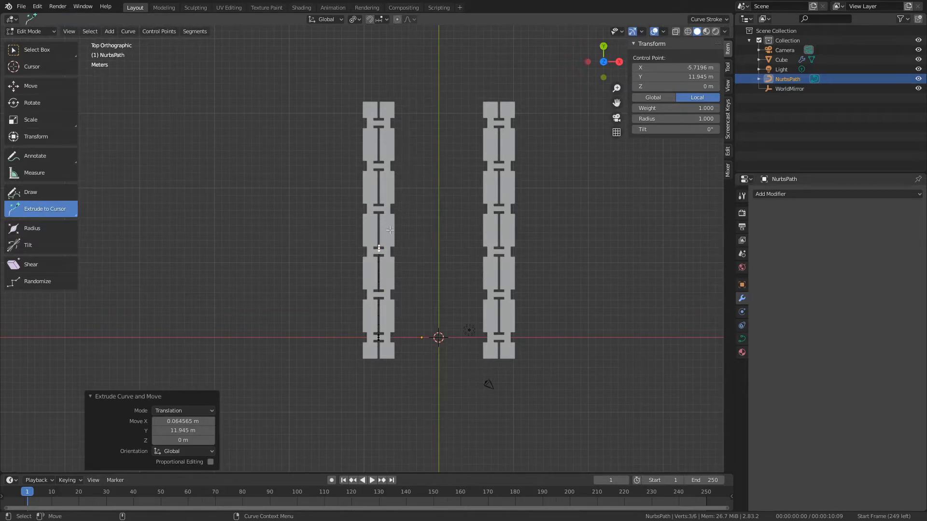
pyautogui.press('g')
pyautogui.click(305, 201)
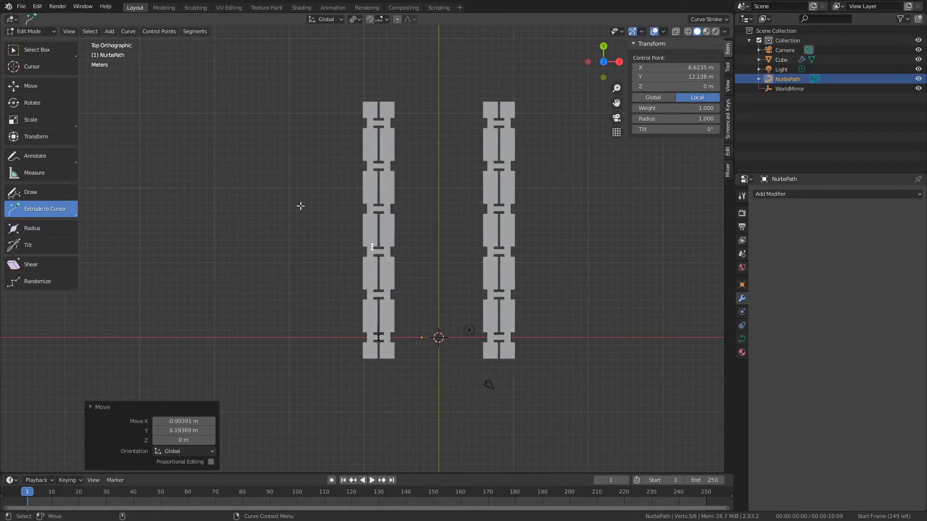
# Undo the extruded control point and its shift, then try moving the remaining control point and undo back to before its placement.
pyautogui.hotkey('ctrl', 'z')
pyautogui.hotkey('ctrl', 'z')
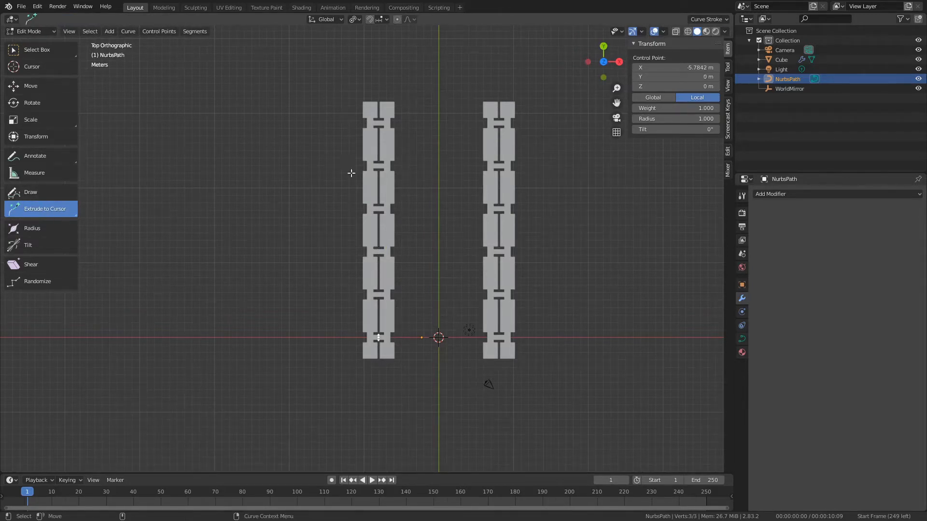
pyautogui.press('g')
pyautogui.click(354, 247)
pyautogui.hotkey('ctrl', 'z')
# Move the whole control point about -3.29 m in X and -0.39 m in Y, and shift it about -0.26 m in X and 0.84 m in Y.
pyautogui.hotkey('alt', 'a')
pyautogui.press('a')
pyautogui.press('g')
pyautogui.click(410, 291)
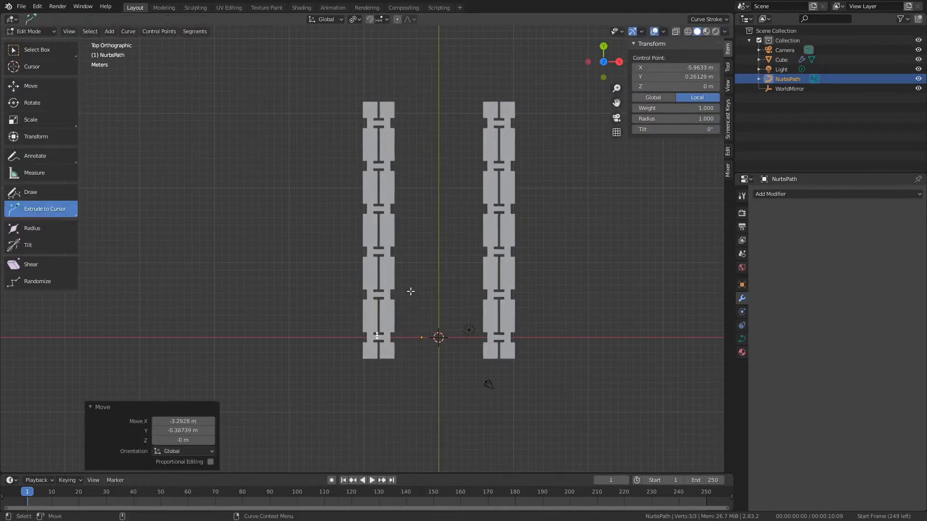
pyautogui.press('g')
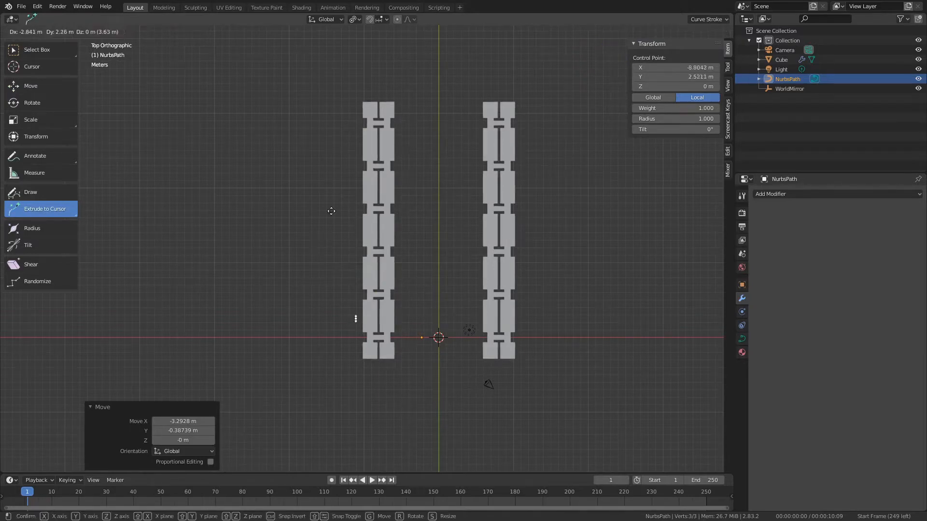
# With the Extrude tool, extrude the control point along the negative X block row in the positive Y direction.
pyautogui.click(57, 209)
pyautogui.click(57, 209)
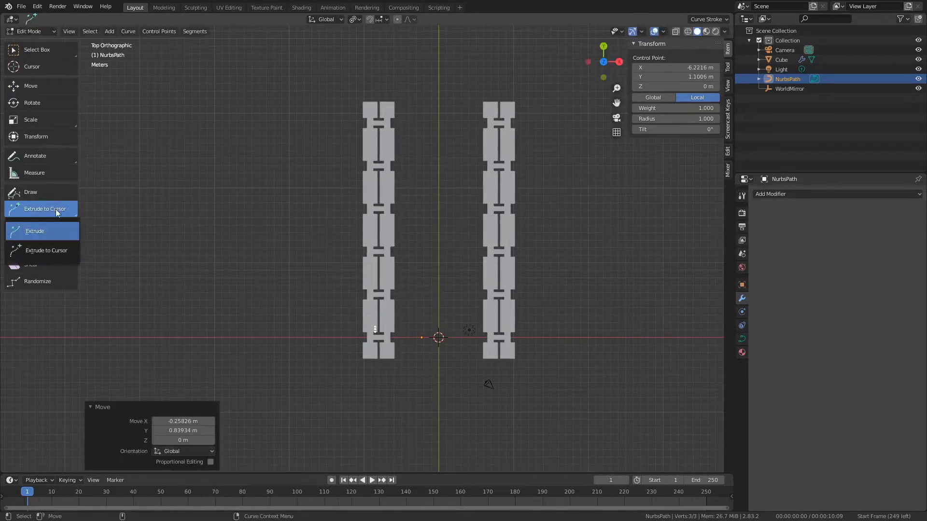
pyautogui.click(58, 232)
pyautogui.scroll(2, 347, 296)
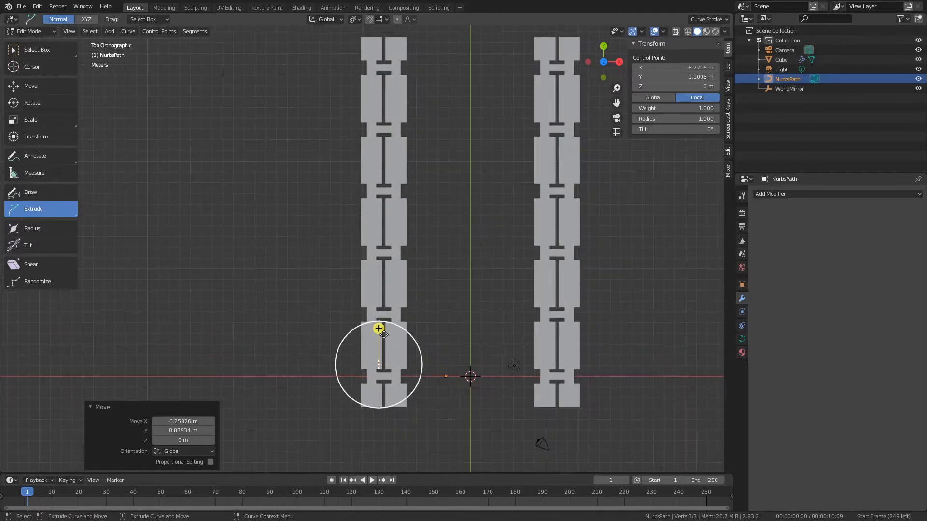
pyautogui.moveTo(381, 312); pyautogui.dragTo(379, 168)
# Extrude further control points outward from the negative X block row, rotating them to follow a curved path.
pyautogui.press('e')
pyautogui.moveTo(485, 304); pyautogui.dragTo(253, 184, button='middle')
pyautogui.hotkey('ctrl', 'e')
pyautogui.press('e')
pyautogui.press('r')
pyautogui.click(326, 68)
pyautogui.scroll(-2, 355, 177)
pyautogui.hotkey('ctrl', 'e')
pyautogui.press('e')
# Extrude the path back toward its start, ending at about X -14.8 m, Y -11.33 m, and rotate the end point about -84.1 degrees.
pyautogui.hotkey('ctrl', 'e')
pyautogui.moveTo(255, 228); pyautogui.dragTo(380, 403, button='middle')
pyautogui.hotkey('ctrl', 'z')
pyautogui.press('w')
pyautogui.hotkey('ctrl', 'e')
pyautogui.press('e')
pyautogui.moveTo(478, 393); pyautogui.dragTo(296, 266, button='middle')
pyautogui.keyDown('alt'); pyautogui.moveTo(409, 342); pyautogui.dragTo(439, 244, button='middle'); pyautogui.keyUp('alt')
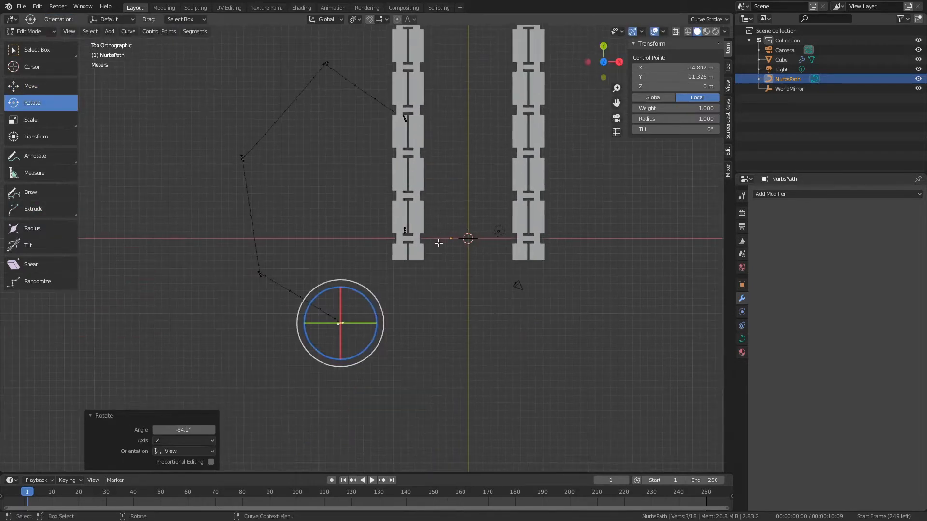
# Close the path into a loop with Toggle Cyclic and deselect its control points.
pyautogui.scroll(2, 414, 252)
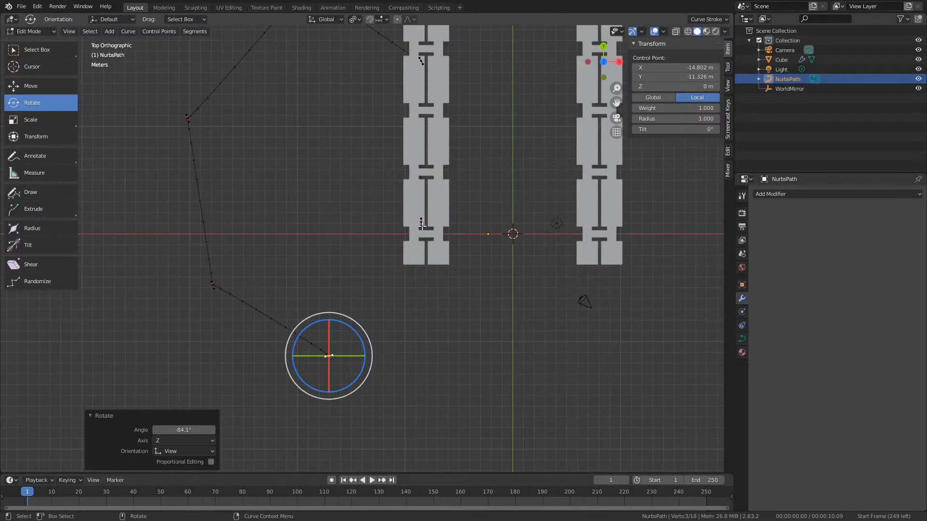
pyautogui.rightClick(389, 274)
pyautogui.moveTo(389, 275)
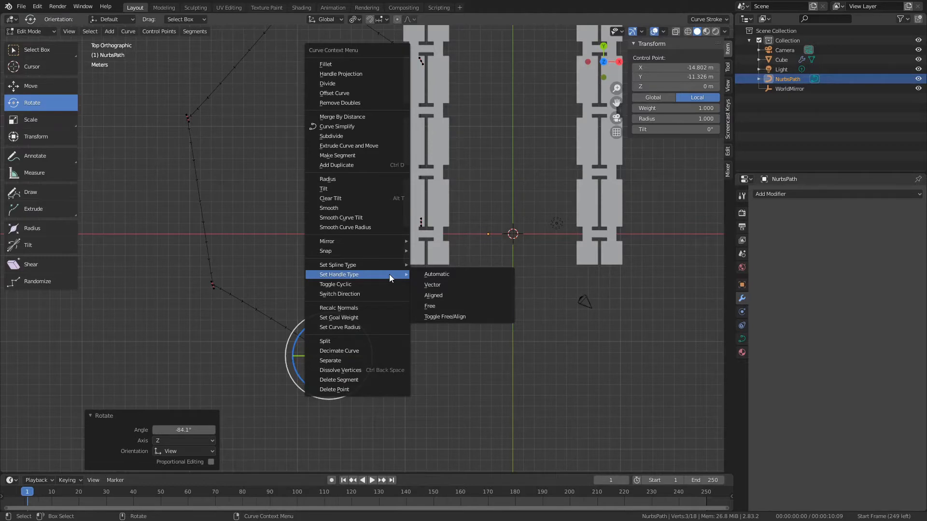
pyautogui.click(382, 284)
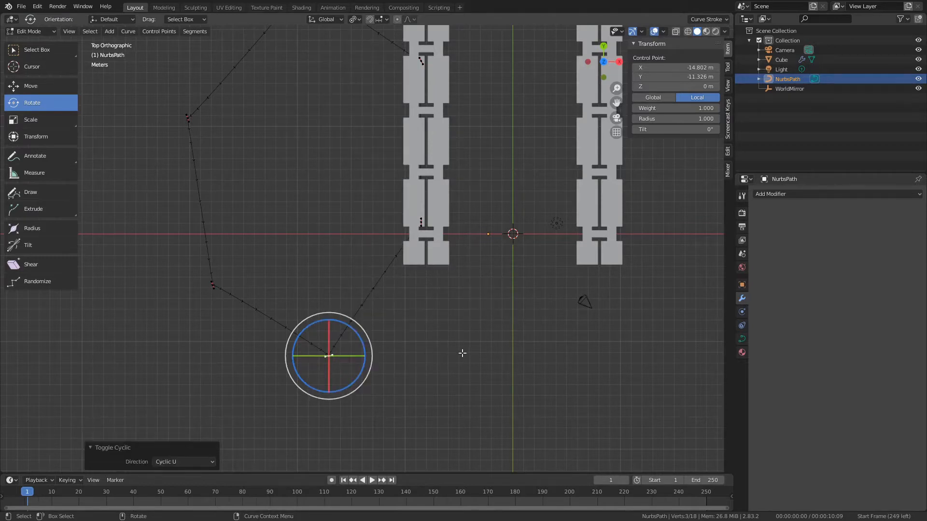
pyautogui.click(324, 354)
pyautogui.click(387, 288)
pyautogui.scroll(2, 387, 288)
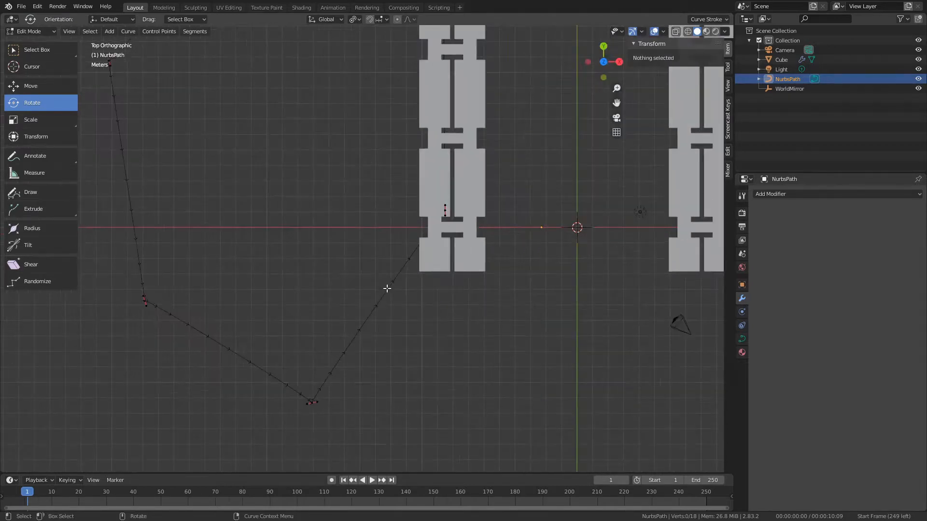
# Set the handle type of all the path's control points to Automatic and return to object mode.
pyautogui.scroll(-5, 387, 287)
pyautogui.scroll(2, 285, 99)
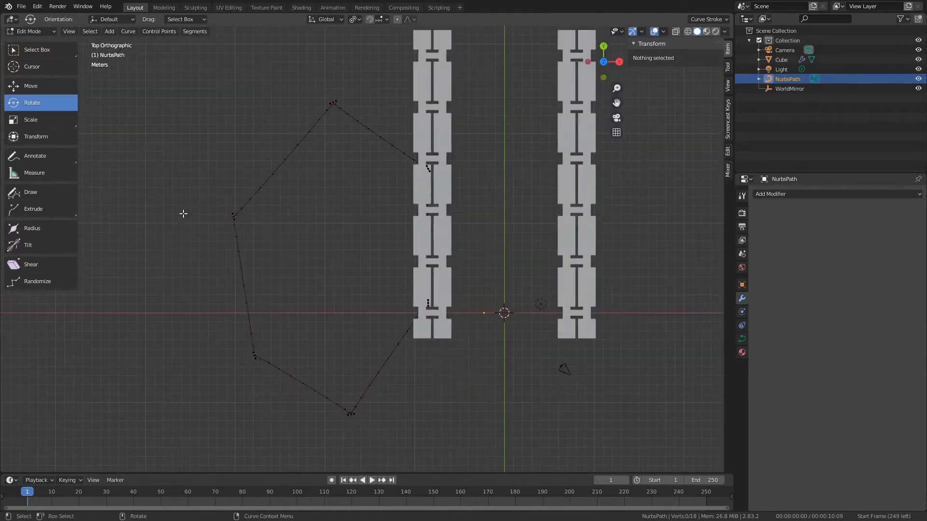
pyautogui.scroll(3, 183, 213)
pyautogui.scroll(-6, 184, 213)
pyautogui.moveTo(211, 83); pyautogui.dragTo(430, 369)
pyautogui.scroll(6, 418, 290)
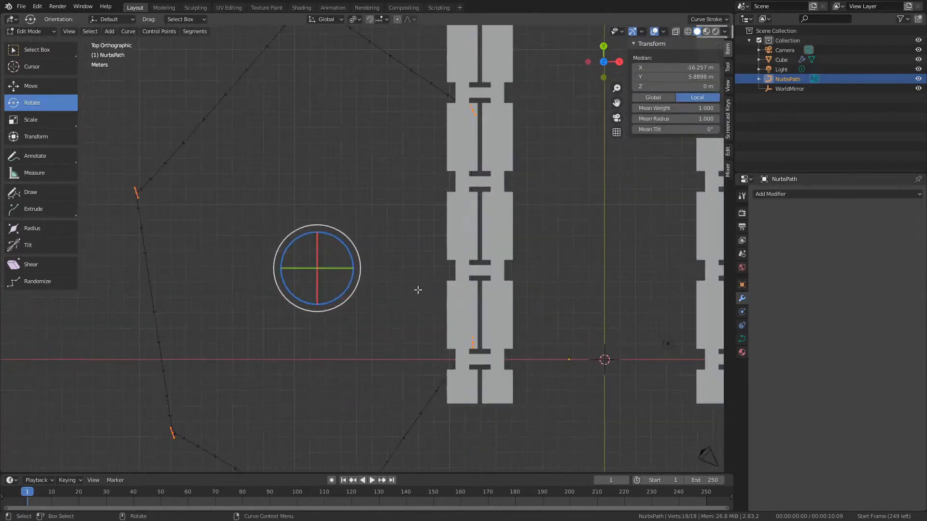
pyautogui.rightClick(391, 191)
pyautogui.moveTo(377, 234)
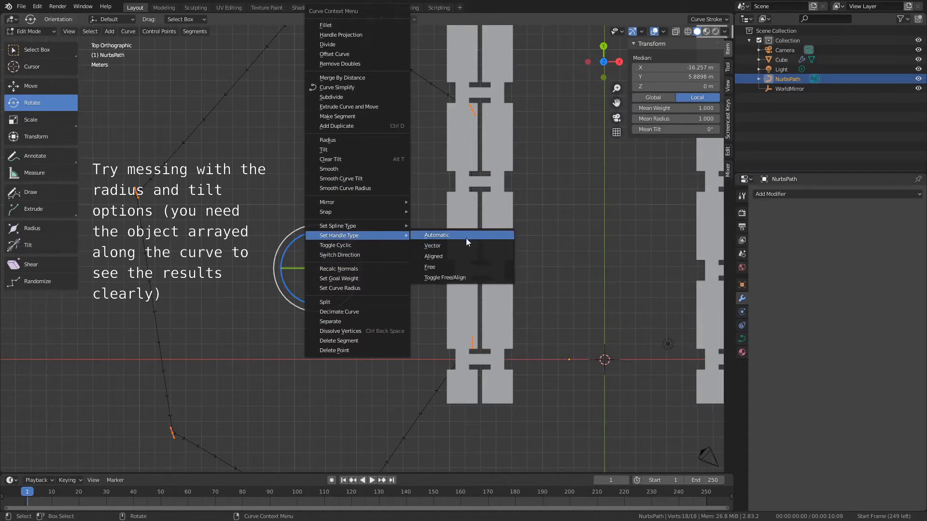
pyautogui.click(466, 237)
pyautogui.click(289, 234)
pyautogui.scroll(-5, 323, 236)
pyautogui.press('Tab')
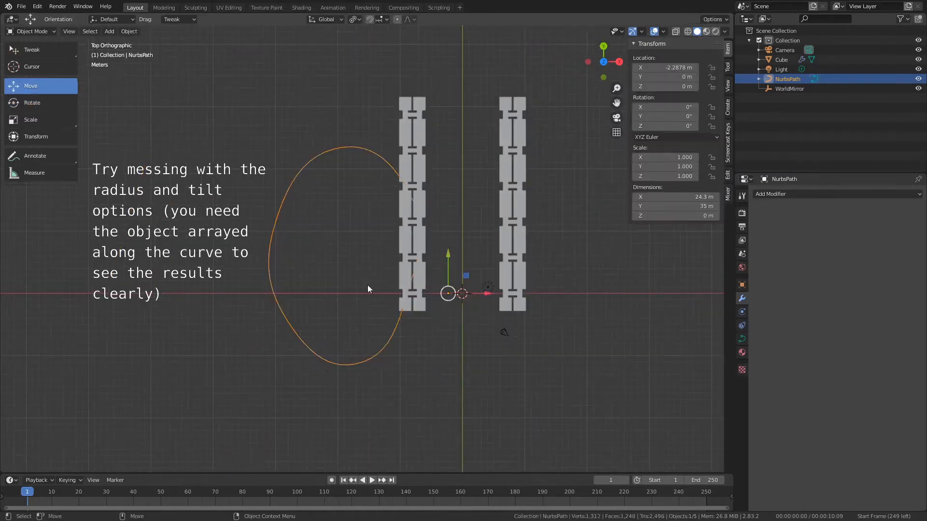
# Try moving one Bezier handle of the control point on the loop's outer negative X, negative Y side.
pyautogui.press('Tab')
pyautogui.click(277, 296)
pyautogui.hotkey('shift', 'space')
pyautogui.press('g')
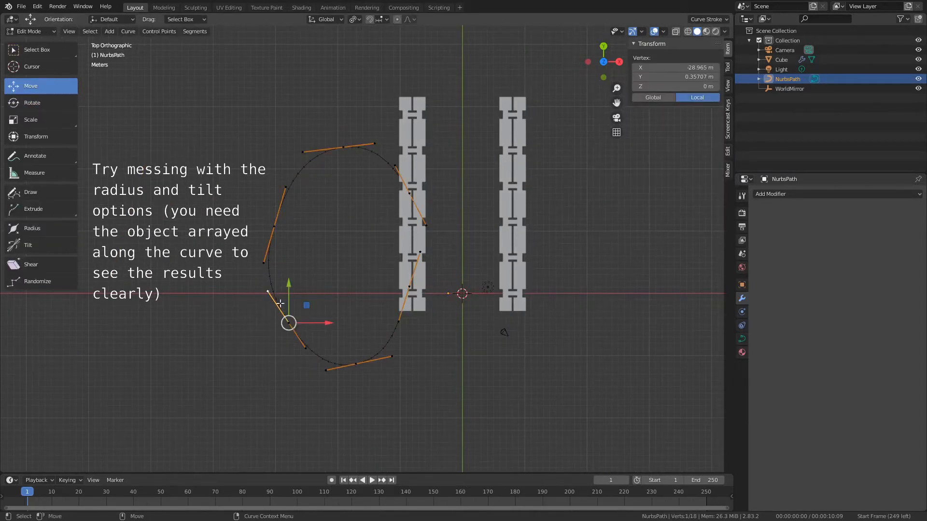
pyautogui.rightClick(287, 301)
pyautogui.press('Escape')
pyautogui.press('g')
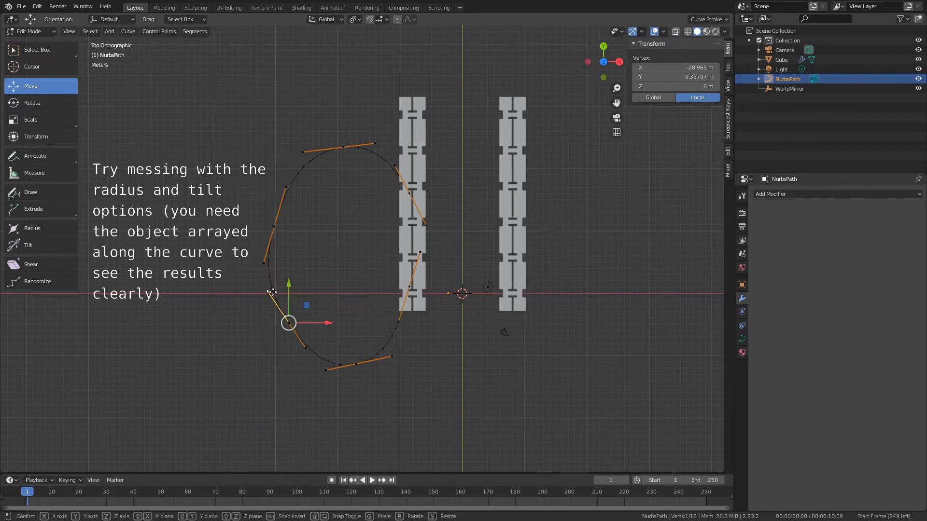
pyautogui.rightClick(285, 301)
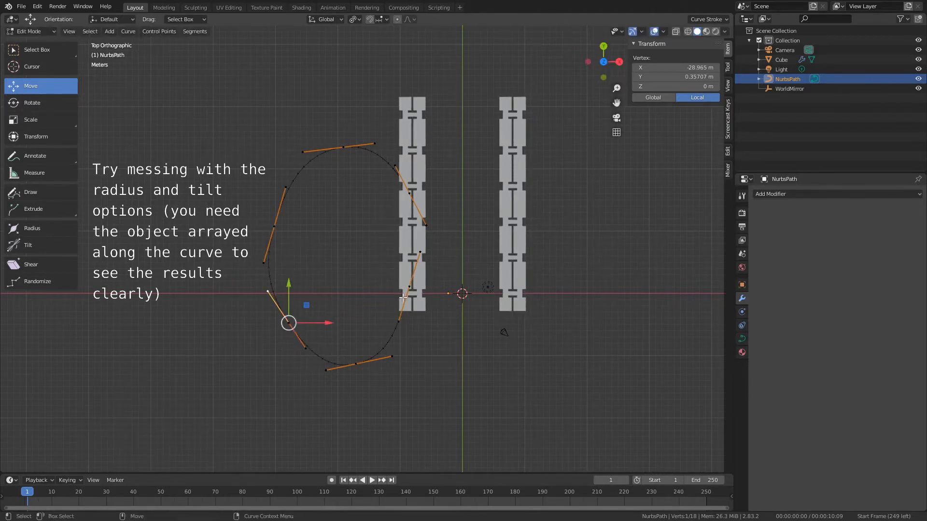
pyautogui.scroll(2, 412, 297)
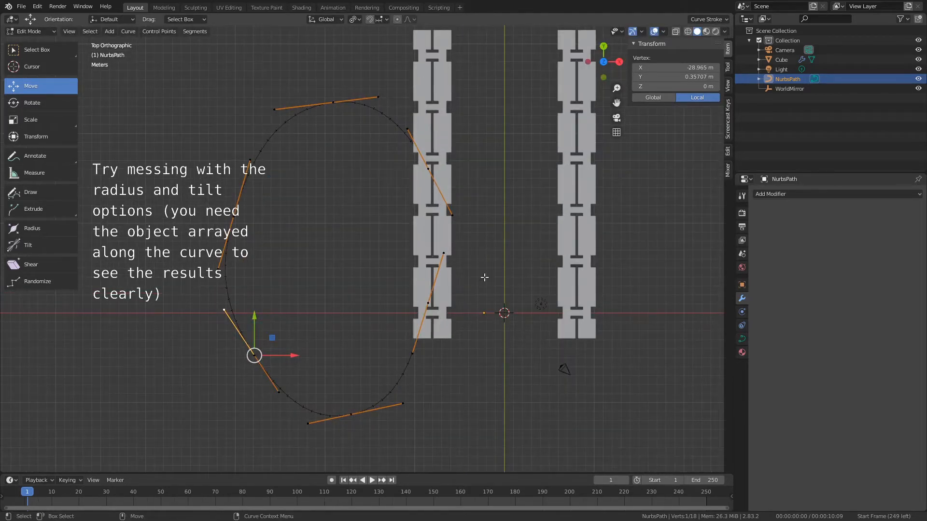
# Return to object mode and select the path and the arrayed cube in turn.
pyautogui.press('Tab')
pyautogui.click(466, 404)
pyautogui.moveTo(465, 405); pyautogui.dragTo(415, 305, button='middle')
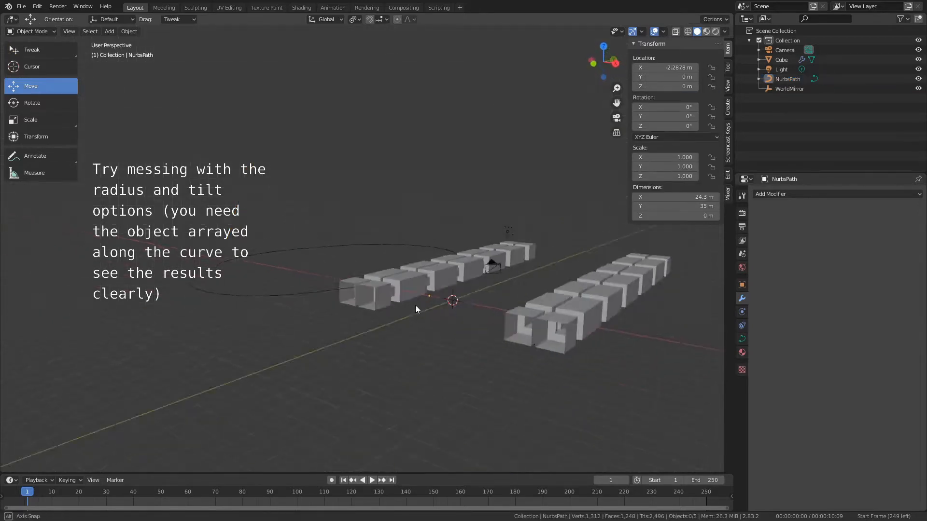
pyautogui.scroll(4, 415, 305)
pyautogui.click(338, 353)
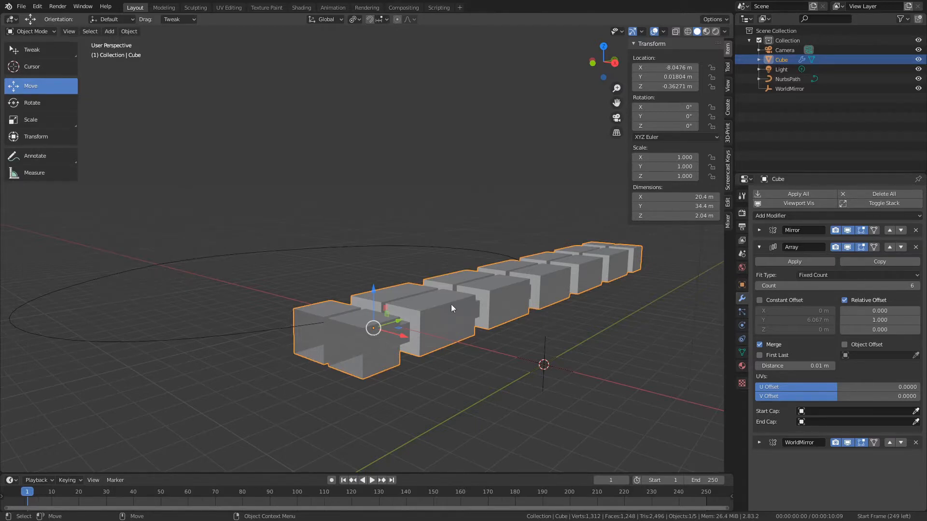
pyautogui.moveTo(457, 349); pyautogui.dragTo(340, 405, button='middle')
pyautogui.click(416, 409)
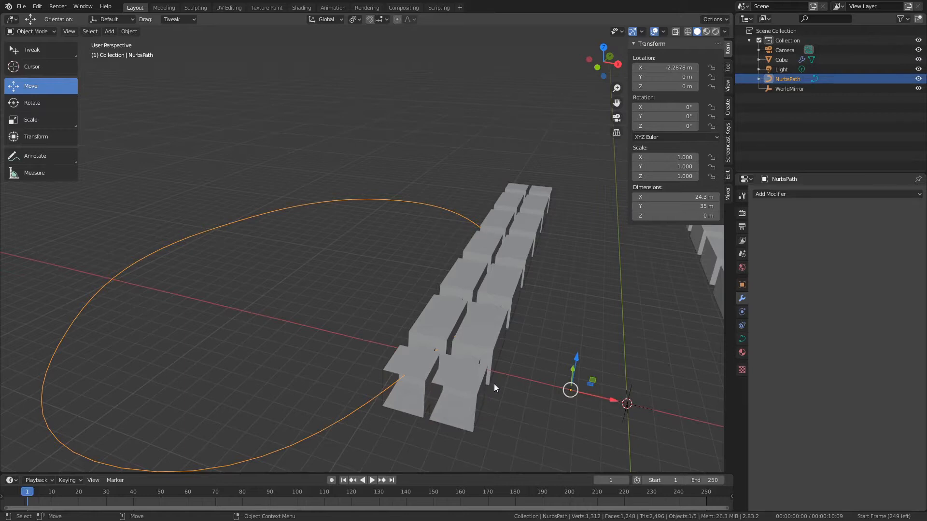
pyautogui.click(465, 376)
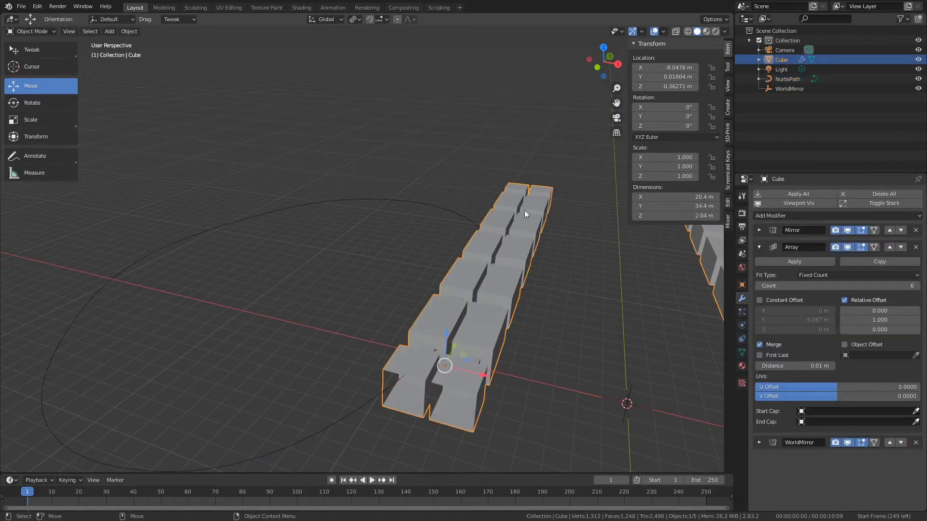
# Try moving the arrayed cube away from the start of the block row.
pyautogui.press('g')
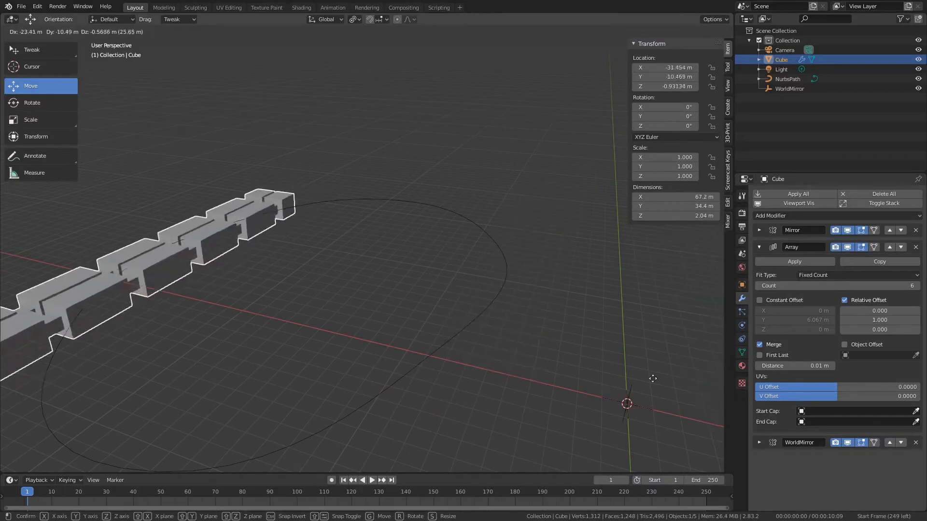
pyautogui.rightClick(592, 371)
pyautogui.press('g')
pyautogui.rightClick(454, 362)
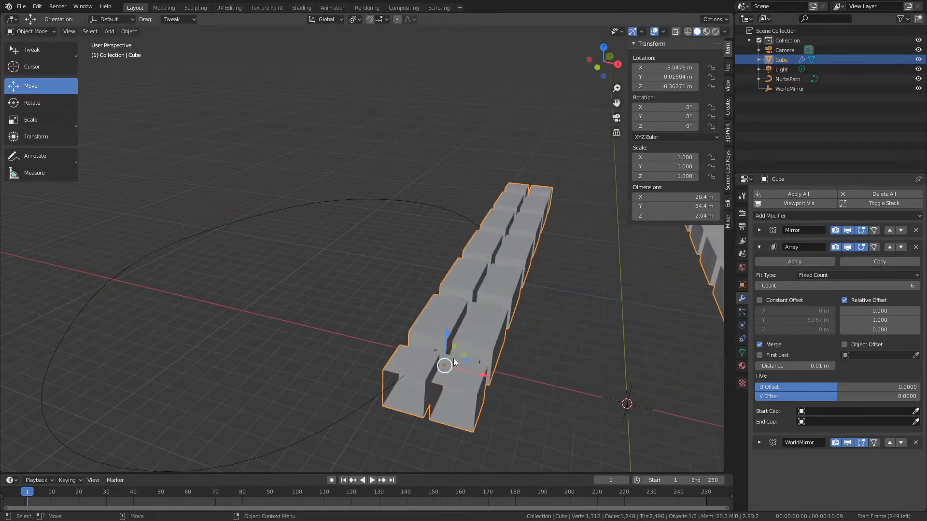
# Select the arrayed cube and snap the 3D cursor to its origin.
pyautogui.click(437, 213)
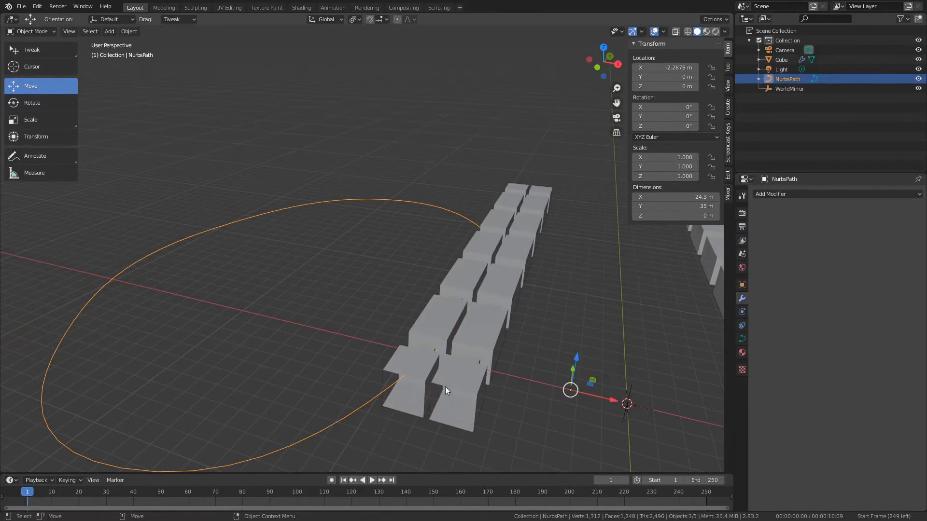
pyautogui.click(439, 399)
pyautogui.click(386, 407)
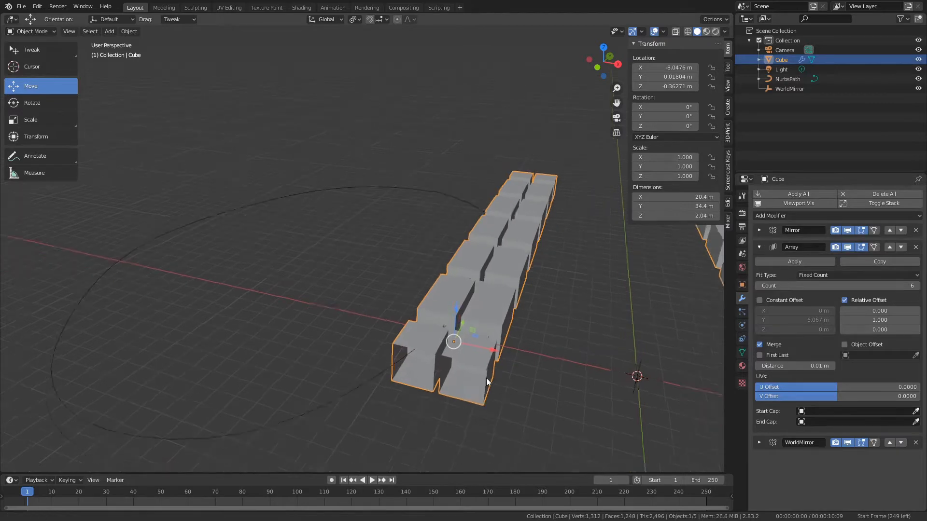
pyautogui.moveTo(486, 378); pyautogui.dragTo(474, 326, button='middle')
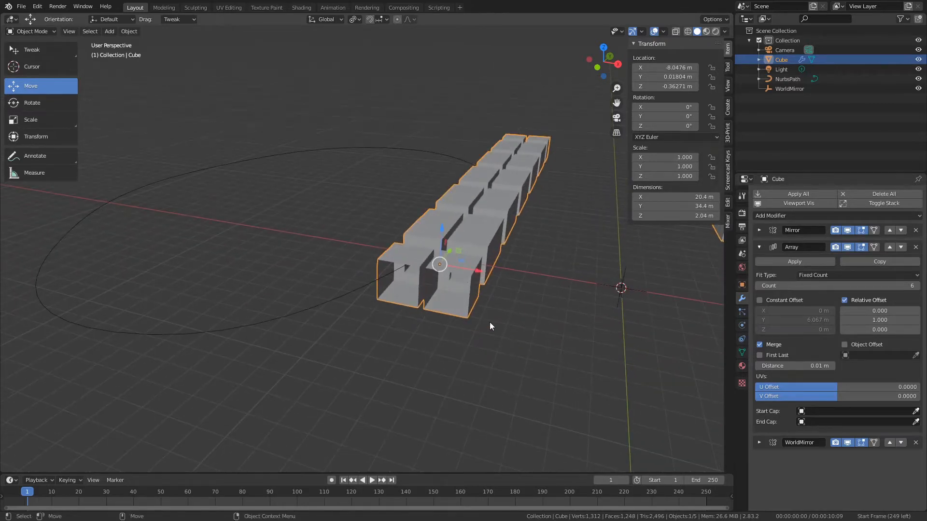
pyautogui.moveTo(482, 326); pyautogui.dragTo(463, 320, button='middle')
pyautogui.click(273, 359)
pyautogui.click(378, 389)
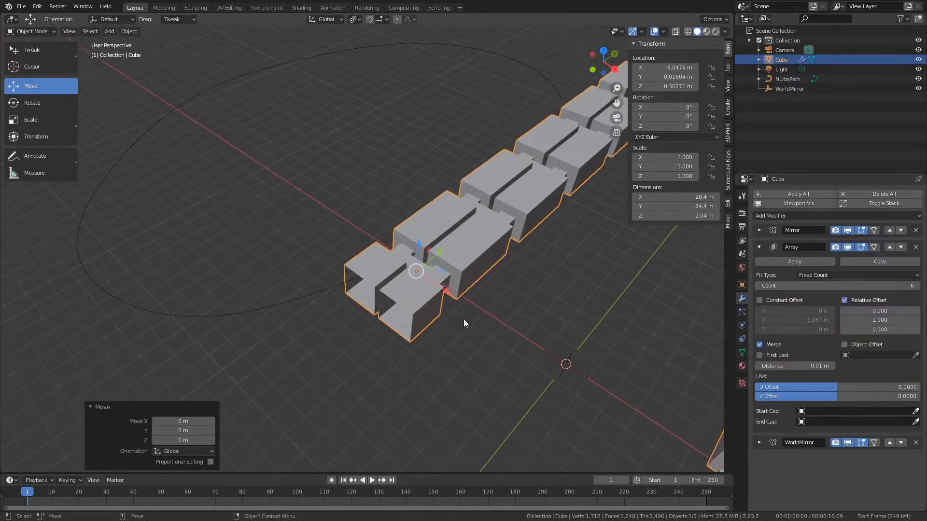
pyautogui.hotkey('shift', 's')
pyautogui.click(433, 365)
pyautogui.scroll(3, 416, 333)
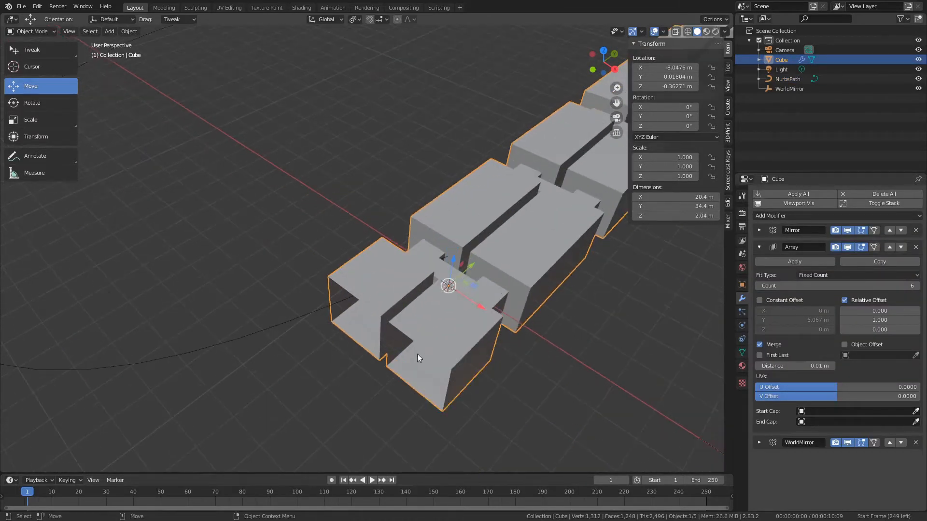
# Enable the Screencast Keys overlay and hide the viewport sidebar.
pyautogui.moveTo(418, 355); pyautogui.dragTo(394, 316, button='middle')
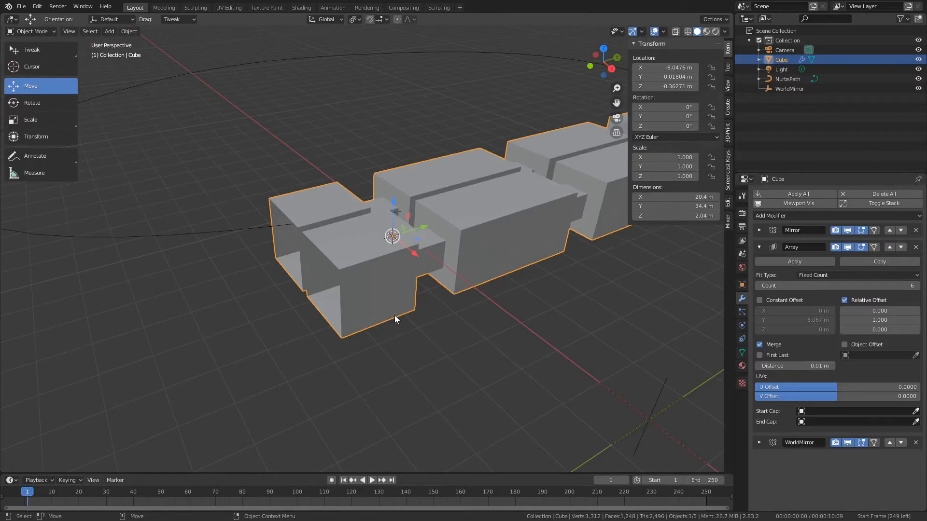
pyautogui.click(728, 174)
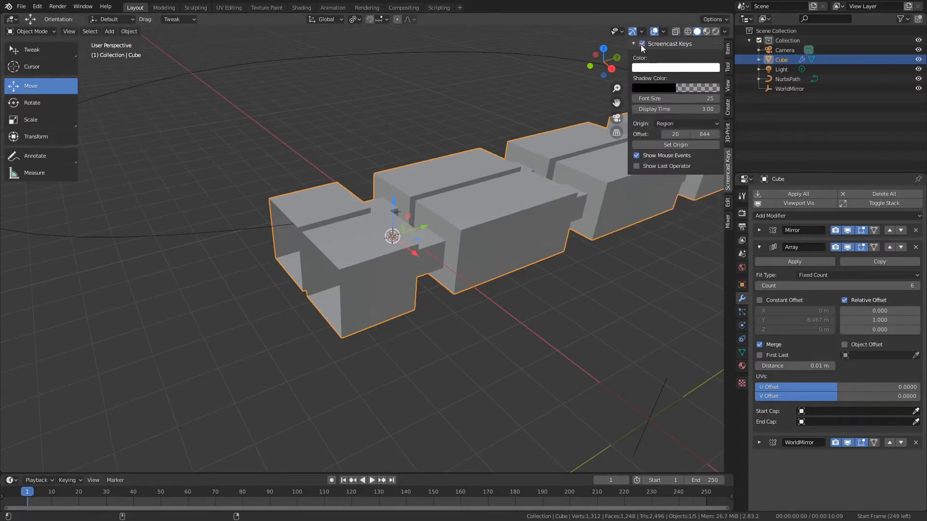
pyautogui.press('n')
# Bring up the 3D cursor snapping options for the arrayed cube and dismiss them.
pyautogui.hotkey('shift', 's')
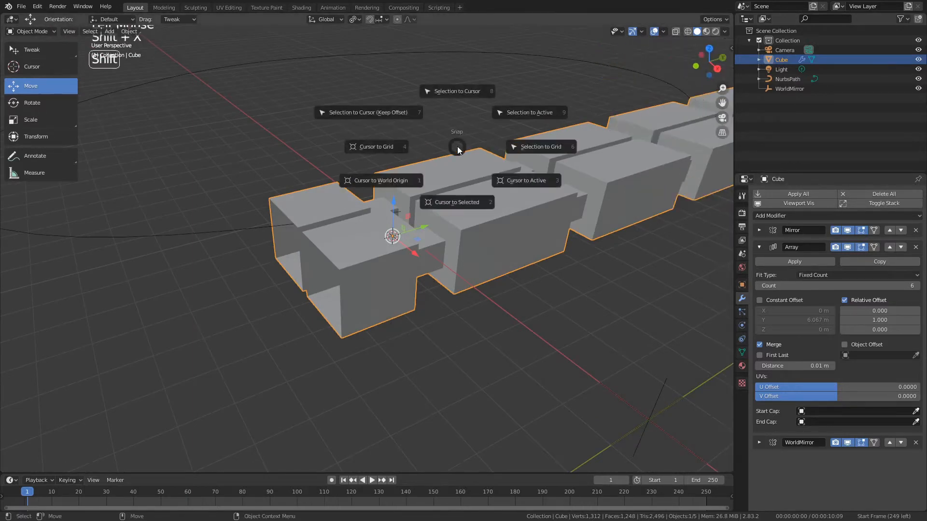
pyautogui.scroll(-4, 445, 256)
pyautogui.hotkey('shift', 's')
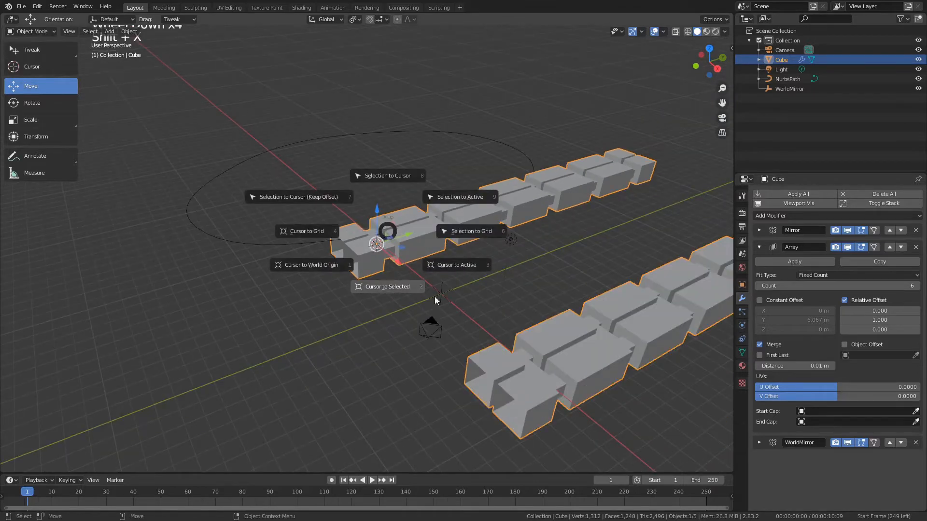
pyautogui.rightClick(288, 241)
# Select the NurbsPath curve and set its origin to the 3D cursor.
pyautogui.click(309, 241)
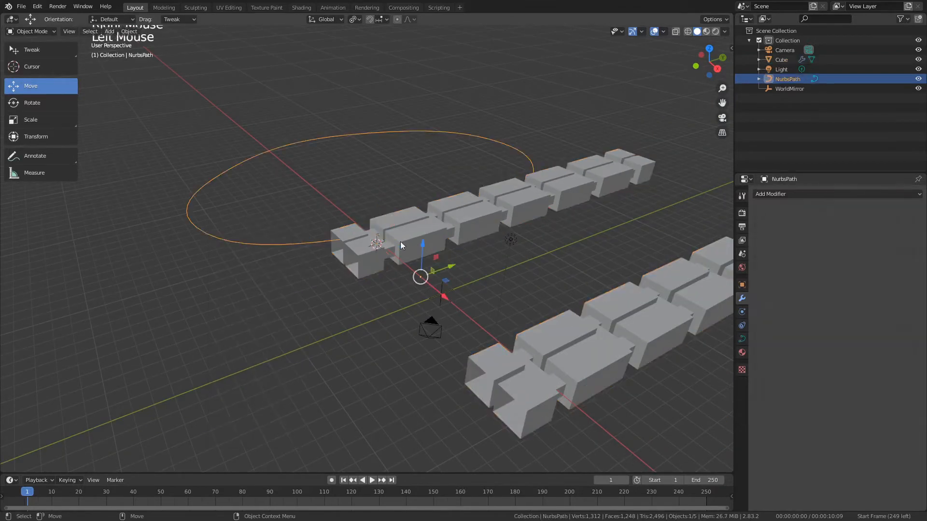
pyautogui.hotkey('shift', 's')
pyautogui.press('Escape')
pyautogui.click(129, 32)
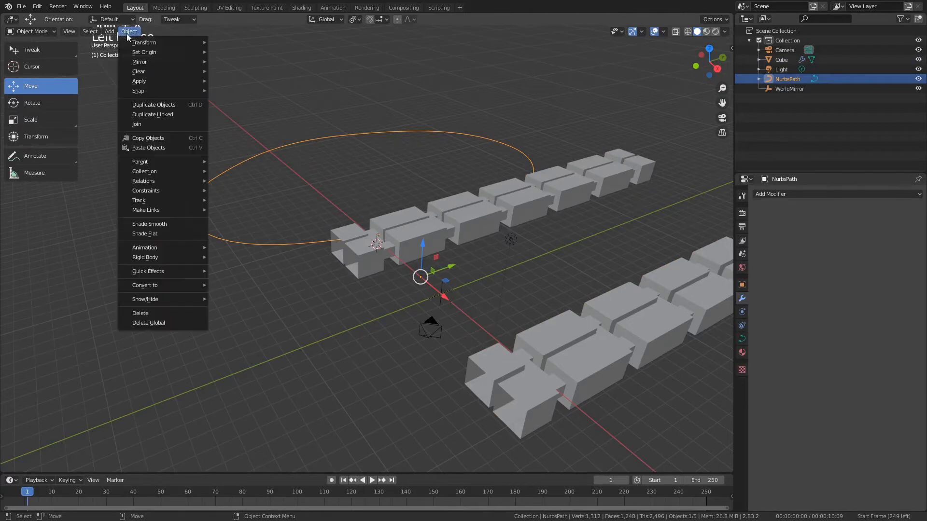
pyautogui.moveTo(145, 52)
pyautogui.click(271, 73)
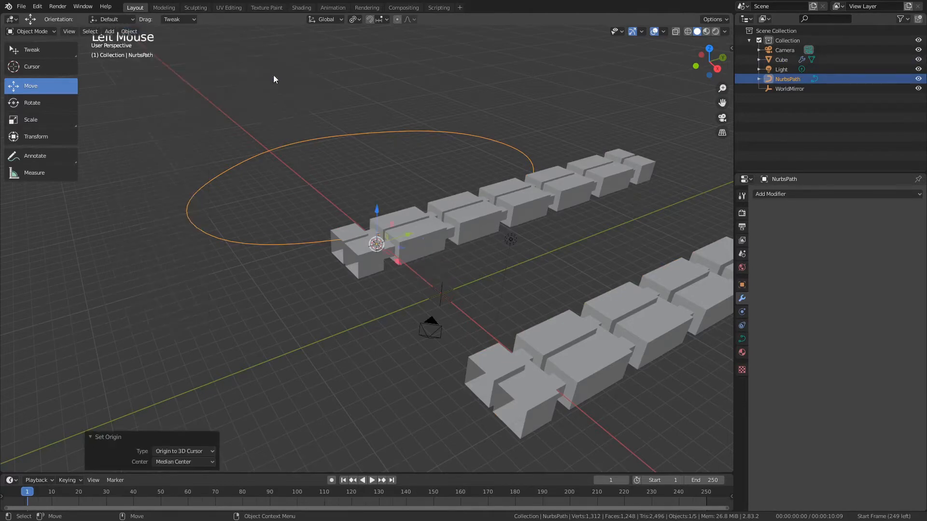
# Select the cube array and the path alternately to compare the positions of their origins.
pyautogui.keyDown('alt'); pyautogui.moveTo(476, 249); pyautogui.dragTo(511, 278); pyautogui.keyUp('alt')
pyautogui.scroll(4, 494, 303)
pyautogui.keyDown('alt'); pyautogui.moveTo(493, 261); pyautogui.dragTo(517, 297, button='middle'); pyautogui.keyUp('alt')
pyautogui.click(383, 207)
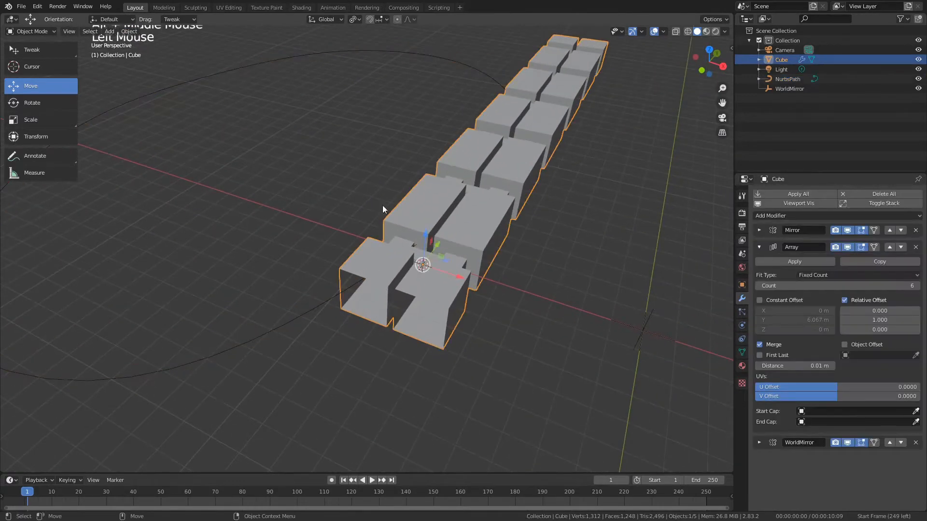
pyautogui.click(347, 288)
pyautogui.click(347, 288)
pyautogui.click(345, 302)
pyautogui.click(412, 292)
pyautogui.click(411, 292)
pyautogui.click(386, 297)
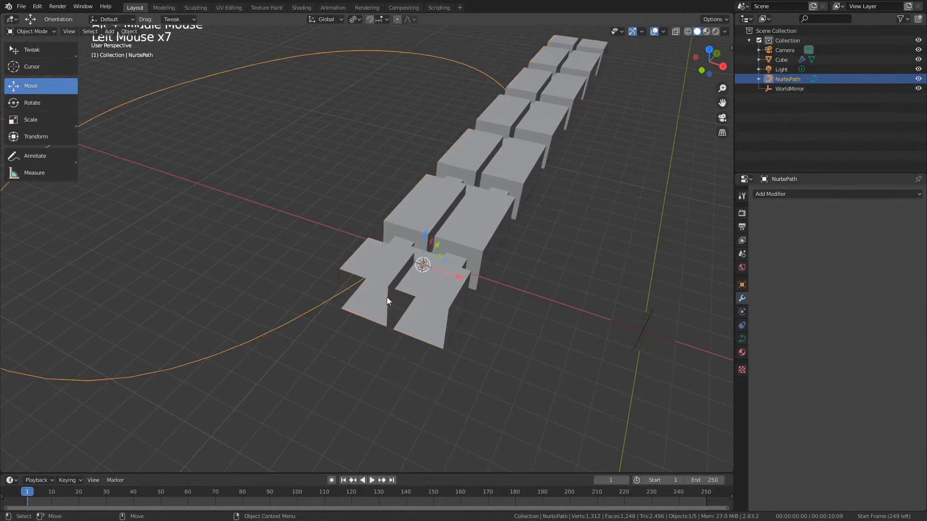
# Give the arrayed cube a Curve modifier that follows NurbsPath, placed between the Array and WorldMirror modifiers.
pyautogui.click(387, 297)
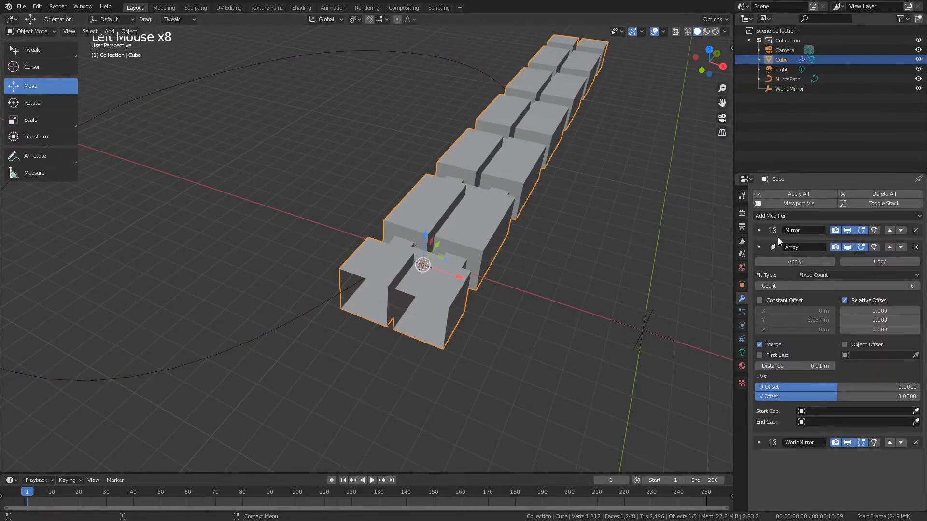
pyautogui.click(796, 215)
pyautogui.click(800, 261)
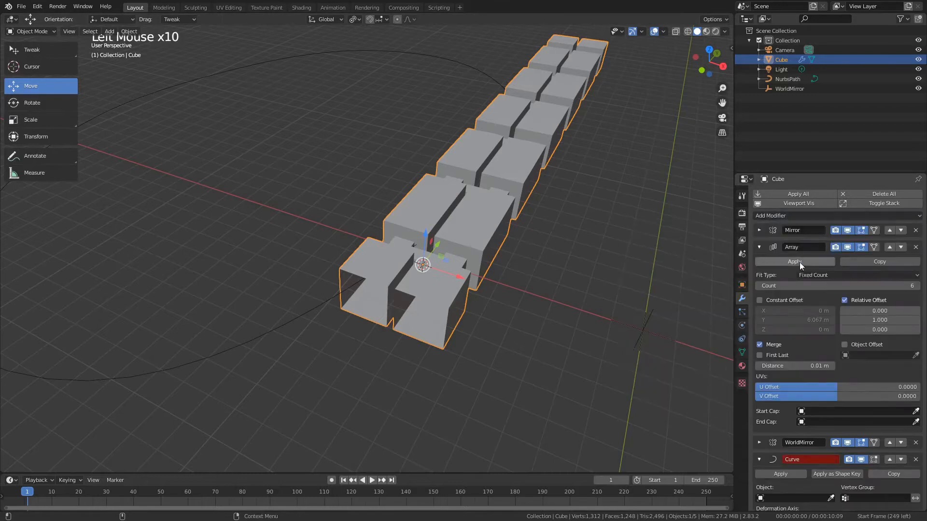
pyautogui.click(890, 459)
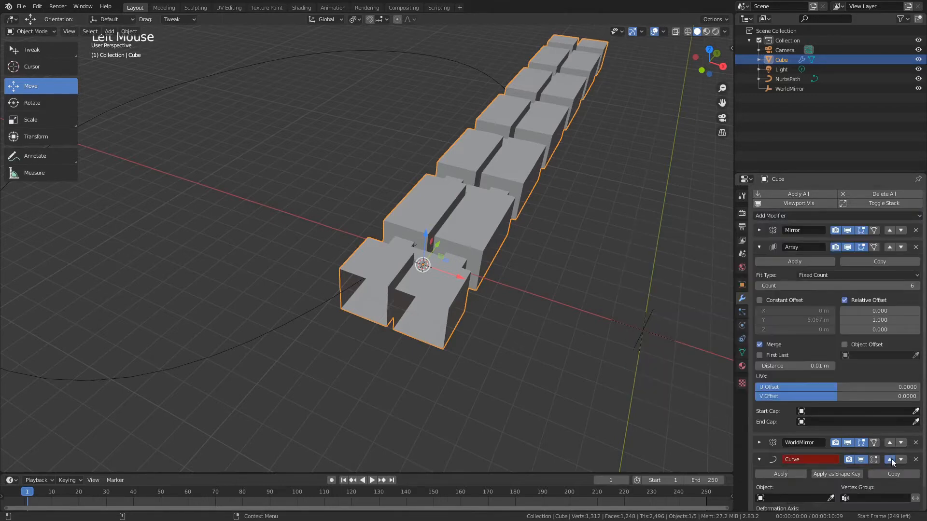
pyautogui.click(759, 248)
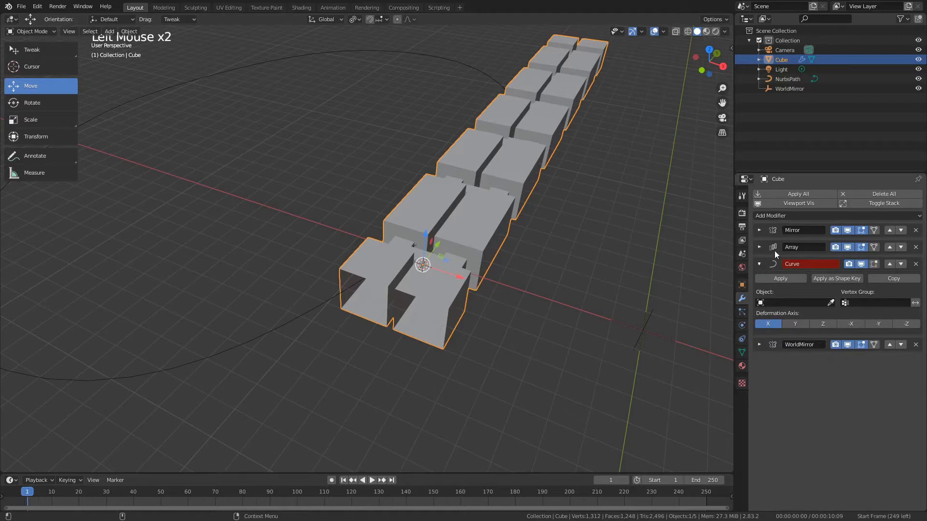
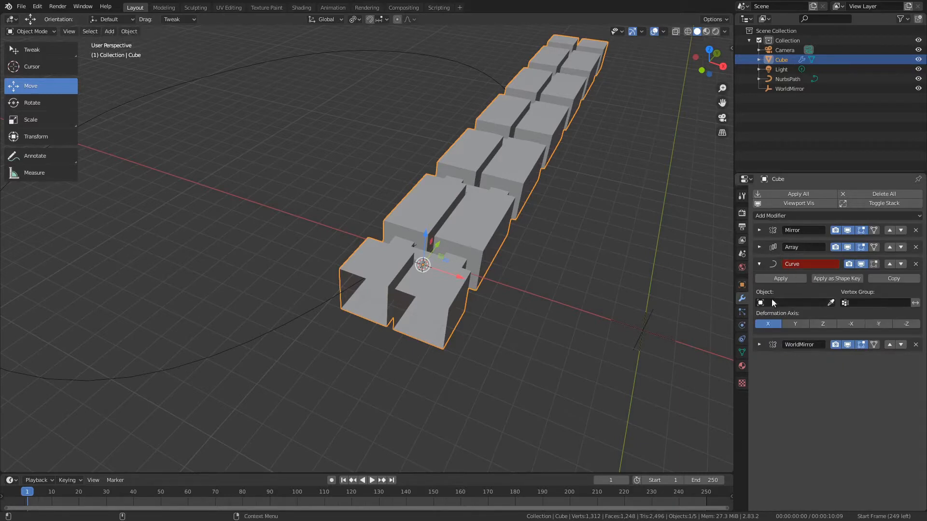
pyautogui.click(830, 303)
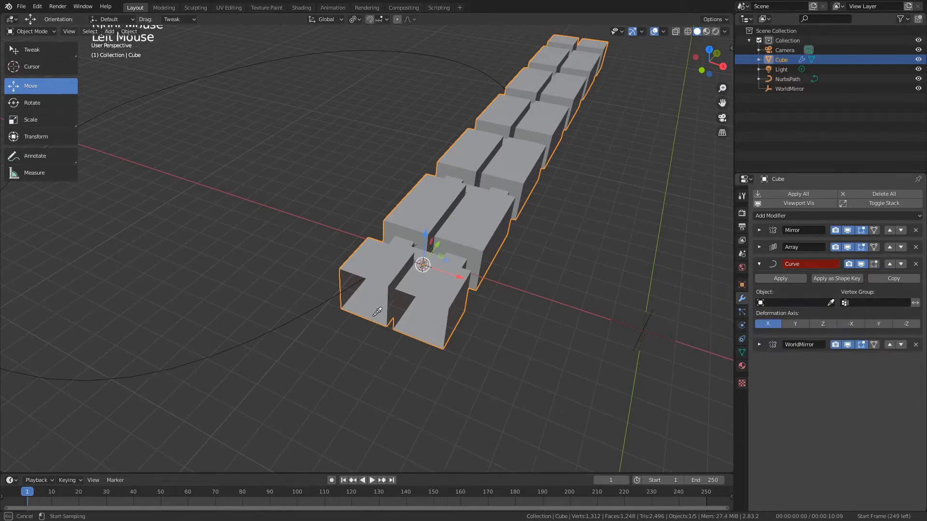
pyautogui.click(306, 309)
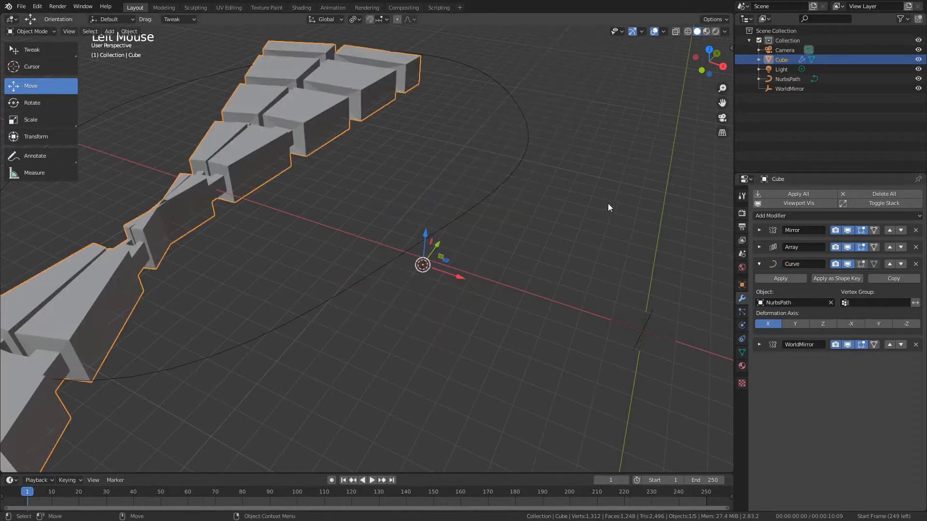
# Check the object properties of the cube and the path, returning to the cube's modifiers.
pyautogui.click(742, 285)
pyautogui.click(742, 298)
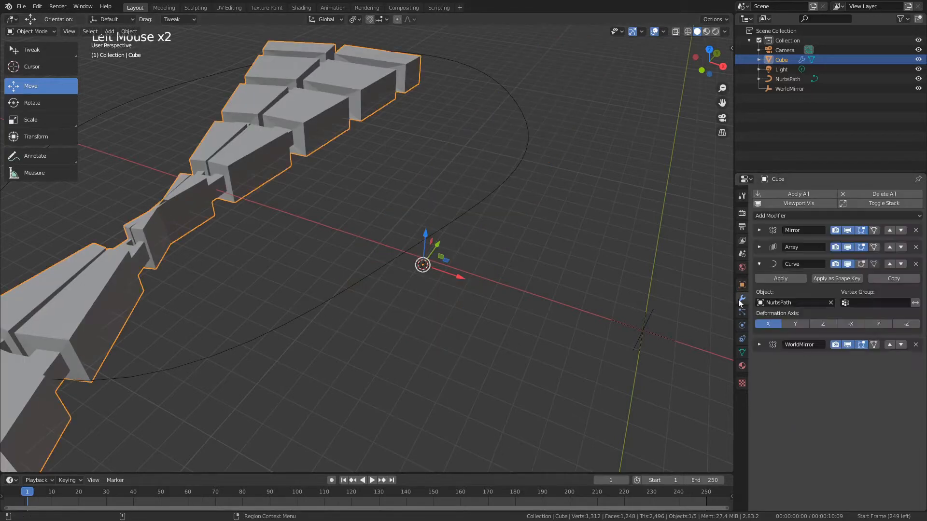
pyautogui.click(423, 243)
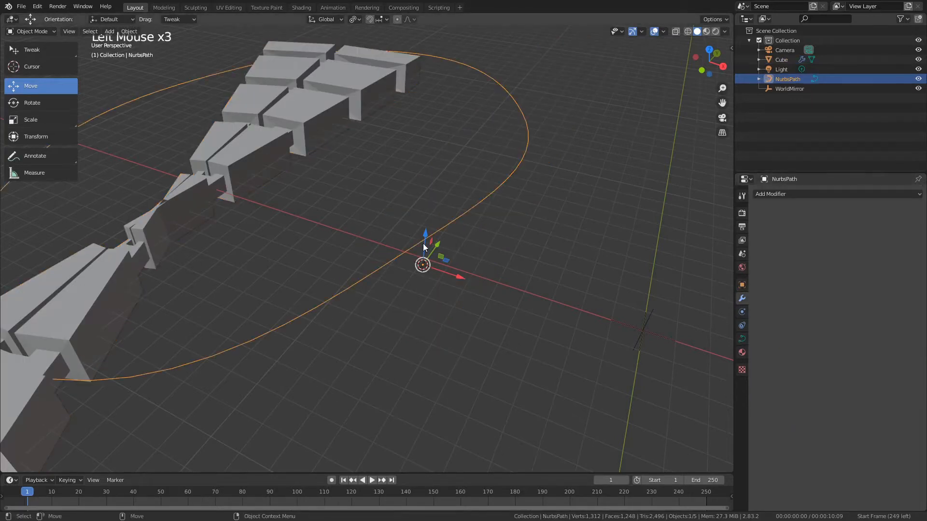
pyautogui.click(742, 285)
pyautogui.click(743, 299)
pyautogui.click(273, 146)
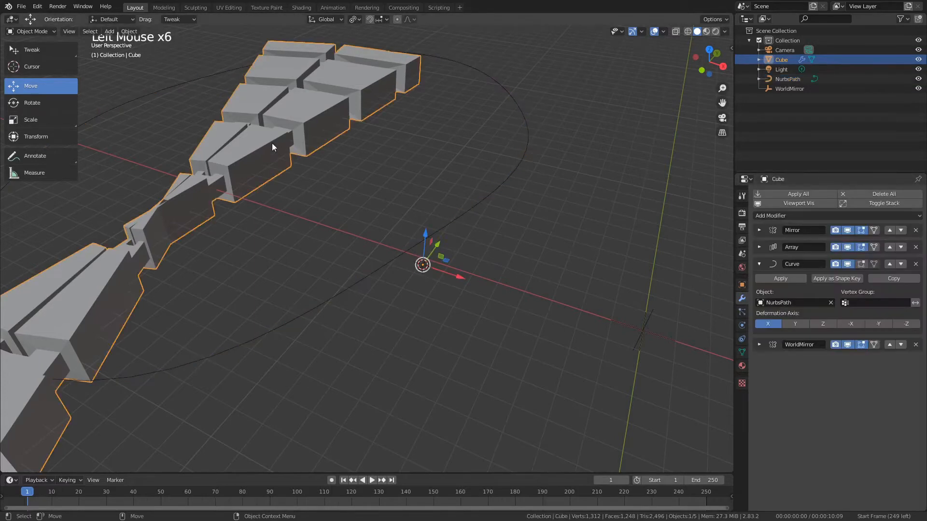
# Try several deformation axes on the Curve modifier, starting with Y and ending on X.
pyautogui.click(802, 323)
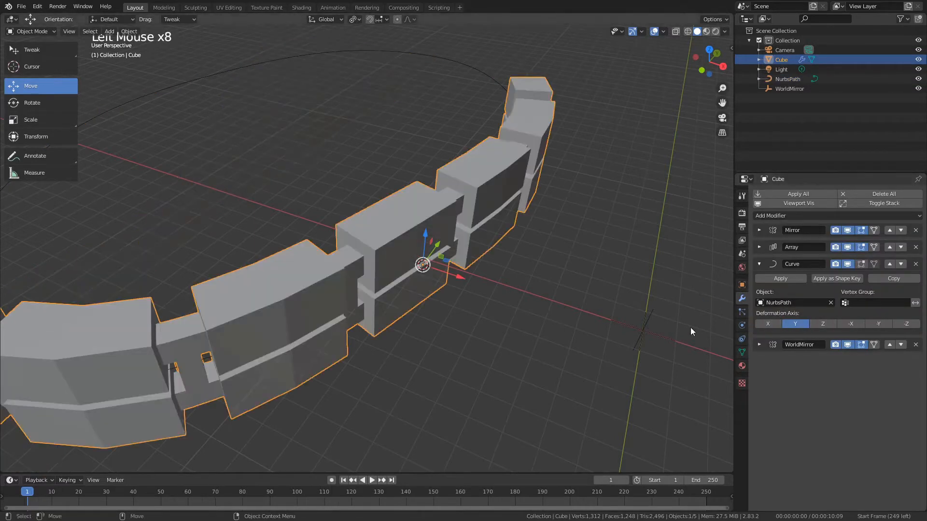
pyautogui.click(862, 327)
pyautogui.click(888, 325)
pyautogui.click(820, 325)
pyautogui.click(775, 324)
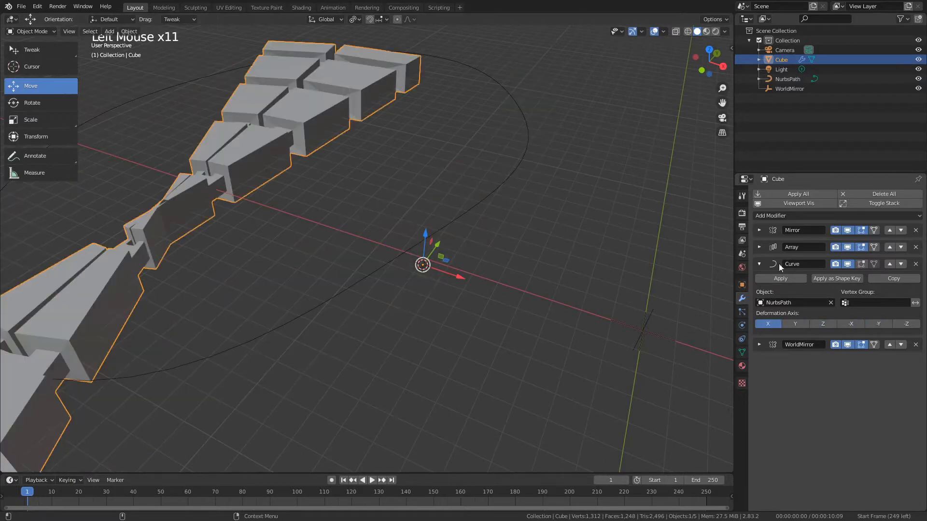
# Examine the bend along the Y deformation axis with the Mirror modifier hidden in the viewport, and show the modifier again.
pyautogui.click(849, 230)
pyautogui.click(848, 247)
pyautogui.click(848, 248)
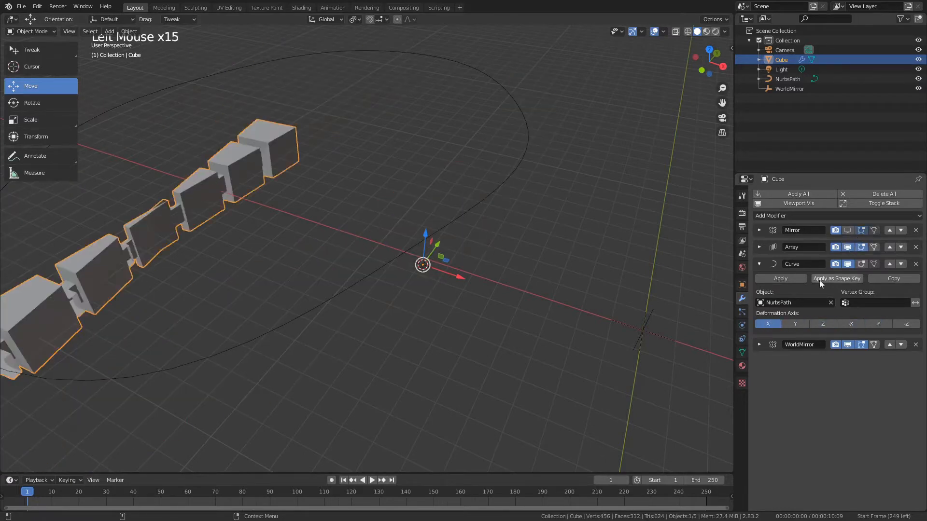
pyautogui.click(799, 323)
pyautogui.keyDown('alt'); pyautogui.moveTo(572, 324); pyautogui.dragTo(511, 290); pyautogui.keyUp('alt')
pyautogui.keyDown('alt'); pyautogui.moveTo(511, 290); pyautogui.dragTo(536, 303, button='middle'); pyautogui.keyUp('alt')
pyautogui.keyDown('alt'); pyautogui.moveTo(535, 303); pyautogui.dragTo(613, 299); pyautogui.keyUp('alt')
pyautogui.click(848, 230)
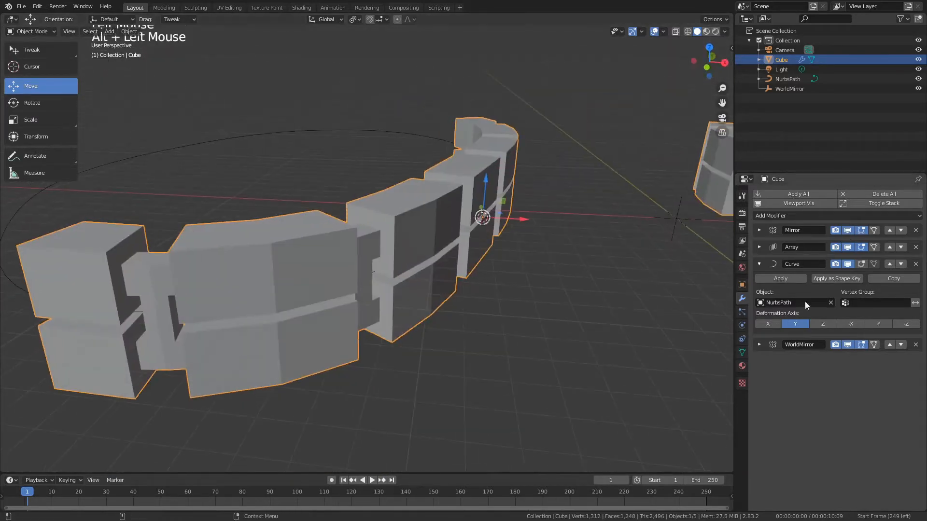
# Compare the Curve modifier's deformation axes and set the axis to -Y.
pyautogui.click(773, 324)
pyautogui.click(791, 323)
pyautogui.click(826, 323)
pyautogui.click(852, 323)
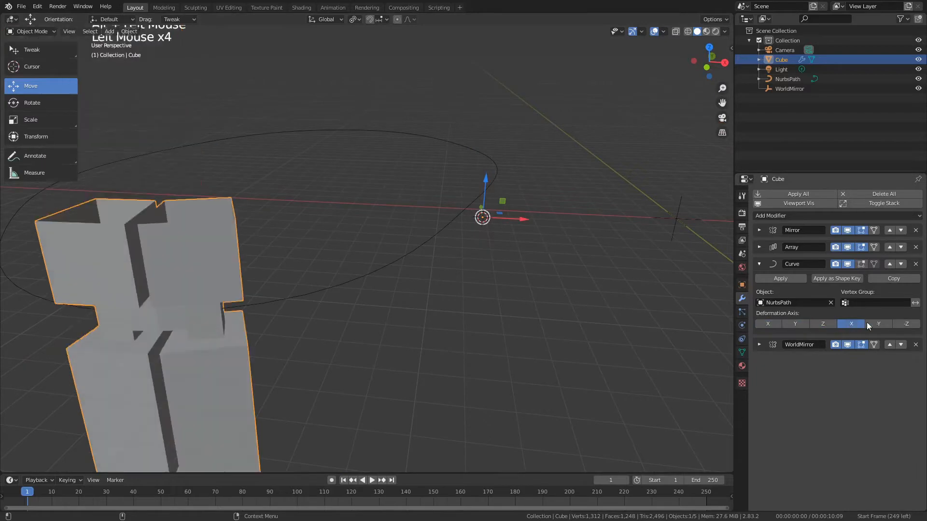
pyautogui.click(873, 323)
pyautogui.keyDown('alt'); pyautogui.moveTo(528, 280); pyautogui.dragTo(512, 345); pyautogui.keyUp('alt')
pyautogui.scroll(-2, 444, 329)
pyautogui.click(795, 324)
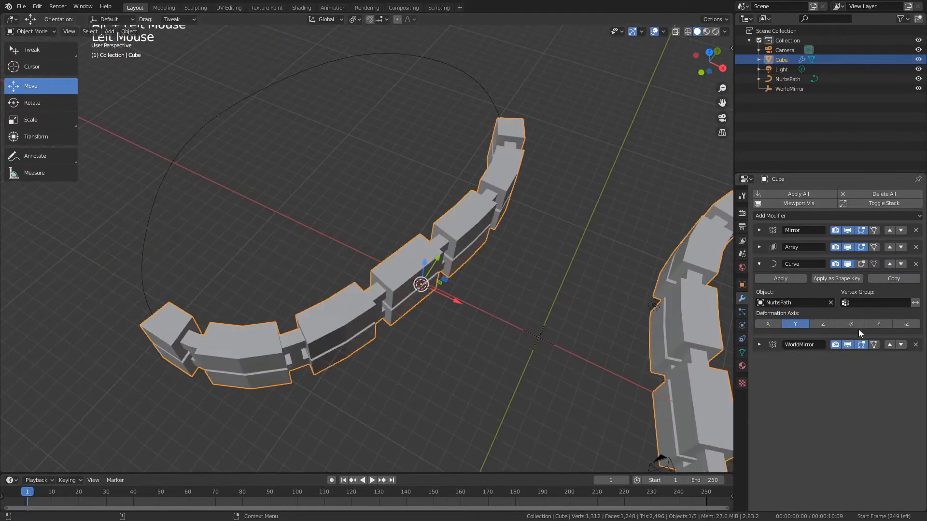
pyautogui.click(879, 323)
pyautogui.keyDown('alt'); pyautogui.moveTo(575, 275); pyautogui.dragTo(348, 114); pyautogui.keyUp('alt')
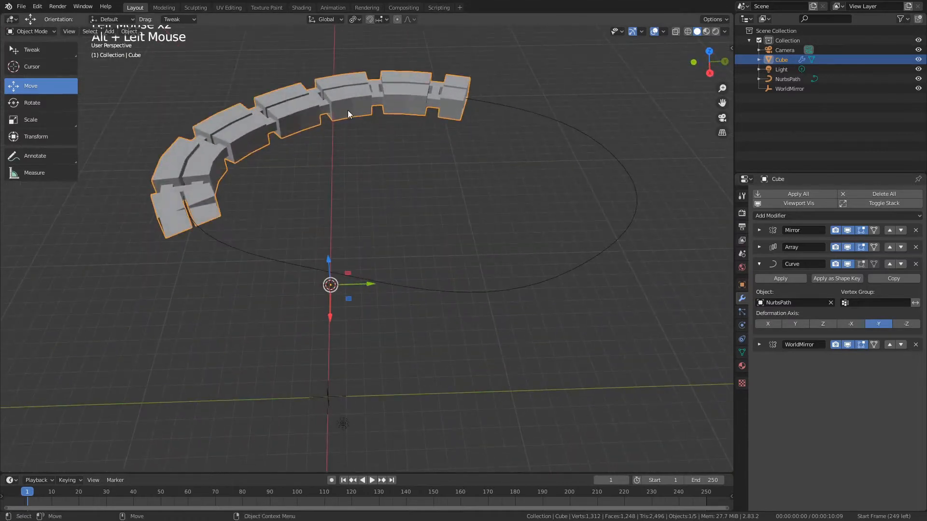
# Raise the Array modifier's count to 16 so the blocks run around the closed path.
pyautogui.click(759, 247)
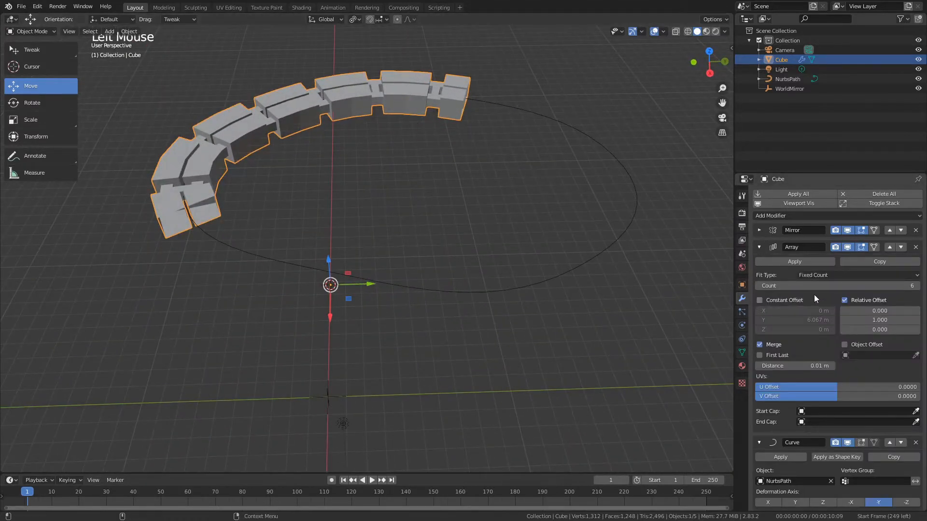
pyautogui.moveTo(814, 286); pyautogui.dragTo(860, 285)
pyautogui.click(917, 286)
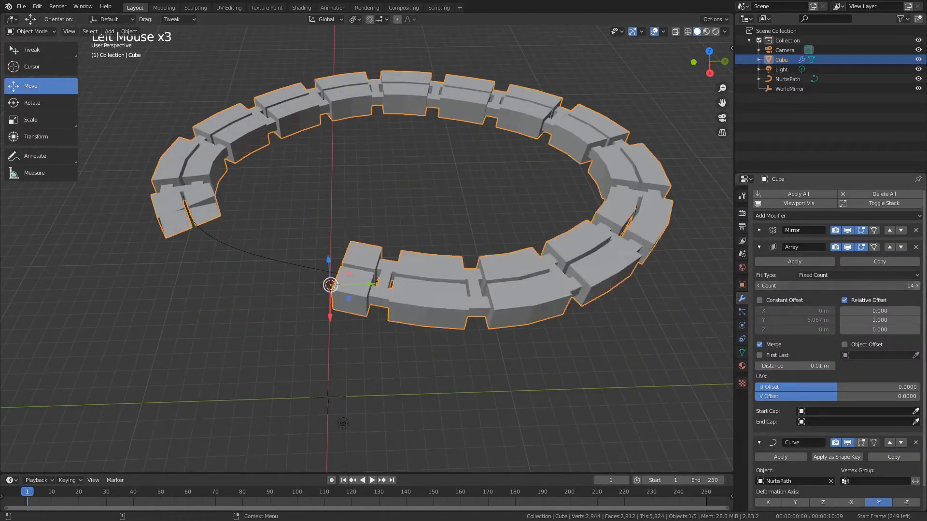
pyautogui.click(917, 286)
pyautogui.click(916, 285)
pyautogui.keyDown('alt'); pyautogui.moveTo(546, 284); pyautogui.dragTo(487, 355); pyautogui.keyUp('alt')
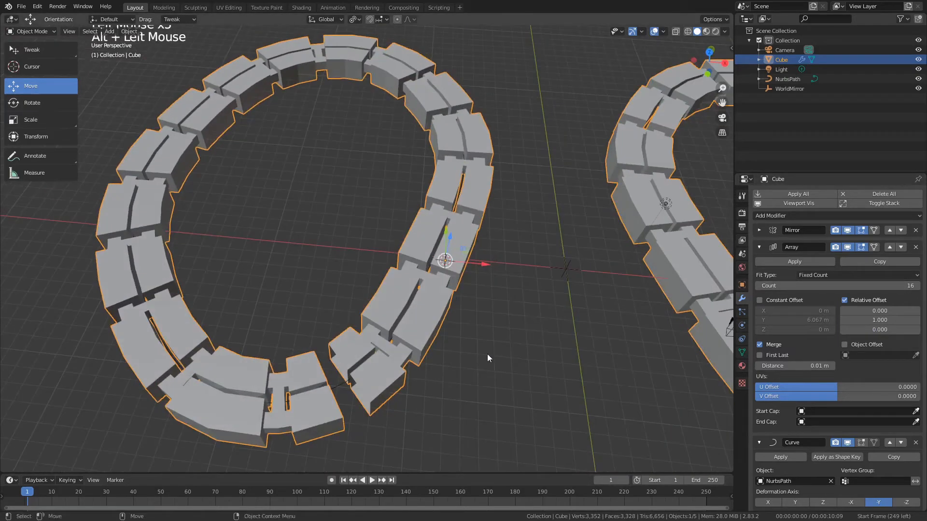
# Enable First Last merging on the Array modifier and set the merge distance to 0.014 m.
pyautogui.click(778, 354)
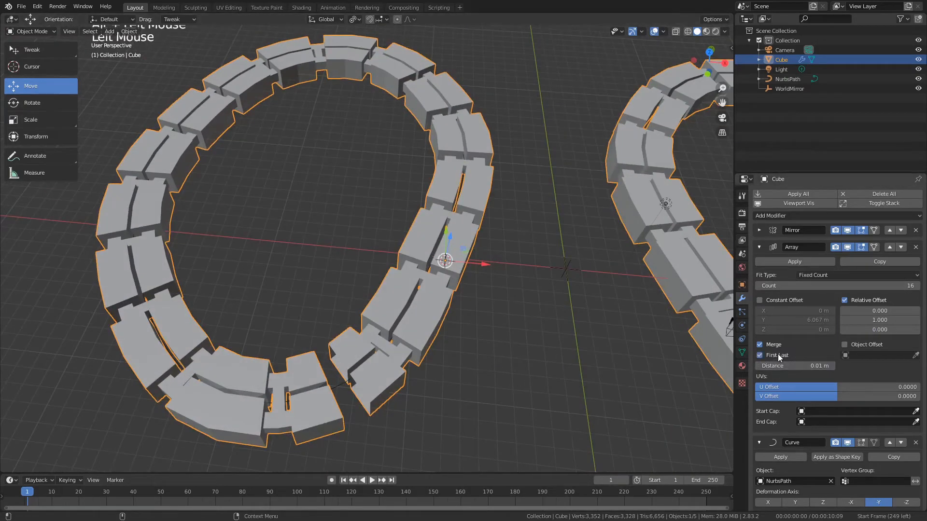
pyautogui.moveTo(792, 365); pyautogui.dragTo(816, 366)
pyautogui.keyDown('shift'); pyautogui.moveTo(760, 367); pyautogui.dragTo(782, 367); pyautogui.keyUp('shift')
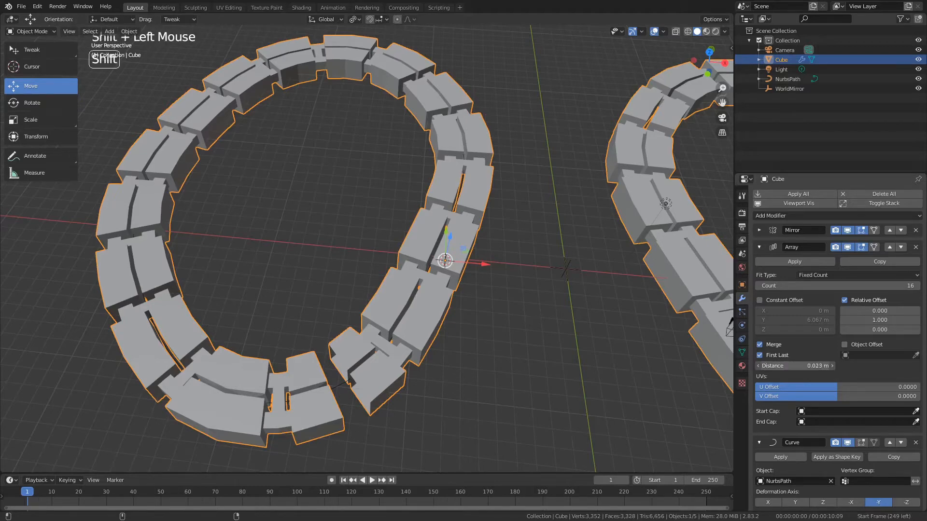
# Enter Edit Mode on the cube with the whole mesh selected and display the Array and Curve modifiers on the editing cage.
pyautogui.press('1')
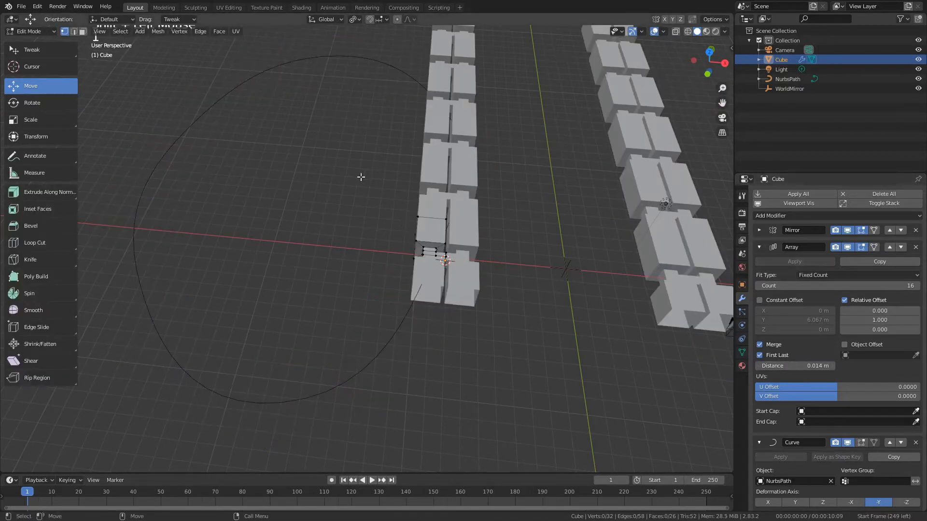
pyautogui.click(543, 381)
pyautogui.hotkey('ctrl', 'a')
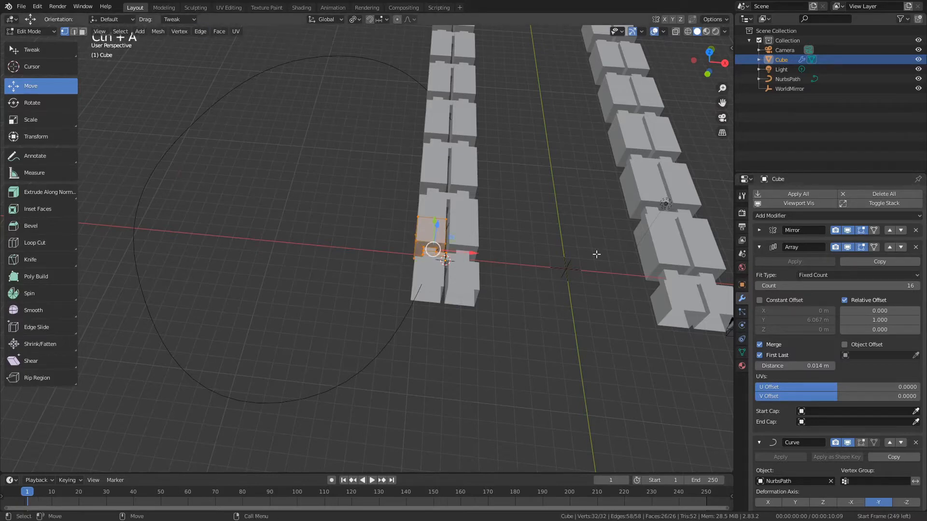
pyautogui.click(873, 248)
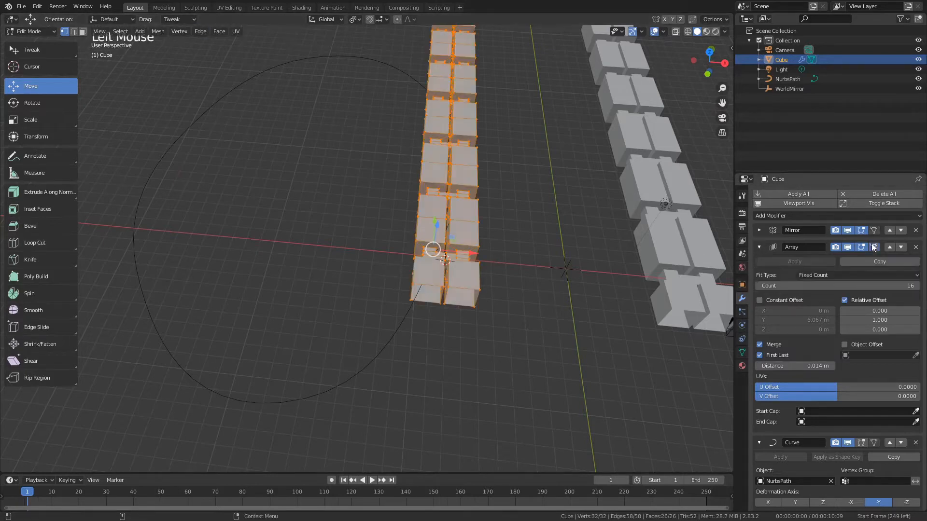
pyautogui.click(873, 443)
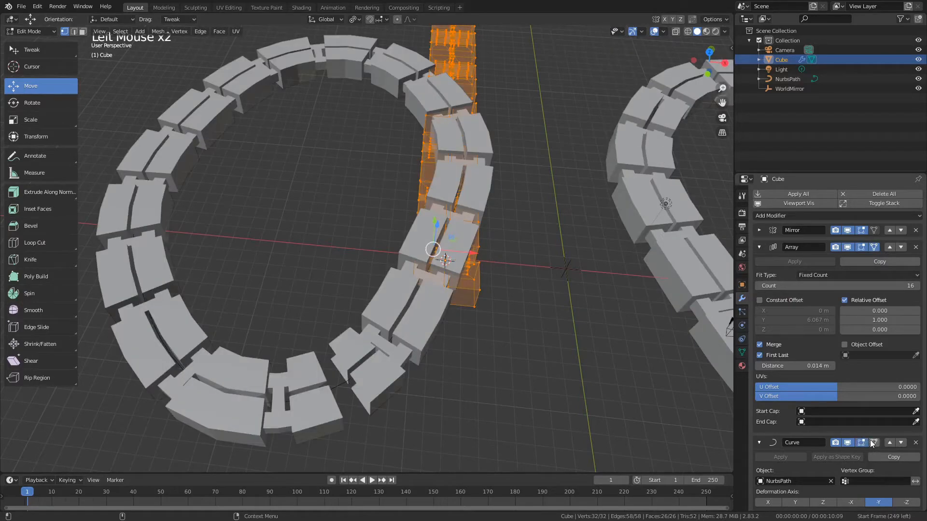
pyautogui.click(875, 443)
# Select the entire cube mesh and scale it uniformly by about 1.021 to close the gap in the ring.
pyautogui.click(554, 306)
pyautogui.keyDown('alt'); pyautogui.moveTo(554, 306); pyautogui.dragTo(468, 270); pyautogui.keyUp('alt')
pyautogui.keyDown('alt'); pyautogui.moveTo(463, 285); pyautogui.dragTo(492, 229, button='middle'); pyautogui.keyUp('alt')
pyautogui.hotkey('ctrl', 'a')
pyautogui.scroll(2, 504, 254)
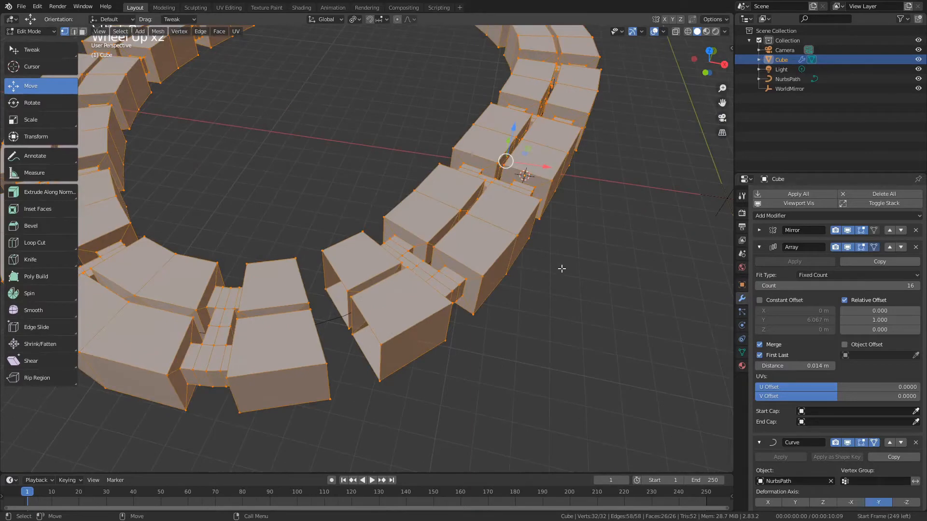
pyautogui.press('r')
pyautogui.moveTo(562, 269); pyautogui.dragTo(559, 288, button='middle')
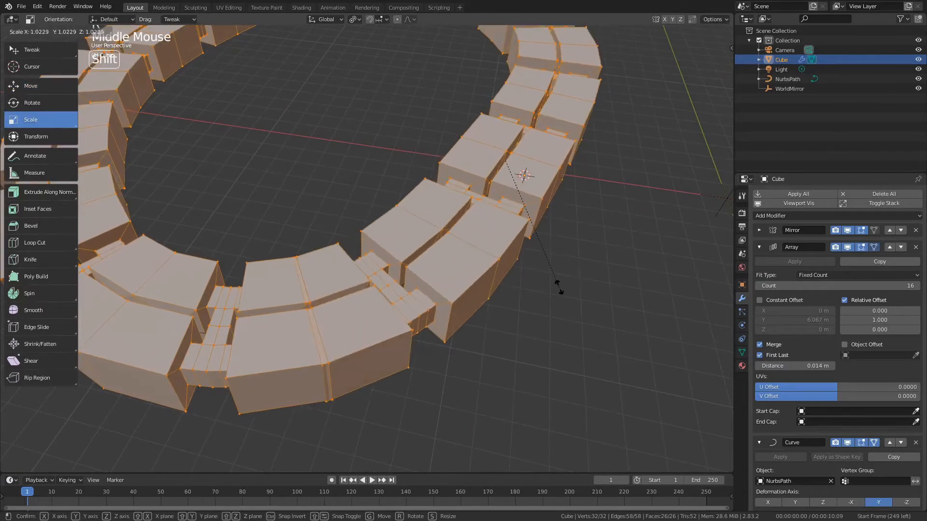
pyautogui.click(559, 285)
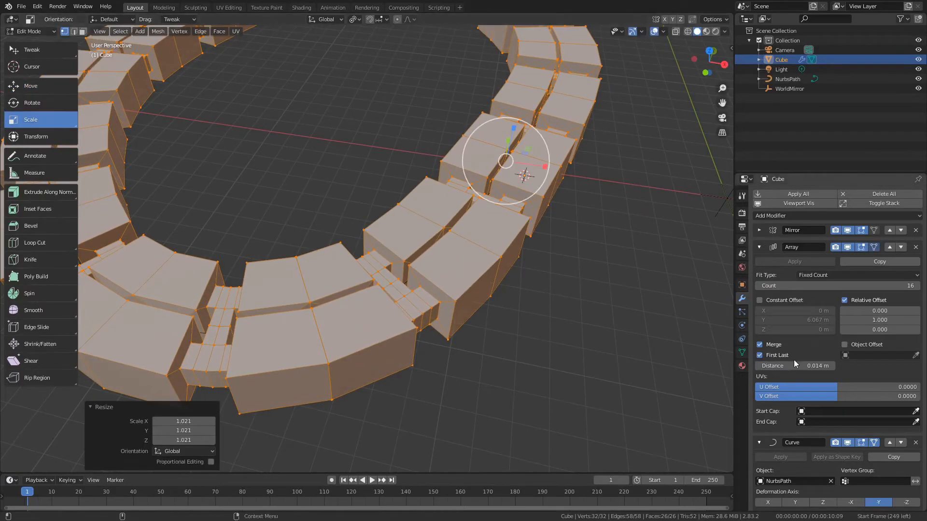
# Increase the Array modifier's merge distance to about 0.334 m to join the first and last blocks.
pyautogui.keyDown('alt'); pyautogui.moveTo(487, 345); pyautogui.dragTo(501, 269, button='middle'); pyautogui.keyUp('alt')
pyautogui.scroll(4, 515, 279)
pyautogui.moveTo(789, 366); pyautogui.dragTo(804, 366)
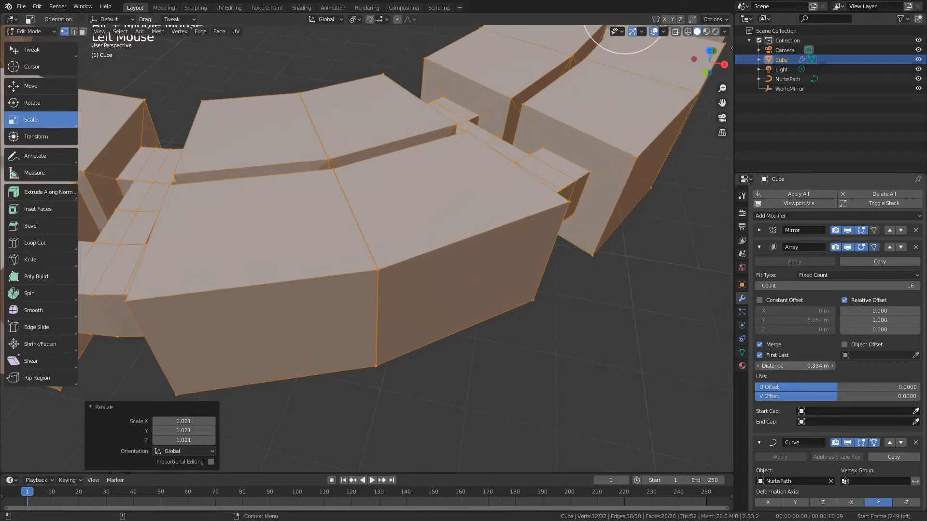
# Leave Edit Mode, reduce the Array modifier's merge distance to 0 m and collapse its settings.
pyautogui.press('Tab')
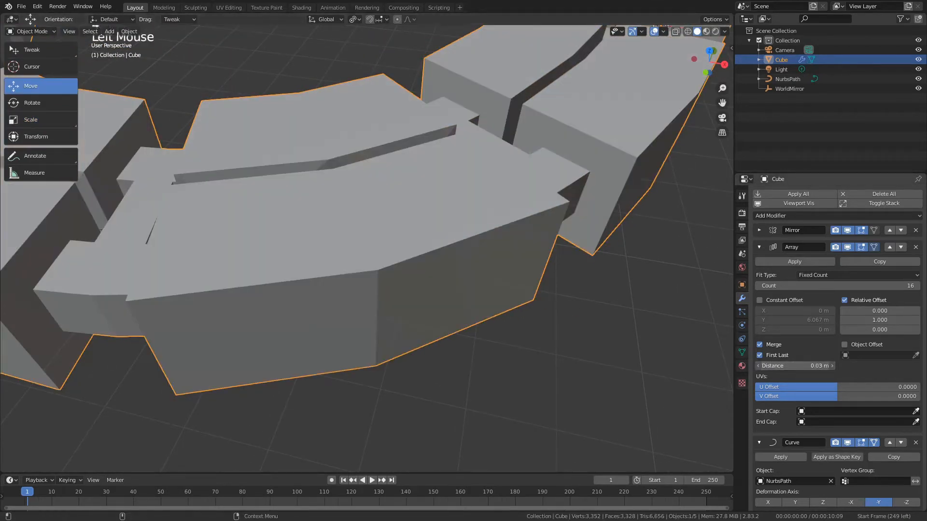
pyautogui.keyDown('shift'); pyautogui.moveTo(811, 366); pyautogui.dragTo(803, 366); pyautogui.keyUp('shift')
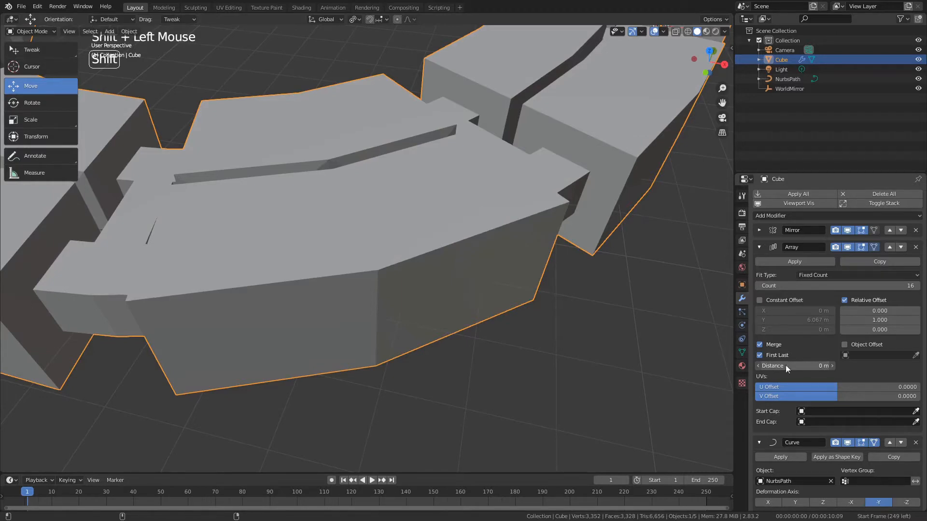
pyautogui.click(758, 247)
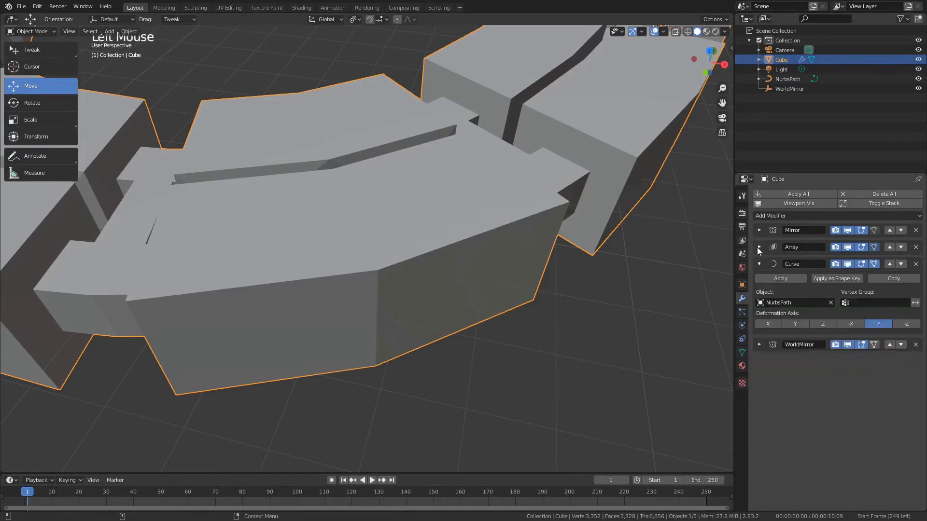
# Add a Weld modifier to the cube and place it between the Curve and WorldMirror modifiers.
pyautogui.click(792, 215)
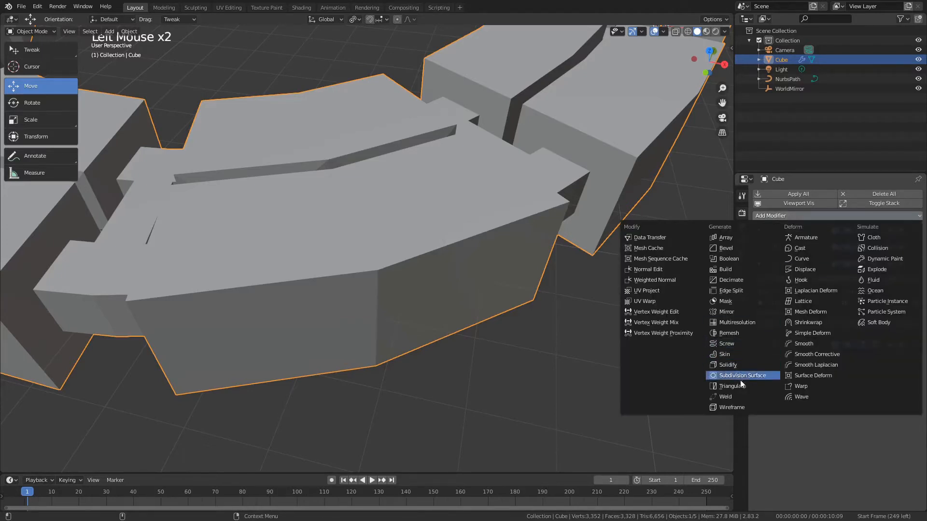
pyautogui.click(737, 397)
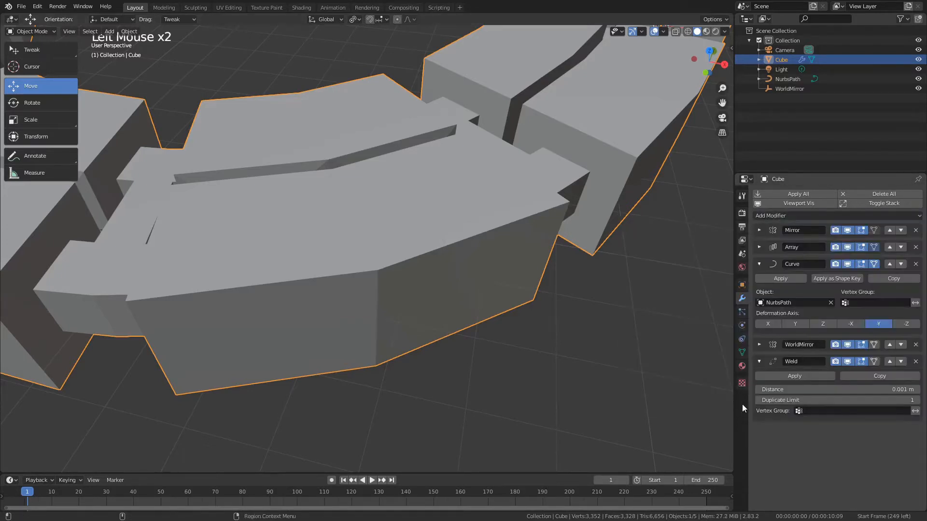
pyautogui.click(893, 364)
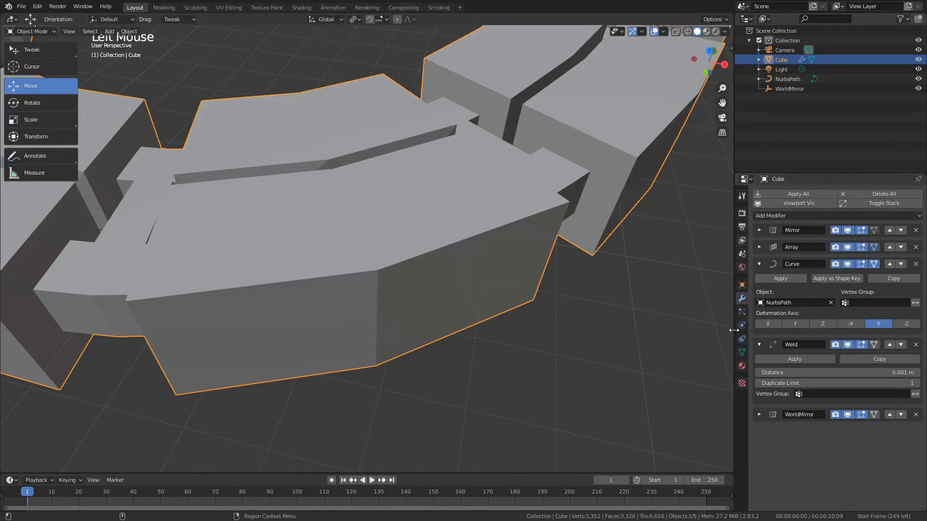
# Increase the Weld modifier's merge distance to 0.0204 m to fuse the ring's seam.
pyautogui.keyDown('shift'); pyautogui.moveTo(821, 372); pyautogui.dragTo(835, 373); pyautogui.keyUp('shift')
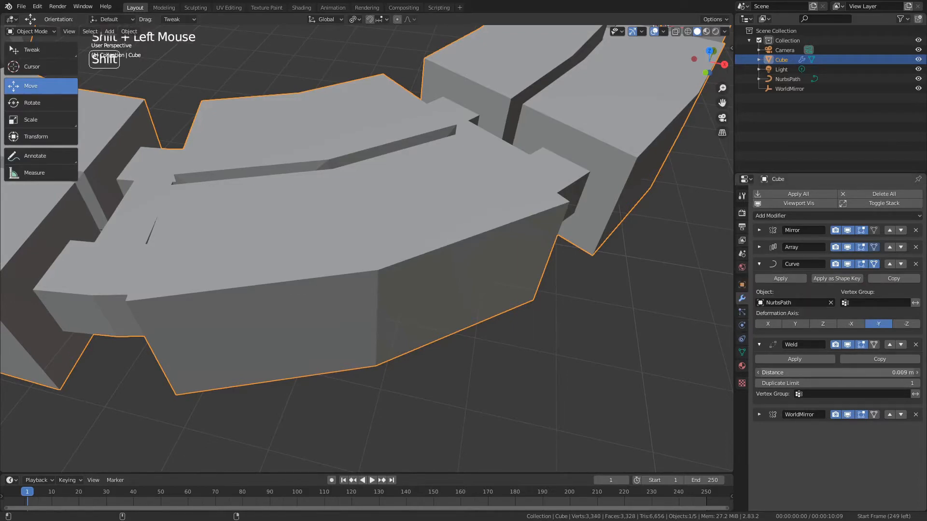
pyautogui.click(864, 345)
pyautogui.scroll(4, 364, 291)
pyautogui.scroll(-2, 364, 292)
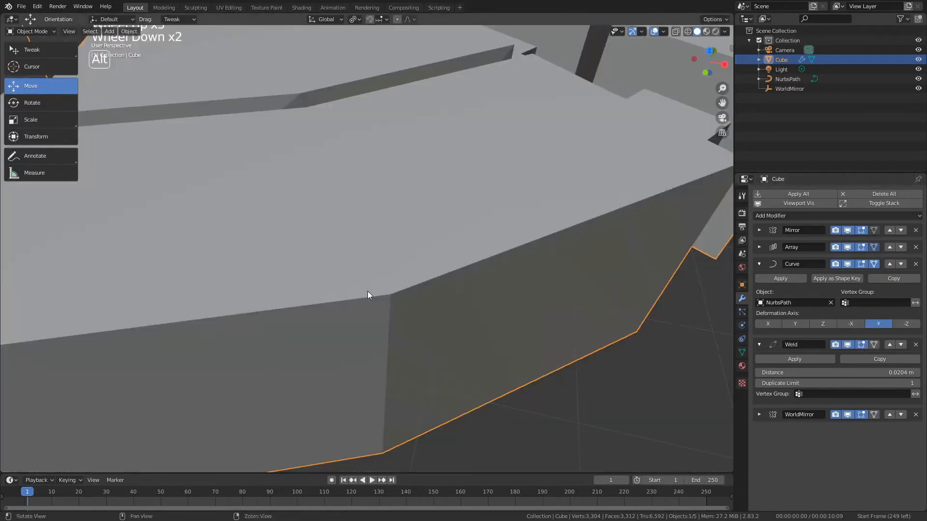
pyautogui.keyDown('alt'); pyautogui.middleClick(361, 275); pyautogui.keyUp('alt')
# In Edit Mode, enable the Weld modifier's edit-mode and on-cage display, toggling the cage option to compare, and return to Object Mode.
pyautogui.press('Tab')
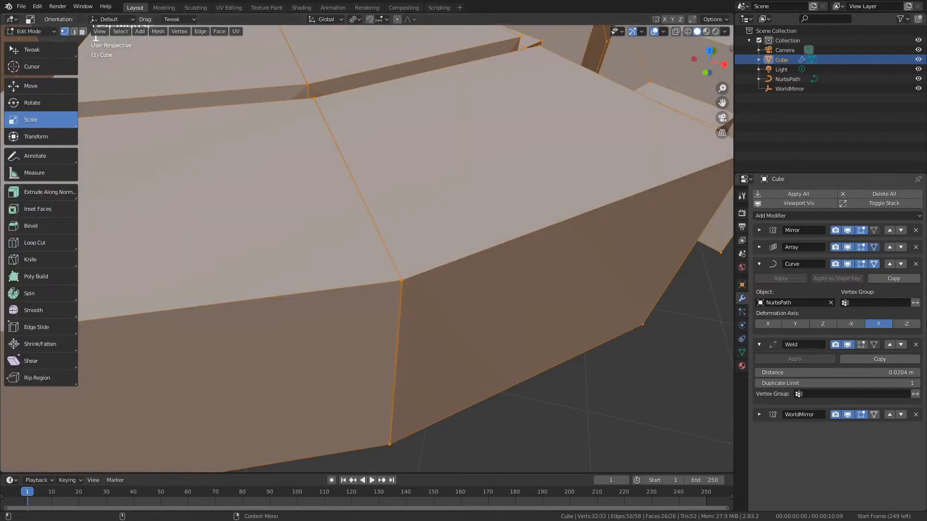
pyautogui.click(861, 344)
pyautogui.click(874, 344)
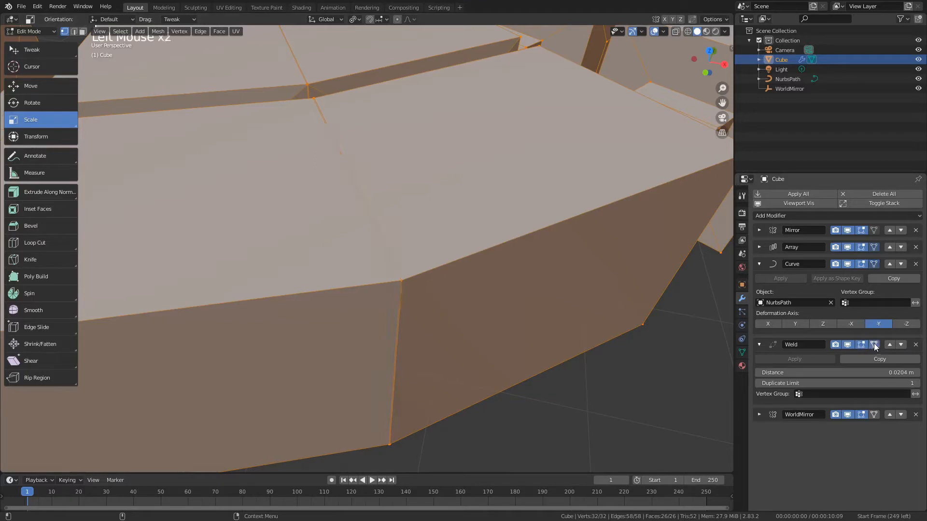
pyautogui.click(874, 344)
pyautogui.click(874, 345)
pyautogui.click(875, 345)
pyautogui.click(874, 345)
pyautogui.click(875, 345)
pyautogui.click(875, 344)
pyautogui.click(874, 344)
pyautogui.click(874, 344)
pyautogui.click(874, 344)
pyautogui.click(874, 345)
pyautogui.doubleClick(874, 344)
pyautogui.click(874, 345)
pyautogui.click(874, 345)
pyautogui.click(874, 345)
pyautogui.click(874, 345)
pyautogui.click(875, 345)
pyautogui.click(875, 345)
pyautogui.press('Tab')
# Examine the welded seam, the Weld modifier's duplicate limit and the whole ring from several angles.
pyautogui.scroll(-2, 614, 349)
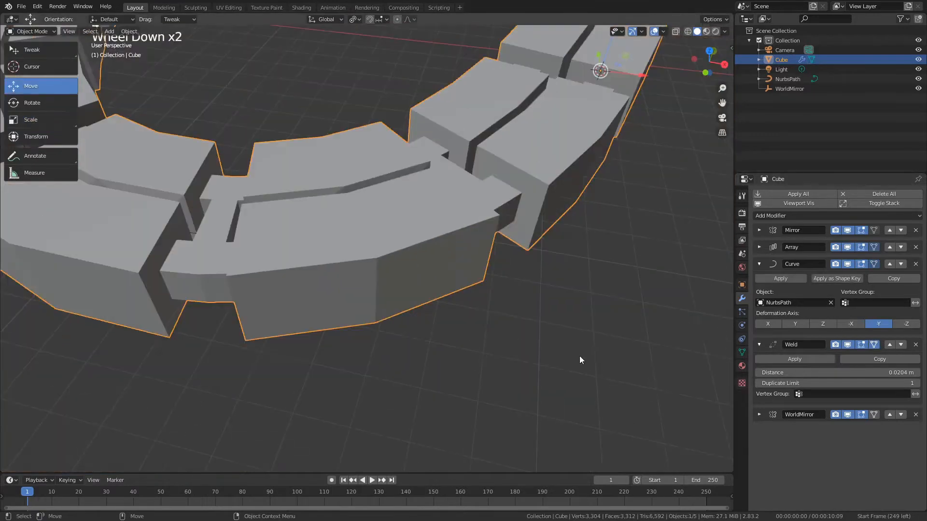
pyautogui.click(579, 355)
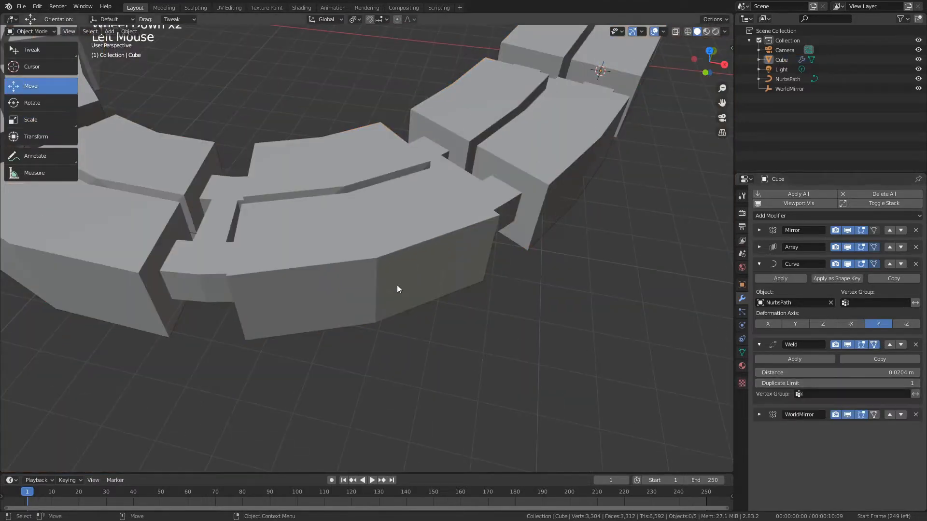
pyautogui.scroll(1, 429, 317)
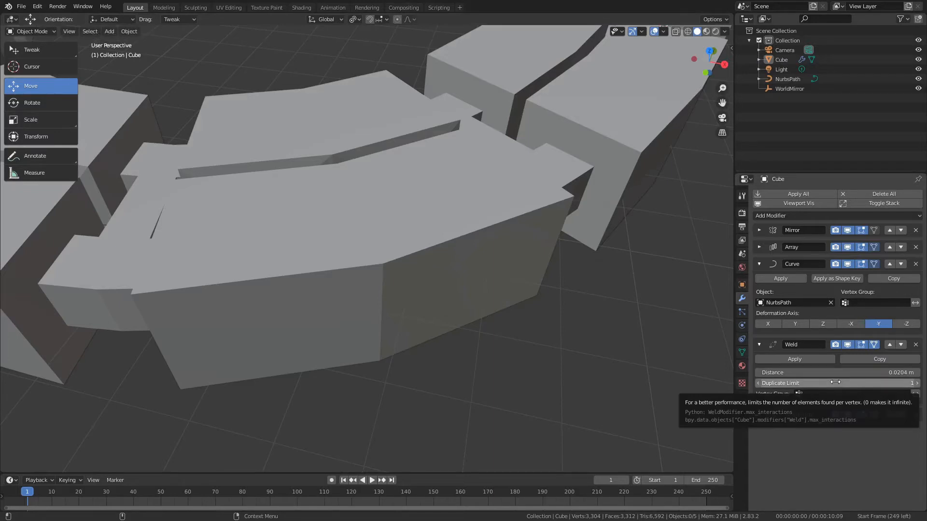
pyautogui.moveTo(835, 383)
pyautogui.keyDown('shift'); pyautogui.mouseDown()
pyautogui.moveTo(807, 382)
pyautogui.moveTo(836, 383)
pyautogui.mouseUp(); pyautogui.keyUp('shift')
pyautogui.scroll(-5, 569, 260)
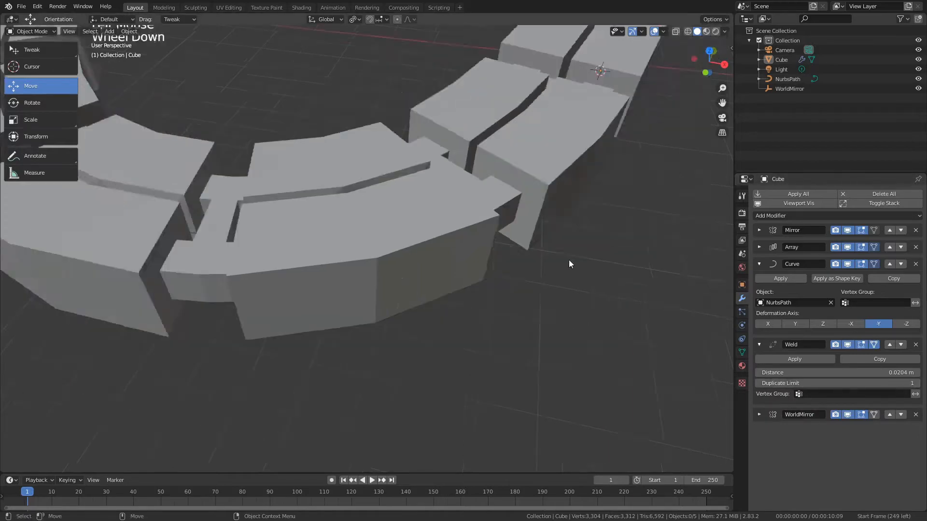
pyautogui.doubleClick(345, 225)
pyautogui.keyDown('alt'); pyautogui.moveTo(503, 280); pyautogui.dragTo(460, 328); pyautogui.keyUp('alt')
pyautogui.scroll(-5, 477, 304)
pyautogui.scroll(3, 460, 329)
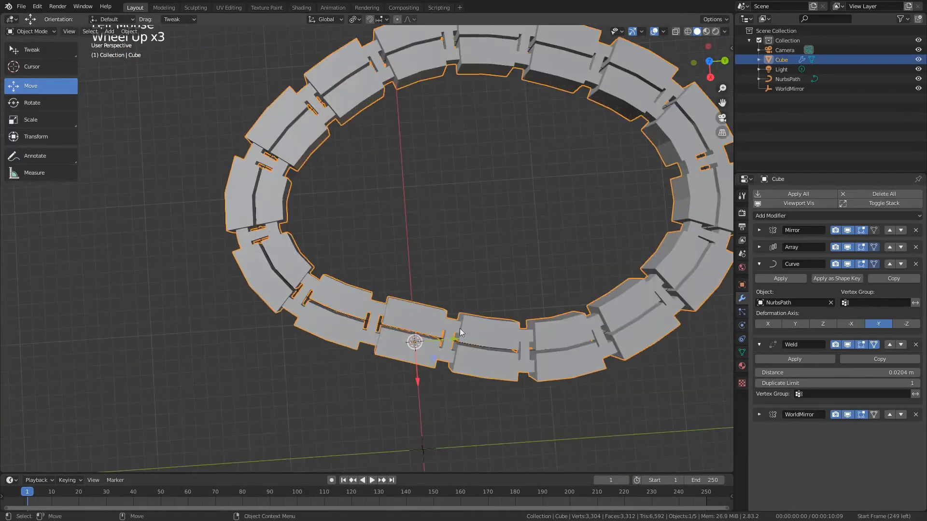
pyautogui.click(287, 361)
pyautogui.keyDown('alt'); pyautogui.moveTo(286, 361); pyautogui.dragTo(372, 349); pyautogui.keyUp('alt')
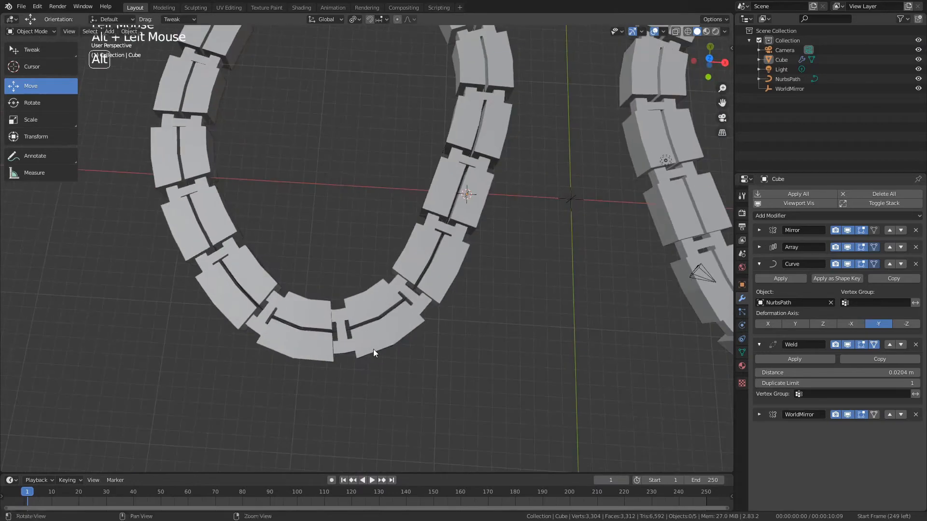
pyautogui.keyDown('alt'); pyautogui.middleClick(372, 349); pyautogui.keyUp('alt')
# Collapse the open modifier settings and hide all five of the cube's modifiers in the viewport.
pyautogui.click(760, 230)
pyautogui.click(760, 231)
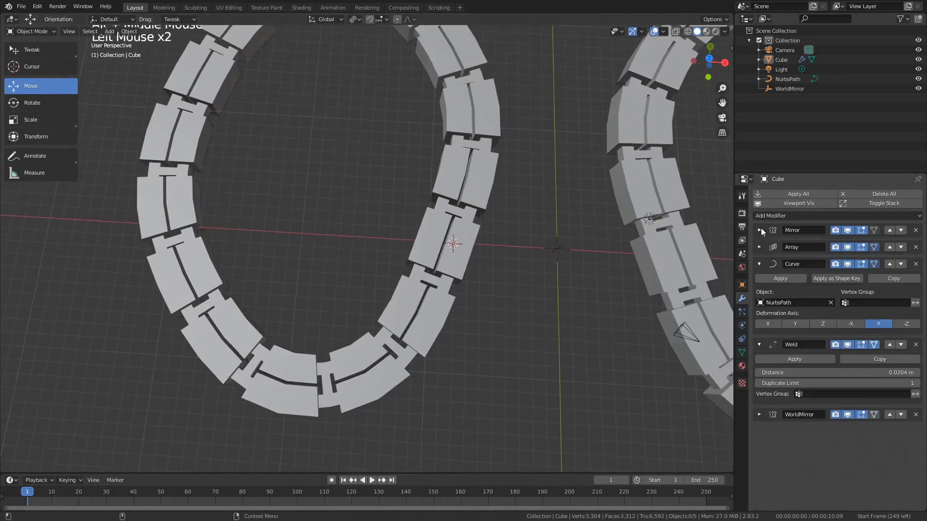
pyautogui.click(759, 264)
pyautogui.click(759, 281)
pyautogui.moveTo(847, 248); pyautogui.dragTo(848, 298)
pyautogui.scroll(3, 596, 274)
pyautogui.click(847, 230)
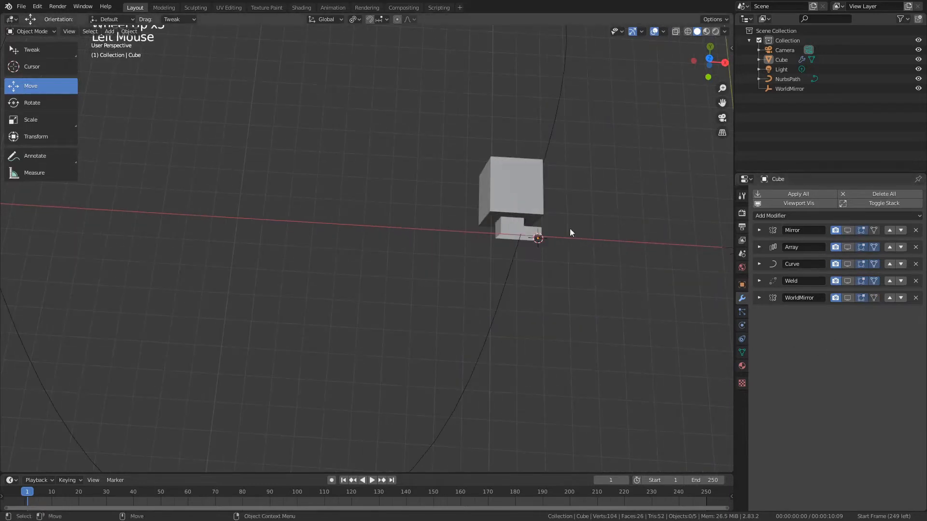
# Select the base cube and show its Mirror and Array modifiers in the viewport again, one after the other.
pyautogui.keyDown('alt'); pyautogui.middleClick(502, 232); pyautogui.keyUp('alt')
pyautogui.click(395, 244)
pyautogui.scroll(2, 396, 244)
pyautogui.click(849, 229)
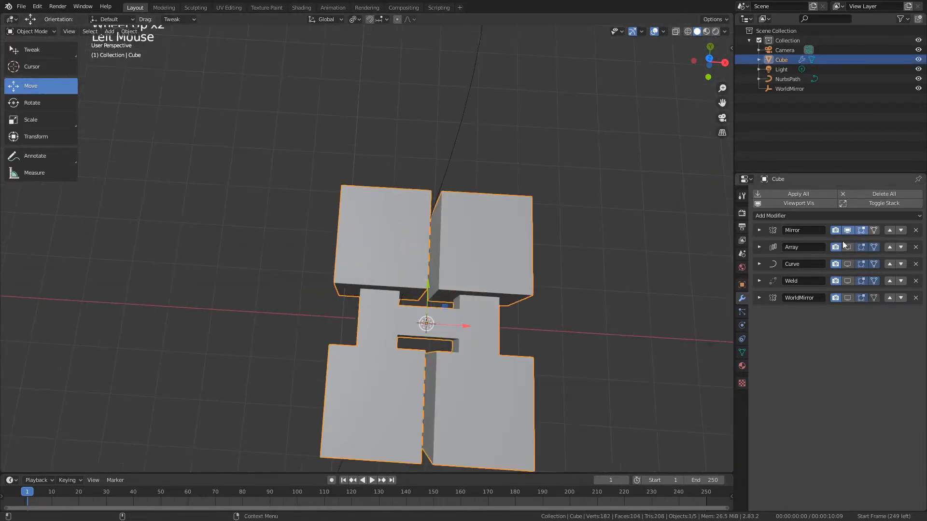
pyautogui.click(847, 247)
pyautogui.scroll(-5, 501, 170)
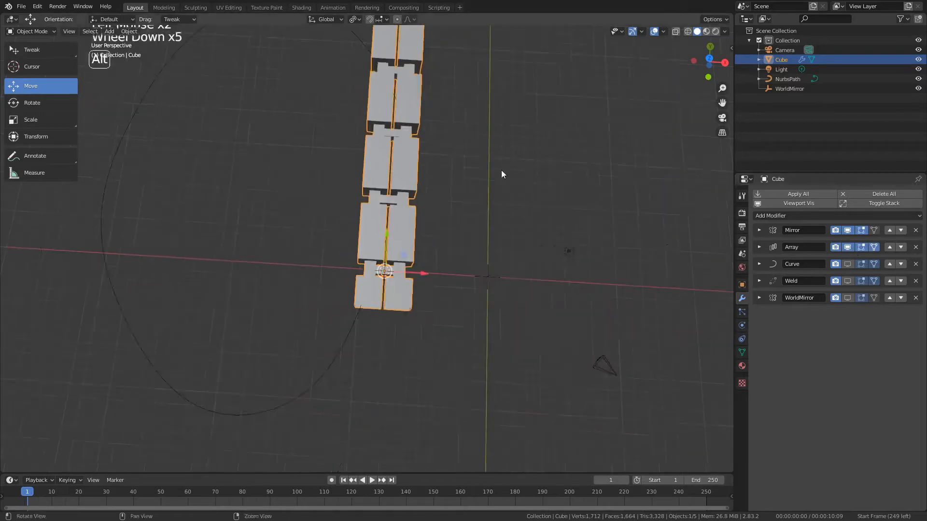
pyautogui.click(477, 315)
pyautogui.scroll(-4, 385, 325)
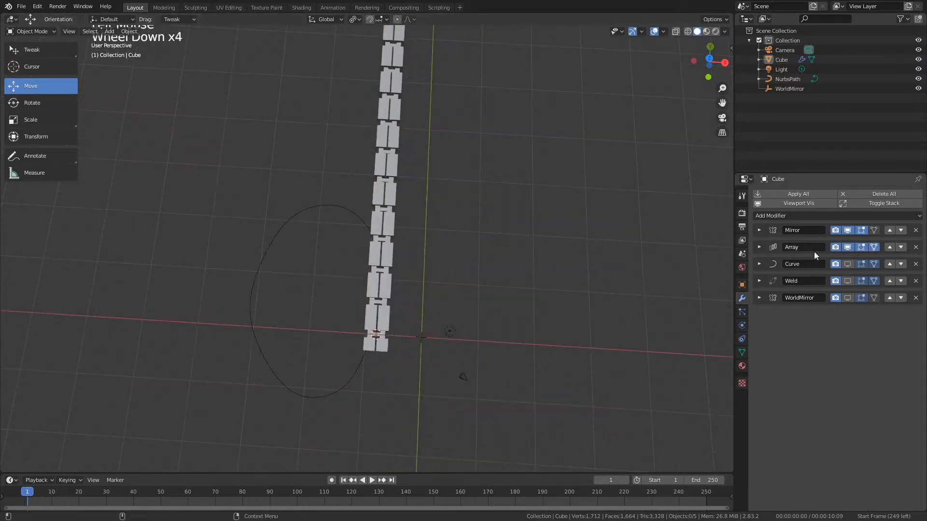
# Show the Curve modifier in the viewport again and view the blocks bent along the path.
pyautogui.click(849, 265)
pyautogui.keyDown('alt'); pyautogui.moveTo(473, 340); pyautogui.dragTo(493, 268, button='middle'); pyautogui.keyUp('alt')
pyautogui.scroll(5, 485, 283)
pyautogui.keyDown('alt'); pyautogui.moveTo(475, 296); pyautogui.dragTo(475, 293); pyautogui.keyUp('alt')
pyautogui.keyDown('alt'); pyautogui.moveTo(475, 292); pyautogui.dragTo(351, 287, button='middle'); pyautogui.keyUp('alt')
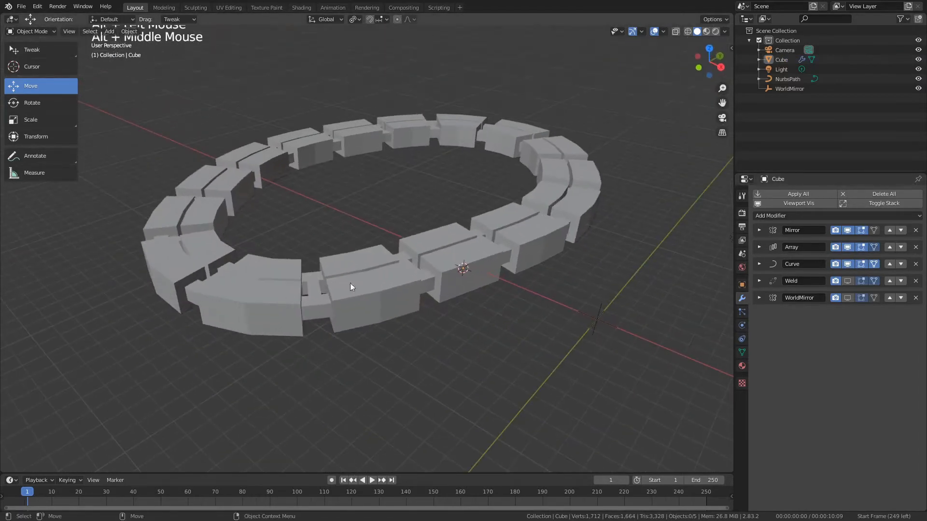
# Show the Weld and WorldMirror modifiers in the viewport again and view both rings.
pyautogui.click(847, 281)
pyautogui.keyDown('alt'); pyautogui.moveTo(402, 354); pyautogui.dragTo(510, 323, button='middle'); pyautogui.keyUp('alt')
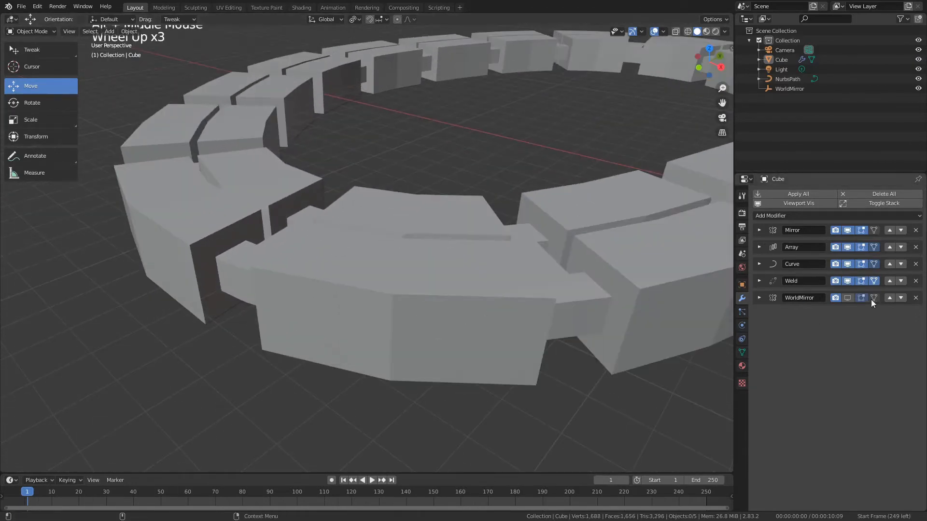
pyautogui.click(848, 280)
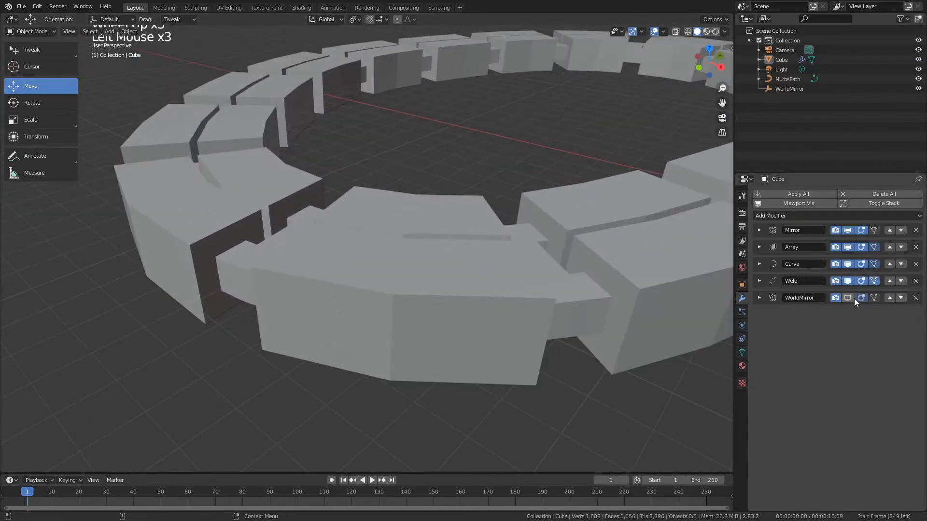
pyautogui.click(850, 298)
pyautogui.scroll(-6, 478, 261)
pyautogui.keyDown('alt'); pyautogui.moveTo(478, 261); pyautogui.dragTo(448, 223); pyautogui.keyUp('alt')
pyautogui.scroll(-4, 535, 237)
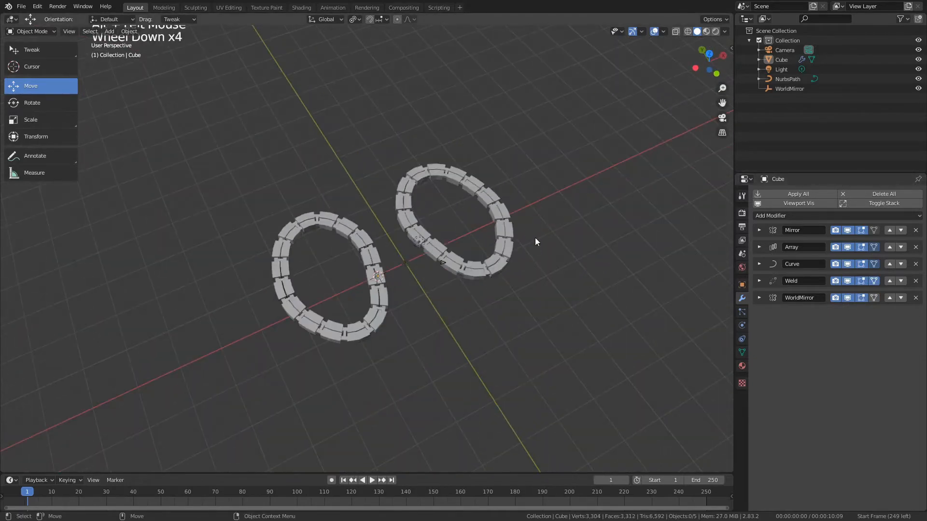
# Edit the NurbsPath curve by moving its control point nearest the ring's origin, with both handles, about 2.1 m along X.
pyautogui.scroll(3, 405, 259)
pyautogui.keyDown('alt'); pyautogui.moveTo(401, 259); pyautogui.dragTo(483, 230); pyautogui.keyUp('alt')
pyautogui.keyDown('alt'); pyautogui.moveTo(341, 313); pyautogui.dragTo(395, 262, button='middle'); pyautogui.keyUp('alt')
pyautogui.scroll(3, 395, 262)
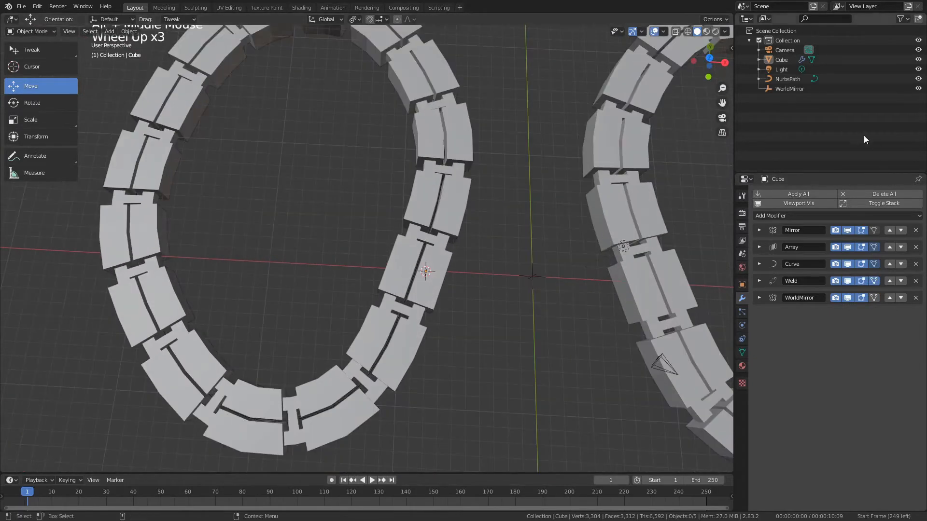
pyautogui.click(786, 79)
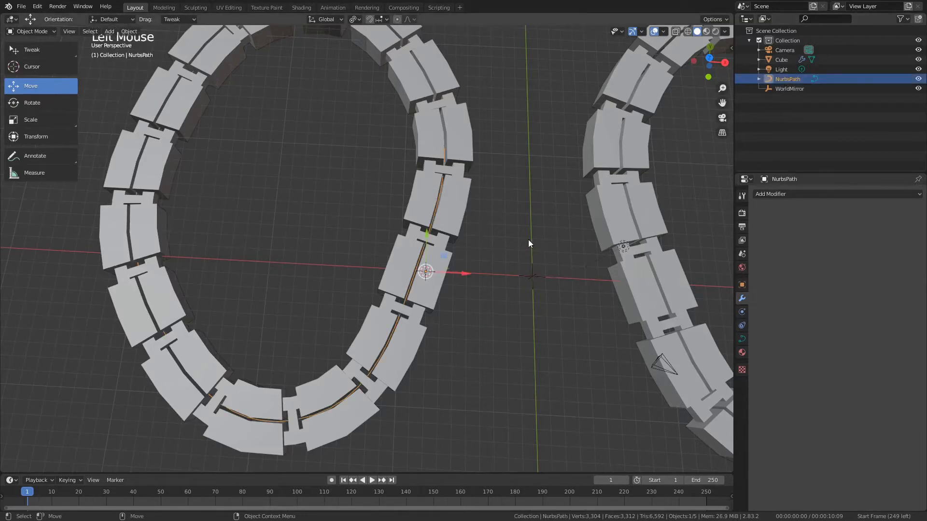
pyautogui.press('Tab')
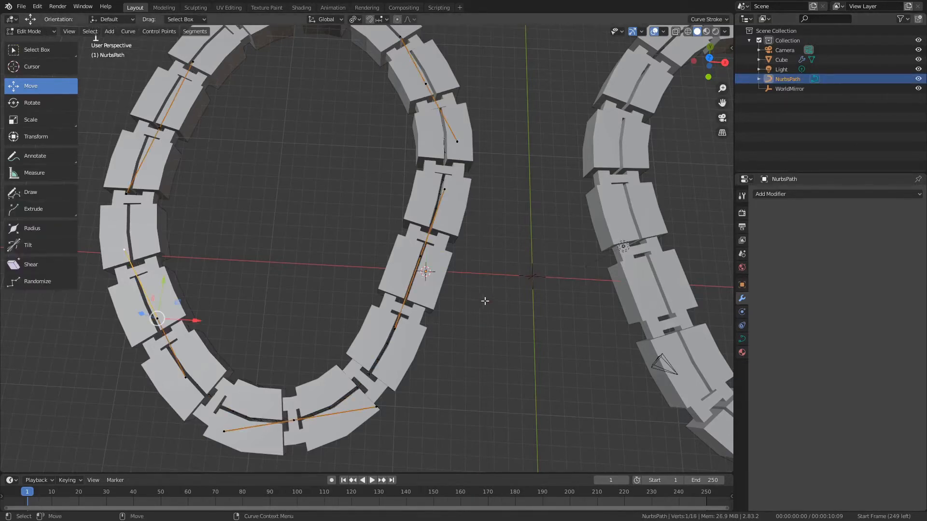
pyautogui.click(410, 252)
pyautogui.moveTo(410, 252); pyautogui.dragTo(478, 309)
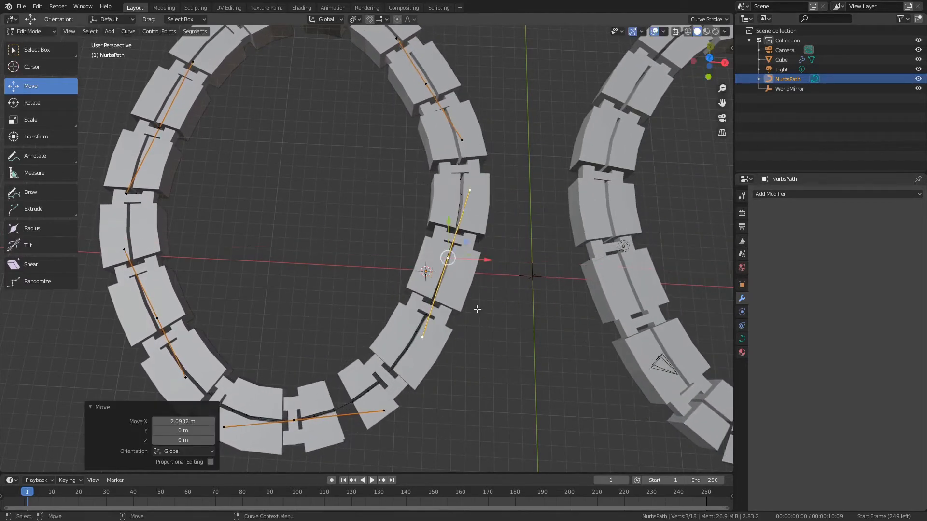
pyautogui.press('Tab')
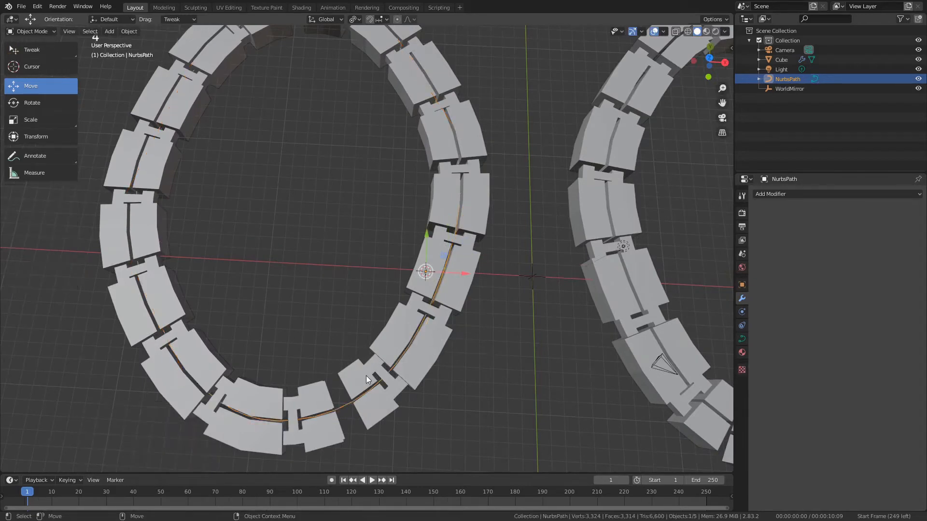
# Set the cube's Array modifier to Fit Curve and pick NurbsPath as the curve.
pyautogui.click(366, 376)
pyautogui.keyDown('alt'); pyautogui.middleClick(352, 360); pyautogui.keyUp('alt')
pyautogui.scroll(3, 338, 319)
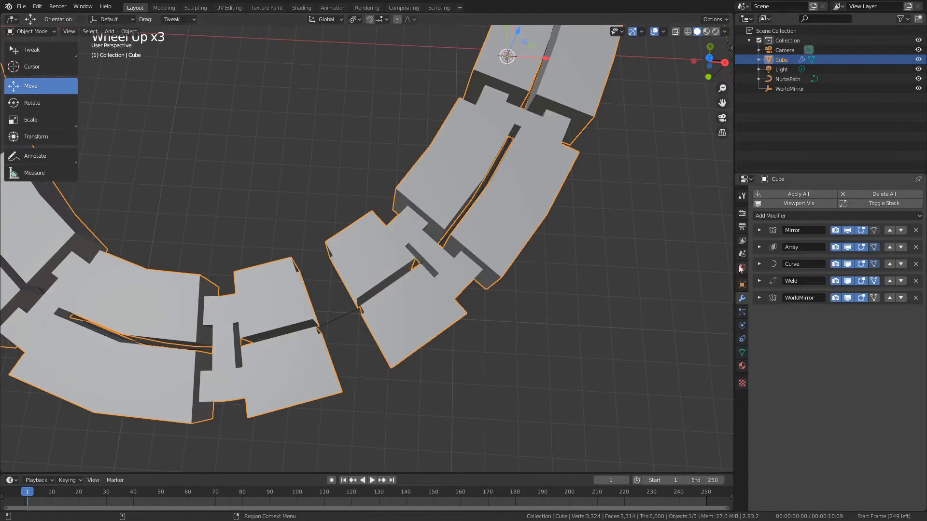
pyautogui.click(762, 250)
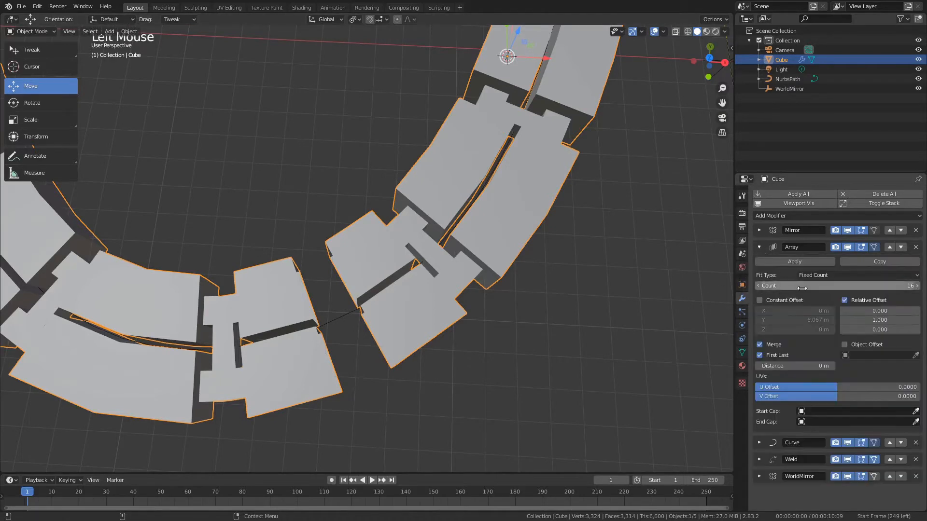
pyautogui.click(821, 274)
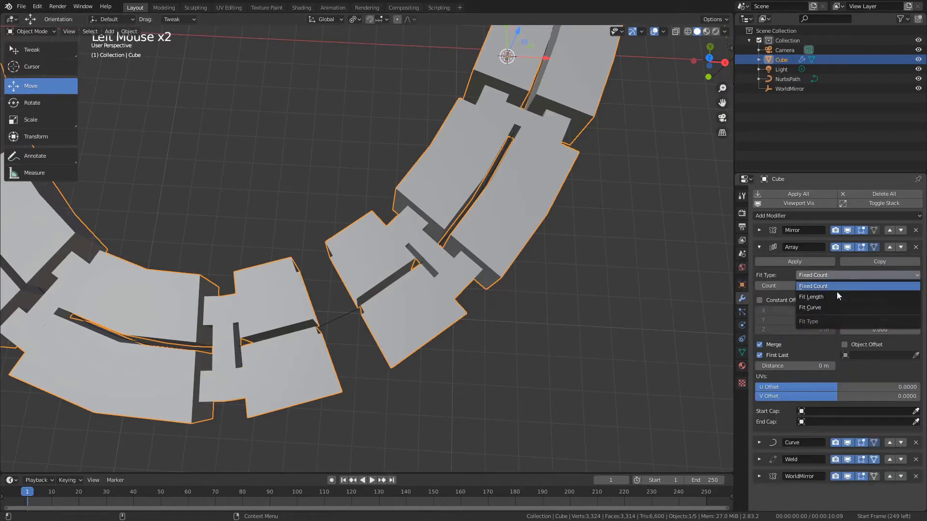
pyautogui.click(828, 308)
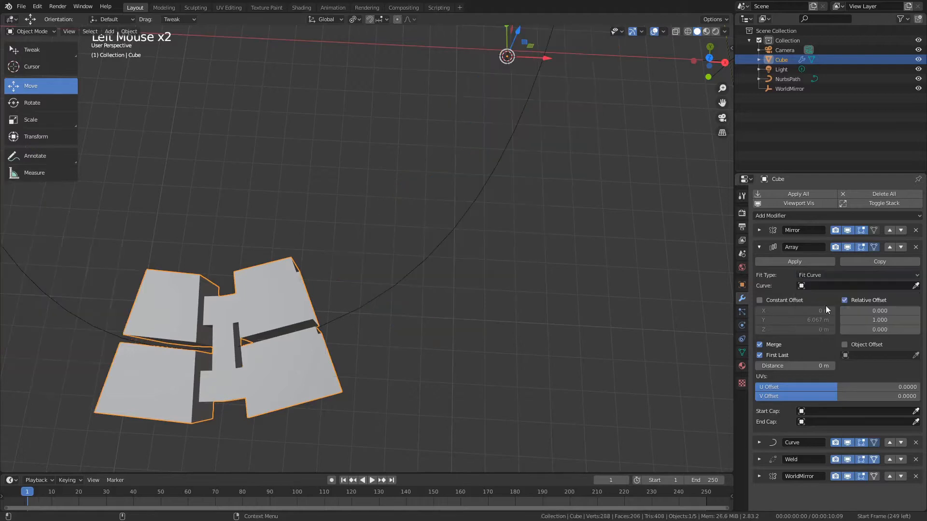
pyautogui.click(915, 285)
pyautogui.click(460, 226)
pyautogui.scroll(-4, 463, 244)
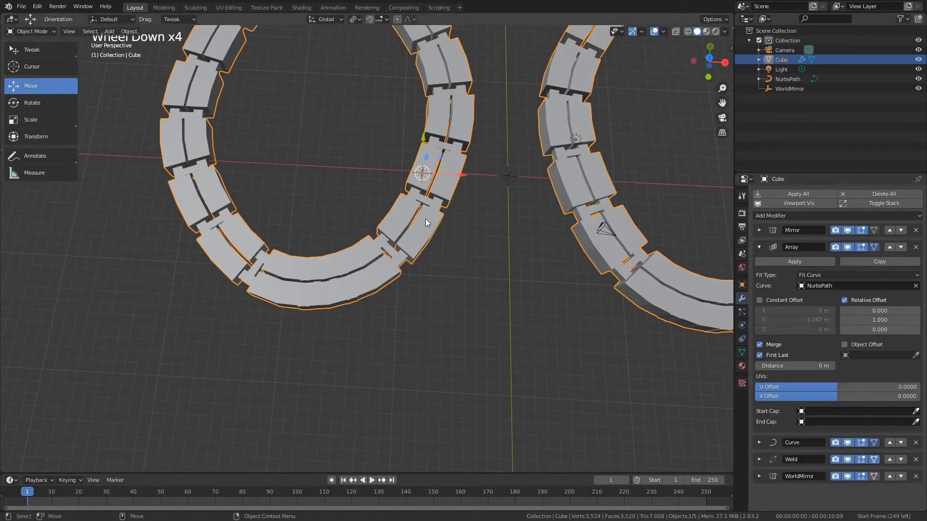
# Move the NurbsPath control point at the ring's negative-Y end, with its handles, slightly outward along Y in Edit Mode.
pyautogui.press('Tab')
pyautogui.scroll(4, 404, 252)
pyautogui.press('Tab')
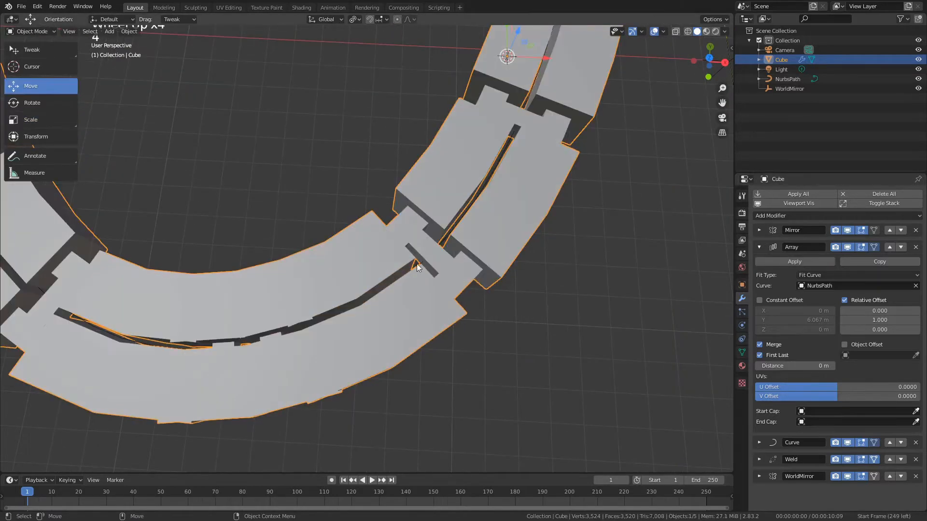
pyautogui.click(420, 261)
pyautogui.click(421, 262)
pyautogui.press('Tab')
pyautogui.scroll(-4, 421, 263)
pyautogui.click(311, 309)
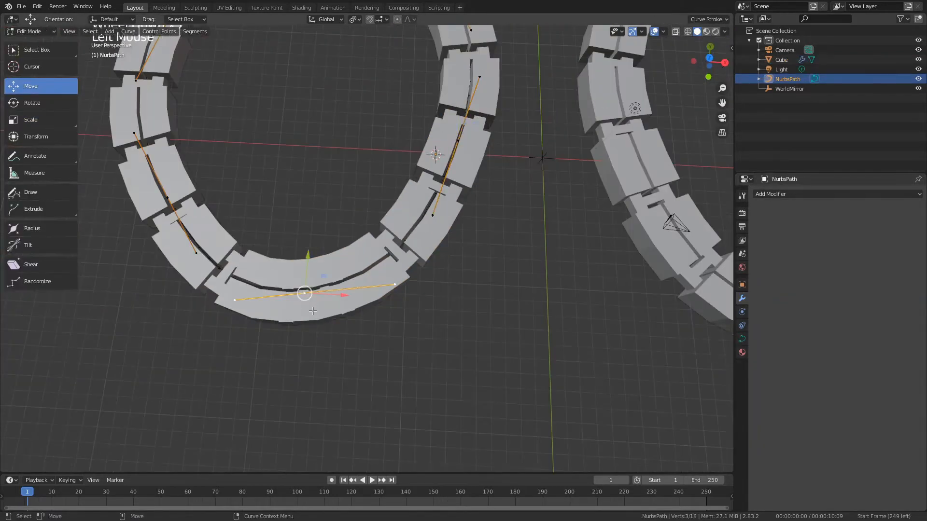
pyautogui.moveTo(312, 267)
pyautogui.mouseDown()
pyautogui.moveTo(304, 328)
pyautogui.moveTo(309, 275)
pyautogui.mouseUp()
pyautogui.press('Tab')
# Switch the cube's Array modifier to Fixed Count and set the count to 16.
pyautogui.click(419, 251)
pyautogui.click(828, 275)
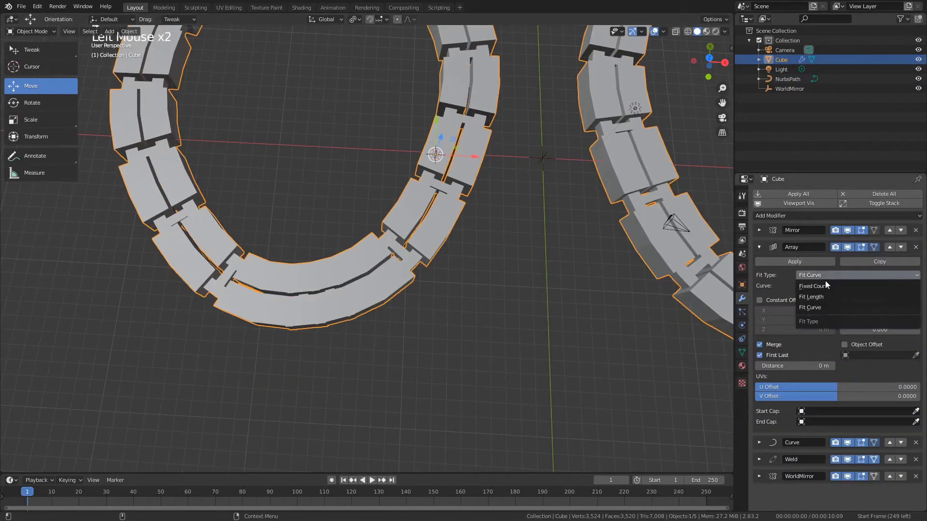
pyautogui.click(826, 287)
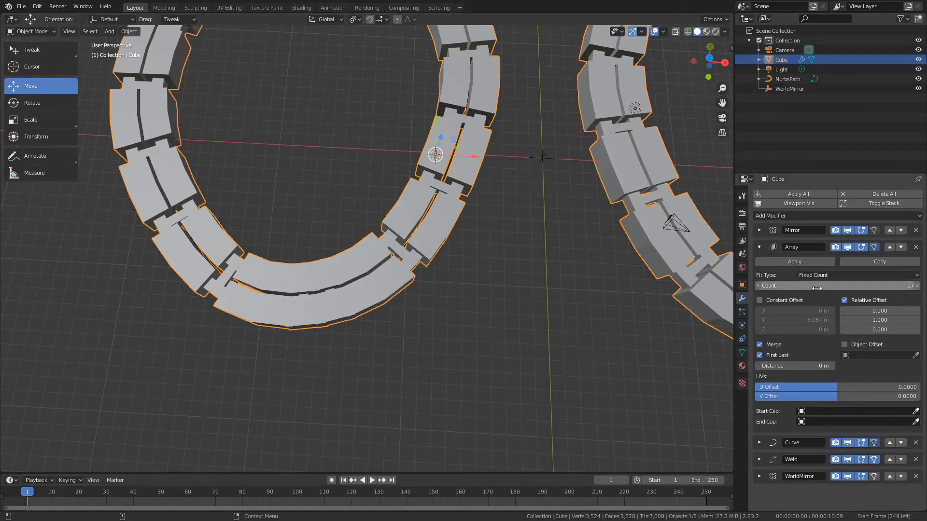
pyautogui.click(758, 286)
pyautogui.press('Tab')
pyautogui.press('Tab')
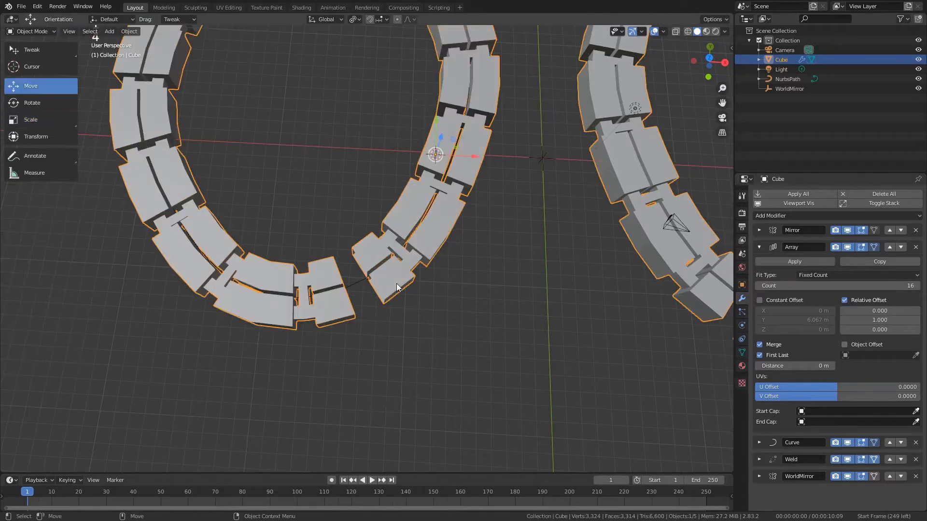
# Scale the cube's whole mesh longer along Y in Edit Mode until the blocks close the gap in the ring.
pyautogui.press('Tab')
pyautogui.moveTo(527, 248); pyautogui.dragTo(537, 265, button='middle')
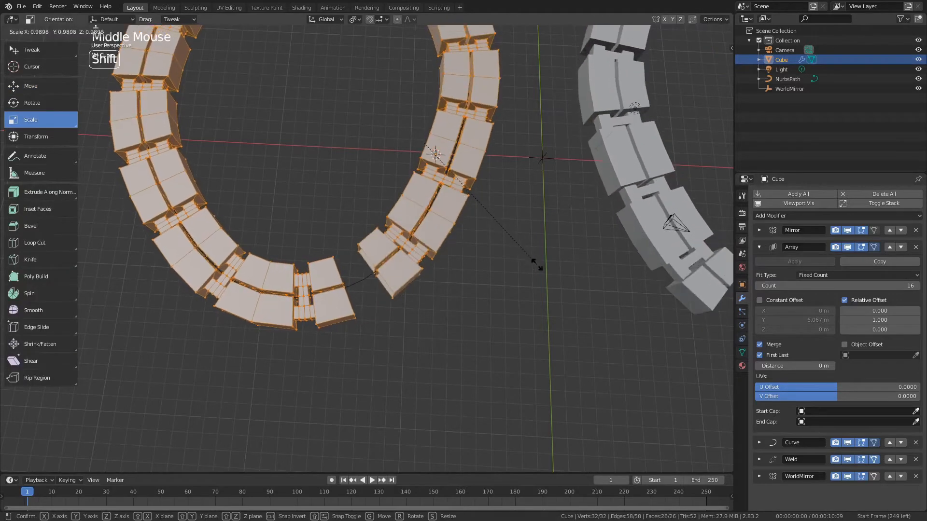
pyautogui.click(582, 308)
pyautogui.press('Tab')
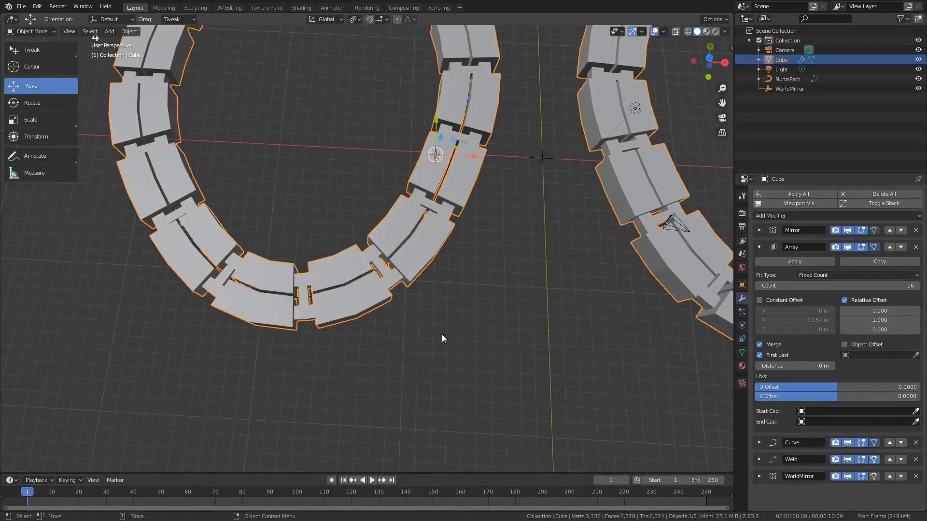
# Raise the Weld modifier's merge distance to 0.0543 m and check the joints of the ring.
pyautogui.scroll(4, 442, 334)
pyautogui.keyDown('alt'); pyautogui.moveTo(406, 345); pyautogui.dragTo(411, 323); pyautogui.keyUp('alt')
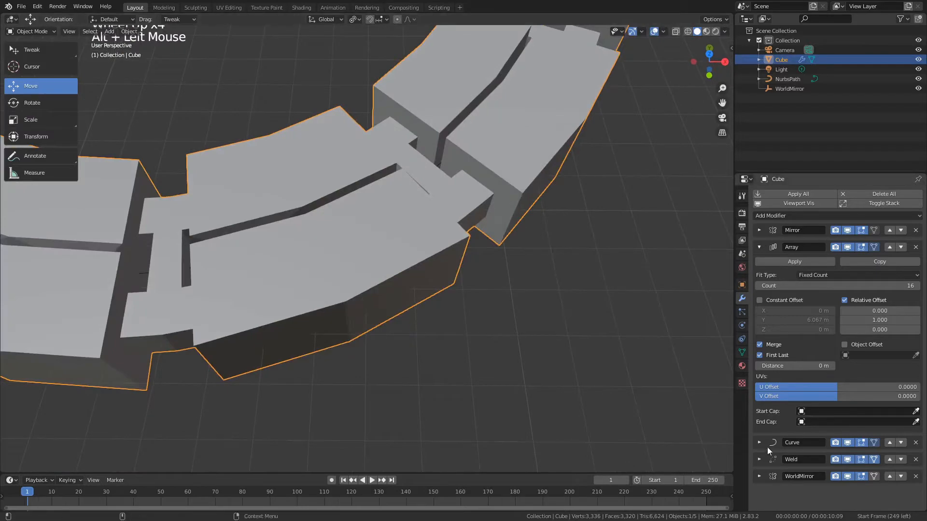
pyautogui.click(760, 460)
pyautogui.scroll(-1, 827, 479)
pyautogui.keyDown('shift'); pyautogui.moveTo(827, 469); pyautogui.dragTo(913, 468); pyautogui.keyUp('shift')
pyautogui.scroll(-4, 421, 317)
pyautogui.click(422, 317)
pyautogui.keyDown('alt'); pyautogui.moveTo(421, 316); pyautogui.dragTo(445, 217); pyautogui.keyUp('alt')
pyautogui.keyDown('alt'); pyautogui.moveTo(434, 205); pyautogui.dragTo(385, 260, button='middle'); pyautogui.keyUp('alt')
pyautogui.click(386, 260)
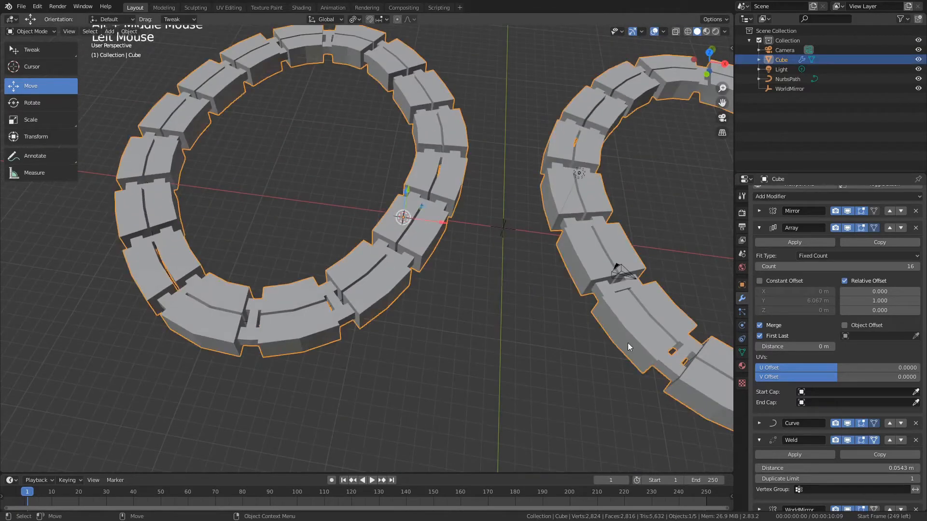
# Collapse the Array modifier's settings and look over both rings of blocks.
pyautogui.click(760, 228)
pyautogui.click(782, 216)
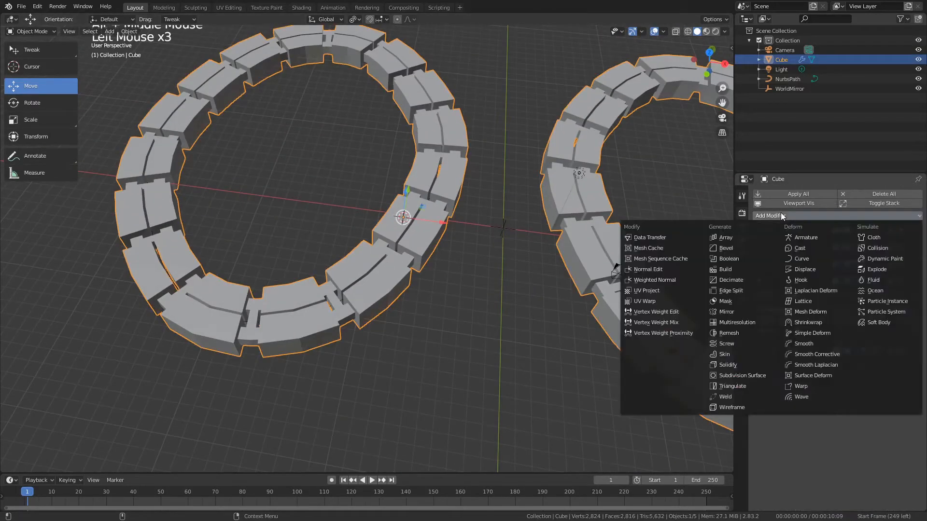
pyautogui.click(485, 338)
pyautogui.scroll(-4, 457, 384)
pyautogui.scroll(3, 456, 385)
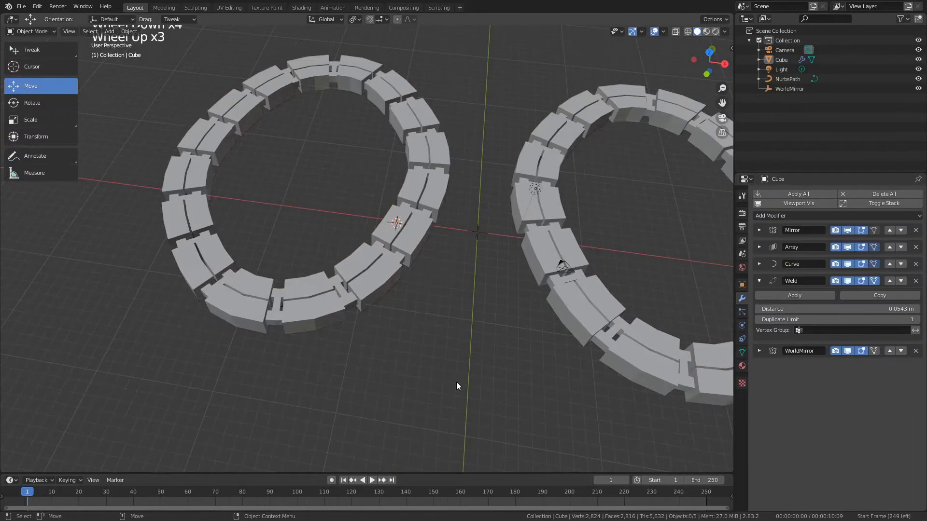
pyautogui.scroll(1, 456, 386)
pyautogui.click(343, 314)
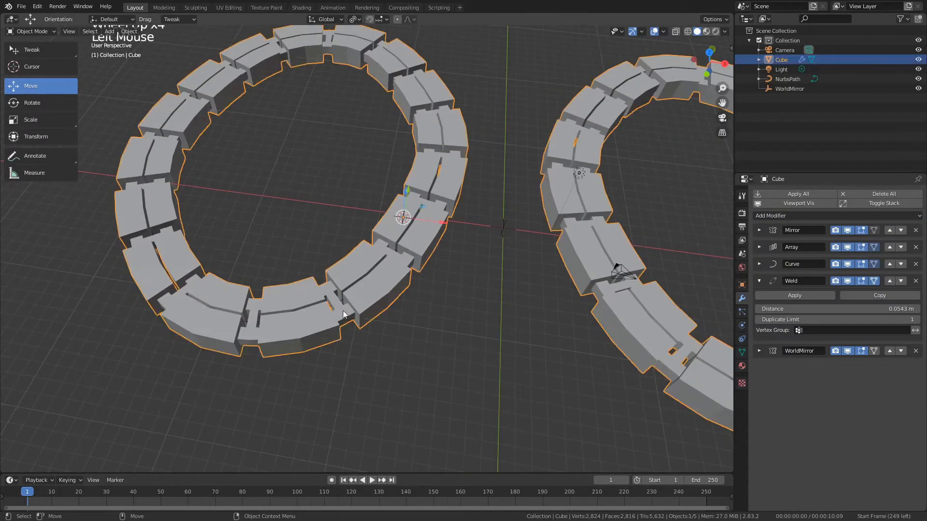
# Examine the welded joints and the gaps between the blocks up close from several angles.
pyautogui.click(359, 341)
pyautogui.keyDown('alt'); pyautogui.moveTo(406, 294); pyautogui.dragTo(318, 333); pyautogui.keyUp('alt')
pyautogui.scroll(4, 318, 334)
pyautogui.keyDown('alt'); pyautogui.moveTo(318, 328); pyautogui.dragTo(317, 147, button='middle'); pyautogui.keyUp('alt')
pyautogui.scroll(2, 317, 147)
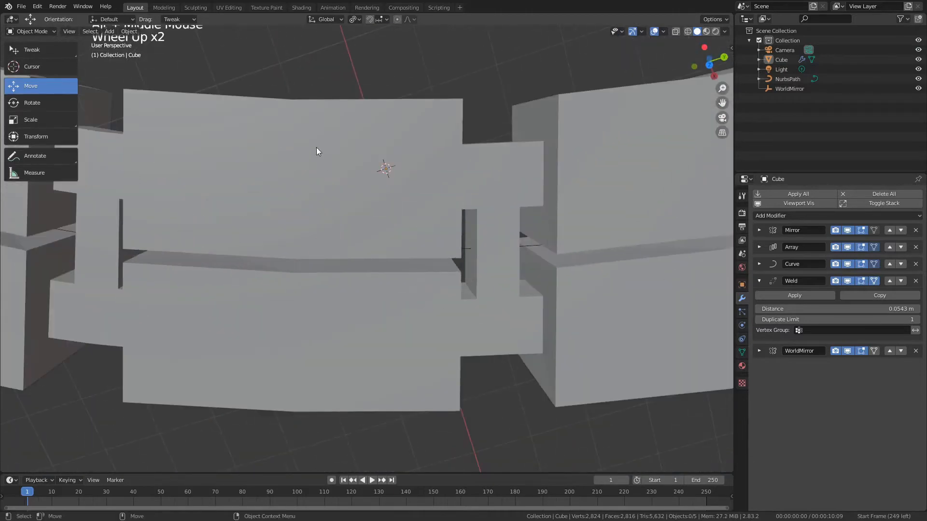
pyautogui.scroll(-1, 241, 155)
pyautogui.keyDown('alt'); pyautogui.moveTo(502, 236); pyautogui.dragTo(206, 271, button='middle'); pyautogui.keyUp('alt')
pyautogui.scroll(-3, 207, 270)
pyautogui.keyDown('alt'); pyautogui.moveTo(206, 270); pyautogui.dragTo(270, 221); pyautogui.keyUp('alt')
pyautogui.scroll(4, 270, 220)
pyautogui.keyDown('alt'); pyautogui.moveTo(271, 220); pyautogui.dragTo(379, 256, button='middle'); pyautogui.keyUp('alt')
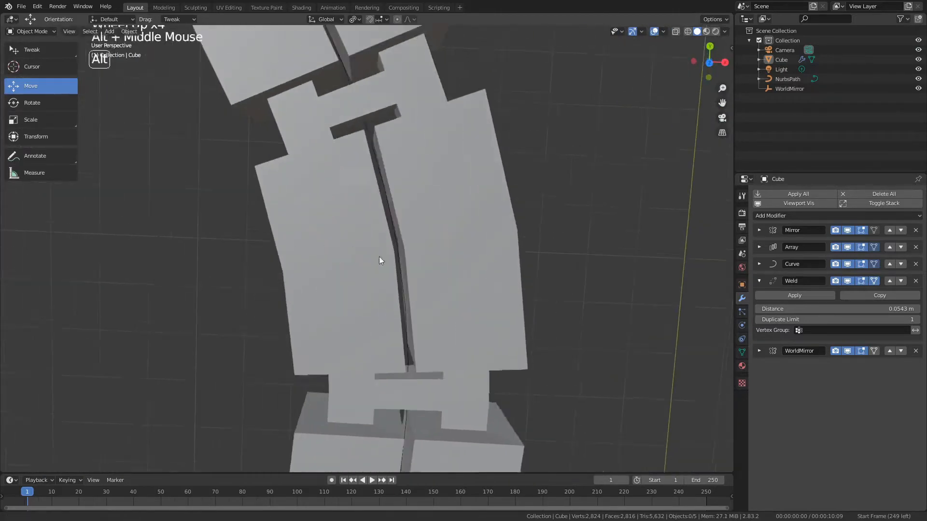
# Hide WorldMirror in the viewport, set the Weld distance to 0.0222 m, and show the Weld modifier in the viewport.
pyautogui.click(378, 256)
pyautogui.scroll(-6, 439, 317)
pyautogui.keyDown('alt'); pyautogui.scroll(-1, 416, 352); pyautogui.keyUp('alt')
pyautogui.keyDown('alt'); pyautogui.moveTo(381, 391); pyautogui.dragTo(378, 253, button='middle'); pyautogui.keyUp('alt')
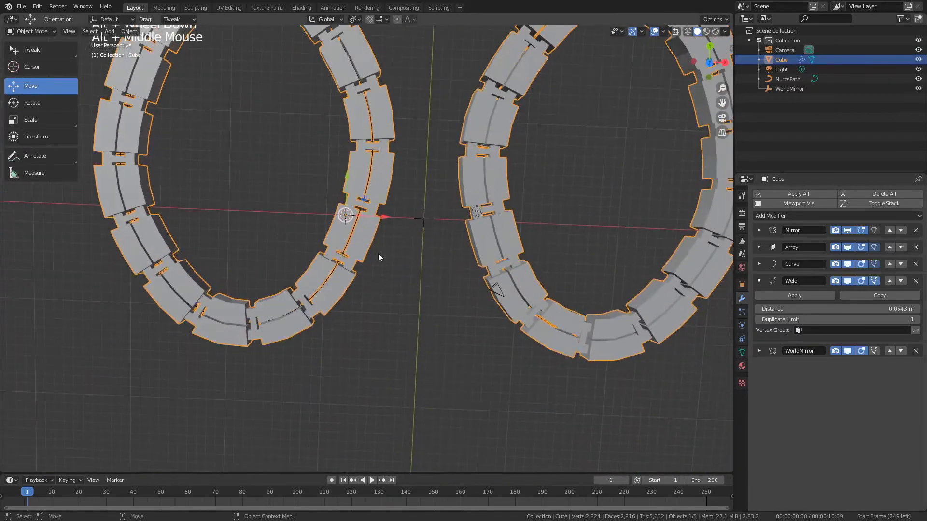
pyautogui.click(387, 366)
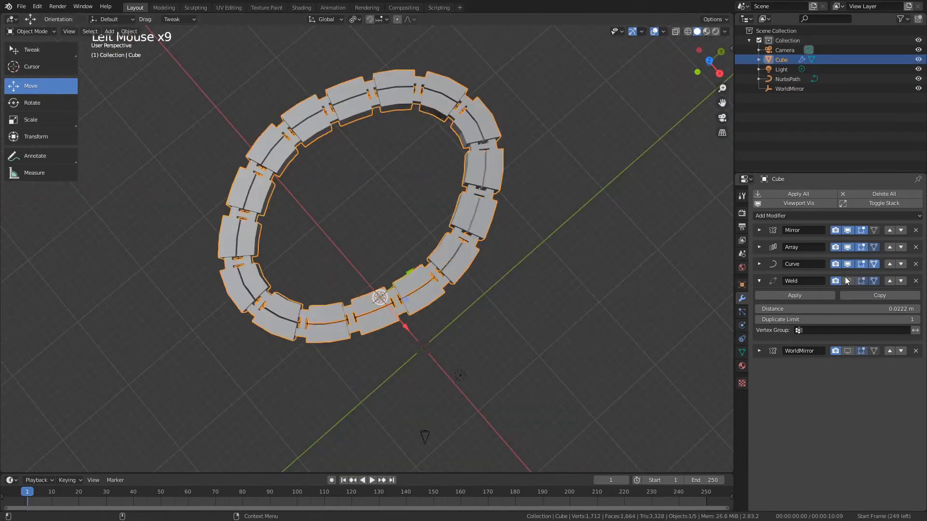
pyautogui.click(849, 282)
# Examine the single ring's joints with the Weld modifier active, and collapse the Weld settings.
pyautogui.scroll(4, 497, 323)
pyautogui.click(433, 274)
pyautogui.keyDown('alt'); pyautogui.moveTo(433, 273); pyautogui.dragTo(549, 309); pyautogui.keyUp('alt')
pyautogui.click(531, 276)
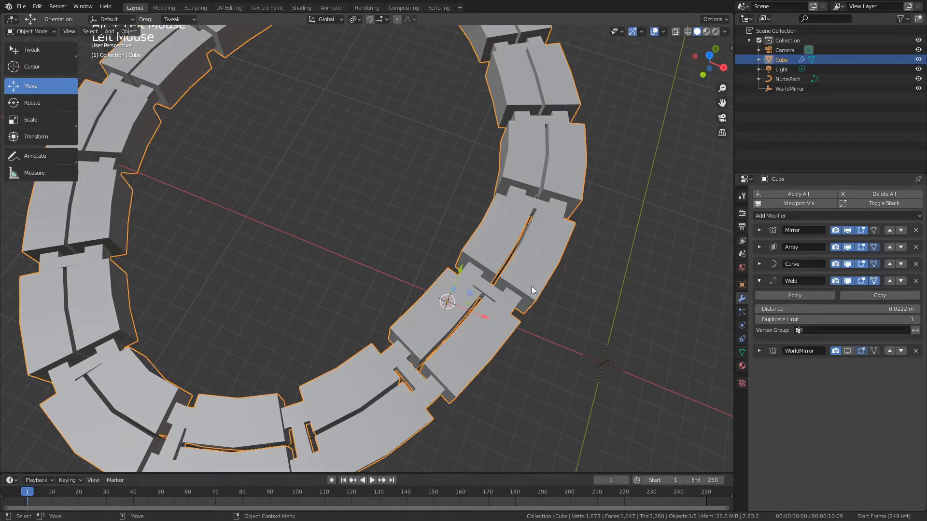
pyautogui.click(567, 297)
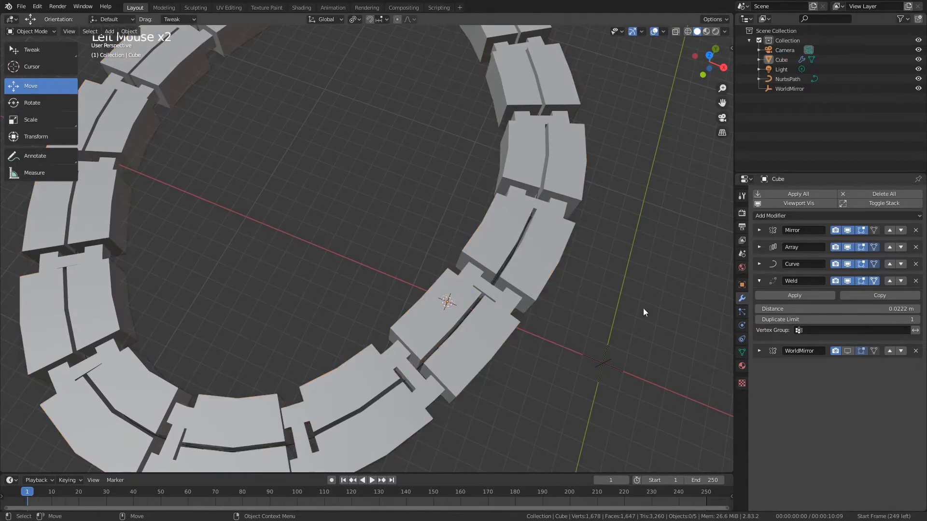
pyautogui.click(759, 281)
pyautogui.scroll(-5, 638, 326)
pyautogui.keyDown('alt'); pyautogui.moveTo(561, 330); pyautogui.dragTo(563, 309, button='middle'); pyautogui.keyUp('alt')
pyautogui.scroll(4, 563, 309)
pyautogui.click(405, 230)
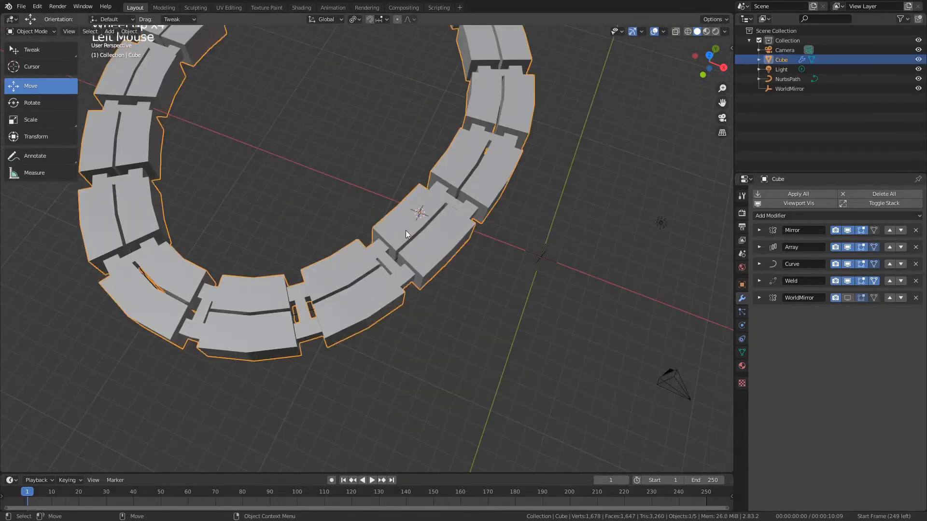
# Expand the Array modifier's settings and inspect the blocks around the ring's origin.
pyautogui.scroll(-1, 400, 272)
pyautogui.scroll(4, 400, 274)
pyautogui.click(759, 247)
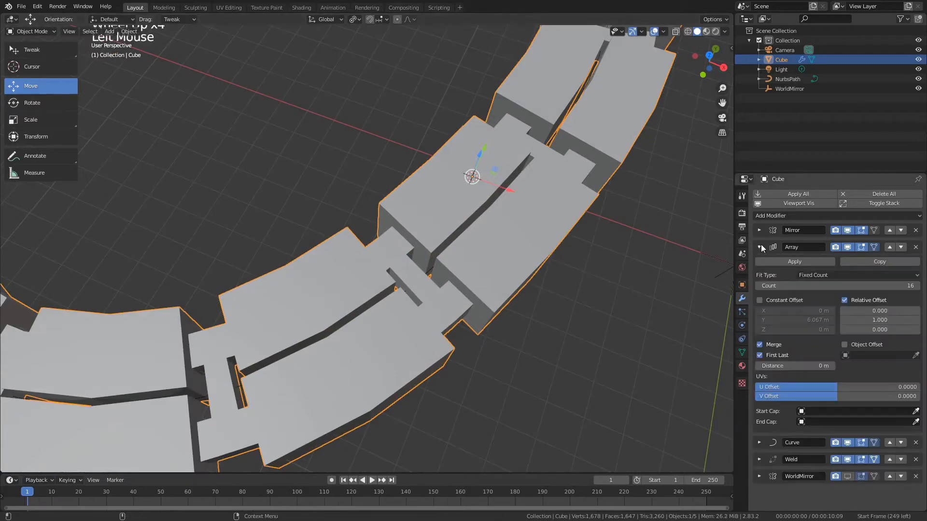
pyautogui.click(540, 280)
pyautogui.click(467, 267)
pyautogui.click(610, 326)
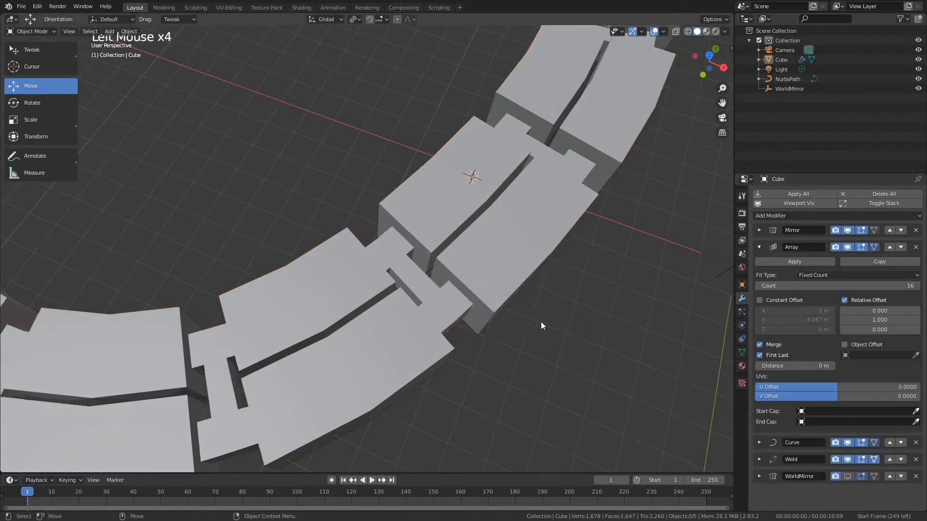
pyautogui.scroll(-2, 464, 270)
# Hide the Cube object so only the path remains, and add a 2 m plane at the 3D cursor.
pyautogui.click(434, 247)
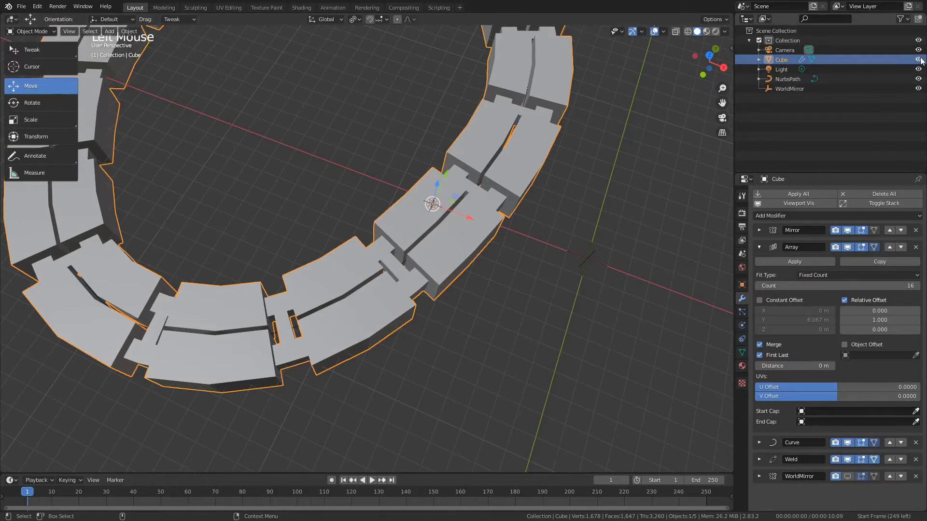
pyautogui.click(918, 59)
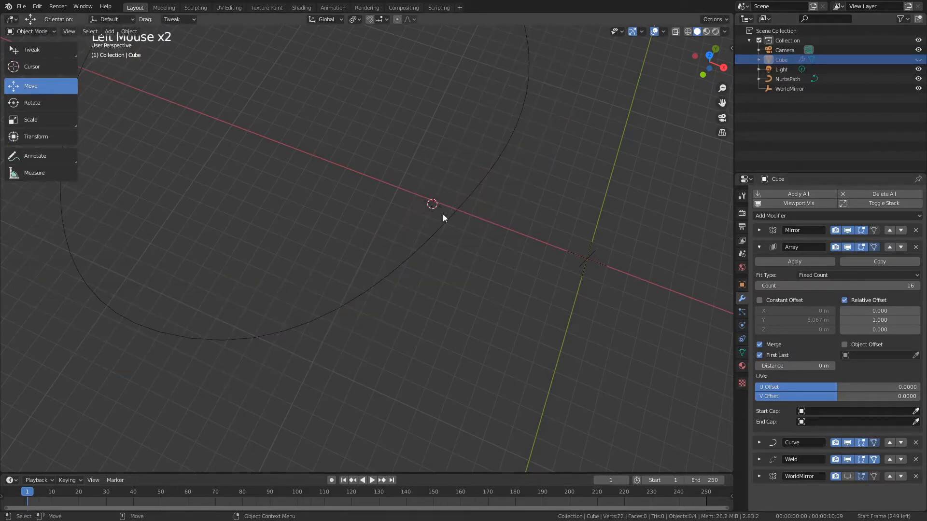
pyautogui.click(474, 190)
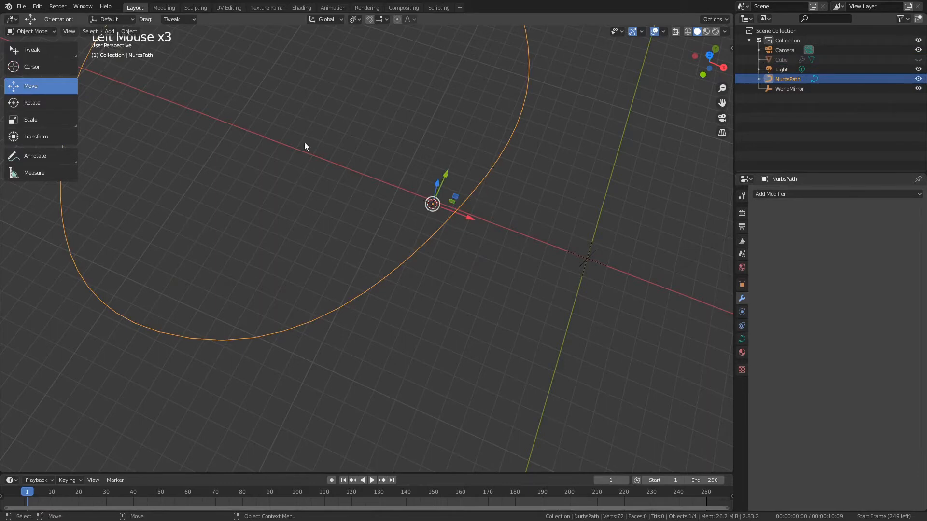
pyautogui.click(401, 234)
pyautogui.click(447, 212)
pyautogui.click(109, 31)
pyautogui.moveTo(121, 39)
pyautogui.click(214, 41)
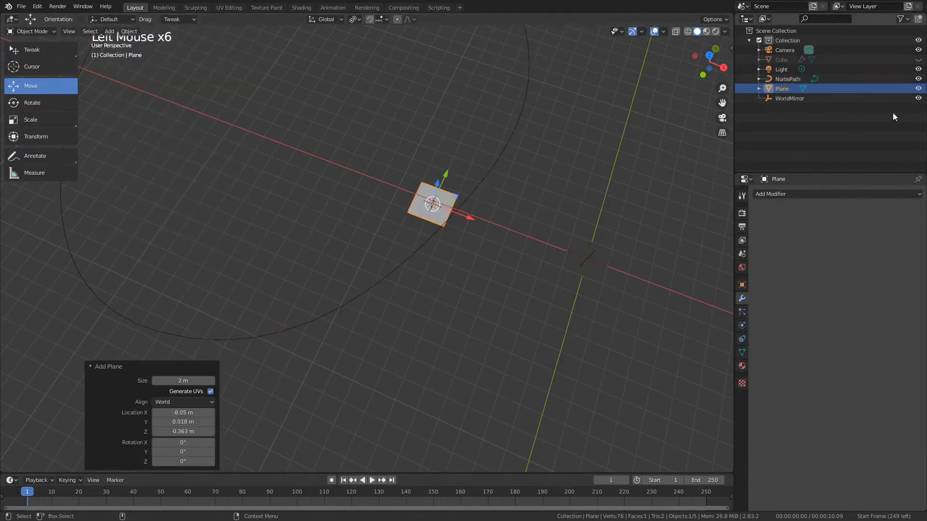
# Show the Cube object again and orbit to where the plane sticks out of the first block.
pyautogui.click(789, 59)
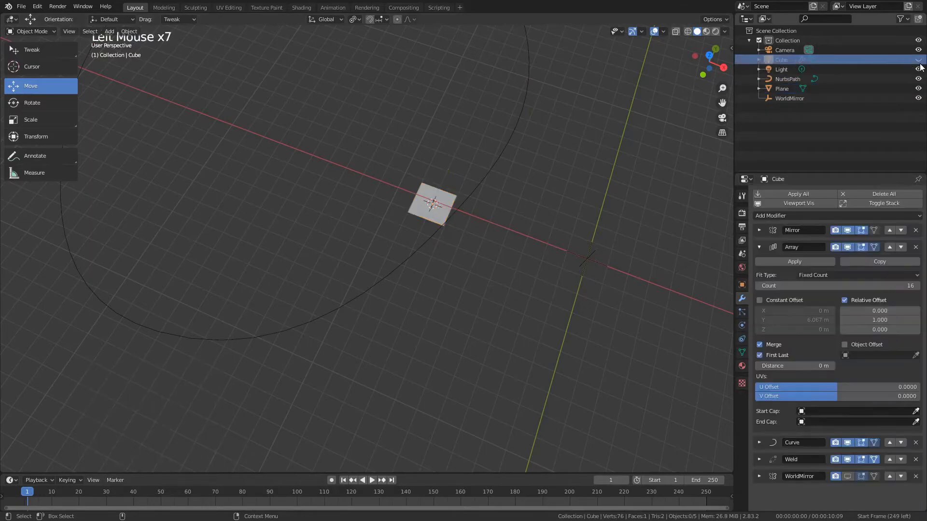
pyautogui.click(919, 60)
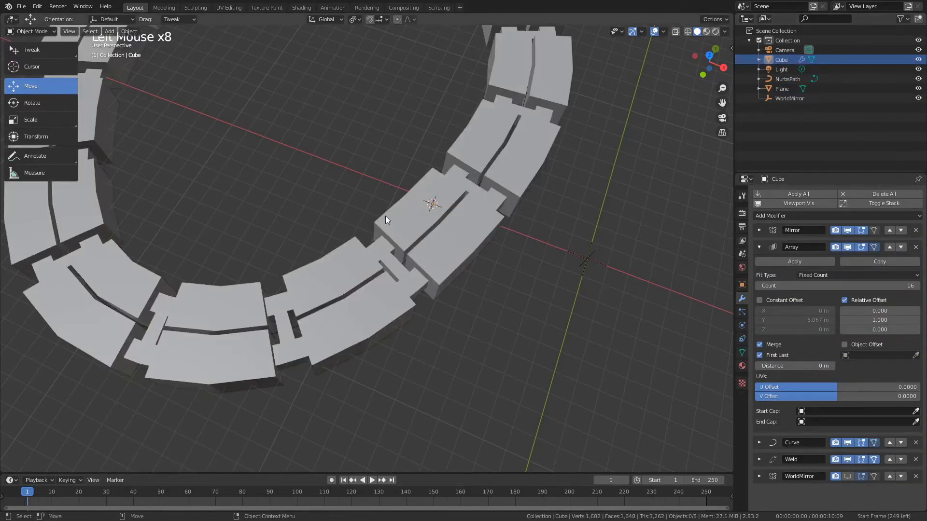
pyautogui.scroll(3, 439, 233)
pyautogui.keyDown('alt'); pyautogui.moveTo(439, 233); pyautogui.dragTo(386, 314, button='middle'); pyautogui.keyUp('alt')
pyautogui.keyDown('alt'); pyautogui.moveTo(386, 314); pyautogui.dragTo(476, 212); pyautogui.keyUp('alt')
pyautogui.keyDown('alt'); pyautogui.moveTo(476, 213); pyautogui.dragTo(348, 290, button='middle'); pyautogui.keyUp('alt')
pyautogui.scroll(3, 338, 260)
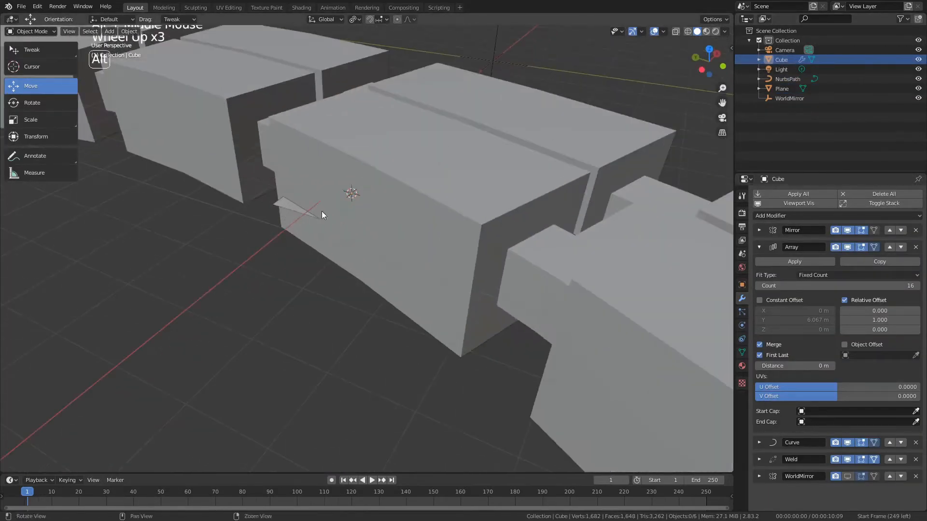
pyautogui.keyDown('alt'); pyautogui.moveTo(323, 215); pyautogui.dragTo(382, 228); pyautogui.keyUp('alt')
pyautogui.click(382, 230)
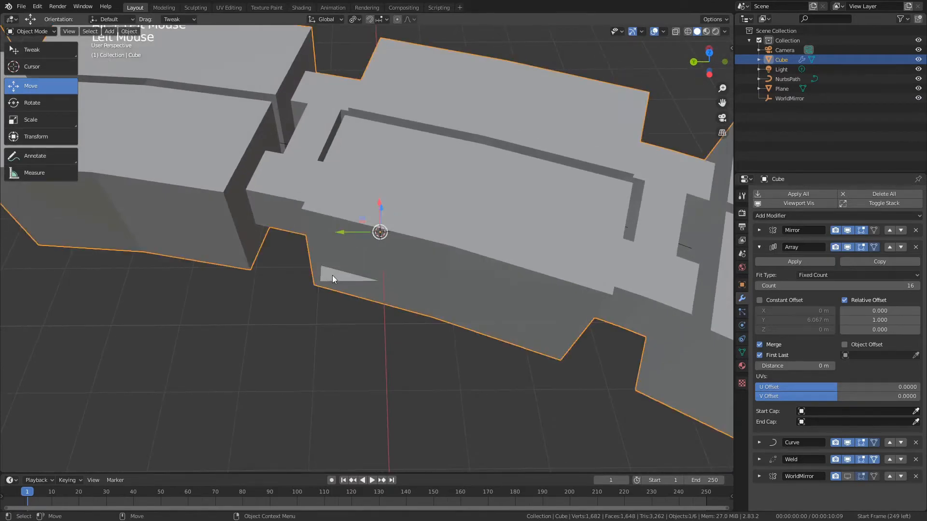
# Select the plane with the cube as the active object, and use Link Data with type Modifiers to copy the cube's modifiers.
pyautogui.keyDown('shift'); pyautogui.click(333, 275); pyautogui.keyUp('shift')
pyautogui.keyDown('shift'); pyautogui.click(484, 245); pyautogui.keyUp('shift')
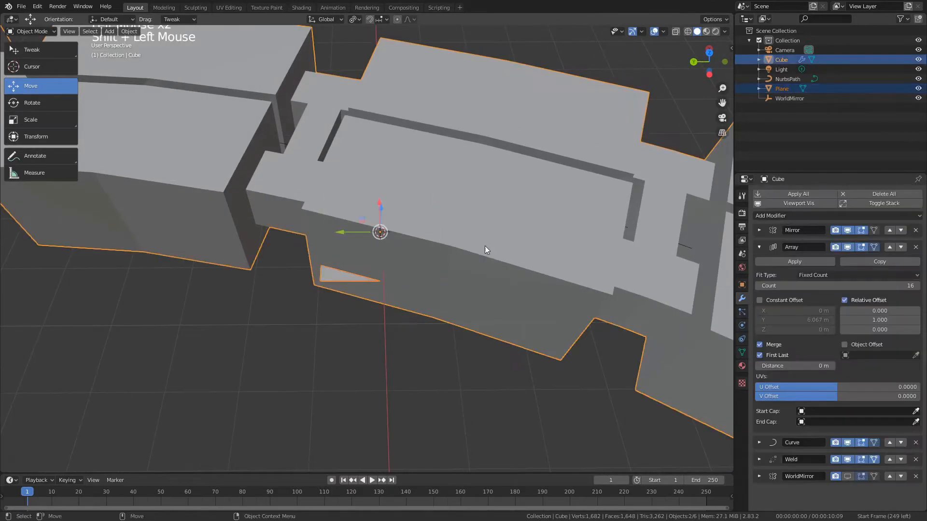
pyautogui.press('space')
pyautogui.press('space')
pyautogui.press('Tab')
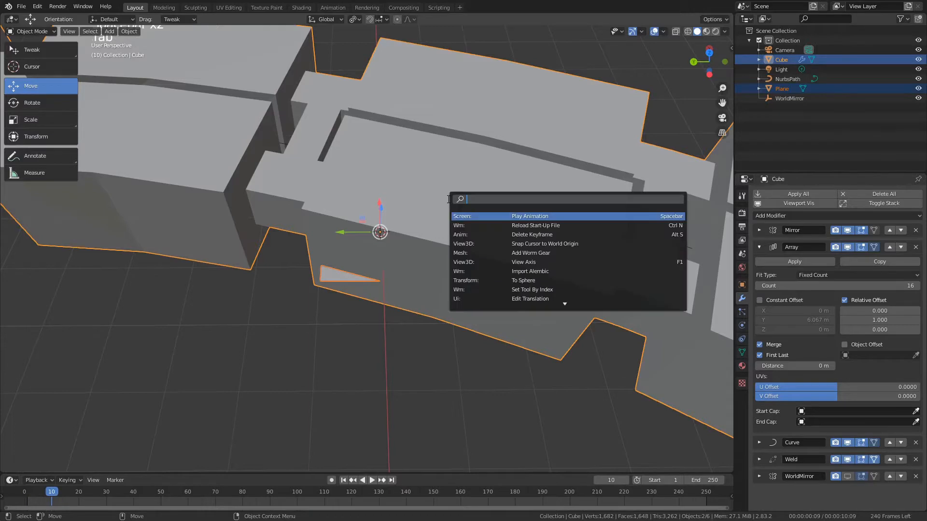
pyautogui.write('link')
pyautogui.press('Down')
pyautogui.press('Down')
pyautogui.press('Down')
pyautogui.press('Down')
pyautogui.press('Down')
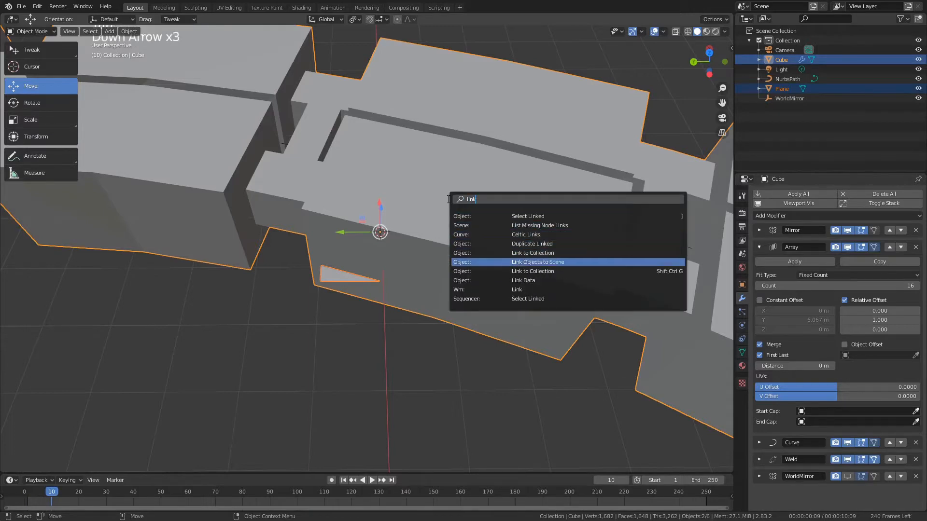
pyautogui.press('Down')
pyautogui.press('Down')
pyautogui.press('Return')
pyautogui.click(194, 462)
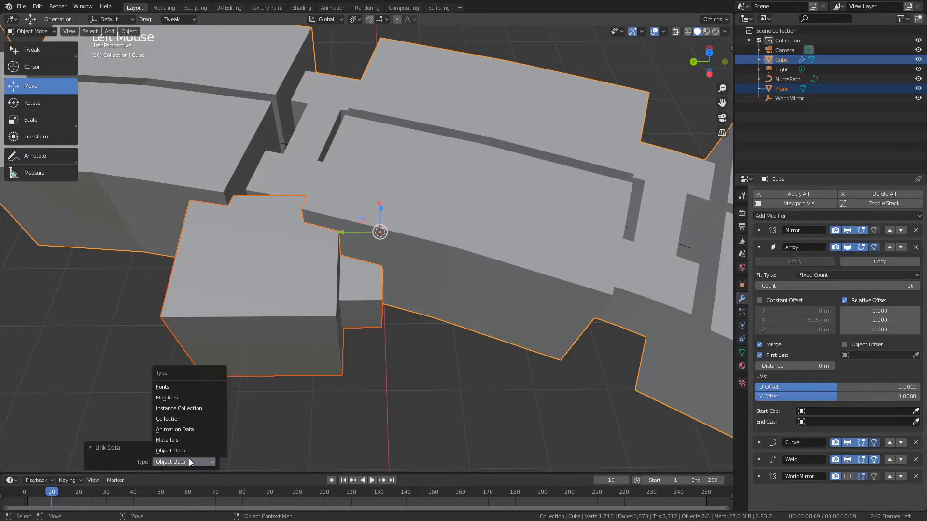
pyautogui.click(192, 396)
# Return the timeline to frame 1 and hide the Cube object.
pyautogui.hotkey('shift', 'Left')
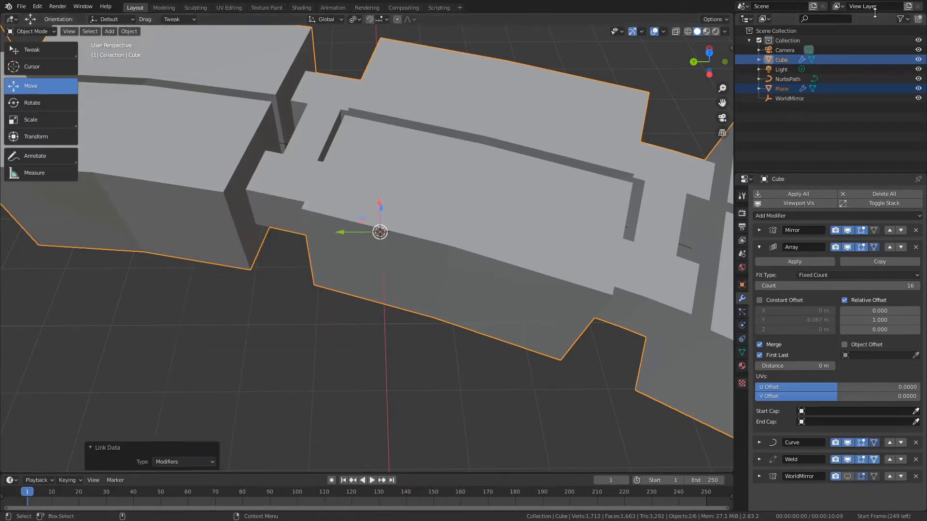
pyautogui.click(919, 59)
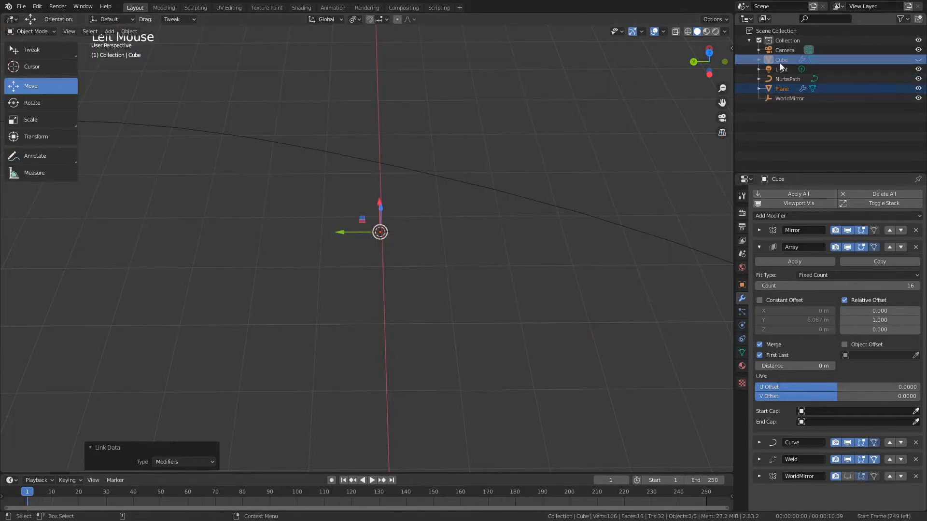
# Select the plane and scale its mesh uniformly by about 2.967 in Edit Mode so its copies close the ring along the path.
pyautogui.click(781, 89)
pyautogui.scroll(-11, 575, 250)
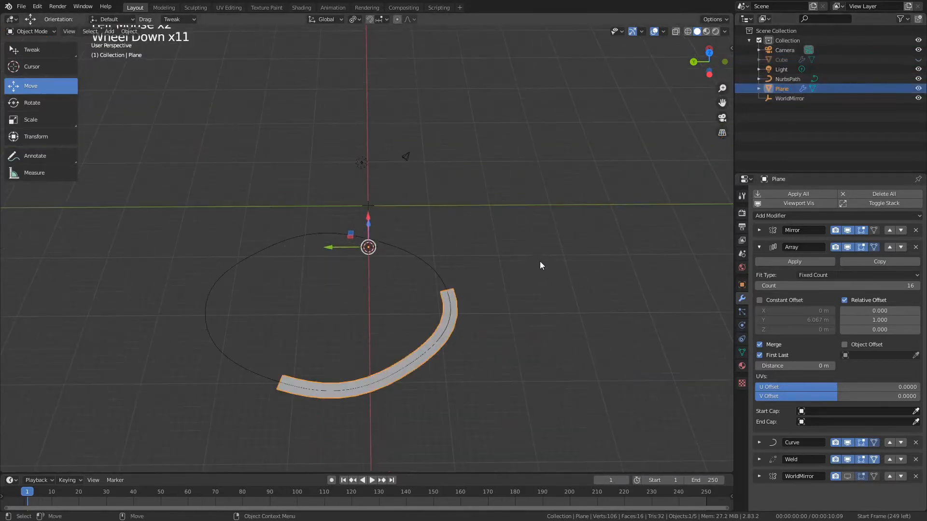
pyautogui.keyDown('alt'); pyautogui.moveTo(540, 262); pyautogui.dragTo(416, 314); pyautogui.keyUp('alt')
pyautogui.keyDown('alt'); pyautogui.moveTo(386, 312); pyautogui.dragTo(454, 298, button='middle'); pyautogui.keyUp('alt')
pyautogui.scroll(2, 483, 331)
pyautogui.keyDown('alt'); pyautogui.moveTo(558, 327); pyautogui.dragTo(531, 321); pyautogui.keyUp('alt')
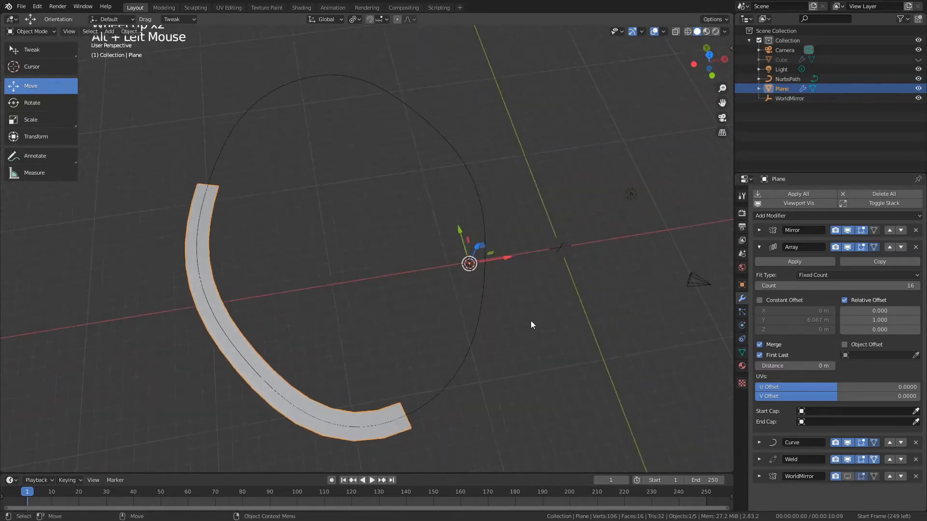
pyautogui.press('4')
pyautogui.press('Tab')
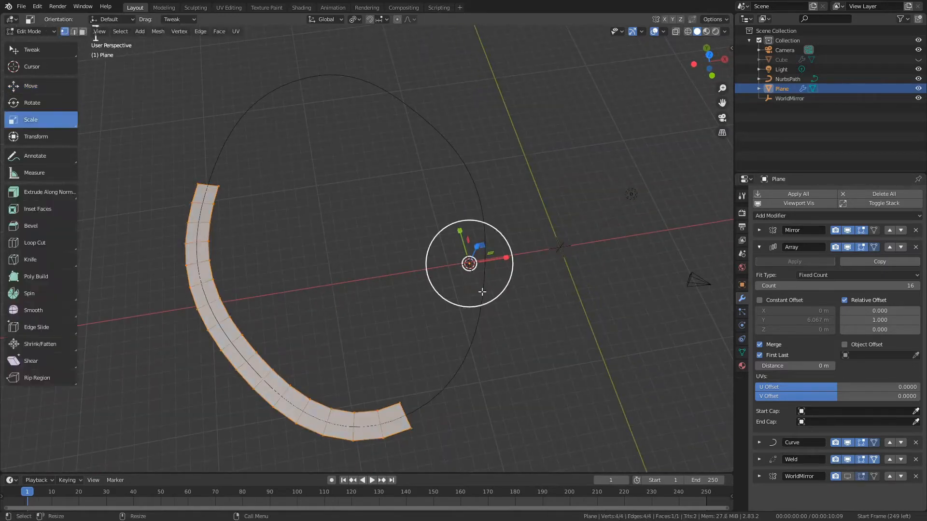
pyautogui.press('Tab')
pyautogui.press('Tab')
pyautogui.press('Tab')
pyautogui.press('Tab')
pyautogui.moveTo(507, 289); pyautogui.dragTo(676, 314)
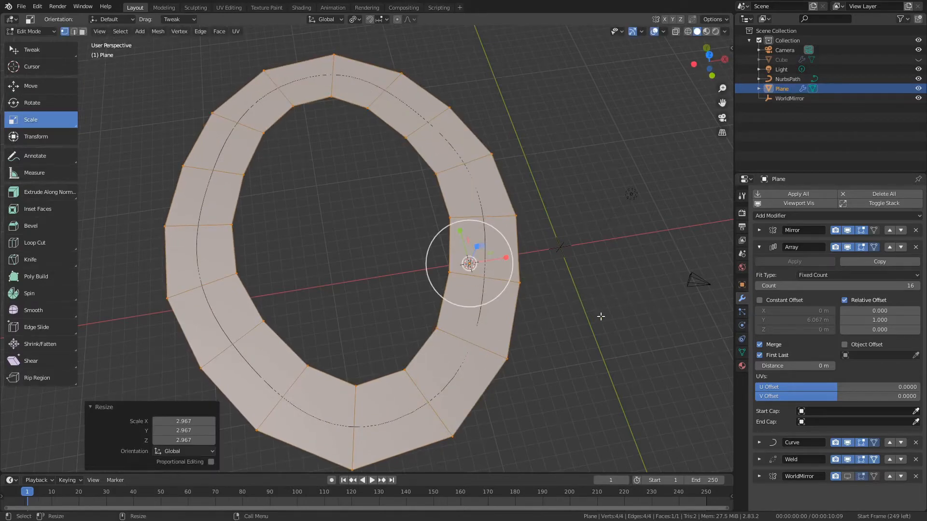
# Examine the ring of plane faces from several angles and return to Object Mode.
pyautogui.scroll(-2, 555, 314)
pyautogui.keyDown('alt'); pyautogui.moveTo(555, 313); pyautogui.dragTo(491, 310); pyautogui.keyUp('alt')
pyautogui.scroll(3, 338, 305)
pyautogui.scroll(-2, 325, 300)
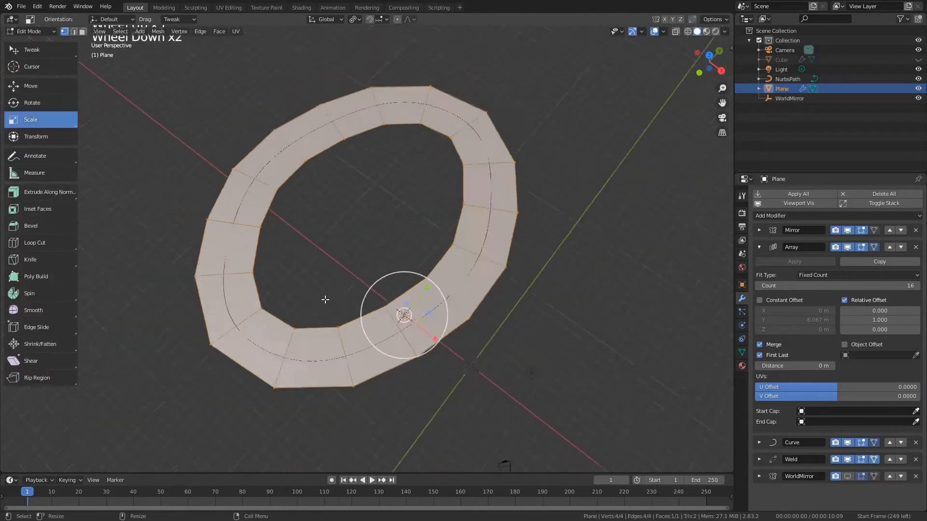
pyautogui.keyDown('alt'); pyautogui.moveTo(325, 300); pyautogui.dragTo(398, 325); pyautogui.keyUp('alt')
pyautogui.scroll(3, 560, 363)
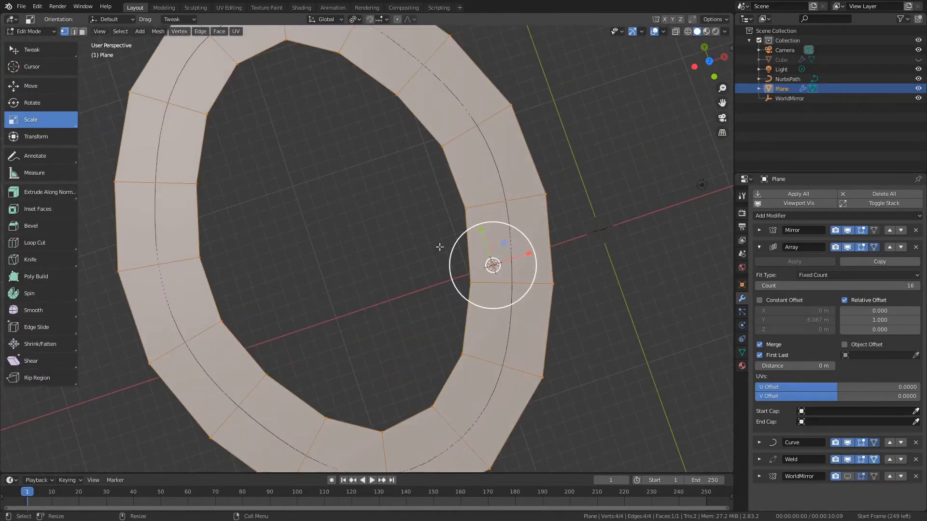
pyautogui.press('Tab')
pyautogui.keyDown('alt'); pyautogui.moveTo(488, 367); pyautogui.dragTo(512, 338); pyautogui.keyUp('alt')
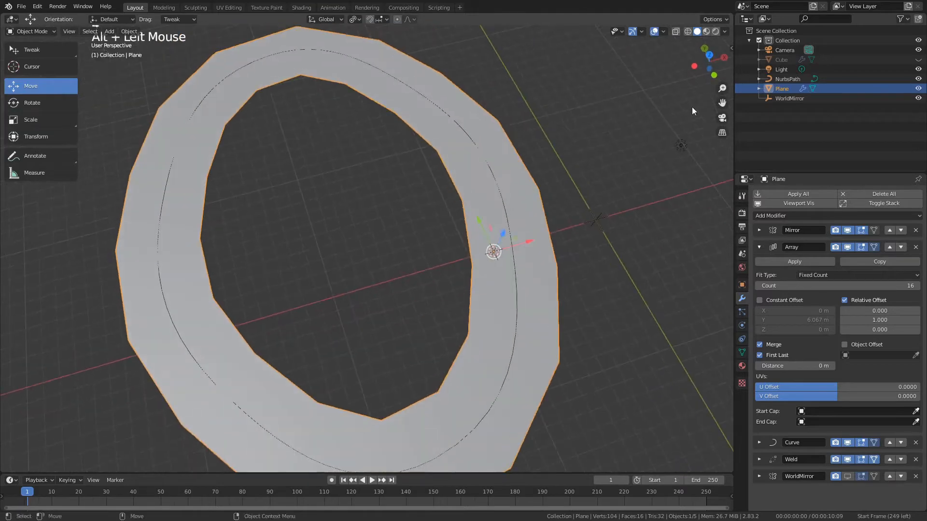
# Briefly show the Cube object to compare its blocks with the plane ring's faces, and hide it again.
pyautogui.click(918, 60)
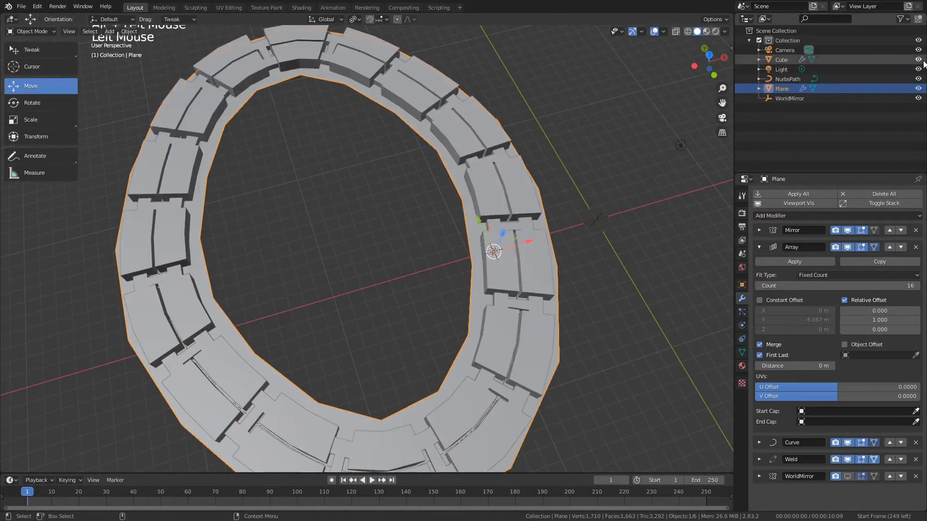
pyautogui.click(918, 59)
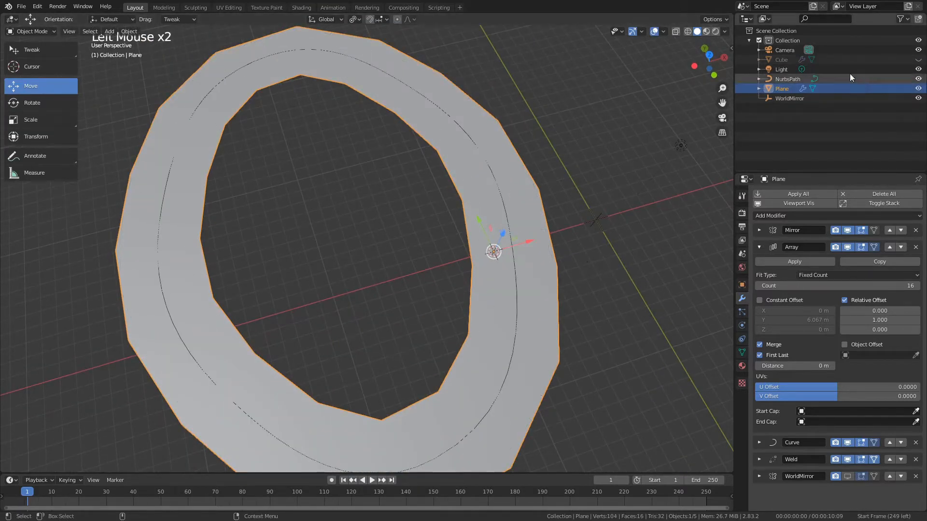
pyautogui.click(830, 59)
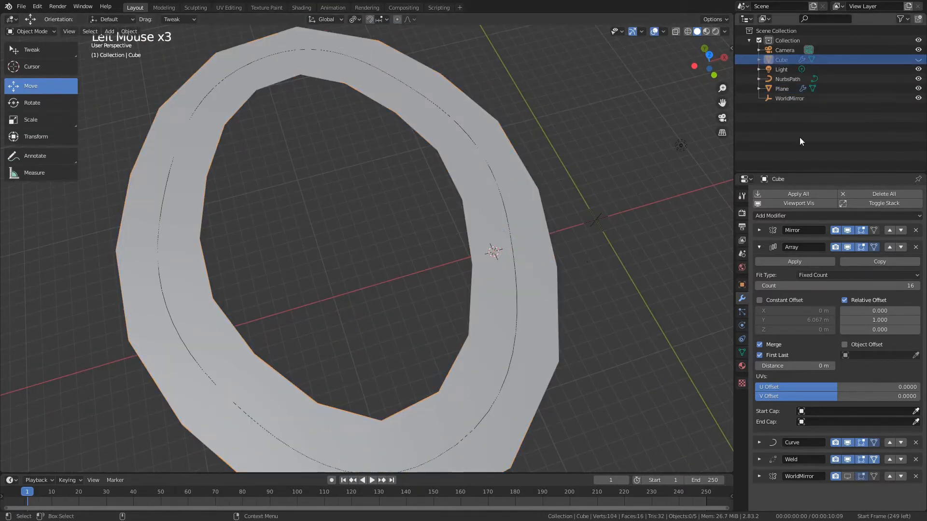
# Select the plane ring and set its object Instancing to Faces.
pyautogui.click(556, 283)
pyautogui.click(742, 286)
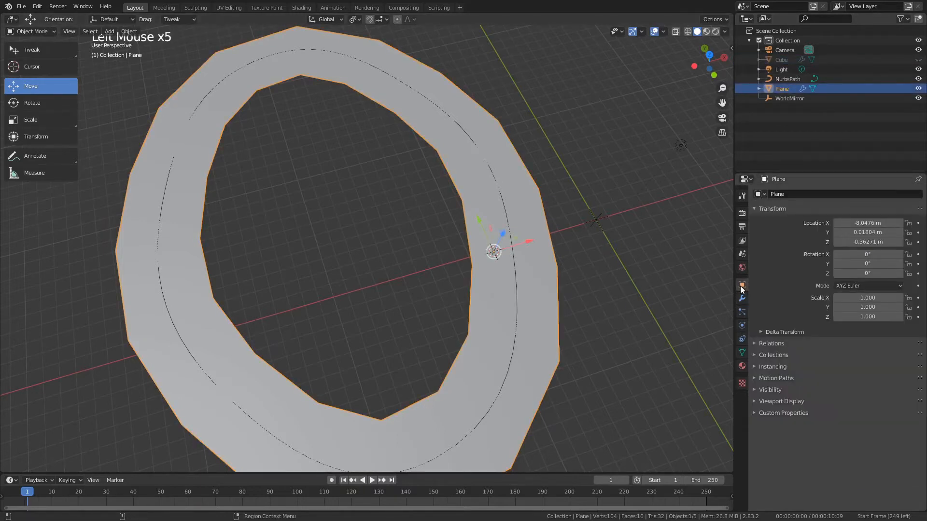
pyautogui.click(781, 366)
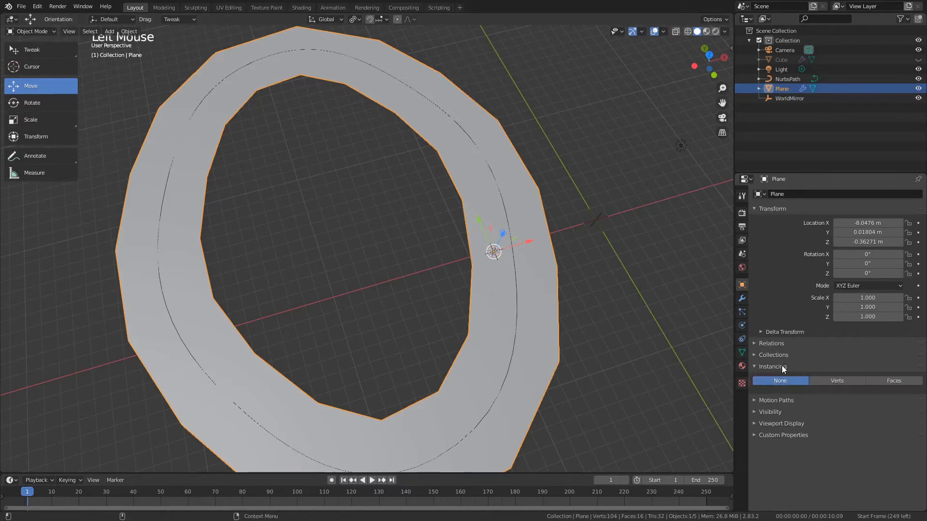
pyautogui.click(898, 383)
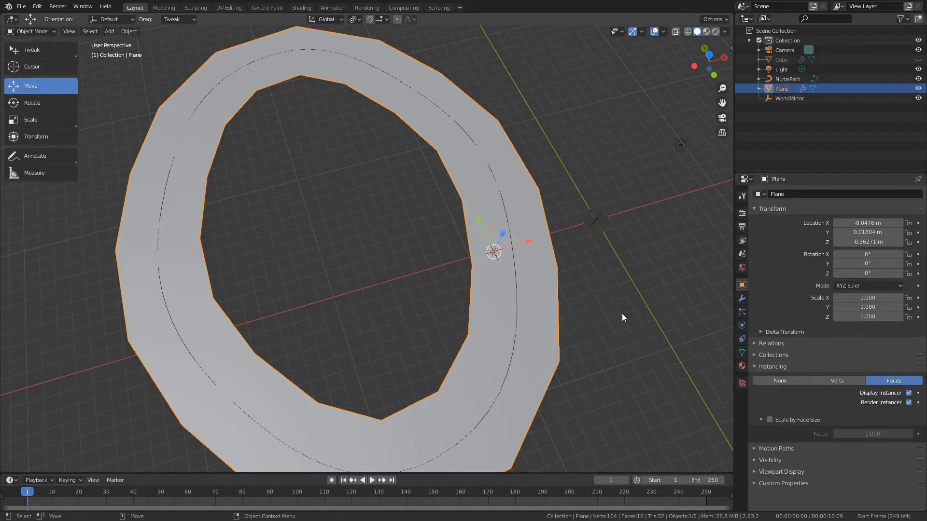
# Make the Cube object visible again and select its ring of blocks.
pyautogui.click(780, 58)
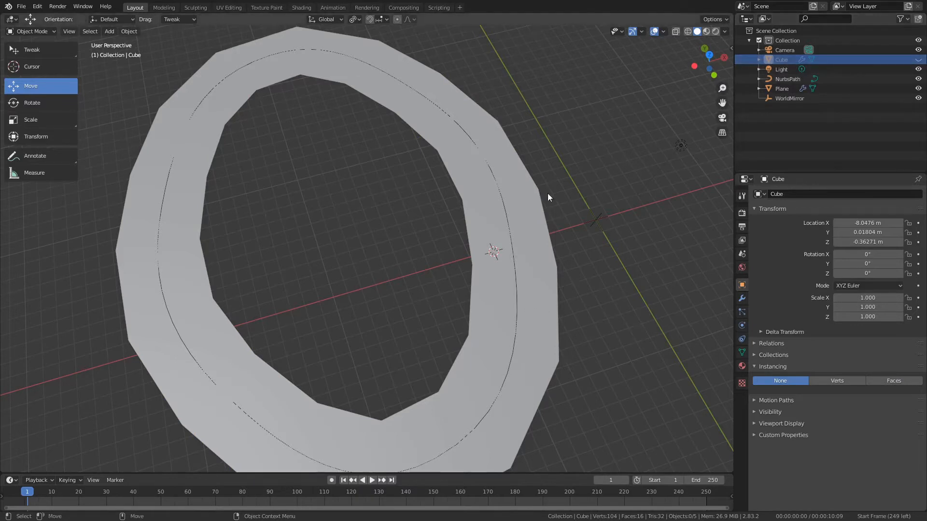
pyautogui.click(502, 284)
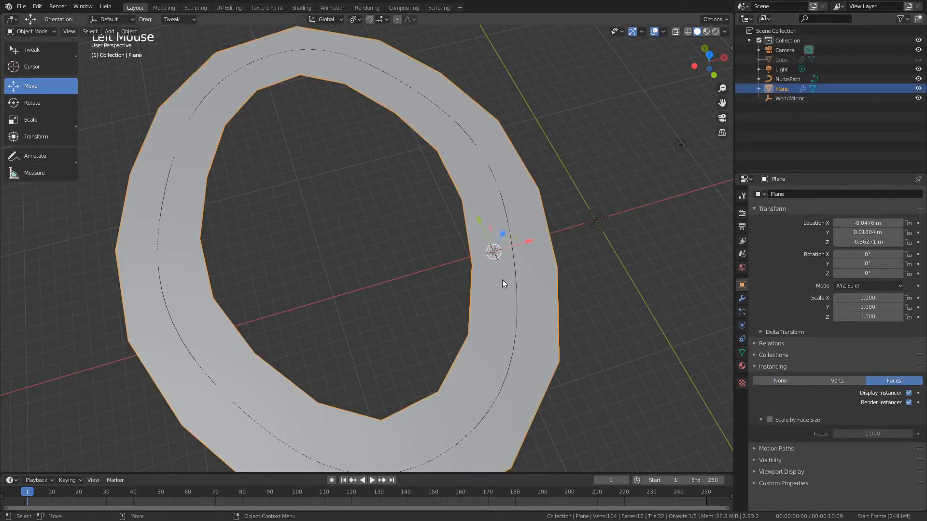
pyautogui.click(781, 60)
pyautogui.click(919, 60)
pyautogui.click(489, 196)
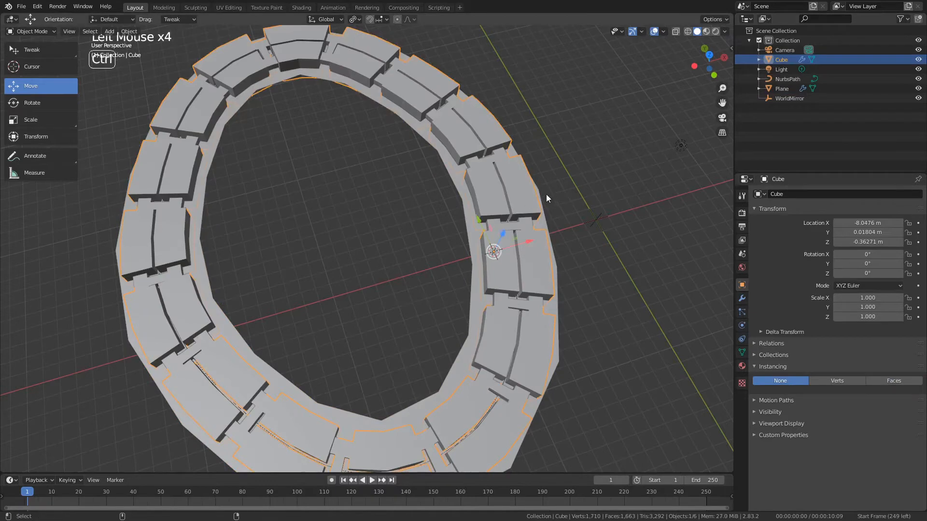
# Duplicate the Cube object in place and hide the original.
pyautogui.hotkey('ctrl', 'd')
pyautogui.click(919, 59)
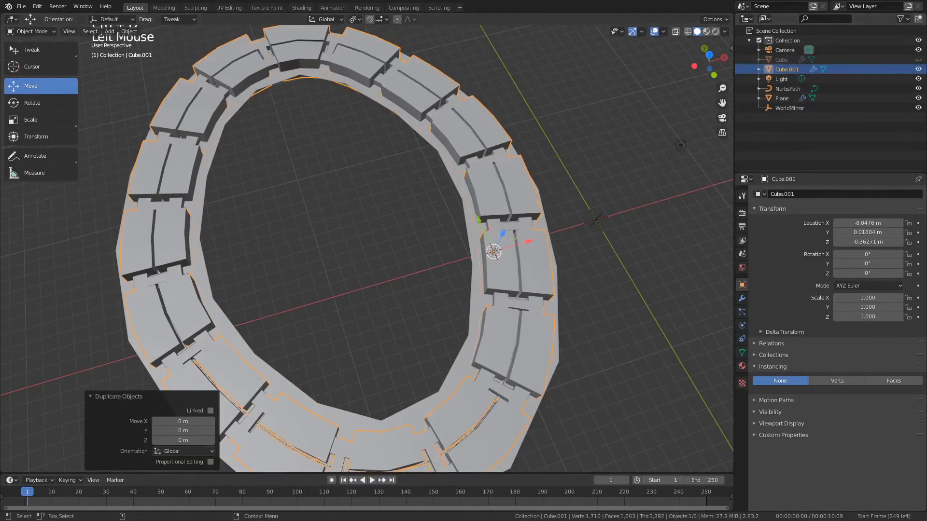
# Remove the Array, Curve, Weld and WorldMirror modifiers from the duplicated cube, keeping only Mirror.
pyautogui.click(743, 298)
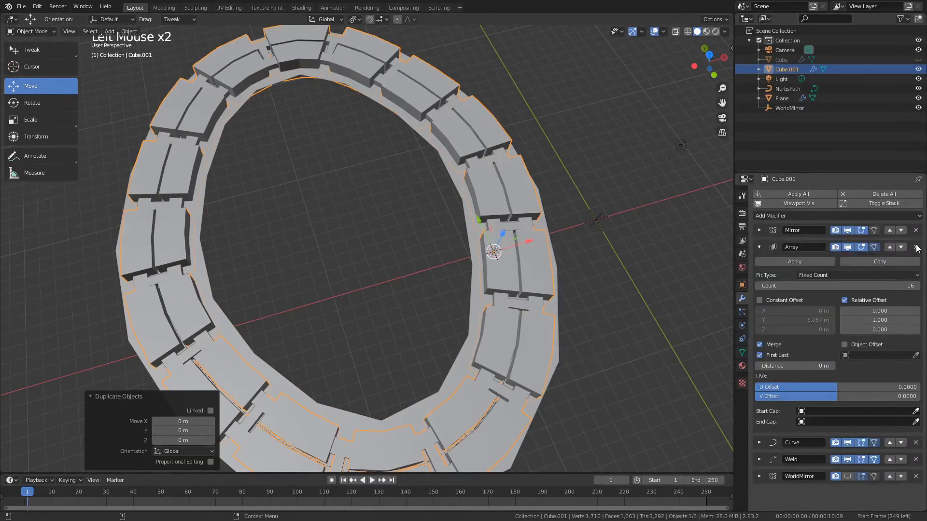
pyautogui.click(916, 248)
pyautogui.click(915, 248)
pyautogui.click(916, 247)
pyautogui.click(916, 247)
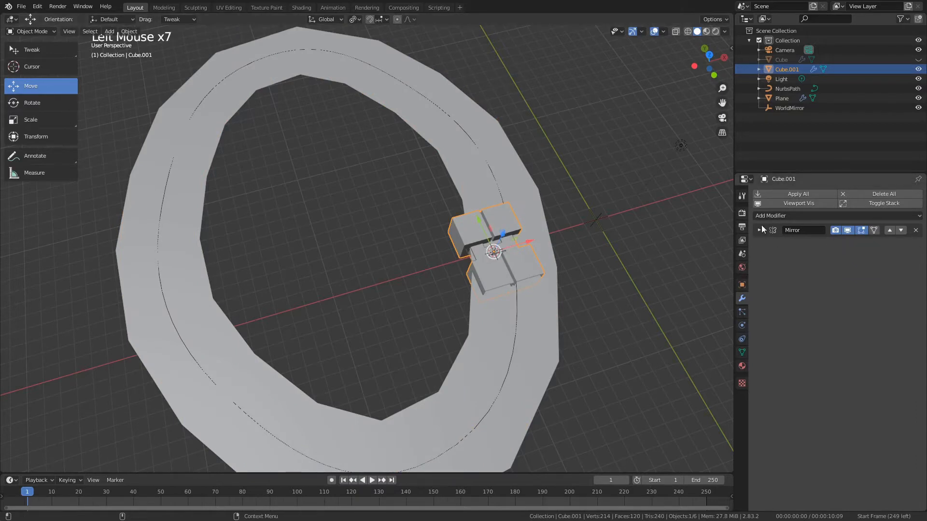
pyautogui.click(848, 230)
pyautogui.click(849, 229)
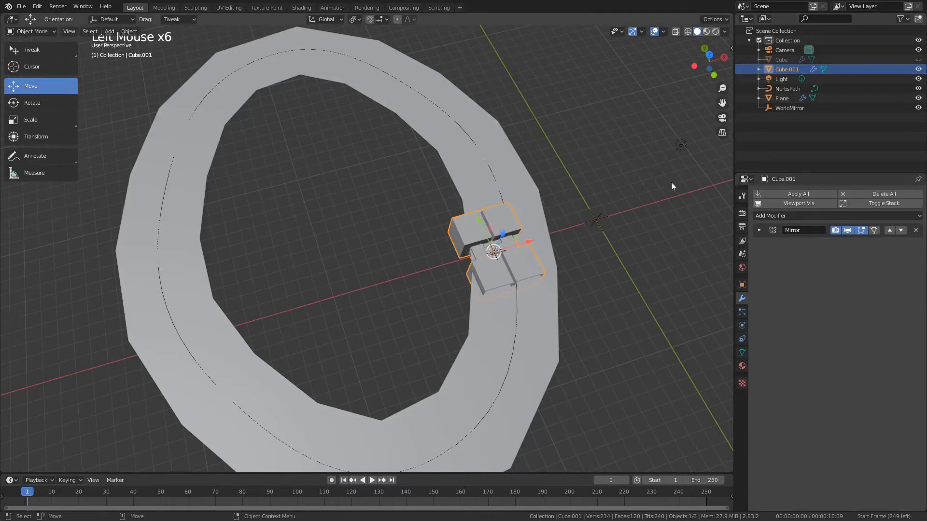
# Parent the duplicated cube to the Plane track with the Object parenting option.
pyautogui.click(542, 205)
pyautogui.keyDown('shift'); pyautogui.click(473, 230); pyautogui.keyUp('shift')
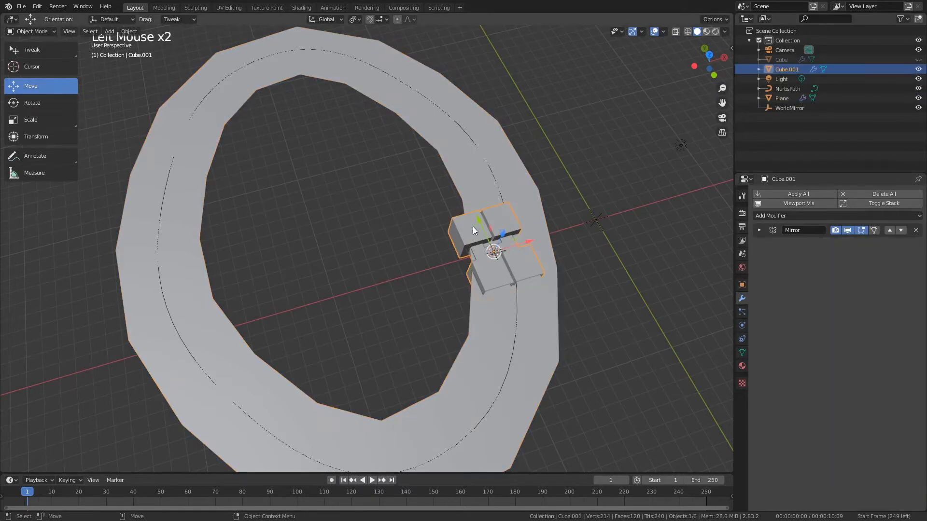
pyautogui.keyDown('shift'); pyautogui.click(524, 194); pyautogui.keyUp('shift')
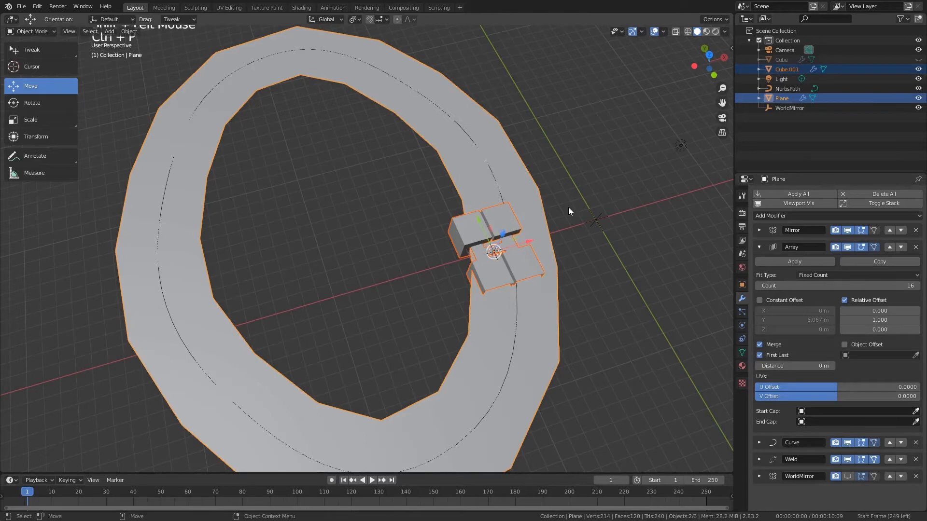
pyautogui.hotkey('ctrl', 'p')
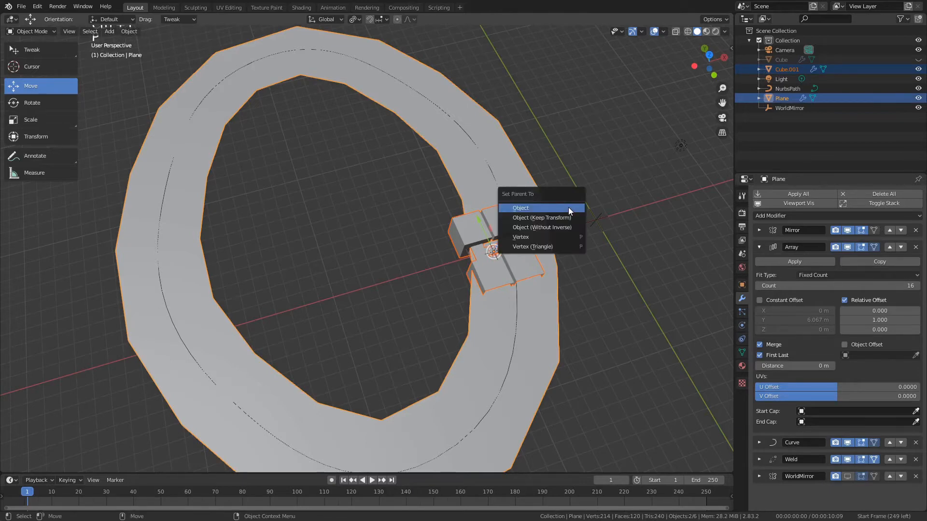
pyautogui.click(563, 210)
# Hide the Cube.001 child nested under Plane in the scene hierarchy.
pyautogui.click(454, 231)
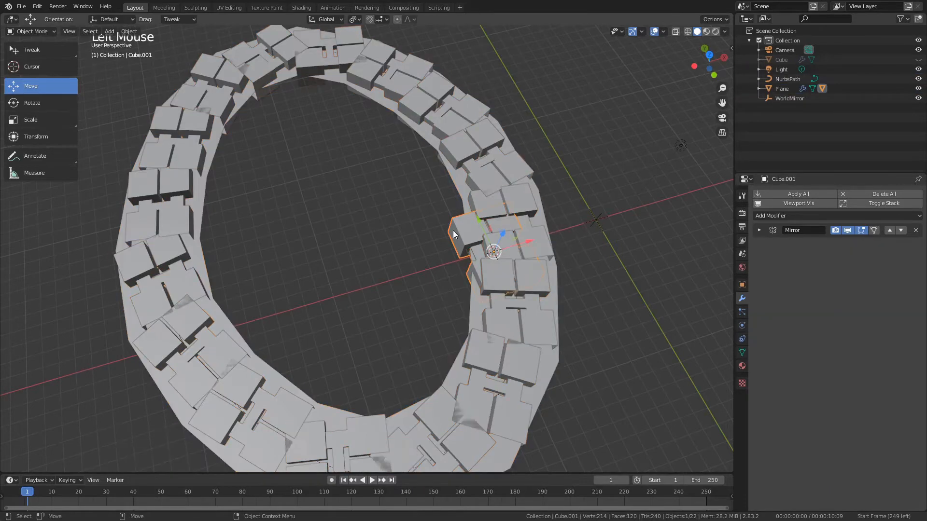
pyautogui.moveTo(533, 241)
pyautogui.mouseDown()
pyautogui.moveTo(502, 249)
pyautogui.moveTo(546, 253)
pyautogui.mouseUp()
pyautogui.hotkey('ctrl', 'z')
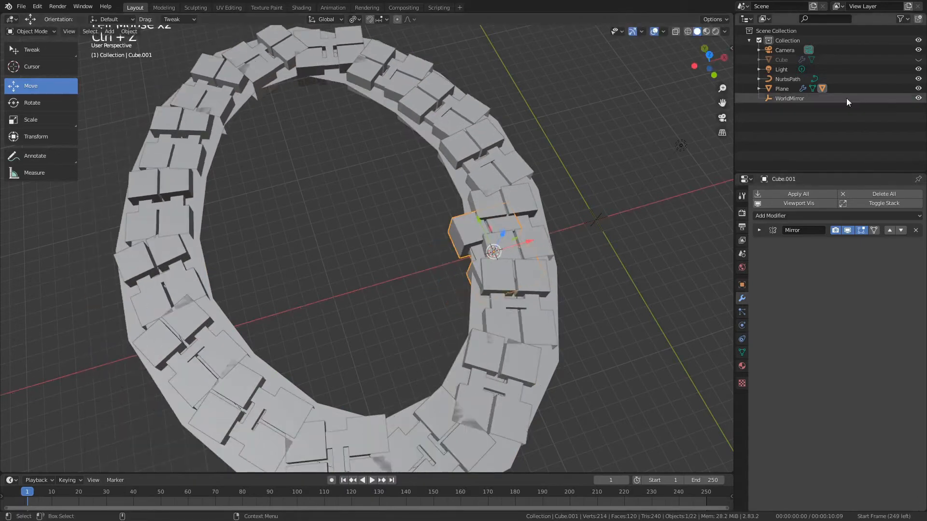
pyautogui.click(759, 89)
pyautogui.click(919, 118)
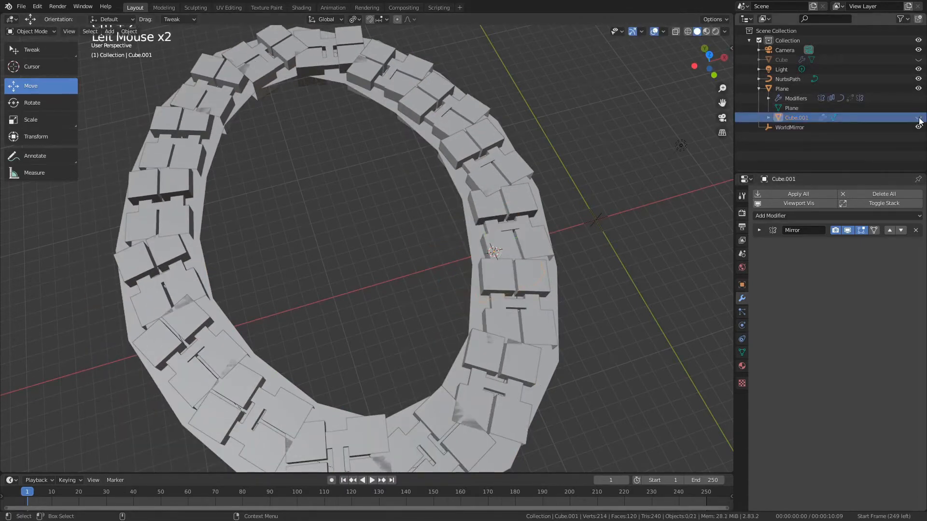
# Turn off Display Instancer in the Plane object's instancing settings.
pyautogui.click(508, 217)
pyautogui.keyDown('alt'); pyautogui.moveTo(597, 256); pyautogui.dragTo(488, 291); pyautogui.keyUp('alt')
pyautogui.scroll(3, 488, 292)
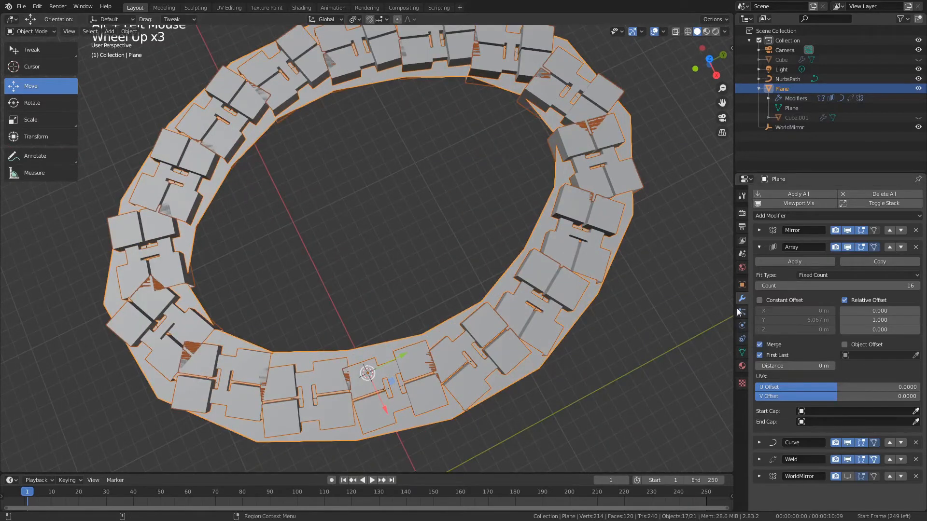
pyautogui.click(742, 285)
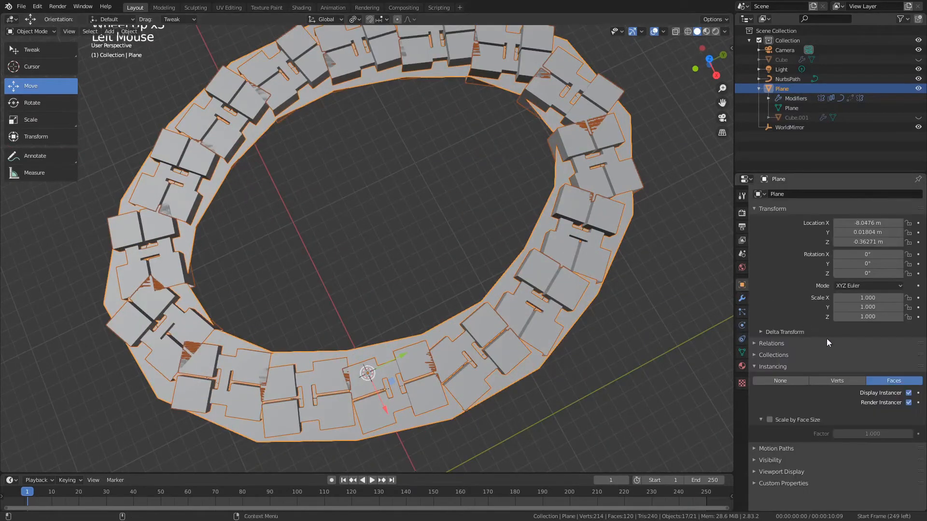
pyautogui.click(890, 392)
# Examine how the instanced blocks follow the oval path around the whole track.
pyautogui.keyDown('alt'); pyautogui.moveTo(427, 318); pyautogui.dragTo(385, 281); pyautogui.keyUp('alt')
pyautogui.scroll(-4, 383, 284)
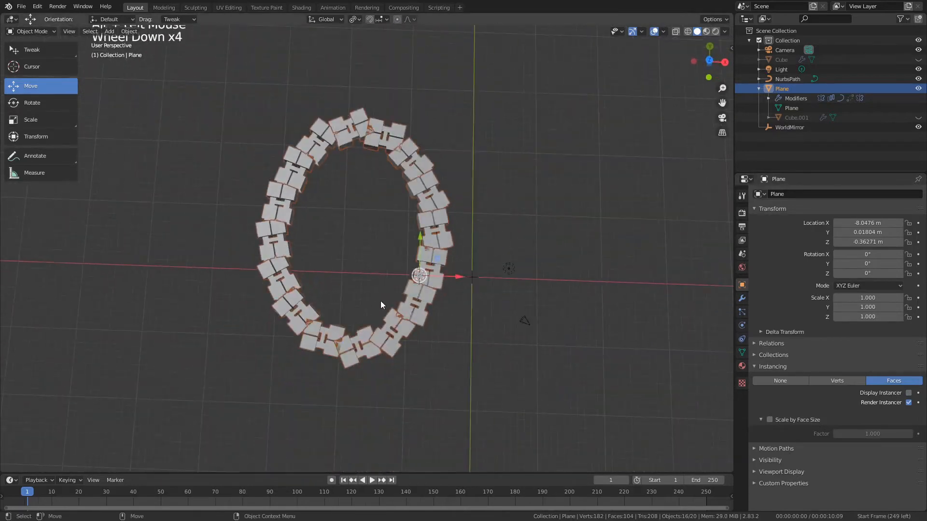
pyautogui.scroll(3, 384, 187)
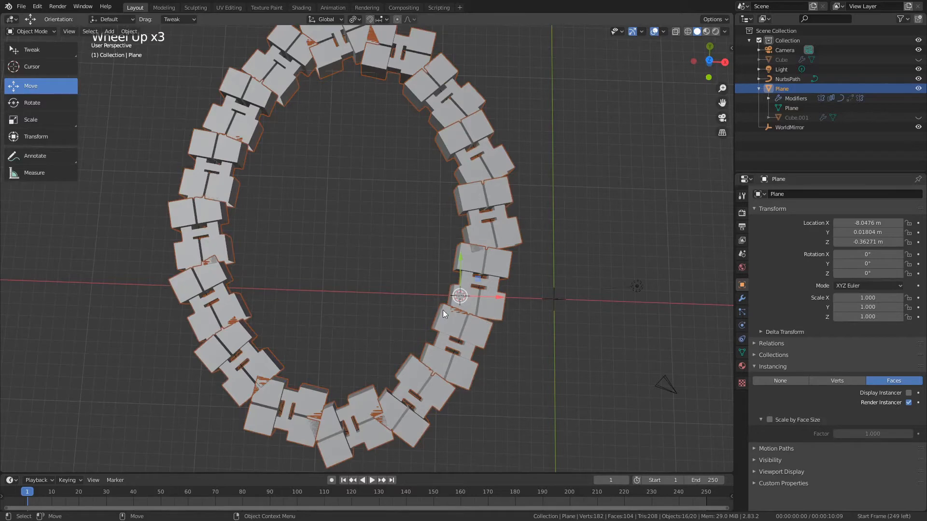
pyautogui.scroll(1, 504, 306)
pyautogui.keyDown('alt'); pyautogui.moveTo(420, 260); pyautogui.dragTo(409, 201, button='middle'); pyautogui.keyUp('alt')
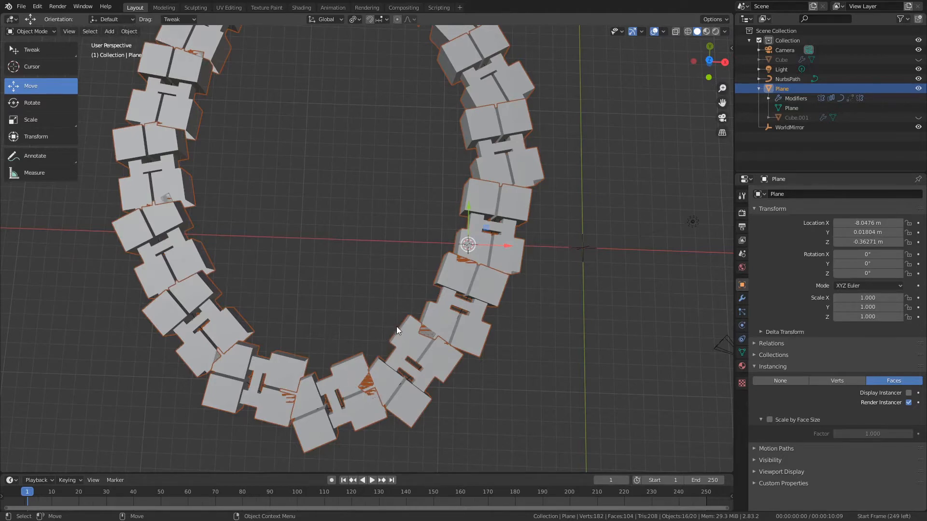
pyautogui.scroll(-6, 396, 327)
pyautogui.scroll(3, 361, 229)
pyautogui.rightClick(339, 264)
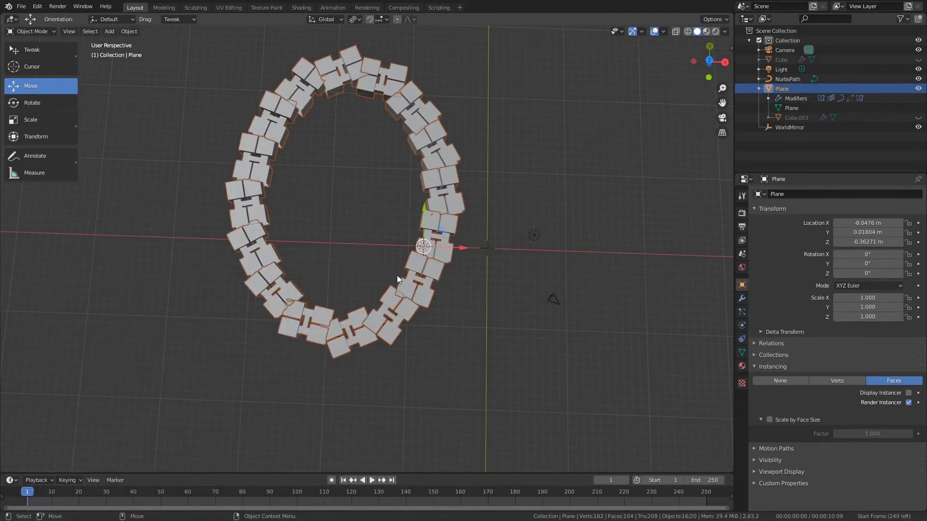
pyautogui.scroll(2, 397, 275)
pyautogui.keyDown('alt'); pyautogui.moveTo(384, 273); pyautogui.dragTo(444, 291); pyautogui.keyUp('alt')
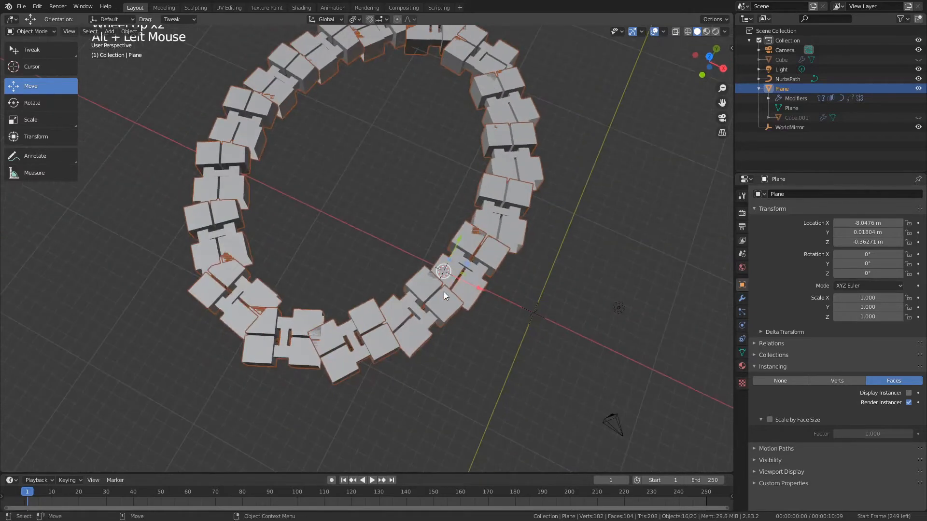
# Unhide the Cube.001 child object under Plane.
pyautogui.click(497, 230)
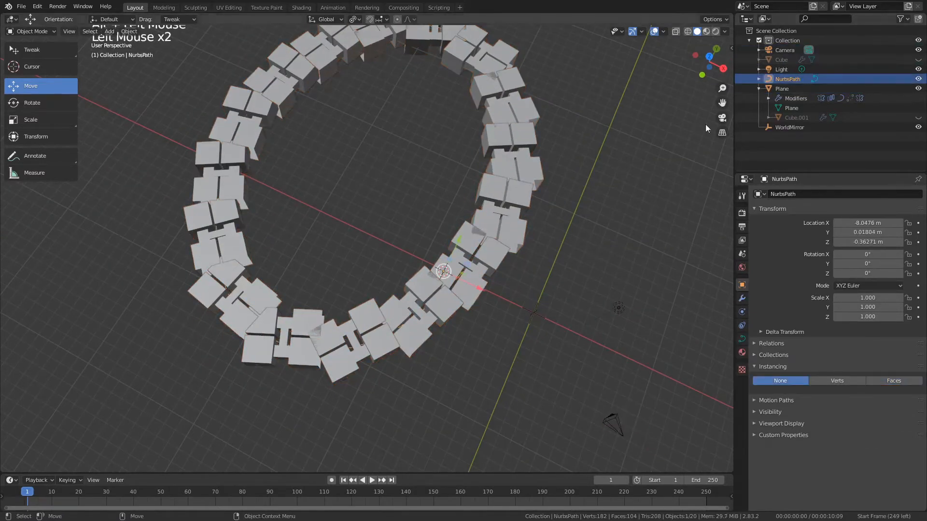
pyautogui.click(471, 189)
pyautogui.click(871, 118)
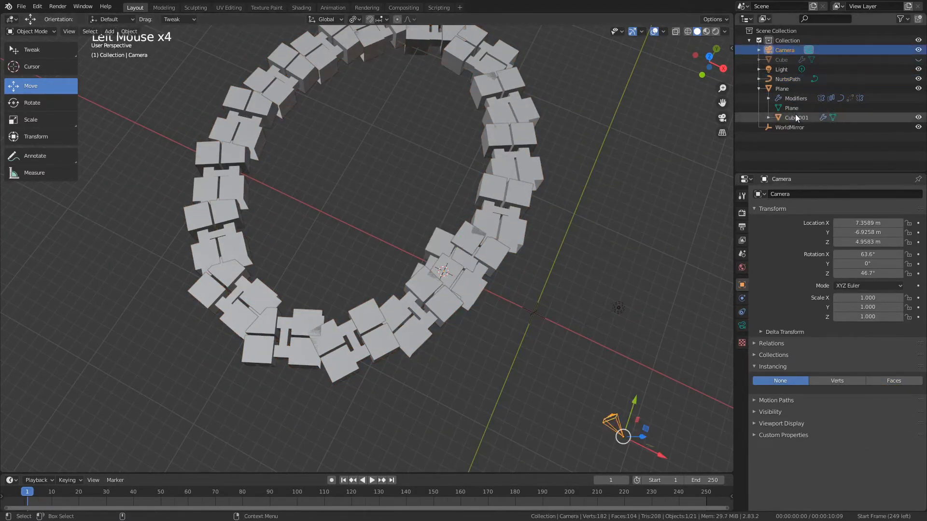
# Delete all mesh geometry of Cube.001 in Edit Mode.
pyautogui.press('Tab')
pyautogui.keyDown('alt'); pyautogui.moveTo(302, 283); pyautogui.dragTo(399, 246); pyautogui.keyUp('alt')
pyautogui.keyDown('alt'); pyautogui.moveTo(399, 246); pyautogui.dragTo(352, 298, button='middle'); pyautogui.keyUp('alt')
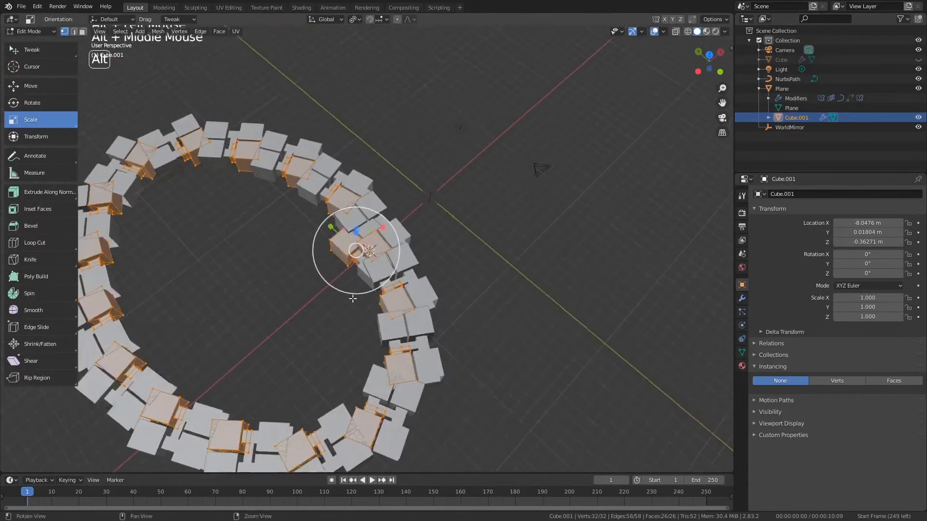
pyautogui.scroll(4, 352, 298)
pyautogui.press('Delete')
pyautogui.click(390, 253)
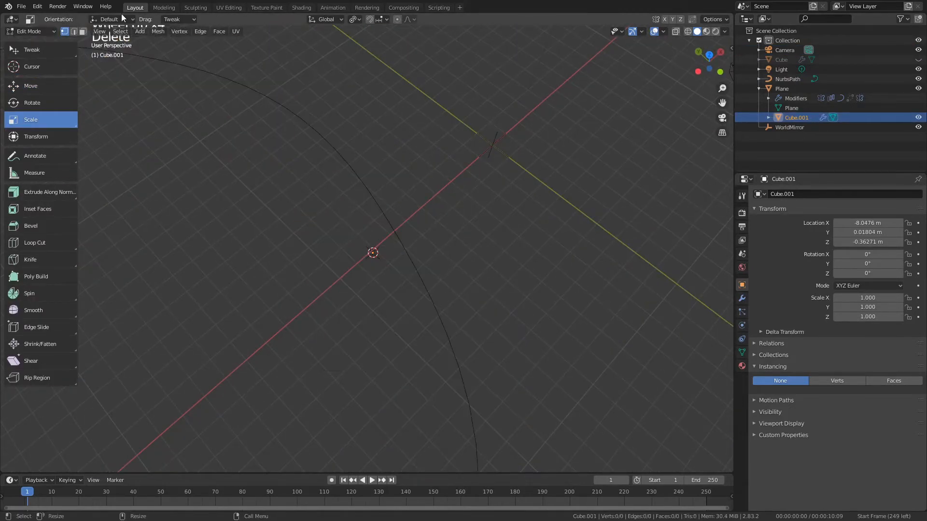
# Add a circle with 32 vertices and a 1 m radius to the emptied Cube.001 mesh.
pyautogui.click(140, 31)
pyautogui.click(150, 61)
pyautogui.keyDown('alt'); pyautogui.moveTo(481, 280); pyautogui.dragTo(427, 269); pyautogui.keyUp('alt')
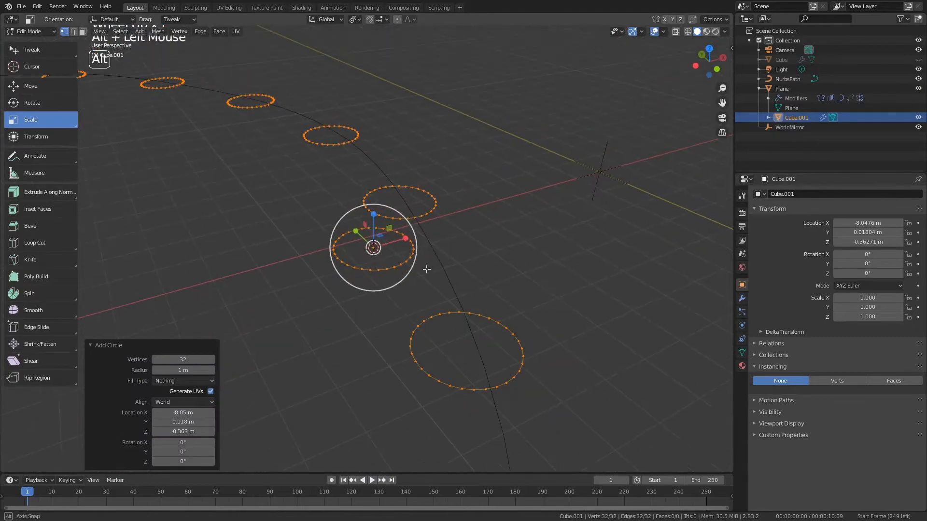
# Extrude the circle into a narrow flat ring and extrude it vertically into a raised band.
pyautogui.hotkey('ctrl', 'e')
pyautogui.moveTo(472, 282); pyautogui.dragTo(470, 280, button='middle')
pyautogui.scroll(2, 470, 280)
pyautogui.press('3')
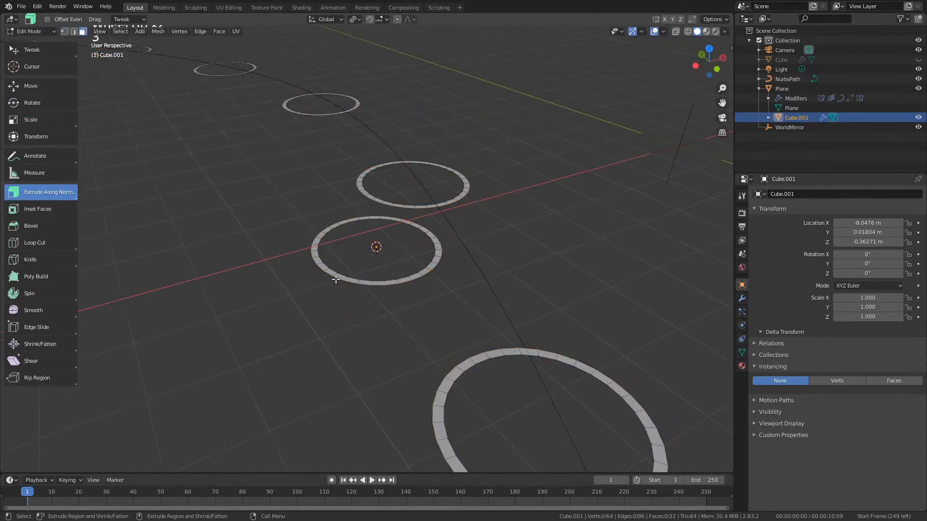
pyautogui.keyDown('alt'); pyautogui.keyDown('shift'); pyautogui.click(326, 269); pyautogui.keyUp('shift'); pyautogui.keyUp('alt')
pyautogui.doubleClick(358, 276)
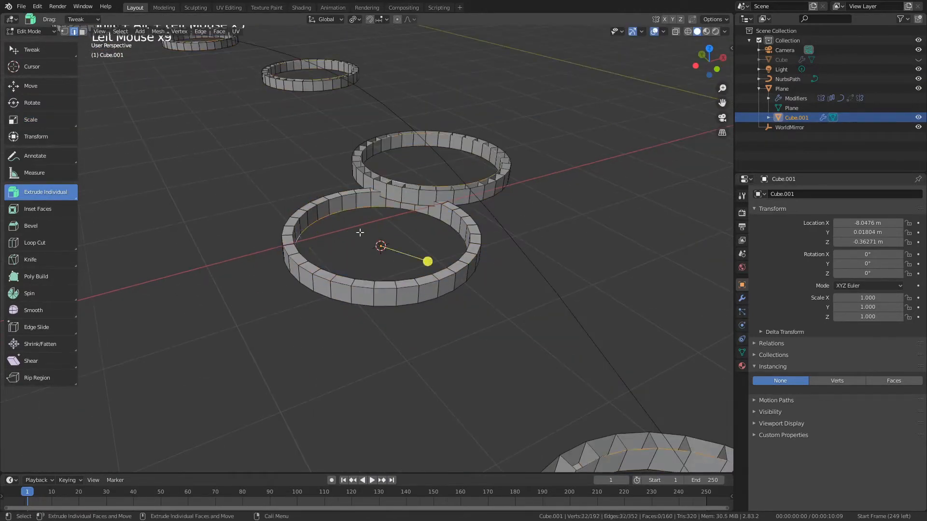
pyautogui.click(307, 259)
pyautogui.keyDown('alt'); pyautogui.keyDown('shift'); pyautogui.click(308, 259); pyautogui.keyUp('shift'); pyautogui.keyUp('alt')
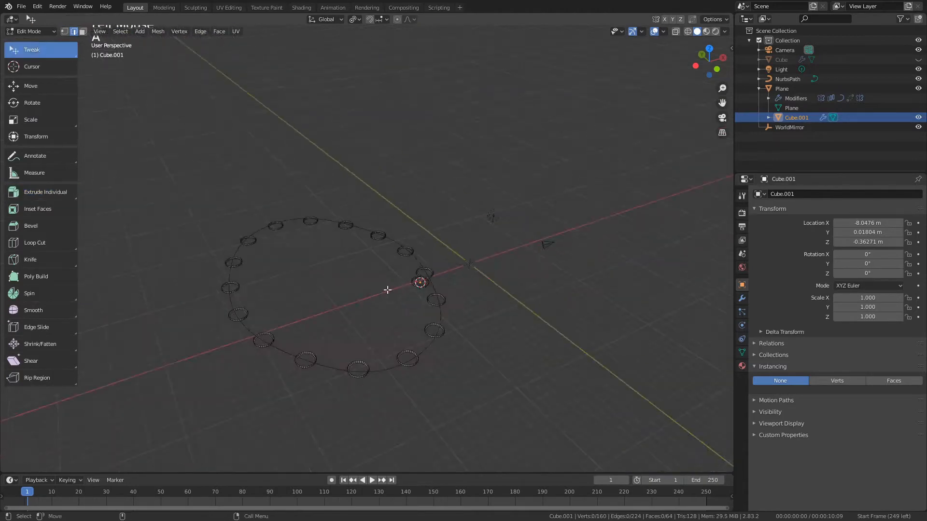
# Try to select the band's edges with the Edge Rings selection.
pyautogui.keyDown('alt'); pyautogui.moveTo(387, 290); pyautogui.dragTo(358, 292); pyautogui.keyUp('alt')
pyautogui.click(120, 31)
pyautogui.moveTo(135, 179)
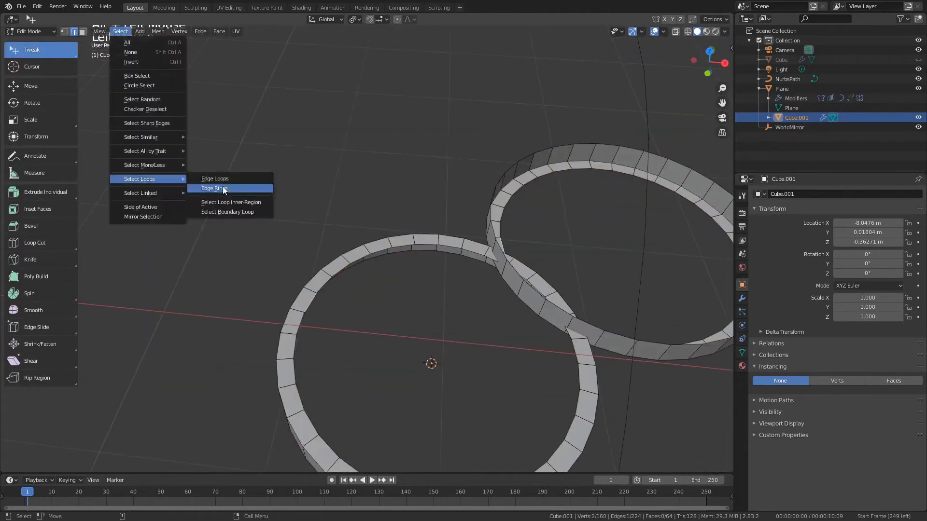
pyautogui.click(222, 188)
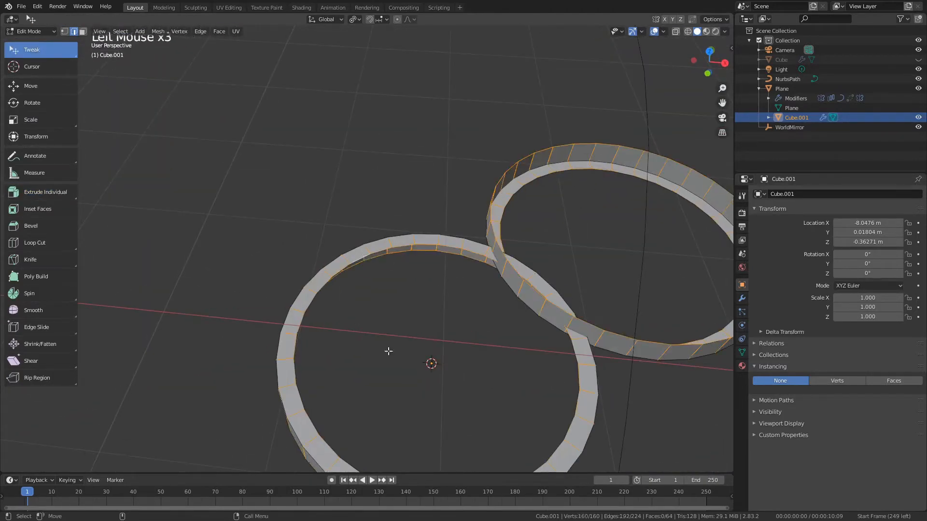
# Select the whole band mesh and merge its overlapping vertices by distance.
pyautogui.click(742, 299)
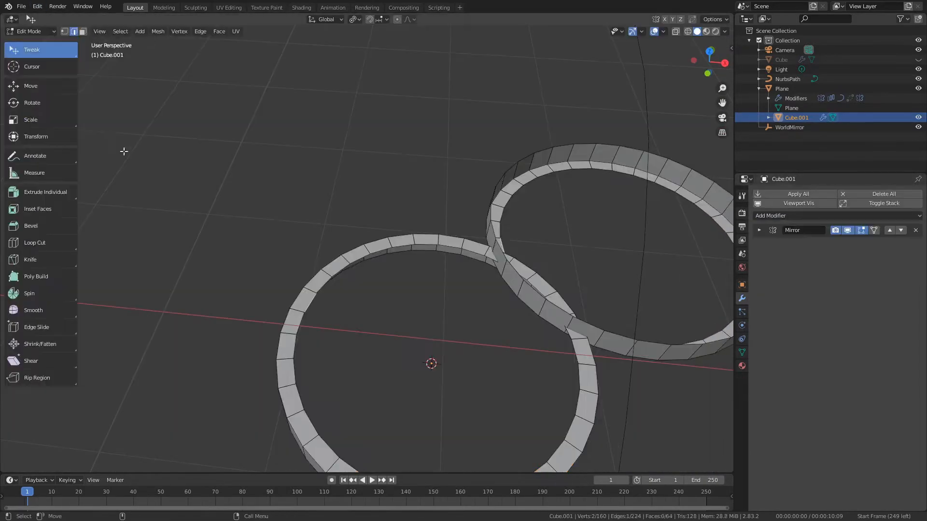
pyautogui.click(120, 32)
pyautogui.moveTo(148, 189)
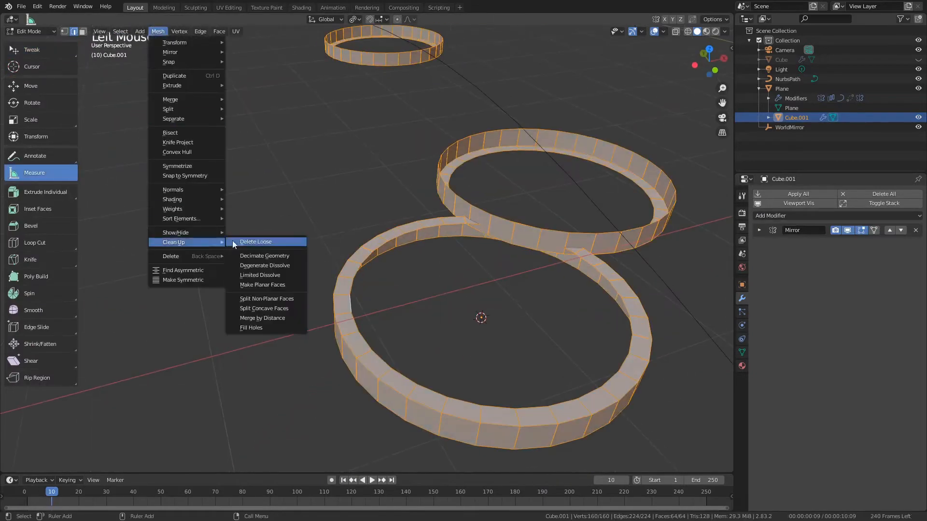
pyautogui.click(270, 313)
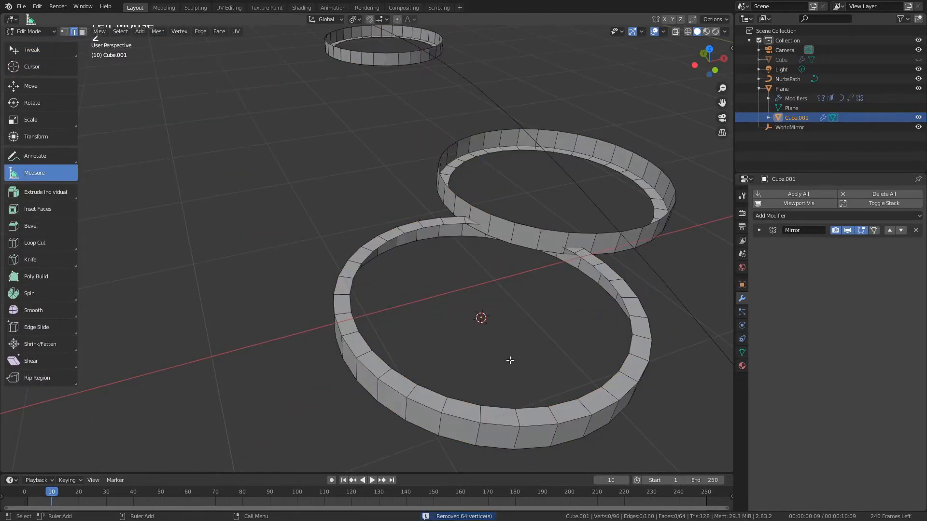
# Select the inner edge loop of the band's flat rim and close the opening with Grid Fill.
pyautogui.doubleClick(372, 337)
pyautogui.keyDown('alt'); pyautogui.moveTo(426, 295); pyautogui.dragTo(437, 314); pyautogui.keyUp('alt')
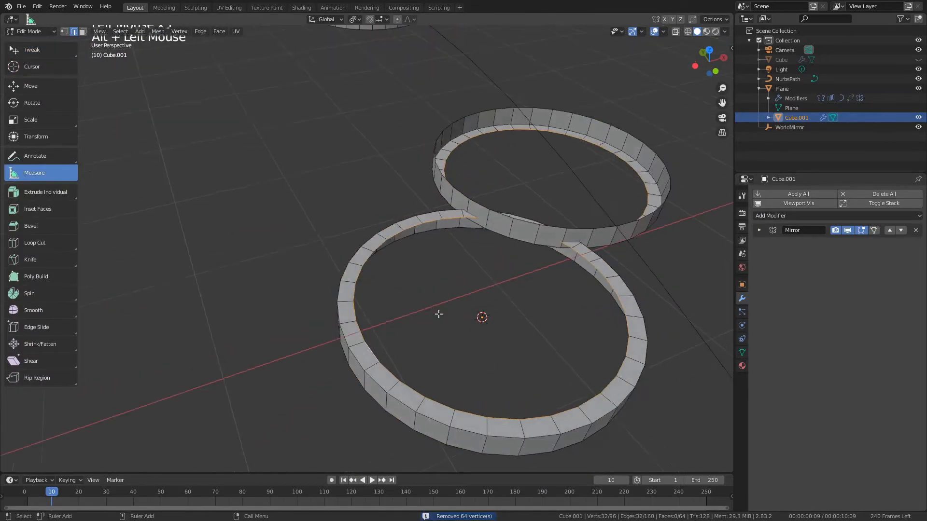
pyautogui.press('F3')
pyautogui.write('gri')
pyautogui.press('Down')
pyautogui.press('Down')
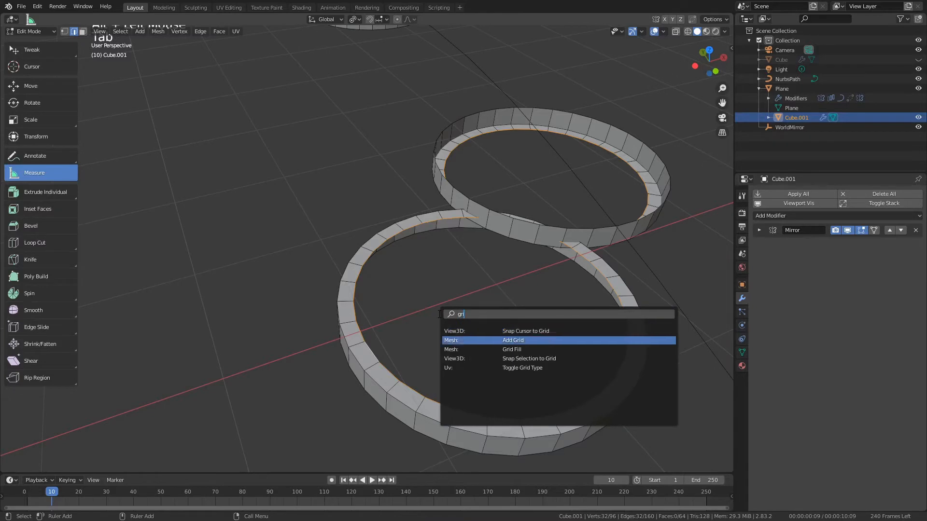
pyautogui.press('Return')
# Raise the filled disc's central vertex vertically with proportional editing to form a dome, and return to Object Mode.
pyautogui.click(422, 50)
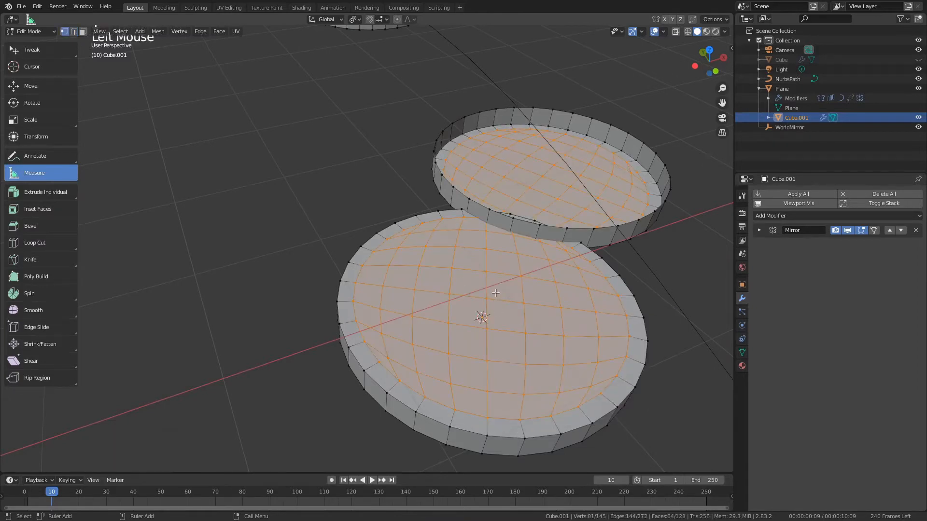
pyautogui.press('w')
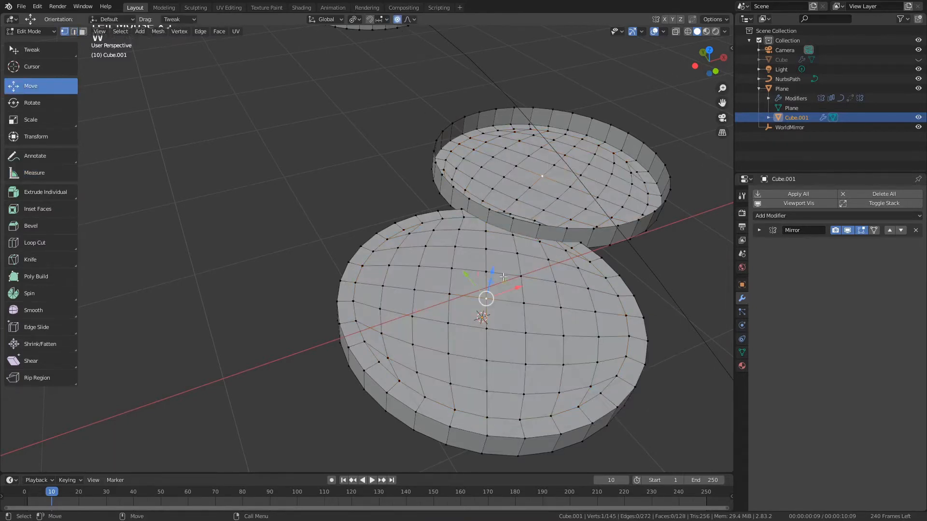
pyautogui.moveTo(492, 269); pyautogui.dragTo(483, 200)
pyautogui.scroll(-6, 492, 241)
pyautogui.scroll(4, 493, 238)
pyautogui.click(849, 234)
pyautogui.press('Tab')
pyautogui.click(298, 205)
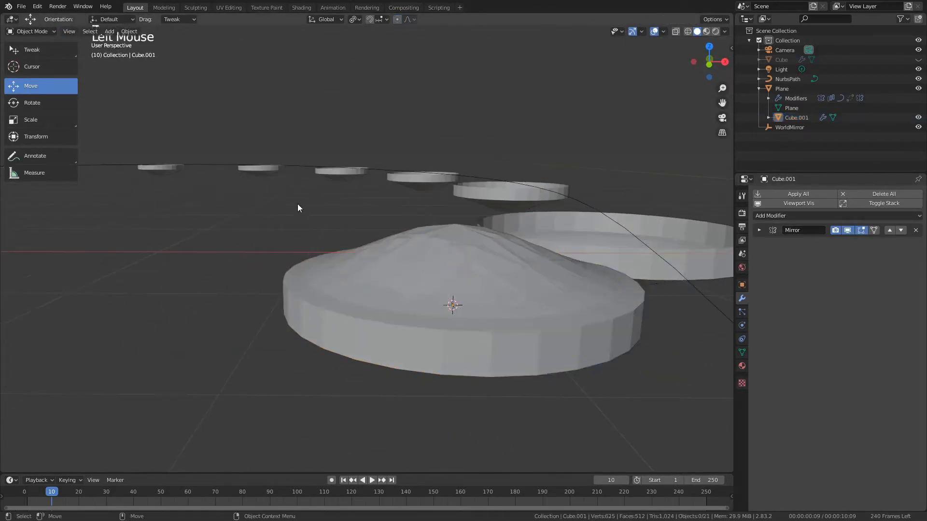
# Select the domed Cube.001 disc and remove its Mirror modifier.
pyautogui.keyDown('alt'); pyautogui.moveTo(401, 231); pyautogui.dragTo(406, 304); pyautogui.keyUp('alt')
pyautogui.click(427, 319)
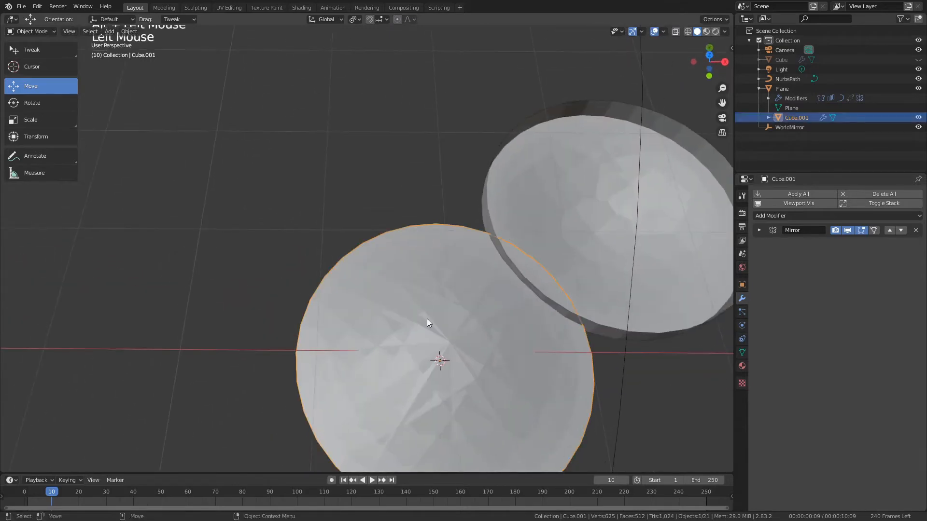
pyautogui.click(916, 231)
# Shade the domed disc smooth and enable Auto Smooth for its normals.
pyautogui.keyDown('alt'); pyautogui.moveTo(589, 289); pyautogui.dragTo(349, 223); pyautogui.keyUp('alt')
pyautogui.rightClick(331, 225)
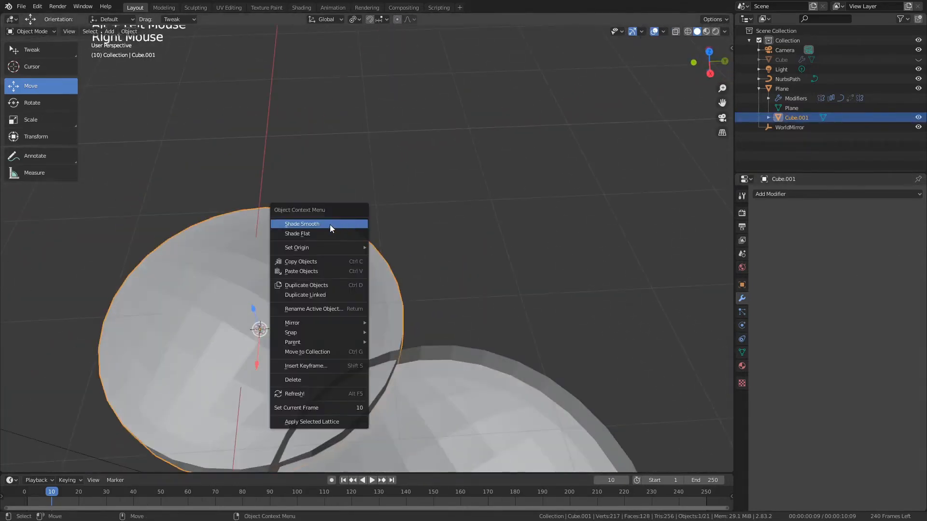
pyautogui.click(302, 224)
pyautogui.scroll(5, 427, 238)
pyautogui.click(742, 352)
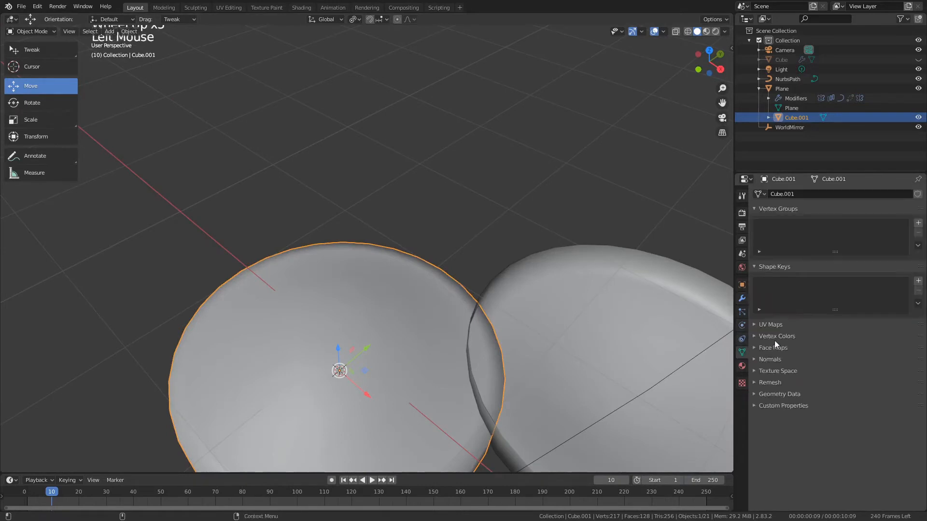
pyautogui.click(769, 360)
pyautogui.click(775, 373)
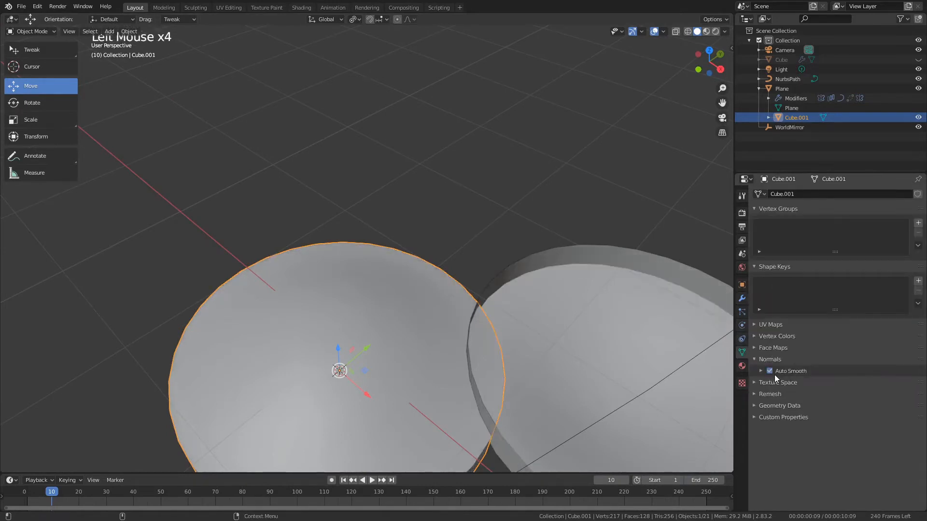
pyautogui.click(763, 360)
# Put the parent Plane into Edit Mode and turn on Display Instancer in its instancing settings.
pyautogui.scroll(-6, 539, 271)
pyautogui.keyDown('alt'); pyautogui.moveTo(540, 272); pyautogui.dragTo(443, 292); pyautogui.keyUp('alt')
pyautogui.click(419, 304)
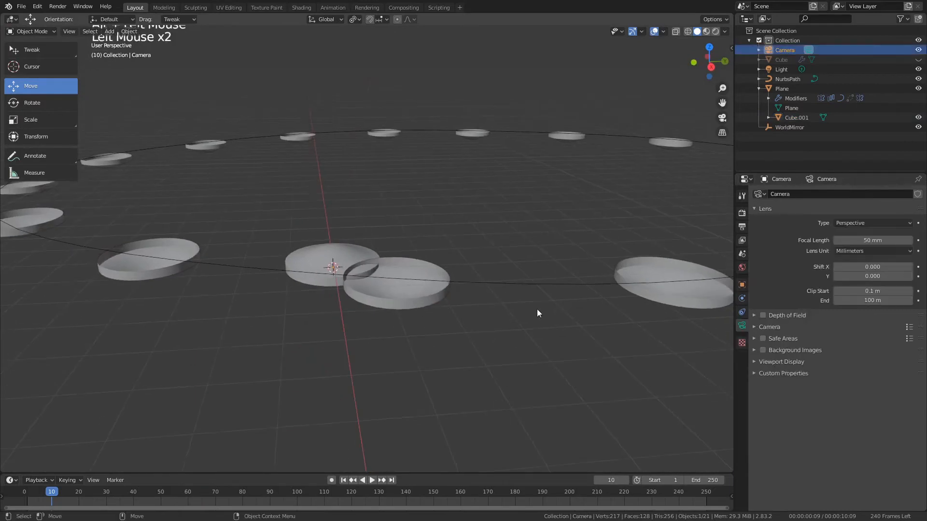
pyautogui.click(794, 102)
pyautogui.click(795, 107)
pyautogui.doubleClick(776, 90)
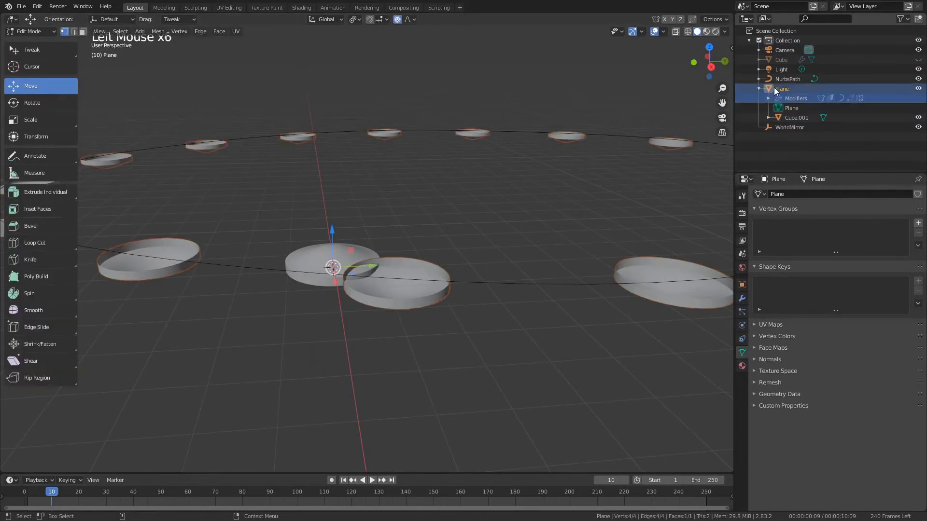
pyautogui.scroll(-1, 628, 295)
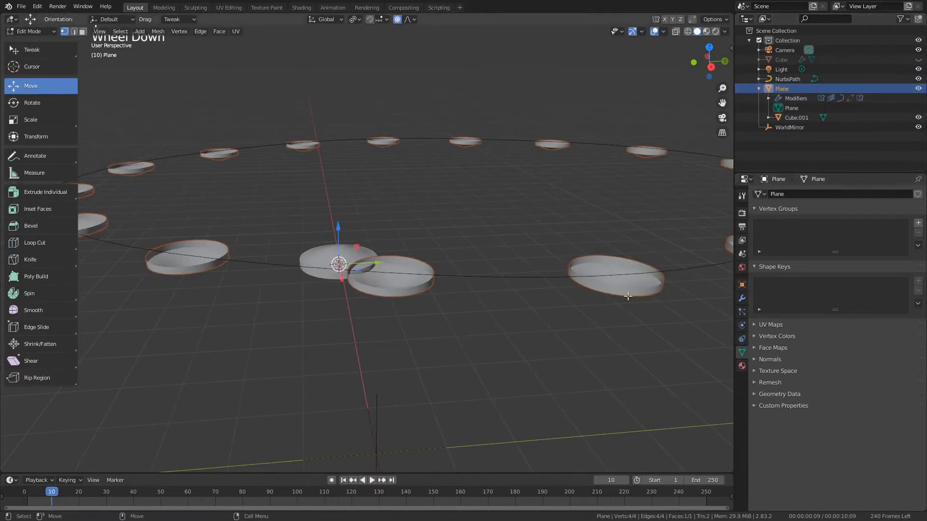
pyautogui.click(742, 285)
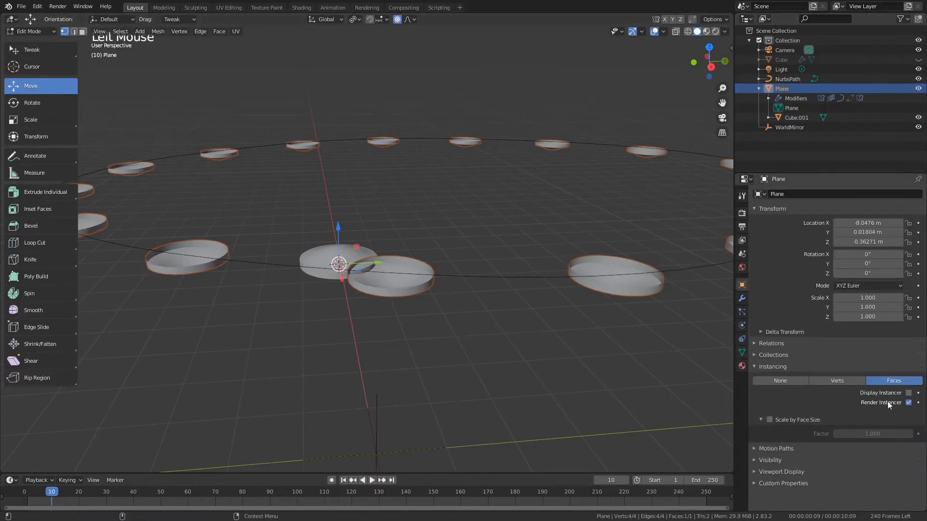
pyautogui.click(908, 394)
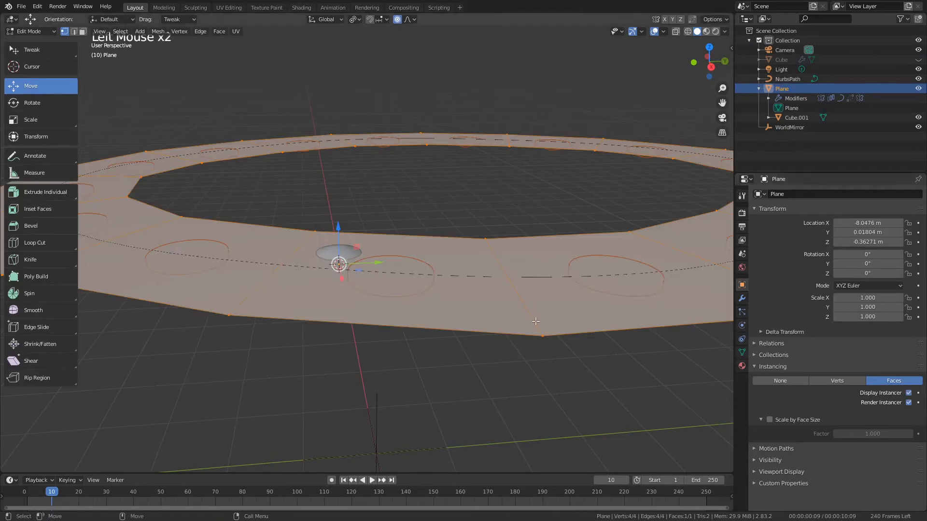
# Turn on the Face Orientation overlay to inspect the Plane's normals.
pyautogui.click(664, 31)
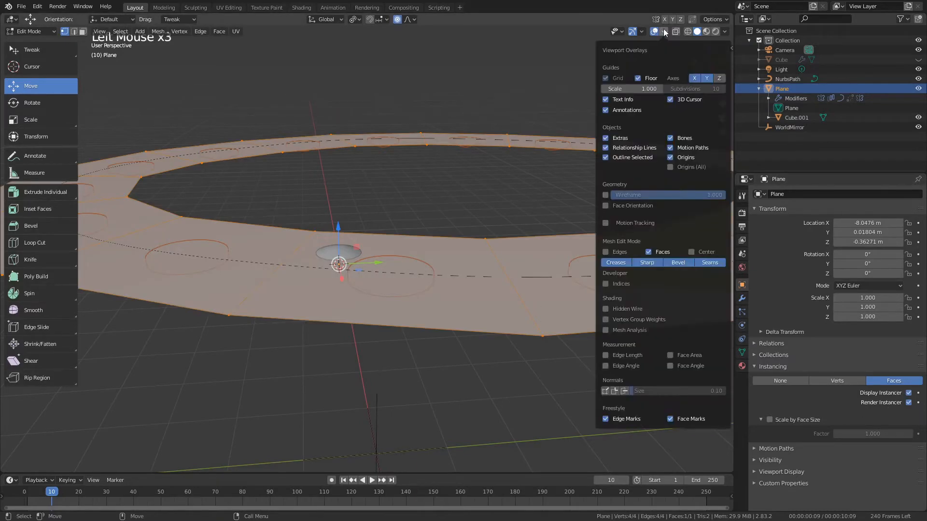
pyautogui.click(632, 206)
pyautogui.keyDown('alt'); pyautogui.moveTo(420, 193); pyautogui.dragTo(419, 248); pyautogui.keyUp('alt')
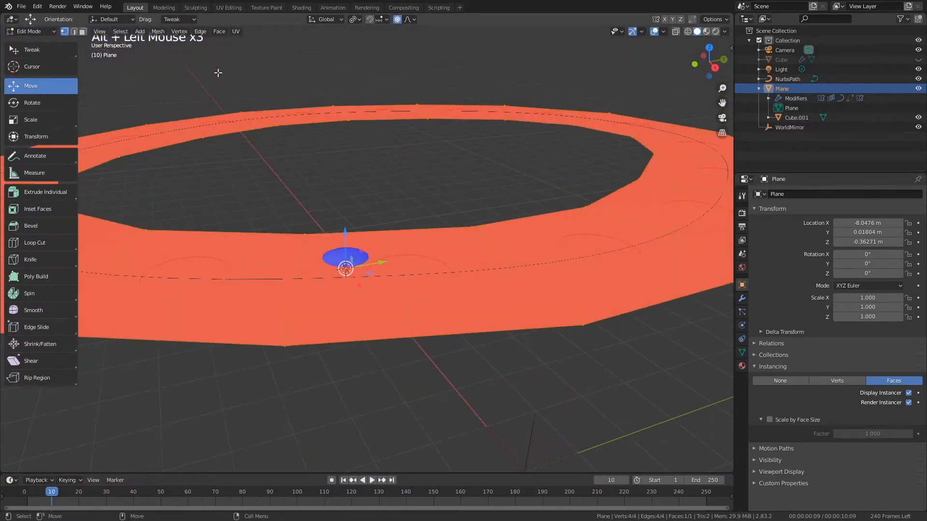
# Flip the normals of the Plane's mesh and return to Object Mode.
pyautogui.click(158, 32)
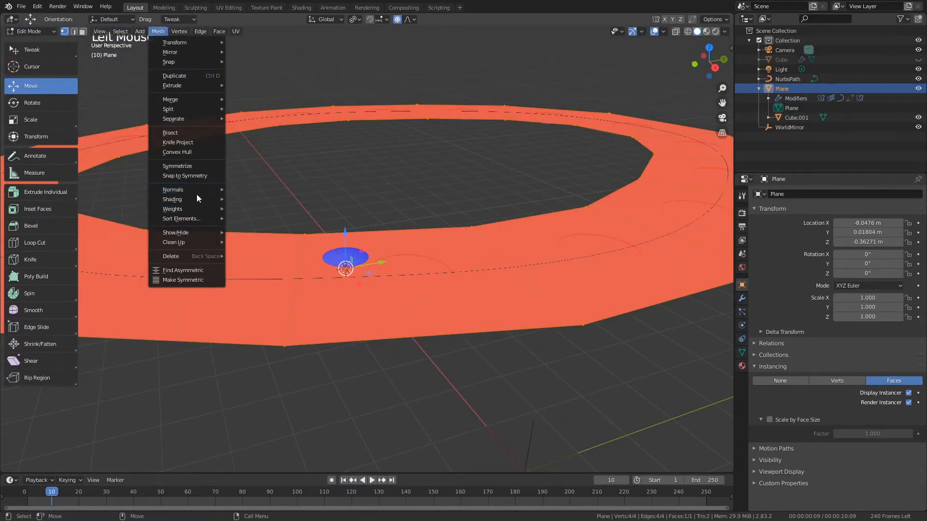
pyautogui.moveTo(204, 190)
pyautogui.click(251, 191)
pyautogui.press('Tab')
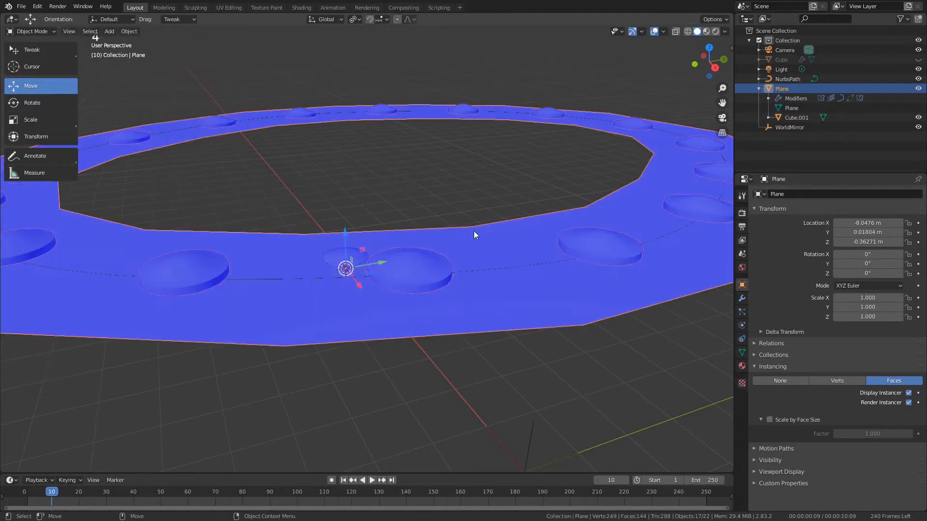
# Select the original child disc Cube.001 and hide it in the viewport.
pyautogui.keyDown('alt'); pyautogui.moveTo(474, 231); pyautogui.dragTo(488, 238); pyautogui.keyUp('alt')
pyautogui.click(342, 259)
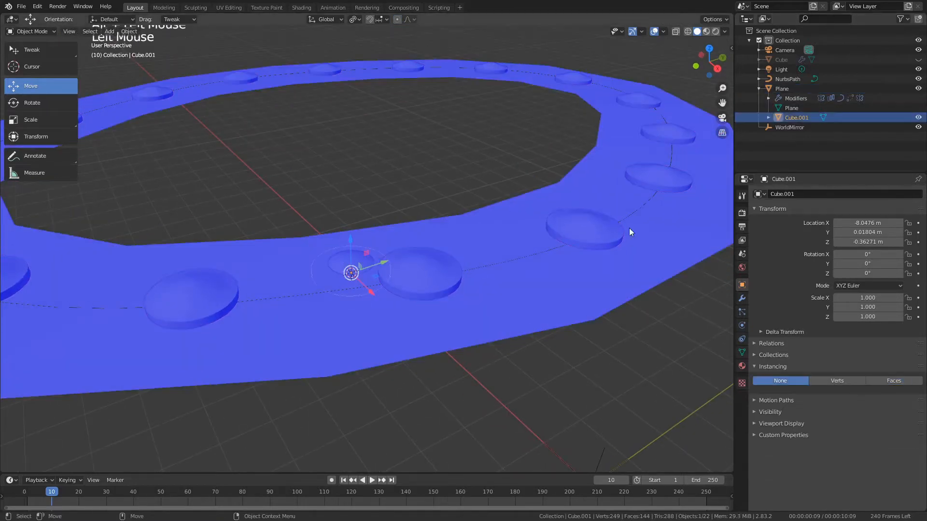
pyautogui.click(919, 117)
# Select the instancing Plane strip, turn off its Display Instancer option and deselect it.
pyautogui.keyDown('alt'); pyautogui.moveTo(420, 169); pyautogui.dragTo(198, 255); pyautogui.keyUp('alt')
pyautogui.click(499, 252)
pyautogui.click(885, 393)
pyautogui.click(539, 244)
pyautogui.scroll(-4, 539, 244)
# Move the NurbsPath control point nearest the 3D cursor -15.568 m along X in Edit Mode, and return to Object Mode.
pyautogui.scroll(-5, 362, 248)
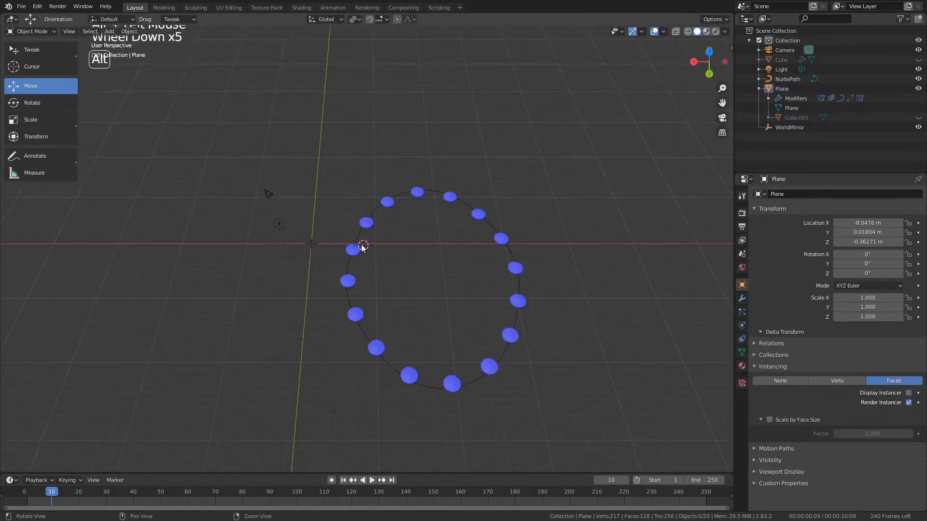
pyautogui.scroll(5, 361, 294)
pyautogui.click(363, 225)
pyautogui.press('Tab')
pyautogui.click(343, 242)
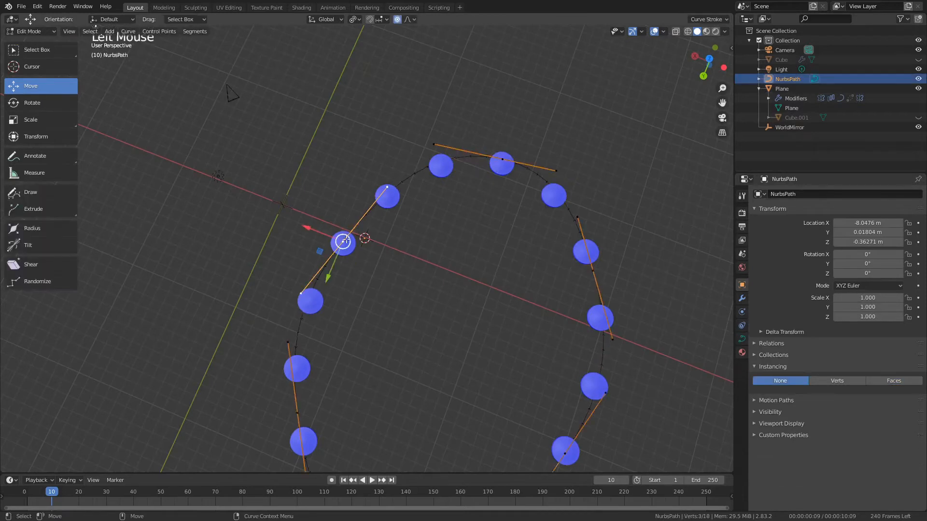
pyautogui.moveTo(322, 241); pyautogui.dragTo(452, 342)
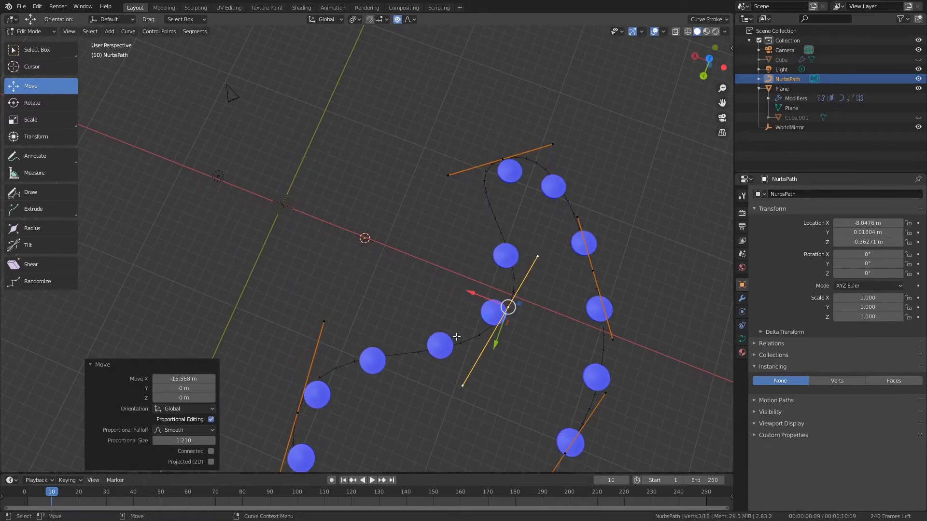
pyautogui.press('Tab')
# Move the same NurbsPath control point partway back outward to soften the inward bend, and leave Edit Mode.
pyautogui.click(511, 261)
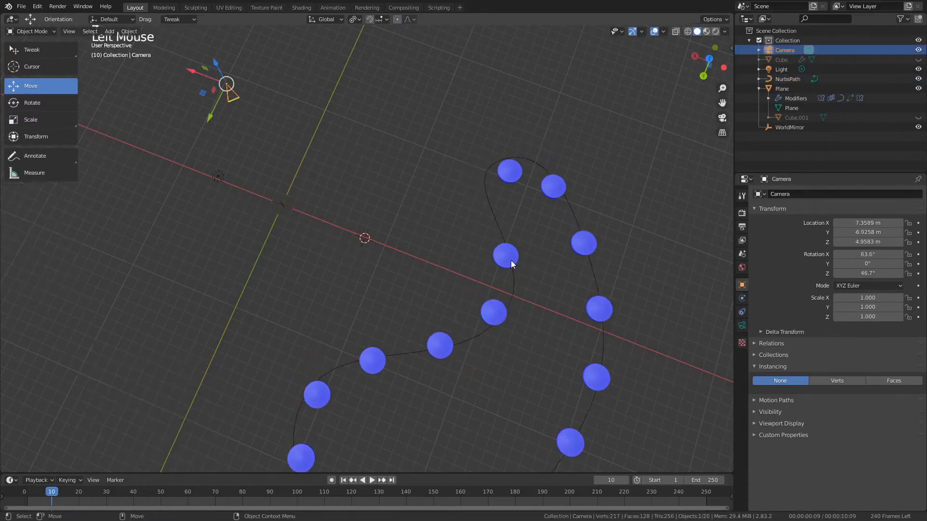
pyautogui.scroll(-3, 512, 276)
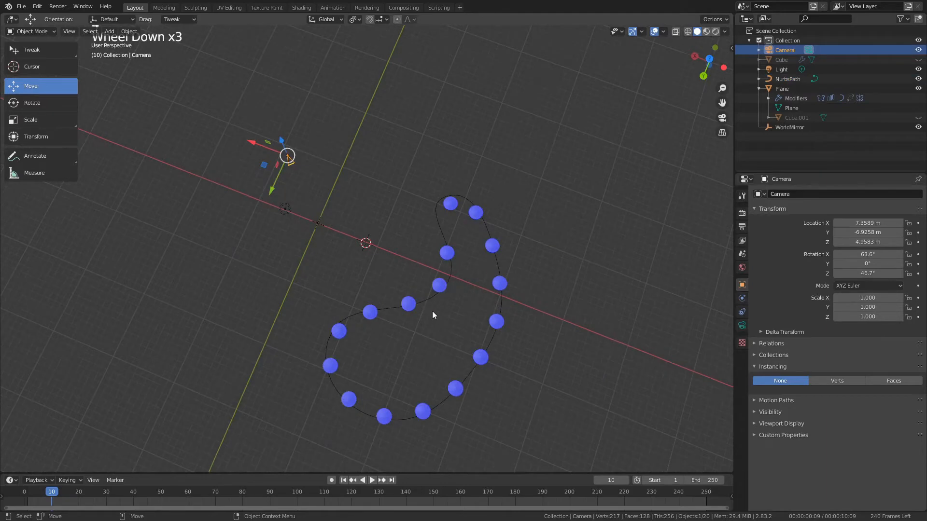
pyautogui.click(439, 280)
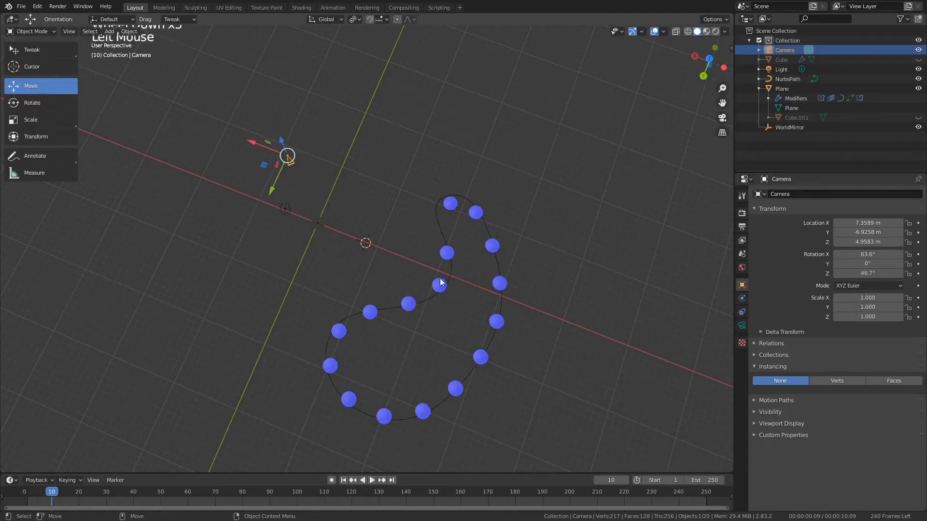
pyautogui.click(411, 293)
pyautogui.press('Tab')
pyautogui.moveTo(424, 277); pyautogui.dragTo(361, 303)
pyautogui.press('Tab')
pyautogui.click(437, 315)
pyautogui.keyDown('alt'); pyautogui.moveTo(437, 315); pyautogui.dragTo(280, 257); pyautogui.keyUp('alt')
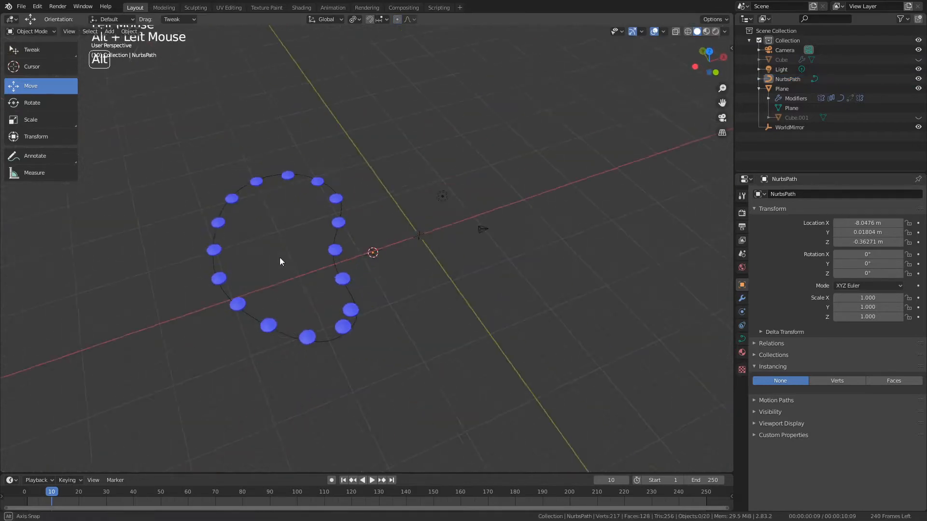
pyautogui.scroll(4, 284, 281)
pyautogui.click(296, 281)
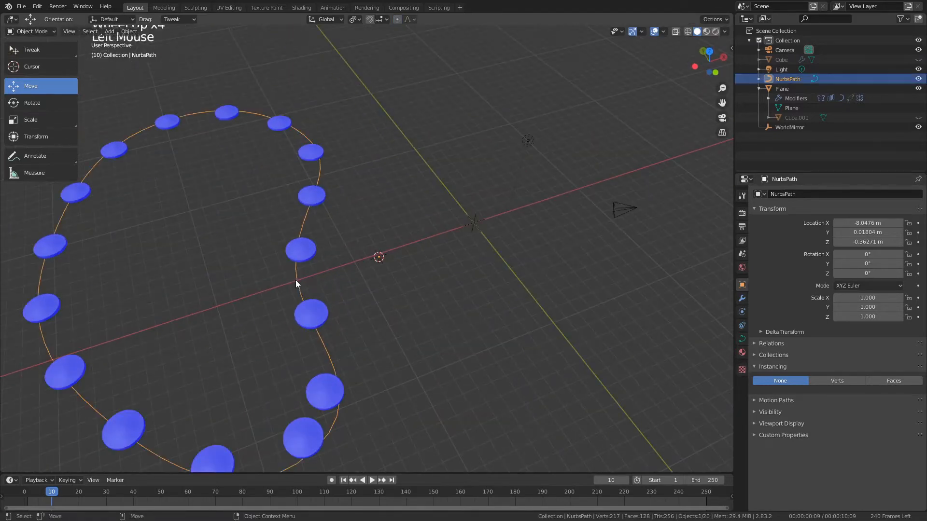
pyautogui.press('Tab')
pyautogui.press('Tab')
# Turn off the Face Orientation overlay and show the child disc Cube.001 again.
pyautogui.click(664, 31)
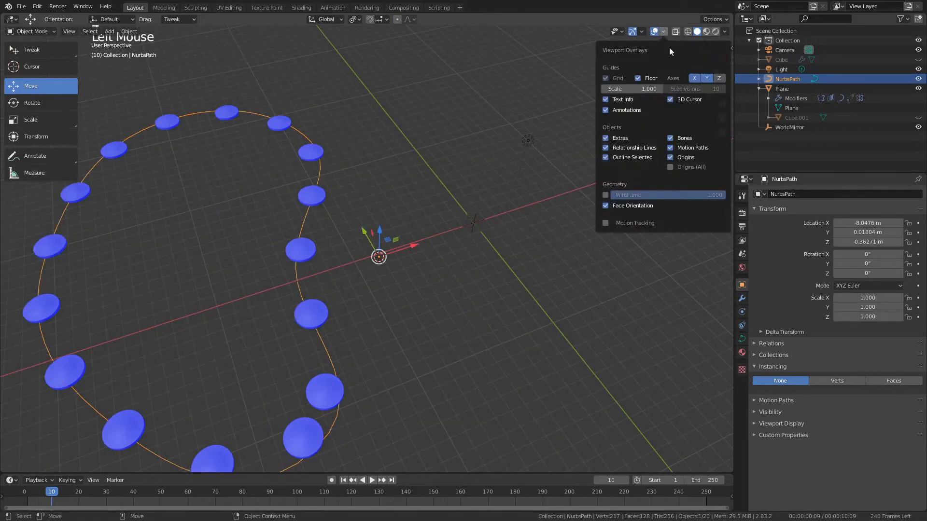
pyautogui.click(631, 206)
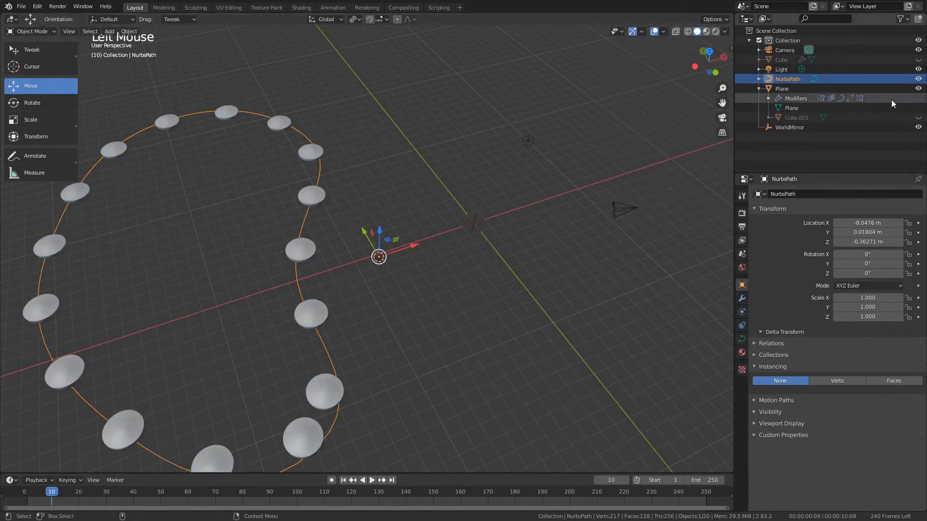
pyautogui.click(918, 117)
pyautogui.keyDown('alt'); pyautogui.middleClick(355, 245); pyautogui.keyUp('alt')
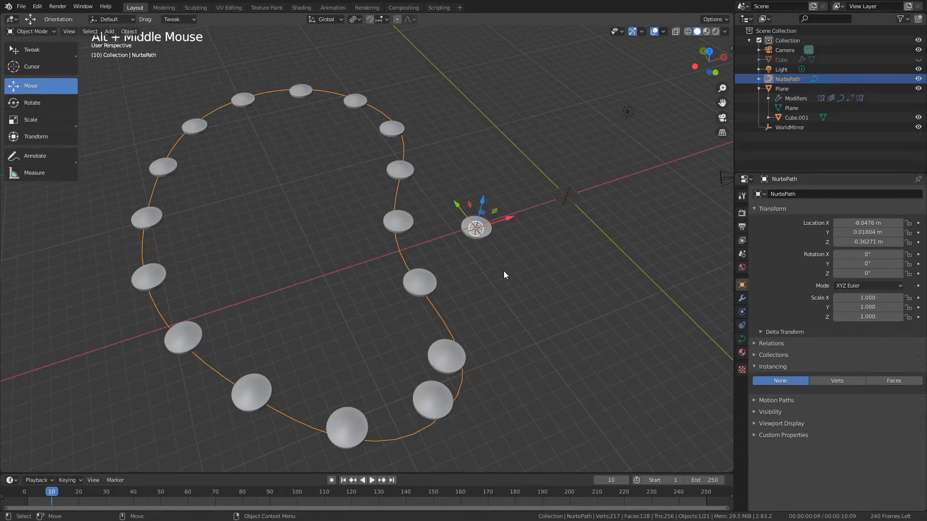
# Hide the instancing Plane, show the original Cube track and select it in Object Mode.
pyautogui.click(847, 87)
pyautogui.click(803, 110)
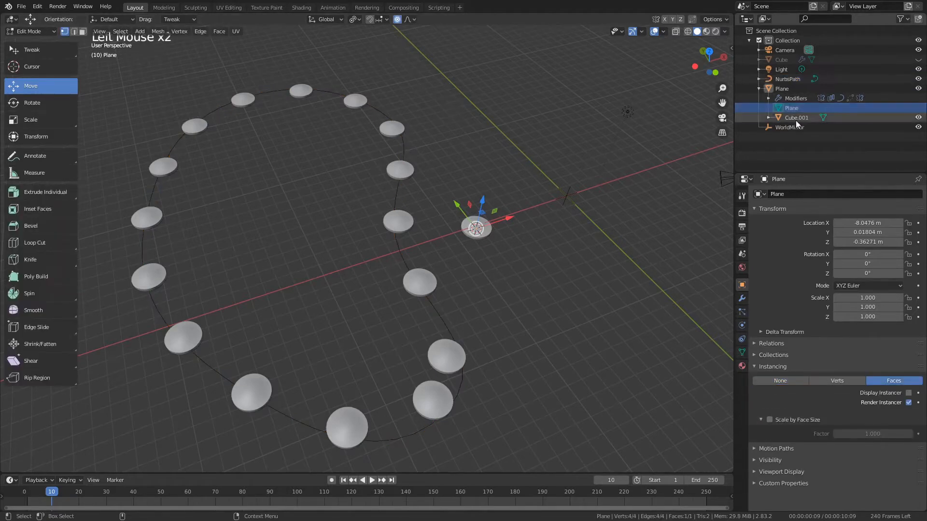
pyautogui.click(795, 119)
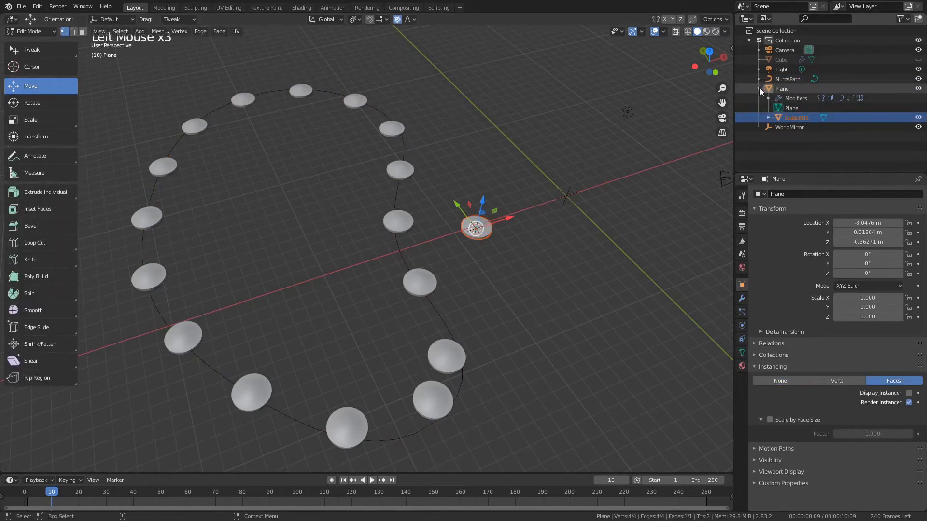
pyautogui.click(760, 88)
pyautogui.click(918, 88)
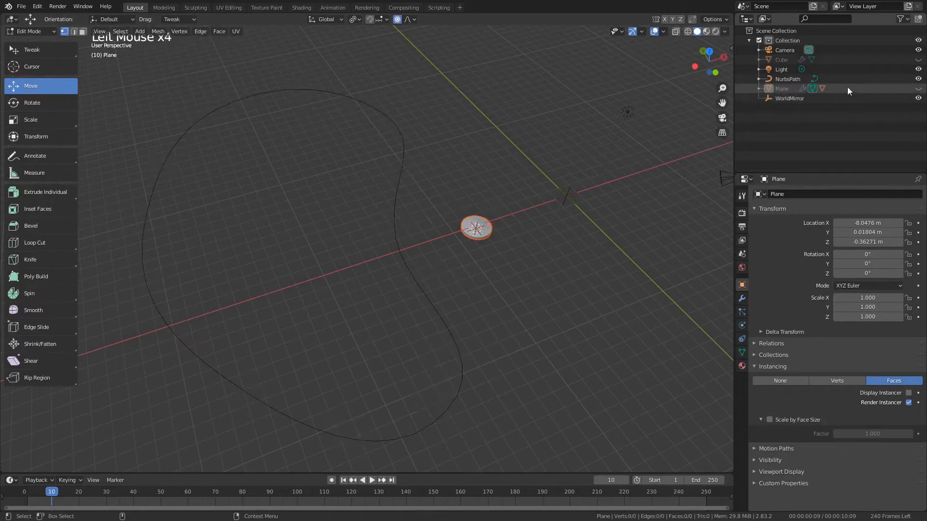
pyautogui.click(919, 61)
pyautogui.keyDown('alt'); pyautogui.moveTo(541, 287); pyautogui.dragTo(439, 302); pyautogui.keyUp('alt')
pyautogui.click(499, 326)
pyautogui.press('Tab')
pyautogui.click(390, 253)
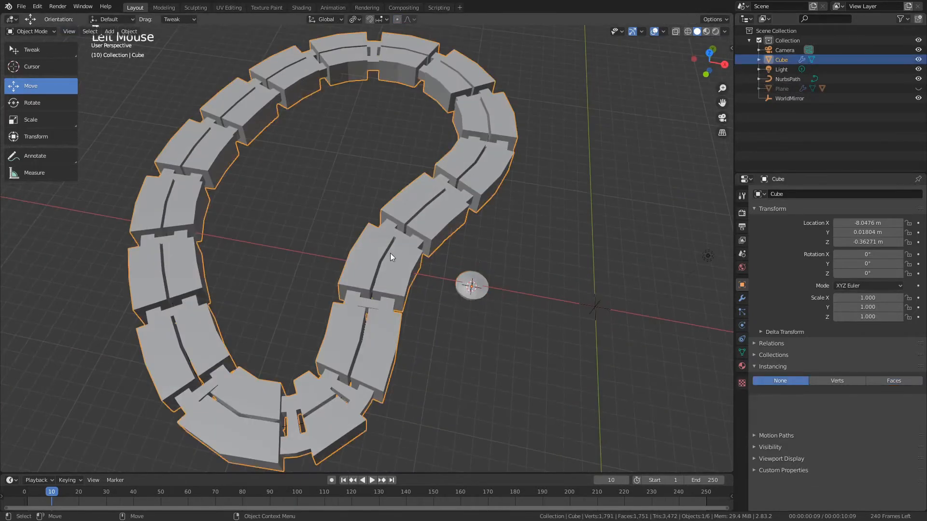
# Add a Corrective Smooth modifier directly above the track's Weld modifier and turn off Weld's viewport display.
pyautogui.click(741, 299)
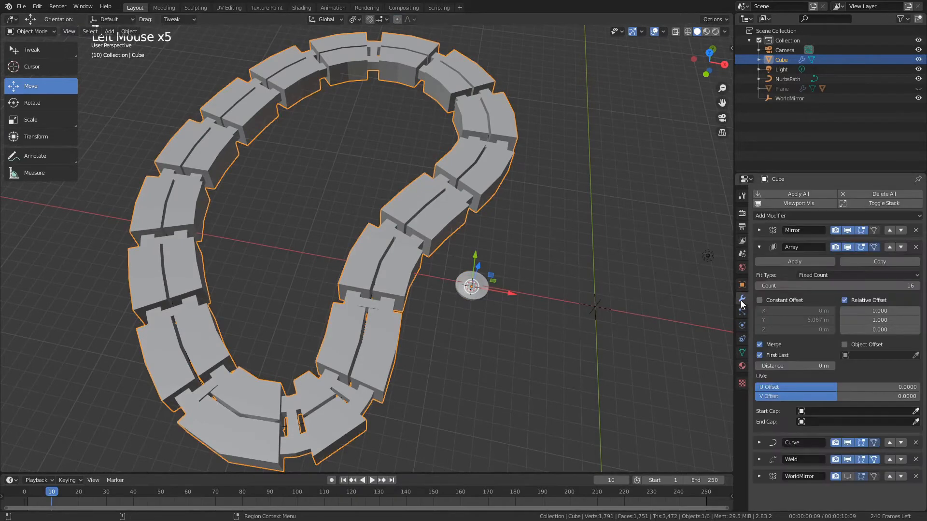
pyautogui.click(758, 247)
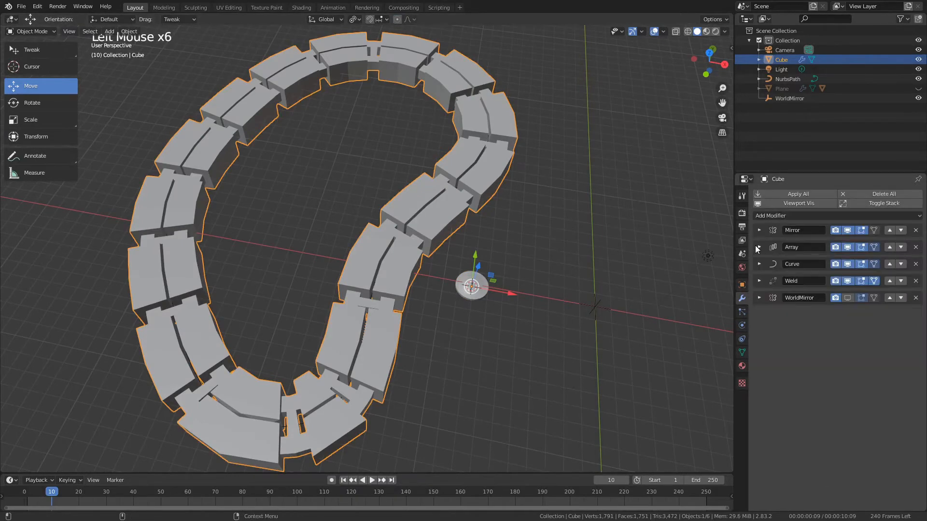
pyautogui.click(775, 220)
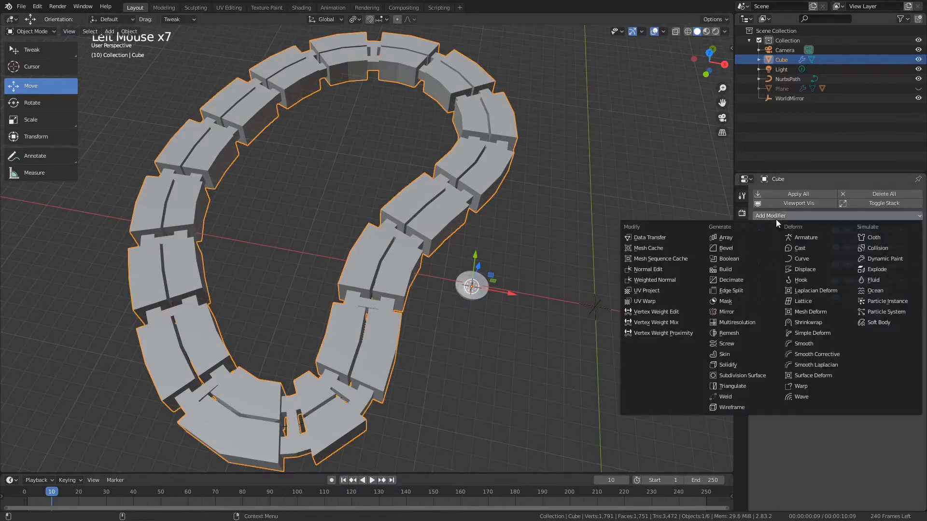
pyautogui.click(829, 355)
pyautogui.click(890, 315)
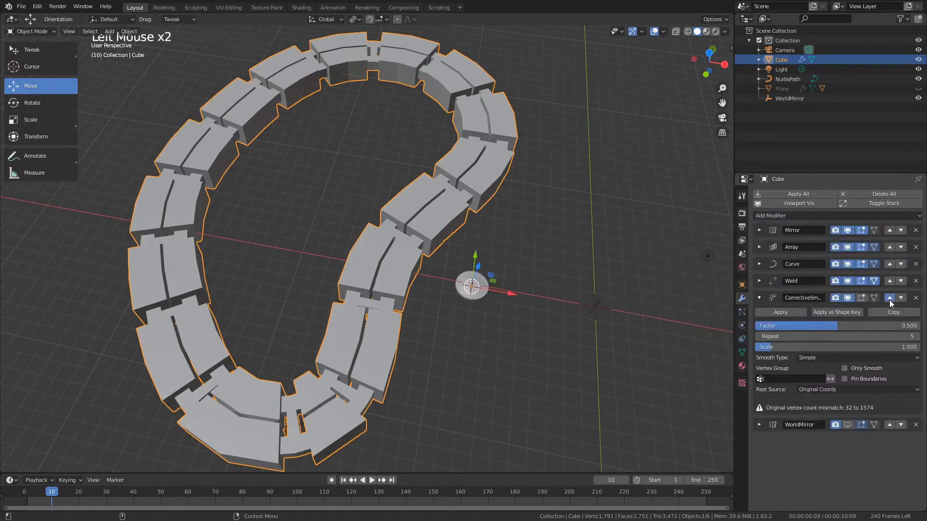
pyautogui.click(890, 298)
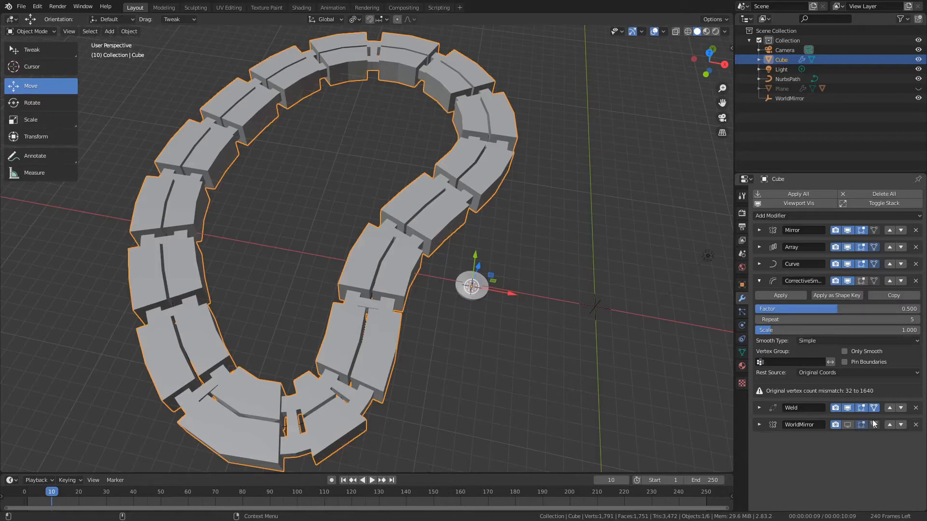
pyautogui.click(847, 408)
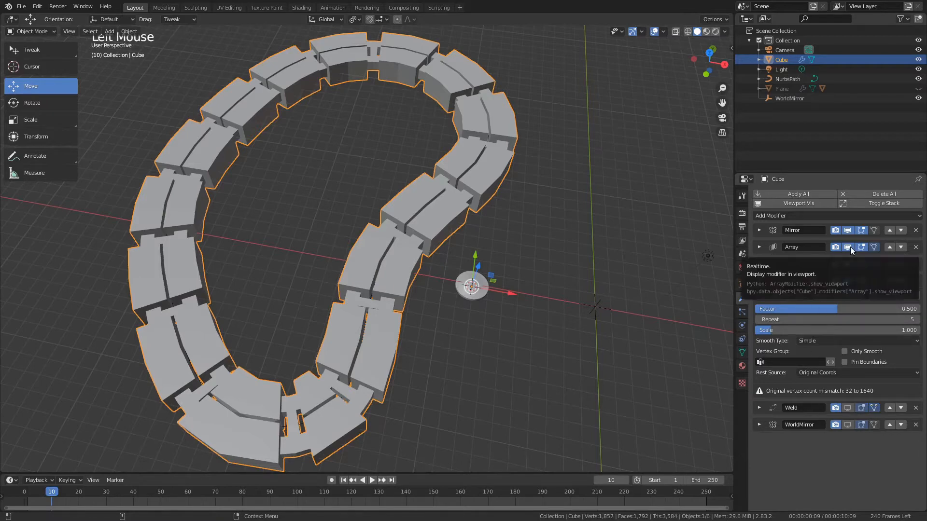
# Bind Corrective Smooth using Bind Coords as rest source while Curve's viewport display is off, and turn Curve's display back on.
pyautogui.click(848, 264)
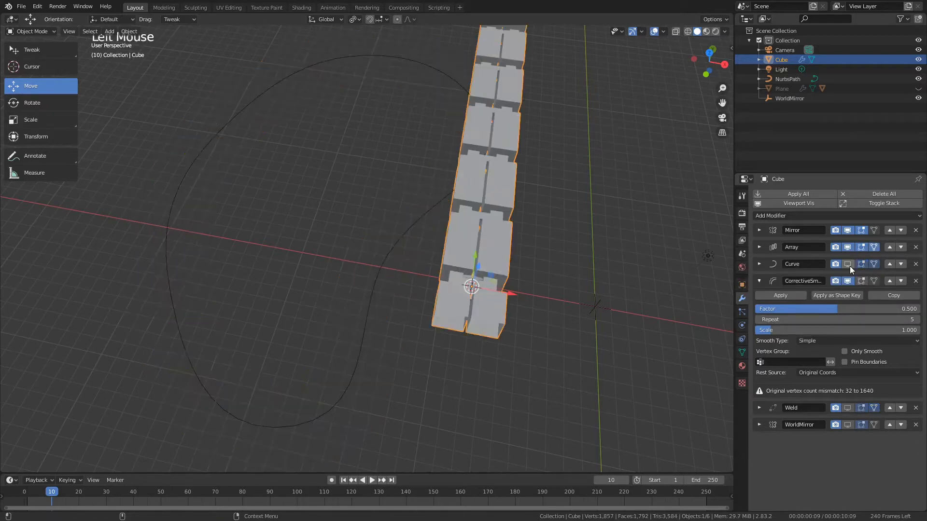
pyautogui.click(824, 375)
pyautogui.click(825, 394)
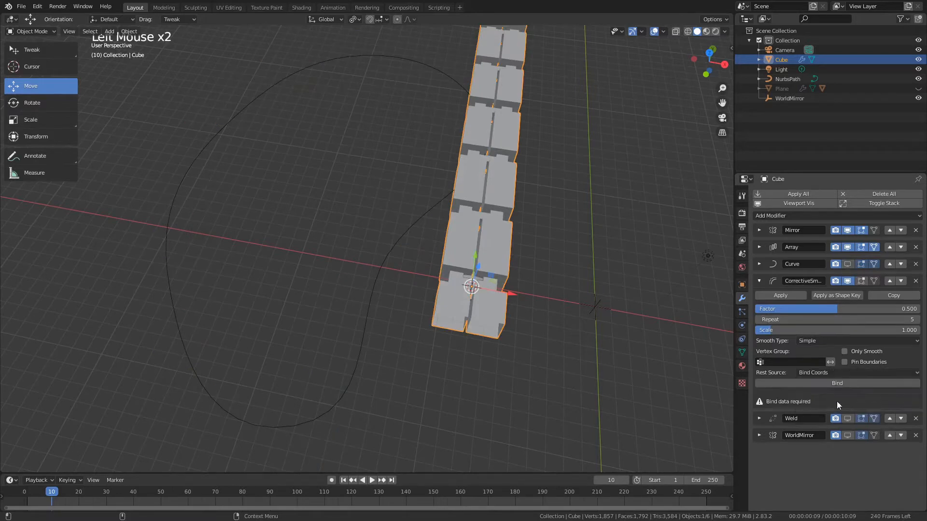
pyautogui.click(816, 384)
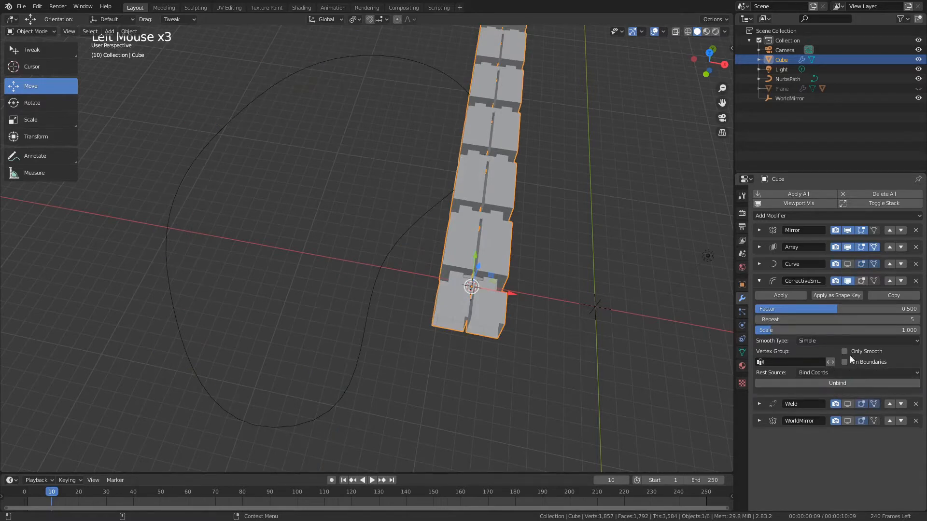
pyautogui.click(848, 265)
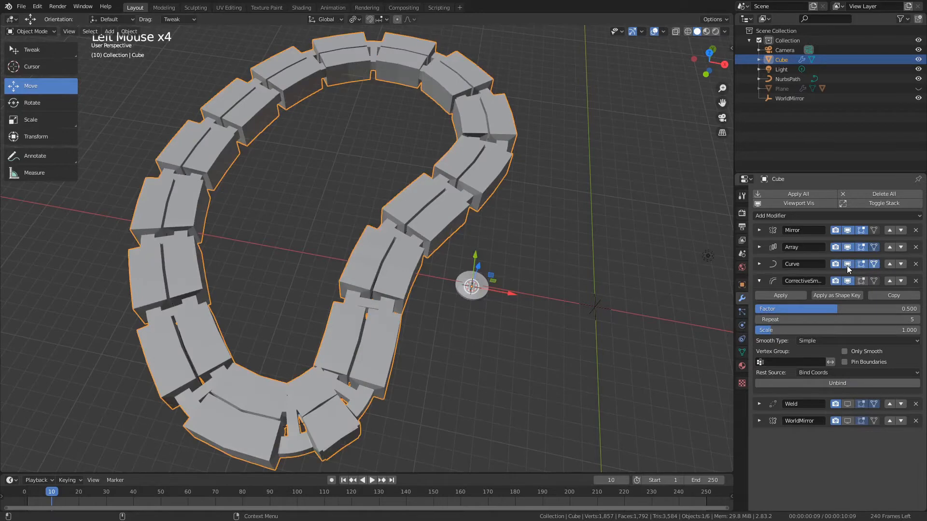
# Set the Corrective Smooth factor to 1.000 and its repeat count to 53.
pyautogui.scroll(2, 495, 297)
pyautogui.moveTo(840, 309); pyautogui.dragTo(917, 309)
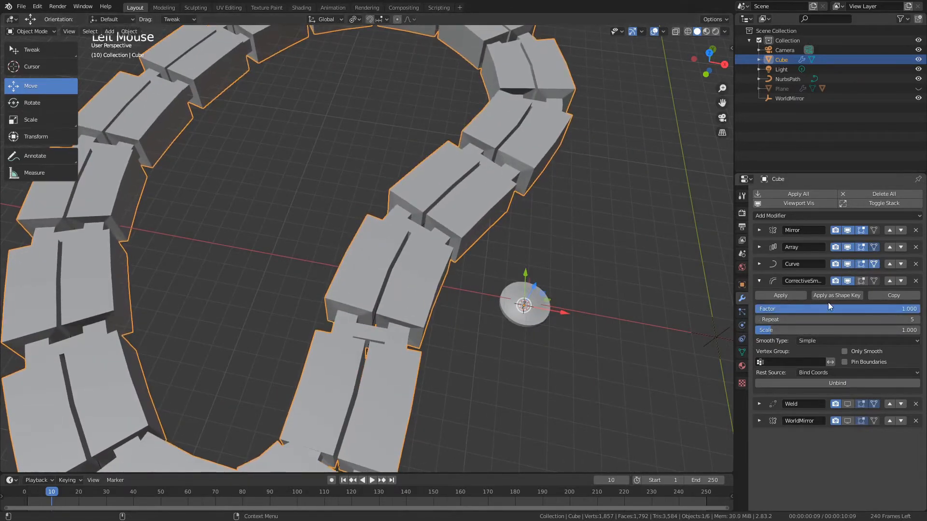
pyautogui.keyDown('shift'); pyautogui.moveTo(819, 320); pyautogui.dragTo(888, 320); pyautogui.keyUp('shift')
pyautogui.scroll(-2, 534, 251)
pyautogui.moveTo(534, 251)
pyautogui.keyDown('alt'); pyautogui.mouseDown()
pyautogui.moveTo(477, 233)
pyautogui.moveTo(492, 225)
pyautogui.moveTo(525, 243)
pyautogui.mouseUp(); pyautogui.keyUp('alt')
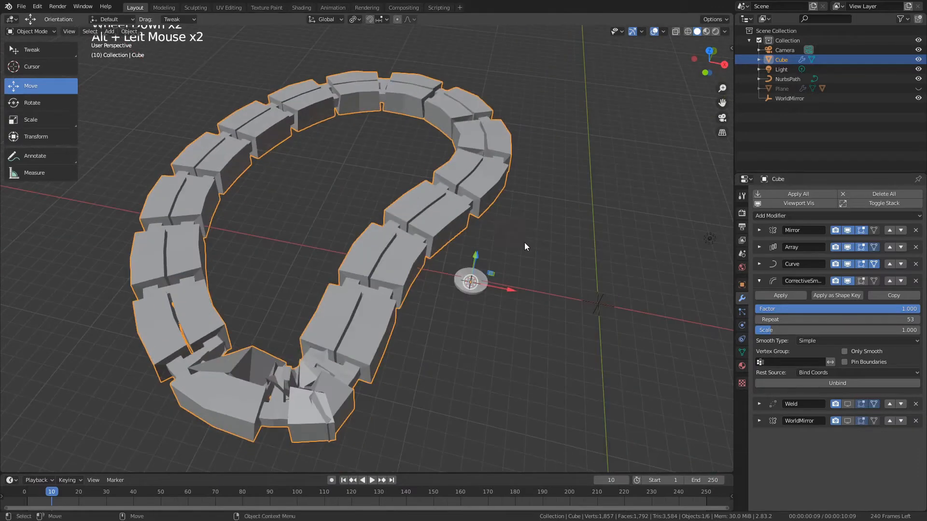
# Turn Weld's viewport display back on and compare the track with and without Corrective Smooth, leaving Corrective Smooth hidden in the viewport.
pyautogui.click(847, 404)
pyautogui.click(849, 281)
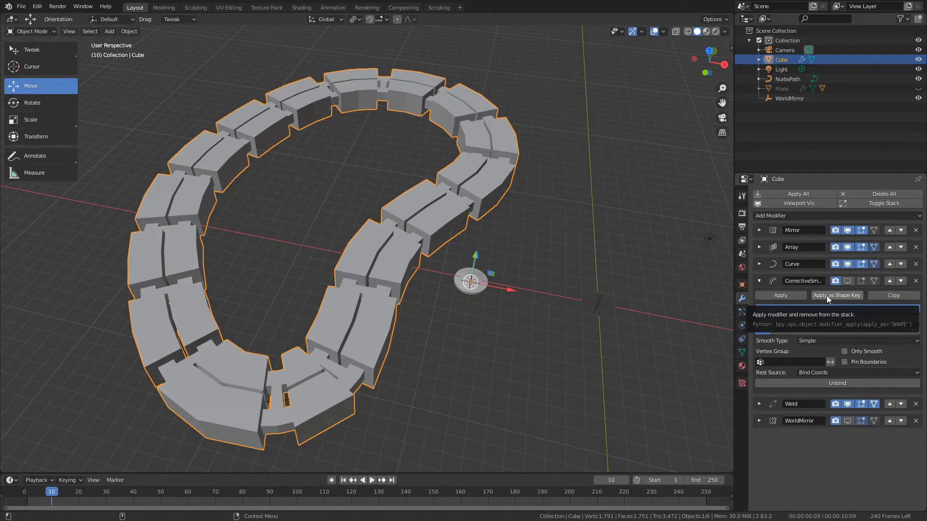
pyautogui.click(849, 281)
pyautogui.click(849, 281)
pyautogui.click(848, 281)
pyautogui.click(848, 281)
pyautogui.click(849, 281)
pyautogui.click(848, 281)
pyautogui.click(848, 281)
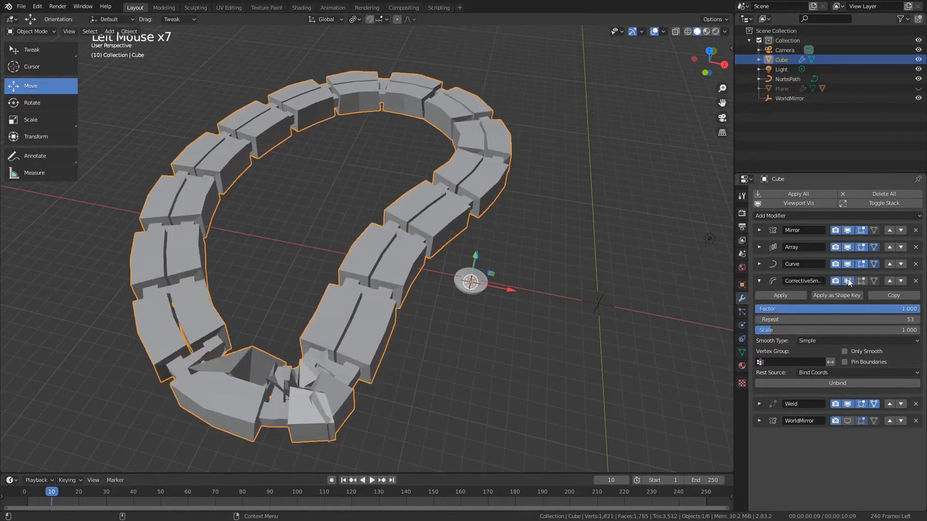
pyautogui.click(848, 281)
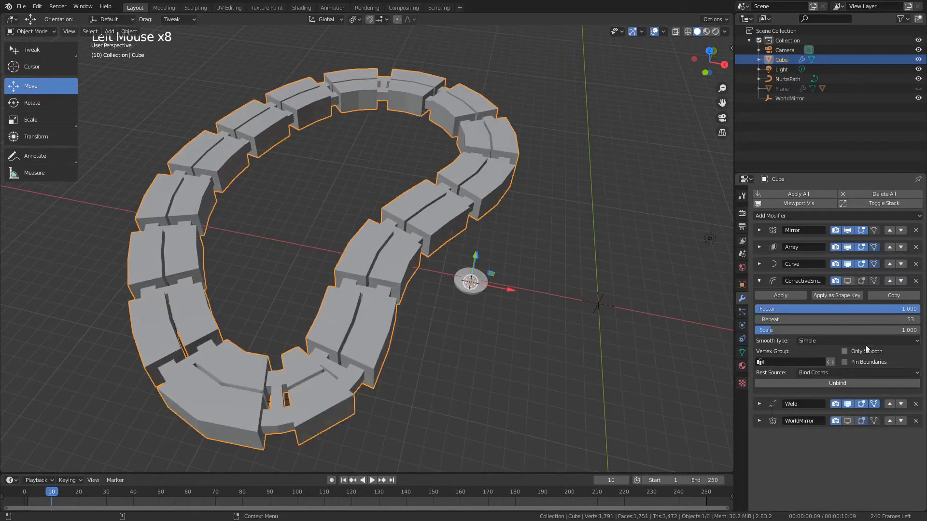
# Set the Corrective Smooth rest source to Original Coords while Curve's viewport display is off, and turn Curve's display back on.
pyautogui.click(847, 264)
pyautogui.keyDown('alt'); pyautogui.middleClick(512, 296); pyautogui.keyUp('alt')
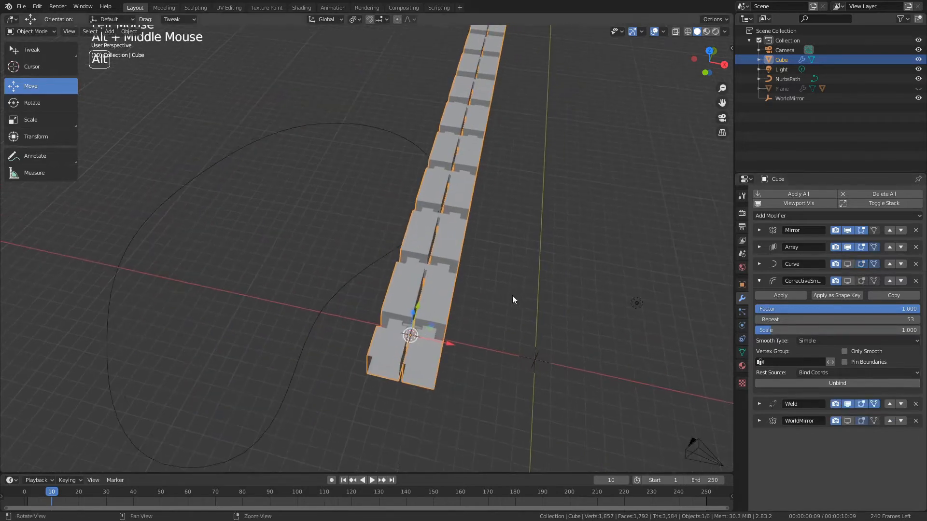
pyautogui.scroll(2, 539, 278)
pyautogui.keyDown('alt'); pyautogui.moveTo(538, 275); pyautogui.dragTo(455, 263); pyautogui.keyUp('alt')
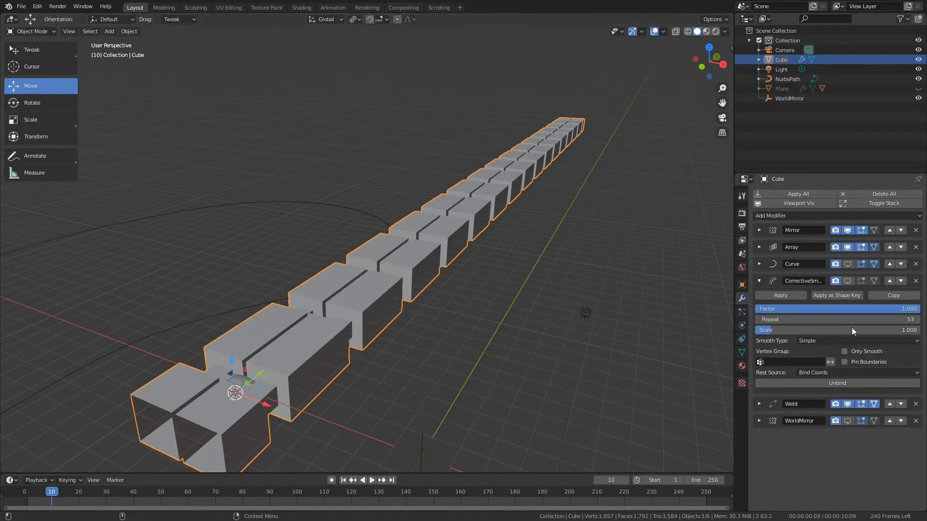
pyautogui.click(812, 374)
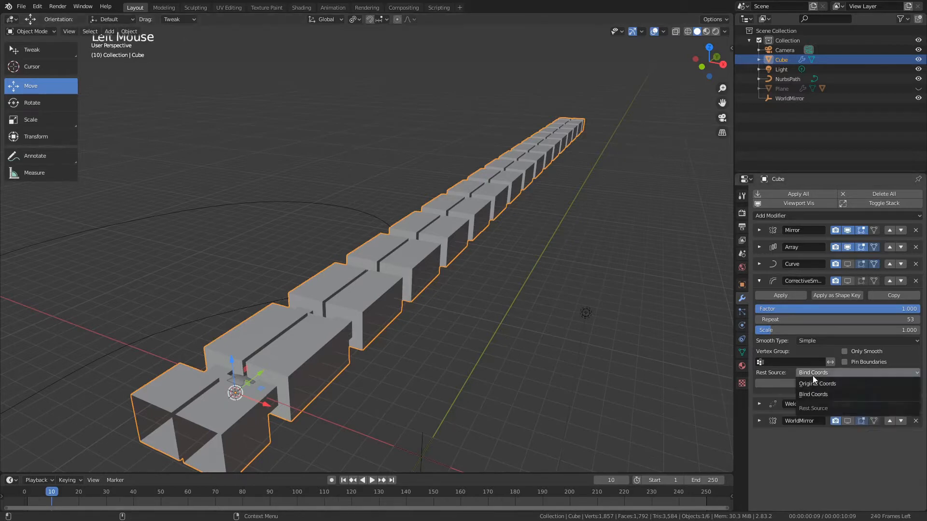
pyautogui.click(833, 384)
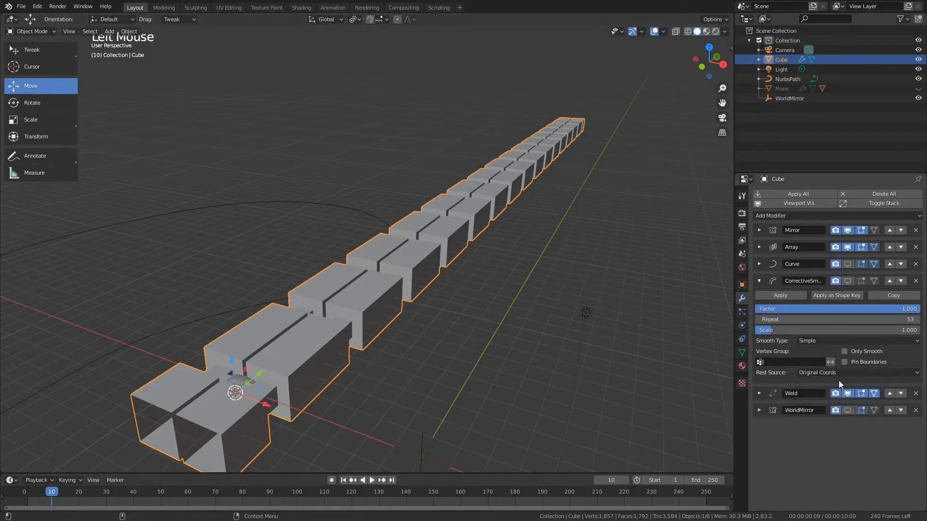
pyautogui.click(847, 265)
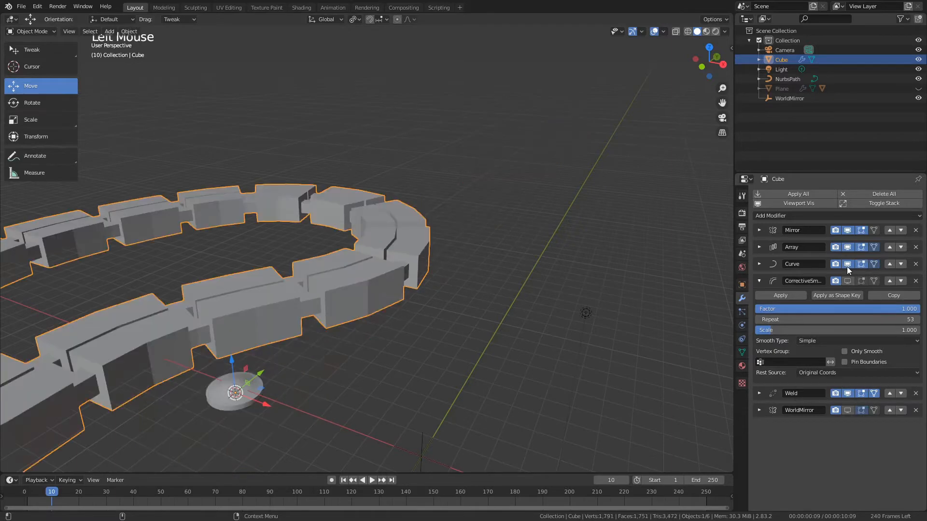
pyautogui.scroll(-5, 333, 321)
pyautogui.keyDown('alt'); pyautogui.moveTo(333, 322); pyautogui.dragTo(368, 351); pyautogui.keyUp('alt')
pyautogui.keyDown('alt'); pyautogui.moveTo(368, 351); pyautogui.dragTo(418, 288, button='middle'); pyautogui.keyUp('alt')
pyautogui.scroll(1, 418, 289)
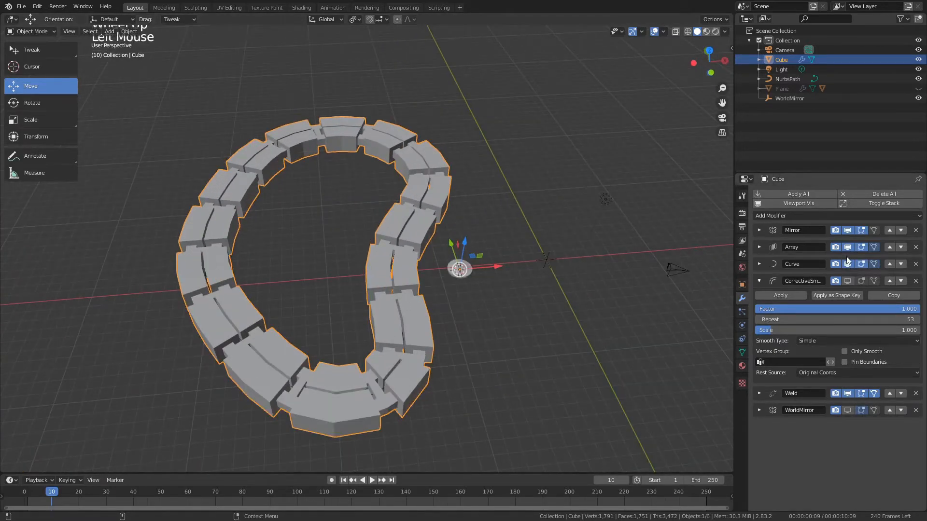
# Compare the straight and curved track, and check Corrective Smooth with Original Coords by briefly enabling its viewport display.
pyautogui.click(848, 260)
pyautogui.keyDown('alt'); pyautogui.moveTo(580, 26); pyautogui.dragTo(514, 33); pyautogui.keyUp('alt')
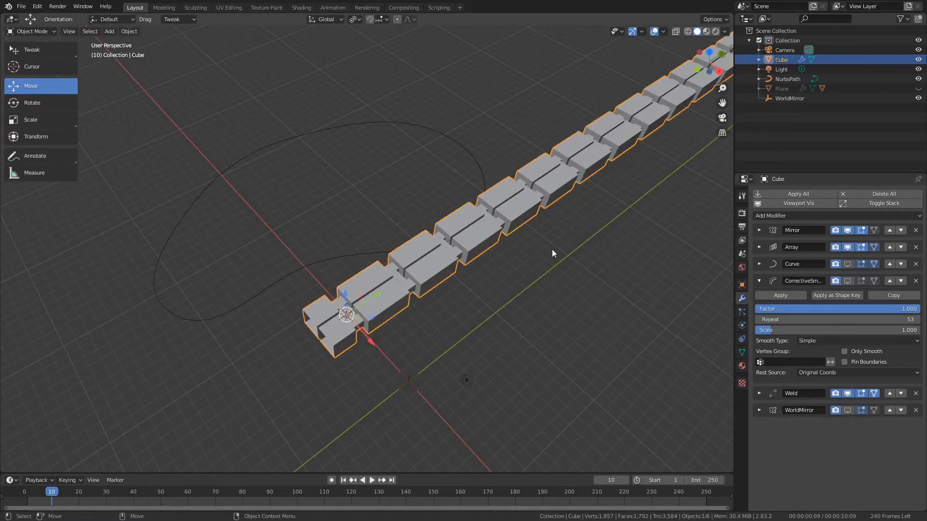
pyautogui.click(493, 222)
pyautogui.click(847, 264)
pyautogui.scroll(3, 607, 321)
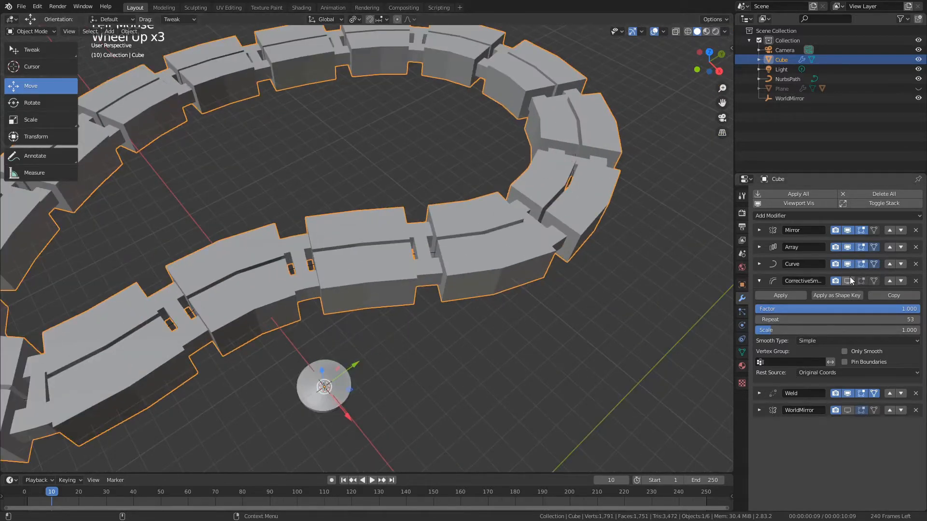
pyautogui.click(848, 281)
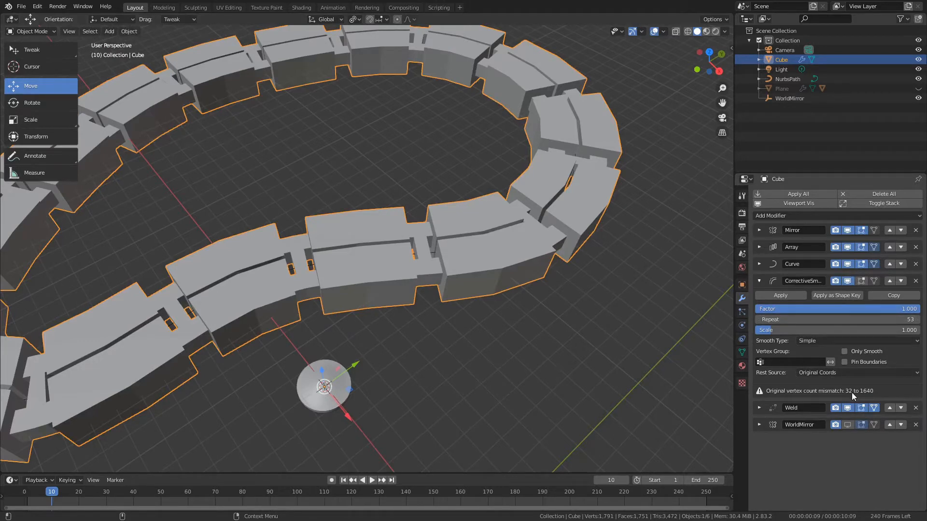
pyautogui.click(847, 281)
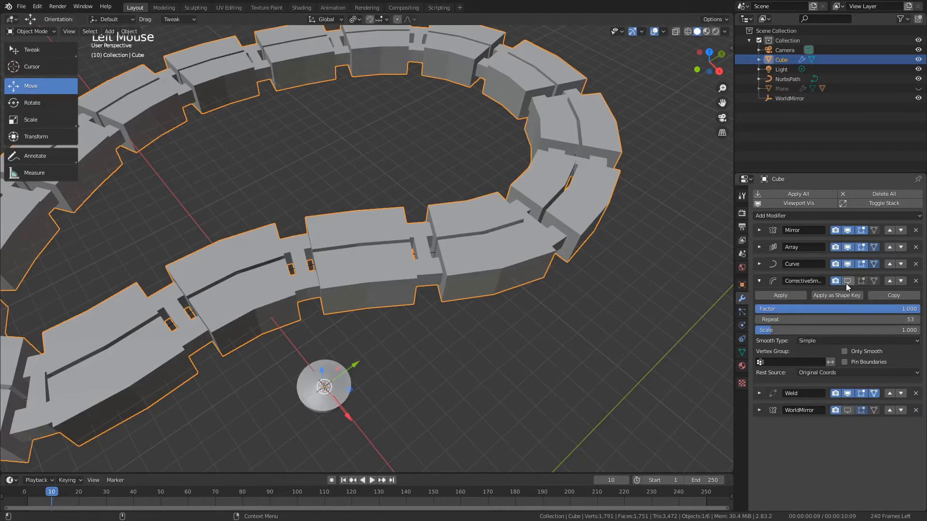
# Turn off Curve's viewport display, set the Corrective Smooth rest source to Bind Coords and try to bind it.
pyautogui.click(847, 265)
pyautogui.moveTo(835, 373); pyautogui.dragTo(833, 391)
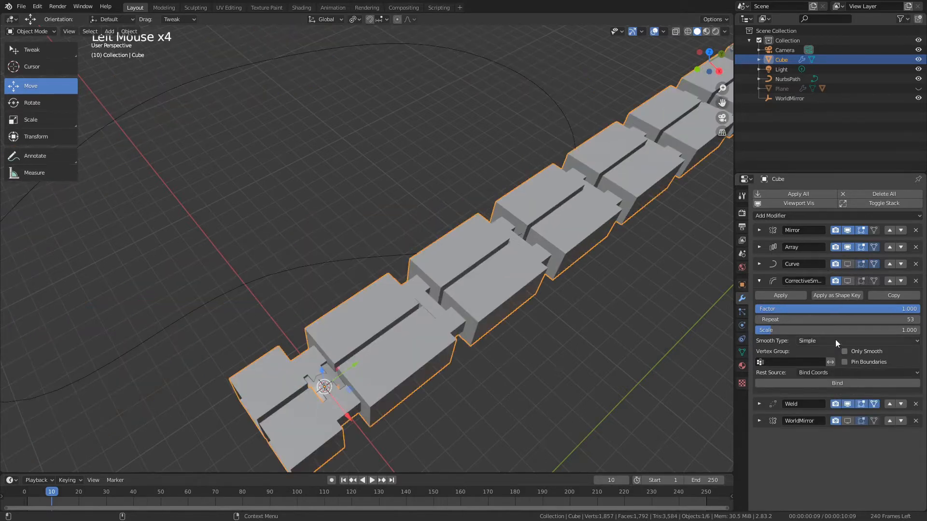
pyautogui.click(837, 383)
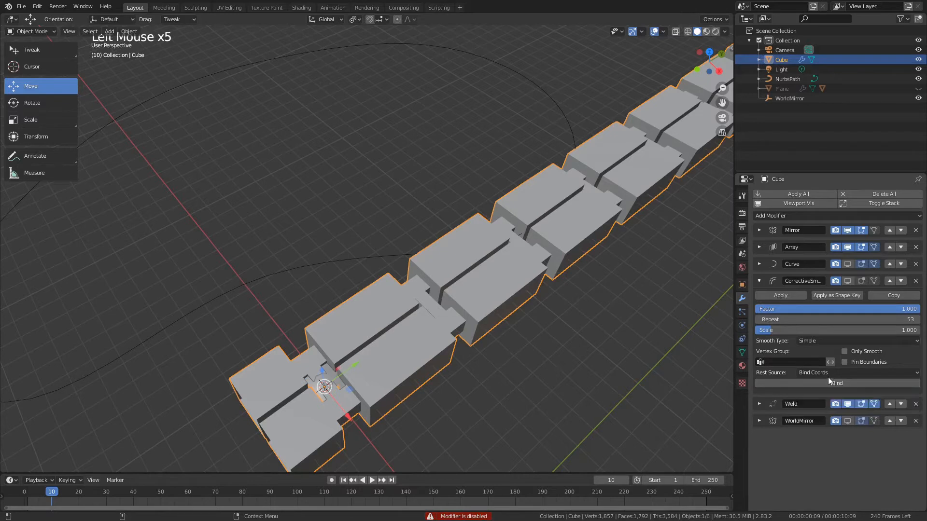
pyautogui.click(825, 374)
pyautogui.click(790, 381)
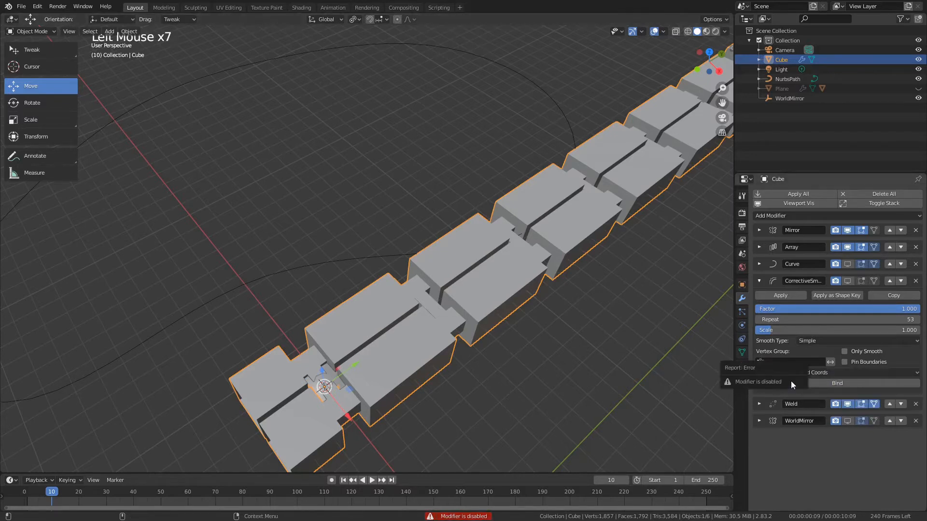
# Enable Corrective Smooth in the viewport, bind it to the straight track and turn Curve's viewport display back on.
pyautogui.click(847, 281)
pyautogui.click(826, 381)
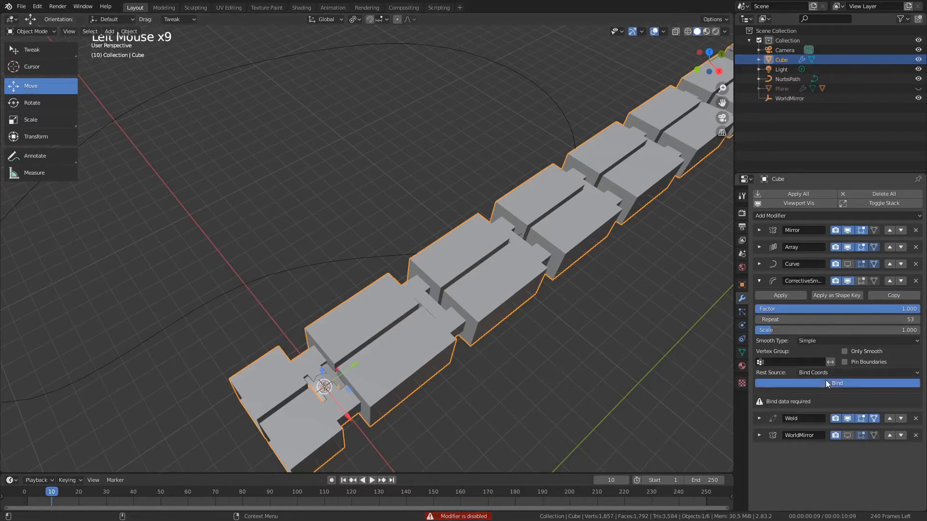
pyautogui.click(848, 264)
pyautogui.keyDown('alt'); pyautogui.middleClick(605, 289); pyautogui.keyUp('alt')
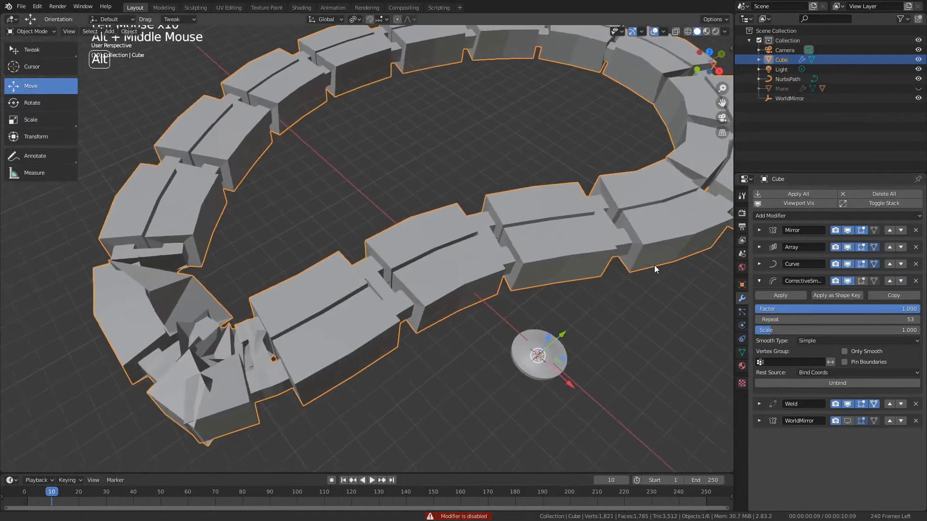
# Set the Array modifier's count to 15 and collapse its settings.
pyautogui.click(759, 248)
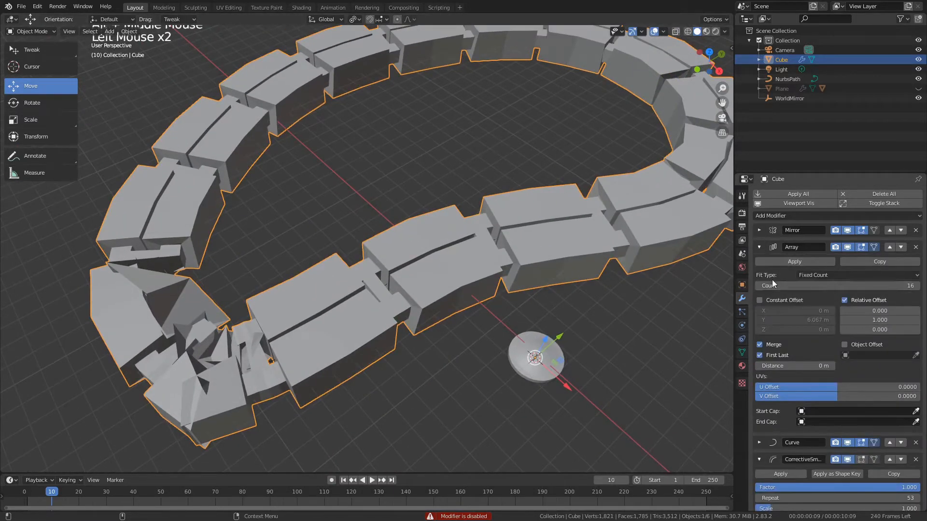
pyautogui.click(758, 286)
pyautogui.click(758, 286)
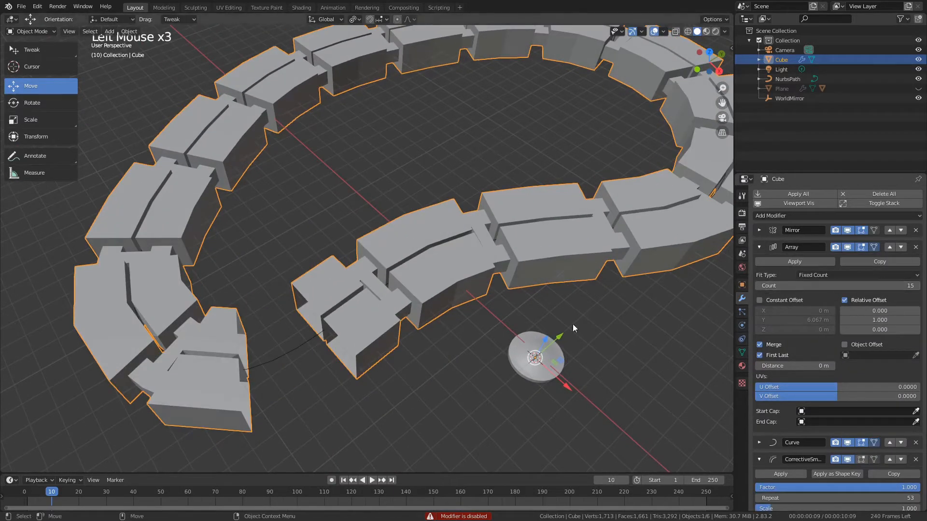
pyautogui.click(759, 247)
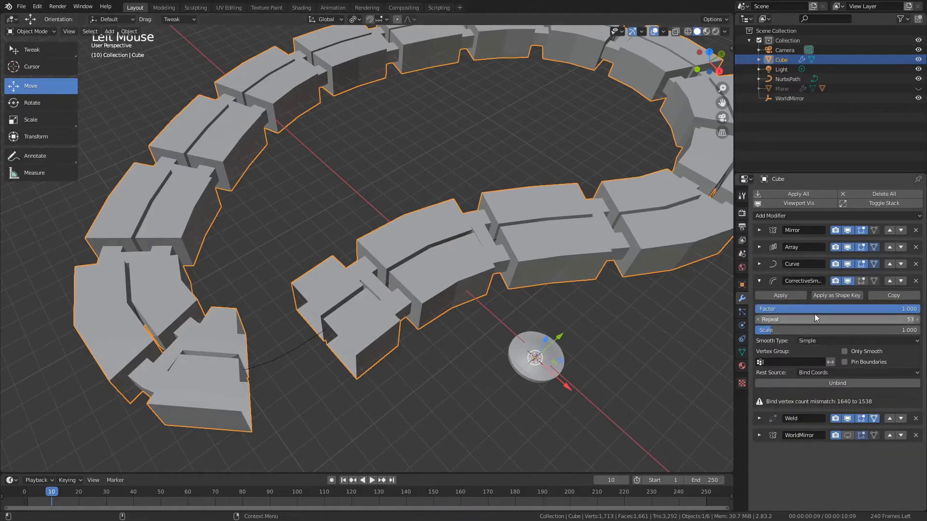
# Unbind and rebind Corrective Smooth with Curve's viewport display off, and turn Curve's display back on.
pyautogui.click(848, 264)
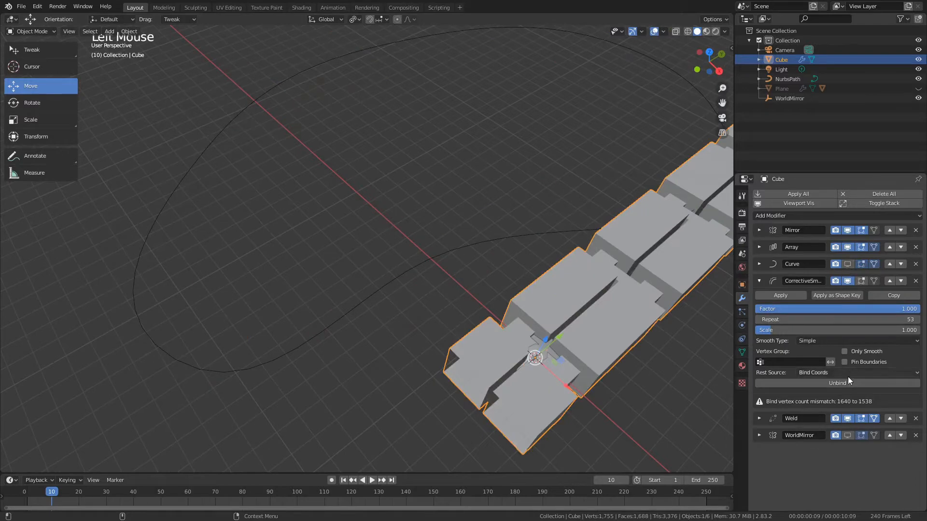
pyautogui.click(848, 378)
pyautogui.click(848, 378)
pyautogui.click(847, 265)
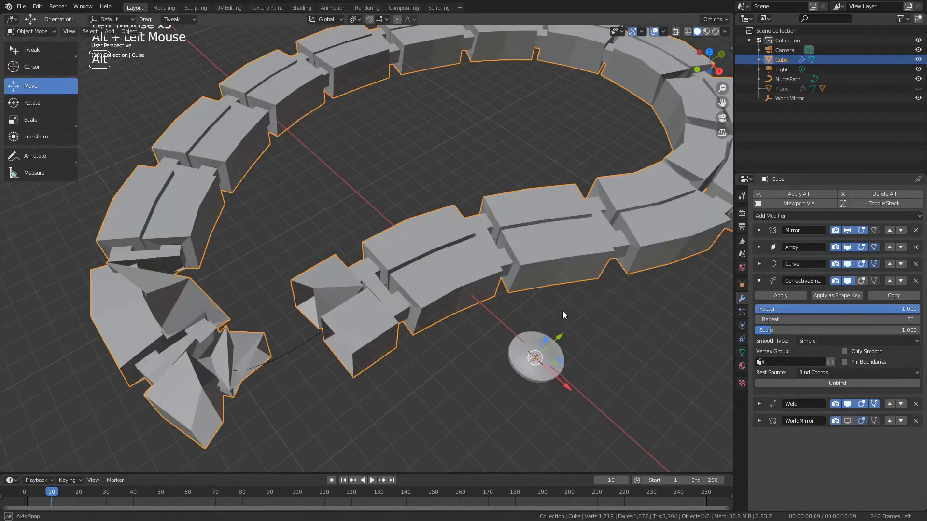
pyautogui.keyDown('alt'); pyautogui.moveTo(563, 311); pyautogui.dragTo(463, 324); pyautogui.keyUp('alt')
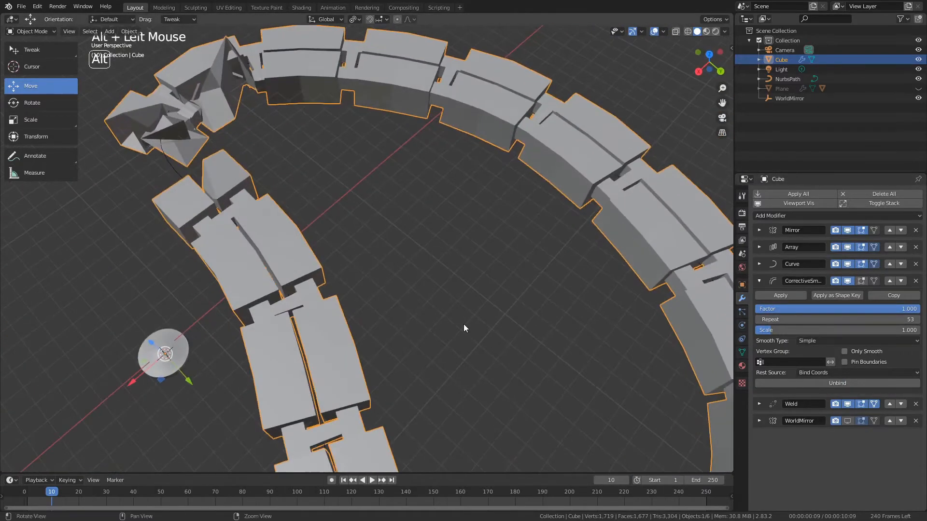
# Set the Corrective Smooth repeat count to 0 and inspect the track's mesh in Edit Mode before returning to Object Mode.
pyautogui.moveTo(842, 319); pyautogui.dragTo(772, 320)
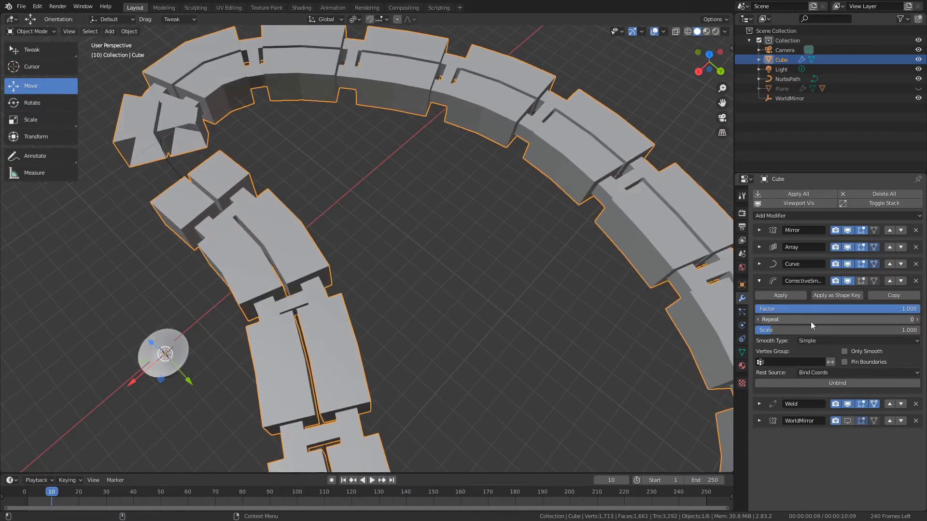
pyautogui.press('Tab')
pyautogui.keyDown('alt'); pyautogui.moveTo(344, 317); pyautogui.dragTo(714, 317); pyautogui.keyUp('alt')
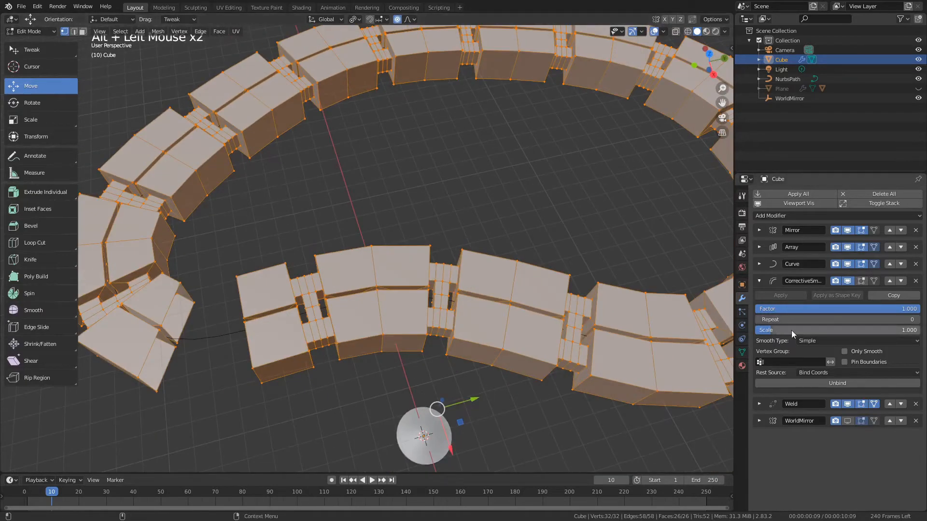
pyautogui.click(558, 257)
pyautogui.press('Tab')
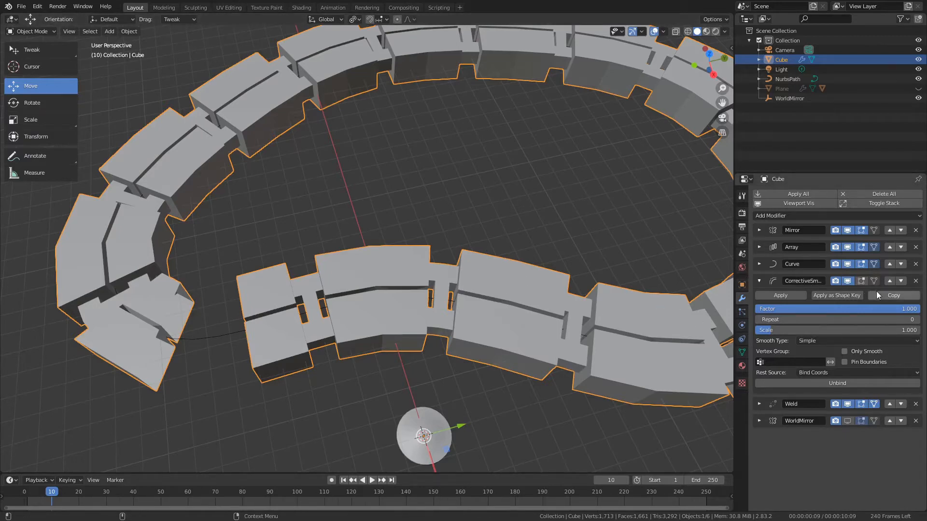
# Set the Corrective Smooth repeat count to 42 and toggle Pin Boundaries to compare its effect, leaving it enabled.
pyautogui.keyDown('shift'); pyautogui.moveTo(796, 318); pyautogui.dragTo(867, 357); pyautogui.keyUp('shift')
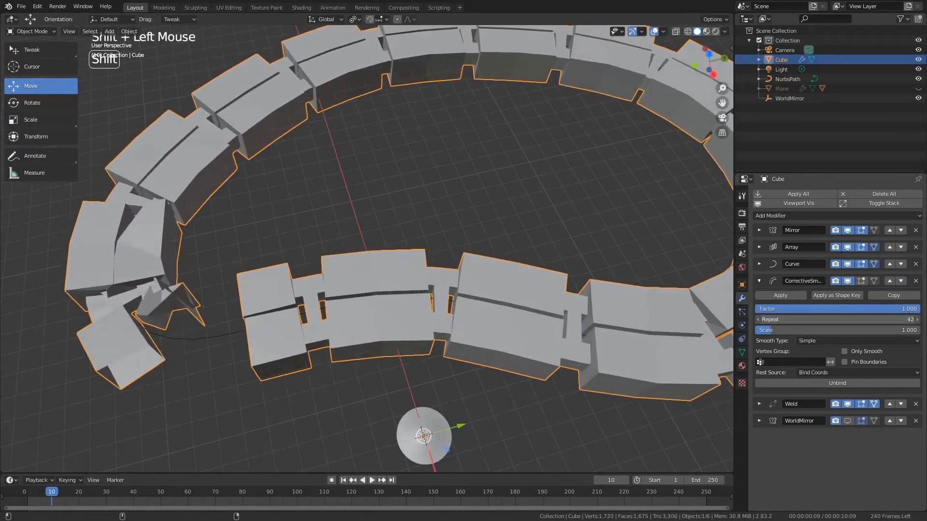
pyautogui.click(864, 362)
pyautogui.click(862, 361)
pyautogui.doubleClick(865, 360)
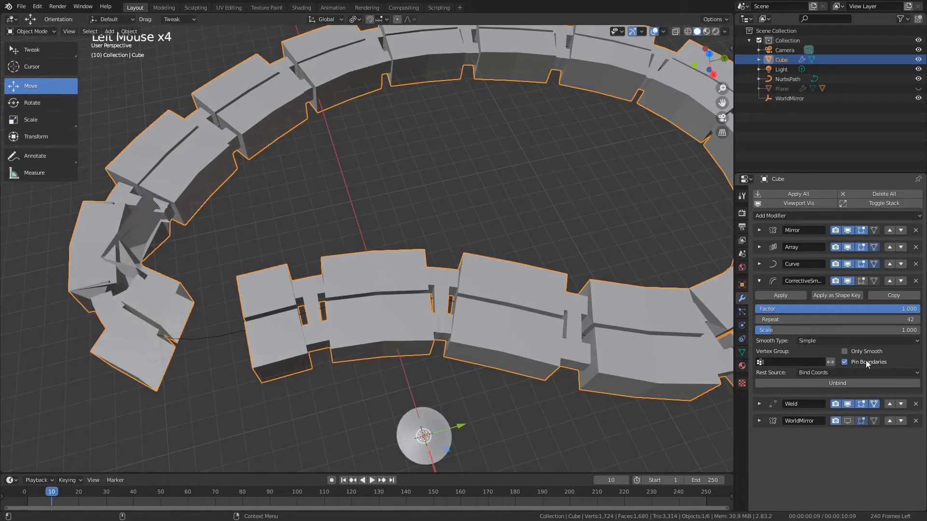
# Set the Corrective Smooth's smooth type to Length Weight to view its effect, and remove the modifier from the Cube.
pyautogui.click(828, 342)
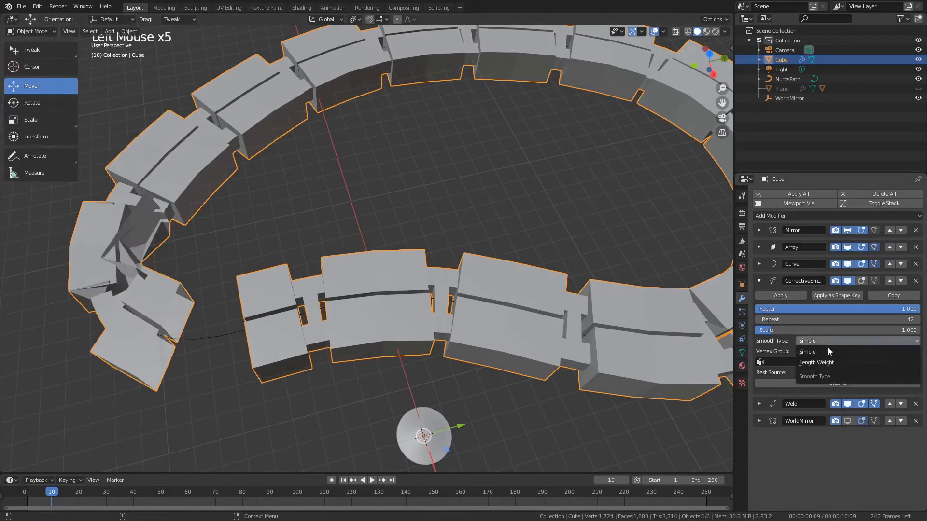
pyautogui.click(832, 363)
pyautogui.keyDown('alt'); pyautogui.moveTo(700, 333); pyautogui.dragTo(630, 309); pyautogui.keyUp('alt')
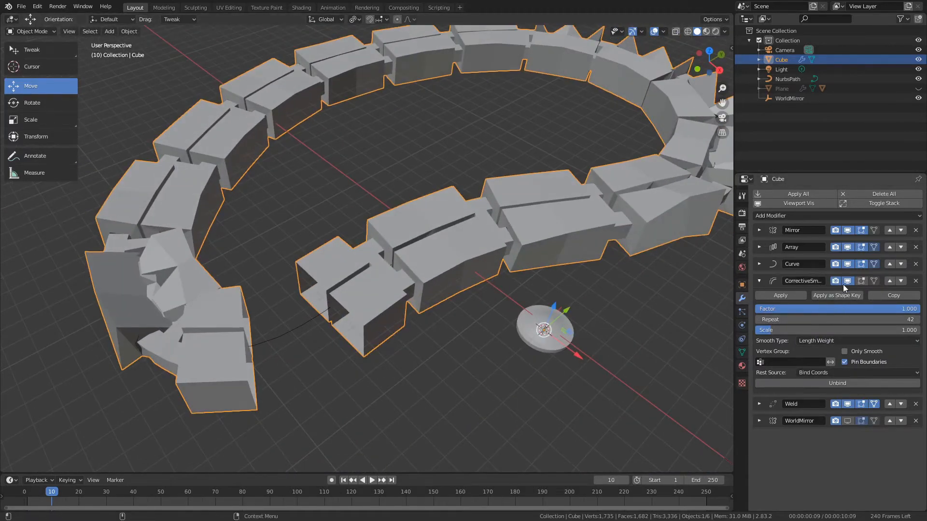
pyautogui.click(916, 280)
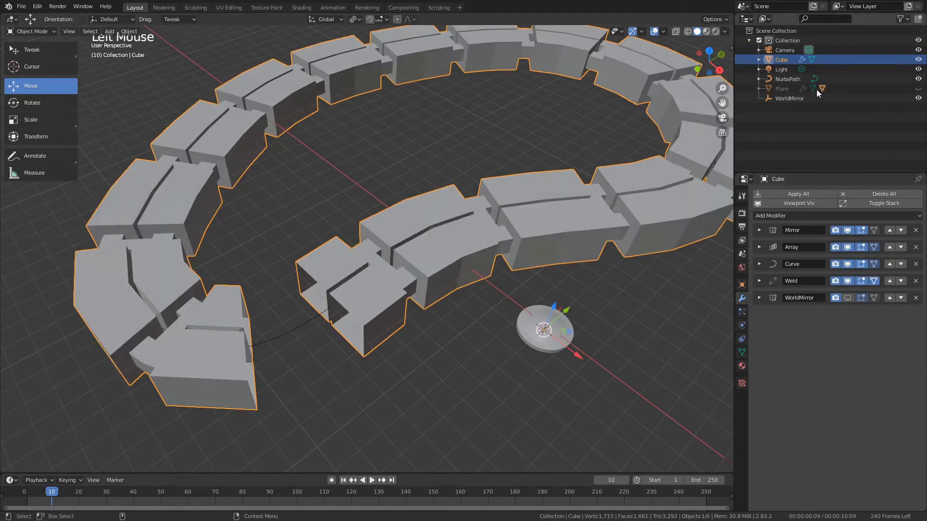
# Show the Plane with its disc instances in the viewport and hide the Cube track.
pyautogui.click(918, 89)
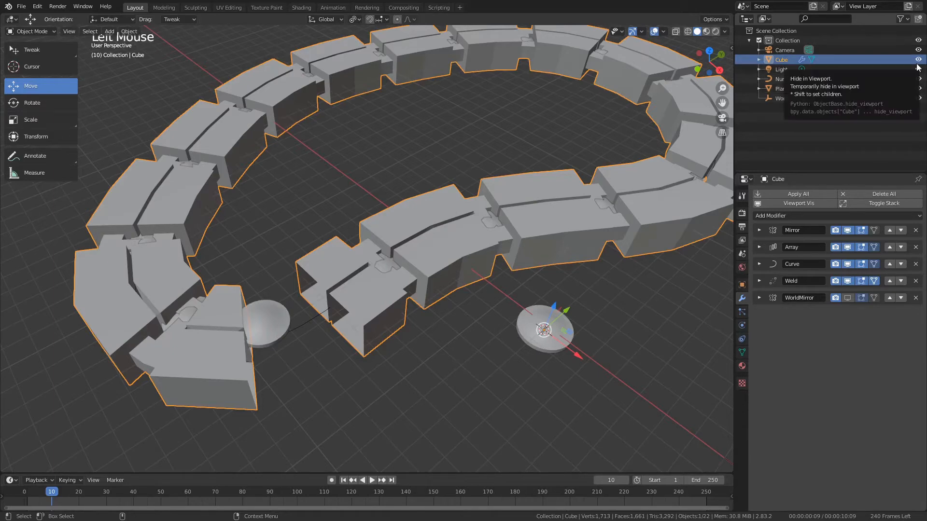
pyautogui.click(918, 61)
pyautogui.scroll(-3, 596, 207)
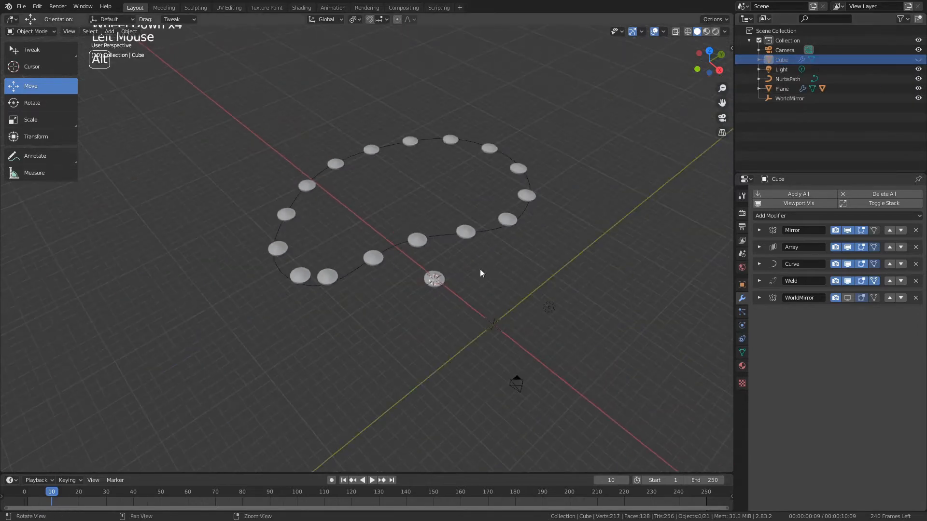
pyautogui.keyDown('alt'); pyautogui.moveTo(480, 269); pyautogui.dragTo(435, 297); pyautogui.keyUp('alt')
pyautogui.scroll(2, 430, 302)
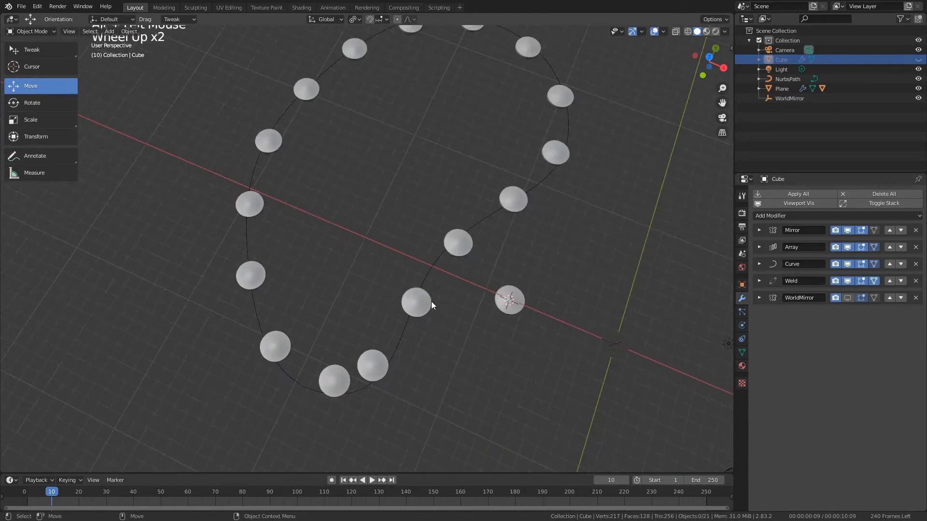
# Examine the disc instances along the curve and the original disc beside it.
pyautogui.click(444, 316)
pyautogui.click(445, 313)
pyautogui.keyDown('alt'); pyautogui.moveTo(657, 272); pyautogui.dragTo(586, 227, button='middle'); pyautogui.keyUp('alt')
pyautogui.scroll(2, 467, 321)
pyautogui.click(474, 326)
pyautogui.scroll(-4, 525, 285)
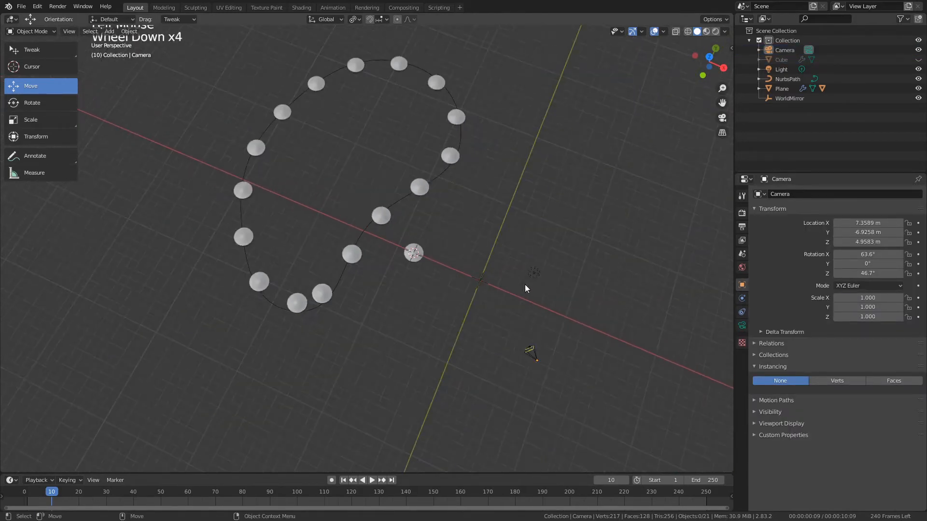
pyautogui.keyDown('alt'); pyautogui.moveTo(525, 285); pyautogui.dragTo(524, 288); pyautogui.keyUp('alt')
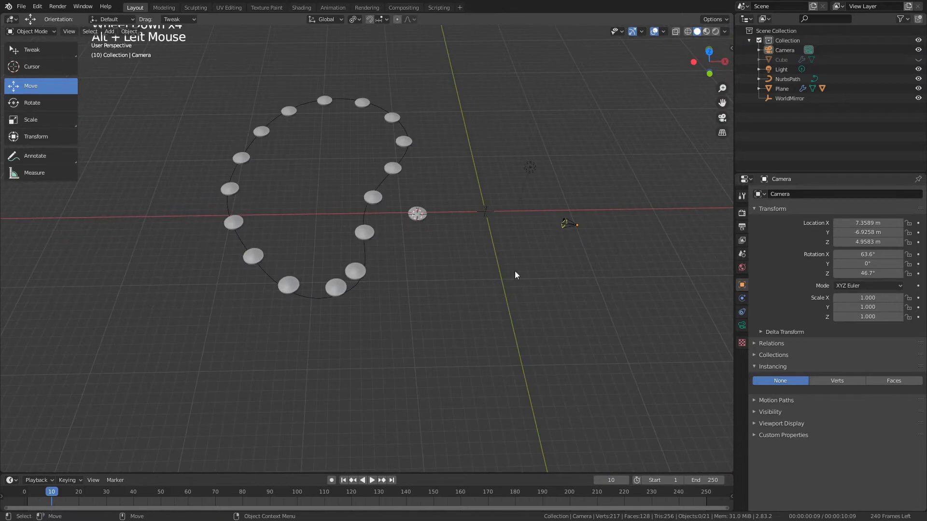
pyautogui.keyDown('alt'); pyautogui.middleClick(413, 211); pyautogui.keyUp('alt')
pyautogui.scroll(4, 372, 259)
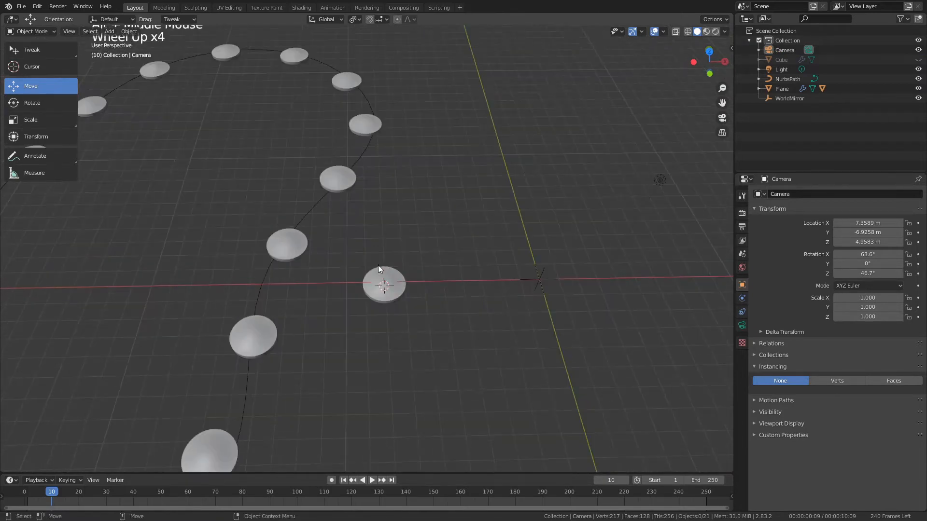
pyautogui.scroll(-2, 378, 268)
pyautogui.scroll(2, 367, 266)
pyautogui.click(297, 250)
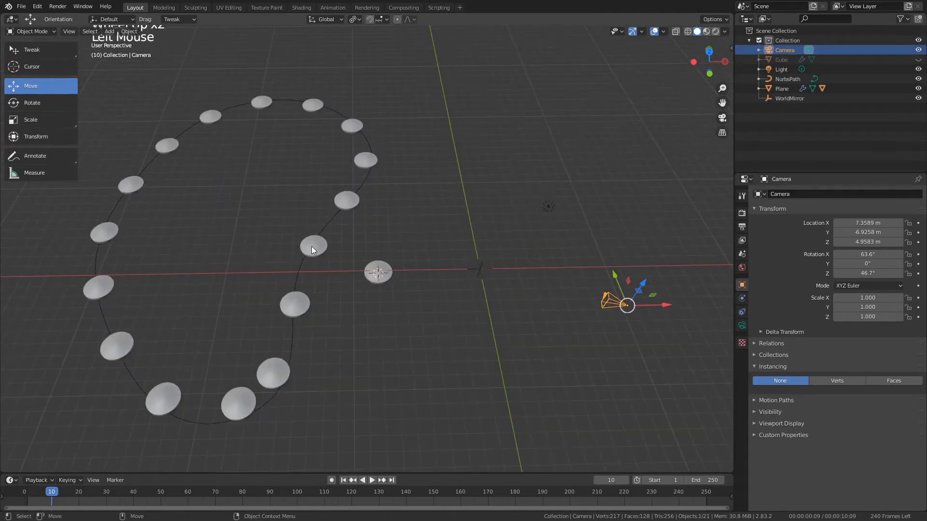
pyautogui.scroll(4, 313, 248)
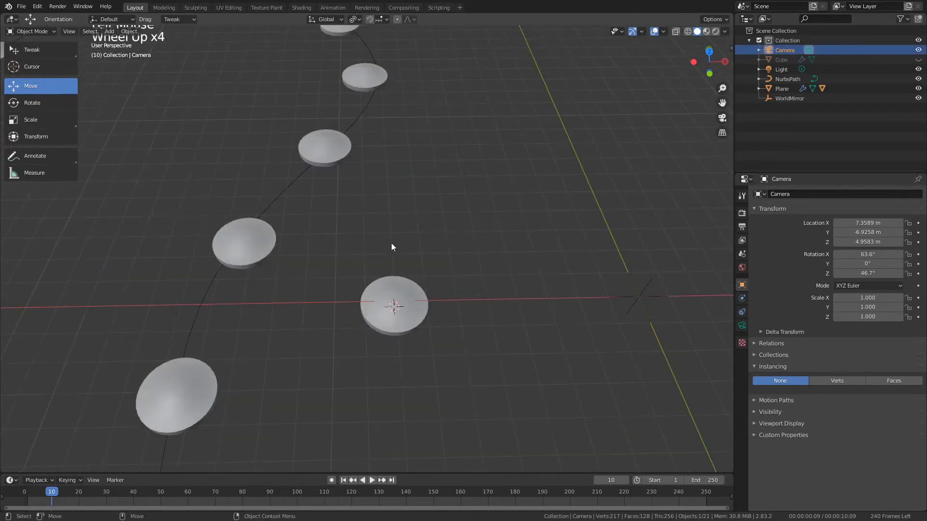
pyautogui.click(354, 252)
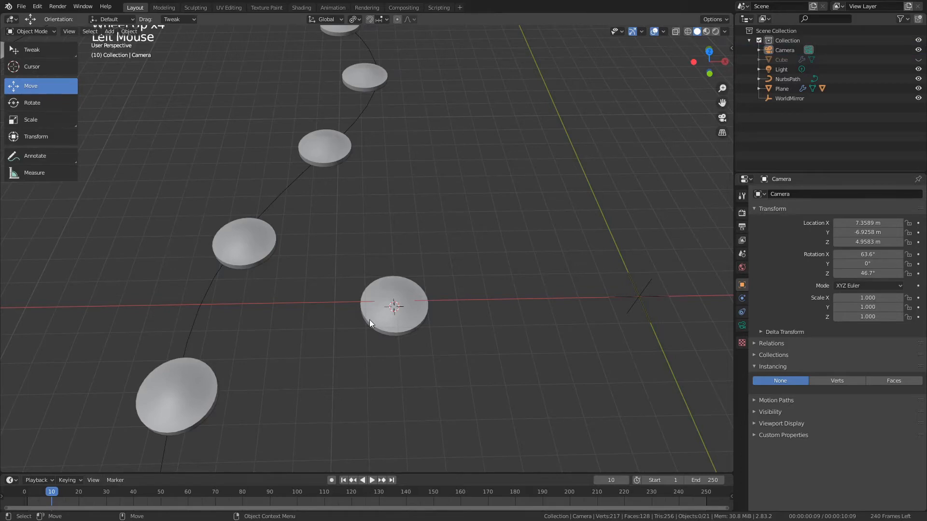
# Select the original disc, enter Edit Mode and switch to edge selection.
pyautogui.click(245, 243)
pyautogui.click(413, 317)
pyautogui.press('Tab')
pyautogui.scroll(5, 415, 320)
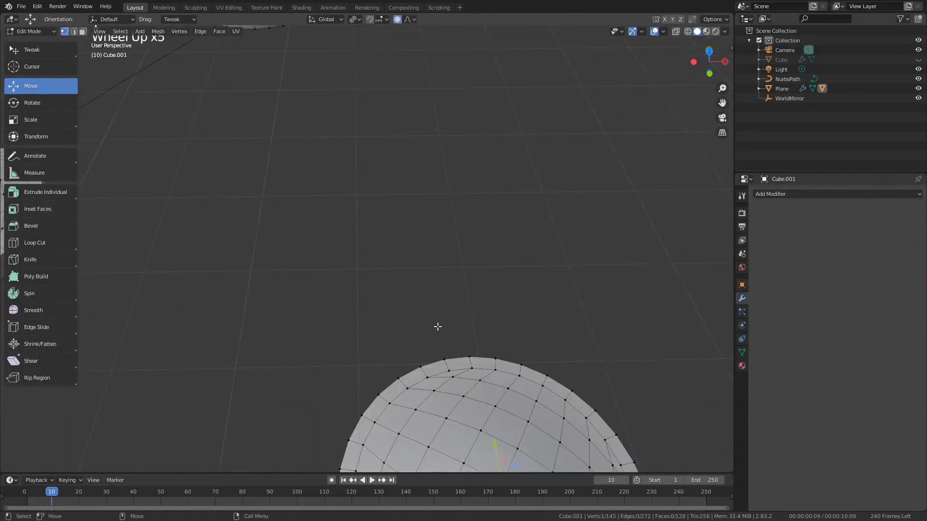
pyautogui.scroll(-4, 436, 327)
pyautogui.keyDown('alt'); pyautogui.moveTo(435, 325); pyautogui.dragTo(461, 325); pyautogui.keyUp('alt')
pyautogui.press('2')
pyautogui.scroll(3, 462, 325)
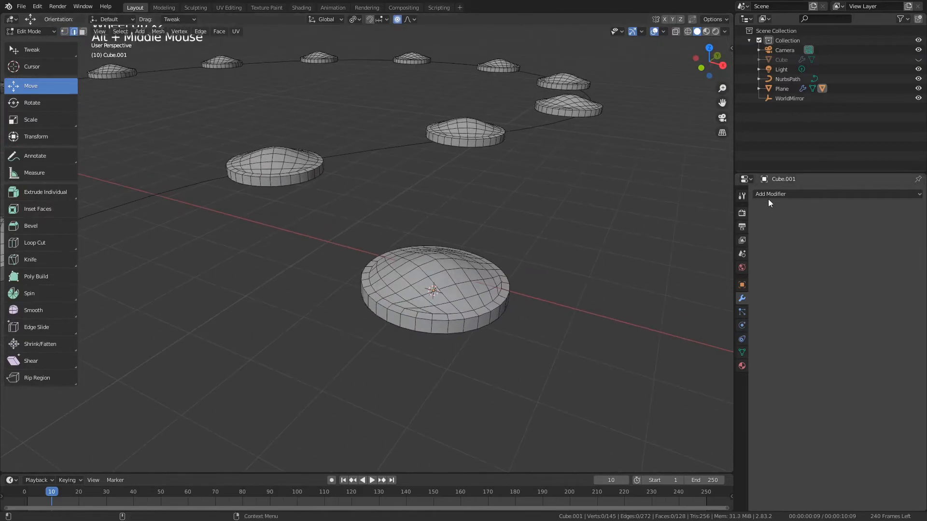
# Add a Subdivision modifier to the original disc, return to Object Mode and deselect the disc.
pyautogui.moveTo(769, 195); pyautogui.dragTo(769, 195)
pyautogui.click(754, 358)
pyautogui.press('Tab')
pyautogui.click(583, 334)
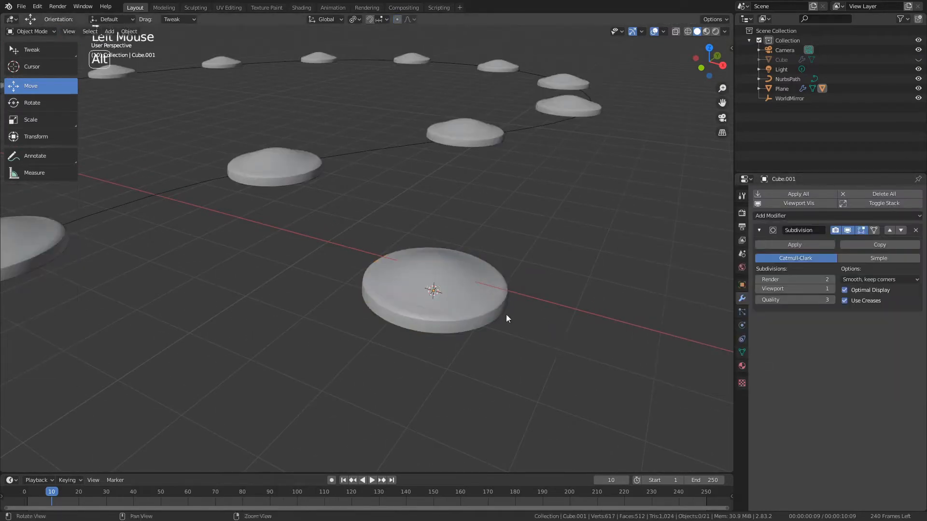
# Turn on the viewport's wireframe overlay to display the disc's edges.
pyautogui.keyDown('alt'); pyautogui.moveTo(506, 314); pyautogui.dragTo(400, 267); pyautogui.keyUp('alt')
pyautogui.scroll(3, 400, 267)
pyautogui.press('q')
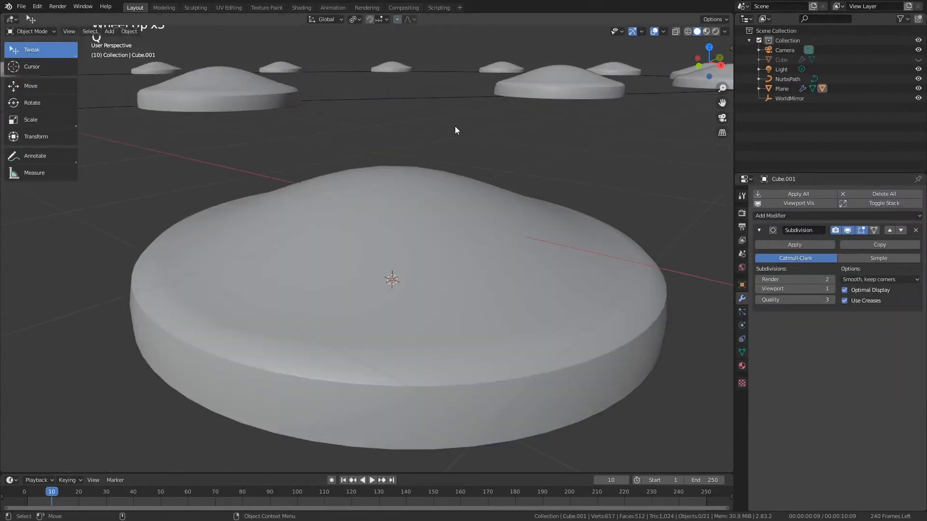
pyautogui.hotkey('shift', 'Tab')
pyautogui.click(275, 120)
pyautogui.scroll(-2, 418, 226)
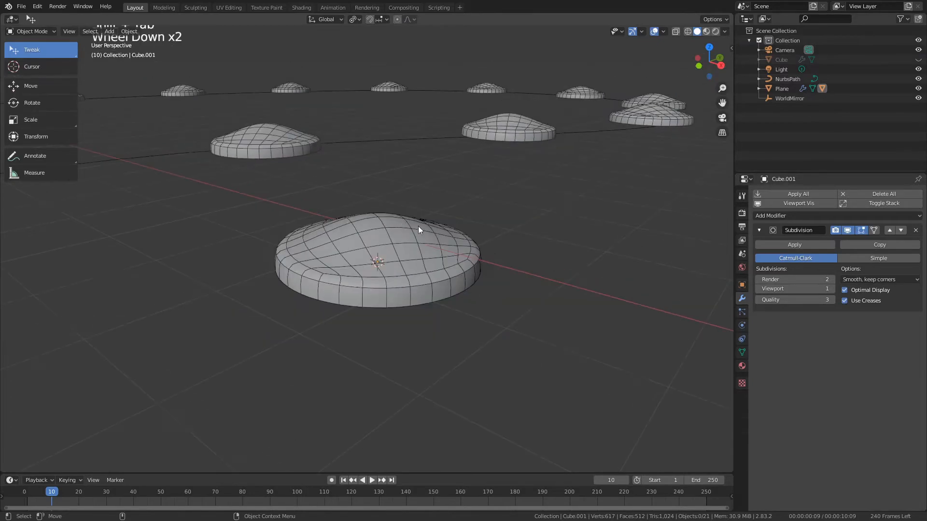
# Turn off Optimal Display in the disc's Subdivision modifier.
pyautogui.keyDown('alt'); pyautogui.moveTo(418, 226); pyautogui.dragTo(356, 296); pyautogui.keyUp('alt')
pyautogui.click(867, 290)
pyautogui.scroll(2, 387, 312)
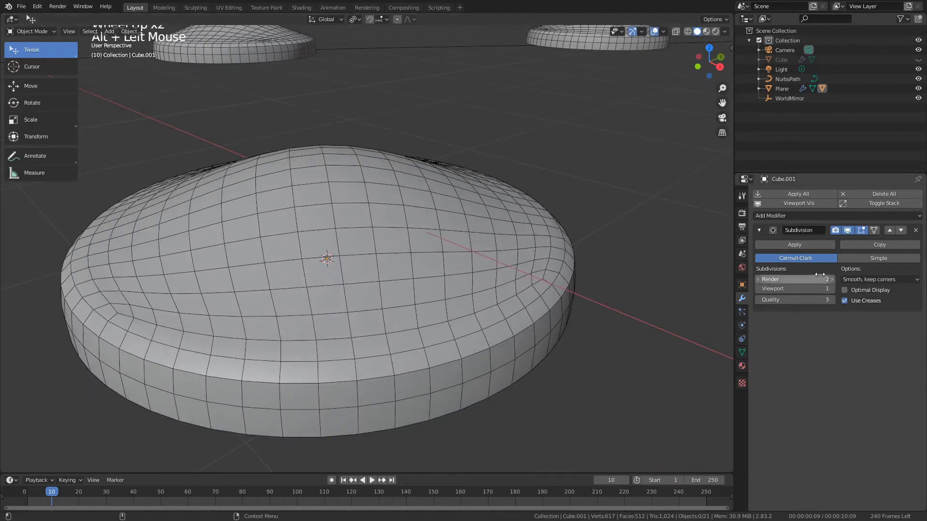
# Compare the Subdivision modifier's viewport levels from 0 to 4 on the disc, and set the level back to 1.
pyautogui.click(759, 289)
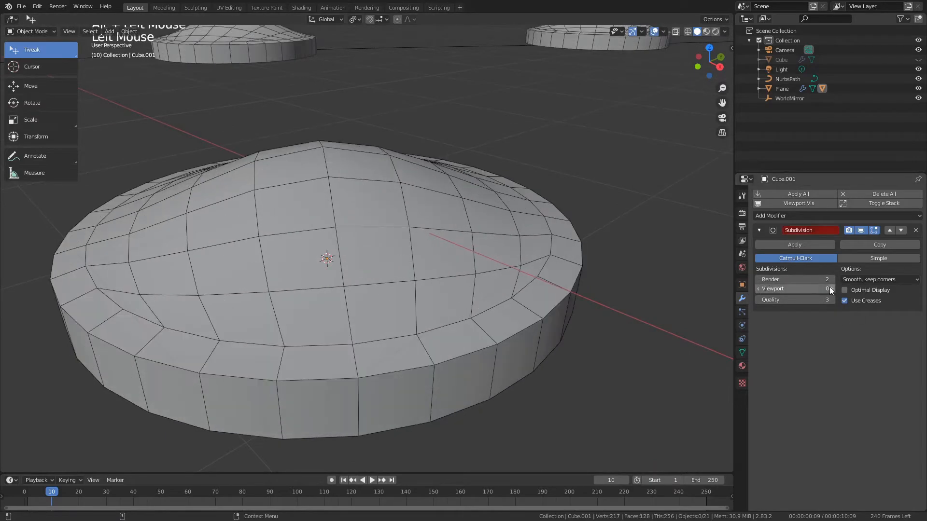
pyautogui.click(830, 288)
pyautogui.click(829, 288)
pyautogui.click(829, 288)
pyautogui.click(829, 288)
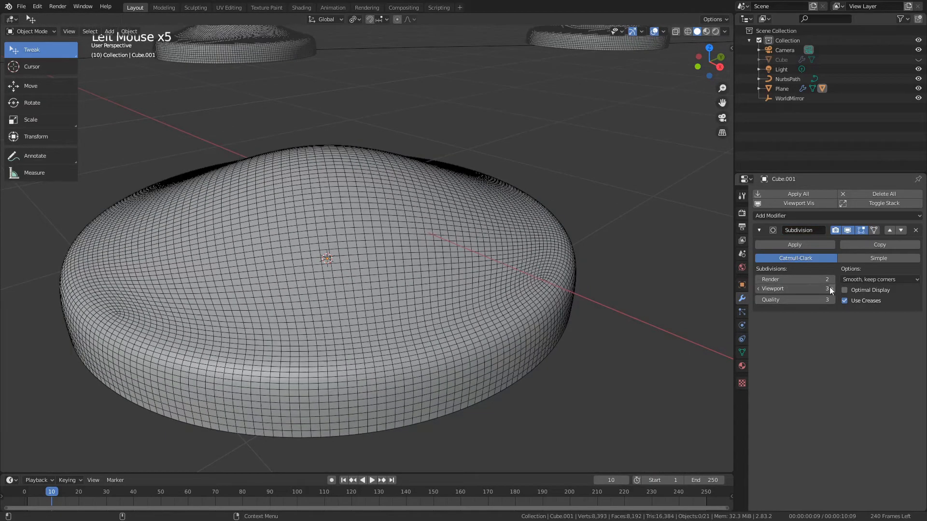
pyautogui.click(829, 289)
pyautogui.keyDown('alt'); pyautogui.moveTo(541, 266); pyautogui.dragTo(546, 288); pyautogui.keyUp('alt')
pyautogui.keyDown('alt'); pyautogui.moveTo(547, 288); pyautogui.dragTo(548, 243, button='middle'); pyautogui.keyUp('alt')
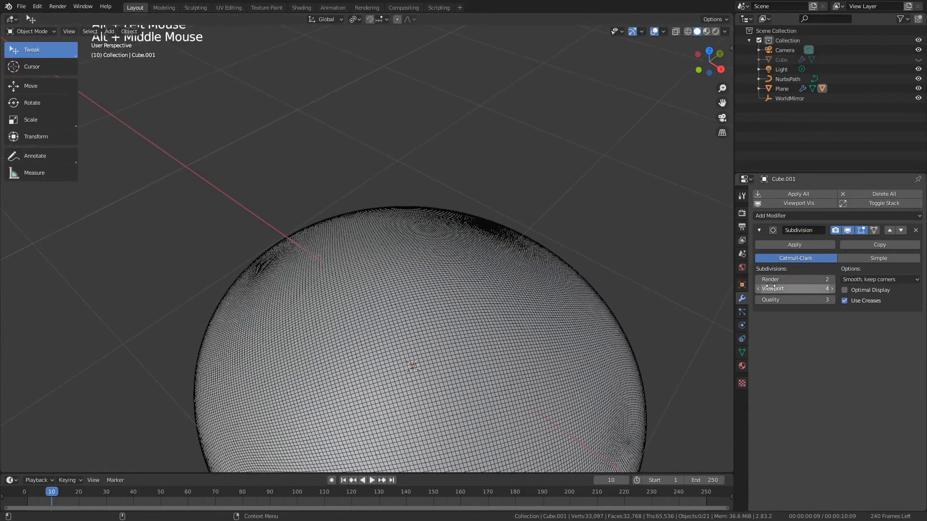
pyautogui.moveTo(769, 288); pyautogui.dragTo(749, 289)
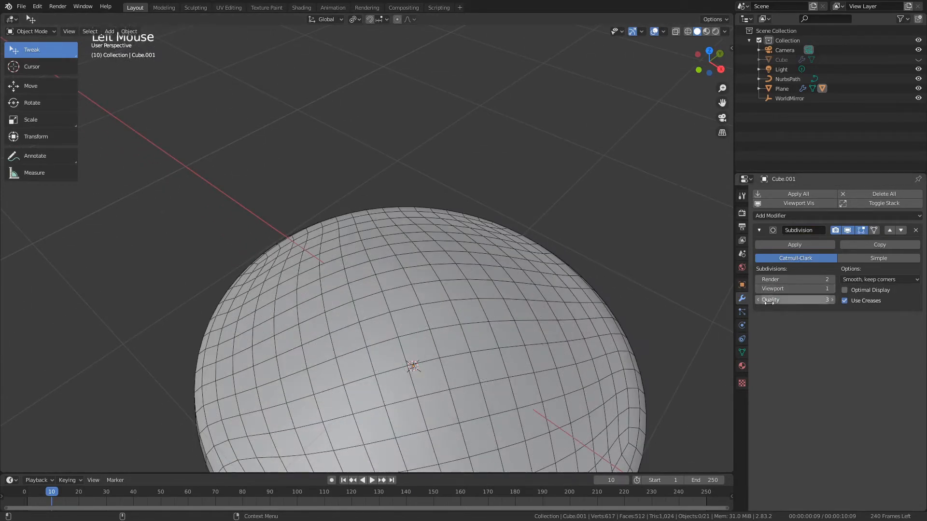
pyautogui.scroll(-3, 655, 309)
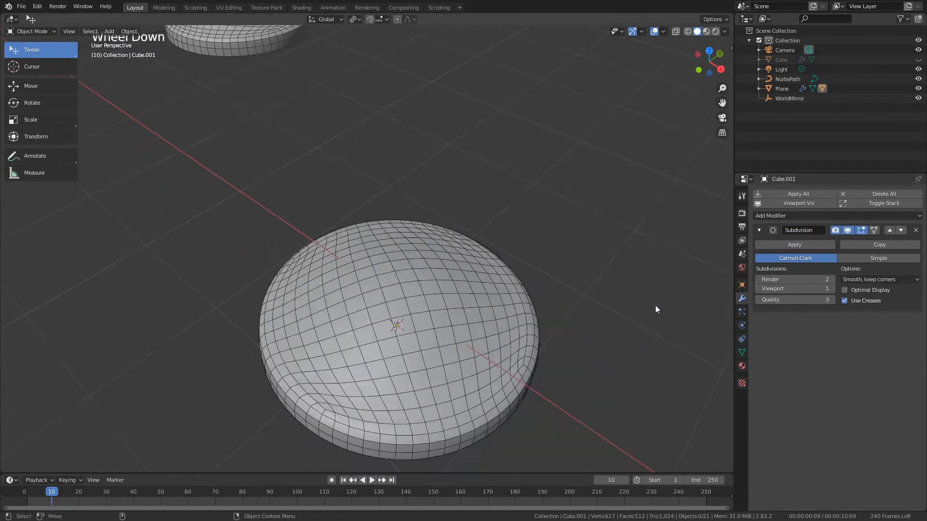
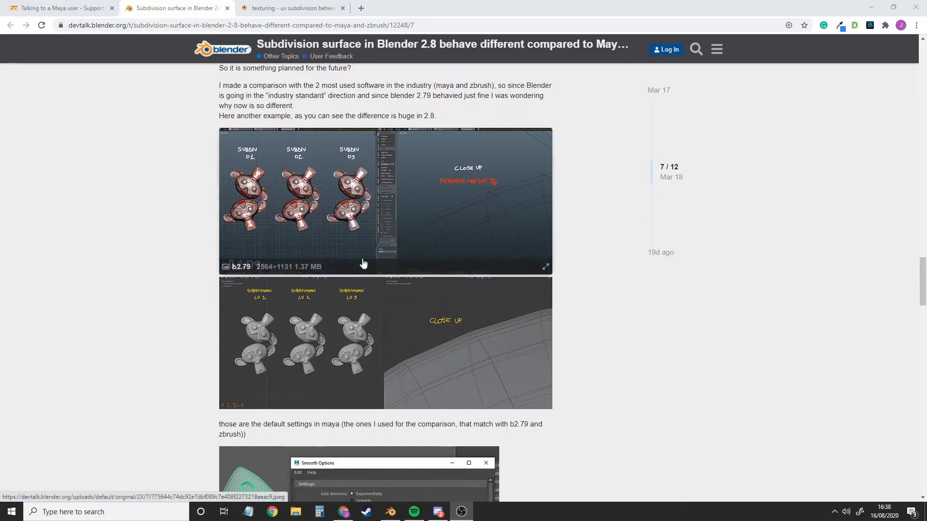
# Enlarge the forum post's Blender 2.8 subdivision comparison image, close it and read on to the developer's reply about vertex positions.
pyautogui.click(462, 341)
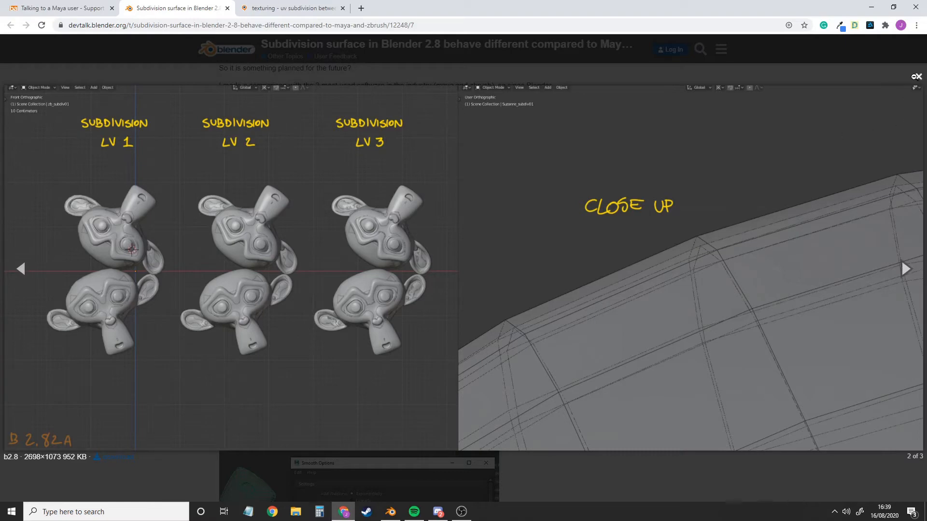
pyautogui.click(917, 76)
pyautogui.scroll(-3, 534, 342)
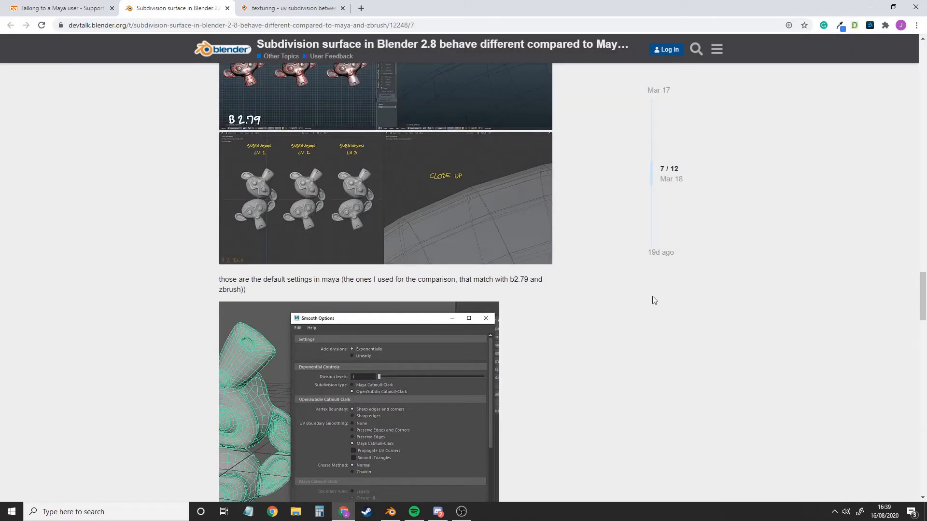
pyautogui.scroll(-8, 565, 343)
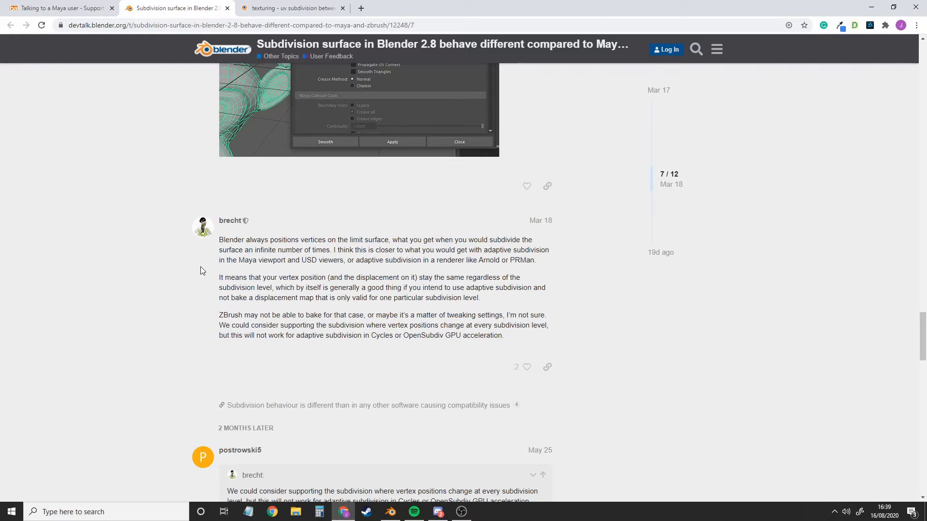
# Switch back to Blender, select the disc and inspect its subdivided mesh in Edit Mode before returning to Object Mode.
pyautogui.click(871, 7)
pyautogui.click(529, 320)
pyautogui.keyDown('alt'); pyautogui.moveTo(528, 320); pyautogui.dragTo(547, 303, button='middle'); pyautogui.keyUp('alt')
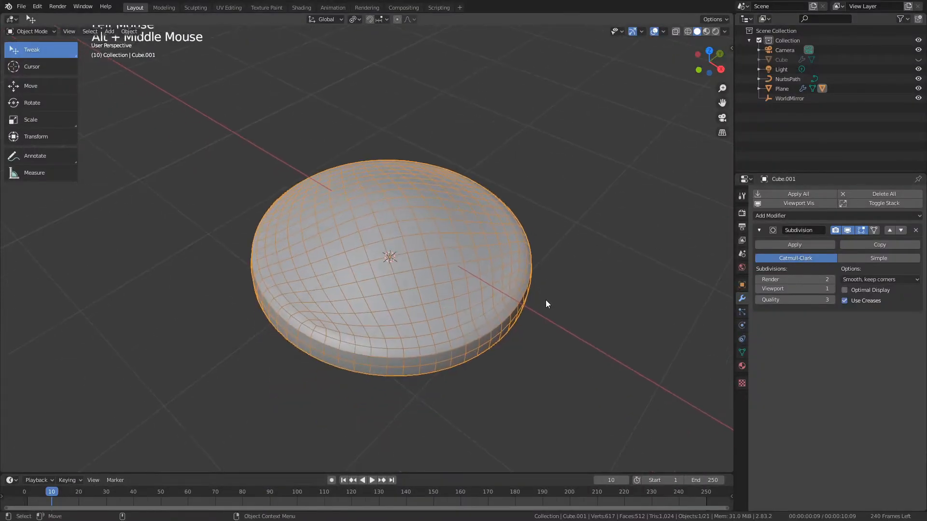
pyautogui.press('Tab')
pyautogui.press('3')
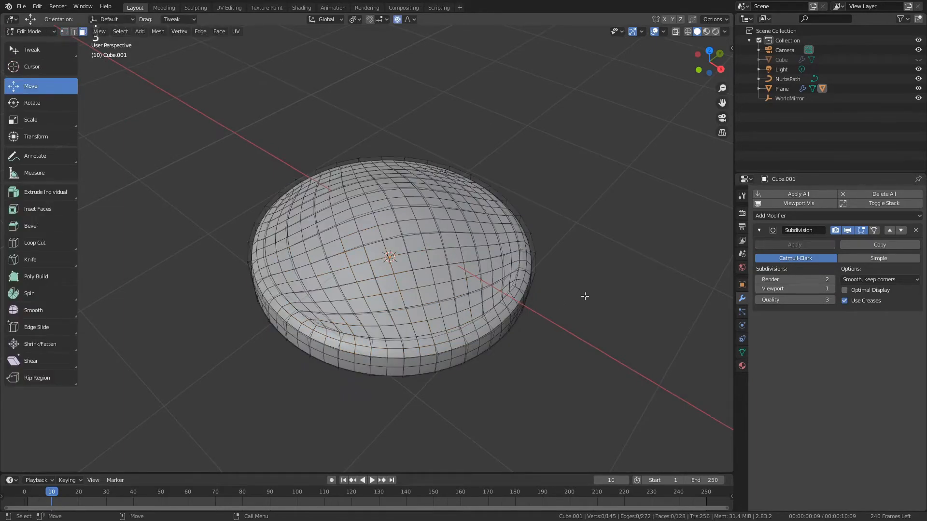
pyautogui.press('Tab')
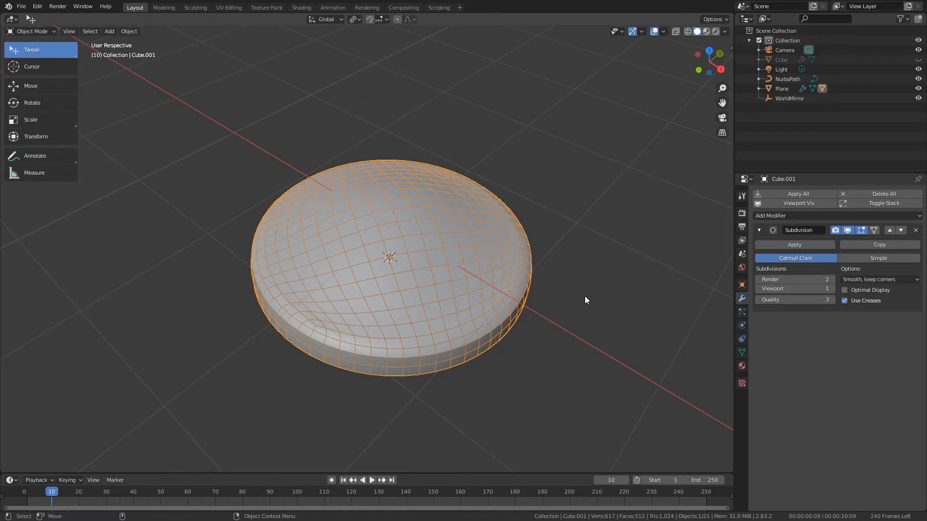
# Inspect the disc's mesh against its smoothed surface in vertex selection, and return to Object Mode with the disc deselected.
pyautogui.press('Tab')
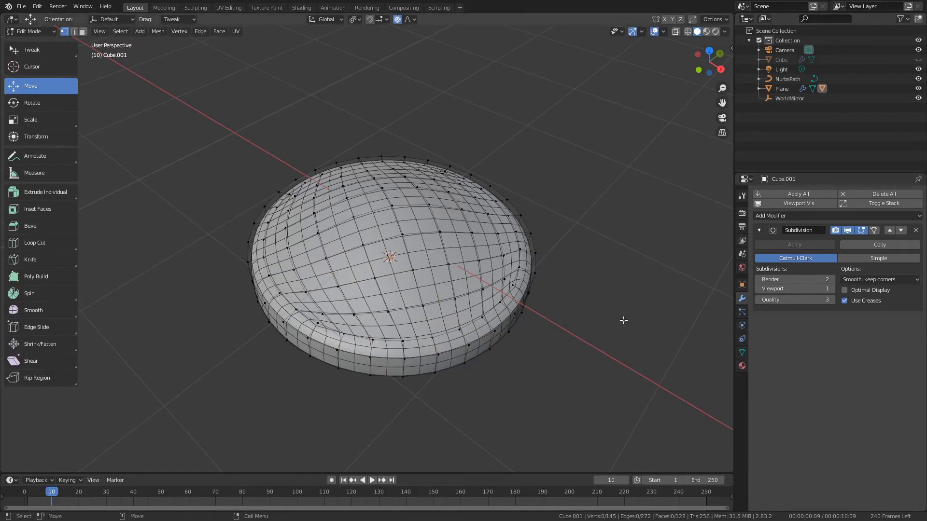
pyautogui.rightClick(468, 285)
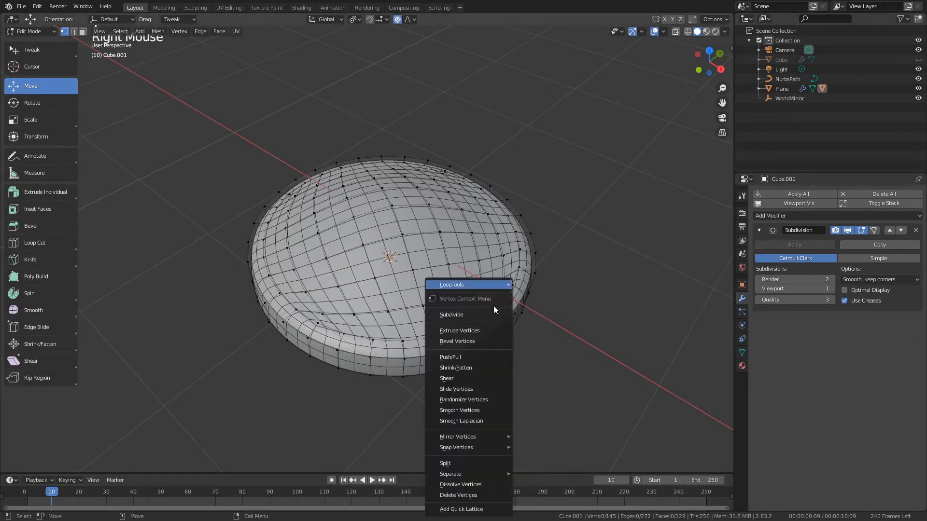
pyautogui.press('Tab')
pyautogui.press('1')
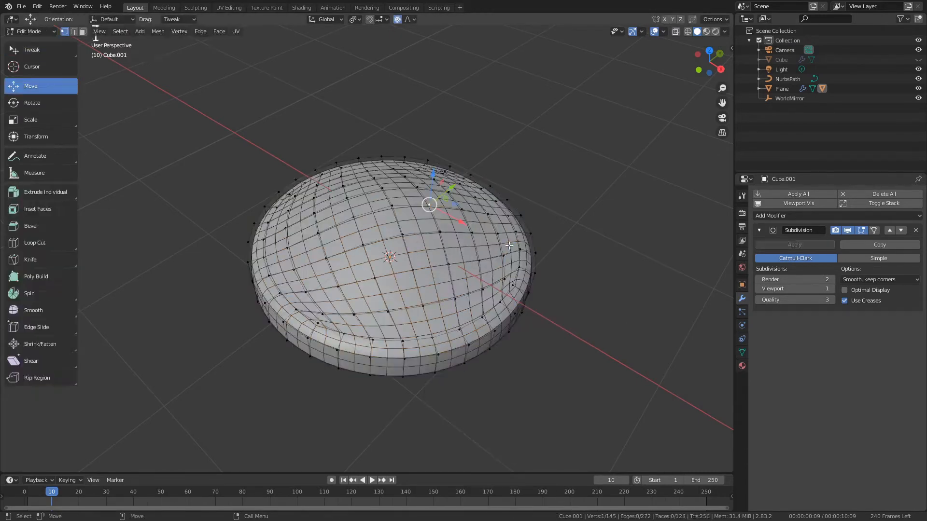
pyautogui.press('4')
pyautogui.click(555, 299)
# Turn off the viewport's wireframe overlay to display the disc as a plain shaded surface.
pyautogui.keyDown('alt'); pyautogui.moveTo(494, 351); pyautogui.dragTo(268, 187); pyautogui.keyUp('alt')
pyautogui.press('q')
pyautogui.press('q')
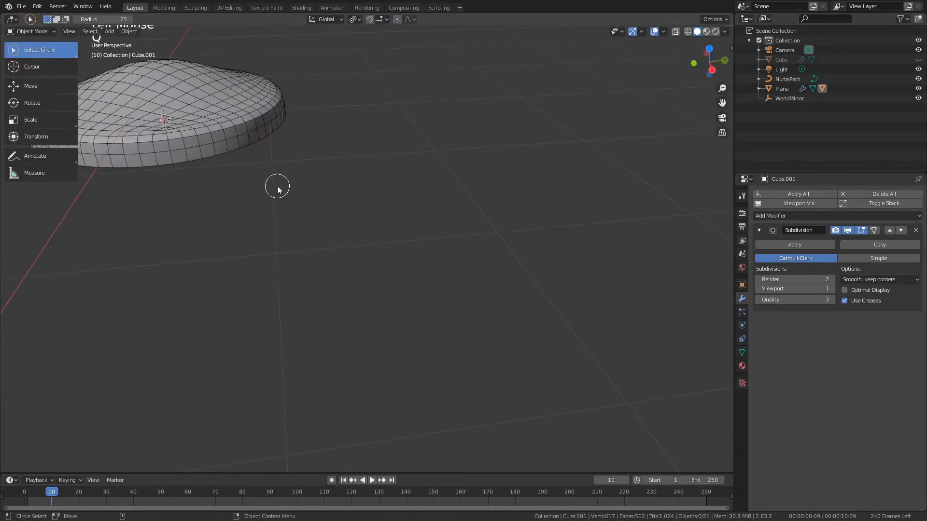
pyautogui.rightClick(275, 185)
pyautogui.hotkey('shift', 'Tab')
pyautogui.click(354, 140)
pyautogui.keyDown('alt'); pyautogui.scroll(2, 280, 171); pyautogui.keyUp('alt')
pyautogui.keyDown('alt'); pyautogui.moveTo(279, 172); pyautogui.dragTo(366, 217, button='middle'); pyautogui.keyUp('alt')
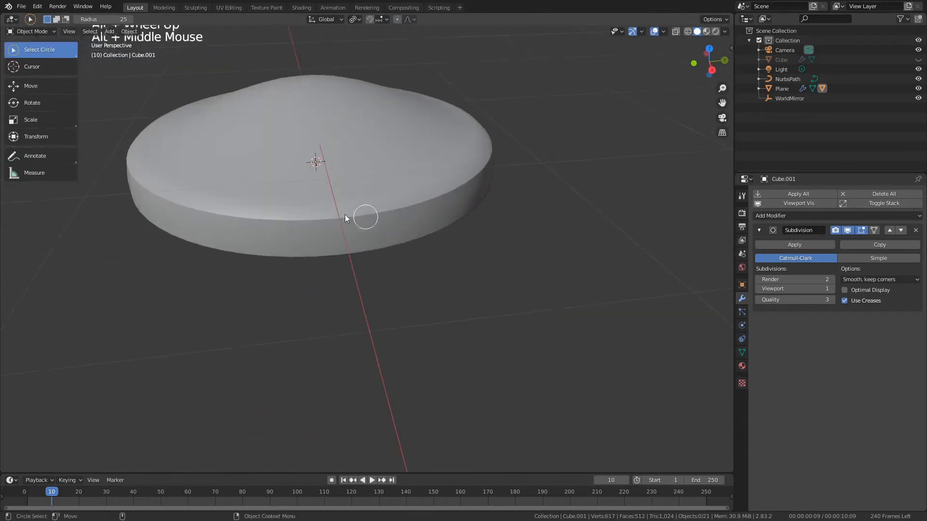
# Switch from circle selection to the Tweak tool and select the foreground disc.
pyautogui.click(357, 202)
pyautogui.moveTo(28, 43); pyautogui.dragTo(45, 80)
pyautogui.click(309, 169)
pyautogui.keyDown('alt'); pyautogui.moveTo(580, 239); pyautogui.dragTo(616, 326, button='middle'); pyautogui.keyUp('alt')
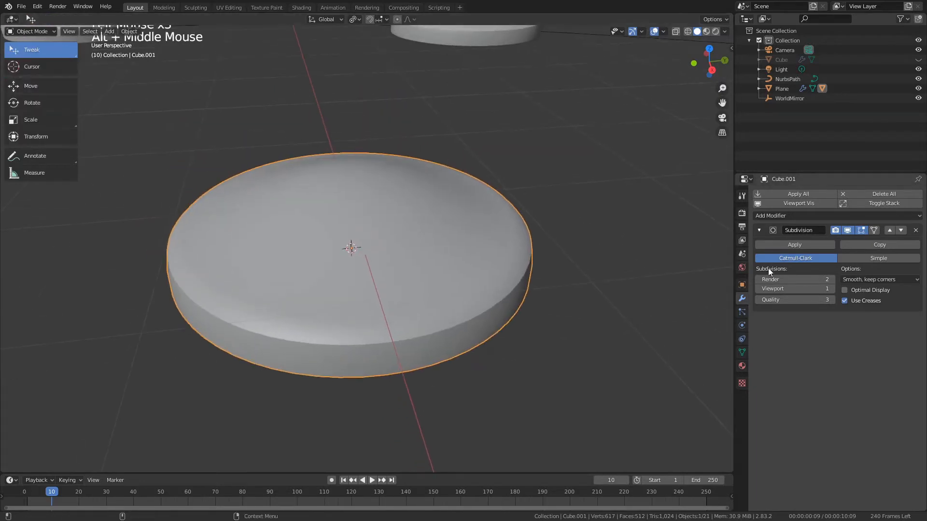
# Set the disc's Subdivision modifier to Simple and turn on the viewport's wireframe overlay.
pyautogui.click(860, 259)
pyautogui.hotkey('shift', 'Tab')
pyautogui.click(425, 253)
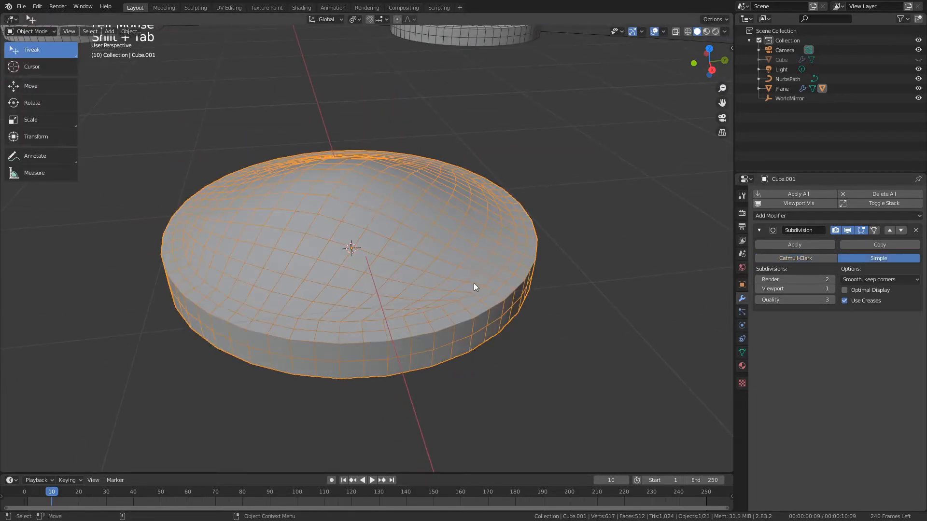
# Raise the Subdivision modifier's viewport level to 3 and switch its type back to Catmull-Clark.
pyautogui.click(881, 289)
pyautogui.click(880, 291)
pyautogui.click(832, 289)
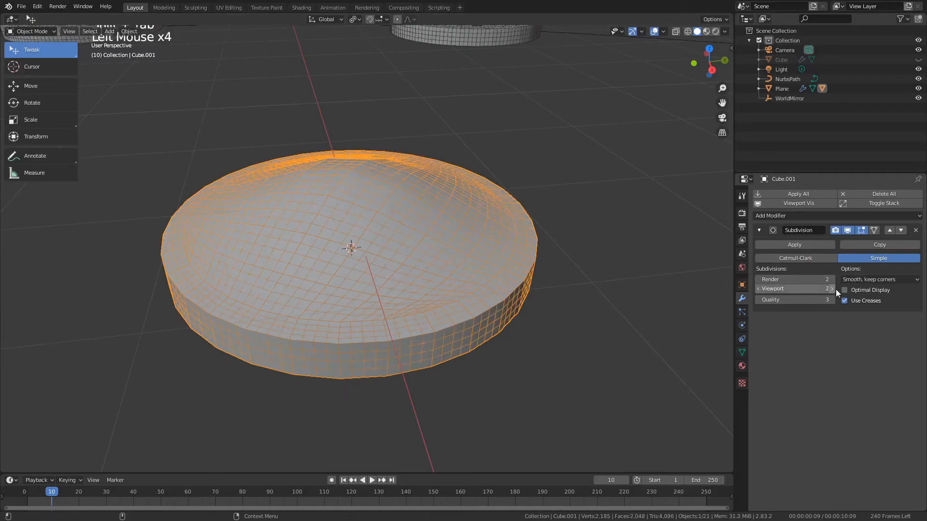
pyautogui.click(836, 288)
pyautogui.click(534, 294)
pyautogui.keyDown('alt'); pyautogui.moveTo(534, 294); pyautogui.dragTo(407, 261); pyautogui.keyUp('alt')
pyautogui.keyDown('alt'); pyautogui.middleClick(254, 247); pyautogui.keyUp('alt')
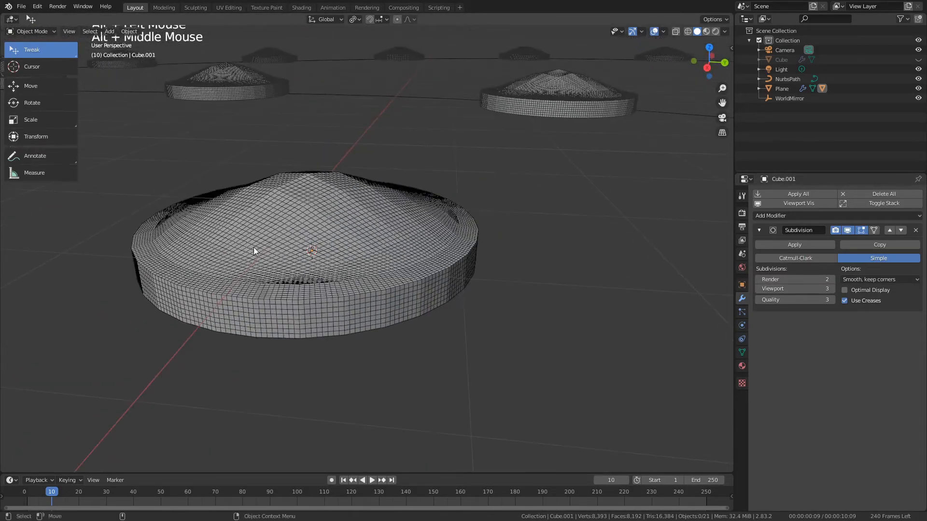
pyautogui.click(820, 258)
pyautogui.keyDown('alt'); pyautogui.moveTo(504, 298); pyautogui.dragTo(472, 302); pyautogui.keyUp('alt')
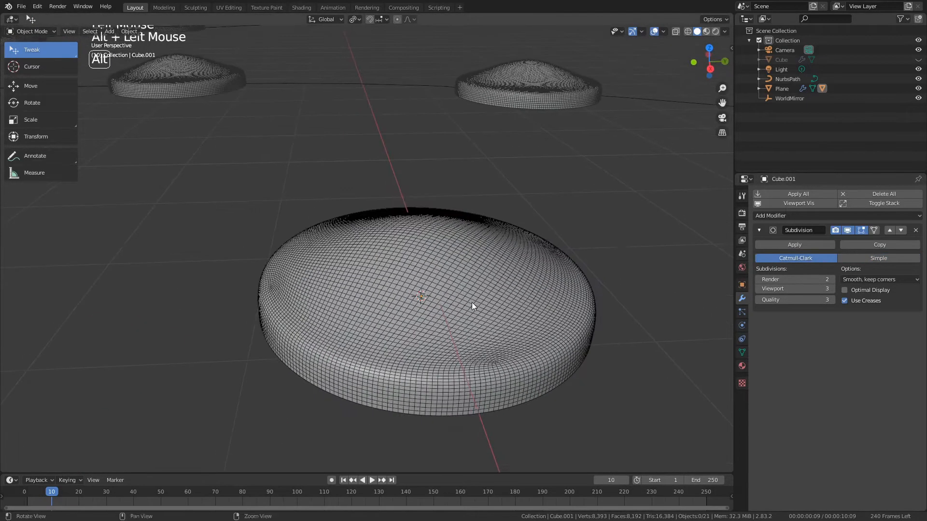
# Bevel the edge loop around the disc's top rim into two segments in Edit Mode and return to Object Mode.
pyautogui.click(473, 302)
pyautogui.press('Tab')
pyautogui.press('2')
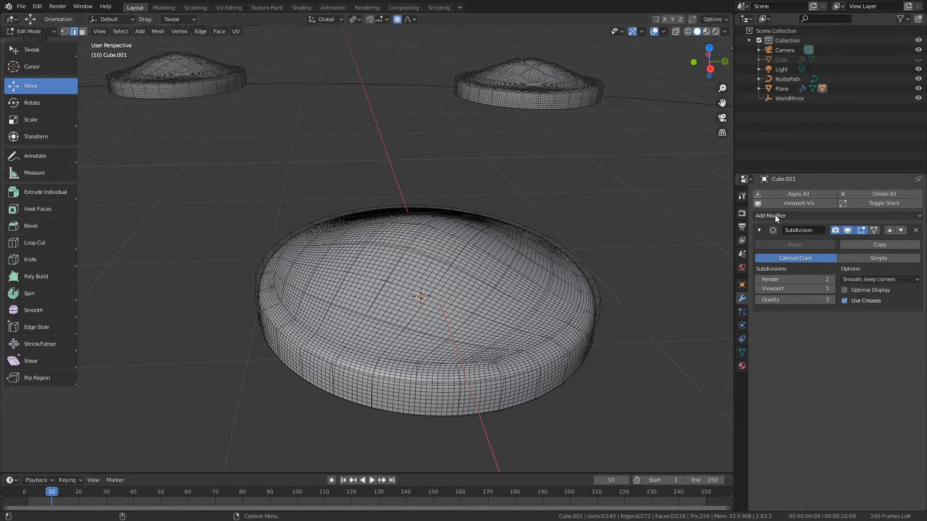
pyautogui.tripleClick(599, 293)
pyautogui.hotkey('ctrl', 'b')
pyautogui.moveTo(628, 296); pyautogui.dragTo(640, 300, button='middle')
pyautogui.press('Tab')
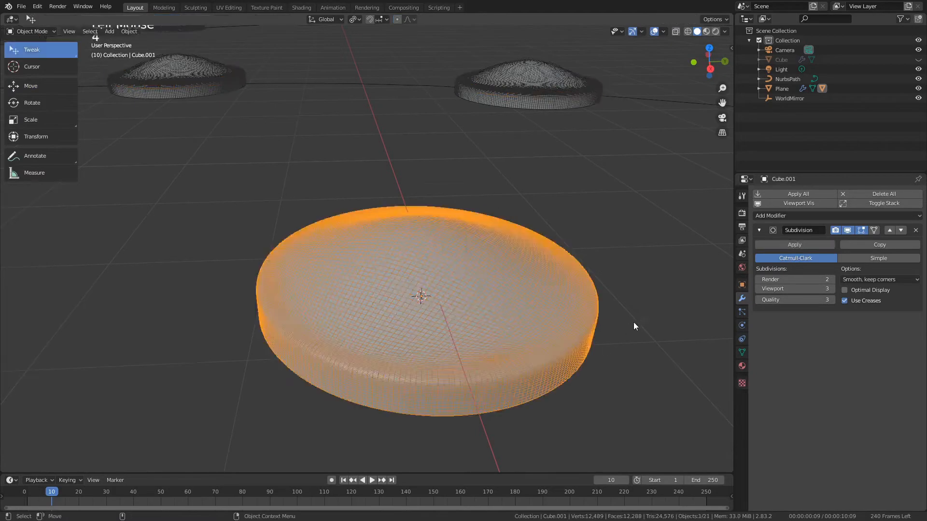
# Enable Optimal Display on the Subdivision modifier and turn off the wireframe overlay, keeping the disc selected.
pyautogui.click(633, 322)
pyautogui.keyDown('alt'); pyautogui.moveTo(633, 322); pyautogui.dragTo(586, 323); pyautogui.keyUp('alt')
pyautogui.click(845, 291)
pyautogui.press('w')
pyautogui.click(529, 236)
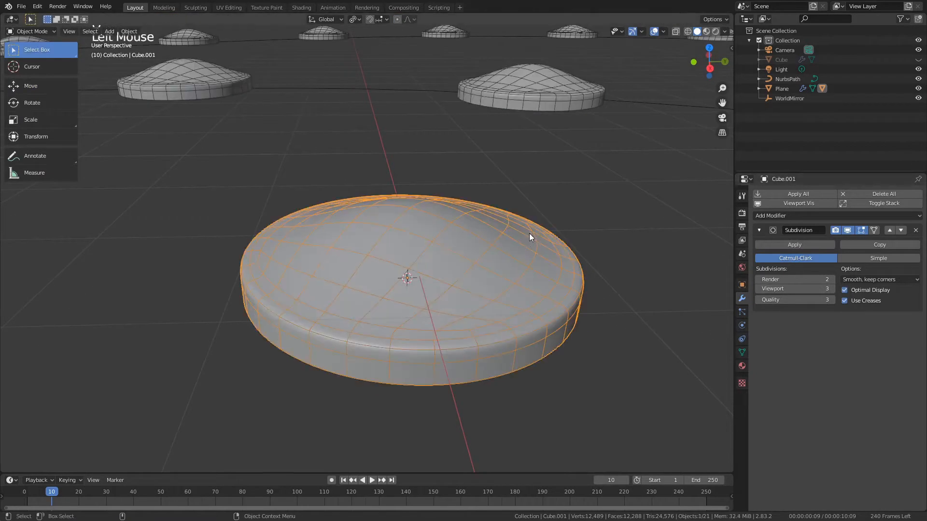
pyautogui.hotkey('shift', 'Tab')
pyautogui.click(524, 234)
pyautogui.hotkey('alt', 'a')
pyautogui.click(518, 309)
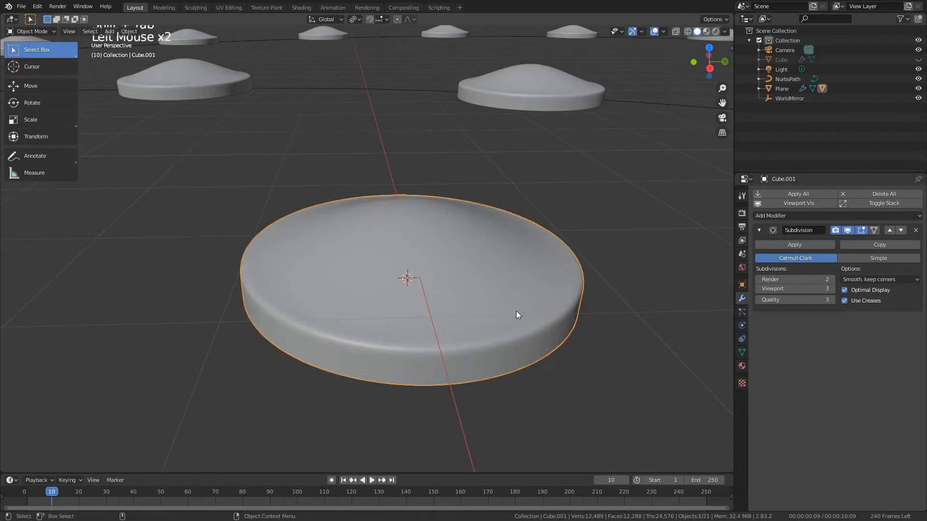
# Select the two outer edge loops of the rim bevel in Edit Mode and dissolve their edges.
pyautogui.press('Tab')
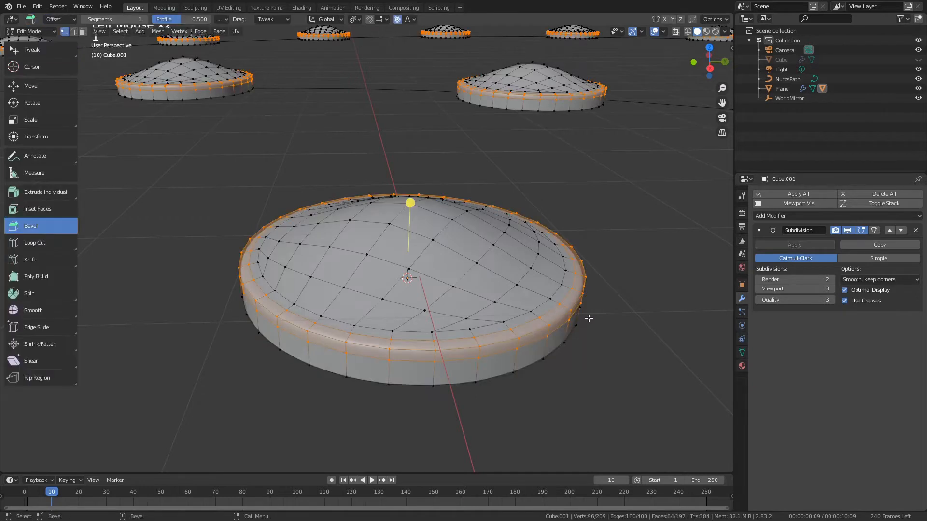
pyautogui.press('2')
pyautogui.keyDown('alt'); pyautogui.click(539, 325); pyautogui.keyUp('alt')
pyautogui.keyDown('alt'); pyautogui.keyDown('shift'); pyautogui.click(534, 335); pyautogui.keyUp('shift'); pyautogui.keyUp('alt')
pyautogui.press('x')
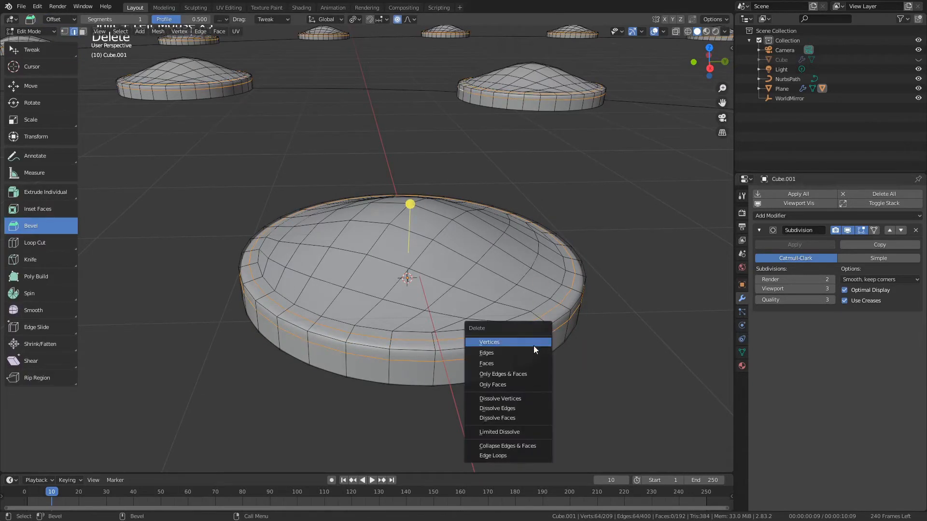
pyautogui.click(523, 409)
# Compare the disc's control vertices with its smoothed surface by switching between Edit Mode and Object Mode, ending in Object Mode.
pyautogui.press('Tab')
pyautogui.press('Tab')
pyautogui.press('1')
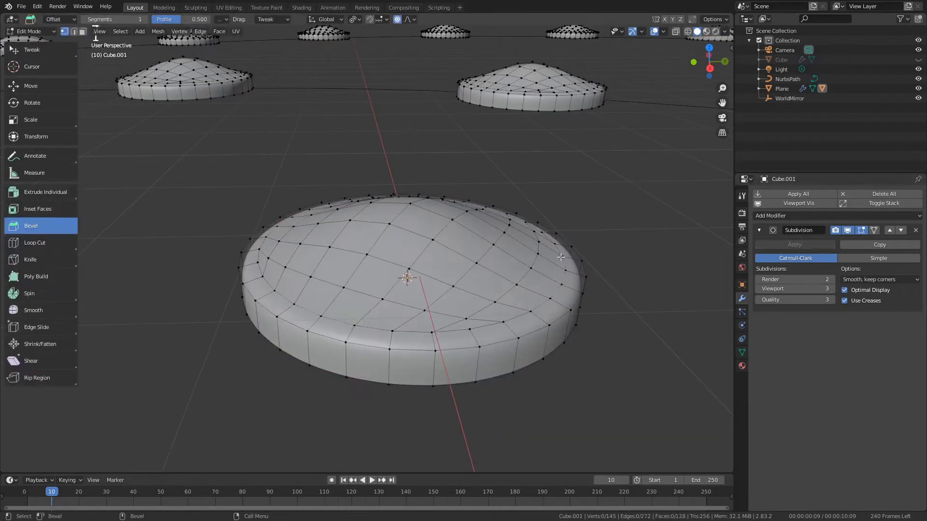
pyautogui.press('Tab')
pyautogui.press('Tab')
pyautogui.press('Tab')
pyautogui.press('Tab')
pyautogui.press('Tab')
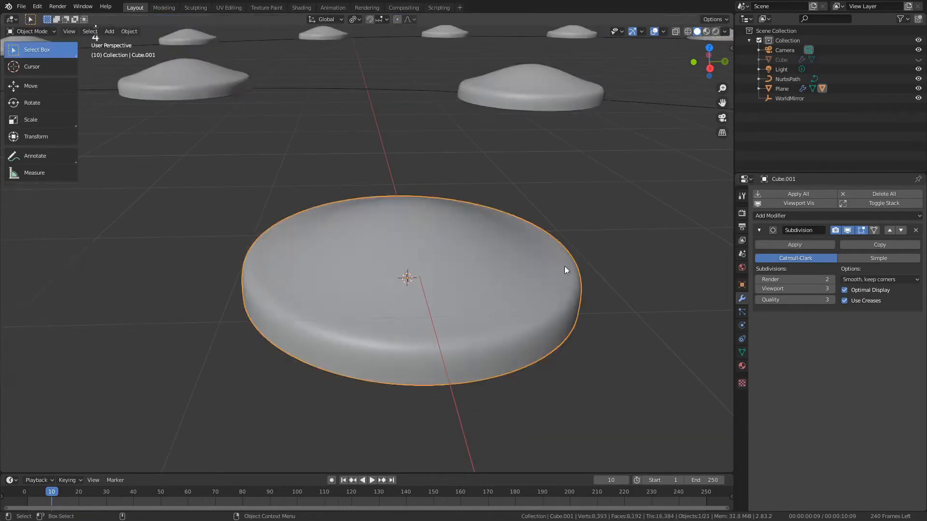
pyautogui.press('Tab')
pyautogui.press('Tab')
pyautogui.press('Tab')
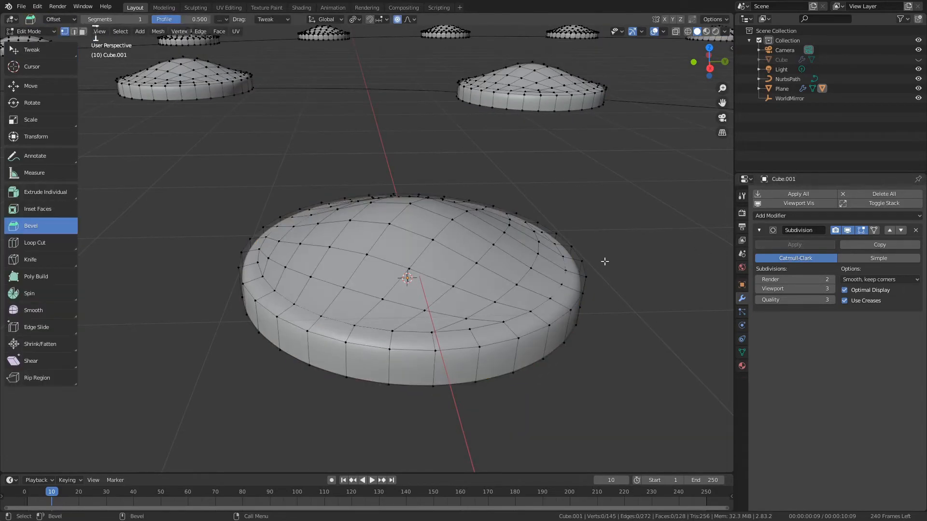
pyautogui.press('Tab')
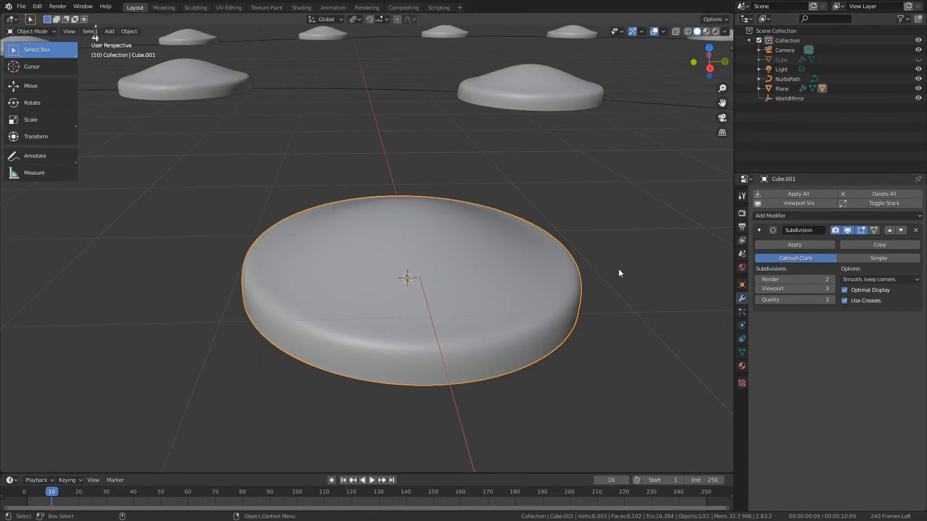
# Add a Bevel modifier to the disc above the Subdivision modifier and set its limit method to Angle.
pyautogui.click(772, 219)
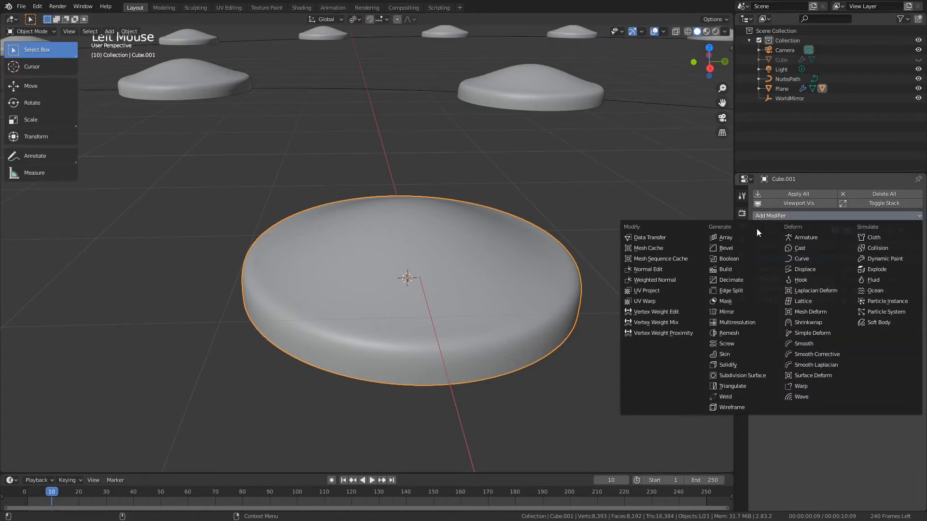
pyautogui.click(737, 250)
pyautogui.click(888, 322)
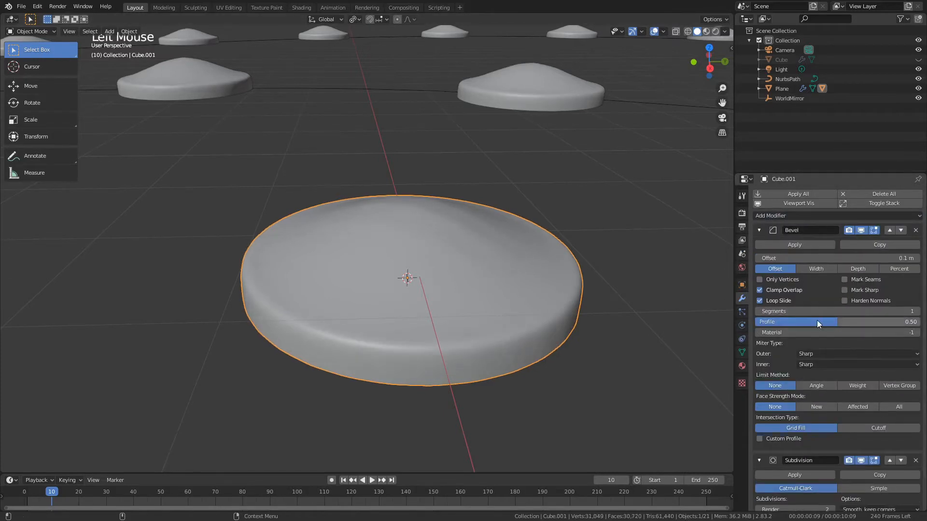
pyautogui.click(817, 387)
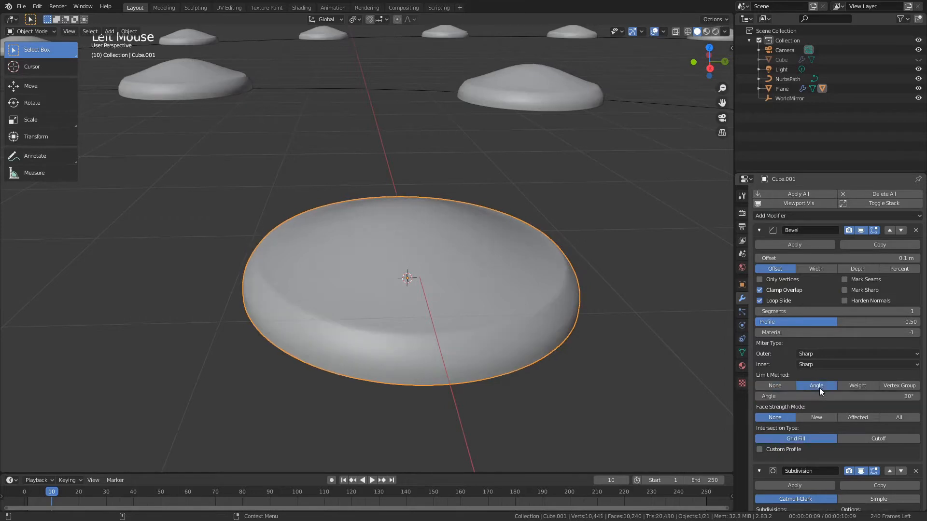
# Disable the Bevel modifier's viewport display to view the disc's unbevelled shape, and activate the Tweak tool.
pyautogui.press('Tab')
pyautogui.press('Tab')
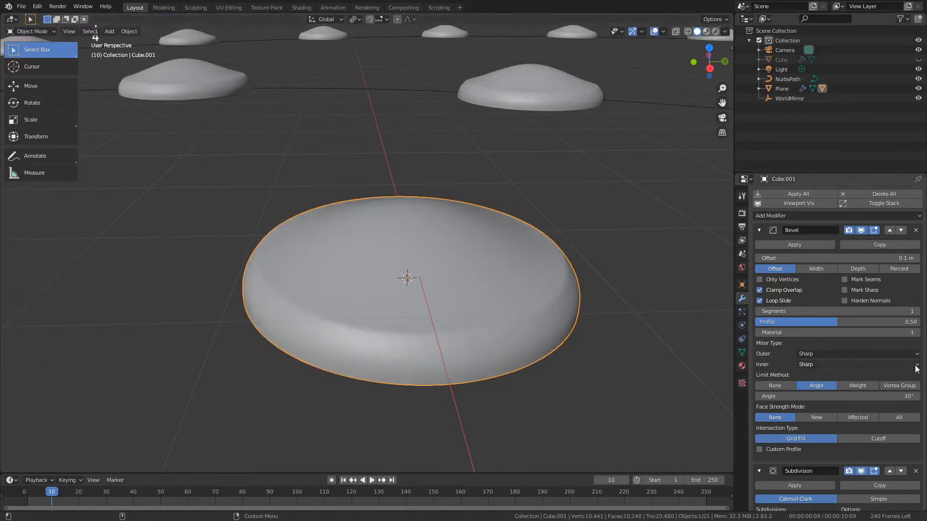
pyautogui.press('w')
pyautogui.click(861, 230)
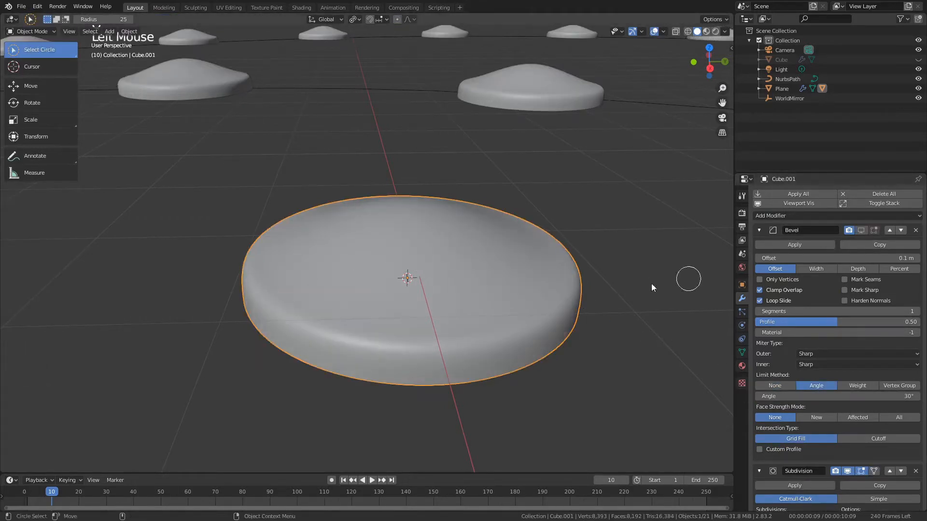
pyautogui.click(31, 50)
pyautogui.click(30, 50)
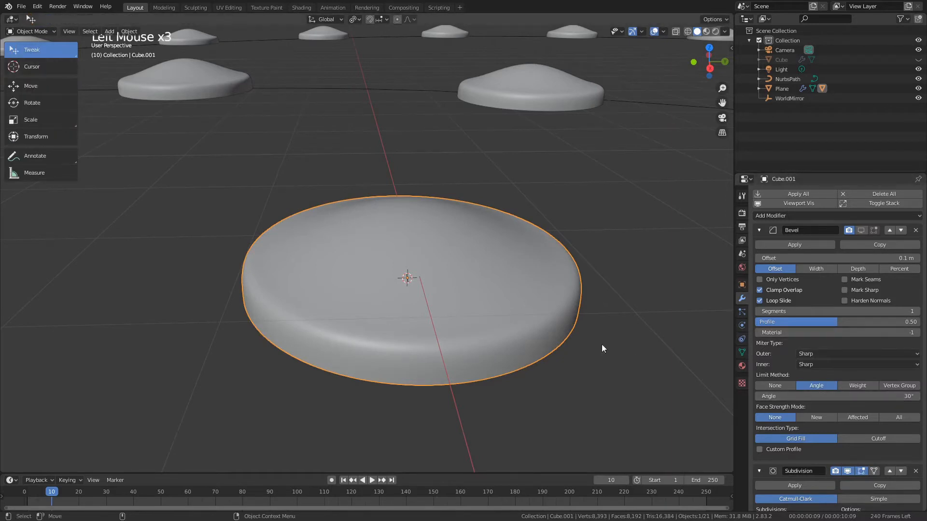
# Re-enable the Bevel modifier's viewport display, check the disc's control mesh in Edit Mode and return to Object Mode.
pyautogui.press('Tab')
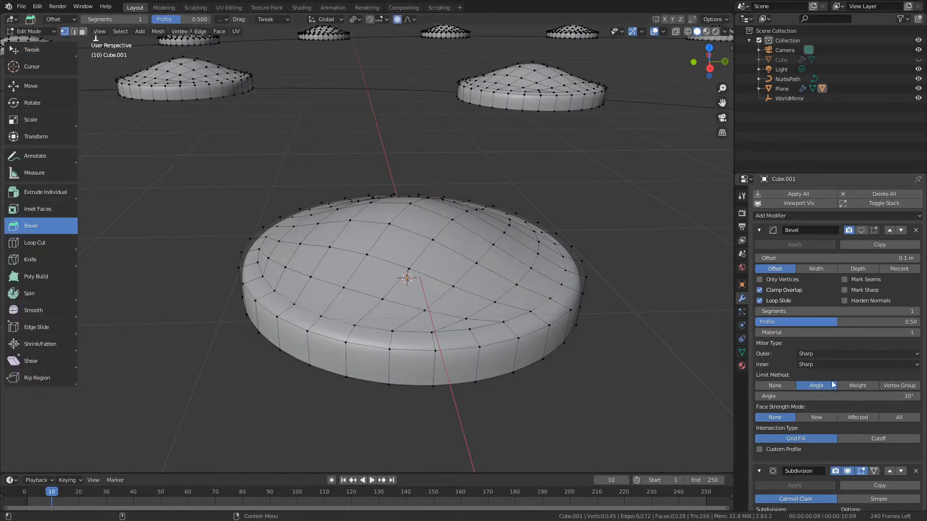
pyautogui.click(862, 230)
pyautogui.keyDown('alt'); pyautogui.middleClick(490, 357); pyautogui.keyUp('alt')
pyautogui.scroll(2, 508, 277)
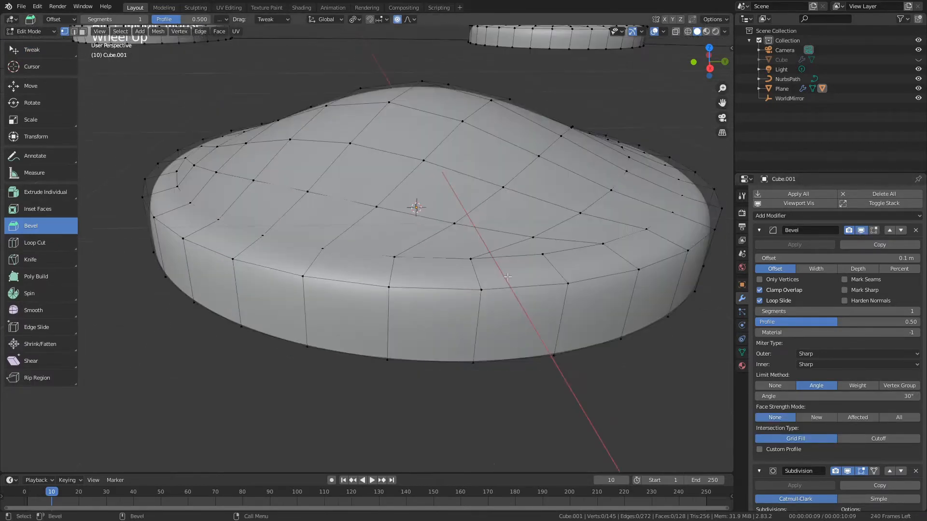
pyautogui.press('Tab')
pyautogui.press('w')
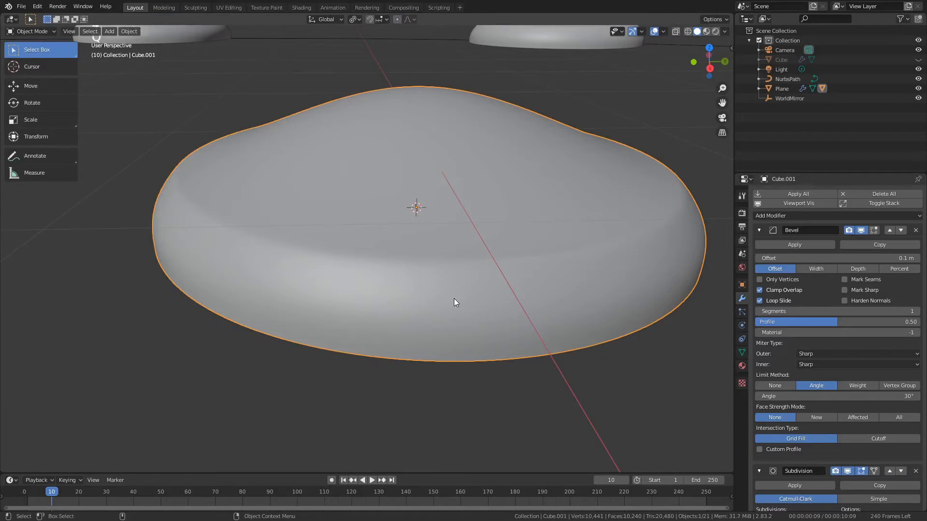
# Turn on the wireframe overlay and disable the Subdivision modifier's viewport display to expose the bevelled mesh.
pyautogui.hotkey('shift', 'Tab')
pyautogui.click(456, 299)
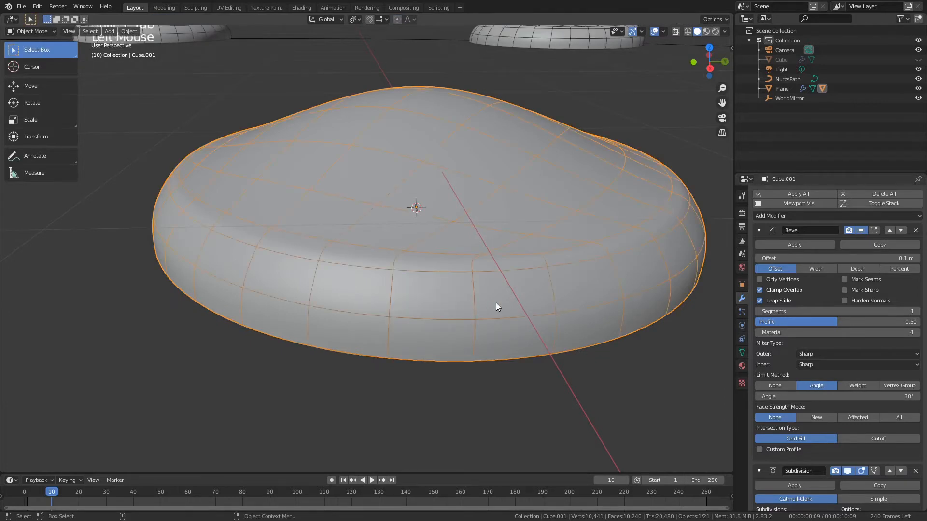
pyautogui.click(847, 471)
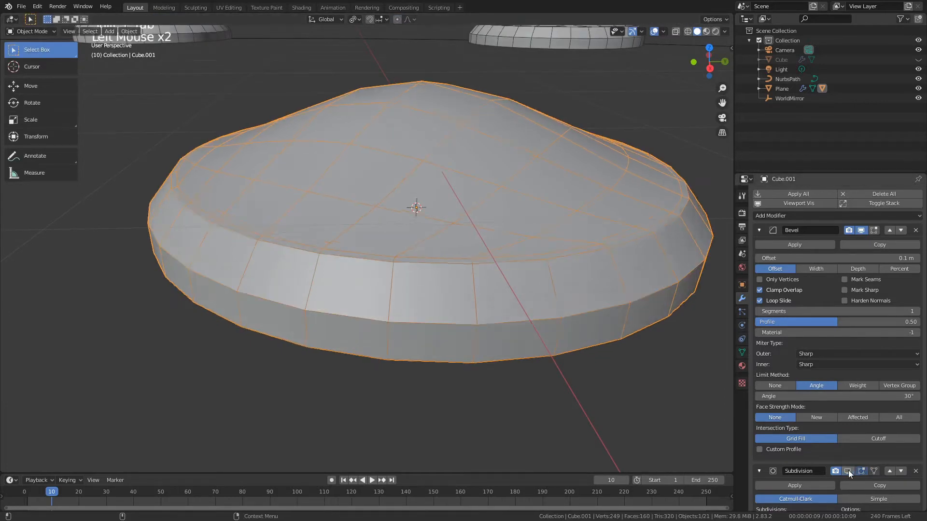
pyautogui.keyDown('alt'); pyautogui.click(605, 341); pyautogui.keyUp('alt')
pyautogui.keyDown('alt'); pyautogui.moveTo(607, 346); pyautogui.dragTo(604, 342); pyautogui.keyUp('alt')
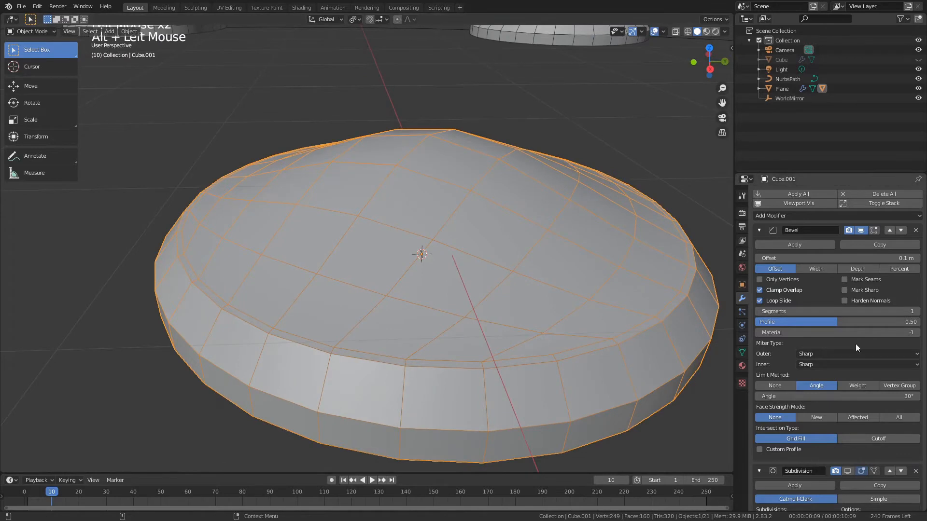
# Set the Bevel modifier to 2 segments, a profile of 1.00 and an offset of 0.027 m.
pyautogui.click(918, 312)
pyautogui.moveTo(842, 321); pyautogui.dragTo(922, 325)
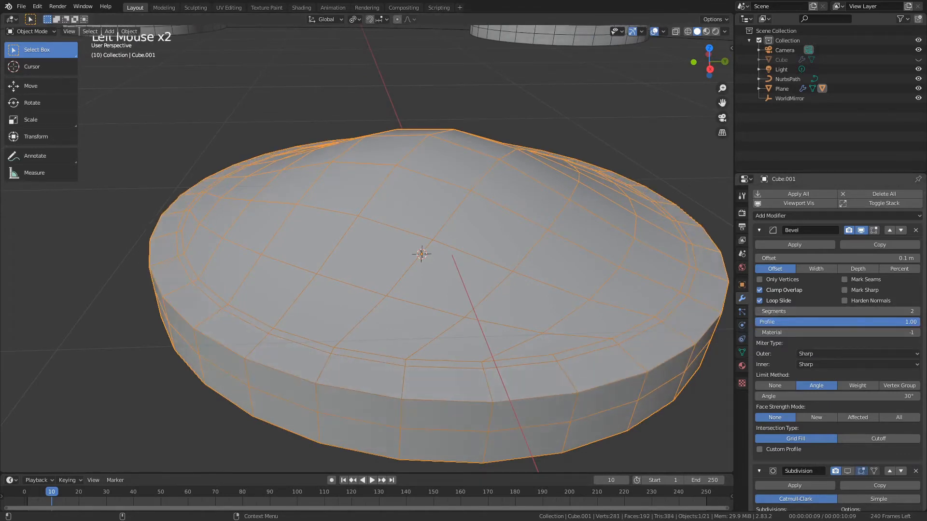
pyautogui.keyDown('alt'); pyautogui.middleClick(622, 335); pyautogui.keyUp('alt')
pyautogui.keyDown('shift'); pyautogui.moveTo(838, 259); pyautogui.dragTo(780, 258); pyautogui.keyUp('shift')
# Select the disc's bottom boundary edge loop in Edit Mode, close it with a Grid Fill of span 8 and return to Object Mode.
pyautogui.press('Tab')
pyautogui.scroll(-3, 531, 362)
pyautogui.keyDown('alt'); pyautogui.click(480, 339); pyautogui.keyUp('alt')
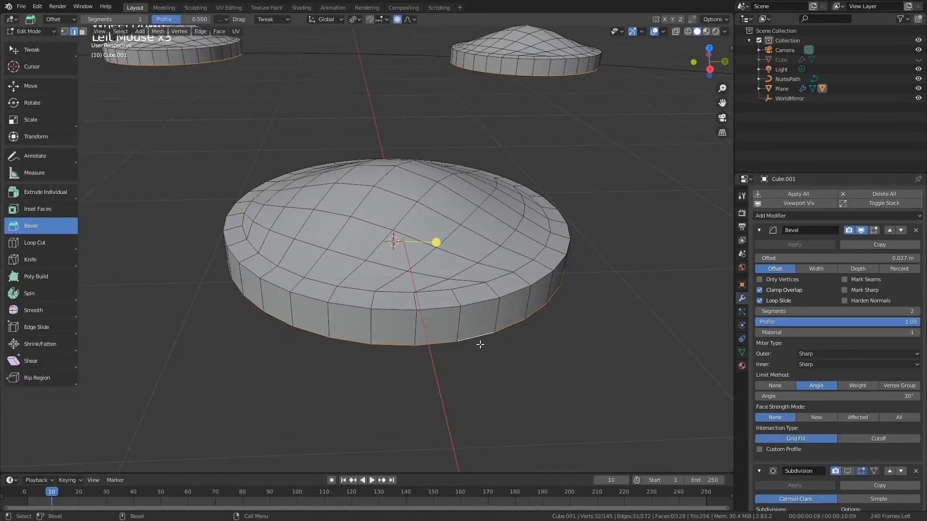
pyautogui.press('Tab')
pyautogui.press('Return')
pyautogui.keyDown('alt'); pyautogui.moveTo(482, 362); pyautogui.dragTo(480, 250); pyautogui.keyUp('alt')
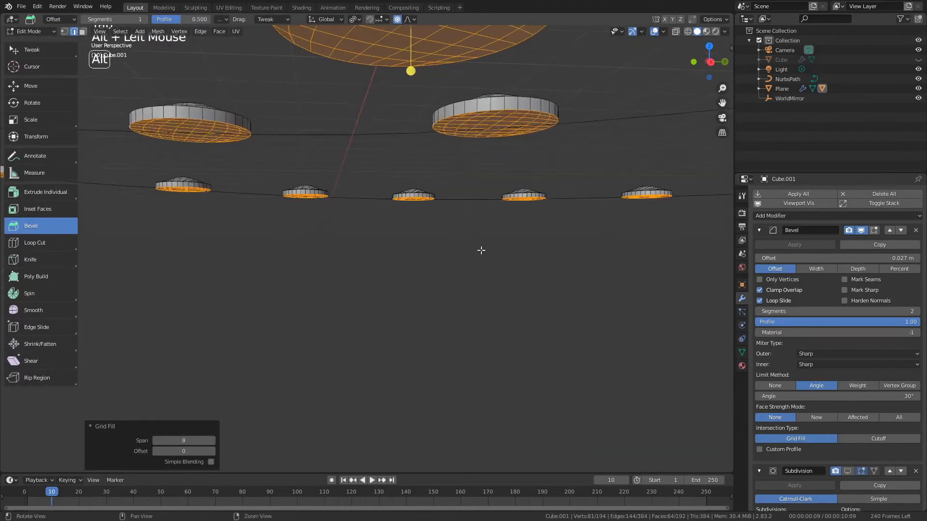
pyautogui.keyDown('alt'); pyautogui.moveTo(480, 250); pyautogui.dragTo(453, 342, button='middle'); pyautogui.keyUp('alt')
pyautogui.press('Tab')
# Deselect the disc and examine the bevelled edges around its filled underside.
pyautogui.keyDown('alt'); pyautogui.moveTo(445, 343); pyautogui.dragTo(448, 320); pyautogui.keyUp('alt')
pyautogui.click(448, 319)
pyautogui.keyDown('alt'); pyautogui.moveTo(448, 320); pyautogui.dragTo(446, 382, button='middle'); pyautogui.keyUp('alt')
pyautogui.scroll(2, 446, 243)
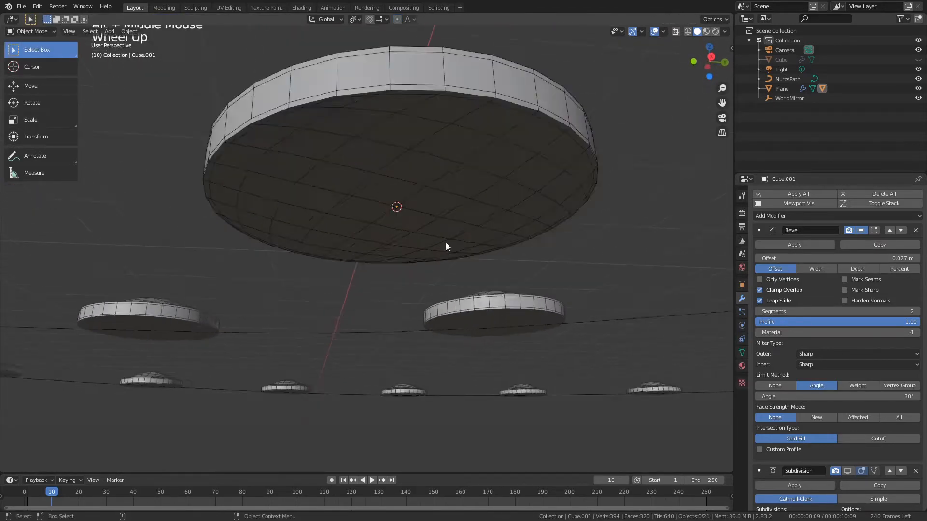
pyautogui.keyDown('alt'); pyautogui.moveTo(430, 193); pyautogui.dragTo(418, 239, button='middle'); pyautogui.keyUp('alt')
pyautogui.keyDown('alt'); pyautogui.moveTo(418, 239); pyautogui.dragTo(419, 261); pyautogui.keyUp('alt')
pyautogui.keyDown('alt'); pyautogui.moveTo(419, 261); pyautogui.dragTo(420, 285); pyautogui.keyUp('alt')
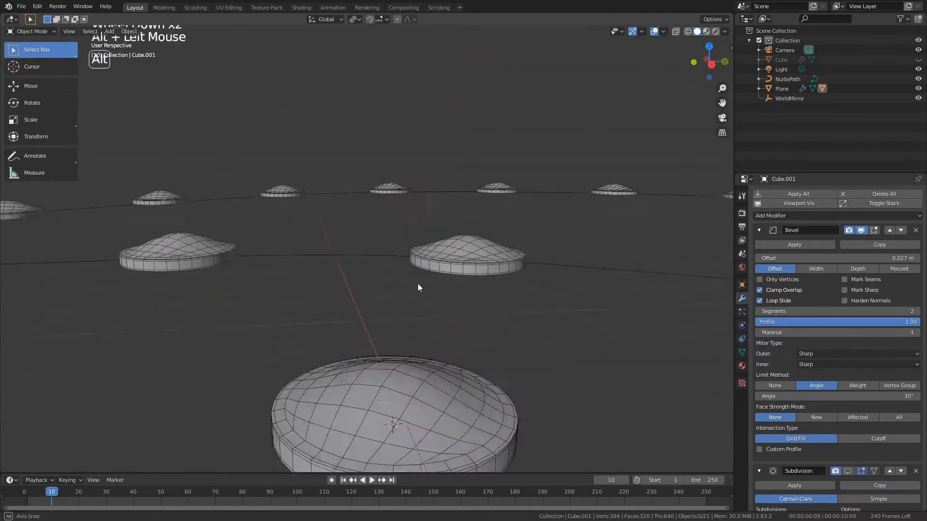
# Reduce the Bevel modifier's offset to 0.018 m and switch its width method to Width.
pyautogui.keyDown('alt'); pyautogui.moveTo(420, 285); pyautogui.dragTo(418, 238, button='middle'); pyautogui.keyUp('alt')
pyautogui.scroll(3, 417, 236)
pyautogui.keyDown('alt'); pyautogui.moveTo(430, 368); pyautogui.dragTo(424, 287, button='middle'); pyautogui.keyUp('alt')
pyautogui.scroll(2, 413, 318)
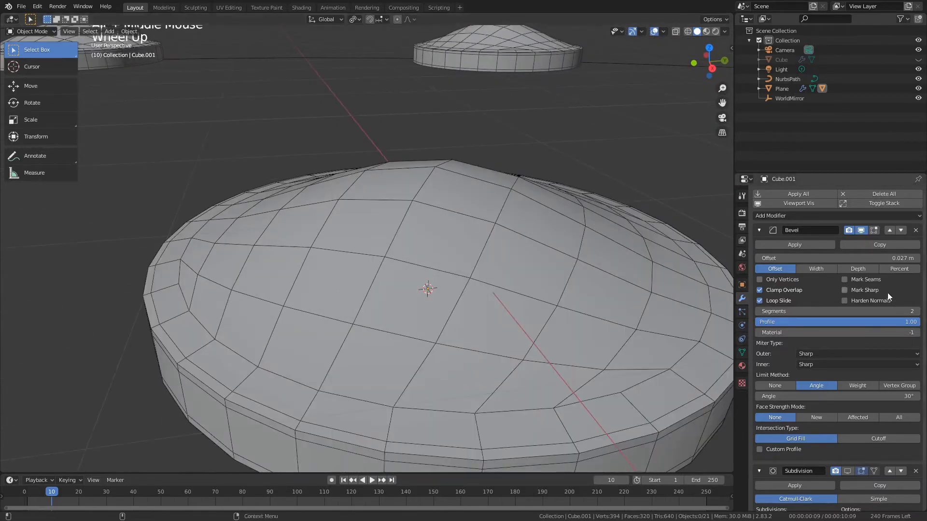
pyautogui.keyDown('alt'); pyautogui.moveTo(685, 363); pyautogui.dragTo(715, 286, button='middle'); pyautogui.keyUp('alt')
pyautogui.keyDown('shift'); pyautogui.moveTo(821, 258); pyautogui.dragTo(782, 258); pyautogui.keyUp('shift')
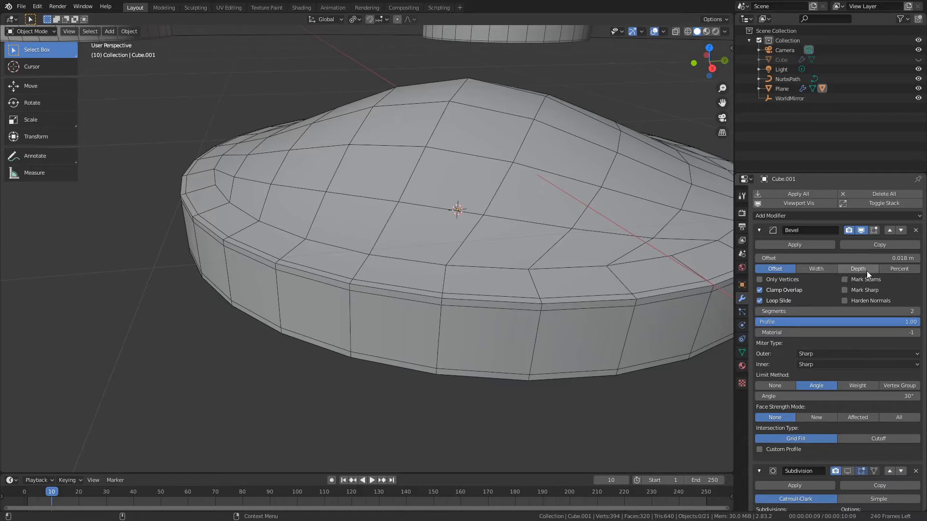
pyautogui.click(817, 269)
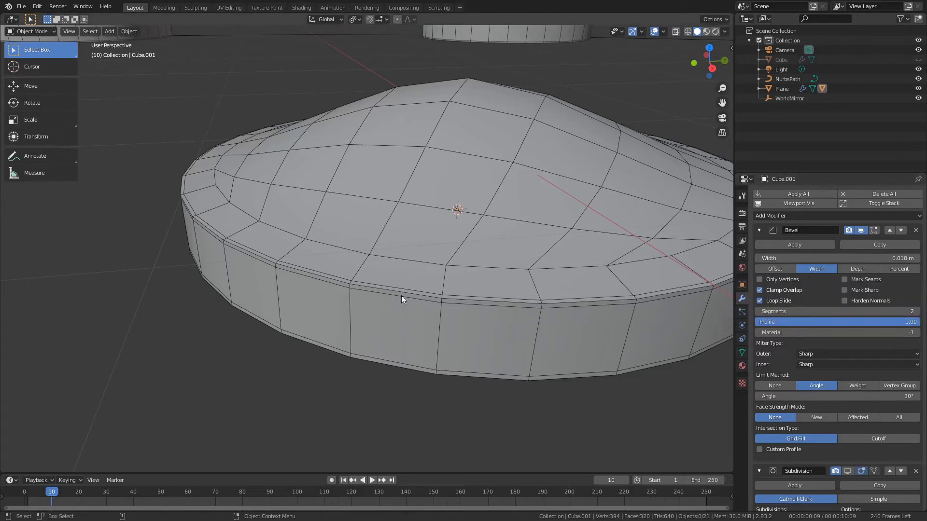
# Set the Bevel modifier to Percent with a width of 19.20%, and show it in Edit Mode with a vertex near the rim selected.
pyautogui.click(899, 269)
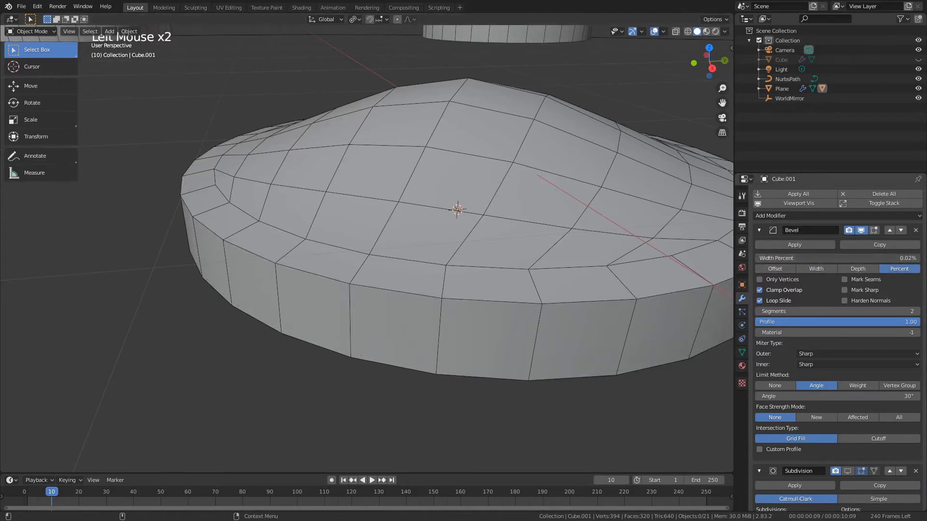
pyautogui.moveTo(828, 259); pyautogui.dragTo(786, 259)
pyautogui.press('Tab')
pyautogui.click(451, 261)
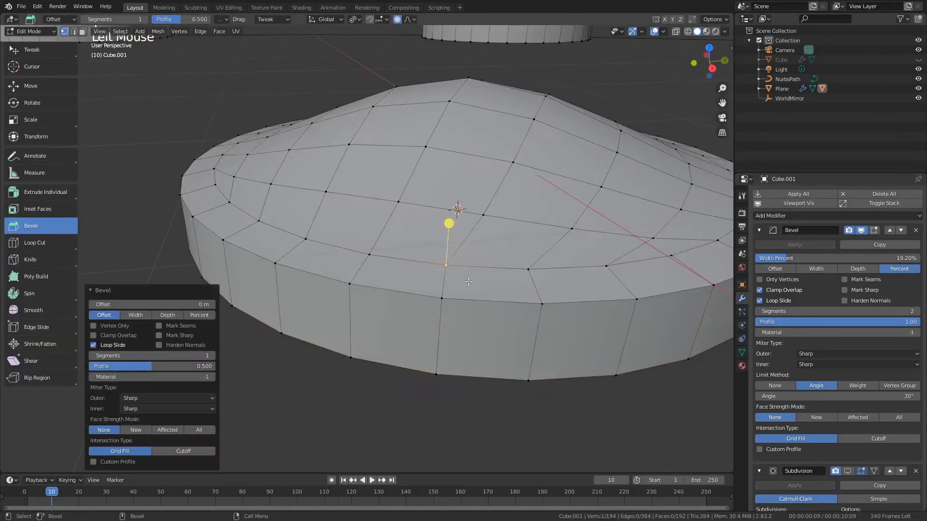
pyautogui.click(875, 231)
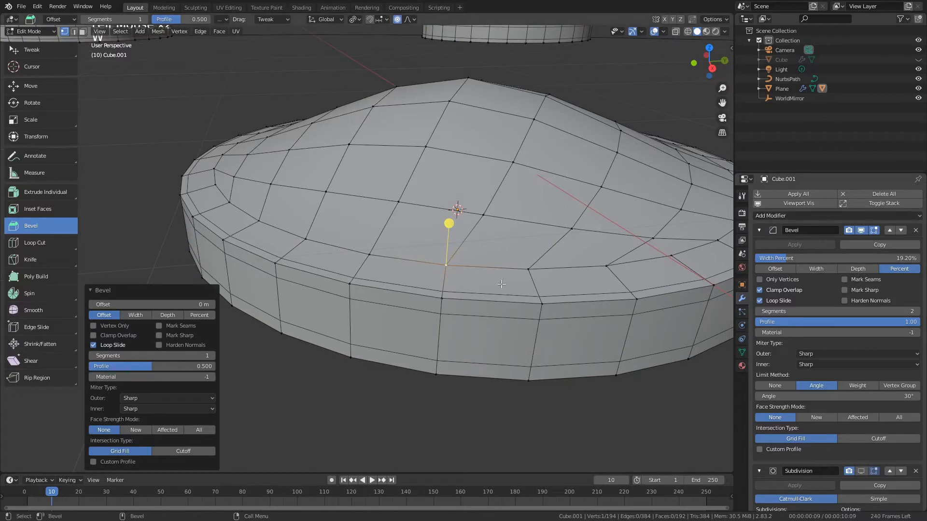
# Try sliding the selected top-surface vertex toward the rim under the percent-based bevel and cancel the slide.
pyautogui.rightClick(470, 262)
pyautogui.click(443, 342)
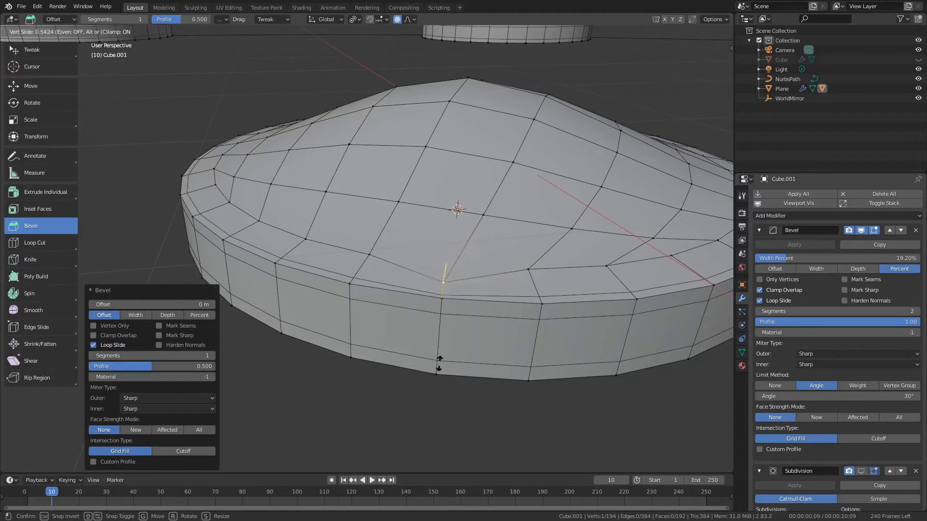
pyautogui.click(444, 365)
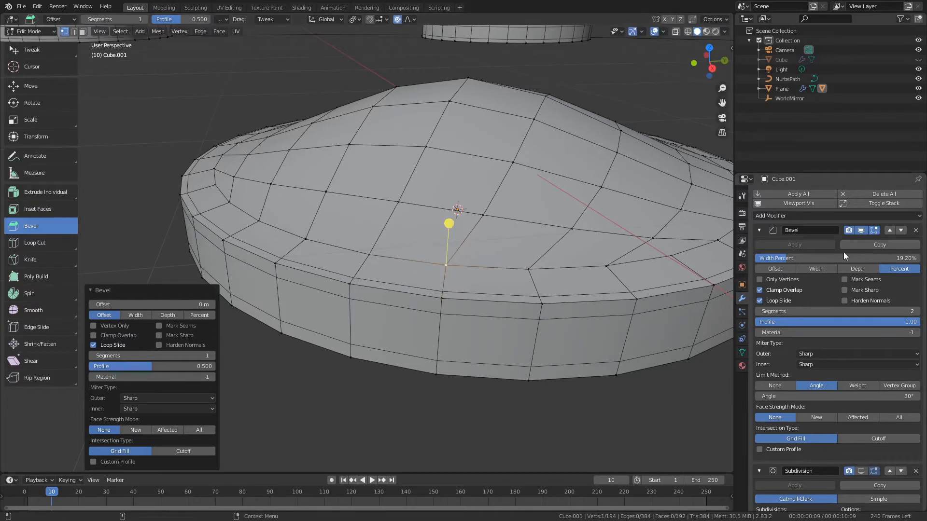
# Switch the Bevel modifier's method to Width and test it by sliding the selected vertex toward the rim, cancelling the slide.
pyautogui.click(836, 259)
pyautogui.click(816, 269)
pyautogui.rightClick(478, 295)
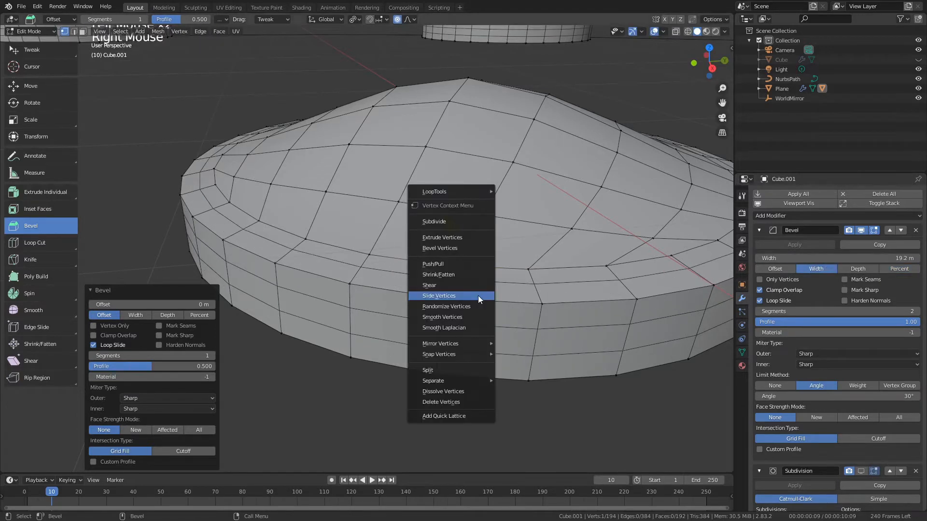
pyautogui.click(478, 296)
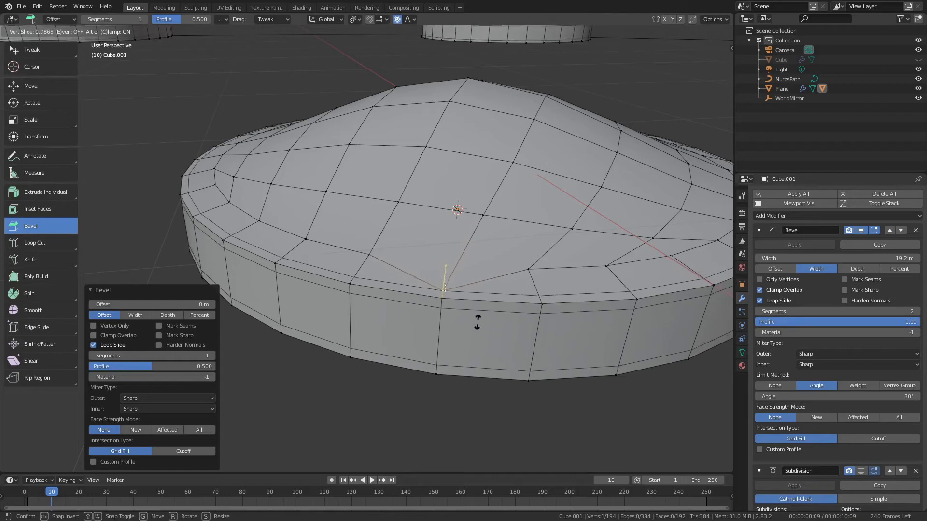
pyautogui.rightClick(478, 322)
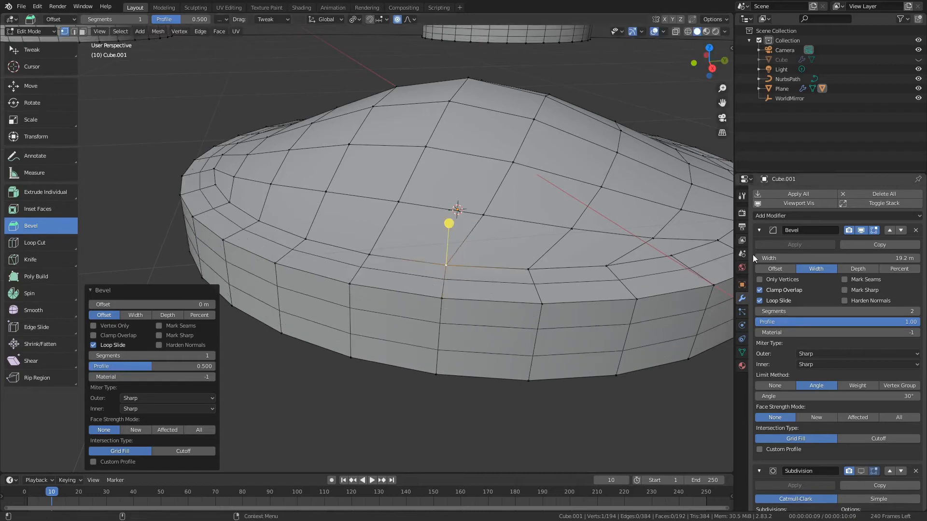
# Try the bevel with Clamp Overlap off and a width of 0.067 m, testing it with a cancelled slide of the selected vertex.
pyautogui.click(772, 289)
pyautogui.keyDown('shift'); pyautogui.moveTo(850, 259); pyautogui.dragTo(777, 258); pyautogui.keyUp('shift')
pyautogui.keyDown('shift'); pyautogui.moveTo(860, 259); pyautogui.dragTo(890, 259); pyautogui.keyUp('shift')
pyautogui.rightClick(473, 274)
pyautogui.click(474, 275)
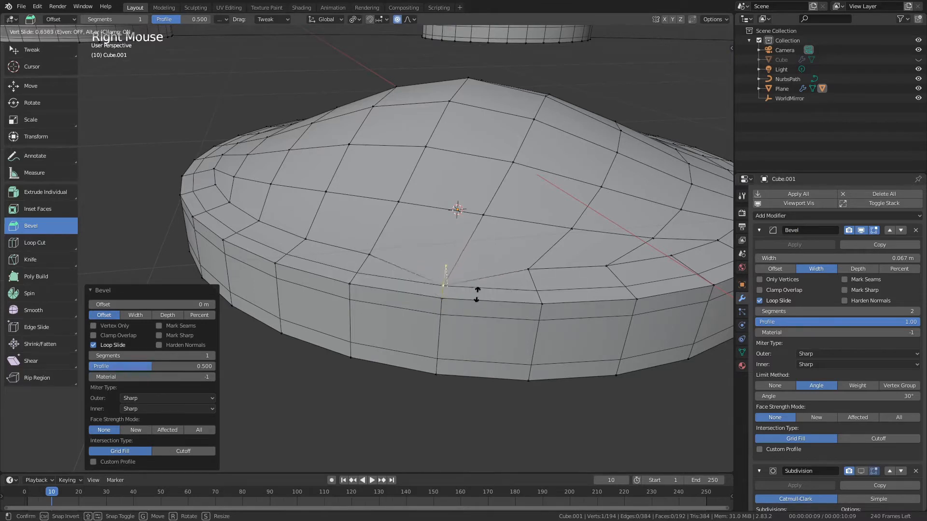
pyautogui.rightClick(477, 295)
# Re-enable the bevel's Clamp Overlap and test it with another cancelled slide of the selected vertex.
pyautogui.click(796, 288)
pyautogui.rightClick(481, 259)
pyautogui.click(481, 260)
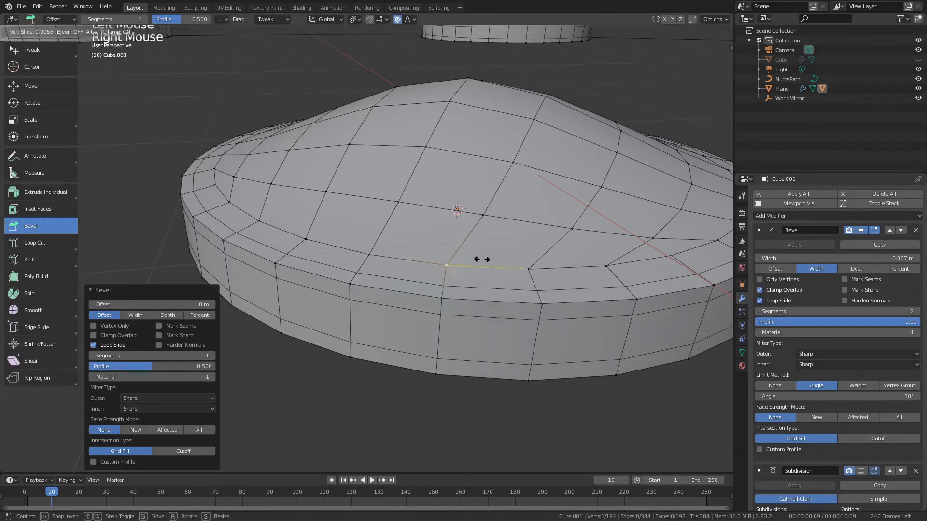
pyautogui.rightClick(487, 288)
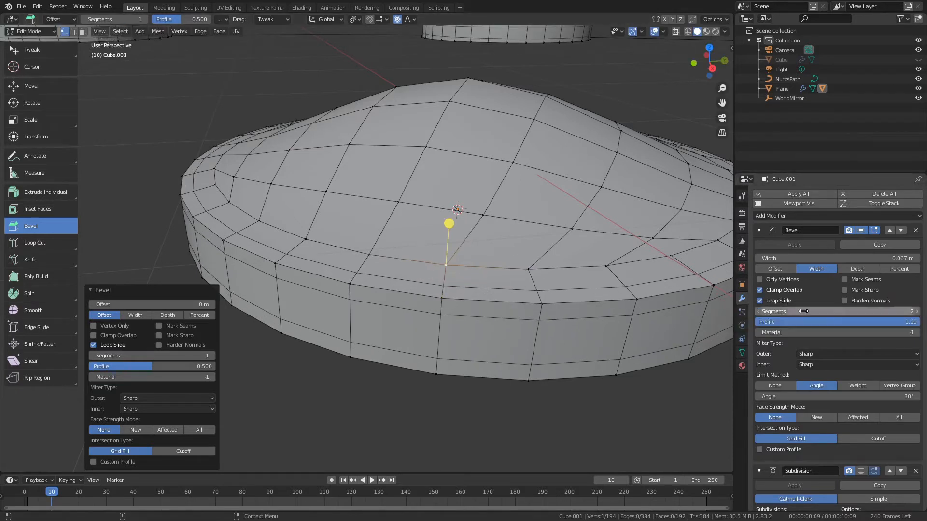
# Toggle the bevel's Only Vertices option on and off again, and return to Object Mode.
pyautogui.click(783, 280)
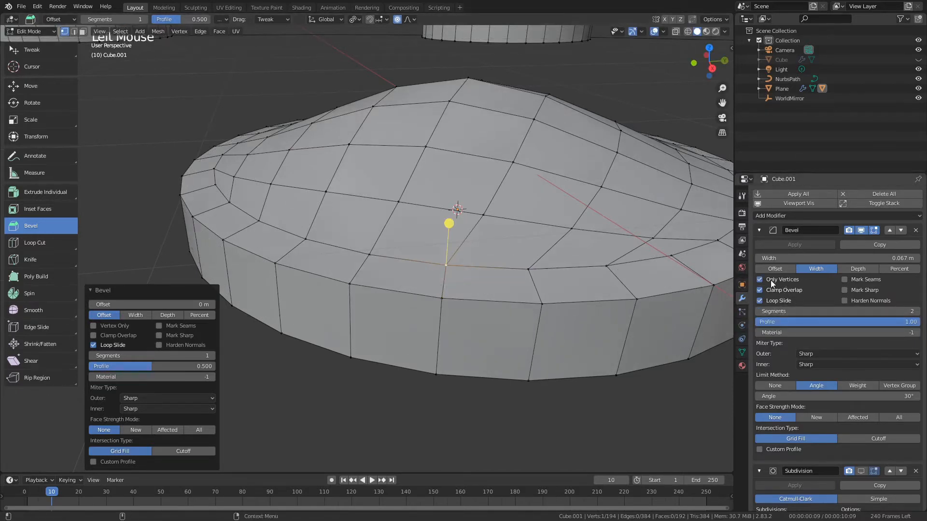
pyautogui.click(771, 281)
pyautogui.rightClick(549, 280)
pyautogui.press('4')
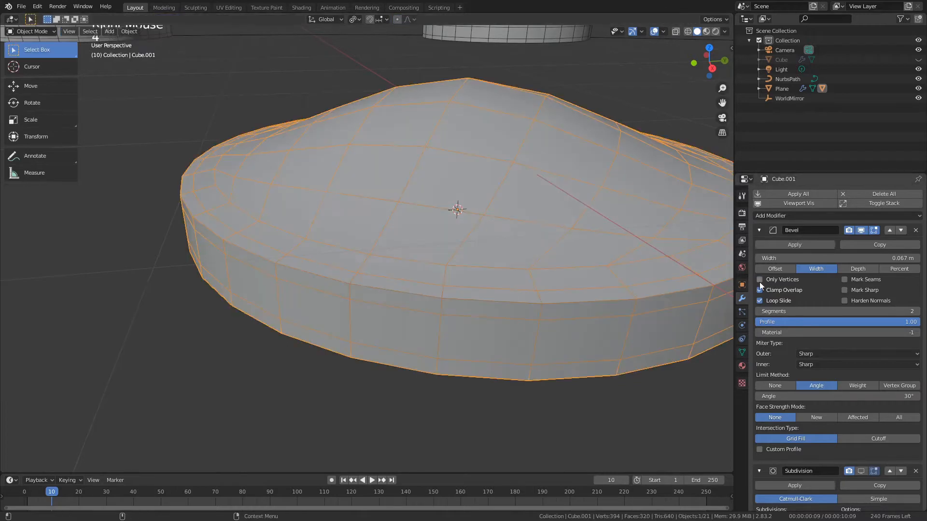
# Try Only Vertices with Clamp Overlap off, restore both options and set the bevel width to 0.022 m.
pyautogui.click(760, 280)
pyautogui.keyDown('shift'); pyautogui.moveTo(832, 261); pyautogui.dragTo(802, 260); pyautogui.keyUp('shift')
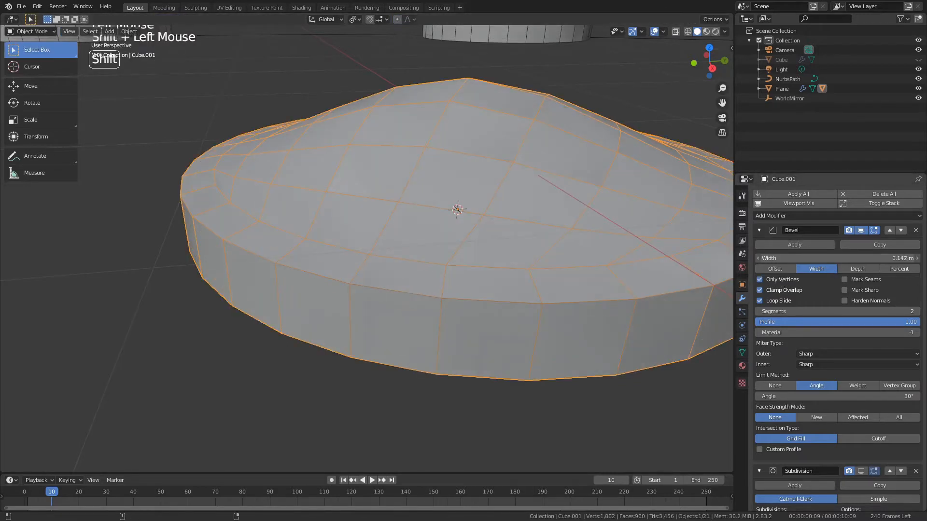
pyautogui.click(787, 289)
pyautogui.moveTo(830, 259)
pyautogui.keyDown('shift'); pyautogui.mouseDown()
pyautogui.moveTo(845, 259)
pyautogui.moveTo(816, 258)
pyautogui.mouseUp(); pyautogui.keyUp('shift')
pyautogui.click(780, 282)
pyautogui.click(777, 289)
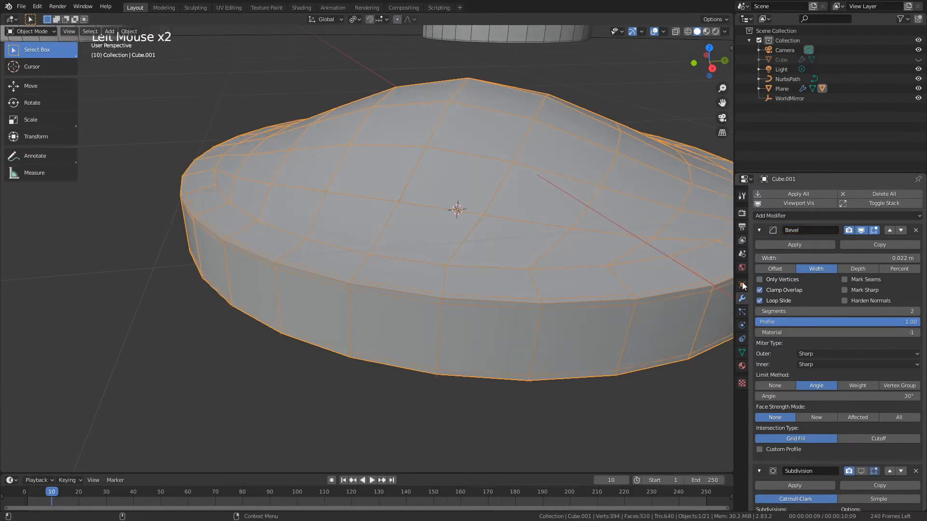
# In Edit Mode, bevel the selected vertex on the disc's top surface with Vertex Only and 2 segments.
pyautogui.press('Tab')
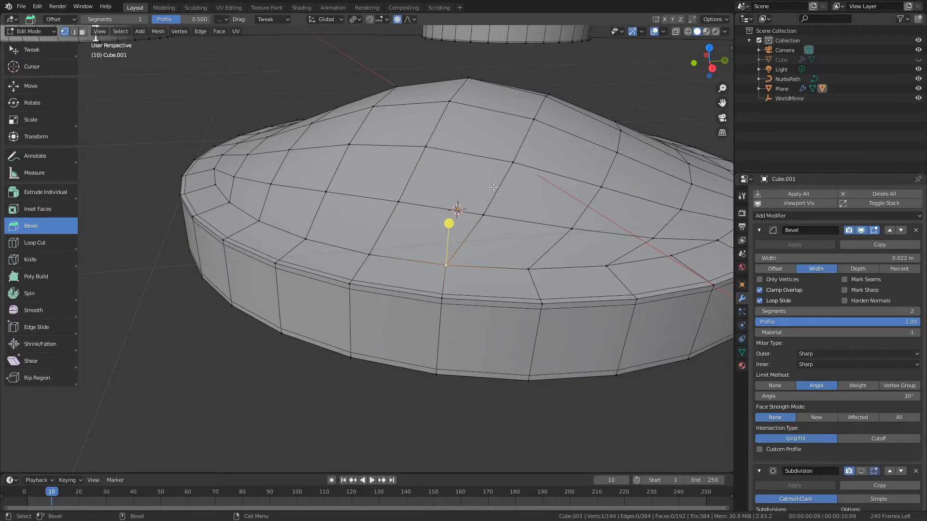
pyautogui.keyDown('alt'); pyautogui.moveTo(493, 187); pyautogui.dragTo(486, 228); pyautogui.keyUp('alt')
pyautogui.click(425, 319)
pyautogui.keyDown('alt'); pyautogui.moveTo(495, 316); pyautogui.dragTo(493, 305); pyautogui.keyUp('alt')
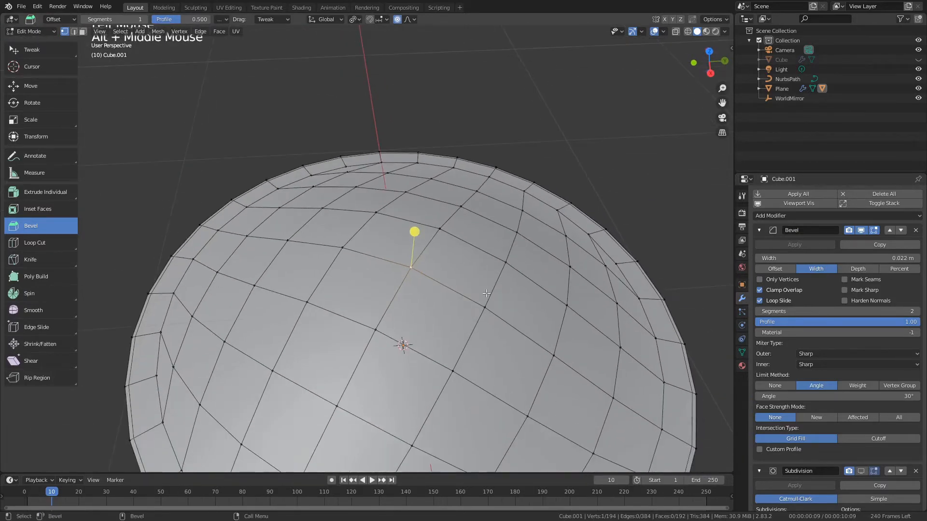
pyautogui.hotkey('ctrl', 'b')
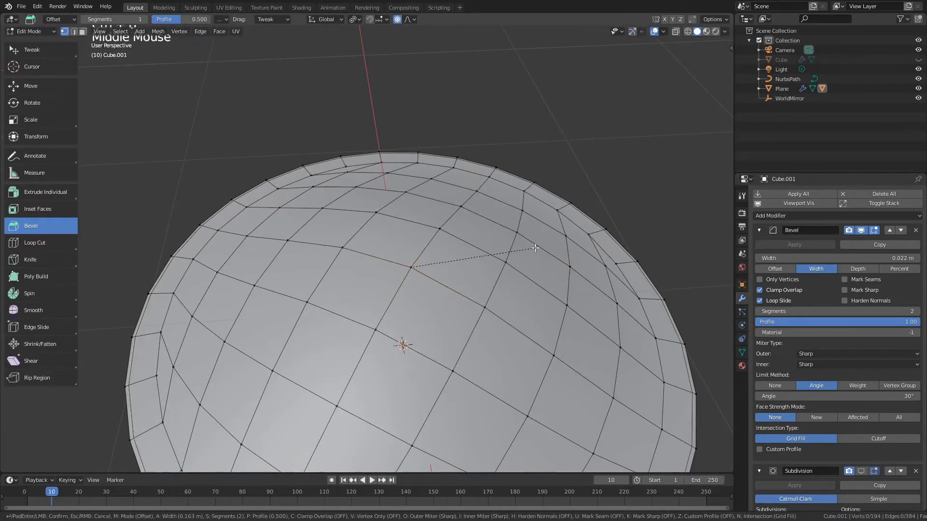
pyautogui.press('v')
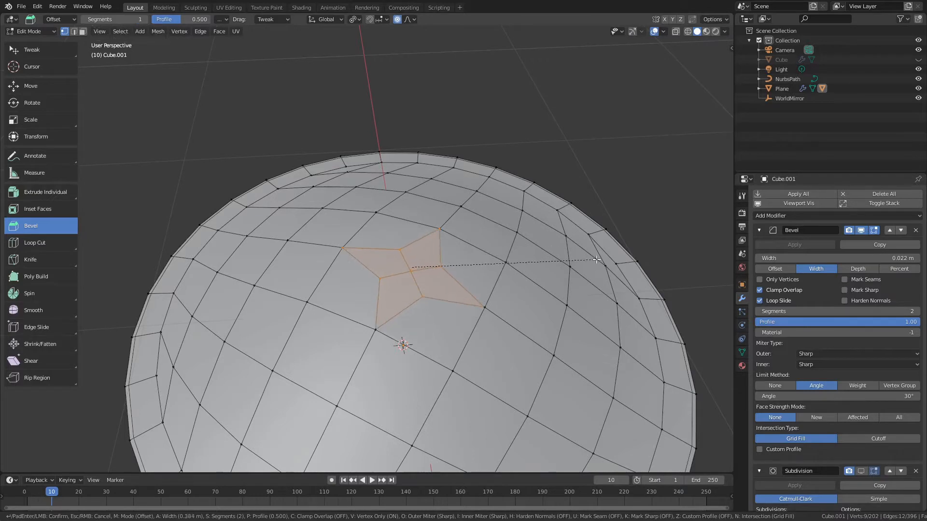
pyautogui.scroll(-1, 559, 262)
pyautogui.scroll(1, 567, 262)
pyautogui.click(658, 273)
# Try moving a vertex of the bevelled star on the disc's top and undo the change.
pyautogui.click(386, 280)
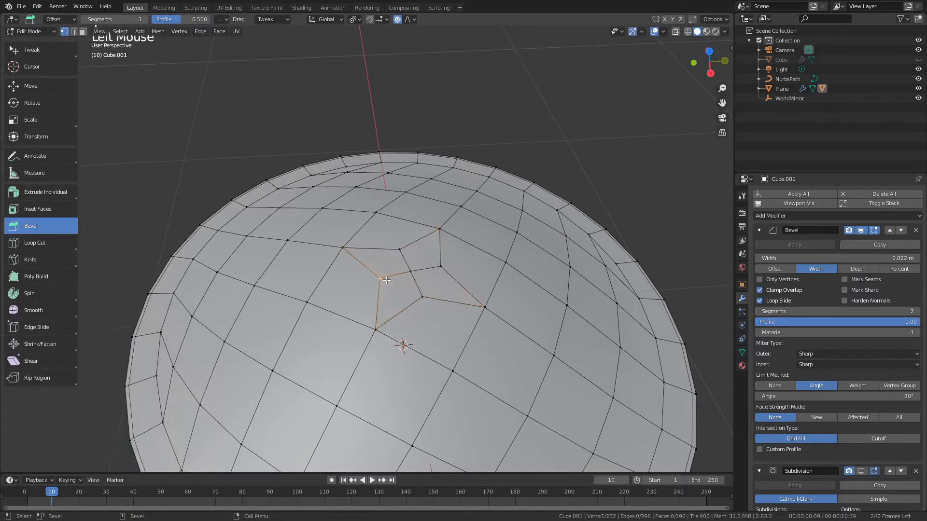
pyautogui.press('w')
pyautogui.moveTo(414, 247); pyautogui.dragTo(418, 317)
pyautogui.hotkey('ctrl', 'z')
pyautogui.press('KP_Decimal')
pyautogui.scroll(-1, 414, 212)
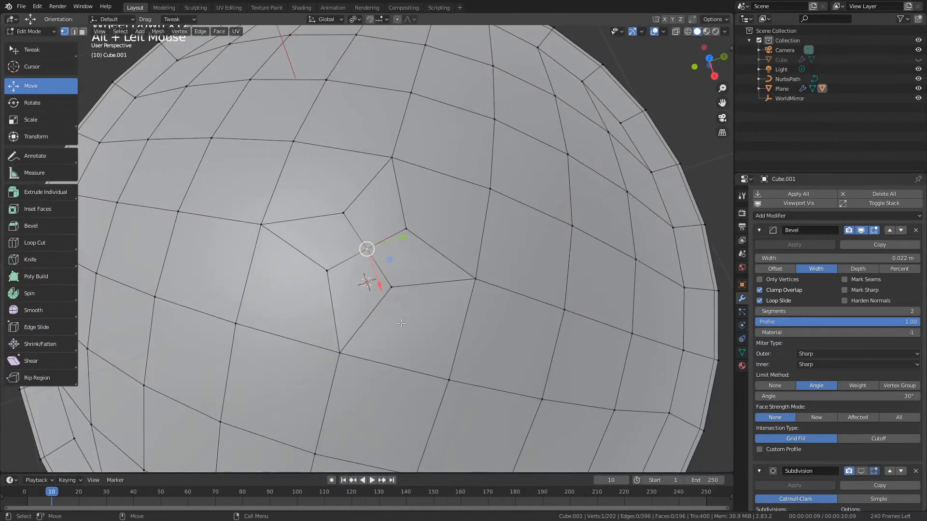
# Try a loop cut through the bevelled star's faces, undo it and return to the selection tool.
pyautogui.hotkey('alt', 'c')
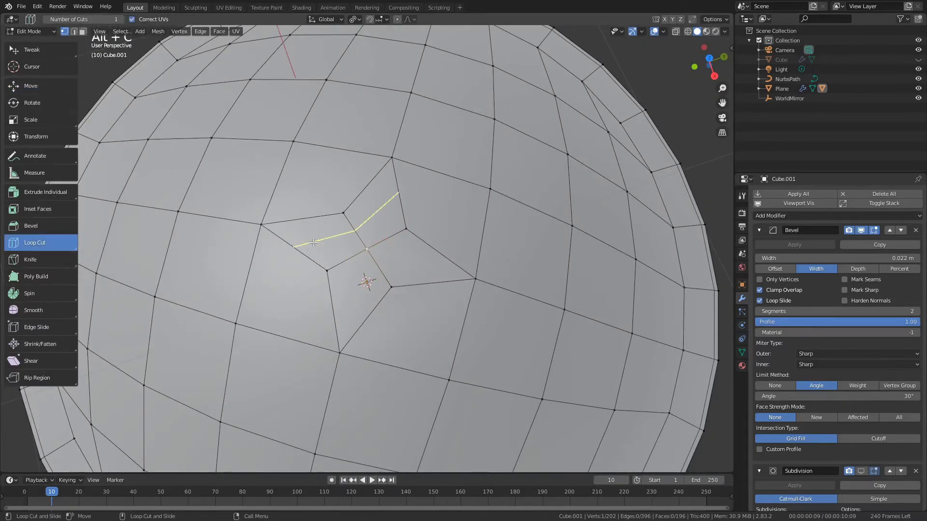
pyautogui.scroll(-3, 387, 266)
pyautogui.scroll(2, 380, 265)
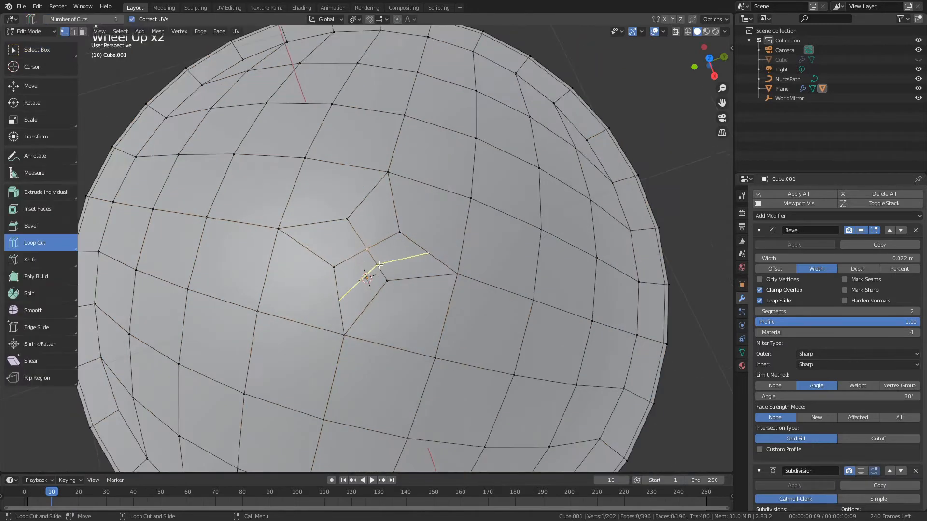
pyautogui.click(380, 265)
pyautogui.hotkey('ctrl', 'z')
pyautogui.press('w')
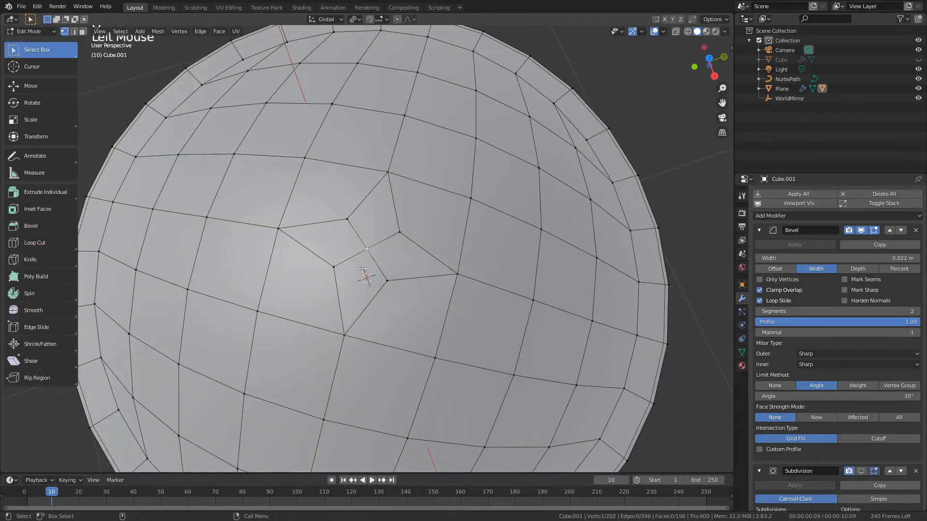
# Bevel another top-surface vertex with Vertex Only, an offset of 0.173 m, 2 segments and a profile of 0.117.
pyautogui.keyDown('alt'); pyautogui.moveTo(554, 303); pyautogui.dragTo(532, 298, button='middle'); pyautogui.keyUp('alt')
pyautogui.scroll(3, 410, 297)
pyautogui.hotkey('ctrl', 'b')
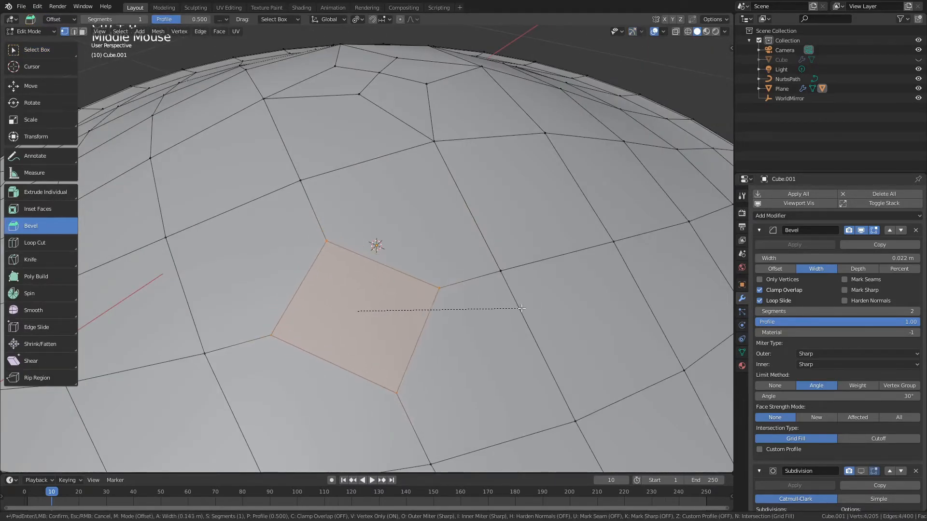
pyautogui.scroll(1, 540, 311)
pyautogui.click(540, 311)
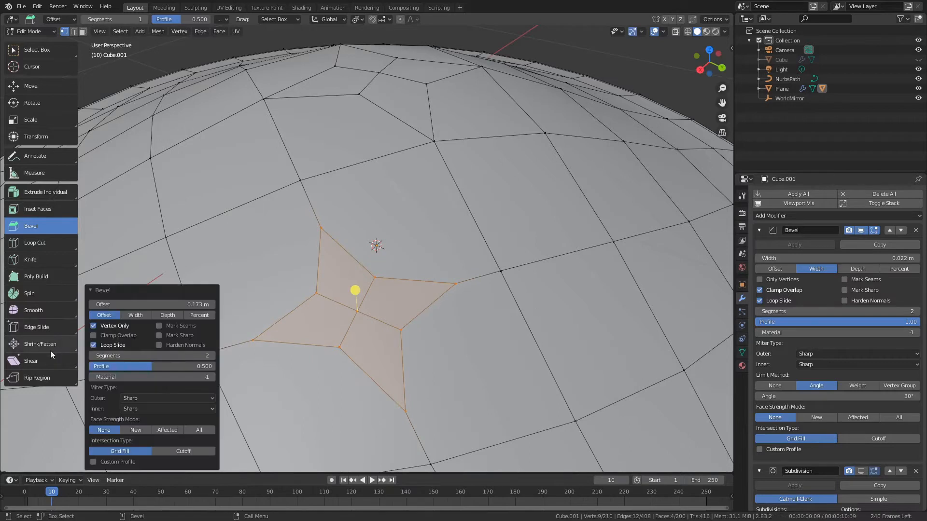
pyautogui.moveTo(163, 367); pyautogui.dragTo(104, 367)
# Round the newly bevelled face group into a regular circle with the LoopTools Circle operation.
pyautogui.keyDown('alt'); pyautogui.moveTo(425, 335); pyautogui.dragTo(427, 144); pyautogui.keyUp('alt')
pyautogui.rightClick(424, 142)
pyautogui.moveTo(404, 12)
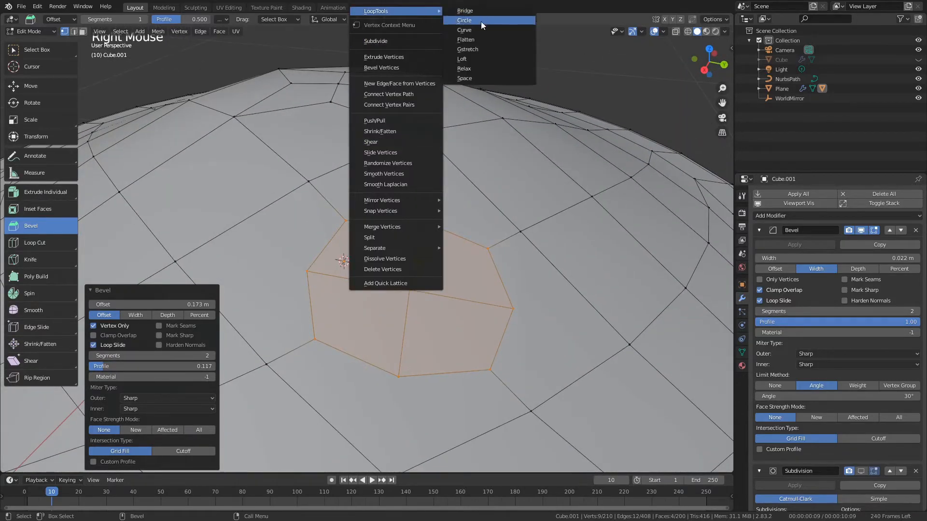
pyautogui.click(481, 21)
# Connect the circle's two unattached right-hand corners to the nearest surrounding grid vertices with new edges.
pyautogui.keyDown('alt'); pyautogui.moveTo(413, 263); pyautogui.dragTo(456, 189); pyautogui.keyUp('alt')
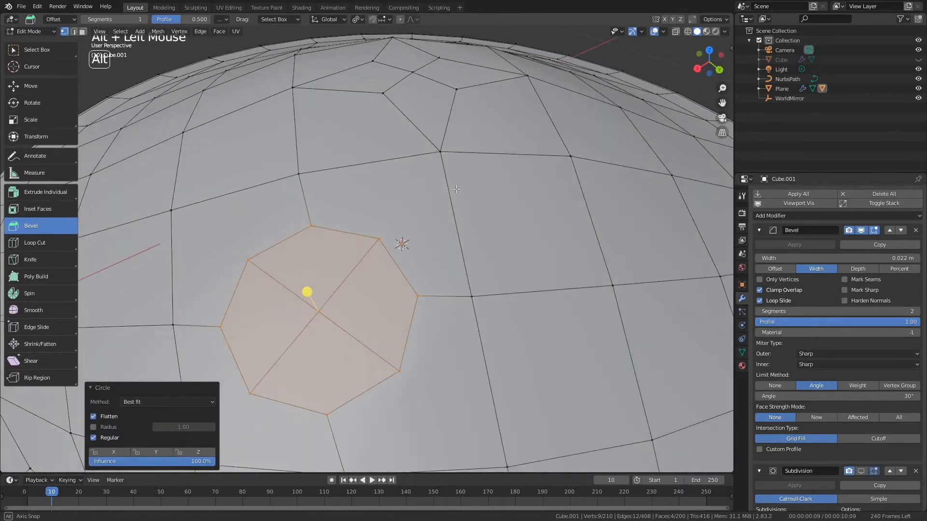
pyautogui.click(385, 239)
pyautogui.keyDown('shift'); pyautogui.click(442, 154); pyautogui.keyUp('shift')
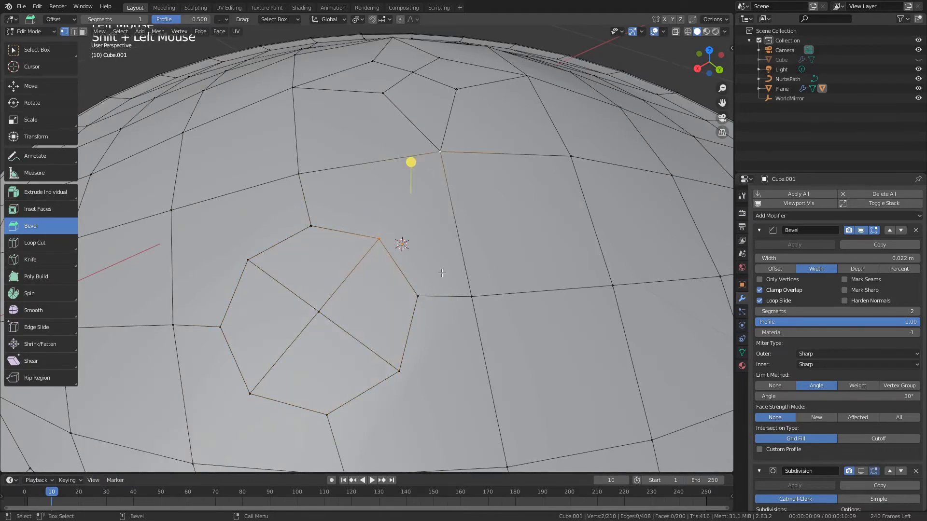
pyautogui.rightClick(416, 233)
pyautogui.click(408, 325)
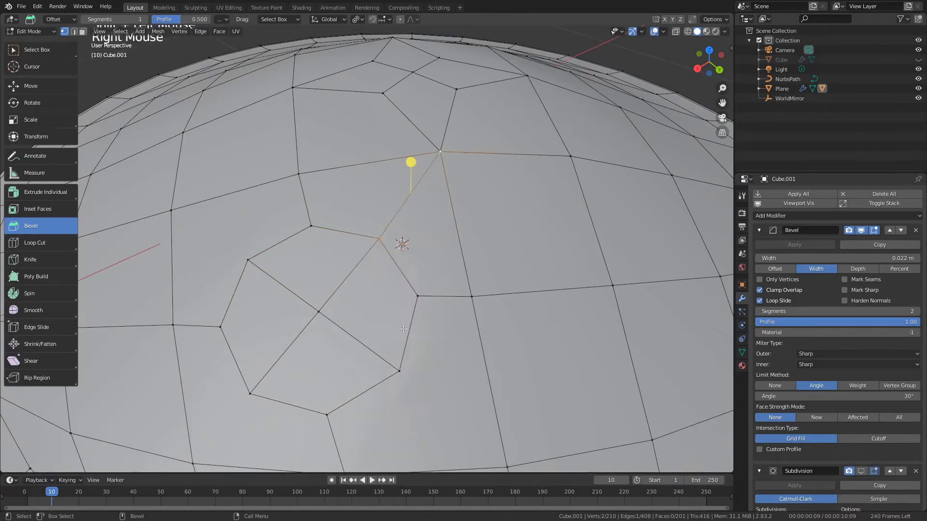
pyautogui.keyDown('alt'); pyautogui.middleClick(462, 331); pyautogui.keyUp('alt')
pyautogui.keyDown('alt'); pyautogui.moveTo(462, 331); pyautogui.dragTo(460, 331); pyautogui.keyUp('alt')
pyautogui.click(390, 341)
pyautogui.keyDown('shift'); pyautogui.click(475, 414); pyautogui.keyUp('shift')
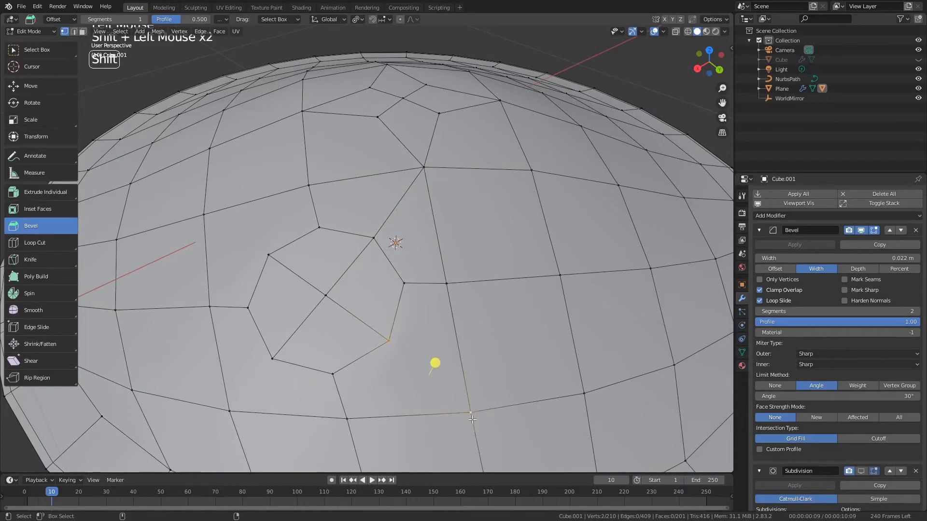
pyautogui.press('j')
# Connect the circle's two remaining unattached left-hand corners to the nearest surrounding grid vertices.
pyautogui.click(230, 411)
pyautogui.keyDown('shift'); pyautogui.click(272, 358); pyautogui.keyUp('shift')
pyautogui.press('j')
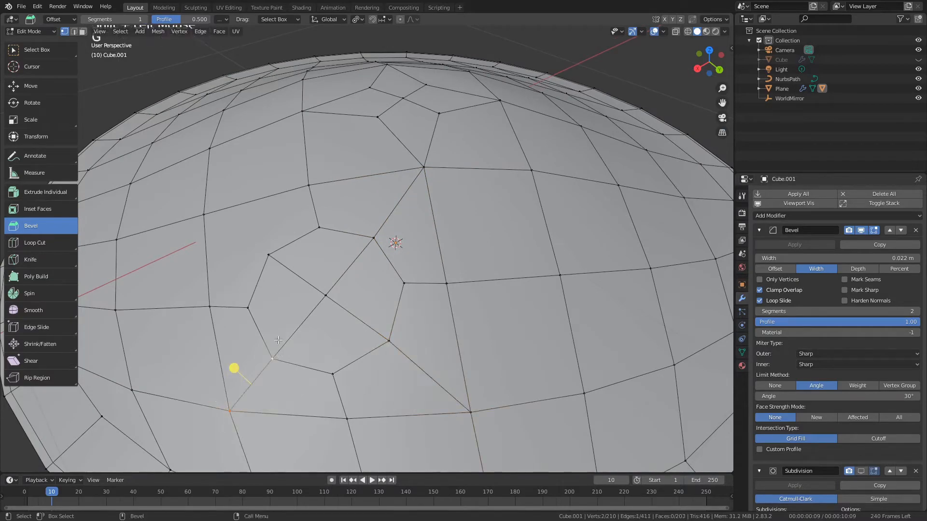
pyautogui.click(268, 254)
pyautogui.keyDown('shift'); pyautogui.click(204, 215); pyautogui.keyUp('shift')
pyautogui.press('j')
# Deselect the circle's vertices and return the disc to Object Mode.
pyautogui.scroll(-1, 290, 260)
pyautogui.click(333, 288)
pyautogui.keyDown('alt'); pyautogui.moveTo(382, 309); pyautogui.dragTo(340, 235); pyautogui.keyUp('alt')
pyautogui.scroll(-3, 332, 312)
pyautogui.scroll(3, 337, 259)
pyautogui.press('4')
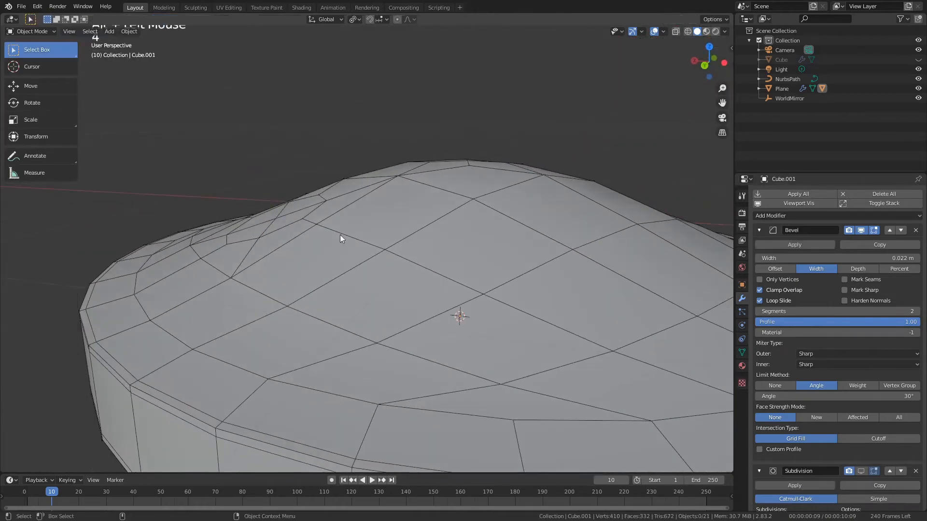
# Switch to the Tweak tool, hide the wireframe overlay and examine the shading of the disc's top surface.
pyautogui.rightClick(373, 183)
pyautogui.moveTo(39, 49); pyautogui.dragTo(43, 66)
pyautogui.click(398, 243)
pyautogui.hotkey('shift', 'Tab')
pyautogui.click(399, 243)
pyautogui.click(326, 161)
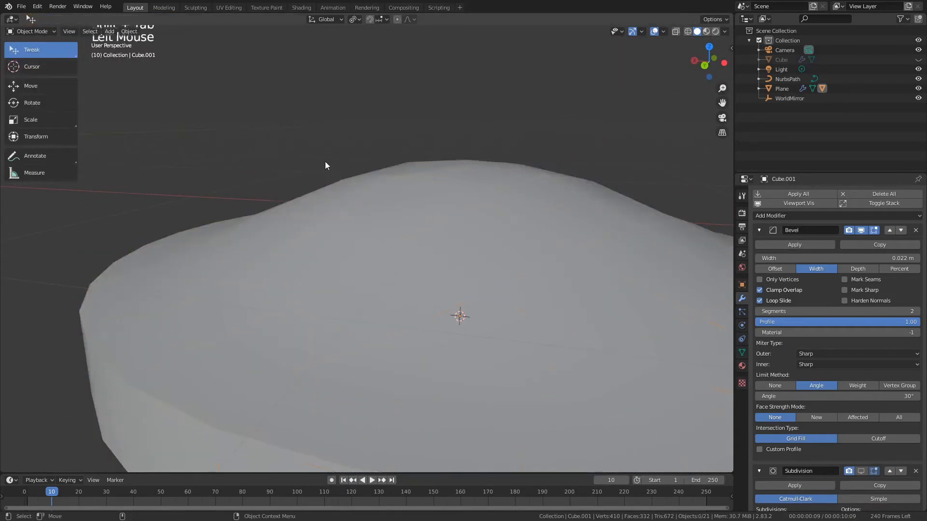
pyautogui.keyDown('alt'); pyautogui.moveTo(289, 202); pyautogui.dragTo(340, 227); pyautogui.keyUp('alt')
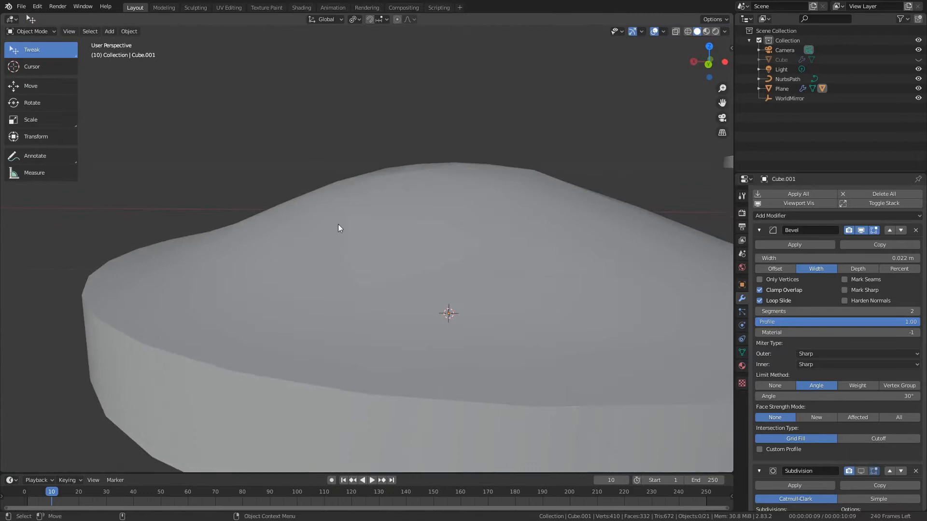
# Collapse the Bevel modifier's settings and enable the Subdivision modifier's viewport display on the disc.
pyautogui.click(759, 230)
pyautogui.click(861, 247)
pyautogui.moveTo(403, 236)
pyautogui.keyDown('alt'); pyautogui.mouseDown()
pyautogui.moveTo(537, 227)
pyautogui.moveTo(671, 77)
pyautogui.mouseUp(); pyautogui.keyUp('alt')
# Switch the viewport lighting to MatCap and view the installed matcaps in the Lights preferences.
pyautogui.click(725, 32)
pyautogui.click(715, 79)
pyautogui.click(717, 102)
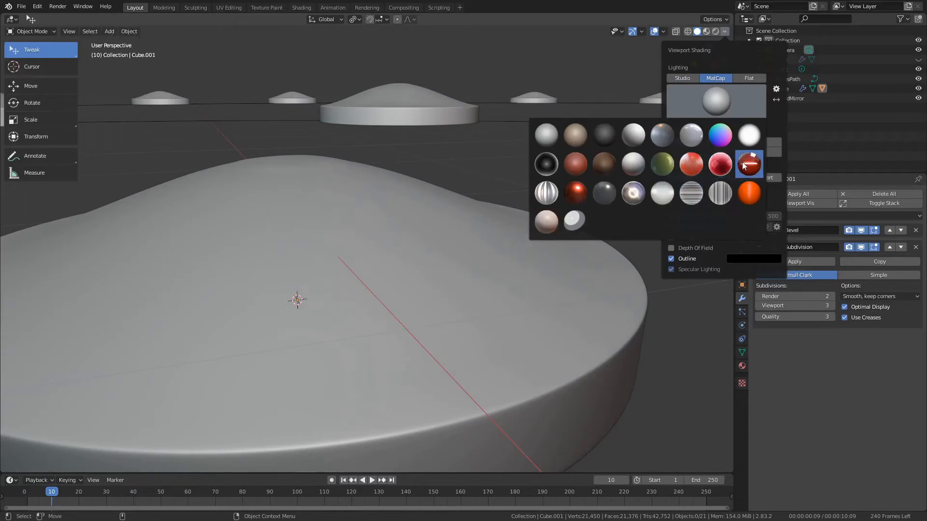
pyautogui.click(776, 89)
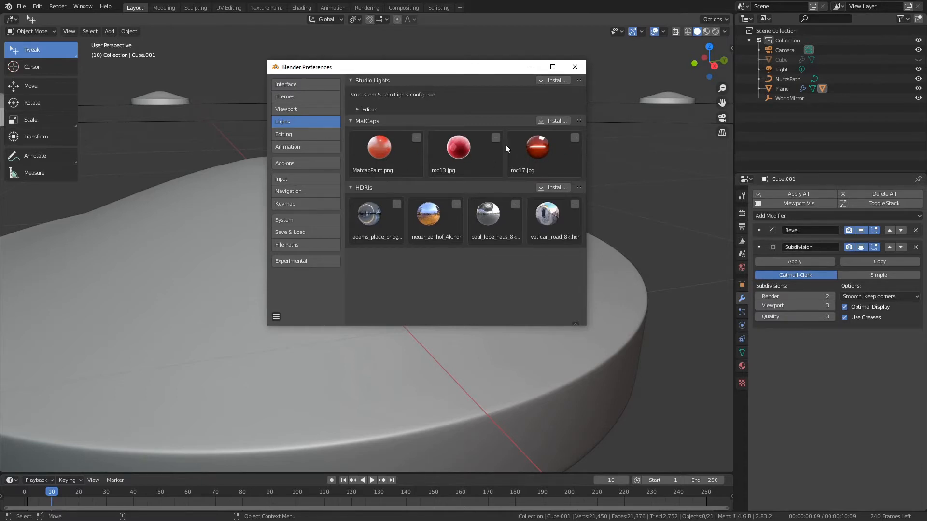
pyautogui.click(575, 67)
# Apply the glossy orange-red matcap to the viewport and inspect the highlights on the disc's top surface.
pyautogui.click(724, 31)
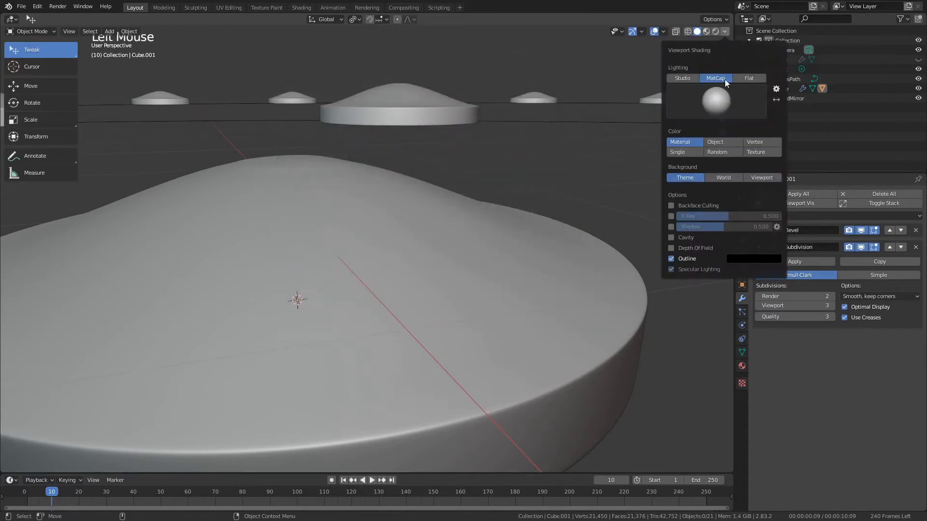
pyautogui.click(717, 101)
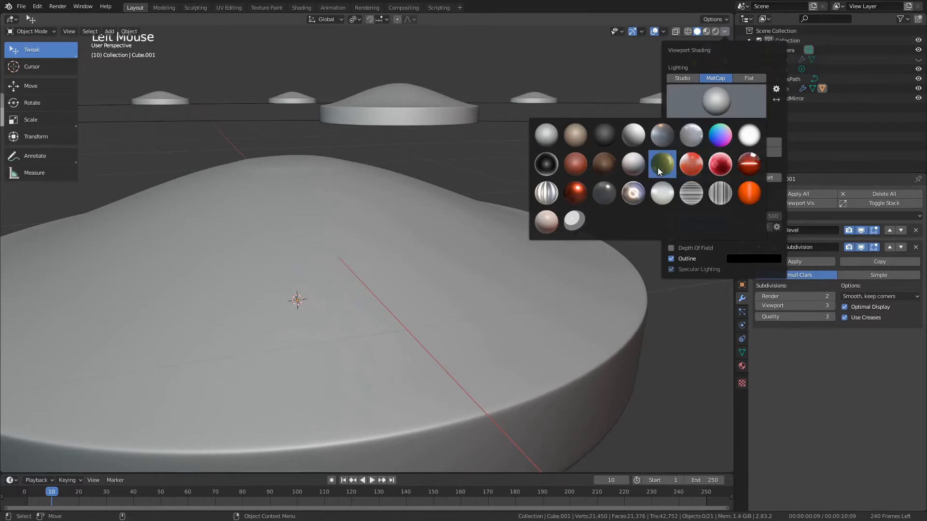
pyautogui.click(575, 200)
pyautogui.scroll(-3, 499, 256)
pyautogui.keyDown('alt'); pyautogui.moveTo(499, 256); pyautogui.dragTo(412, 312); pyautogui.keyUp('alt')
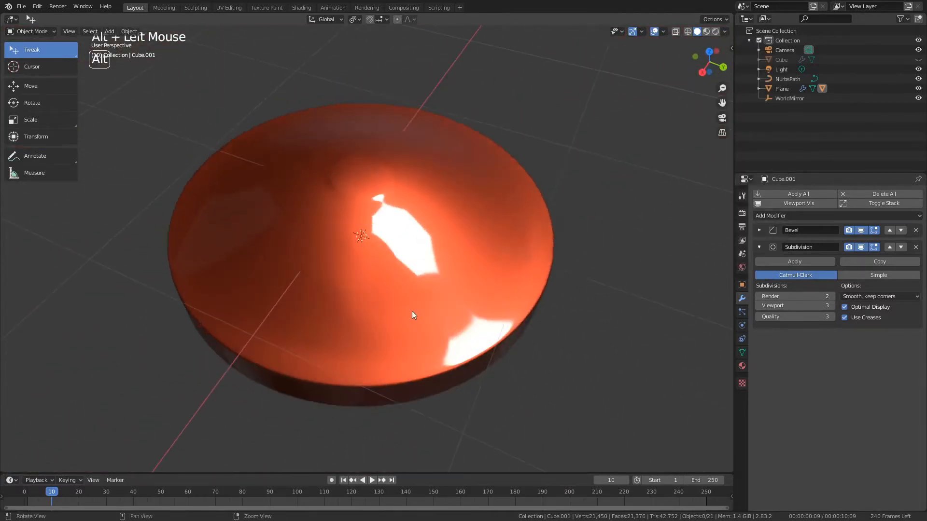
# In Edit Mode, delete the circle's four inner faces together with the ring of faces surrounding them.
pyautogui.press('Tab')
pyautogui.keyDown('alt'); pyautogui.moveTo(348, 291); pyautogui.dragTo(421, 288); pyautogui.keyUp('alt')
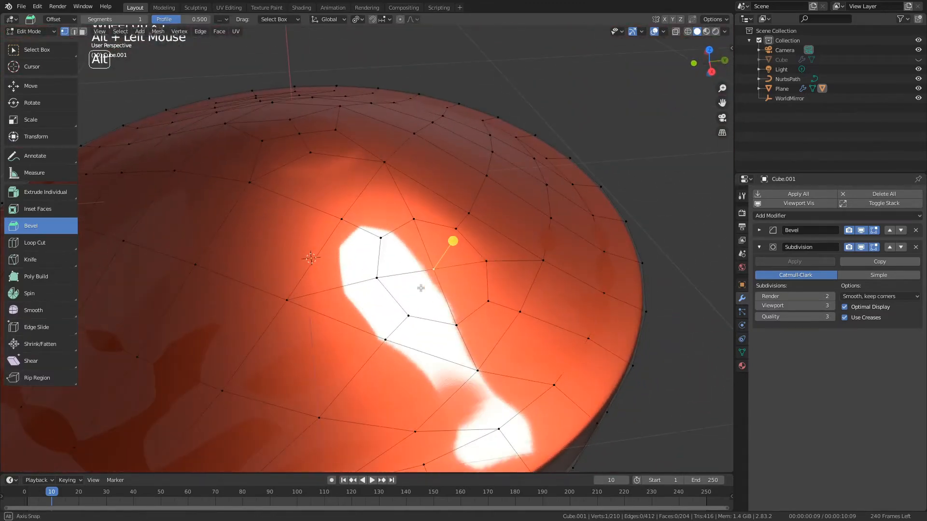
pyautogui.press('3')
pyautogui.click(411, 263)
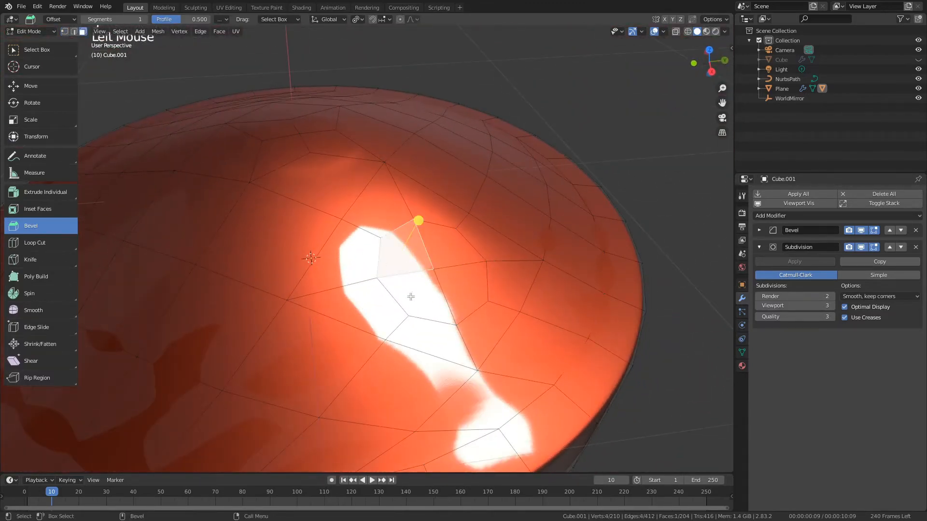
pyautogui.keyDown('ctrl'); pyautogui.keyDown('shift'); pyautogui.click(457, 327); pyautogui.keyUp('shift'); pyautogui.keyUp('ctrl')
pyautogui.keyDown('shift'); pyautogui.click(451, 300); pyautogui.keyUp('shift')
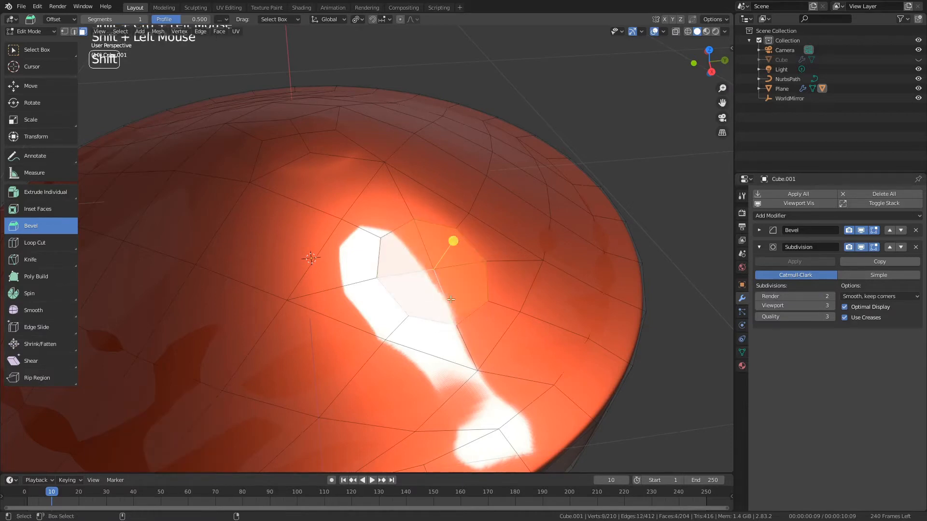
pyautogui.press('x')
pyautogui.click(406, 112)
# Select the hole's boundary edge loop, fill it with a grid of quads and return to Object Mode.
pyautogui.press('2')
pyautogui.doubleClick(422, 180)
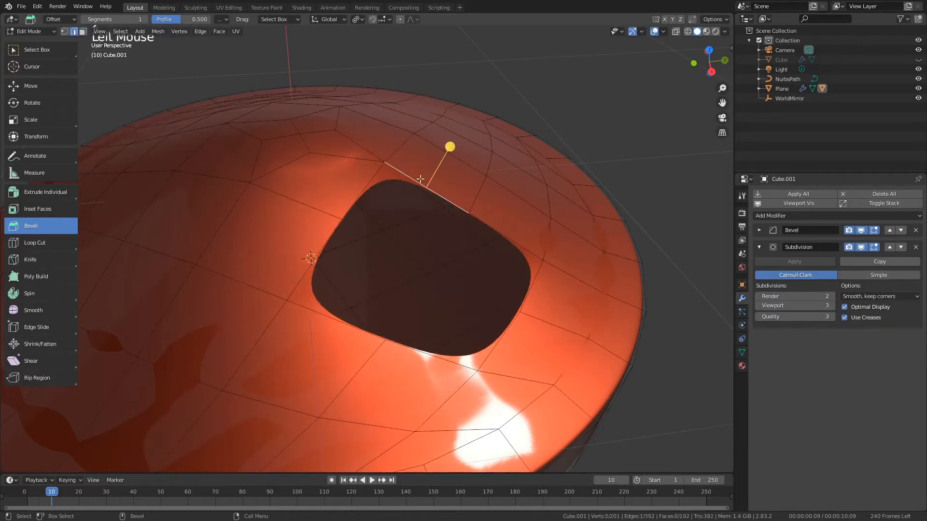
pyautogui.press('Tab')
pyautogui.press('Return')
pyautogui.keyDown('alt'); pyautogui.moveTo(457, 205); pyautogui.dragTo(475, 213); pyautogui.keyUp('alt')
pyautogui.press('Tab')
pyautogui.press('Tab')
pyautogui.press('1')
pyautogui.click(470, 171)
pyautogui.click(452, 141)
pyautogui.press('Tab')
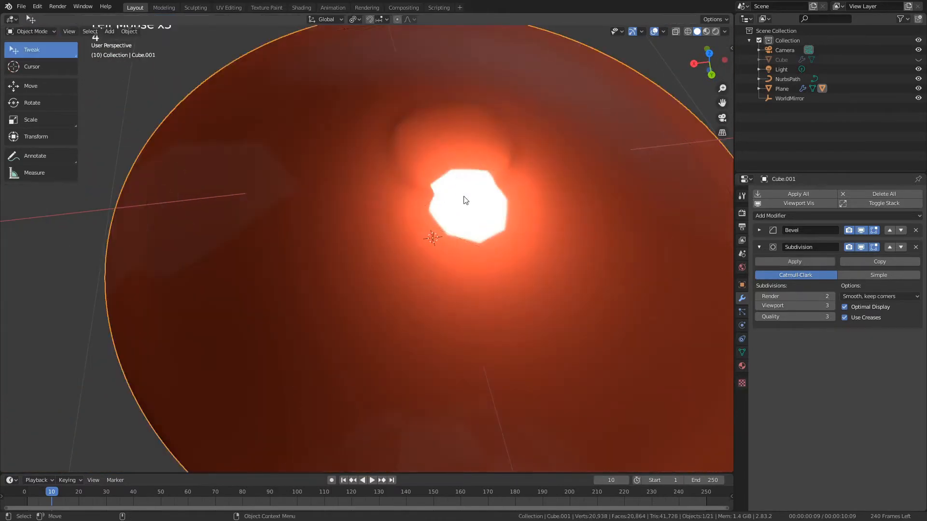
# Examine the disc's smoothed profile and surface from a low angle in Object and Edit Mode.
pyautogui.scroll(-3, 462, 203)
pyautogui.keyDown('alt'); pyautogui.moveTo(426, 265); pyautogui.dragTo(528, 233); pyautogui.keyUp('alt')
pyautogui.press('Tab')
pyautogui.press('Tab')
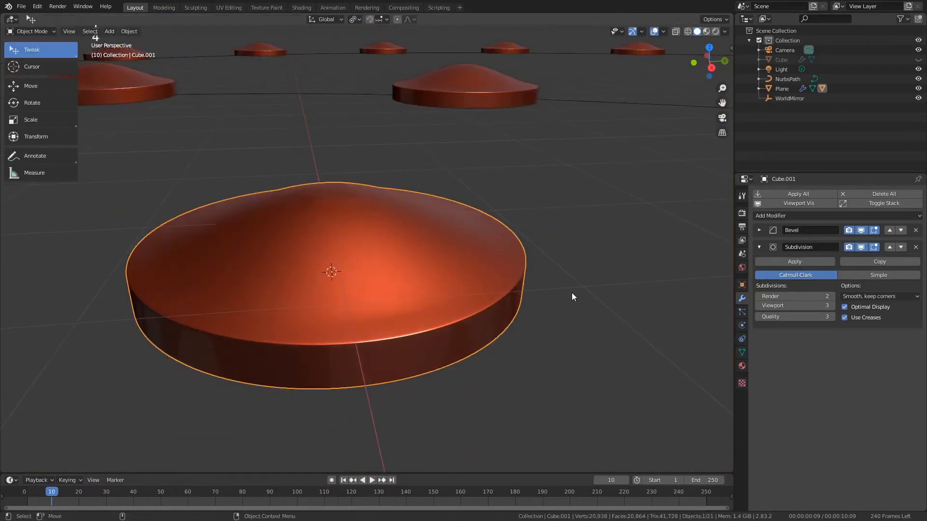
pyautogui.press('Tab')
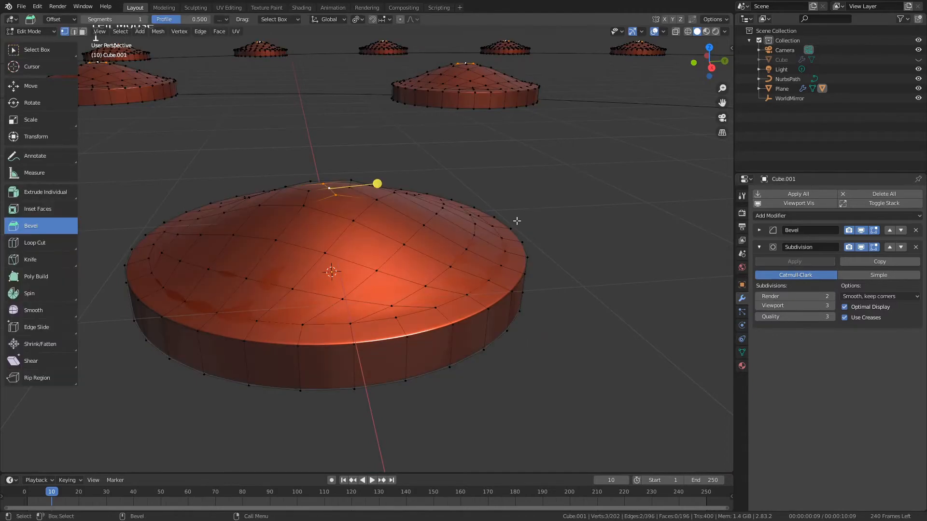
pyautogui.keyDown('alt'); pyautogui.moveTo(420, 307); pyautogui.dragTo(451, 259, button='middle'); pyautogui.keyUp('alt')
pyautogui.scroll(2, 451, 259)
pyautogui.press('1')
pyautogui.press('q')
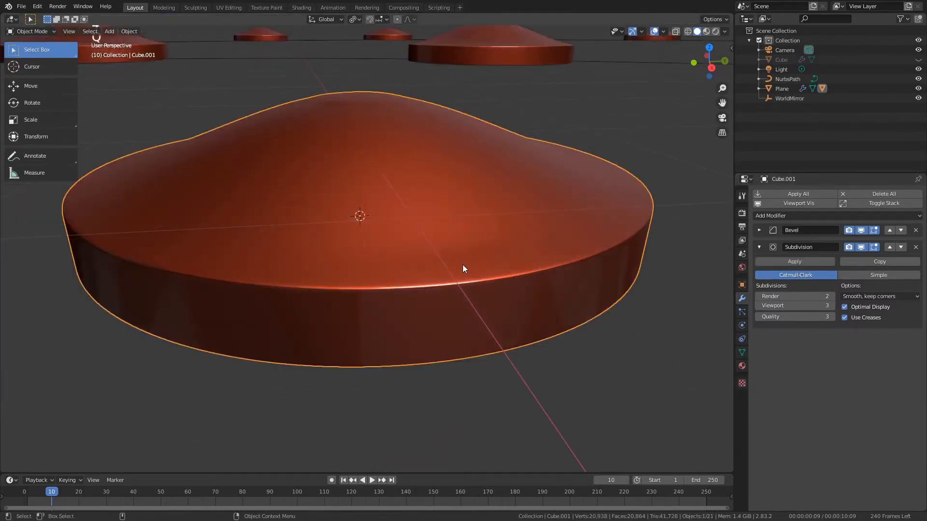
# Show the wireframe overlay on the disc and expand the Bevel modifier's settings.
pyautogui.press('Tab')
pyautogui.press('Escape')
pyautogui.hotkey('shift', 'Tab')
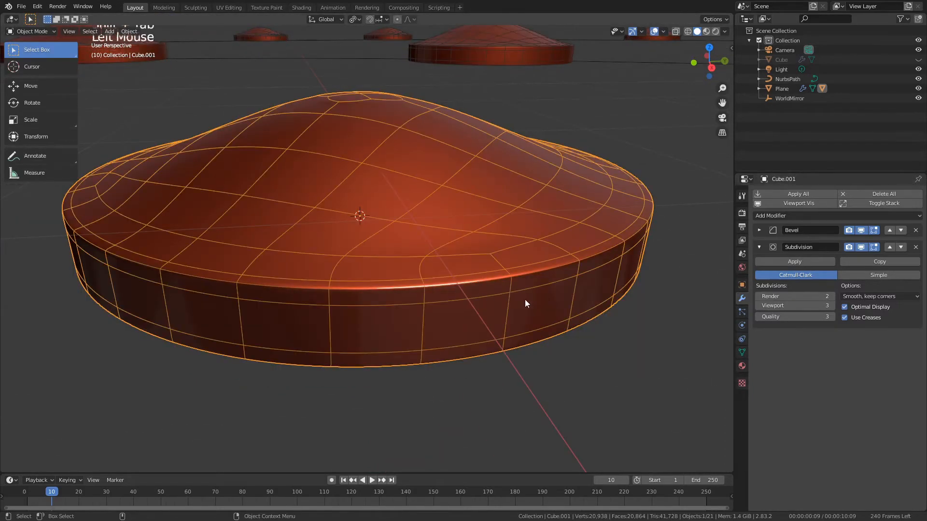
pyautogui.click(761, 231)
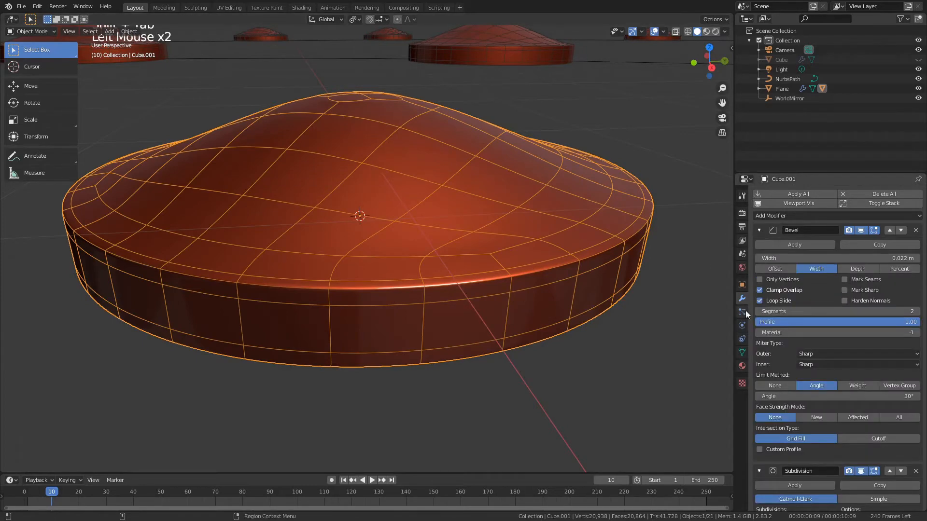
# Examine the disc's bevelled rim and top topology from several angles, comparing the Object Mode and Edit Mode wireframes.
pyautogui.scroll(-2, 609, 321)
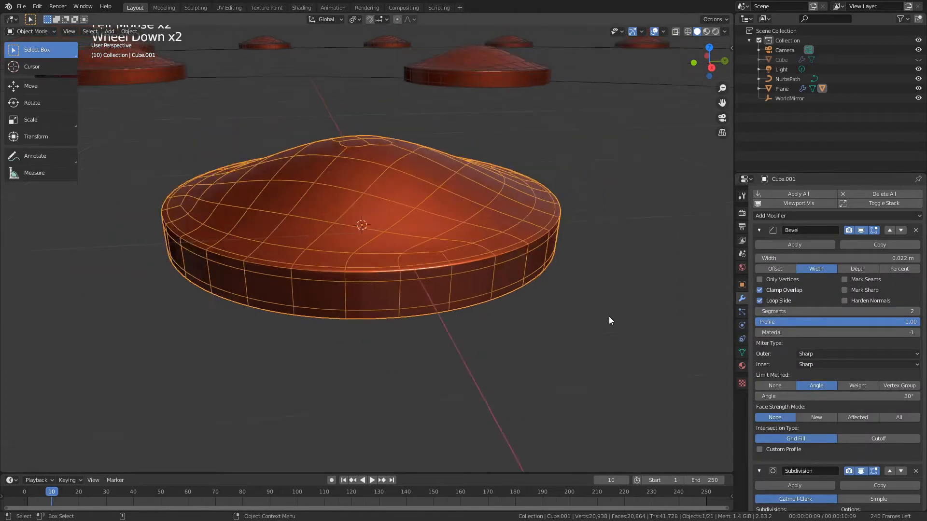
pyautogui.scroll(-1, 609, 321)
pyautogui.scroll(2, 609, 321)
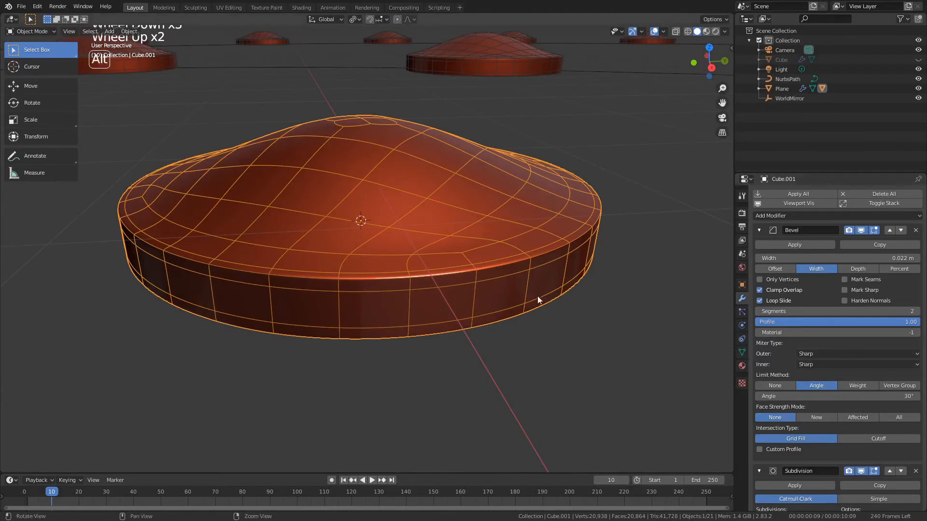
pyautogui.keyDown('alt'); pyautogui.moveTo(537, 296); pyautogui.dragTo(544, 319); pyautogui.keyUp('alt')
pyautogui.press('Tab')
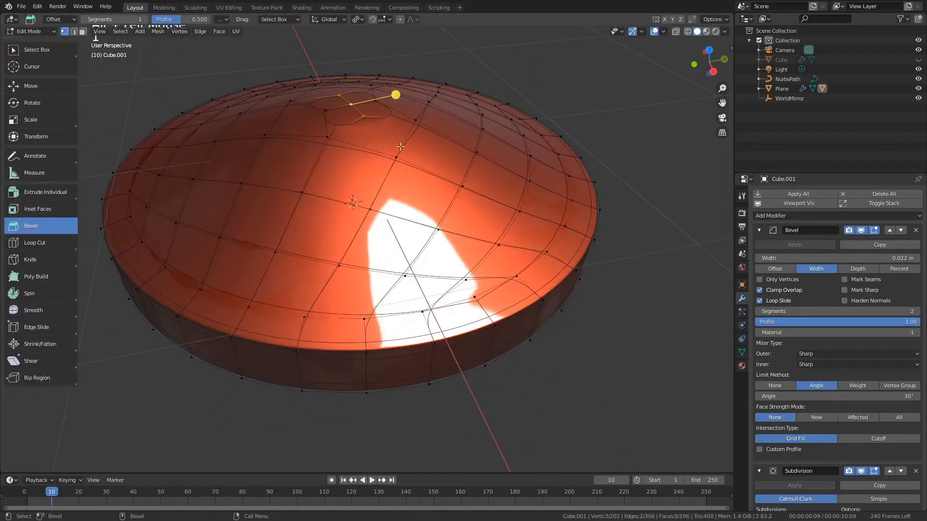
pyautogui.moveTo(342, 140)
pyautogui.keyDown('alt'); pyautogui.mouseDown()
pyautogui.moveTo(346, 165)
pyautogui.moveTo(344, 144)
pyautogui.mouseUp(); pyautogui.keyUp('alt')
pyautogui.press('Tab')
pyautogui.keyDown('alt'); pyautogui.moveTo(543, 392); pyautogui.dragTo(552, 360); pyautogui.keyUp('alt')
pyautogui.press('Tab')
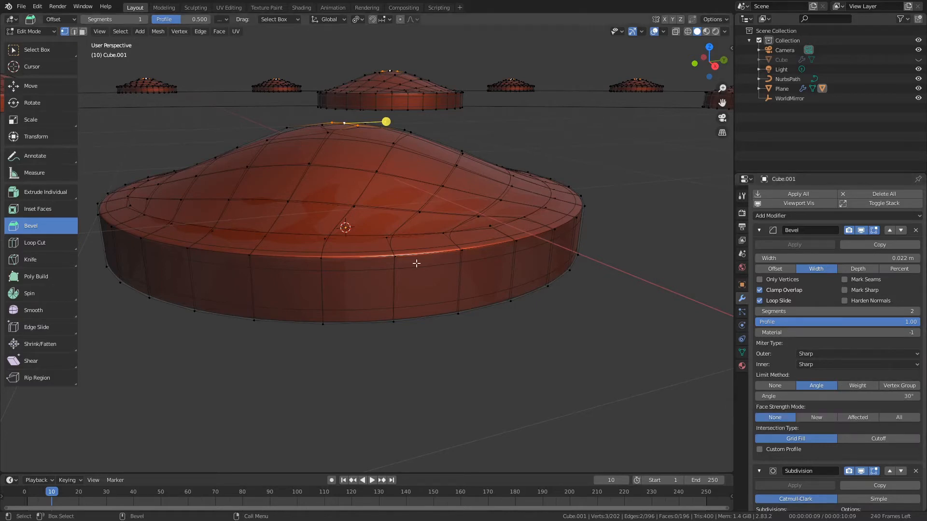
pyautogui.doubleClick(326, 278)
pyautogui.keyDown('alt'); pyautogui.moveTo(346, 278); pyautogui.dragTo(376, 232); pyautogui.keyUp('alt')
pyautogui.click(401, 333)
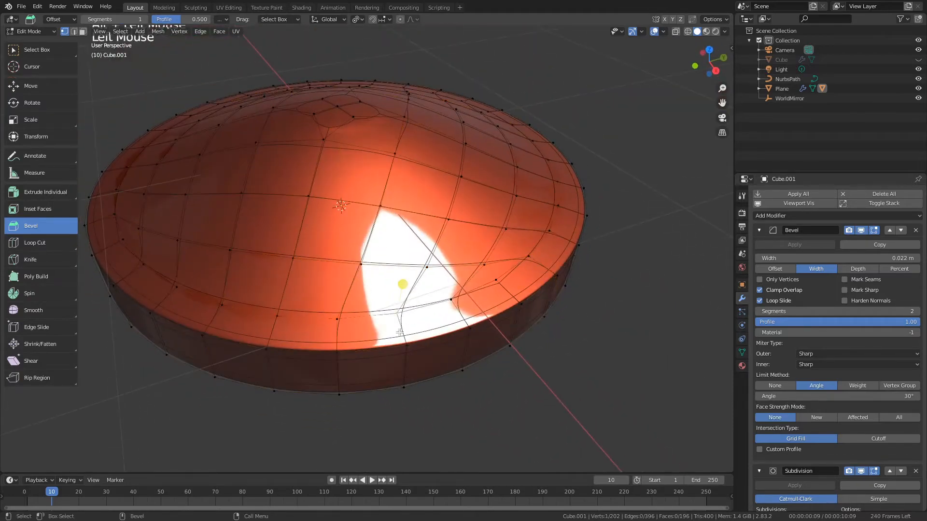
pyautogui.press('2')
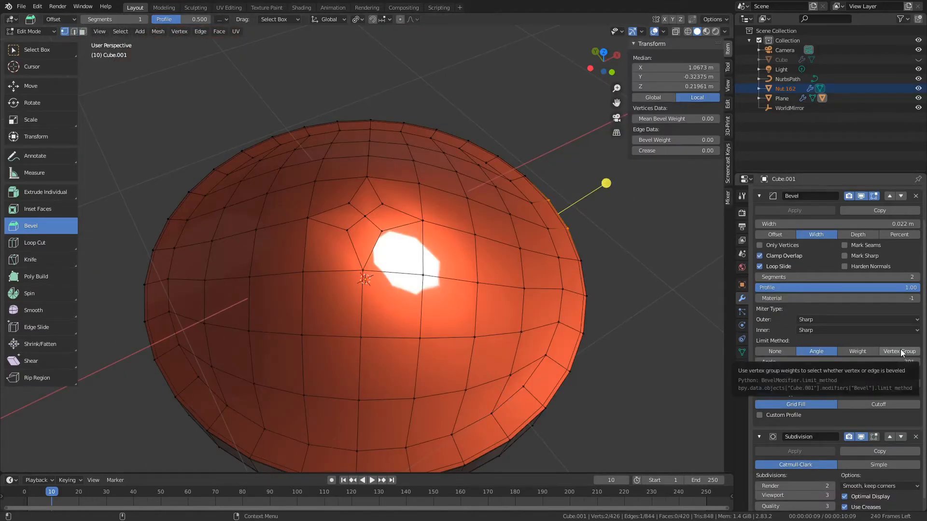
# Set the Bevel modifier's limit method to Weight and pick a radial run of edges on the dome.
pyautogui.click(872, 352)
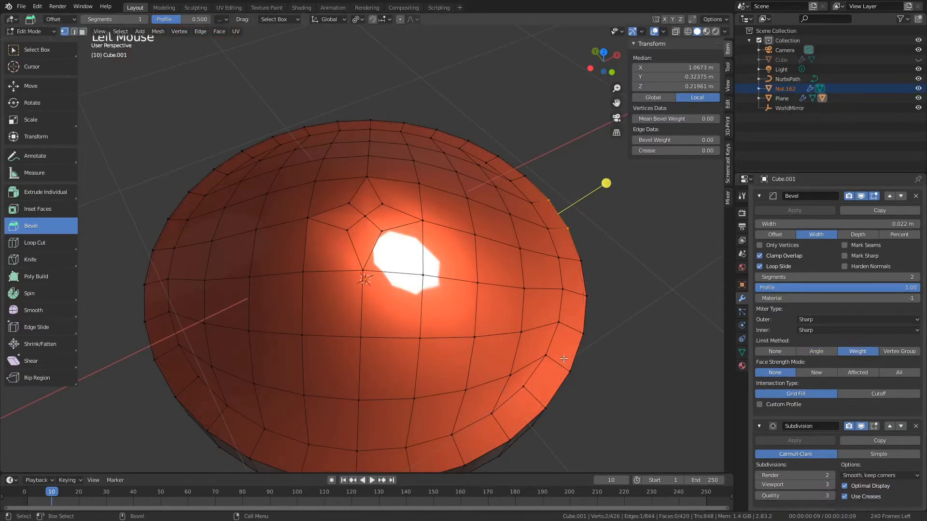
pyautogui.press('2')
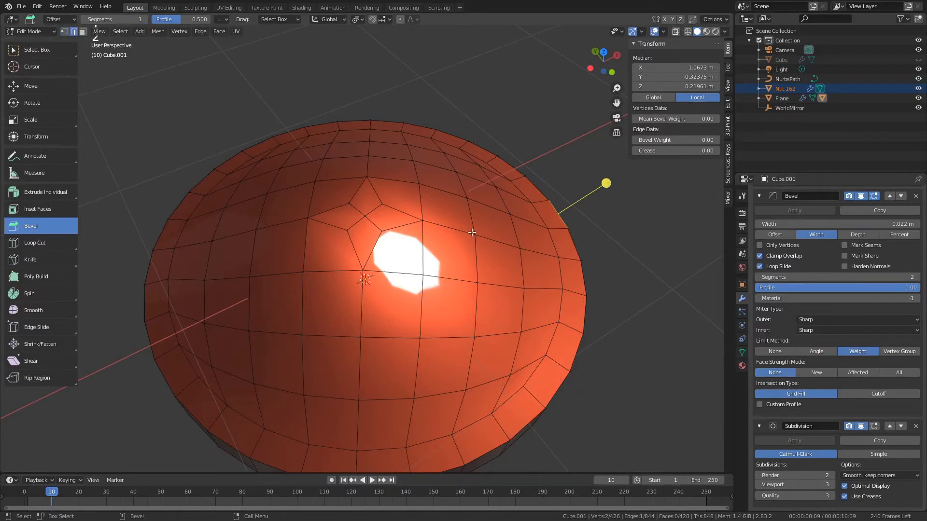
pyautogui.keyDown('alt'); pyautogui.moveTo(472, 232); pyautogui.dragTo(428, 300); pyautogui.keyUp('alt')
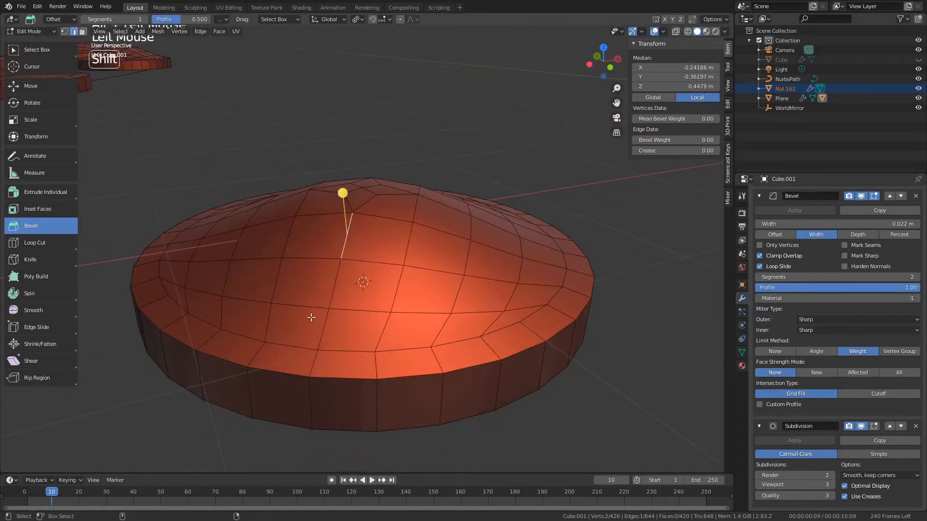
pyautogui.keyDown('ctrl'); pyautogui.keyDown('shift'); pyautogui.click(322, 331); pyautogui.keyUp('shift'); pyautogui.keyUp('ctrl')
pyautogui.keyDown('alt'); pyautogui.moveTo(392, 271); pyautogui.dragTo(409, 262); pyautogui.keyUp('alt')
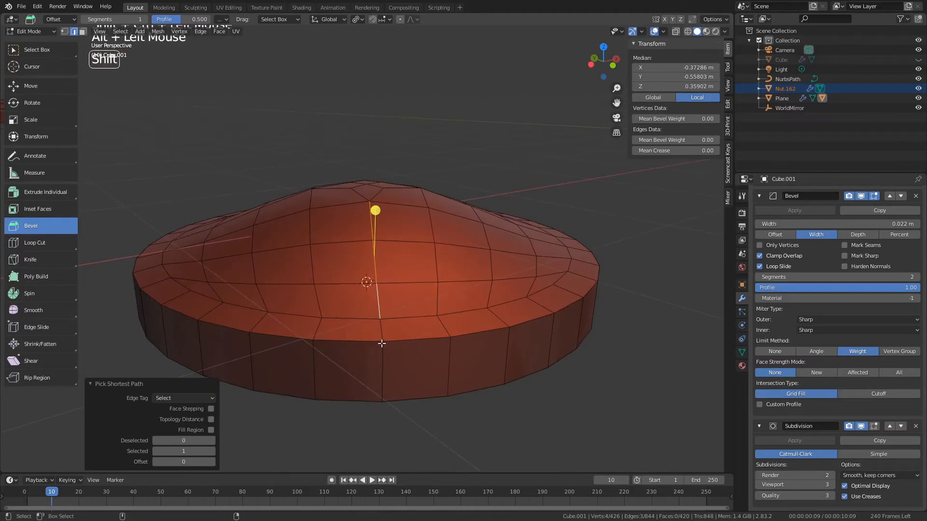
# Select the complete circular edge loop just inside the disc's outer rim.
pyautogui.doubleClick(406, 319)
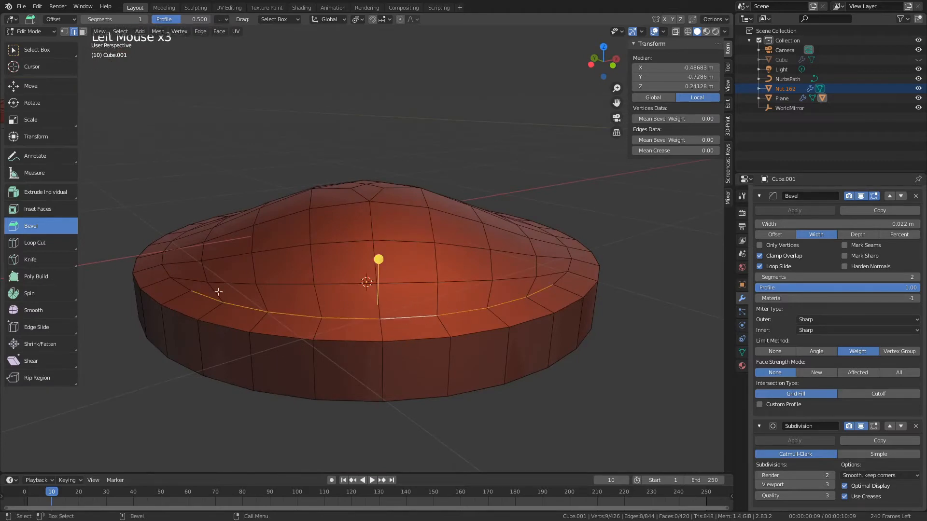
pyautogui.keyDown('alt'); pyautogui.moveTo(217, 292); pyautogui.dragTo(232, 253); pyautogui.keyUp('alt')
pyautogui.keyDown('shift'); pyautogui.click(189, 301); pyautogui.keyUp('shift')
pyautogui.keyDown('shift'); pyautogui.doubleClick(186, 301); pyautogui.keyUp('shift')
pyautogui.keyDown('shift'); pyautogui.doubleClick(243, 163); pyautogui.keyUp('shift')
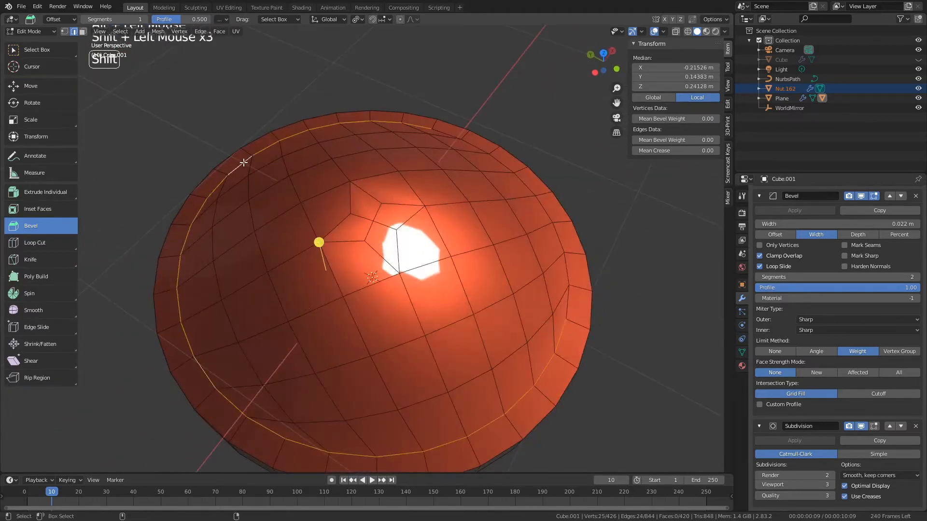
pyautogui.keyDown('shift'); pyautogui.doubleClick(477, 148); pyautogui.keyUp('shift')
pyautogui.keyDown('alt'); pyautogui.moveTo(534, 371); pyautogui.dragTo(477, 318); pyautogui.keyUp('alt')
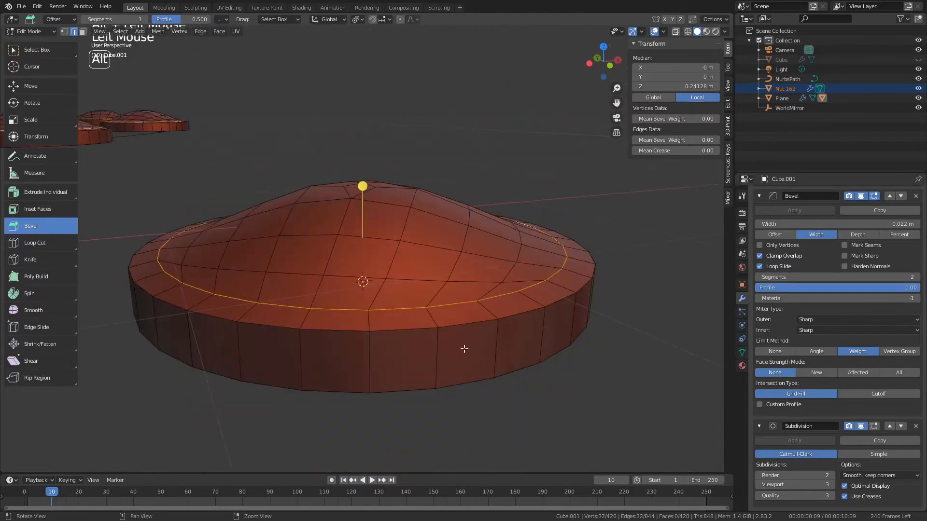
pyautogui.keyDown('alt'); pyautogui.moveTo(464, 349); pyautogui.dragTo(494, 356); pyautogui.keyUp('alt')
pyautogui.scroll(2, 506, 356)
pyautogui.keyDown('alt'); pyautogui.moveTo(518, 359); pyautogui.dragTo(515, 344, button='middle'); pyautogui.keyUp('alt')
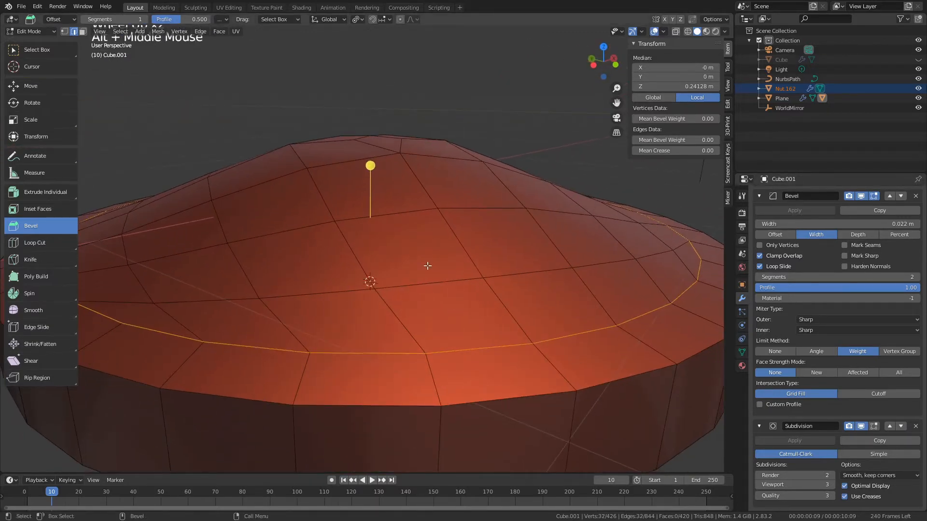
# Give the selected circular edge loop an edge bevel weight of 1.000.
pyautogui.press('z')
pyautogui.rightClick(436, 207)
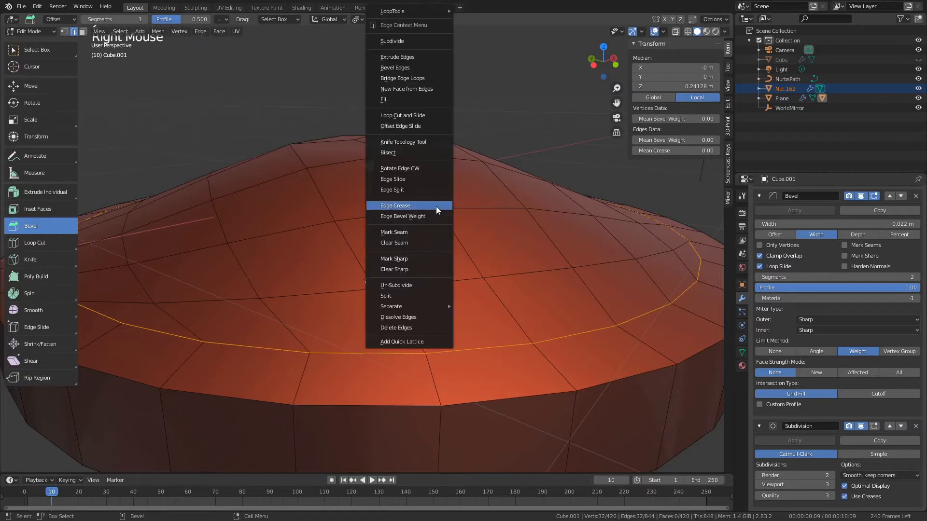
pyautogui.click(431, 216)
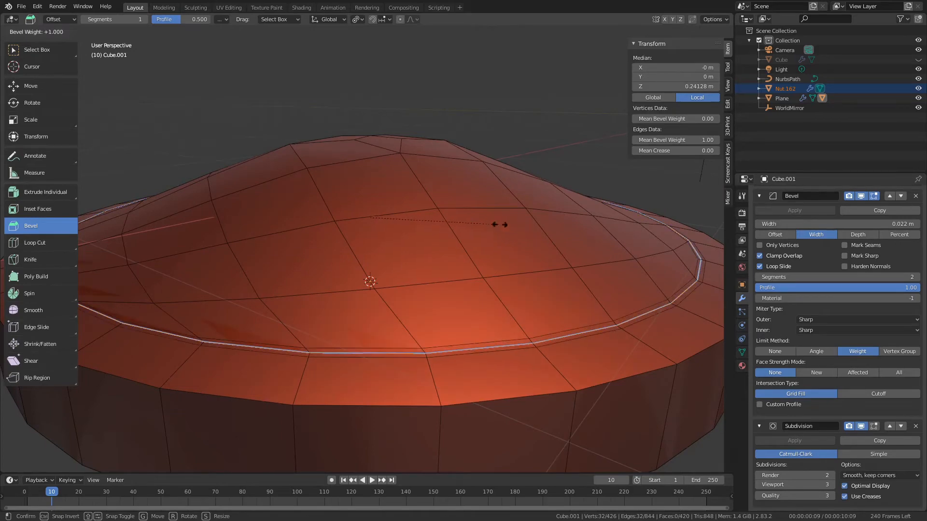
pyautogui.click(689, 245)
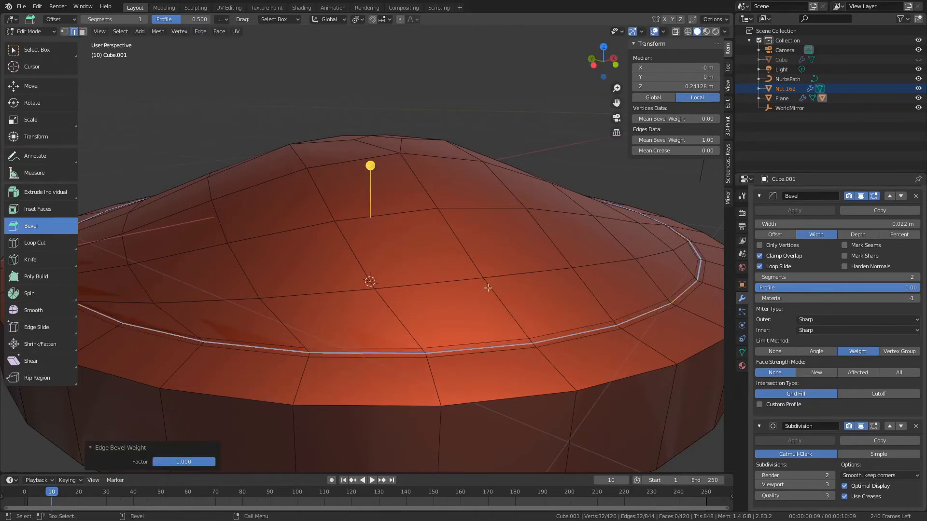
pyautogui.keyDown('alt'); pyautogui.moveTo(363, 343); pyautogui.dragTo(377, 338, button='middle'); pyautogui.keyUp('alt')
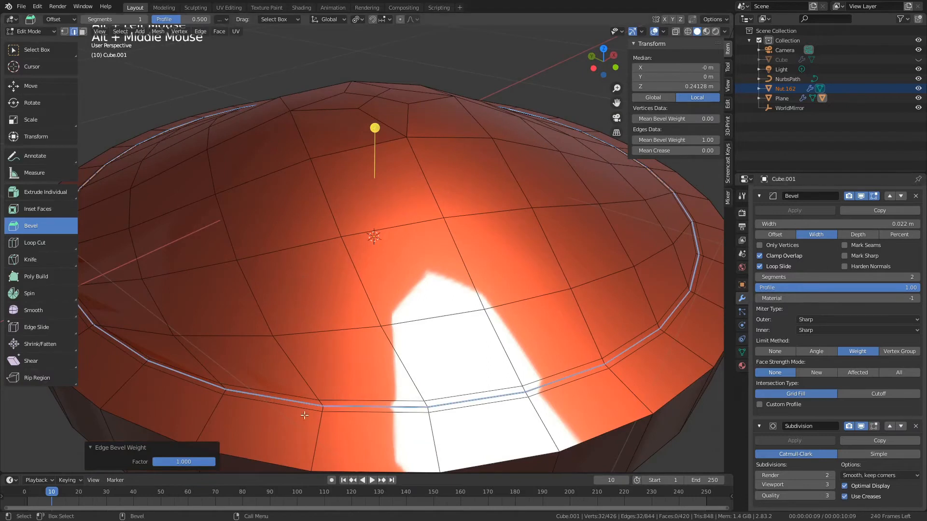
pyautogui.moveTo(194, 464)
pyautogui.mouseDown()
pyautogui.moveTo(147, 464)
pyautogui.moveTo(196, 465)
pyautogui.mouseUp()
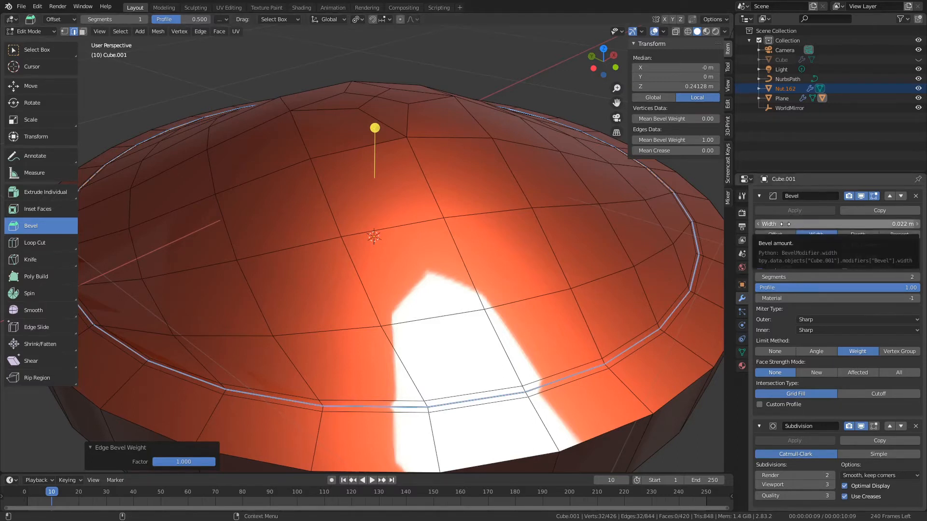
# Select a run of five edges on the near side of the disc's weighted loop and set their mean bevel weight to 0.50.
pyautogui.click(375, 407)
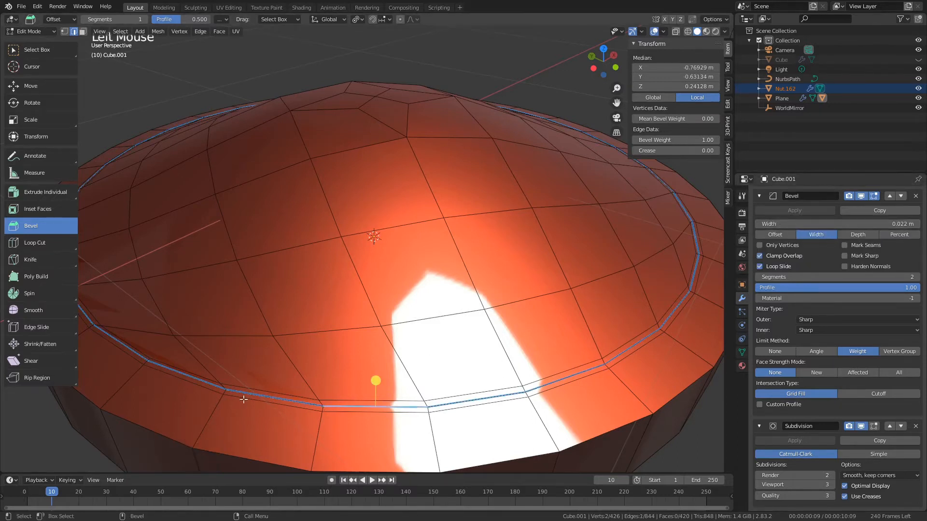
pyautogui.click(273, 399)
pyautogui.keyDown('ctrl'); pyautogui.keyDown('shift'); pyautogui.click(467, 356); pyautogui.keyUp('shift'); pyautogui.keyUp('ctrl')
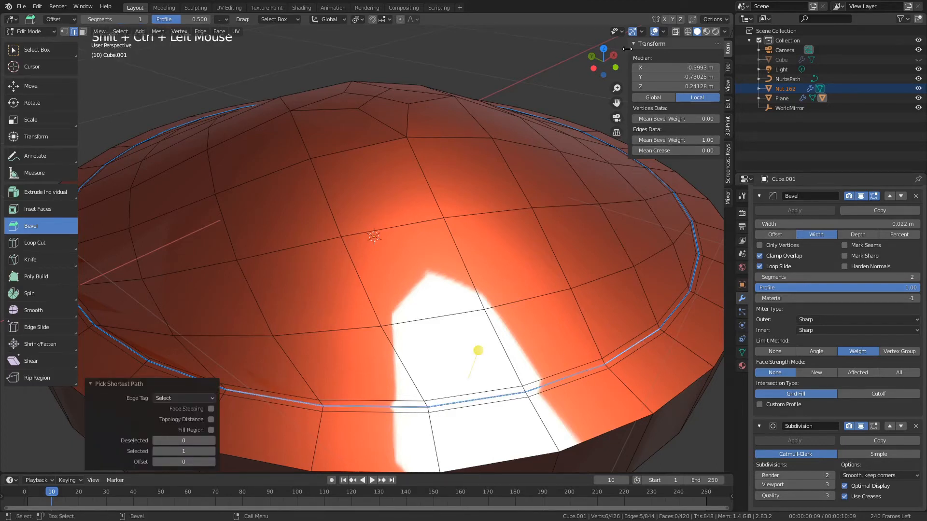
pyautogui.moveTo(626, 48); pyautogui.dragTo(686, 50)
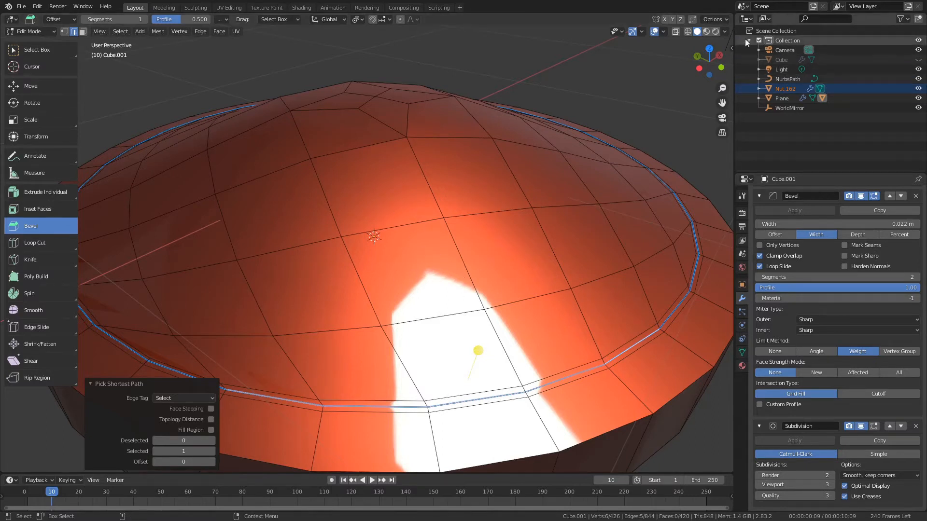
pyautogui.click(731, 48)
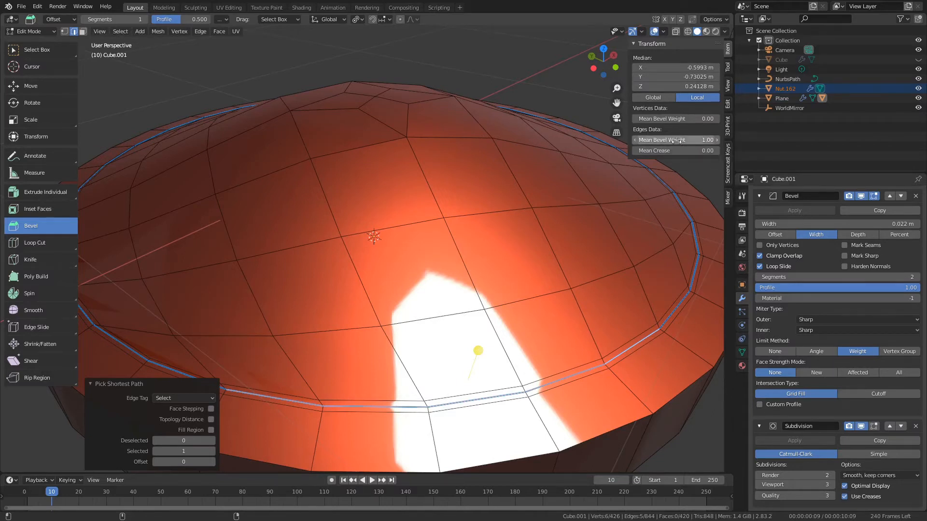
pyautogui.click(685, 141)
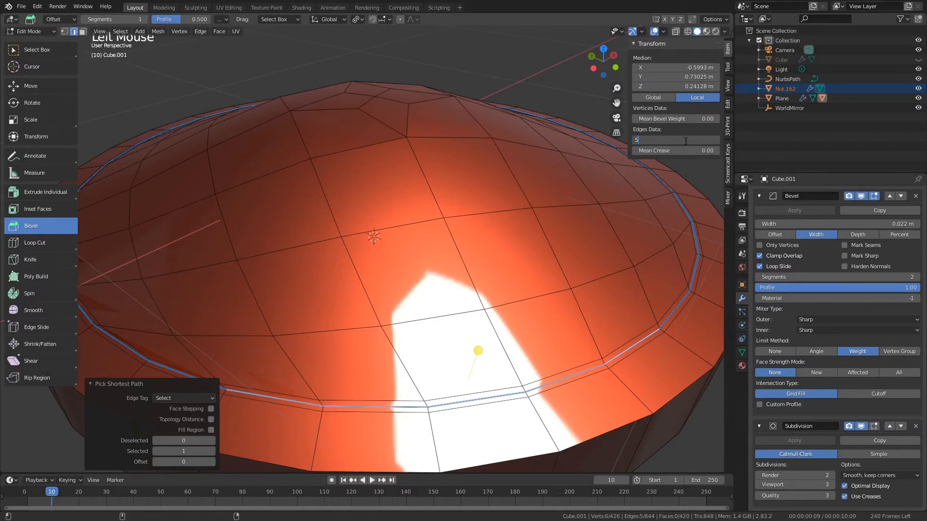
pyautogui.write('0')
pyautogui.press('Return')
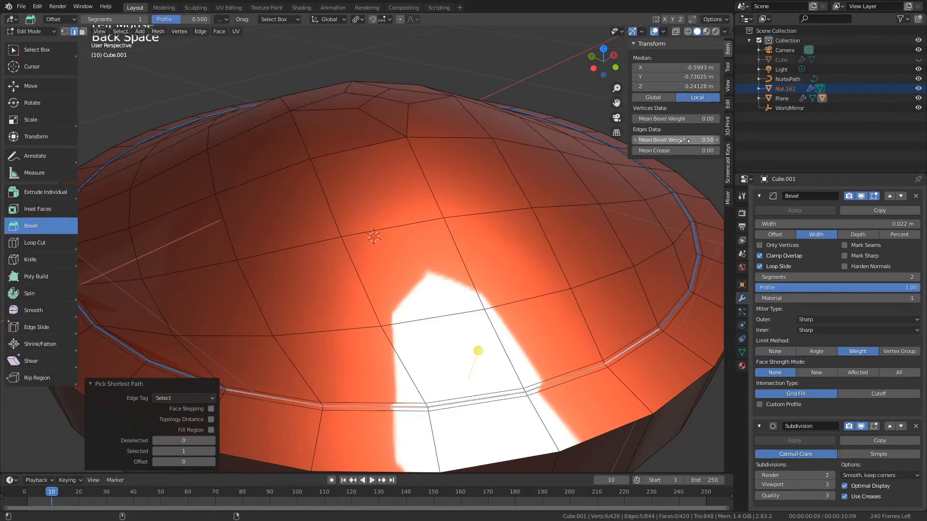
pyautogui.scroll(-1, 458, 259)
pyautogui.click(531, 306)
pyautogui.keyDown('alt'); pyautogui.moveTo(428, 308); pyautogui.dragTo(446, 340); pyautogui.keyUp('alt')
pyautogui.keyDown('alt'); pyautogui.moveTo(457, 384); pyautogui.dragTo(460, 354, button='middle'); pyautogui.keyUp('alt')
pyautogui.scroll(1, 460, 353)
# Set the selected rim edges' mean bevel weight to 1.00 and check the disc in Object Mode.
pyautogui.hotkey('ctrl', 'z')
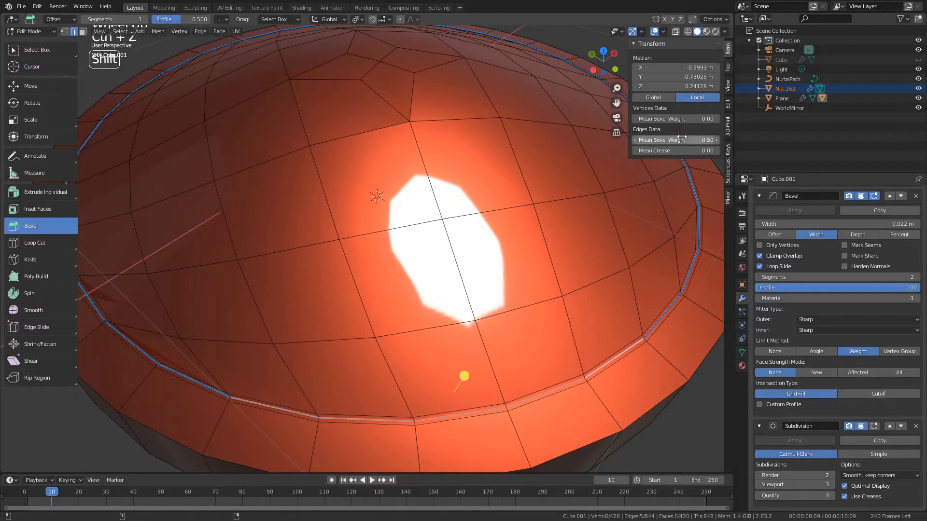
pyautogui.keyDown('shift'); pyautogui.moveTo(677, 140); pyautogui.dragTo(705, 140); pyautogui.keyUp('shift')
pyautogui.press('Tab')
pyautogui.scroll(-5, 483, 227)
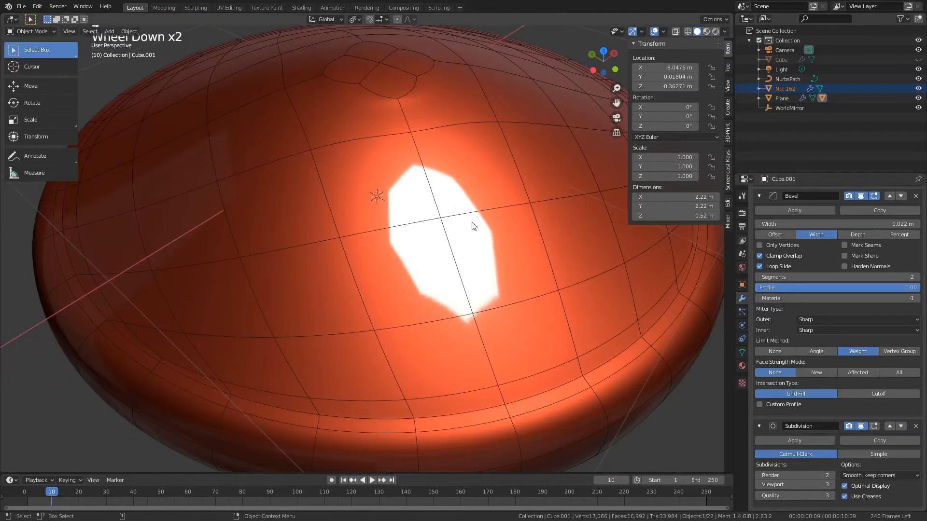
pyautogui.press('Tab')
pyautogui.press('Tab')
# Turn off the Subdivision modifier's viewport display for the disc in Object Mode.
pyautogui.keyDown('alt'); pyautogui.moveTo(497, 242); pyautogui.dragTo(479, 263); pyautogui.keyUp('alt')
pyautogui.scroll(1, 493, 251)
pyautogui.press('Tab')
pyautogui.scroll(5, 482, 275)
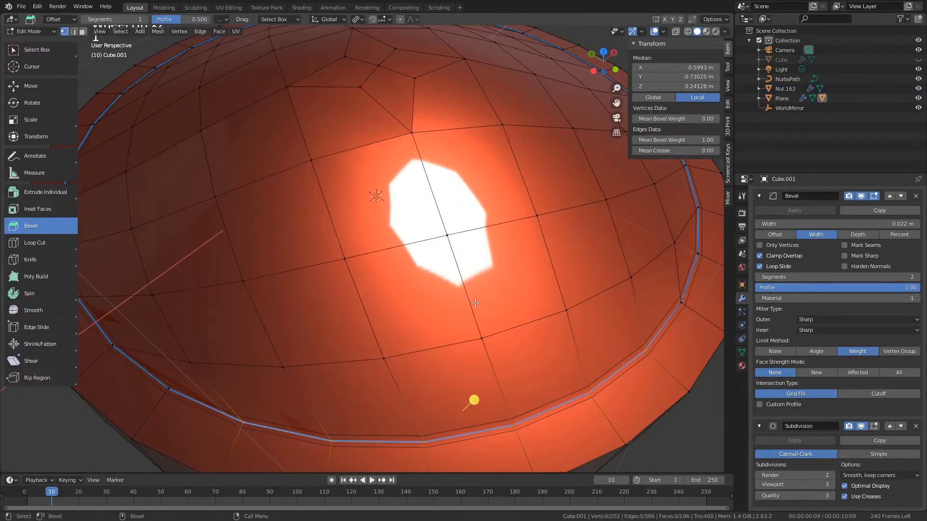
pyautogui.press('Tab')
pyautogui.click(862, 428)
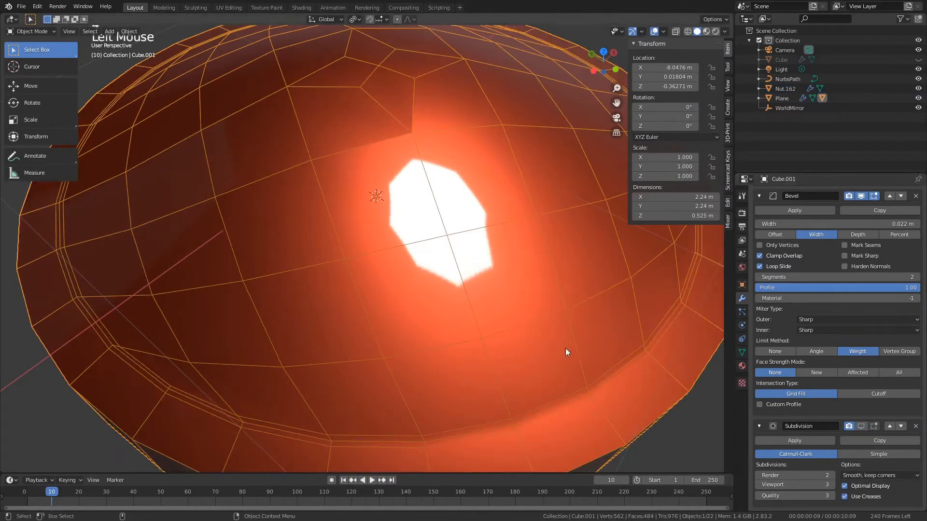
# Increase the Bevel modifier's width to 0.036 m, lower its profile to 0.00 and inspect the rim from the side.
pyautogui.keyDown('shift'); pyautogui.moveTo(837, 224); pyautogui.dragTo(861, 224); pyautogui.keyUp('shift')
pyautogui.moveTo(862, 288); pyautogui.dragTo(786, 290)
pyautogui.keyDown('alt'); pyautogui.moveTo(519, 301); pyautogui.dragTo(498, 289); pyautogui.keyUp('alt')
pyautogui.click(876, 286)
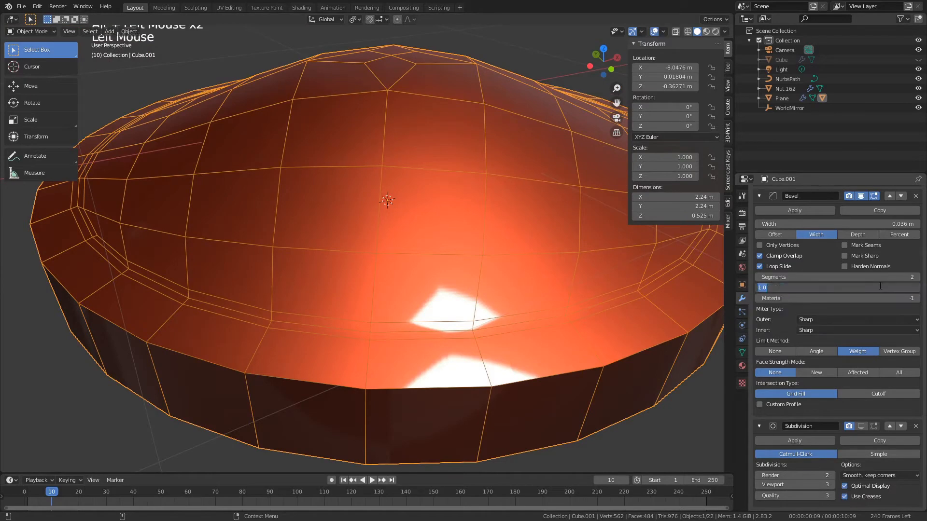
pyautogui.press('Escape')
pyautogui.moveTo(880, 287); pyautogui.dragTo(709, 284)
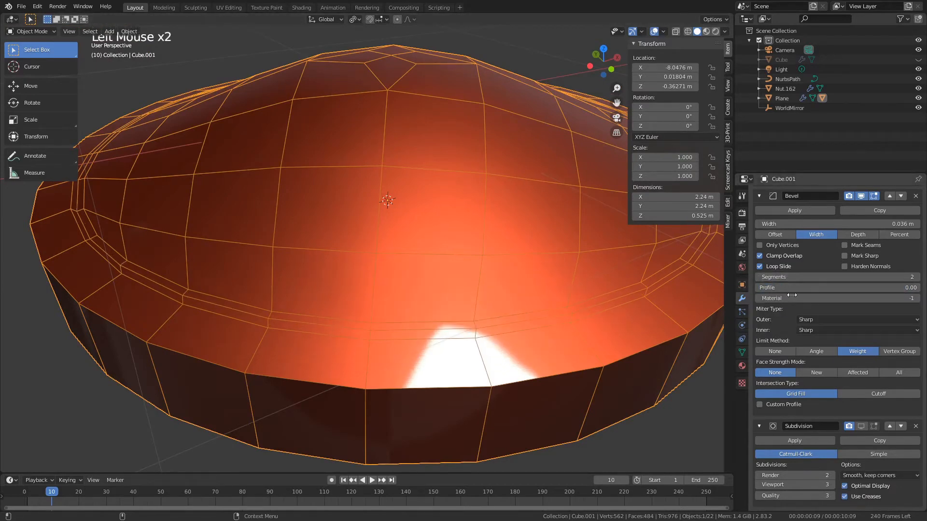
pyautogui.keyDown('alt'); pyautogui.moveTo(497, 289); pyautogui.dragTo(453, 253); pyautogui.keyUp('alt')
pyautogui.keyDown('alt'); pyautogui.moveTo(412, 253); pyautogui.dragTo(505, 308, button='middle'); pyautogui.keyUp('alt')
pyautogui.scroll(1, 506, 307)
pyautogui.keyDown('alt'); pyautogui.moveTo(505, 307); pyautogui.dragTo(494, 308); pyautogui.keyUp('alt')
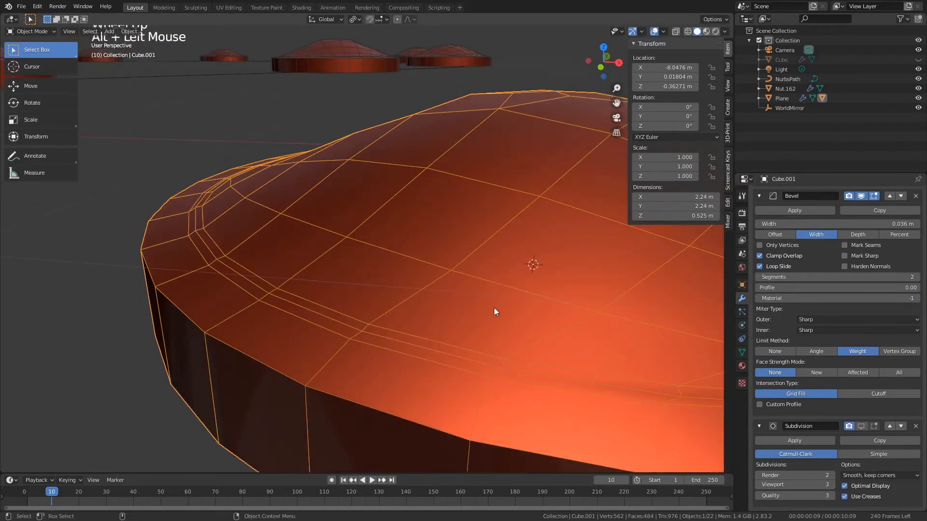
# Set the Bevel modifier's profile to 1.00 and its width to 0.035 m.
pyautogui.moveTo(853, 286)
pyautogui.mouseDown()
pyautogui.moveTo(917, 285)
pyautogui.moveTo(828, 288)
pyautogui.moveTo(918, 288)
pyautogui.mouseUp()
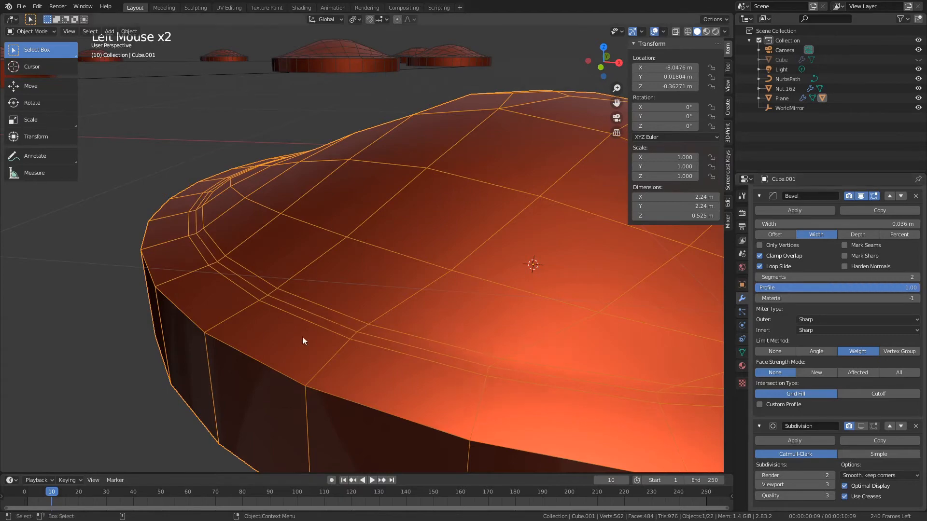
pyautogui.keyDown('alt'); pyautogui.moveTo(395, 286); pyautogui.dragTo(465, 343); pyautogui.keyUp('alt')
pyautogui.keyDown('alt'); pyautogui.scroll(1, 454, 333); pyautogui.keyUp('alt')
pyautogui.keyDown('alt'); pyautogui.moveTo(425, 316); pyautogui.dragTo(333, 254, button='middle'); pyautogui.keyUp('alt')
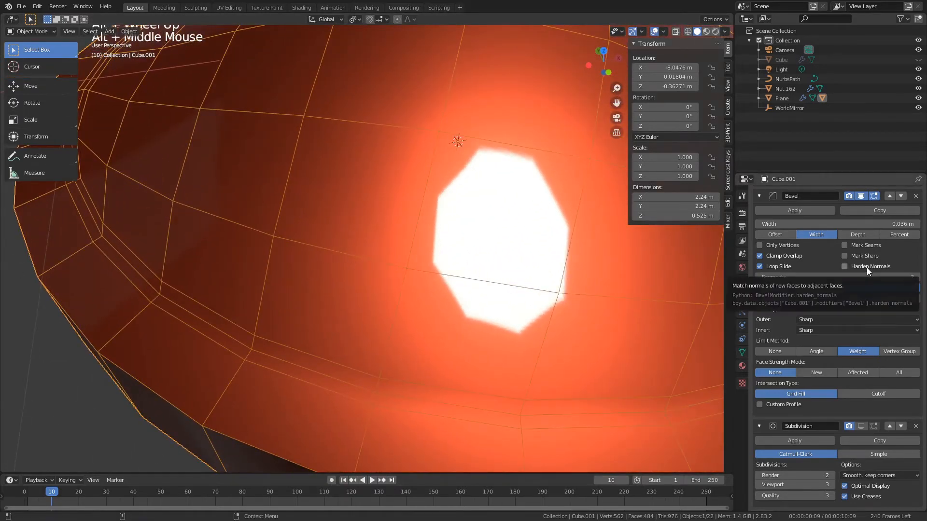
pyautogui.moveTo(837, 224)
pyautogui.keyDown('shift'); pyautogui.mouseDown()
pyautogui.moveTo(869, 224)
pyautogui.moveTo(838, 224)
pyautogui.mouseUp(); pyautogui.keyUp('shift')
pyautogui.scroll(-4, 328, 228)
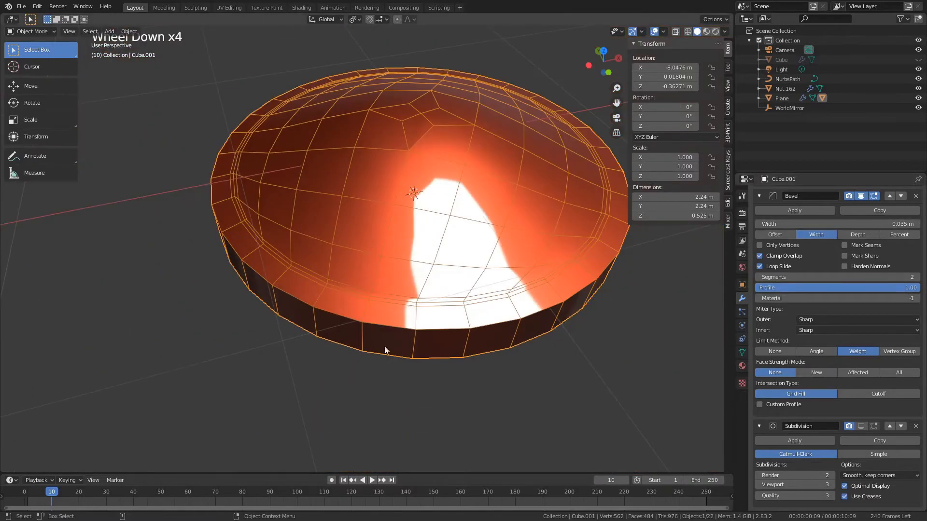
# Compare the disc in Object Mode and Edit Mode, and look through the Bevel modifier's outer and inner miter type options.
pyautogui.click(385, 368)
pyautogui.press('Tab')
pyautogui.press('Tab')
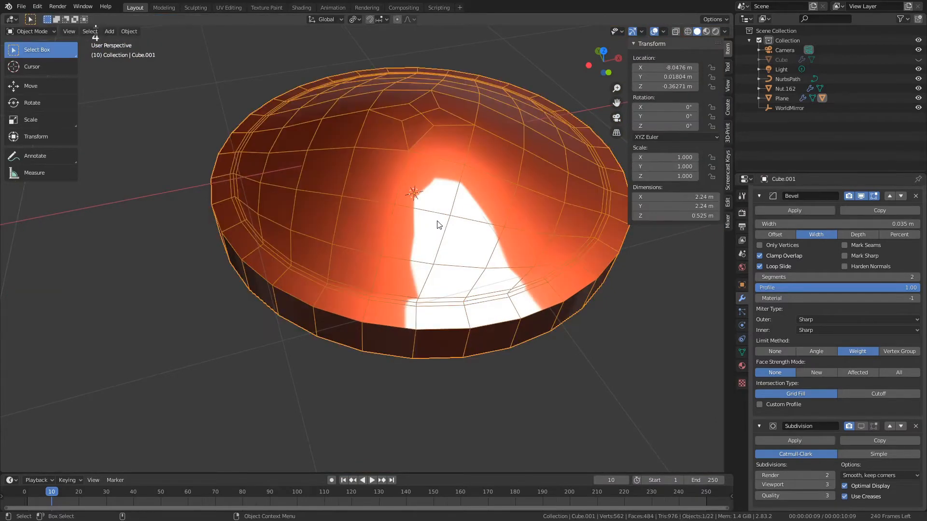
pyautogui.press('Tab')
pyautogui.press('Tab')
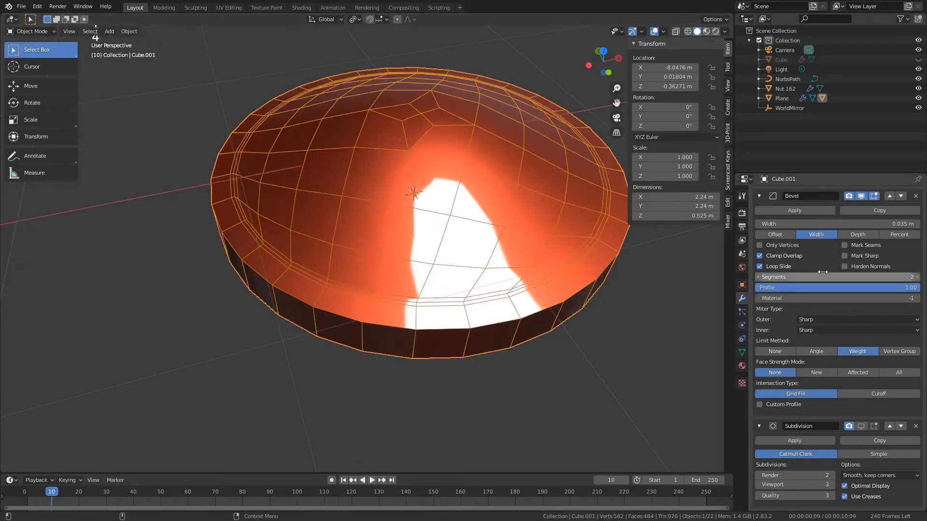
pyautogui.click(818, 318)
pyautogui.click(821, 341)
pyautogui.click(820, 322)
pyautogui.click(817, 334)
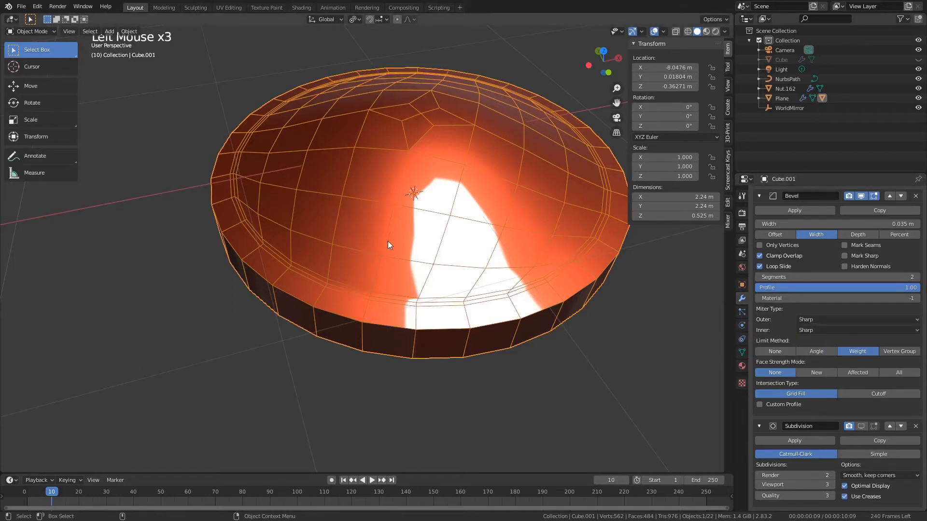
# In Edit Mode, select a square block of faces around the dome's centre with a filled shortest-path region.
pyautogui.rightClick(375, 131)
pyautogui.press('Tab')
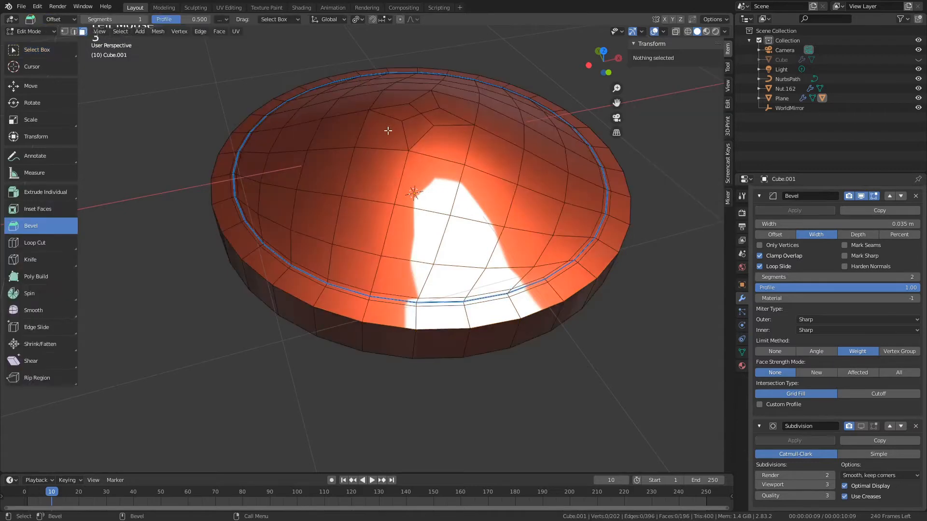
pyautogui.click(342, 174)
pyautogui.keyDown('alt'); pyautogui.middleClick(380, 142); pyautogui.keyUp('alt')
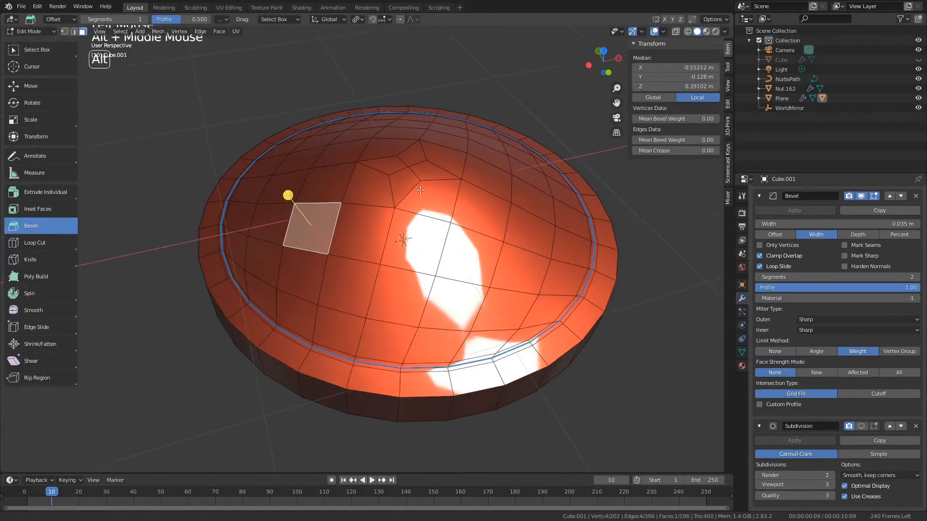
pyautogui.keyDown('ctrl'); pyautogui.keyDown('shift'); pyautogui.click(483, 156); pyautogui.keyUp('shift'); pyautogui.keyUp('ctrl')
pyautogui.click(211, 430)
pyautogui.keyDown('alt'); pyautogui.moveTo(334, 292); pyautogui.dragTo(329, 315); pyautogui.keyUp('alt')
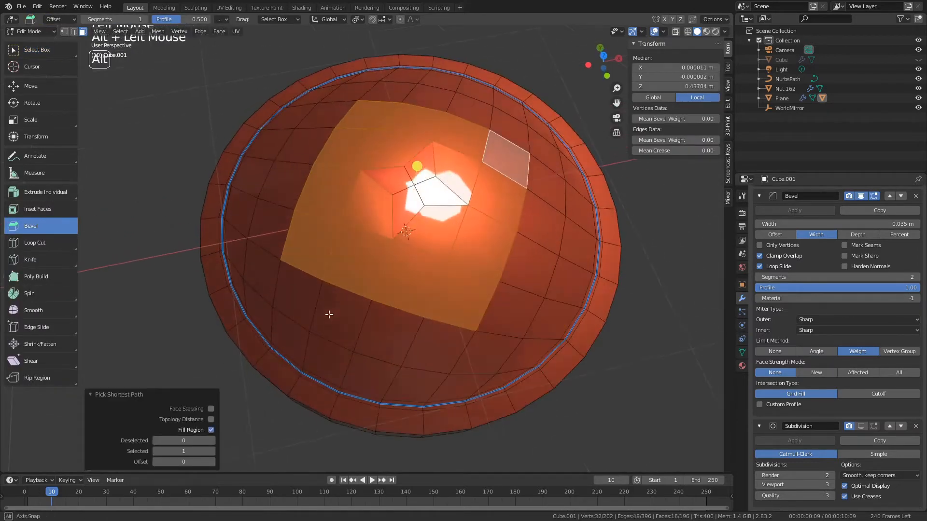
# Add the unselected faces in the middle of the dome to the square face selection.
pyautogui.press('c')
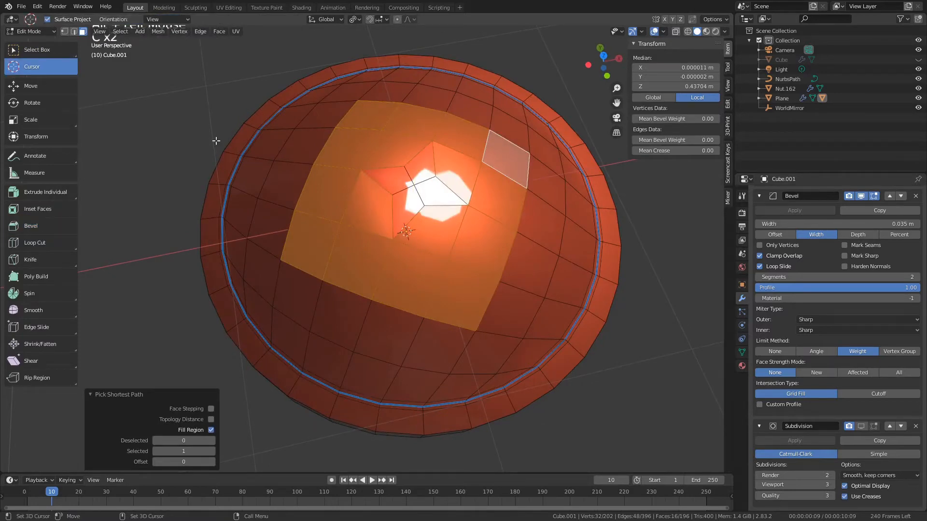
pyautogui.press('w')
pyautogui.keyDown('shift'); pyautogui.moveTo(397, 175); pyautogui.dragTo(434, 199); pyautogui.keyUp('shift')
pyautogui.keyDown('alt'); pyautogui.moveTo(449, 295); pyautogui.dragTo(436, 253); pyautogui.keyUp('alt')
pyautogui.hotkey('ctrl', 'e')
pyautogui.moveTo(506, 369); pyautogui.dragTo(505, 295, button='middle')
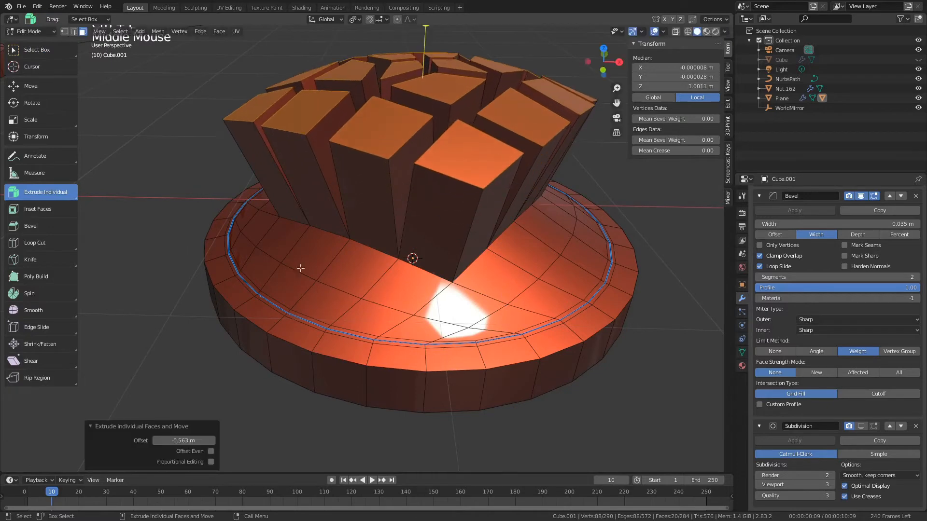
pyautogui.hotkey('ctrl', 'z')
# Extrude the selected dome faces upward as one region, forming a block with an overall object height of about 1.09 m.
pyautogui.hotkey('ctrl', 'e')
pyautogui.hotkey('ctrl', 'e')
pyautogui.moveTo(539, 375); pyautogui.dragTo(520, 265, button='middle')
pyautogui.press('z')
pyautogui.press('Tab')
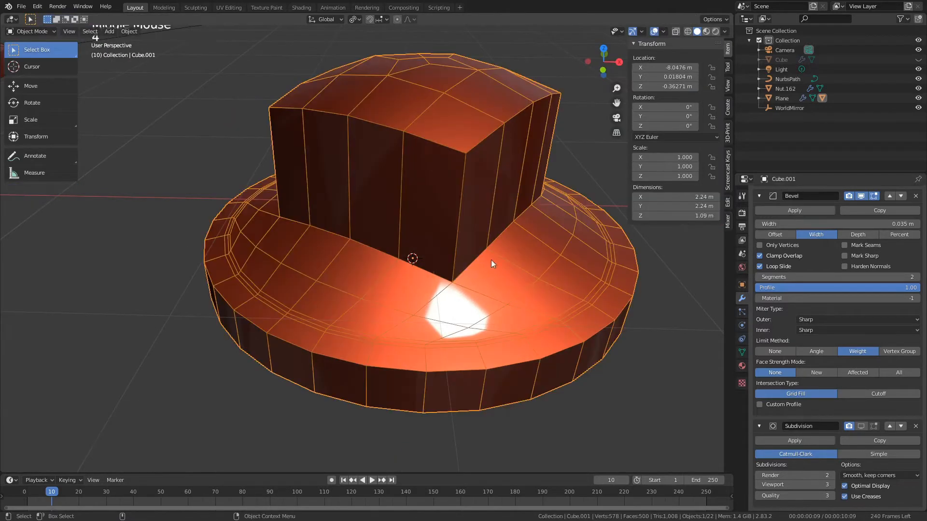
# Cut one horizontal edge loop around the middle of the raised block and return to selecting edges in Edit Mode.
pyautogui.press('Tab')
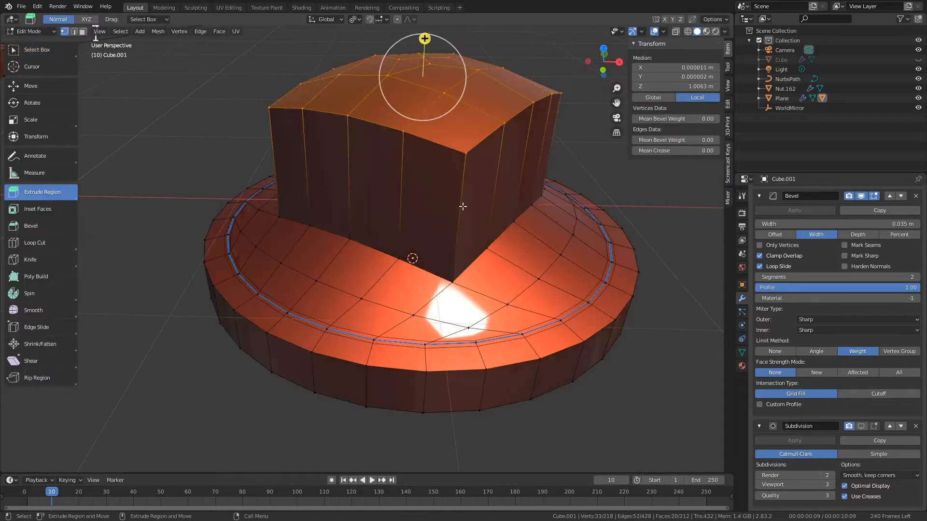
pyautogui.hotkey('ctrl', 'r')
pyautogui.click(461, 210)
pyautogui.press('Tab')
pyautogui.keyDown('alt'); pyautogui.moveTo(399, 265); pyautogui.dragTo(435, 214); pyautogui.keyUp('alt')
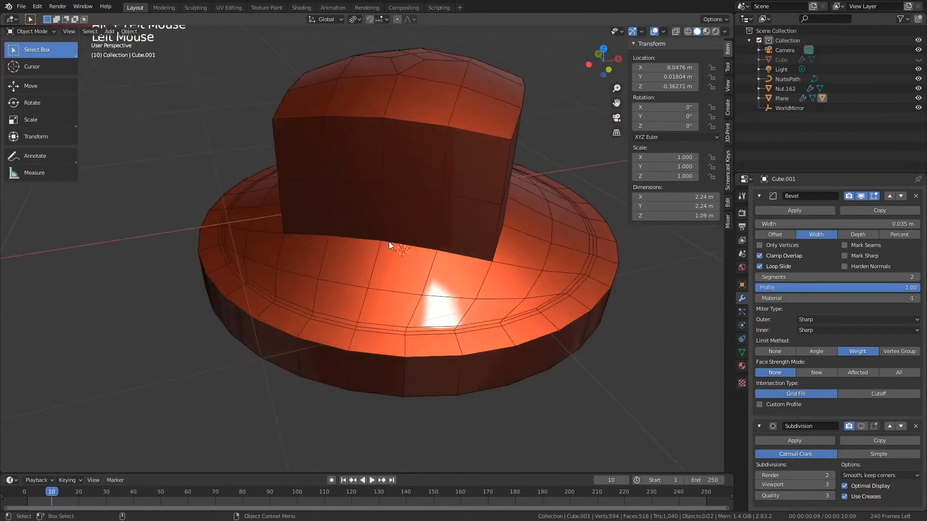
pyautogui.click(389, 242)
pyautogui.press('Tab')
pyautogui.keyDown('alt'); pyautogui.moveTo(408, 245); pyautogui.dragTo(374, 240); pyautogui.keyUp('alt')
pyautogui.click(39, 54)
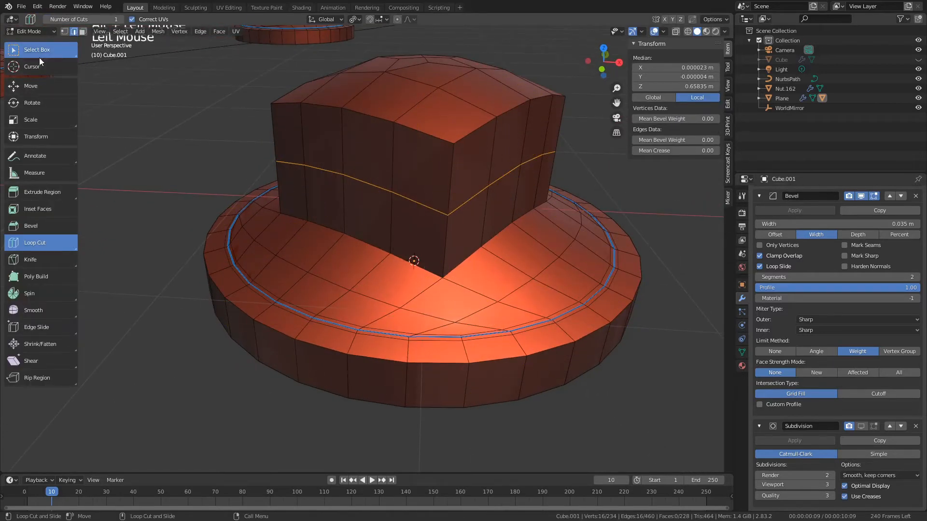
# Try to select the edge runs around the block's base, where its sides meet the dome.
pyautogui.click(371, 250)
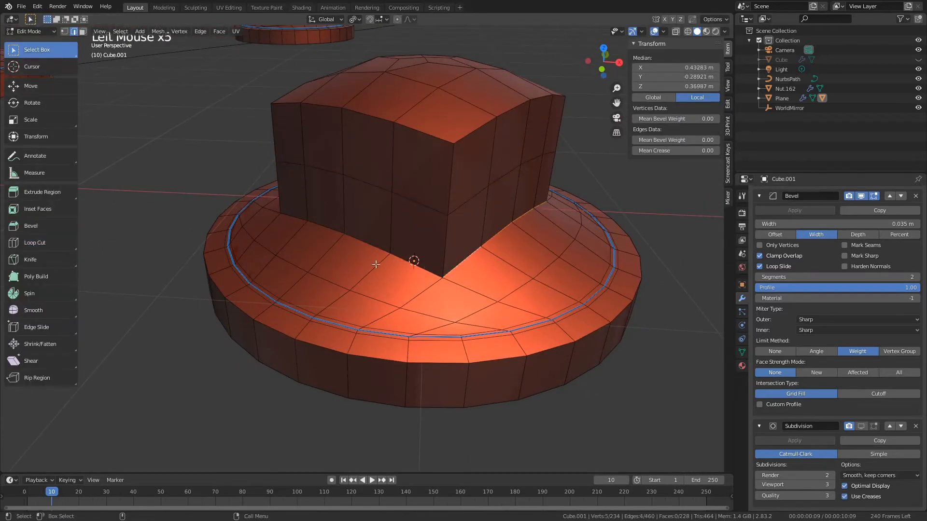
pyautogui.keyDown('shift'); pyautogui.click(458, 265); pyautogui.keyUp('shift')
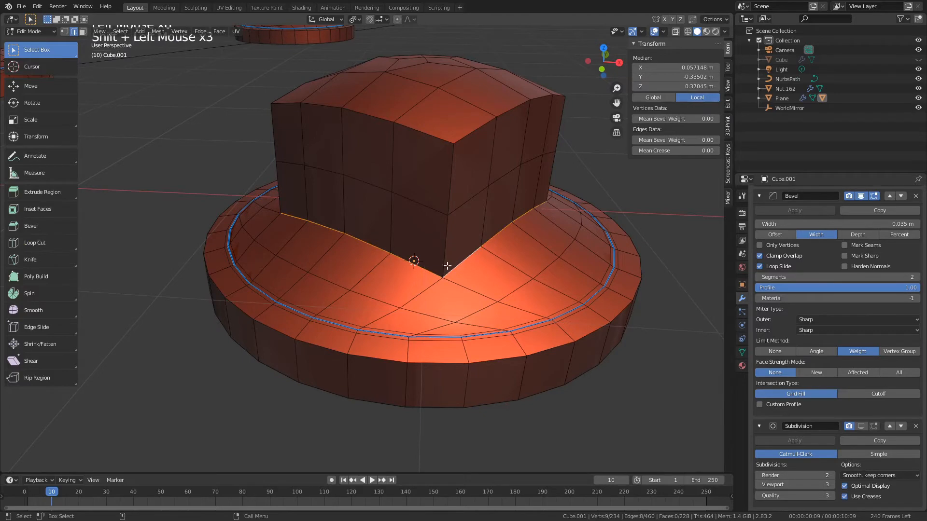
pyautogui.keyDown('alt'); pyautogui.moveTo(447, 266); pyautogui.dragTo(372, 280); pyautogui.keyUp('alt')
pyautogui.keyDown('shift'); pyautogui.click(372, 280); pyautogui.keyUp('shift')
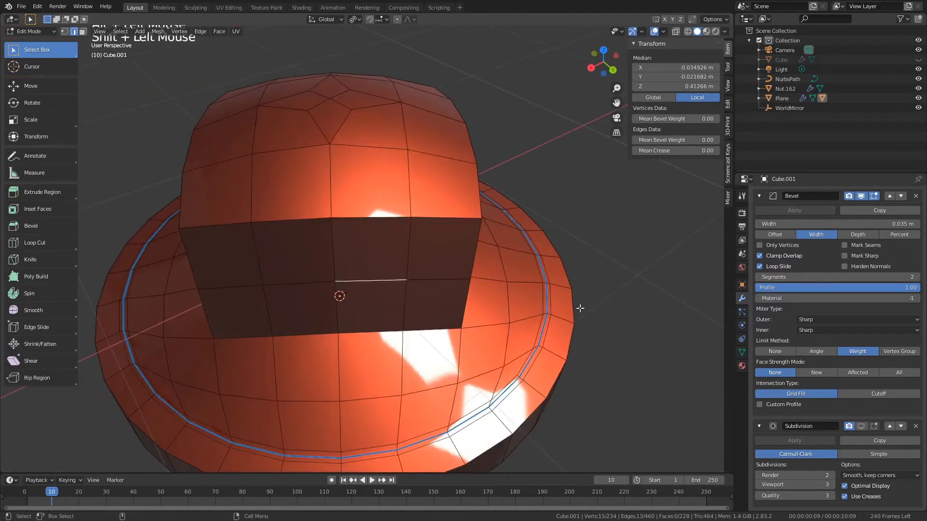
pyautogui.press('Tab')
pyautogui.press('Tab')
pyautogui.keyDown('alt'); pyautogui.moveTo(496, 311); pyautogui.dragTo(454, 324); pyautogui.keyUp('alt')
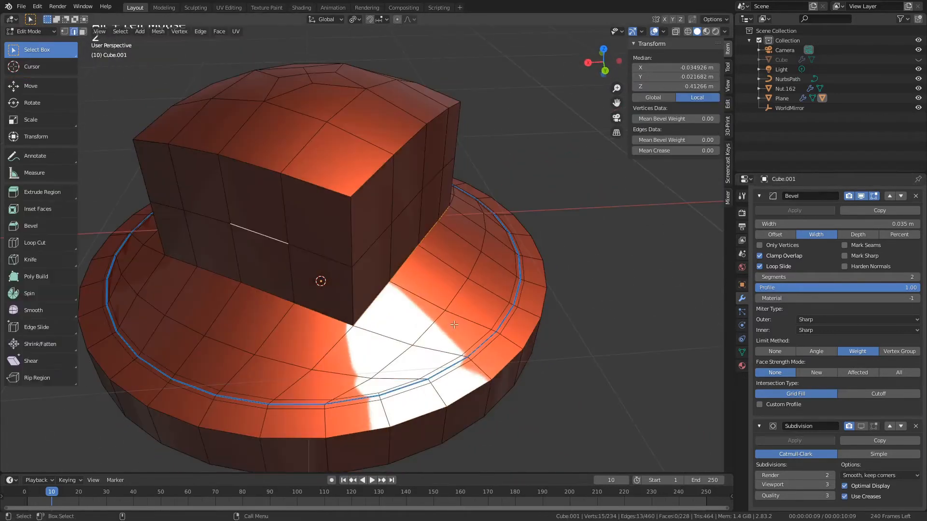
pyautogui.doubleClick(413, 384)
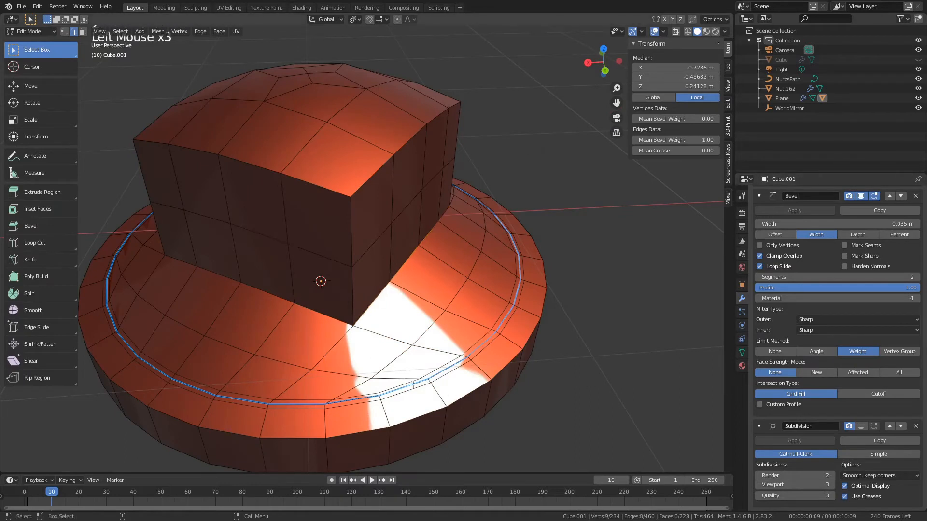
pyautogui.doubleClick(376, 307)
pyautogui.keyDown('shift'); pyautogui.doubleClick(286, 311); pyautogui.keyUp('shift')
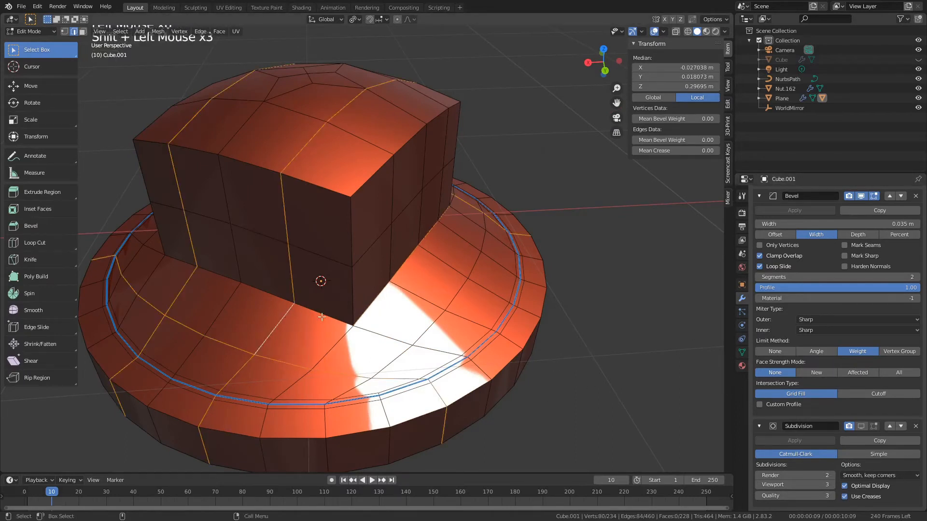
pyautogui.hotkey('ctrl', 'z')
# Select the edge runs along all four sides of the block's base.
pyautogui.doubleClick(501, 260)
pyautogui.doubleClick(385, 296)
pyautogui.keyDown('shift'); pyautogui.doubleClick(271, 303); pyautogui.keyUp('shift')
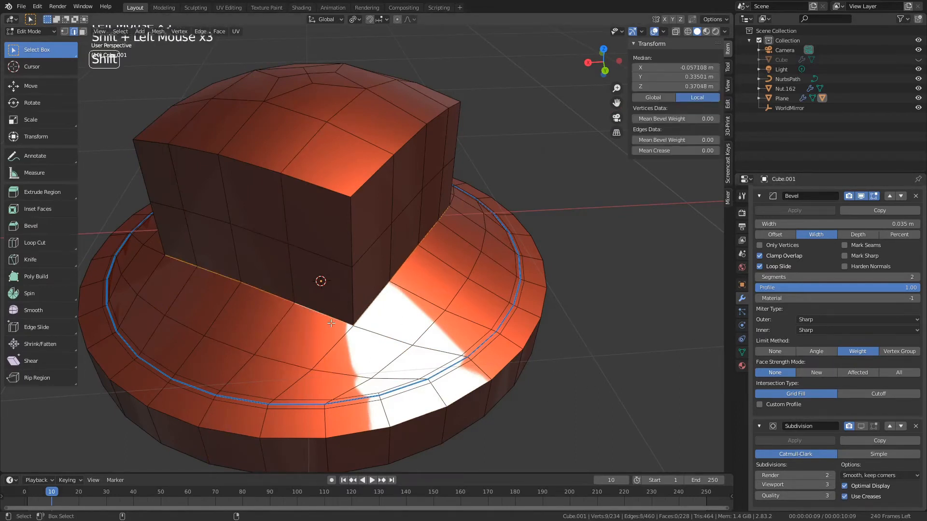
pyautogui.keyDown('alt'); pyautogui.moveTo(217, 286); pyautogui.dragTo(374, 250); pyautogui.keyUp('alt')
pyautogui.keyDown('shift'); pyautogui.doubleClick(319, 272); pyautogui.keyUp('shift')
pyautogui.keyDown('shift'); pyautogui.doubleClick(374, 249); pyautogui.keyUp('shift')
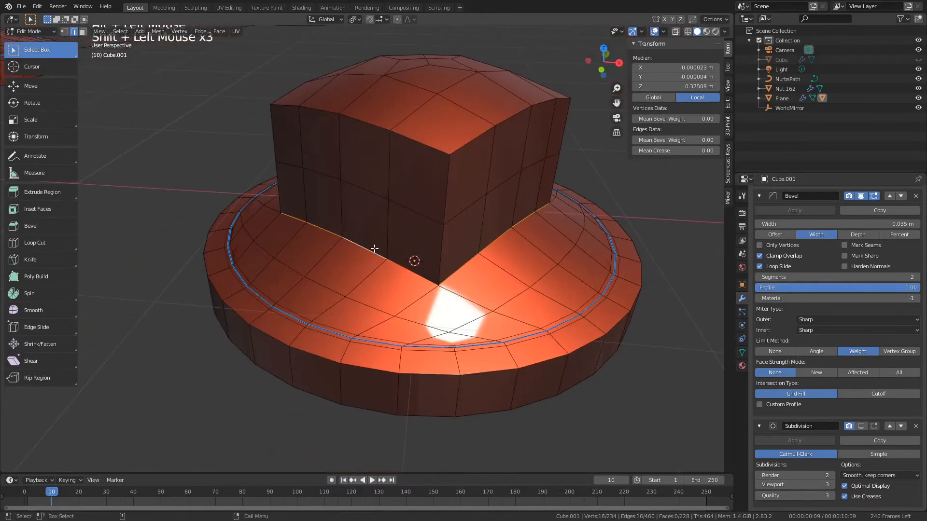
# Clear the edge selection and select all sharp edges of the mesh.
pyautogui.click(674, 119)
pyautogui.keyDown('alt'); pyautogui.moveTo(577, 123); pyautogui.dragTo(526, 170, button='middle'); pyautogui.keyUp('alt')
pyautogui.click(527, 170)
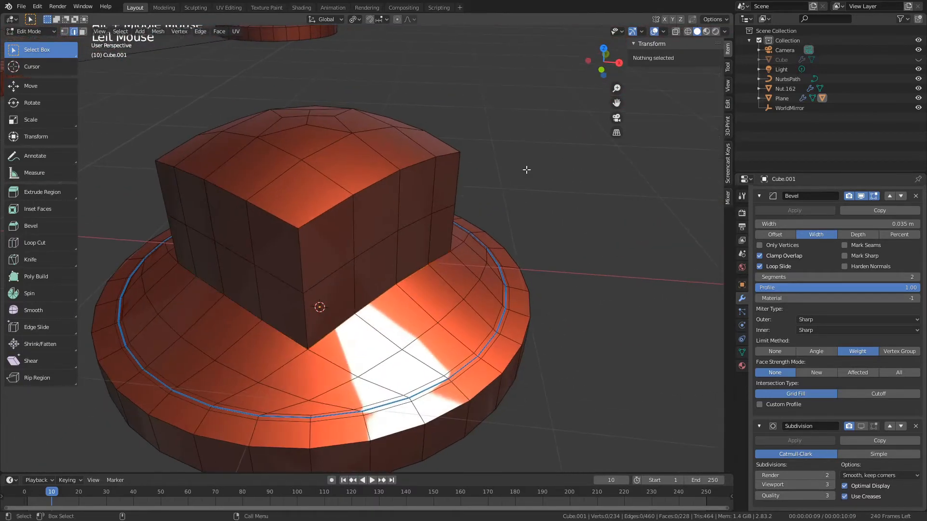
pyautogui.click(120, 31)
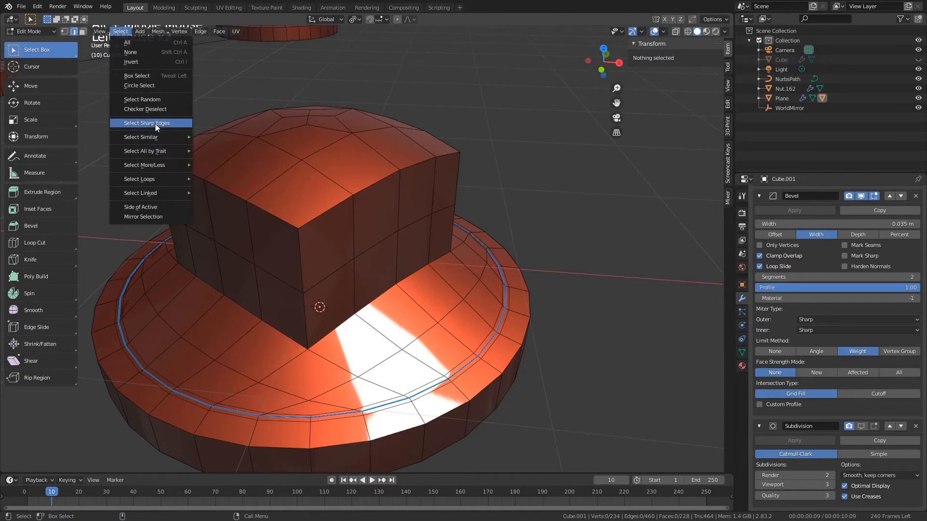
pyautogui.click(155, 123)
pyautogui.keyDown('alt'); pyautogui.moveTo(227, 435); pyautogui.dragTo(251, 445, button='middle'); pyautogui.keyUp('alt')
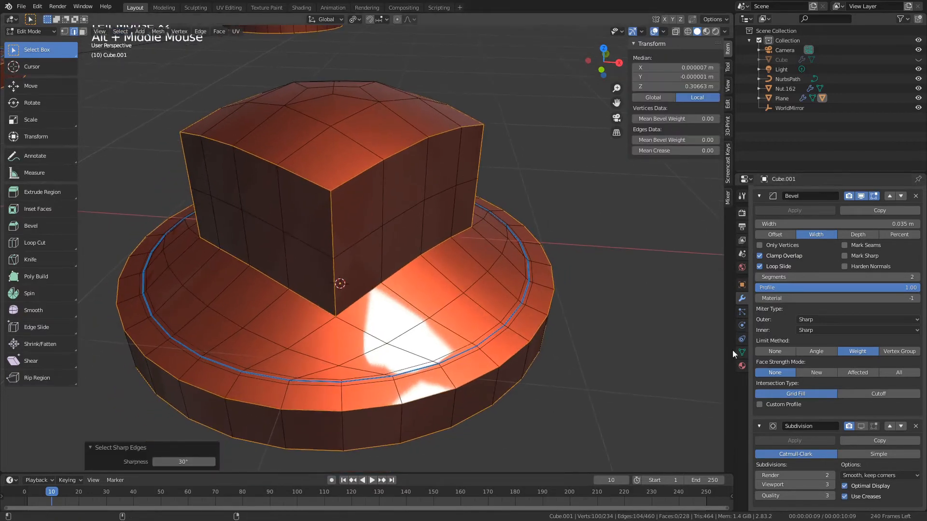
# Preview the bevel with the Angle limit method and switch it back to Weight.
pyautogui.click(810, 352)
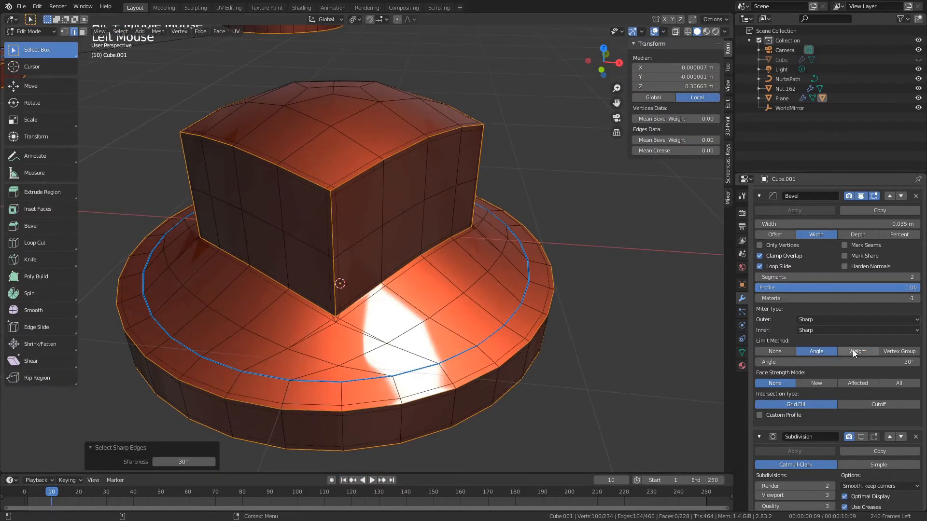
pyautogui.click(853, 353)
pyautogui.scroll(-4, 555, 334)
pyautogui.scroll(3, 396, 321)
pyautogui.keyDown('alt'); pyautogui.middleClick(384, 315); pyautogui.keyUp('alt')
pyautogui.scroll(2, 376, 270)
# Try to deselect the edge loop around the disc's lower rim, undoing the attempts.
pyautogui.keyDown('shift'); pyautogui.tripleClick(366, 265); pyautogui.keyUp('shift')
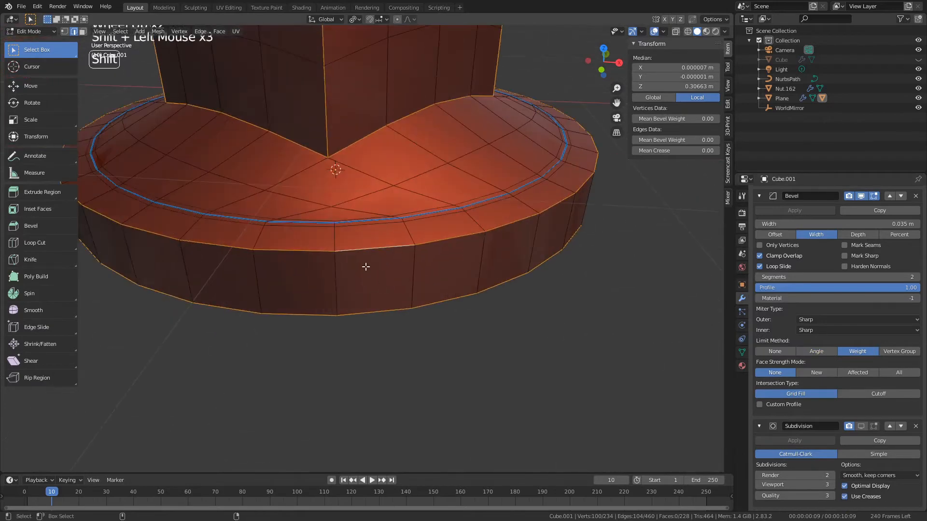
pyautogui.keyDown('alt'); pyautogui.moveTo(393, 341); pyautogui.dragTo(356, 248); pyautogui.keyUp('alt')
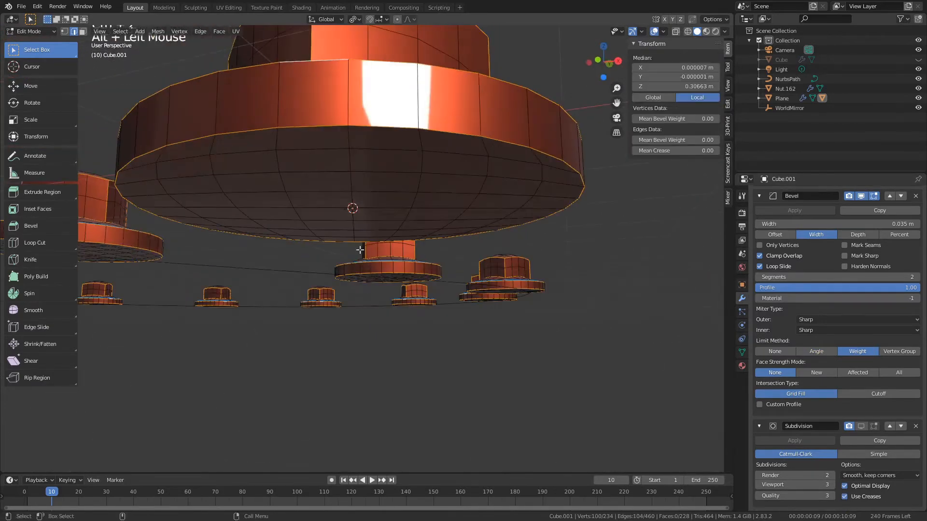
pyautogui.keyDown('ctrl'); pyautogui.keyDown('shift'); pyautogui.click(300, 130); pyautogui.keyUp('shift'); pyautogui.keyUp('ctrl')
pyautogui.keyDown('ctrl'); pyautogui.keyDown('alt'); pyautogui.click(309, 128); pyautogui.keyUp('alt'); pyautogui.keyUp('ctrl')
pyautogui.keyDown('ctrl'); pyautogui.keyDown('alt'); pyautogui.click(308, 129); pyautogui.keyUp('alt'); pyautogui.keyUp('ctrl')
pyautogui.keyDown('ctrl'); pyautogui.keyDown('alt'); pyautogui.click(309, 129); pyautogui.keyUp('alt'); pyautogui.keyUp('ctrl')
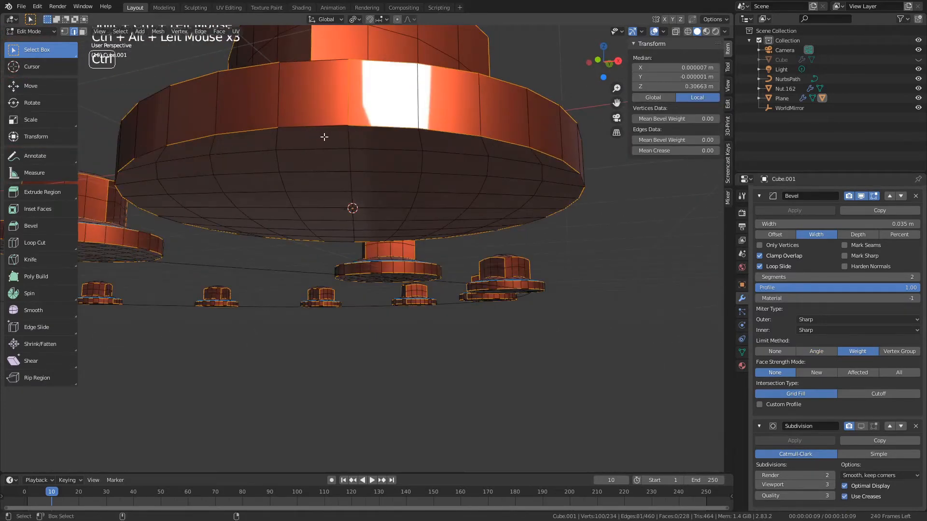
pyautogui.hotkey('ctrl', 'z')
pyautogui.keyDown('alt'); pyautogui.keyDown('shift'); pyautogui.click(313, 128); pyautogui.keyUp('shift'); pyautogui.keyUp('alt')
pyautogui.keyDown('alt'); pyautogui.keyDown('shift'); pyautogui.click(313, 128); pyautogui.keyUp('shift'); pyautogui.keyUp('alt')
pyautogui.hotkey('ctrl', 'z')
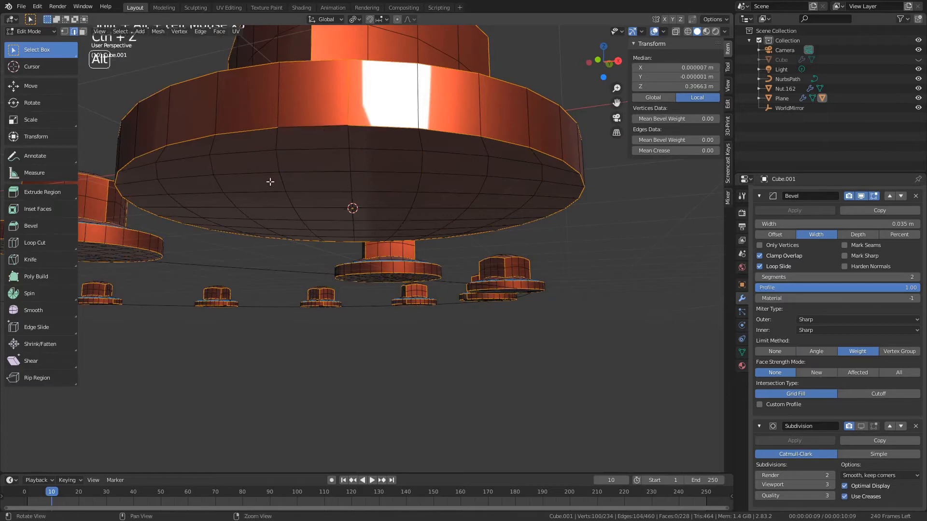
pyautogui.keyDown('alt'); pyautogui.keyDown('shift'); pyautogui.doubleClick(386, 139); pyautogui.keyUp('shift'); pyautogui.keyUp('alt')
pyautogui.hotkey('ctrl', 'z')
pyautogui.hotkey('ctrl', 'z')
pyautogui.hotkey('ctrl', 'z')
# Deselect the disc's lower rim edges and the stray vertical side edge, using wireframe display in the Right Orthographic view.
pyautogui.keyDown('alt'); pyautogui.moveTo(513, 260); pyautogui.dragTo(497, 286); pyautogui.keyUp('alt')
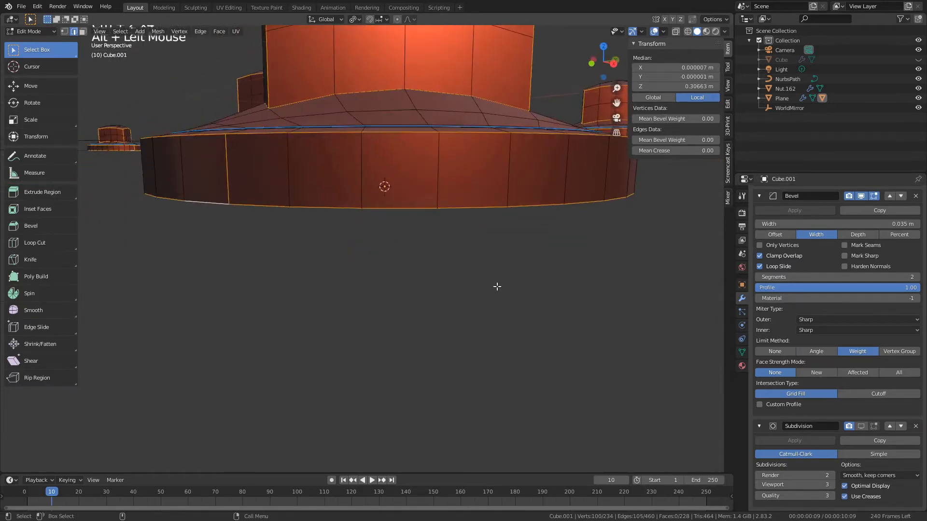
pyautogui.keyDown('alt'); pyautogui.moveTo(475, 255); pyautogui.dragTo(409, 252); pyautogui.keyUp('alt')
pyautogui.scroll(-2, 253, 208)
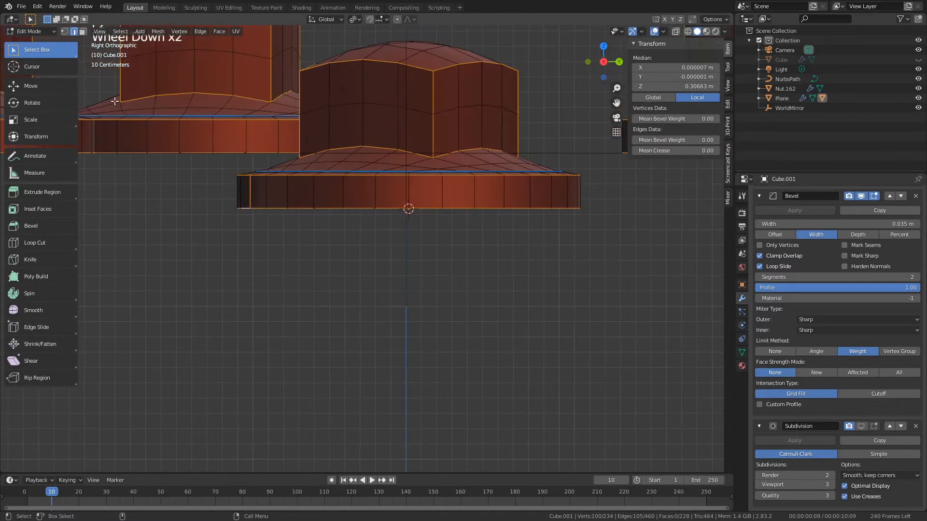
pyautogui.click(688, 31)
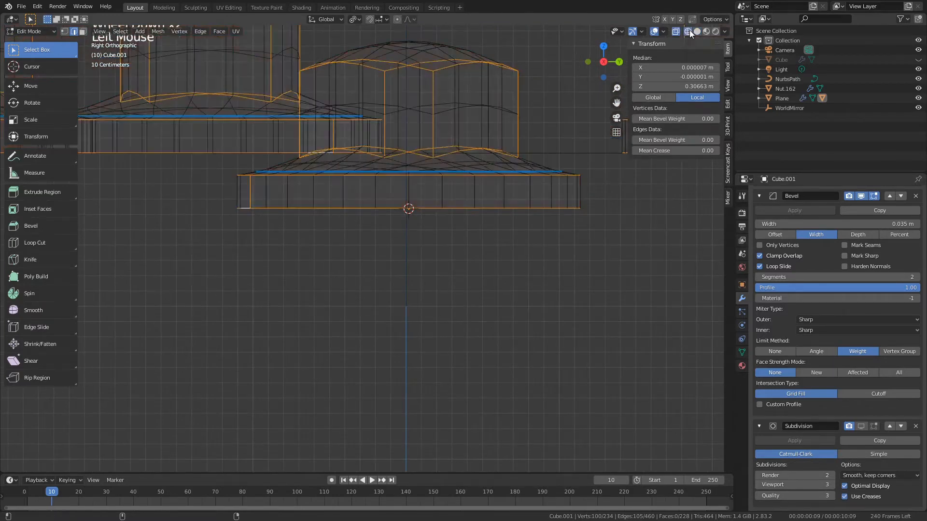
pyautogui.keyDown('ctrl'); pyautogui.moveTo(198, 192); pyautogui.dragTo(574, 225); pyautogui.keyUp('ctrl')
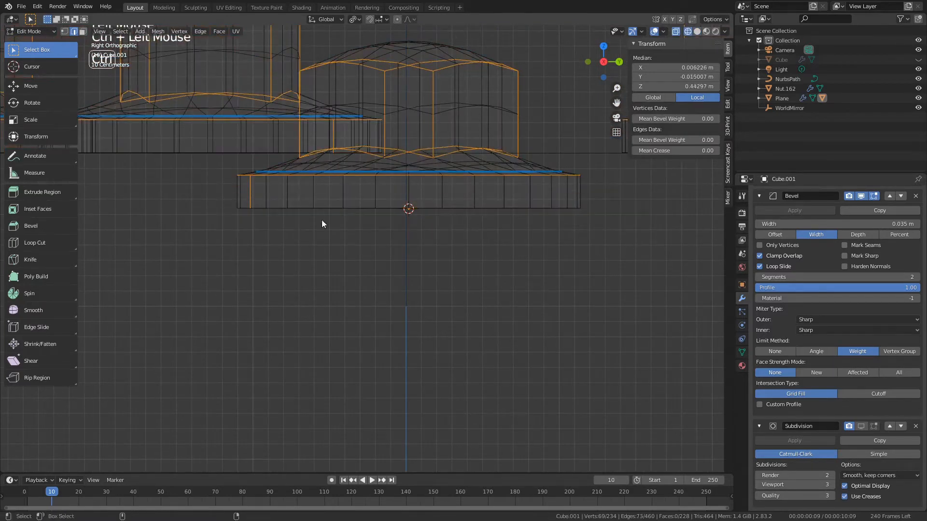
pyautogui.keyDown('alt'); pyautogui.moveTo(352, 206); pyautogui.dragTo(404, 259); pyautogui.keyUp('alt')
pyautogui.scroll(2, 404, 284)
pyautogui.press('z')
pyautogui.press('z')
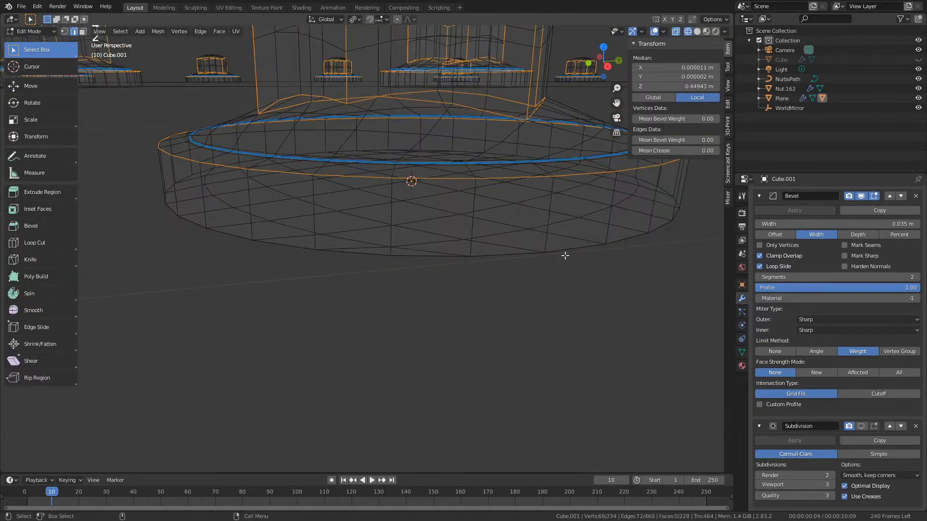
# Compare the reduced edge selection with the Angle limit method's bevels and restore the Weight limit.
pyautogui.keyDown('alt'); pyautogui.moveTo(693, 294); pyautogui.dragTo(676, 341, button='middle'); pyautogui.keyUp('alt')
pyautogui.click(818, 352)
pyautogui.click(857, 352)
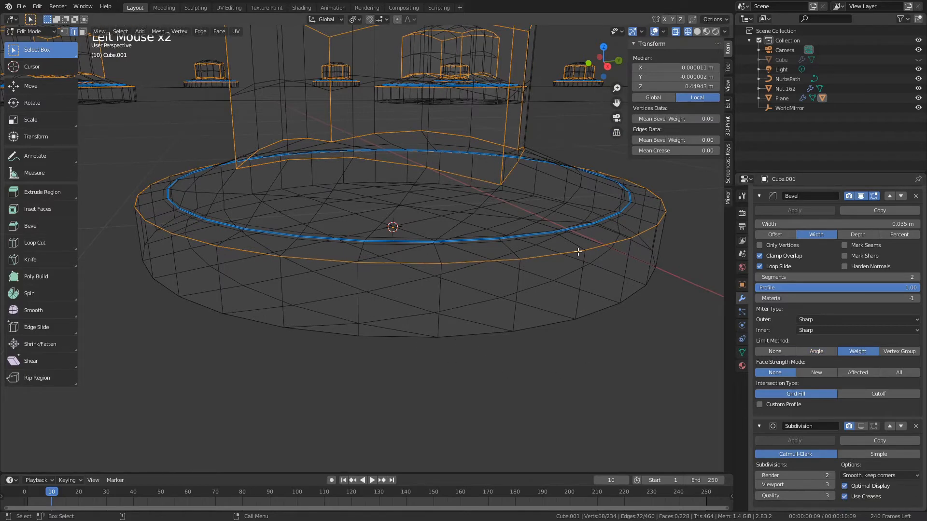
# Return the viewport to solid shading and set the selected sharp edges' bevel weight to 1.000.
pyautogui.click(697, 36)
pyautogui.hotkey('ctrl', 'z')
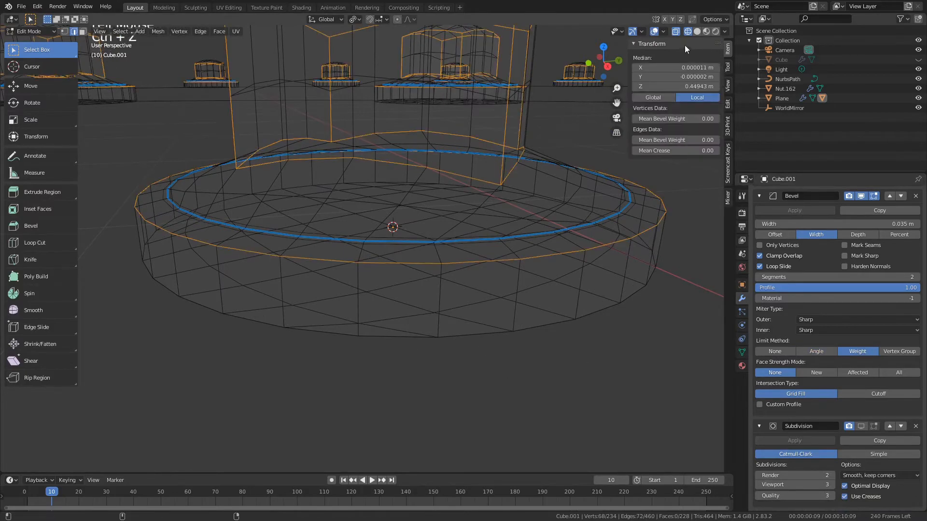
pyautogui.click(697, 32)
pyautogui.keyDown('alt'); pyautogui.moveTo(433, 161); pyautogui.dragTo(439, 222, button='middle'); pyautogui.keyUp('alt')
pyautogui.moveTo(338, 178)
pyautogui.keyDown('alt'); pyautogui.mouseDown()
pyautogui.moveTo(344, 204)
pyautogui.moveTo(354, 204)
pyautogui.mouseUp(); pyautogui.keyUp('alt')
pyautogui.rightClick(388, 195)
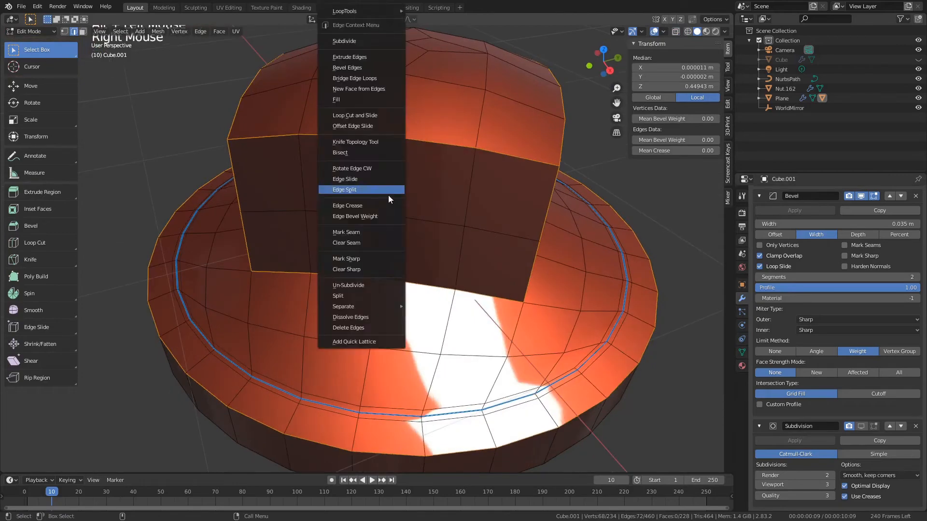
pyautogui.click(360, 217)
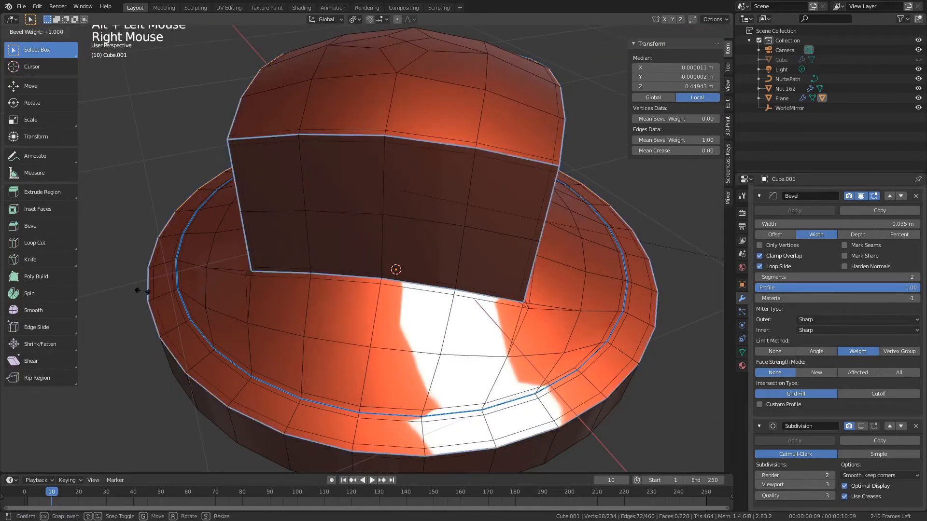
pyautogui.click(380, 316)
pyautogui.keyDown('alt'); pyautogui.moveTo(300, 322); pyautogui.dragTo(347, 367, button='middle'); pyautogui.keyUp('alt')
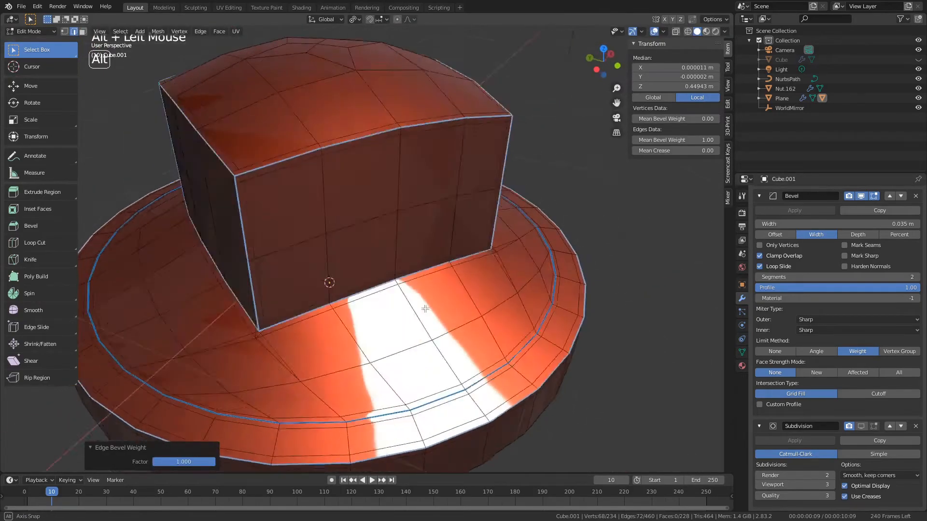
# Compare the bevelled mesh at the block's base corner between Object Mode and Edit Mode.
pyautogui.press('Tab')
pyautogui.scroll(2, 347, 366)
pyautogui.scroll(1, 399, 358)
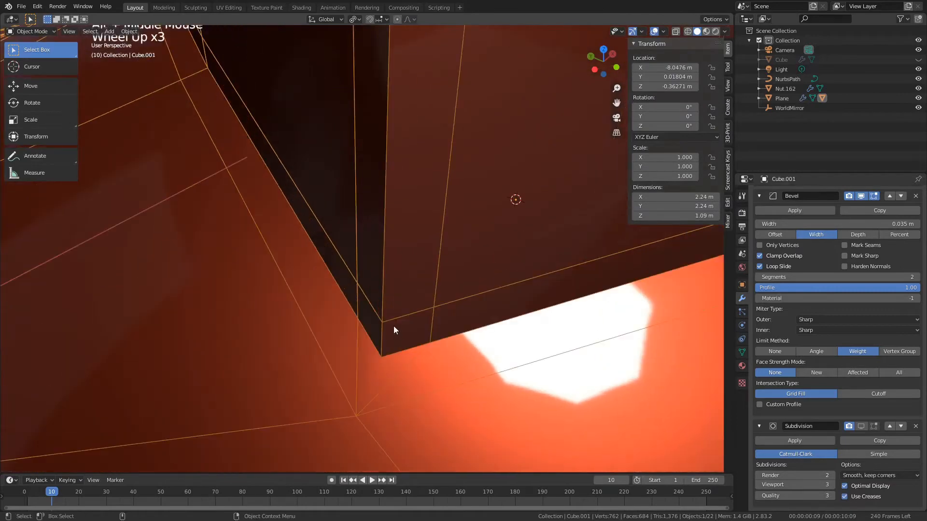
pyautogui.press('Tab')
pyautogui.press('Tab')
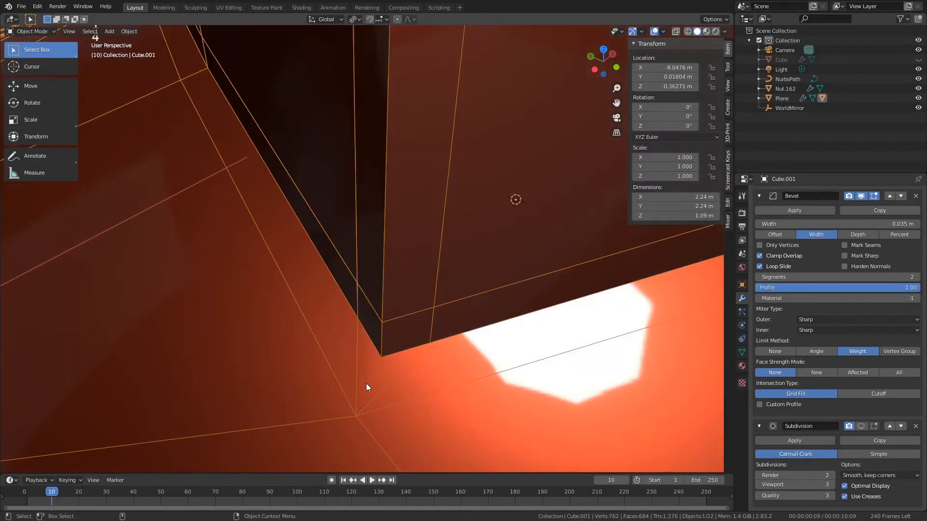
pyautogui.press('Tab')
pyautogui.press('Tab')
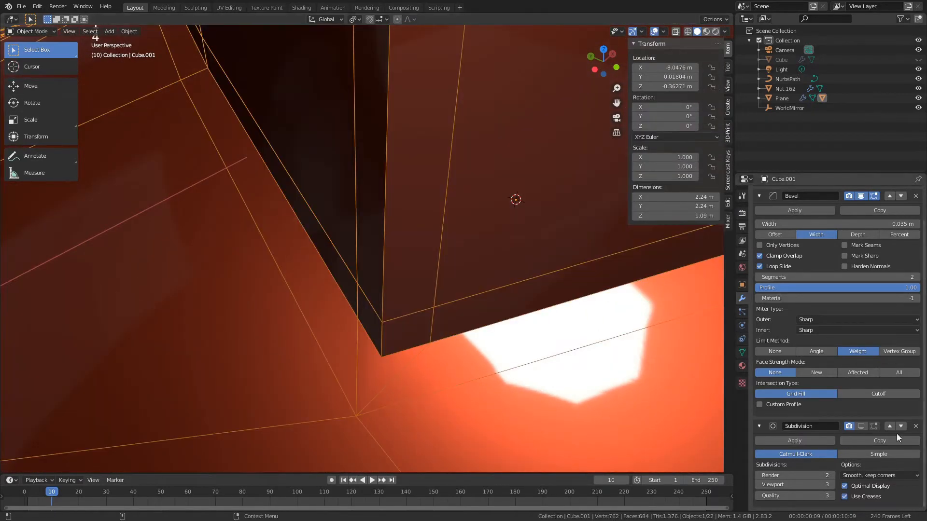
# Show the Subdivision modifier in the viewport to examine the block's base corner, and hide it again in Edit Mode.
pyautogui.click(861, 427)
pyautogui.scroll(-2, 408, 352)
pyautogui.keyDown('alt'); pyautogui.moveTo(407, 352); pyautogui.dragTo(369, 284); pyautogui.keyUp('alt')
pyautogui.click(259, 306)
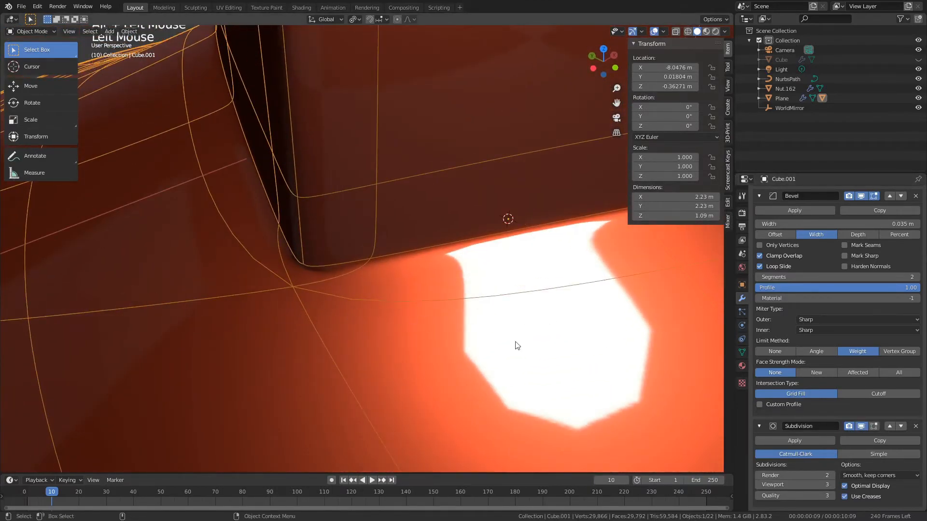
pyautogui.press('q')
pyautogui.press('q')
pyautogui.press('q')
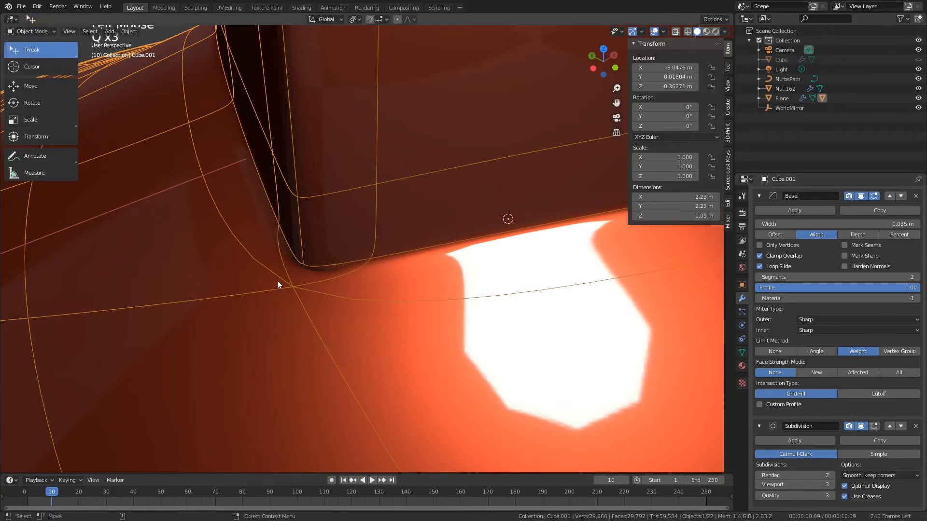
pyautogui.press('Tab')
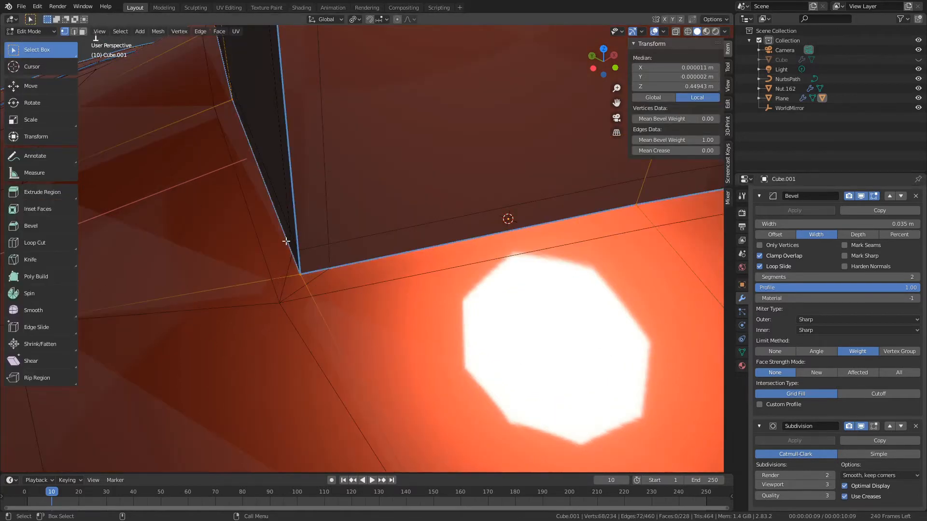
pyautogui.keyDown('alt'); pyautogui.click(861, 427); pyautogui.keyUp('alt')
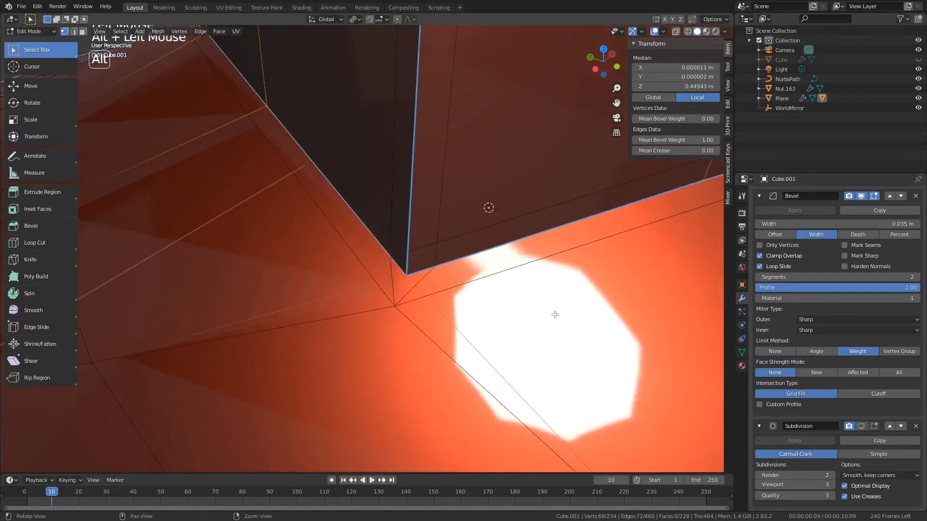
# Set the Bevel modifier's outer miter to Patch and inspect the block's base corner.
pyautogui.click(829, 323)
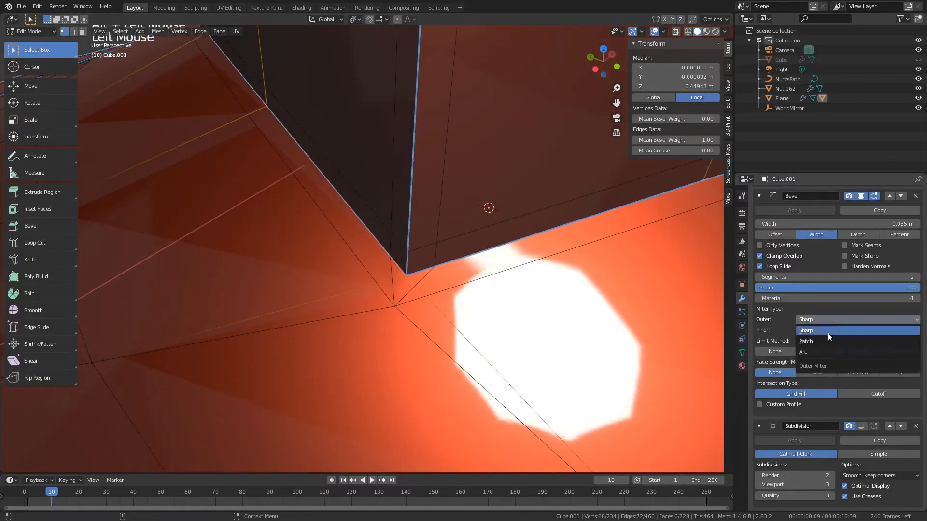
pyautogui.click(827, 337)
pyautogui.scroll(-2, 550, 381)
pyautogui.scroll(1, 402, 289)
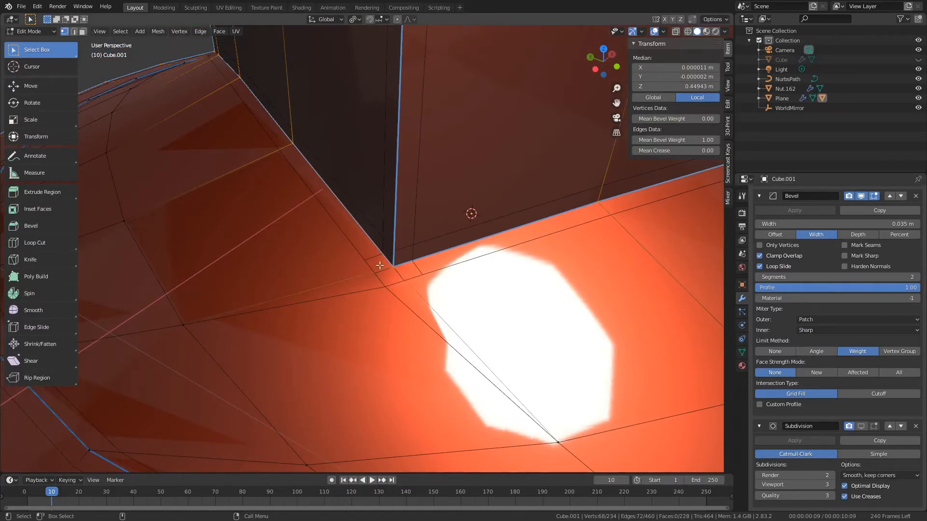
pyautogui.keyDown('alt'); pyautogui.moveTo(394, 243); pyautogui.dragTo(438, 295); pyautogui.keyUp('alt')
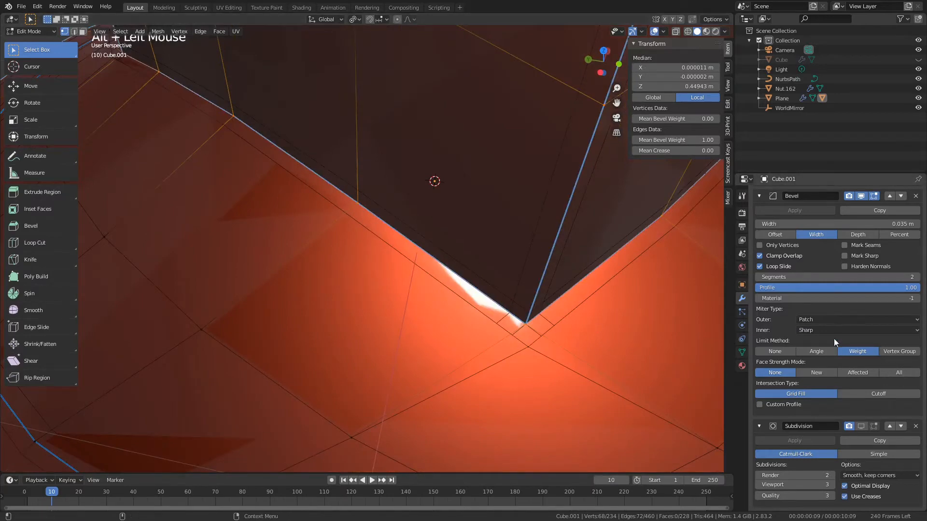
# Set the Bevel modifier's outer miter to Arc and return to Object Mode.
pyautogui.click(818, 319)
pyautogui.click(817, 351)
pyautogui.keyDown('alt'); pyautogui.moveTo(607, 360); pyautogui.dragTo(534, 302, button='middle'); pyautogui.keyUp('alt')
pyautogui.keyDown('alt'); pyautogui.moveTo(534, 302); pyautogui.dragTo(581, 274); pyautogui.keyUp('alt')
pyautogui.keyDown('alt'); pyautogui.moveTo(580, 275); pyautogui.dragTo(458, 333, button='middle'); pyautogui.keyUp('alt')
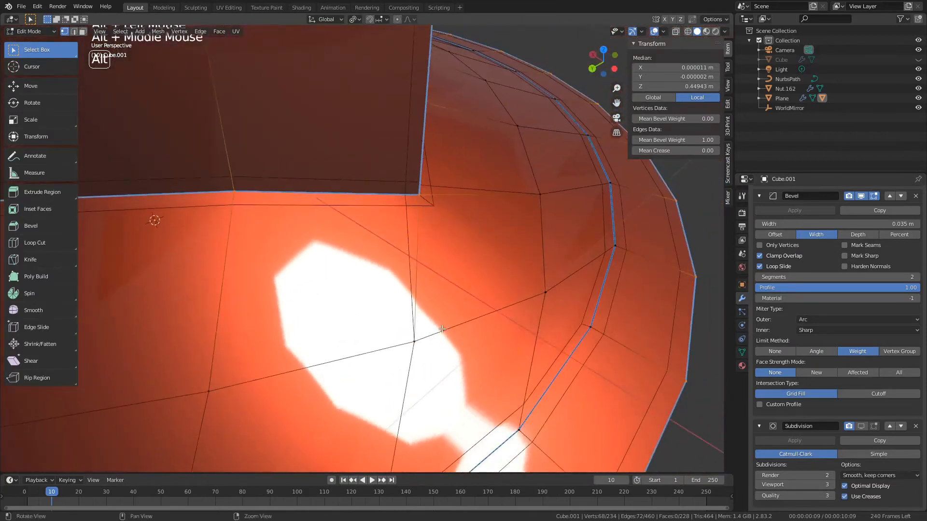
pyautogui.keyDown('alt'); pyautogui.moveTo(411, 236); pyautogui.dragTo(372, 281); pyautogui.keyUp('alt')
pyautogui.click(404, 291)
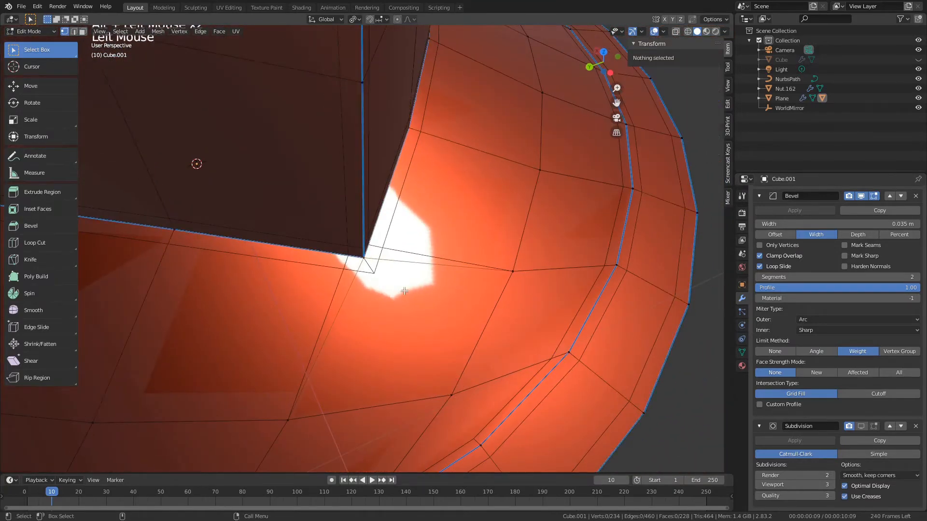
pyautogui.click(368, 262)
pyautogui.click(521, 371)
pyautogui.press('Tab')
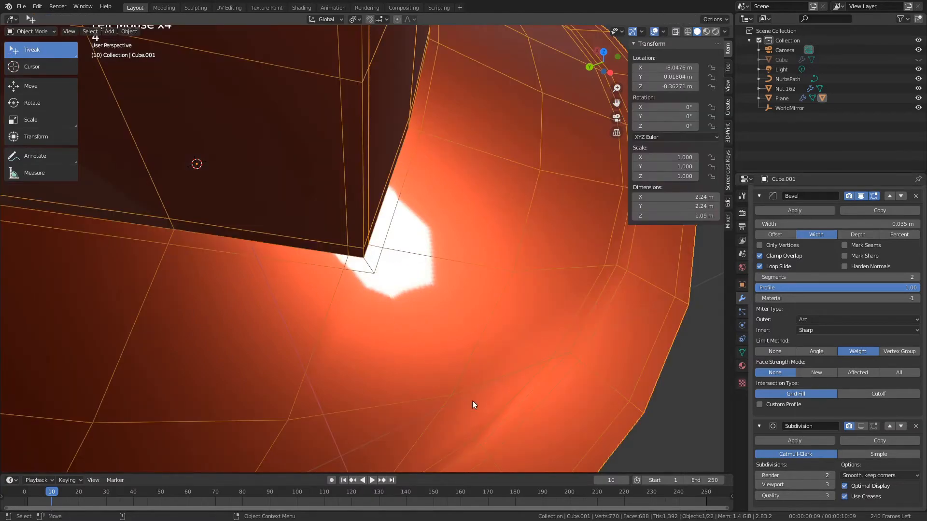
# Examine the arc-mitred bevel corners around the block's base and deselect the object.
pyautogui.scroll(-4, 513, 362)
pyautogui.scroll(3, 351, 304)
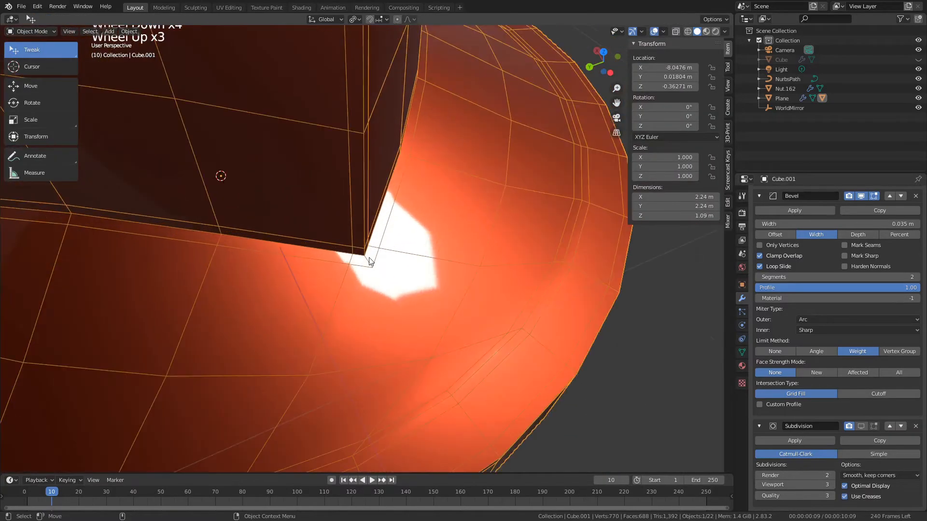
pyautogui.scroll(-4, 386, 343)
pyautogui.keyDown('alt'); pyautogui.moveTo(340, 329); pyautogui.dragTo(246, 231); pyautogui.keyUp('alt')
pyautogui.scroll(4, 437, 341)
pyautogui.press('1')
pyautogui.press('4')
pyautogui.scroll(-3, 357, 277)
pyautogui.click(334, 392)
pyautogui.keyDown('alt'); pyautogui.moveTo(334, 392); pyautogui.dragTo(364, 312); pyautogui.keyUp('alt')
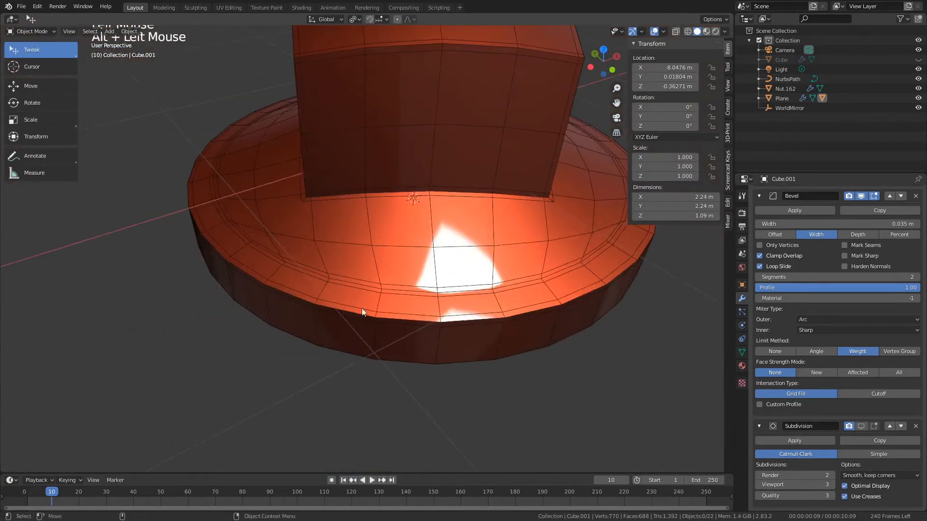
# Inspect the arc-mitred base corner of the extruded block up close from several angles.
pyautogui.keyDown('alt'); pyautogui.moveTo(364, 312); pyautogui.dragTo(390, 363, button='middle'); pyautogui.keyUp('alt')
pyautogui.scroll(5, 390, 364)
pyautogui.moveTo(390, 363)
pyautogui.keyDown('alt'); pyautogui.mouseDown()
pyautogui.moveTo(341, 335)
pyautogui.moveTo(355, 337)
pyautogui.moveTo(336, 364)
pyautogui.moveTo(389, 355)
pyautogui.mouseUp(); pyautogui.keyUp('alt')
pyautogui.press('Tab')
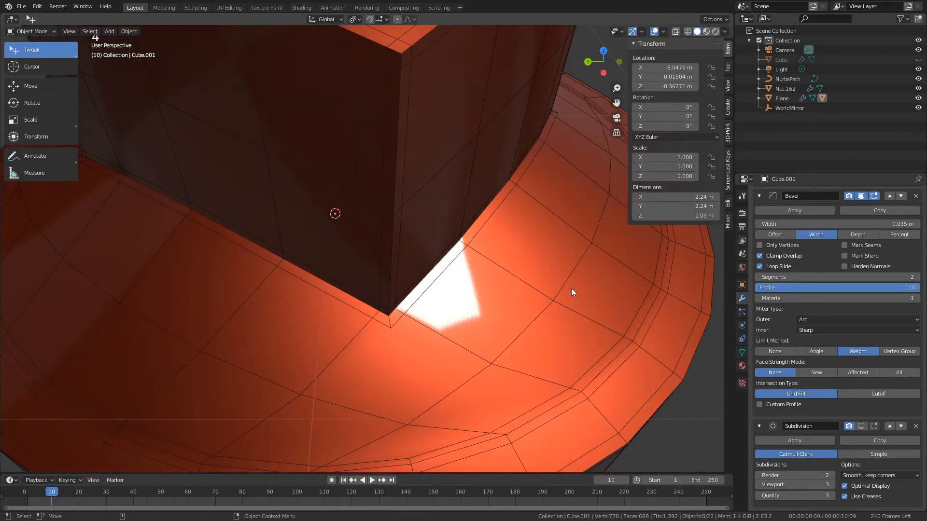
pyautogui.scroll(-4, 571, 290)
pyautogui.keyDown('alt'); pyautogui.moveTo(468, 339); pyautogui.dragTo(424, 344); pyautogui.keyUp('alt')
pyautogui.scroll(2, 437, 345)
# Shade the object flat to compare its faceted surface, and restore smooth shading.
pyautogui.click(437, 344)
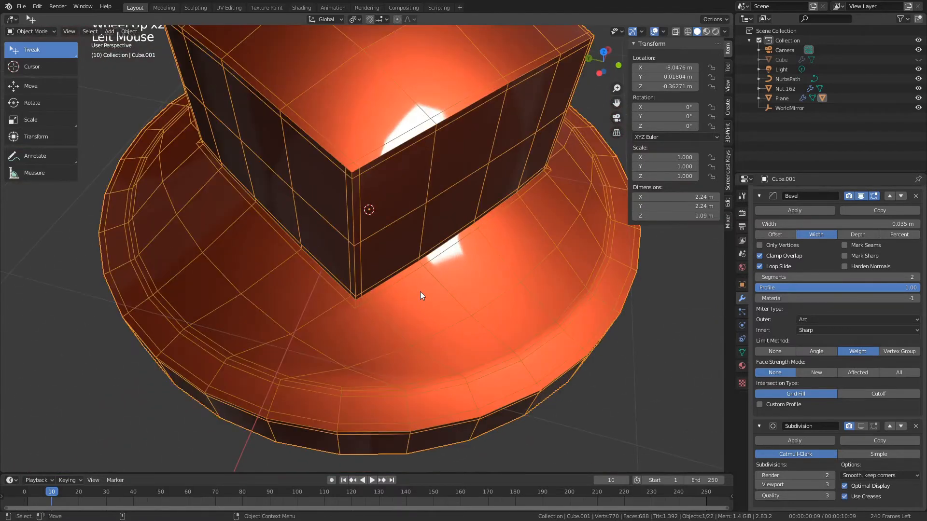
pyautogui.rightClick(405, 228)
pyautogui.click(407, 246)
pyautogui.rightClick(408, 250)
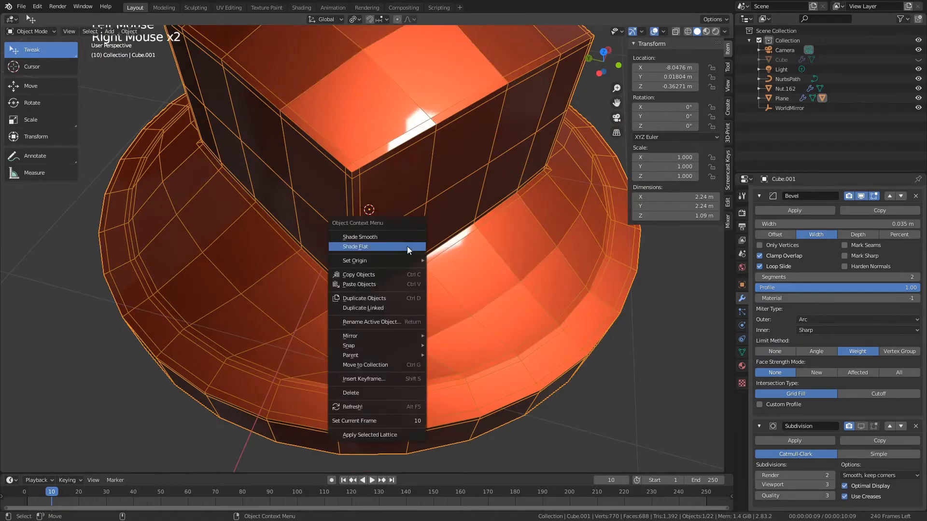
pyautogui.click(375, 239)
# Inspect the smooth-shaded object from several sides and compare its base mesh in Edit Mode with the bevelled result in Object Mode.
pyautogui.scroll(-3, 551, 332)
pyautogui.keyDown('alt'); pyautogui.moveTo(550, 333); pyautogui.dragTo(444, 330); pyautogui.keyUp('alt')
pyautogui.scroll(2, 444, 326)
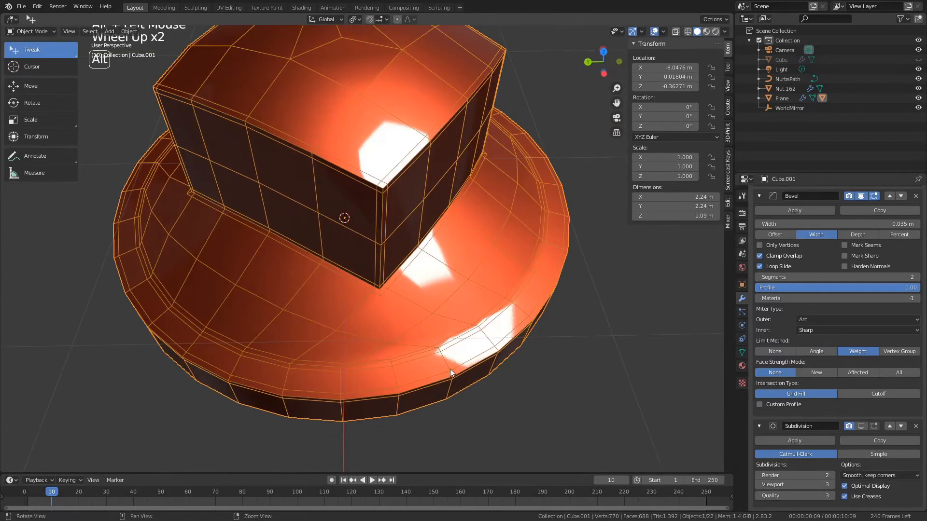
pyautogui.keyDown('alt'); pyautogui.moveTo(450, 368); pyautogui.dragTo(453, 391); pyautogui.keyUp('alt')
pyautogui.click(487, 406)
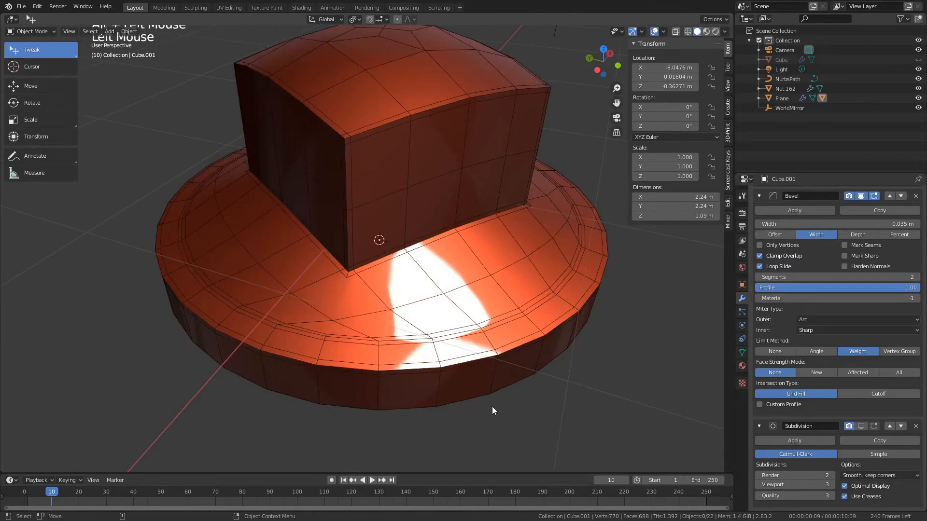
pyautogui.keyDown('alt'); pyautogui.moveTo(485, 390); pyautogui.dragTo(450, 375); pyautogui.keyUp('alt')
pyautogui.click(436, 356)
pyautogui.press('Tab')
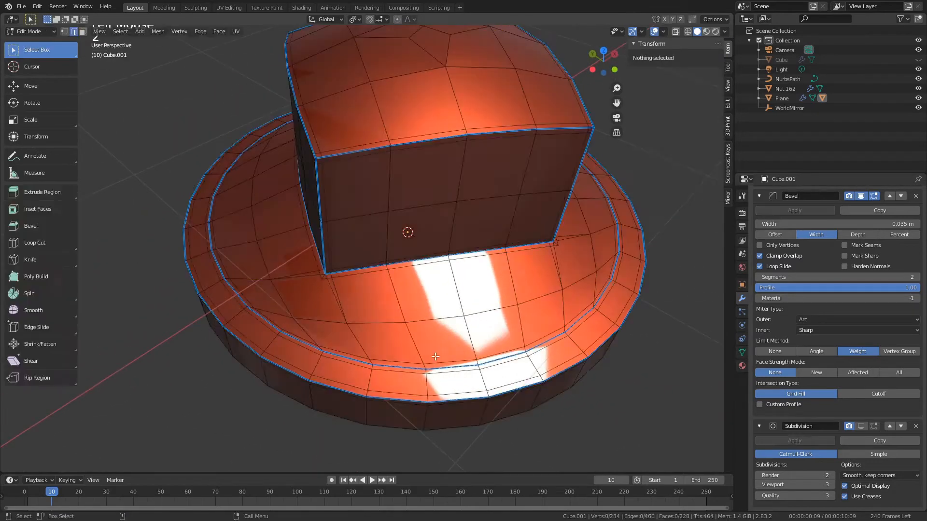
pyautogui.press('Tab')
pyautogui.scroll(-4, 437, 352)
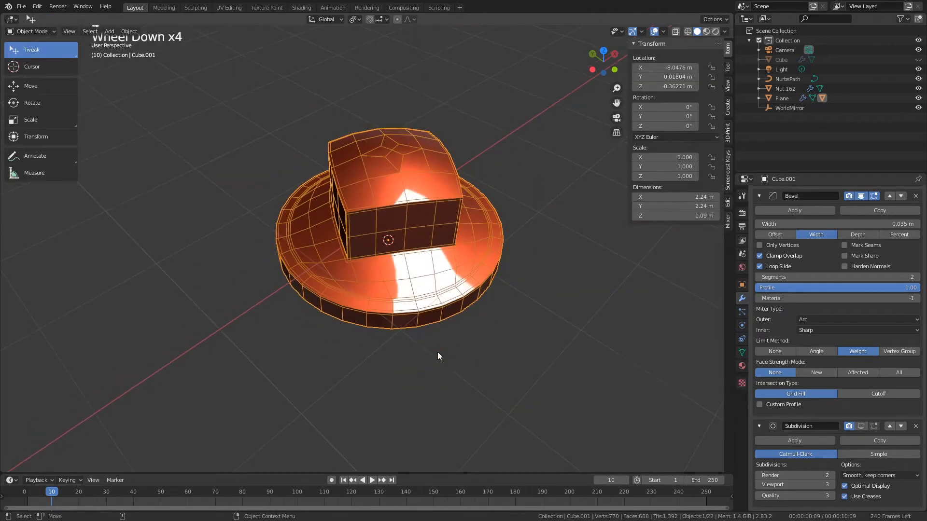
# Duplicate the object and place the copy beside the original, about 2.38 m along negative Y.
pyautogui.press('alt')
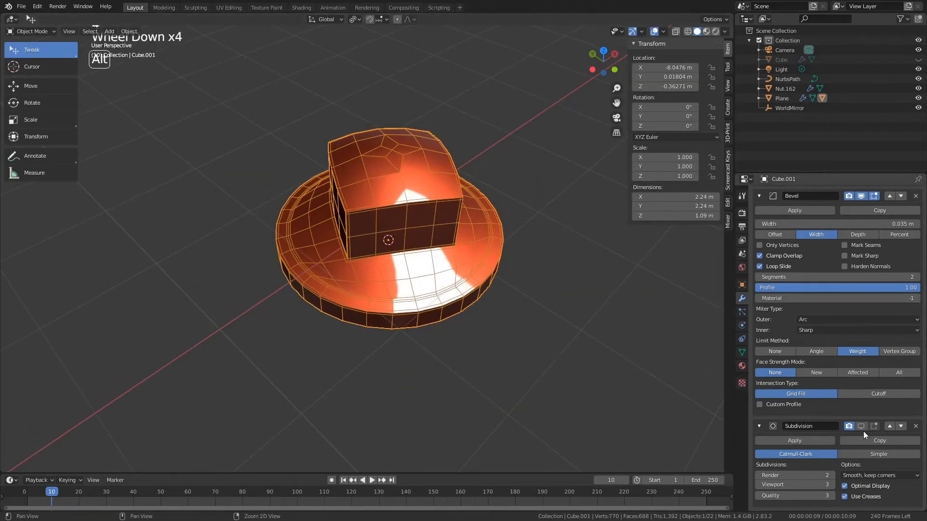
pyautogui.keyDown('alt'); pyautogui.moveTo(458, 269); pyautogui.dragTo(451, 289); pyautogui.keyUp('alt')
pyautogui.hotkey('ctrl', 'd')
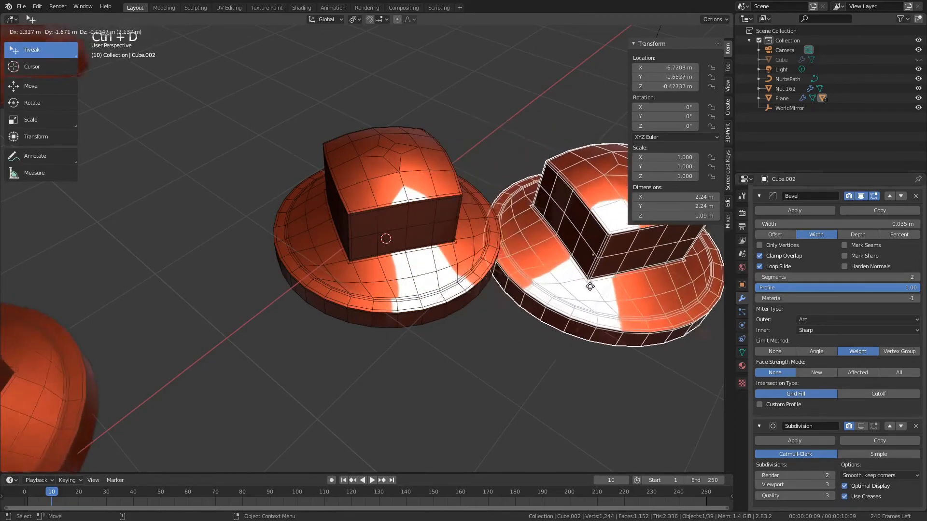
pyautogui.click(586, 381)
pyautogui.scroll(-3, 423, 264)
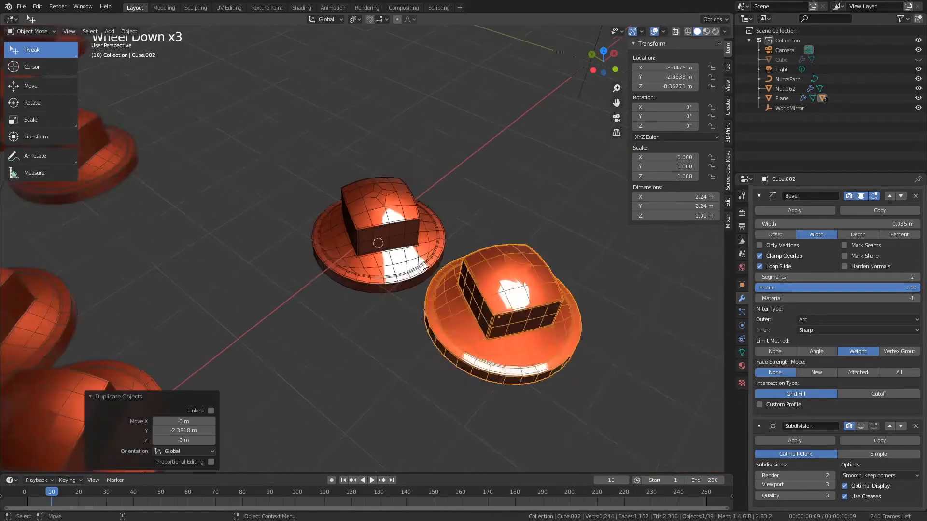
pyautogui.keyDown('alt'); pyautogui.moveTo(423, 265); pyautogui.dragTo(474, 317); pyautogui.keyUp('alt')
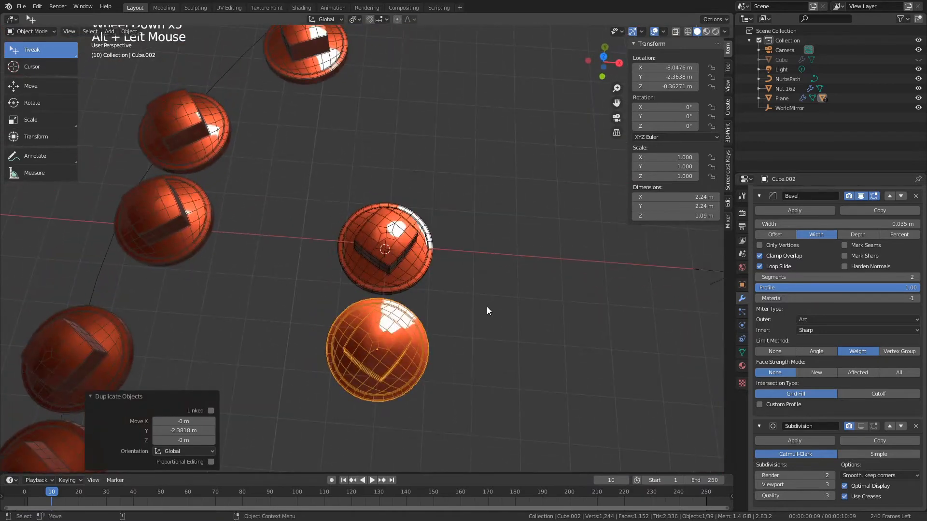
# Clear the duplicate's parent relationship.
pyautogui.hotkey('alt', 'p')
pyautogui.hotkey('ctrl', 'p')
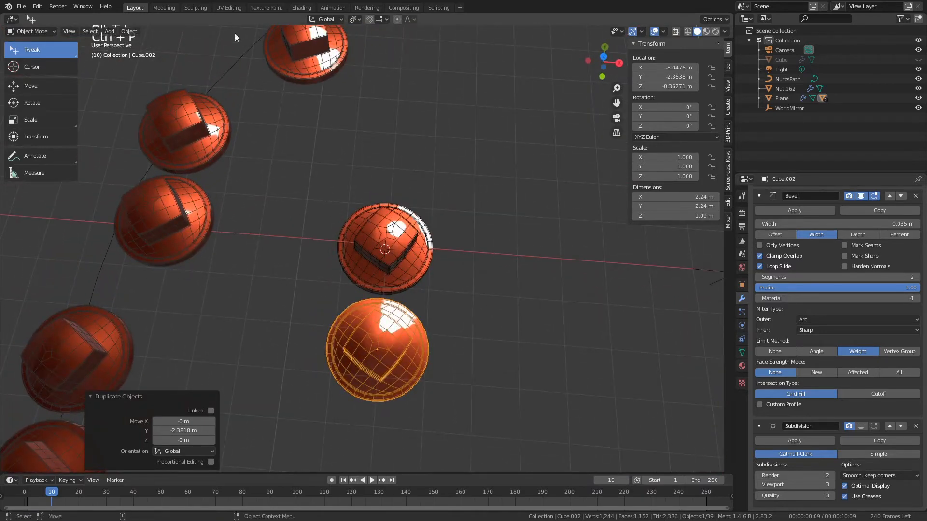
pyautogui.click(129, 31)
pyautogui.moveTo(152, 161)
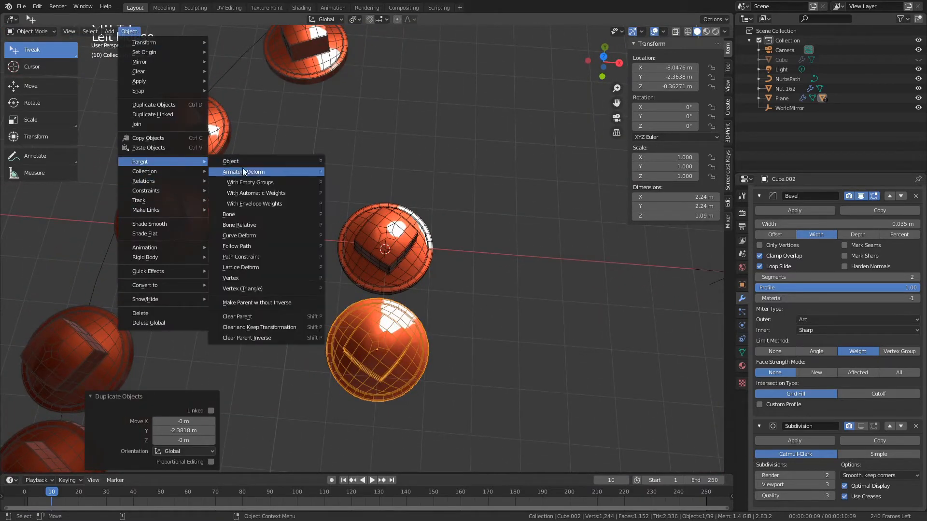
pyautogui.click(267, 319)
pyautogui.keyDown('alt'); pyautogui.middleClick(457, 369); pyautogui.keyUp('alt')
pyautogui.scroll(4, 469, 295)
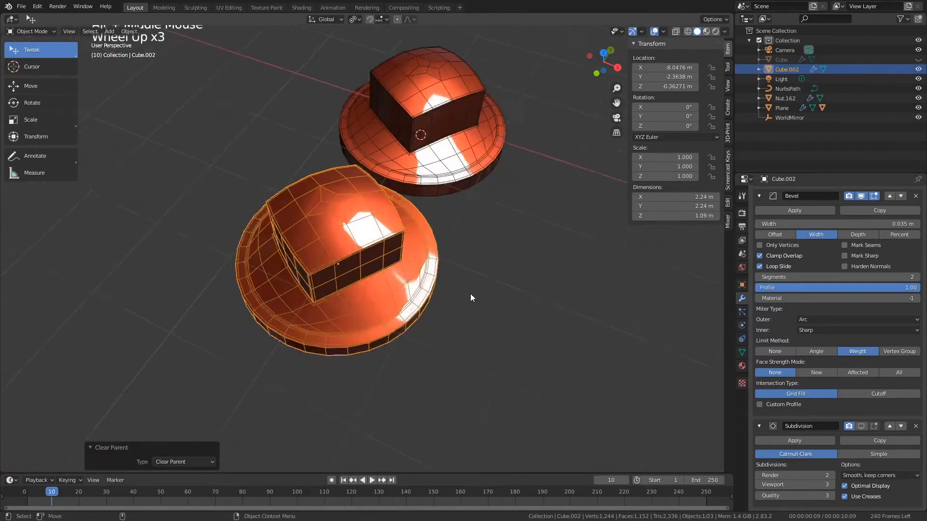
# Apply the duplicate's Bevel modifier and enter Edit Mode on its mesh.
pyautogui.click(784, 209)
pyautogui.scroll(3, 517, 334)
pyautogui.press('Tab')
pyautogui.scroll(-3, 520, 332)
pyautogui.keyDown('alt'); pyautogui.middleClick(401, 305); pyautogui.keyUp('alt')
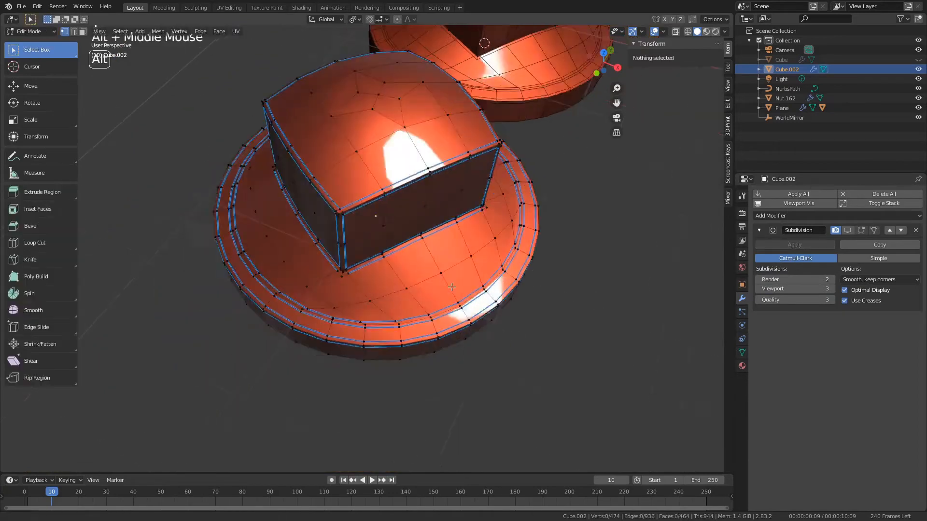
# Connect the outer miter vertex at two of the block's base corners to the disc vertex facing each corner.
pyautogui.scroll(2, 401, 305)
pyautogui.click(347, 334)
pyautogui.keyDown('shift'); pyautogui.click(327, 334); pyautogui.keyUp('shift')
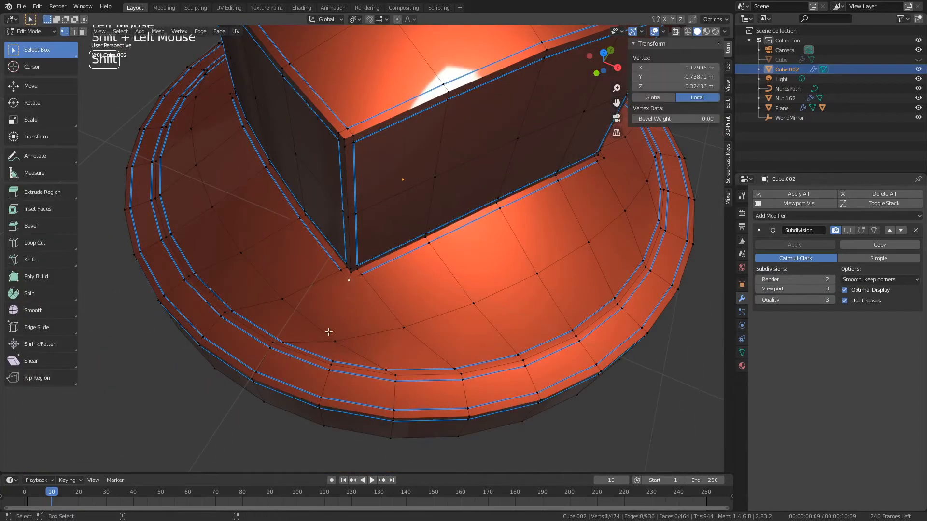
pyautogui.rightClick(388, 309)
pyautogui.click(384, 331)
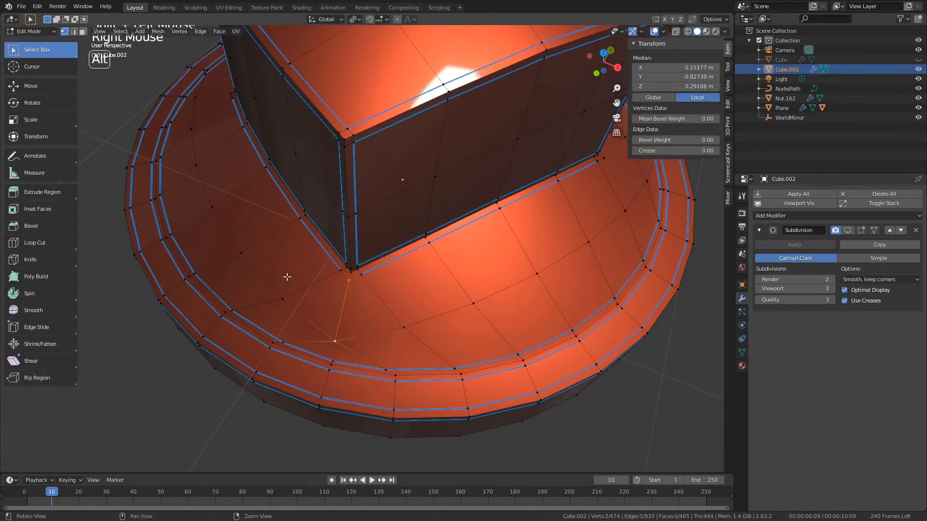
pyautogui.keyDown('alt'); pyautogui.middleClick(379, 265); pyautogui.keyUp('alt')
pyautogui.click(399, 300)
pyautogui.keyDown('shift'); pyautogui.click(408, 271); pyautogui.keyUp('shift')
pyautogui.press('j')
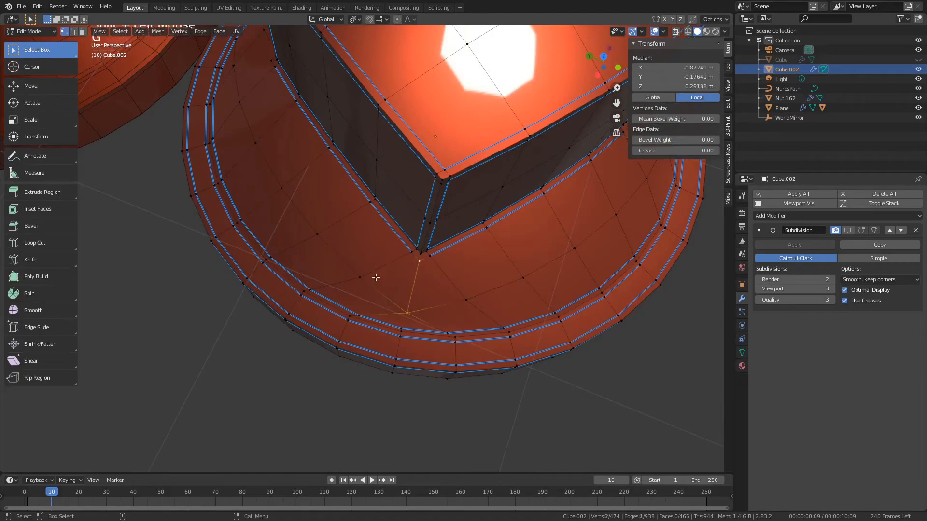
# Connect the outer miter vertices at the remaining two base corners to their facing disc vertices.
pyautogui.keyDown('alt'); pyautogui.moveTo(375, 277); pyautogui.dragTo(293, 233); pyautogui.keyUp('alt')
pyautogui.click(292, 228)
pyautogui.keyDown('shift'); pyautogui.click(288, 270); pyautogui.keyUp('shift')
pyautogui.keyDown('alt'); pyautogui.moveTo(230, 272); pyautogui.dragTo(381, 260); pyautogui.keyUp('alt')
pyautogui.press('j')
pyautogui.click(296, 334)
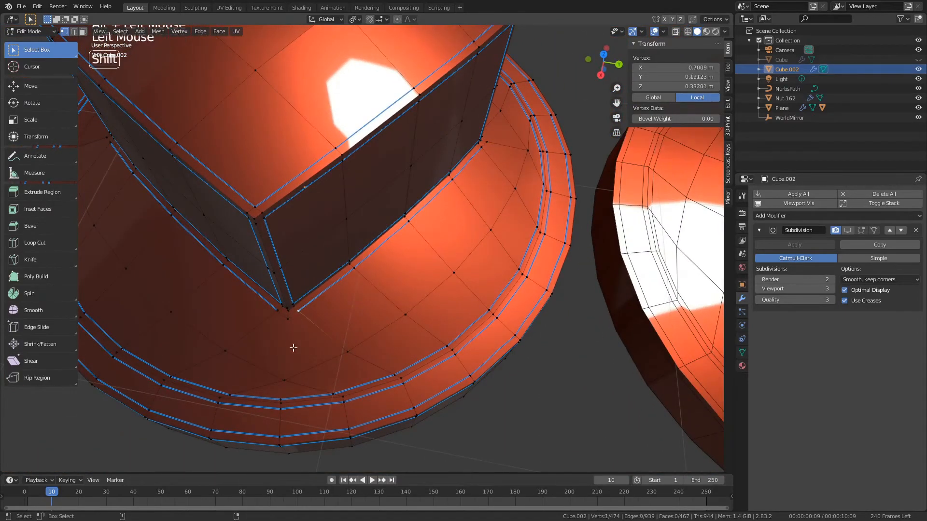
pyautogui.click(292, 346)
pyautogui.keyDown('shift'); pyautogui.click(290, 371); pyautogui.keyUp('shift')
pyautogui.press('j')
# Clear the mean bevel weight from all of the duplicate's edges and return to Object Mode.
pyautogui.keyDown('alt'); pyautogui.moveTo(503, 376); pyautogui.dragTo(369, 244); pyautogui.keyUp('alt')
pyautogui.keyDown('alt'); pyautogui.moveTo(432, 251); pyautogui.dragTo(353, 197); pyautogui.keyUp('alt')
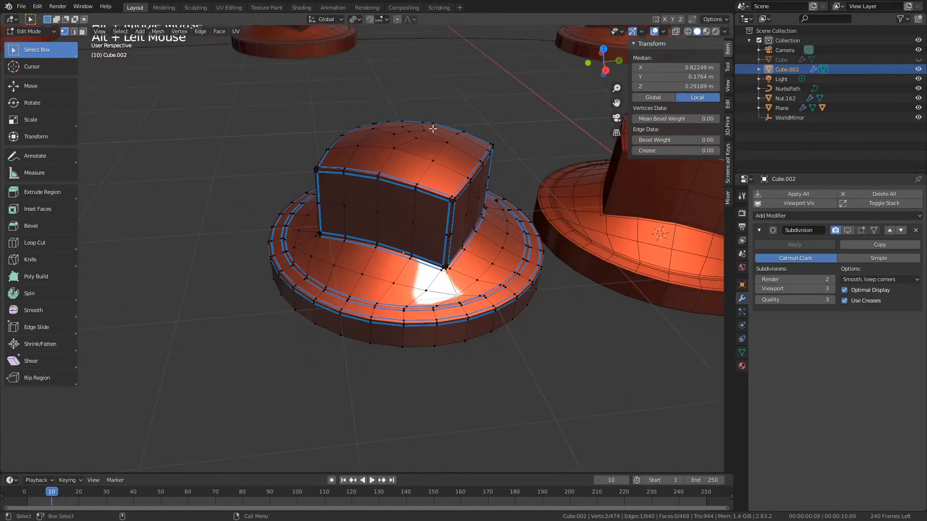
pyautogui.hotkey('ctrl', 'a')
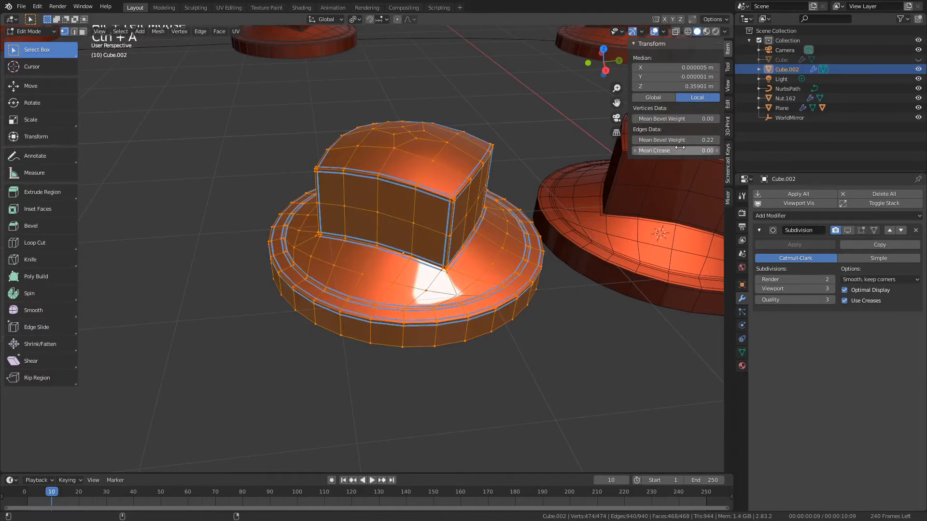
pyautogui.moveTo(678, 140); pyautogui.dragTo(207, 144)
pyautogui.press('4')
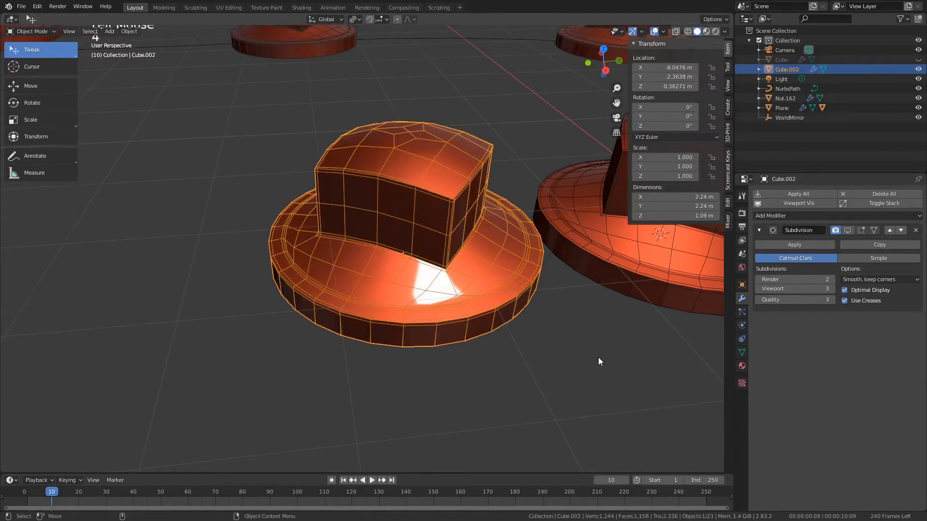
# Show the duplicate's Subdivision modifier in the viewport.
pyautogui.click(599, 358)
pyautogui.keyDown('alt'); pyautogui.moveTo(532, 309); pyautogui.dragTo(451, 318); pyautogui.keyUp('alt')
pyautogui.click(450, 317)
pyautogui.press('1')
pyautogui.press('4')
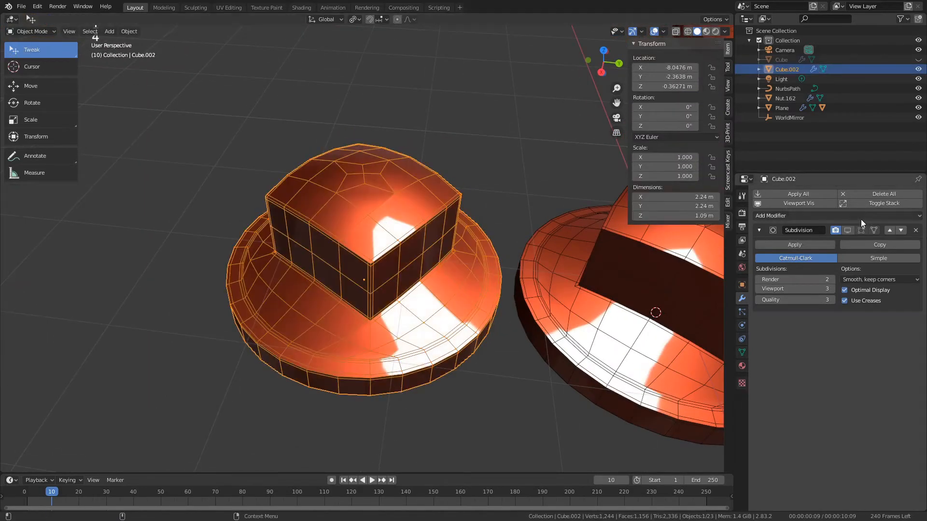
pyautogui.click(847, 232)
pyautogui.click(587, 360)
pyautogui.click(462, 373)
# Collapse the original object's Bevel modifier settings and hide the wireframe overlay.
pyautogui.click(599, 319)
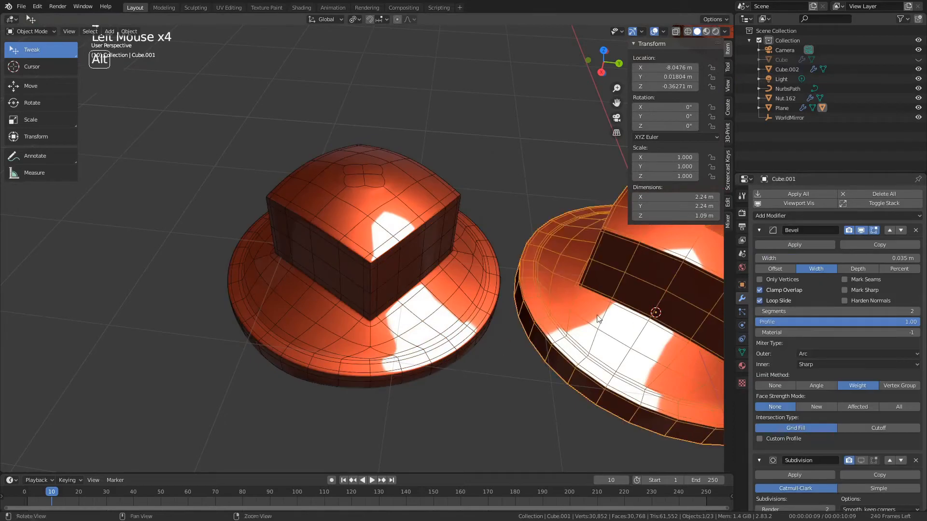
pyautogui.keyDown('alt'); pyautogui.moveTo(599, 320); pyautogui.dragTo(516, 287, button='middle'); pyautogui.keyUp('alt')
pyautogui.click(760, 230)
pyautogui.press('q')
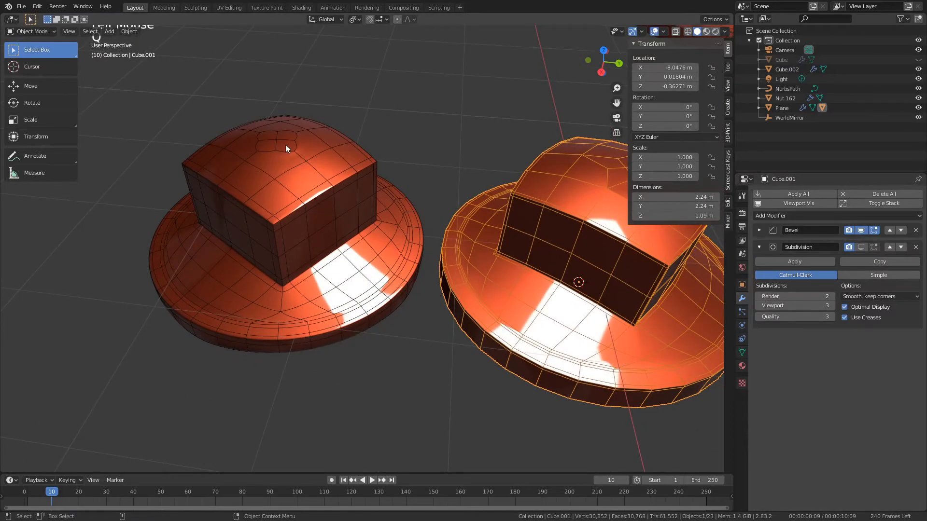
pyautogui.press('q')
pyautogui.click(416, 167)
pyautogui.scroll(-2, 448, 334)
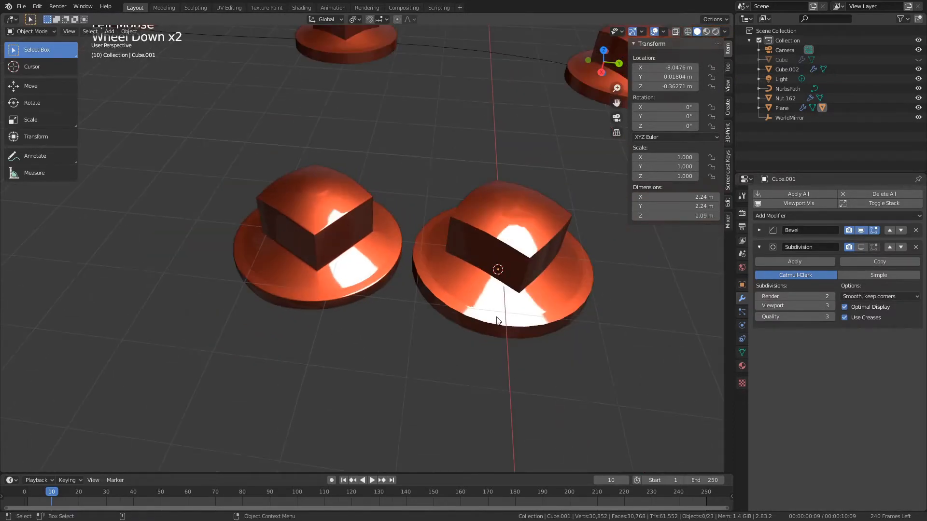
# Show the original object's Subdivision modifier in the viewport to compare it with the duplicate's smoothed surface.
pyautogui.click(862, 246)
pyautogui.click(575, 329)
pyautogui.moveTo(576, 330)
pyautogui.keyDown('alt'); pyautogui.mouseDown()
pyautogui.moveTo(528, 302)
pyautogui.moveTo(553, 342)
pyautogui.moveTo(597, 333)
pyautogui.moveTo(565, 325)
pyautogui.mouseUp(); pyautogui.keyUp('alt')
pyautogui.scroll(2, 565, 324)
pyautogui.press('q')
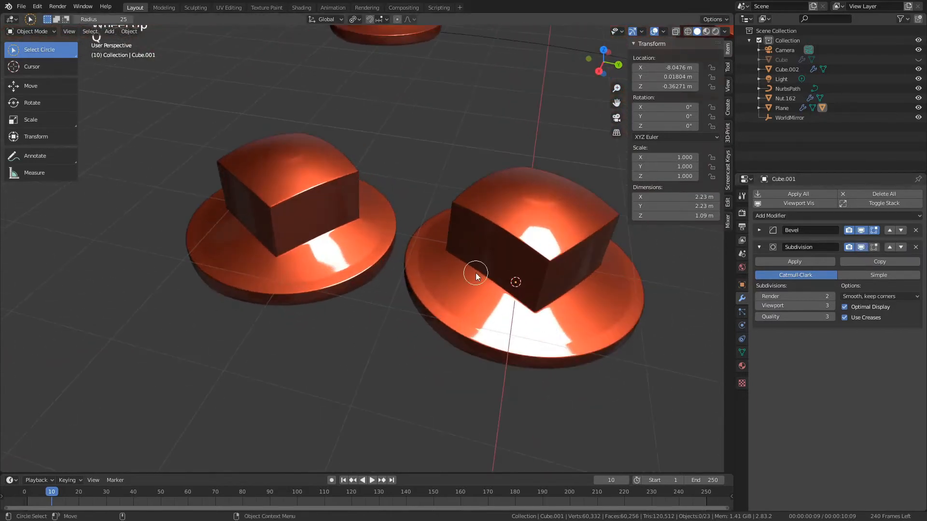
# Restore the wireframe overlay and the Tweak tool, and view both objects side by side.
pyautogui.rightClick(476, 273)
pyautogui.press('q')
pyautogui.press('q')
pyautogui.hotkey('shift', 'Tab')
pyautogui.click(473, 255)
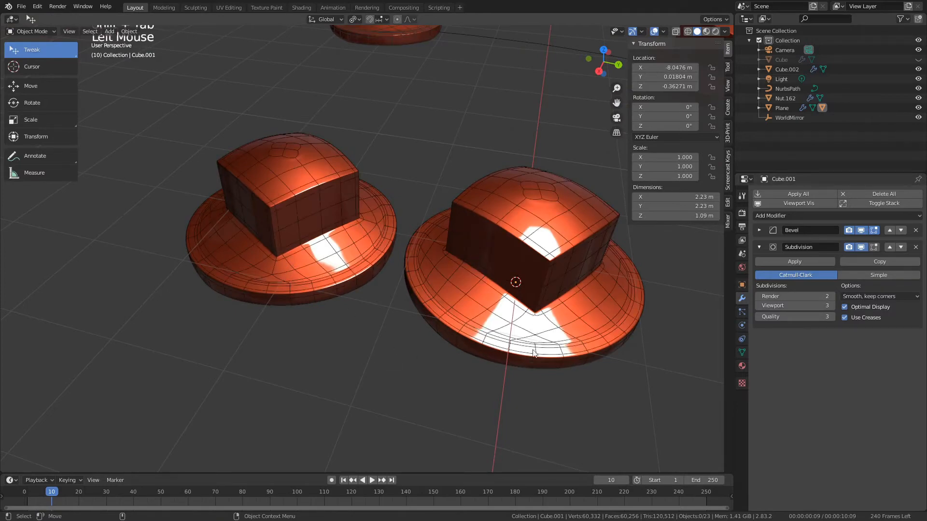
pyautogui.keyDown('alt'); pyautogui.moveTo(269, 304); pyautogui.dragTo(480, 309); pyautogui.keyUp('alt')
pyautogui.scroll(-2, 309, 310)
# Compare the original's editable base mesh in Edit Mode with the duplicate that has its bevel applied.
pyautogui.click(509, 294)
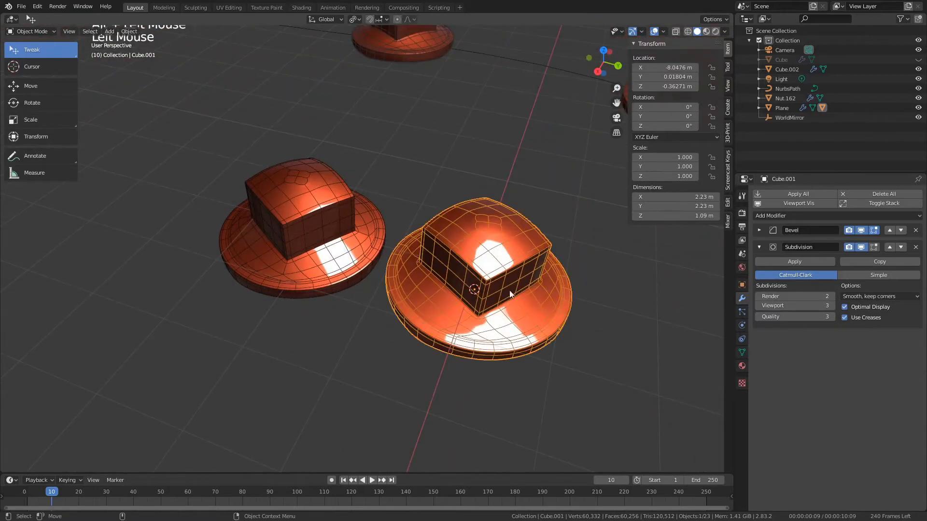
pyautogui.click(311, 260)
pyautogui.click(508, 298)
pyautogui.press('Tab')
pyautogui.press('Tab')
pyautogui.press('Tab')
pyautogui.press('Tab')
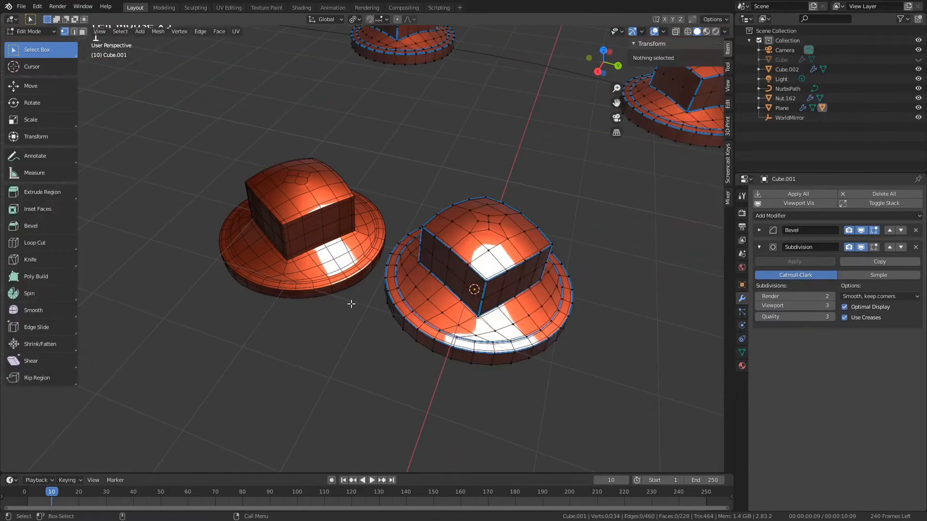
pyautogui.keyDown('alt'); pyautogui.moveTo(415, 300); pyautogui.dragTo(399, 299, button='right'); pyautogui.keyUp('alt')
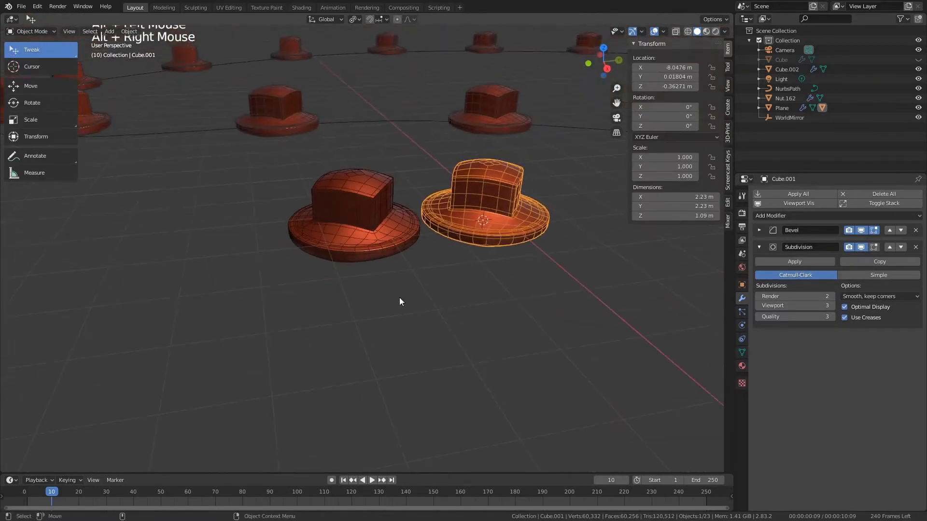
# Examine the original's block up close, comparing its base mesh in Edit Mode with the subdivided result in Object Mode.
pyautogui.keyDown('alt'); pyautogui.moveTo(399, 300); pyautogui.dragTo(408, 329, button='middle'); pyautogui.keyUp('alt')
pyautogui.scroll(4, 407, 332)
pyautogui.click(414, 299)
pyautogui.scroll(4, 413, 299)
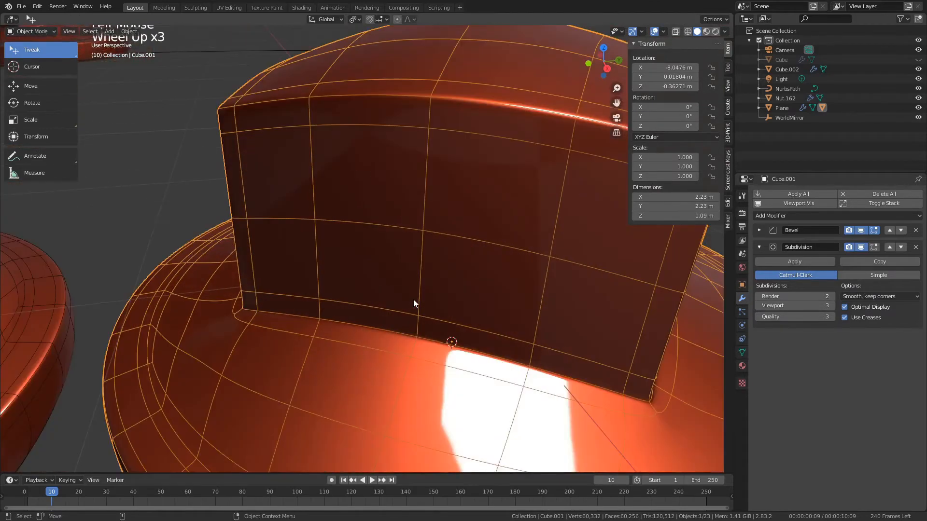
pyautogui.press('Tab')
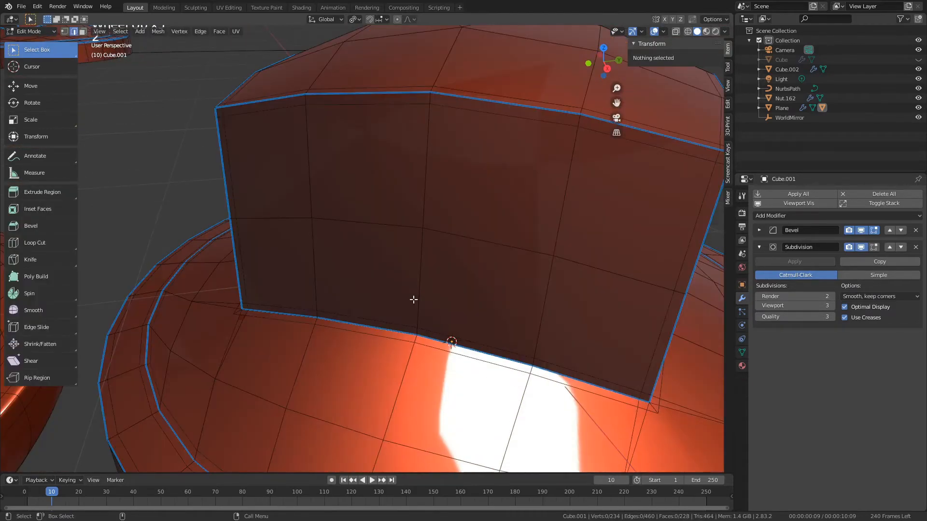
pyautogui.scroll(-2, 413, 299)
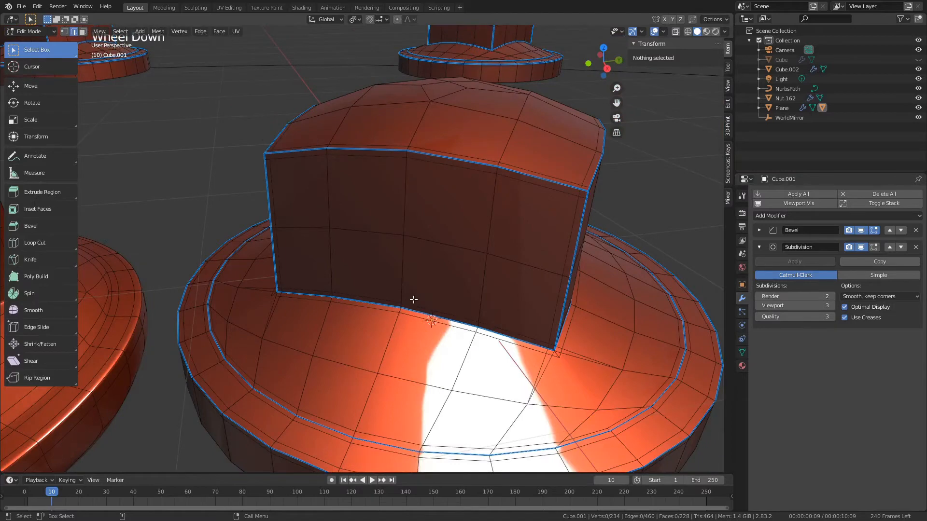
pyautogui.press('Tab')
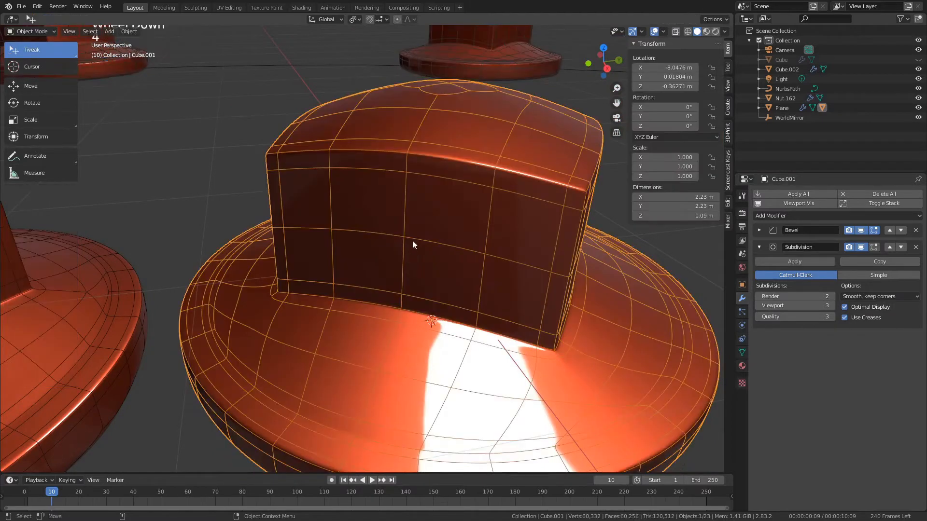
# Switch the original object to Edit Mode so that its weighted base mesh can be edited.
pyautogui.press('Tab')
pyautogui.press('1')
pyautogui.click(760, 230)
pyautogui.click(760, 231)
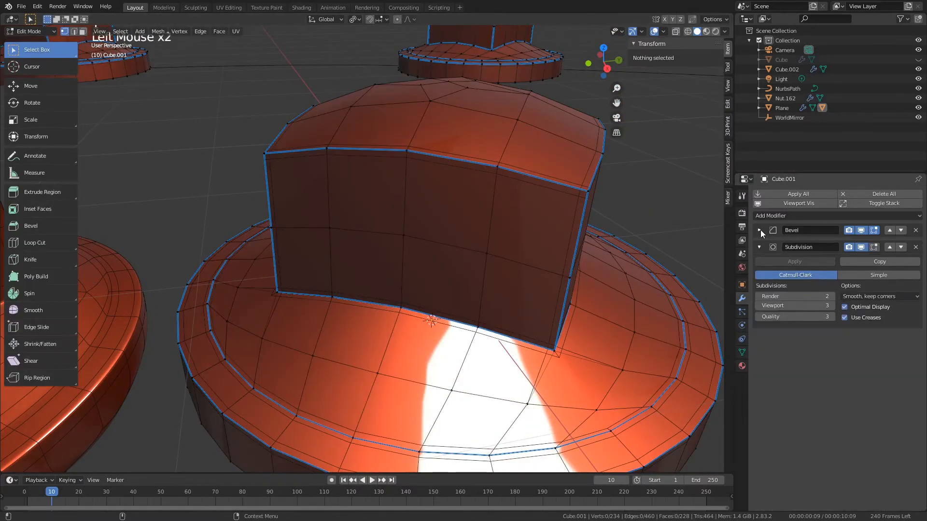
pyautogui.press('Tab')
pyautogui.press('Tab')
# Try to extrude the four middle faces on the side of the block.
pyautogui.press('3')
pyautogui.click(384, 224)
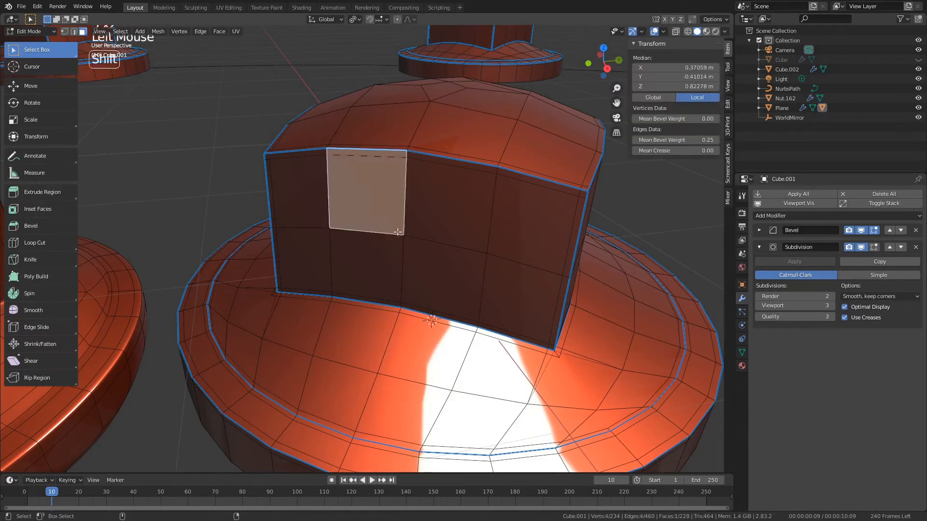
pyautogui.keyDown('shift'); pyautogui.click(452, 203); pyautogui.keyUp('shift')
pyautogui.keyDown('shift'); pyautogui.click(442, 283); pyautogui.keyUp('shift')
pyautogui.keyDown('shift'); pyautogui.click(381, 265); pyautogui.keyUp('shift')
pyautogui.hotkey('ctrl', 'e')
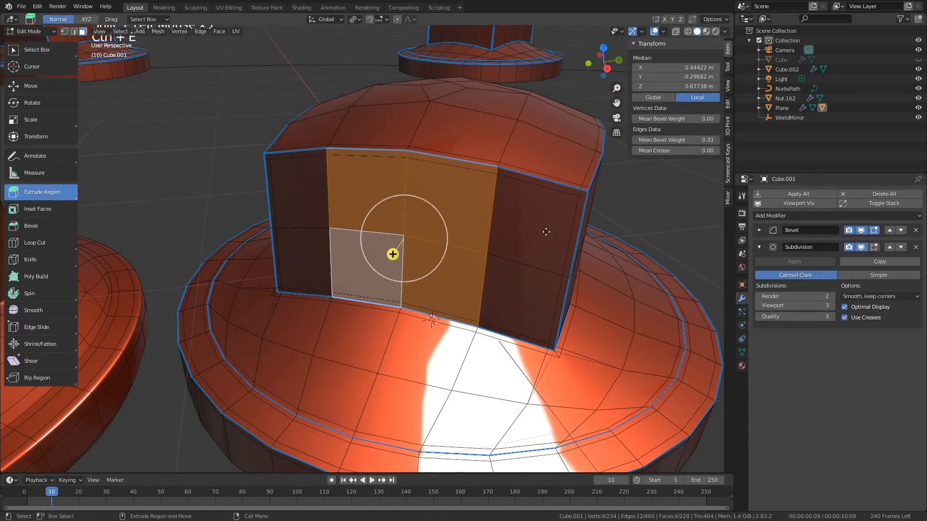
pyautogui.moveTo(546, 234)
pyautogui.mouseDown(button='middle')
pyautogui.moveTo(526, 254)
pyautogui.moveTo(536, 244)
pyautogui.mouseUp(button='middle')
pyautogui.hotkey('ctrl', 'z')
pyautogui.hotkey('alt', 'space')
pyautogui.keyDown('alt'); pyautogui.moveTo(395, 294); pyautogui.dragTo(339, 292); pyautogui.keyUp('alt')
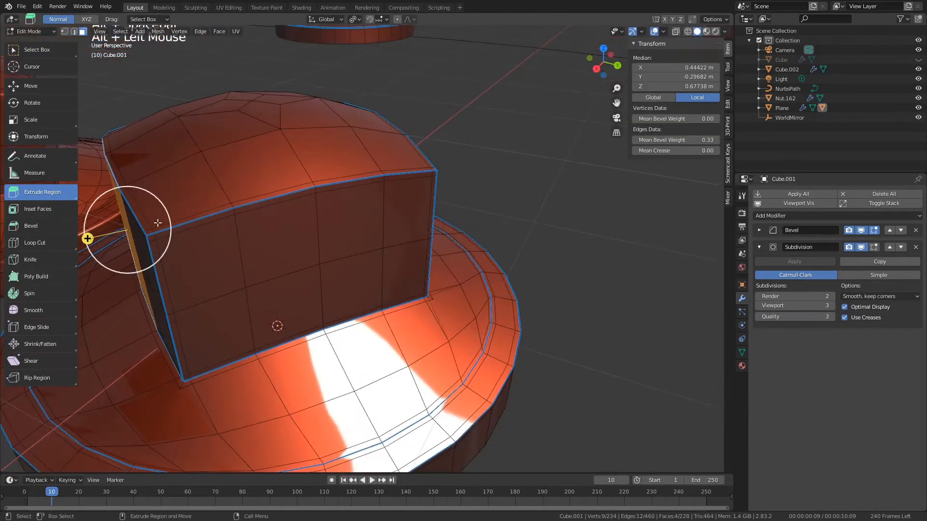
pyautogui.keyDown('alt'); pyautogui.moveTo(339, 292); pyautogui.dragTo(572, 305, button='middle'); pyautogui.keyUp('alt')
# Try to inset the four side faces, and undo the inset and the face selection.
pyautogui.press('i')
pyautogui.hotkey('ctrl', 'z')
pyautogui.hotkey('ctrl', 'z')
pyautogui.hotkey('ctrl', 'z')
pyautogui.hotkey('ctrl', 'z')
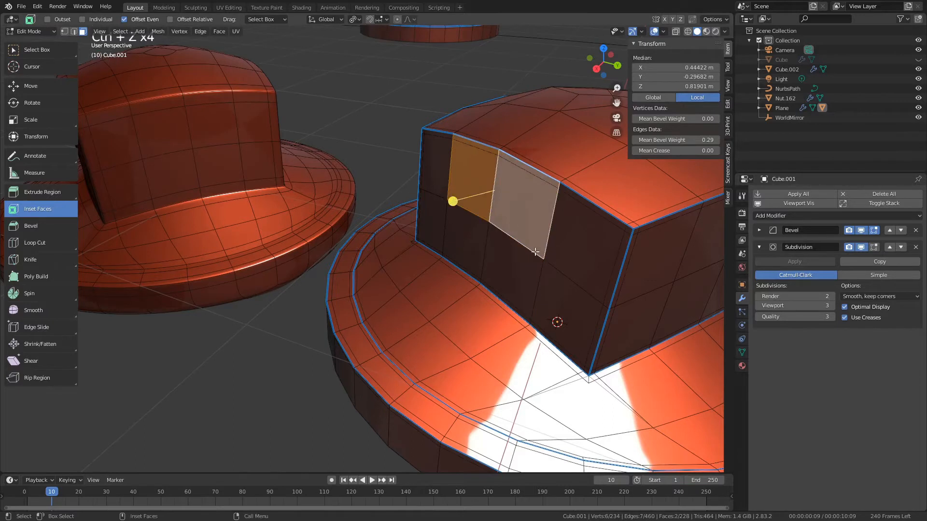
pyautogui.hotkey('ctrl', 'z')
# Bevel the horizontal edge loop around the middle of the block into a band of faces.
pyautogui.press('2')
pyautogui.doubleClick(517, 247)
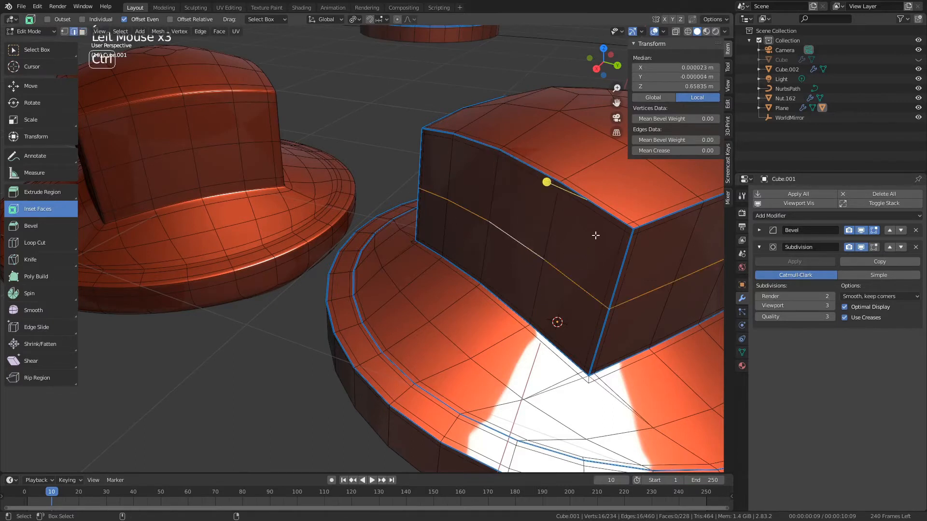
pyautogui.hotkey('ctrl', 'b')
pyautogui.moveTo(582, 200); pyautogui.dragTo(528, 166, button='middle')
# Extrude the two middle faces of the new band outward by about 0.29 m in X, -0.44 m in Y and -0.09 m in Z.
pyautogui.press('3')
pyautogui.click(505, 228)
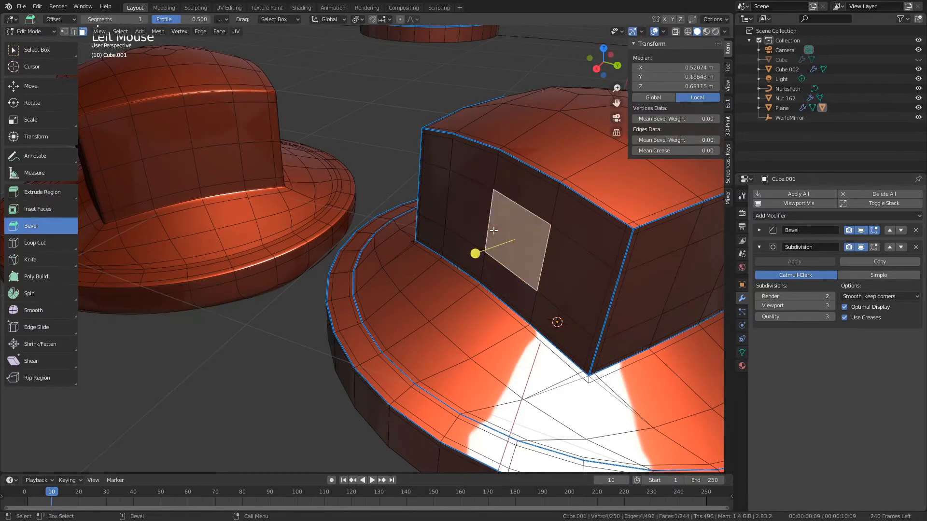
pyautogui.keyDown('shift'); pyautogui.click(621, 220); pyautogui.keyUp('shift')
pyautogui.keyDown('shift'); pyautogui.click(452, 207); pyautogui.keyUp('shift')
pyautogui.hotkey('ctrl', 'b')
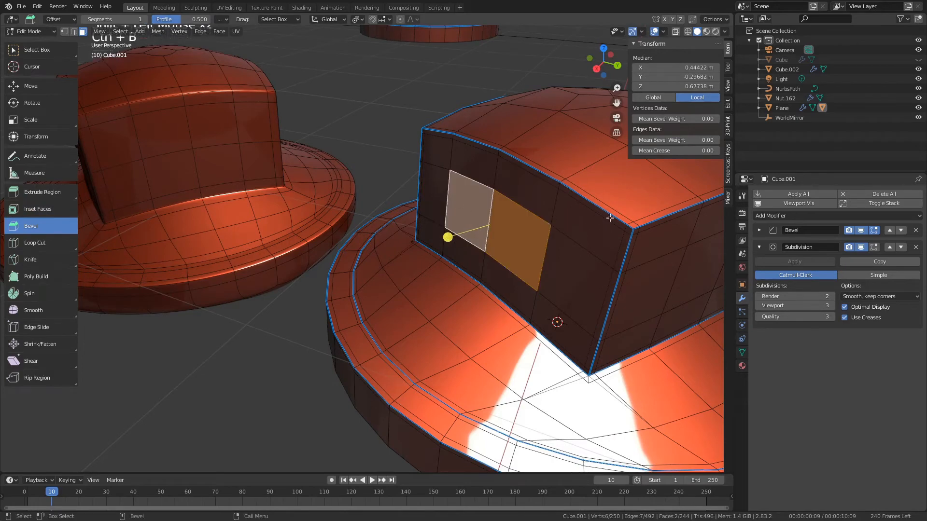
pyautogui.hotkey('ctrl', 'e')
pyautogui.moveTo(601, 220); pyautogui.dragTo(489, 249, button='middle')
pyautogui.hotkey('ctrl', 'z')
pyautogui.keyDown('alt'); pyautogui.moveTo(489, 249); pyautogui.dragTo(462, 275); pyautogui.keyUp('alt')
pyautogui.press('w')
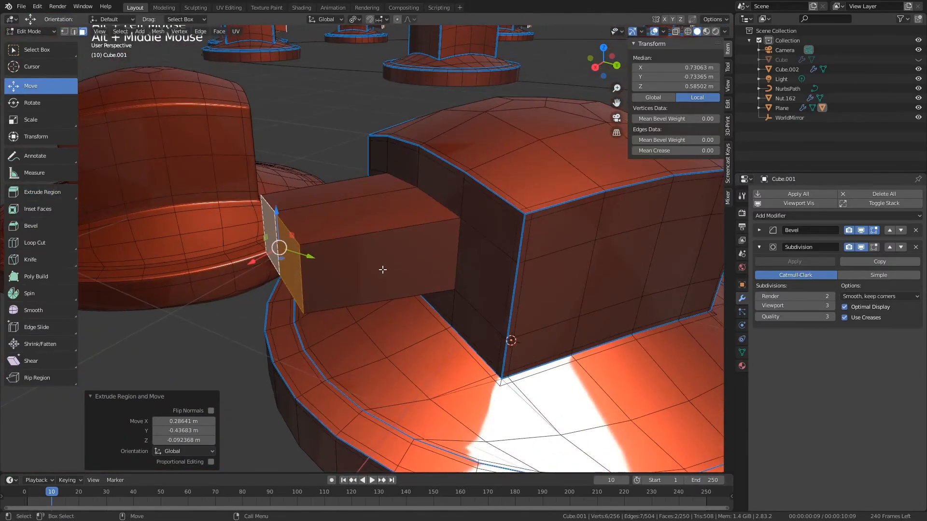
# Examine the vertices where the extrusion meets the block and those at its outer end.
pyautogui.press('1')
pyautogui.click(407, 225)
pyautogui.doubleClick(461, 198)
pyautogui.doubleClick(442, 201)
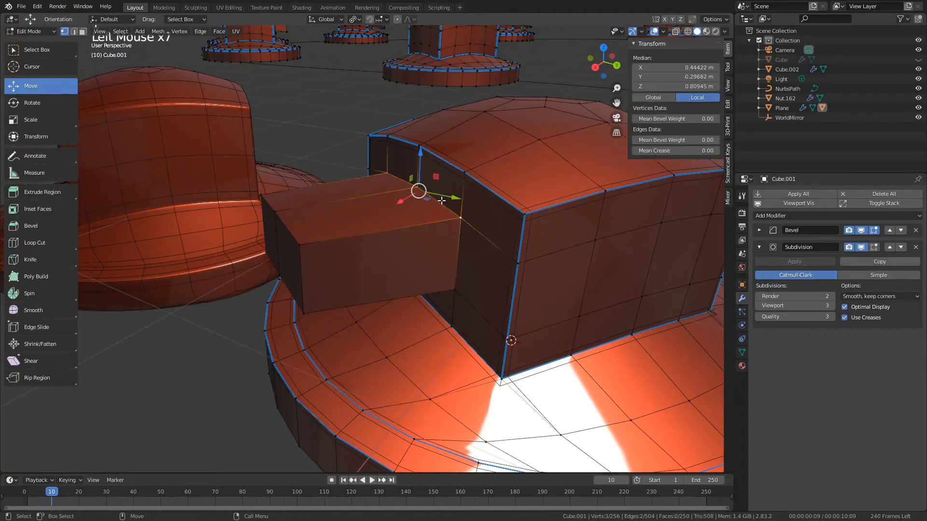
pyautogui.doubleClick(282, 235)
pyautogui.doubleClick(293, 233)
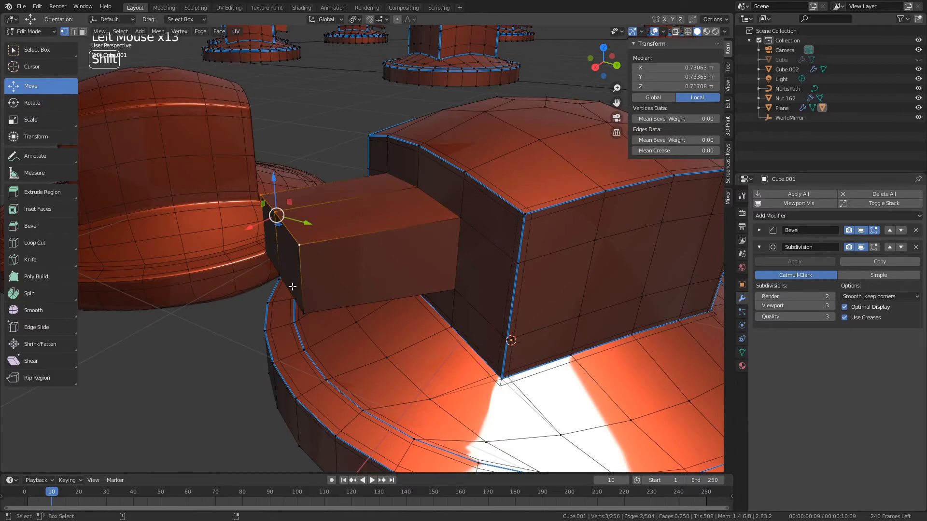
pyautogui.keyDown('shift'); pyautogui.doubleClick(293, 291); pyautogui.keyUp('shift')
# Switch to edge selection and display the Bevel modifier's settings with the extrusion in view.
pyautogui.keyDown('alt'); pyautogui.moveTo(338, 284); pyautogui.dragTo(429, 282); pyautogui.keyUp('alt')
pyautogui.press('2')
pyautogui.keyDown('alt'); pyautogui.moveTo(545, 299); pyautogui.dragTo(486, 327); pyautogui.keyUp('alt')
pyautogui.scroll(1, 486, 327)
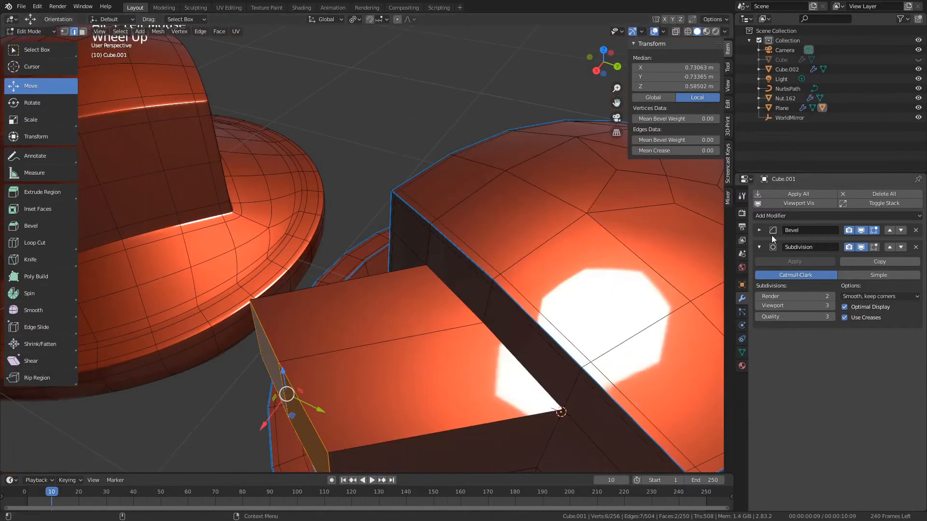
pyautogui.click(759, 230)
pyautogui.keyDown('alt'); pyautogui.middleClick(414, 245); pyautogui.keyUp('alt')
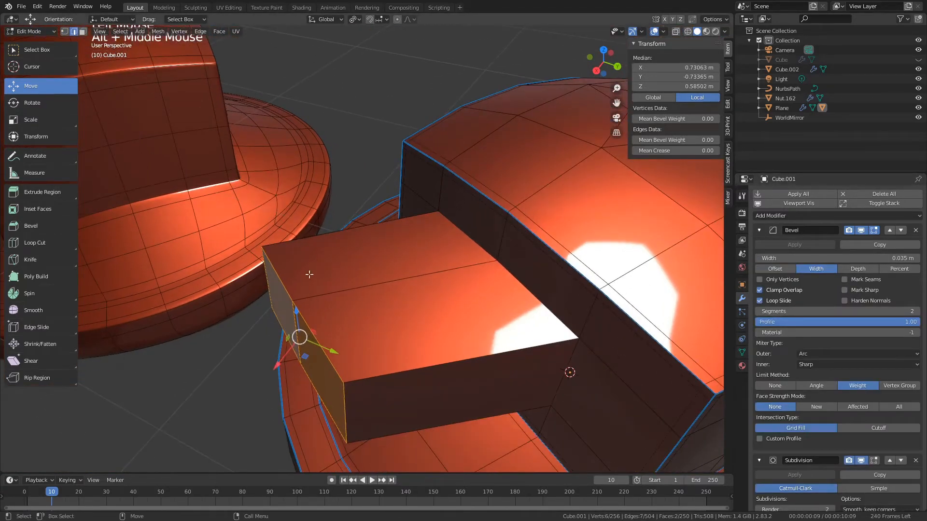
# Select the outline edges around the end face of the extrusion.
pyautogui.keyDown('alt'); pyautogui.moveTo(282, 276); pyautogui.dragTo(301, 265); pyautogui.keyUp('alt')
pyautogui.click(339, 232)
pyautogui.keyDown('shift'); pyautogui.click(434, 311); pyautogui.keyUp('shift')
pyautogui.keyDown('shift'); pyautogui.click(432, 313); pyautogui.keyUp('shift')
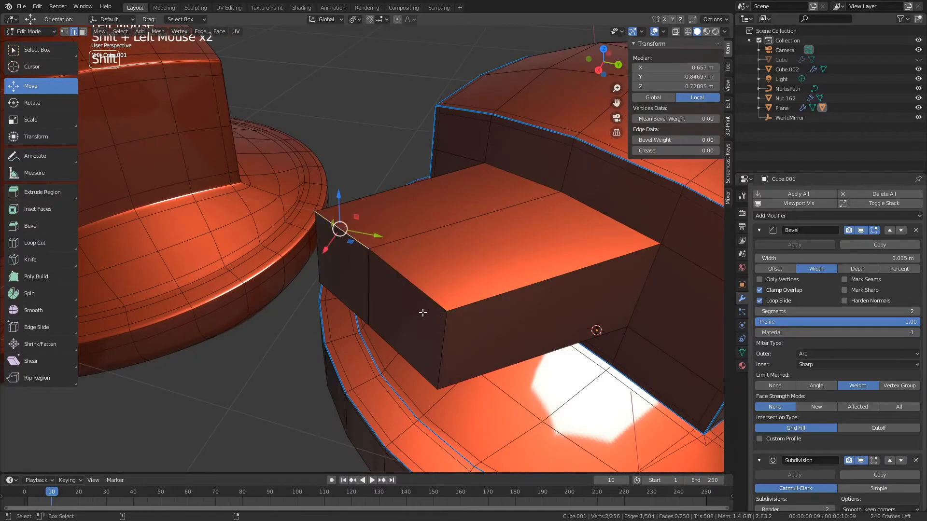
pyautogui.keyDown('shift'); pyautogui.click(434, 331); pyautogui.keyUp('shift')
pyautogui.keyDown('shift'); pyautogui.click(396, 341); pyautogui.keyUp('shift')
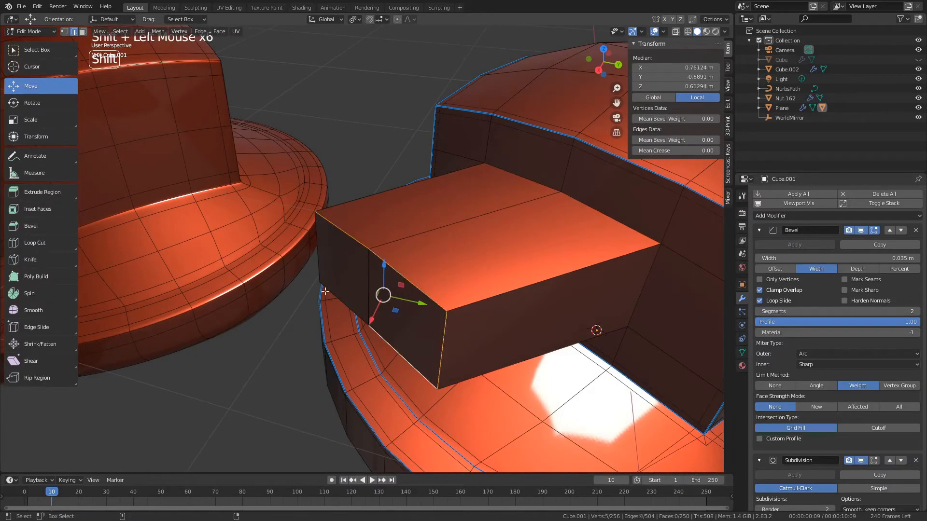
# Complete the selection of the protruding block's front outline edges and set their mean bevel weight to 0.50.
pyautogui.keyDown('alt'); pyautogui.moveTo(391, 287); pyautogui.dragTo(403, 300); pyautogui.keyUp('alt')
pyautogui.keyDown('alt'); pyautogui.middleClick(403, 300); pyautogui.keyUp('alt')
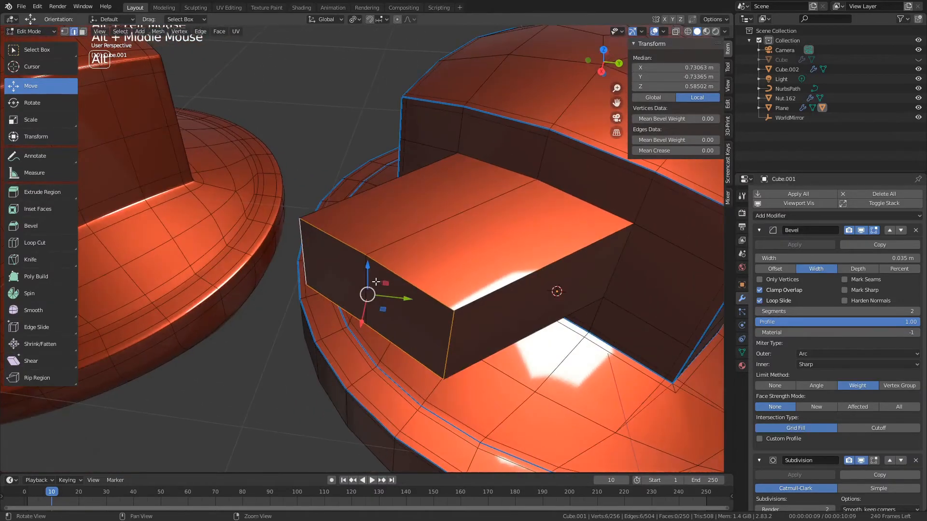
pyautogui.scroll(2, 356, 282)
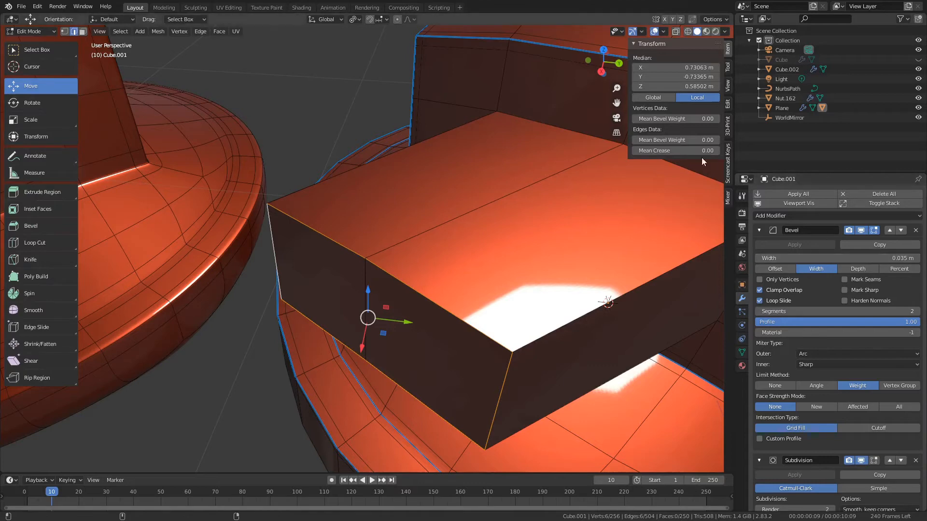
pyautogui.moveTo(662, 140); pyautogui.dragTo(690, 140)
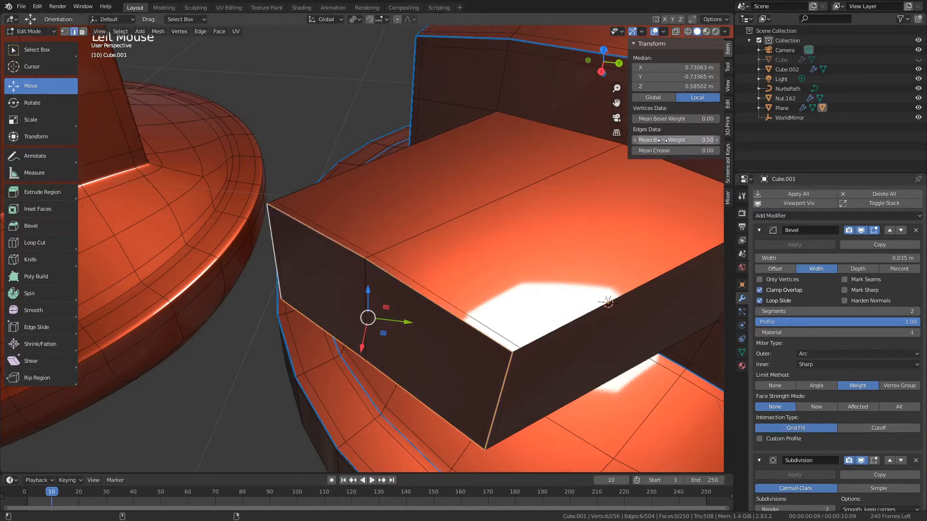
pyautogui.keyDown('alt'); pyautogui.middleClick(428, 160); pyautogui.keyUp('alt')
pyautogui.keyDown('alt'); pyautogui.middleClick(416, 203); pyautogui.keyUp('alt')
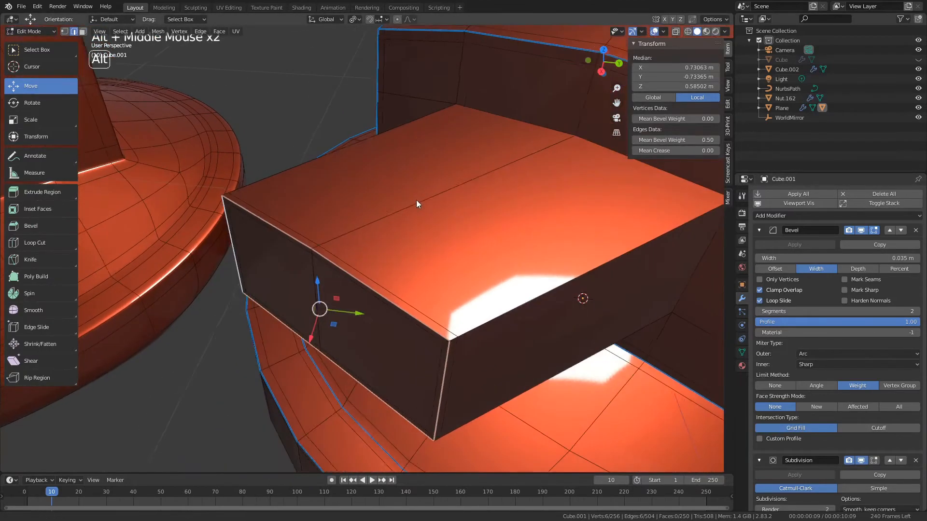
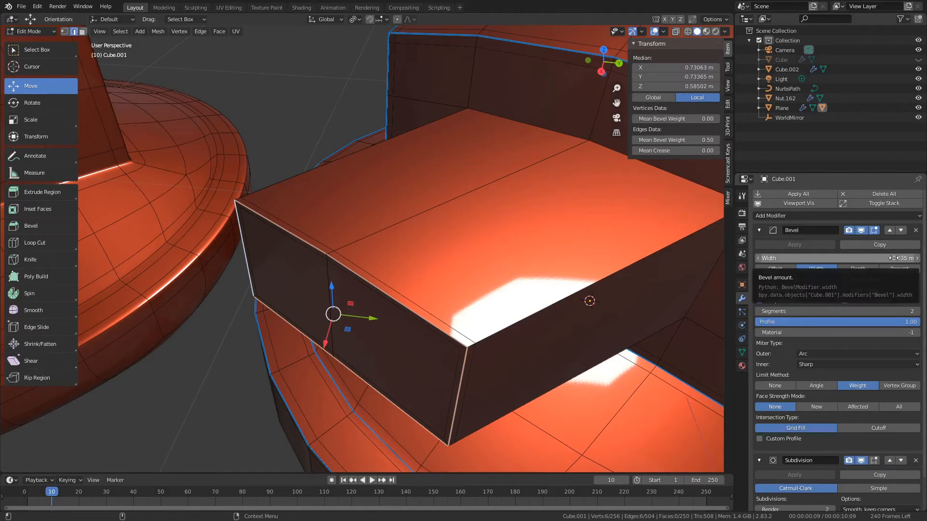
pyautogui.click(821, 260)
pyautogui.doubleClick(839, 258)
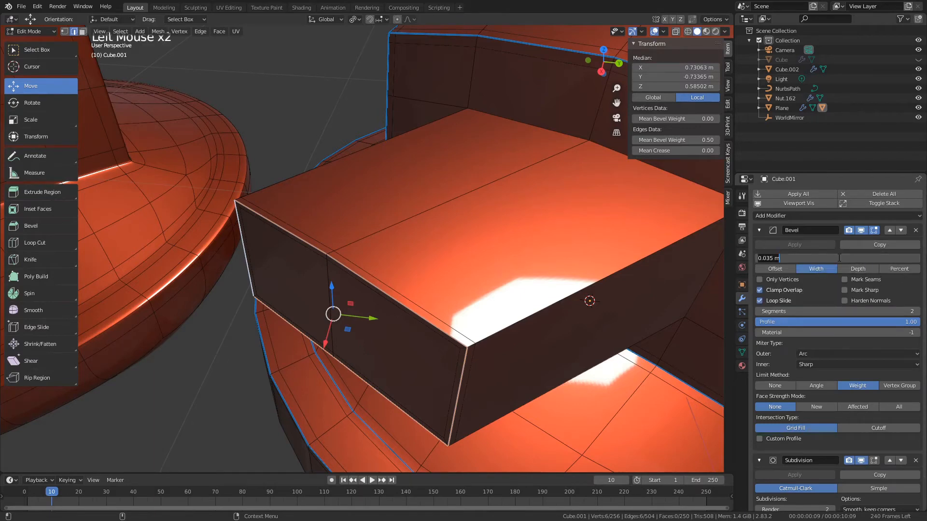
pyautogui.write('/2')
pyautogui.press('Escape')
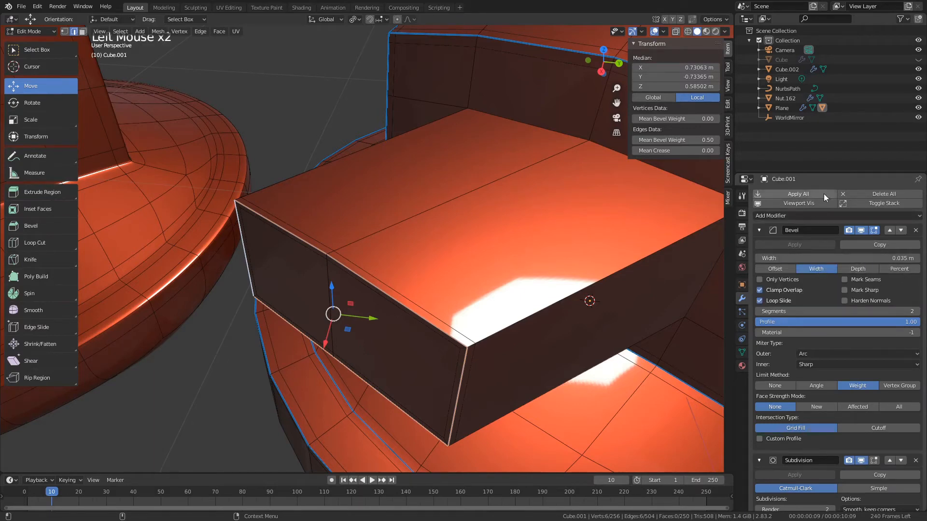
# Set the mean bevel weight of the block's front outline edges to 1.00.
pyautogui.moveTo(667, 140); pyautogui.dragTo(695, 140)
pyautogui.click(666, 140)
pyautogui.write('1')
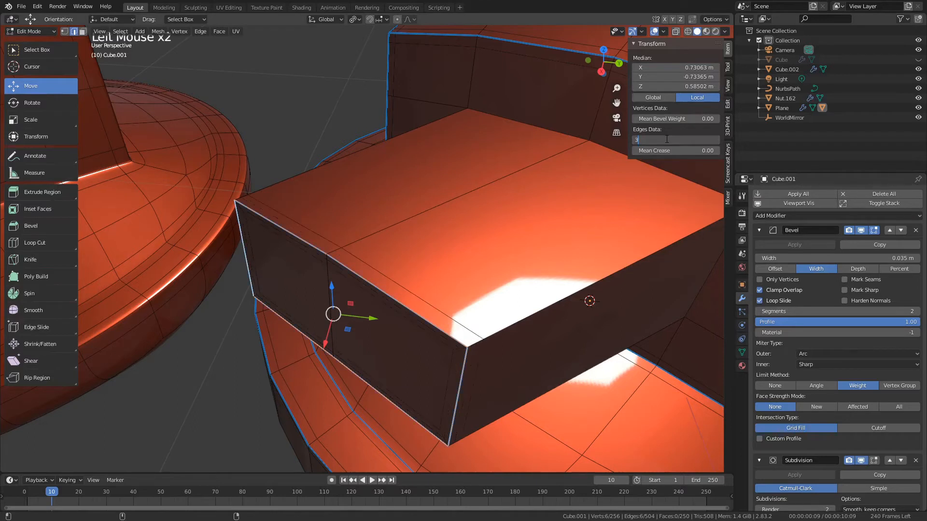
pyautogui.press('Return')
pyautogui.click(666, 140)
pyautogui.click(666, 140)
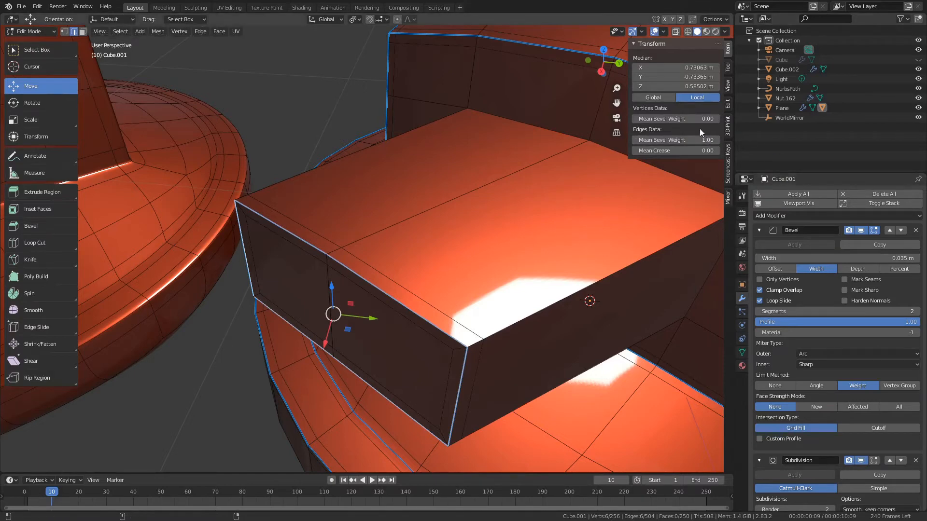
# Reset the mean bevel weight of the block's front outline edges to 0.00.
pyautogui.moveTo(698, 140); pyautogui.dragTo(661, 140)
pyautogui.scroll(-2, 551, 210)
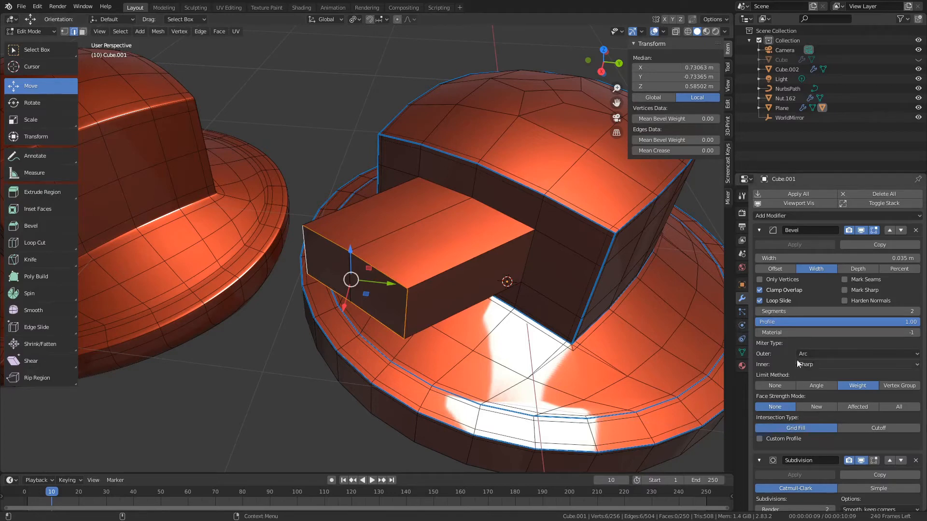
pyautogui.scroll(-2, 498, 333)
pyautogui.scroll(2, 500, 339)
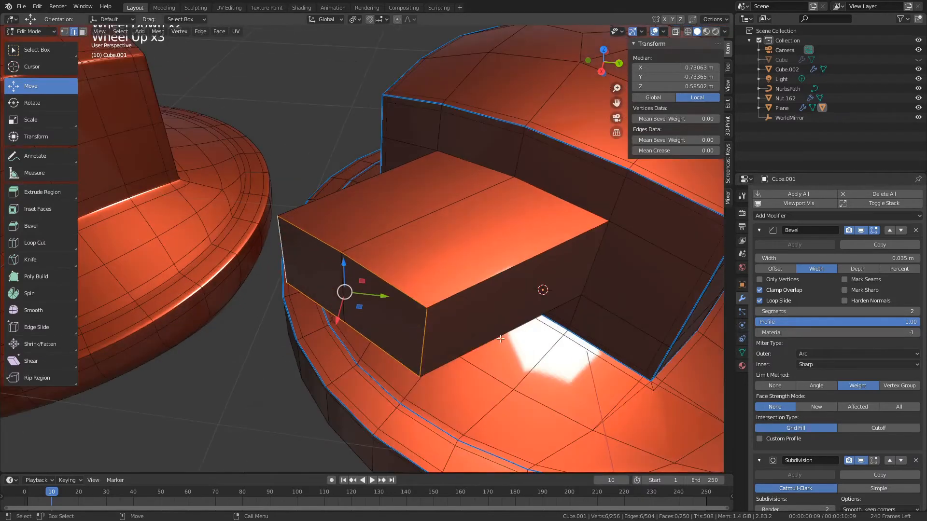
pyautogui.scroll(-4, 588, 365)
pyautogui.scroll(4, 589, 365)
# Create a vertex group from the block's front outline vertices and inspect its weights in Weight Paint mode.
pyautogui.click(742, 353)
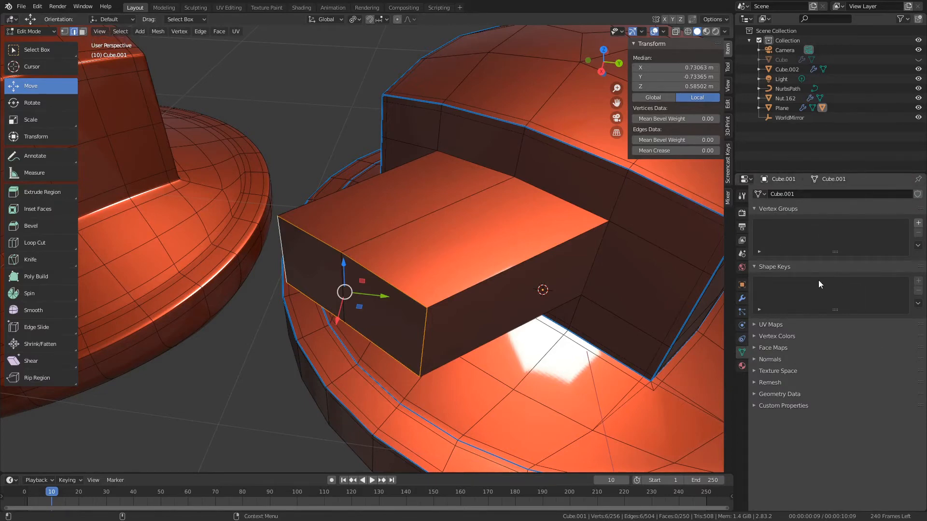
pyautogui.click(919, 223)
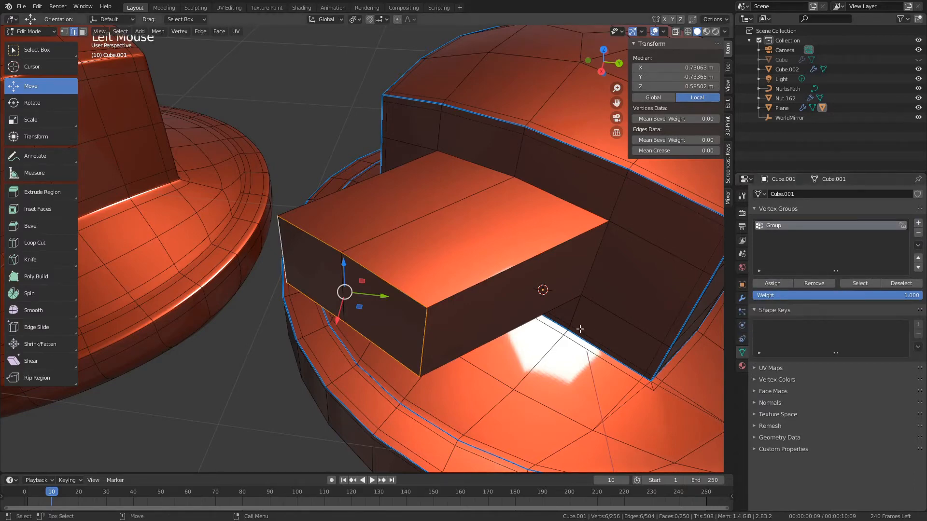
pyautogui.press('7')
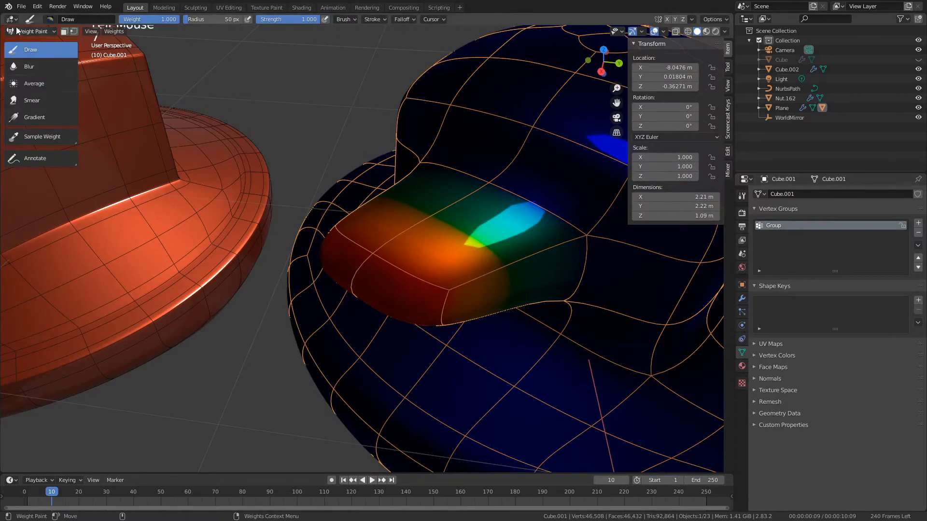
pyautogui.click(31, 31)
pyautogui.scroll(-2, 394, 274)
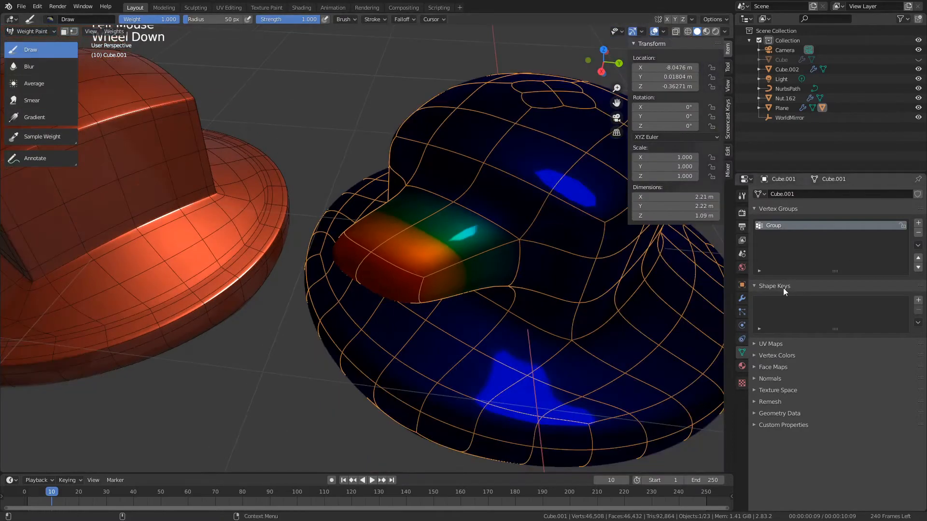
# Turn off the Subdivision modifier's viewport display and return to Edit Mode with vertex selection.
pyautogui.click(742, 298)
pyautogui.click(861, 462)
pyautogui.moveTo(425, 299)
pyautogui.keyDown('alt'); pyautogui.mouseDown()
pyautogui.moveTo(410, 287)
pyautogui.moveTo(454, 263)
pyautogui.moveTo(420, 299)
pyautogui.mouseUp(); pyautogui.keyUp('alt')
pyautogui.scroll(1, 419, 296)
pyautogui.press('1')
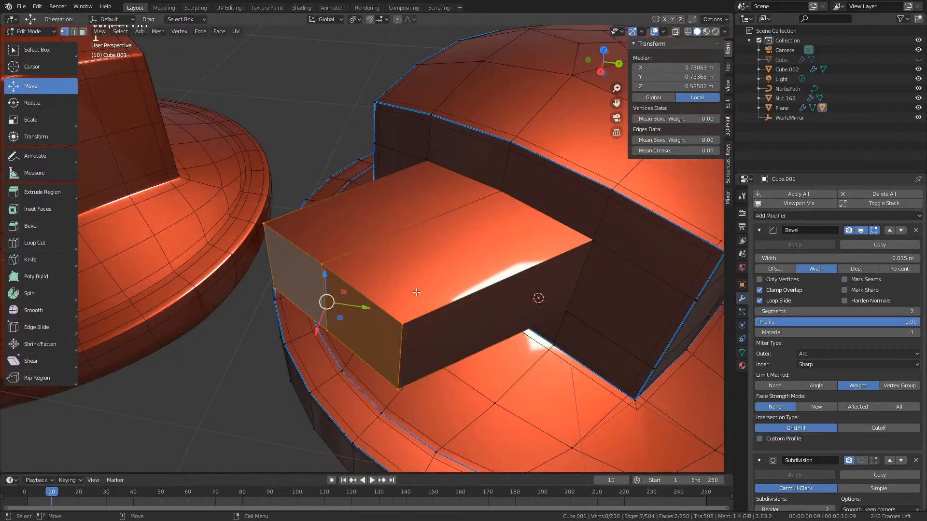
# Replace the selection with one upper front edge, and select the vertex group's members to check which geometry it holds.
pyautogui.rightClick(408, 272)
pyautogui.press('Escape')
pyautogui.click(362, 263)
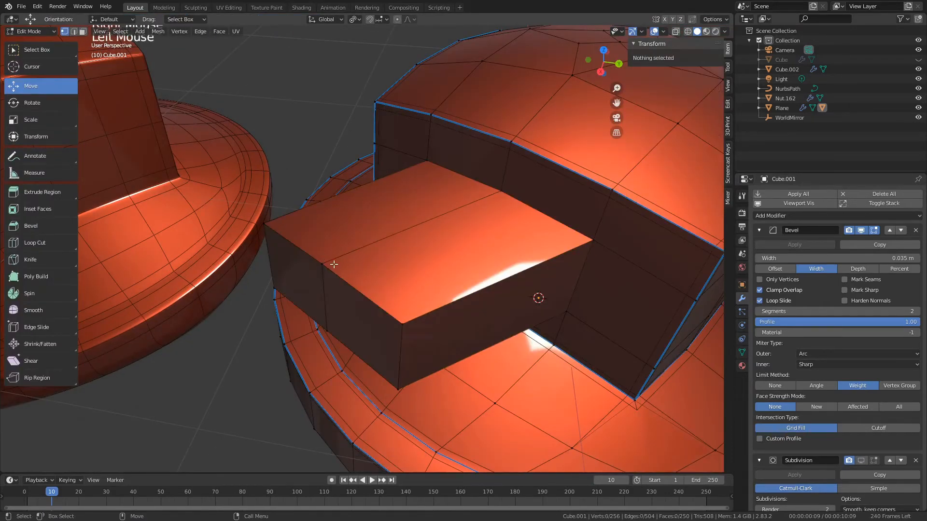
pyautogui.press('2')
pyautogui.click(366, 295)
pyautogui.click(741, 352)
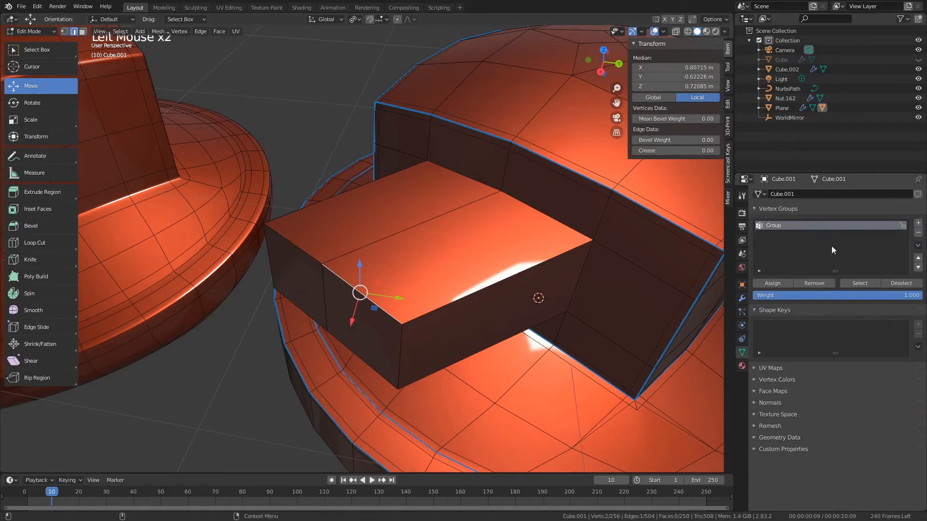
pyautogui.click(864, 280)
pyautogui.keyDown('alt'); pyautogui.moveTo(418, 304); pyautogui.dragTo(459, 288, button='middle'); pyautogui.keyUp('alt')
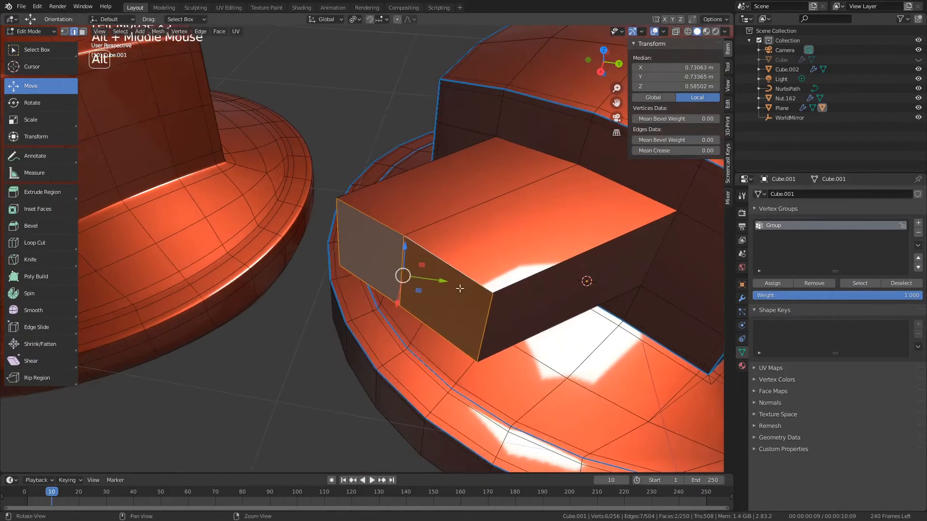
pyautogui.scroll(2, 408, 288)
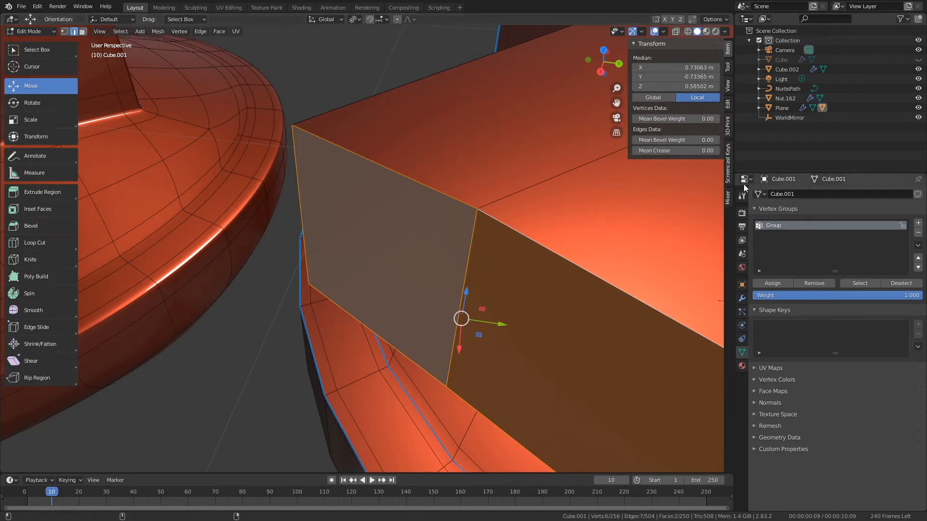
# Check the group weights of the two vertices on the front face's vertical middle edge, and select that edge.
pyautogui.click(476, 211)
pyautogui.click(453, 379)
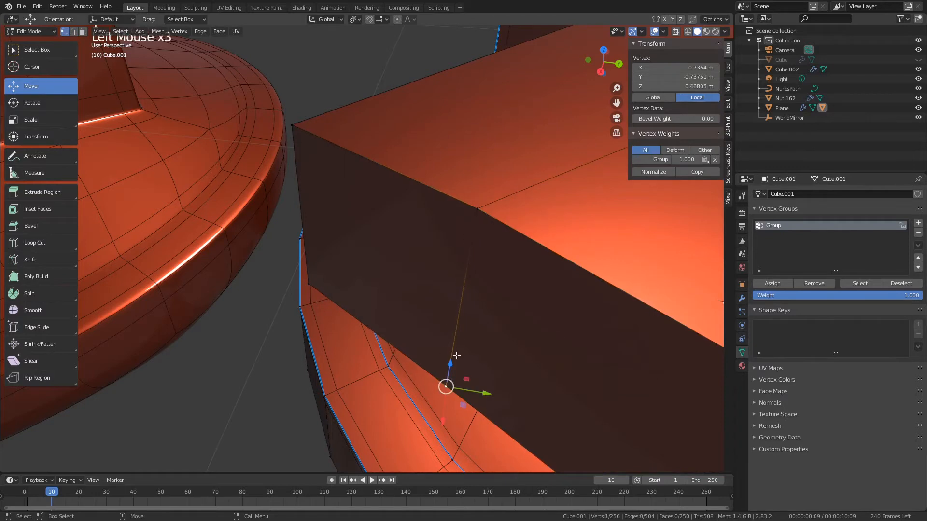
pyautogui.click(480, 235)
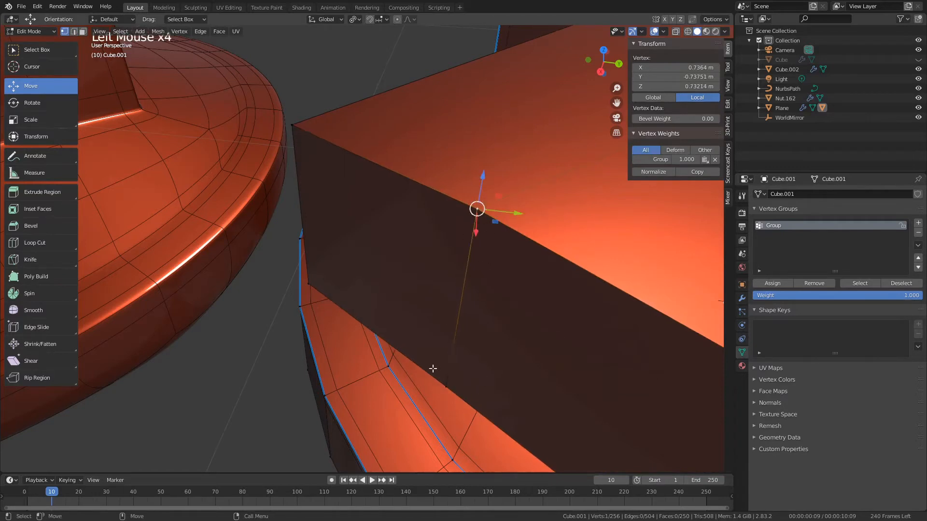
pyautogui.click(449, 373)
pyautogui.press('2')
pyautogui.click(457, 304)
pyautogui.keyDown('alt'); pyautogui.moveTo(458, 304); pyautogui.dragTo(478, 294, button='middle'); pyautogui.keyUp('alt')
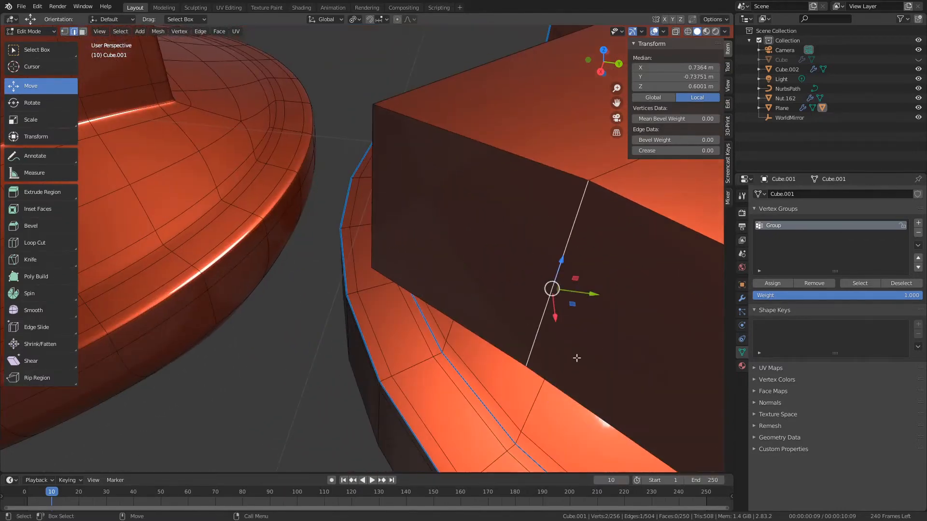
# Add one horizontal loop cut around the middle of the protruding block.
pyautogui.keyDown('alt'); pyautogui.moveTo(602, 319); pyautogui.dragTo(557, 298, button='middle'); pyautogui.keyUp('alt')
pyautogui.scroll(-3, 580, 313)
pyautogui.scroll(1, 542, 320)
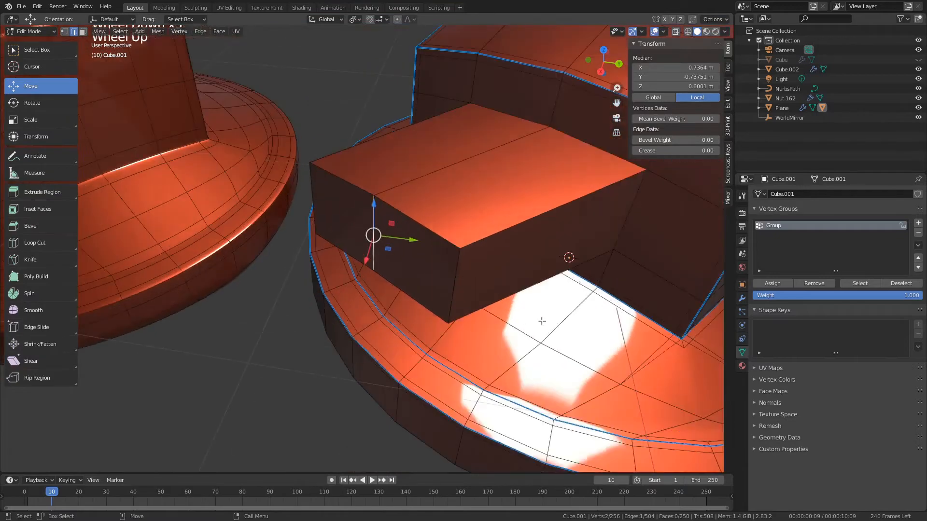
pyautogui.hotkey('alt', 'c')
pyautogui.click(447, 270)
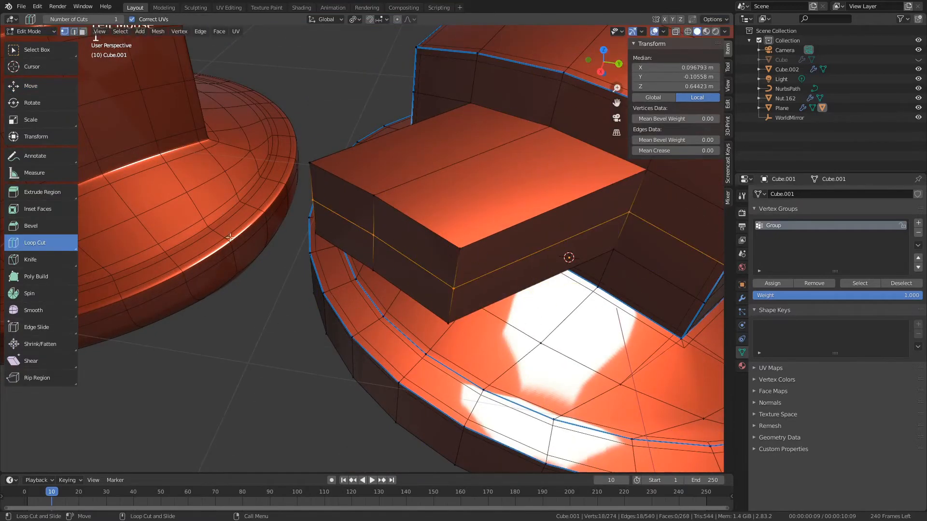
pyautogui.scroll(2, 377, 256)
# Switch to the Select Box tool, select the whole mesh and remove all its vertices from the vertex group.
pyautogui.click(59, 54)
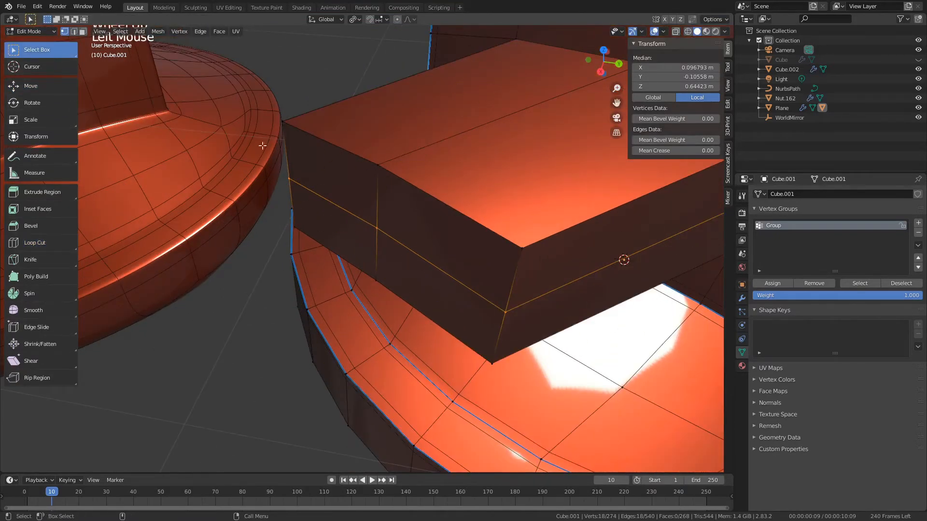
pyautogui.click(377, 199)
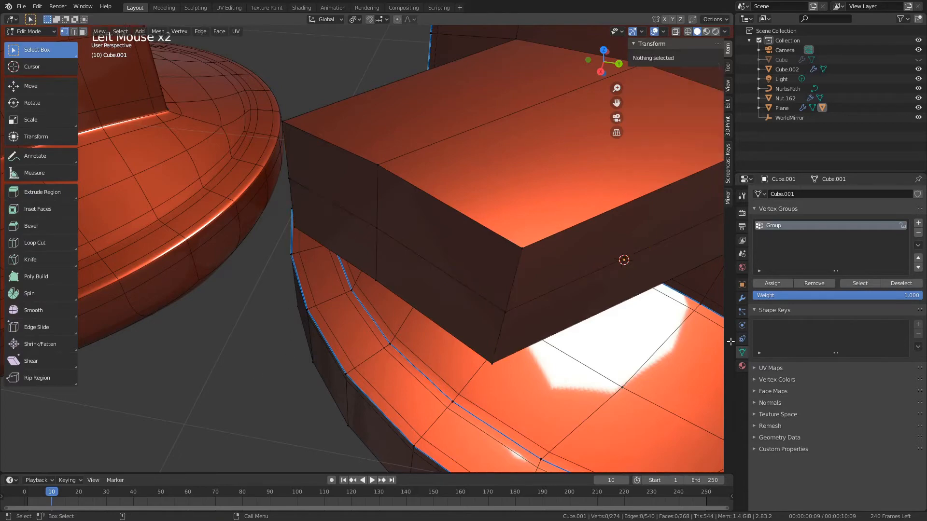
pyautogui.hotkey('ctrl', 'a')
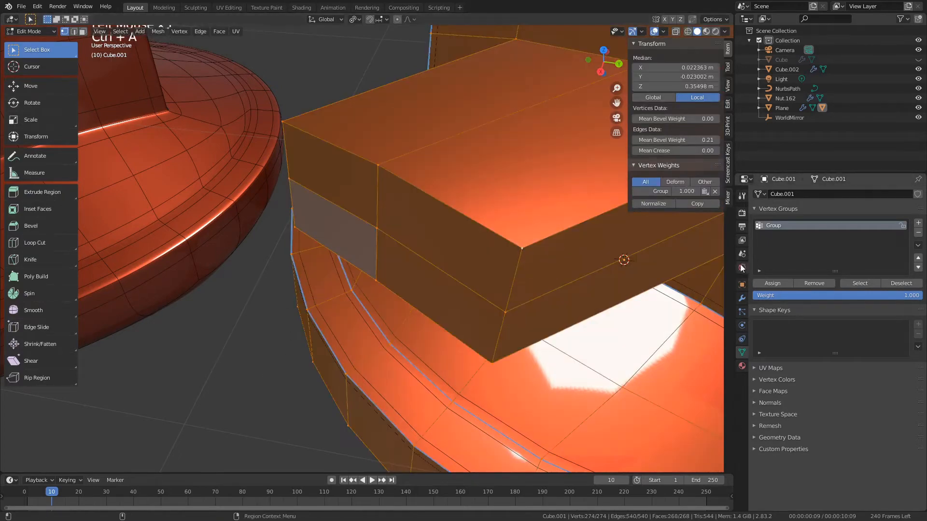
pyautogui.click(815, 283)
# Select the outline edges of the block's front face in edge mode and assign them to the vertex group.
pyautogui.click(74, 31)
pyautogui.click(340, 149)
pyautogui.keyDown('shift'); pyautogui.click(463, 215); pyautogui.keyUp('shift')
pyautogui.keyDown('shift'); pyautogui.click(514, 280); pyautogui.keyUp('shift')
pyautogui.keyDown('shift'); pyautogui.click(498, 337); pyautogui.keyUp('shift')
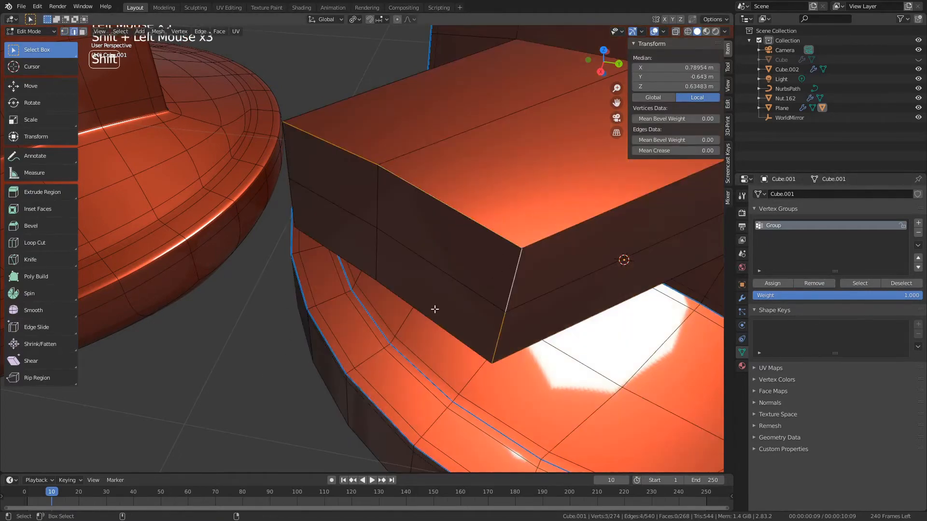
pyautogui.click(773, 283)
# Inspect the vertex group's weights on the block in Weight Paint mode, and return to Edit Mode.
pyautogui.press('7')
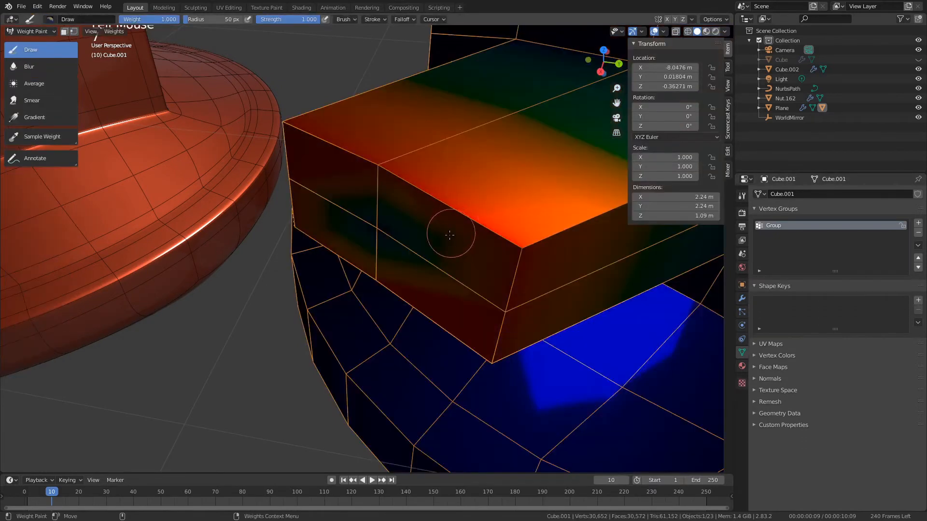
pyautogui.scroll(-2, 448, 239)
pyautogui.moveTo(453, 244)
pyautogui.keyDown('alt'); pyautogui.mouseDown()
pyautogui.moveTo(490, 242)
pyautogui.moveTo(457, 248)
pyautogui.mouseUp(); pyautogui.keyUp('alt')
pyautogui.press('Tab')
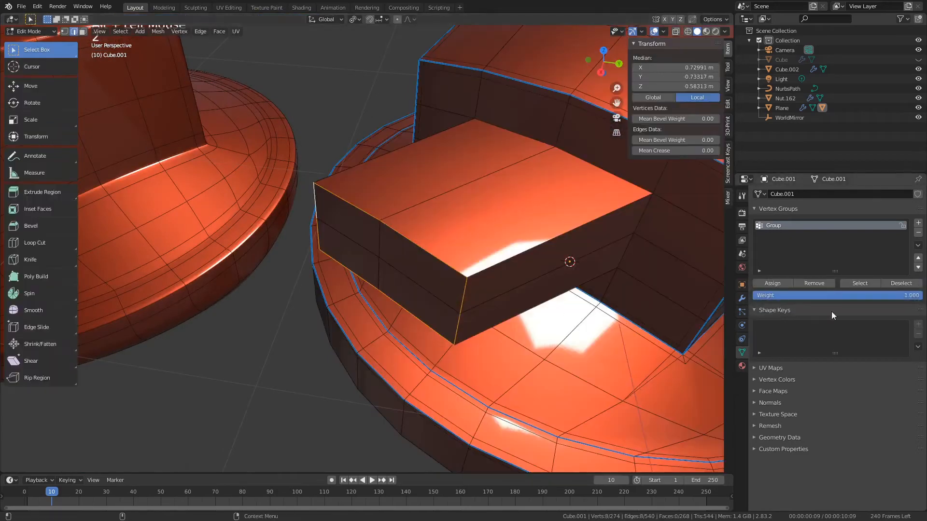
# Clear the selection and reselect the vertex group's members to check the front outline from another angle.
pyautogui.hotkey('alt', 'a')
pyautogui.click(267, 272)
pyautogui.click(857, 282)
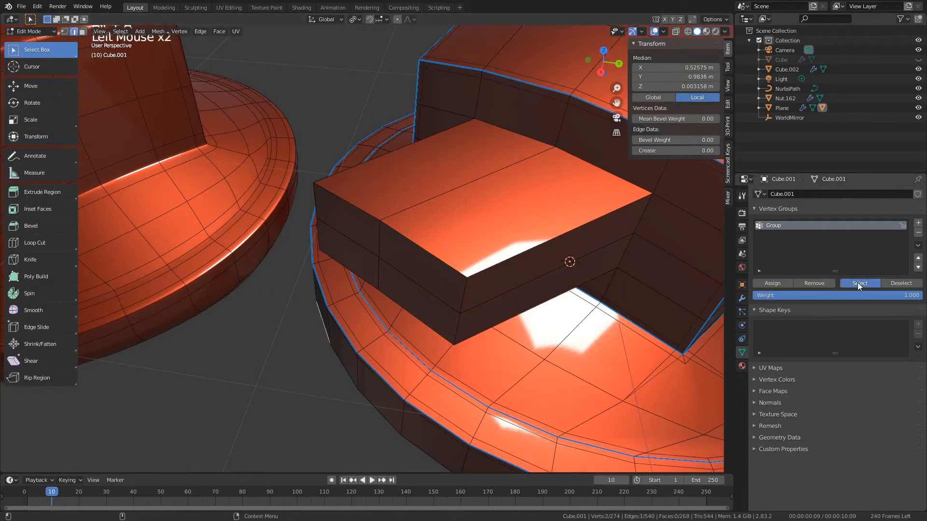
pyautogui.keyDown('alt'); pyautogui.moveTo(491, 280); pyautogui.dragTo(472, 348); pyautogui.keyUp('alt')
pyautogui.click(472, 347)
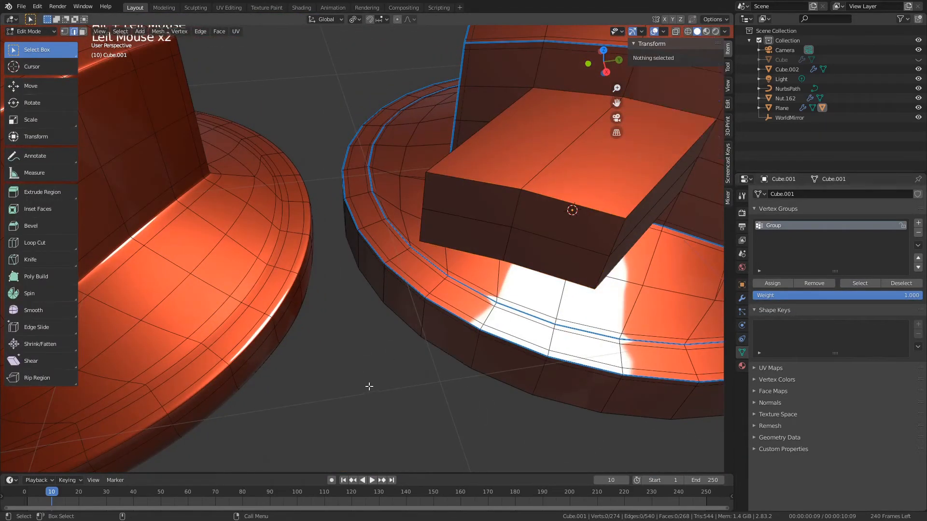
pyautogui.click(869, 284)
pyautogui.keyDown('alt'); pyautogui.moveTo(609, 286); pyautogui.dragTo(528, 323, button='middle'); pyautogui.keyUp('alt')
# Rename the vertex group to BevGroup1 and show the object's modifier settings.
pyautogui.doubleClick(775, 226)
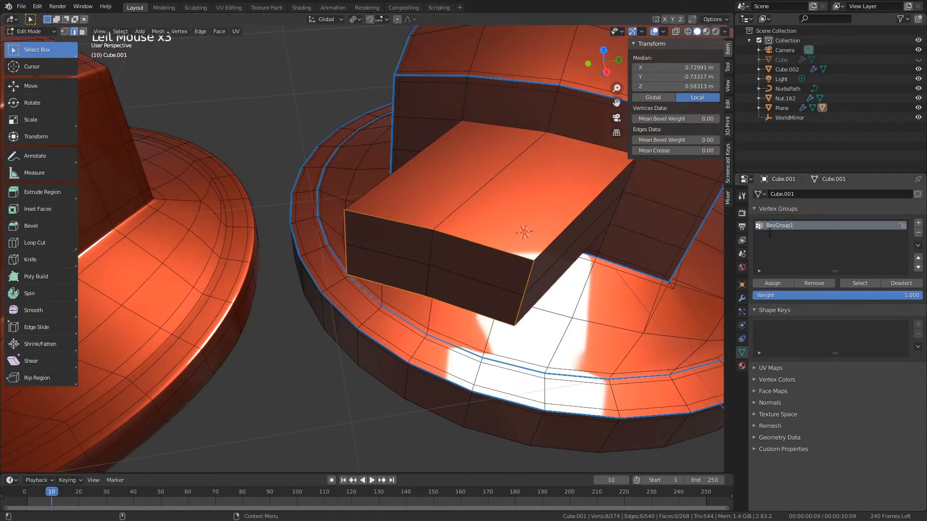
pyautogui.write('BevGroup1')
pyautogui.click(742, 298)
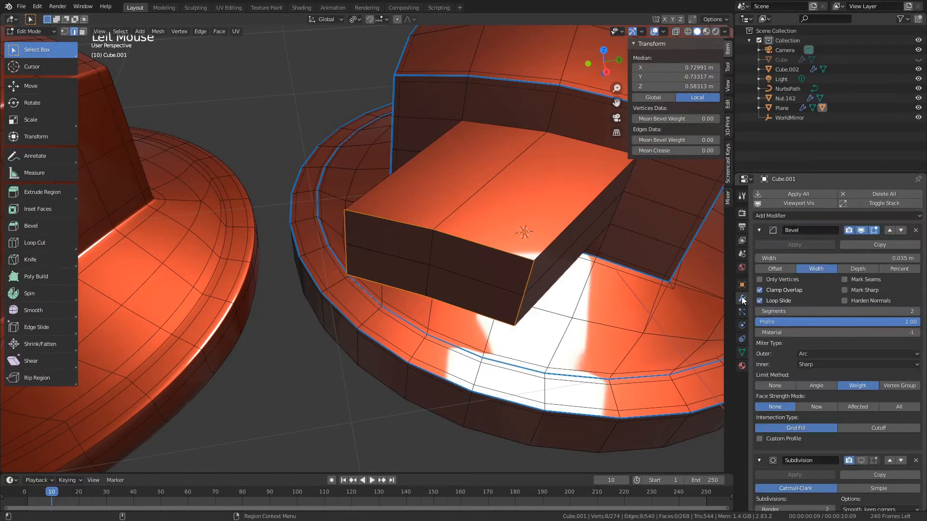
# Collapse the existing modifiers, add a second Bevel modifier, and move it above the Subdivision modifier.
pyautogui.scroll(-4, 816, 309)
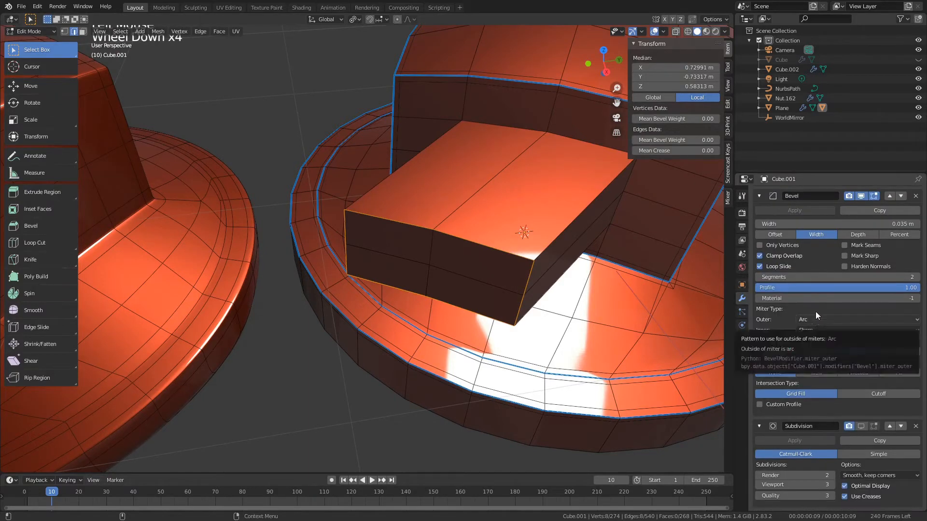
pyautogui.click(760, 196)
pyautogui.click(762, 235)
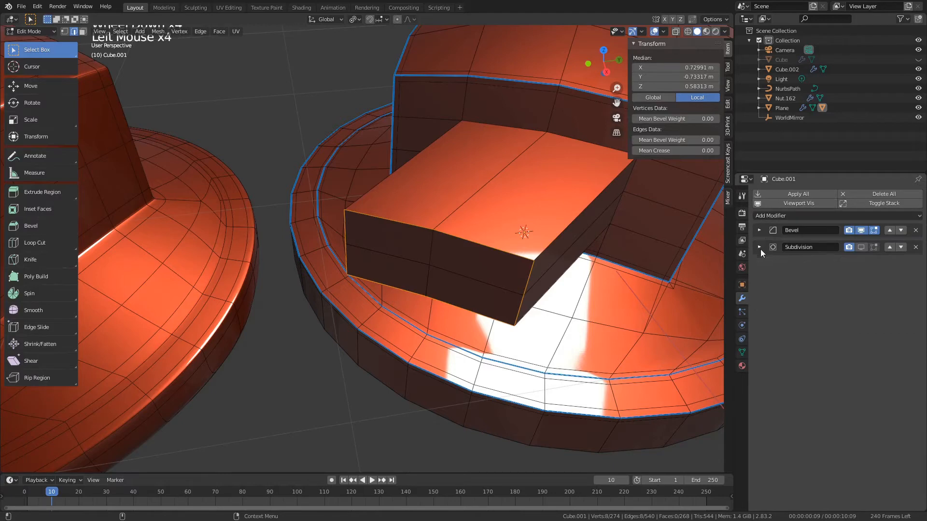
pyautogui.click(770, 216)
pyautogui.click(741, 248)
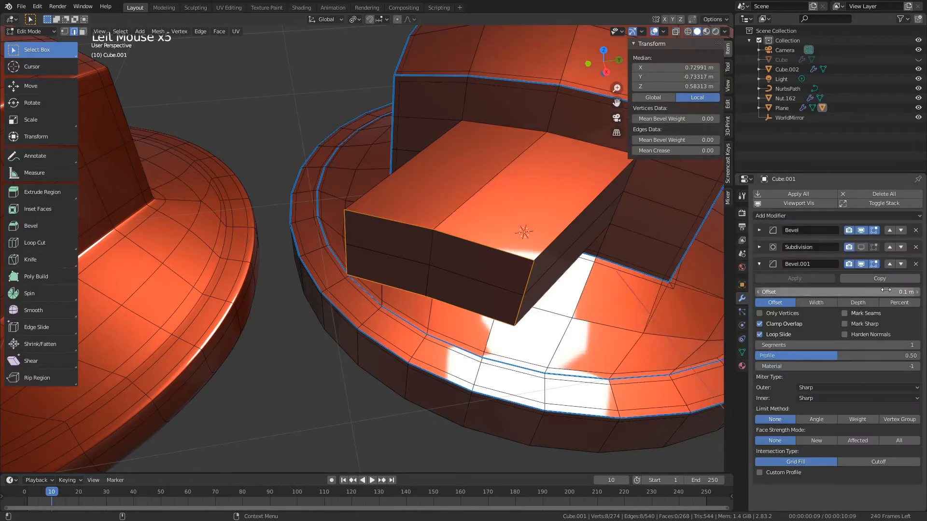
pyautogui.click(890, 265)
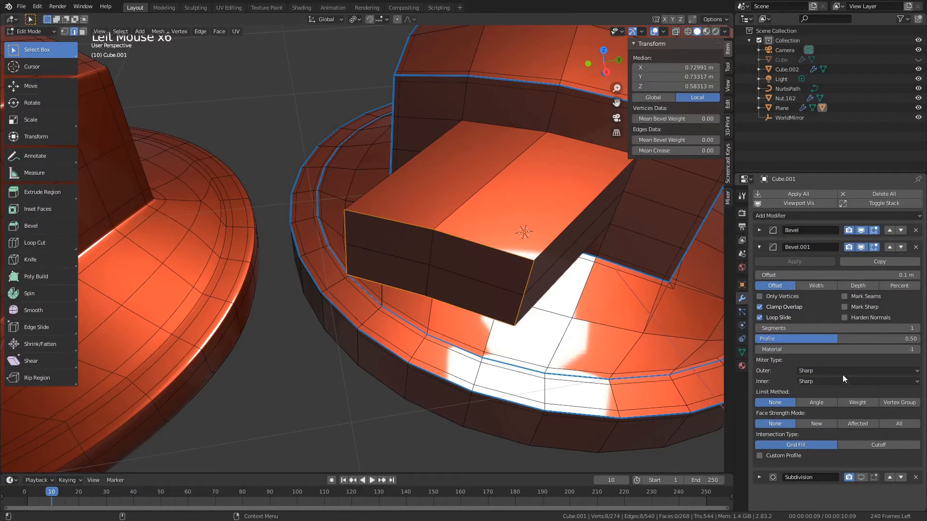
# Limit the new Bevel modifier to the BevGroup1 vertex group and set its offset to 0.117 m, with the object in Object Mode.
pyautogui.click(899, 402)
pyautogui.click(836, 413)
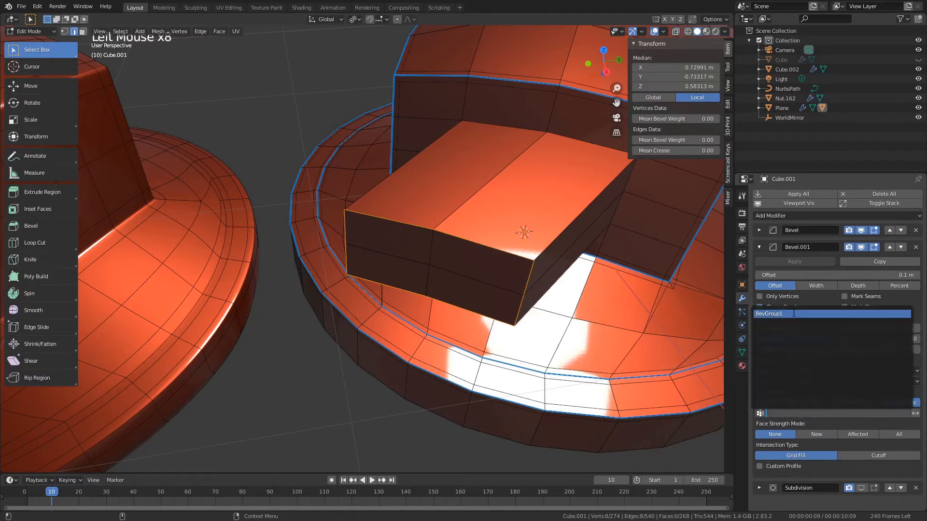
pyautogui.click(794, 314)
pyautogui.press('Tab')
pyautogui.moveTo(833, 275)
pyautogui.keyDown('shift'); pyautogui.mouseDown()
pyautogui.moveTo(824, 276)
pyautogui.moveTo(848, 276)
pyautogui.mouseUp(); pyautogui.keyUp('shift')
# Examine the vertex-group bevel on the protruding block from several angles and distances.
pyautogui.scroll(-6, 575, 326)
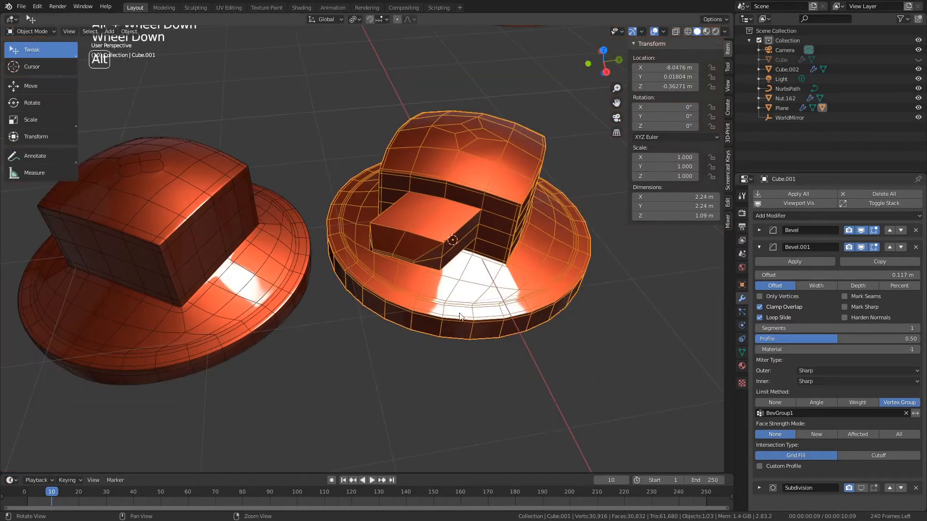
pyautogui.keyDown('alt'); pyautogui.middleClick(400, 306); pyautogui.keyUp('alt')
pyautogui.scroll(4, 377, 311)
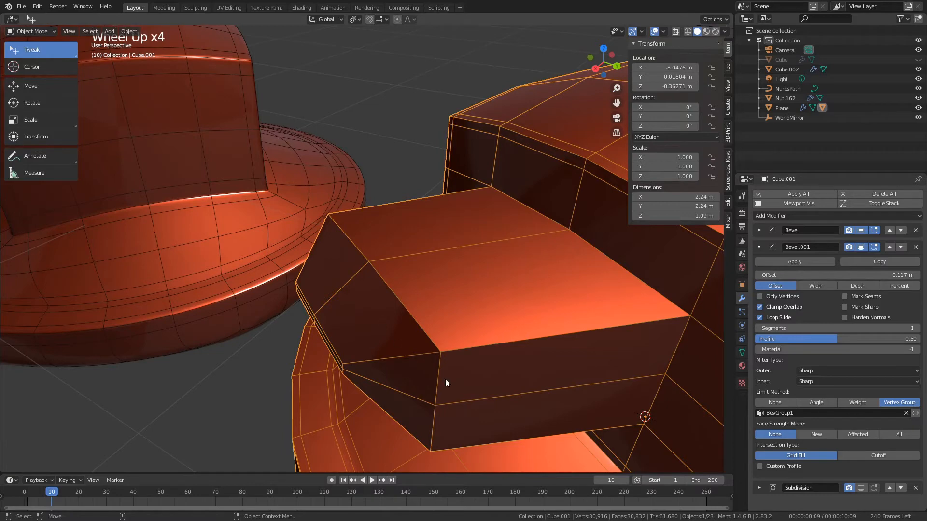
pyautogui.scroll(-3, 447, 383)
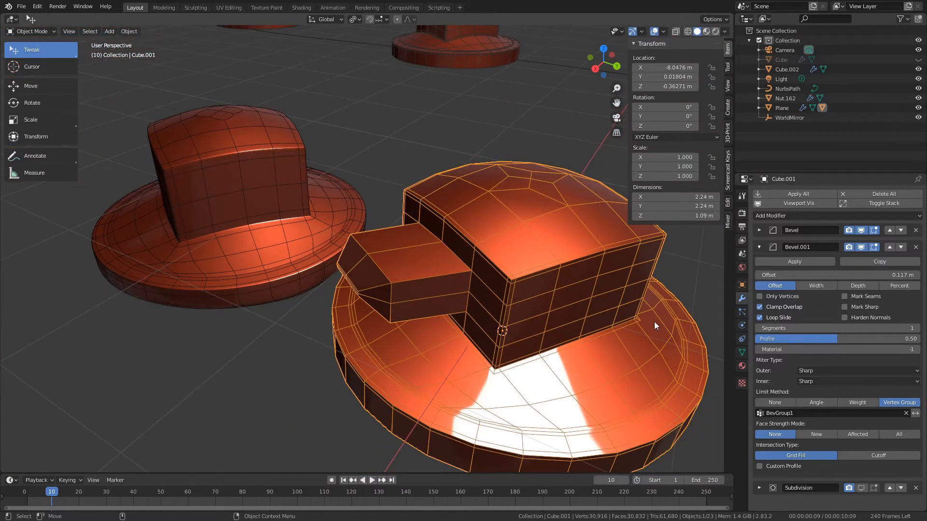
pyautogui.click(671, 289)
pyautogui.click(671, 288)
pyautogui.scroll(-4, 671, 288)
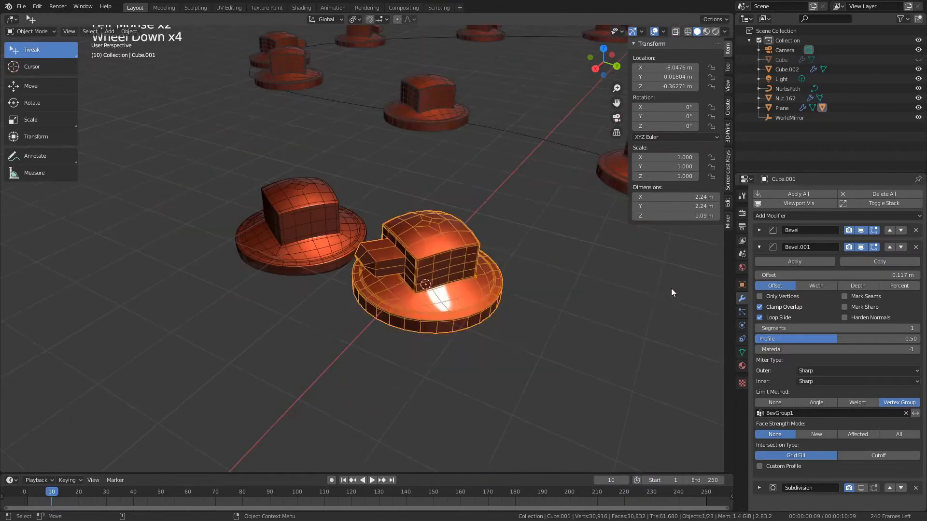
pyautogui.click(671, 289)
pyautogui.keyDown('alt'); pyautogui.moveTo(671, 289); pyautogui.dragTo(555, 269, button='middle'); pyautogui.keyUp('alt')
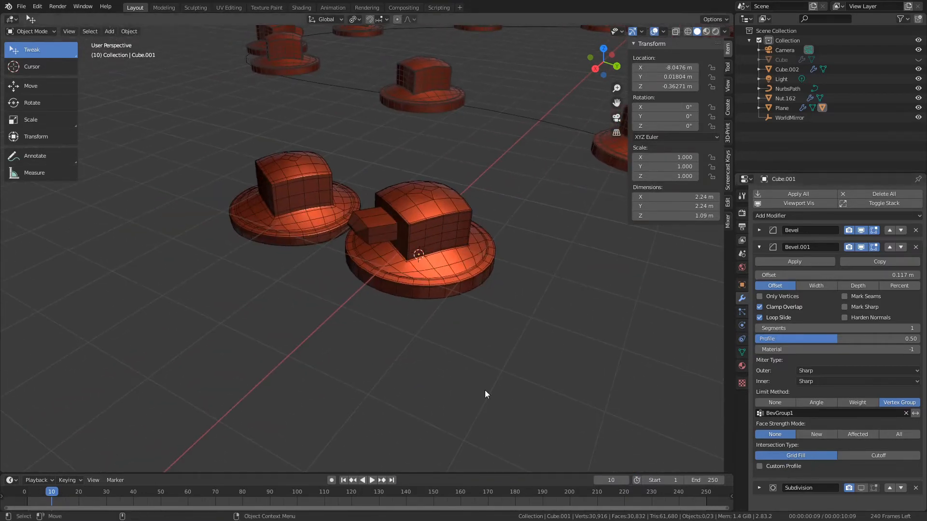
pyautogui.scroll(2, 493, 395)
pyautogui.scroll(-4, 467, 301)
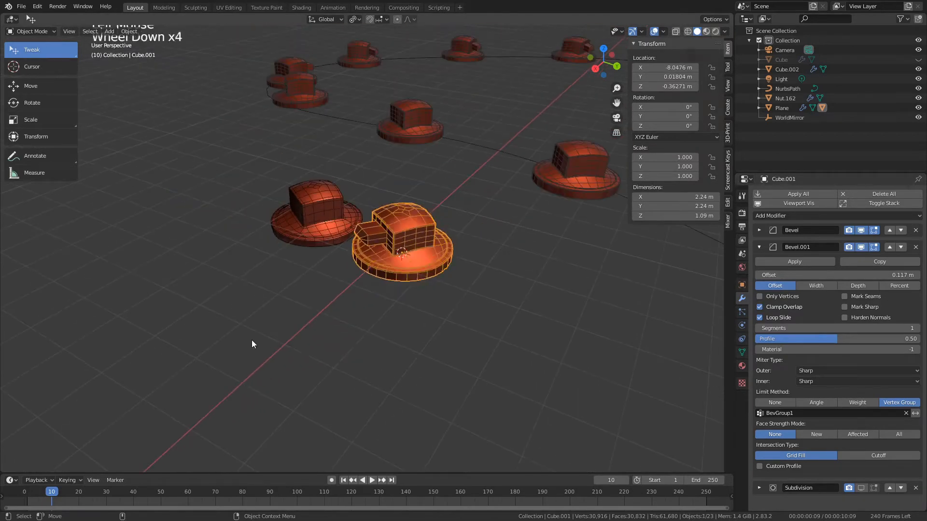
# Add a new mesh plane to the scene.
pyautogui.click(339, 300)
pyautogui.hotkey('shift', 'a')
pyautogui.scroll(4, 254, 285)
pyautogui.moveTo(284, 300)
pyautogui.keyDown('alt'); pyautogui.mouseDown(button='middle')
pyautogui.moveTo(485, 244)
pyautogui.moveTo(301, 298)
pyautogui.mouseUp(button='middle'); pyautogui.keyUp('alt')
pyautogui.scroll(4, 482, 245)
pyautogui.click(266, 285)
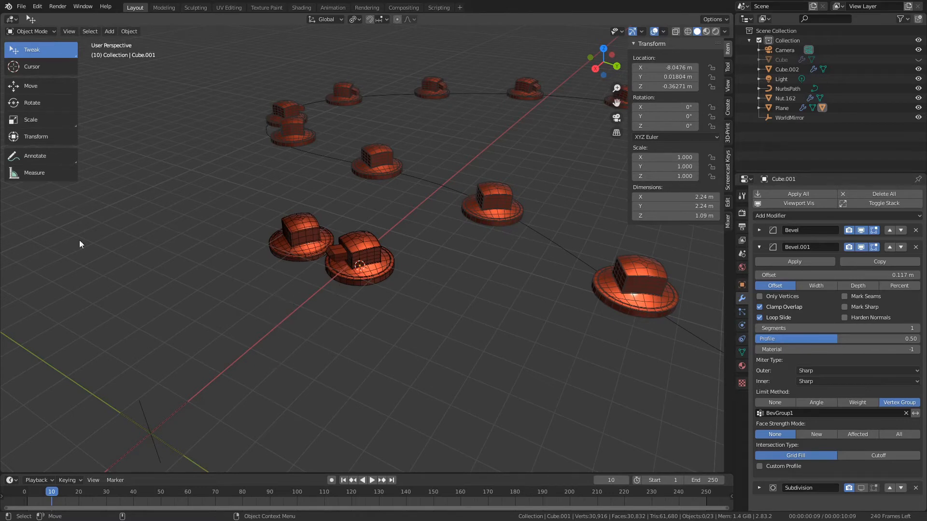
pyautogui.click(110, 31)
pyautogui.moveTo(159, 42)
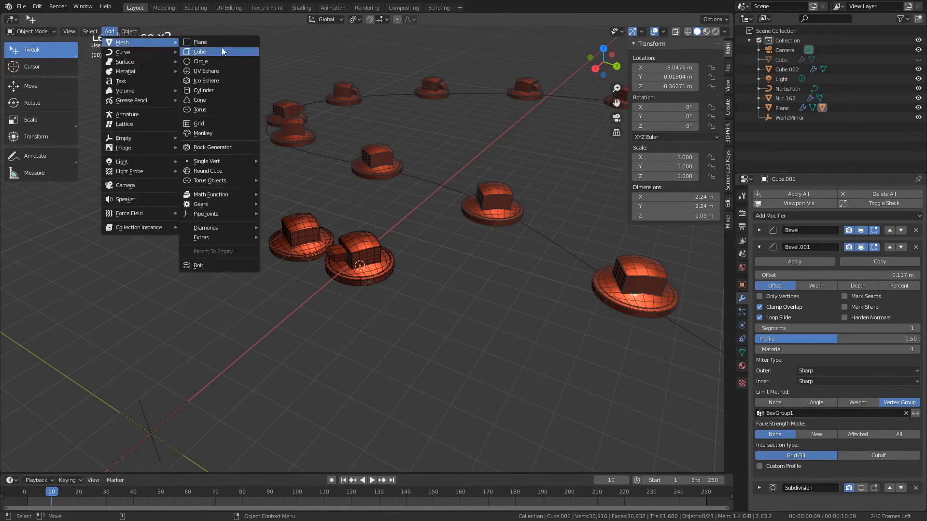
pyautogui.click(221, 48)
# Move the new plane along the X axis to about -2.87 m, clear of the hat-shaped objects.
pyautogui.press('2')
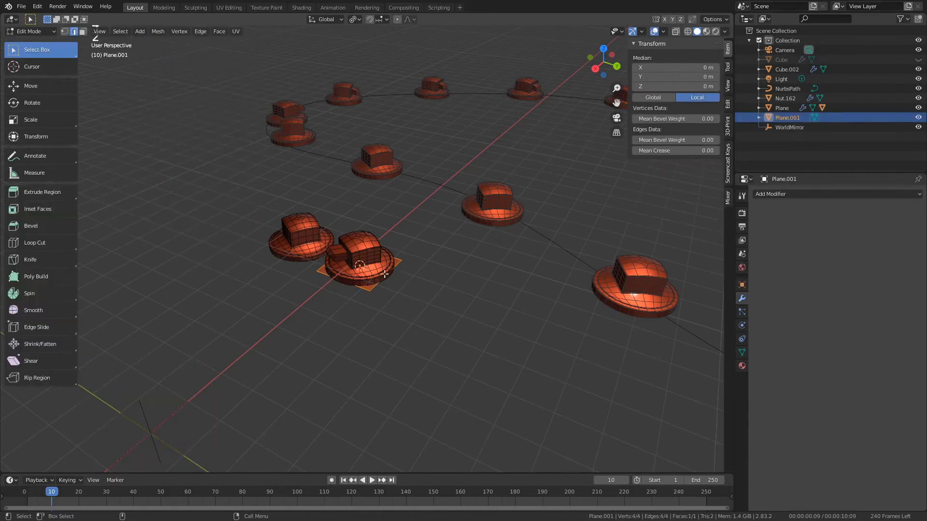
pyautogui.press('w')
pyautogui.press('4')
pyautogui.press('2')
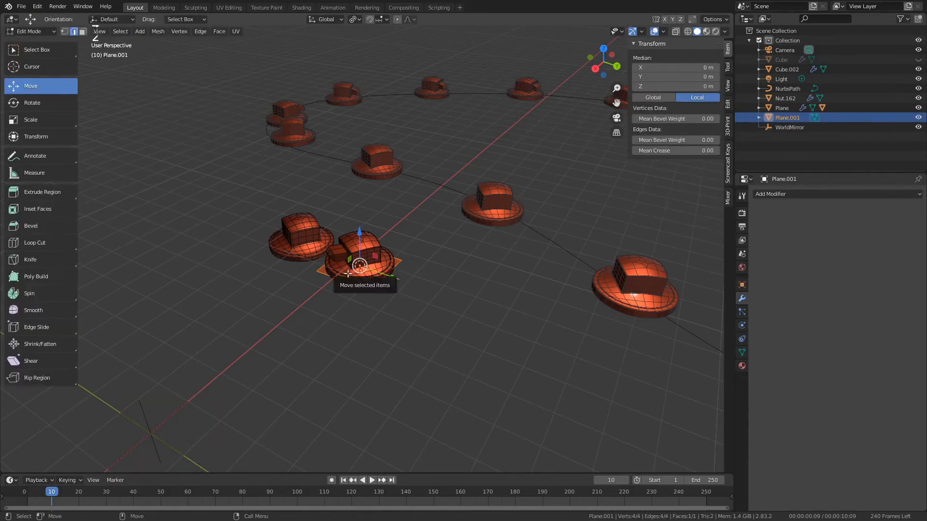
pyautogui.press('4')
pyautogui.press('w')
pyautogui.moveTo(339, 284); pyautogui.dragTo(230, 383)
pyautogui.keyDown('alt'); pyautogui.moveTo(246, 385); pyautogui.dragTo(287, 314, button='middle'); pyautogui.keyUp('alt')
pyautogui.press('2')
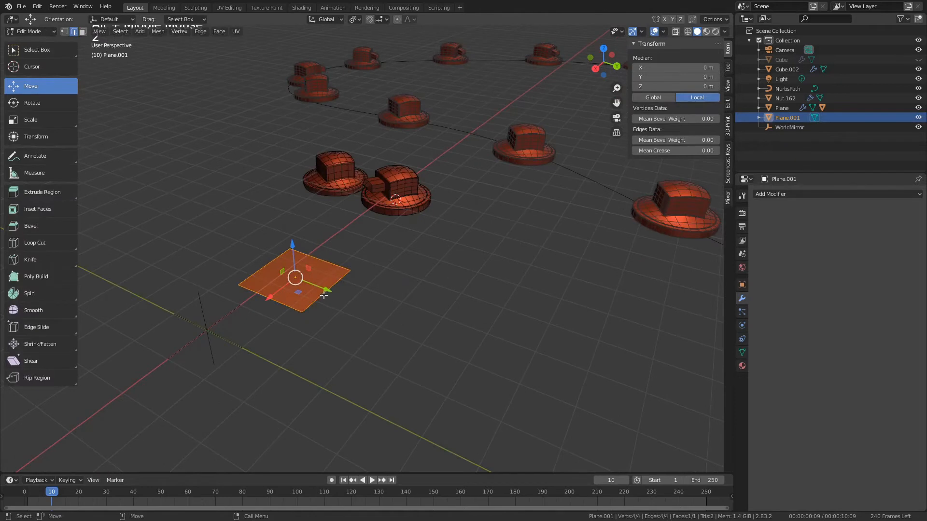
# Scale the plane to about 5.08 m by 7.84 m and extrude it into a slab about 0.44 m thick.
pyautogui.press('r')
pyautogui.moveTo(351, 301); pyautogui.dragTo(516, 355, button='middle')
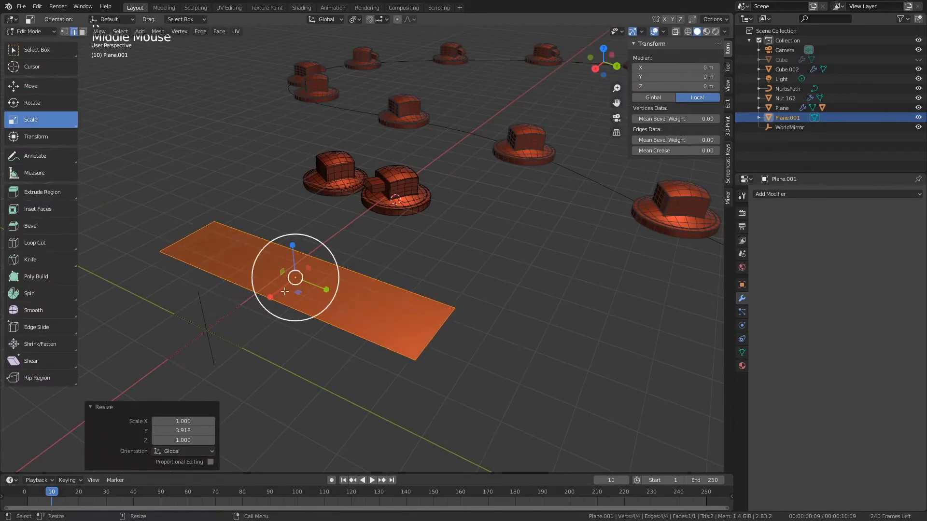
pyautogui.moveTo(270, 298); pyautogui.dragTo(238, 334)
pyautogui.hotkey('ctrl', 'e')
pyautogui.moveTo(386, 317); pyautogui.dragTo(401, 303, button='middle')
# Extrude the slab's top face in place and scale it down to form an inset rectangle.
pyautogui.hotkey('ctrl', 'e')
pyautogui.moveTo(553, 339); pyautogui.dragTo(468, 343, button='middle')
pyautogui.press('r')
pyautogui.keyDown('alt'); pyautogui.moveTo(465, 352); pyautogui.dragTo(362, 246); pyautogui.keyUp('alt')
# Extrude the slab's bottom face in place and scale it to about 0.314 to form a smaller inset rectangle.
pyautogui.press('3')
pyautogui.click(347, 163)
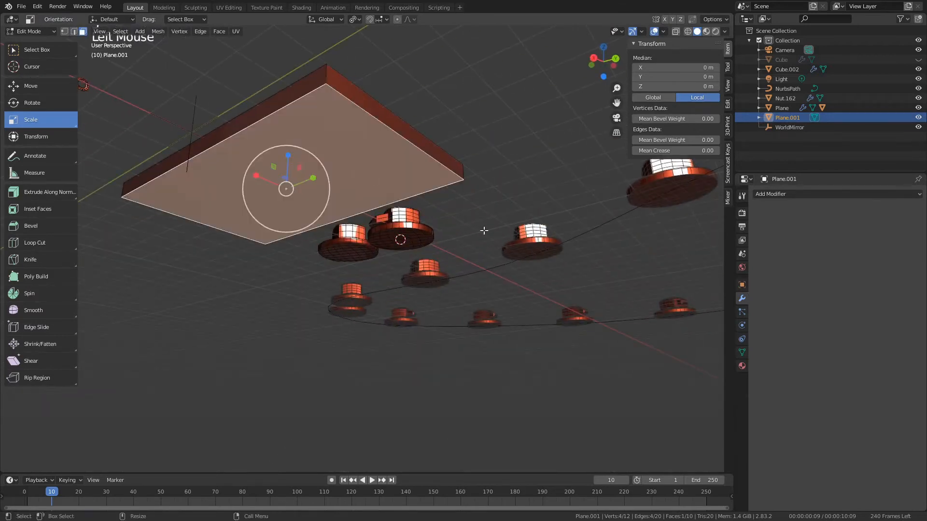
pyautogui.hotkey('ctrl', 'e')
pyautogui.middleClick(536, 250)
pyautogui.press('r')
pyautogui.moveTo(546, 251); pyautogui.dragTo(371, 259, button='middle')
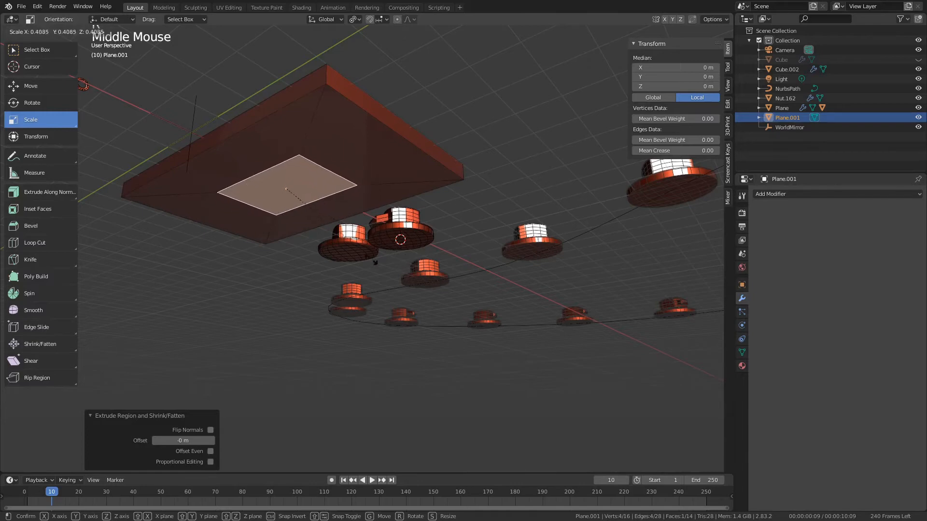
pyautogui.click(357, 246)
# Select all of the slab's faces and subdivide them.
pyautogui.keyDown('alt'); pyautogui.moveTo(357, 246); pyautogui.dragTo(394, 290); pyautogui.keyUp('alt')
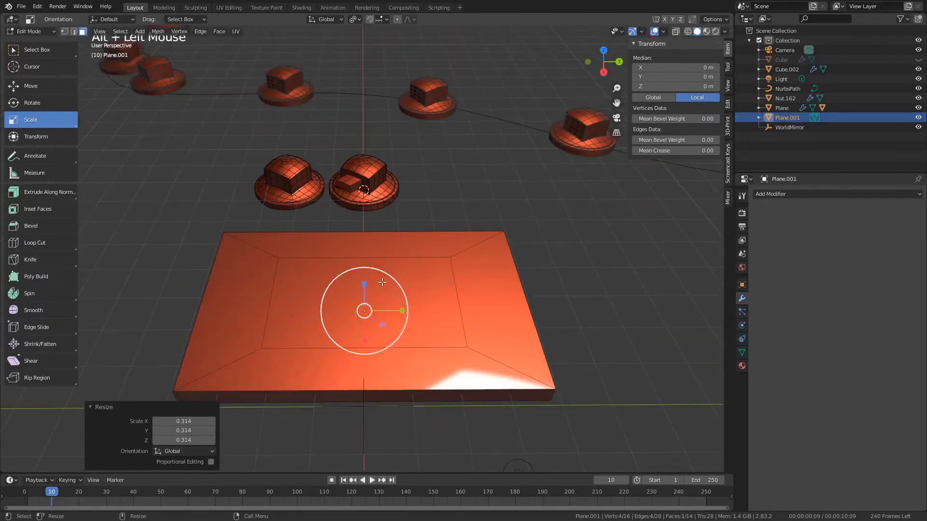
pyautogui.hotkey('ctrl', 'a')
pyautogui.press('w')
pyautogui.rightClick(350, 239)
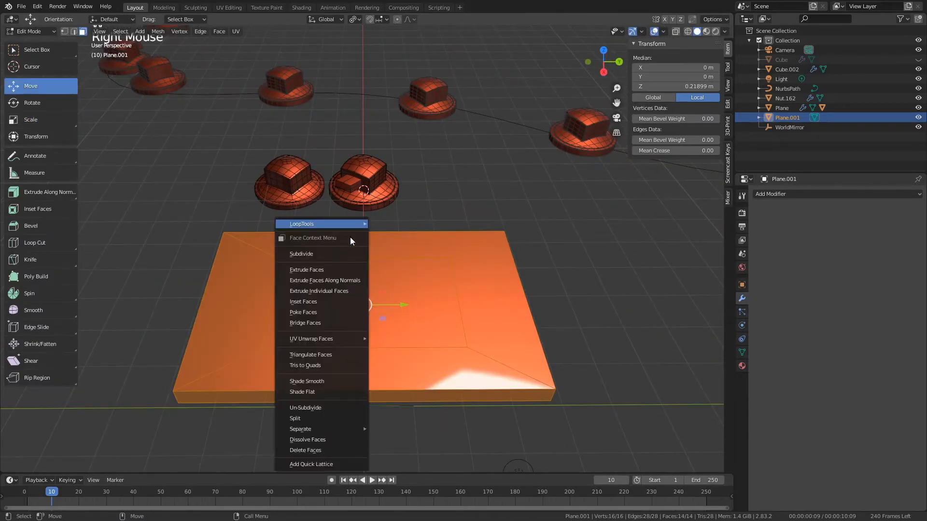
pyautogui.click(330, 263)
# Select the four central faces on the slab's underside and round them with the LoopTools Circle operation.
pyautogui.keyDown('alt'); pyautogui.moveTo(331, 264); pyautogui.dragTo(299, 188); pyautogui.keyUp('alt')
pyautogui.click(285, 175)
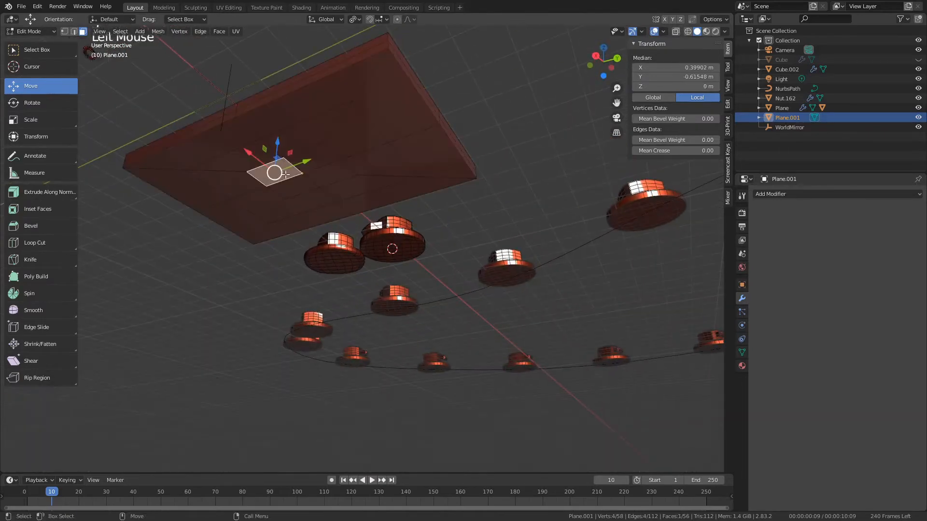
pyautogui.keyDown('ctrl'); pyautogui.keyDown('shift'); pyautogui.click(341, 170); pyautogui.keyUp('shift'); pyautogui.keyUp('ctrl')
pyautogui.rightClick(315, 207)
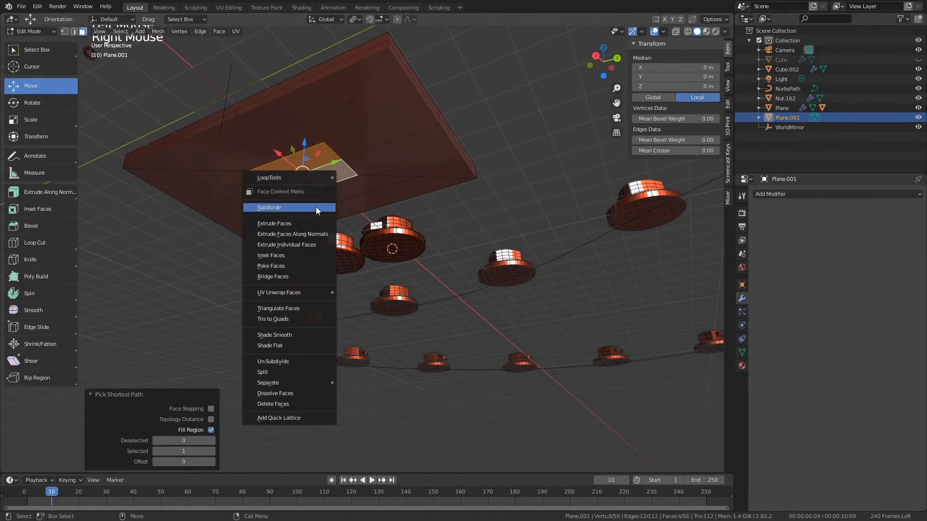
pyautogui.moveTo(319, 178)
pyautogui.click(375, 190)
# Extrude the underside octagon about 0.026 m into the slab and scale it to about 0.578.
pyautogui.hotkey('ctrl', 'e')
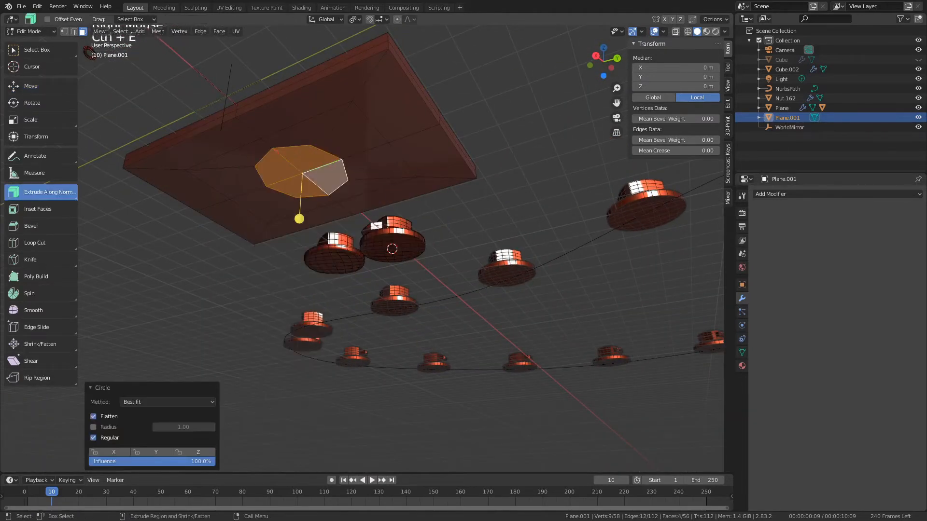
pyautogui.moveTo(387, 177); pyautogui.dragTo(388, 162, button='middle')
pyautogui.press('r')
pyautogui.moveTo(483, 229); pyautogui.dragTo(403, 217, button='middle')
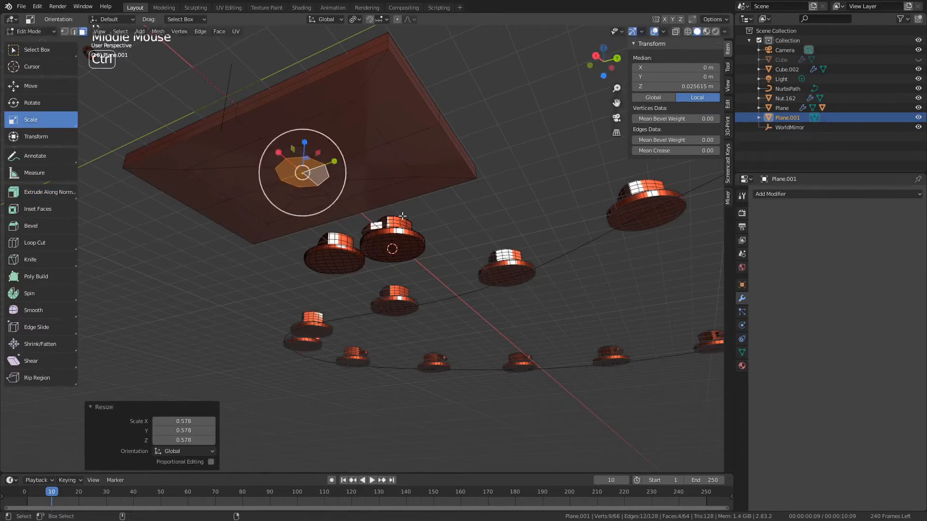
# Extrude the reduced octagon about 1.49 m downward into a post, and return to Object Mode.
pyautogui.hotkey('ctrl', 'e')
pyautogui.moveTo(405, 248); pyautogui.dragTo(388, 202, button='middle')
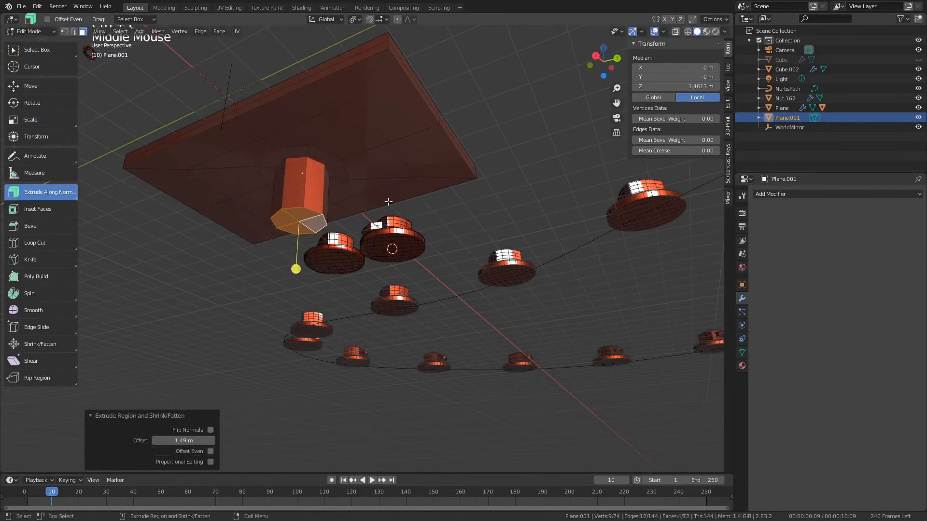
pyautogui.keyDown('alt'); pyautogui.moveTo(389, 202); pyautogui.dragTo(364, 386); pyautogui.keyUp('alt')
pyautogui.press('Tab')
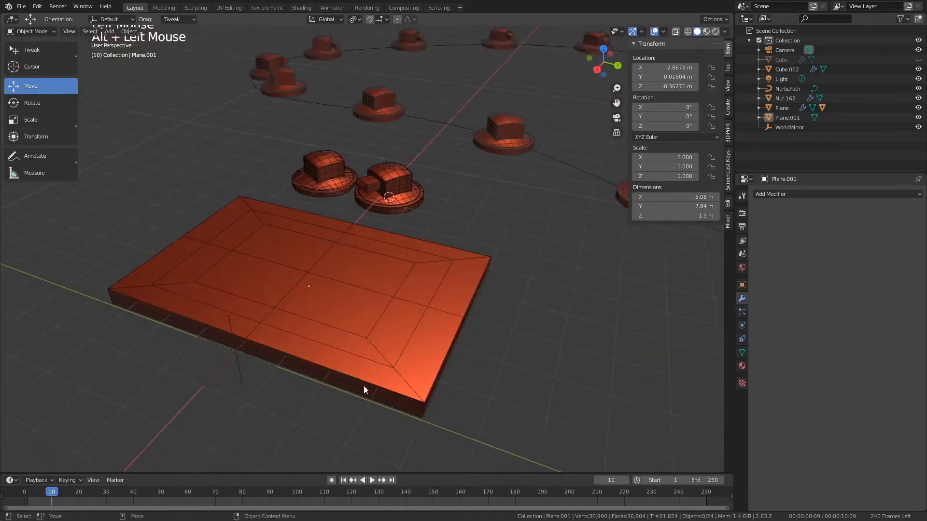
pyautogui.keyDown('alt'); pyautogui.middleClick(363, 386); pyautogui.keyUp('alt')
pyautogui.click(250, 404)
pyautogui.click(224, 416)
pyautogui.click(270, 399)
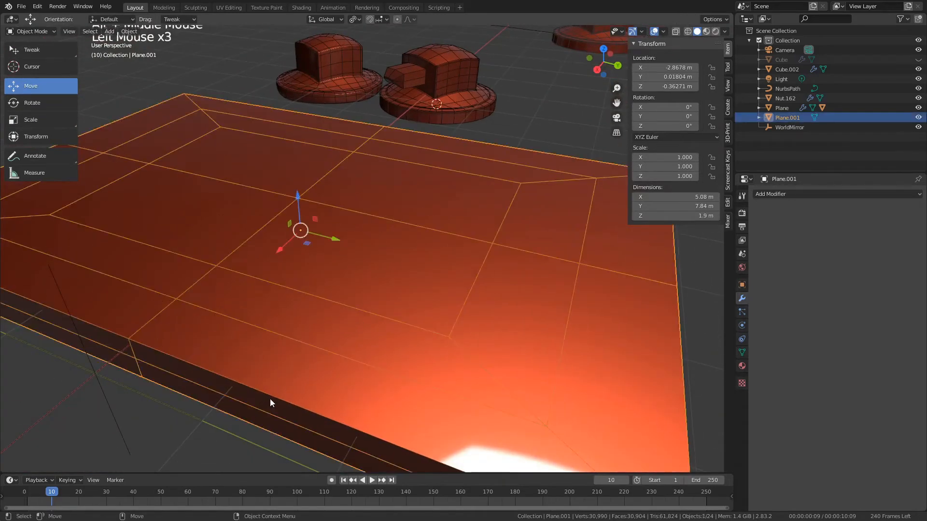
pyautogui.press('Tab')
pyautogui.keyDown('alt'); pyautogui.moveTo(271, 398); pyautogui.dragTo(302, 361); pyautogui.keyUp('alt')
pyautogui.click(329, 216)
pyautogui.doubleClick(333, 246)
pyautogui.press('End')
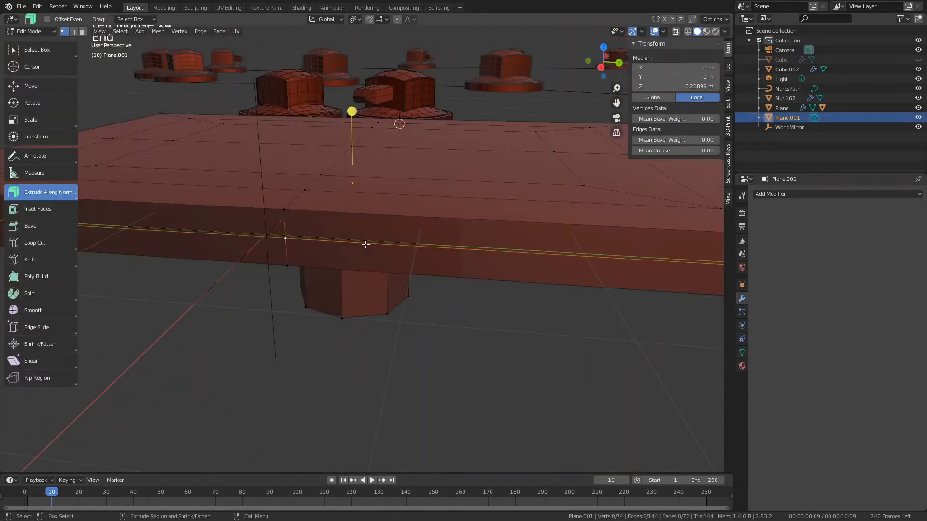
pyautogui.press('Delete')
pyautogui.press('Tab')
pyautogui.keyDown('alt'); pyautogui.moveTo(402, 348); pyautogui.dragTo(454, 317); pyautogui.keyUp('alt')
pyautogui.click(453, 317)
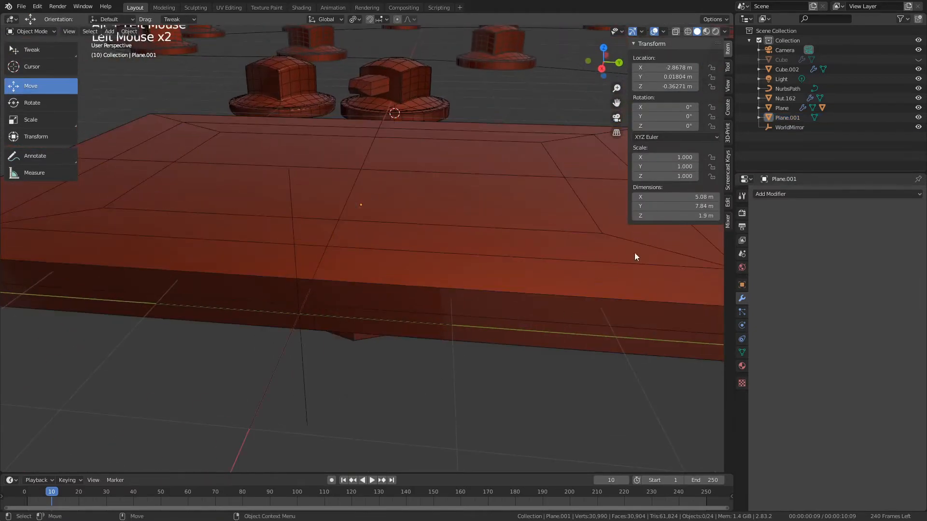
pyautogui.click(796, 194)
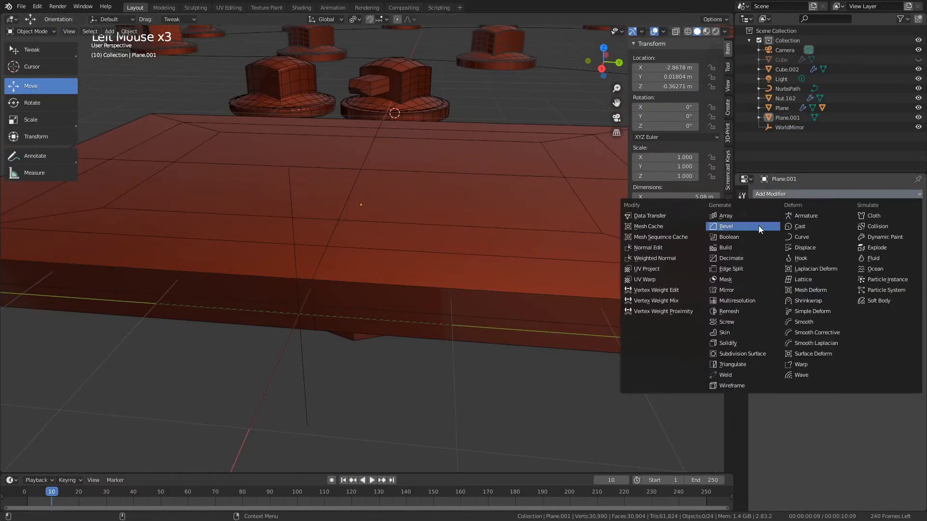
pyautogui.click(422, 313)
# Select the slab's top outer edge loop in Edit Mode, try a one-segment bevel about 0.203 m wide on it, and undo the bevel.
pyautogui.press('Tab')
pyautogui.click(262, 274)
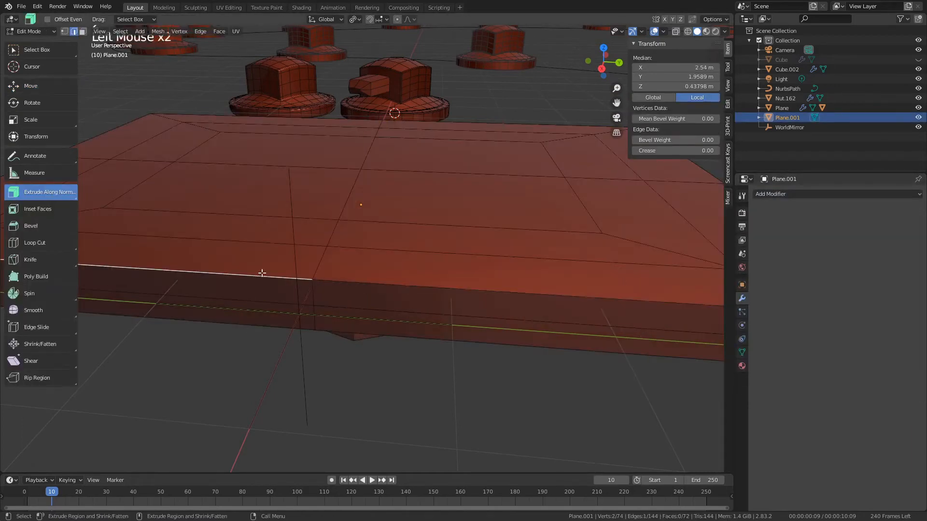
pyautogui.doubleClick(262, 273)
pyautogui.keyDown('alt'); pyautogui.moveTo(404, 265); pyautogui.dragTo(392, 265); pyautogui.keyUp('alt')
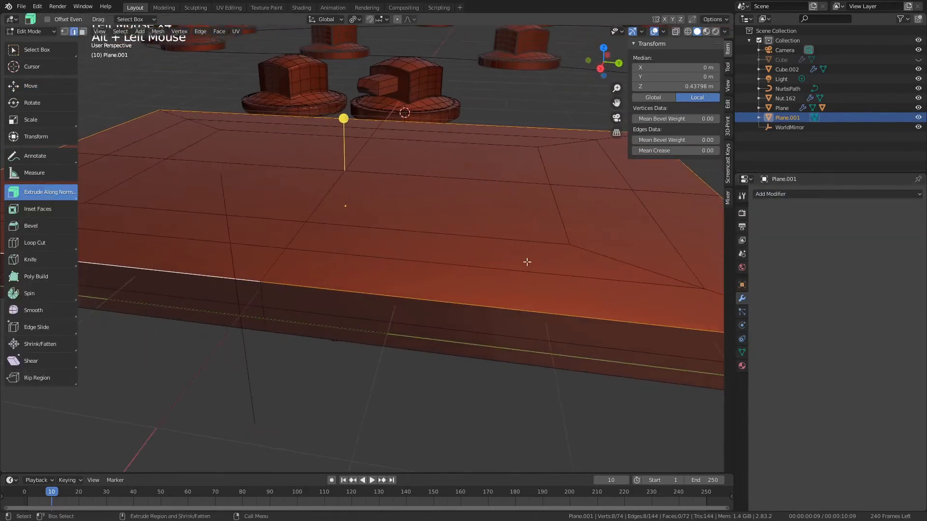
pyautogui.hotkey('ctrl', 'b')
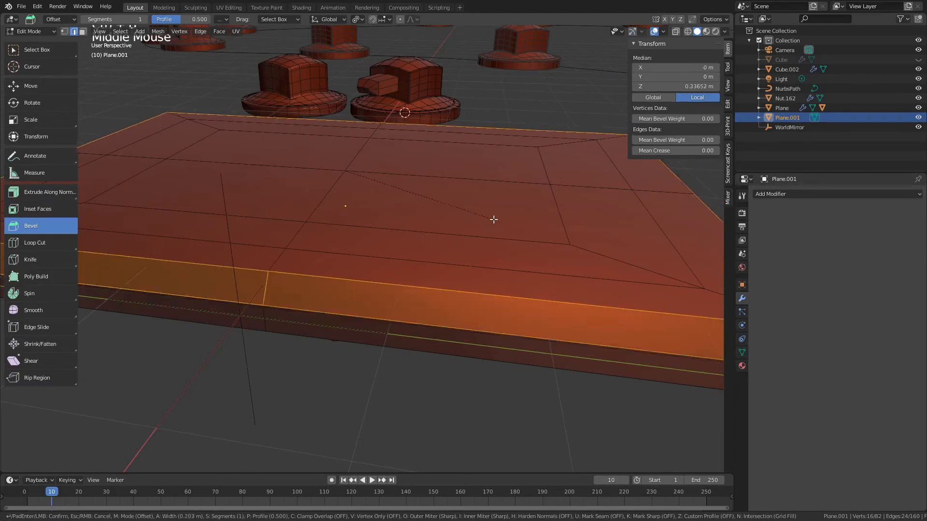
pyautogui.hotkey('ctrl', 'z')
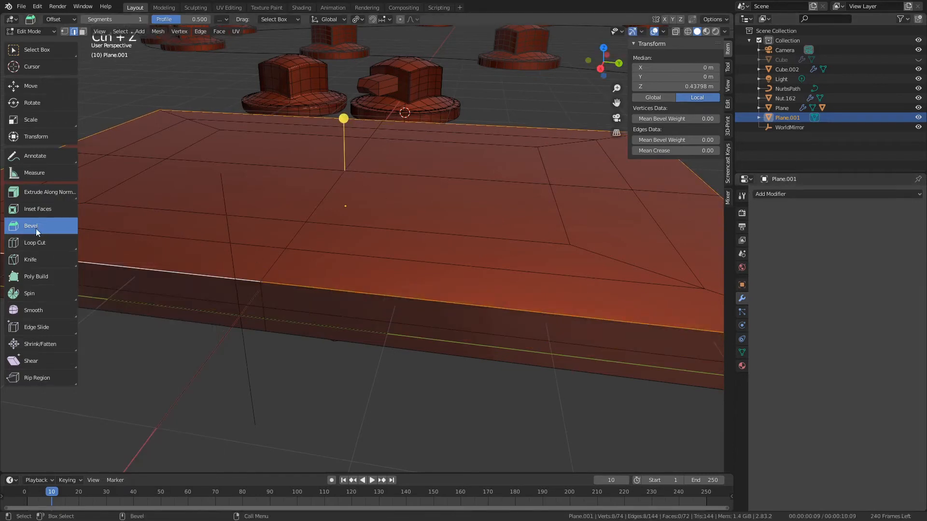
# Add a Bevel modifier to the slab and set the selected top edge loop's mean bevel weight to 1.00.
pyautogui.click(802, 195)
pyautogui.click(732, 225)
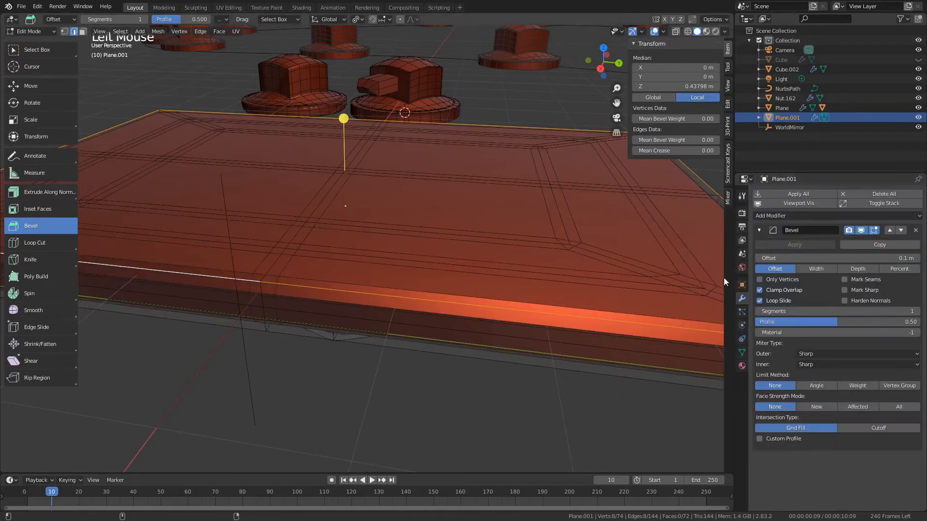
pyautogui.click(741, 353)
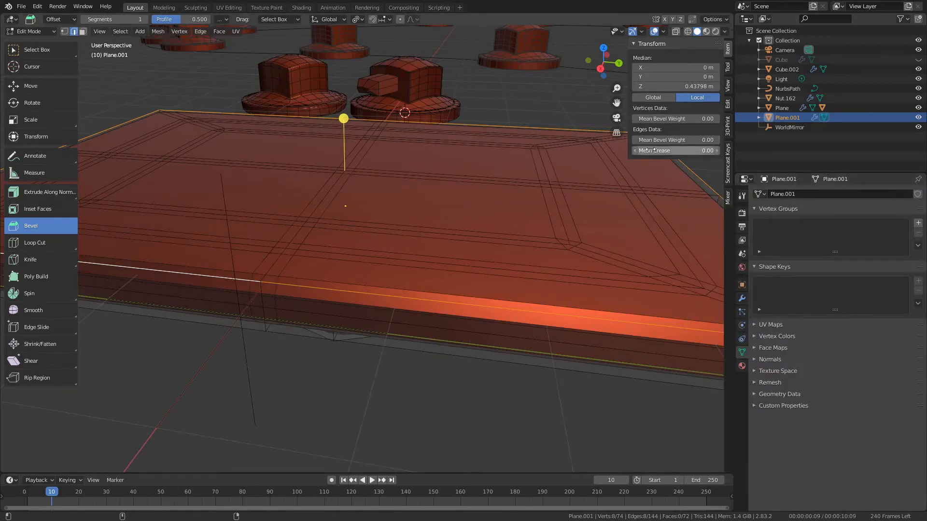
pyautogui.moveTo(676, 140); pyautogui.dragTo(719, 141)
# Limit the Bevel modifier by Weight and return to Object Mode.
pyautogui.click(742, 299)
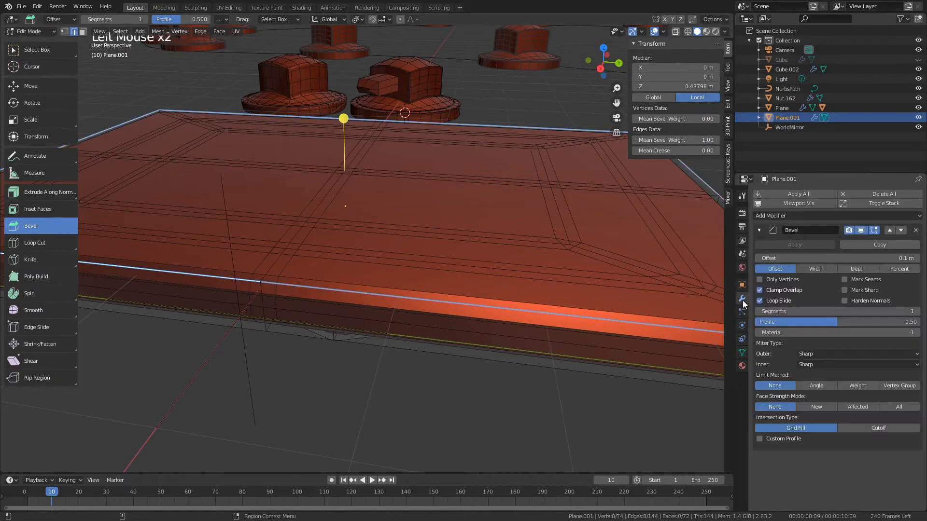
pyautogui.click(859, 387)
pyautogui.scroll(-2, 364, 373)
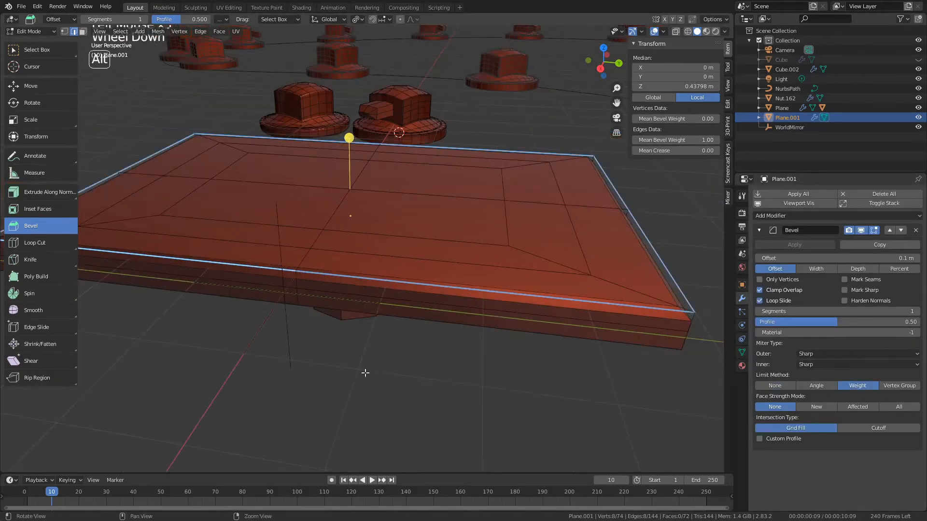
pyautogui.keyDown('alt'); pyautogui.moveTo(364, 373); pyautogui.dragTo(292, 334); pyautogui.keyUp('alt')
pyautogui.keyDown('alt'); pyautogui.moveTo(292, 334); pyautogui.dragTo(362, 375, button='middle'); pyautogui.keyUp('alt')
pyautogui.scroll(2, 304, 352)
pyautogui.press('Tab')
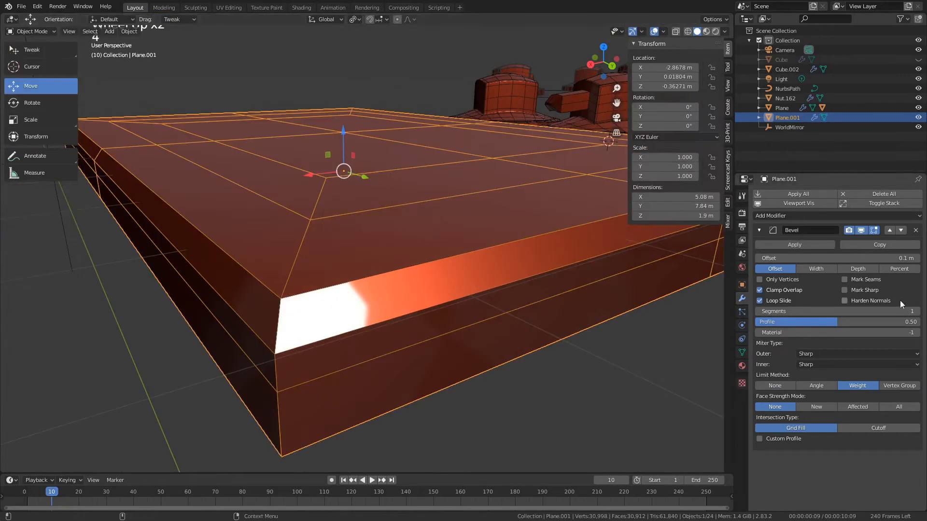
# Set the Bevel modifier's offset to 0.172 m and its segments to 8.
pyautogui.keyDown('shift'); pyautogui.moveTo(847, 255); pyautogui.dragTo(875, 256); pyautogui.keyUp('shift')
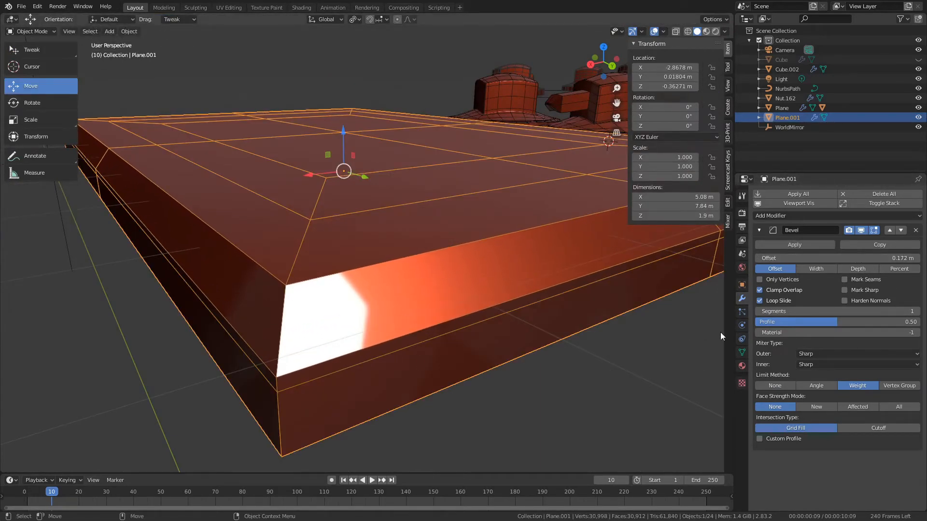
pyautogui.moveTo(845, 312); pyautogui.dragTo(854, 312)
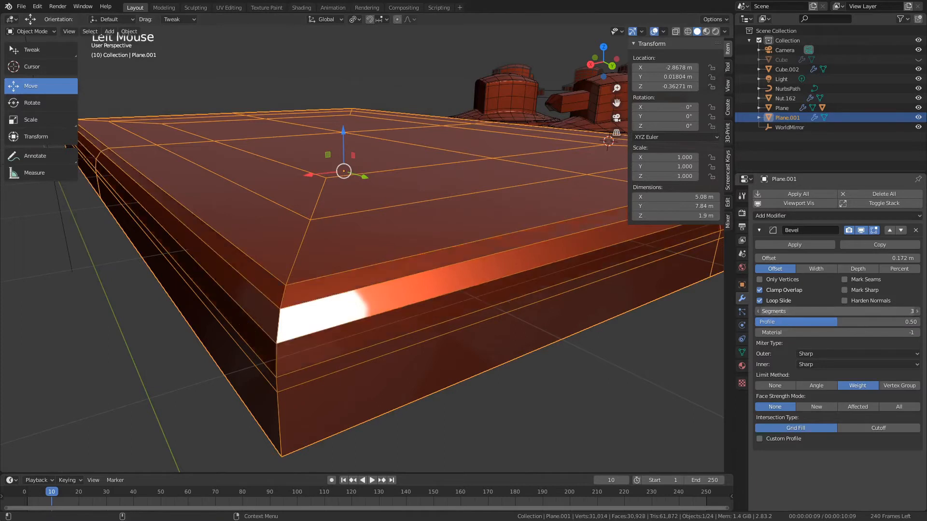
pyautogui.doubleClick(819, 313)
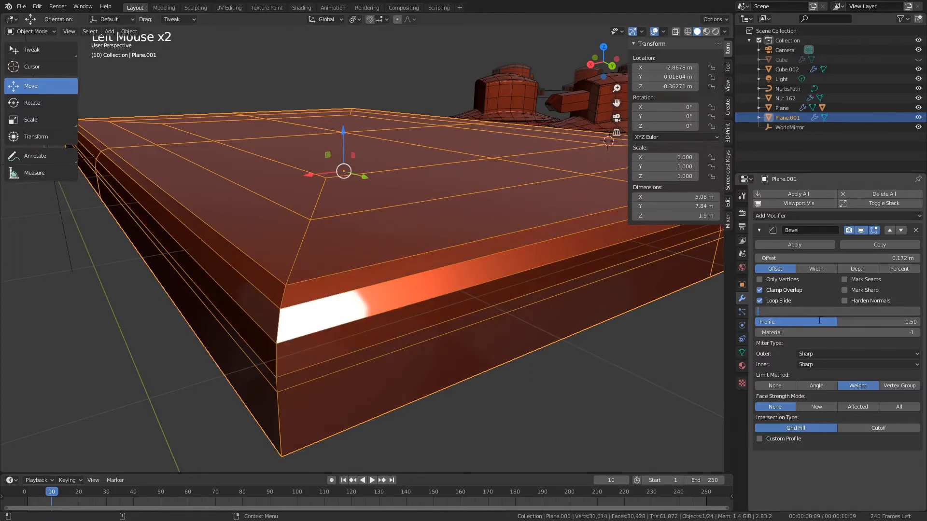
pyautogui.write('8')
pyautogui.press('Return')
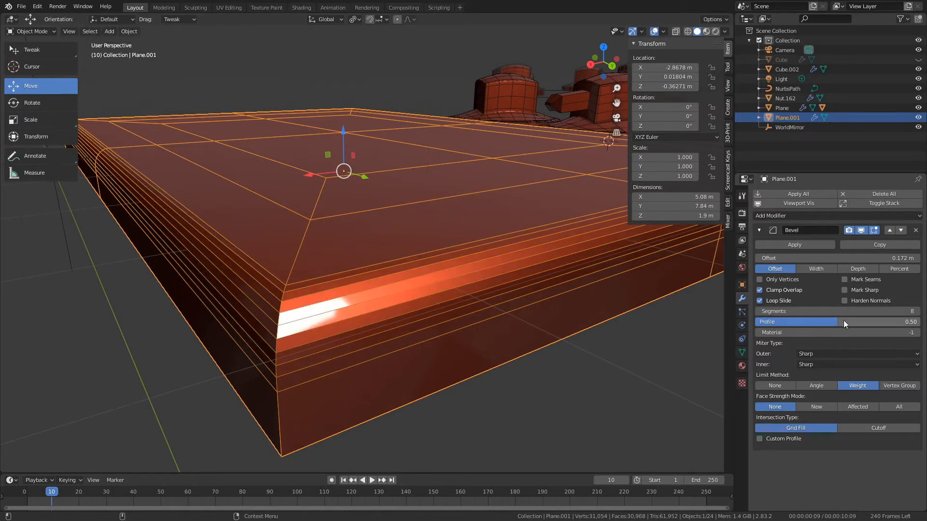
# Set the Bevel modifier's profile to 1.00.
pyautogui.moveTo(844, 321)
pyautogui.mouseDown()
pyautogui.moveTo(859, 320)
pyautogui.moveTo(756, 320)
pyautogui.moveTo(857, 320)
pyautogui.moveTo(756, 320)
pyautogui.moveTo(839, 320)
pyautogui.mouseUp()
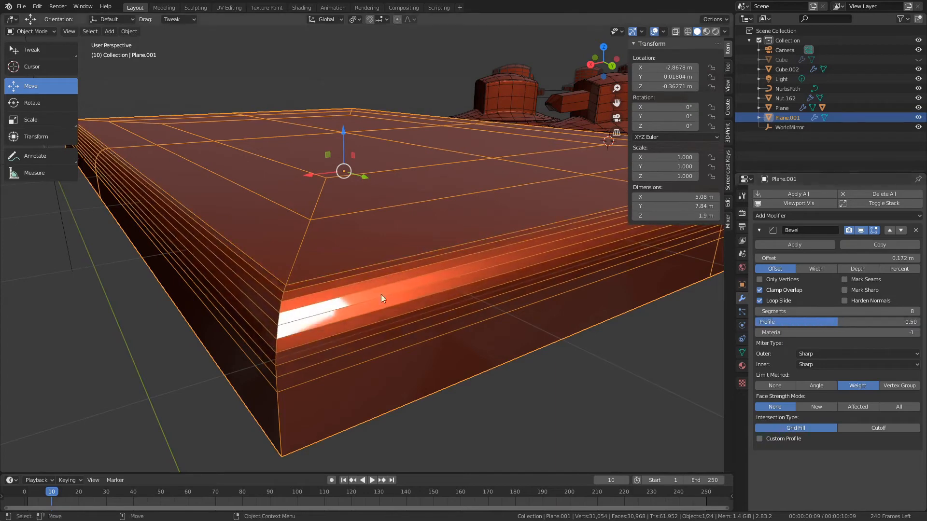
pyautogui.keyDown('alt'); pyautogui.moveTo(381, 295); pyautogui.dragTo(299, 268); pyautogui.keyUp('alt')
pyautogui.keyDown('alt'); pyautogui.moveTo(300, 268); pyautogui.dragTo(716, 267, button='middle'); pyautogui.keyUp('alt')
pyautogui.moveTo(885, 320); pyautogui.dragTo(917, 321)
pyautogui.moveTo(758, 322); pyautogui.dragTo(917, 322)
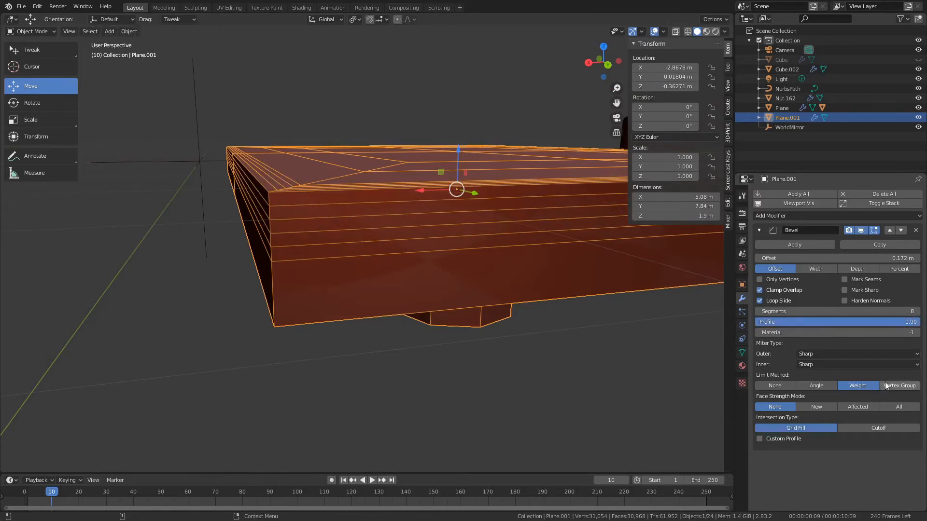
# Enable the bevel's Custom Profile, add points that shape its curve into a wavy stepped moulding, and deselect the slab.
pyautogui.click(790, 441)
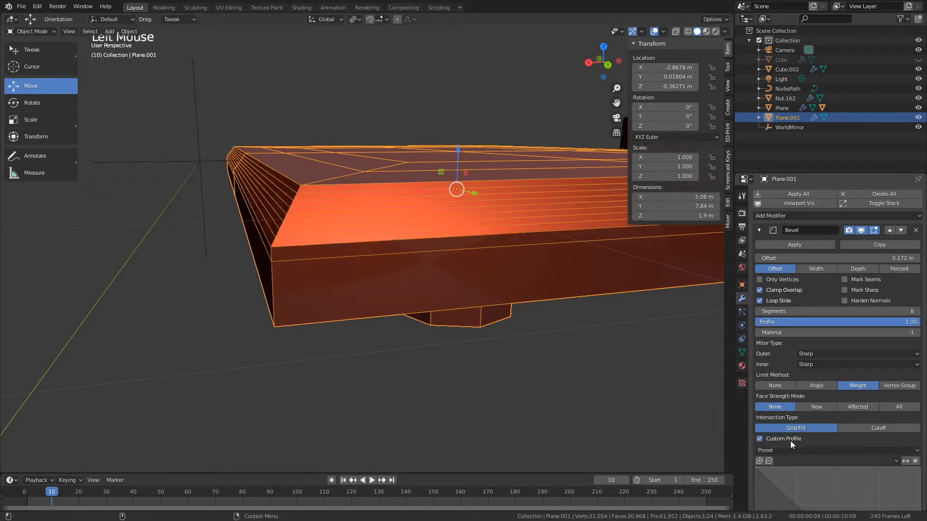
pyautogui.scroll(-8, 807, 443)
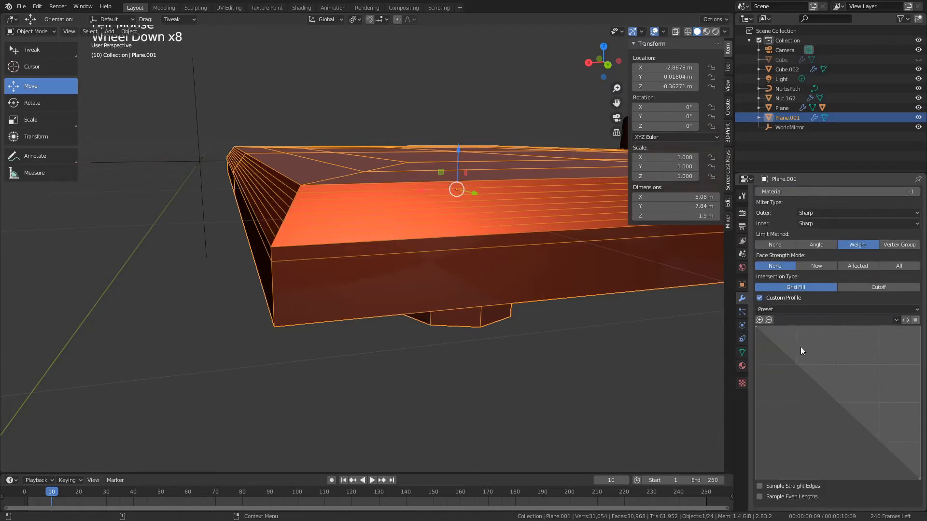
pyautogui.moveTo(790, 358); pyautogui.dragTo(804, 336)
pyautogui.moveTo(839, 362); pyautogui.dragTo(822, 376)
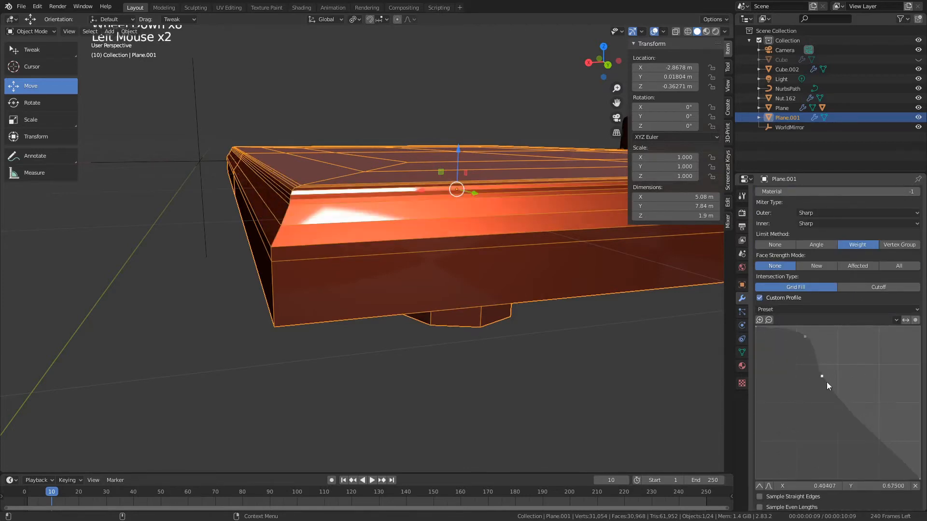
pyautogui.moveTo(862, 461); pyautogui.dragTo(895, 439)
pyautogui.click(902, 461)
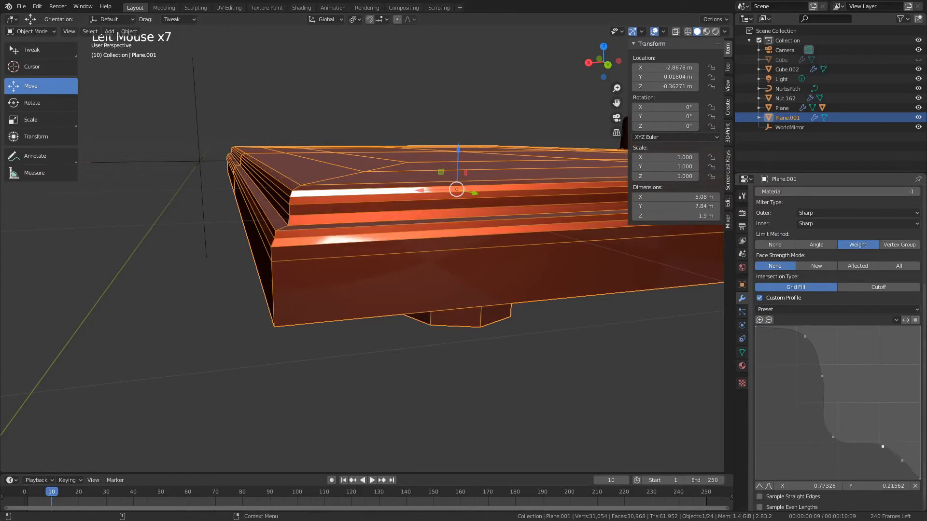
pyautogui.click(574, 400)
# Inspect the moulded corner up close and apply the Support Loops preset to the custom profile.
pyautogui.scroll(-3, 341, 228)
pyautogui.scroll(3, 354, 223)
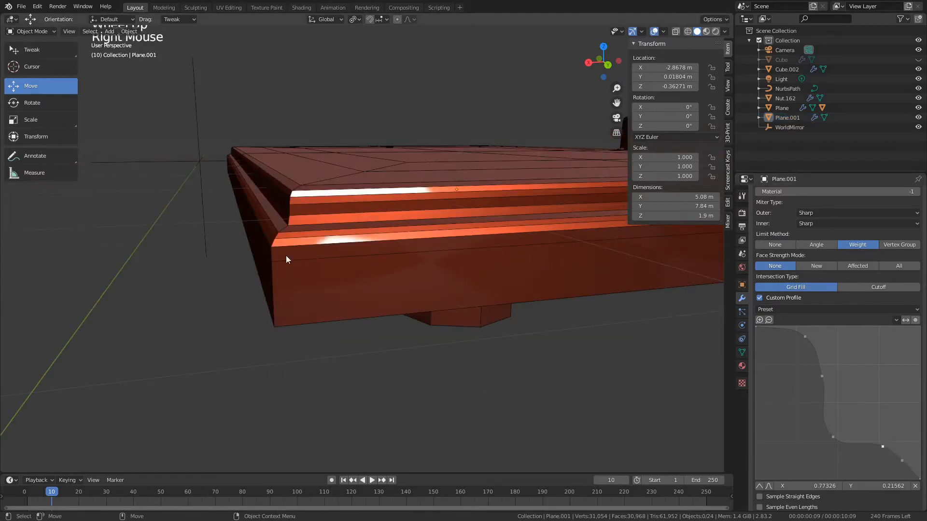
pyautogui.keyDown('alt'); pyautogui.moveTo(286, 257); pyautogui.dragTo(304, 259, button='middle'); pyautogui.keyUp('alt')
pyautogui.scroll(4, 295, 261)
pyautogui.keyDown('alt'); pyautogui.moveTo(288, 262); pyautogui.dragTo(329, 267); pyautogui.keyUp('alt')
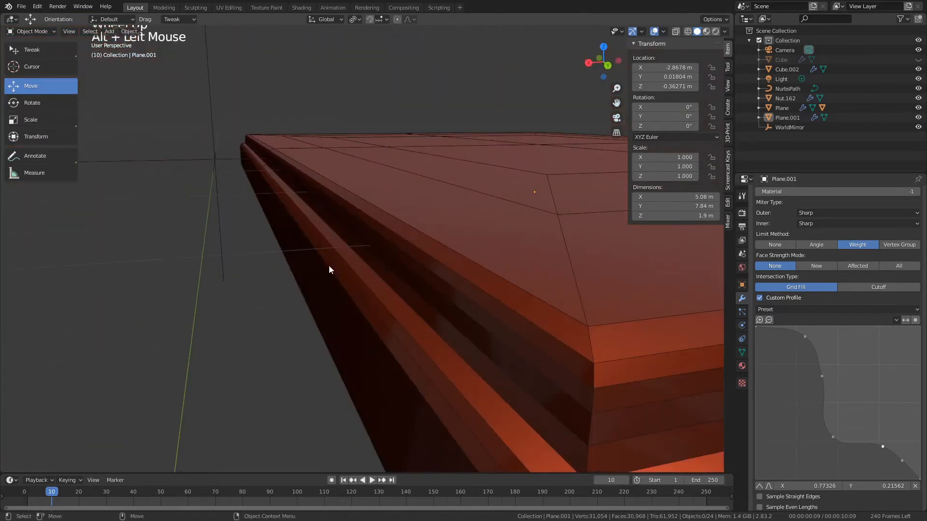
pyautogui.keyDown('alt'); pyautogui.moveTo(329, 267); pyautogui.dragTo(291, 227, button='middle'); pyautogui.keyUp('alt')
pyautogui.click(829, 309)
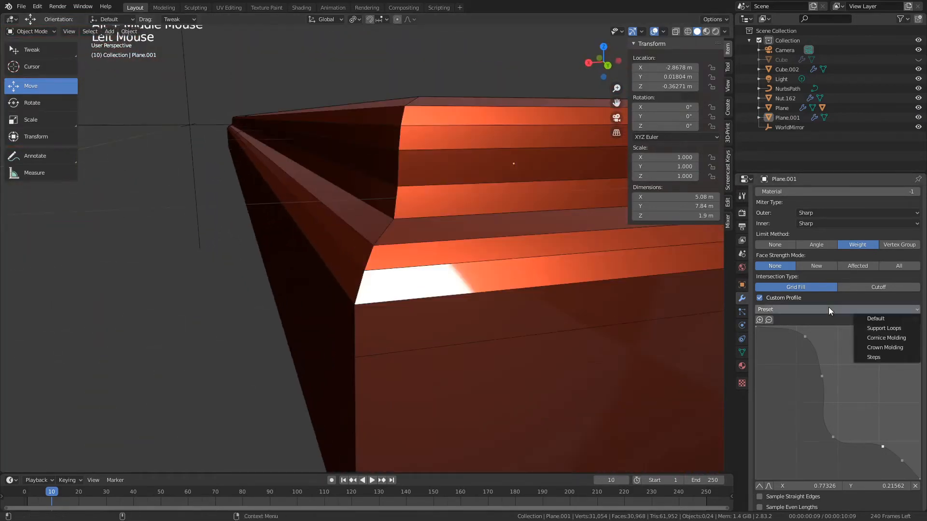
pyautogui.click(892, 329)
pyautogui.scroll(-3, 473, 274)
pyautogui.scroll(2, 455, 275)
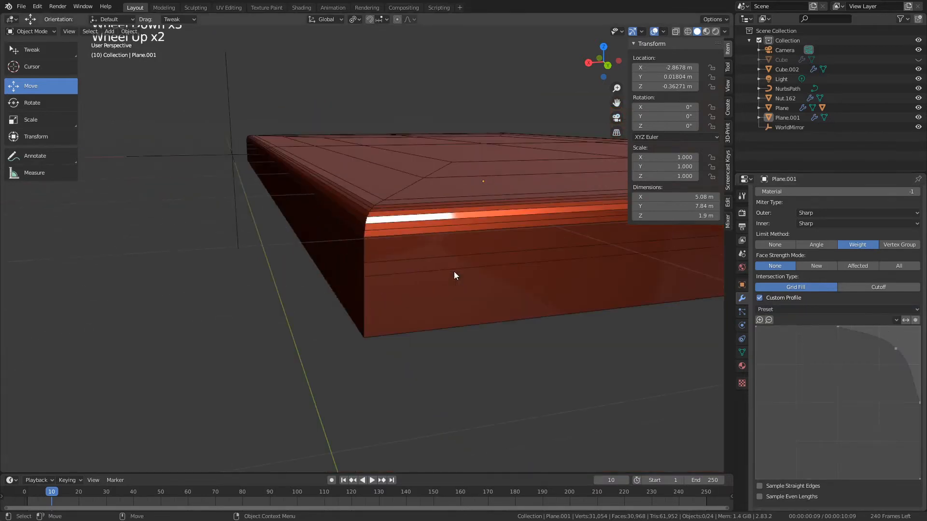
# Toggle Harden Normals on and off and reduce the bevel to 3 segments.
pyautogui.scroll(5, 880, 280)
pyautogui.click(843, 217)
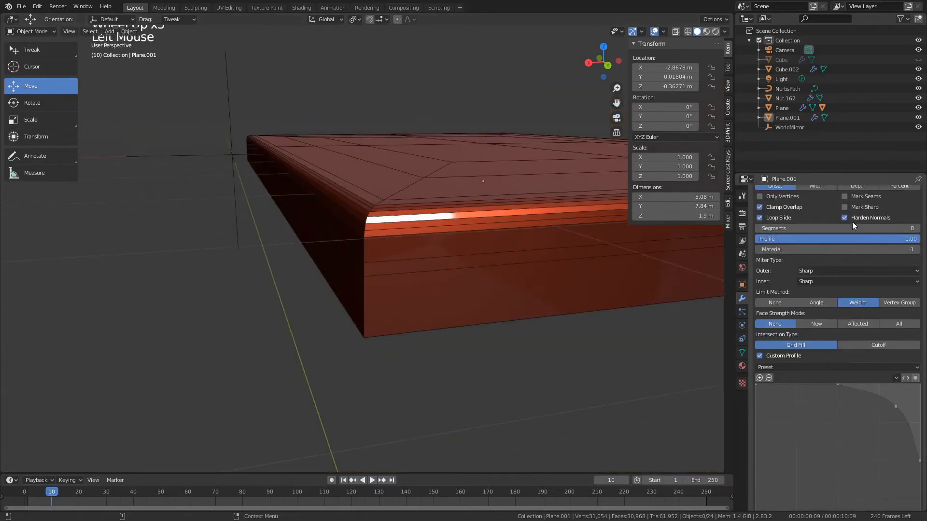
pyautogui.moveTo(889, 228); pyautogui.dragTo(860, 229)
pyautogui.click(916, 229)
pyautogui.click(917, 228)
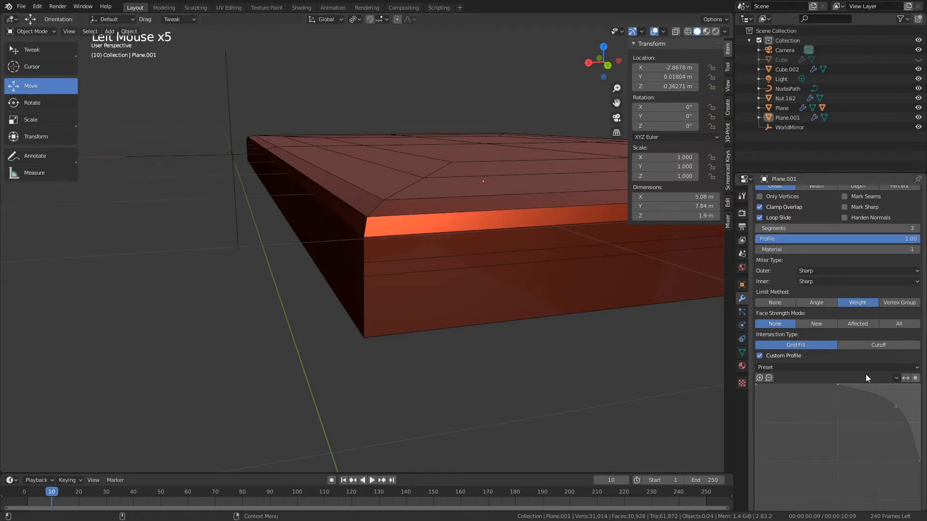
# Apply the Cornice Molding preset to the custom profile and set the bevel segments to 17.
pyautogui.click(825, 367)
pyautogui.click(805, 367)
pyautogui.click(847, 369)
pyautogui.click(831, 369)
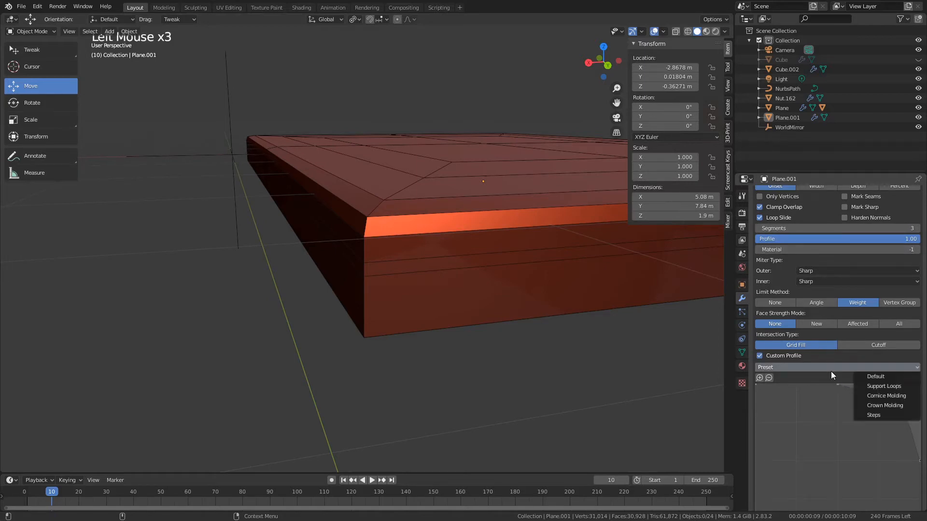
pyautogui.click(889, 405)
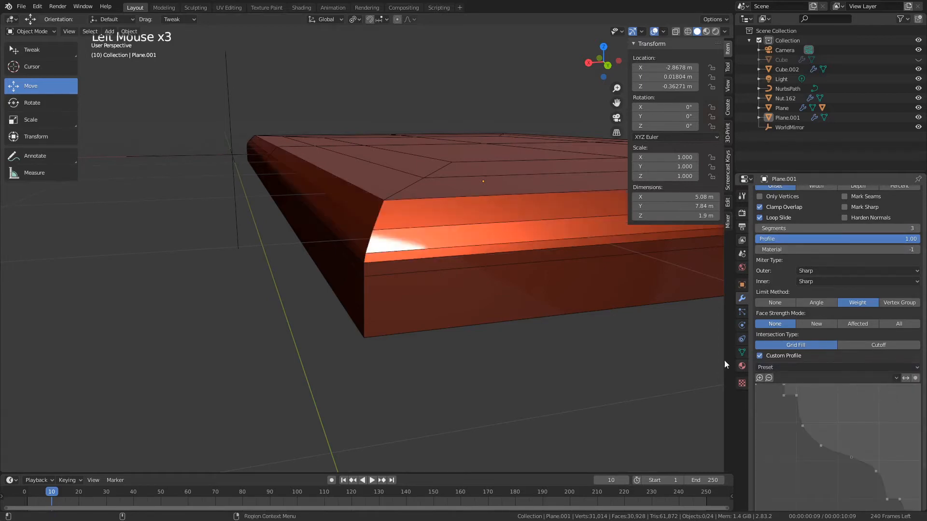
pyautogui.moveTo(854, 229); pyautogui.dragTo(872, 231)
pyautogui.keyDown('alt'); pyautogui.moveTo(544, 316); pyautogui.dragTo(340, 285); pyautogui.keyUp('alt')
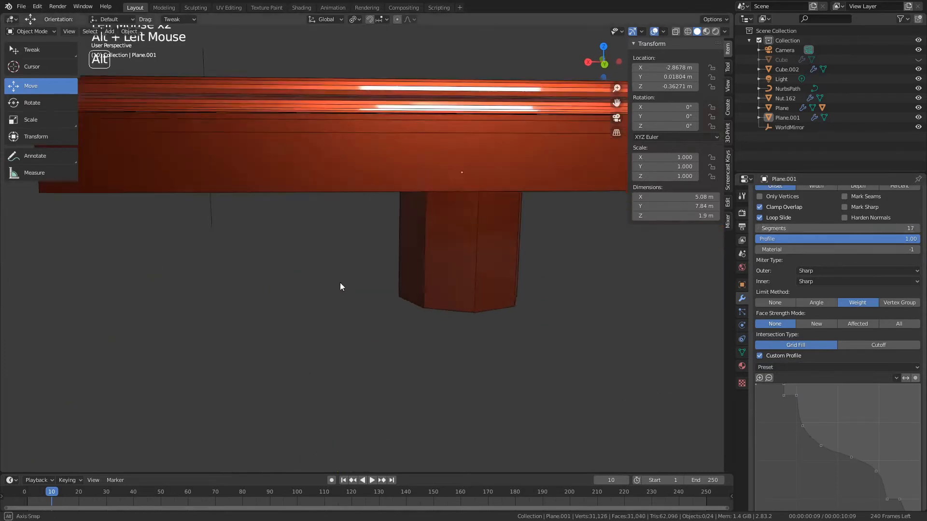
pyautogui.keyDown('alt'); pyautogui.moveTo(340, 287); pyautogui.dragTo(415, 309, button='middle'); pyautogui.keyUp('alt')
pyautogui.scroll(3, 416, 314)
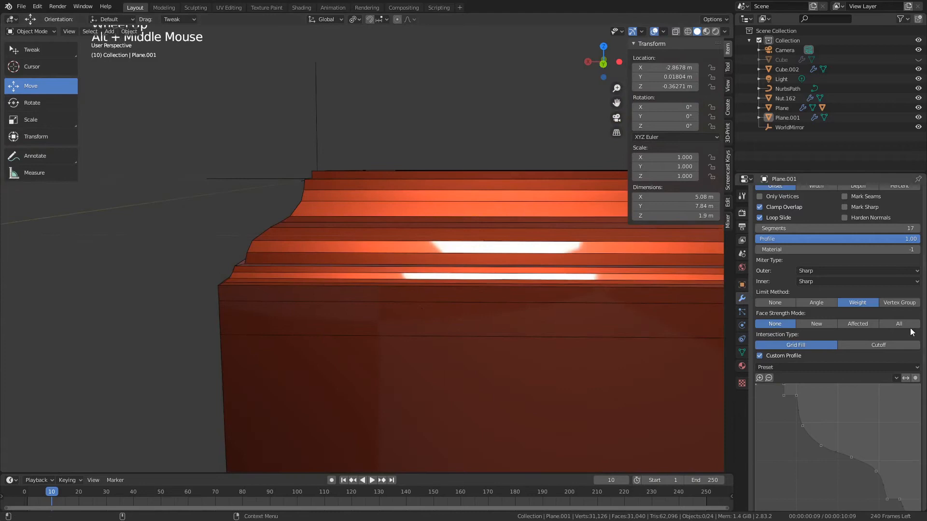
# Apply the Crown Molding preset to the custom profile, and try reversing its path before restoring the direction.
pyautogui.click(832, 365)
pyautogui.click(835, 367)
pyautogui.click(838, 369)
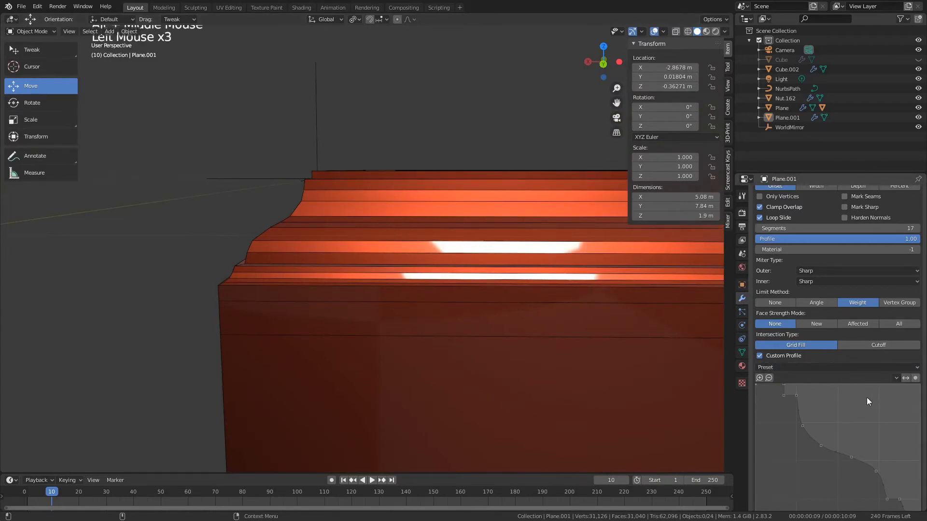
pyautogui.click(824, 367)
pyautogui.click(842, 367)
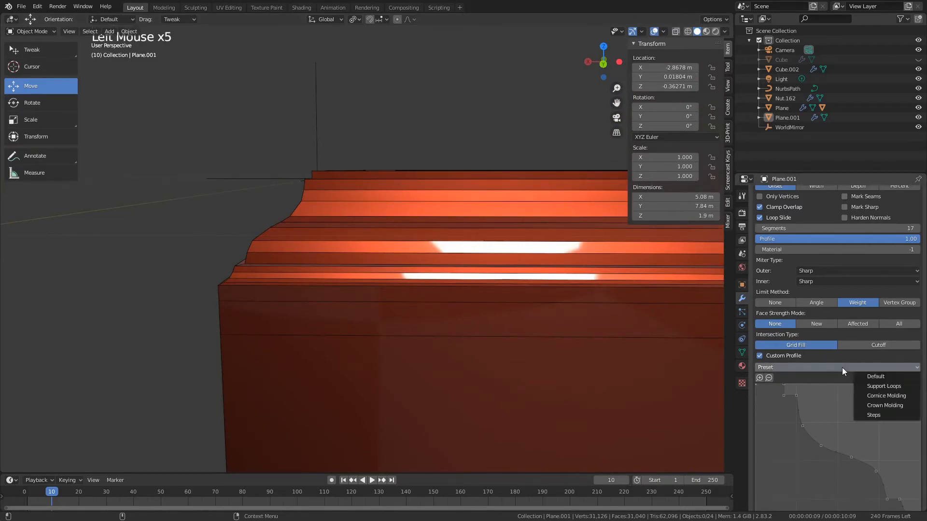
pyautogui.click(891, 404)
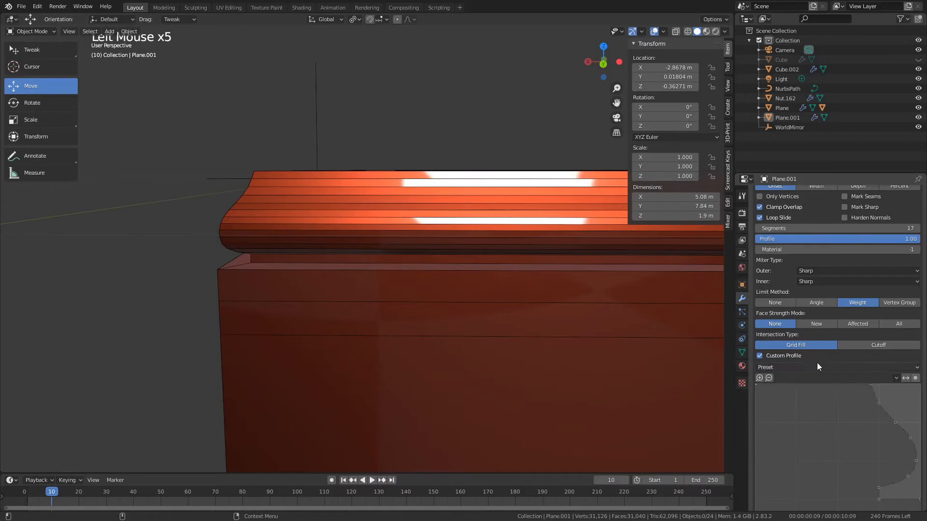
pyautogui.click(906, 379)
pyautogui.click(906, 379)
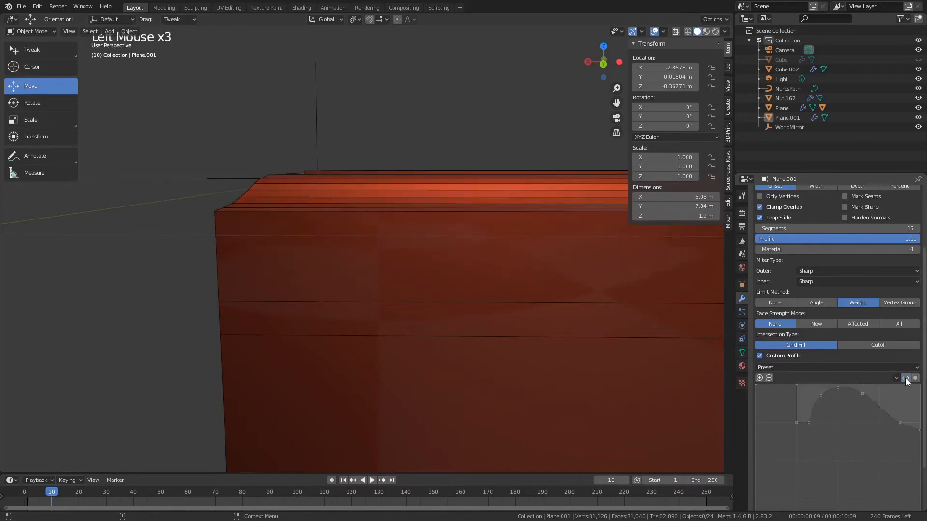
pyautogui.click(905, 379)
# Apply the Steps preset to the custom profile.
pyautogui.click(863, 370)
pyautogui.click(845, 369)
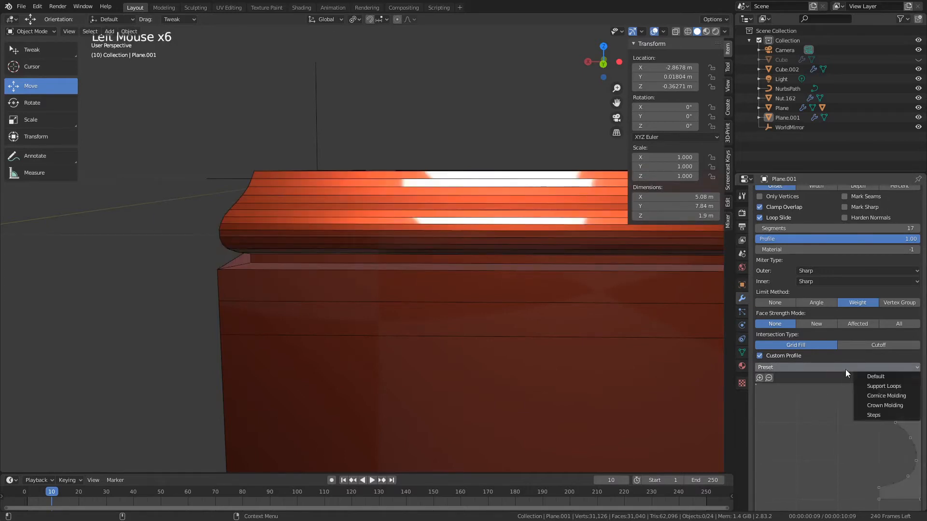
pyautogui.click(845, 369)
pyautogui.click(888, 415)
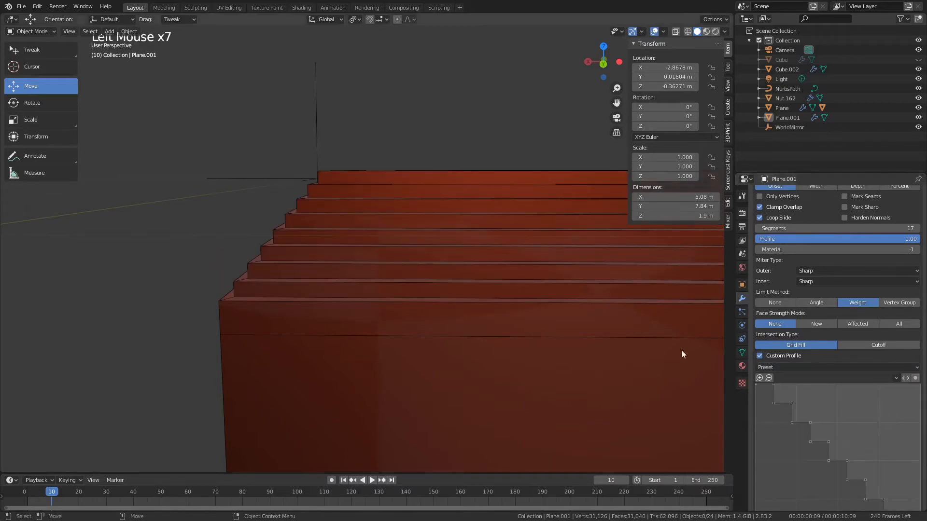
# Toggle the profile curve's clipping and the Sample Straight Edges and Sample Even Lengths options on and off.
pyautogui.scroll(-3, 537, 307)
pyautogui.scroll(3, 537, 306)
pyautogui.middleClick(910, 395)
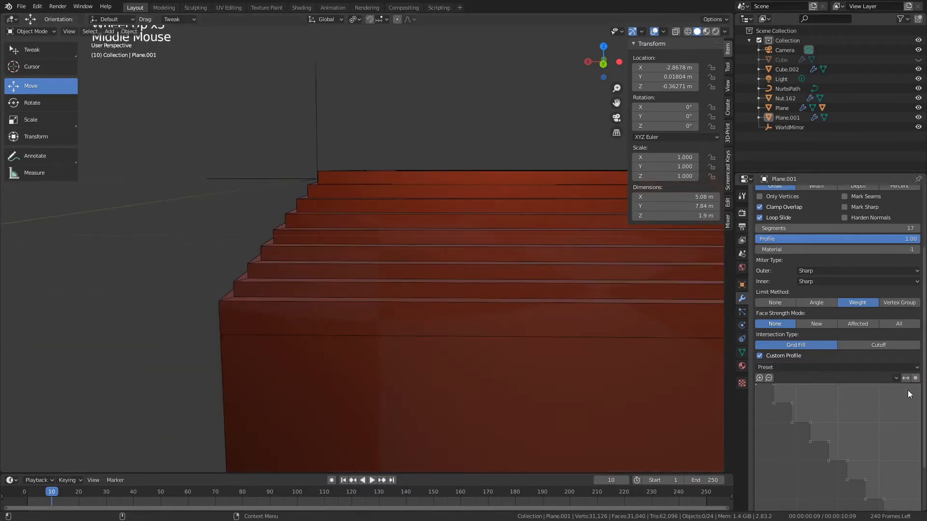
pyautogui.click(915, 379)
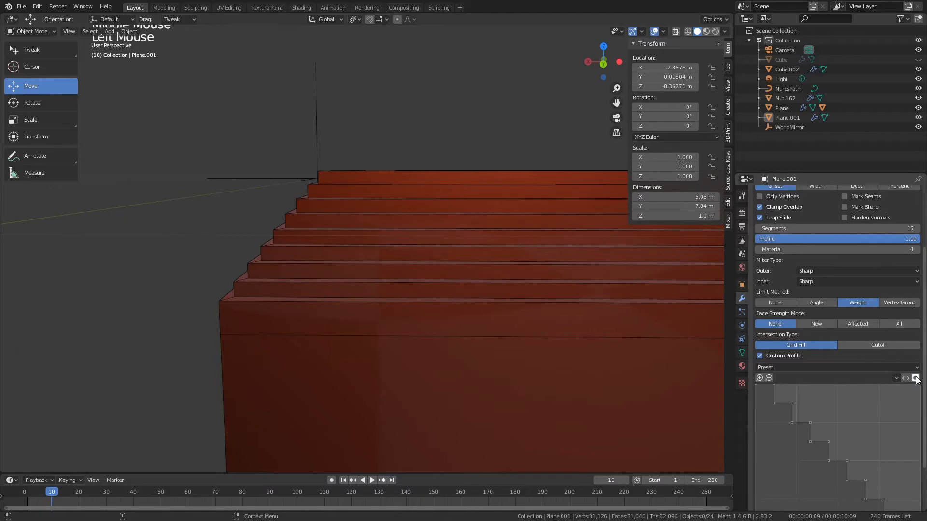
pyautogui.scroll(-4, 854, 373)
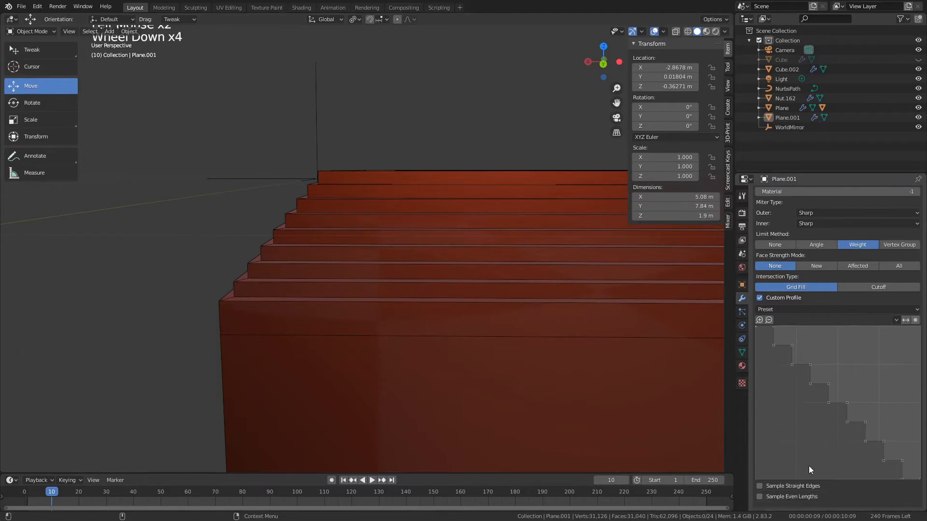
pyautogui.doubleClick(812, 487)
pyautogui.tripleClick(807, 497)
pyautogui.tripleClick(807, 497)
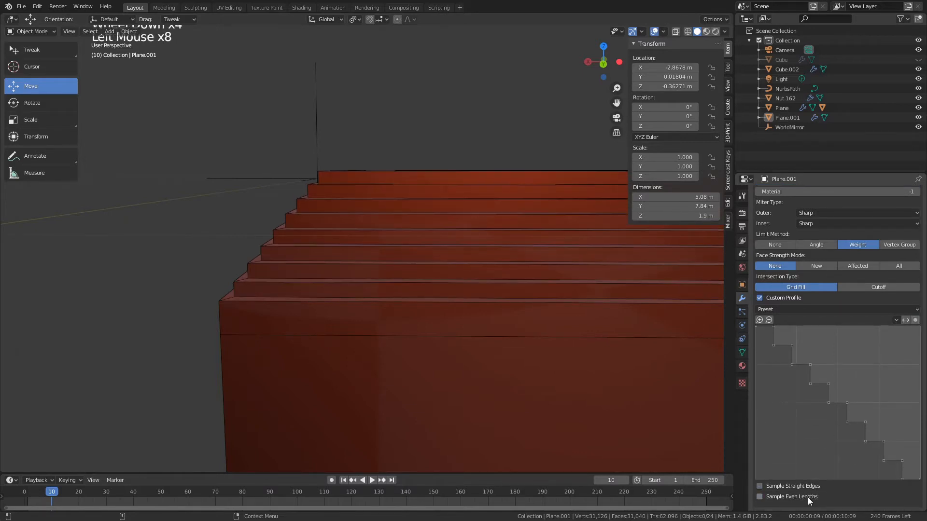
# Toggle Sample Even Lengths on and off for the stepped custom profile, leaving it off.
pyautogui.click(807, 497)
pyautogui.tripleClick(807, 497)
pyautogui.click(807, 497)
pyautogui.doubleClick(807, 497)
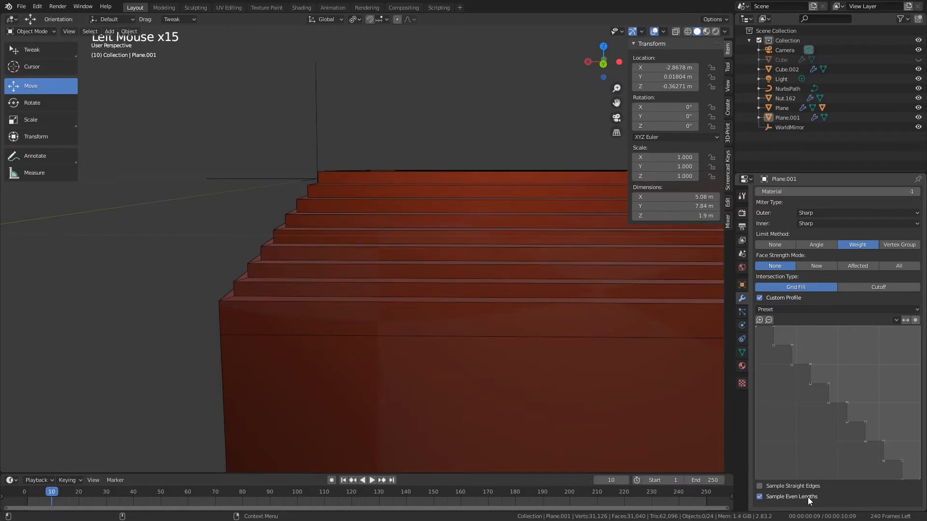
pyautogui.click(807, 497)
# Try the Support Loops preset on the custom profile, and replace it with the Cornice Molding preset.
pyautogui.click(803, 309)
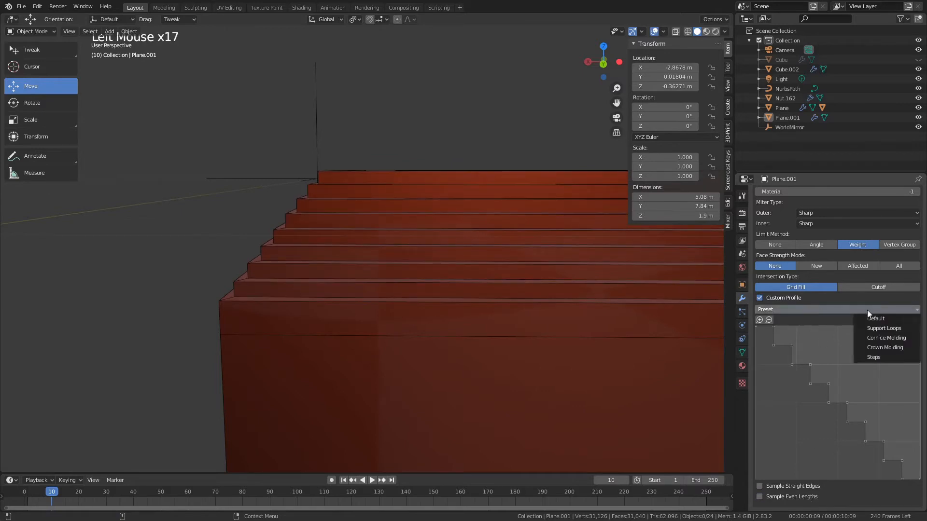
pyautogui.click(893, 328)
pyautogui.click(834, 309)
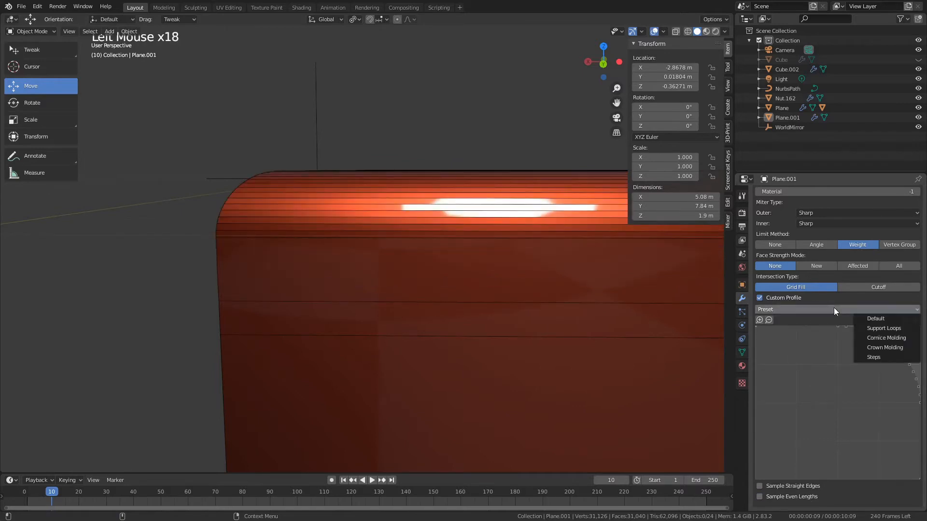
pyautogui.click(877, 341)
pyautogui.scroll(-4, 421, 291)
pyautogui.keyDown('alt'); pyautogui.moveTo(421, 291); pyautogui.dragTo(515, 342); pyautogui.keyUp('alt')
pyautogui.keyDown('alt'); pyautogui.moveTo(515, 342); pyautogui.dragTo(358, 348, button='middle'); pyautogui.keyUp('alt')
pyautogui.keyDown('alt'); pyautogui.moveTo(359, 349); pyautogui.dragTo(361, 243); pyautogui.keyUp('alt')
pyautogui.keyDown('alt'); pyautogui.moveTo(362, 242); pyautogui.dragTo(373, 281, button='middle'); pyautogui.keyUp('alt')
pyautogui.keyDown('alt'); pyautogui.scroll(2, 393, 319); pyautogui.keyUp('alt')
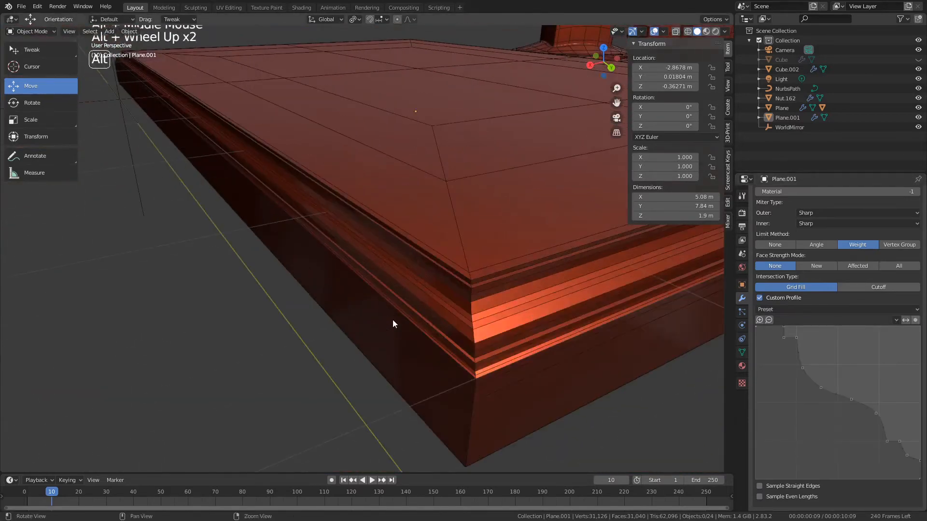
pyautogui.keyDown('alt'); pyautogui.moveTo(392, 320); pyautogui.dragTo(371, 306); pyautogui.keyUp('alt')
# Select the slab, collapse its Bevel modifier's settings and turn off that modifier's viewport display.
pyautogui.click(371, 306)
pyautogui.click(457, 392)
pyautogui.scroll(-3, 458, 393)
pyautogui.click(442, 284)
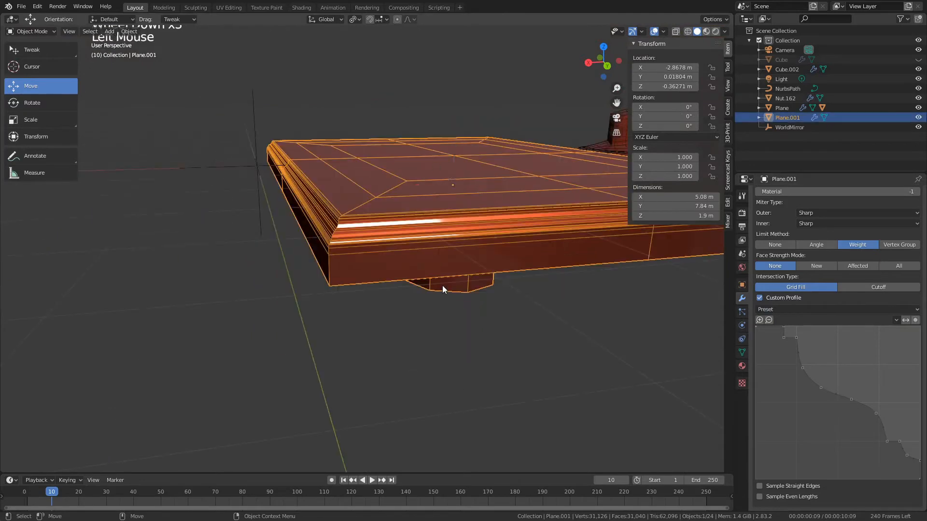
pyautogui.press('z')
pyautogui.press('Tab')
pyautogui.scroll(9, 819, 320)
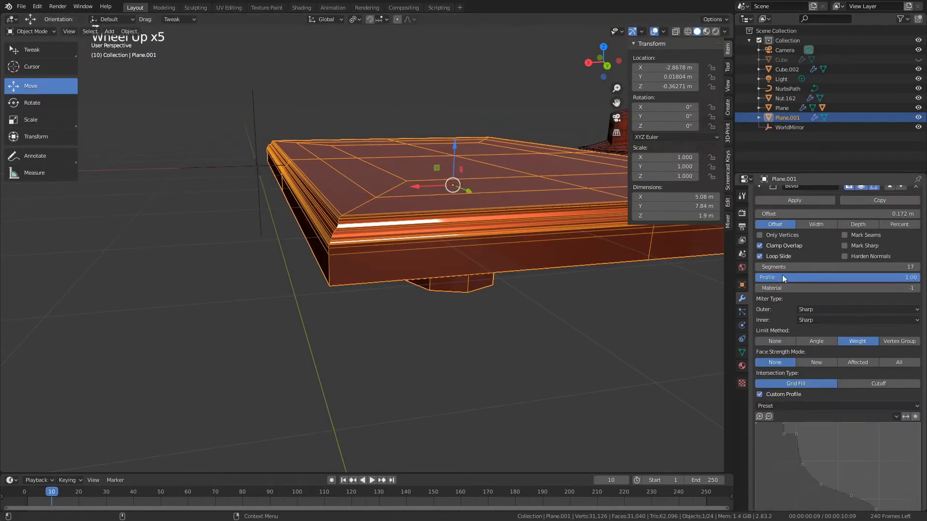
pyautogui.click(760, 230)
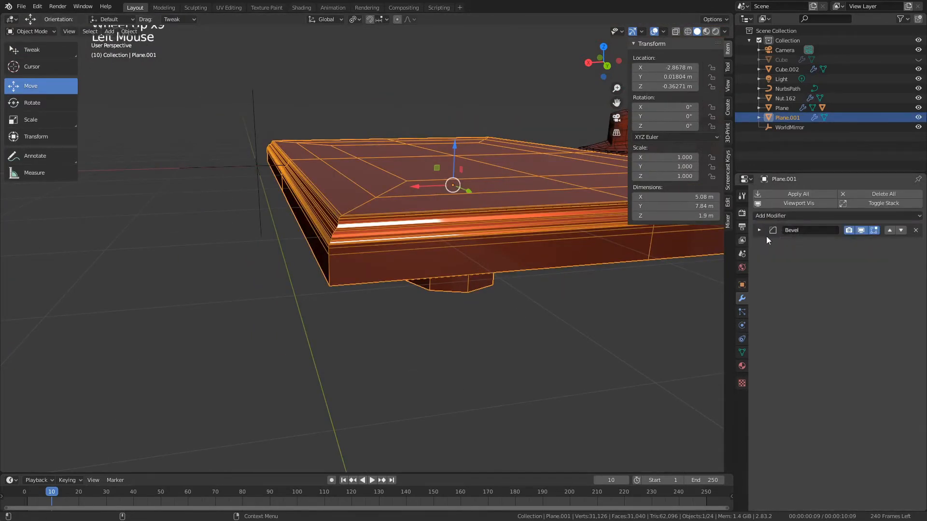
pyautogui.click(861, 230)
pyautogui.click(864, 230)
pyautogui.click(866, 230)
pyautogui.keyDown('alt'); pyautogui.moveTo(363, 218); pyautogui.dragTo(360, 229); pyautogui.keyUp('alt')
pyautogui.keyDown('alt'); pyautogui.moveTo(326, 261); pyautogui.dragTo(334, 292); pyautogui.keyUp('alt')
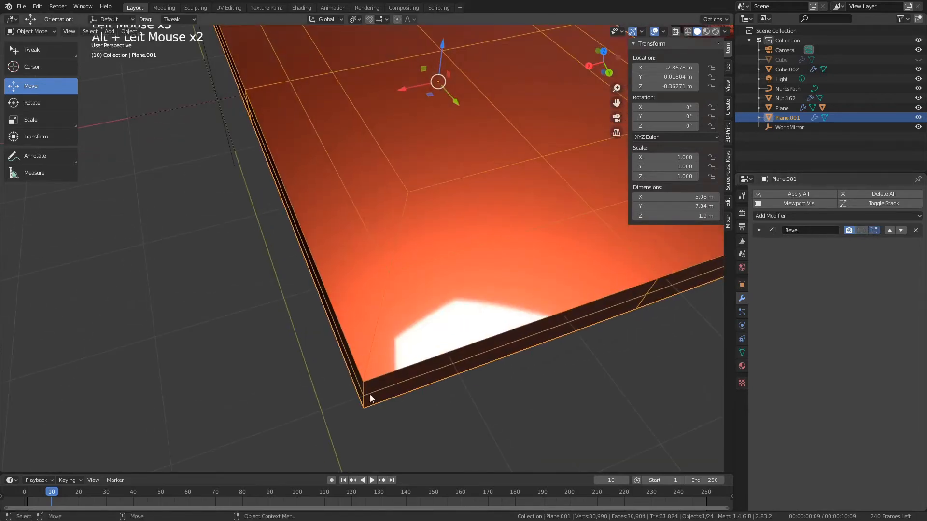
pyautogui.keyDown('alt'); pyautogui.moveTo(347, 371); pyautogui.dragTo(489, 273); pyautogui.keyUp('alt')
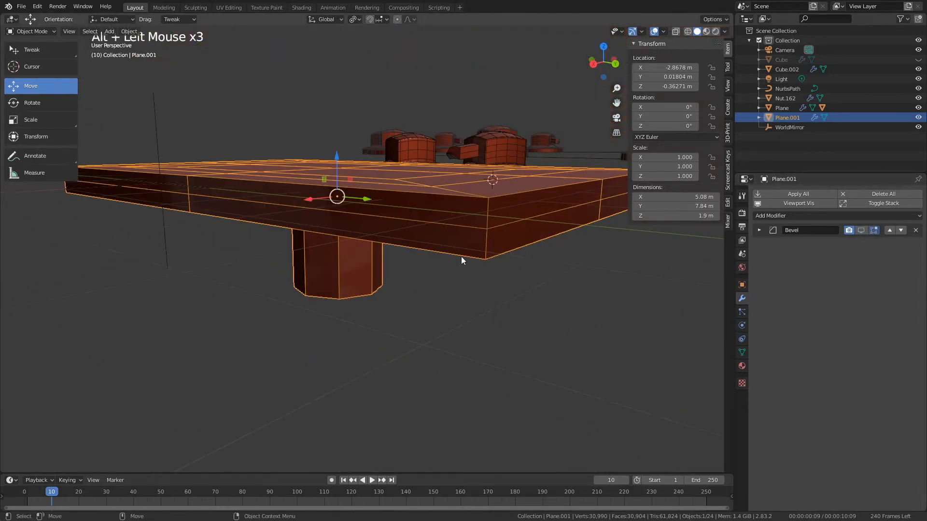
pyautogui.keyDown('alt'); pyautogui.moveTo(337, 259); pyautogui.dragTo(384, 218); pyautogui.keyUp('alt')
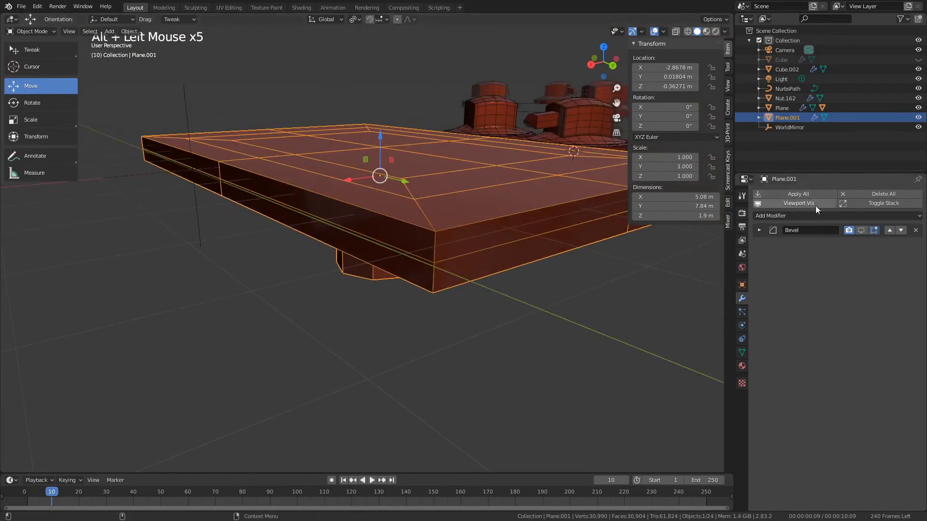
# Add a second Bevel modifier to the slab and move it above the existing one in the stack.
pyautogui.click(800, 215)
pyautogui.click(720, 248)
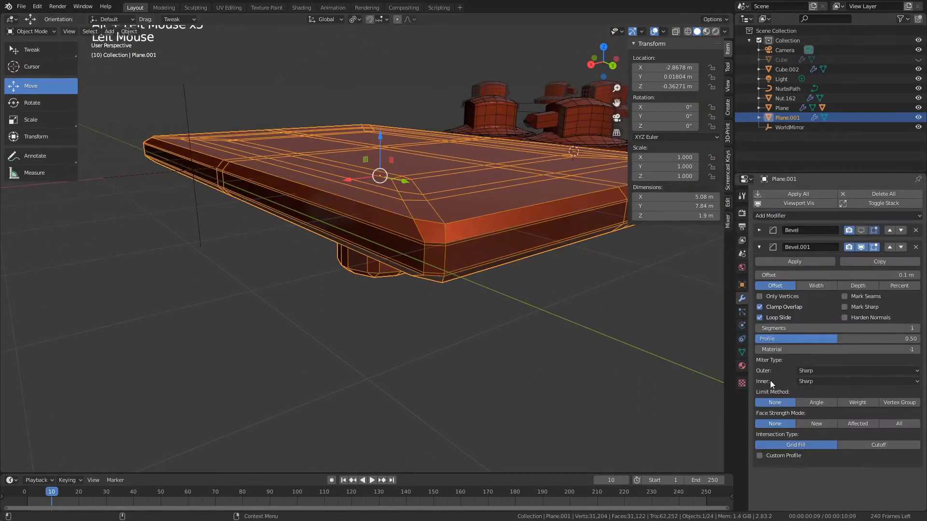
pyautogui.click(889, 247)
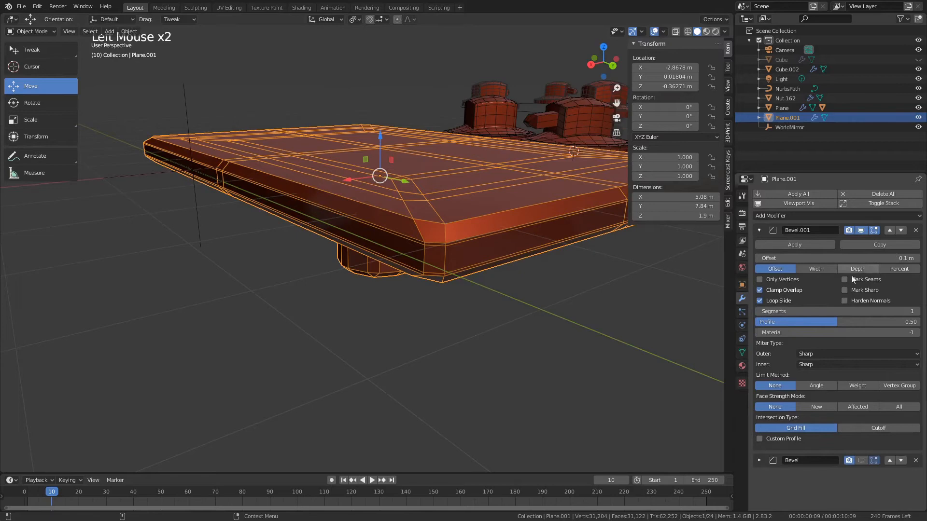
# Limit the new Bevel by Angle, and set its segments to 2 and its profile to 1.00.
pyautogui.click(816, 386)
pyautogui.click(916, 312)
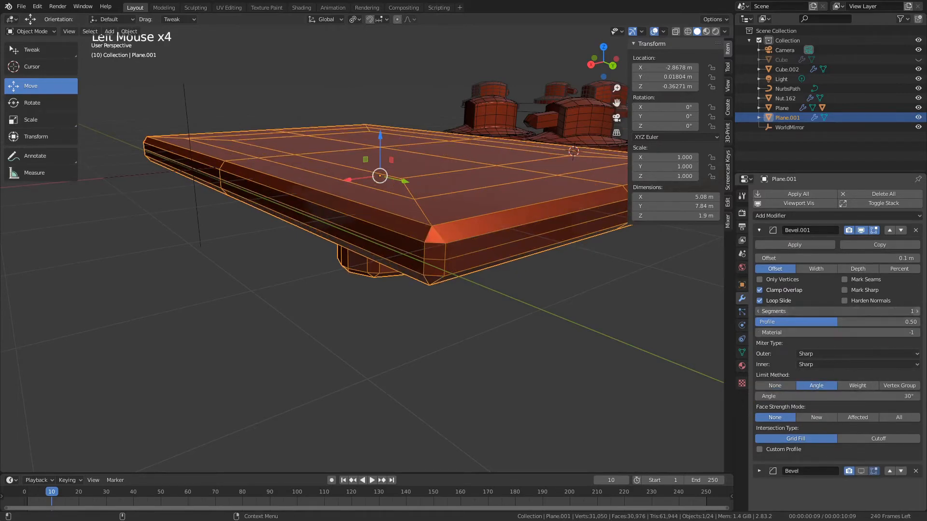
pyautogui.moveTo(845, 323); pyautogui.dragTo(917, 323)
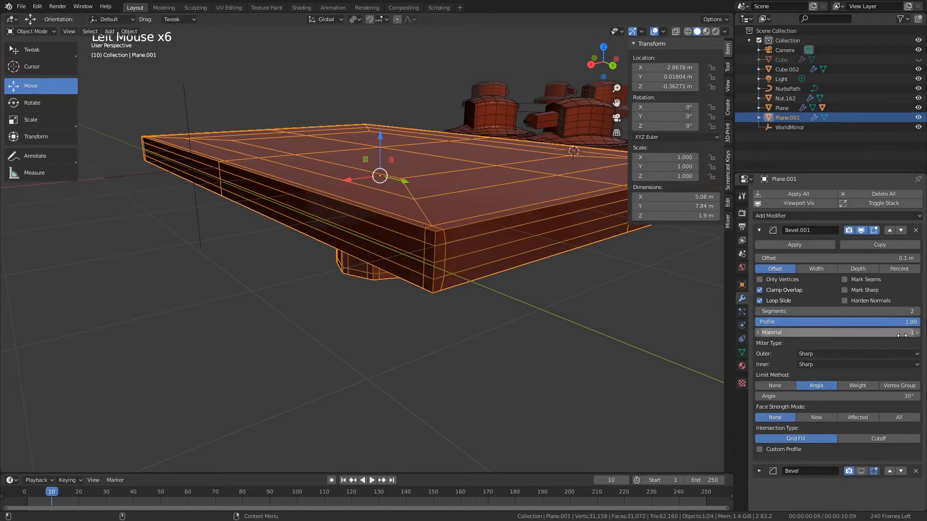
pyautogui.keyDown('alt'); pyautogui.moveTo(627, 276); pyautogui.dragTo(599, 295); pyautogui.keyUp('alt')
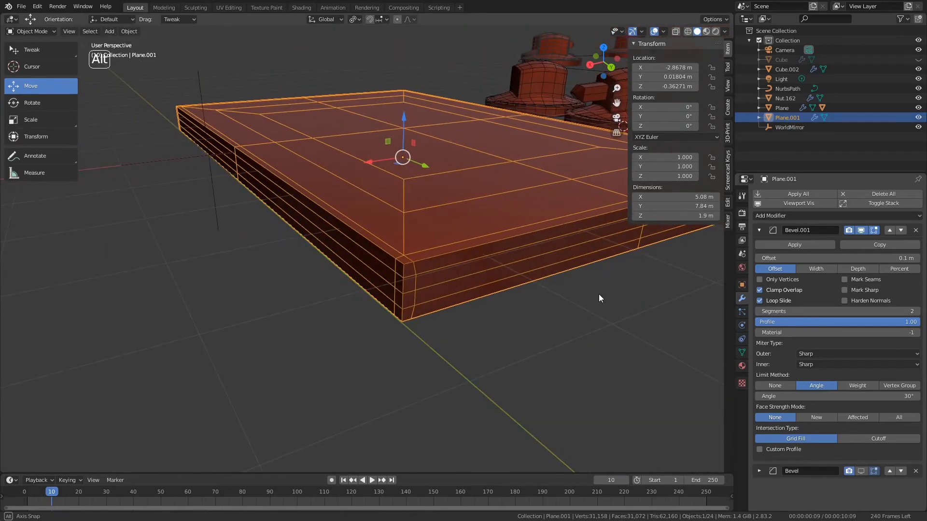
# Move the custom-profile Bevel above the angle-limited one and turn its viewport display back on.
pyautogui.click(889, 471)
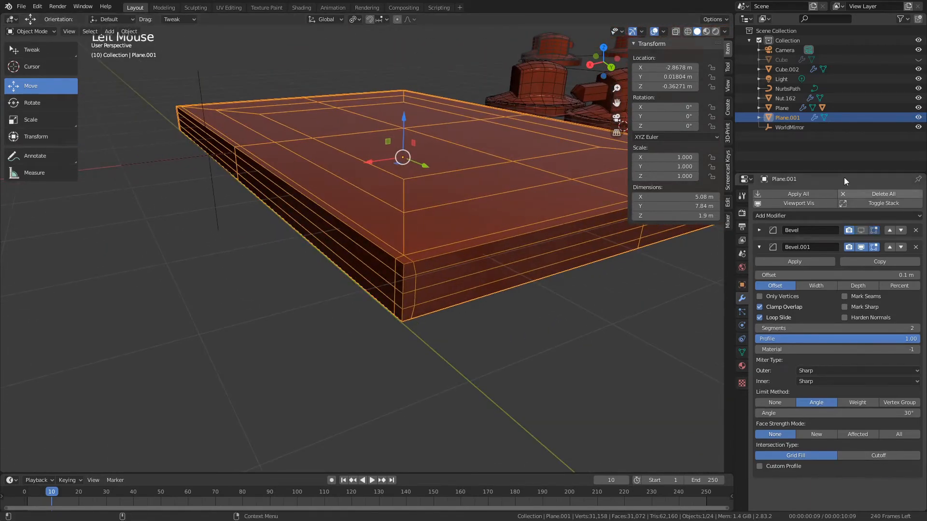
pyautogui.click(862, 231)
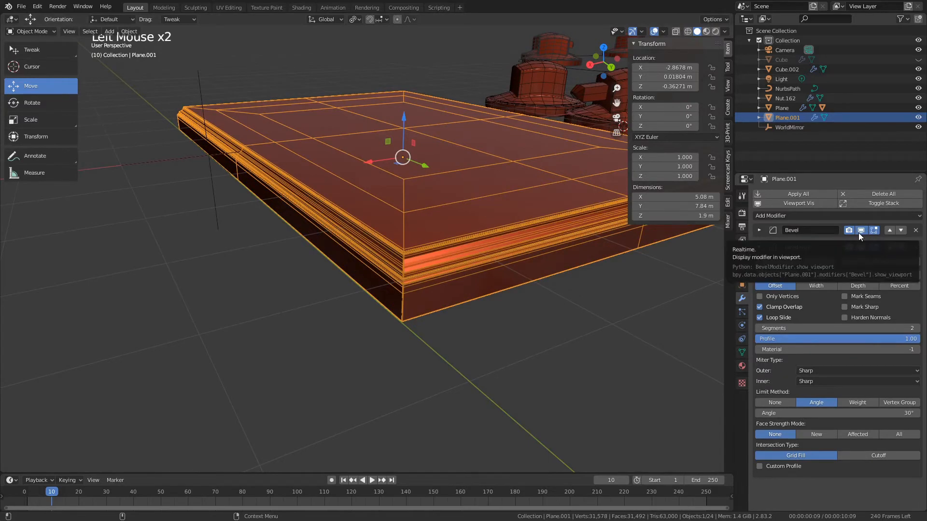
pyautogui.scroll(5, 319, 268)
pyautogui.scroll(-2, 461, 288)
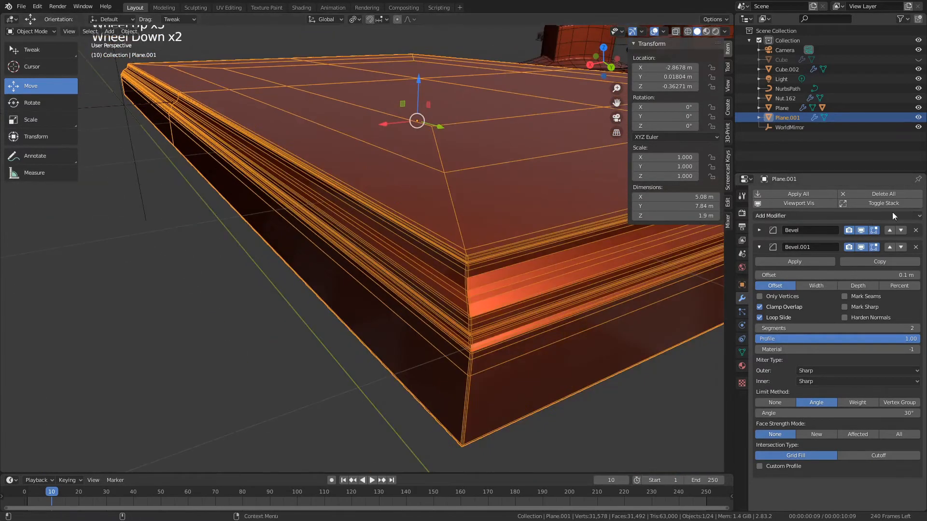
# Move the custom-profile Bevel below the angle-limited one, and turn off its Edit Mode display while editing the slab.
pyautogui.click(901, 230)
pyautogui.press('Tab')
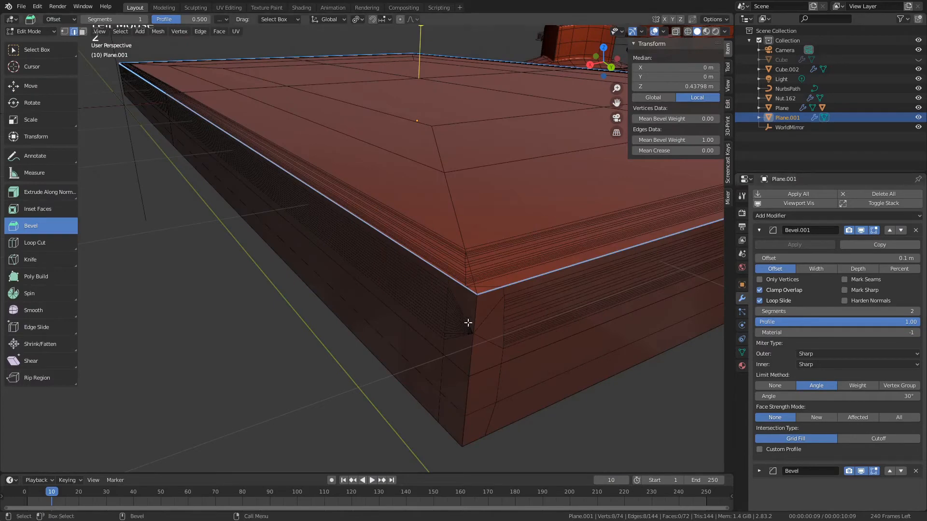
pyautogui.click(873, 471)
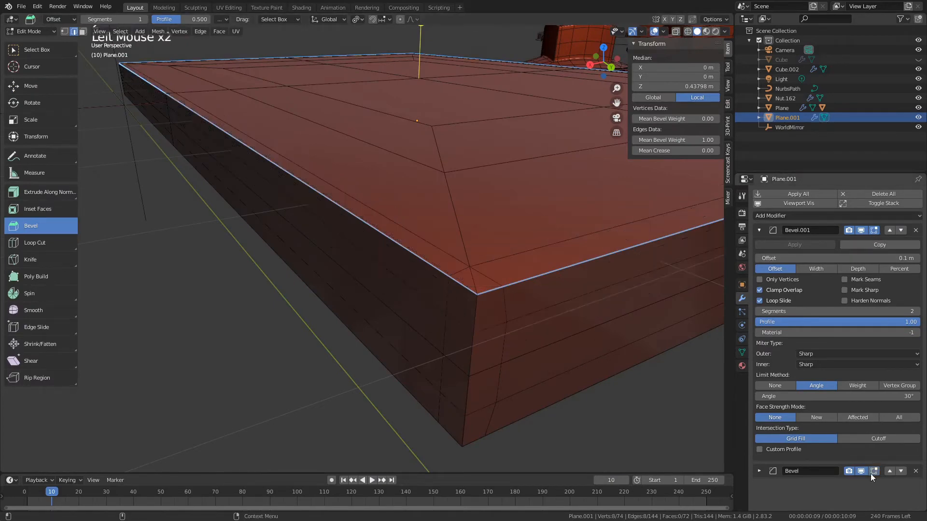
# Move the custom-profile Bevel back to first place in the modifier stack and collapse its settings.
pyautogui.click(759, 471)
pyautogui.scroll(-14, 772, 473)
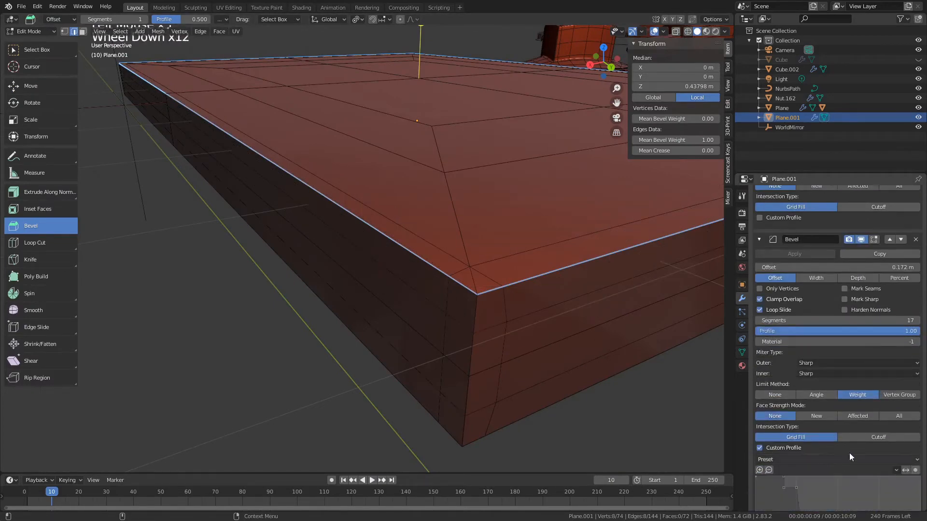
pyautogui.scroll(11, 865, 338)
pyautogui.scroll(-15, 880, 415)
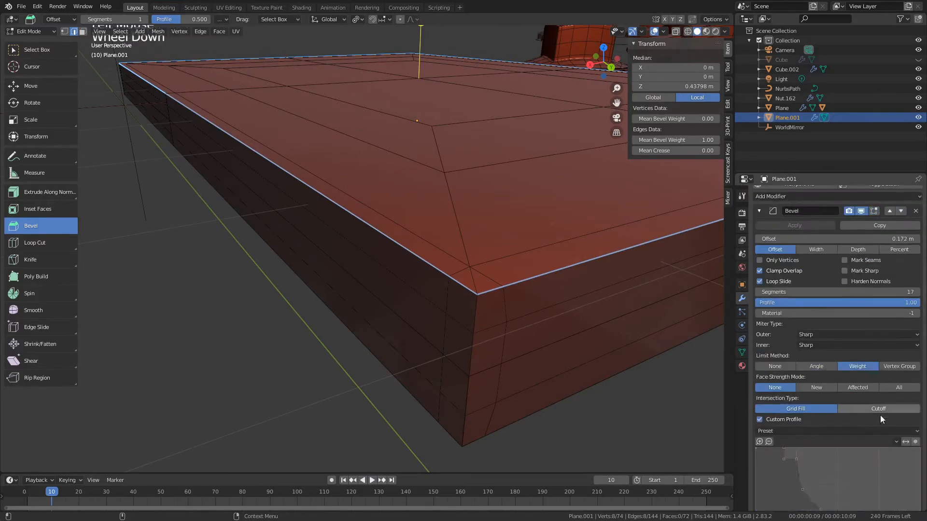
pyautogui.scroll(2, 845, 393)
pyautogui.scroll(7, 827, 321)
pyautogui.click(760, 230)
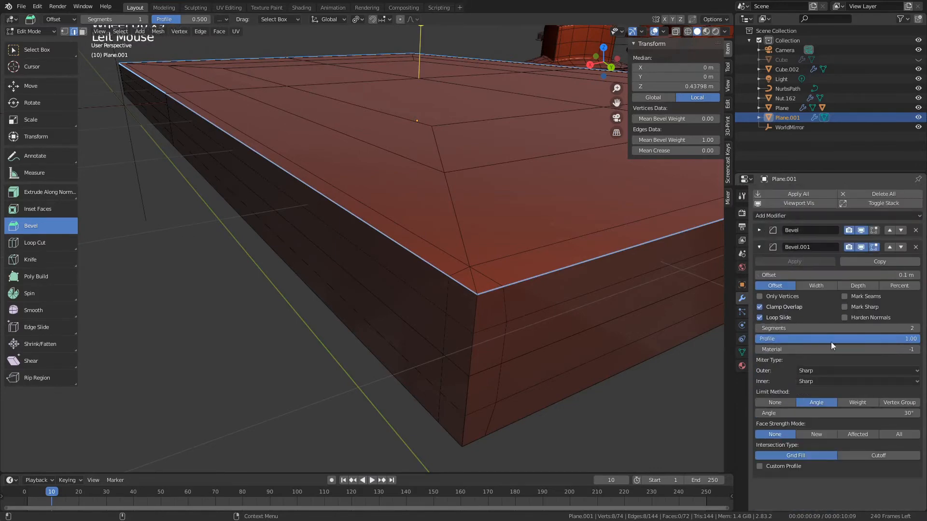
# Set the second Bevel's limit method to Vertex Group, clear the selection and select the mesh's sharp edges.
pyautogui.click(899, 402)
pyautogui.click(359, 326)
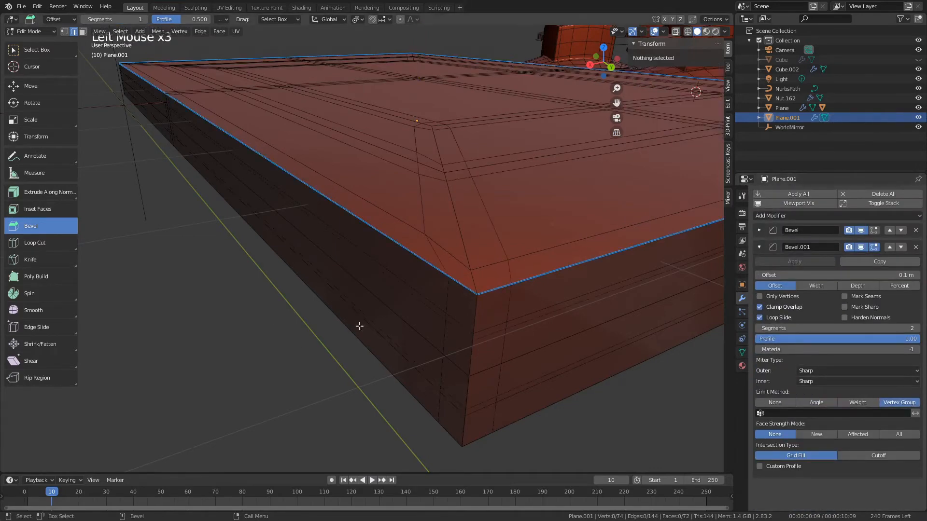
pyautogui.click(121, 30)
pyautogui.click(120, 31)
pyautogui.click(121, 31)
pyautogui.click(160, 121)
# Try to deselect the slab's top rim edges in the solid view.
pyautogui.scroll(-4, 563, 269)
pyautogui.keyDown('alt'); pyautogui.moveTo(560, 270); pyautogui.dragTo(392, 301); pyautogui.keyUp('alt')
pyautogui.scroll(2, 354, 329)
pyautogui.keyDown('shift'); pyautogui.click(302, 306); pyautogui.keyUp('shift')
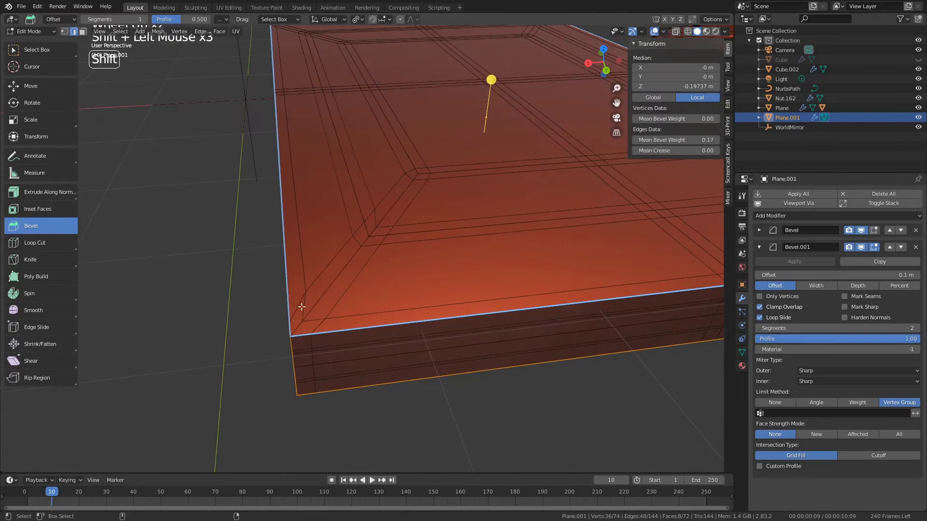
pyautogui.keyDown('shift'); pyautogui.click(286, 271); pyautogui.keyUp('shift')
pyautogui.keyDown('alt'); pyautogui.moveTo(306, 279); pyautogui.dragTo(461, 249); pyautogui.keyUp('alt')
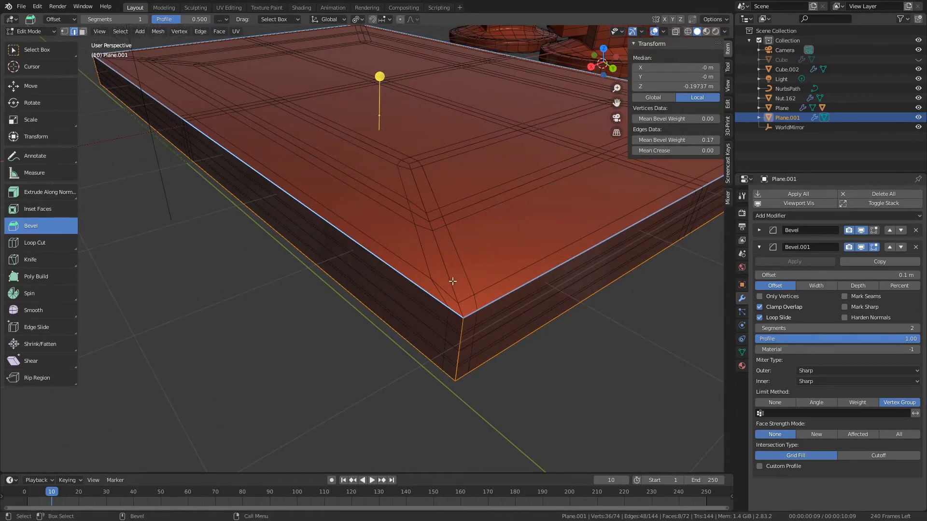
pyautogui.keyDown('shift'); pyautogui.click(430, 284); pyautogui.keyUp('shift')
pyautogui.keyDown('shift'); pyautogui.click(430, 284); pyautogui.keyUp('shift')
pyautogui.keyDown('shift'); pyautogui.click(430, 284); pyautogui.keyUp('shift')
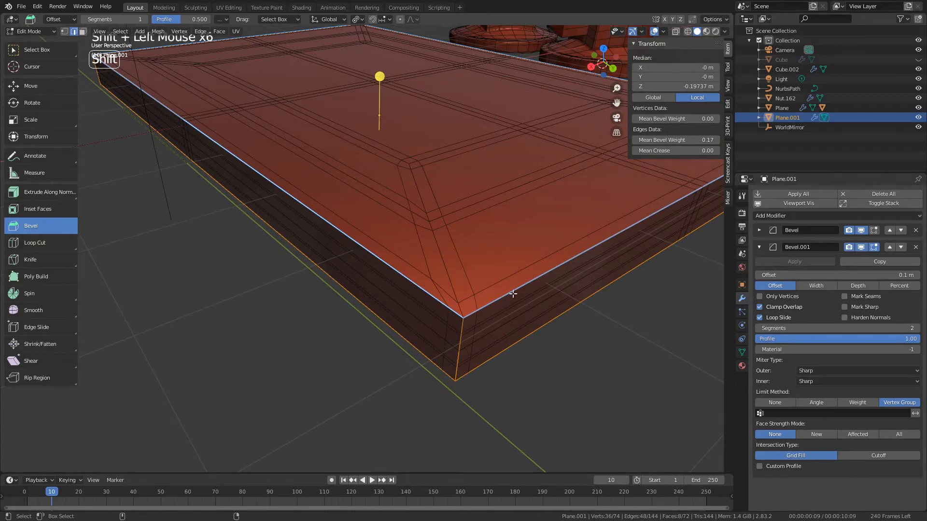
# Switch to wireframe shading and reselect the sharp edges with a sharpness of 51.1°.
pyautogui.click(688, 31)
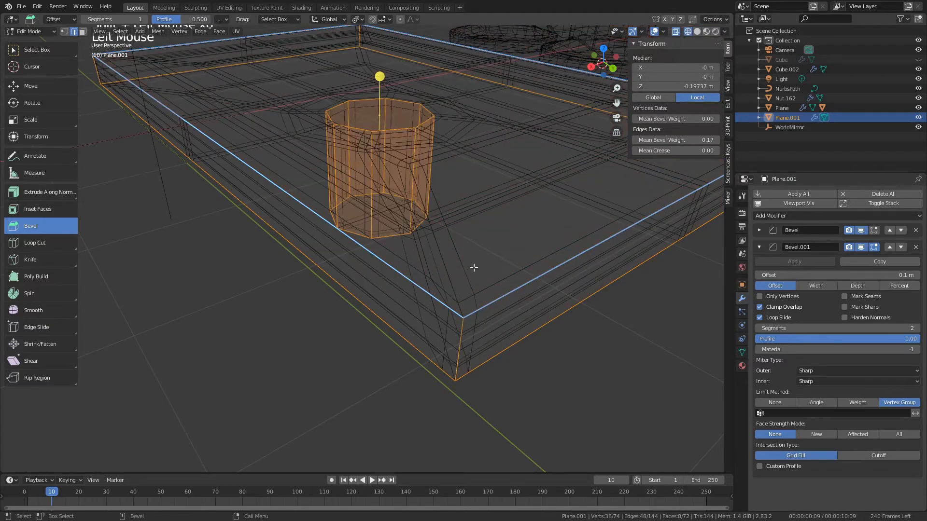
pyautogui.click(188, 260)
pyautogui.click(120, 31)
pyautogui.click(154, 122)
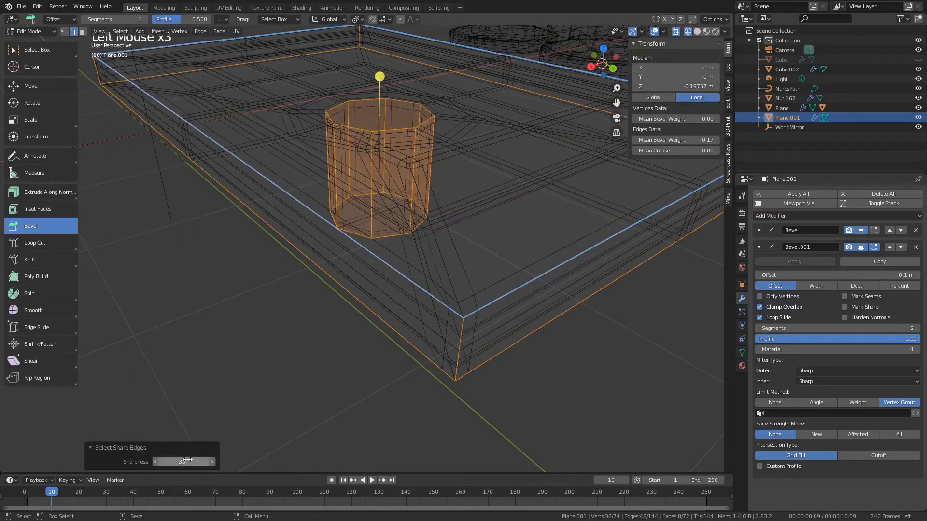
pyautogui.moveTo(184, 462); pyautogui.dragTo(200, 462)
# Deselect all of the slab's top rim edges, keeping the other sharp edges selected, and activate the Move tool.
pyautogui.scroll(-1, 343, 329)
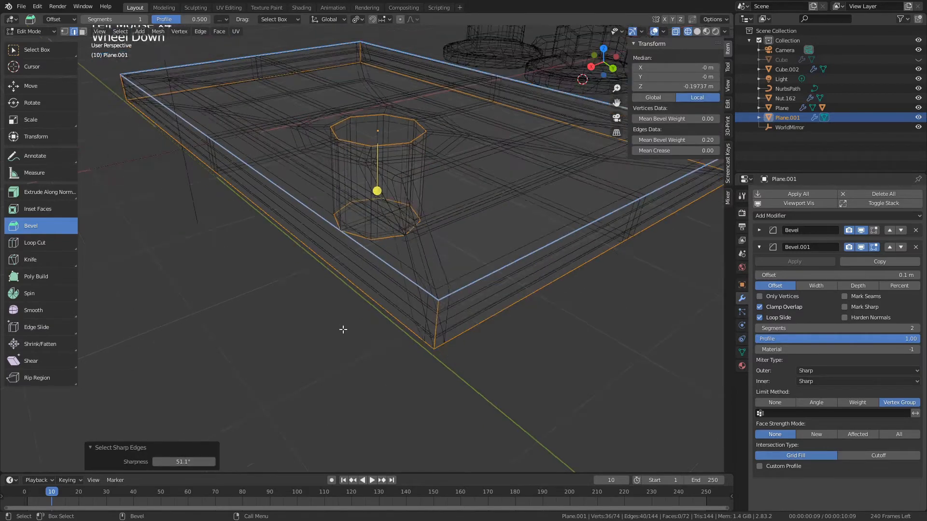
pyautogui.keyDown('alt'); pyautogui.moveTo(398, 311); pyautogui.dragTo(372, 311); pyautogui.keyUp('alt')
pyautogui.scroll(1, 371, 311)
pyautogui.keyDown('shift'); pyautogui.tripleClick(409, 311); pyautogui.keyUp('shift')
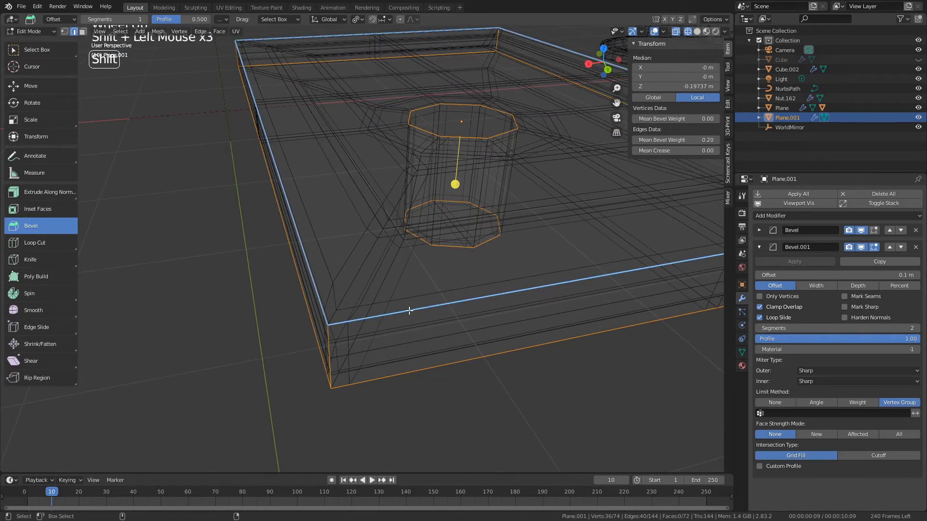
pyautogui.keyDown('alt'); pyautogui.moveTo(510, 281); pyautogui.dragTo(377, 286, button='middle'); pyautogui.keyUp('alt')
pyautogui.keyDown('shift'); pyautogui.click(509, 250); pyautogui.keyUp('shift')
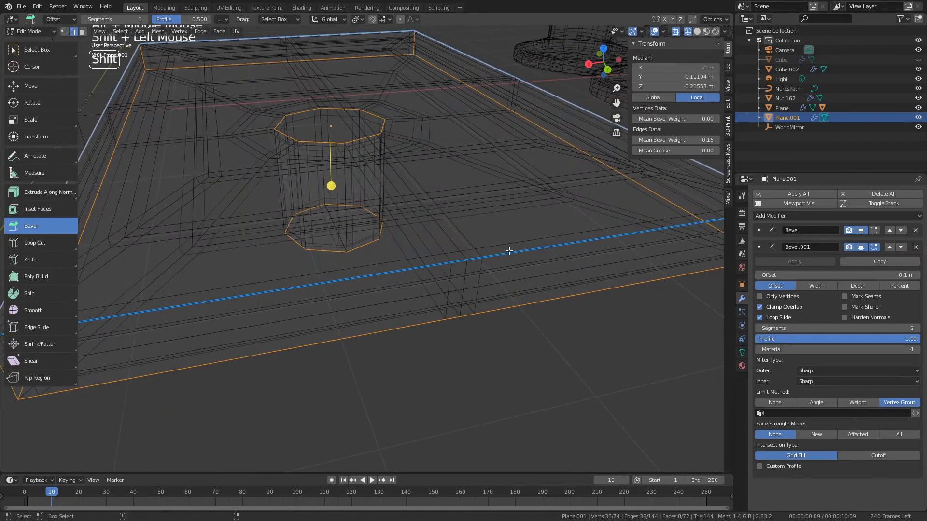
pyautogui.scroll(-3, 561, 236)
pyautogui.keyDown('alt'); pyautogui.moveTo(560, 236); pyautogui.dragTo(478, 289, button='middle'); pyautogui.keyUp('alt')
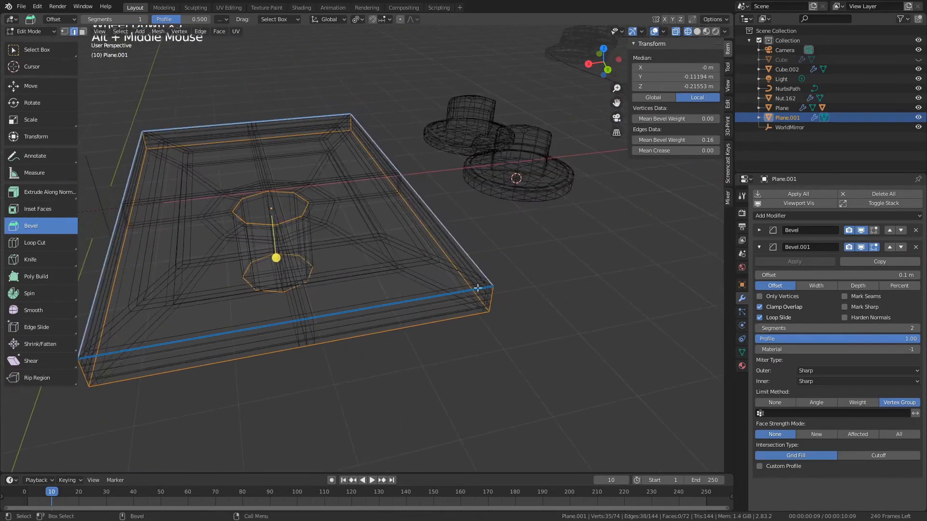
pyautogui.keyDown('shift'); pyautogui.click(483, 259); pyautogui.keyUp('shift')
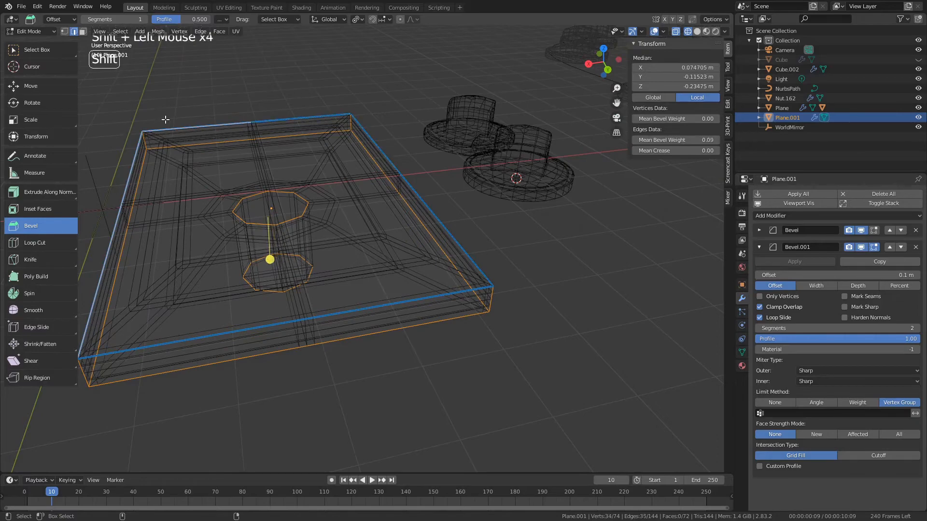
pyautogui.keyDown('alt'); pyautogui.moveTo(215, 280); pyautogui.dragTo(261, 252); pyautogui.keyUp('alt')
pyautogui.press('w')
pyautogui.keyDown('alt'); pyautogui.moveTo(310, 282); pyautogui.dragTo(292, 321); pyautogui.keyUp('alt')
pyautogui.keyDown('alt'); pyautogui.middleClick(292, 321); pyautogui.keyUp('alt')
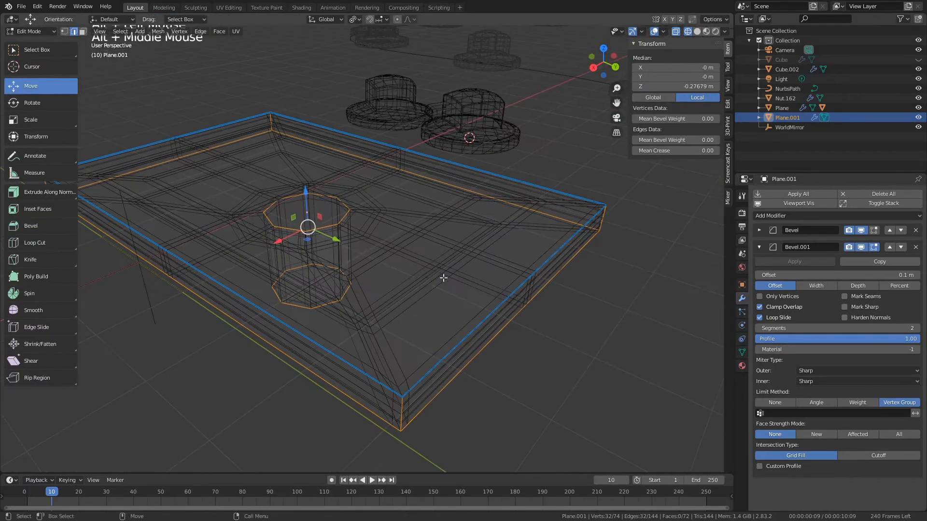
# Create a vertex group from the selected sharp edges, return to Object Mode and choose it as the second Bevel's limit group.
pyautogui.click(743, 352)
pyautogui.click(918, 223)
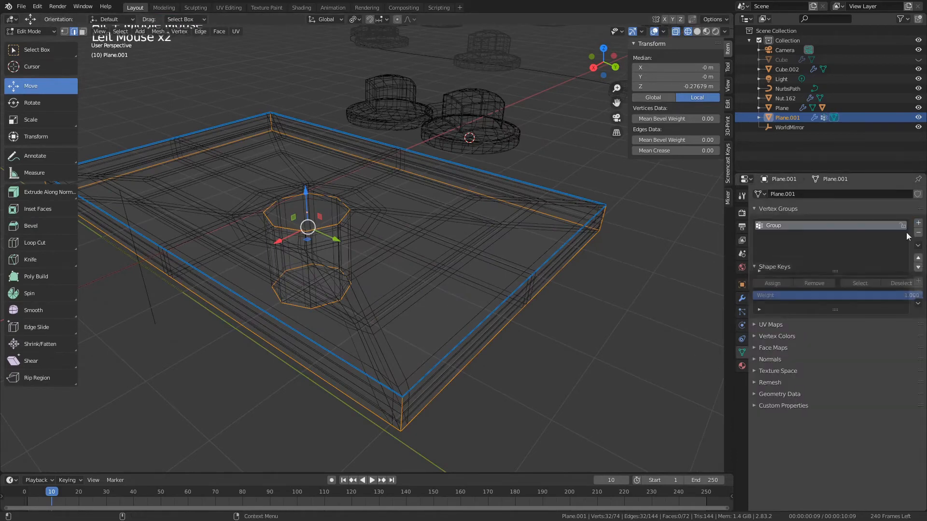
pyautogui.click(742, 299)
pyautogui.keyDown('alt'); pyautogui.moveTo(478, 403); pyautogui.dragTo(536, 391, button='middle'); pyautogui.keyUp('alt')
pyautogui.scroll(2, 549, 389)
pyautogui.press('4')
pyautogui.click(875, 413)
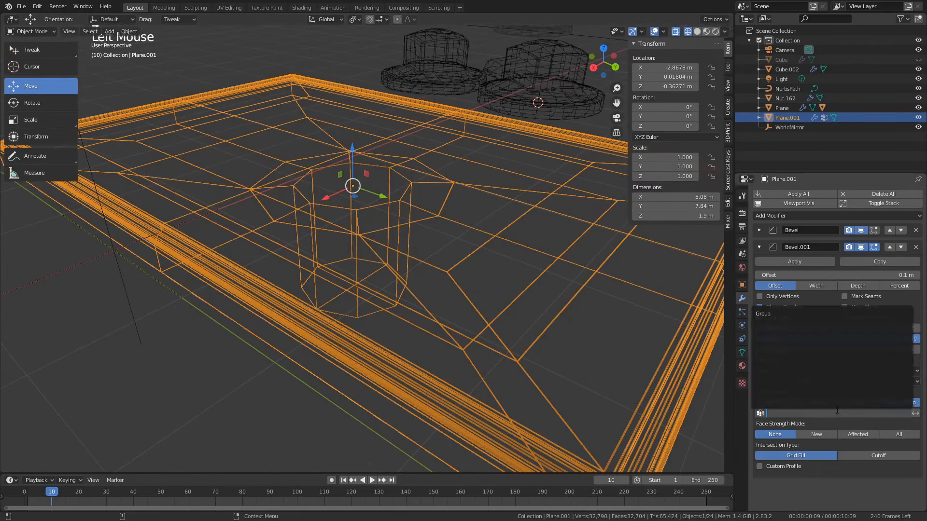
pyautogui.click(784, 315)
# Set the second Bevel's offset to 0.039 m and switch the viewport to solid shading.
pyautogui.scroll(-2, 485, 297)
pyautogui.scroll(2, 485, 296)
pyautogui.keyDown('alt'); pyautogui.moveTo(485, 297); pyautogui.dragTo(476, 231, button='middle'); pyautogui.keyUp('alt')
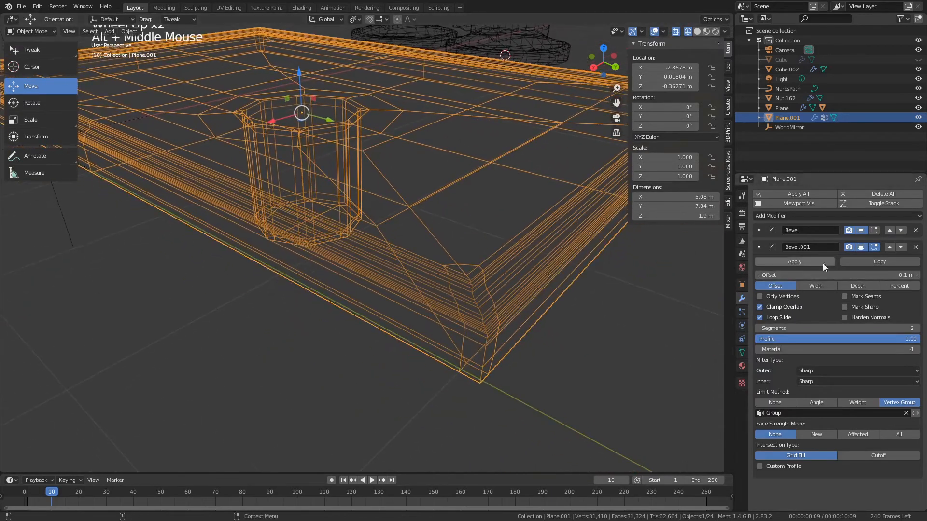
pyautogui.keyDown('shift'); pyautogui.moveTo(845, 272); pyautogui.dragTo(801, 272); pyautogui.keyUp('shift')
pyautogui.press('q')
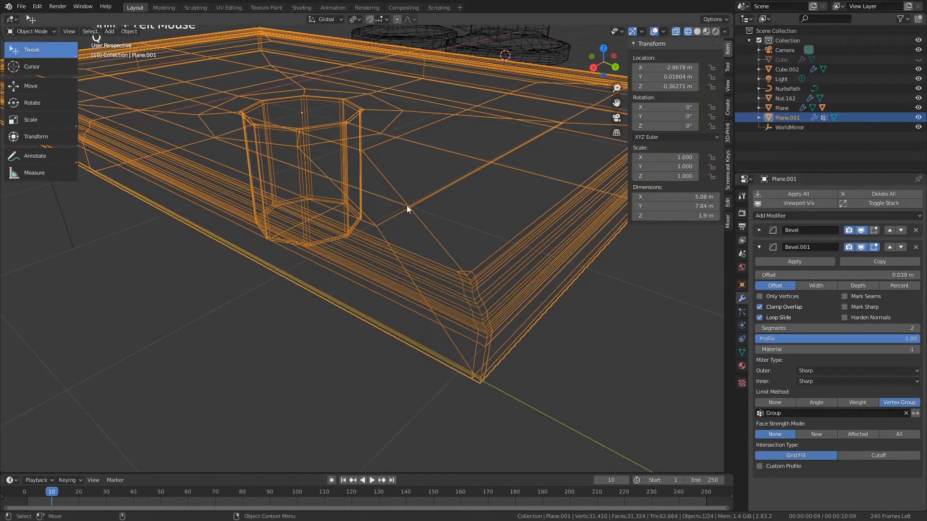
pyautogui.click(697, 32)
pyautogui.scroll(-2, 431, 260)
pyautogui.scroll(2, 393, 289)
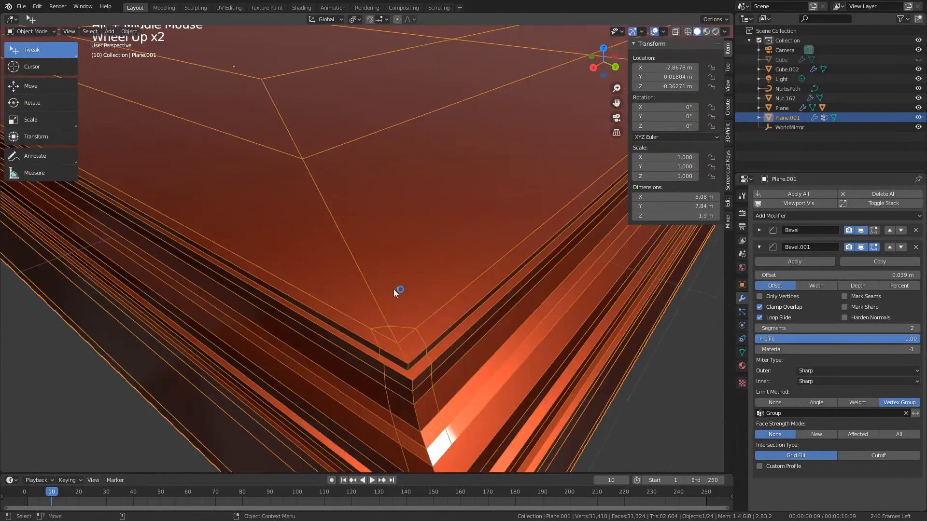
# Set the second Bevel's outer miter to Arc and its offset to 0.04 m.
pyautogui.keyDown('alt'); pyautogui.moveTo(393, 288); pyautogui.dragTo(693, 315, button='middle'); pyautogui.keyUp('alt')
pyautogui.click(813, 371)
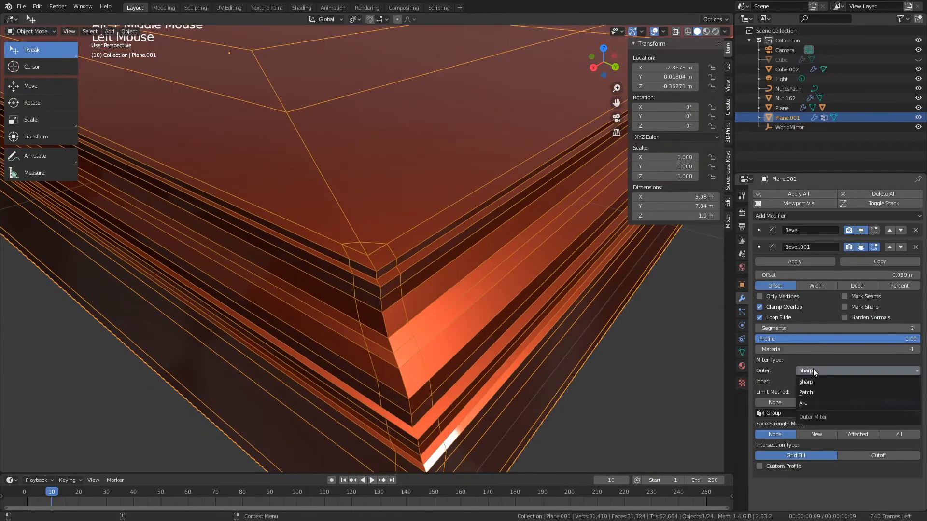
pyautogui.click(815, 404)
pyautogui.scroll(-2, 439, 297)
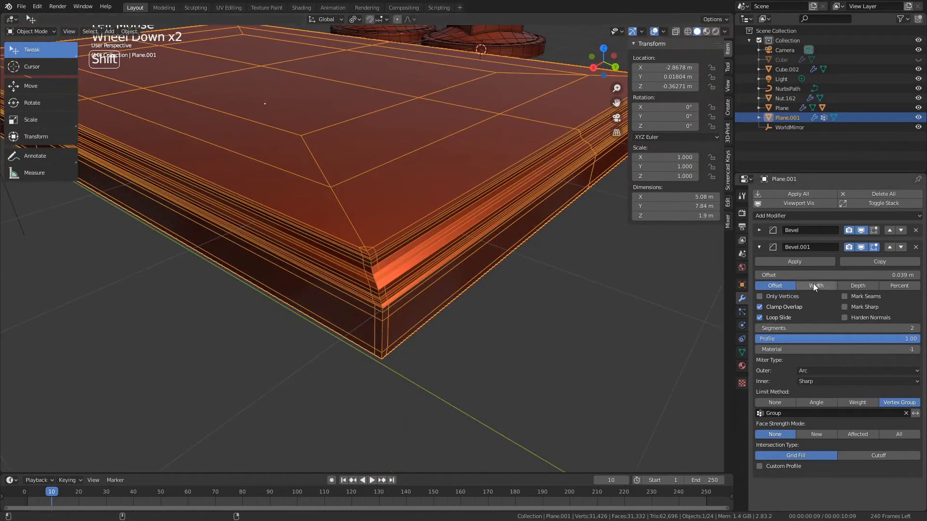
pyautogui.moveTo(837, 274)
pyautogui.keyDown('shift'); pyautogui.mouseDown()
pyautogui.moveTo(818, 275)
pyautogui.moveTo(840, 275)
pyautogui.mouseUp(); pyautogui.keyUp('shift')
# Enter Edit Mode and add one loop cut around the middle of the post's height.
pyautogui.keyDown('alt'); pyautogui.moveTo(537, 273); pyautogui.dragTo(566, 259); pyautogui.keyUp('alt')
pyautogui.scroll(-2, 572, 302)
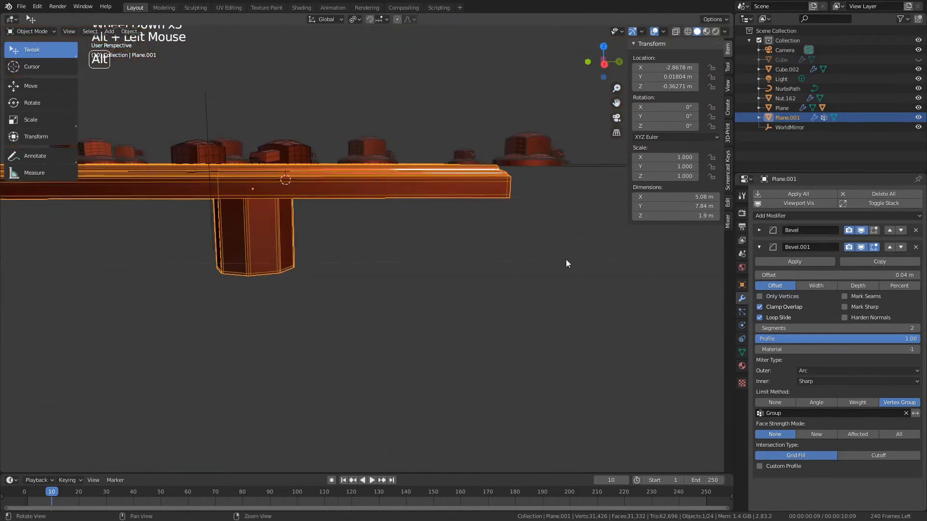
pyautogui.keyDown('alt'); pyautogui.moveTo(566, 259); pyautogui.dragTo(376, 259, button='middle'); pyautogui.keyUp('alt')
pyautogui.scroll(3, 548, 334)
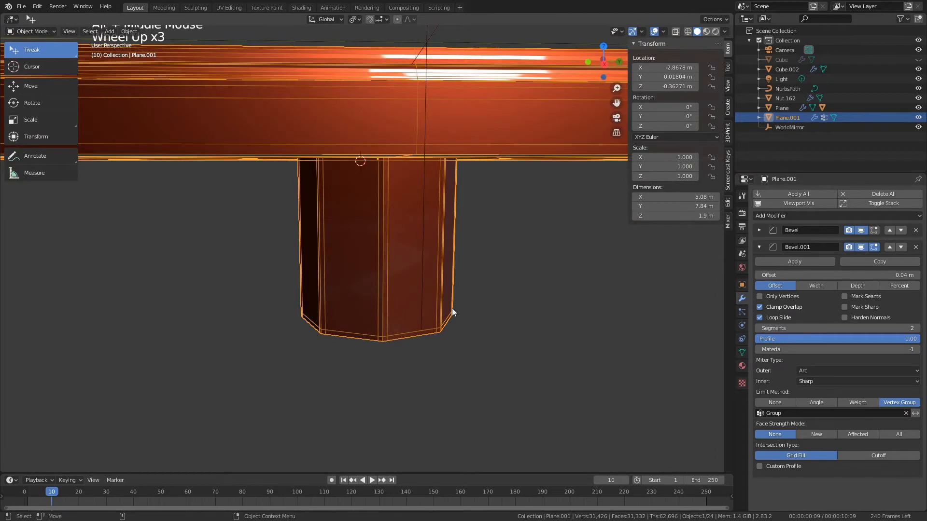
pyautogui.press('Tab')
pyautogui.hotkey('alt', 'c')
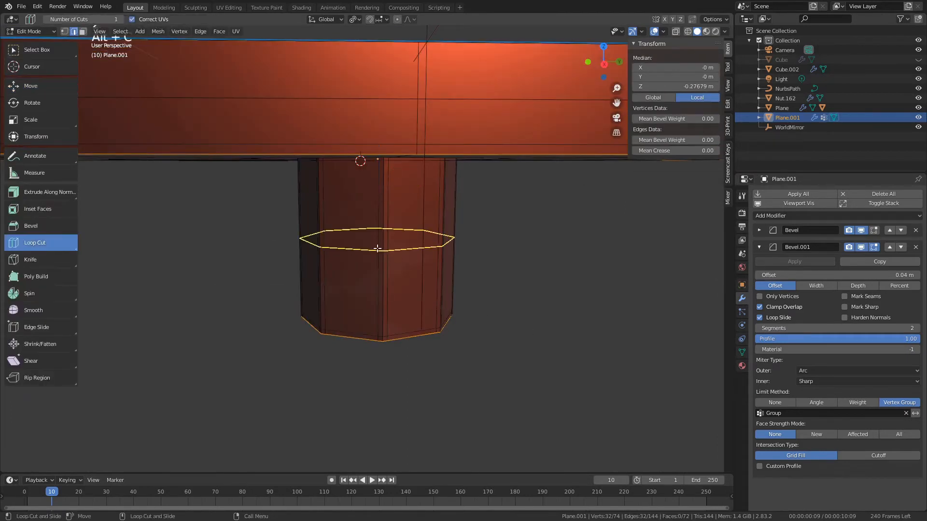
pyautogui.click(377, 248)
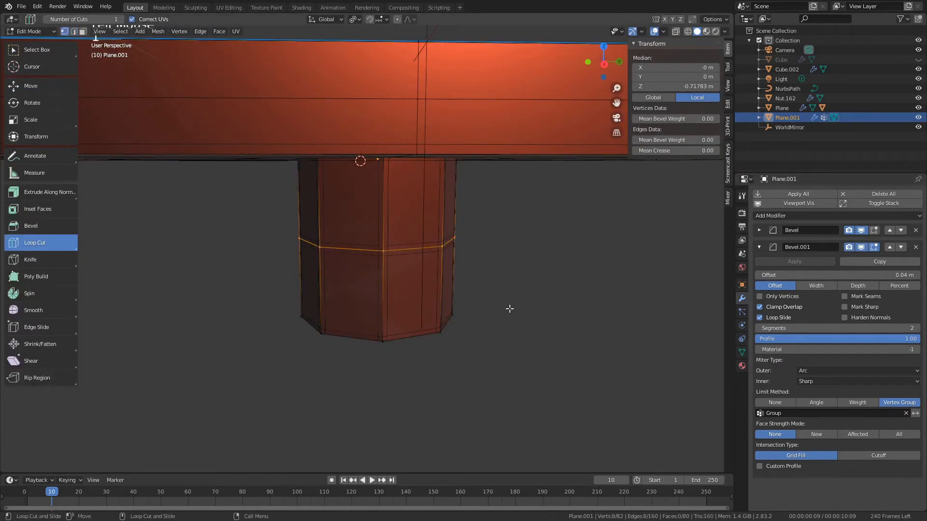
# Remove the post's middle loop from the vertex group, clear the selection and return to Object Mode.
pyautogui.press('q')
pyautogui.click(742, 352)
pyautogui.click(810, 285)
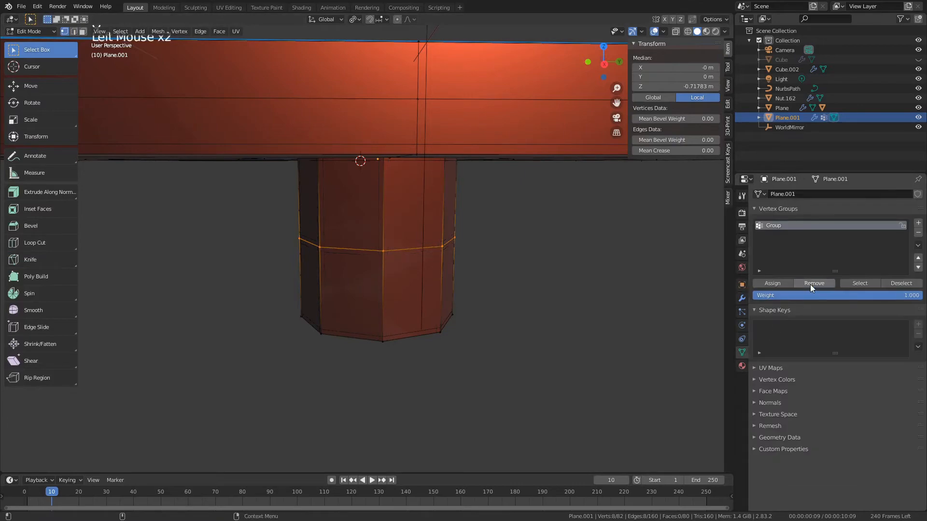
pyautogui.click(550, 304)
pyautogui.keyDown('alt'); pyautogui.moveTo(398, 293); pyautogui.dragTo(531, 289); pyautogui.keyUp('alt')
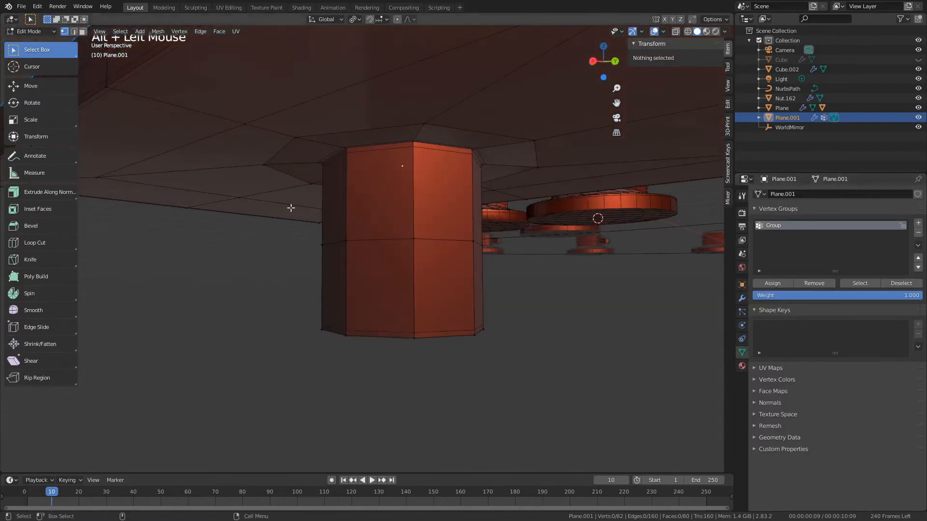
pyautogui.keyDown('alt'); pyautogui.moveTo(290, 207); pyautogui.dragTo(350, 230); pyautogui.keyUp('alt')
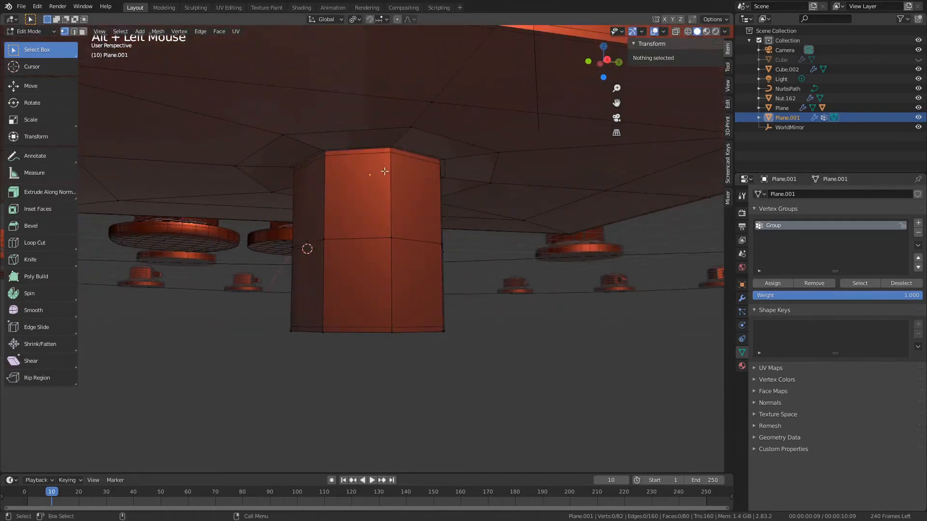
pyautogui.keyDown('alt'); pyautogui.moveTo(287, 327); pyautogui.dragTo(373, 308); pyautogui.keyUp('alt')
pyautogui.scroll(-4, 372, 321)
pyautogui.press('Tab')
pyautogui.keyDown('alt'); pyautogui.moveTo(482, 321); pyautogui.dragTo(226, 235); pyautogui.keyUp('alt')
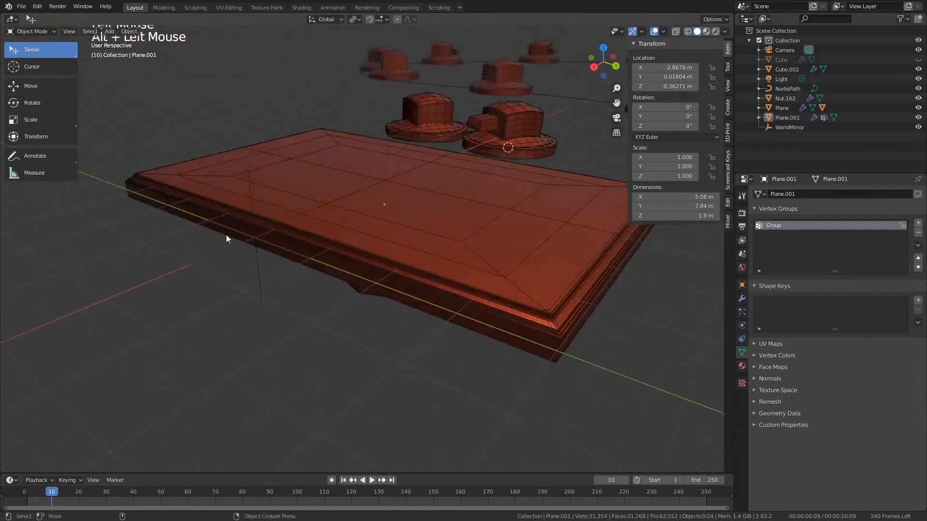
# Delete the Nut.162 object from the scene.
pyautogui.scroll(-3, 226, 235)
pyautogui.keyDown('alt'); pyautogui.moveTo(226, 234); pyautogui.dragTo(292, 271, button='middle'); pyautogui.keyUp('alt')
pyautogui.click(272, 194)
pyautogui.keyDown('alt'); pyautogui.moveTo(272, 194); pyautogui.dragTo(314, 243); pyautogui.keyUp('alt')
pyautogui.press('Delete')
pyautogui.click(525, 342)
pyautogui.scroll(4, 338, 287)
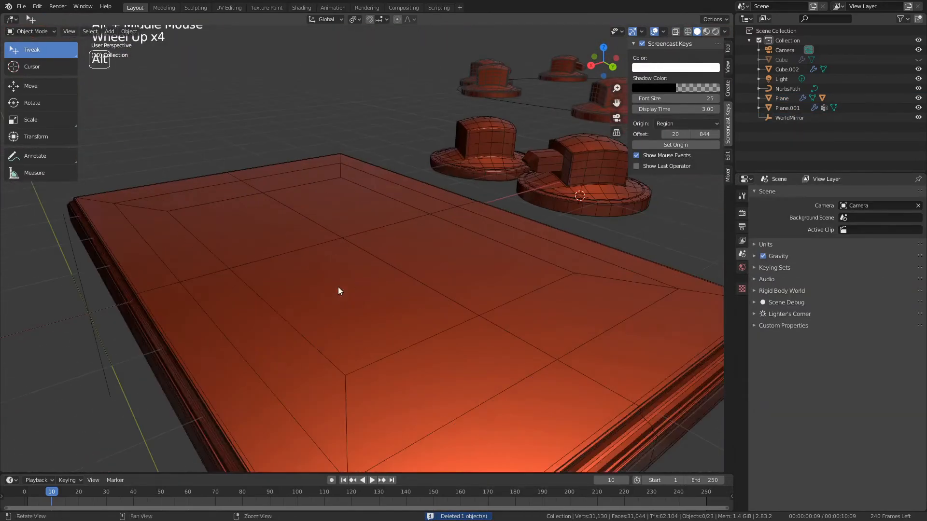
pyautogui.keyDown('alt'); pyautogui.moveTo(338, 287); pyautogui.dragTo(428, 317); pyautogui.keyUp('alt')
pyautogui.keyDown('alt'); pyautogui.moveTo(427, 317); pyautogui.dragTo(422, 348, button='middle'); pyautogui.keyUp('alt')
pyautogui.click(422, 344)
pyautogui.keyDown('alt'); pyautogui.moveTo(421, 344); pyautogui.dragTo(387, 334); pyautogui.keyUp('alt')
pyautogui.keyDown('alt'); pyautogui.moveTo(387, 333); pyautogui.dragTo(389, 269, button='middle'); pyautogui.keyUp('alt')
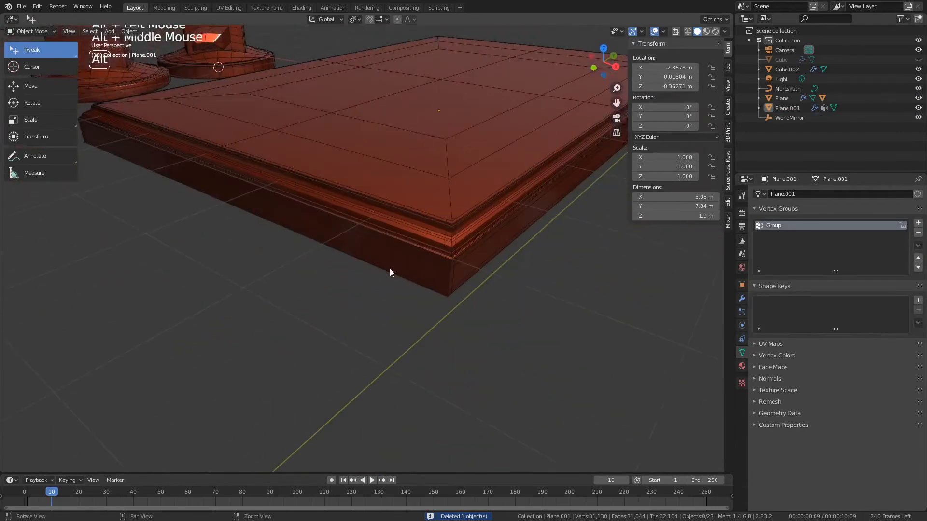
pyautogui.keyDown('alt'); pyautogui.moveTo(389, 268); pyautogui.dragTo(384, 307); pyautogui.keyUp('alt')
pyautogui.keyDown('alt'); pyautogui.moveTo(383, 307); pyautogui.dragTo(381, 265, button='middle'); pyautogui.keyUp('alt')
pyautogui.scroll(2, 382, 270)
pyautogui.click(386, 273)
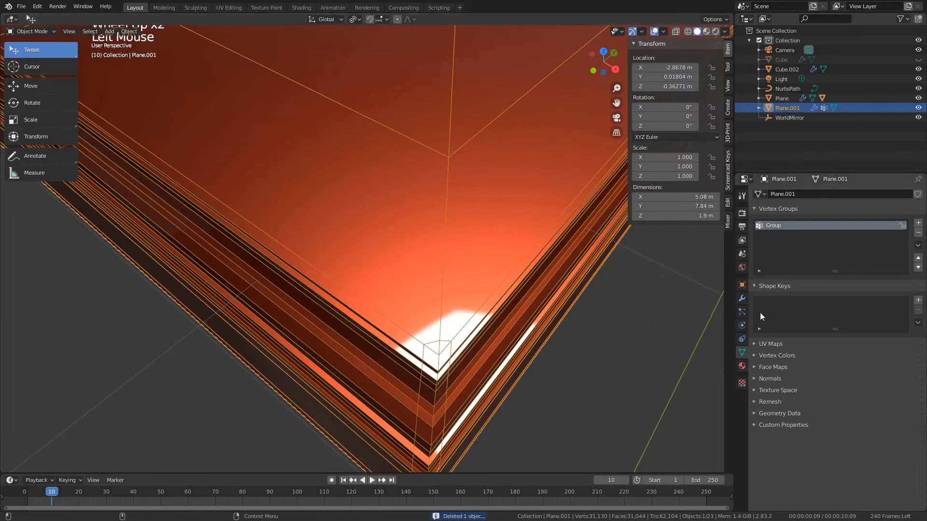
pyautogui.click(742, 298)
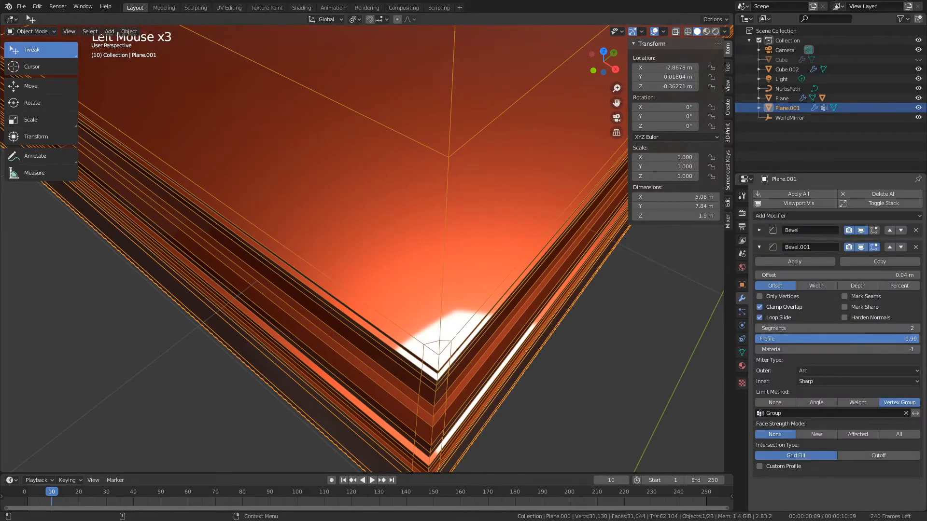
pyautogui.moveTo(838, 339); pyautogui.dragTo(858, 339)
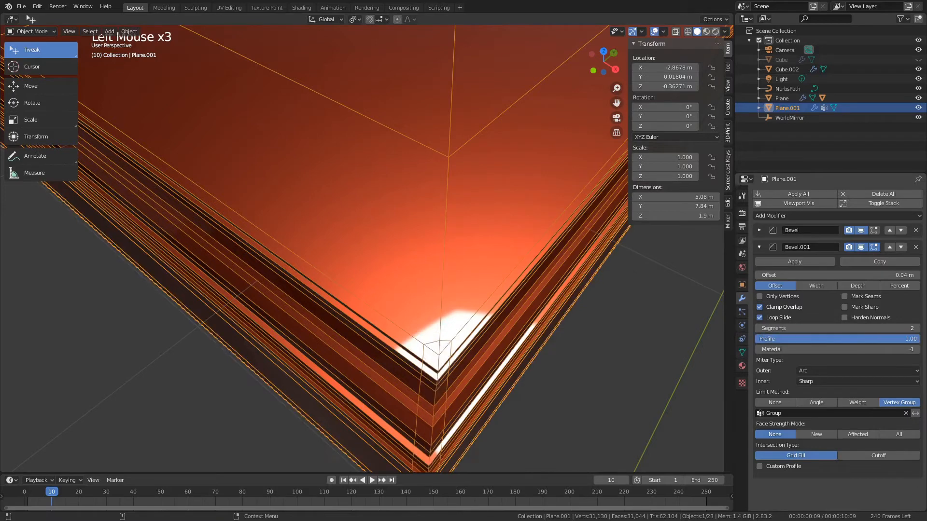
# Try Arc as the second Bevel's inner miter and set it back to Sharp.
pyautogui.click(850, 380)
pyautogui.click(837, 400)
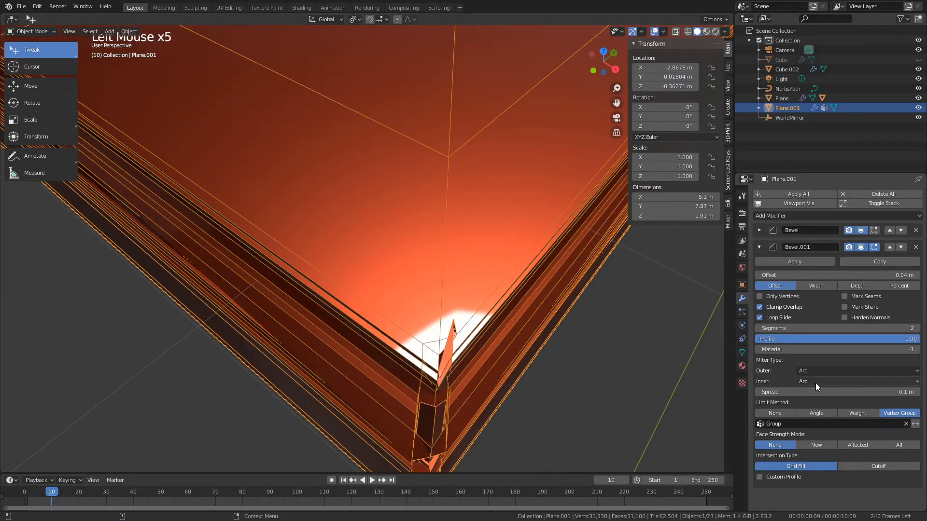
pyautogui.click(816, 383)
pyautogui.click(811, 392)
# Add a Subdivision Surface modifier to the slab after the two Bevels.
pyautogui.keyDown('alt'); pyautogui.moveTo(464, 314); pyautogui.dragTo(417, 259); pyautogui.keyUp('alt')
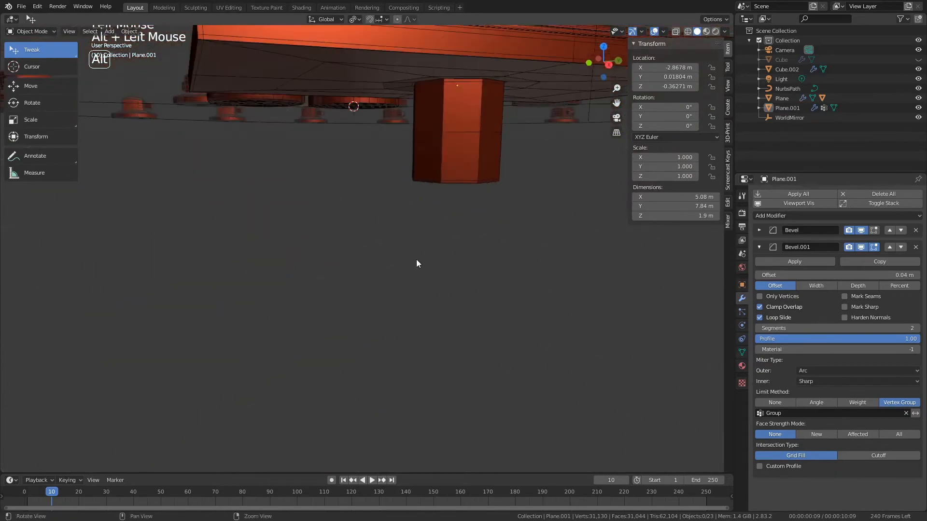
pyautogui.keyDown('alt'); pyautogui.moveTo(396, 234); pyautogui.dragTo(383, 315, button='middle'); pyautogui.keyUp('alt')
pyautogui.keyDown('alt'); pyautogui.moveTo(251, 244); pyautogui.dragTo(406, 260); pyautogui.keyUp('alt')
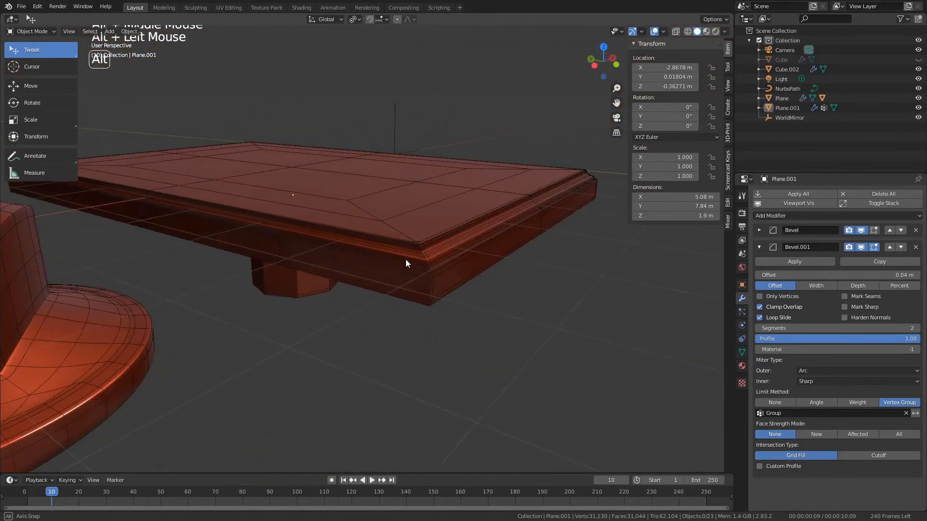
pyautogui.scroll(2, 405, 259)
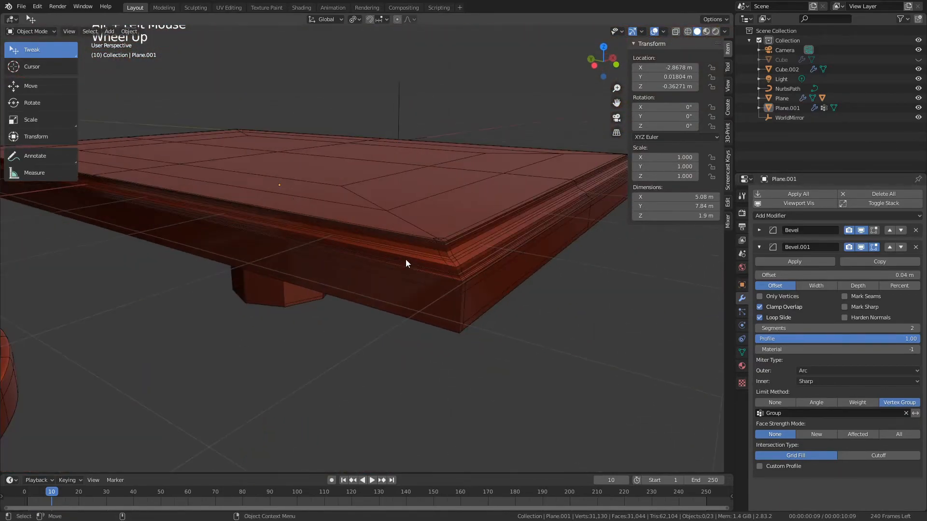
pyautogui.click(794, 218)
pyautogui.click(753, 376)
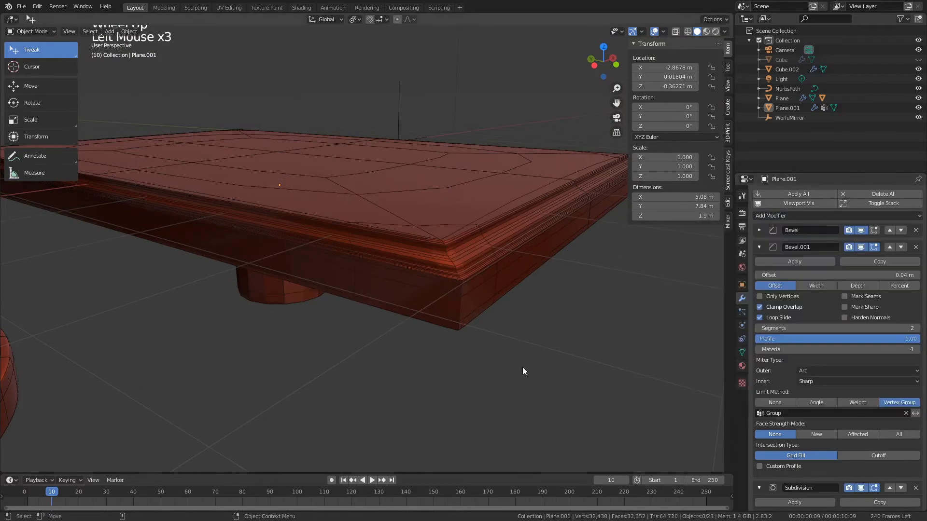
# Apply smooth shading to the slab and deselect it.
pyautogui.rightClick(474, 220)
pyautogui.click(474, 220)
pyautogui.click(439, 216)
pyautogui.rightClick(439, 216)
pyautogui.click(439, 215)
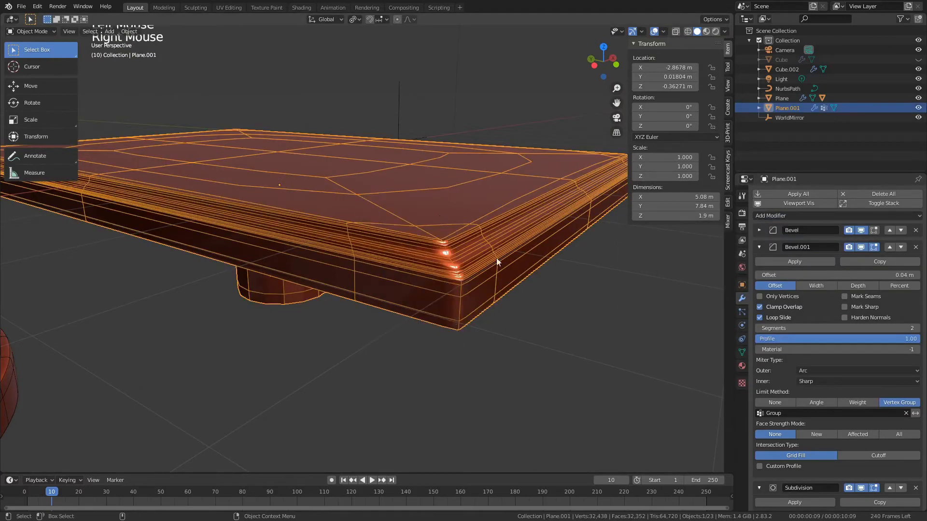
# Hide the wireframe overlay and set the second Bevel's offset to 0.014 m.
pyautogui.scroll(-2, 550, 291)
pyautogui.hotkey('shift', 'Tab')
pyautogui.keyDown('alt'); pyautogui.moveTo(442, 210); pyautogui.dragTo(394, 280); pyautogui.keyUp('alt')
pyautogui.scroll(2, 395, 280)
pyautogui.keyDown('alt'); pyautogui.moveTo(348, 268); pyautogui.dragTo(274, 254, button='middle'); pyautogui.keyUp('alt')
pyautogui.scroll(2, 405, 266)
pyautogui.scroll(-1, 405, 265)
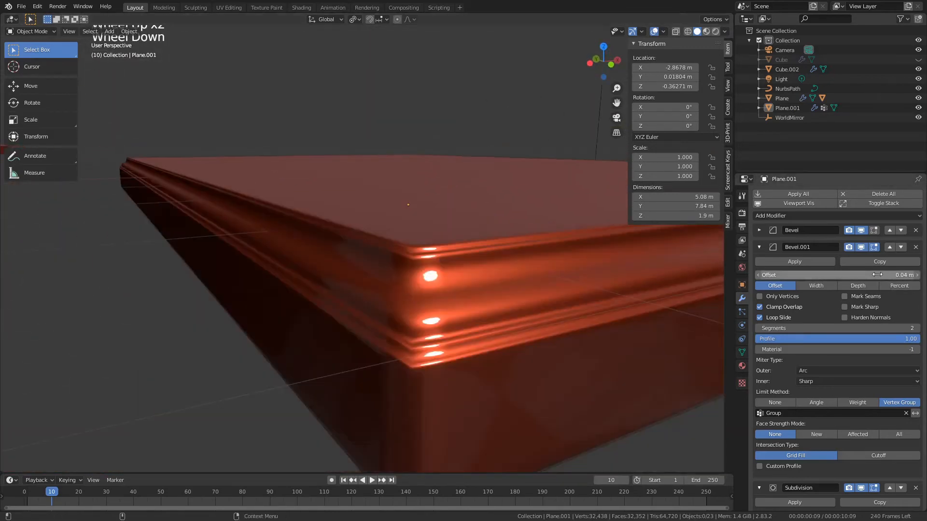
pyautogui.moveTo(877, 274)
pyautogui.keyDown('shift'); pyautogui.mouseDown()
pyautogui.moveTo(867, 274)
pyautogui.moveTo(888, 275)
pyautogui.moveTo(859, 275)
pyautogui.mouseUp(); pyautogui.keyUp('shift')
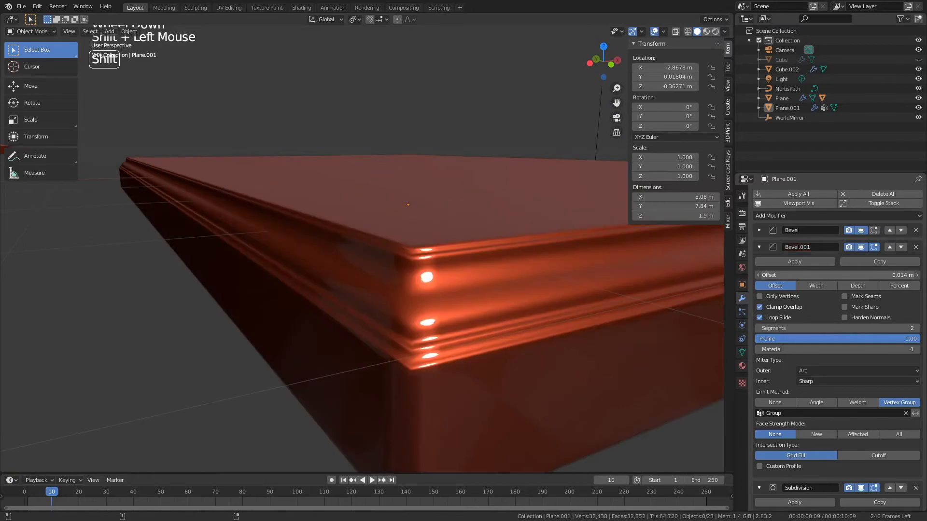
# Set the second Bevel's segments to 4 and its offset to 0.036 m.
pyautogui.click(921, 330)
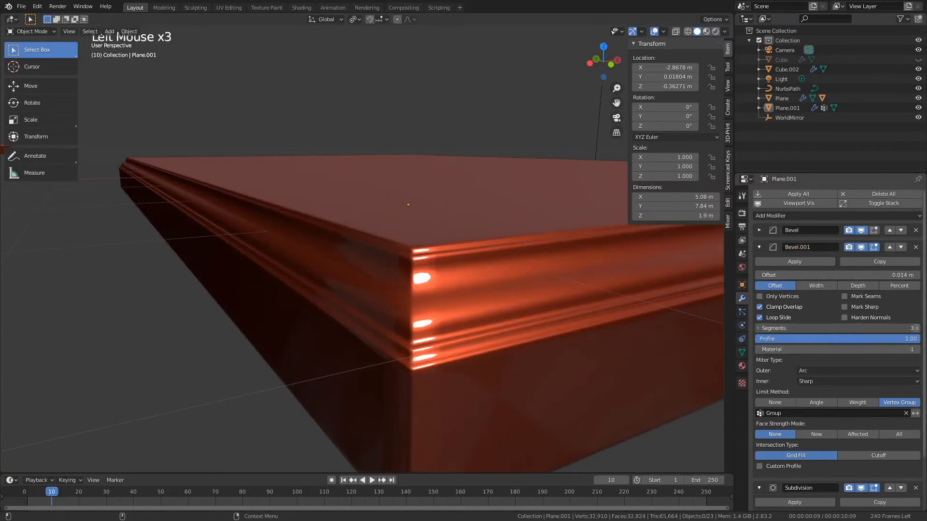
pyautogui.click(921, 329)
pyautogui.scroll(-2, 494, 294)
pyautogui.scroll(1, 596, 310)
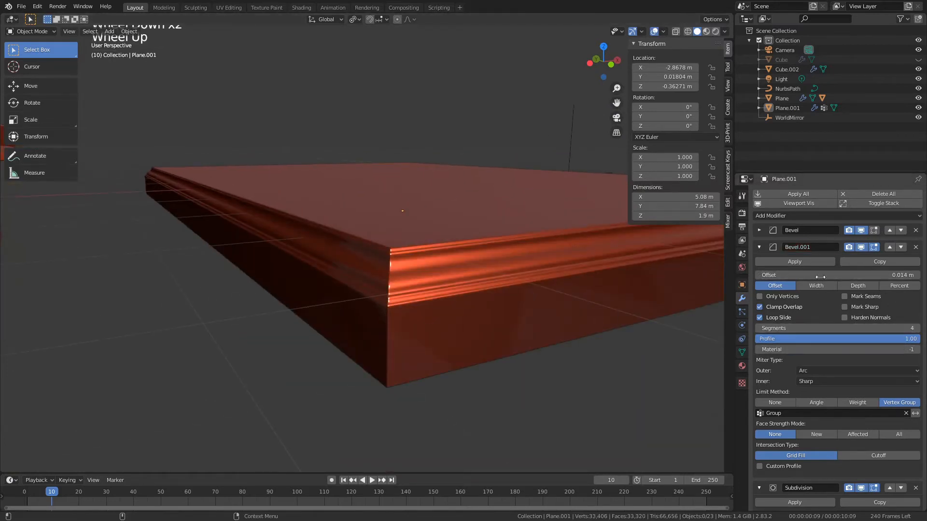
pyautogui.keyDown('shift'); pyautogui.moveTo(840, 274); pyautogui.dragTo(867, 274); pyautogui.keyUp('shift')
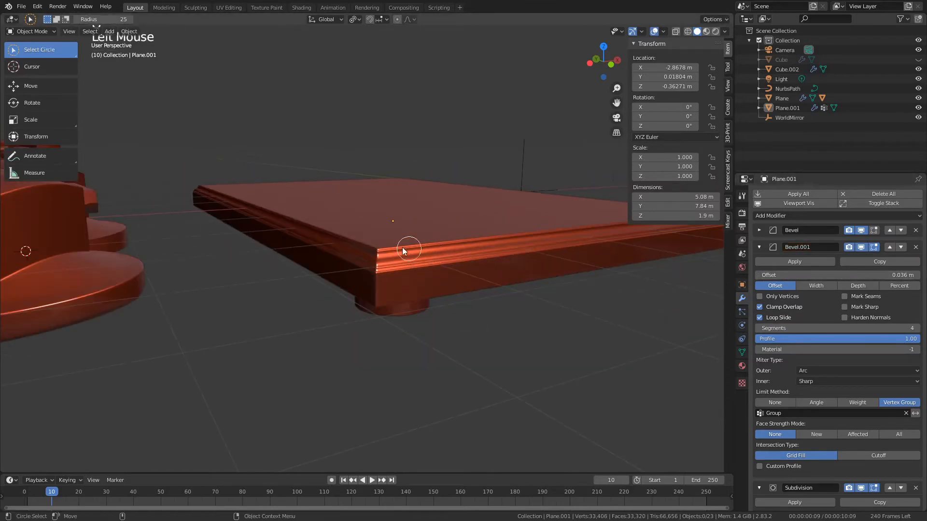
# Show the wireframe overlay again and turn off Optimal Display in the Subdivision modifier.
pyautogui.hotkey('shift', 'Tab')
pyautogui.scroll(4, 449, 285)
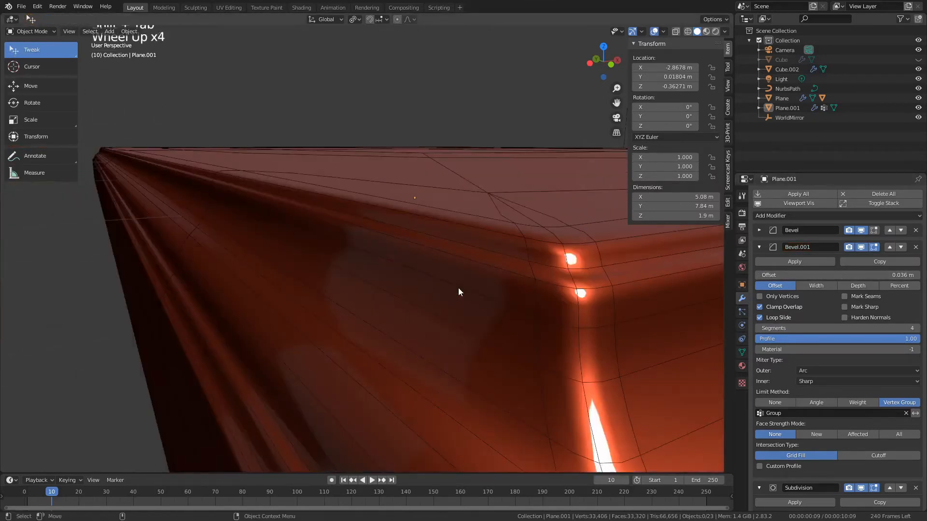
pyautogui.scroll(-5, 459, 288)
pyautogui.scroll(-4, 879, 410)
pyautogui.click(871, 486)
pyautogui.scroll(3, 558, 377)
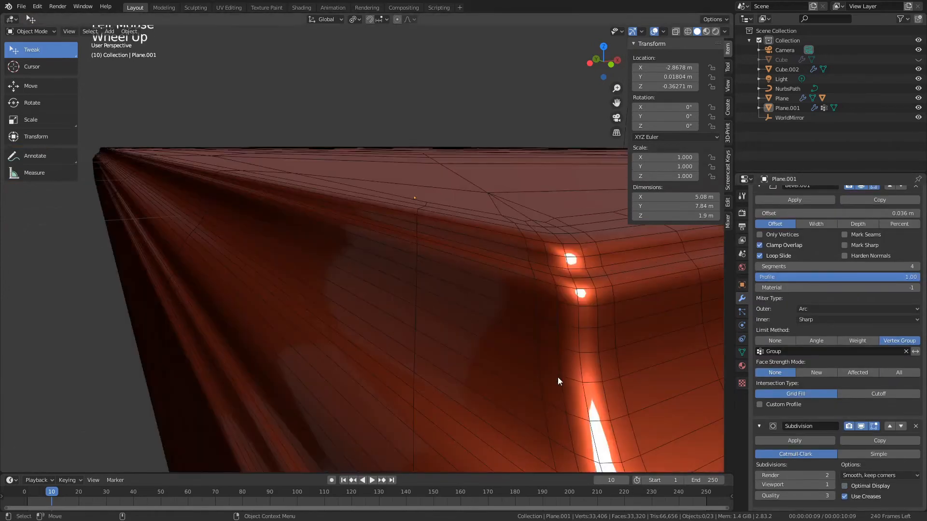
pyautogui.scroll(-1, 535, 355)
pyautogui.scroll(1, 513, 330)
pyautogui.scroll(5, 859, 326)
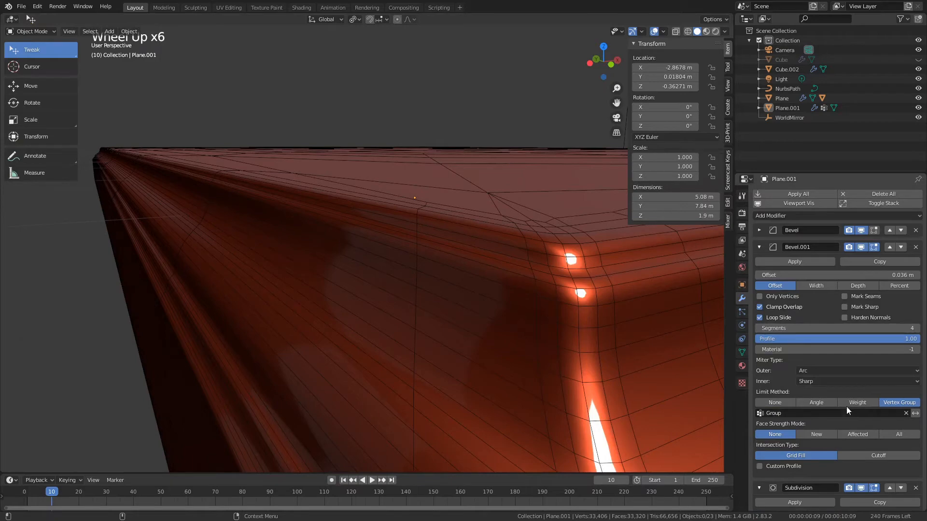
pyautogui.scroll(-4, 813, 395)
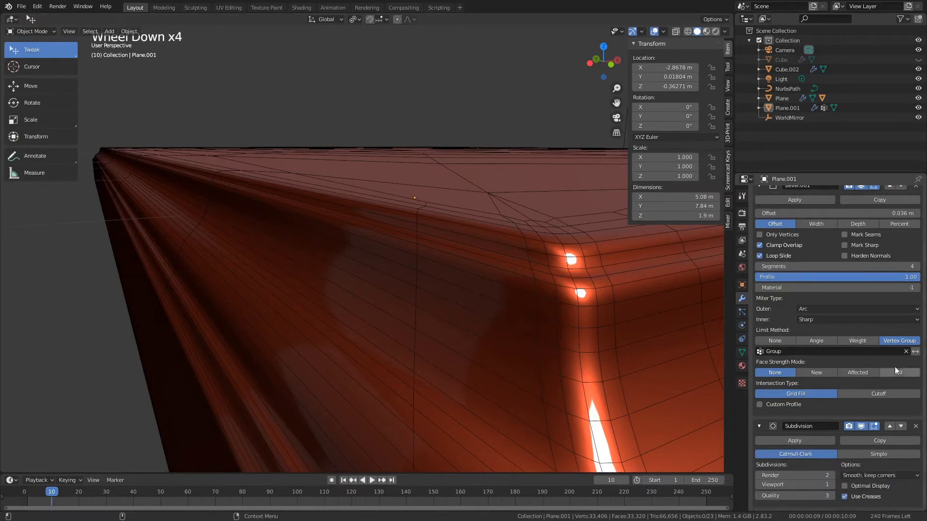
# Enable a custom profile with the Support Loops preset on the second Bevel modifier and collapse its settings.
pyautogui.click(786, 406)
pyautogui.scroll(-4, 869, 396)
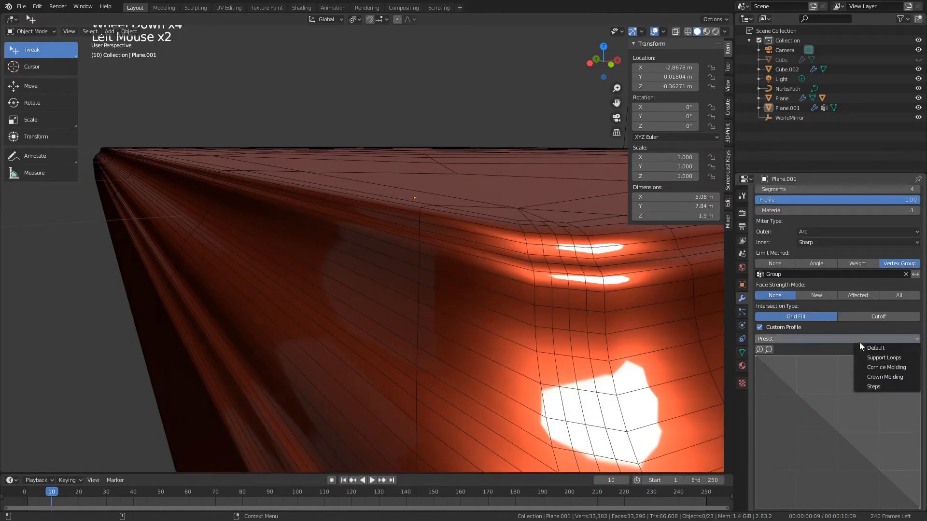
pyautogui.click(886, 358)
pyautogui.scroll(3, 869, 304)
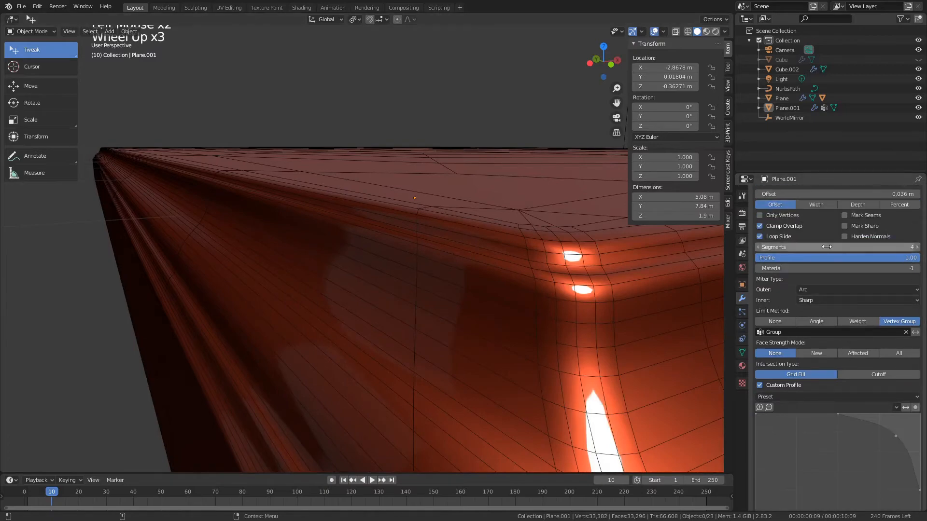
pyautogui.scroll(3, 800, 242)
pyautogui.click(760, 225)
pyautogui.scroll(-1, 464, 239)
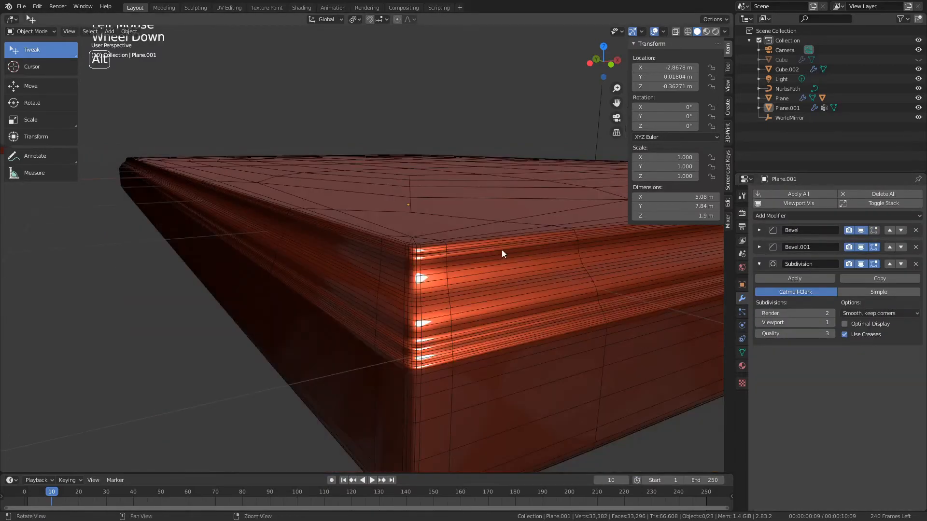
# Select the slab and dissolve the outer support edge loop on its top face in Edit Mode.
pyautogui.keyDown('alt'); pyautogui.moveTo(502, 251); pyautogui.dragTo(496, 334); pyautogui.keyUp('alt')
pyautogui.keyDown('alt'); pyautogui.moveTo(495, 334); pyautogui.dragTo(493, 182, button='middle'); pyautogui.keyUp('alt')
pyautogui.scroll(-4, 434, 205)
pyautogui.keyDown('alt'); pyautogui.moveTo(421, 210); pyautogui.dragTo(483, 226); pyautogui.keyUp('alt')
pyautogui.click(455, 225)
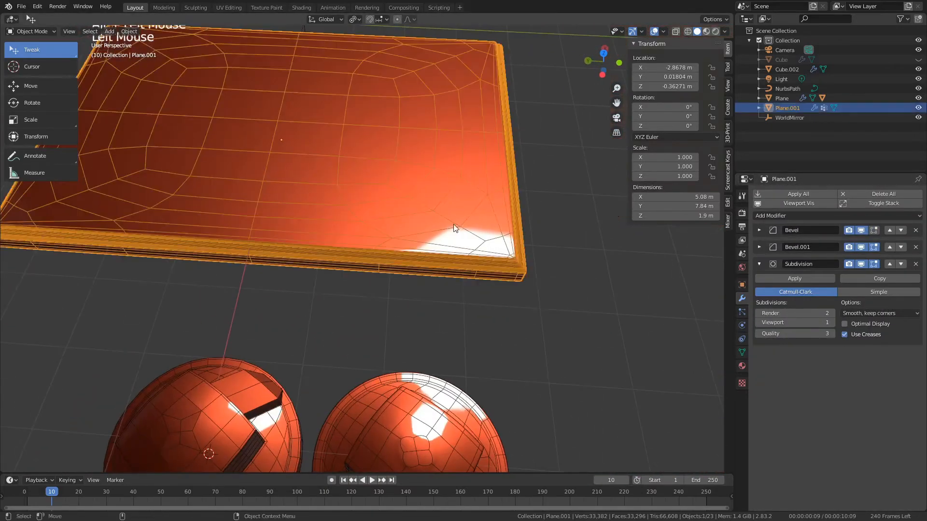
pyautogui.press('1')
pyautogui.keyDown('alt'); pyautogui.moveTo(505, 218); pyautogui.dragTo(509, 280, button='middle'); pyautogui.keyUp('alt')
pyautogui.doubleClick(464, 248)
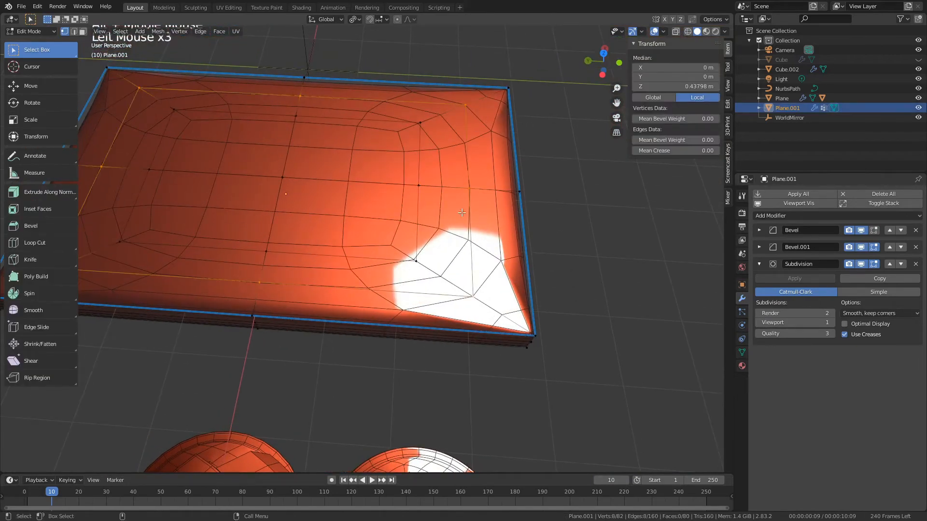
pyautogui.press('Delete')
pyautogui.click(430, 279)
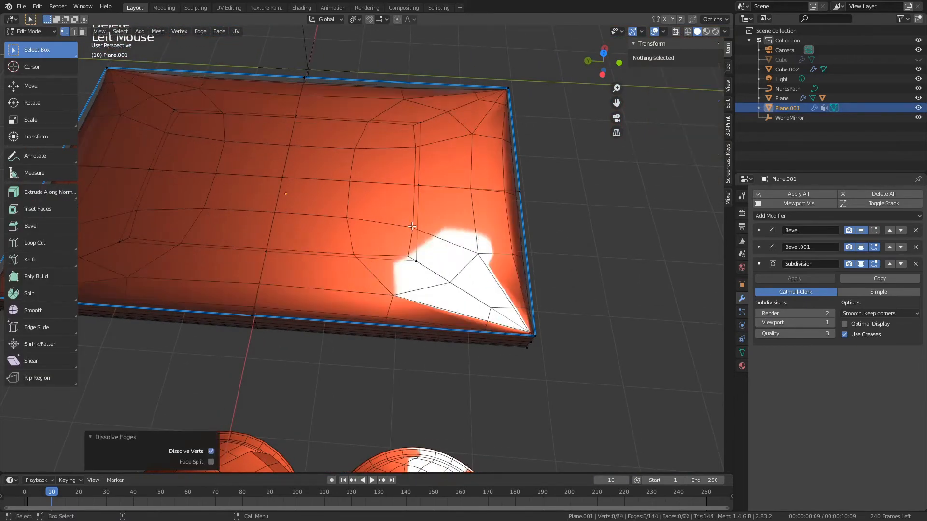
# Return to Object Mode, turn on Optimal Display for the slab's Subdivision modifier and disable that modifier in the viewport.
pyautogui.doubleClick(416, 225)
pyautogui.press('Tab')
pyautogui.keyDown('alt'); pyautogui.moveTo(589, 264); pyautogui.dragTo(471, 343); pyautogui.keyUp('alt')
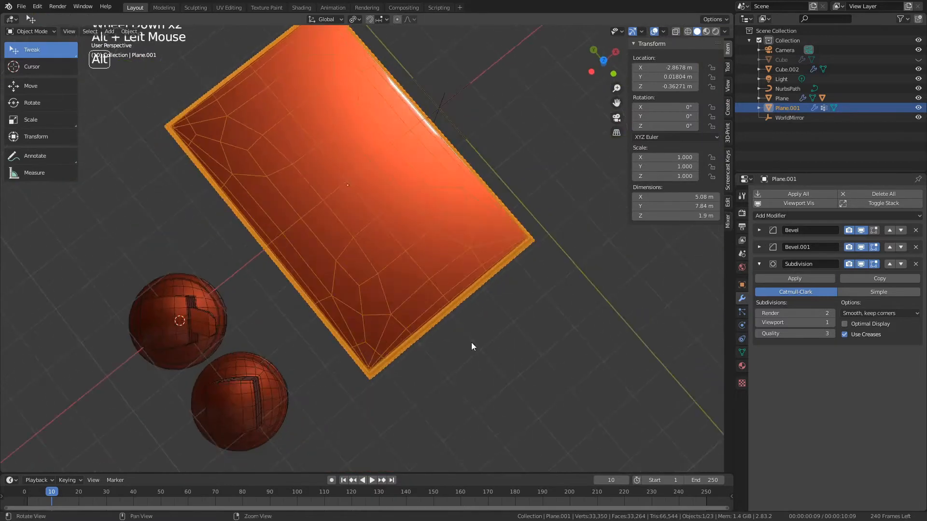
pyautogui.scroll(4, 450, 306)
pyautogui.click(450, 307)
pyautogui.click(396, 314)
pyautogui.press('Tab')
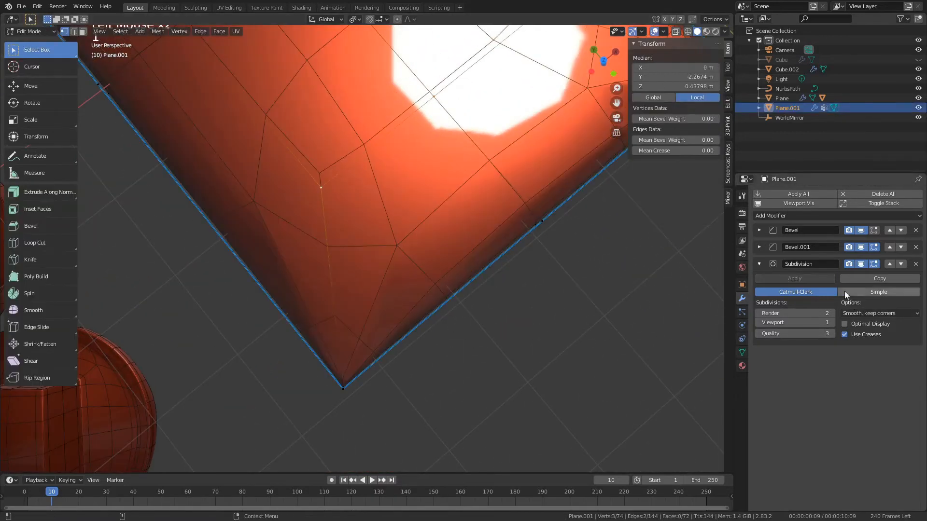
pyautogui.press('Tab')
pyautogui.scroll(-2, 517, 312)
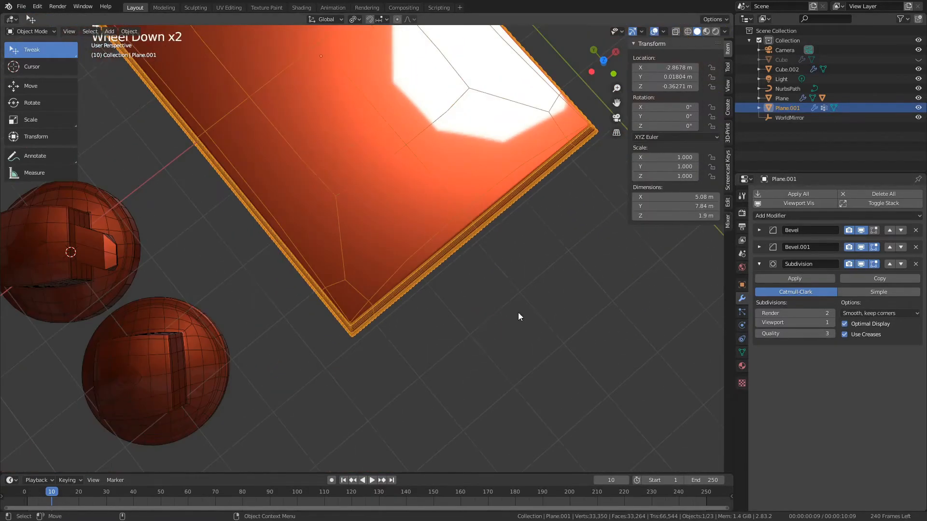
pyautogui.scroll(4, 497, 289)
pyautogui.press('Tab')
pyautogui.press('Tab')
pyautogui.click(860, 264)
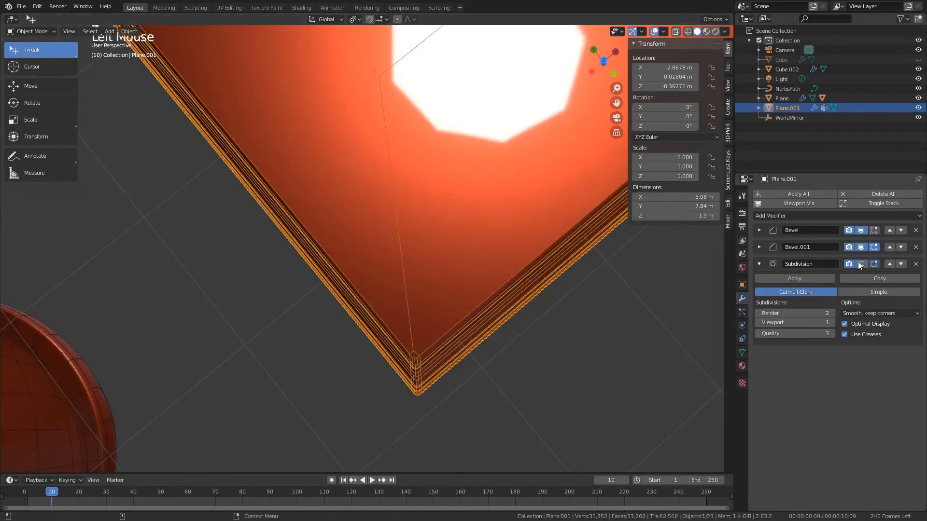
# Enable the first Bevel modifier's display in Edit Mode on the slab and clear the mesh selection.
pyautogui.press('Tab')
pyautogui.keyDown('alt'); pyautogui.moveTo(494, 381); pyautogui.dragTo(483, 276, button='middle'); pyautogui.keyUp('alt')
pyautogui.scroll(5, 483, 276)
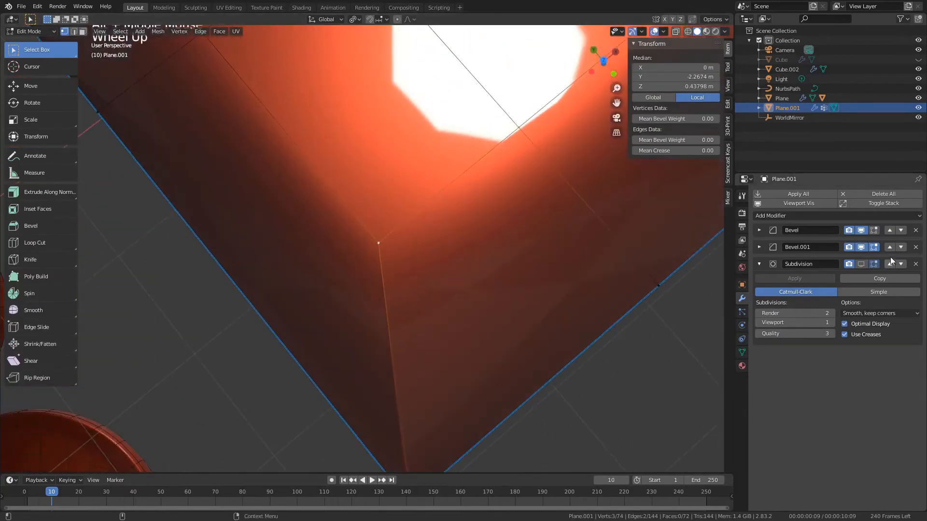
pyautogui.click(875, 232)
pyautogui.keyDown('alt'); pyautogui.moveTo(555, 267); pyautogui.dragTo(563, 135, button='middle'); pyautogui.keyUp('alt')
pyautogui.click(548, 335)
pyautogui.scroll(4, 549, 335)
pyautogui.keyDown('alt'); pyautogui.moveTo(504, 338); pyautogui.dragTo(444, 294, button='middle'); pyautogui.keyUp('alt')
pyautogui.scroll(2, 436, 356)
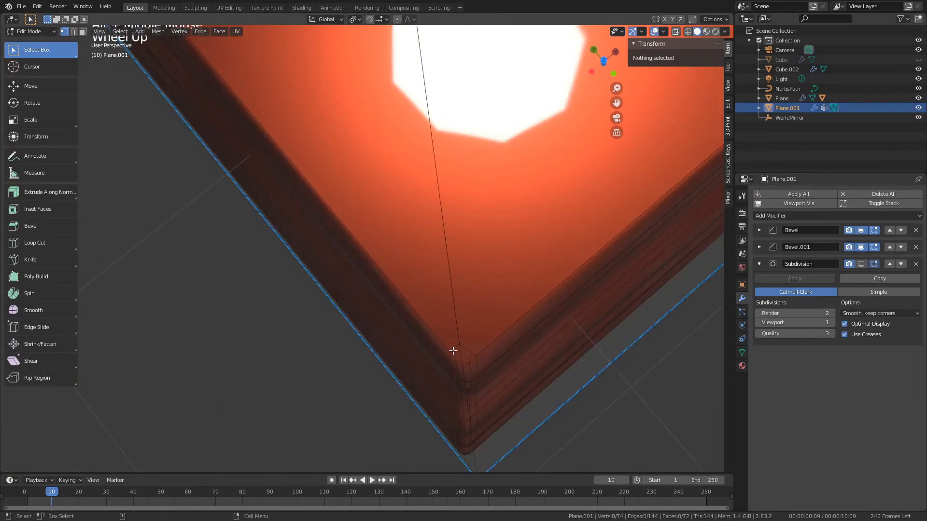
# Try adding one loop cut around the slab's top face near its border and assign it to the vertex group Group.
pyautogui.press('2')
pyautogui.scroll(-5, 477, 315)
pyautogui.keyDown('alt'); pyautogui.moveTo(511, 323); pyautogui.dragTo(464, 227); pyautogui.keyUp('alt')
pyautogui.keyDown('alt'); pyautogui.moveTo(463, 227); pyautogui.dragTo(443, 291, button='middle'); pyautogui.keyUp('alt')
pyautogui.scroll(3, 444, 291)
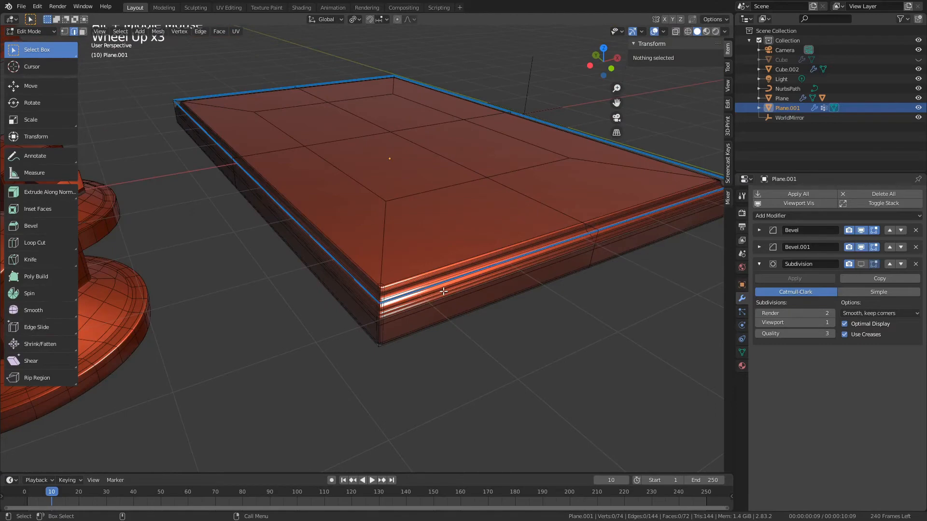
pyautogui.keyDown('alt'); pyautogui.moveTo(444, 292); pyautogui.dragTo(467, 316); pyautogui.keyUp('alt')
pyautogui.scroll(-2, 462, 266)
pyautogui.hotkey('alt', 'c')
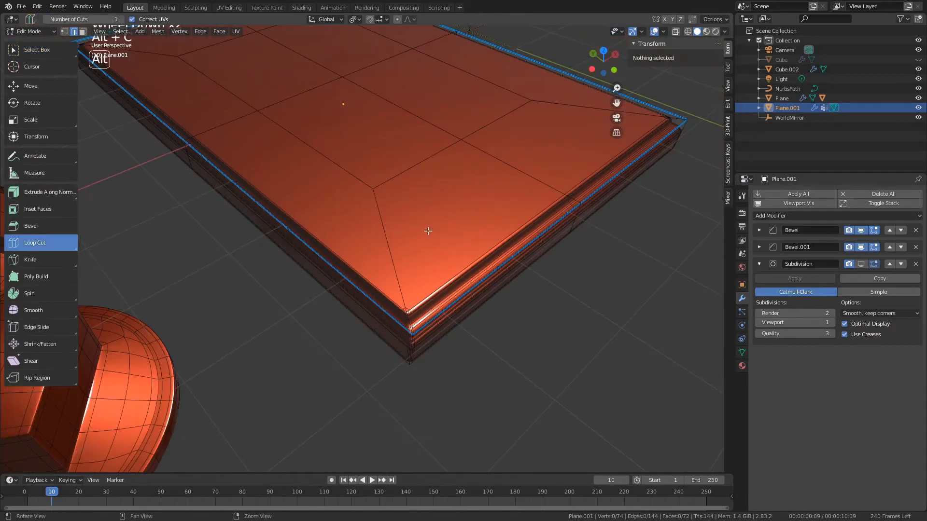
pyautogui.moveTo(428, 251); pyautogui.dragTo(440, 290)
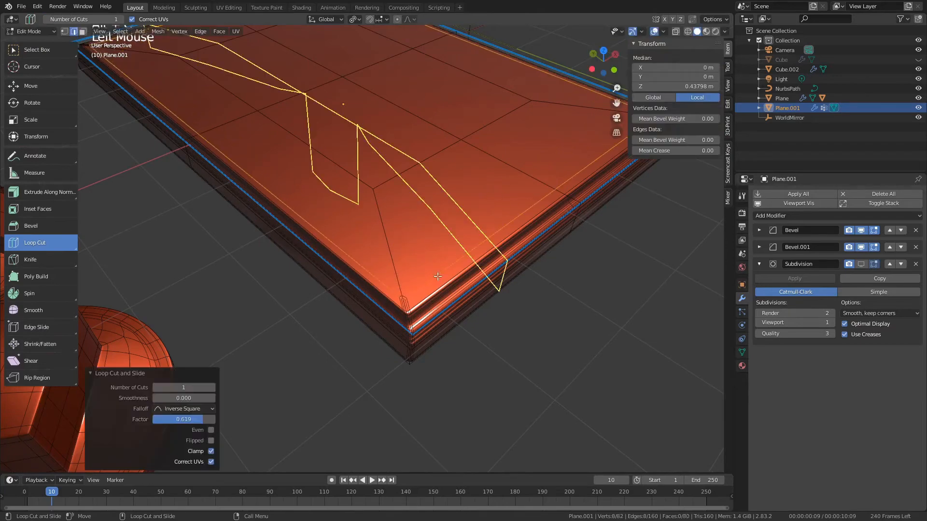
pyautogui.click(738, 351)
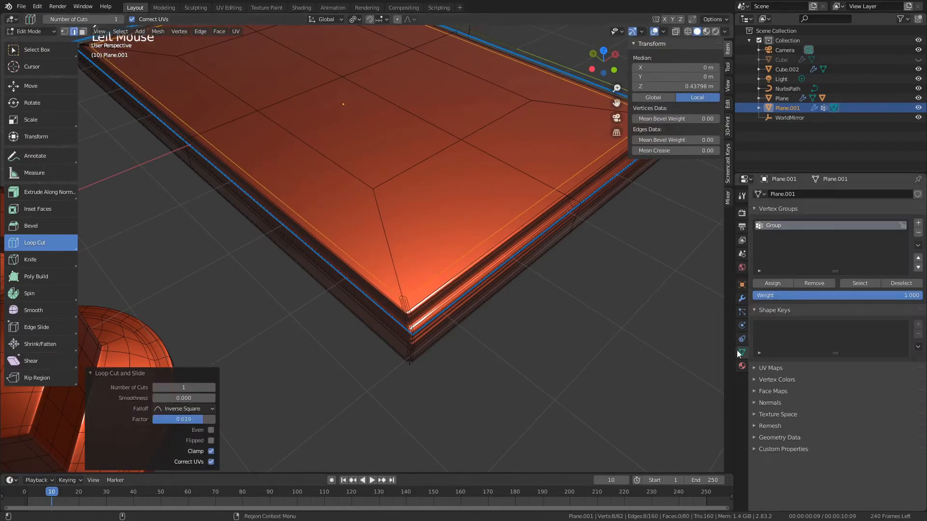
pyautogui.click(772, 283)
# Undo the vertex group assignment and the loop cut on the slab's top face.
pyautogui.scroll(3, 645, 333)
pyautogui.hotkey('ctrl', 'z')
pyautogui.hotkey('ctrl', 'z')
pyautogui.hotkey('ctrl', 'z')
pyautogui.hotkey('ctrl', 'z')
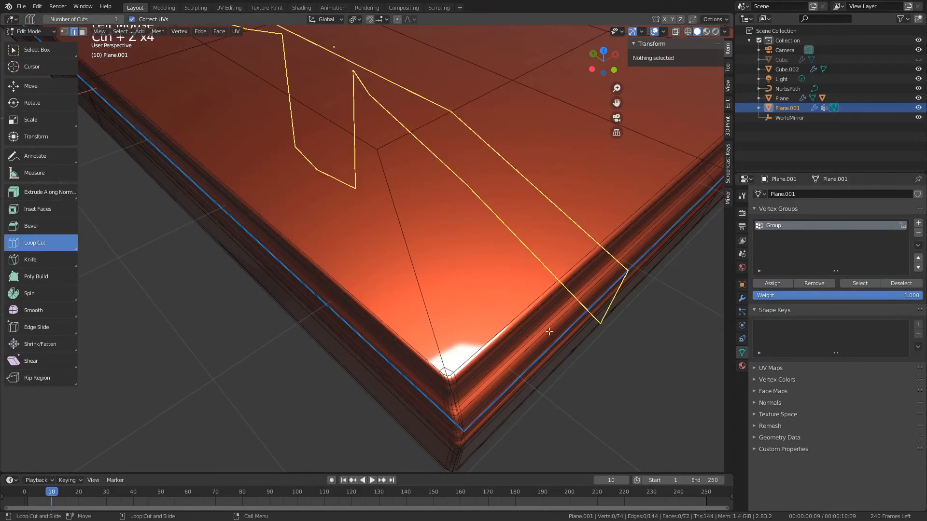
# Leave the Loop Cut tool, return to Object Mode and keep the slab selected.
pyautogui.press('w')
pyautogui.press('Tab')
pyautogui.scroll(2, 517, 337)
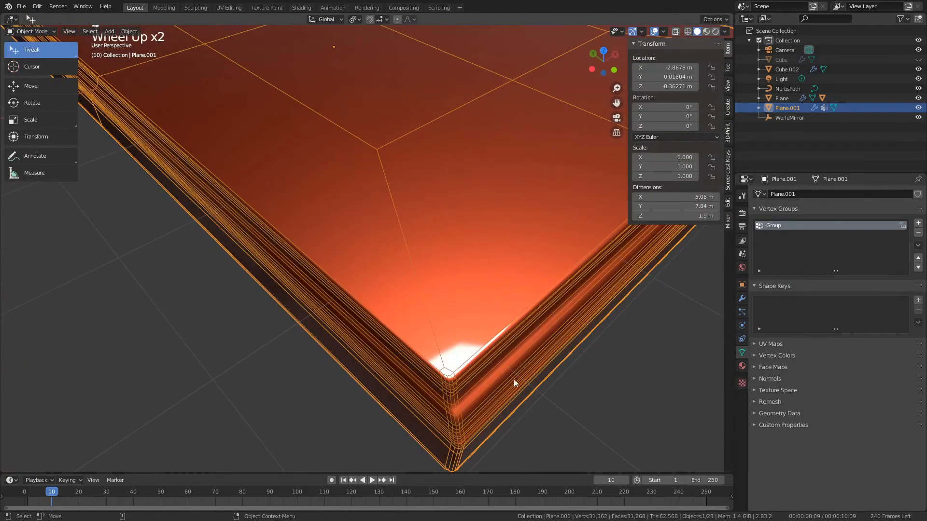
pyautogui.click(586, 385)
pyautogui.click(532, 373)
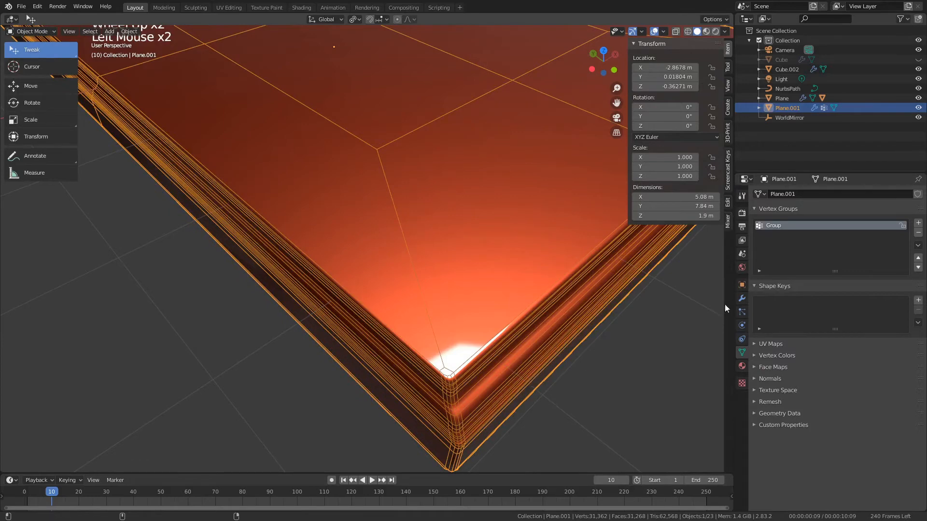
# Set the second Bevel modifier's outer miter type to Sharp.
pyautogui.click(742, 299)
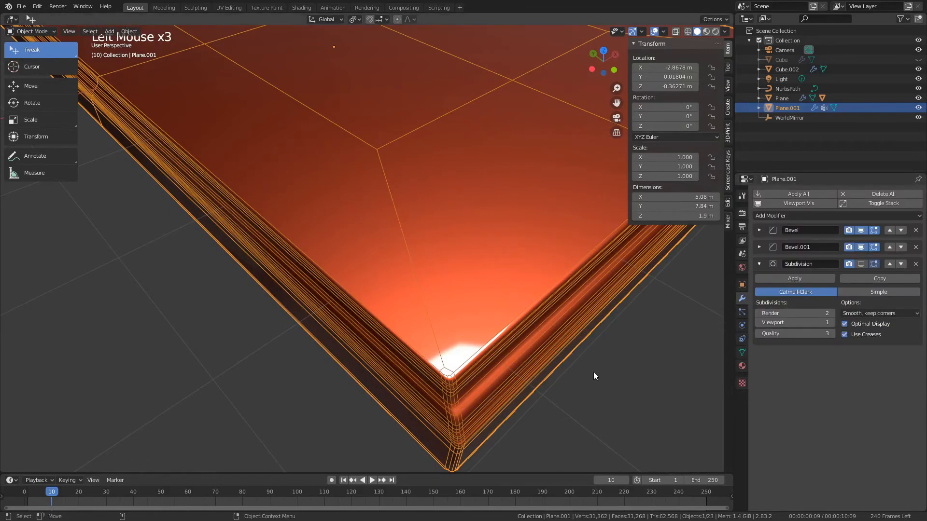
pyautogui.scroll(1, 596, 387)
pyautogui.scroll(-1, 548, 402)
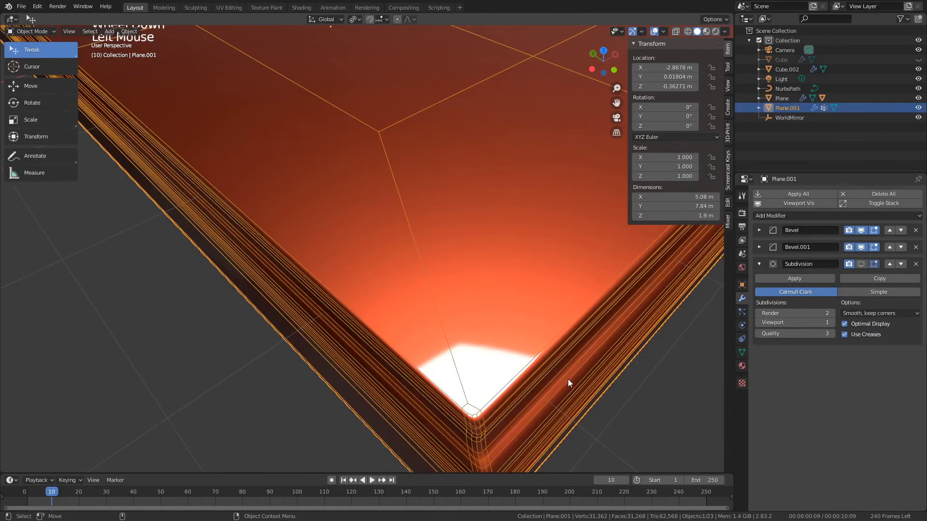
pyautogui.scroll(-1, 623, 383)
pyautogui.click(759, 247)
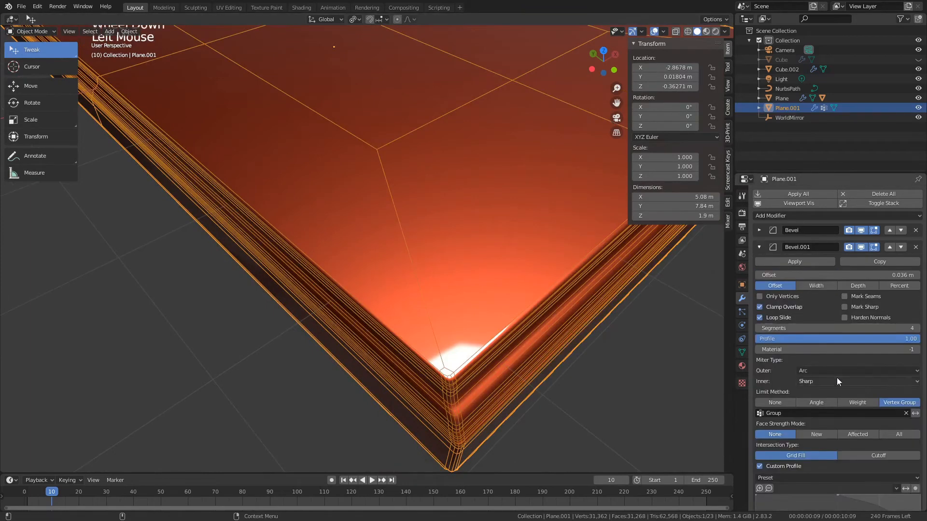
pyautogui.click(803, 369)
pyautogui.click(812, 380)
pyautogui.scroll(-4, 530, 357)
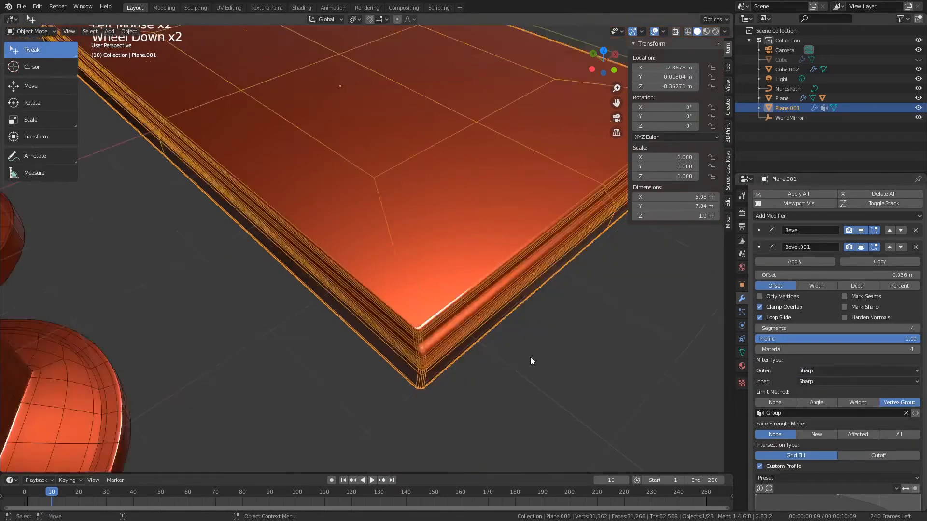
# Duplicate the slab in place and move the copy to a new collection named Destructive.
pyautogui.keyDown('alt'); pyautogui.moveTo(591, 321); pyautogui.dragTo(498, 276); pyautogui.keyUp('alt')
pyautogui.click(494, 273)
pyautogui.scroll(-4, 497, 275)
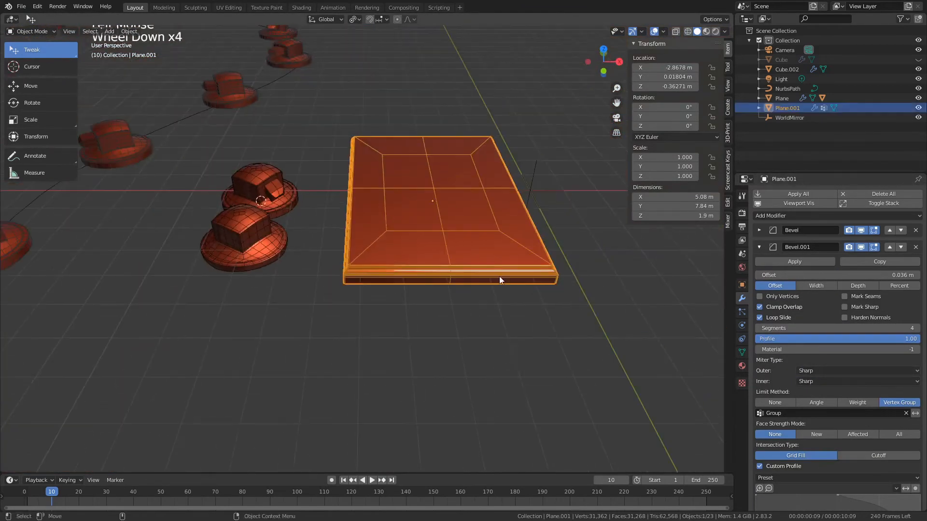
pyautogui.hotkey('ctrl', 'd')
pyautogui.press('x')
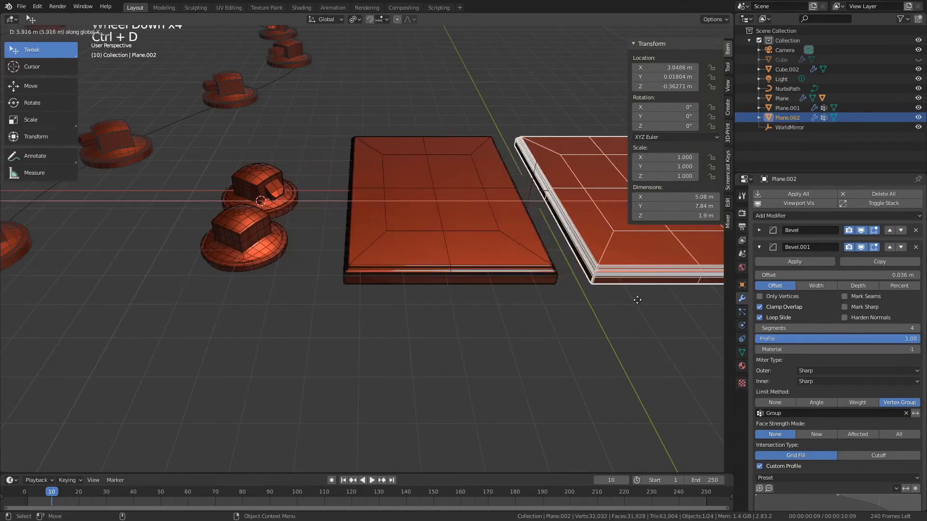
pyautogui.rightClick(468, 280)
pyautogui.hotkey('ctrl', 'g')
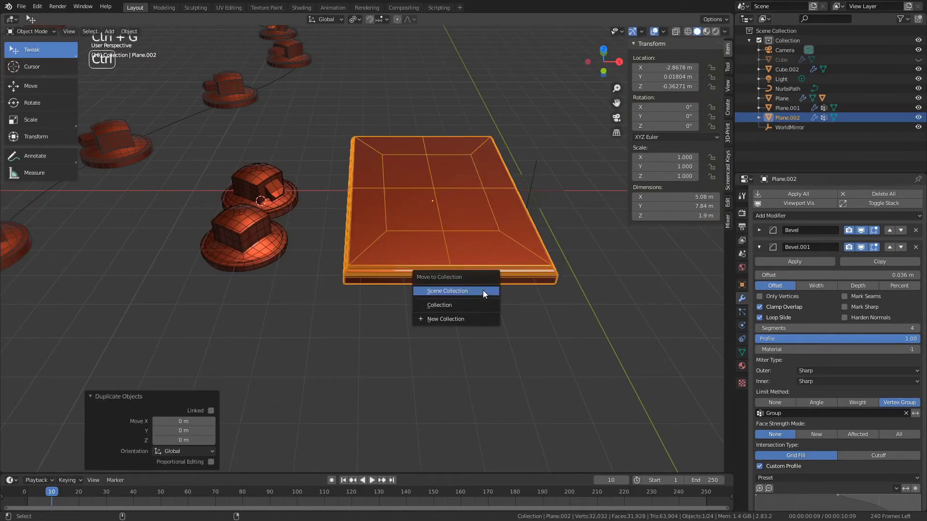
pyautogui.click(471, 301)
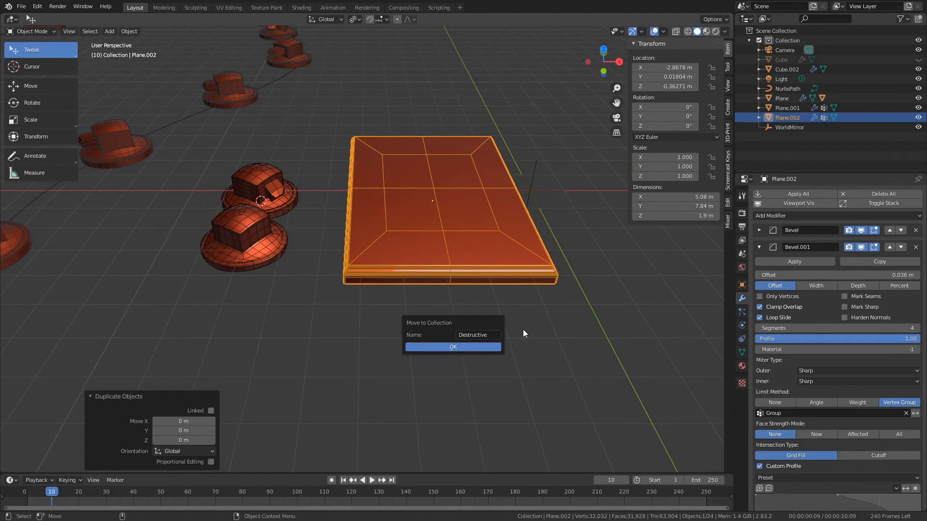
pyautogui.press('Return')
# Select the original collection's objects from Camera to WorldMirror in the Outliner, including the original slab.
pyautogui.click(795, 116)
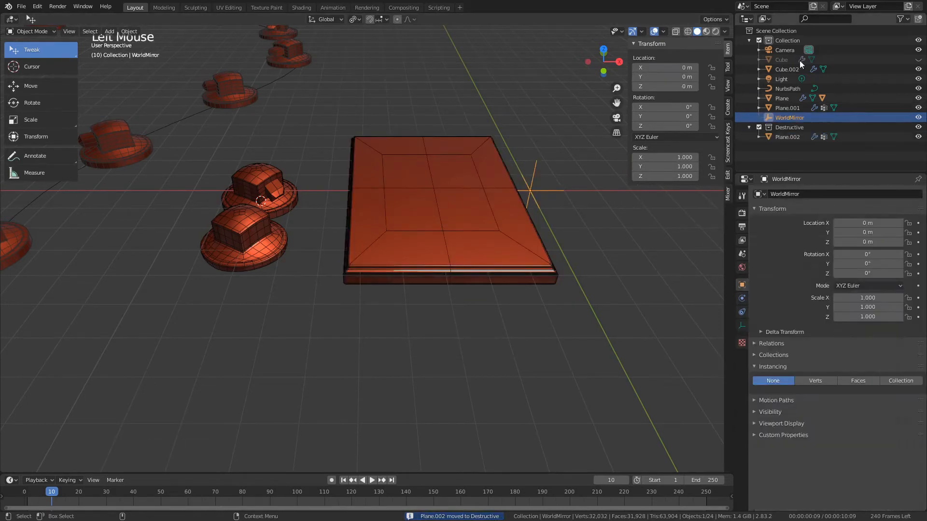
pyautogui.keyDown('shift'); pyautogui.click(792, 60); pyautogui.keyUp('shift')
pyautogui.keyDown('shift'); pyautogui.click(790, 72); pyautogui.keyUp('shift')
pyautogui.keyDown('shift'); pyautogui.click(783, 57); pyautogui.keyUp('shift')
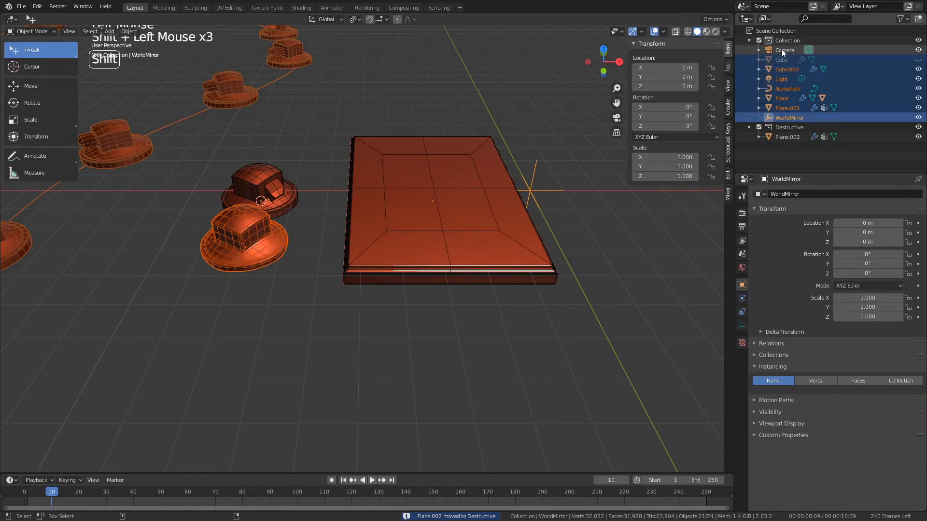
pyautogui.keyDown('ctrl'); pyautogui.click(789, 77); pyautogui.keyUp('ctrl')
pyautogui.keyDown('ctrl'); pyautogui.click(781, 50); pyautogui.keyUp('ctrl')
pyautogui.keyDown('ctrl'); pyautogui.click(780, 77); pyautogui.keyUp('ctrl')
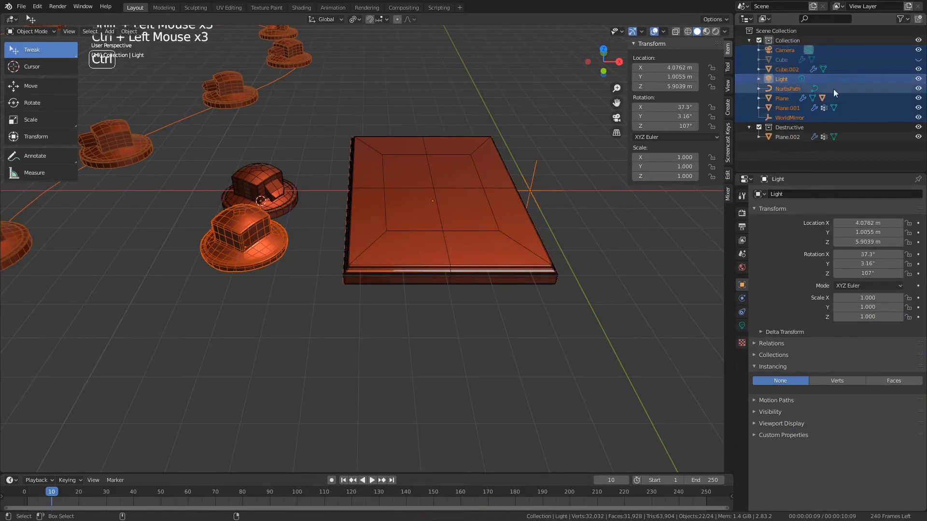
pyautogui.keyDown('shift'); pyautogui.click(782, 77); pyautogui.keyUp('shift')
pyautogui.hotkey('ctrl', 'z')
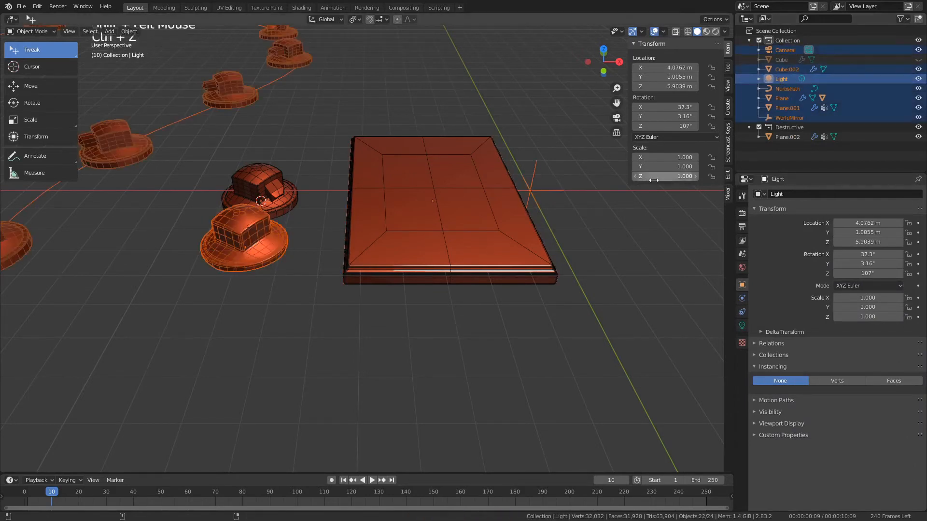
# Move the selected objects to a new collection named NonDestruct.
pyautogui.hotkey('shift', 'space')
pyautogui.press('m')
pyautogui.hotkey('ctrl', 'g')
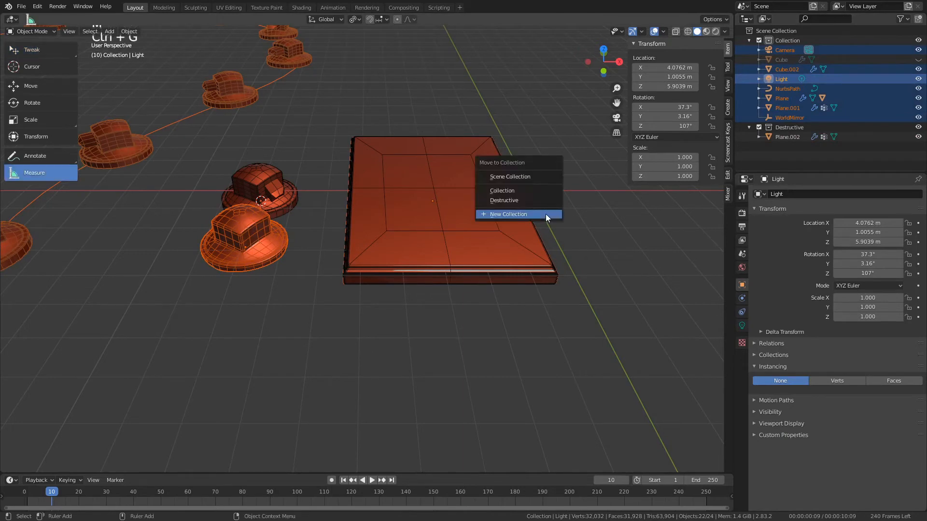
pyautogui.click(545, 214)
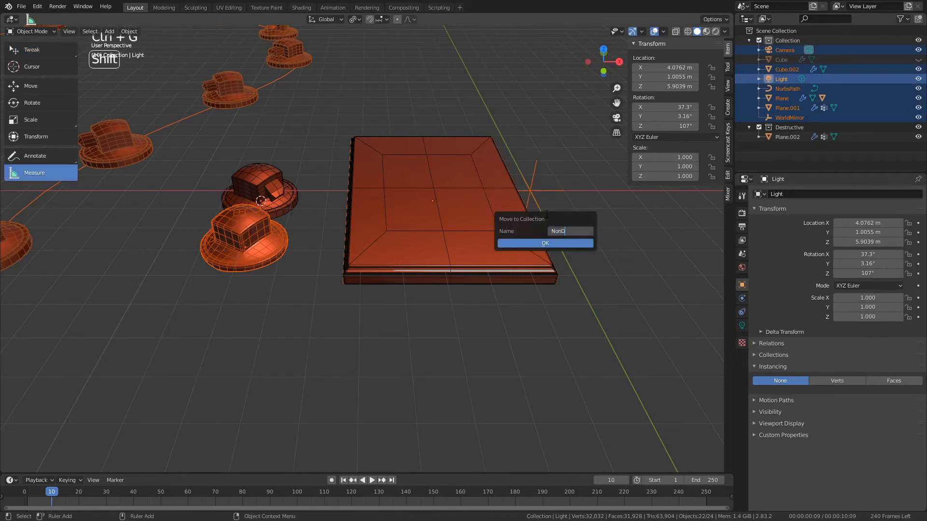
pyautogui.press('Return')
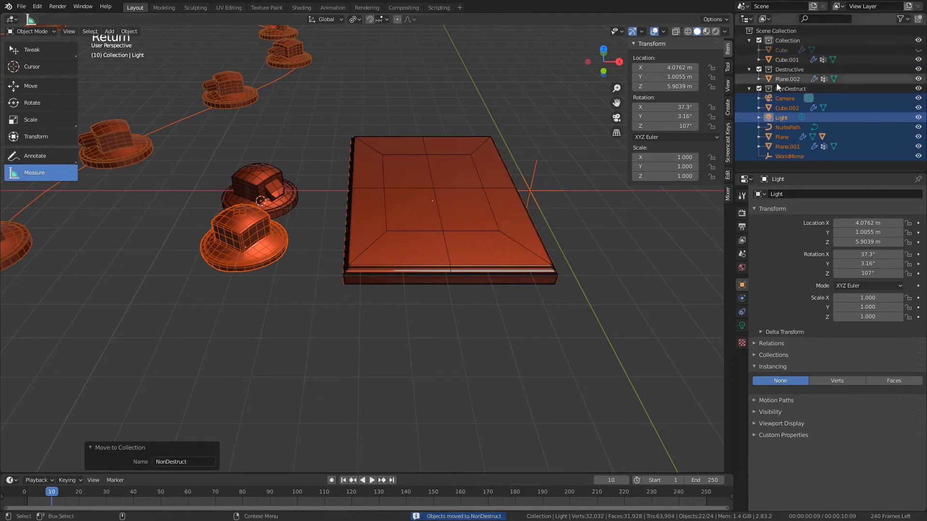
# Exclude the NonDestruct collection from the view layer and select the slab copy.
pyautogui.click(762, 89)
pyautogui.click(551, 274)
pyautogui.keyDown('alt'); pyautogui.moveTo(551, 273); pyautogui.dragTo(487, 341); pyautogui.keyUp('alt')
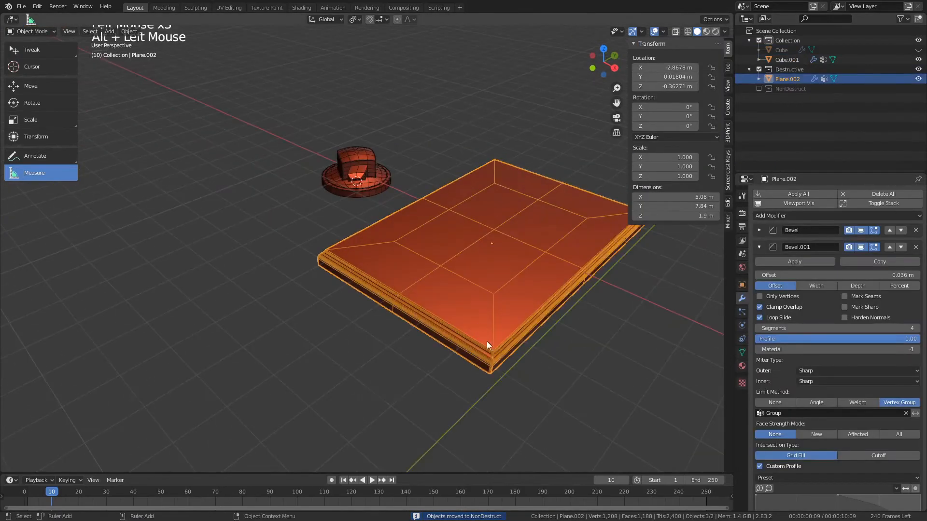
# Toggle the NonDestruct collection's inclusion to compare it with the slab copy, leaving it excluded, and deselect the slab.
pyautogui.scroll(2, 632, 420)
pyautogui.moveTo(630, 416); pyautogui.dragTo(571, 344, button='middle')
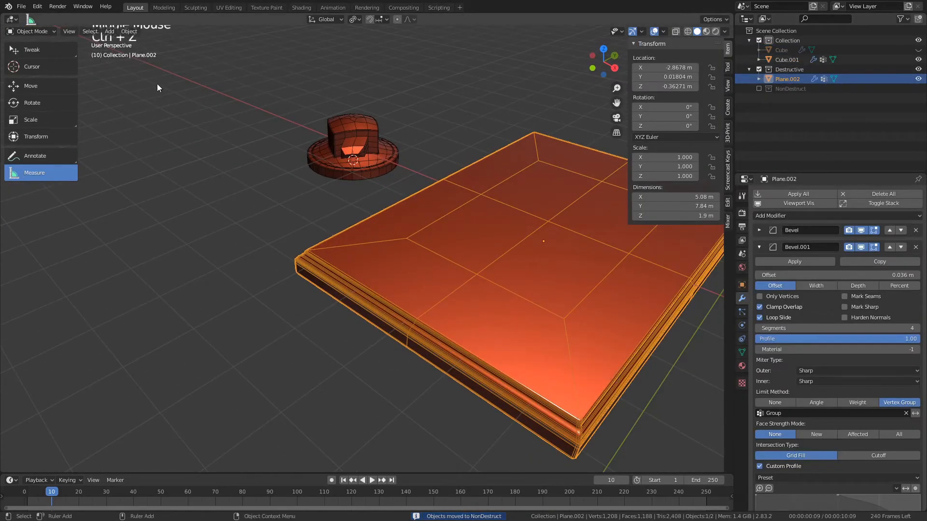
pyautogui.click(53, 50)
pyautogui.click(762, 89)
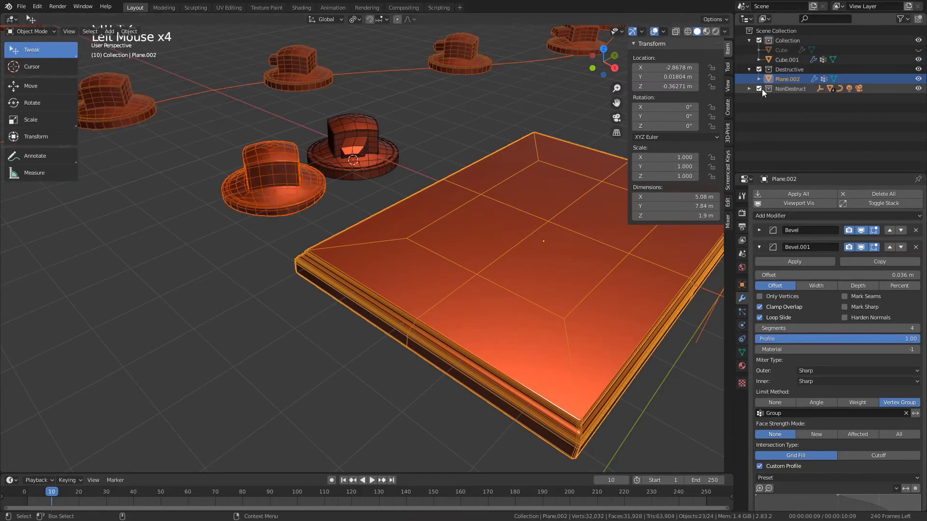
pyautogui.click(762, 89)
pyautogui.click(762, 89)
pyautogui.click(762, 89)
pyautogui.keyDown('alt'); pyautogui.moveTo(715, 408); pyautogui.dragTo(646, 345, button='middle'); pyautogui.keyUp('alt')
pyautogui.click(646, 345)
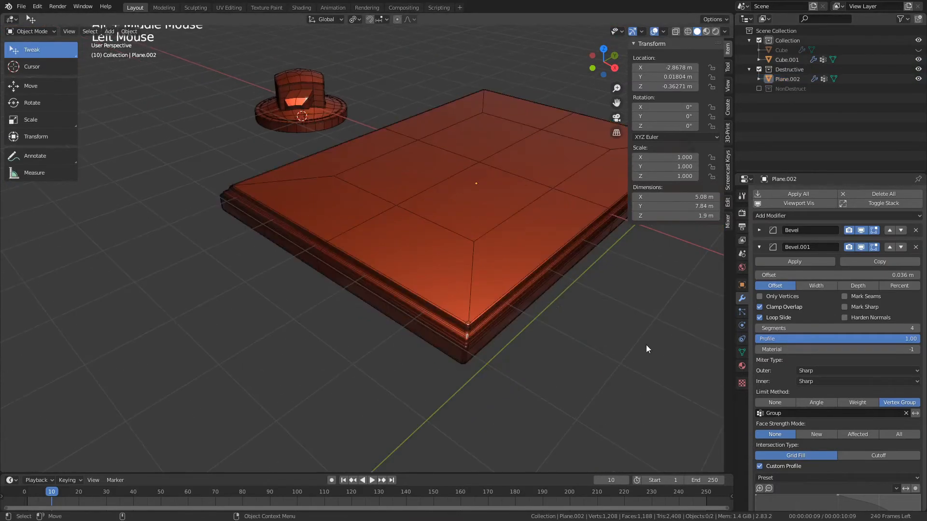
# Apply both Bevel modifiers on the slab copy, leaving only the Subdivision modifier in its stack.
pyautogui.keyDown('alt'); pyautogui.moveTo(646, 345); pyautogui.dragTo(389, 231); pyautogui.keyUp('alt')
pyautogui.click(389, 232)
pyautogui.press('Tab')
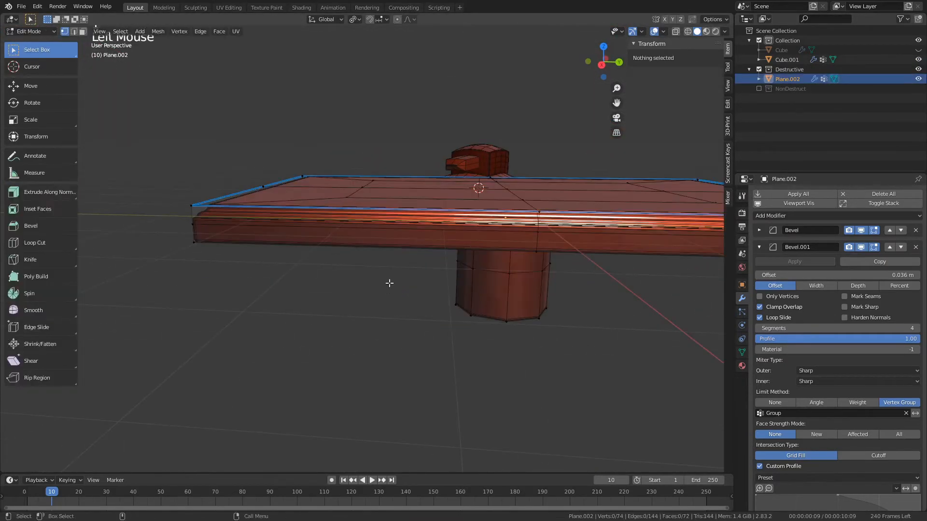
pyautogui.press('Tab')
pyautogui.keyDown('alt'); pyautogui.moveTo(389, 284); pyautogui.dragTo(385, 300); pyautogui.keyUp('alt')
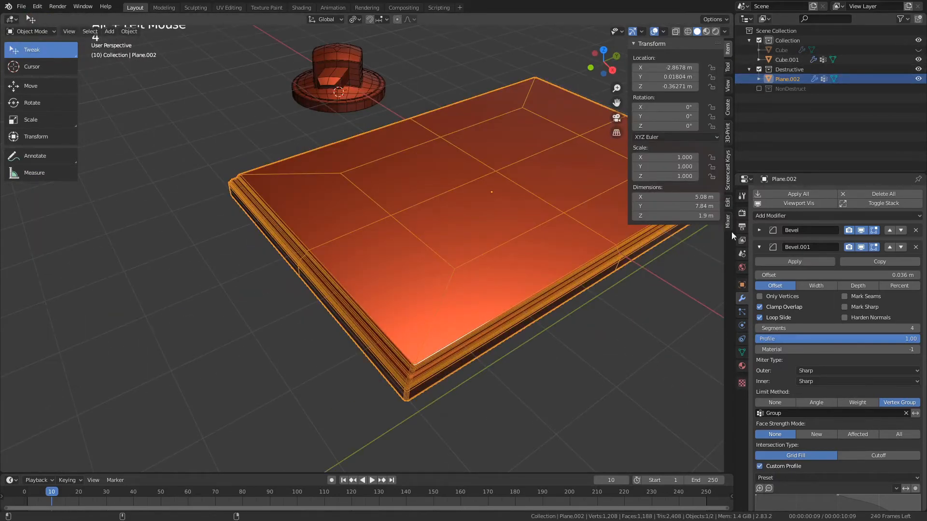
pyautogui.click(759, 230)
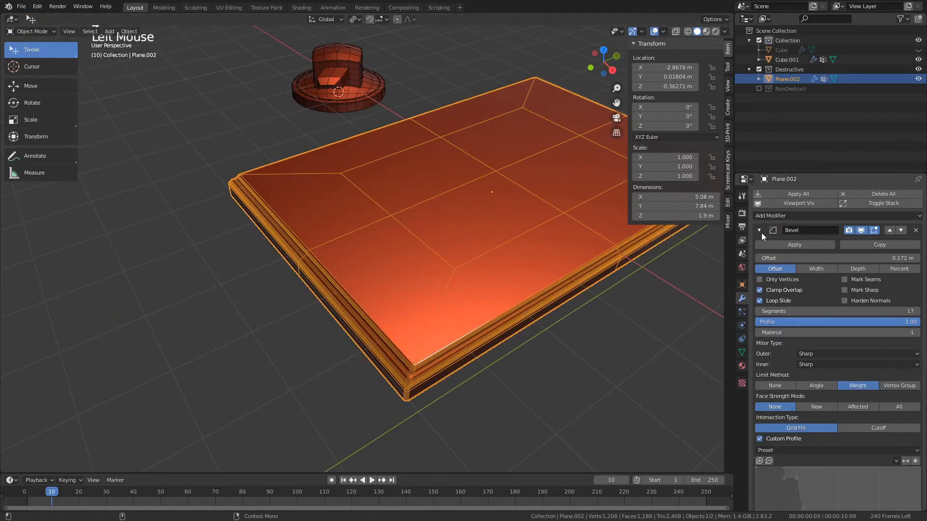
pyautogui.click(798, 243)
pyautogui.click(785, 241)
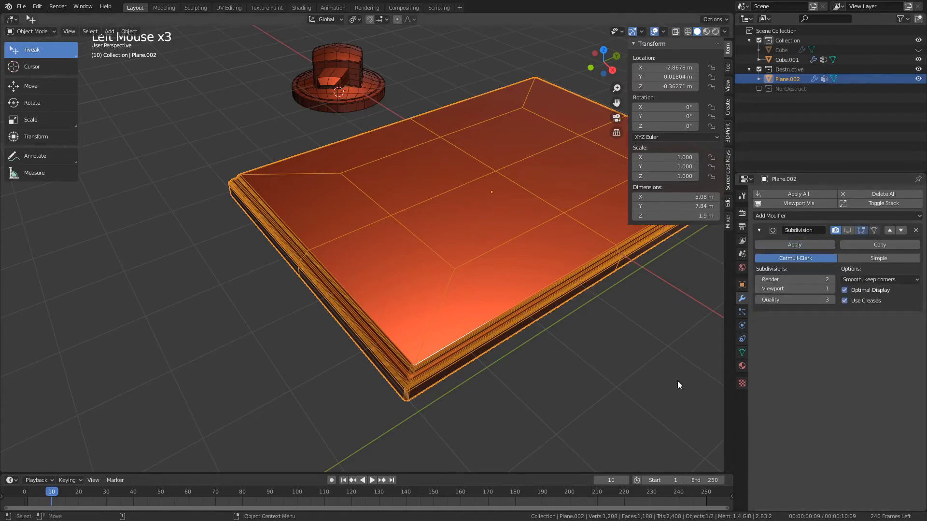
# Delete three quarters of the slab's mesh in the top view, keeping only one quarter around its centre.
pyautogui.press('Tab')
pyautogui.keyDown('alt'); pyautogui.middleClick(528, 368); pyautogui.keyUp('alt')
pyautogui.scroll(3, 528, 369)
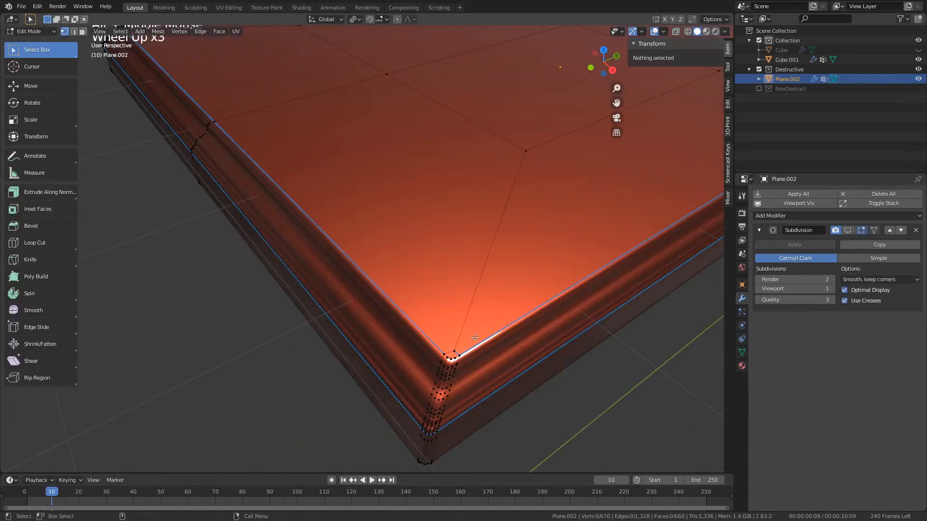
pyautogui.scroll(-5, 475, 338)
pyautogui.keyDown('alt'); pyautogui.moveTo(466, 369); pyautogui.dragTo(544, 341); pyautogui.keyUp('alt')
pyautogui.keyDown('alt'); pyautogui.moveTo(442, 225); pyautogui.dragTo(481, 334, button='middle'); pyautogui.keyUp('alt')
pyautogui.hotkey('alt', 'z')
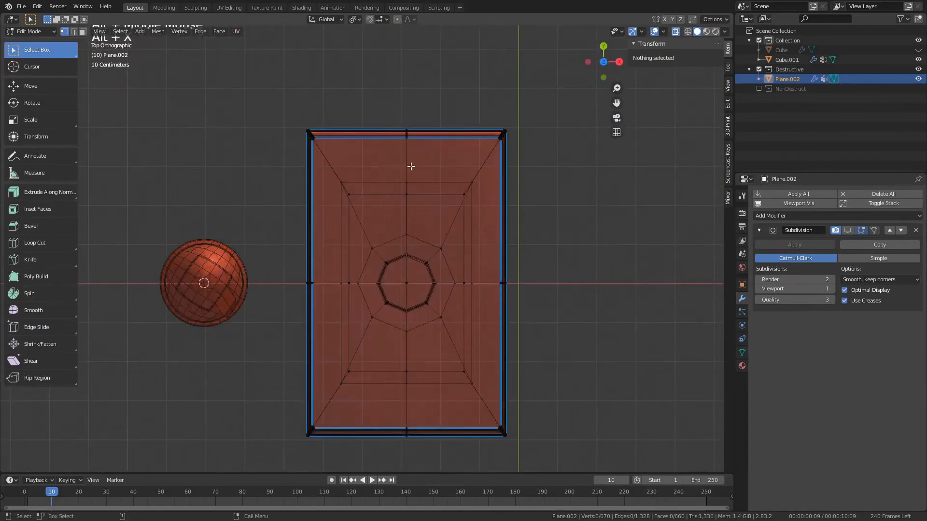
pyautogui.moveTo(453, 145); pyautogui.dragTo(602, 448)
pyautogui.keyDown('shift'); pyautogui.moveTo(243, 106); pyautogui.dragTo(636, 279); pyautogui.keyUp('shift')
pyautogui.press('Delete')
pyautogui.click(458, 156)
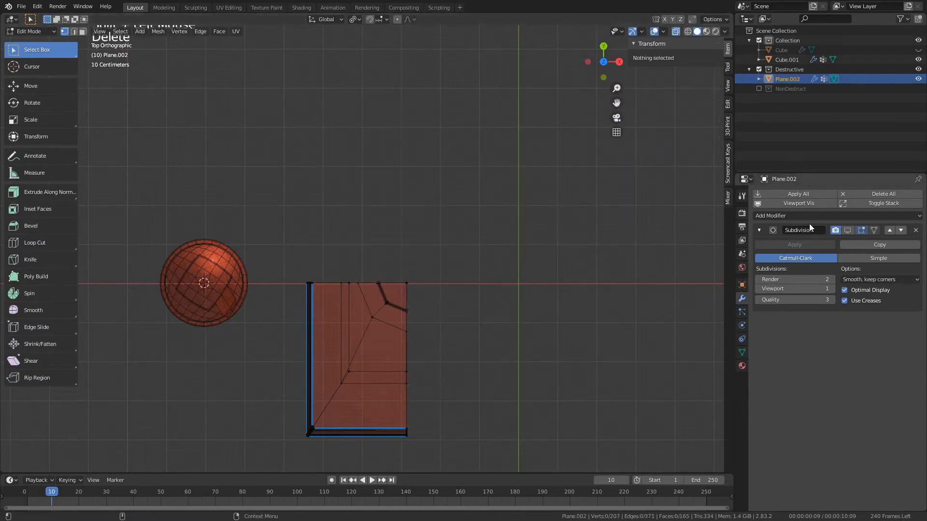
# Add a Mirror modifier to the quarter slab, place it above Subdivision and enable the X and Y axes.
pyautogui.click(784, 215)
pyautogui.click(724, 312)
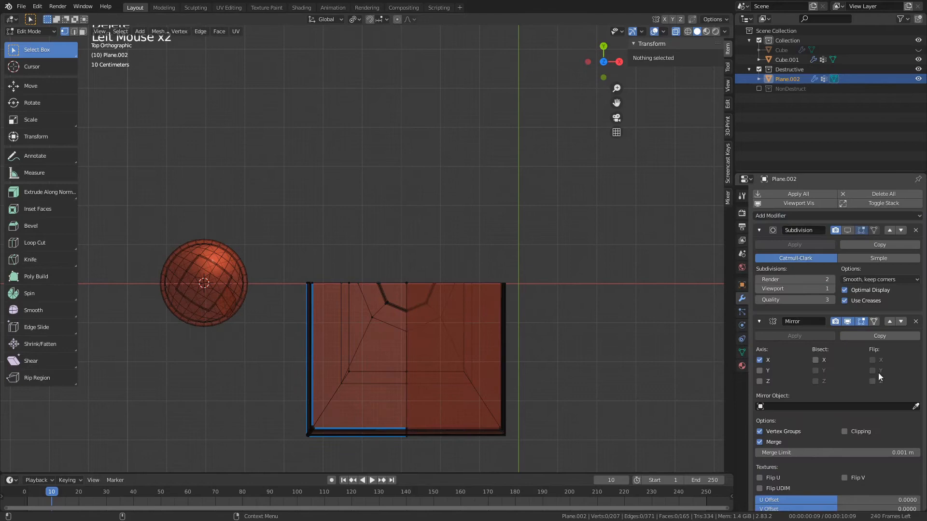
pyautogui.click(889, 320)
pyautogui.click(760, 280)
pyautogui.press('Tab')
pyautogui.scroll(-3, 398, 326)
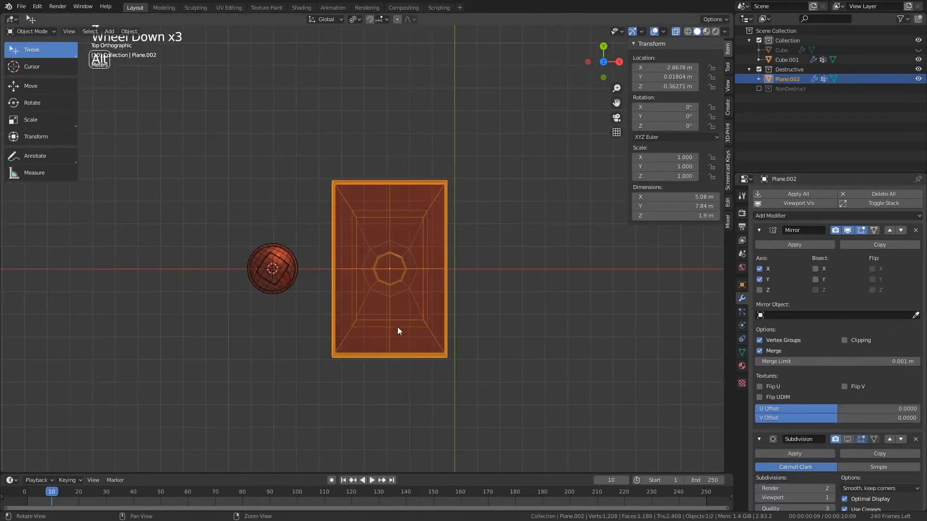
# Examine the applied bevel's topology at the slab's outer corner and select the extra vertex on the top face's corner.
pyautogui.keyDown('alt'); pyautogui.scroll(1, 409, 425); pyautogui.keyUp('alt')
pyautogui.keyDown('alt'); pyautogui.moveTo(410, 424); pyautogui.dragTo(440, 308); pyautogui.keyUp('alt')
pyautogui.press('Tab')
pyautogui.keyDown('alt'); pyautogui.middleClick(441, 308); pyautogui.keyUp('alt')
pyautogui.scroll(5, 385, 315)
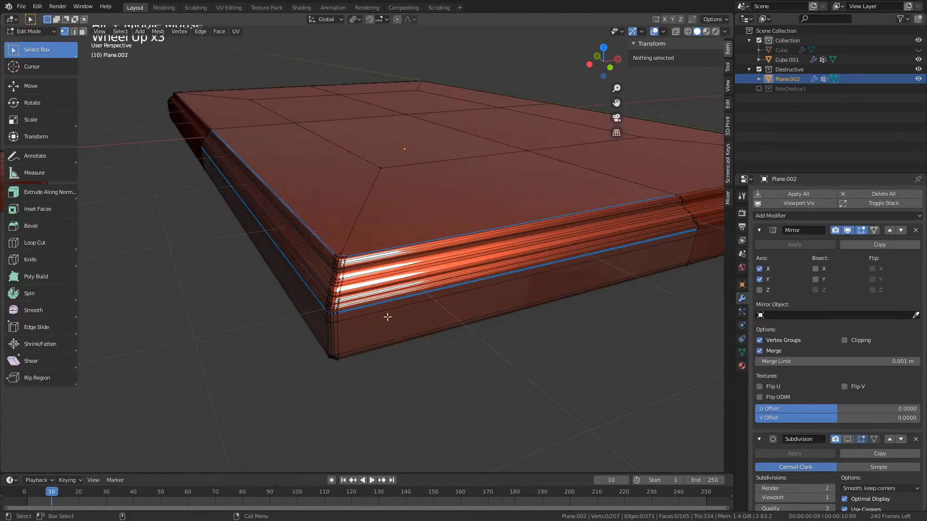
pyautogui.keyDown('alt'); pyautogui.middleClick(331, 295); pyautogui.keyUp('alt')
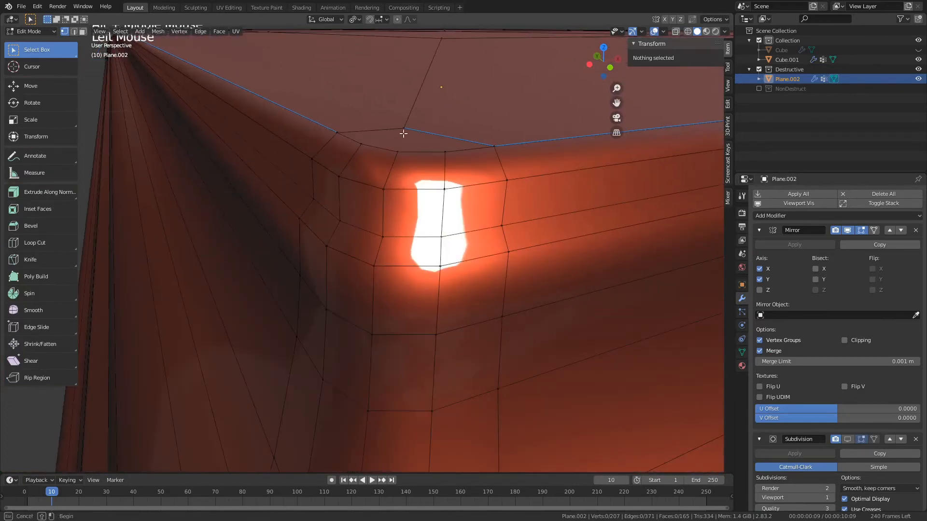
pyautogui.scroll(-8, 410, 183)
pyautogui.click(371, 225)
pyautogui.keyDown('alt'); pyautogui.middleClick(411, 227); pyautogui.keyUp('alt')
pyautogui.keyDown('alt'); pyautogui.moveTo(412, 228); pyautogui.dragTo(404, 314); pyautogui.keyUp('alt')
pyautogui.scroll(-12, 405, 313)
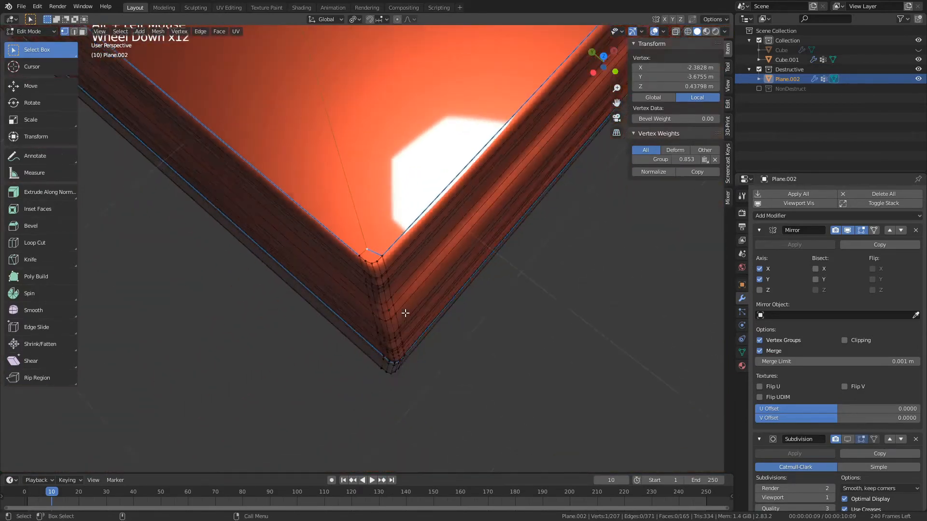
pyautogui.scroll(-1, 406, 314)
pyautogui.scroll(5, 403, 310)
pyautogui.scroll(-4, 404, 311)
pyautogui.keyDown('alt'); pyautogui.moveTo(379, 287); pyautogui.dragTo(430, 400, button='middle'); pyautogui.keyUp('alt')
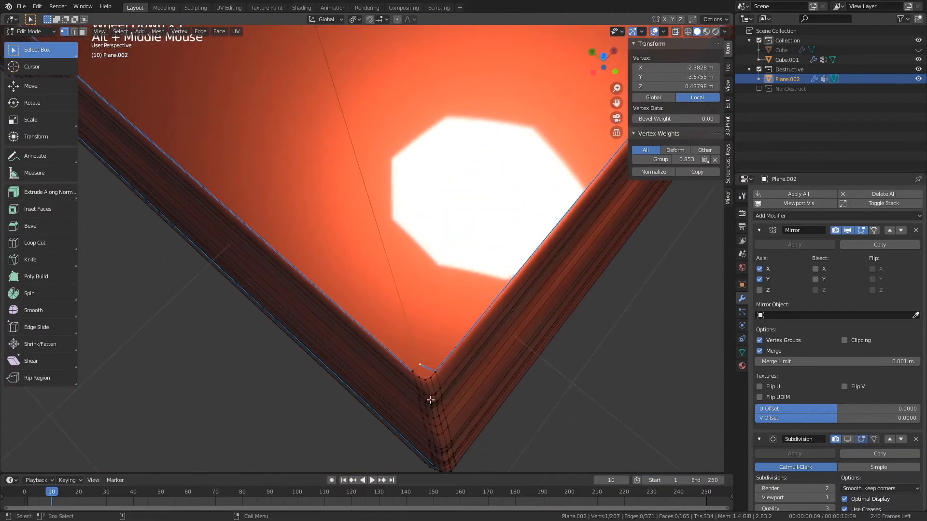
# Try deleting the extra corner vertex and the remaining inner face on the slab's top.
pyautogui.scroll(2, 431, 399)
pyautogui.press('x')
pyautogui.click(393, 291)
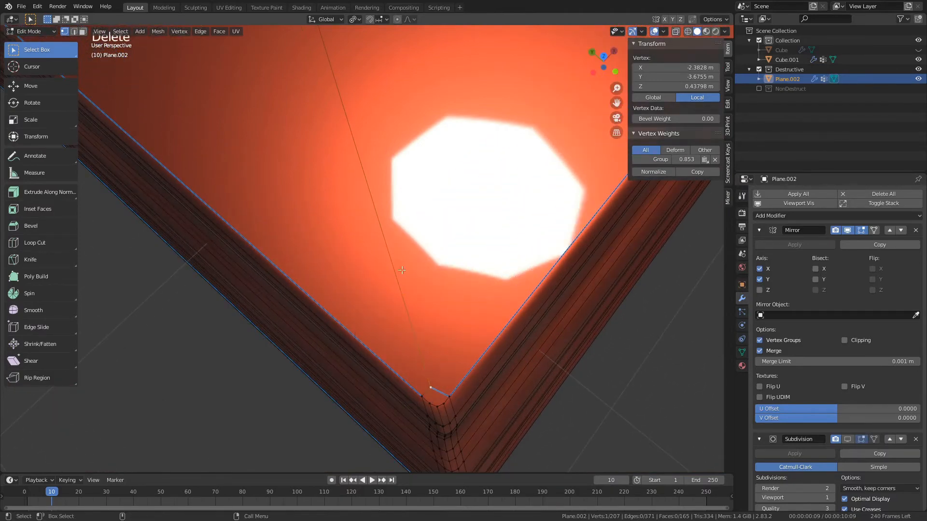
pyautogui.press('Delete')
pyautogui.click(371, 252)
pyautogui.doubleClick(472, 358)
pyautogui.scroll(-8, 472, 331)
pyautogui.keyDown('shift'); pyautogui.click(399, 217); pyautogui.keyUp('shift')
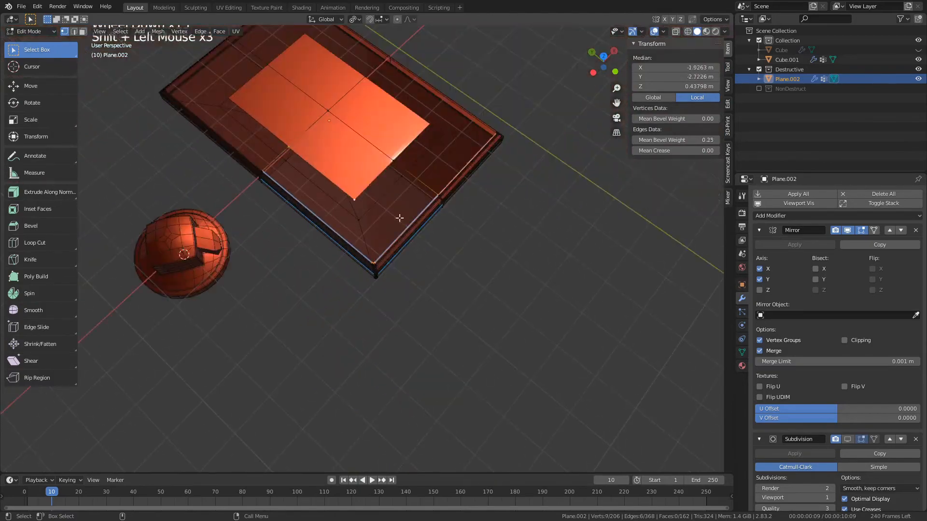
pyautogui.click(362, 131)
pyautogui.moveTo(362, 130); pyautogui.dragTo(352, 106, button='middle')
pyautogui.scroll(8, 393, 288)
# Try selecting the opening's boundary edges and the inner edge running out from the central hole.
pyautogui.click(120, 31)
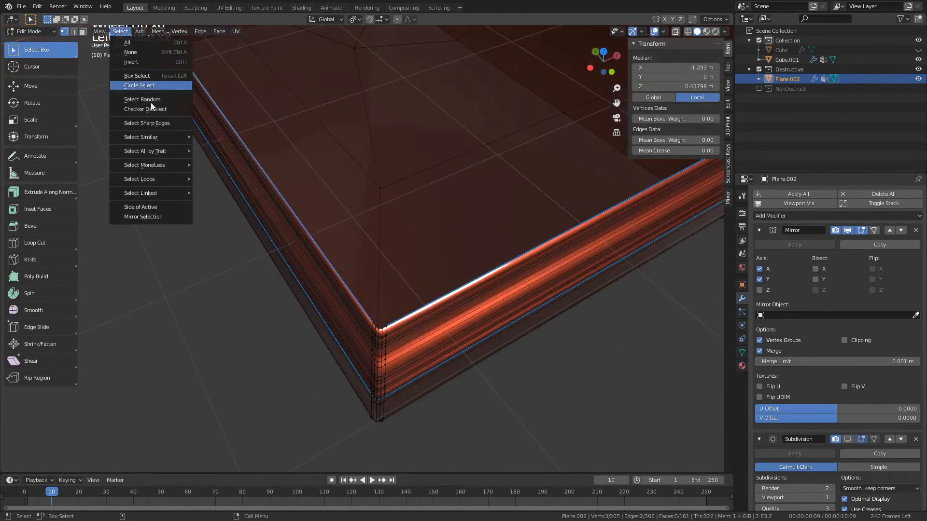
pyautogui.click(227, 151)
pyautogui.scroll(-8, 211, 250)
pyautogui.press('2')
pyautogui.keyDown('alt'); pyautogui.moveTo(211, 250); pyautogui.dragTo(428, 329); pyautogui.keyUp('alt')
pyautogui.scroll(5, 338, 271)
pyautogui.doubleClick(277, 250)
pyautogui.click(636, 340)
pyautogui.doubleClick(350, 333)
pyautogui.hotkey('alt', 'z')
pyautogui.doubleClick(357, 338)
pyautogui.press('1')
pyautogui.scroll(5, 429, 338)
pyautogui.scroll(-4, 425, 333)
pyautogui.moveTo(309, 159)
pyautogui.keyDown('alt'); pyautogui.mouseDown()
pyautogui.moveTo(284, 139)
pyautogui.moveTo(309, 154)
pyautogui.mouseUp(); pyautogui.keyUp('alt')
pyautogui.click(329, 120)
pyautogui.keyDown('shift'); pyautogui.click(423, 186); pyautogui.keyUp('shift')
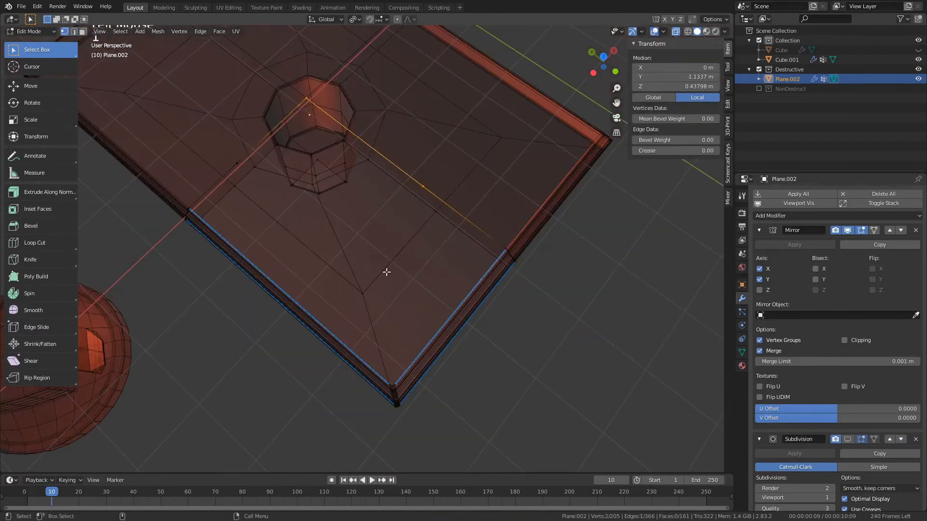
# Undo the top-face deletions through the undo history, going back to the intact quarter slab.
pyautogui.hotkey('ctrl', 'z')
pyautogui.hotkey('ctrl', 'z')
pyautogui.hotkey('ctrl', 'z')
pyautogui.hotkey('ctrl', 'z')
pyautogui.hotkey('ctrl', 'z')
pyautogui.hotkey('ctrl', 'z')
pyautogui.hotkey('ctrl', 'z')
pyautogui.hotkey('ctrl', 'z')
pyautogui.hotkey('ctrl', 'z')
pyautogui.hotkey('ctrl', 'z')
pyautogui.hotkey('ctrl', 'z')
pyautogui.hotkey('ctrl', 'z')
pyautogui.hotkey('ctrl', 'z')
pyautogui.hotkey('ctrl', 'z')
pyautogui.hotkey('ctrl', 'z')
pyautogui.hotkey('ctrl', 'z')
pyautogui.hotkey('ctrl', 'z')
pyautogui.hotkey('ctrl', 'z')
pyautogui.hotkey('ctrl', 'z')
pyautogui.hotkey('ctrl', 'z')
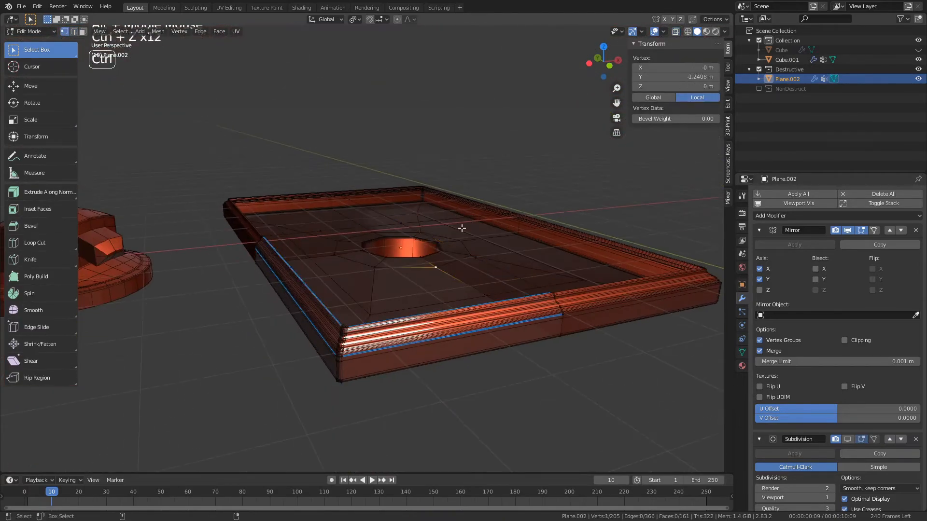
pyautogui.click(38, 6)
pyautogui.click(54, 39)
pyautogui.click(58, 361)
# Dissolve the extra vertex at the corner of the slab's top face.
pyautogui.scroll(4, 342, 311)
pyautogui.keyDown('alt'); pyautogui.moveTo(341, 309); pyautogui.dragTo(356, 343); pyautogui.keyUp('alt')
pyautogui.press('x')
pyautogui.click(354, 333)
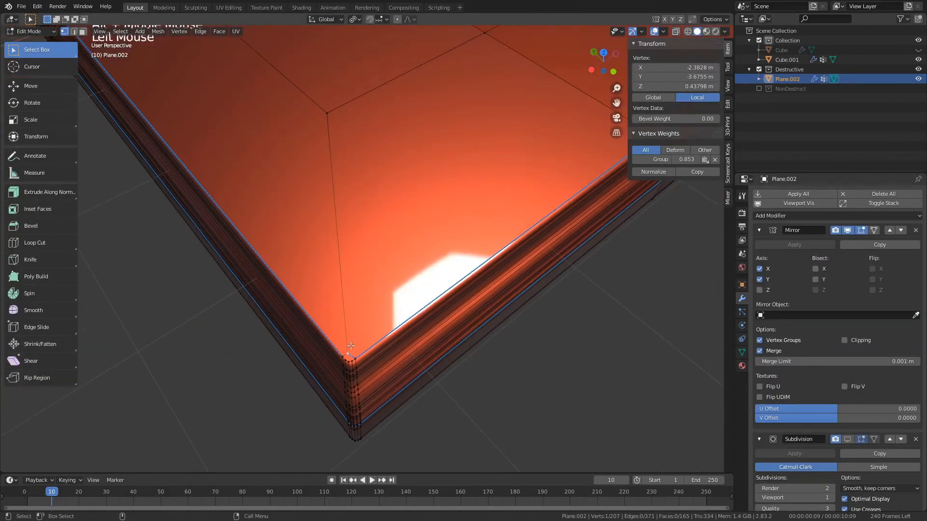
pyautogui.scroll(4, 356, 342)
pyautogui.click(414, 323)
# Delete the large top face at the slab's corner and create a new face between the corner's two outer short edges.
pyautogui.press('2')
pyautogui.click(426, 315)
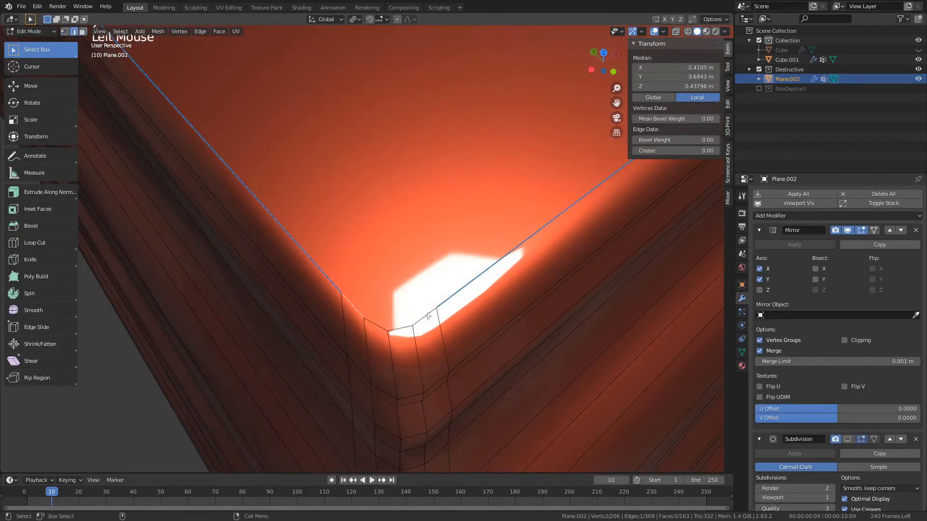
pyautogui.press('x')
pyautogui.click(425, 314)
pyautogui.click(425, 314)
pyautogui.keyDown('shift'); pyautogui.click(352, 305); pyautogui.keyUp('shift')
pyautogui.rightClick(405, 295)
pyautogui.click(387, 247)
pyautogui.hotkey('alt', 'c')
pyautogui.press('q')
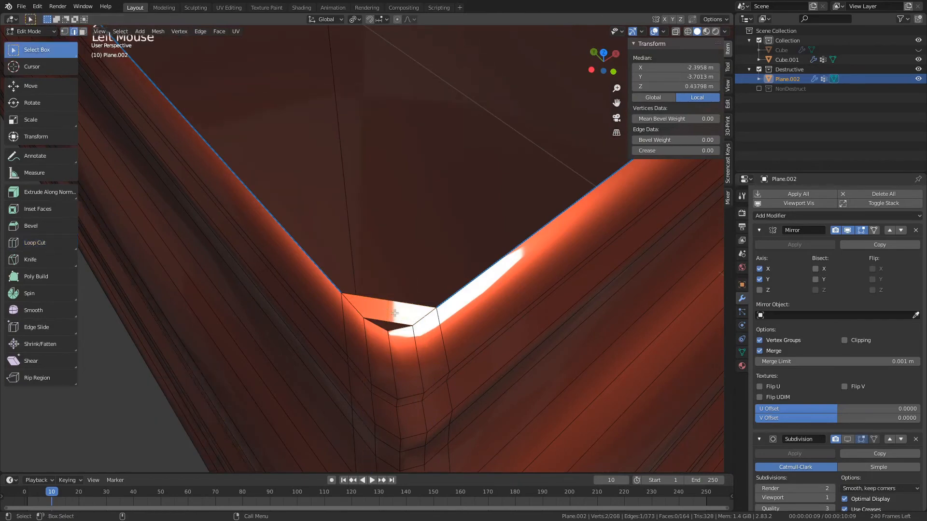
# Fill the small triangular gap left at the rounded corner with a new face.
pyautogui.press('w')
pyautogui.click(401, 319)
pyautogui.keyDown('shift'); pyautogui.click(376, 329); pyautogui.keyUp('shift')
pyautogui.rightClick(376, 328)
pyautogui.click(376, 328)
# Try to close the opening between the slab's rim and the inner top face with Grid Fill and Bridge Edge Loops.
pyautogui.doubleClick(410, 294)
pyautogui.hotkey('ctrl', 'f')
pyautogui.click(459, 241)
pyautogui.scroll(-11, 460, 198)
pyautogui.keyDown('shift'); pyautogui.doubleClick(362, 132); pyautogui.keyUp('shift')
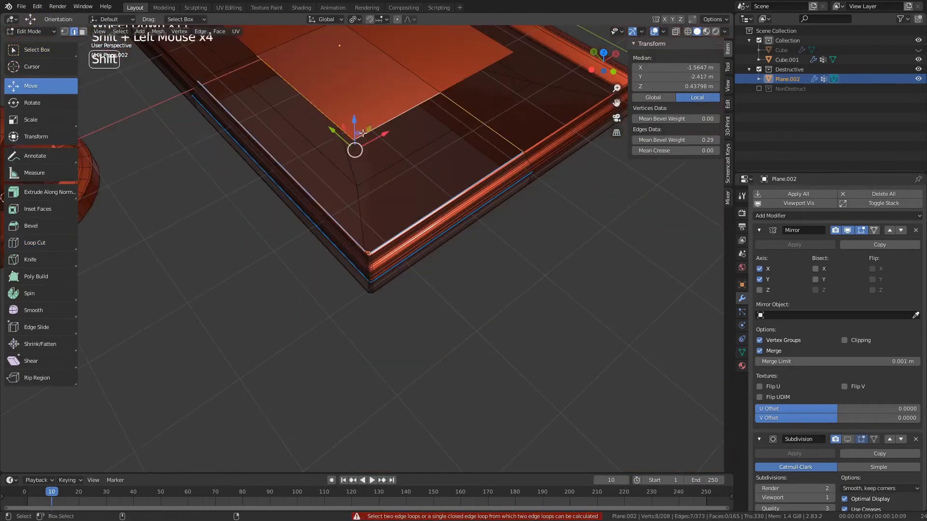
pyautogui.click(362, 122)
# Create a new edge connecting the inner top face's corner vertex to the slab's outer corner vertex.
pyautogui.keyDown('alt'); pyautogui.middleClick(372, 201); pyautogui.keyUp('alt')
pyautogui.press('1')
pyautogui.click(359, 358)
pyautogui.keyDown('shift'); pyautogui.click(339, 122); pyautogui.keyUp('shift')
pyautogui.rightClick(414, 310)
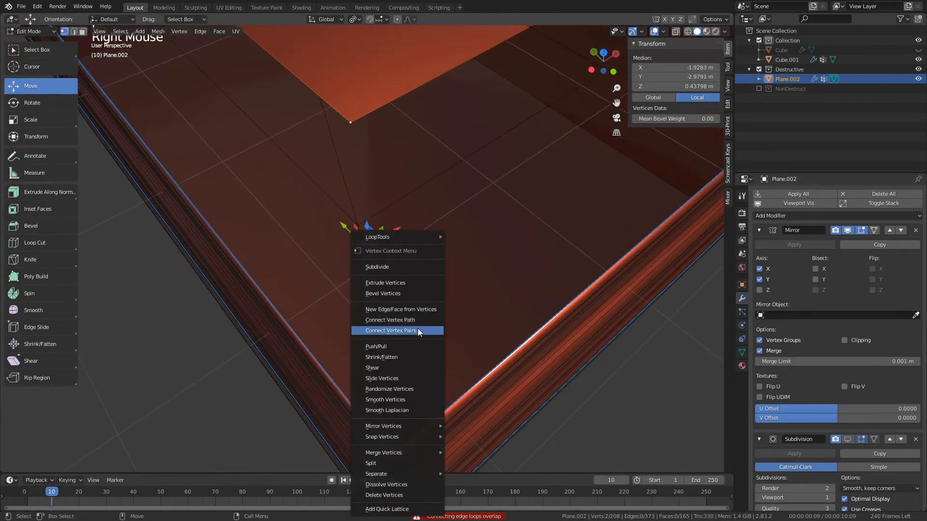
pyautogui.click(415, 311)
# Create new faces on both sides of the diagonal between the inner top face and the slab's rim edges.
pyautogui.press('2')
pyautogui.click(326, 92)
pyautogui.keyDown('shift'); pyautogui.click(285, 316); pyautogui.keyUp('shift')
pyautogui.rightClick(314, 290)
pyautogui.click(315, 257)
pyautogui.click(415, 92)
pyautogui.keyDown('shift'); pyautogui.click(436, 390); pyautogui.keyUp('shift')
pyautogui.rightClick(424, 383)
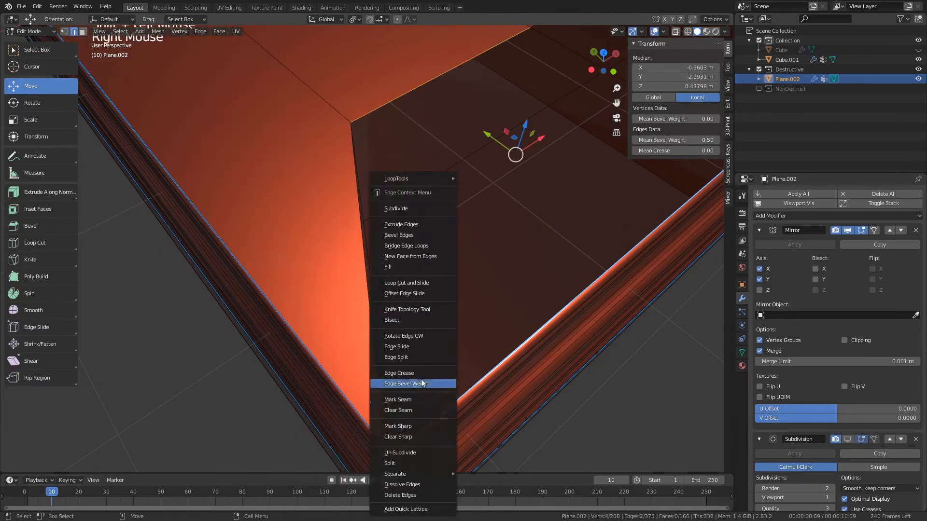
pyautogui.click(410, 257)
# Fill the remaining narrow gap along the corner diagonal with a new face.
pyautogui.keyDown('shift'); pyautogui.moveTo(403, 370); pyautogui.dragTo(405, 322, button='middle'); pyautogui.keyUp('shift')
pyautogui.click(385, 309)
pyautogui.press('Delete')
pyautogui.click(384, 309)
pyautogui.click(366, 267)
pyautogui.rightClick(380, 333)
pyautogui.click(376, 256)
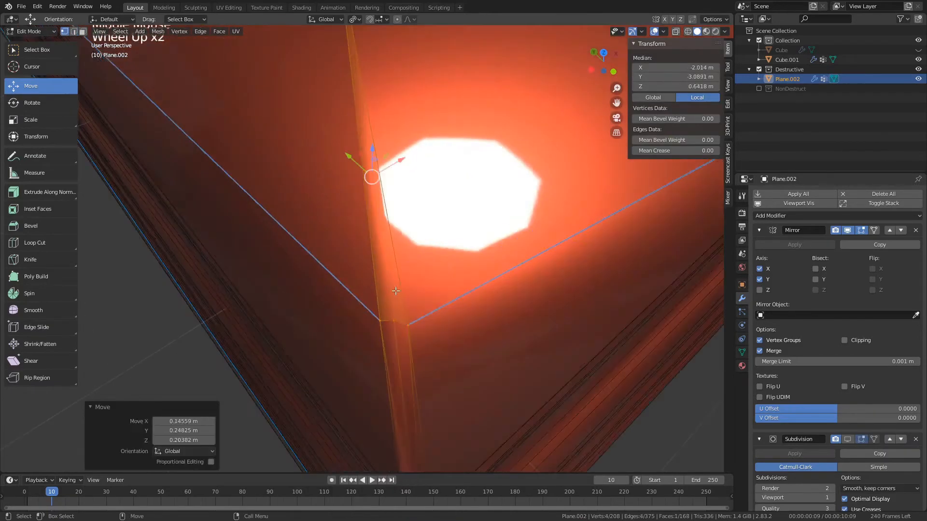
# Merge the two neighbouring vertices at the slab's top corner, where the narrow diagonal strip ends, into one.
pyautogui.press('1')
pyautogui.click(397, 393)
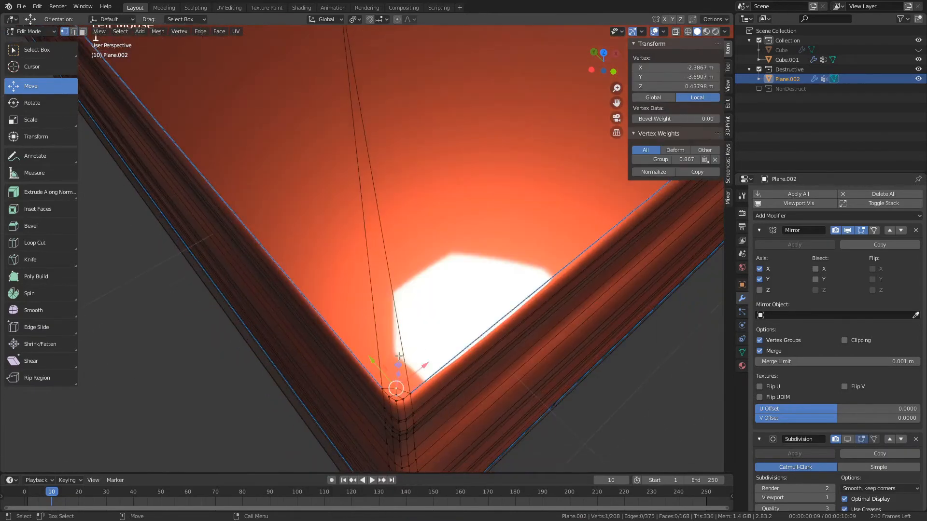
pyautogui.scroll(7, 403, 409)
pyautogui.moveTo(371, 309); pyautogui.dragTo(372, 336)
pyautogui.click(366, 346)
pyautogui.rightClick(366, 346)
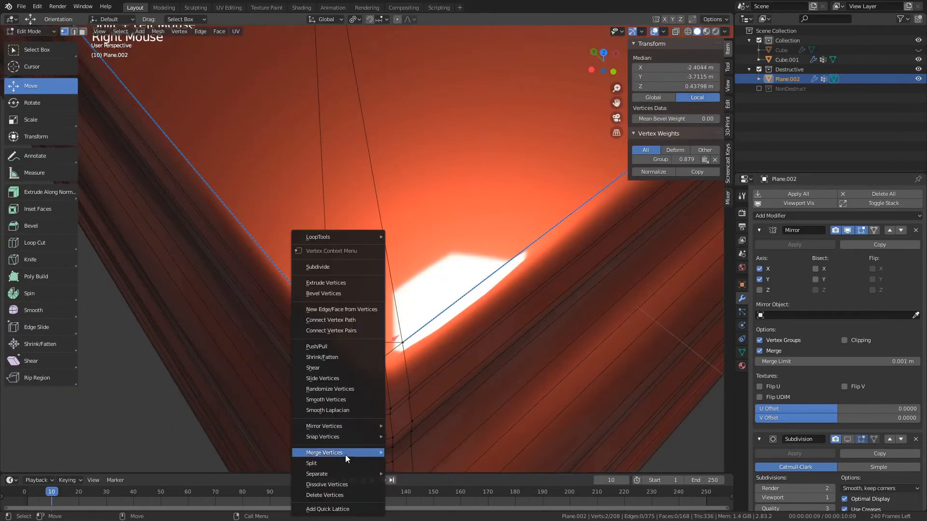
pyautogui.moveTo(345, 455)
pyautogui.click(411, 405)
pyautogui.scroll(-5, 433, 291)
# Try Offset Edge Slide on the inner top face's edge along the slab's short side, and undo it.
pyautogui.click(34, 243)
pyautogui.click(37, 50)
pyautogui.click(394, 167)
pyautogui.rightClick(419, 242)
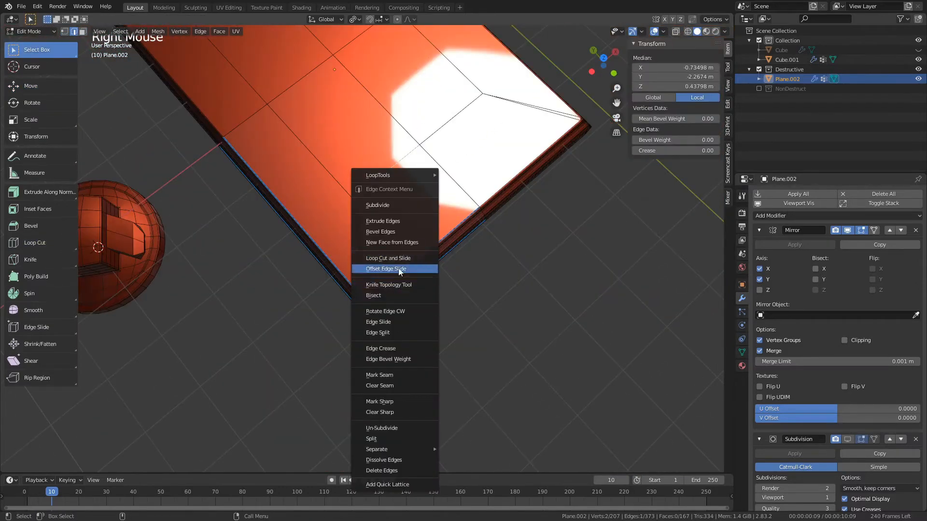
pyautogui.click(400, 269)
pyautogui.hotkey('ctrl', 'z')
# Edge Slide the inner top face's short-side edge outward until it lies close to the slab's rim.
pyautogui.rightClick(373, 215)
pyautogui.click(369, 268)
pyautogui.click(407, 292)
# Slide the inner top face's remaining vertex on the slab's X centre line outward to the long-side rim.
pyautogui.press('1')
pyautogui.click(266, 105)
pyautogui.rightClick(267, 193)
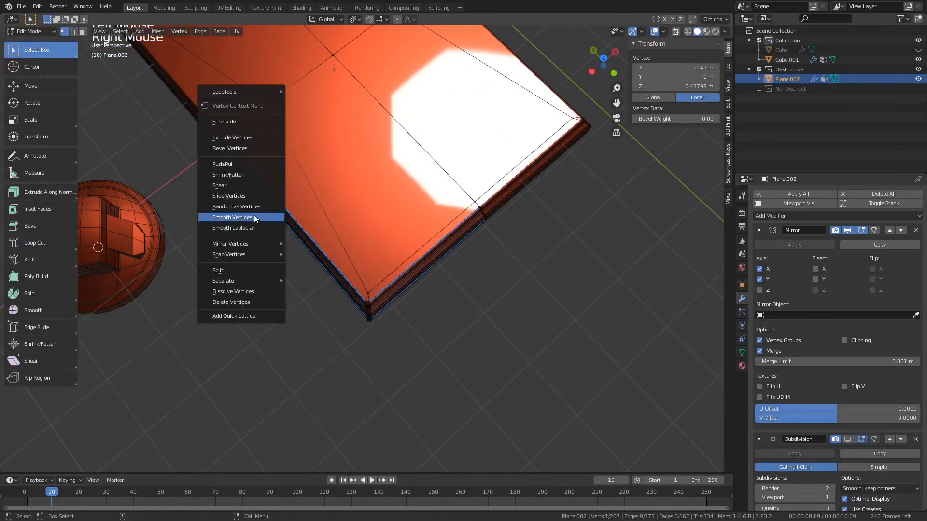
pyautogui.click(228, 196)
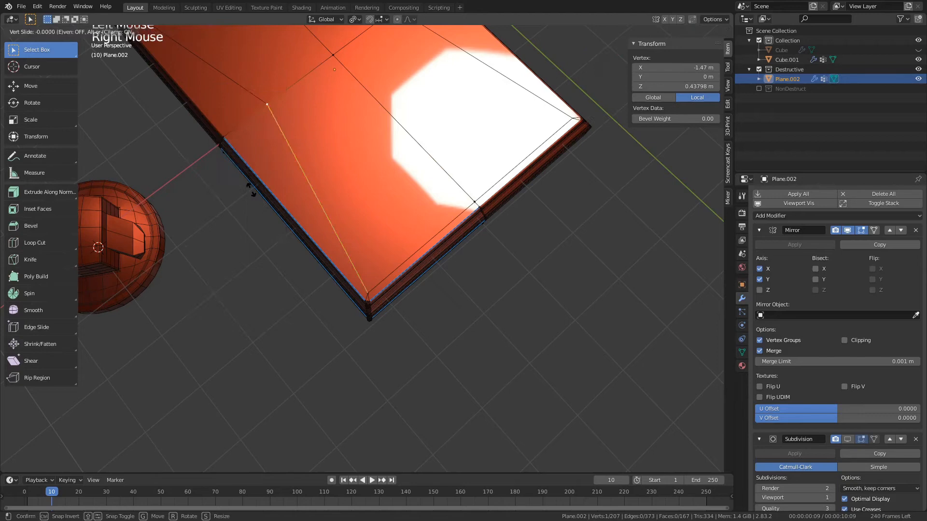
pyautogui.click(217, 227)
# Return to Object Mode, enable the Subdivision modifier's viewport display, and collapse the Mirror modifier's settings.
pyautogui.press('Tab')
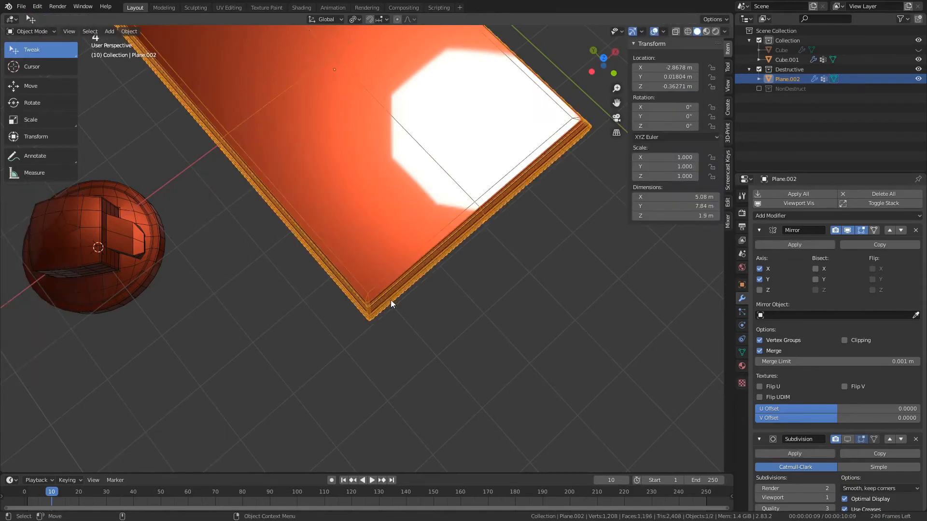
pyautogui.scroll(1, 390, 300)
pyautogui.keyDown('alt'); pyautogui.moveTo(449, 294); pyautogui.dragTo(379, 298); pyautogui.keyUp('alt')
pyautogui.scroll(5, 379, 298)
pyautogui.keyDown('alt'); pyautogui.moveTo(449, 303); pyautogui.dragTo(467, 293, button='middle'); pyautogui.keyUp('alt')
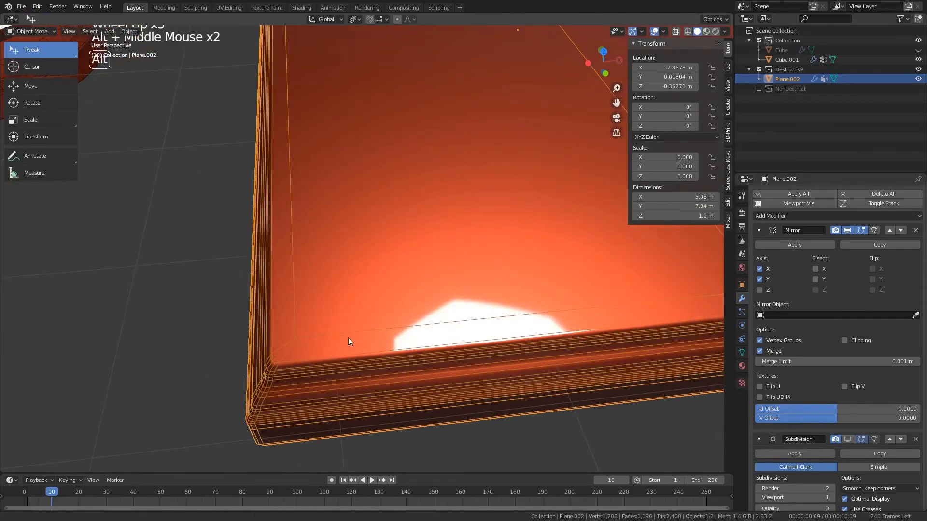
pyautogui.keyDown('alt'); pyautogui.moveTo(349, 337); pyautogui.dragTo(362, 268); pyautogui.keyUp('alt')
pyautogui.press('1')
pyautogui.press('4')
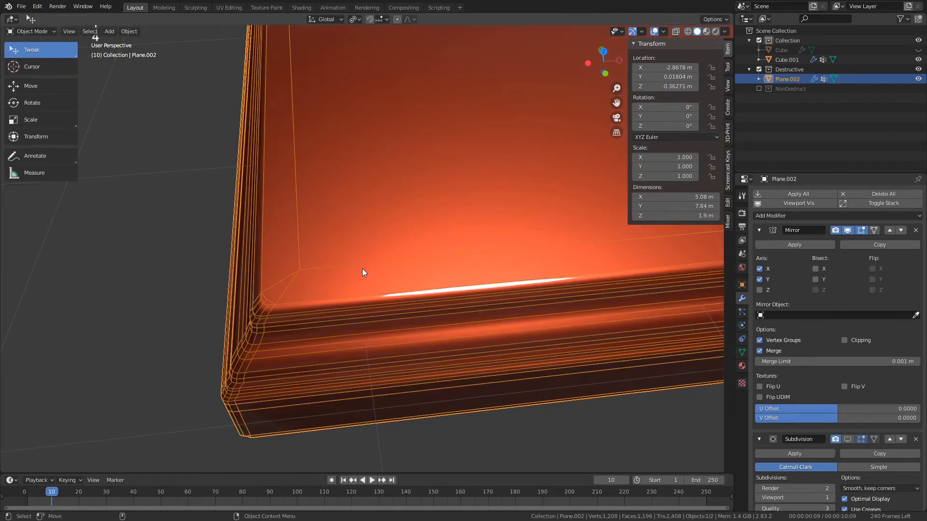
pyautogui.click(847, 439)
pyautogui.scroll(-3, 461, 338)
pyautogui.keyDown('alt'); pyautogui.moveTo(487, 335); pyautogui.dragTo(526, 324); pyautogui.keyUp('alt')
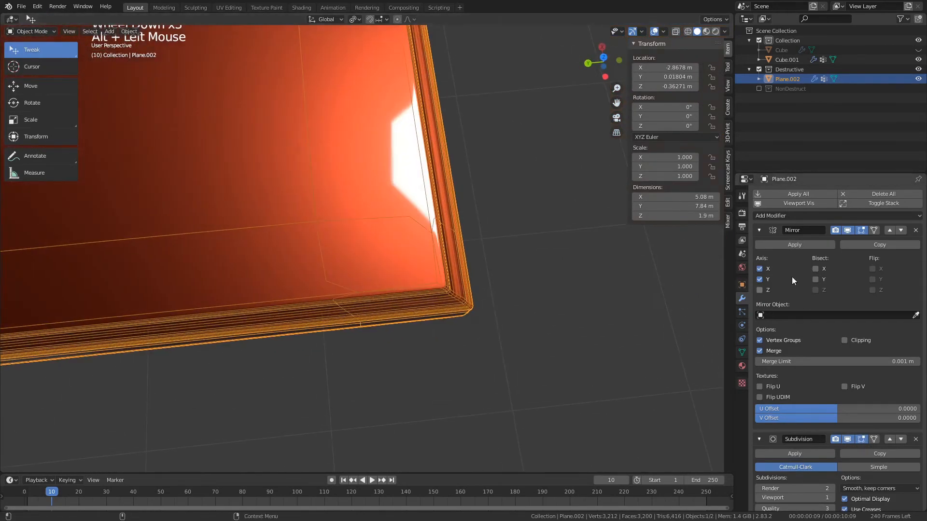
pyautogui.click(759, 230)
pyautogui.scroll(-5, 475, 298)
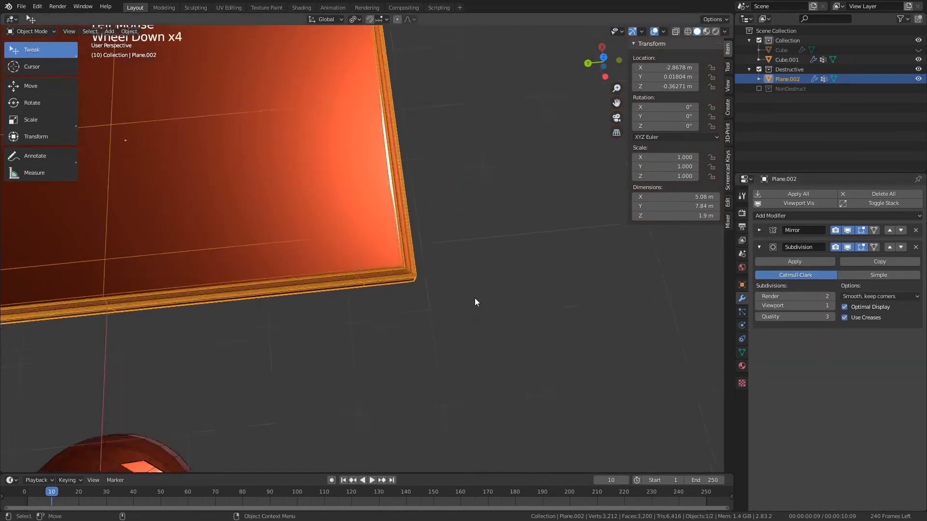
# Hide the wireframe overlay and examine the shading around the subdivided slab's moulded corner.
pyautogui.press('w')
pyautogui.hotkey('shift', 'Tab')
pyautogui.click(393, 219)
pyautogui.keyDown('alt'); pyautogui.moveTo(416, 332); pyautogui.dragTo(383, 298); pyautogui.keyUp('alt')
pyautogui.scroll(8, 382, 302)
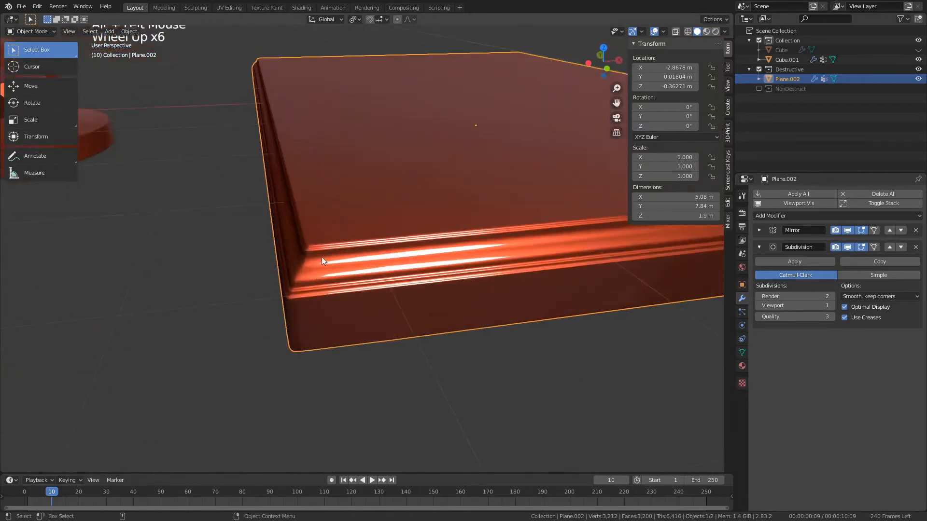
pyautogui.rightClick(425, 273)
pyautogui.click(24, 50)
pyautogui.moveTo(24, 50); pyautogui.dragTo(30, 69)
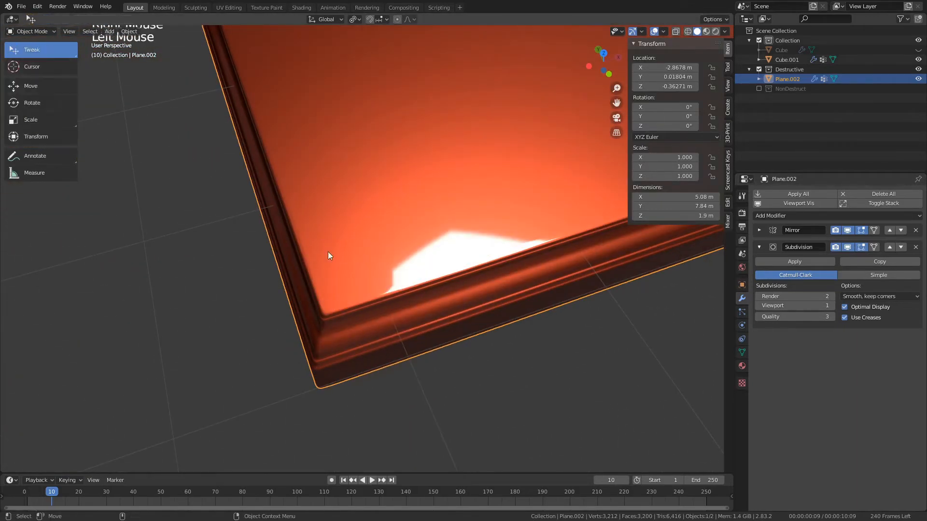
# Show the wireframe overlay and compare the subdivided topology with Optimal Display off and on.
pyautogui.hotkey('shift', 'Tab')
pyautogui.hotkey('shift', 'Tab')
pyautogui.click(352, 249)
pyautogui.moveTo(375, 316)
pyautogui.keyDown('alt'); pyautogui.mouseDown()
pyautogui.moveTo(378, 333)
pyautogui.moveTo(387, 327)
pyautogui.mouseUp(); pyautogui.keyUp('alt')
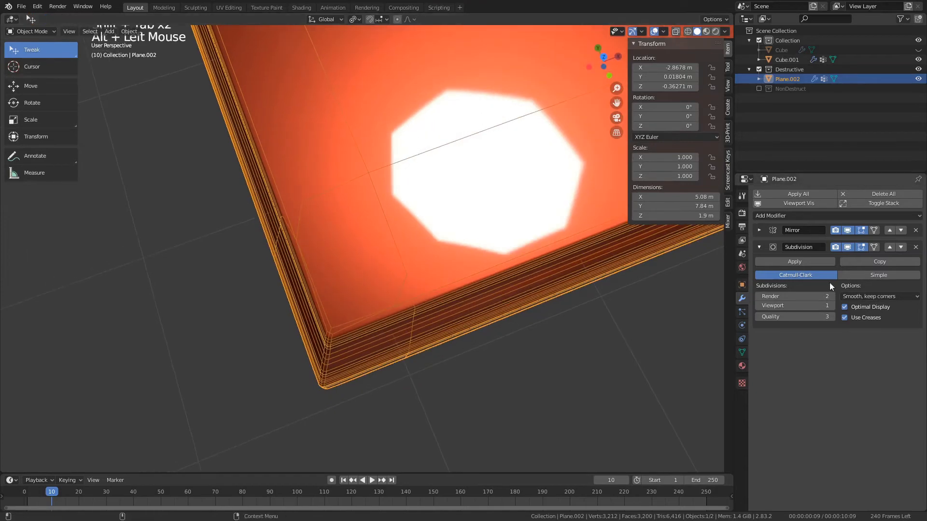
pyautogui.click(861, 308)
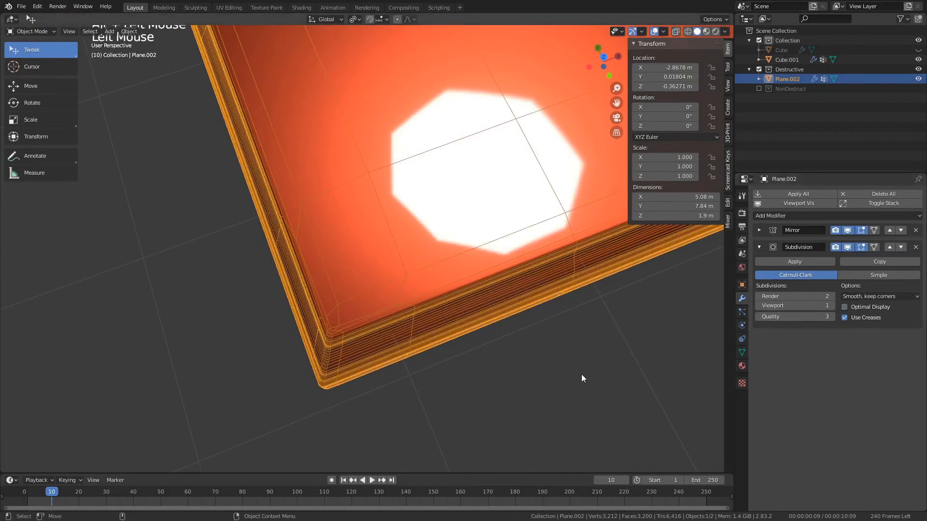
pyautogui.click(870, 304)
pyautogui.scroll(-5, 438, 327)
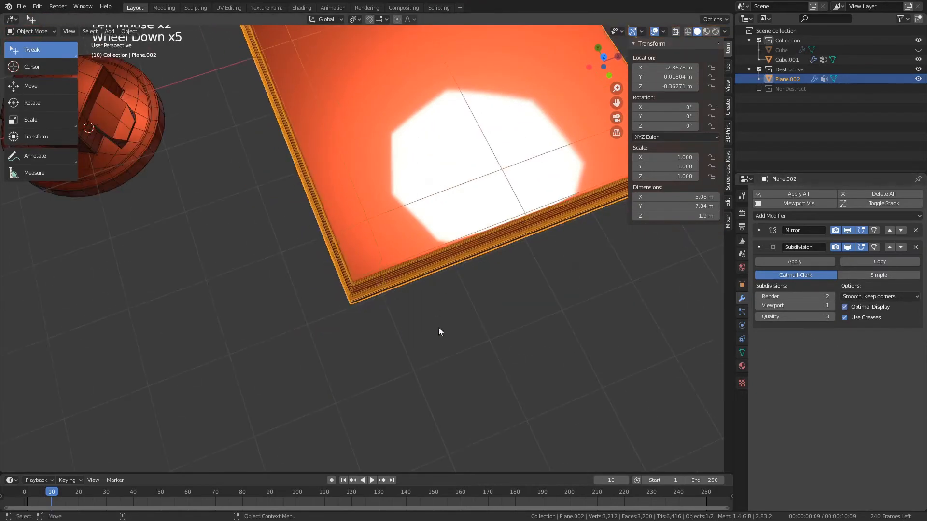
# Examine the slab's shaded sides and underside without the wireframe overlay, checking briefly in Edit Mode, and reselect the slab.
pyautogui.keyDown('alt'); pyautogui.moveTo(438, 327); pyautogui.dragTo(473, 260); pyautogui.keyUp('alt')
pyautogui.hotkey('shift', 'Tab')
pyautogui.click(418, 215)
pyautogui.keyDown('alt'); pyautogui.moveTo(417, 216); pyautogui.dragTo(465, 321); pyautogui.keyUp('alt')
pyautogui.scroll(5, 371, 277)
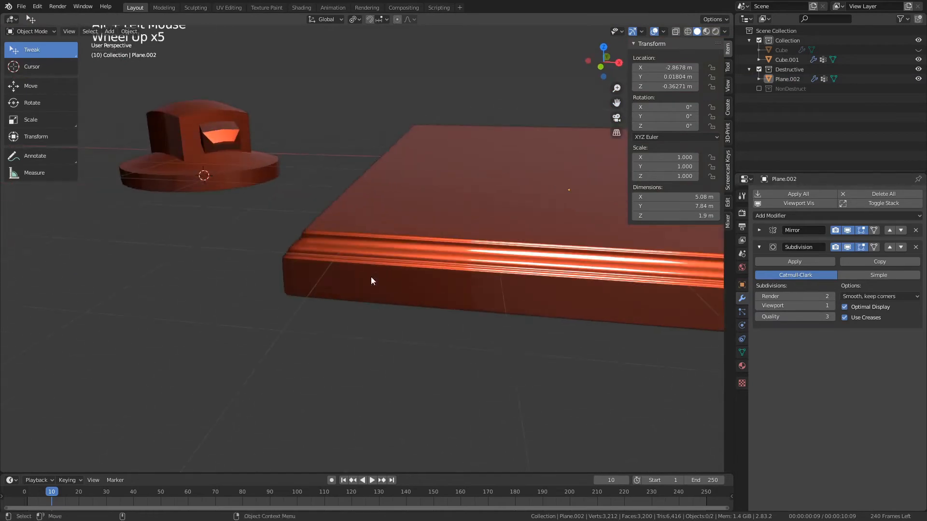
pyautogui.moveTo(371, 277)
pyautogui.keyDown('alt'); pyautogui.mouseDown()
pyautogui.moveTo(345, 282)
pyautogui.moveTo(491, 277)
pyautogui.moveTo(409, 232)
pyautogui.mouseUp(); pyautogui.keyUp('alt')
pyautogui.click(409, 232)
pyautogui.press('1')
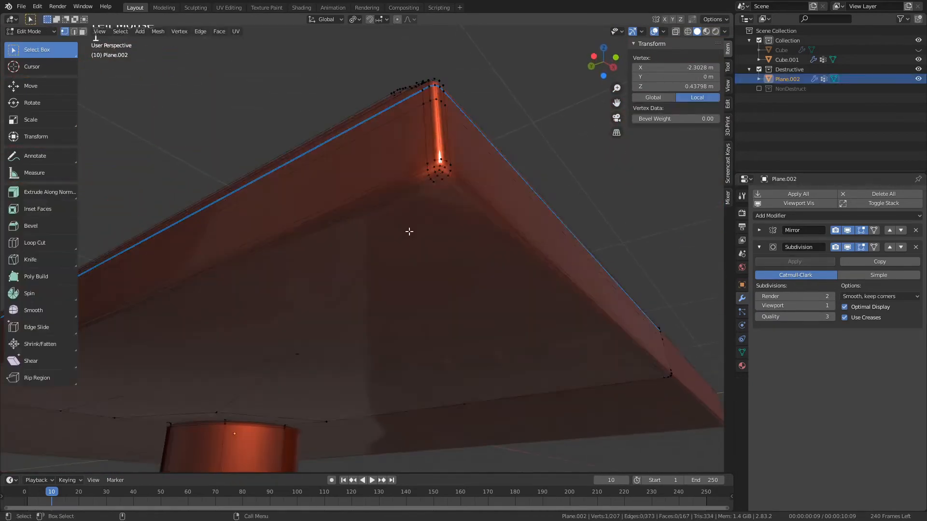
pyautogui.scroll(-1, 416, 232)
pyautogui.press('4')
pyautogui.scroll(-3, 465, 263)
pyautogui.click(589, 375)
pyautogui.keyDown('alt'); pyautogui.moveTo(589, 375); pyautogui.dragTo(537, 417); pyautogui.keyUp('alt')
pyautogui.scroll(-4, 447, 334)
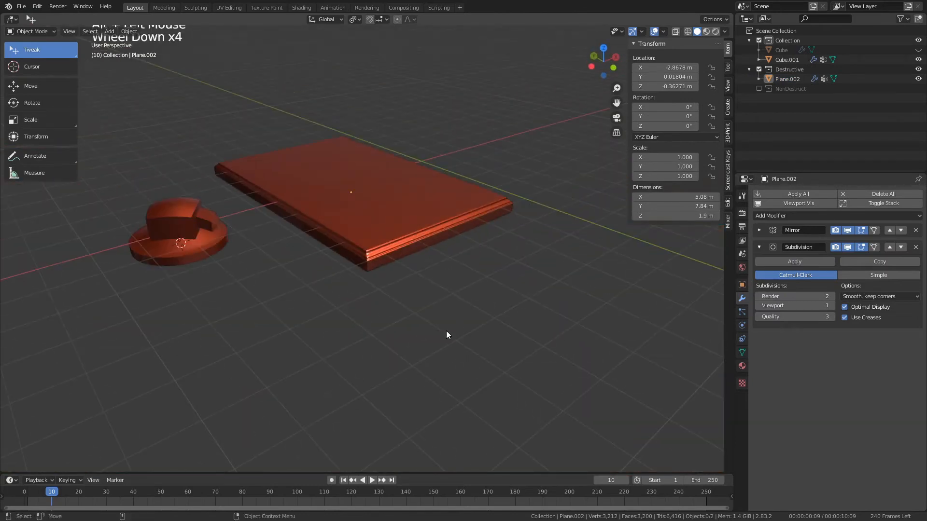
pyautogui.click(372, 237)
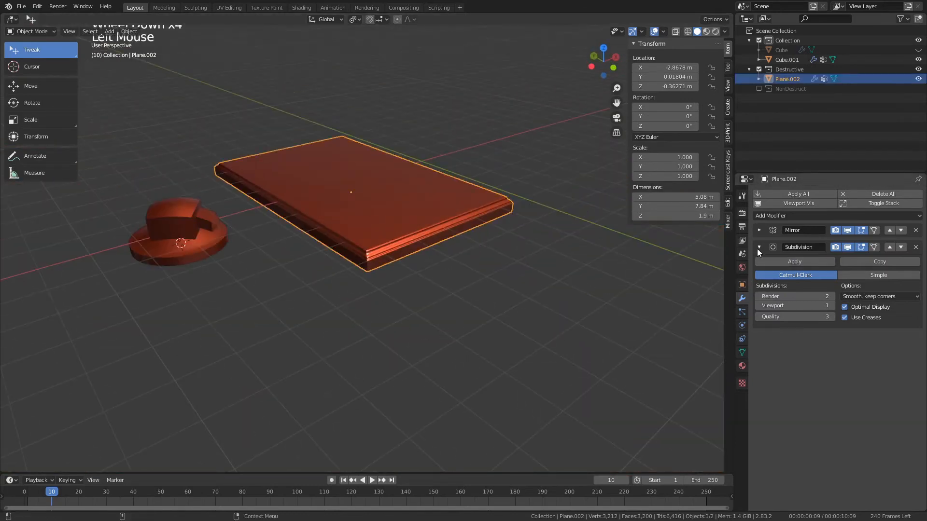
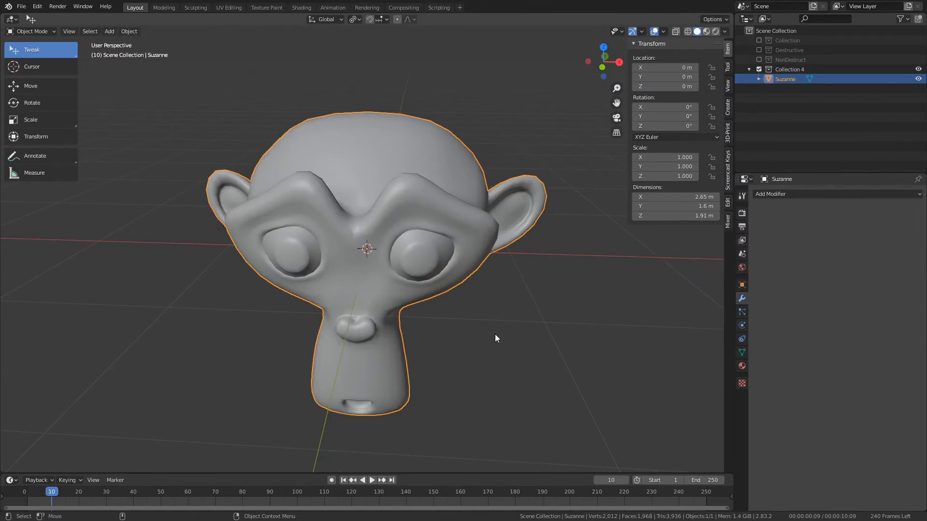
# Inspect Suzanne's dense mesh in Edit Mode and return to Object Mode.
pyautogui.press('Tab')
pyautogui.click(526, 314)
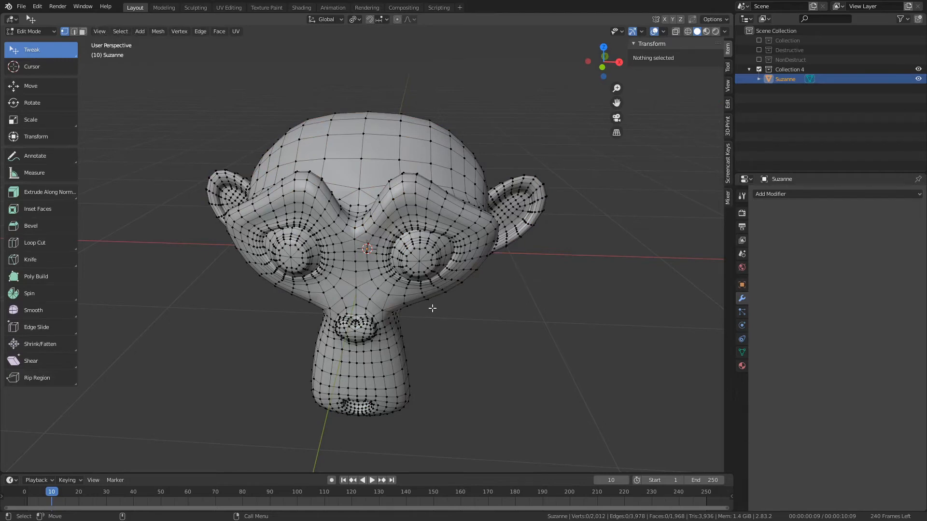
pyautogui.press('Tab')
pyautogui.press('Tab')
pyautogui.press('Tab')
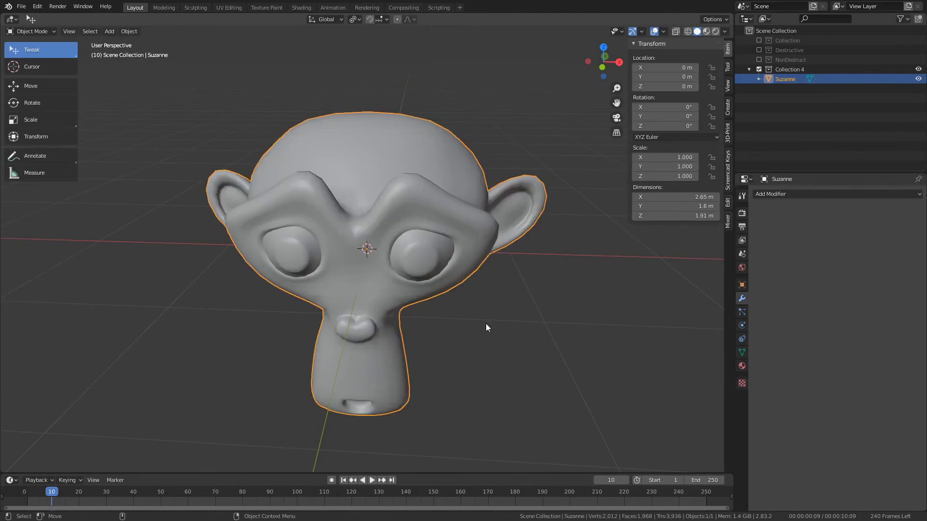
# Add a lattice object with a 1 m radius at the world origin beside the Suzanne mesh.
pyautogui.press('4')
pyautogui.click(107, 25)
pyautogui.click(108, 27)
pyautogui.click(109, 31)
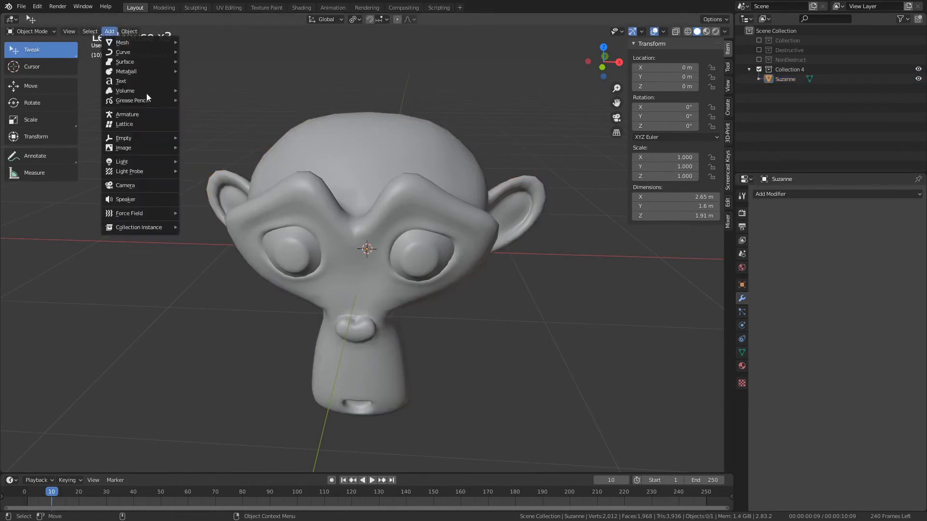
pyautogui.click(133, 124)
pyautogui.scroll(-4, 431, 300)
pyautogui.keyDown('alt'); pyautogui.moveTo(431, 300); pyautogui.dragTo(493, 284); pyautogui.keyUp('alt')
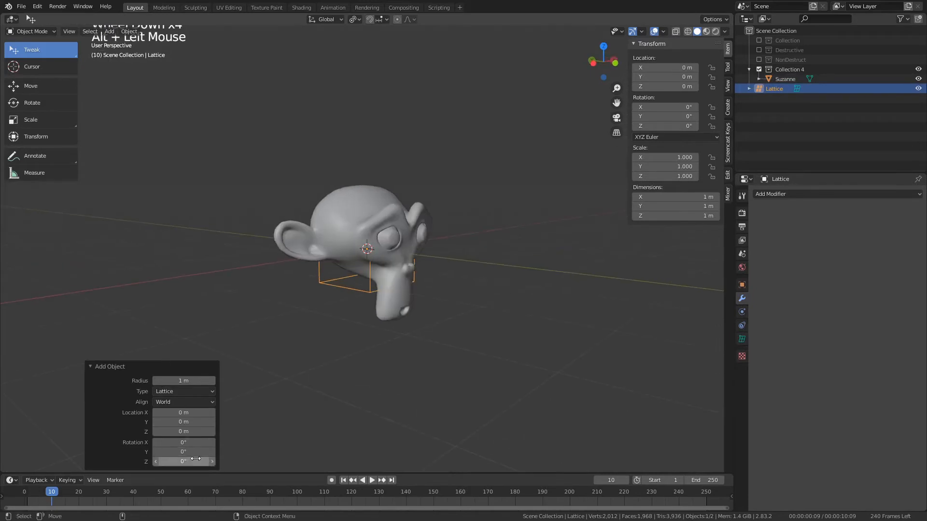
# Move the lattice over one of Suzanne's ears, to about X 1.35 m, Y 0.50 m, Z 0.15 m.
pyautogui.keyDown('alt'); pyautogui.moveTo(377, 306); pyautogui.dragTo(362, 301); pyautogui.keyUp('alt')
pyautogui.press('w')
pyautogui.moveTo(340, 234); pyautogui.dragTo(395, 254)
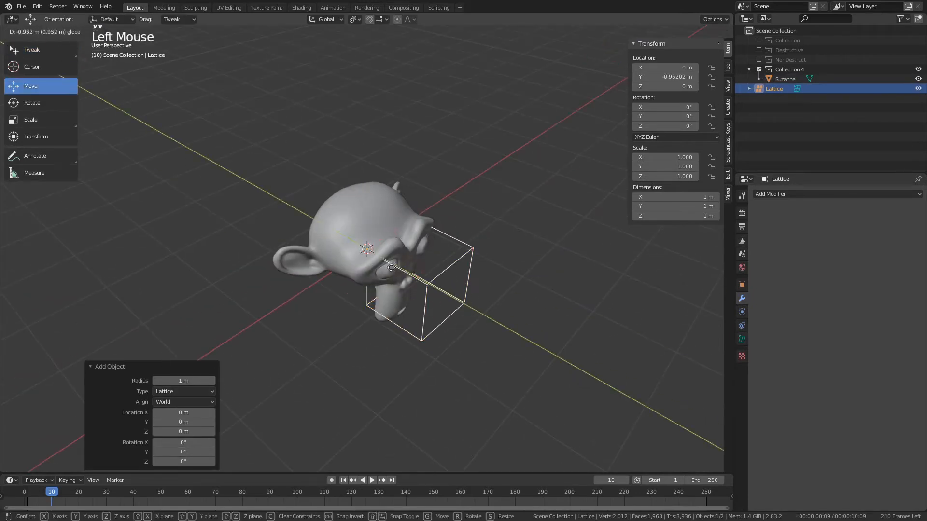
pyautogui.keyDown('alt'); pyautogui.scroll(2, 430, 314); pyautogui.keyUp('alt')
pyautogui.moveTo(430, 314)
pyautogui.keyDown('alt'); pyautogui.mouseDown()
pyautogui.moveTo(438, 298)
pyautogui.moveTo(424, 310)
pyautogui.mouseUp(); pyautogui.keyUp('alt')
pyautogui.press('F2')
pyautogui.press('F3')
pyautogui.press('F2')
pyautogui.press('F1')
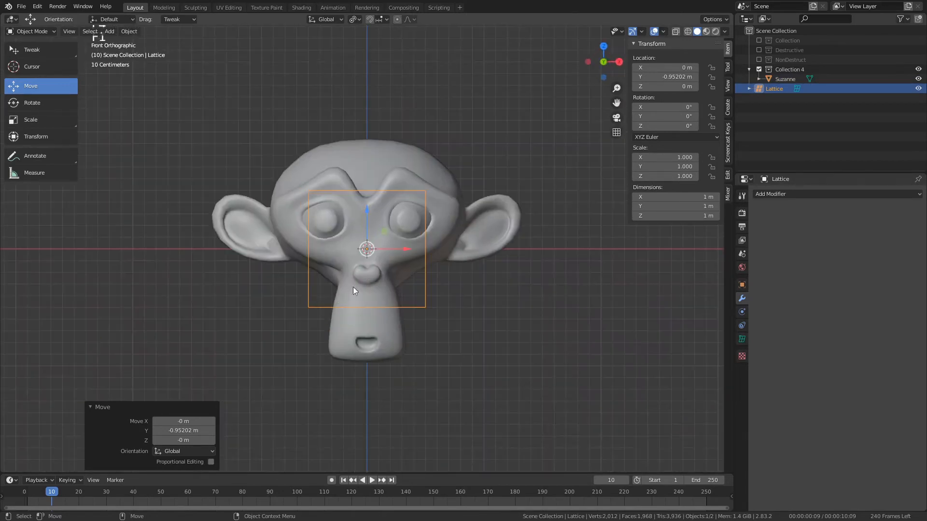
pyautogui.moveTo(353, 290); pyautogui.dragTo(473, 206)
pyautogui.keyDown('alt'); pyautogui.moveTo(474, 206); pyautogui.dragTo(392, 291); pyautogui.keyUp('alt')
# Rotate the lattice about 32.3° around Z to match the ear and scale its Y thickness to about 0.406.
pyautogui.click(742, 340)
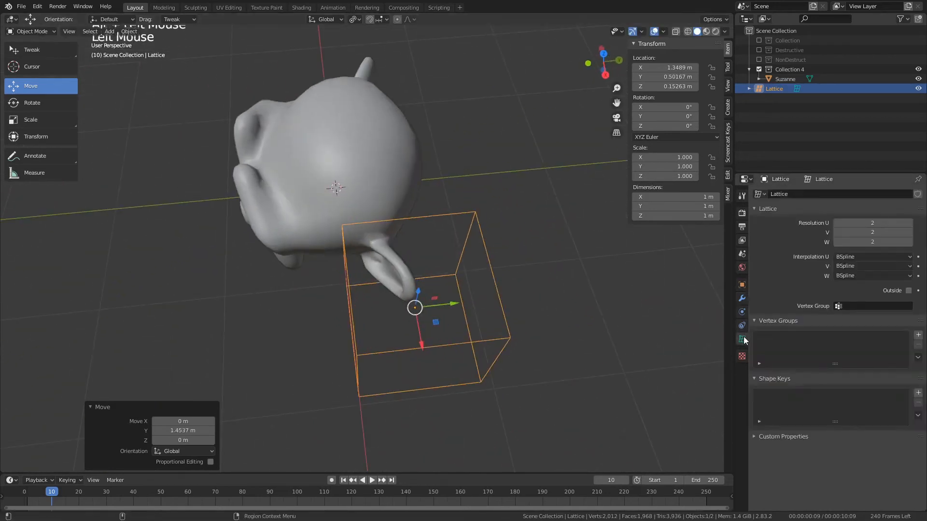
pyautogui.press('r')
pyautogui.moveTo(632, 295); pyautogui.dragTo(504, 314, button='middle')
pyautogui.press('x')
pyautogui.press('y')
pyautogui.press('e')
pyautogui.moveTo(402, 338); pyautogui.dragTo(554, 265)
pyautogui.press('r')
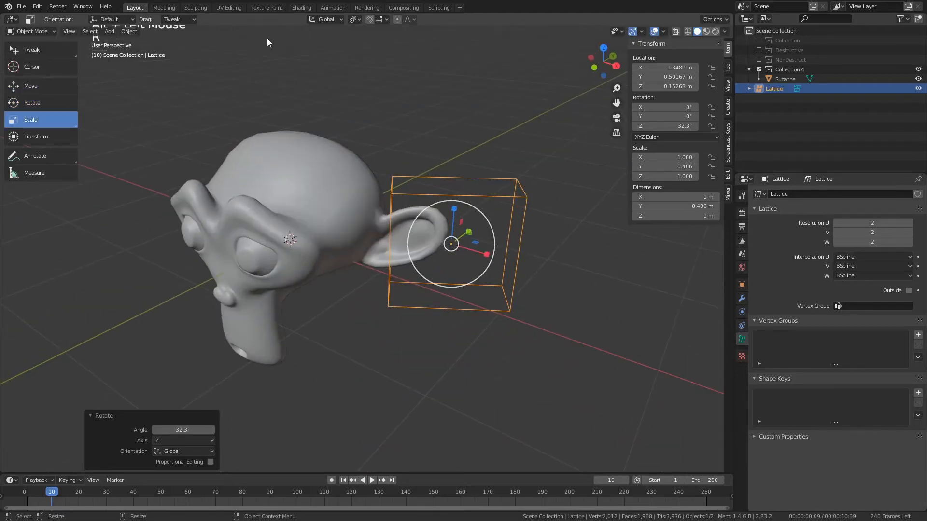
# Using Local orientation, scale the lattice to about 0.673 × 0.273 × 0.673 and move it about -0.25 m along local X around the ear.
pyautogui.click(324, 19)
pyautogui.click(314, 59)
pyautogui.moveTo(481, 248); pyautogui.dragTo(461, 243)
pyautogui.press('w')
pyautogui.keyDown('alt'); pyautogui.moveTo(461, 243); pyautogui.dragTo(525, 314, button='middle'); pyautogui.keyUp('alt')
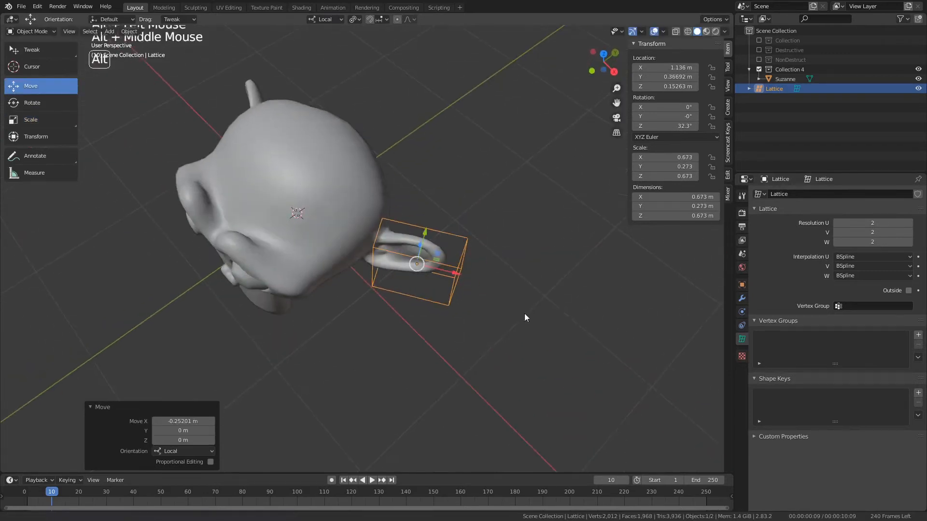
pyautogui.scroll(4, 574, 324)
# Set the lattice resolution to 6 in U, 2 in V and 6 in W.
pyautogui.click(873, 225)
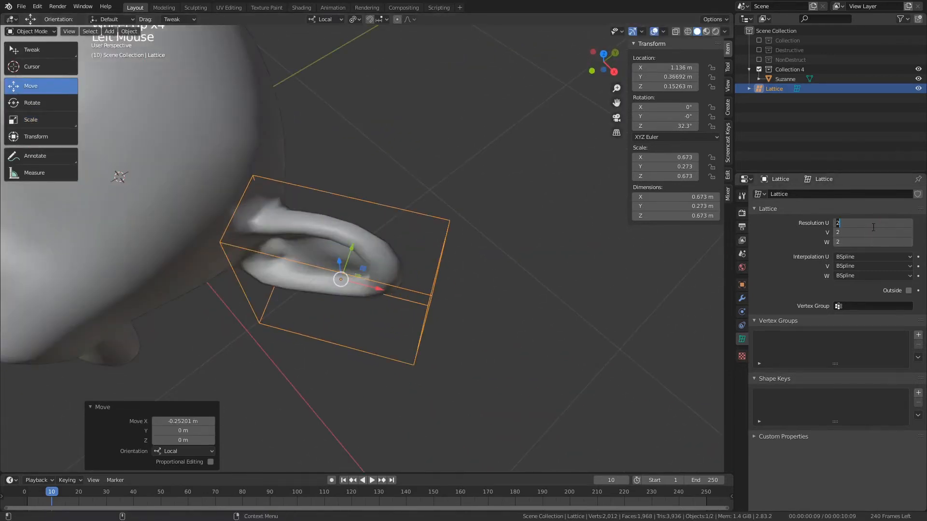
pyautogui.write('6')
pyautogui.press('Return')
pyautogui.doubleClick(888, 230)
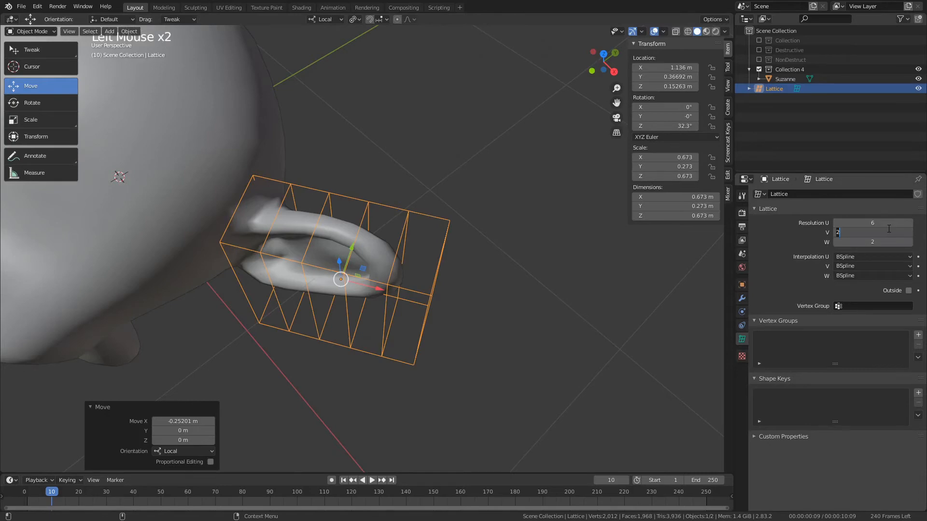
pyautogui.write('5')
pyautogui.press('BackSpace')
pyautogui.write('1')
pyautogui.press('Tab')
pyautogui.write('6')
pyautogui.press('Return')
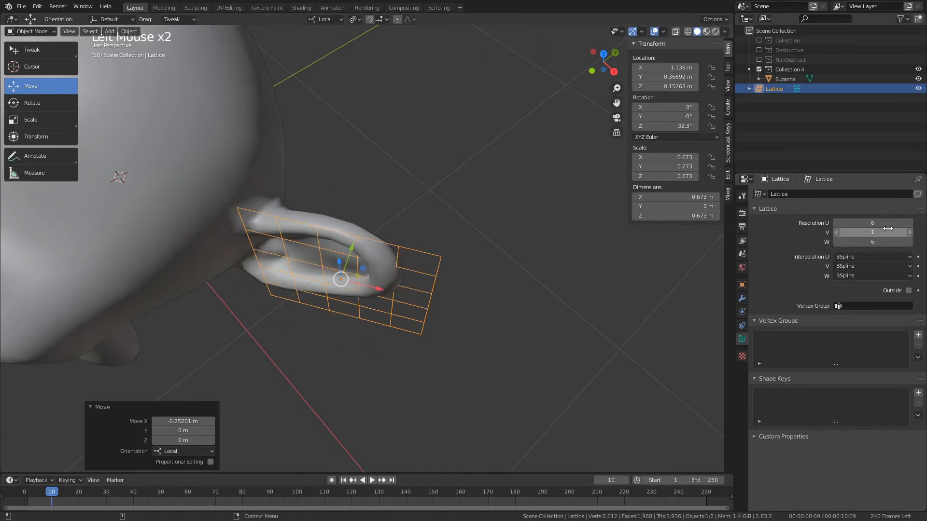
pyautogui.click(910, 233)
pyautogui.click(651, 349)
# Add a Lattice modifier to Suzanne and set the lattice around the ear as its object.
pyautogui.keyDown('alt'); pyautogui.moveTo(650, 349); pyautogui.dragTo(424, 169); pyautogui.keyUp('alt')
pyautogui.click(437, 236)
pyautogui.click(216, 190)
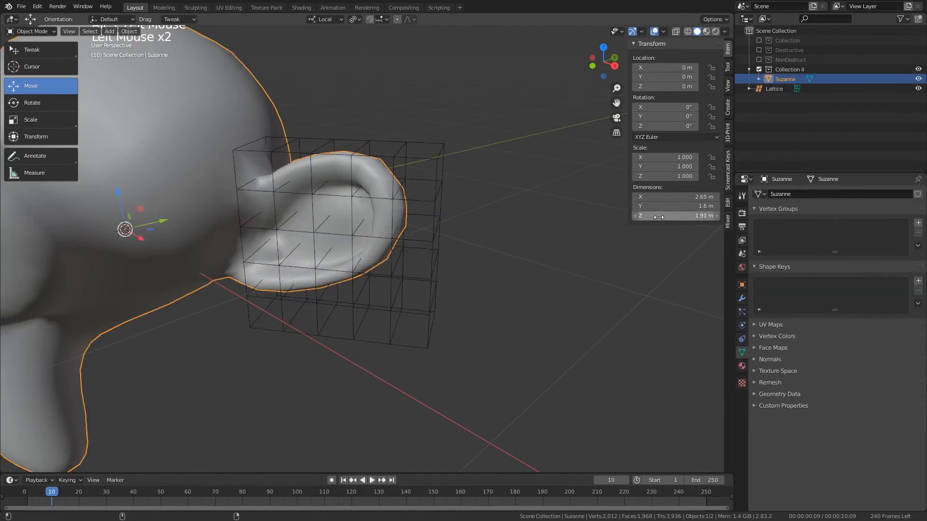
pyautogui.click(742, 298)
pyautogui.click(765, 193)
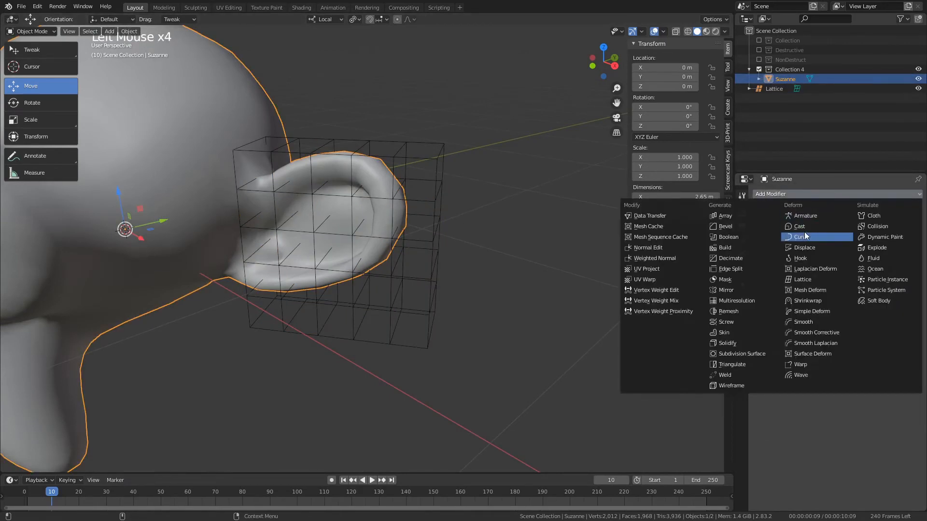
pyautogui.click(825, 280)
pyautogui.click(831, 268)
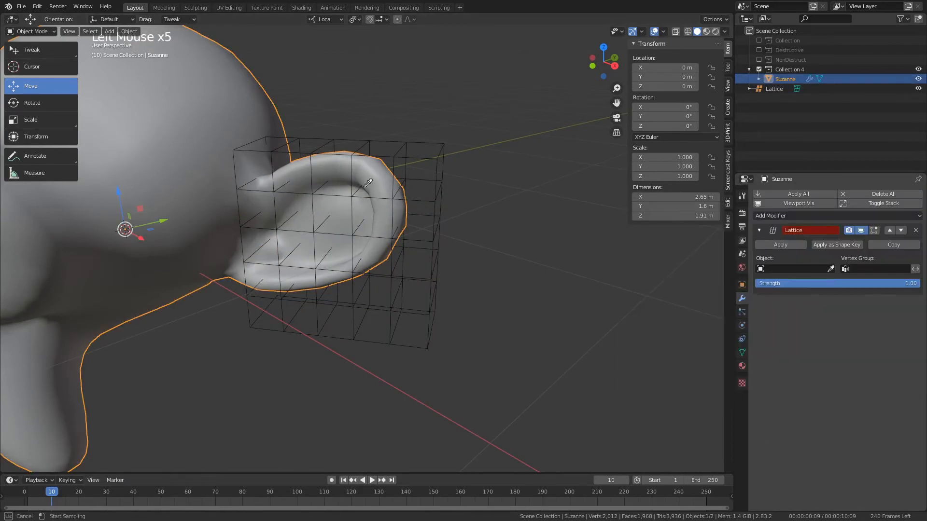
pyautogui.click(428, 160)
# In the lattice's Edit Mode, try pulling its upper outer corner points away from the ear, and undo the move.
pyautogui.click(433, 175)
pyautogui.press('Tab')
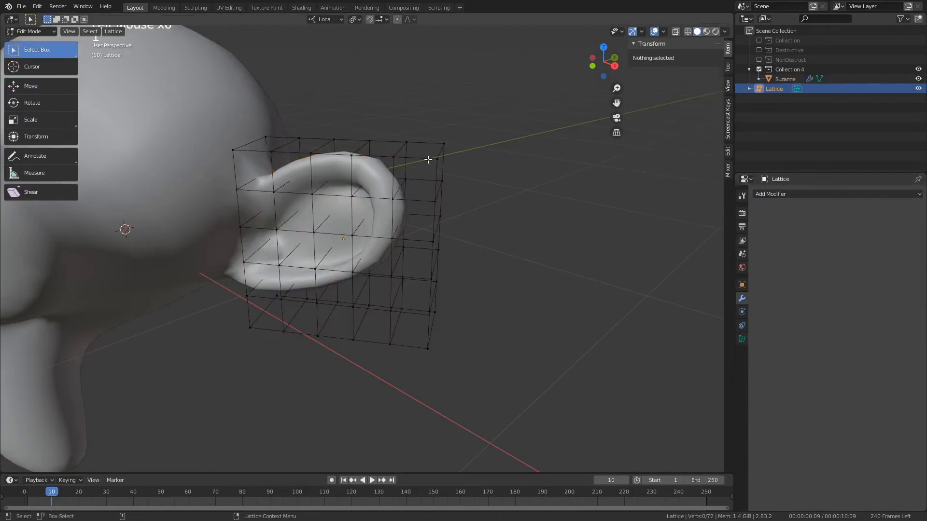
pyautogui.click(444, 158)
pyautogui.keyDown('shift'); pyautogui.click(442, 148); pyautogui.keyUp('shift')
pyautogui.hotkey('shift', 'space')
pyautogui.press('g')
pyautogui.moveTo(441, 151); pyautogui.dragTo(534, 124)
pyautogui.hotkey('ctrl', 'z')
# Try moving the lattice's upper inner corner points and the points along its top edge, undoing each move.
pyautogui.moveTo(203, 118); pyautogui.dragTo(276, 175)
pyautogui.moveTo(261, 151); pyautogui.dragTo(212, 115)
pyautogui.hotkey('ctrl', 'z')
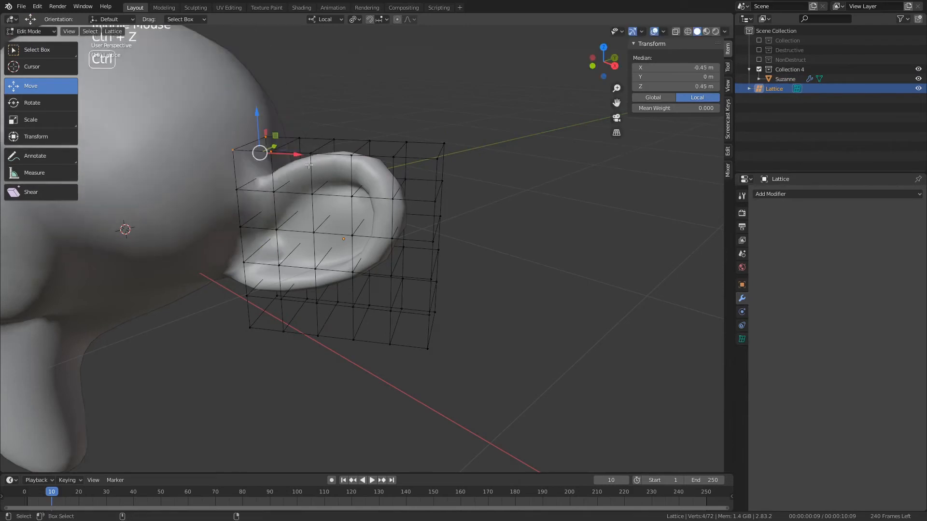
pyautogui.moveTo(322, 122); pyautogui.dragTo(380, 185)
pyautogui.moveTo(345, 159); pyautogui.dragTo(449, 179)
pyautogui.hotkey('ctrl', 'z')
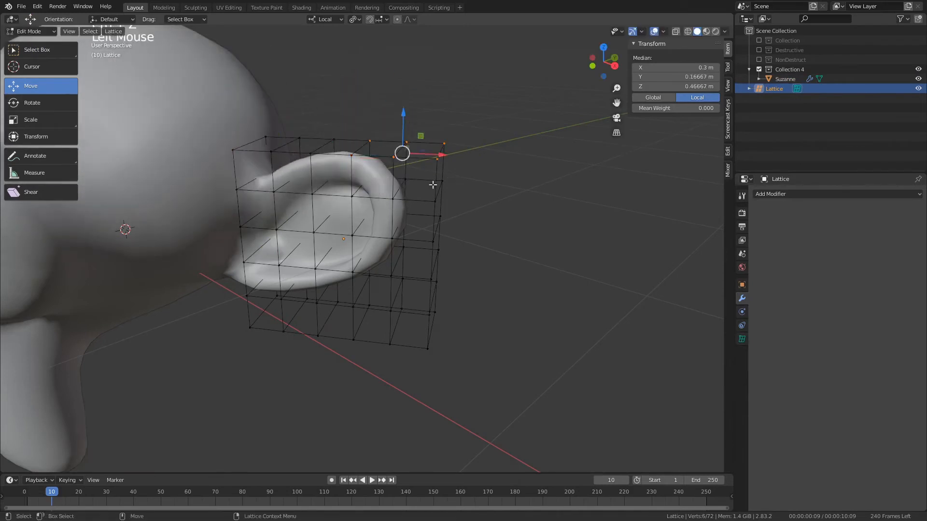
pyautogui.moveTo(406, 156); pyautogui.dragTo(488, 143)
pyautogui.hotkey('ctrl', 'z')
# Try moving the block of lattice points at the ear's outer side, undo it and clear the selection.
pyautogui.moveTo(361, 209); pyautogui.dragTo(478, 306)
pyautogui.moveTo(404, 232); pyautogui.dragTo(440, 270)
pyautogui.hotkey('ctrl', 'z')
pyautogui.hotkey('ctrl', 'z')
pyautogui.click(482, 352)
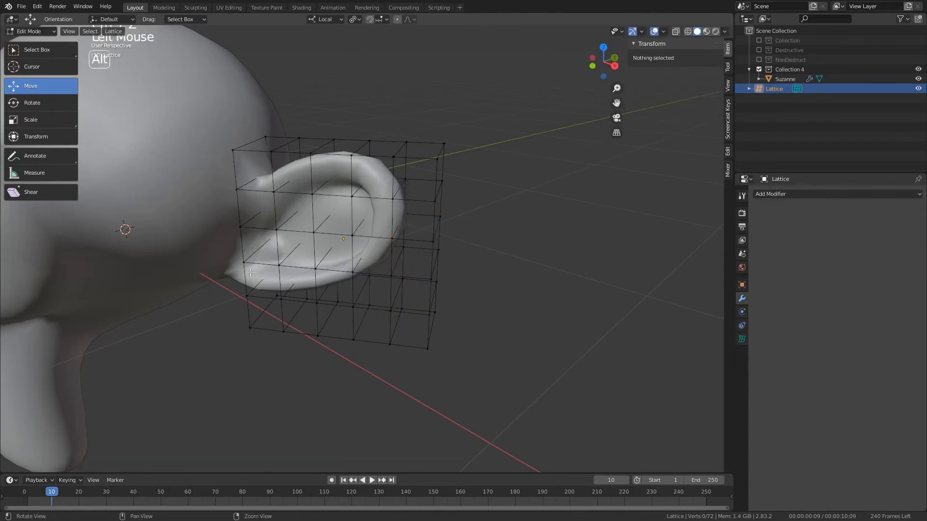
# Try moving a front lattice point beside the head upward, and undo the move and the selection.
pyautogui.keyDown('alt'); pyautogui.moveTo(193, 271); pyautogui.dragTo(338, 345, button='middle'); pyautogui.keyUp('alt')
pyautogui.keyDown('alt'); pyautogui.moveTo(338, 344); pyautogui.dragTo(357, 161); pyautogui.keyUp('alt')
pyautogui.click(398, 261)
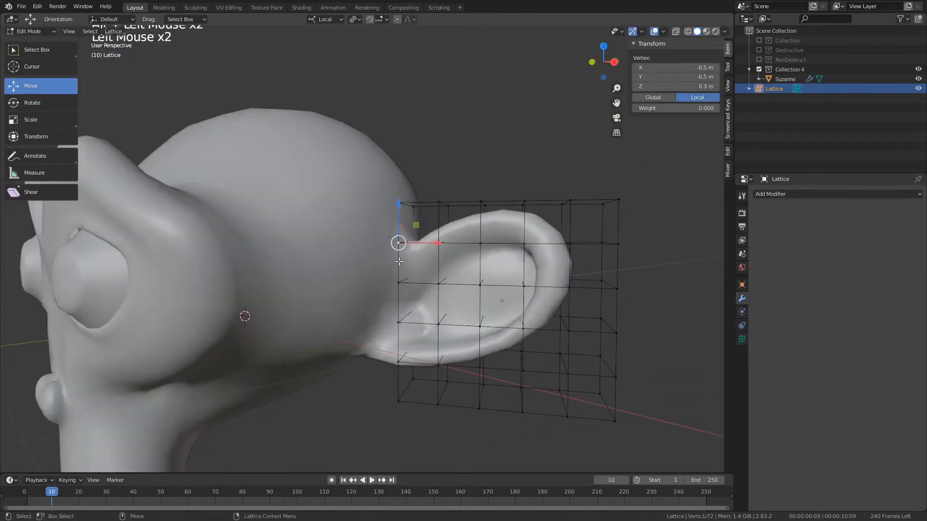
pyautogui.moveTo(399, 202); pyautogui.dragTo(364, 171)
pyautogui.hotkey('ctrl', 'z')
pyautogui.hotkey('ctrl', 'z')
# Try shifting two lattice points over the inside of the ear, and undo the move and the selection changes.
pyautogui.keyDown('alt'); pyautogui.moveTo(326, 230); pyautogui.dragTo(333, 264); pyautogui.keyUp('alt')
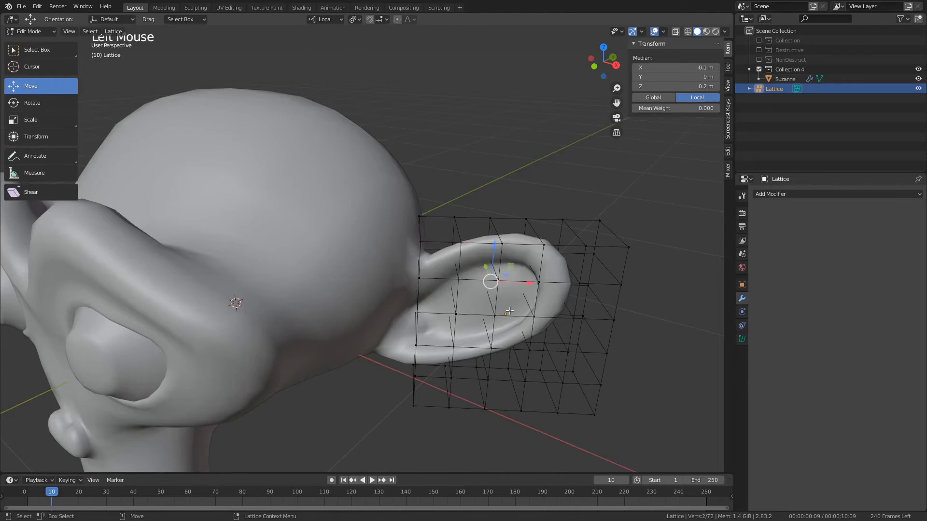
pyautogui.moveTo(491, 282); pyautogui.dragTo(517, 260)
pyautogui.hotkey('ctrl', 'z')
pyautogui.moveTo(414, 197); pyautogui.dragTo(409, 230)
pyautogui.hotkey('ctrl', 'z')
pyautogui.keyDown('alt'); pyautogui.moveTo(434, 257); pyautogui.dragTo(426, 250, button='middle'); pyautogui.keyUp('alt')
pyautogui.scroll(2, 425, 251)
pyautogui.hotkey('ctrl', 'z')
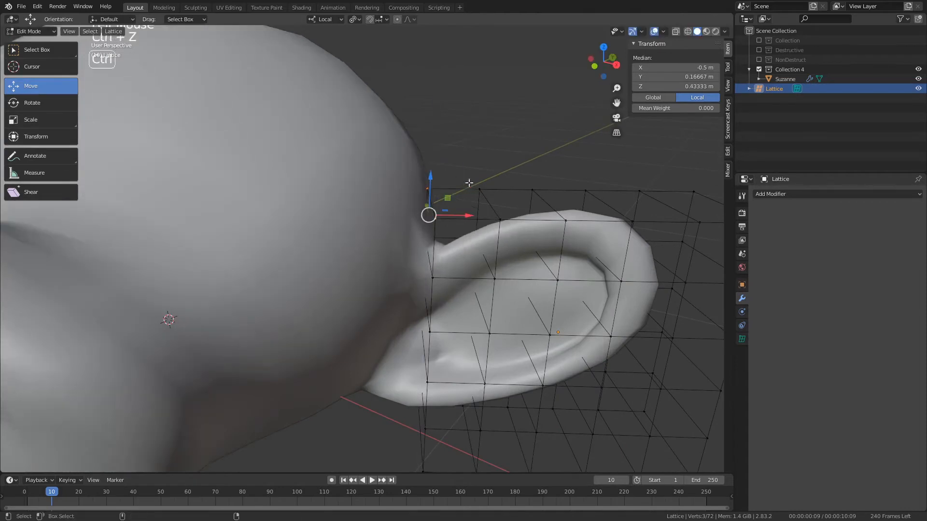
# Try raising two groups of top lattice points near the ear's base, undoing each move.
pyautogui.moveTo(452, 150); pyautogui.dragTo(509, 235)
pyautogui.moveTo(495, 166); pyautogui.dragTo(492, 77)
pyautogui.hotkey('ctrl', 'z')
pyautogui.moveTo(420, 182); pyautogui.dragTo(454, 235)
pyautogui.moveTo(433, 165); pyautogui.dragTo(400, 84)
pyautogui.hotkey('ctrl', 'z')
# Try raising the two points at the lattice's top inner corner, undo the move and leave Edit Mode.
pyautogui.scroll(-1, 434, 157)
pyautogui.hotkey('ctrl', 'z')
pyautogui.hotkey('ctrl', 'z')
pyautogui.moveTo(394, 153); pyautogui.dragTo(396, 103)
pyautogui.hotkey('ctrl', 'z')
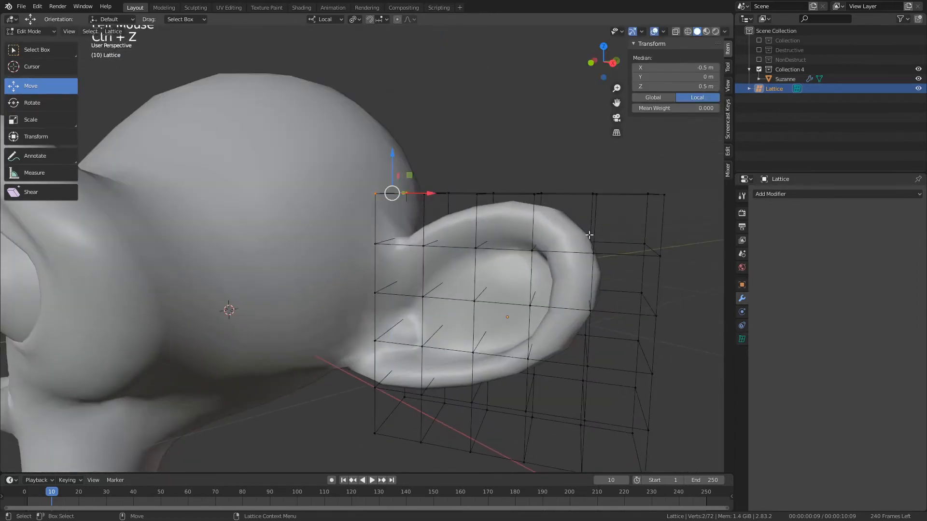
pyautogui.press('Tab')
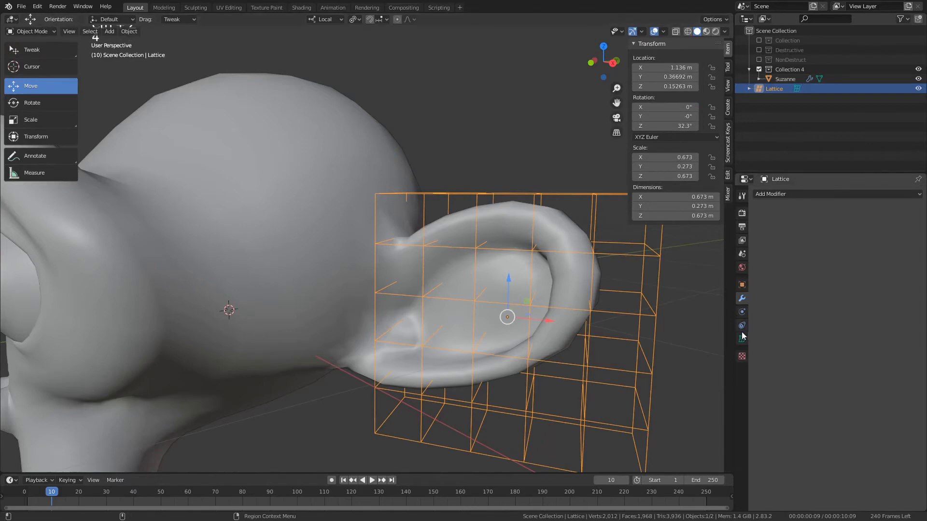
# Examine Suzanne's Lattice modifier, its vertex group settings and the mesh vertices around the ear.
pyautogui.click(431, 200)
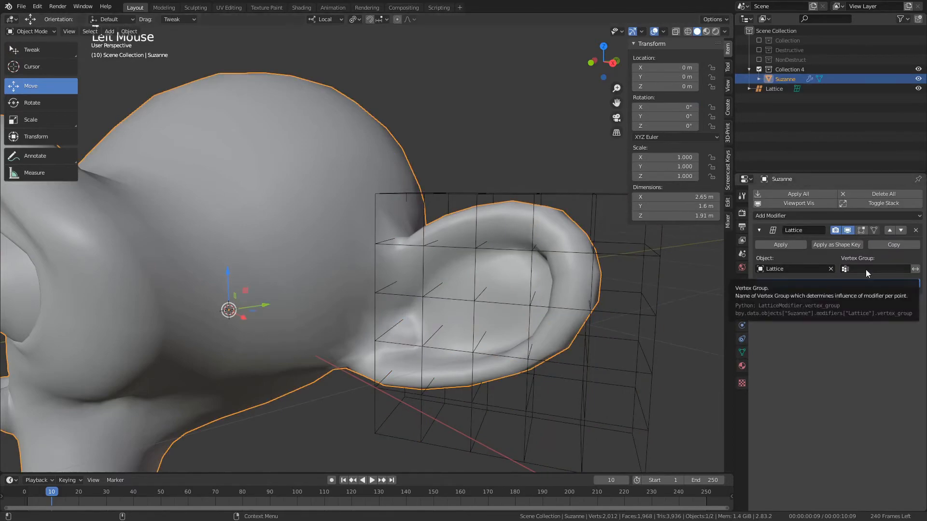
pyautogui.click(743, 352)
pyautogui.press('Tab')
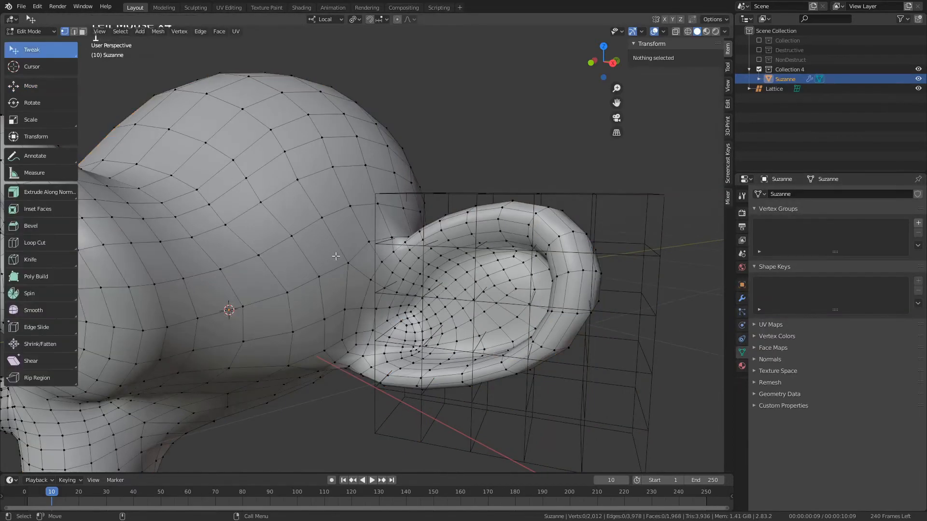
pyautogui.keyDown('alt'); pyautogui.moveTo(348, 241); pyautogui.dragTo(368, 251); pyautogui.keyUp('alt')
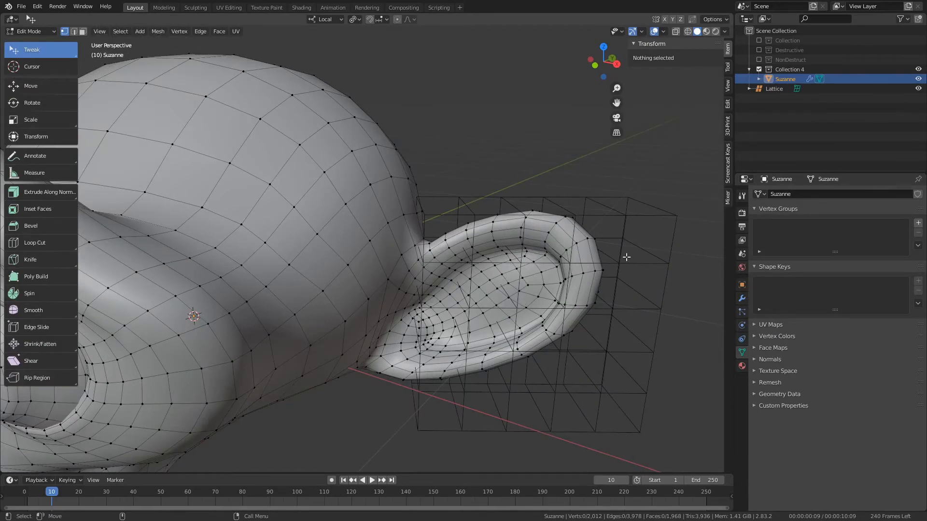
pyautogui.press('Tab')
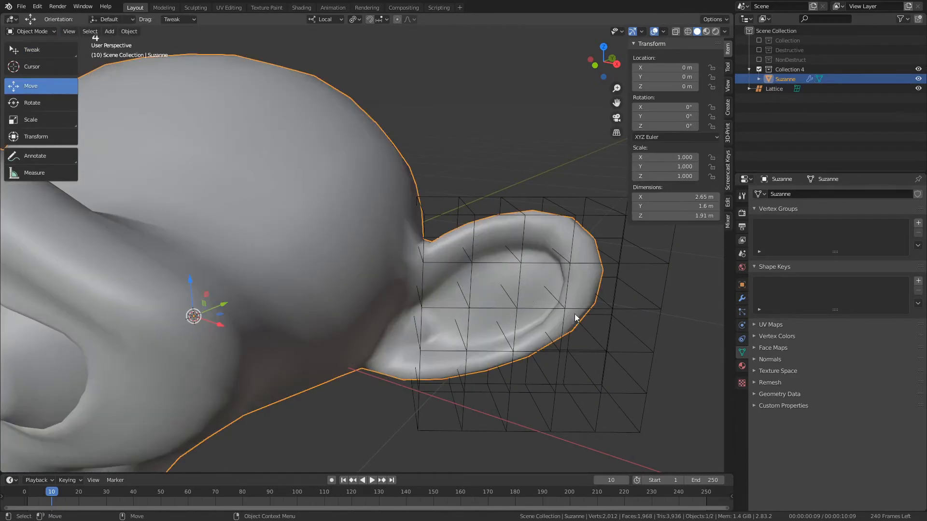
# Delete the lattice object and remove the Lattice modifier from Suzanne.
pyautogui.click(611, 297)
pyautogui.press('Delete')
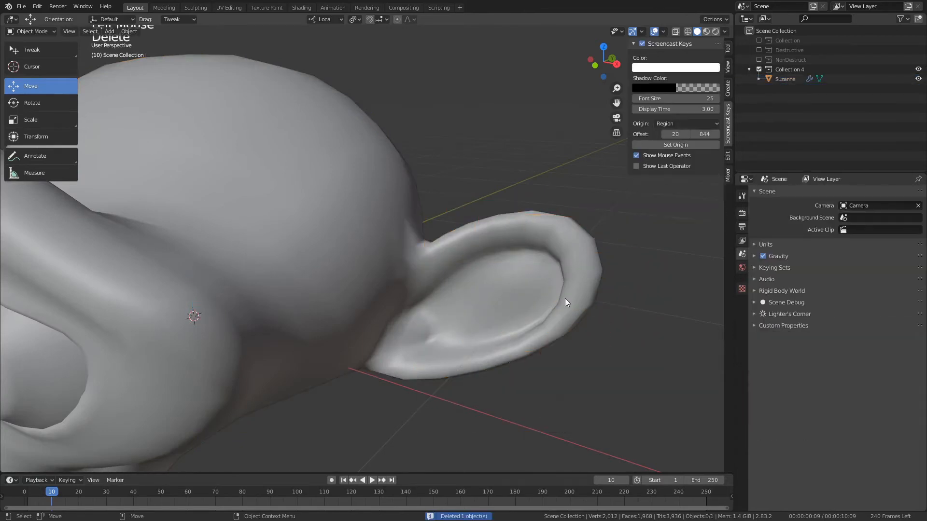
pyautogui.click(565, 298)
pyautogui.click(742, 298)
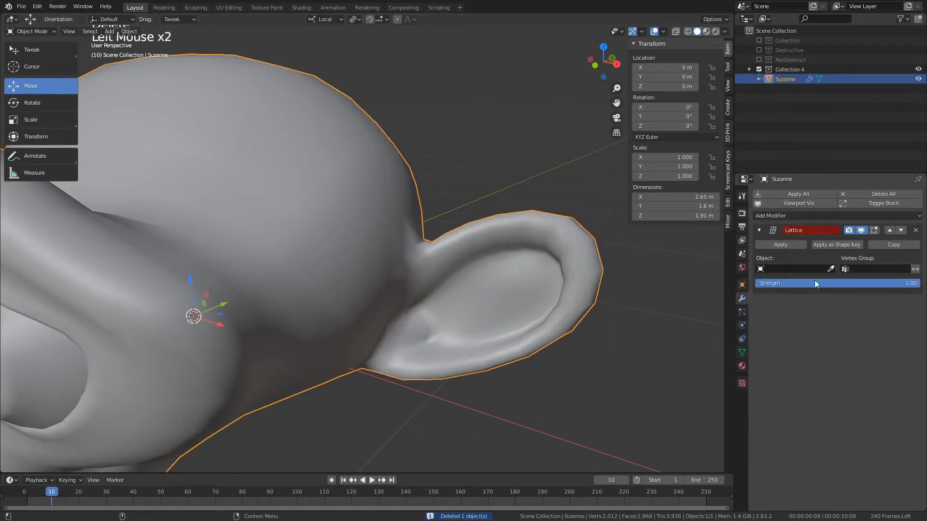
pyautogui.click(913, 233)
# In Suzanne's Edit Mode with X-ray on, box-select the ear's outer tip and grow the selection toward the head.
pyautogui.press('Tab')
pyautogui.keyDown('alt'); pyautogui.moveTo(516, 358); pyautogui.dragTo(543, 296); pyautogui.keyUp('alt')
pyautogui.hotkey('alt', 'z')
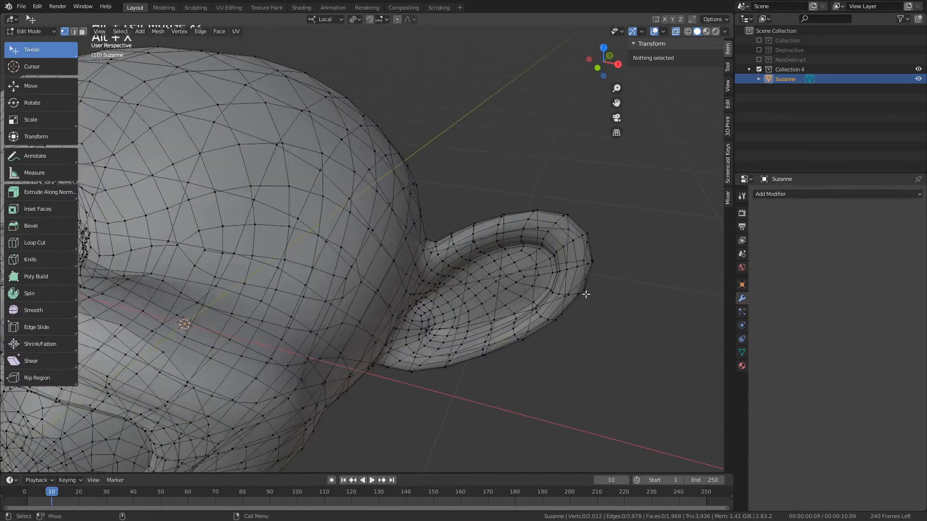
pyautogui.press('w')
pyautogui.moveTo(527, 194); pyautogui.dragTo(647, 356)
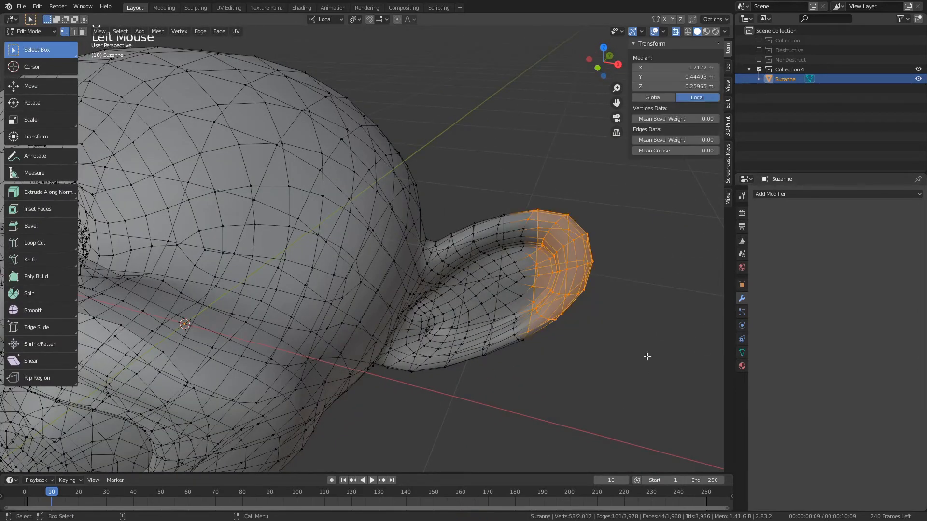
pyautogui.press('Up')
pyautogui.press('Up')
pyautogui.press('Up')
pyautogui.press('Up')
pyautogui.press('Up')
pyautogui.press('Down')
pyautogui.press('Up')
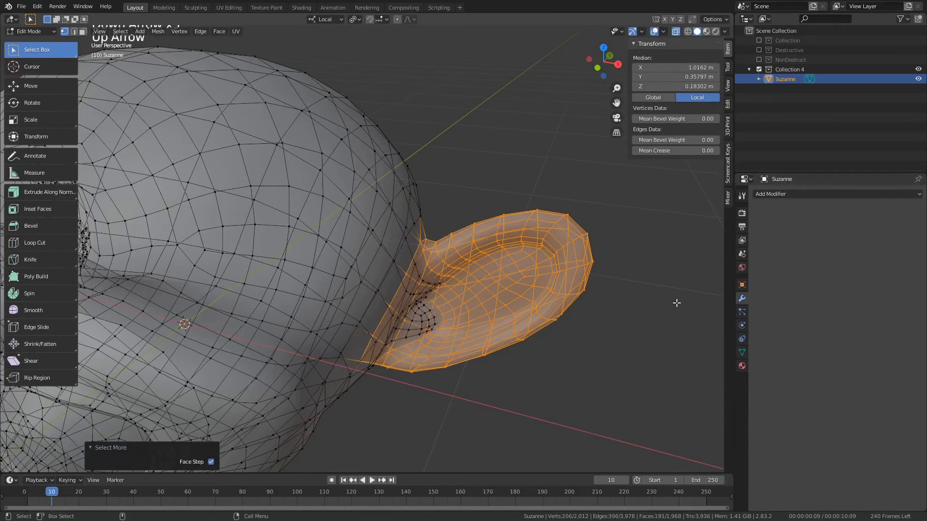
# Grow and shrink the vertex selection until it covers the whole ear, including the inner folds near its base.
pyautogui.keyDown('alt'); pyautogui.moveTo(581, 337); pyautogui.dragTo(542, 355); pyautogui.keyUp('alt')
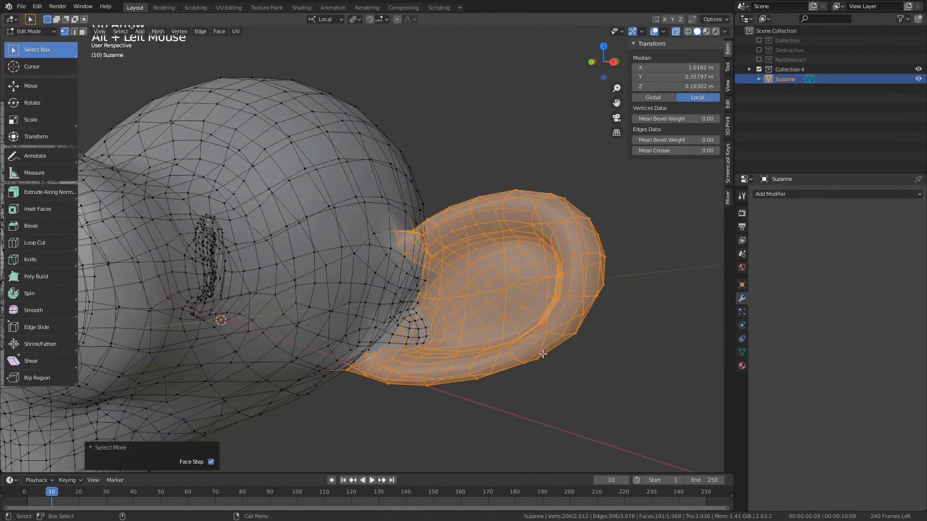
pyautogui.press('Up')
pyautogui.press('Up')
pyautogui.press('Up')
pyautogui.press('Down')
pyautogui.press('Down')
pyautogui.press('Down')
pyautogui.press('Down')
pyautogui.press('Down')
pyautogui.press('Down')
pyautogui.press('Down')
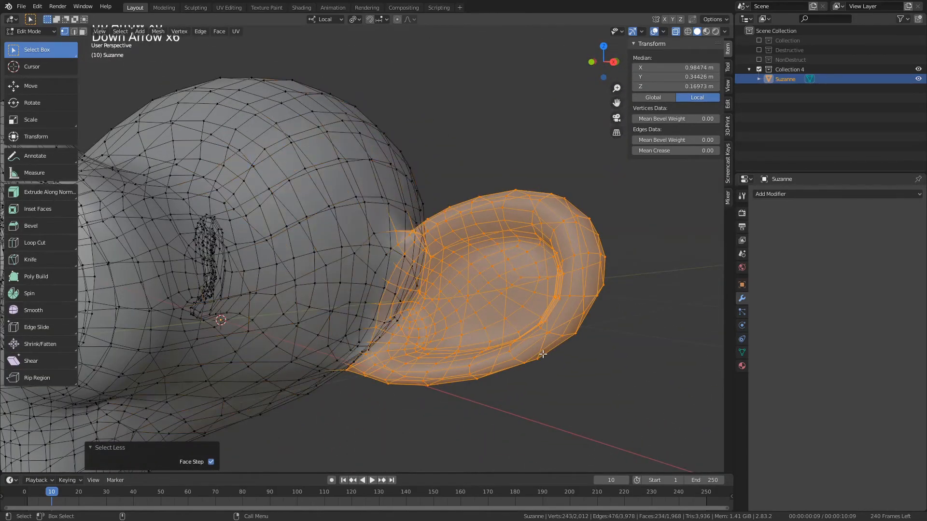
pyautogui.press('Up')
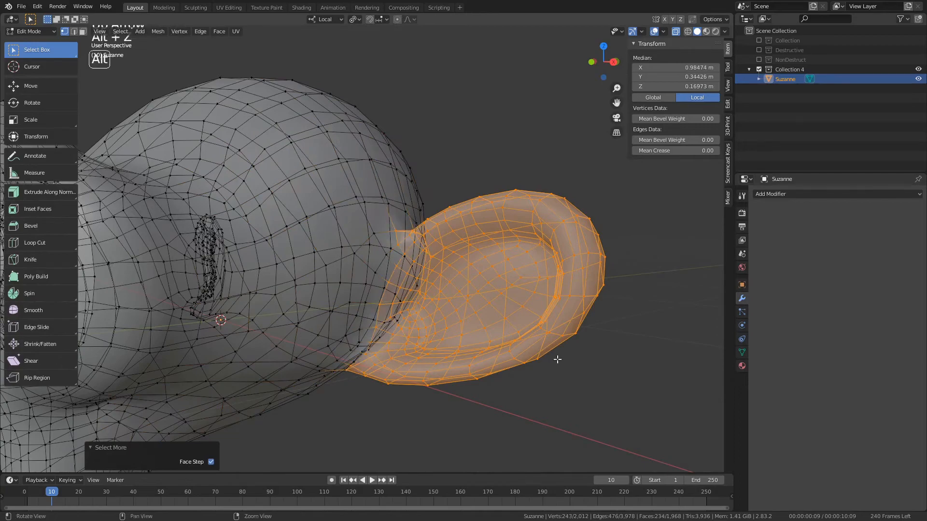
# With X-ray off, circle-select the missed vertices where the ear joins the head, and return to the Tweak tool.
pyautogui.moveTo(530, 336)
pyautogui.keyDown('alt'); pyautogui.mouseDown()
pyautogui.moveTo(510, 403)
pyautogui.moveTo(413, 378)
pyautogui.moveTo(380, 286)
pyautogui.moveTo(350, 343)
pyautogui.moveTo(366, 274)
pyautogui.mouseUp(); pyautogui.keyUp('alt')
pyautogui.press('w')
pyautogui.hotkey('ctrl', 'z')
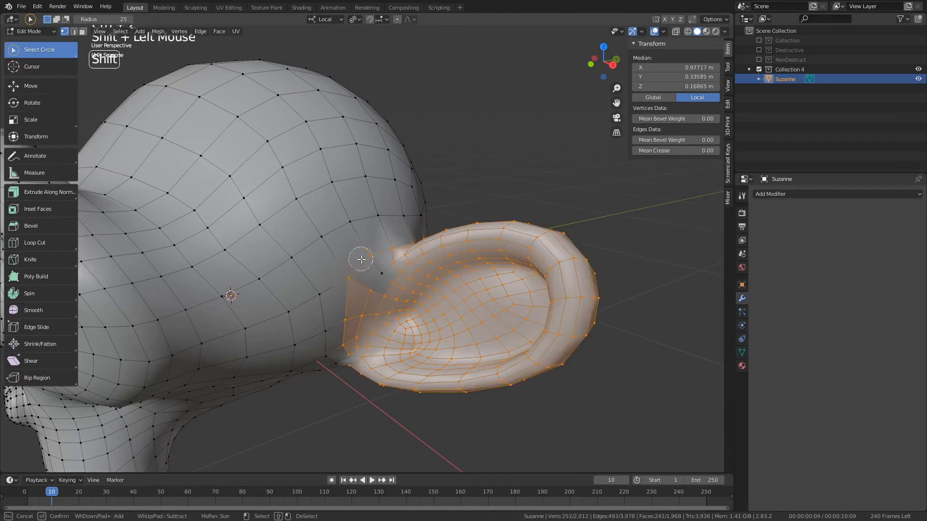
pyautogui.keyDown('shift'); pyautogui.moveTo(349, 354); pyautogui.dragTo(349, 358); pyautogui.keyUp('shift')
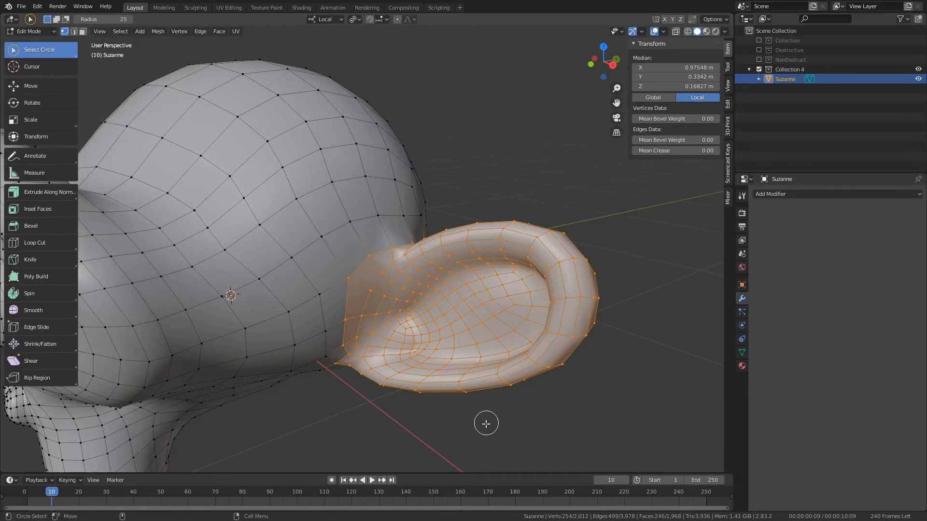
pyautogui.keyDown('alt'); pyautogui.moveTo(482, 422); pyautogui.dragTo(387, 318); pyautogui.keyUp('alt')
pyautogui.keyDown('alt'); pyautogui.moveTo(502, 321); pyautogui.dragTo(483, 338); pyautogui.keyUp('alt')
pyautogui.press('q')
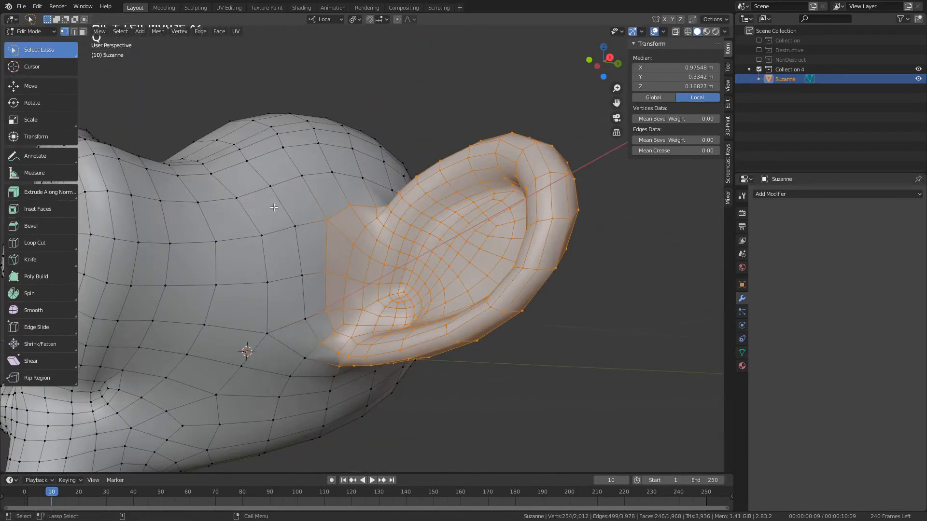
pyautogui.keyDown('alt'); pyautogui.moveTo(463, 277); pyautogui.dragTo(472, 324); pyautogui.keyUp('alt')
pyautogui.press('q')
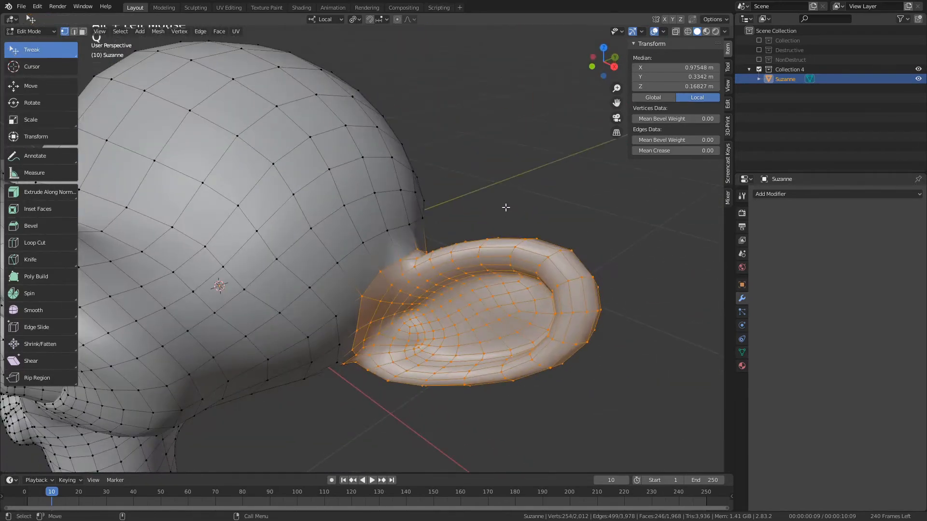
# Search the add-on preferences for "lewi", look at the Quick Lewis Lattice entry and close the preferences.
pyautogui.rightClick(512, 190)
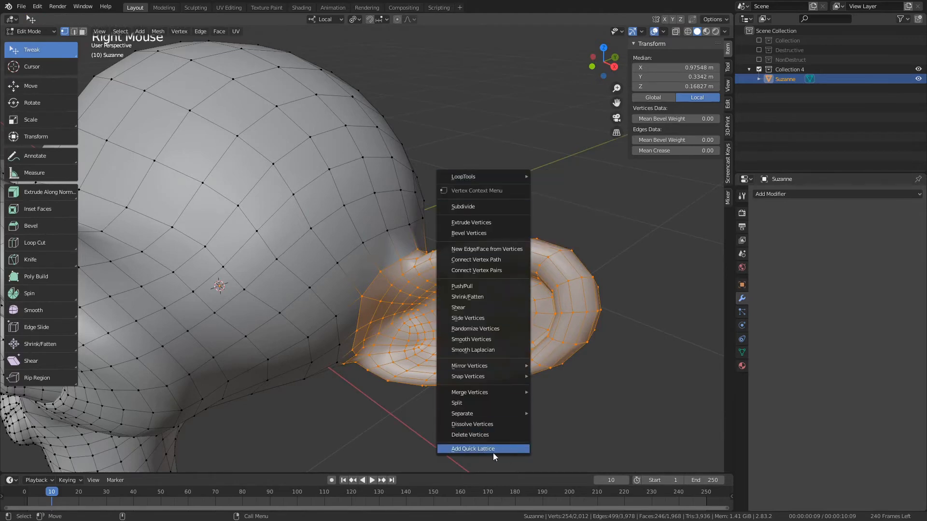
pyautogui.click(38, 6)
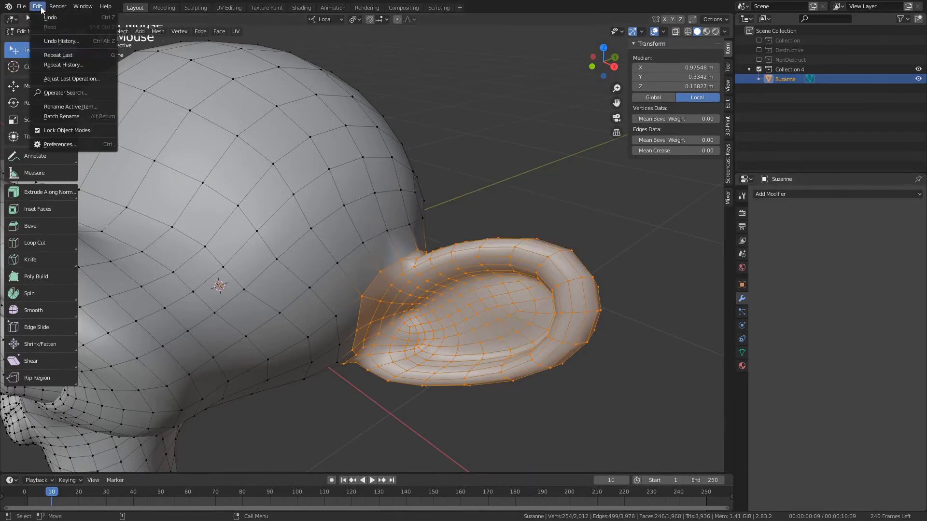
pyautogui.click(66, 144)
pyautogui.click(29, 104)
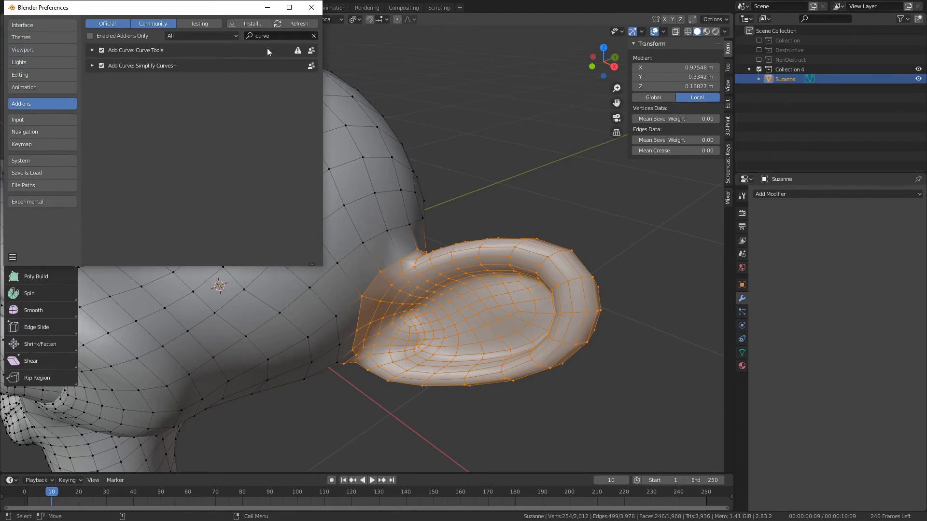
pyautogui.click(251, 37)
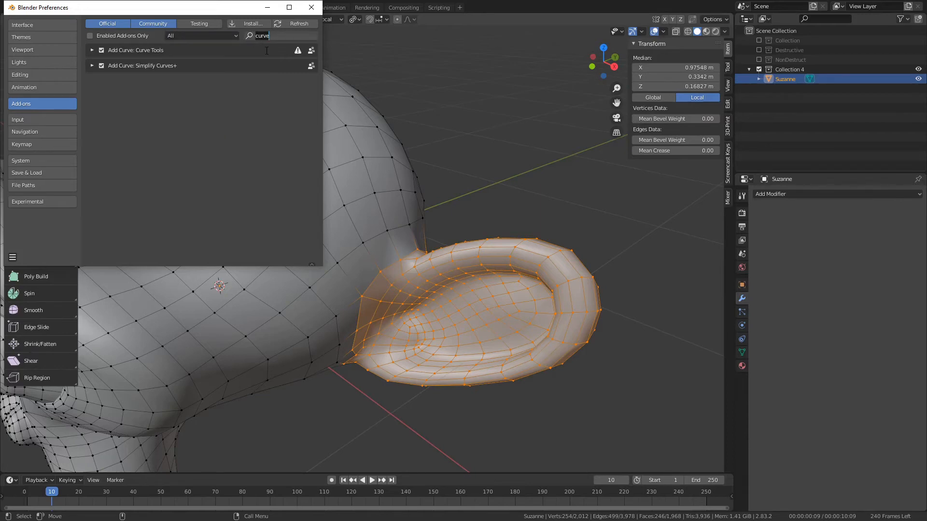
pyautogui.write('lewi')
pyautogui.press('Return')
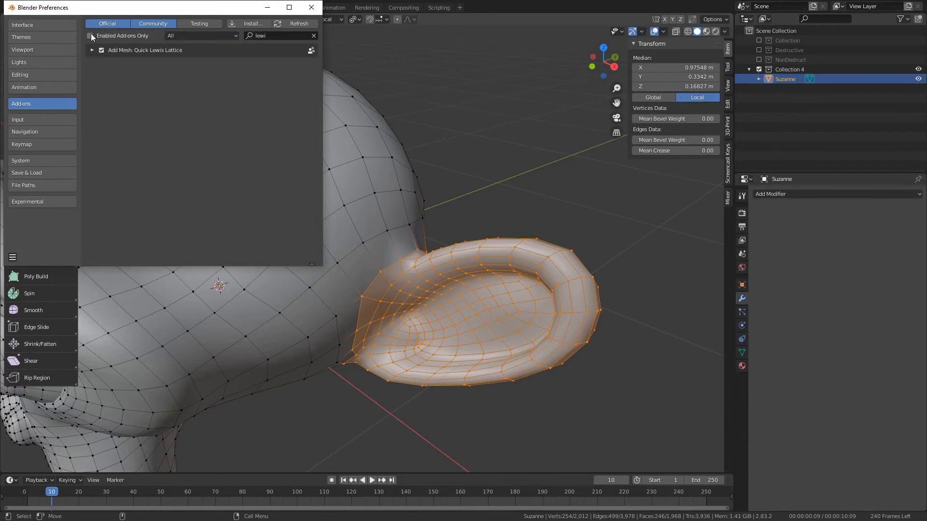
pyautogui.click(92, 50)
pyautogui.click(311, 7)
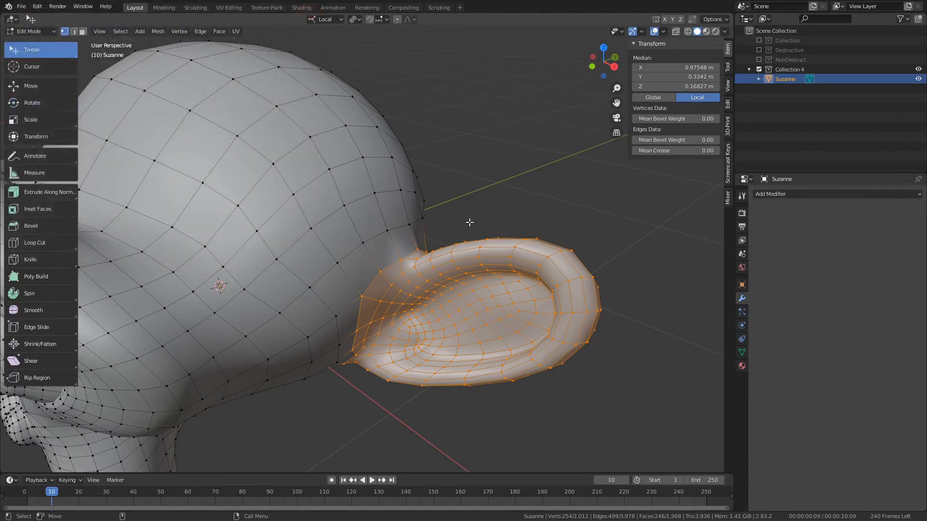
# Add a quick lattice around the selected ear vertices and inspect its orientation from several angles.
pyautogui.rightClick(500, 257)
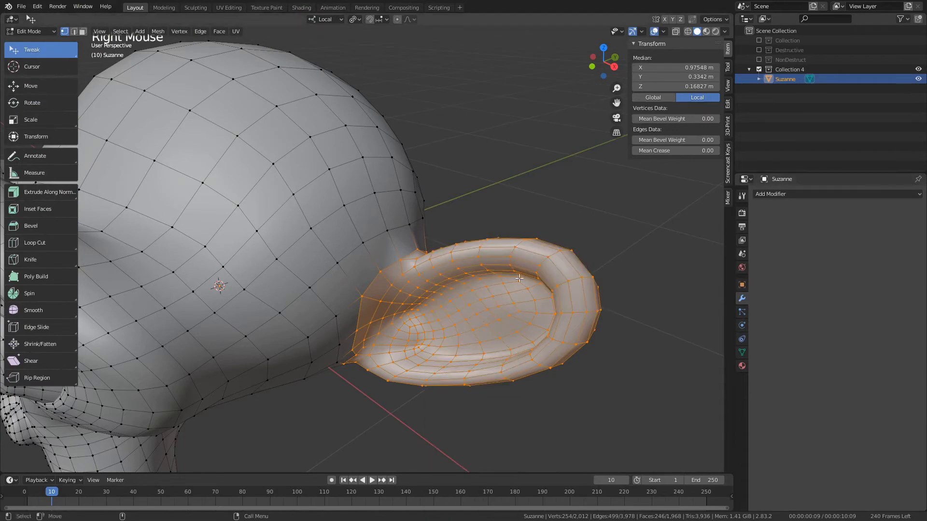
pyautogui.keyDown('alt'); pyautogui.moveTo(519, 279); pyautogui.dragTo(445, 259); pyautogui.keyUp('alt')
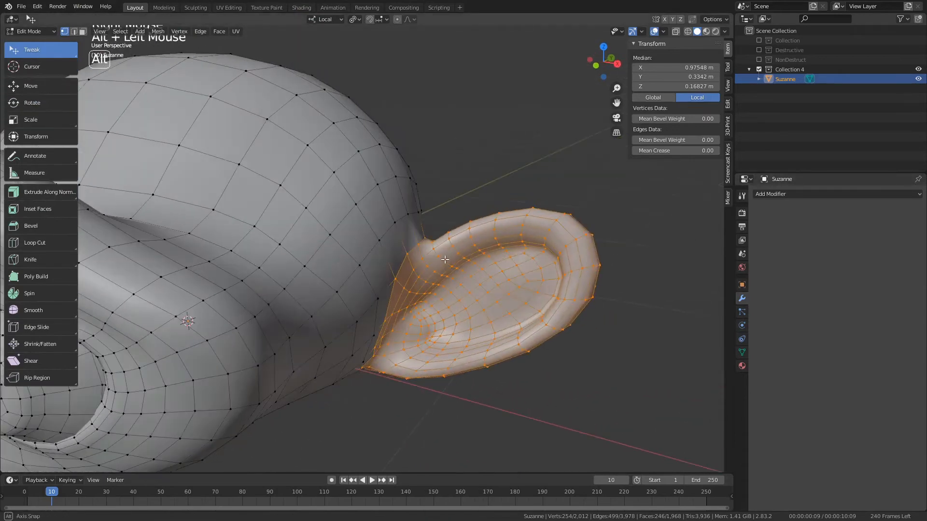
pyautogui.rightClick(536, 226)
pyautogui.click(522, 491)
pyautogui.scroll(-2, 441, 374)
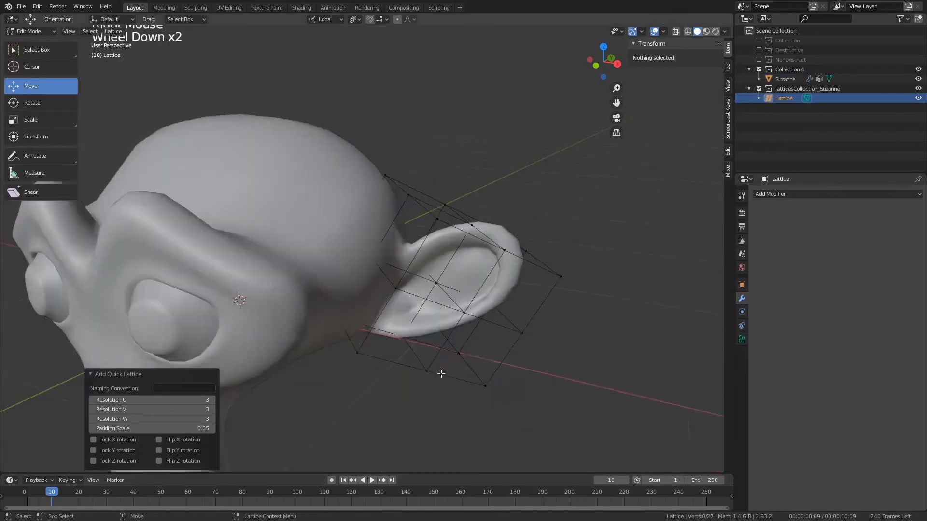
pyautogui.scroll(1, 440, 374)
pyautogui.keyDown('alt'); pyautogui.moveTo(511, 356); pyautogui.dragTo(470, 368); pyautogui.keyUp('alt')
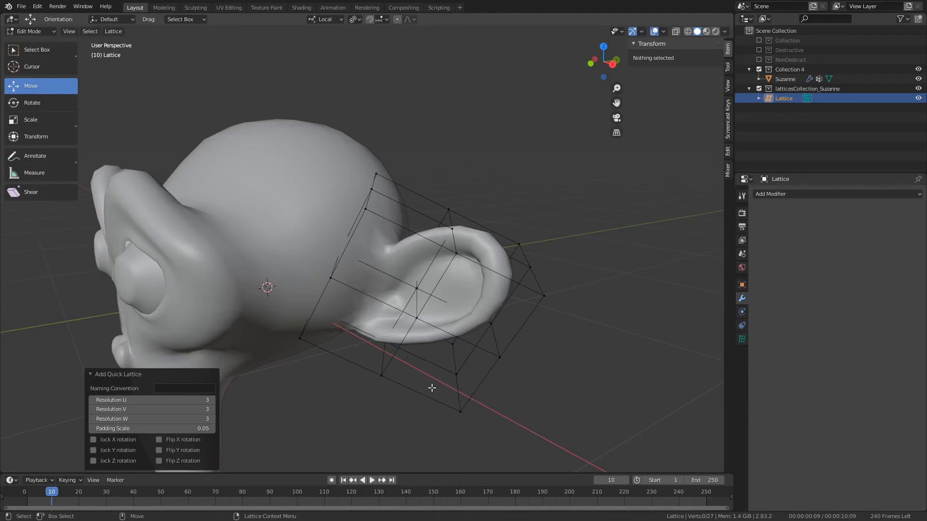
pyautogui.moveTo(516, 335)
pyautogui.keyDown('alt'); pyautogui.mouseDown()
pyautogui.moveTo(546, 304)
pyautogui.moveTo(439, 356)
pyautogui.moveTo(470, 386)
pyautogui.moveTo(542, 313)
pyautogui.moveTo(515, 322)
pyautogui.mouseUp(); pyautogui.keyUp('alt')
# Try the X and Y rotation flips on the quick lattice, leave Flip Y rotation on, and undo the lattice.
pyautogui.click(190, 449)
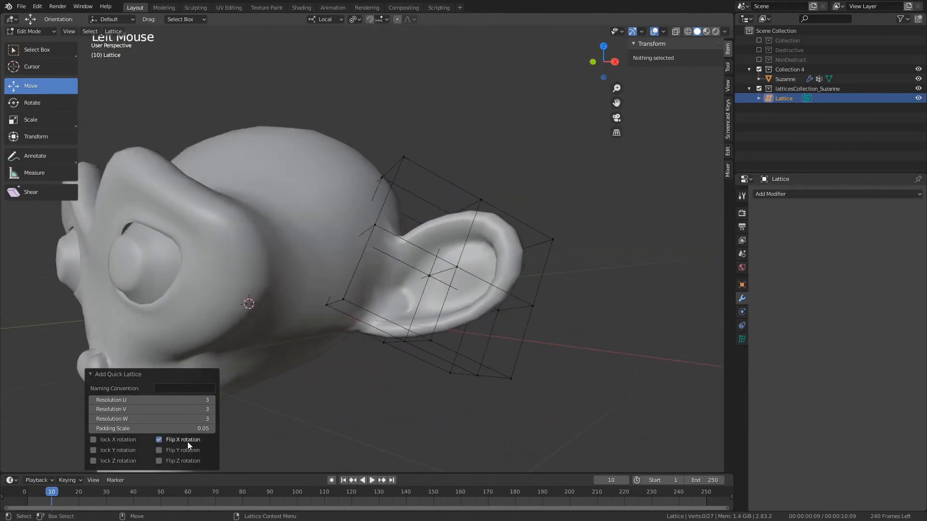
pyautogui.click(188, 450)
pyautogui.doubleClick(187, 451)
pyautogui.click(194, 448)
pyautogui.keyDown('alt'); pyautogui.moveTo(335, 403); pyautogui.dragTo(277, 452); pyautogui.keyUp('alt')
pyautogui.click(167, 454)
pyautogui.click(166, 454)
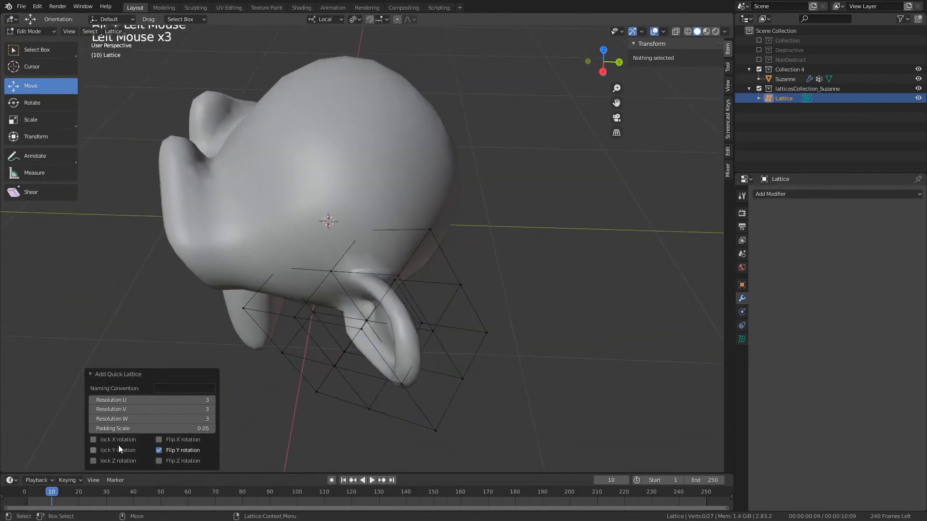
pyautogui.hotkey('ctrl', 'z')
pyautogui.hotkey('ctrl', 'z')
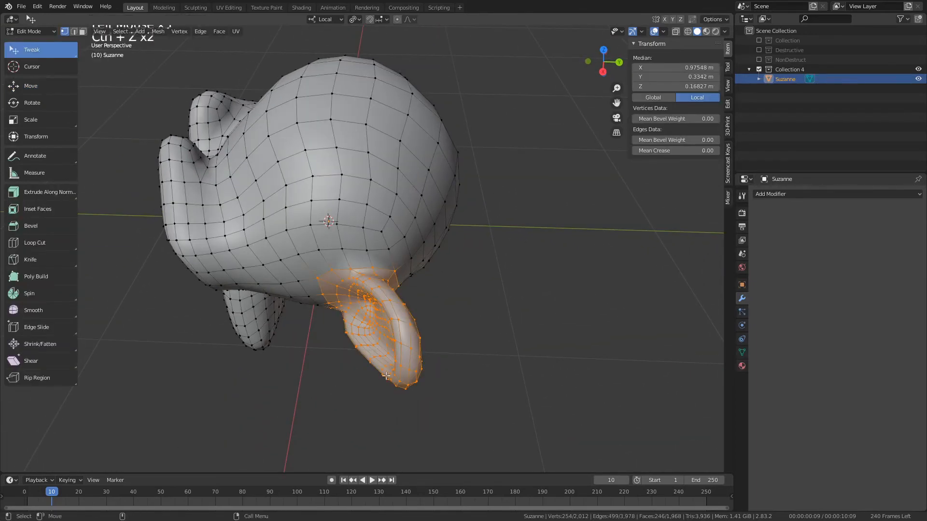
# Add a quick lattice to the selected ear vertices with its X, Y and Z rotation locked.
pyautogui.rightClick(392, 352)
pyautogui.click(392, 352)
pyautogui.moveTo(110, 440); pyautogui.dragTo(112, 462)
pyautogui.keyDown('alt'); pyautogui.moveTo(280, 425); pyautogui.dragTo(315, 410); pyautogui.keyUp('alt')
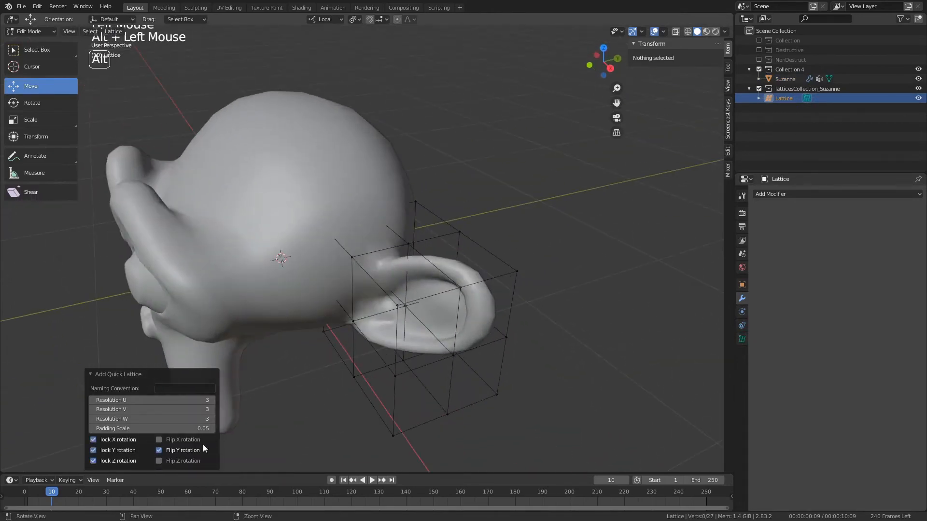
# Switch to Object Mode and select Suzanne to view the lattice modifier on the mesh.
pyautogui.press('4')
pyautogui.press('r')
pyautogui.moveTo(459, 297); pyautogui.dragTo(460, 317, button='middle')
pyautogui.press('r')
pyautogui.hotkey('ctrl', 'z')
pyautogui.click(456, 296)
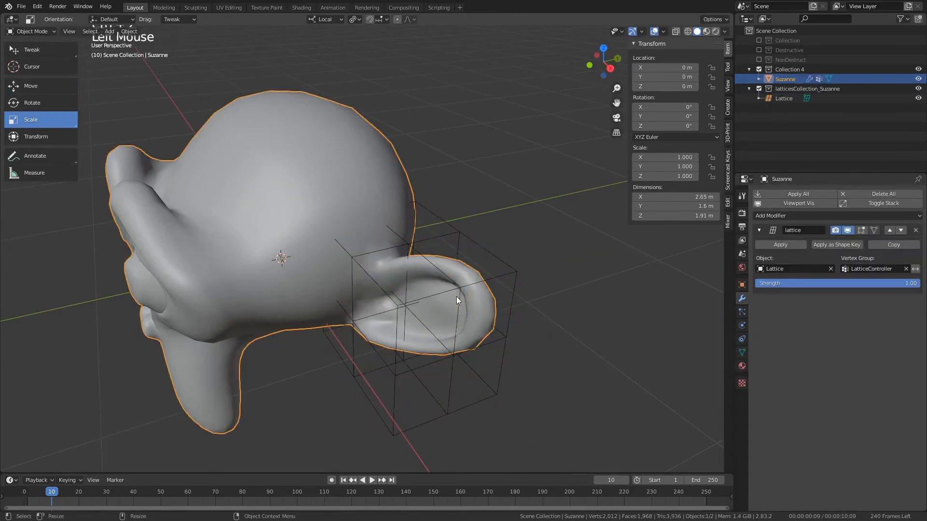
# Select the ear lattice, clear it together with Suzanne's lattice modifier, and return to Suzanne's Edit Mode.
pyautogui.click(506, 288)
pyautogui.click(512, 276)
pyautogui.click(481, 294)
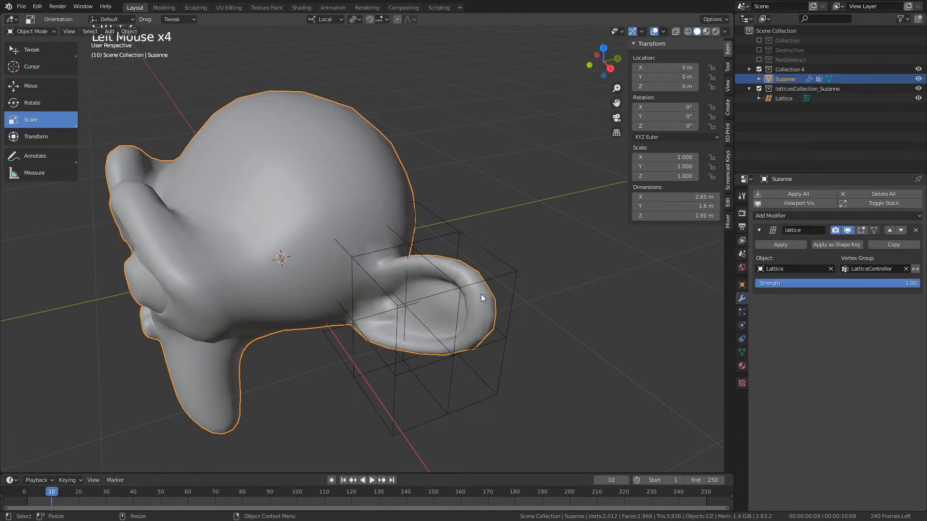
pyautogui.click(509, 299)
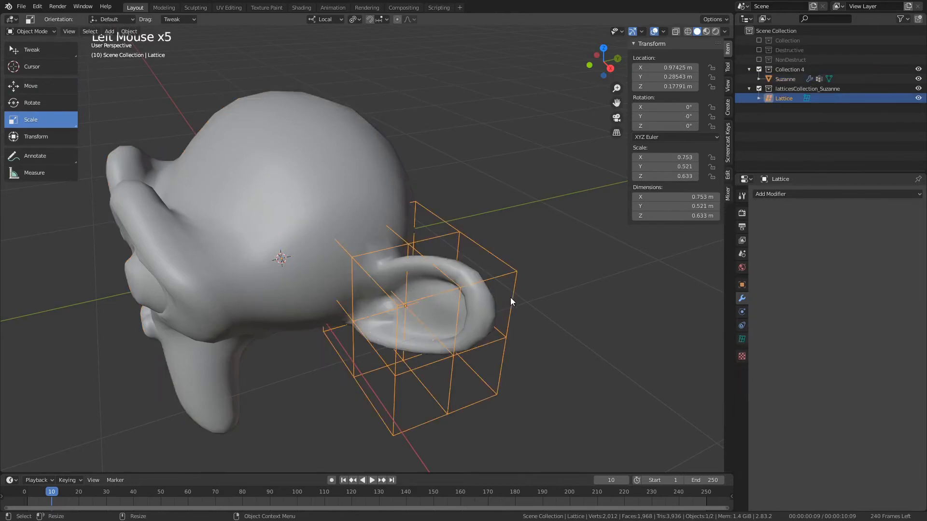
pyautogui.rightClick(491, 317)
pyautogui.click(463, 462)
pyautogui.press('Tab')
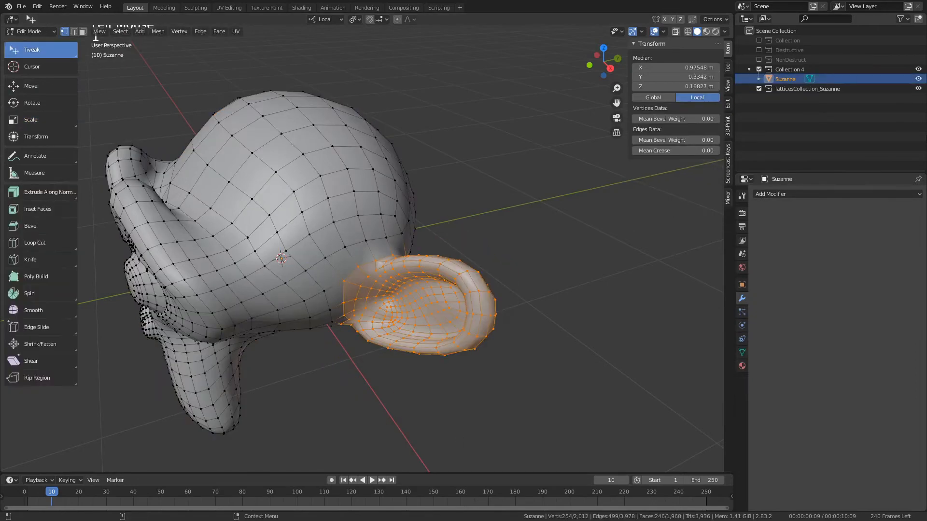
# Delete the empty latticesCollection_Suzanne collection from the scene.
pyautogui.click(805, 88)
pyautogui.rightClick(803, 89)
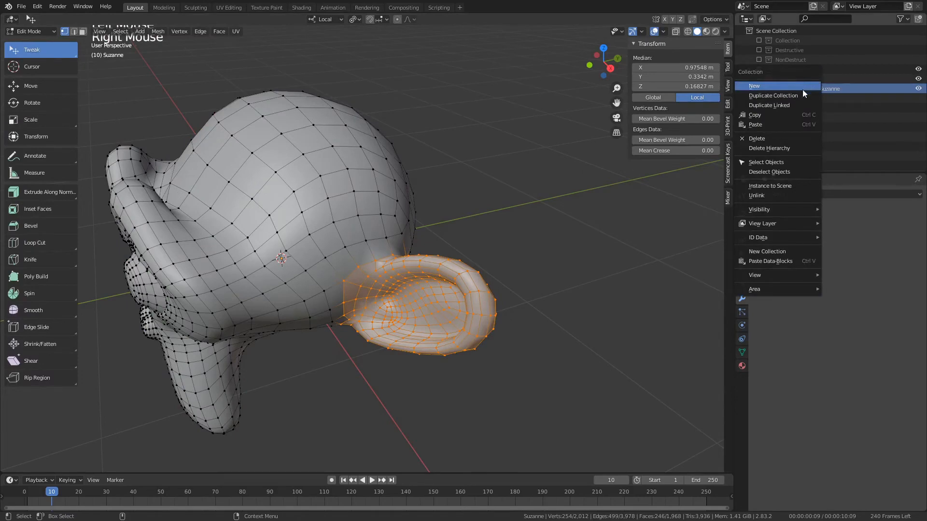
pyautogui.click(766, 139)
# Add a fresh quick lattice around the selected ear vertices.
pyautogui.keyDown('alt'); pyautogui.moveTo(502, 227); pyautogui.dragTo(521, 247); pyautogui.keyUp('alt')
pyautogui.rightClick(500, 245)
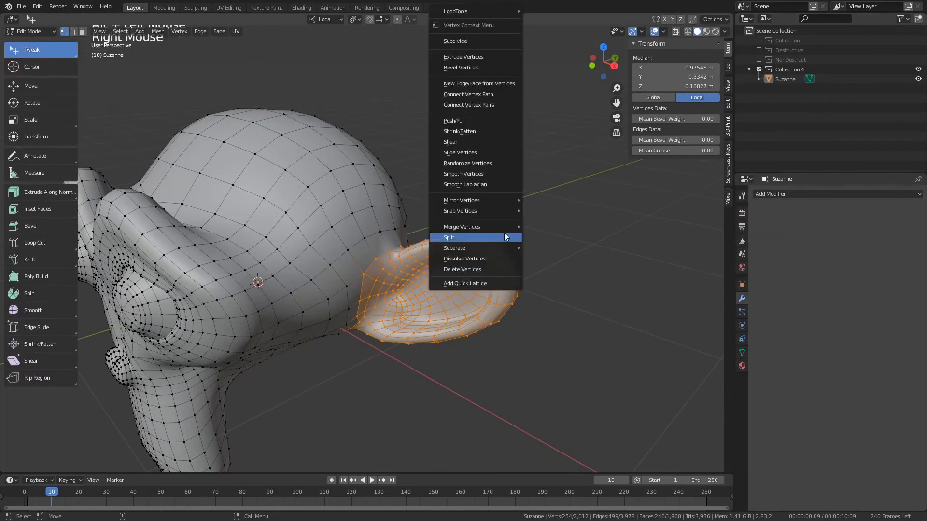
pyautogui.click(482, 286)
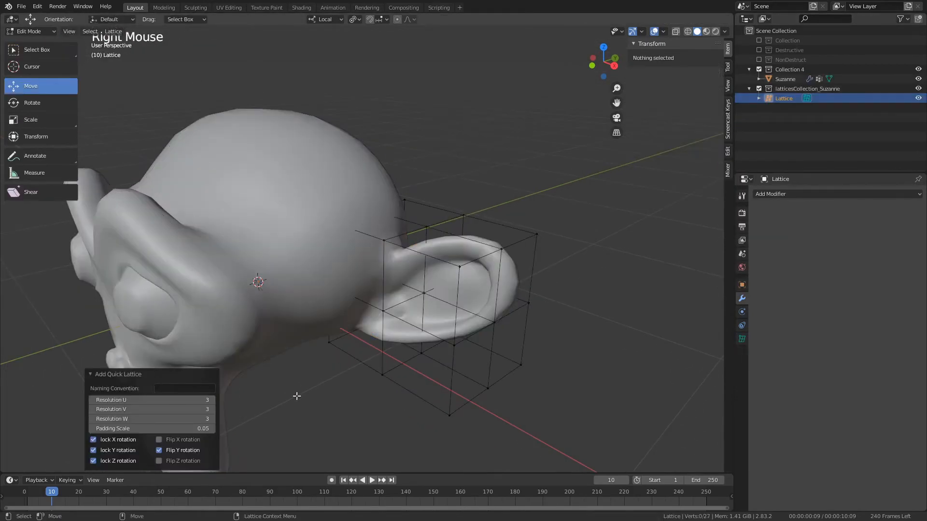
# Try a resolution of 6 on the quick lattice's U, V and W, and set all three back to 3.
pyautogui.moveTo(175, 401); pyautogui.dragTo(160, 419)
pyautogui.write('6')
pyautogui.press('Return')
pyautogui.write('3')
pyautogui.press('Return')
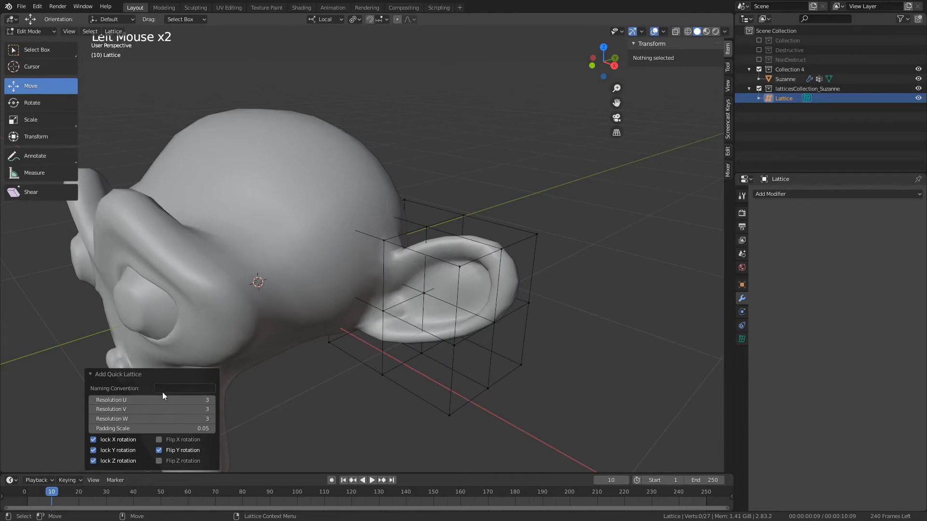
# Set the quick lattice's naming convention to Ear_L and reduce its padding scale to 0.00.
pyautogui.click(171, 389)
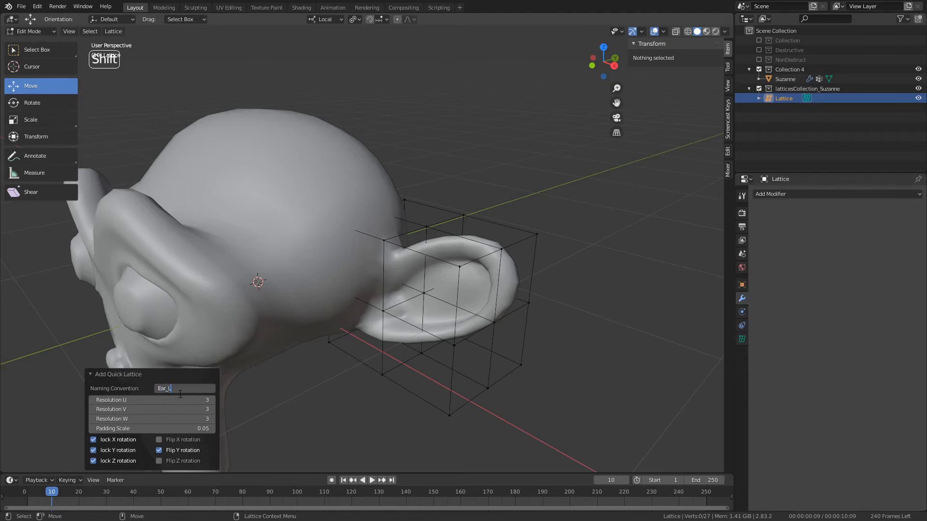
pyautogui.press('Return')
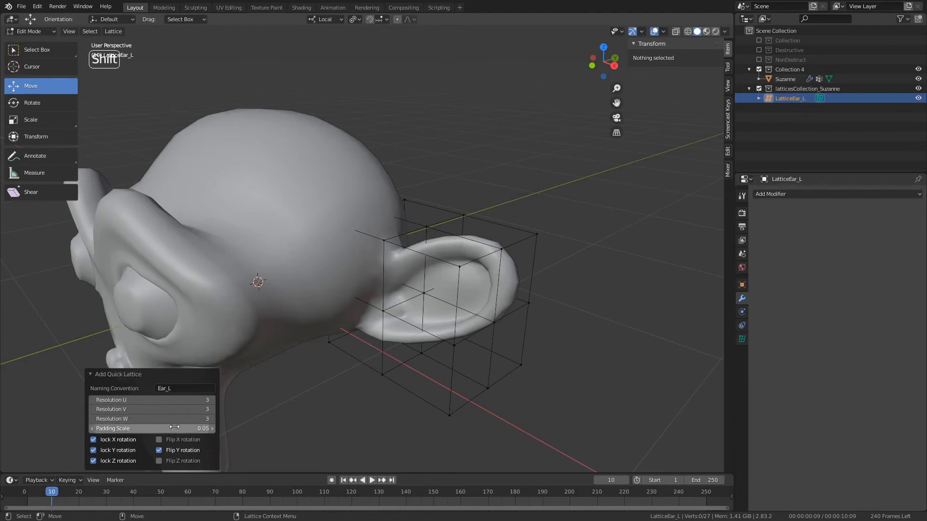
pyautogui.keyDown('shift'); pyautogui.moveTo(193, 428); pyautogui.dragTo(159, 432); pyautogui.keyUp('shift')
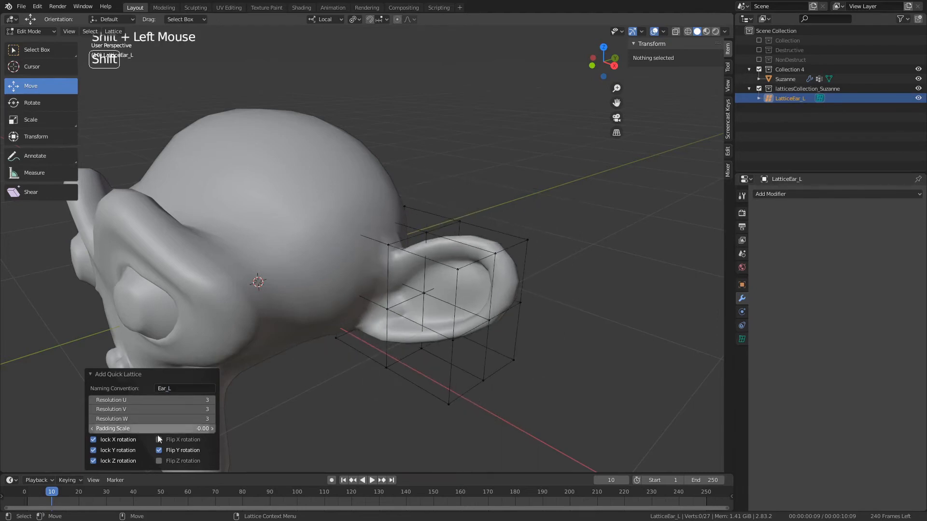
# Unlock the lattice's X and Y rotation, keep Z locked and Flip Y rotation on, and set the padding scale to 0.08.
pyautogui.moveTo(93, 440); pyautogui.dragTo(101, 460)
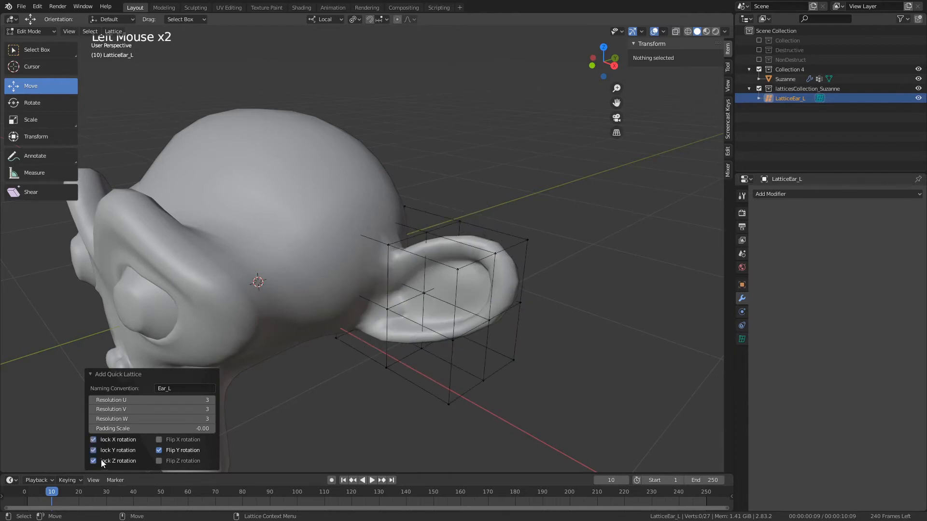
pyautogui.click(172, 450)
pyautogui.click(94, 440)
pyautogui.click(94, 450)
pyautogui.keyDown('alt'); pyautogui.moveTo(94, 450); pyautogui.dragTo(243, 436); pyautogui.keyUp('alt')
pyautogui.click(158, 449)
pyautogui.click(180, 454)
pyautogui.keyDown('alt'); pyautogui.moveTo(179, 454); pyautogui.dragTo(320, 459); pyautogui.keyUp('alt')
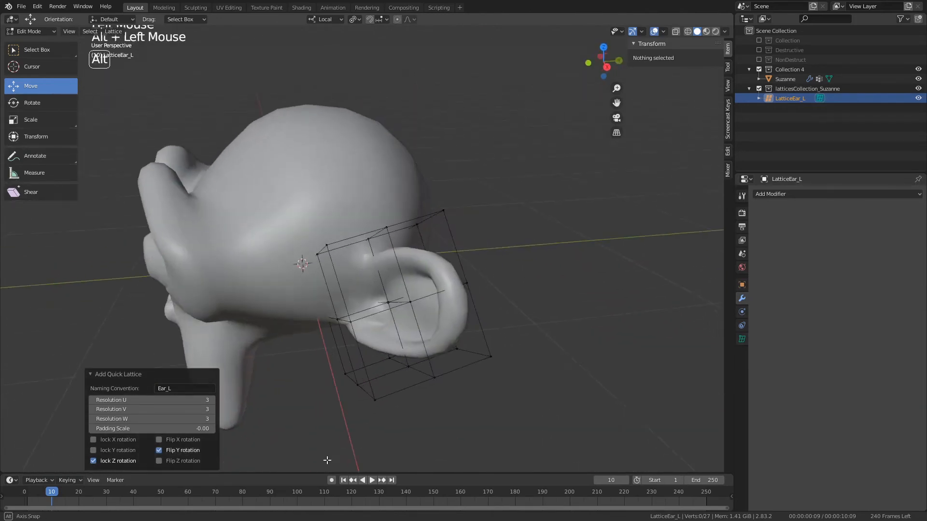
pyautogui.keyDown('shift'); pyautogui.moveTo(193, 429); pyautogui.dragTo(434, 382); pyautogui.keyUp('shift')
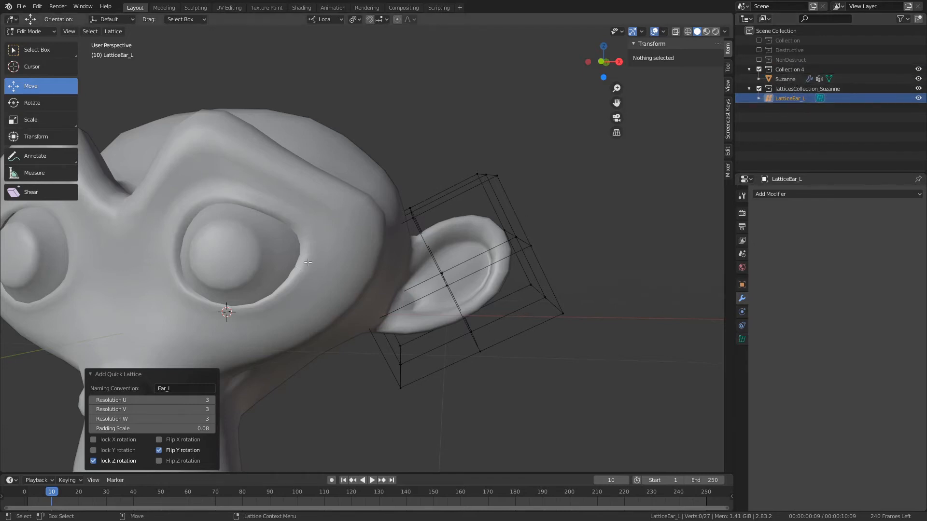
# Leave Edit Mode and select Suzanne to examine the object and vertex group of the latticeEar_L modifier.
pyautogui.press('Tab')
pyautogui.click(235, 260)
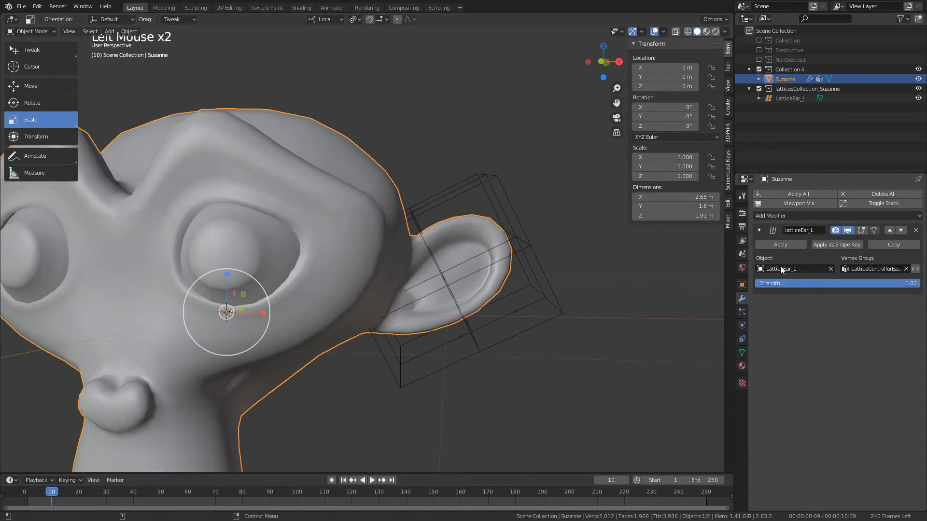
pyautogui.click(870, 269)
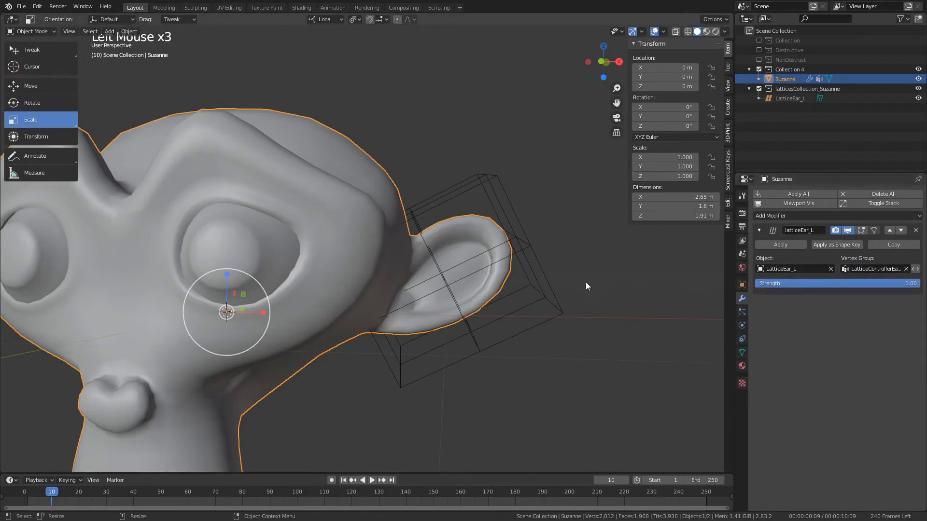
# Select the LatticeEar_L object and enter its Edit Mode with no control points selected.
pyautogui.click(777, 101)
pyautogui.press('Tab')
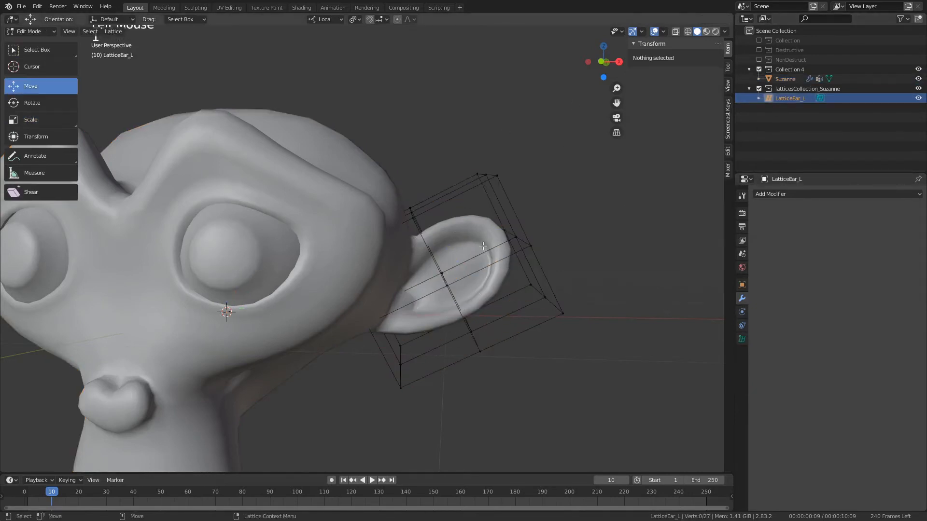
pyautogui.hotkey('alt', 'a')
# Try moving the lattice's upper outer and upper inner control points to deform the ear, undoing each move.
pyautogui.moveTo(462, 162); pyautogui.dragTo(530, 199)
pyautogui.moveTo(486, 173); pyautogui.dragTo(500, 120)
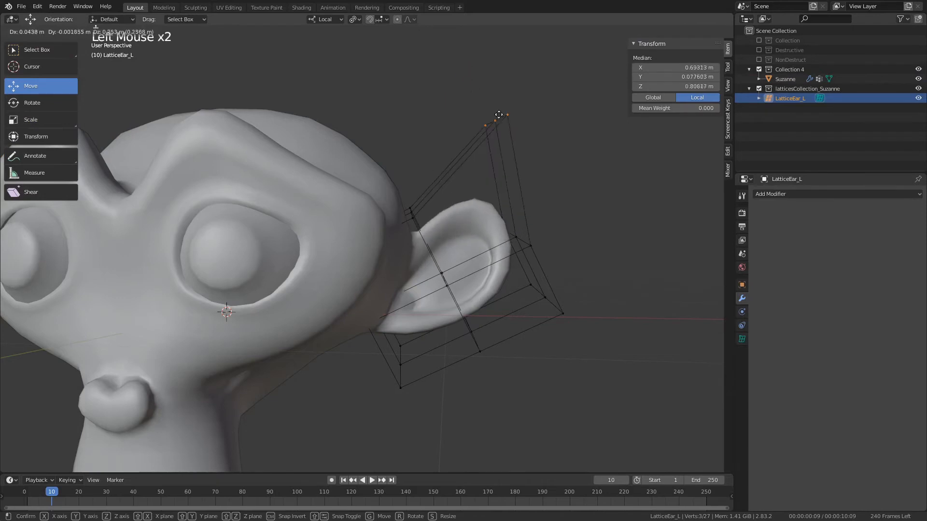
pyautogui.hotkey('ctrl', 'z')
pyautogui.keyDown('alt'); pyautogui.moveTo(485, 172); pyautogui.dragTo(348, 242); pyautogui.keyUp('alt')
pyautogui.hotkey('ctrl', 'z')
pyautogui.moveTo(379, 160); pyautogui.dragTo(416, 198)
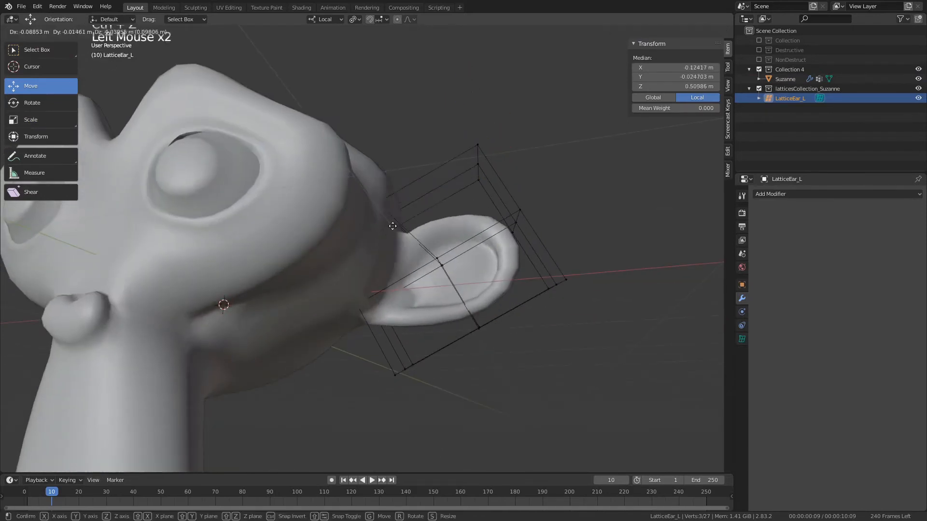
pyautogui.hotkey('ctrl', 'z')
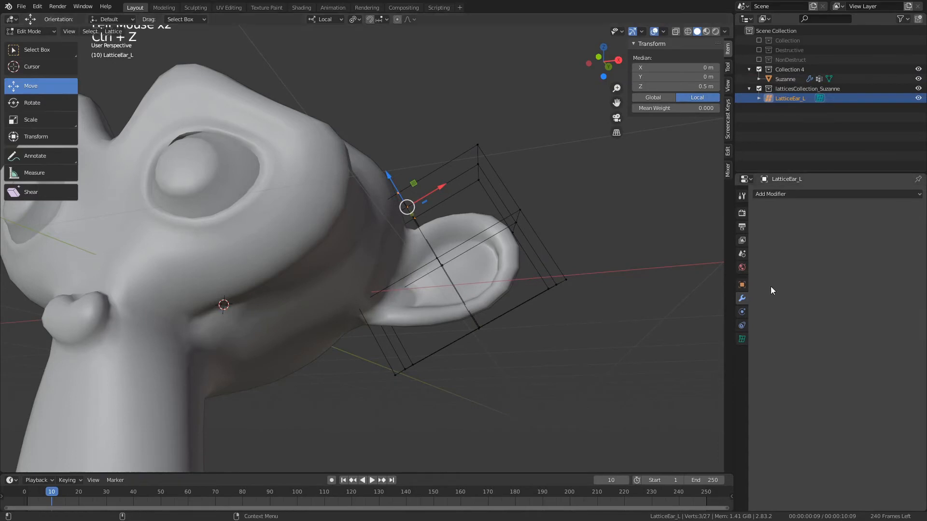
# Set the ear lattice's resolution to 6 in U, 2 in V and 6 in W.
pyautogui.click(742, 339)
pyautogui.moveTo(864, 223); pyautogui.dragTo(893, 223)
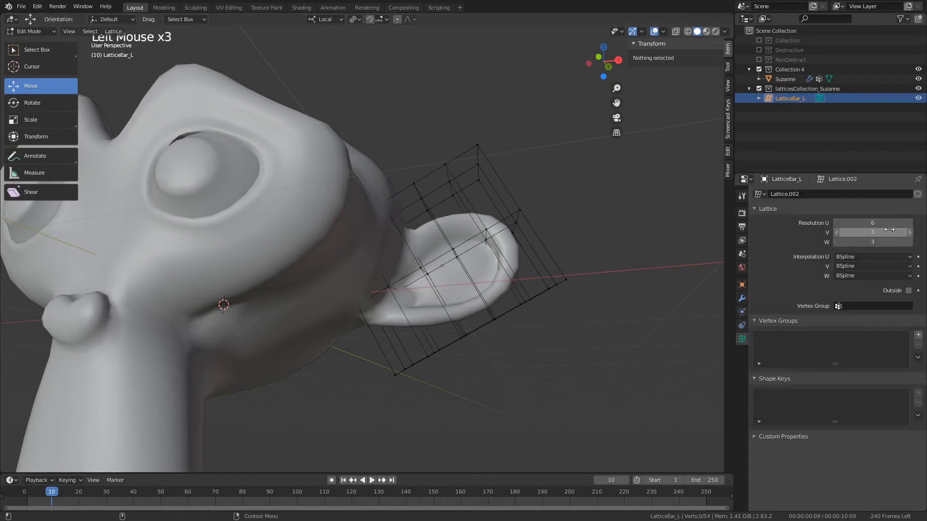
pyautogui.click(905, 232)
pyautogui.click(906, 233)
pyautogui.click(910, 232)
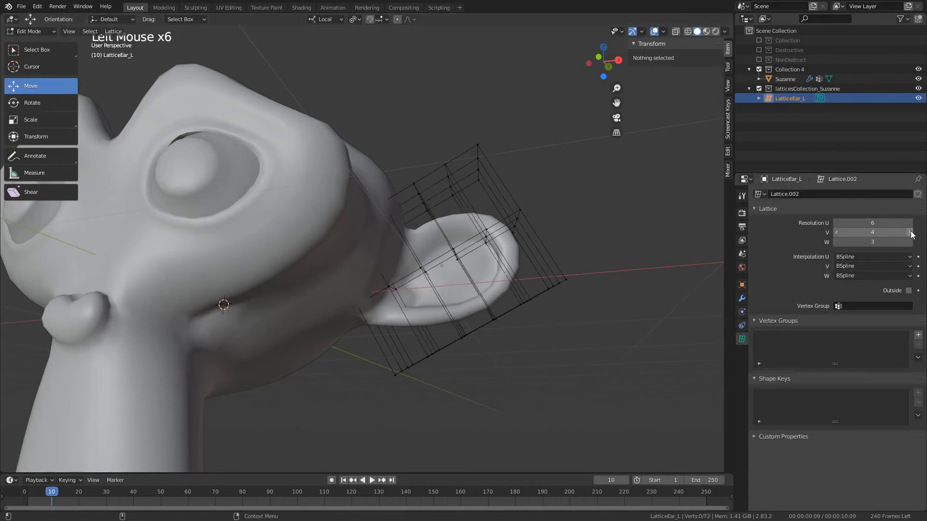
pyautogui.click(910, 232)
pyautogui.moveTo(888, 232); pyautogui.dragTo(855, 232)
pyautogui.click(909, 232)
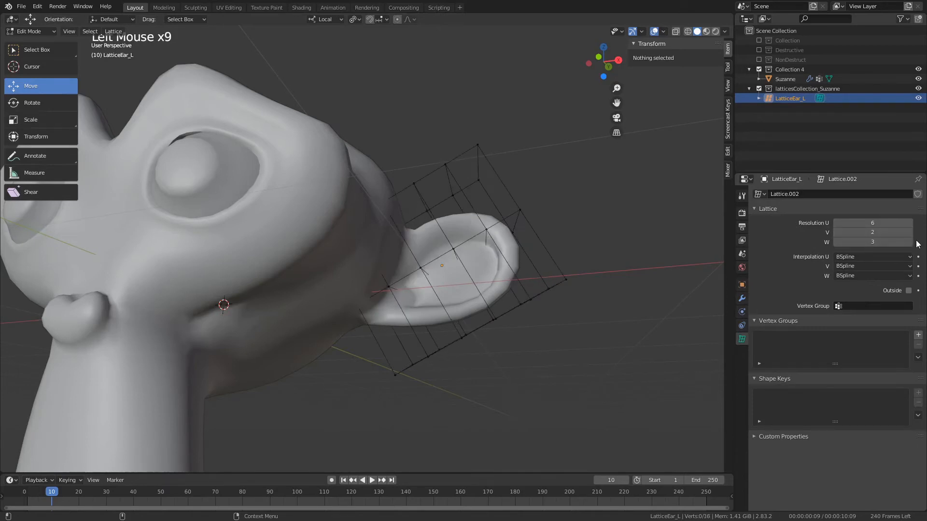
pyautogui.click(910, 242)
# Try pulling two control points at the top of the ear lattice upward, and undo the move.
pyautogui.keyDown('alt'); pyautogui.moveTo(367, 174); pyautogui.dragTo(483, 90); pyautogui.keyUp('alt')
pyautogui.click(482, 179)
pyautogui.keyDown('shift'); pyautogui.click(488, 171); pyautogui.keyUp('shift')
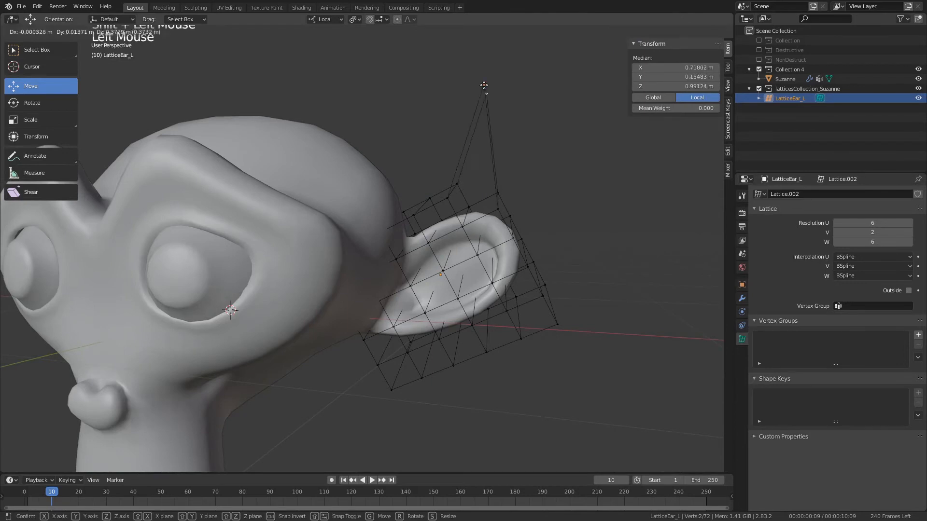
pyautogui.hotkey('ctrl', 'z')
pyautogui.keyDown('alt'); pyautogui.moveTo(483, 170); pyautogui.dragTo(481, 273); pyautogui.keyUp('alt')
pyautogui.hotkey('ctrl', 'z')
# Move the outer-edge control points about 0.16 m in X and 0.11 m in Z, and raise the top ones about 0.26 m.
pyautogui.moveTo(508, 244); pyautogui.dragTo(544, 221)
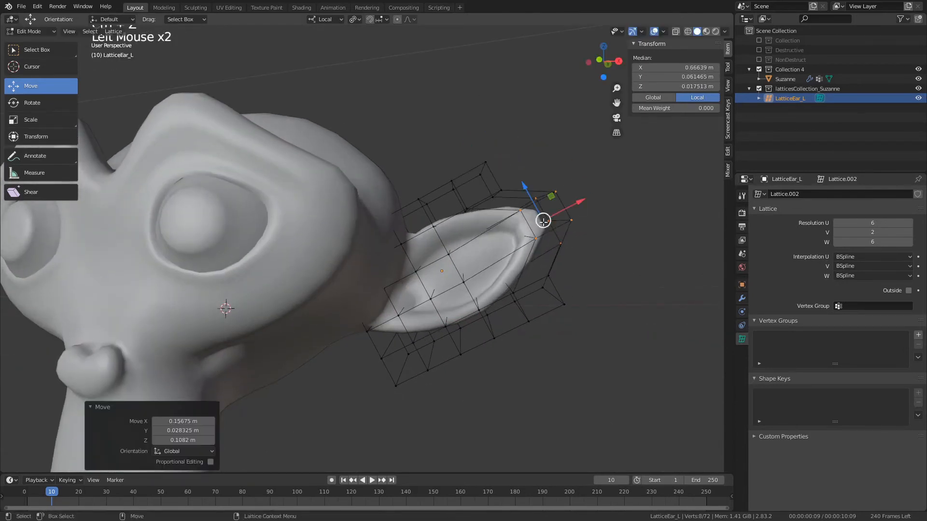
pyautogui.moveTo(435, 130); pyautogui.dragTo(513, 218)
pyautogui.moveTo(474, 198); pyautogui.dragTo(474, 133)
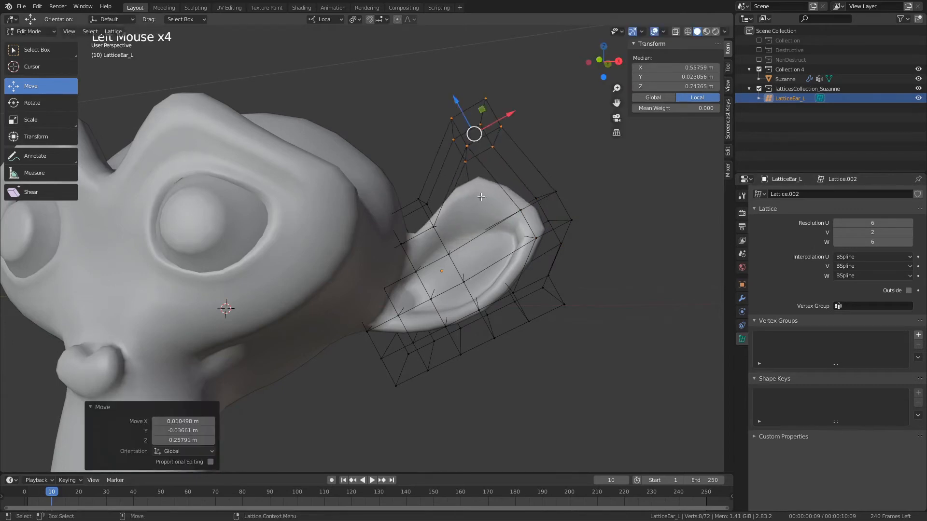
# Adjust the upper ear and move the control points over its middle about 0.10 m in X and 0.19 m in Z.
pyautogui.moveTo(506, 198); pyautogui.dragTo(486, 167)
pyautogui.moveTo(439, 242); pyautogui.dragTo(467, 172)
pyautogui.moveTo(471, 133); pyautogui.dragTo(447, 224)
pyautogui.hotkey('ctrl', 'z')
pyautogui.moveTo(448, 224); pyautogui.dragTo(503, 287)
pyautogui.moveTo(469, 260); pyautogui.dragTo(377, 201)
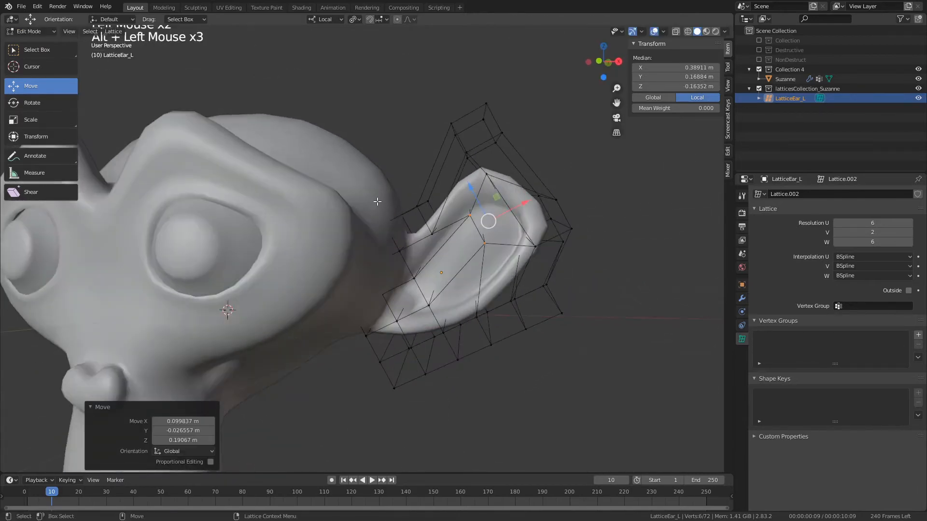
# Select the control points along the ear lattice's inner edge beside the head and move them upward.
pyautogui.moveTo(332, 163); pyautogui.dragTo(422, 287)
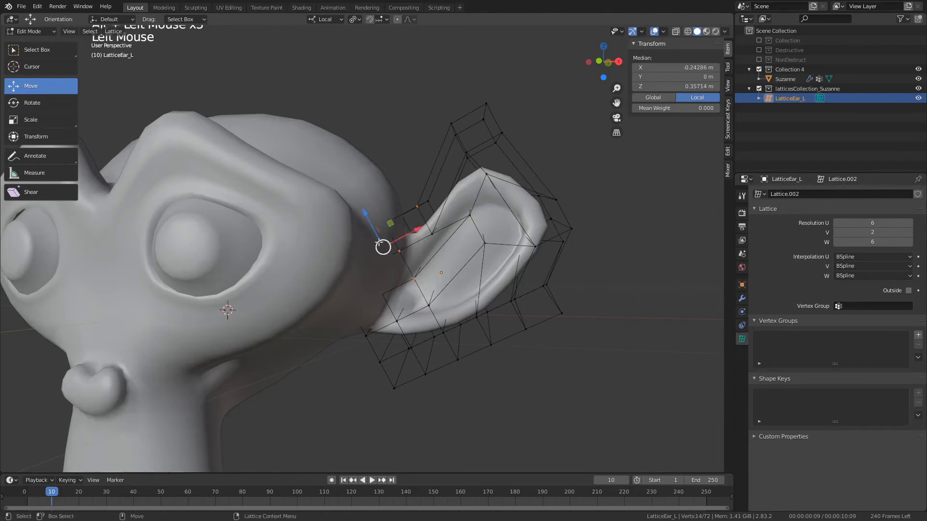
pyautogui.moveTo(383, 247); pyautogui.dragTo(362, 204)
pyautogui.keyDown('alt'); pyautogui.moveTo(399, 240); pyautogui.dragTo(386, 273); pyautogui.keyUp('alt')
# Try pulling the inner-edge control points and a single point near the ear's root further upward, and undo these moves.
pyautogui.moveTo(379, 248); pyautogui.dragTo(396, 140)
pyautogui.hotkey('ctrl', 'z')
pyautogui.scroll(3, 403, 274)
pyautogui.hotkey('ctrl', 'z')
pyautogui.hotkey('ctrl', 'z')
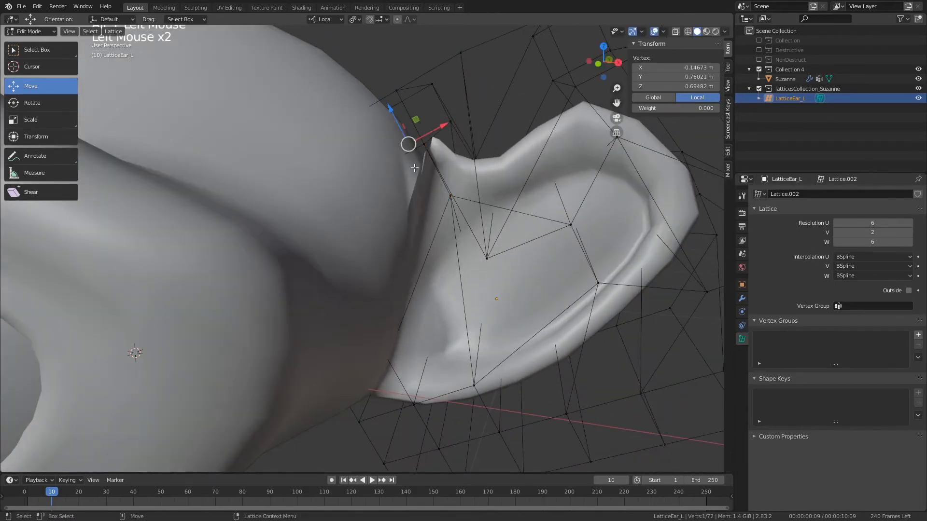
pyautogui.moveTo(423, 187); pyautogui.dragTo(408, 147)
pyautogui.hotkey('ctrl', 'z')
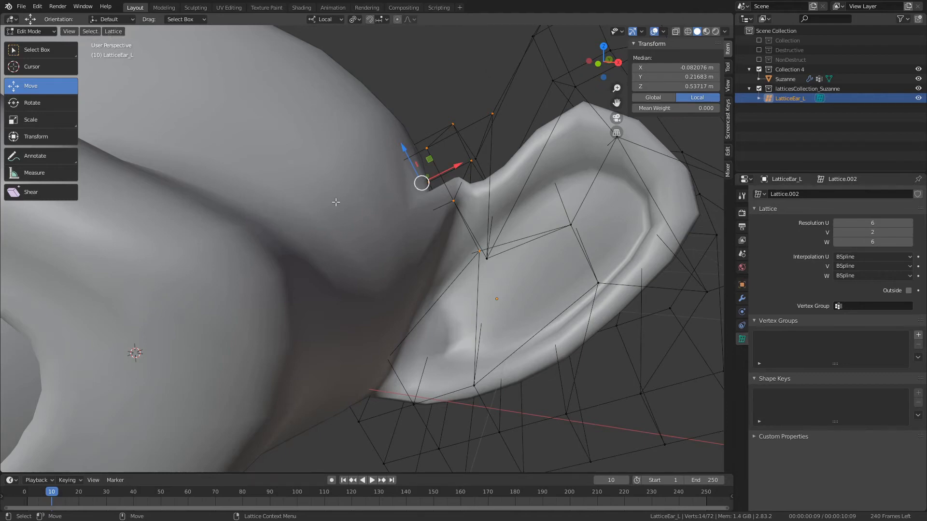
# Leave lattice editing and switch Suzanne to Weight Paint mode to show the ear's vertex group weights.
pyautogui.press('Tab')
pyautogui.click(354, 225)
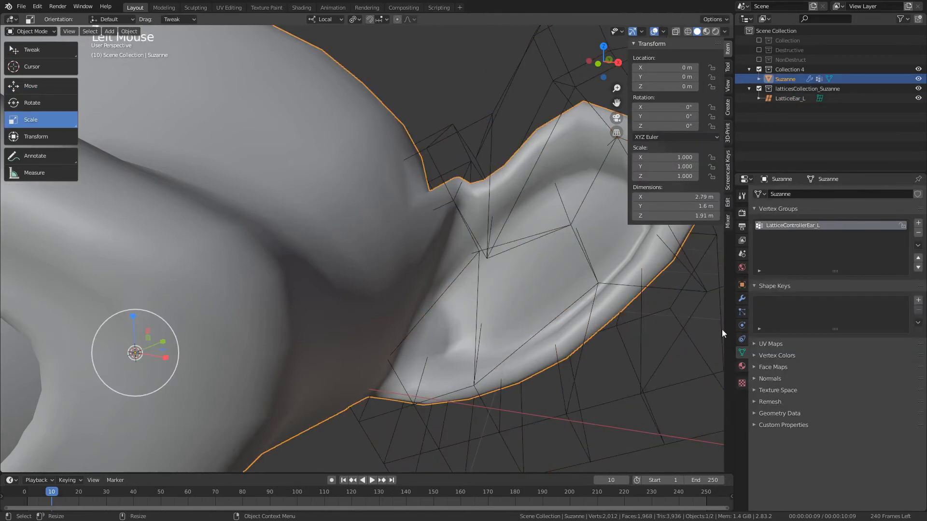
pyautogui.click(32, 31)
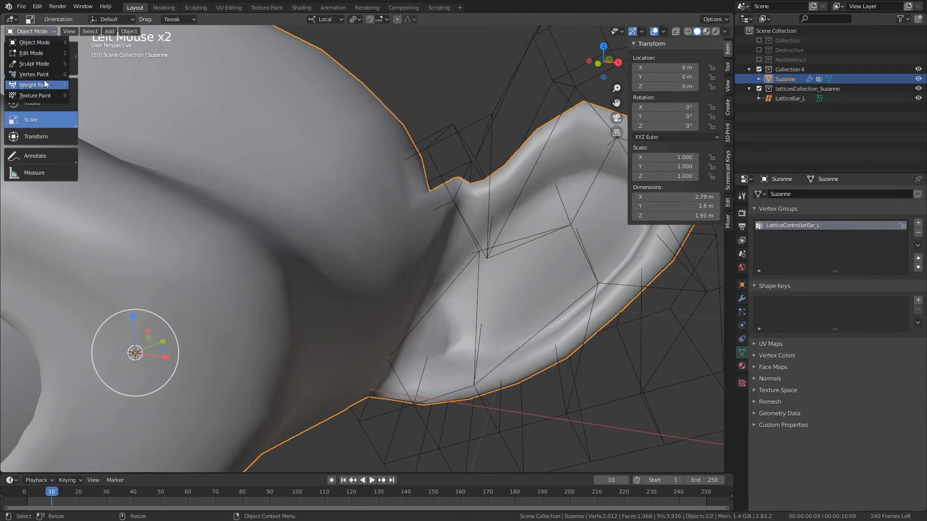
pyautogui.click(29, 85)
pyautogui.keyDown('alt'); pyautogui.moveTo(523, 208); pyautogui.dragTo(362, 175); pyautogui.keyUp('alt')
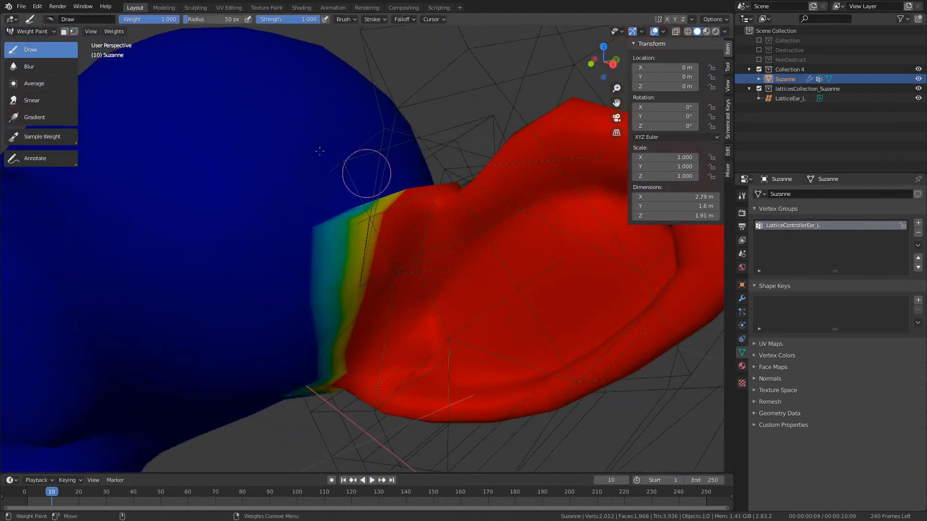
# Smooth the ear's vertex group weights with Expand/Contract 1.000 and 5 iterations.
pyautogui.click(114, 32)
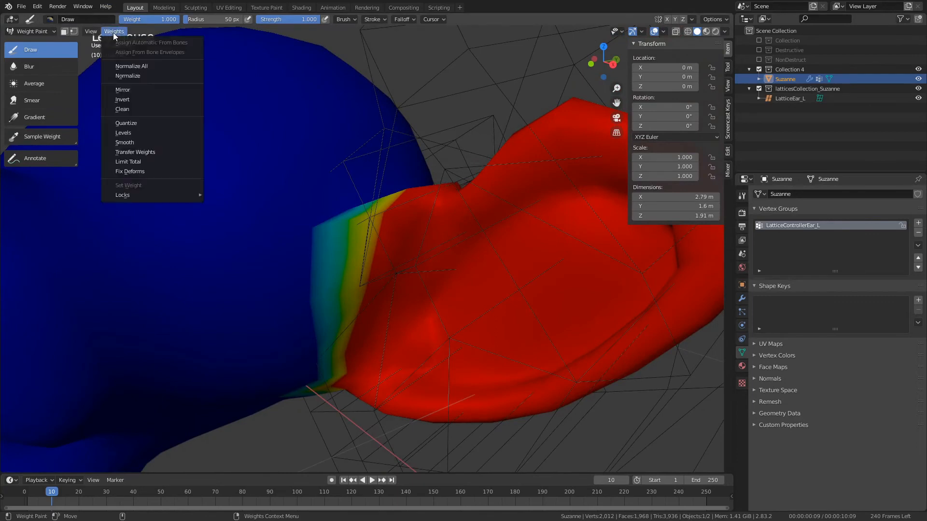
pyautogui.click(126, 144)
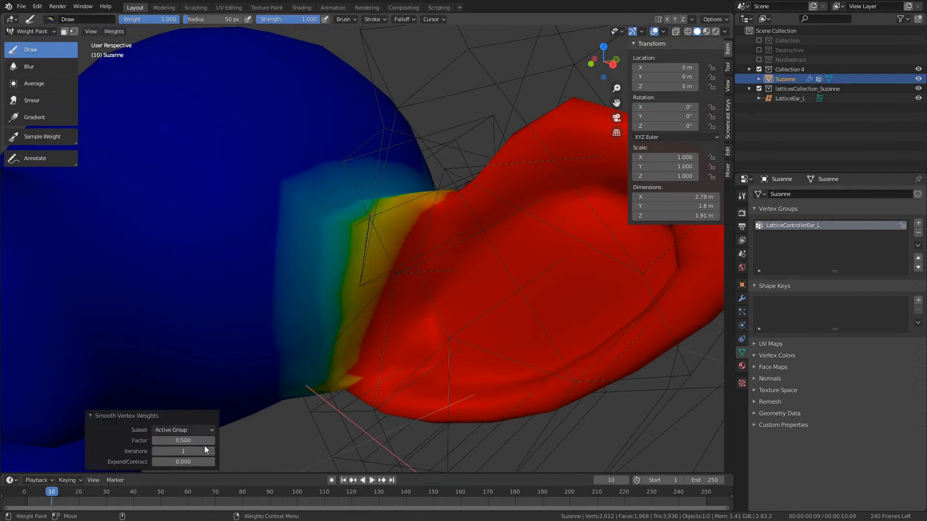
pyautogui.click(195, 461)
pyautogui.press('Return')
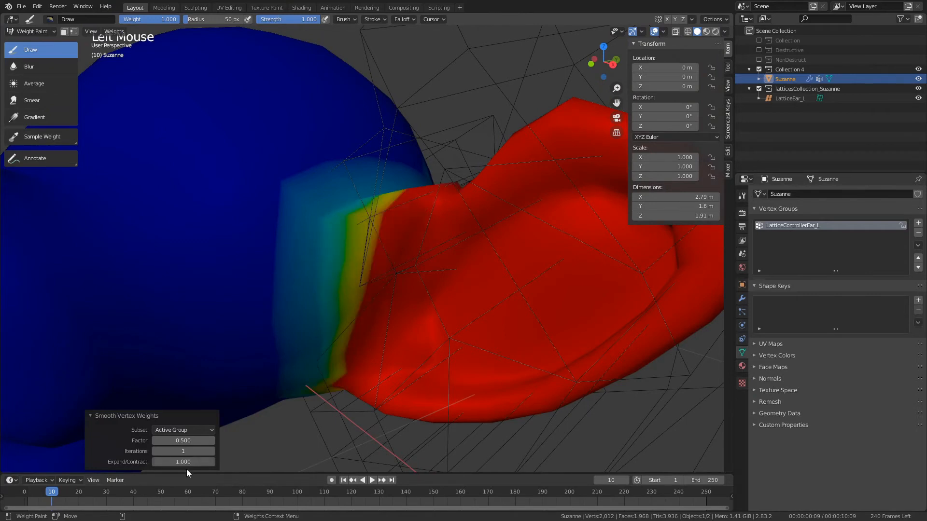
pyautogui.click(215, 449)
pyautogui.click(215, 449)
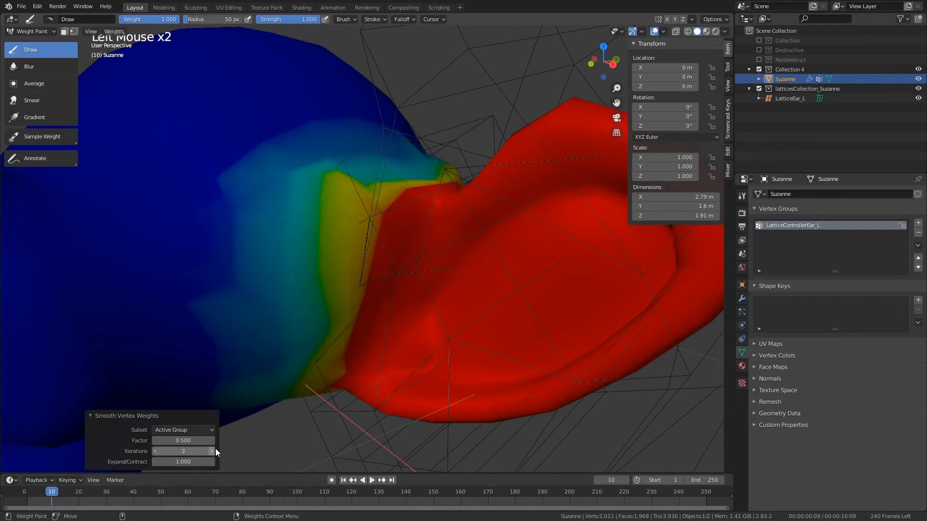
pyautogui.click(215, 449)
pyautogui.click(215, 451)
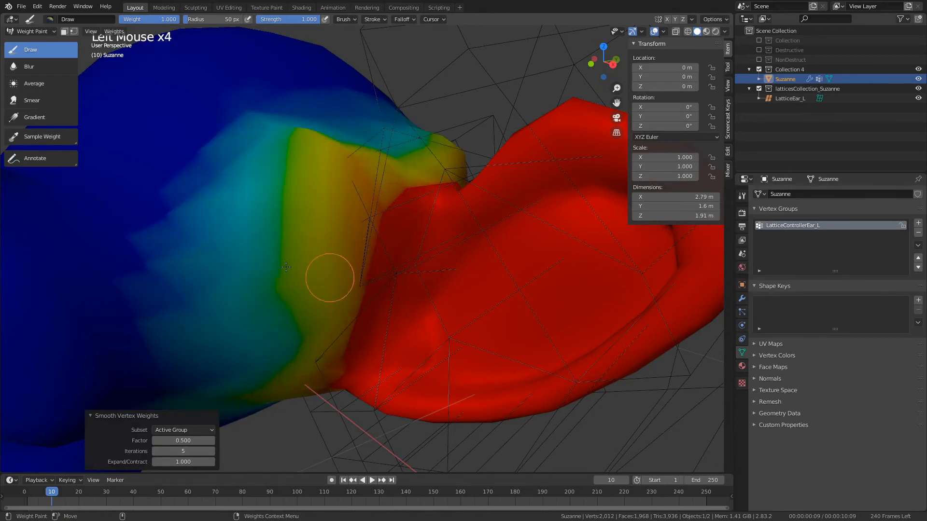
# Return to editing the ear lattice and move the inner-edge control points downward, finishing with about -0.10 m in Z.
pyautogui.press('Tab')
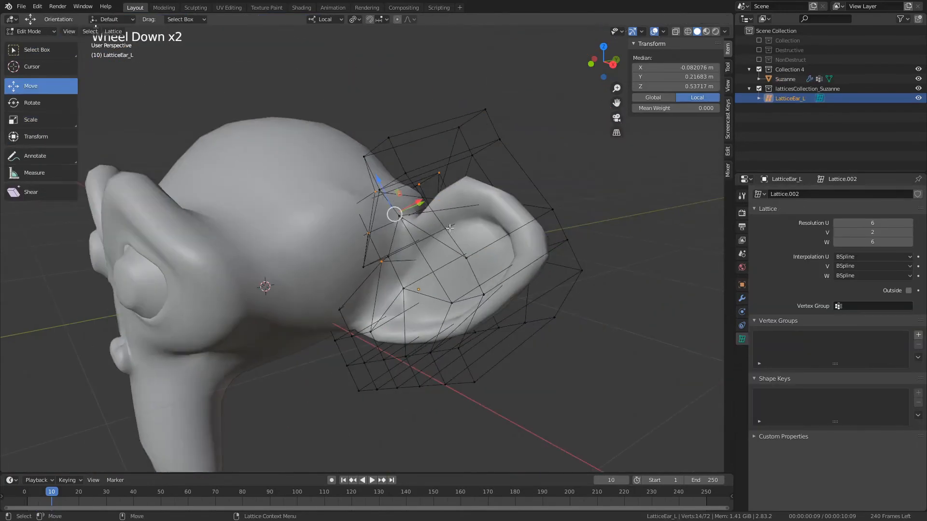
pyautogui.moveTo(377, 199); pyautogui.dragTo(384, 227)
pyautogui.keyDown('alt'); pyautogui.moveTo(384, 227); pyautogui.dragTo(416, 234); pyautogui.keyUp('alt')
pyautogui.moveTo(389, 224); pyautogui.dragTo(392, 252)
pyautogui.keyDown('alt'); pyautogui.moveTo(416, 293); pyautogui.dragTo(429, 280); pyautogui.keyUp('alt')
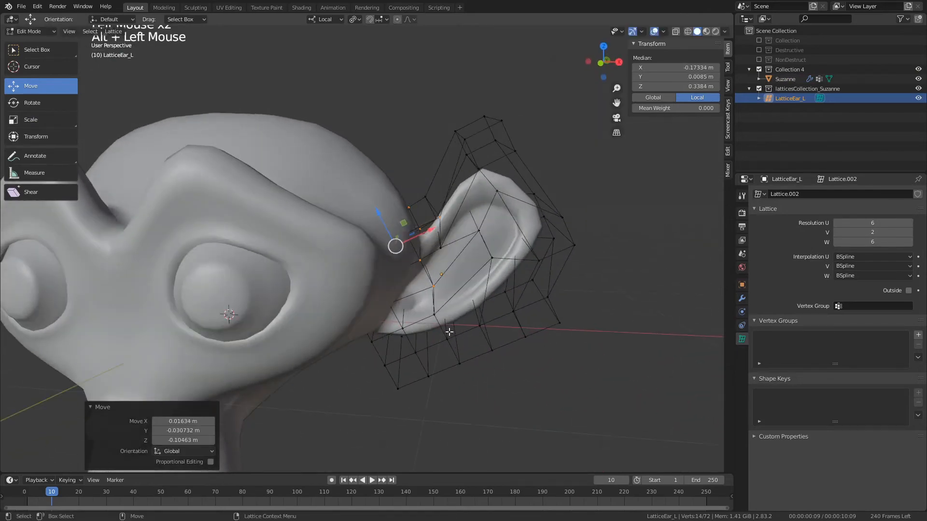
# Check Suzanne's lattice modifier in Object Mode, and apply the ear lattice to the mesh, removing the lattice.
pyautogui.press('Tab')
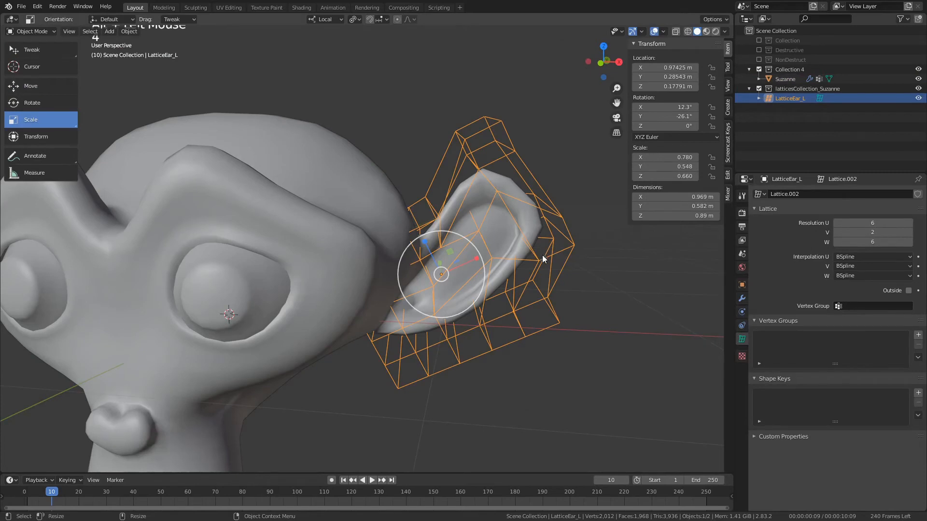
pyautogui.click(742, 298)
pyautogui.click(495, 208)
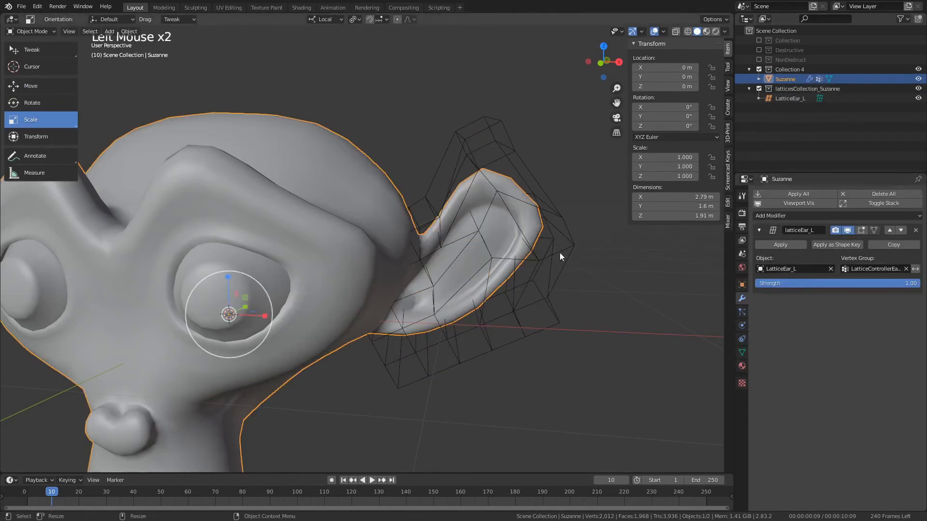
pyautogui.click(494, 123)
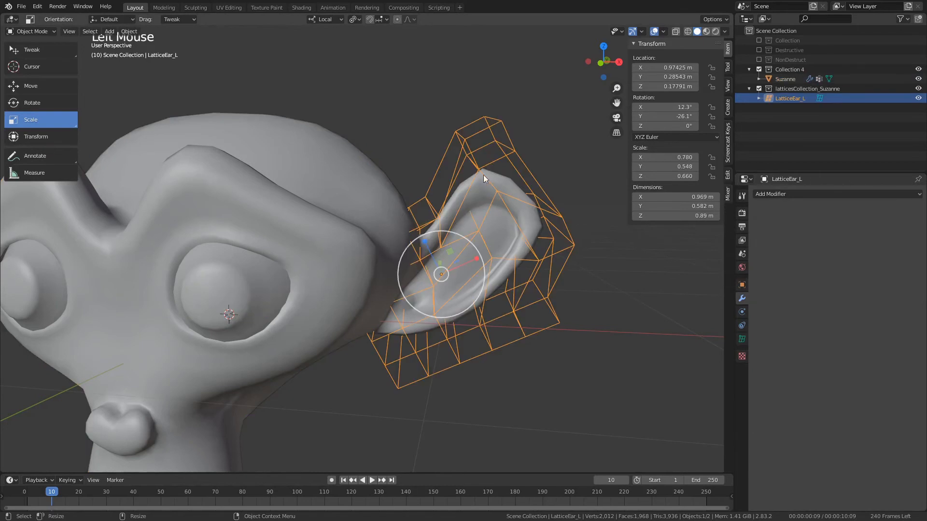
pyautogui.rightClick(515, 135)
pyautogui.click(483, 182)
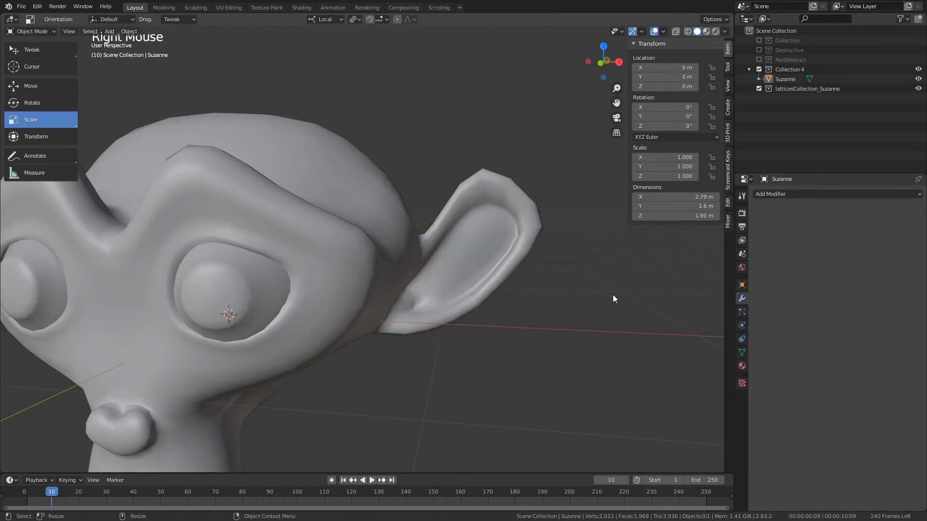
# Delete the empty latticesCollection_Suzanne collection.
pyautogui.click(809, 91)
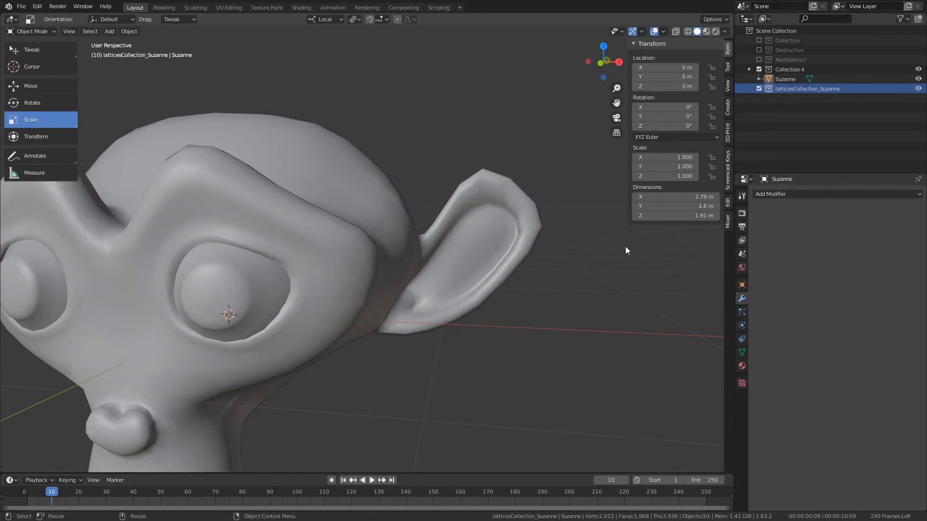
pyautogui.scroll(3, 624, 246)
pyautogui.rightClick(807, 88)
pyautogui.click(766, 91)
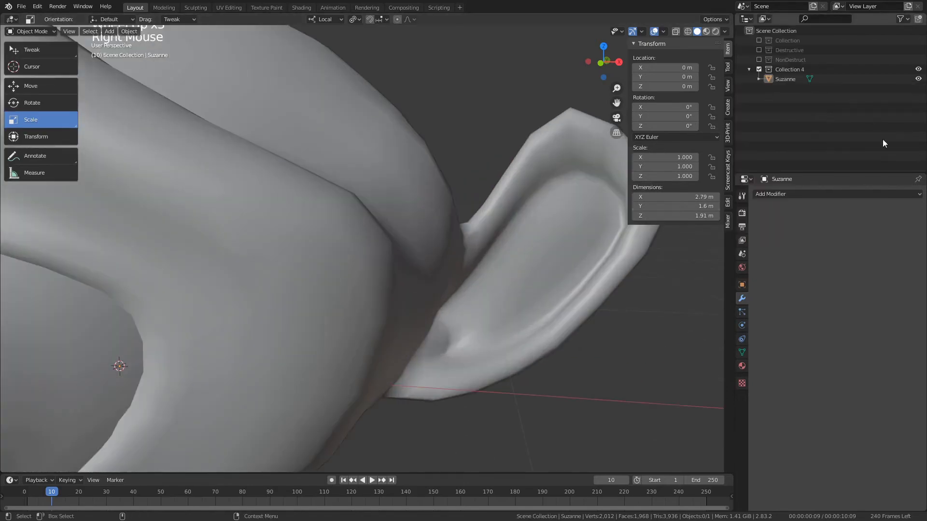
# Examine the deformed ear and its transition into the head from several angles and distances.
pyautogui.keyDown('alt'); pyautogui.moveTo(449, 277); pyautogui.dragTo(410, 285); pyautogui.keyUp('alt')
pyautogui.click(410, 287)
pyautogui.press('Tab')
pyautogui.scroll(-4, 410, 290)
pyautogui.keyDown('alt'); pyautogui.moveTo(449, 317); pyautogui.dragTo(311, 396); pyautogui.keyUp('alt')
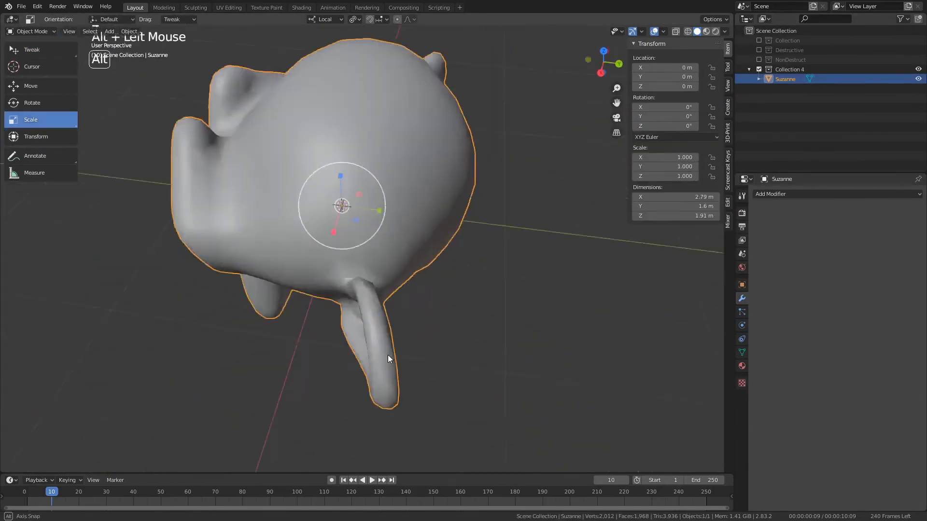
pyautogui.keyDown('alt'); pyautogui.moveTo(387, 355); pyautogui.dragTo(398, 330); pyautogui.keyUp('alt')
pyautogui.scroll(-4, 416, 320)
pyautogui.scroll(3, 397, 329)
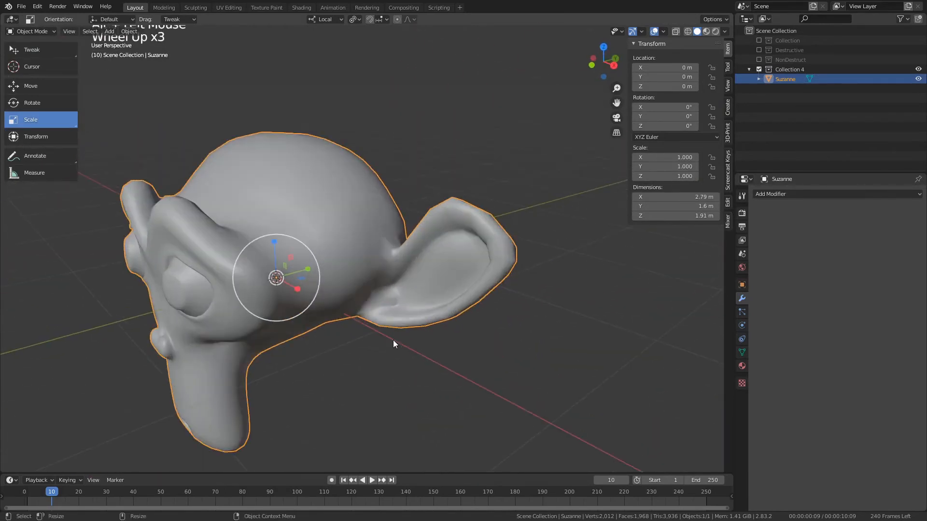
pyautogui.scroll(-4, 393, 334)
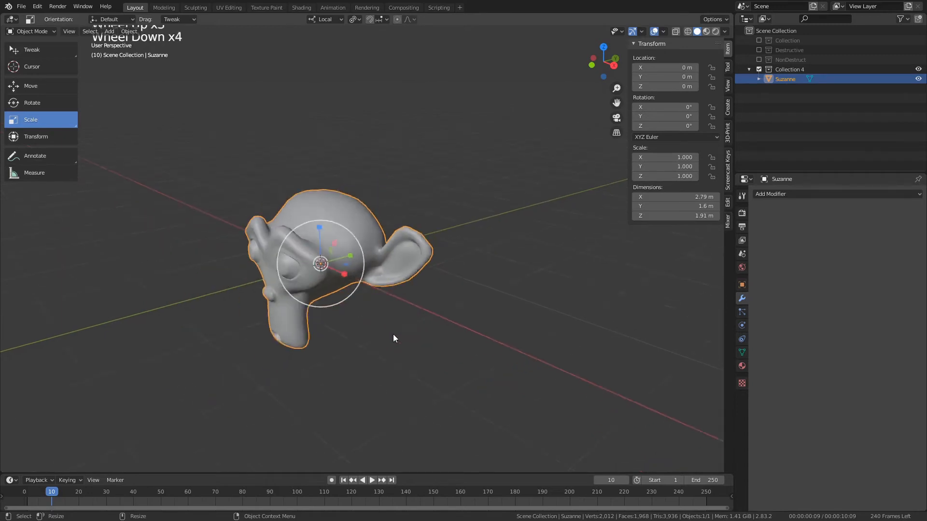
pyautogui.scroll(4, 393, 334)
# Select the Suzanne mesh and delete it from the scene.
pyautogui.click(385, 320)
pyautogui.click(370, 282)
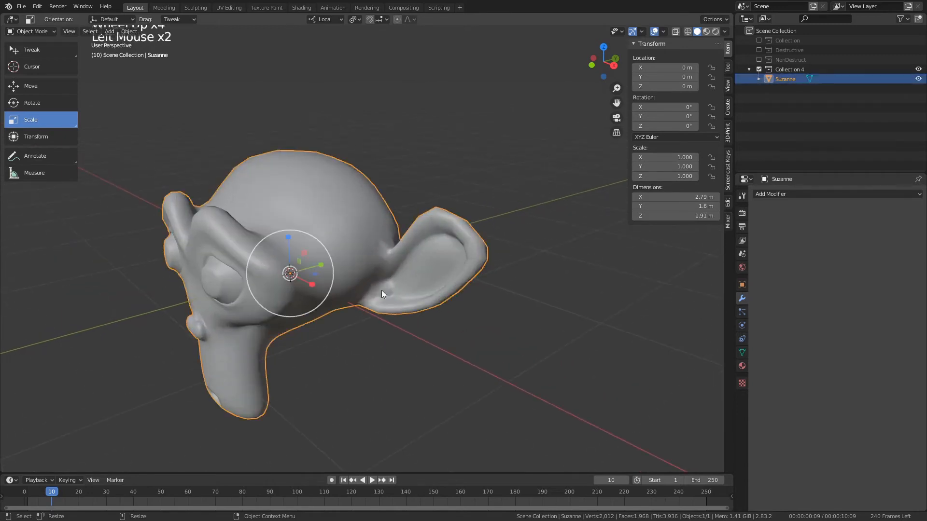
pyautogui.press('Delete')
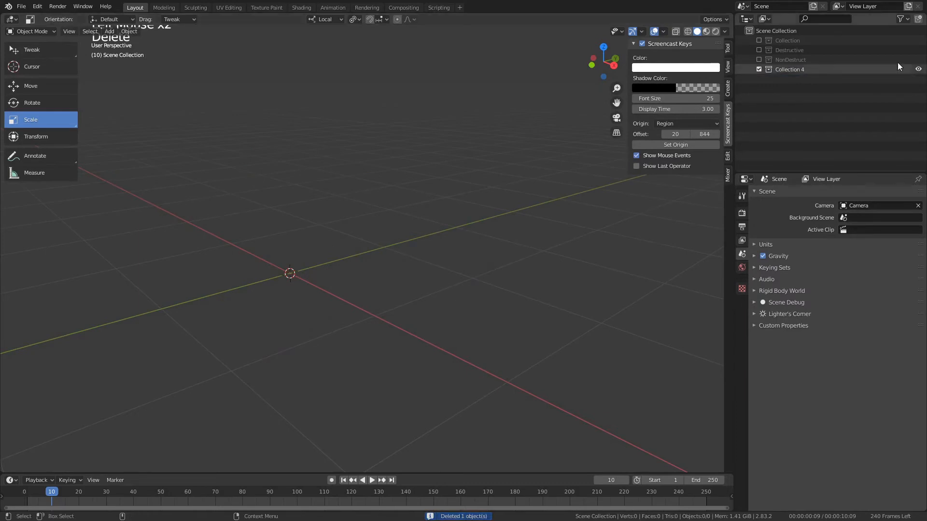
pyautogui.click(90, 32)
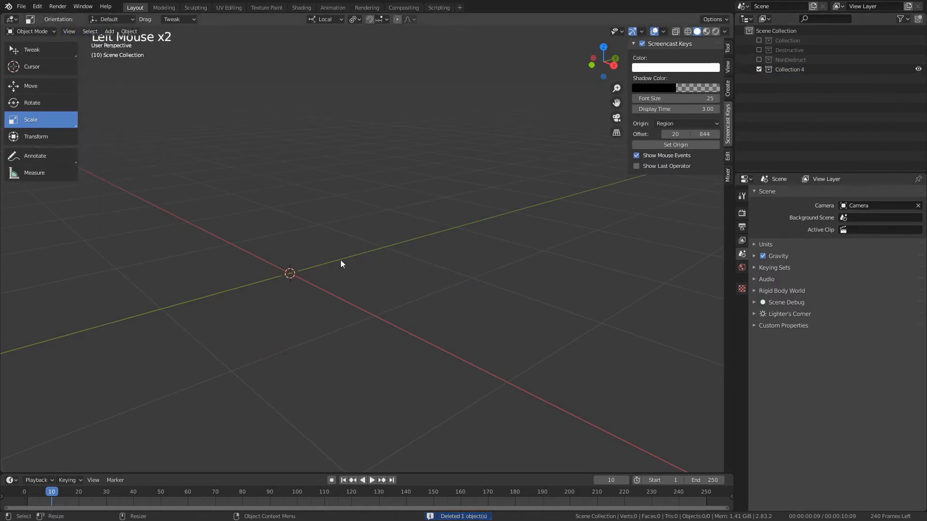
# Add a UV sphere mesh at the world origin.
pyautogui.click(110, 31)
pyautogui.moveTo(117, 43)
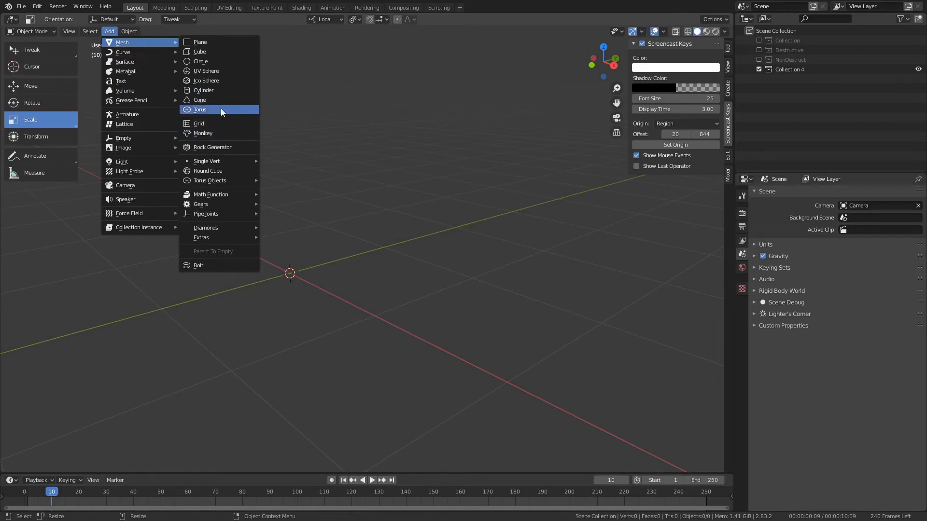
pyautogui.click(205, 74)
pyautogui.scroll(-2, 427, 280)
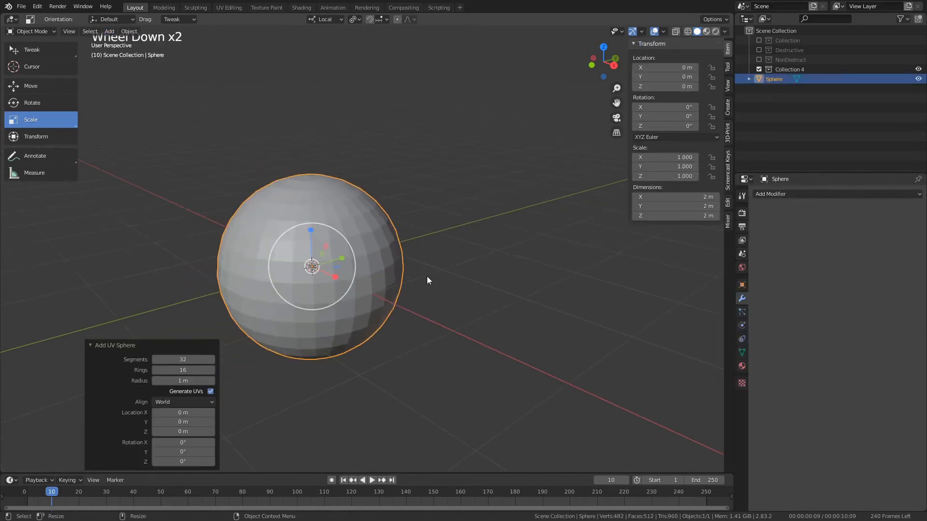
# Delete the vertices of the sphere's top and bottom caps in Edit Mode, leaving both ends open.
pyautogui.press('Tab')
pyautogui.press('KP_1')
pyautogui.hotkey('alt', 'a')
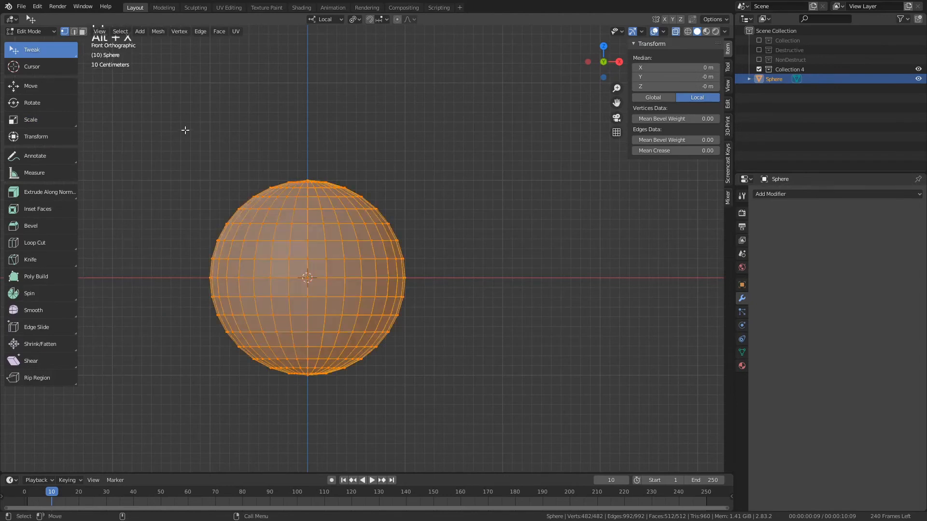
pyautogui.moveTo(197, 152); pyautogui.dragTo(428, 209)
pyautogui.keyDown('shift'); pyautogui.moveTo(218, 353); pyautogui.dragTo(428, 435); pyautogui.keyUp('shift')
pyautogui.press('x')
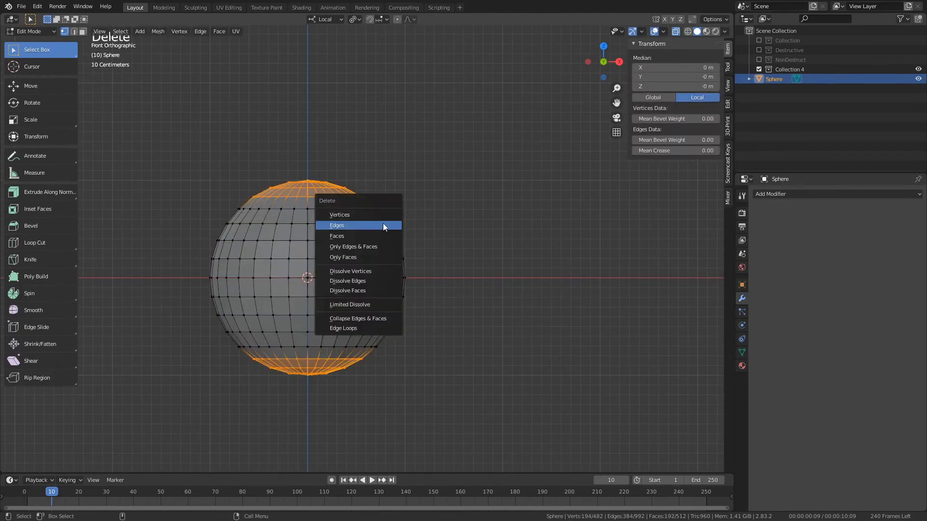
pyautogui.click(321, 215)
# Select the edge loop around the sphere's top opening and close it with Grid Fill.
pyautogui.doubleClick(308, 209)
pyautogui.keyDown('alt'); pyautogui.moveTo(402, 205); pyautogui.dragTo(389, 249); pyautogui.keyUp('alt')
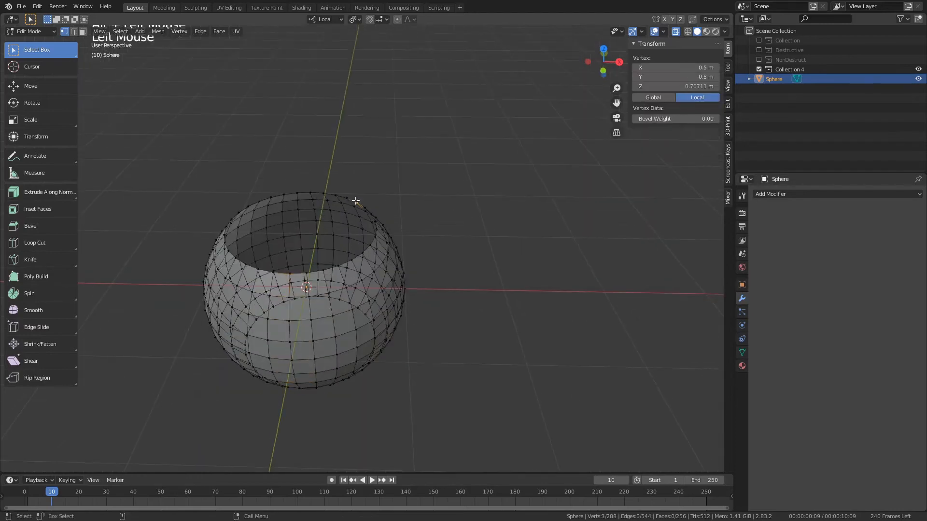
pyautogui.doubleClick(356, 201)
pyautogui.rightClick(381, 196)
pyautogui.press('Tab')
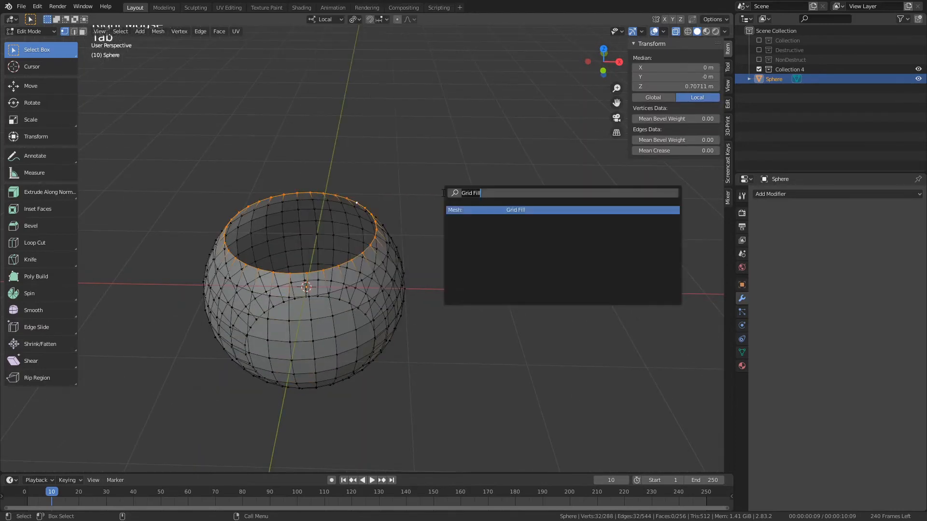
pyautogui.click(460, 210)
# Extrude the grid-filled top cap upward by about 0.5 m.
pyautogui.hotkey('ctrl', 'e')
pyautogui.moveTo(573, 370); pyautogui.dragTo(572, 341, button='middle')
pyautogui.keyDown('alt'); pyautogui.moveTo(482, 374); pyautogui.dragTo(507, 366); pyautogui.keyUp('alt')
pyautogui.hotkey('ctrl', 'e')
pyautogui.moveTo(541, 367); pyautogui.dragTo(550, 349, button='middle')
pyautogui.hotkey('ctrl', 'z')
pyautogui.press('r')
pyautogui.moveTo(560, 301); pyautogui.dragTo(503, 296, button='middle')
pyautogui.hotkey('ctrl', 'z')
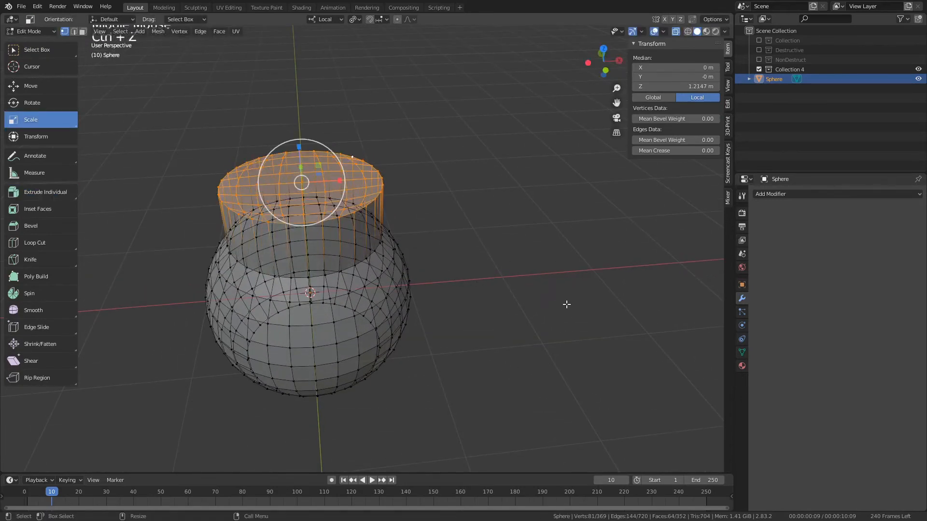
# Scale the raised top cap to about 0.622 and add a loop cut around the tapered neck.
pyautogui.press('r')
pyautogui.moveTo(564, 307); pyautogui.dragTo(444, 293, button='middle')
pyautogui.hotkey('alt', 'c')
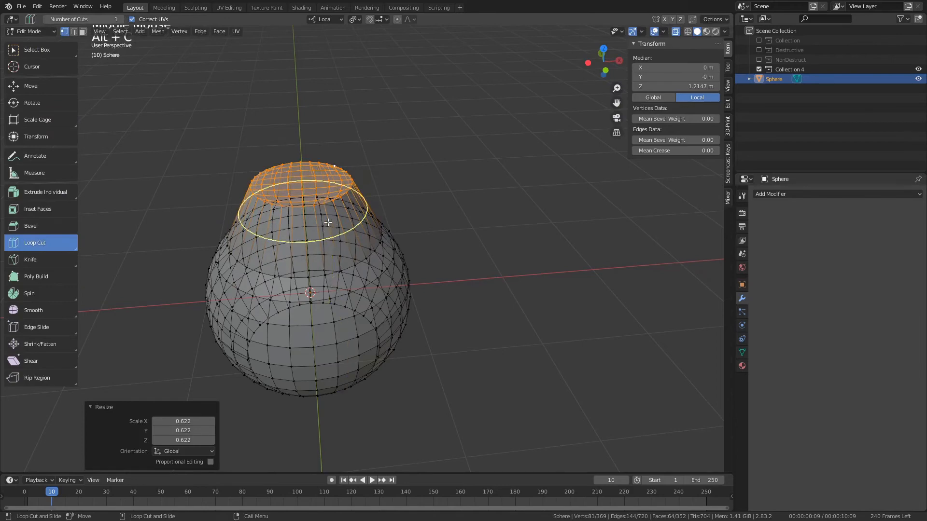
pyautogui.click(329, 223)
# Select the edge loop around the bottom opening and close it with Grid Fill.
pyautogui.keyDown('alt'); pyautogui.moveTo(474, 356); pyautogui.dragTo(288, 218); pyautogui.keyUp('alt')
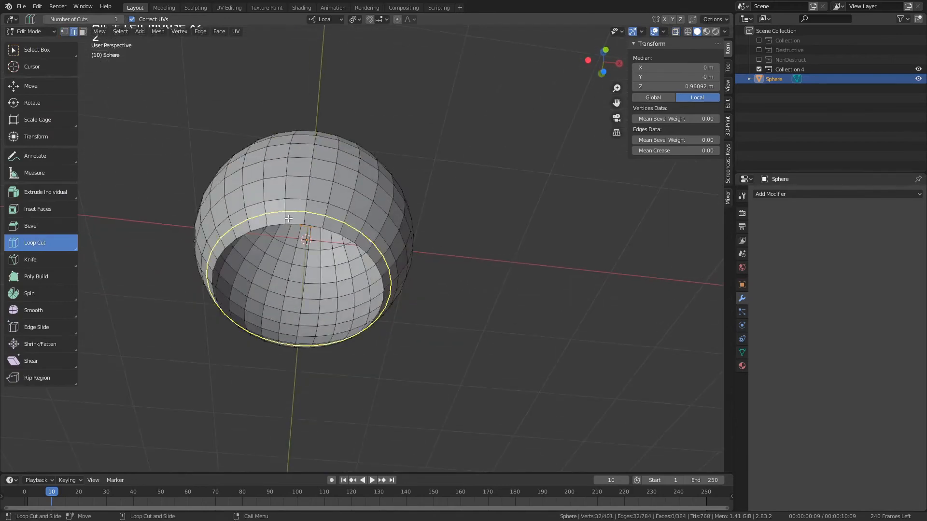
pyautogui.press('q')
pyautogui.press('Tab')
pyautogui.click(405, 245)
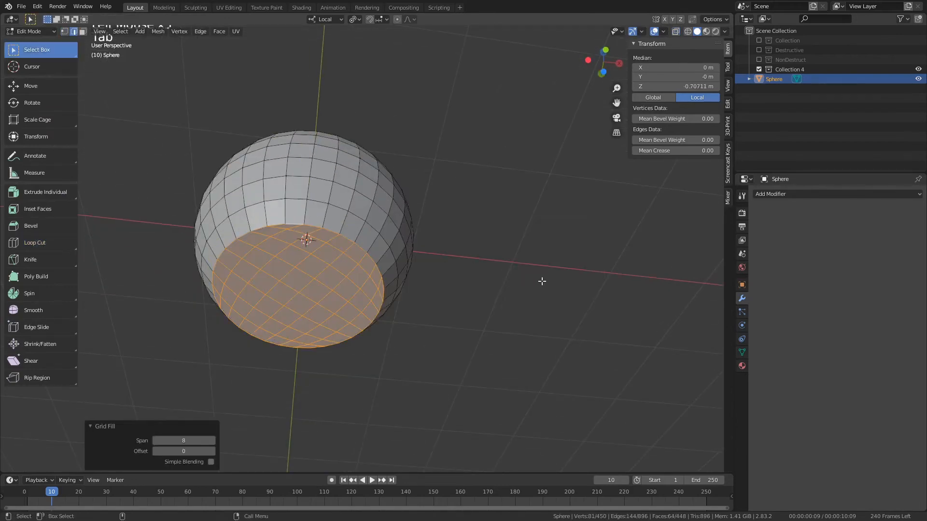
# Try to extrude and scale the grid-filled bottom cap, undoing each attempt.
pyautogui.hotkey('ctrl', 'e')
pyautogui.moveTo(542, 282); pyautogui.dragTo(539, 313, button='middle')
pyautogui.hotkey('ctrl', 'z')
pyautogui.press('r')
pyautogui.hotkey('ctrl', 'z')
pyautogui.hotkey('ctrl', 'e')
pyautogui.press('r')
pyautogui.hotkey('ctrl', 'z')
pyautogui.hotkey('ctrl', 'z')
pyautogui.hotkey('ctrl', 'z')
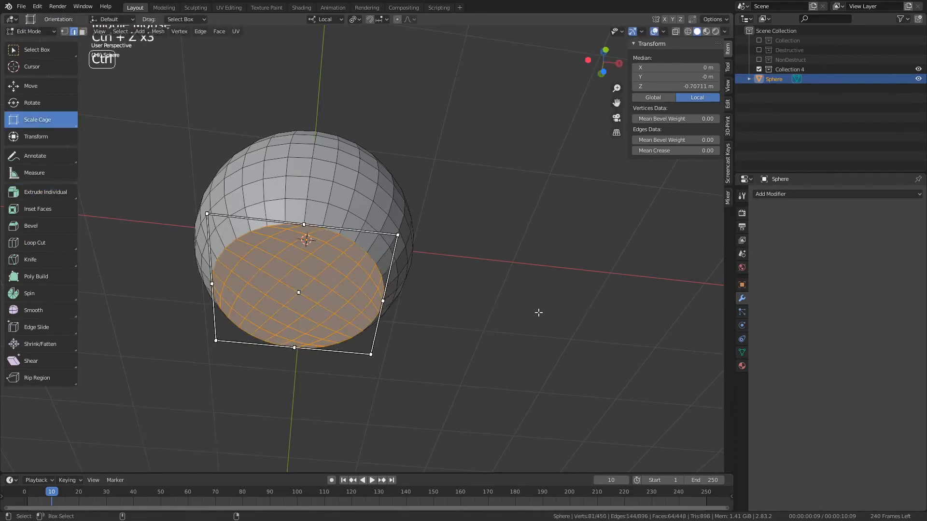
# Set the transform pivot point to Median Point.
pyautogui.click(325, 20)
pyautogui.click(355, 20)
pyautogui.click(355, 21)
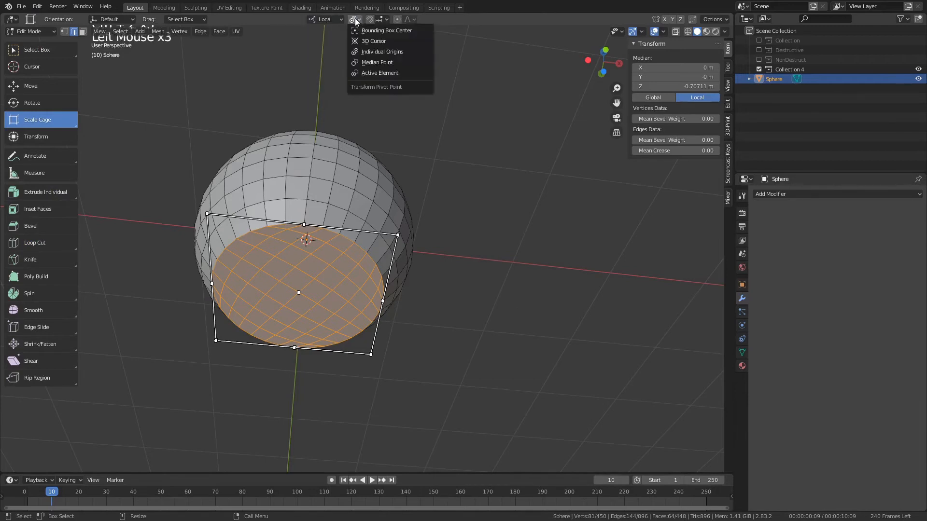
pyautogui.click(380, 62)
# Retry extruding the bottom cap and undo back to before the bottom Grid Fill.
pyautogui.moveTo(580, 225); pyautogui.dragTo(619, 273, button='middle')
pyautogui.hotkey('ctrl', 'z')
pyautogui.hotkey('ctrl', 'e')
pyautogui.hotkey('ctrl', 'z')
pyautogui.hotkey('ctrl', 'z')
pyautogui.hotkey('ctrl', 'z')
pyautogui.hotkey('ctrl', 'e')
pyautogui.hotkey('ctrl', 'z')
pyautogui.hotkey('ctrl', 'z')
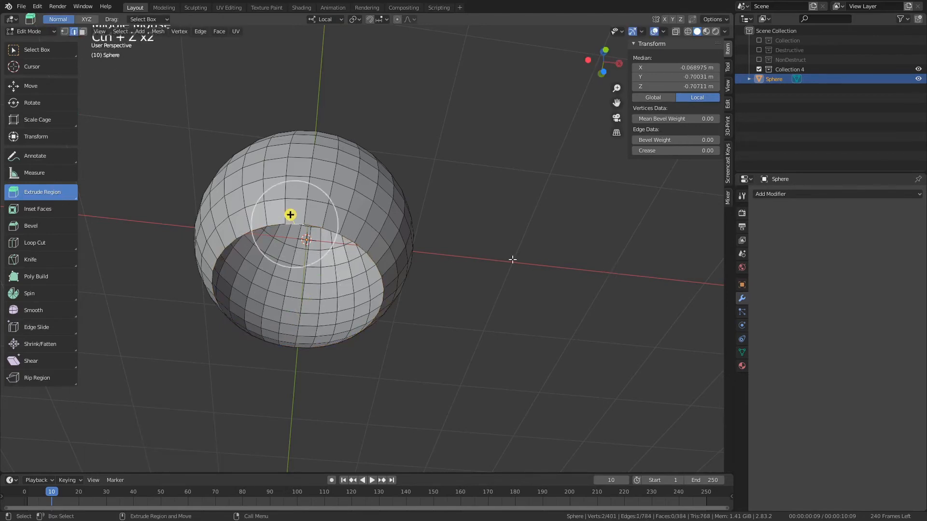
pyautogui.hotkey('ctrl', 'z')
# Reselect the bottom opening's edge loop and fill it again with Grid Fill.
pyautogui.doubleClick(333, 232)
pyautogui.rightClick(351, 237)
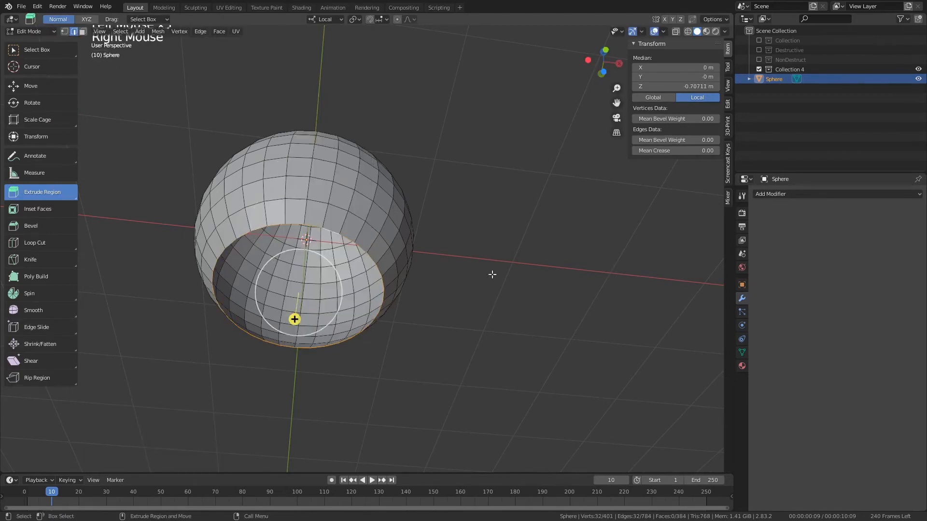
pyautogui.press('Tab')
pyautogui.click(464, 254)
# Extrude the filled bottom cap inward into the body and scale it.
pyautogui.hotkey('ctrl', 'e')
pyautogui.moveTo(555, 274); pyautogui.dragTo(558, 278, button='middle')
pyautogui.press('r')
pyautogui.moveTo(591, 283); pyautogui.dragTo(558, 295, button='middle')
# Scale the edge loop where the neck meets the rounded body to about 0.807.
pyautogui.keyDown('alt'); pyautogui.moveTo(517, 244); pyautogui.dragTo(417, 280); pyautogui.keyUp('alt')
pyautogui.click(499, 251)
pyautogui.click(328, 208)
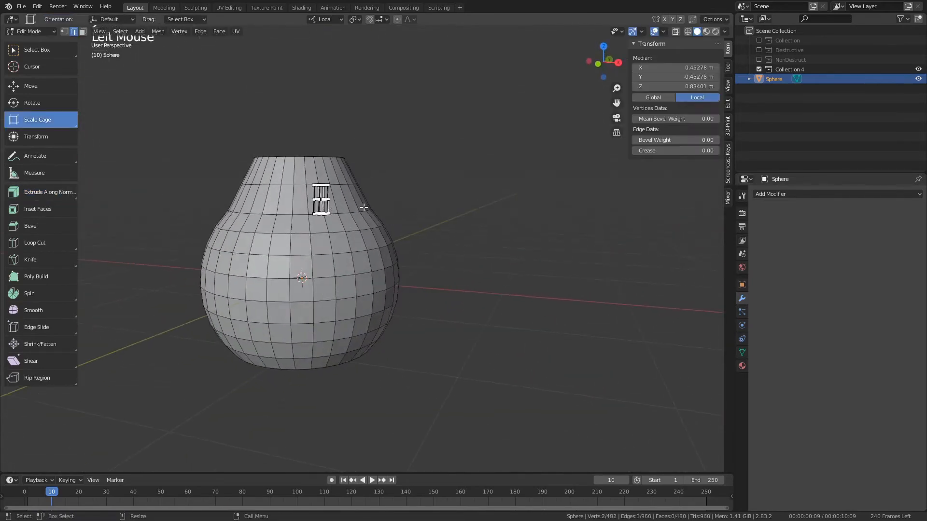
pyautogui.doubleClick(334, 213)
pyautogui.press('s')
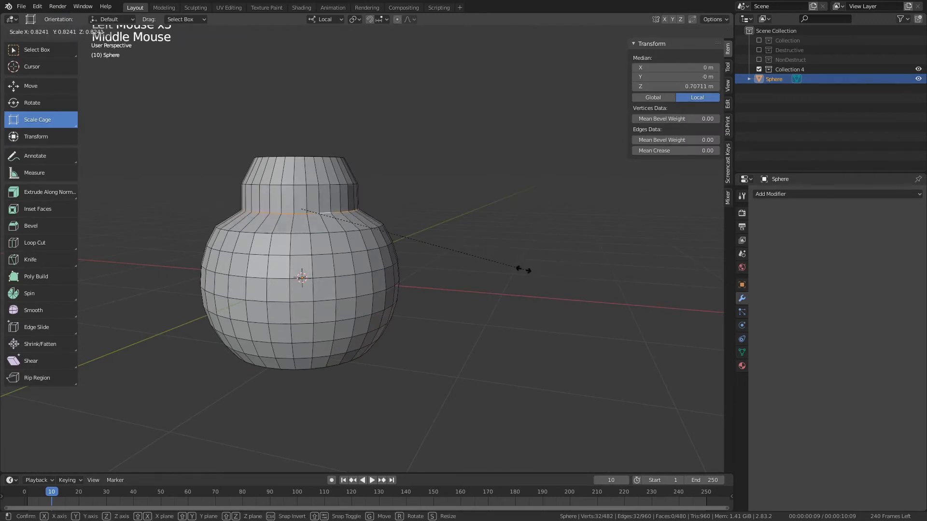
pyautogui.click(510, 270)
# Bevel the pinched edge loop at the neck's base by about 0.23 m and return to Object Mode.
pyautogui.hotkey('ctrl', 'b')
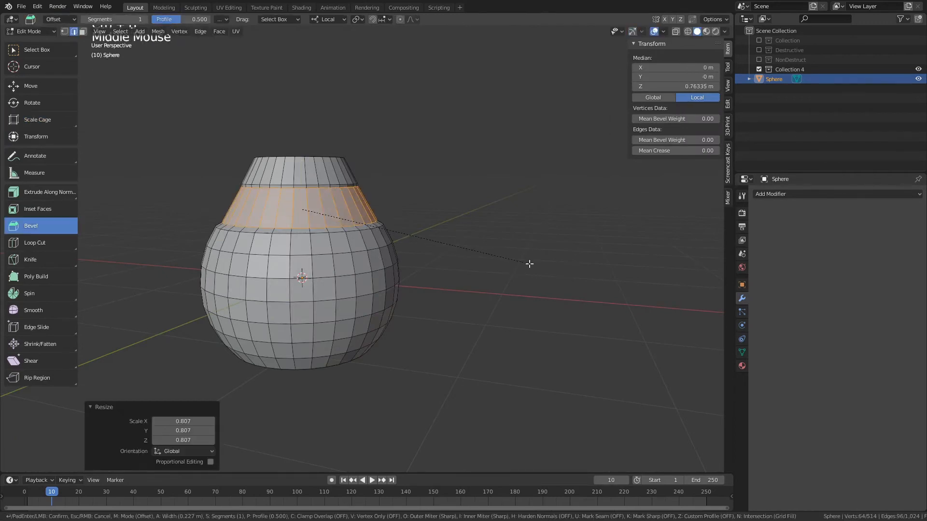
pyautogui.click(529, 264)
pyautogui.moveTo(493, 262)
pyautogui.keyDown('alt'); pyautogui.mouseDown()
pyautogui.moveTo(454, 247)
pyautogui.moveTo(459, 264)
pyautogui.moveTo(492, 263)
pyautogui.mouseUp(); pyautogui.keyUp('alt')
pyautogui.press('3')
pyautogui.scroll(-4, 497, 270)
pyautogui.click(505, 308)
# Examine the vase-shaped body from several angles and distances.
pyautogui.keyDown('alt'); pyautogui.moveTo(505, 308); pyautogui.dragTo(421, 328); pyautogui.keyUp('alt')
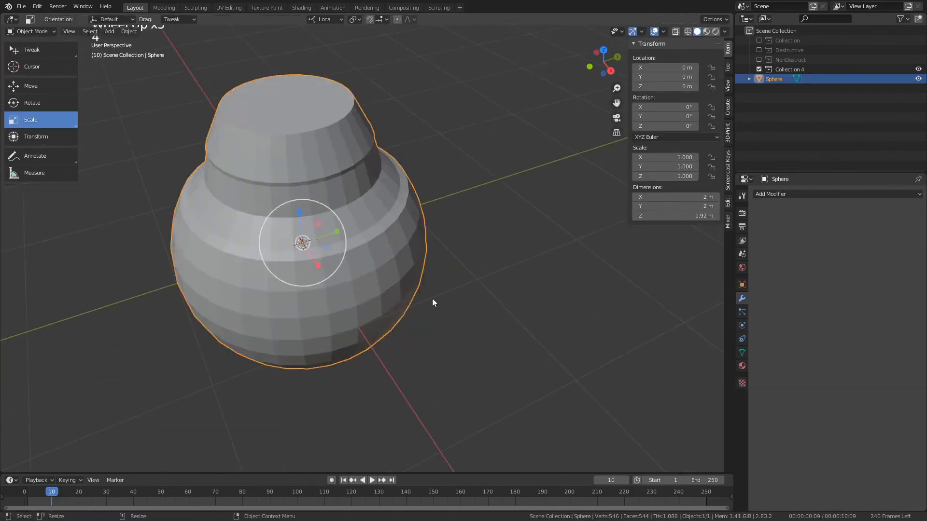
pyautogui.keyDown('alt'); pyautogui.scroll(-2, 433, 305); pyautogui.keyUp('alt')
pyautogui.keyDown('alt'); pyautogui.moveTo(458, 335); pyautogui.dragTo(502, 295); pyautogui.keyUp('alt')
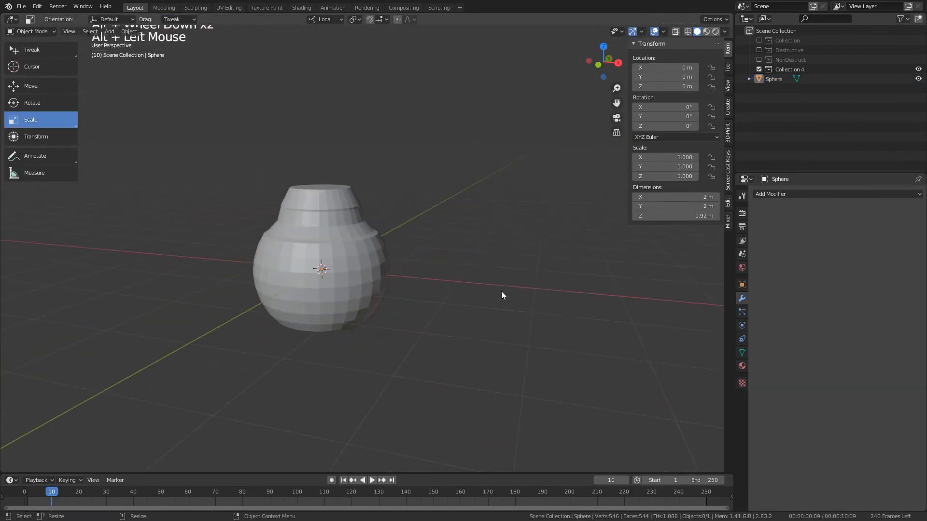
pyautogui.scroll(3, 488, 309)
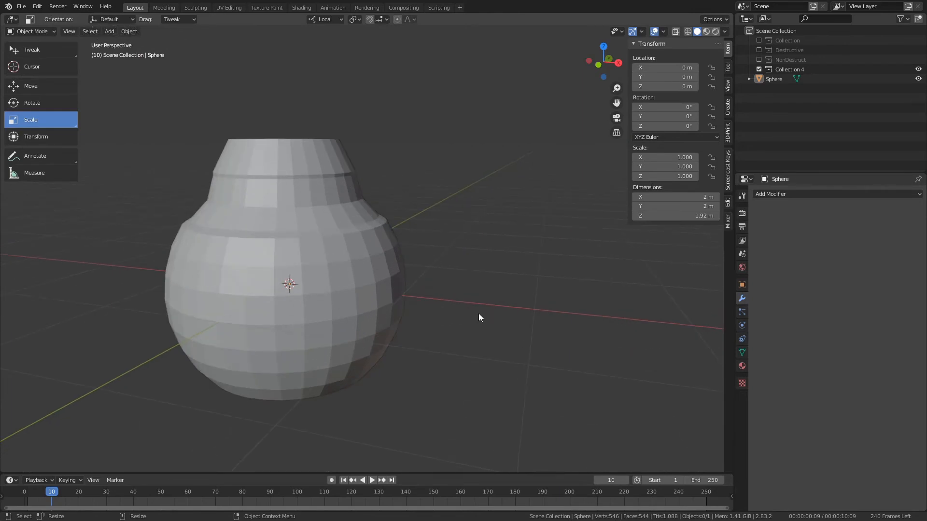
pyautogui.keyDown('alt'); pyautogui.moveTo(463, 328); pyautogui.dragTo(460, 193); pyautogui.keyUp('alt')
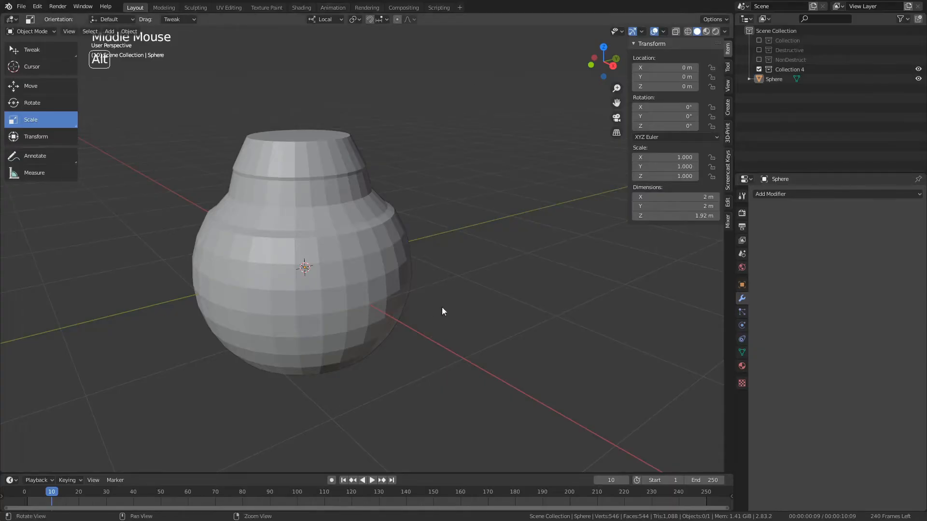
pyautogui.keyDown('alt'); pyautogui.moveTo(442, 308); pyautogui.dragTo(413, 292); pyautogui.keyUp('alt')
pyautogui.click(363, 280)
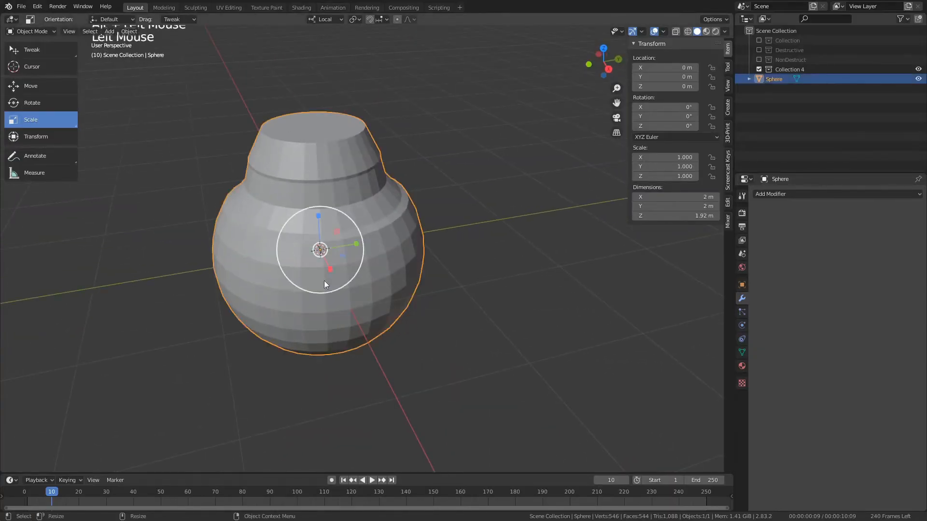
pyautogui.click(465, 309)
# Add a Pipe T-Joint mesh and move it about 4.45 m along X, away from the body.
pyautogui.click(109, 31)
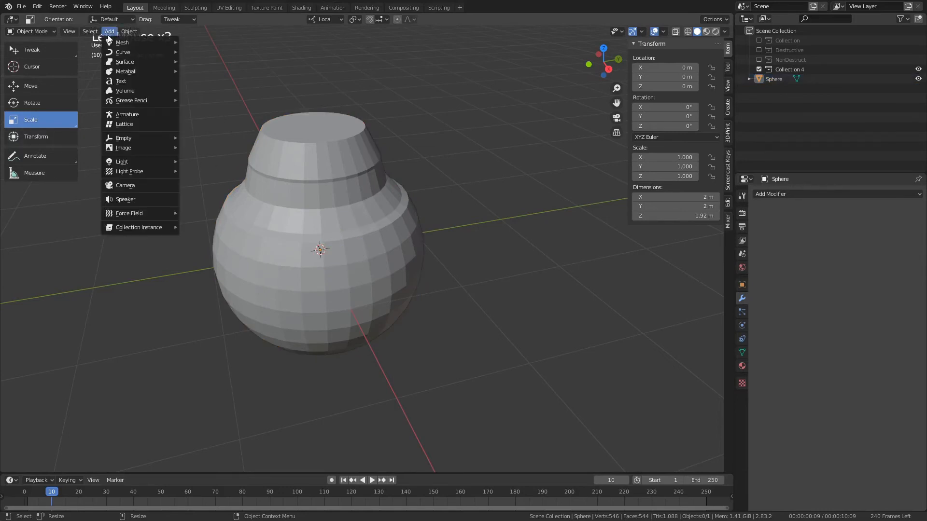
pyautogui.moveTo(160, 42)
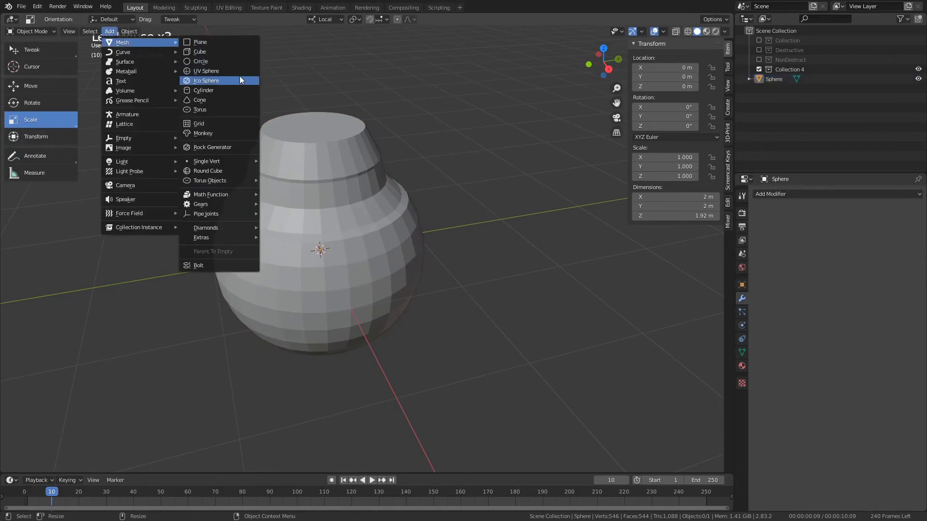
pyautogui.moveTo(224, 212)
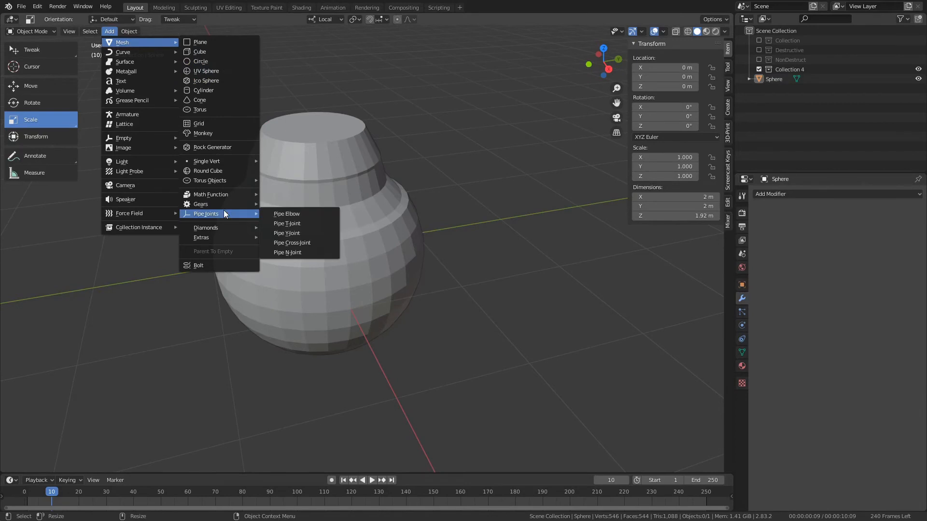
pyautogui.click(306, 222)
pyautogui.scroll(-5, 406, 261)
pyautogui.keyDown('alt'); pyautogui.moveTo(406, 261); pyautogui.dragTo(474, 282); pyautogui.keyUp('alt')
pyautogui.scroll(5, 460, 282)
pyautogui.press('w')
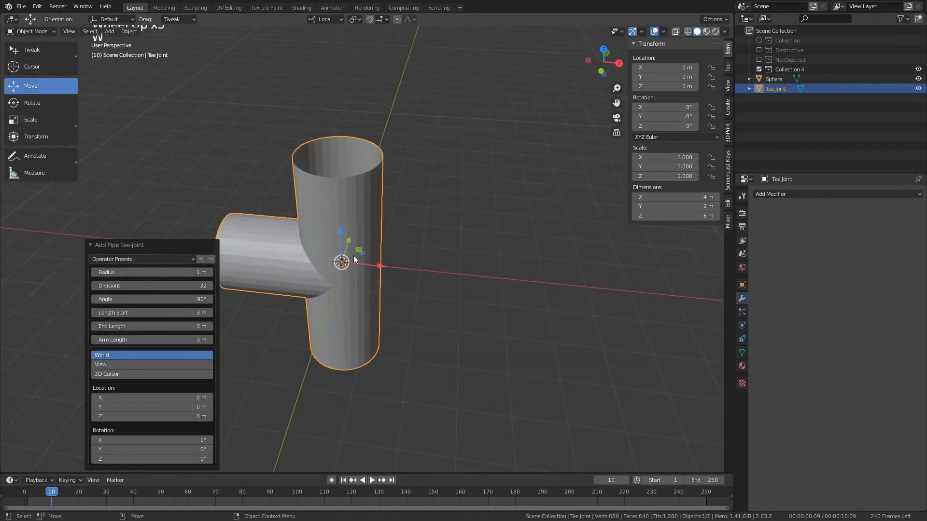
pyautogui.moveTo(372, 265); pyautogui.dragTo(555, 305)
# Scale the pipe joint down to about 0.278 and move it along X back toward the body.
pyautogui.press('r')
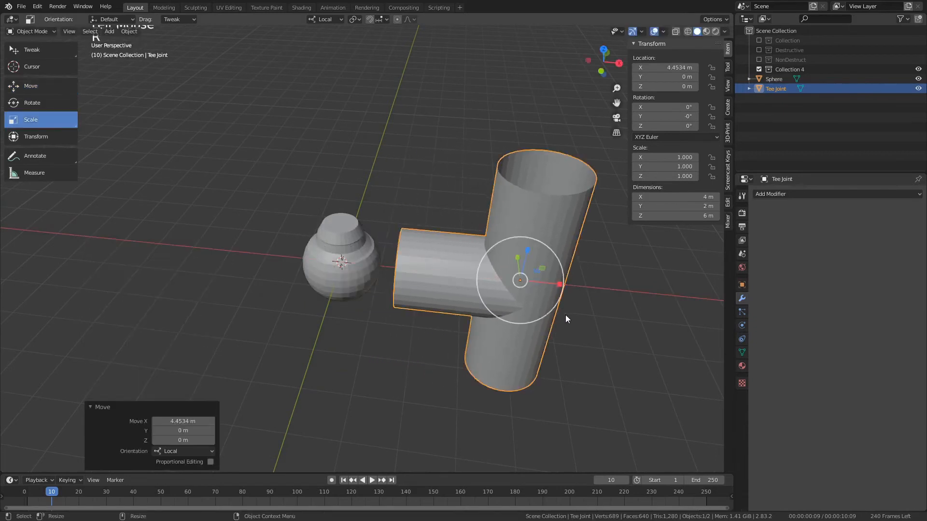
pyautogui.moveTo(566, 314); pyautogui.dragTo(536, 297, button='middle')
pyautogui.press('w')
pyautogui.moveTo(558, 285); pyautogui.dragTo(474, 279)
# Rotate the pipe joint to about X 23°, Y -29.3°, Z 30.7° and move its side arm up to the body.
pyautogui.keyDown('alt'); pyautogui.moveTo(473, 279); pyautogui.dragTo(221, 265); pyautogui.keyUp('alt')
pyautogui.scroll(5, 421, 286)
pyautogui.keyDown('alt'); pyautogui.moveTo(223, 266); pyautogui.dragTo(304, 212); pyautogui.keyUp('alt')
pyautogui.press('e')
pyautogui.press('w')
pyautogui.keyDown('alt'); pyautogui.moveTo(304, 213); pyautogui.dragTo(421, 193); pyautogui.keyUp('alt')
pyautogui.click(442, 319)
pyautogui.keyDown('alt'); pyautogui.moveTo(443, 322); pyautogui.dragTo(288, 331); pyautogui.keyUp('alt')
pyautogui.scroll(4, 366, 350)
pyautogui.keyDown('alt'); pyautogui.moveTo(366, 350); pyautogui.dragTo(301, 242); pyautogui.keyUp('alt')
pyautogui.click(301, 241)
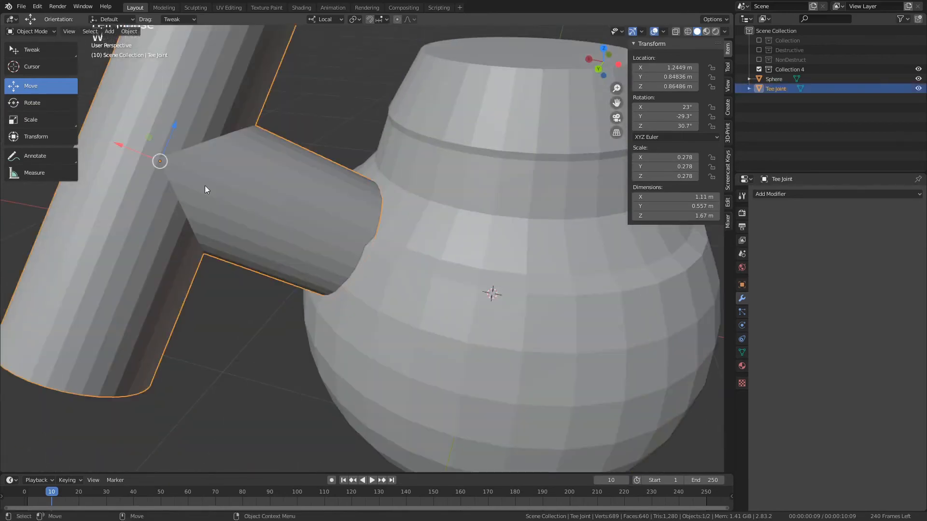
# Lower the pipe joint beside the body to about X 1.28 m, Y 0.97 m, Z 0.68 m.
pyautogui.moveTo(205, 185); pyautogui.dragTo(136, 216)
pyautogui.click(172, 172)
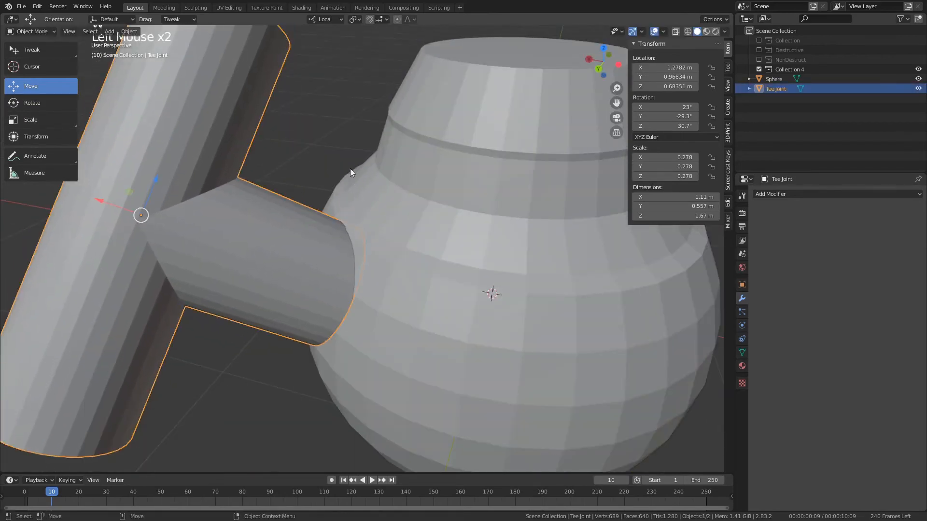
pyautogui.click(349, 169)
pyautogui.keyDown('alt'); pyautogui.moveTo(349, 170); pyautogui.dragTo(263, 242); pyautogui.keyUp('alt')
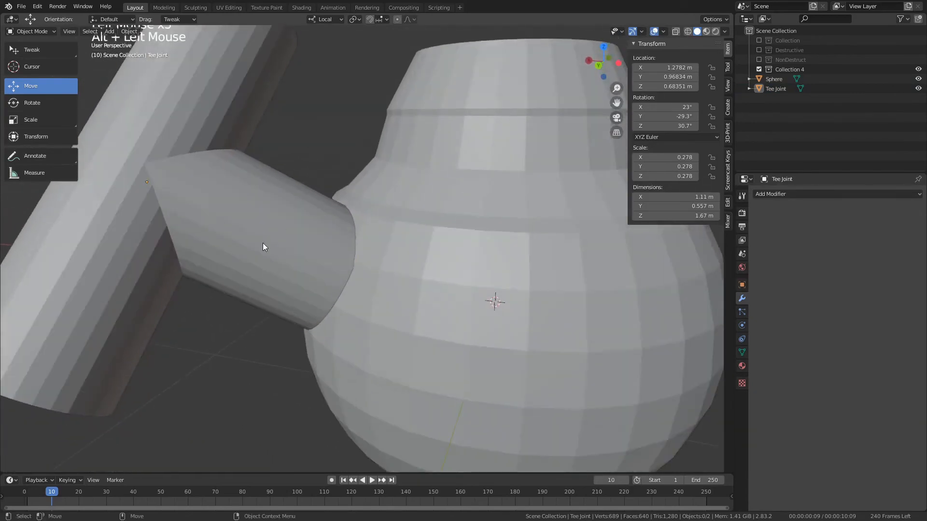
# Push the pipe joint's arm deeper into the body, to about X 1.18 m, Y 0.91 m, Z 0.62 m.
pyautogui.click(262, 242)
pyautogui.click(303, 325)
pyautogui.click(289, 300)
pyautogui.keyDown('alt'); pyautogui.moveTo(288, 300); pyautogui.dragTo(283, 278); pyautogui.keyUp('alt')
pyautogui.click(268, 334)
pyautogui.keyDown('alt'); pyautogui.moveTo(268, 334); pyautogui.dragTo(157, 181); pyautogui.keyUp('alt')
pyautogui.click(310, 193)
pyautogui.moveTo(124, 154); pyautogui.dragTo(138, 169)
pyautogui.click(207, 325)
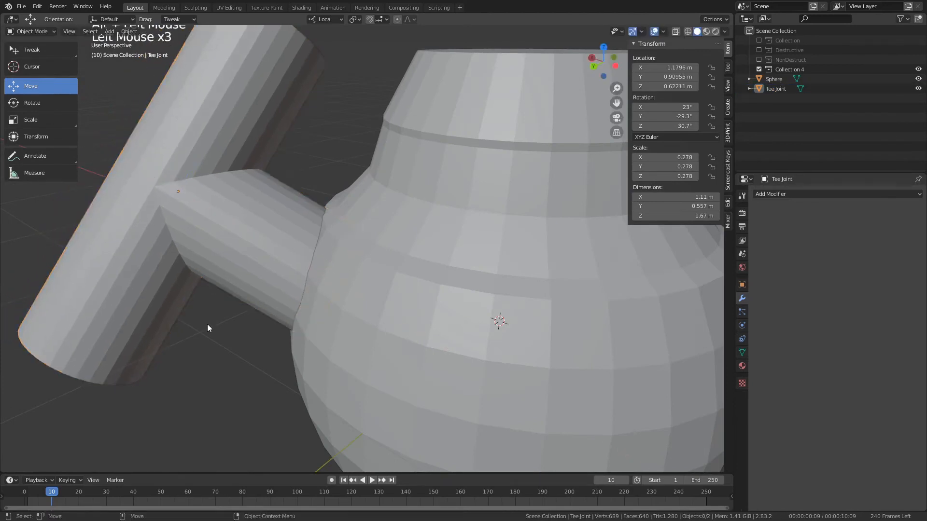
# Examine the intersection between the pipe joint's arm and the body, selecting each object in turn.
pyautogui.keyDown('alt'); pyautogui.moveTo(207, 325); pyautogui.dragTo(333, 305); pyautogui.keyUp('alt')
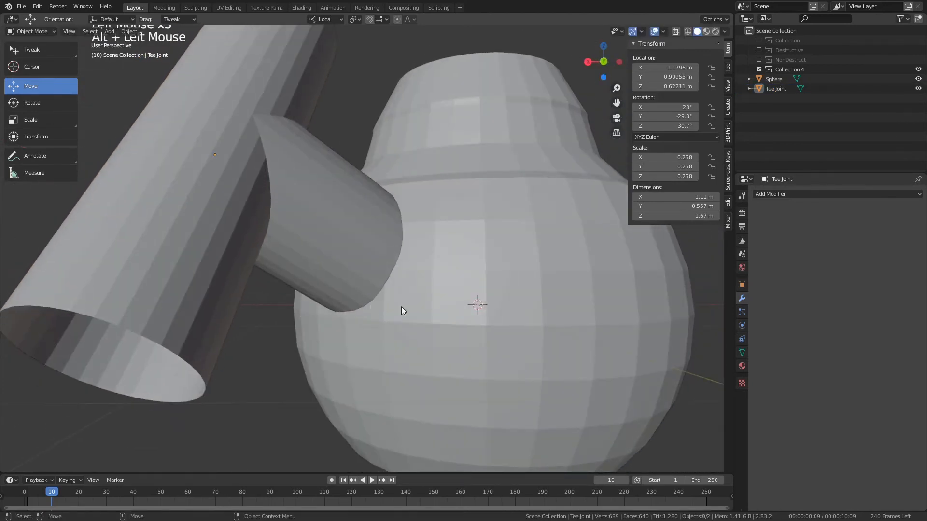
pyautogui.click(491, 279)
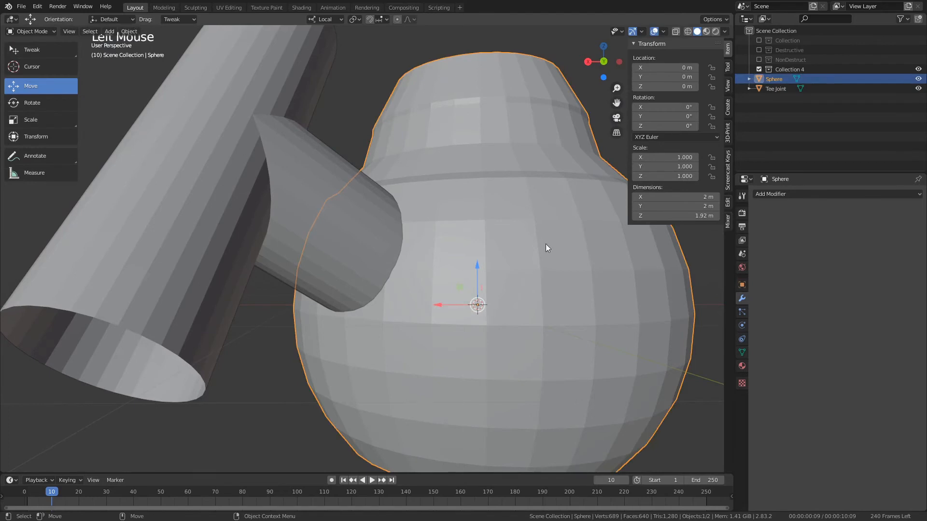
pyautogui.keyDown('alt'); pyautogui.moveTo(546, 245); pyautogui.dragTo(401, 304); pyautogui.keyUp('alt')
pyautogui.click(360, 362)
pyautogui.click(338, 347)
pyautogui.click(442, 301)
pyautogui.click(311, 352)
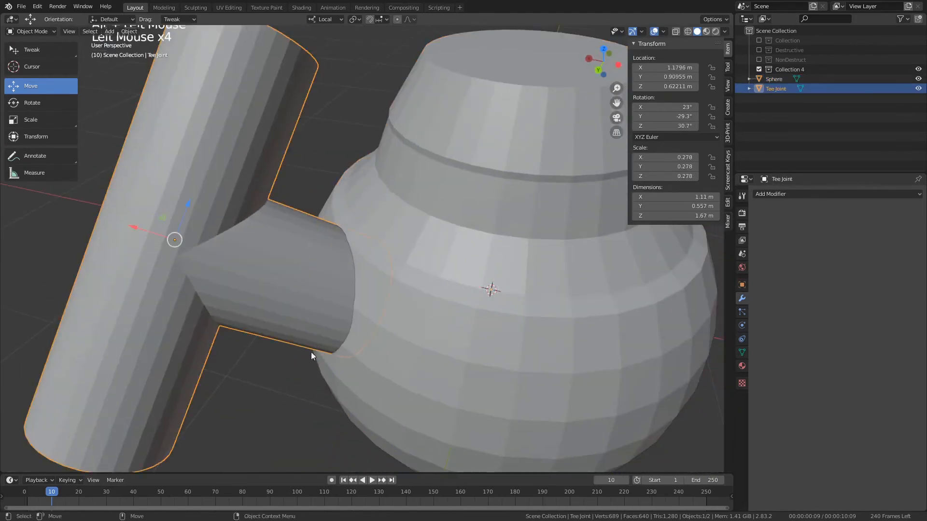
pyautogui.click(310, 415)
pyautogui.click(328, 299)
pyautogui.click(400, 298)
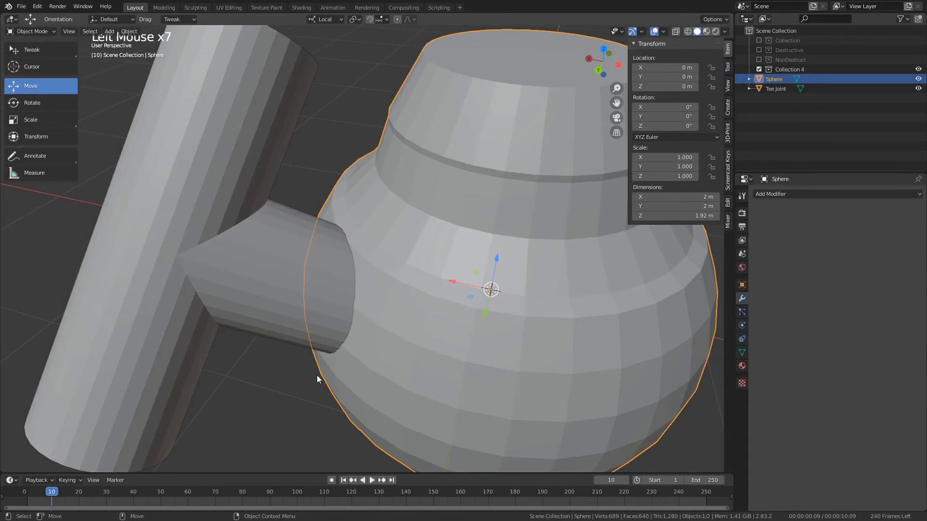
# Join the tee joint and the body into a single object, then inspect the combined mesh around the intersection.
pyautogui.click(290, 300)
pyautogui.press('Tab')
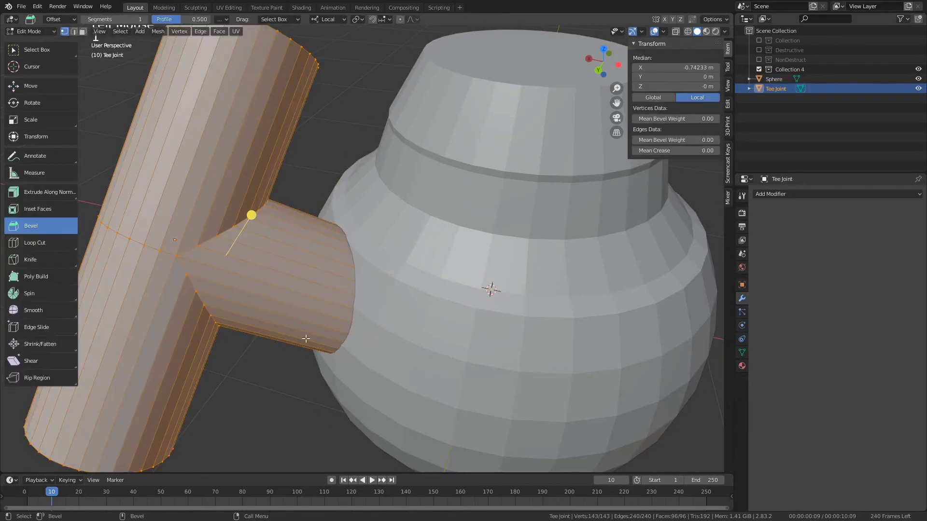
pyautogui.press('Tab')
pyautogui.click(780, 195)
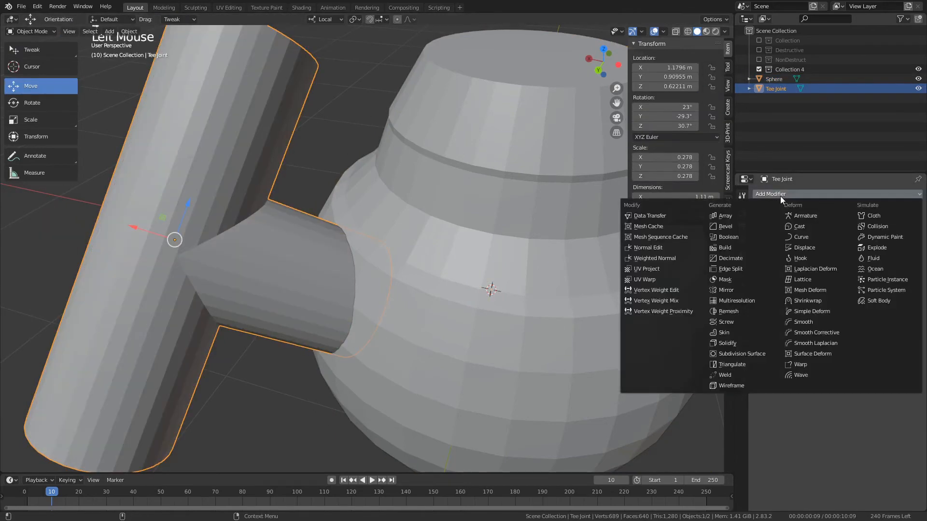
pyautogui.keyDown('shift'); pyautogui.click(467, 262); pyautogui.keyUp('shift')
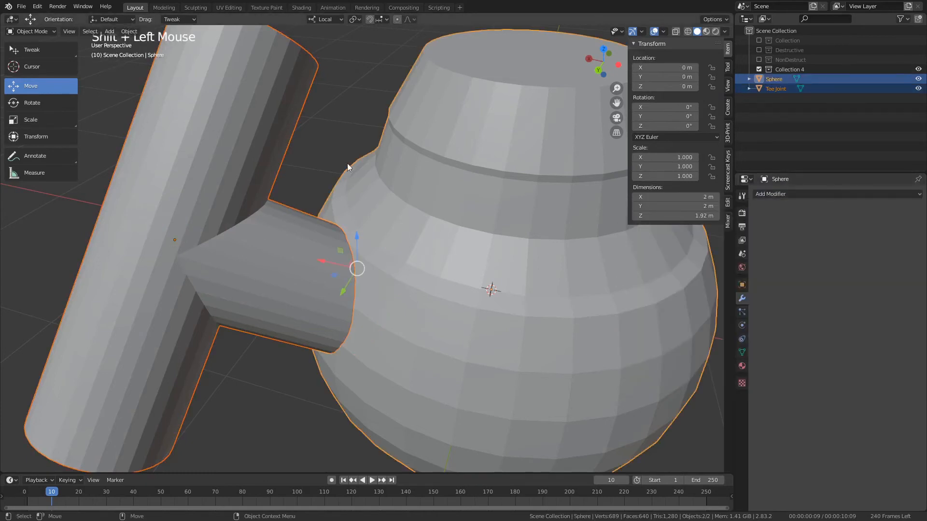
pyautogui.rightClick(403, 163)
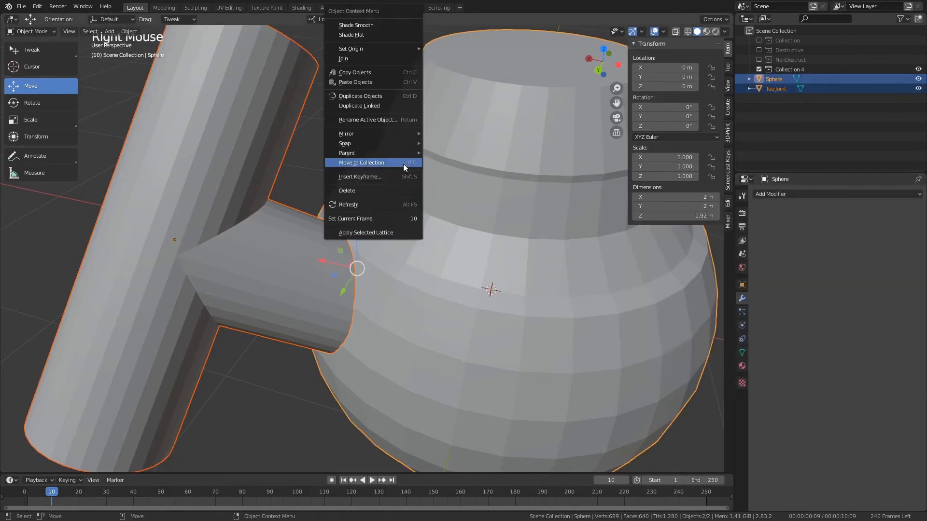
pyautogui.click(374, 60)
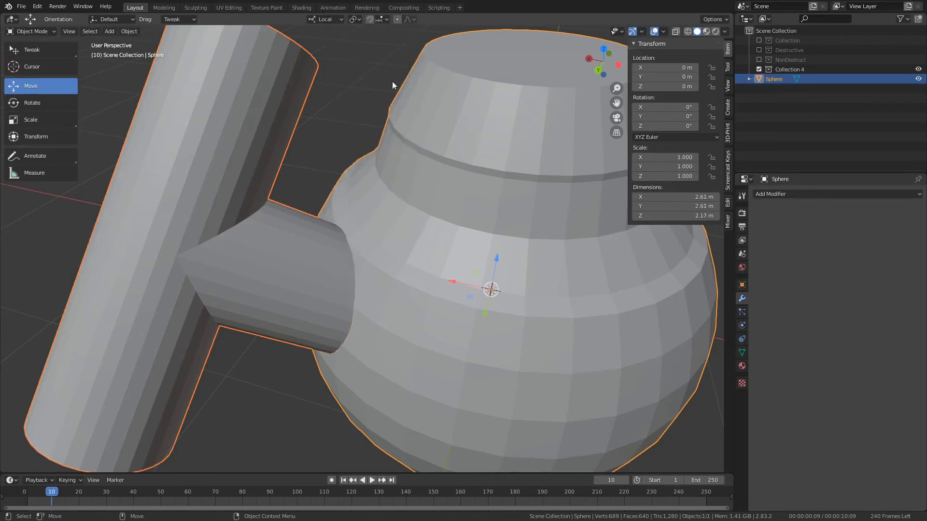
pyautogui.keyDown('alt'); pyautogui.moveTo(315, 390); pyautogui.dragTo(340, 173); pyautogui.keyUp('alt')
pyautogui.click(341, 173)
pyautogui.click(469, 251)
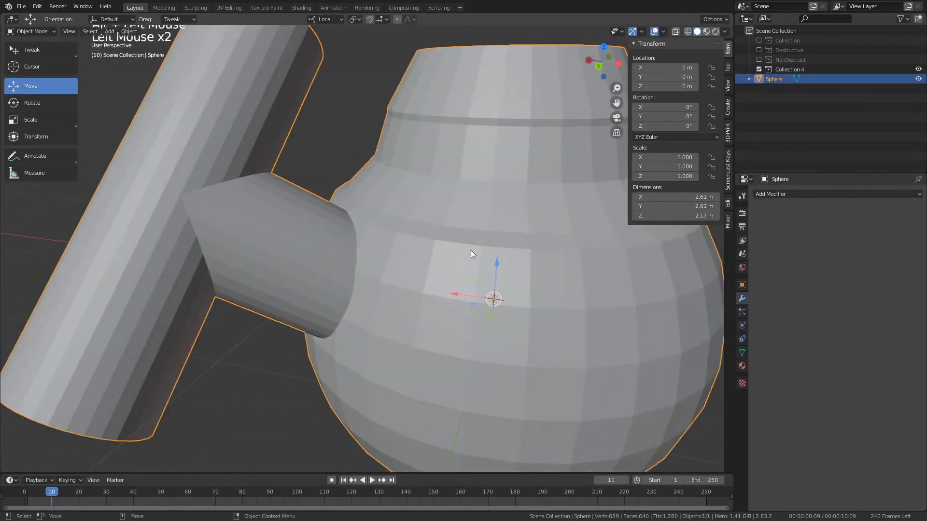
pyautogui.keyDown('alt'); pyautogui.moveTo(471, 250); pyautogui.dragTo(285, 381); pyautogui.keyUp('alt')
# Undo the join of the tee joint and the body.
pyautogui.hotkey('ctrl', 'z')
pyautogui.hotkey('ctrl', 'z')
pyautogui.hotkey('ctrl', 'z')
pyautogui.hotkey('ctrl', 'z')
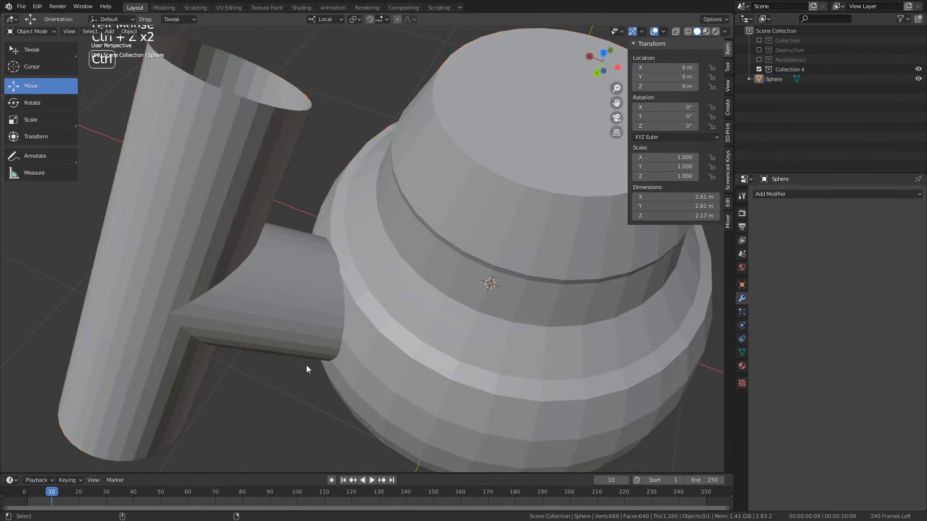
pyautogui.hotkey('ctrl', 'z')
pyautogui.hotkey('ctrl', 'z')
pyautogui.hotkey('ctrl', 'z')
pyautogui.hotkey('ctrl', 'z')
pyautogui.hotkey('ctrl', 'z')
pyautogui.hotkey('ctrl', 'z')
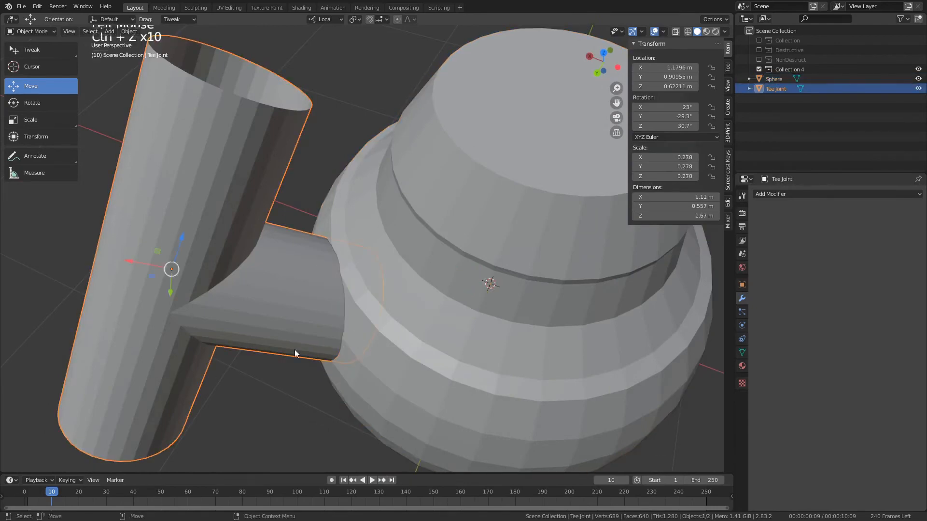
# Close the open end of the tee joint's side arm with Grid Fill.
pyautogui.press('Tab')
pyautogui.keyDown('alt'); pyautogui.moveTo(372, 320); pyautogui.dragTo(290, 103); pyautogui.keyUp('alt')
pyautogui.doubleClick(344, 294)
pyautogui.press('F3')
pyautogui.write('grid')
pyautogui.press('Return')
pyautogui.scroll(-2, 290, 103)
# Close the upper and lower open ends of the tee joint's main pipe with Grid Fill.
pyautogui.doubleClick(289, 104)
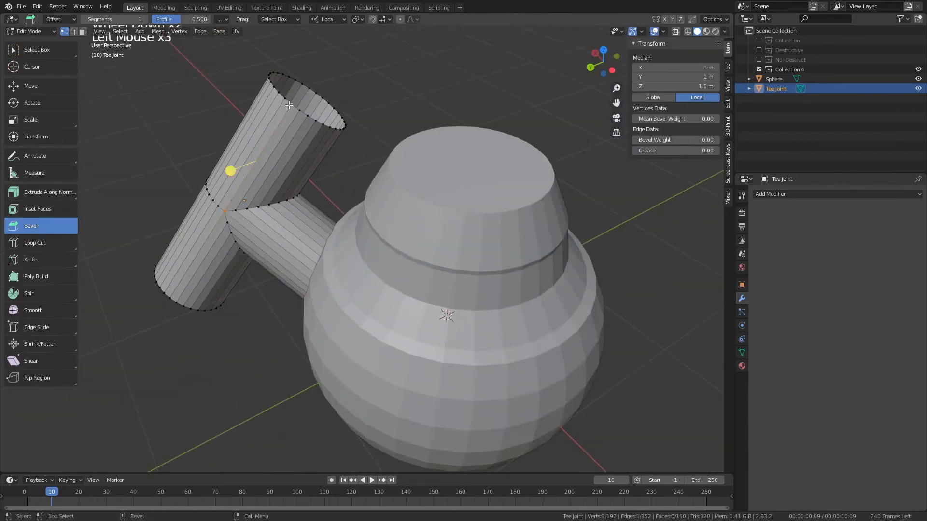
pyautogui.press('F3')
pyautogui.write('grid')
pyautogui.press('Return')
pyautogui.keyDown('alt'); pyautogui.moveTo(363, 130); pyautogui.dragTo(327, 262); pyautogui.keyUp('alt')
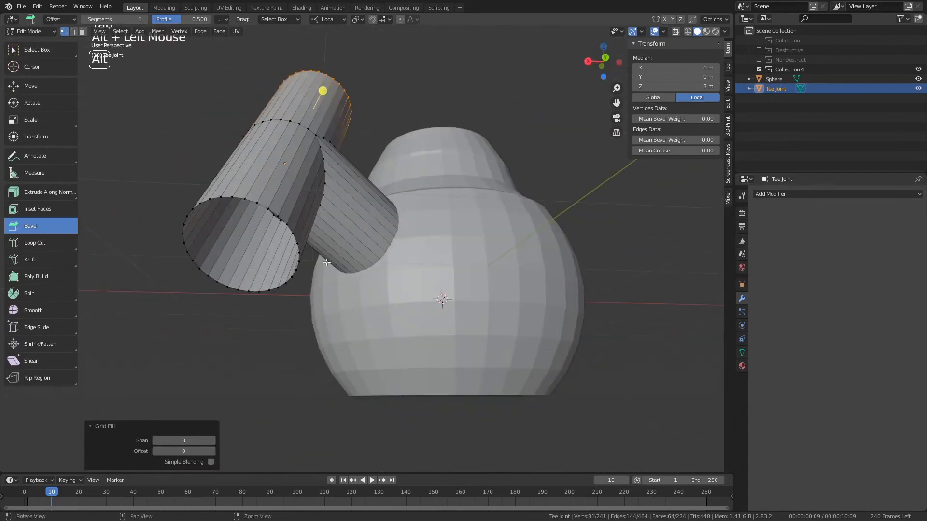
pyautogui.keyDown('alt'); pyautogui.click(243, 195); pyautogui.keyUp('alt')
pyautogui.press('F3')
pyautogui.press('Return')
pyautogui.keyDown('alt'); pyautogui.moveTo(242, 195); pyautogui.dragTo(317, 308); pyautogui.keyUp('alt')
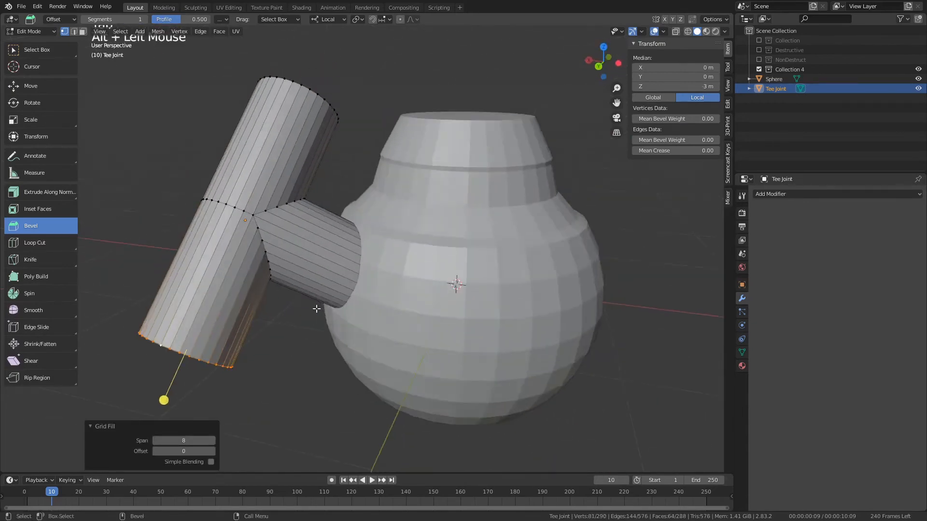
pyautogui.press('Tab')
# Add a Boolean modifier to the body, set to Difference with Tee Joint as its object.
pyautogui.click(471, 311)
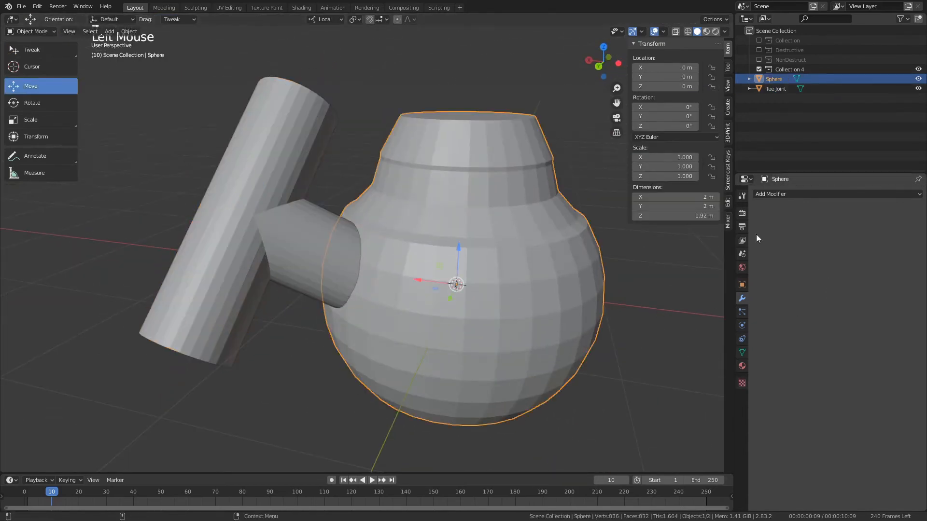
pyautogui.click(792, 193)
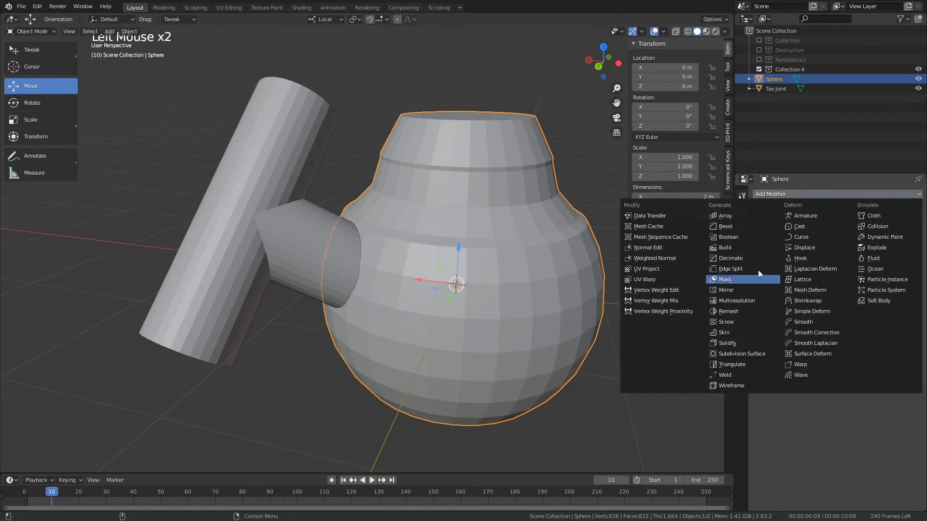
pyautogui.click(732, 239)
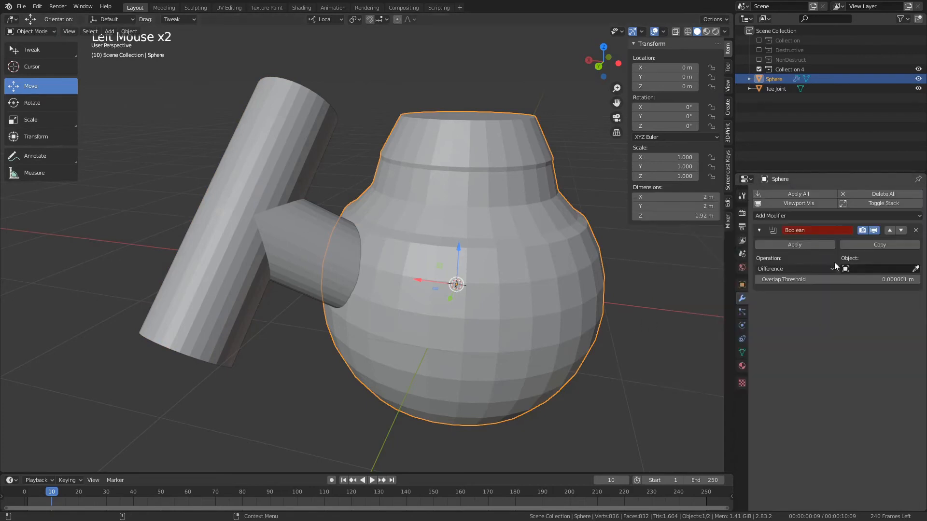
pyautogui.click(331, 212)
pyautogui.keyDown('alt'); pyautogui.moveTo(315, 306); pyautogui.dragTo(453, 337); pyautogui.keyUp('alt')
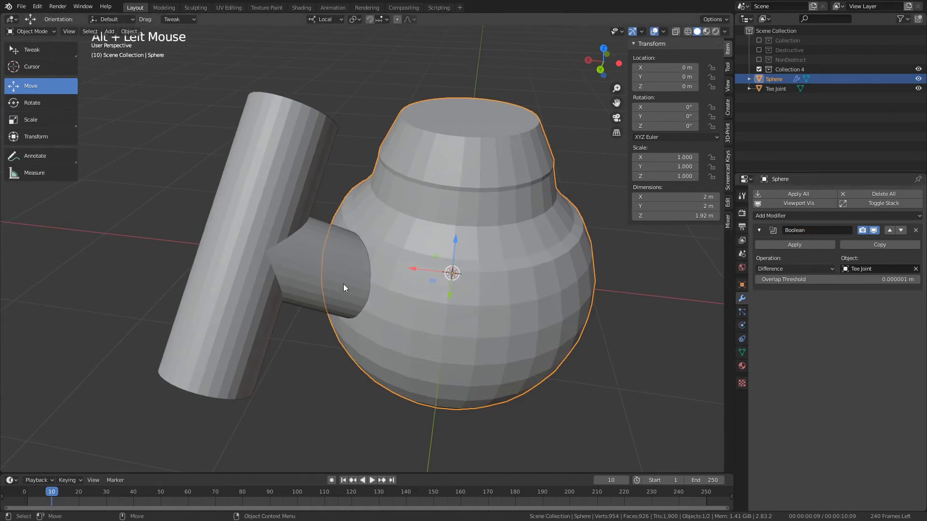
# Examine the cut that the tee joint makes in the body, using X-ray display from several angles.
pyautogui.keyDown('alt'); pyautogui.moveTo(343, 284); pyautogui.dragTo(292, 337); pyautogui.keyUp('alt')
pyautogui.click(415, 289)
pyautogui.click(384, 278)
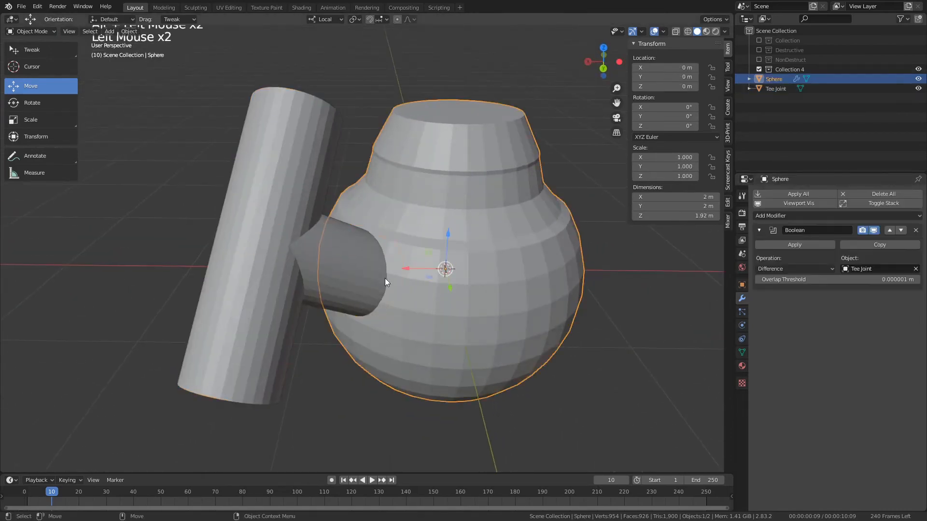
pyautogui.hotkey('alt', 'z')
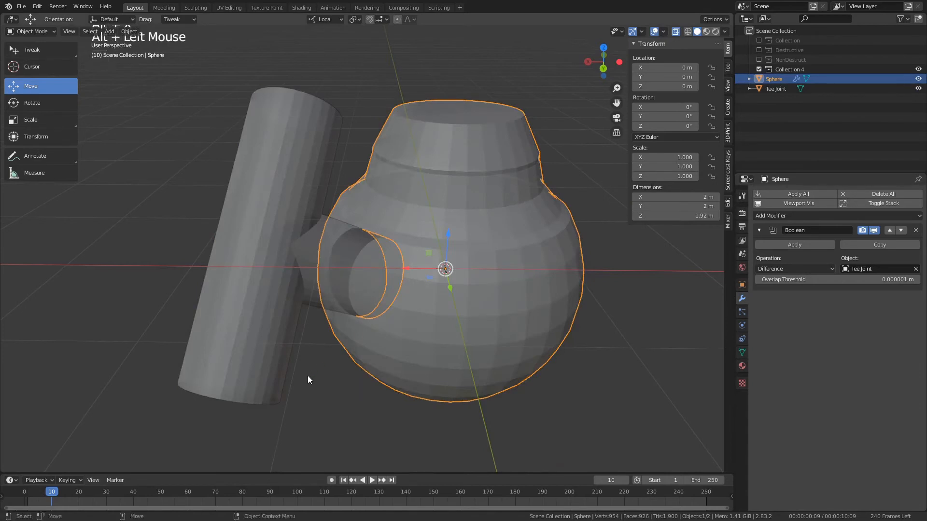
pyautogui.keyDown('alt'); pyautogui.moveTo(308, 375); pyautogui.dragTo(348, 381); pyautogui.keyUp('alt')
pyautogui.keyDown('alt'); pyautogui.moveTo(347, 382); pyautogui.dragTo(413, 392); pyautogui.keyUp('alt')
pyautogui.click(497, 393)
pyautogui.keyDown('alt'); pyautogui.moveTo(497, 392); pyautogui.dragTo(378, 360); pyautogui.keyUp('alt')
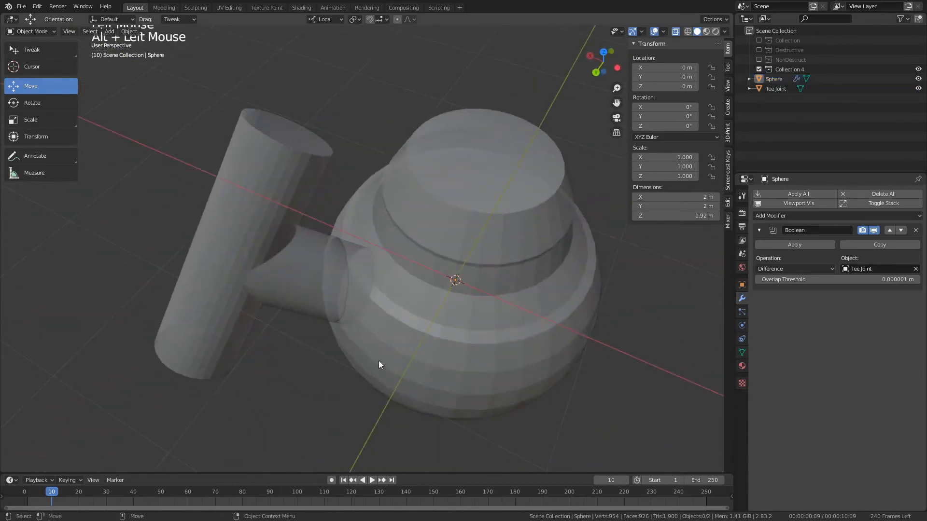
# Turn X-ray off and set the tee joint's viewport display to Wire.
pyautogui.click(287, 271)
pyautogui.hotkey('alt', 'z')
pyautogui.keyDown('alt'); pyautogui.moveTo(285, 251); pyautogui.dragTo(347, 340); pyautogui.keyUp('alt')
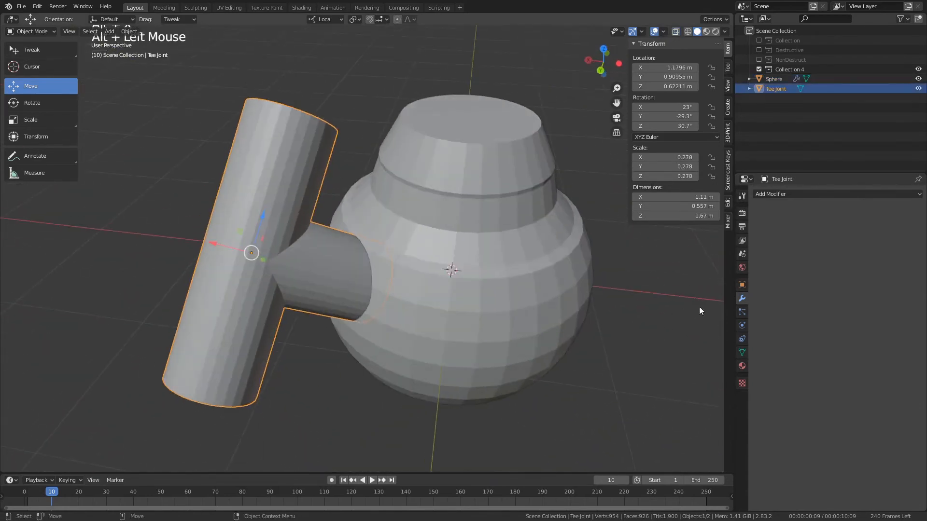
pyautogui.click(739, 285)
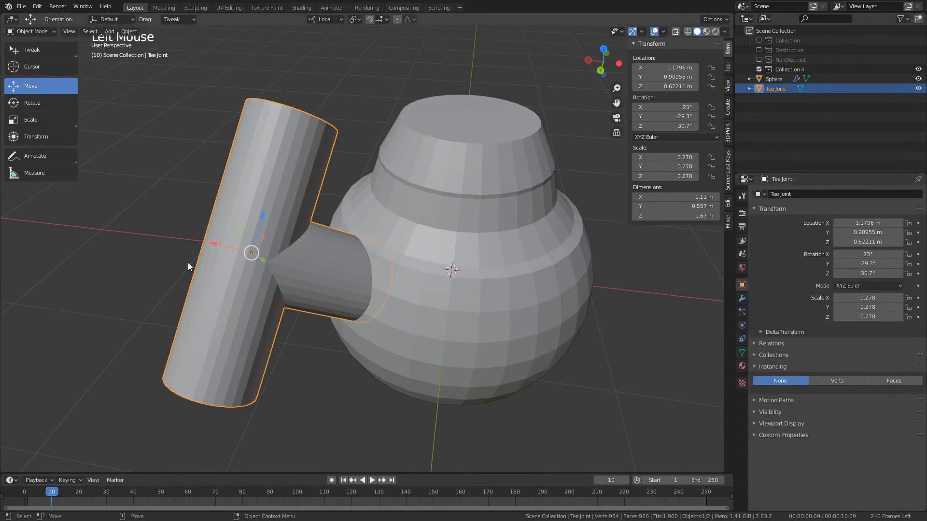
pyautogui.click(770, 412)
pyautogui.click(781, 452)
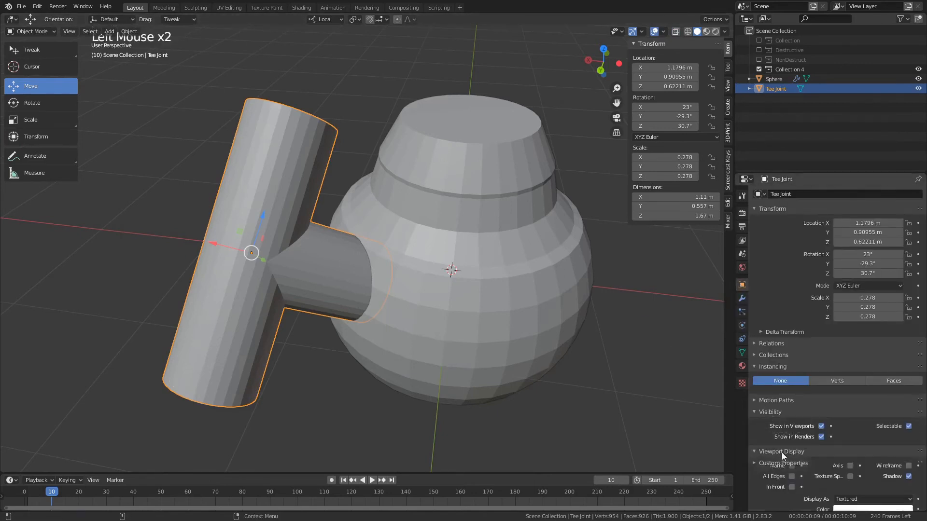
pyautogui.scroll(-4, 783, 462)
pyautogui.click(858, 470)
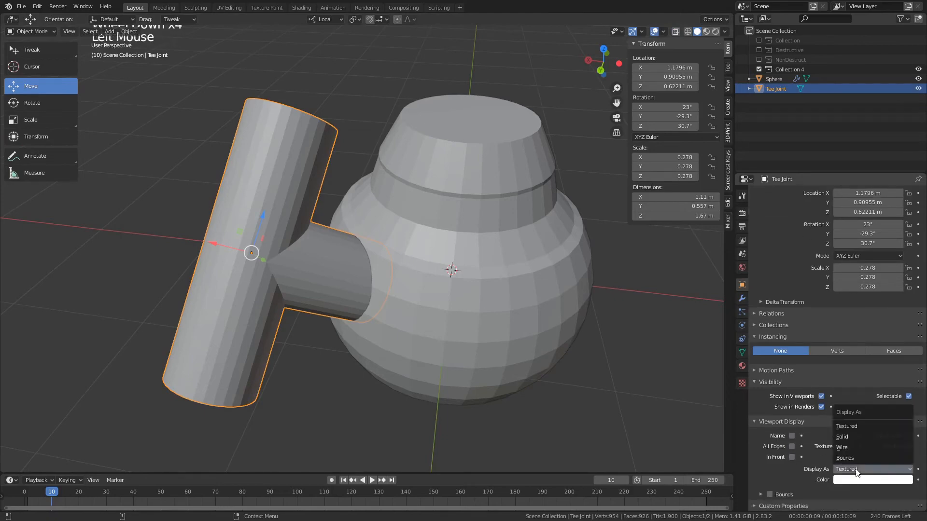
pyautogui.click(855, 448)
# Slide the tee joint along its local X axis deeper into the body, to about X 0.78 m, Y 0.67 m, Z 0.36 m.
pyautogui.moveTo(270, 406)
pyautogui.keyDown('alt'); pyautogui.mouseDown()
pyautogui.moveTo(482, 398)
pyautogui.moveTo(518, 312)
pyautogui.moveTo(386, 333)
pyautogui.mouseUp(); pyautogui.keyUp('alt')
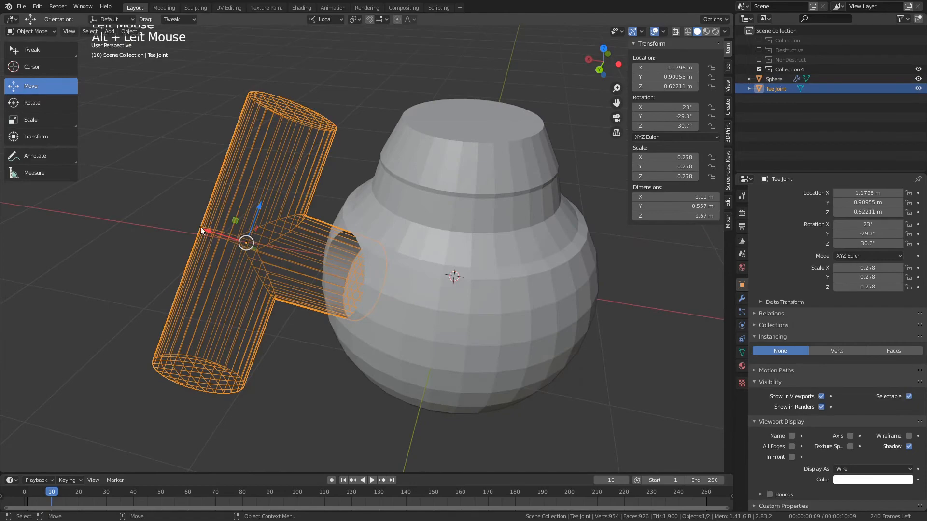
pyautogui.moveTo(204, 231); pyautogui.dragTo(250, 245)
pyautogui.keyDown('alt'); pyautogui.moveTo(309, 360); pyautogui.dragTo(485, 346); pyautogui.keyUp('alt')
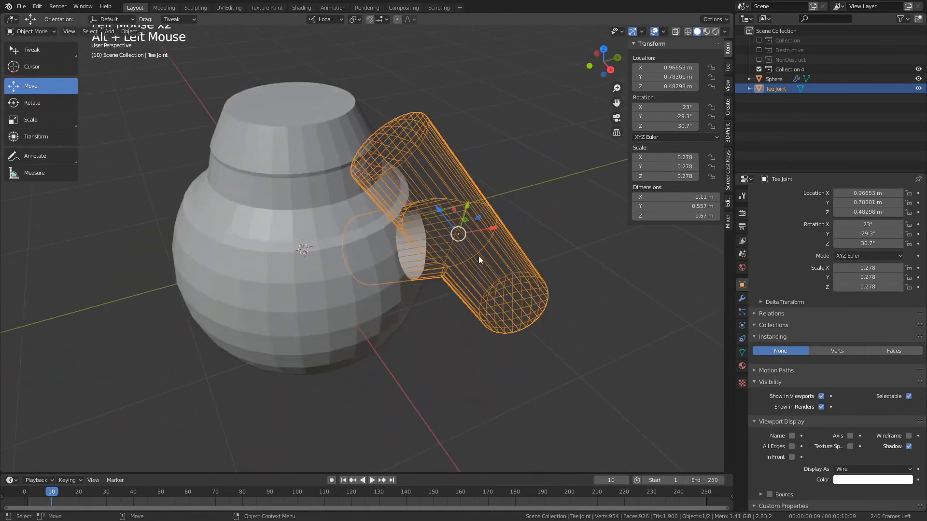
pyautogui.moveTo(490, 227); pyautogui.dragTo(459, 233)
# Rotate the tee joint to about X 125° and move it into the body, to about X 0.66 m, Y 0.60 m, Z 0.28 m.
pyautogui.press('e')
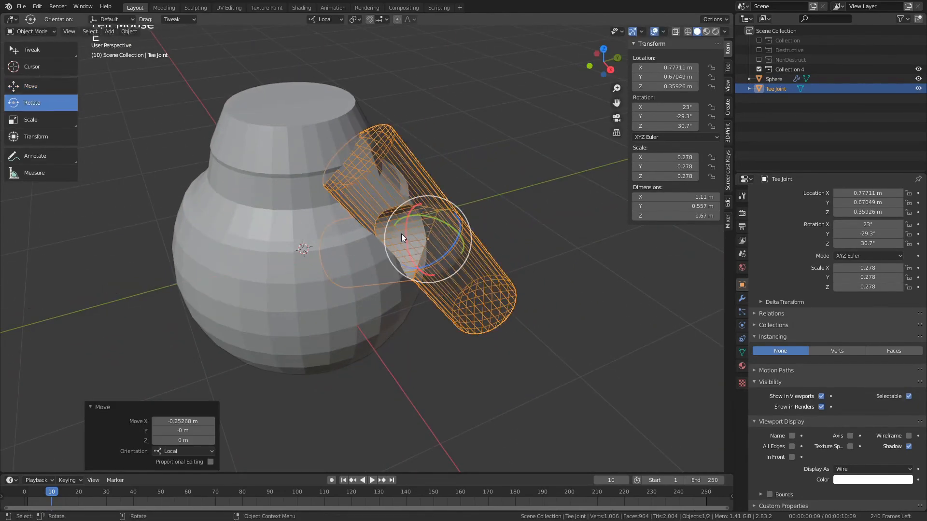
pyautogui.moveTo(401, 234); pyautogui.dragTo(440, 238)
pyautogui.hotkey('ctrl', 'z')
pyautogui.press('w')
pyautogui.click(489, 279)
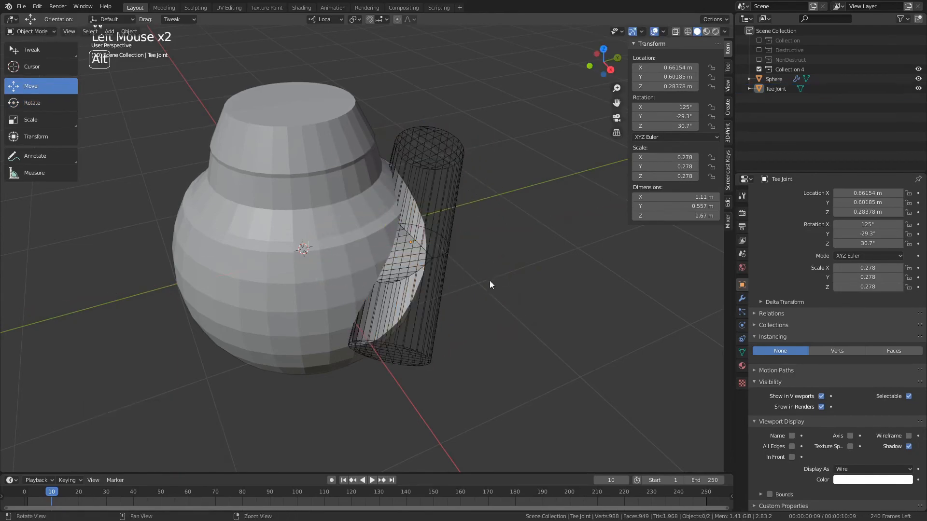
pyautogui.keyDown('alt'); pyautogui.moveTo(490, 280); pyautogui.dragTo(503, 250); pyautogui.keyUp('alt')
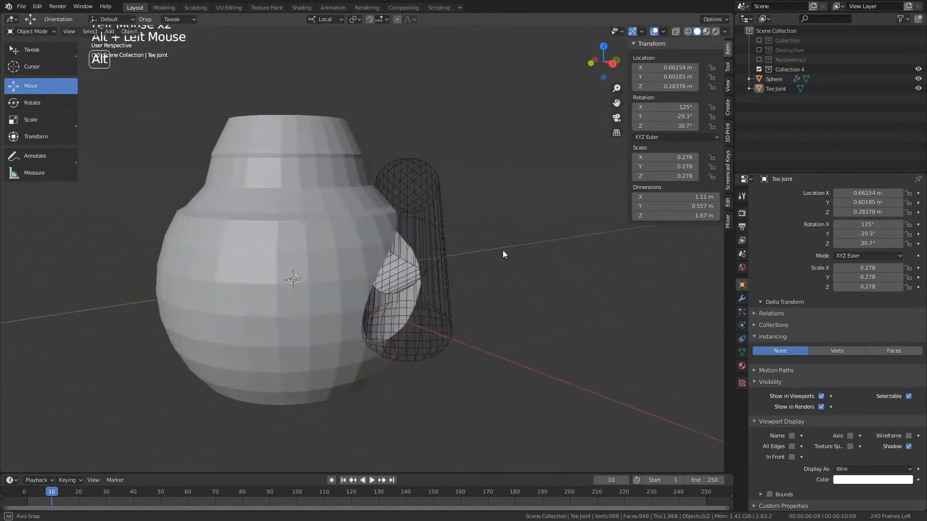
# Adjust the tee joint's depth in the body to about X 0.62 m, Y 0.58 m, Z 0.26 m.
pyautogui.click(427, 239)
pyautogui.moveTo(441, 231); pyautogui.dragTo(412, 248)
pyautogui.click(507, 267)
pyautogui.keyDown('alt'); pyautogui.moveTo(507, 268); pyautogui.dragTo(411, 244); pyautogui.keyUp('alt')
pyautogui.click(436, 235)
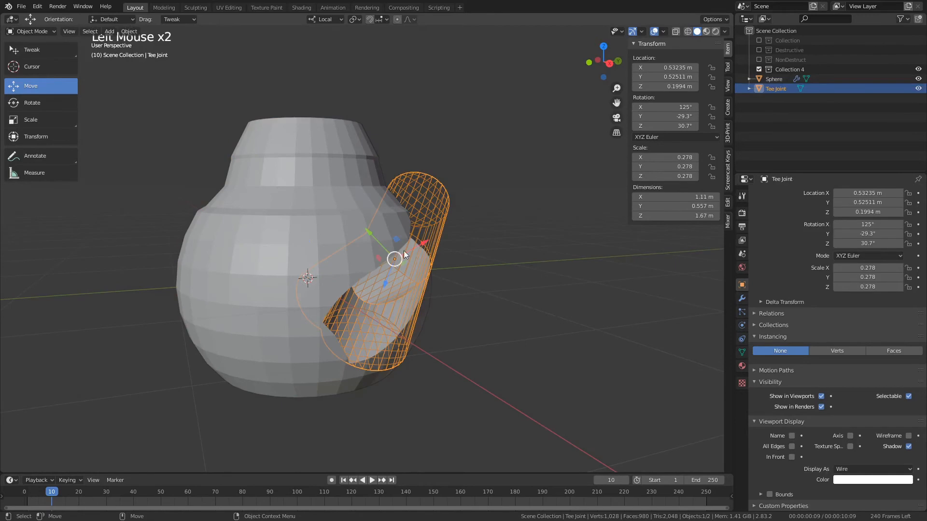
pyautogui.moveTo(401, 256); pyautogui.dragTo(412, 248)
pyautogui.click(494, 289)
pyautogui.keyDown('alt'); pyautogui.moveTo(494, 288); pyautogui.dragTo(410, 304); pyautogui.keyUp('alt')
# Apply smooth shading to the body.
pyautogui.click(410, 303)
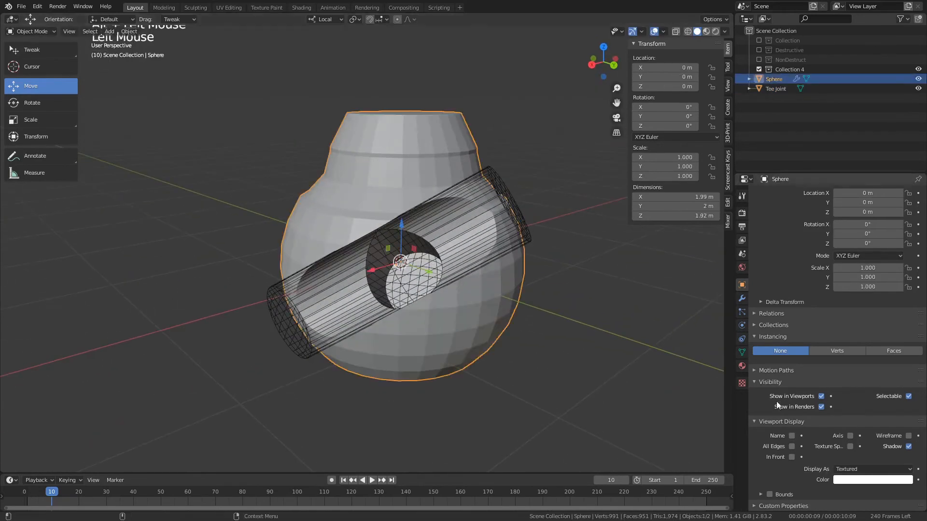
pyautogui.rightClick(398, 140)
pyautogui.click(398, 140)
pyautogui.keyDown('alt'); pyautogui.moveTo(547, 270); pyautogui.dragTo(447, 267); pyautogui.keyUp('alt')
pyautogui.scroll(5, 448, 268)
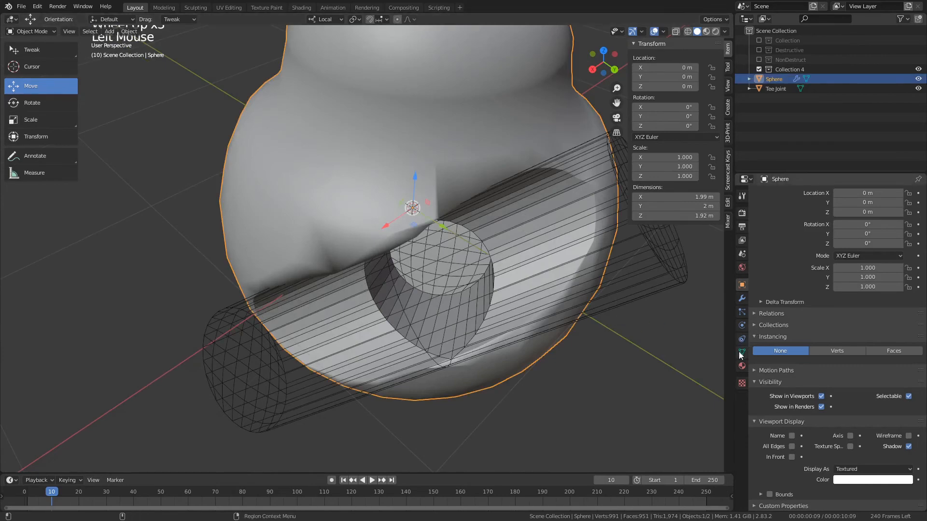
# Enable Auto Smooth for the body's normals.
pyautogui.click(742, 353)
pyautogui.click(772, 359)
pyautogui.click(770, 371)
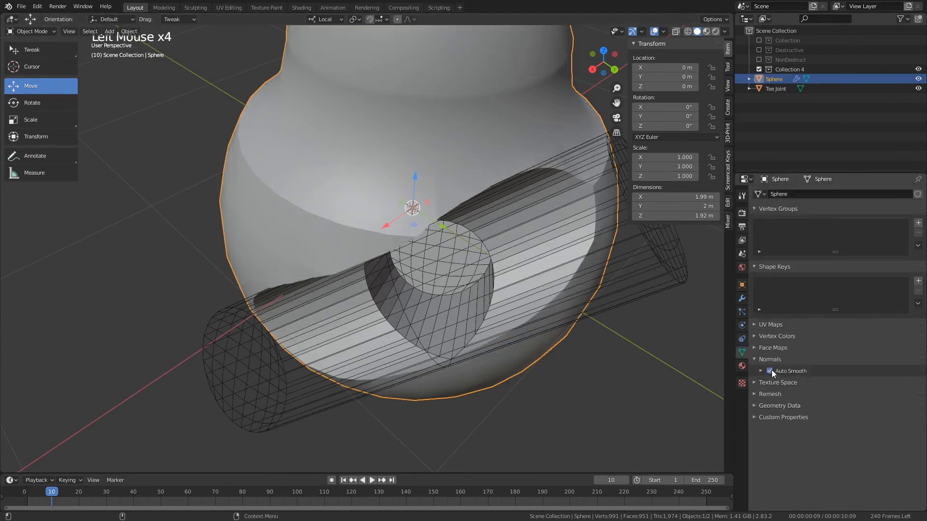
pyautogui.moveTo(580, 357)
pyautogui.keyDown('alt'); pyautogui.mouseDown()
pyautogui.moveTo(558, 335)
pyautogui.moveTo(667, 333)
pyautogui.moveTo(758, 355)
pyautogui.mouseUp(); pyautogui.keyUp('alt')
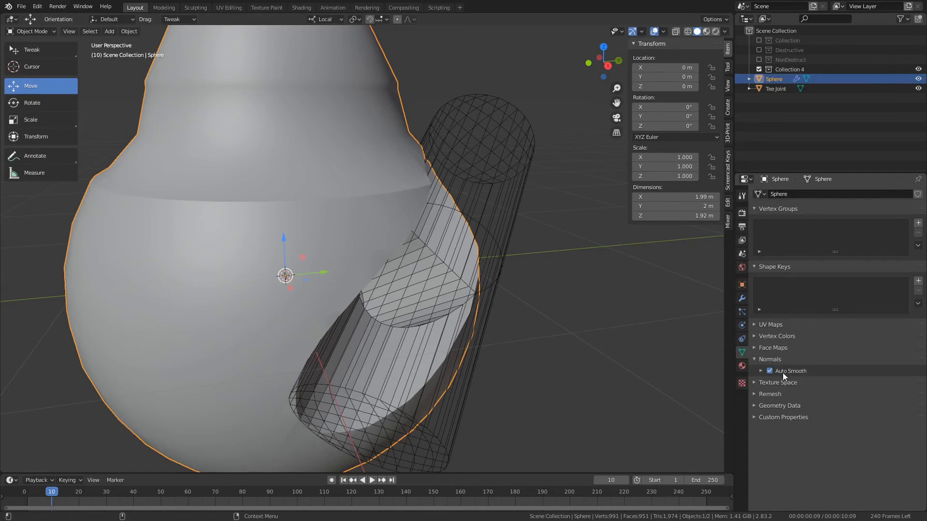
# Switch the viewport's solid shading to MatCap lighting and inspect the surfaces around the cut.
pyautogui.moveTo(469, 350)
pyautogui.keyDown('alt'); pyautogui.mouseDown()
pyautogui.moveTo(547, 377)
pyautogui.moveTo(539, 355)
pyautogui.moveTo(597, 382)
pyautogui.moveTo(541, 380)
pyautogui.moveTo(555, 371)
pyautogui.mouseUp(); pyautogui.keyUp('alt')
pyautogui.click(539, 356)
pyautogui.click(724, 31)
pyautogui.click(716, 78)
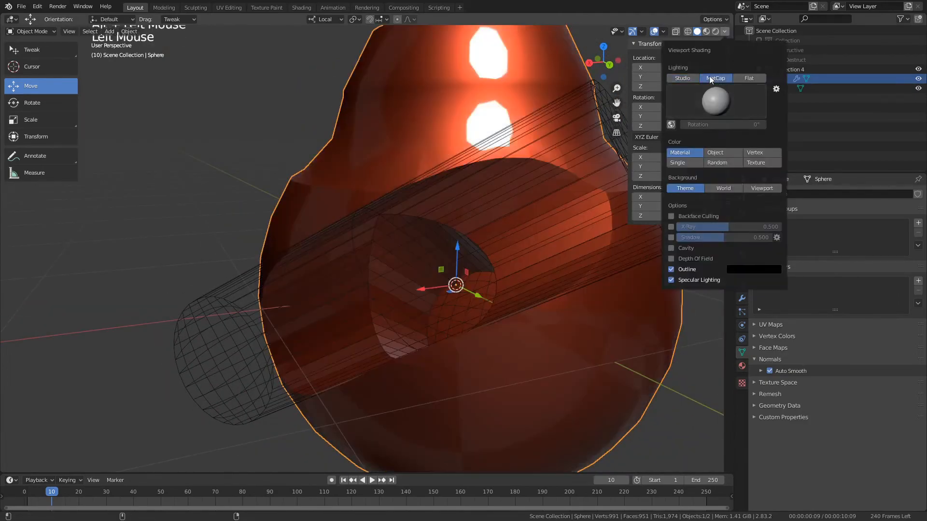
pyautogui.keyDown('alt'); pyautogui.moveTo(587, 232); pyautogui.dragTo(573, 343); pyautogui.keyUp('alt')
pyautogui.click(575, 338)
# Apply smooth shading to the tee joint.
pyautogui.click(590, 275)
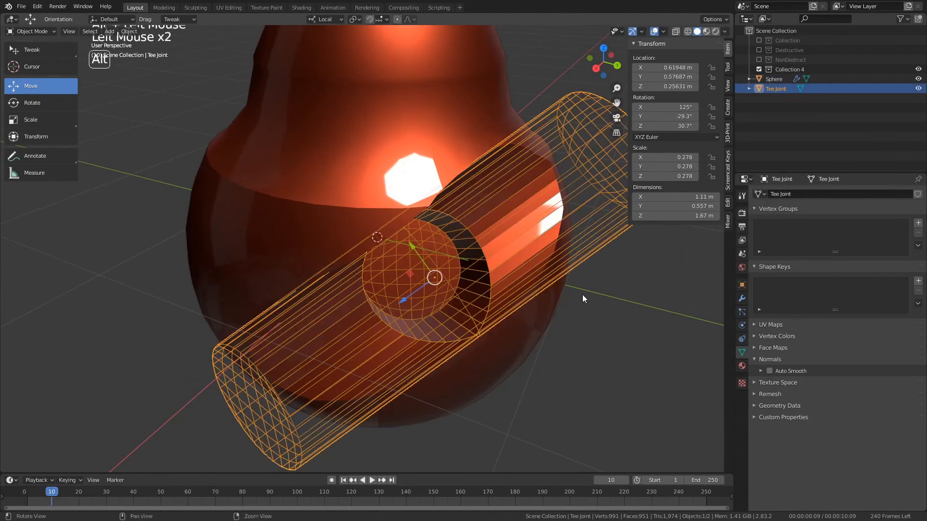
pyautogui.keyDown('alt'); pyautogui.moveTo(583, 296); pyautogui.dragTo(551, 194); pyautogui.keyUp('alt')
pyautogui.rightClick(532, 181)
pyautogui.click(528, 193)
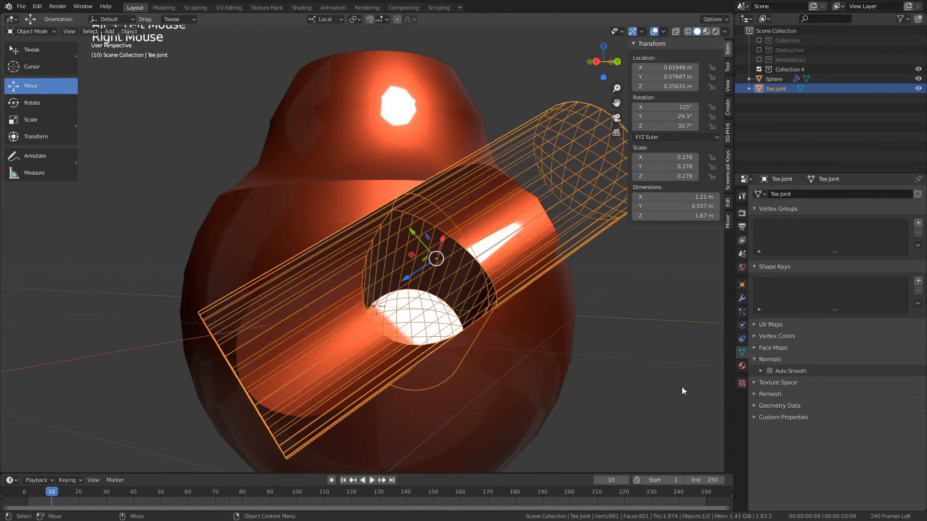
# Enable Auto Smooth for the tee joint's normals and hide the tee joint in the viewport.
pyautogui.click(770, 371)
pyautogui.keyDown('alt'); pyautogui.moveTo(647, 353); pyautogui.dragTo(562, 268); pyautogui.keyUp('alt')
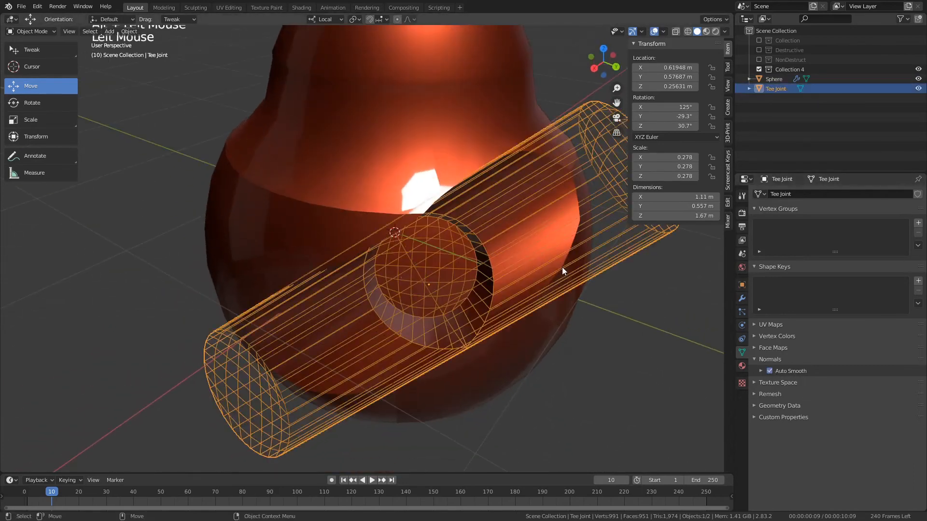
pyautogui.click(918, 88)
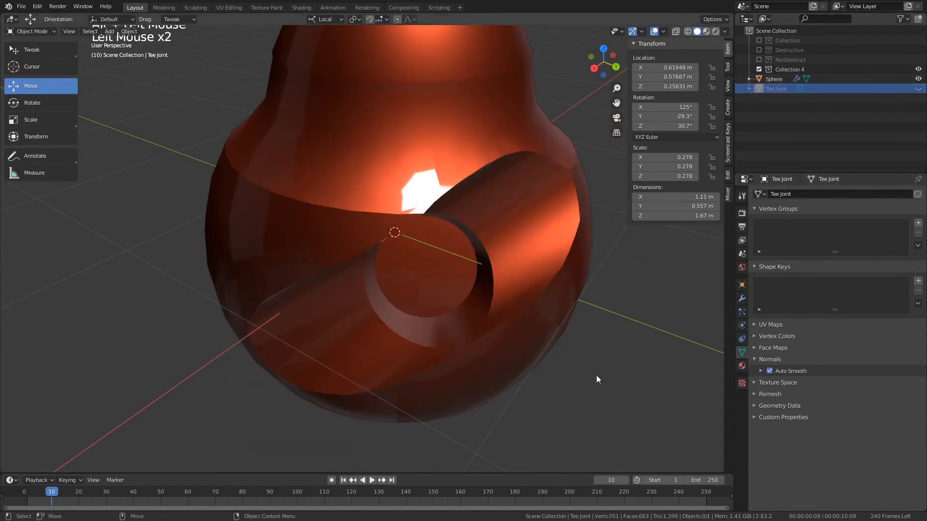
# Inspect the smooth-shaded Boolean cut in the body from several angles.
pyautogui.keyDown('alt'); pyautogui.moveTo(595, 375); pyautogui.dragTo(497, 308); pyautogui.keyUp('alt')
pyautogui.scroll(-5, 558, 389)
pyautogui.scroll(4, 460, 334)
pyautogui.click(459, 334)
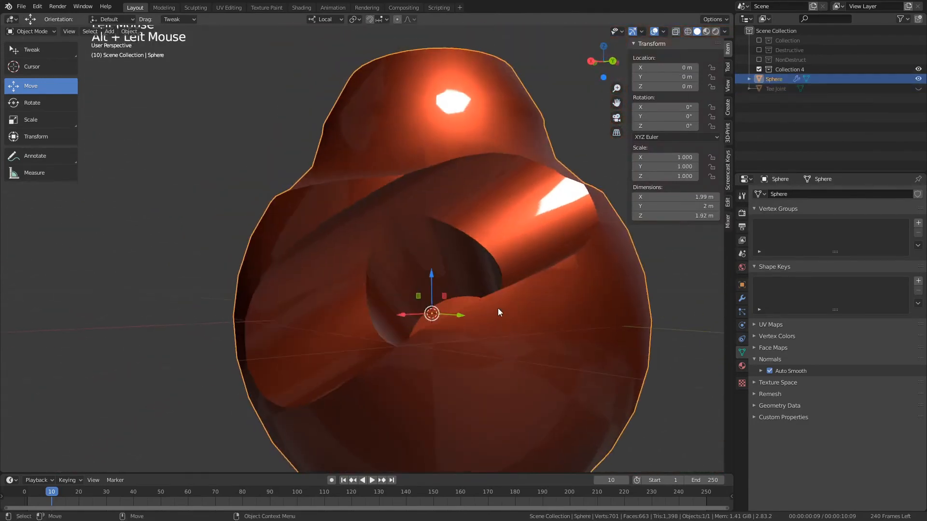
pyautogui.press('q')
pyautogui.scroll(-4, 532, 302)
pyautogui.press('Tab')
pyautogui.press('Tab')
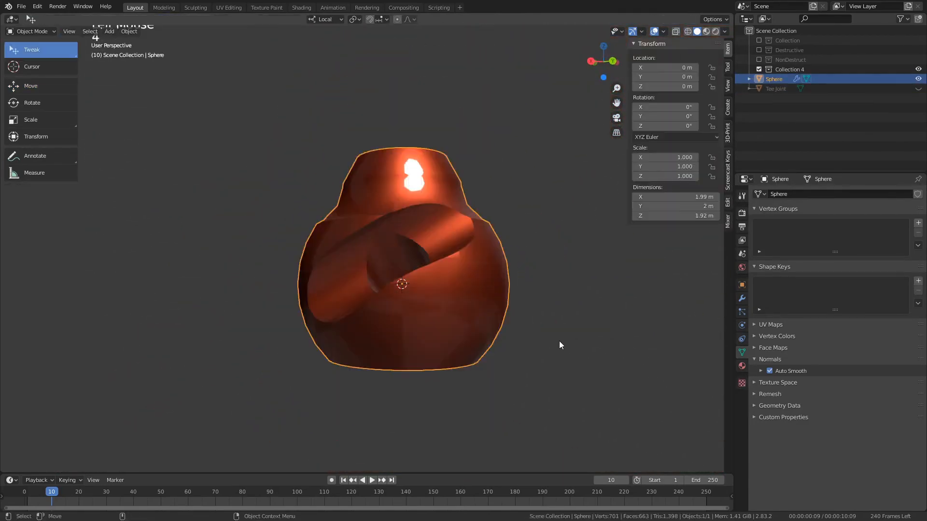
pyautogui.click(559, 340)
pyautogui.keyDown('alt'); pyautogui.moveTo(559, 341); pyautogui.dragTo(463, 346); pyautogui.keyUp('alt')
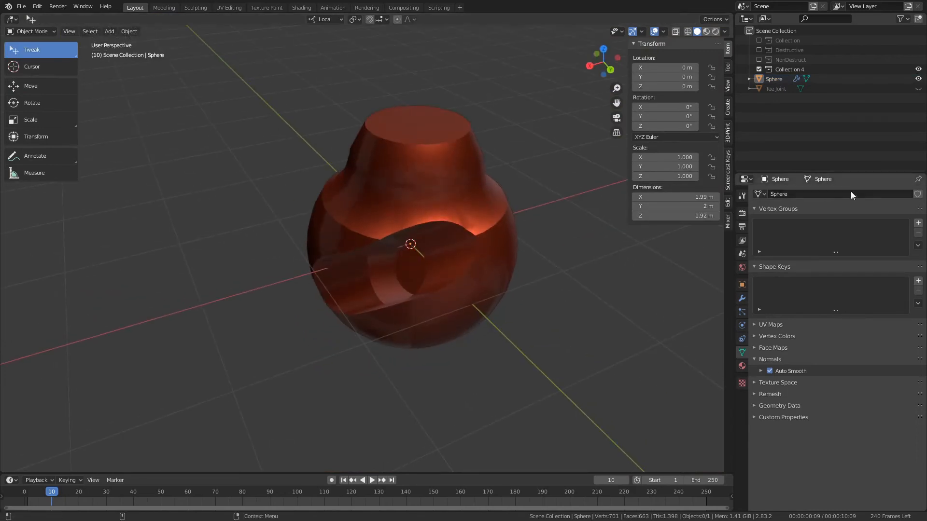
# Unhide the tee joint and delete it from the scene.
pyautogui.click(918, 88)
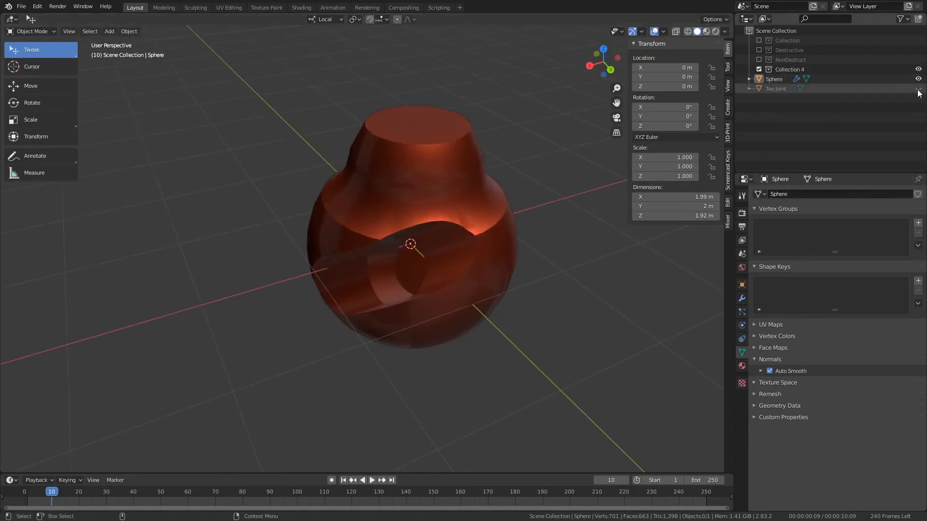
pyautogui.click(450, 263)
pyautogui.press('Delete')
# Remove the Boolean modifier from the body.
pyautogui.click(422, 285)
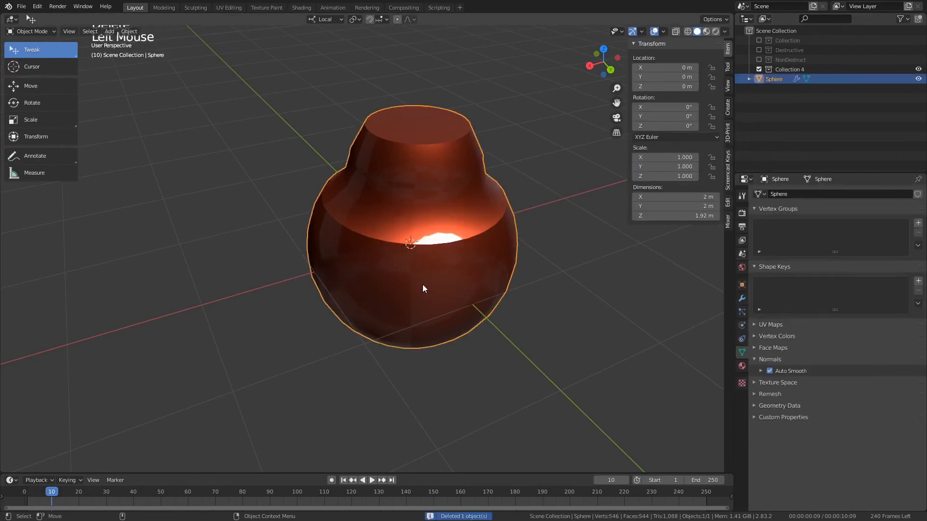
pyautogui.click(742, 299)
pyautogui.click(916, 231)
pyautogui.click(583, 318)
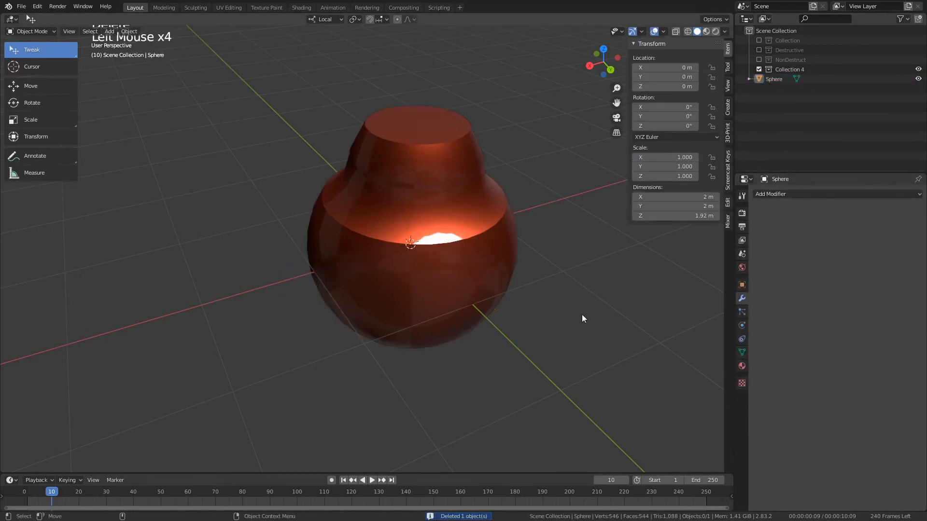
# Switch the viewport's solid shading from the red MatCap to neutral grey lighting.
pyautogui.keyDown('alt'); pyautogui.moveTo(434, 322); pyautogui.dragTo(422, 296); pyautogui.keyUp('alt')
pyautogui.click(422, 297)
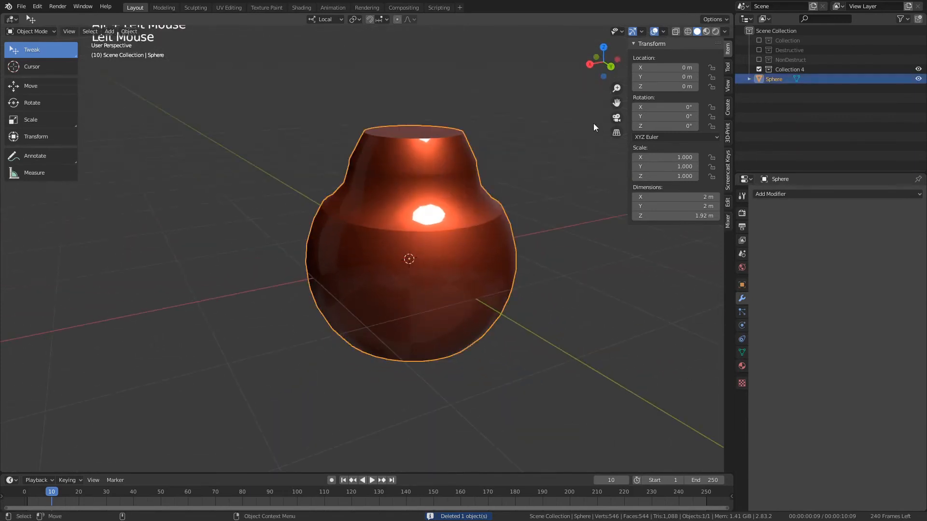
pyautogui.click(725, 32)
pyautogui.click(710, 87)
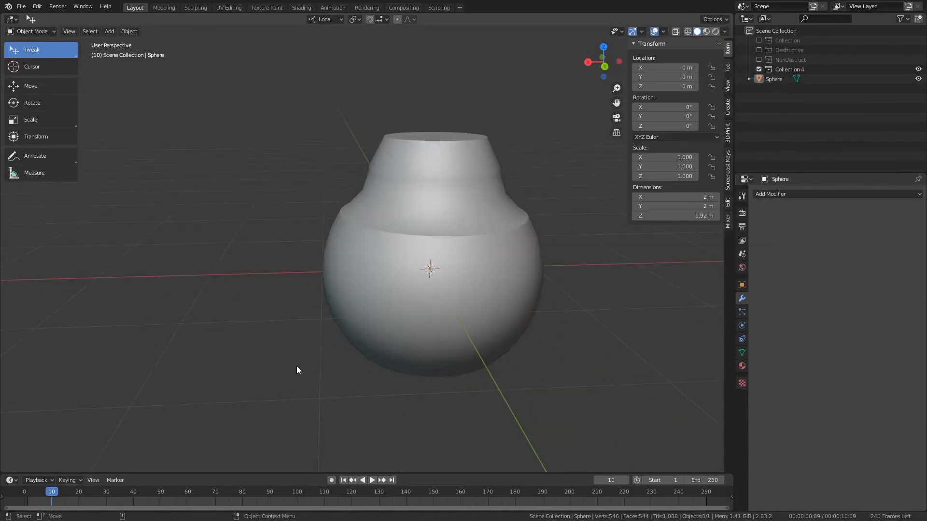
pyautogui.keyDown('alt'); pyautogui.moveTo(298, 370); pyautogui.dragTo(350, 346); pyautogui.keyUp('alt')
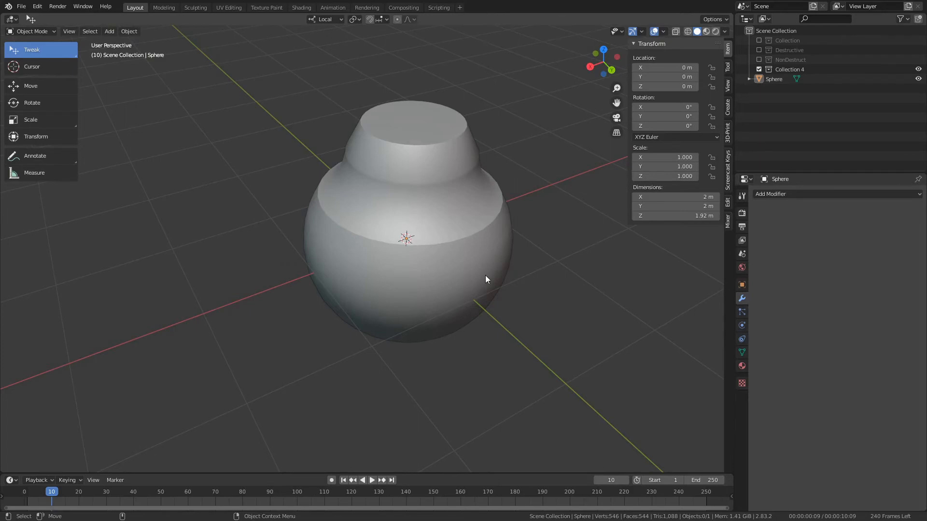
pyautogui.keyDown('alt'); pyautogui.moveTo(438, 363); pyautogui.dragTo(306, 253); pyautogui.keyUp('alt')
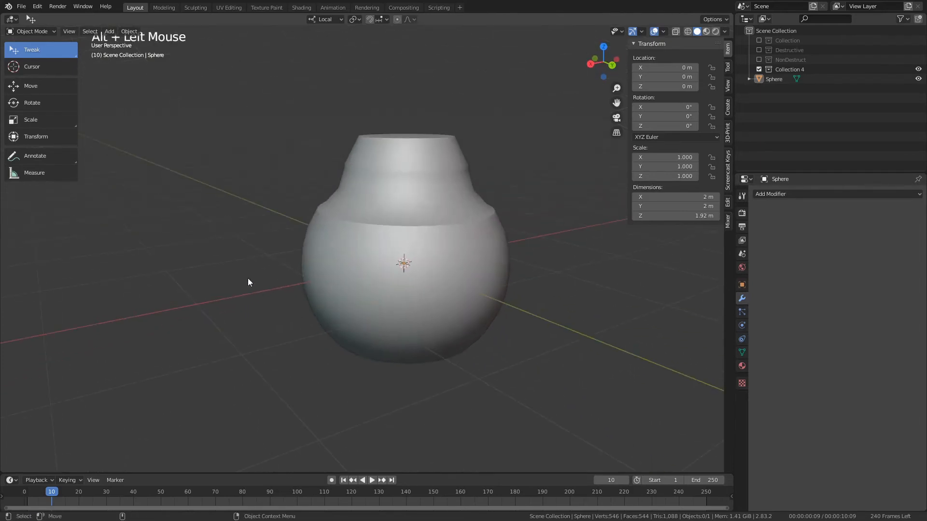
pyautogui.keyDown('alt'); pyautogui.moveTo(249, 279); pyautogui.dragTo(411, 299); pyautogui.keyUp('alt')
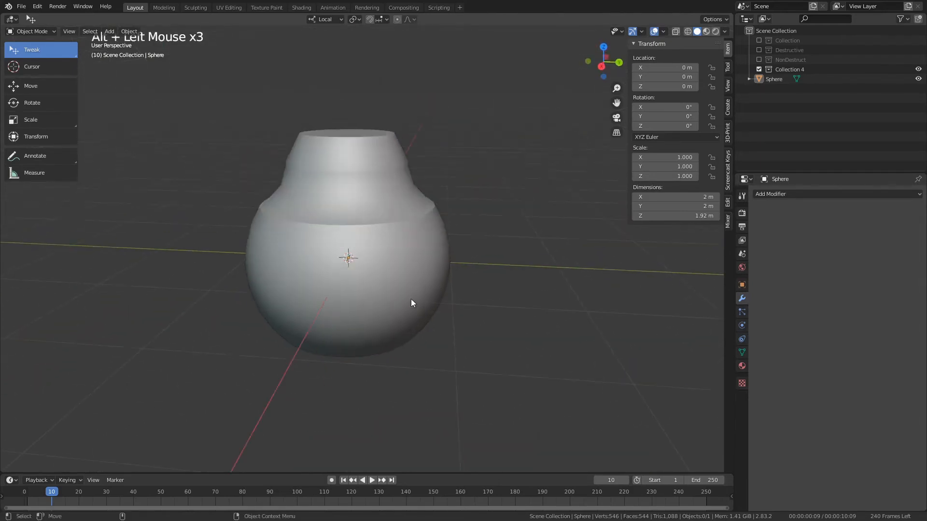
pyautogui.click(116, 32)
pyautogui.moveTo(125, 43)
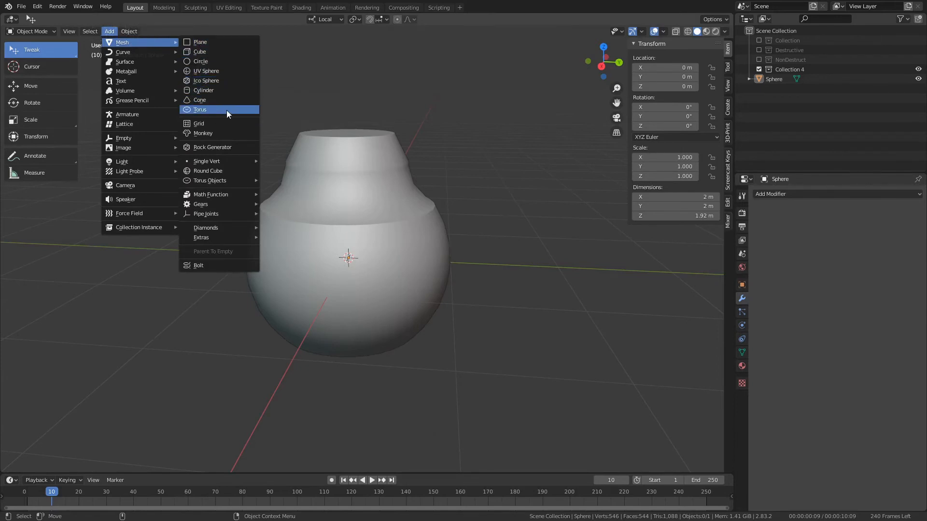
pyautogui.moveTo(230, 162)
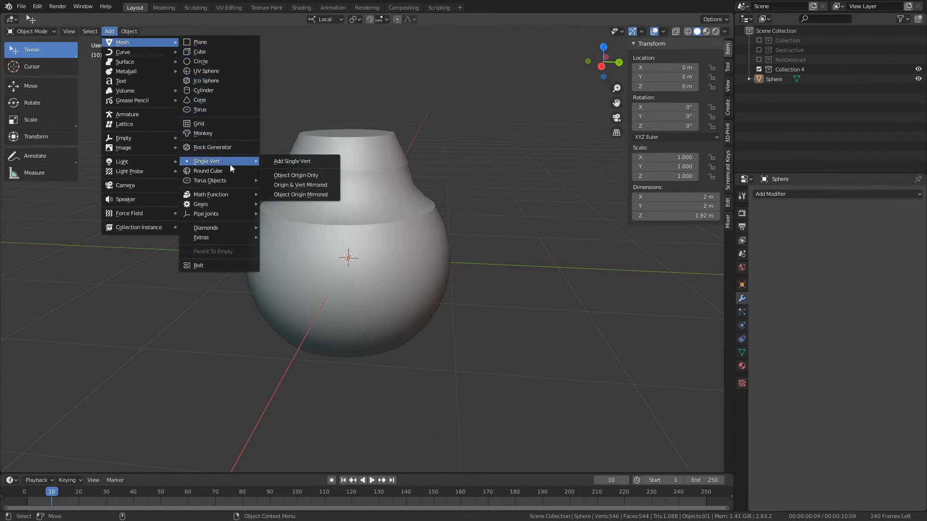
pyautogui.click(230, 89)
pyautogui.scroll(-4, 364, 251)
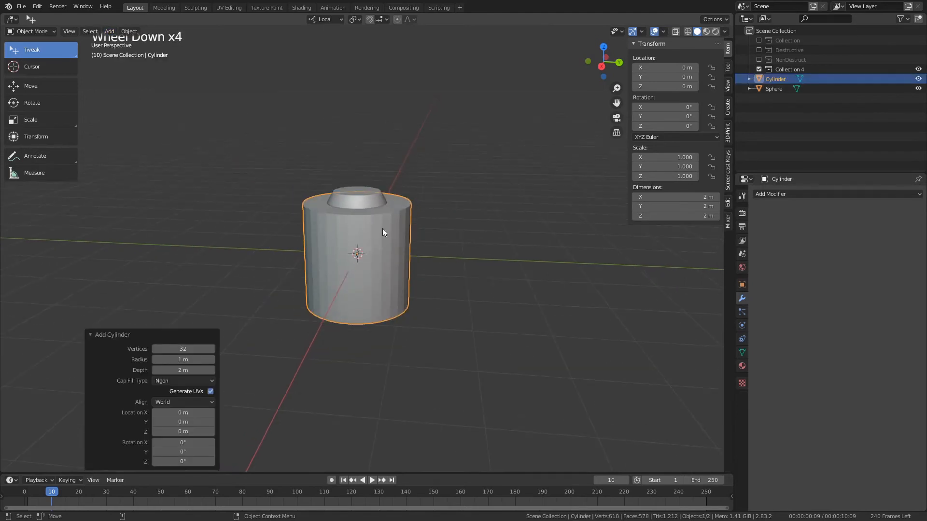
pyautogui.press('Delete')
# Add a pipe tee joint mesh at the scene origin.
pyautogui.click(109, 31)
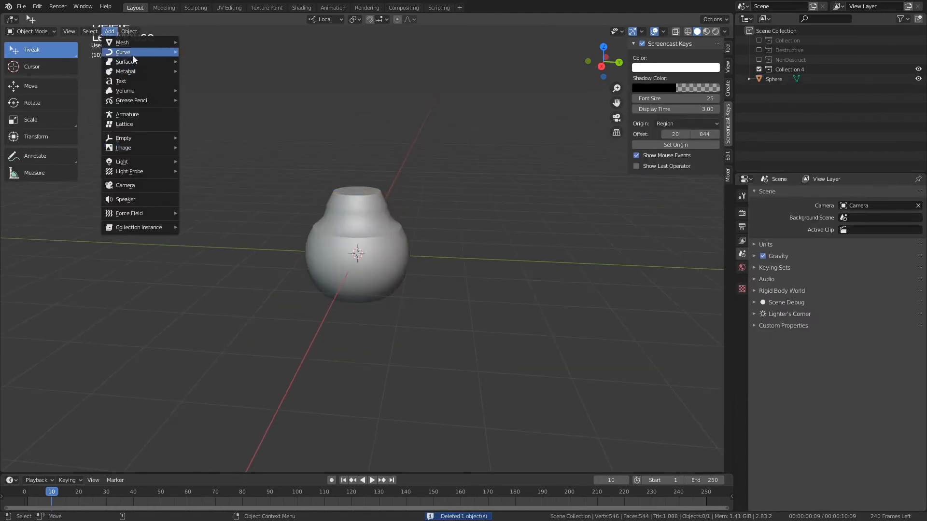
pyautogui.moveTo(125, 43)
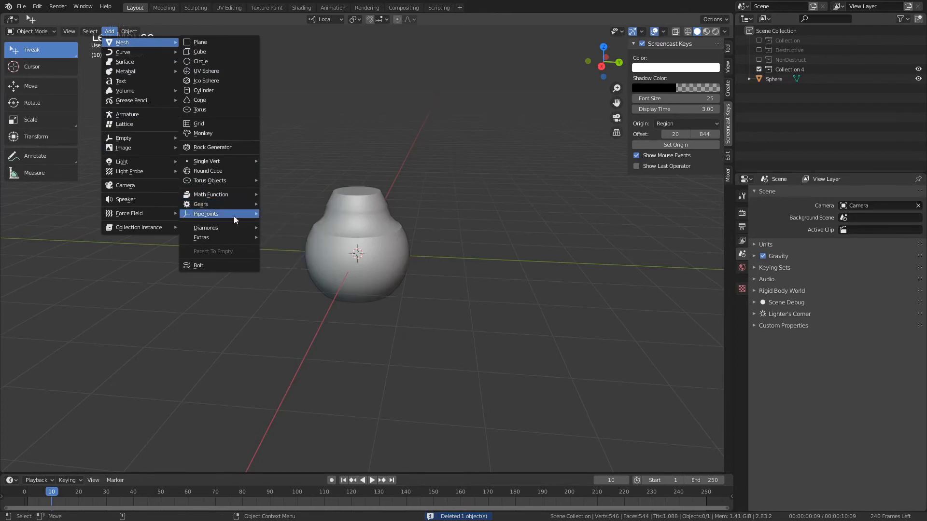
pyautogui.moveTo(233, 216)
pyautogui.click(289, 223)
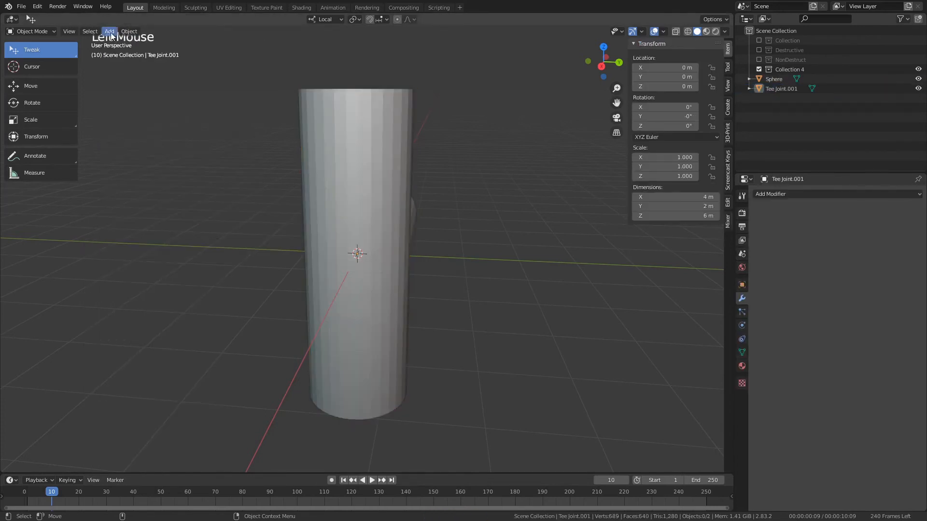
pyautogui.click(110, 32)
pyautogui.moveTo(125, 44)
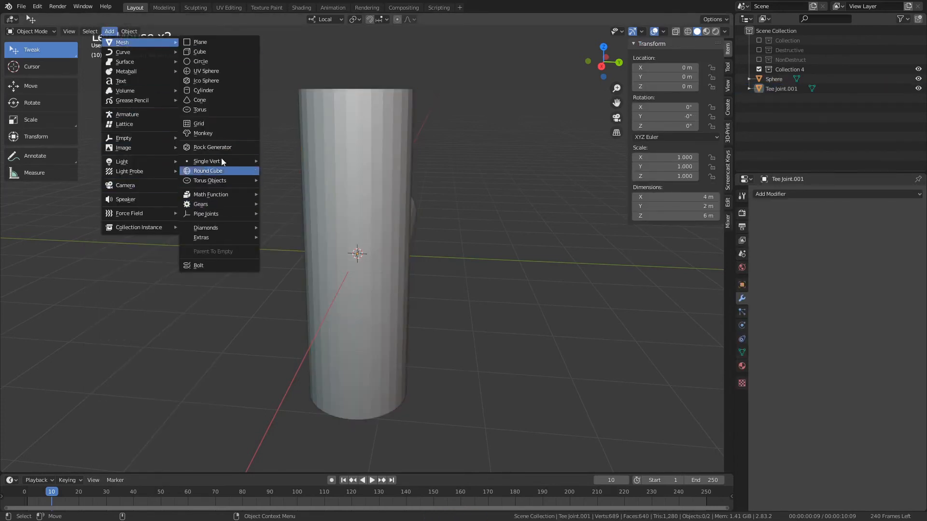
pyautogui.moveTo(204, 207)
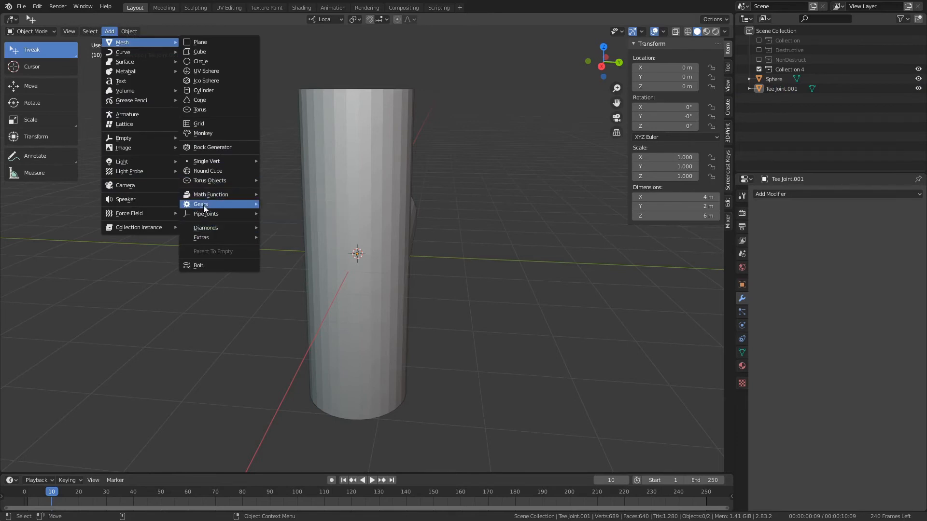
# Examine the new tee joint's mesh, including its open ends, in Edit Mode and Object Mode.
pyautogui.keyDown('alt'); pyautogui.moveTo(447, 290); pyautogui.dragTo(419, 330); pyautogui.keyUp('alt')
pyautogui.click(414, 303)
pyautogui.press('e')
pyautogui.keyDown('alt'); pyautogui.moveTo(323, 300); pyautogui.dragTo(236, 276); pyautogui.keyUp('alt')
pyautogui.press('1')
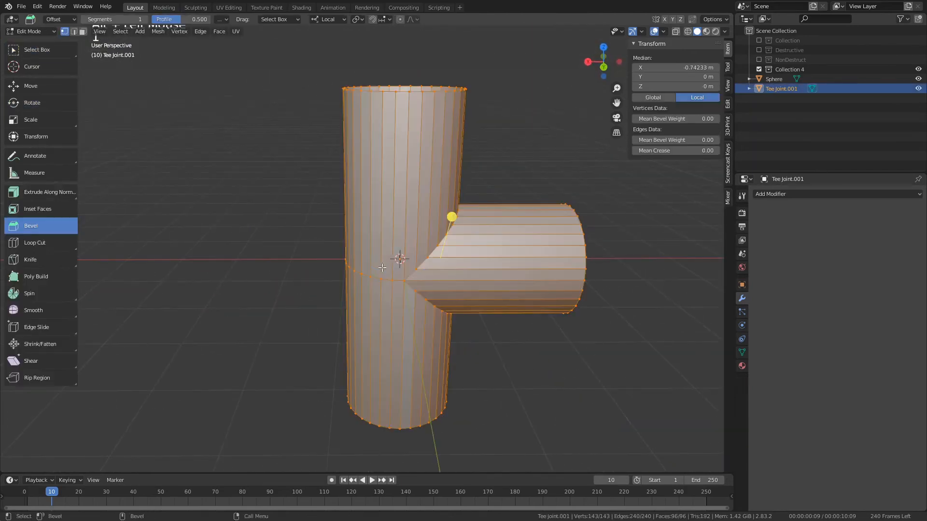
pyautogui.keyDown('alt'); pyautogui.moveTo(394, 279); pyautogui.dragTo(401, 285); pyautogui.keyUp('alt')
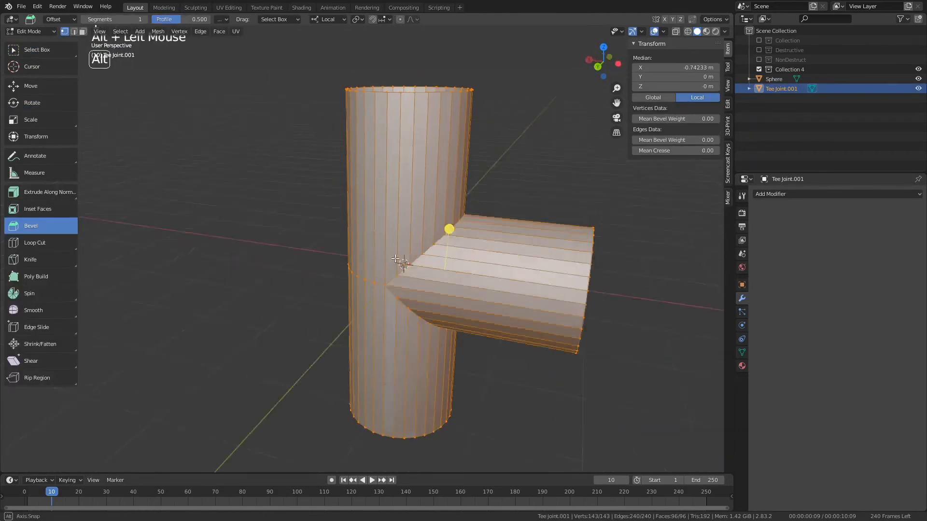
pyautogui.keyDown('alt'); pyautogui.middleClick(406, 290); pyautogui.keyUp('alt')
pyautogui.scroll(3, 409, 294)
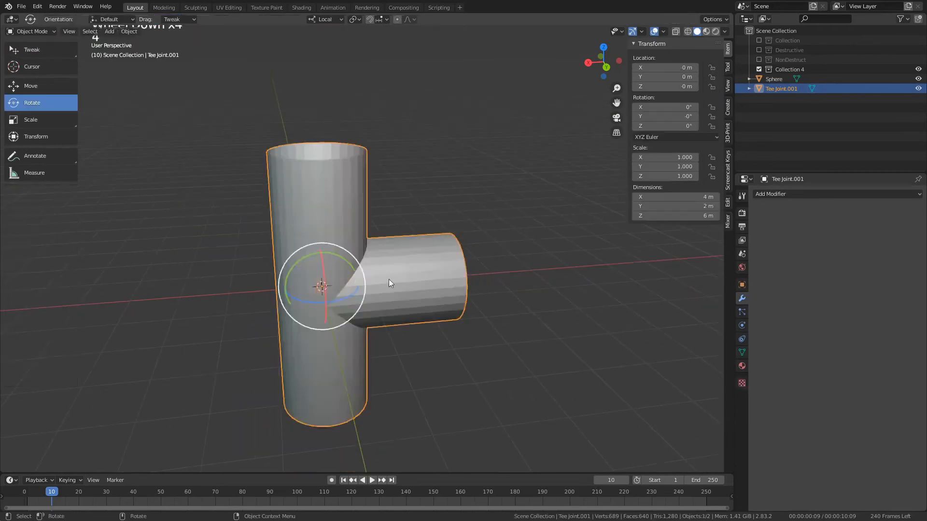
pyautogui.keyDown('alt'); pyautogui.moveTo(390, 279); pyautogui.dragTo(418, 326); pyautogui.keyUp('alt')
# Scale the tee joint to about 0.21 and move it beside the body to about X 1.21 m, Y 1.34 m.
pyautogui.press('r')
pyautogui.moveTo(430, 330); pyautogui.dragTo(351, 284, button='middle')
pyautogui.press('w')
pyautogui.moveTo(309, 312); pyautogui.dragTo(373, 379)
pyautogui.press('e')
pyautogui.hotkey('ctrl', 'z')
pyautogui.press('w')
pyautogui.click(442, 368)
pyautogui.keyDown('alt'); pyautogui.moveTo(447, 367); pyautogui.dragTo(506, 337); pyautogui.keyUp('alt')
pyautogui.click(510, 345)
# Rotate the tee joint to about 44° around Z so its side branch faces the body.
pyautogui.press('e')
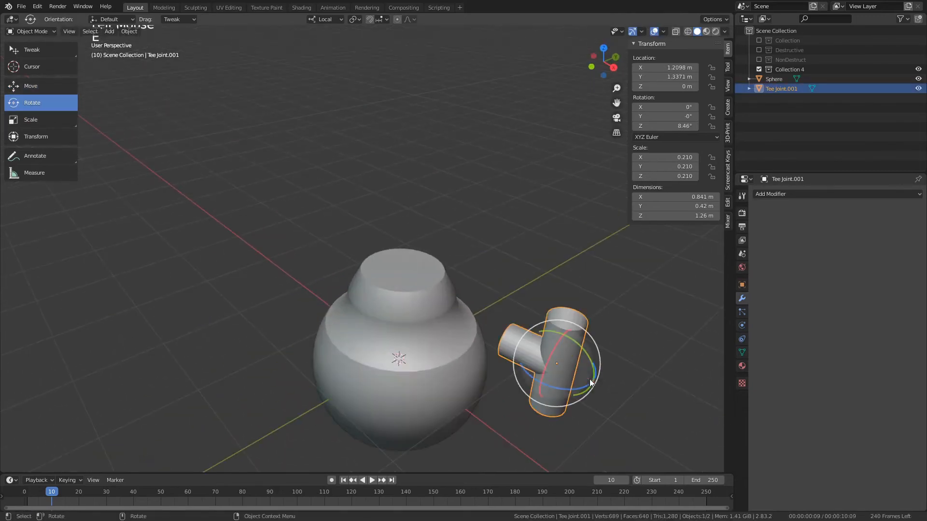
pyautogui.moveTo(561, 387); pyautogui.dragTo(590, 389)
pyautogui.click(601, 392)
# Add a Shrinkwrap modifier to the tee joint with Sphere as its target, and disable the modifier's viewport display.
pyautogui.keyDown('alt'); pyautogui.moveTo(569, 391); pyautogui.dragTo(471, 330, button='middle'); pyautogui.keyUp('alt')
pyautogui.scroll(4, 468, 329)
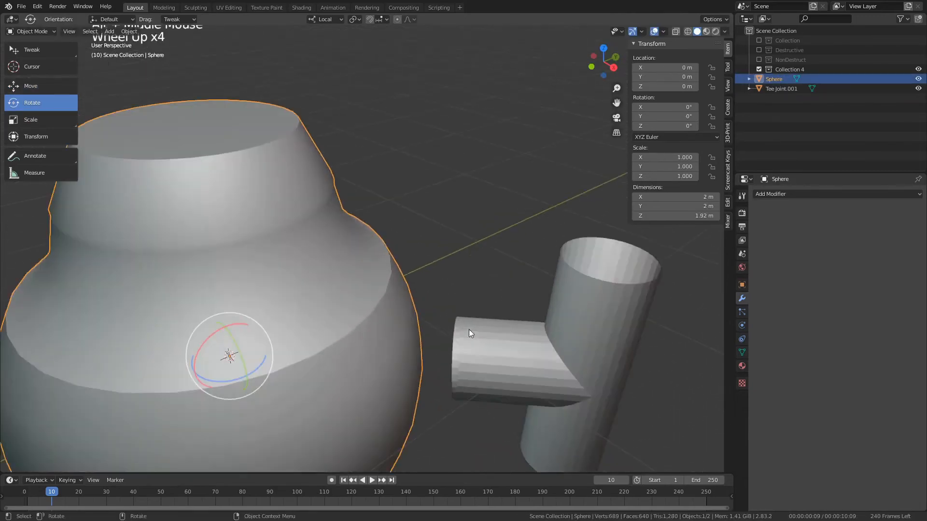
pyautogui.keyDown('alt'); pyautogui.moveTo(555, 345); pyautogui.dragTo(560, 334); pyautogui.keyUp('alt')
pyautogui.keyDown('alt'); pyautogui.moveTo(560, 334); pyautogui.dragTo(538, 260, button='middle'); pyautogui.keyUp('alt')
pyautogui.click(531, 329)
pyautogui.moveTo(531, 329)
pyautogui.keyDown('alt'); pyautogui.mouseDown()
pyautogui.moveTo(468, 320)
pyautogui.moveTo(546, 335)
pyautogui.mouseUp(); pyautogui.keyUp('alt')
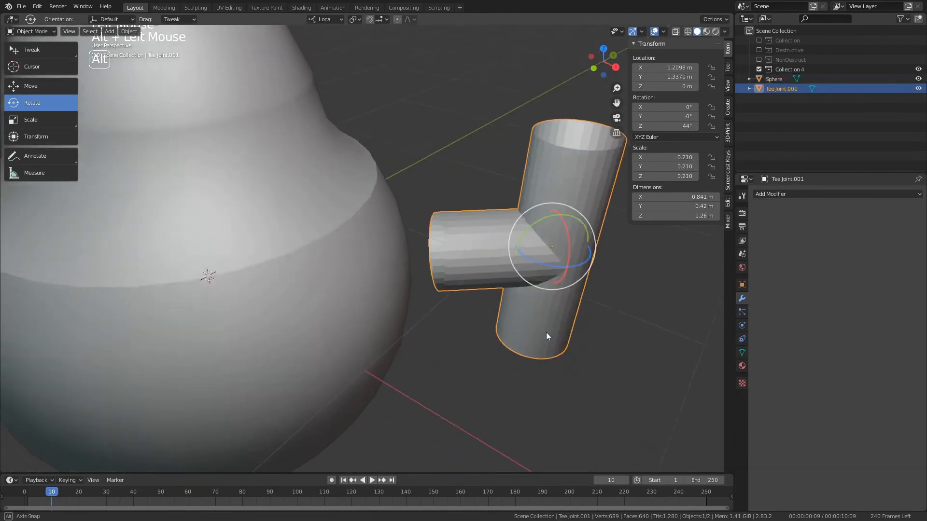
pyautogui.click(790, 193)
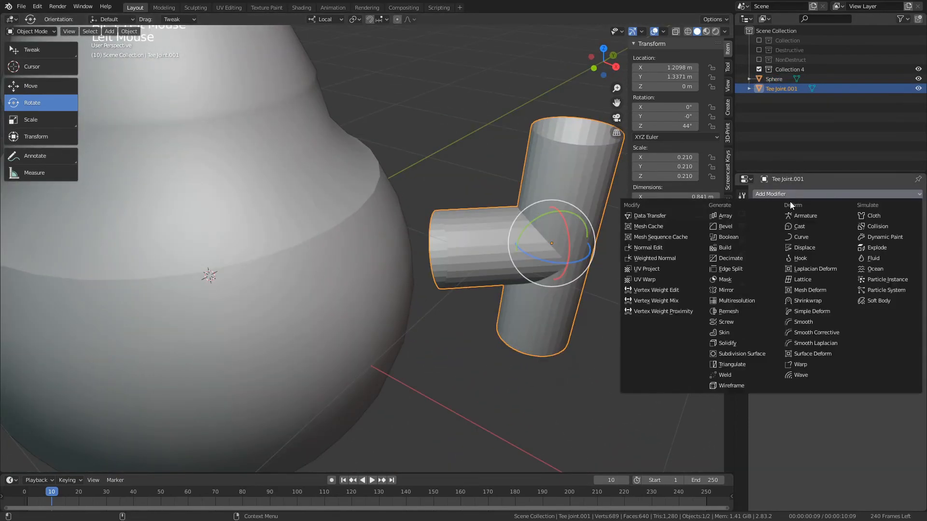
pyautogui.click(817, 291)
pyautogui.click(831, 269)
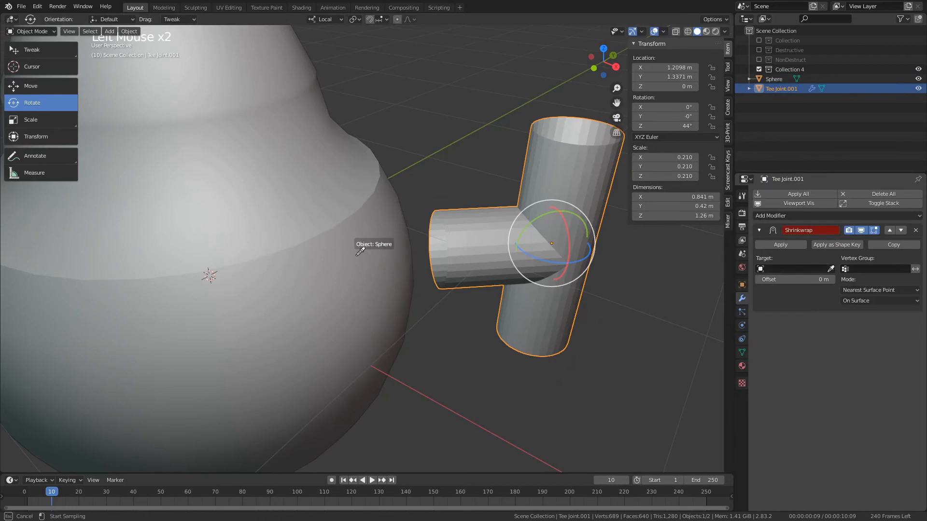
pyautogui.click(356, 256)
pyautogui.keyDown('alt'); pyautogui.moveTo(356, 256); pyautogui.dragTo(444, 313); pyautogui.keyUp('alt')
pyautogui.click(847, 230)
# Select the open end of the tee joint's side branch facing the body and close it with Grid Fill.
pyautogui.press('Tab')
pyautogui.keyDown('alt'); pyautogui.moveTo(457, 282); pyautogui.dragTo(449, 301); pyautogui.keyUp('alt')
pyautogui.click(385, 186)
pyautogui.keyDown('alt'); pyautogui.moveTo(391, 286); pyautogui.dragTo(395, 274); pyautogui.keyUp('alt')
pyautogui.moveTo(383, 182); pyautogui.dragTo(499, 304)
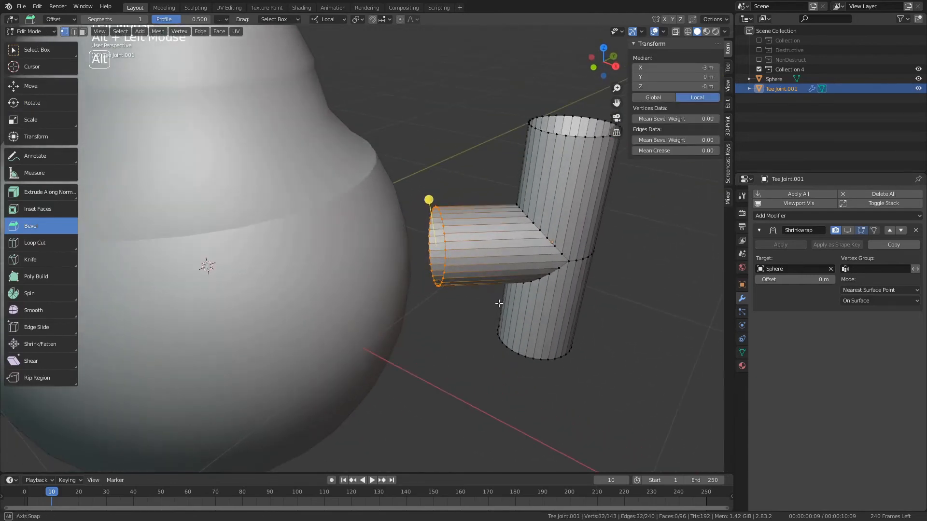
pyautogui.press('Tab')
pyautogui.press('Return')
pyautogui.keyDown('alt'); pyautogui.moveTo(435, 260); pyautogui.dragTo(483, 284); pyautogui.keyUp('alt')
# Assign the filled end's vertices to a new vertex group named Shrink.
pyautogui.click(742, 352)
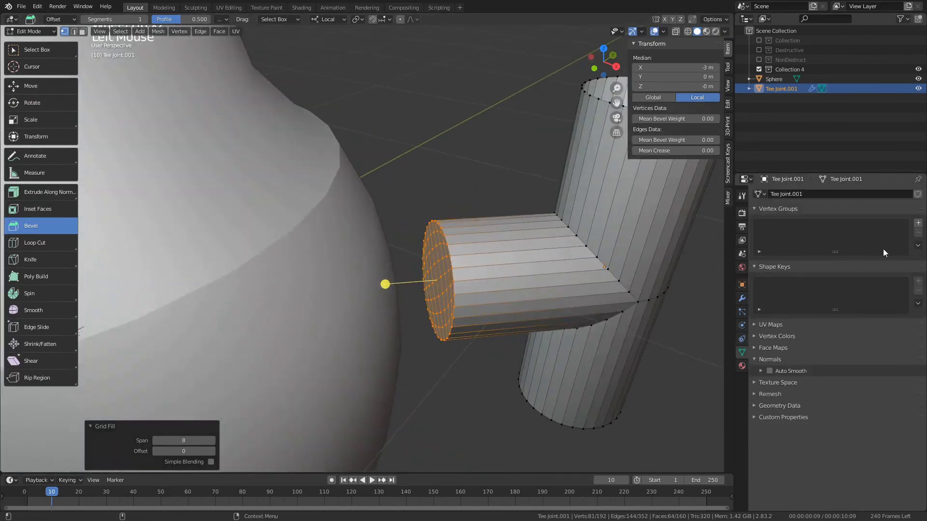
pyautogui.rightClick(792, 236)
pyautogui.click(918, 223)
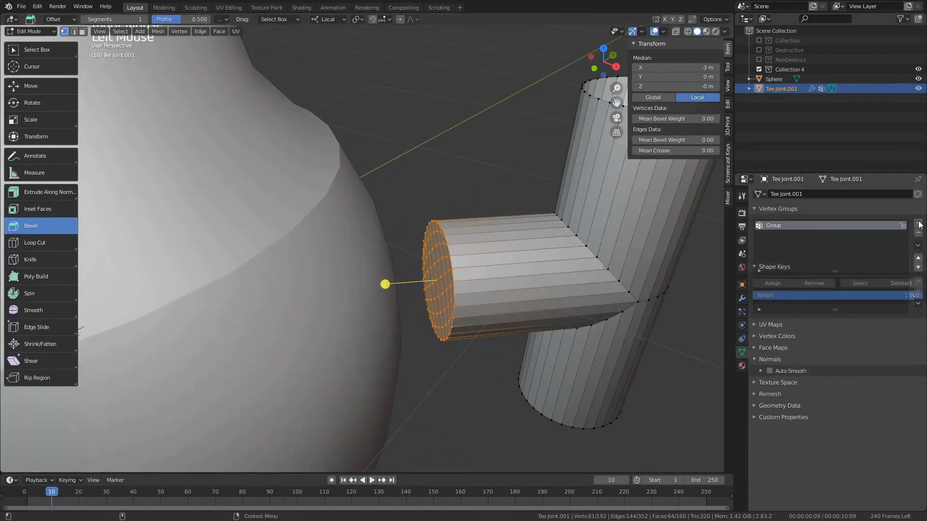
pyautogui.click(776, 282)
pyautogui.doubleClick(795, 224)
pyautogui.write('Shrink')
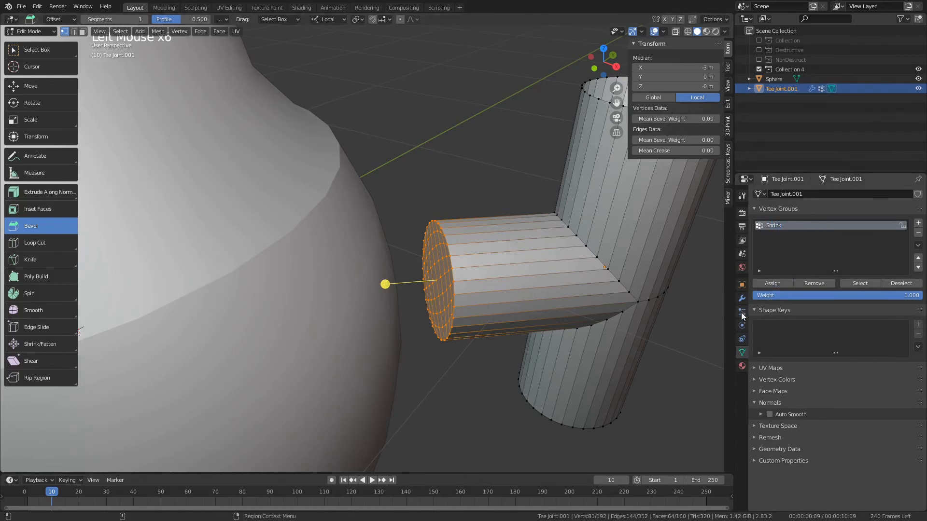
# Limit the tee joint's Shrinkwrap modifier to the Shrink vertex group and enable its viewport display.
pyautogui.click(742, 298)
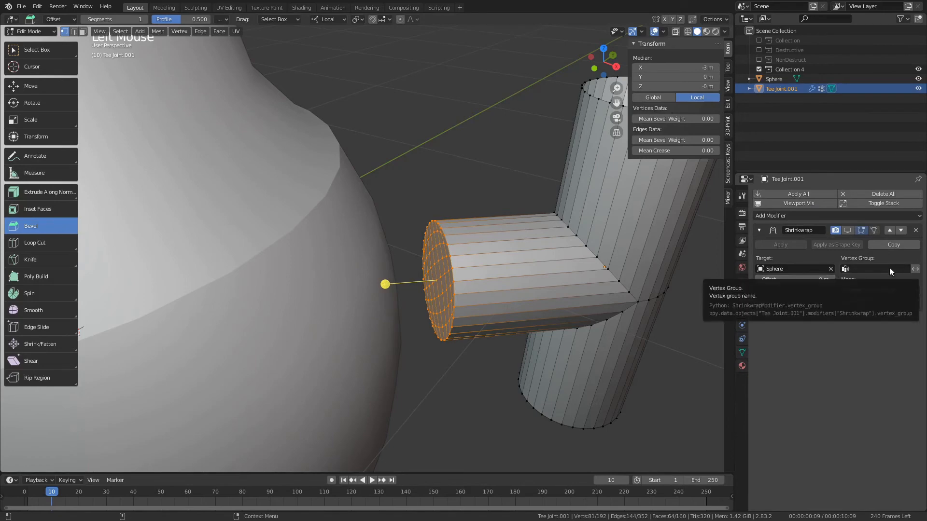
pyautogui.click(889, 269)
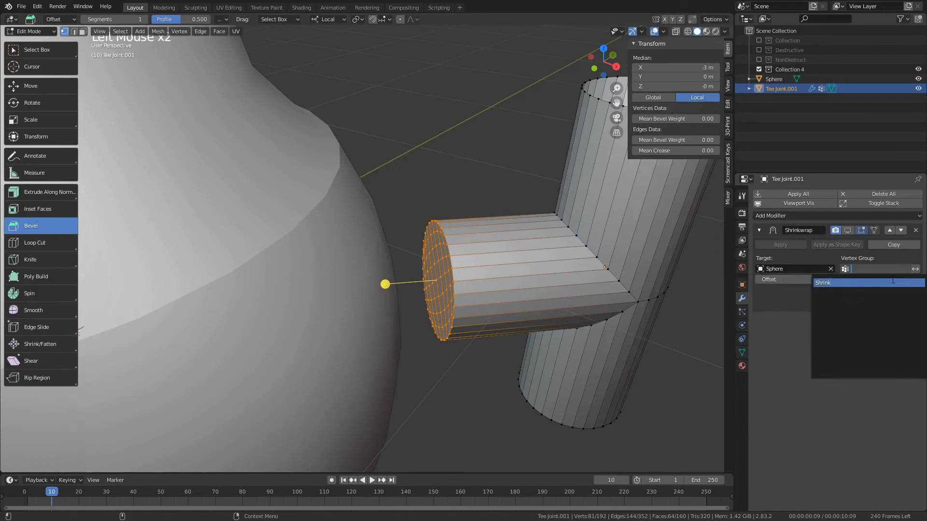
pyautogui.click(893, 283)
pyautogui.click(848, 231)
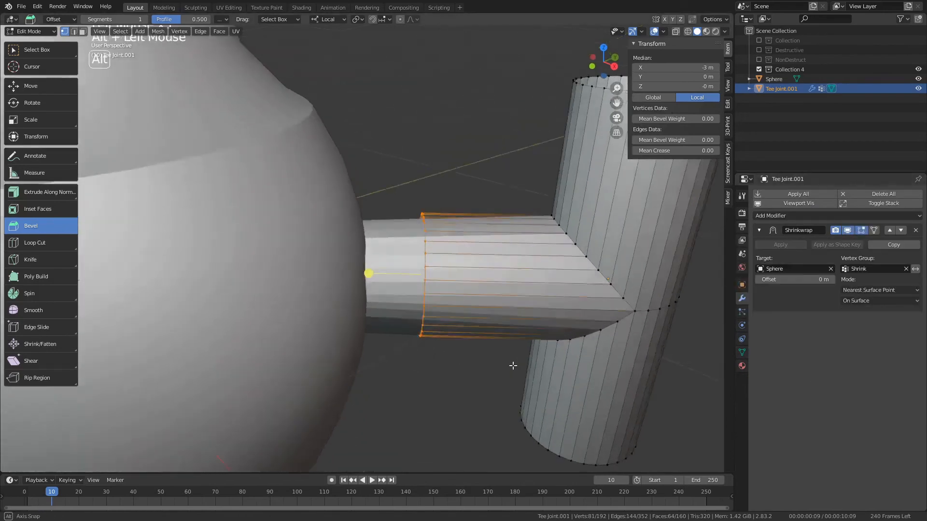
pyautogui.keyDown('alt'); pyautogui.moveTo(638, 342); pyautogui.dragTo(498, 373); pyautogui.keyUp('alt')
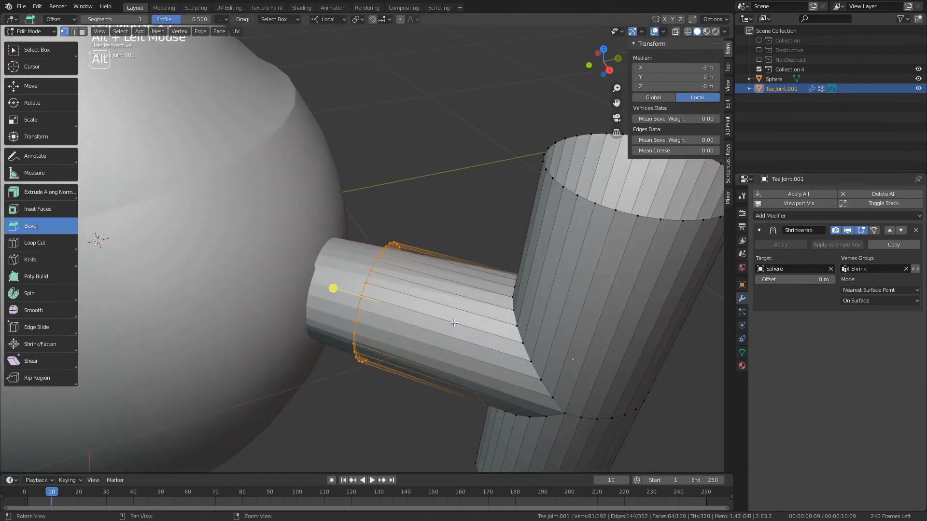
pyautogui.keyDown('alt'); pyautogui.moveTo(410, 291); pyautogui.dragTo(436, 275); pyautogui.keyUp('alt')
pyautogui.keyDown('alt'); pyautogui.moveTo(237, 241); pyautogui.dragTo(321, 275); pyautogui.keyUp('alt')
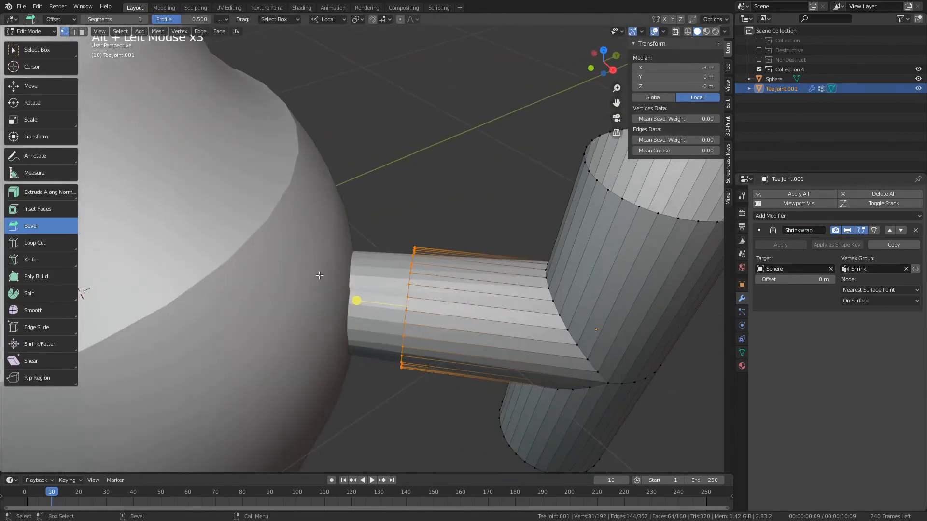
pyautogui.scroll(3, 321, 275)
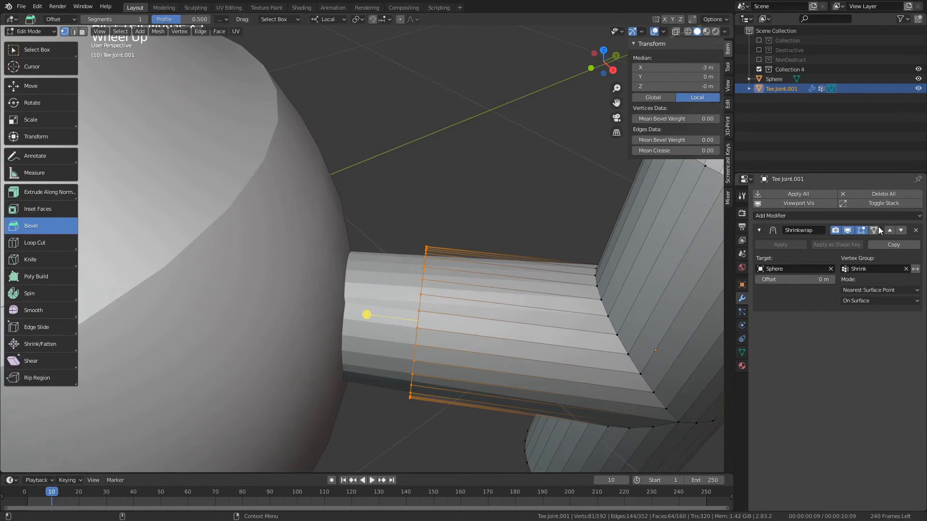
# Show the Shrinkwrap result on the edit cage and try moving a single vertex on the side branch's end rim.
pyautogui.keyDown('alt'); pyautogui.moveTo(381, 290); pyautogui.dragTo(346, 266, button='middle'); pyautogui.keyUp('alt')
pyautogui.scroll(2, 346, 266)
pyautogui.click(336, 277)
pyautogui.press('w')
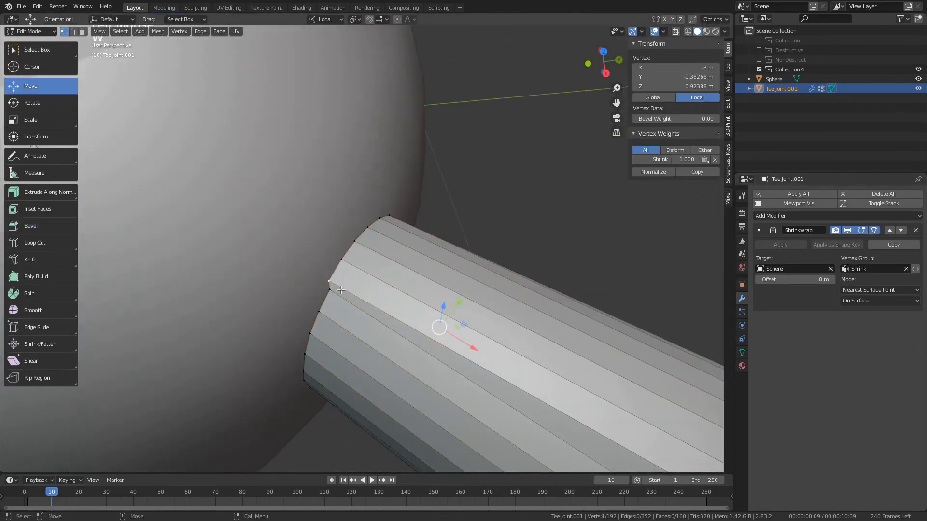
pyautogui.moveTo(404, 307); pyautogui.dragTo(392, 291, button='middle')
pyautogui.hotkey('ctrl', 'z')
pyautogui.keyDown('alt'); pyautogui.moveTo(392, 290); pyautogui.dragTo(434, 253); pyautogui.keyUp('alt')
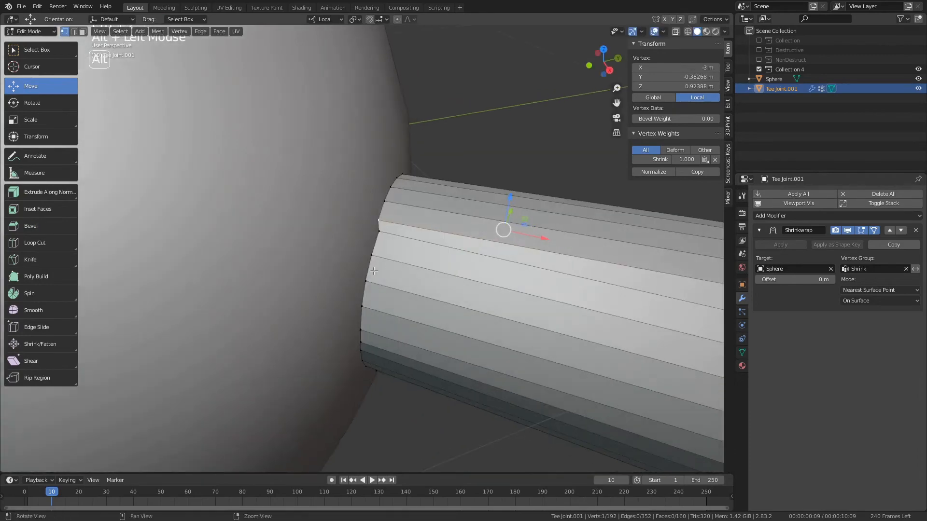
pyautogui.press('1')
pyautogui.scroll(-5, 367, 253)
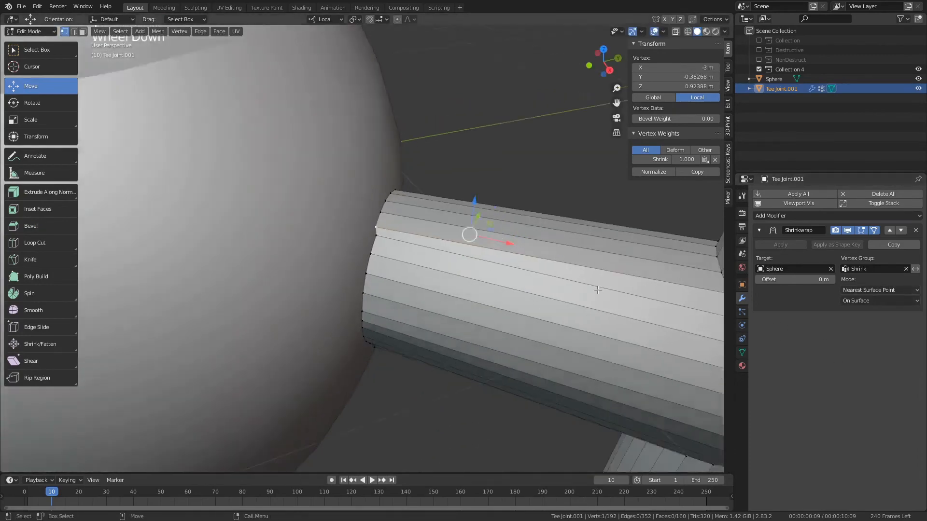
# Add a Subdivision Surface modifier to the vase-shaped body in Object Mode with a viewport level of 3.
pyautogui.press('Tab')
pyautogui.click(349, 250)
pyautogui.click(769, 194)
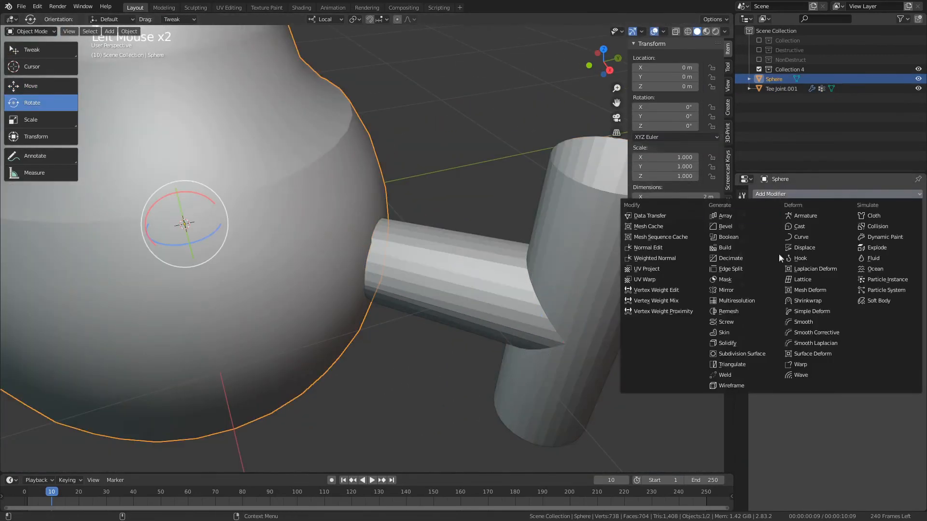
pyautogui.click(765, 352)
pyautogui.keyDown('alt'); pyautogui.moveTo(507, 347); pyautogui.dragTo(423, 285); pyautogui.keyUp('alt')
pyautogui.keyDown('alt'); pyautogui.moveTo(393, 241); pyautogui.dragTo(471, 324, button='middle'); pyautogui.keyUp('alt')
pyautogui.click(370, 260)
pyautogui.moveTo(794, 289); pyautogui.dragTo(797, 289)
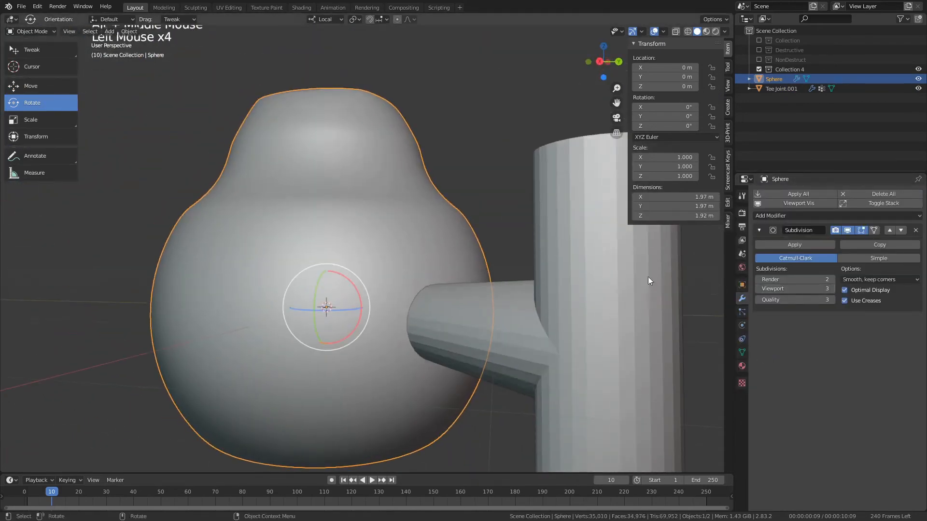
# Return to editing the tee joint and select the vertices at the side branch's end facing the body.
pyautogui.keyDown('alt'); pyautogui.moveTo(648, 277); pyautogui.dragTo(243, 291); pyautogui.keyUp('alt')
pyautogui.click(243, 291)
pyautogui.press('Tab')
pyautogui.keyDown('alt'); pyautogui.moveTo(313, 327); pyautogui.dragTo(555, 309); pyautogui.keyUp('alt')
pyautogui.keyDown('alt'); pyautogui.moveTo(661, 288); pyautogui.dragTo(644, 292); pyautogui.keyUp('alt')
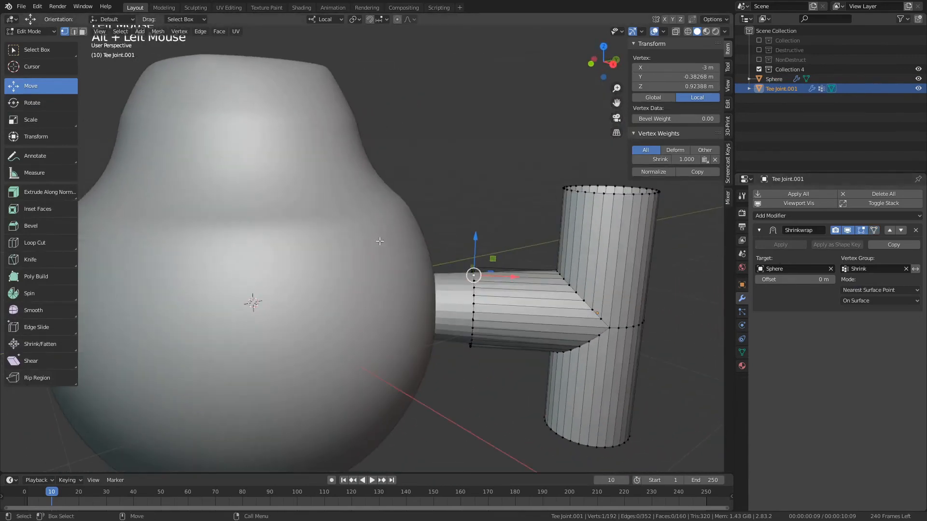
pyautogui.moveTo(436, 245); pyautogui.dragTo(494, 384)
pyautogui.keyDown('alt'); pyautogui.moveTo(535, 347); pyautogui.dragTo(399, 329, button='middle'); pyautogui.keyUp('alt')
pyautogui.scroll(4, 398, 329)
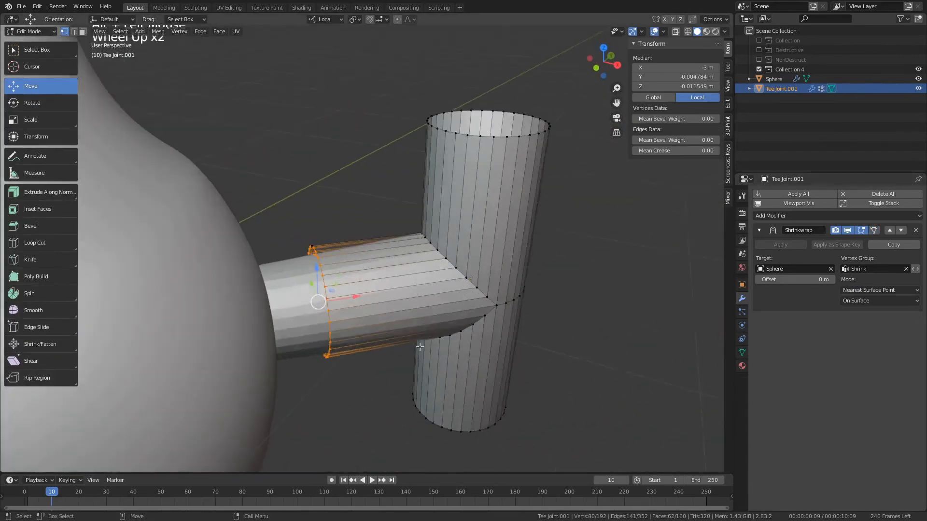
# Set the tee joint's Shrinkwrap mode to Nearest Vertex.
pyautogui.click(870, 282)
pyautogui.click(880, 290)
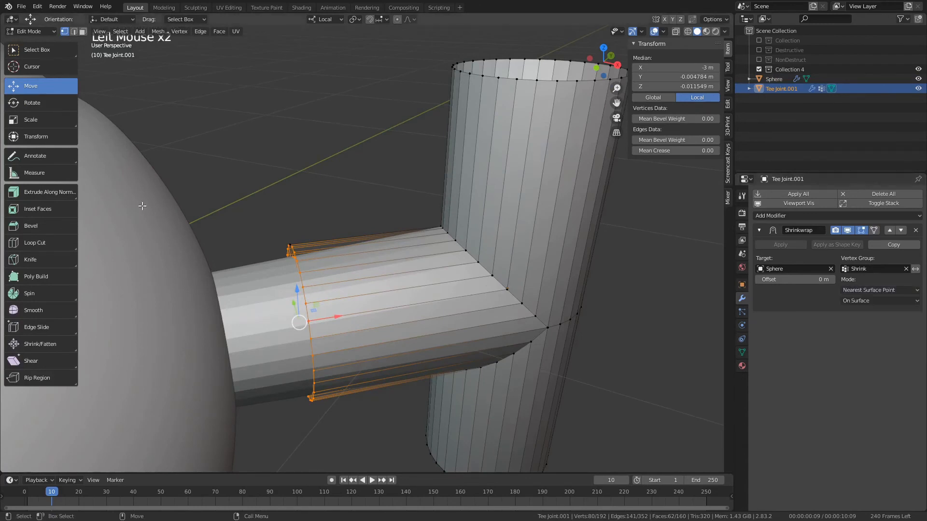
pyautogui.keyDown('alt'); pyautogui.moveTo(174, 213); pyautogui.dragTo(167, 208); pyautogui.keyUp('alt')
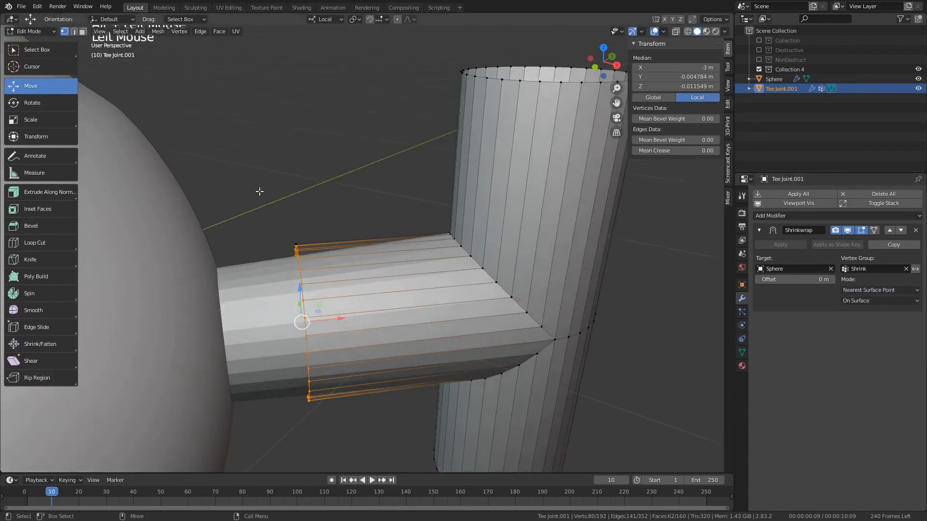
pyautogui.click(853, 291)
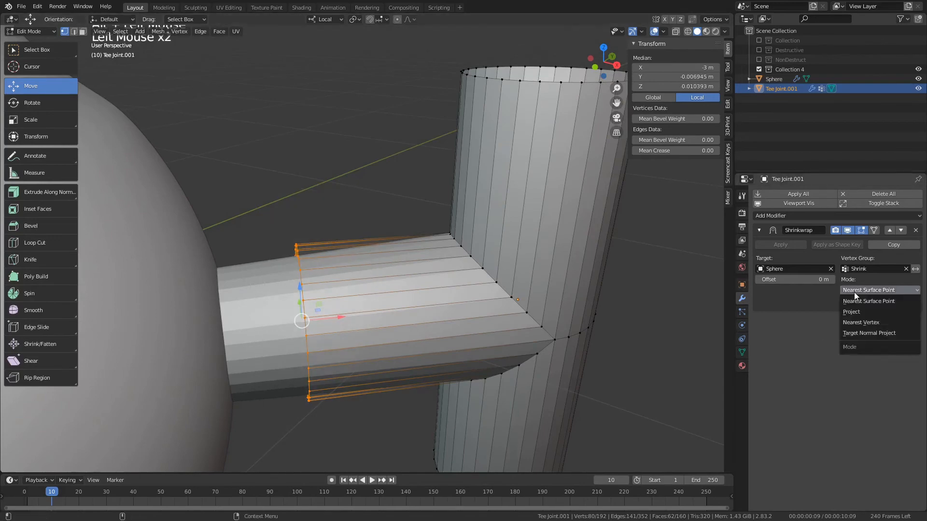
pyautogui.click(876, 322)
pyautogui.keyDown('alt'); pyautogui.moveTo(549, 293); pyautogui.dragTo(483, 291); pyautogui.keyUp('alt')
pyautogui.keyDown('alt'); pyautogui.moveTo(238, 270); pyautogui.dragTo(295, 247, button='middle'); pyautogui.keyUp('alt')
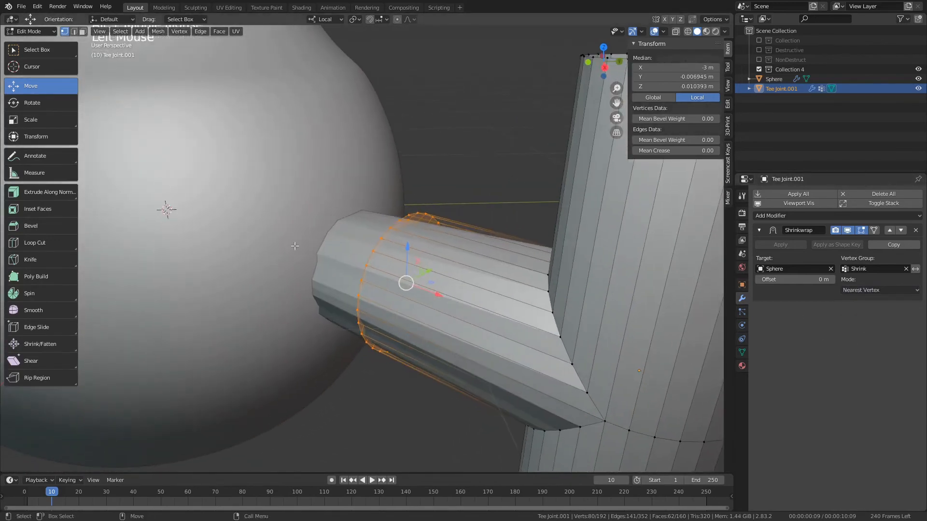
pyautogui.click(295, 247)
pyautogui.scroll(1, 294, 254)
# Inspect the body's mesh vertices in Edit Mode and disable the viewport display of its Subdivision modifier.
pyautogui.press('Tab')
pyautogui.click(281, 258)
pyautogui.press('Tab')
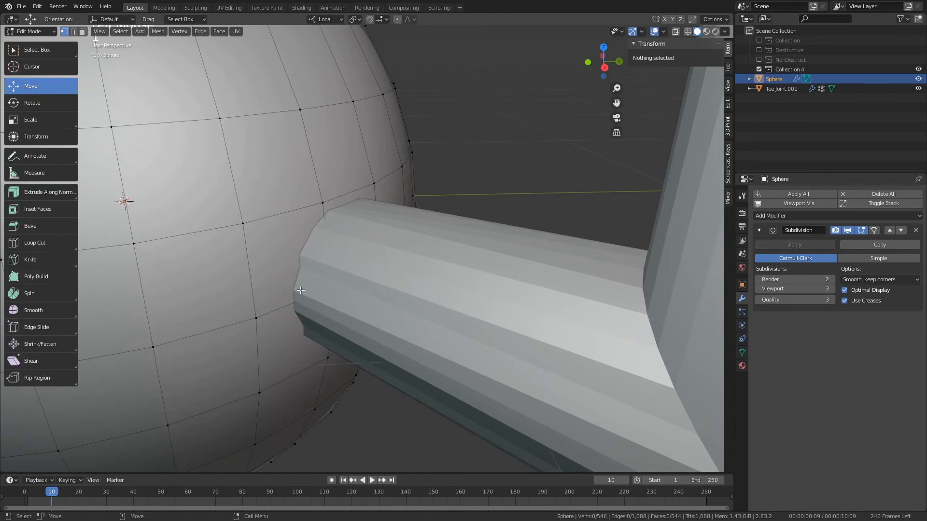
pyautogui.press('Tab')
pyautogui.click(848, 230)
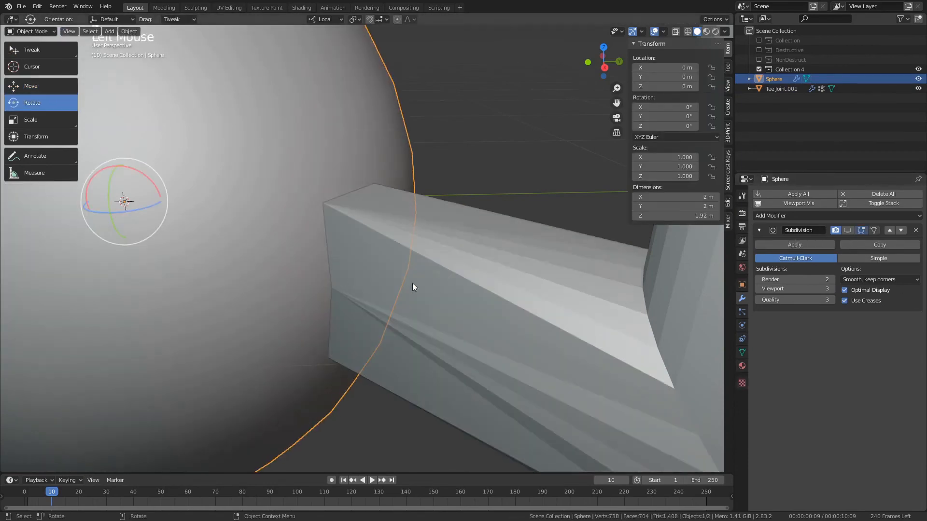
# Examine from both sides how the side branch's end snaps to the vertices of the unsubdivided body.
pyautogui.keyDown('alt'); pyautogui.moveTo(412, 283); pyautogui.dragTo(310, 254); pyautogui.keyUp('alt')
pyautogui.scroll(-5, 457, 293)
pyautogui.keyDown('alt'); pyautogui.moveTo(310, 253); pyautogui.dragTo(392, 291, button='middle'); pyautogui.keyUp('alt')
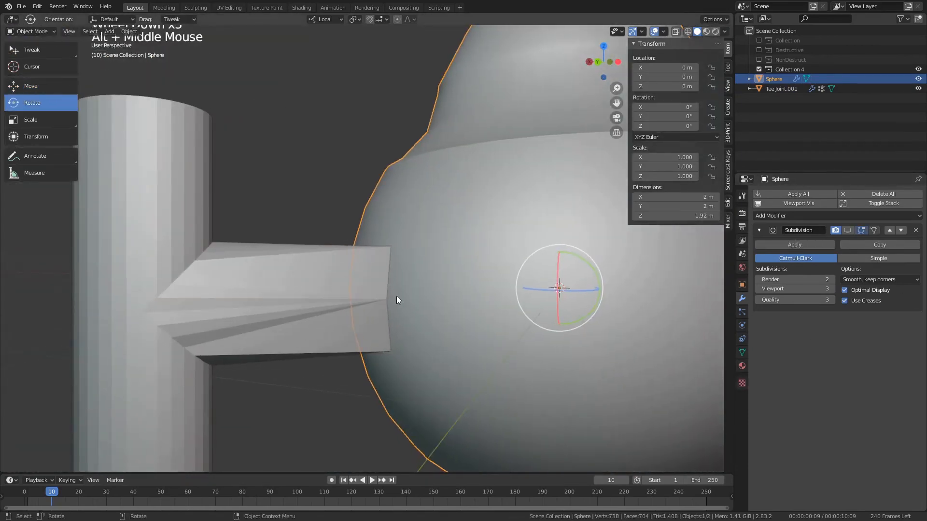
pyautogui.keyDown('alt'); pyautogui.moveTo(404, 302); pyautogui.dragTo(312, 286); pyautogui.keyUp('alt')
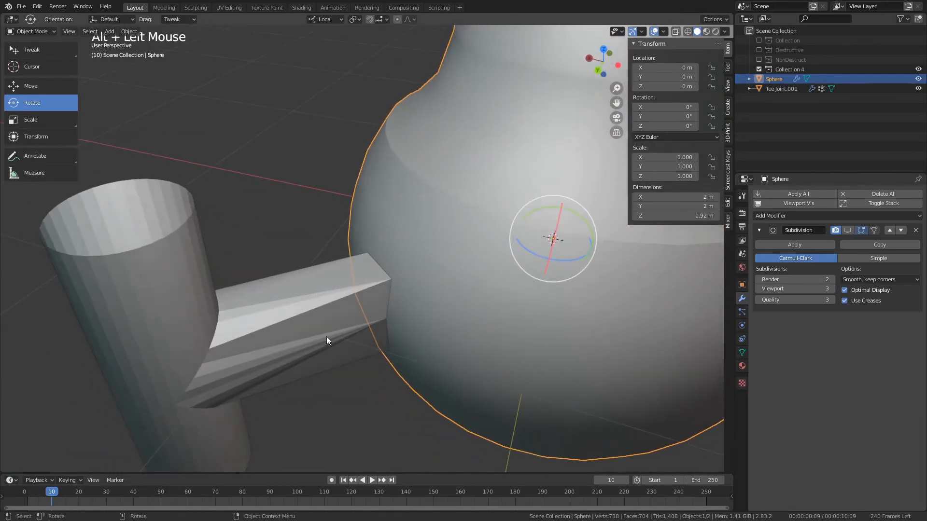
pyautogui.keyDown('alt'); pyautogui.moveTo(314, 364); pyautogui.dragTo(343, 326); pyautogui.keyUp('alt')
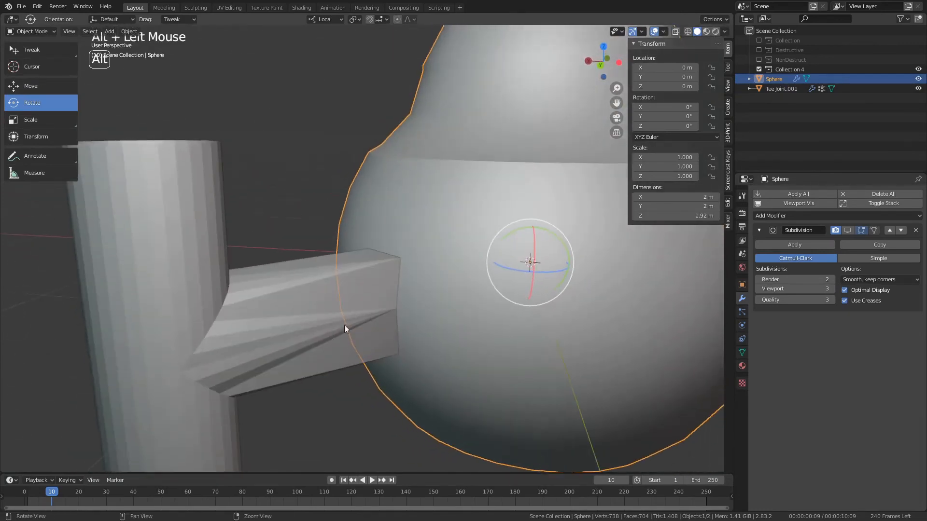
pyautogui.doubleClick(338, 290)
pyautogui.keyDown('alt'); pyautogui.moveTo(338, 289); pyautogui.dragTo(406, 315); pyautogui.keyUp('alt')
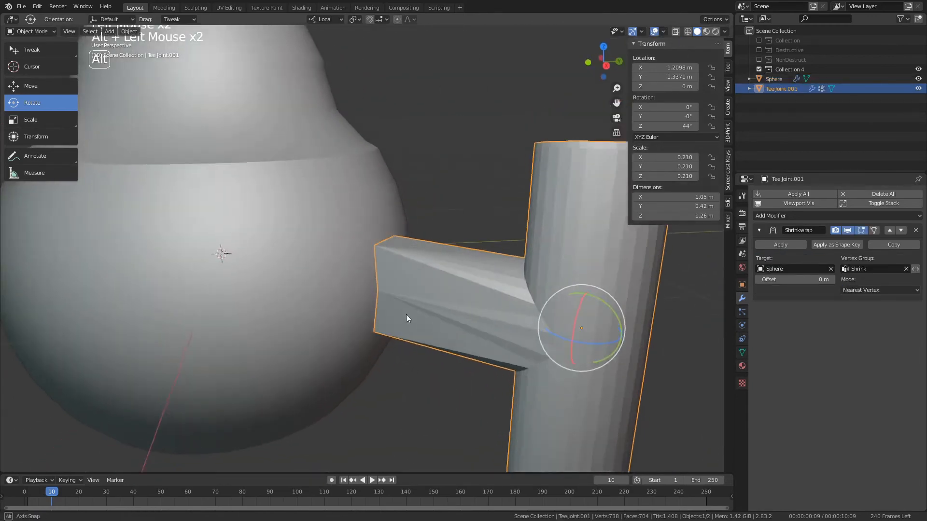
pyautogui.scroll(3, 396, 310)
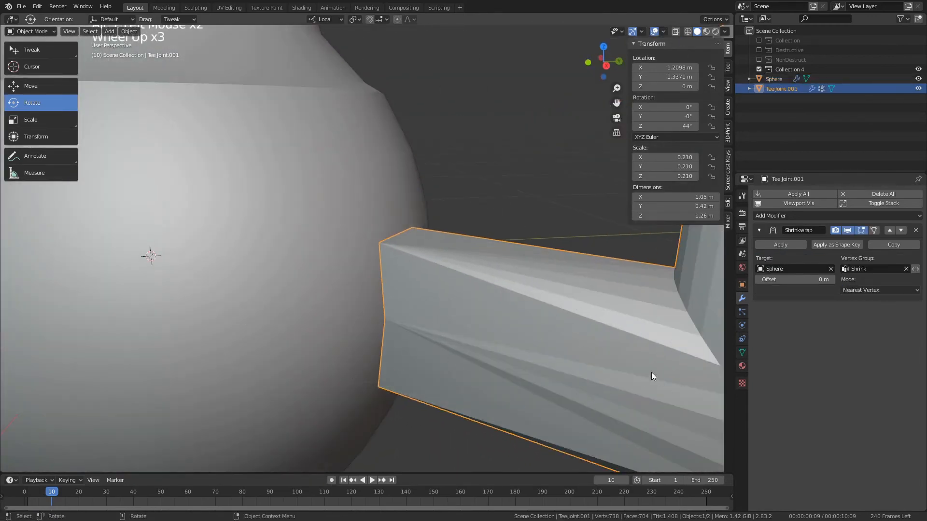
# Re-enable the body's Subdivision modifier in the viewport and set its viewport level to 1.
pyautogui.click(853, 289)
pyautogui.click(280, 279)
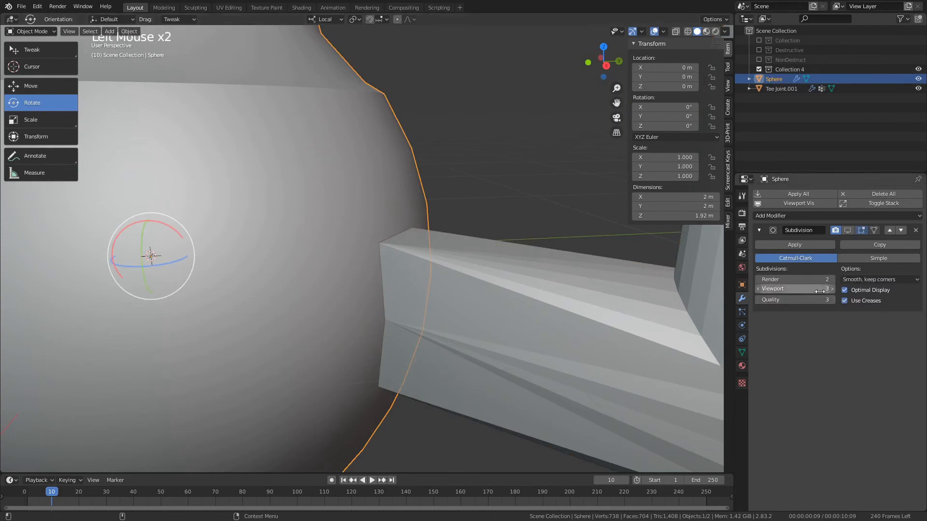
pyautogui.click(847, 230)
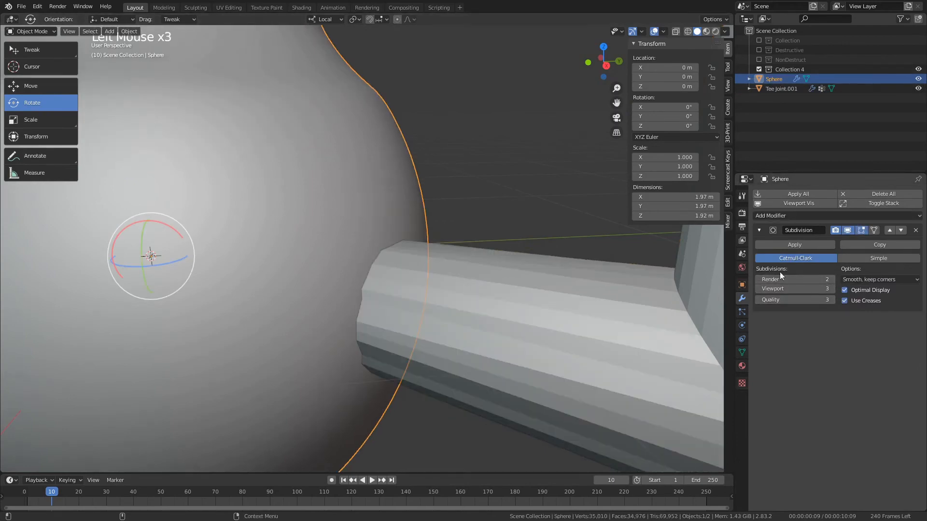
pyautogui.click(757, 289)
pyautogui.click(757, 289)
# Turn on the wireframe overlay to show the body's subdivided edges around the side branch.
pyautogui.scroll(-3, 459, 318)
pyautogui.keyDown('alt'); pyautogui.moveTo(458, 319); pyautogui.dragTo(576, 271); pyautogui.keyUp('alt')
pyautogui.click(353, 341)
pyautogui.click(265, 257)
pyautogui.keyDown('alt'); pyautogui.moveTo(266, 257); pyautogui.dragTo(367, 313); pyautogui.keyUp('alt')
pyautogui.press('q')
pyautogui.hotkey('shift', 'Tab')
pyautogui.click(364, 257)
# Set the tee joint's Shrinkwrap mode to Target Normal Project.
pyautogui.click(873, 290)
pyautogui.click(459, 425)
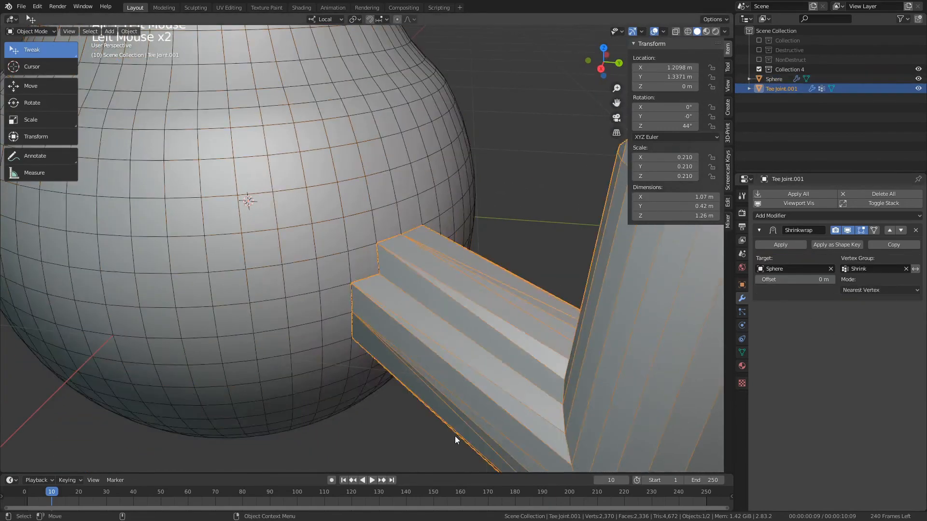
pyautogui.keyDown('alt'); pyautogui.moveTo(454, 436); pyautogui.dragTo(426, 375); pyautogui.keyUp('alt')
pyautogui.click(521, 258)
pyautogui.click(529, 314)
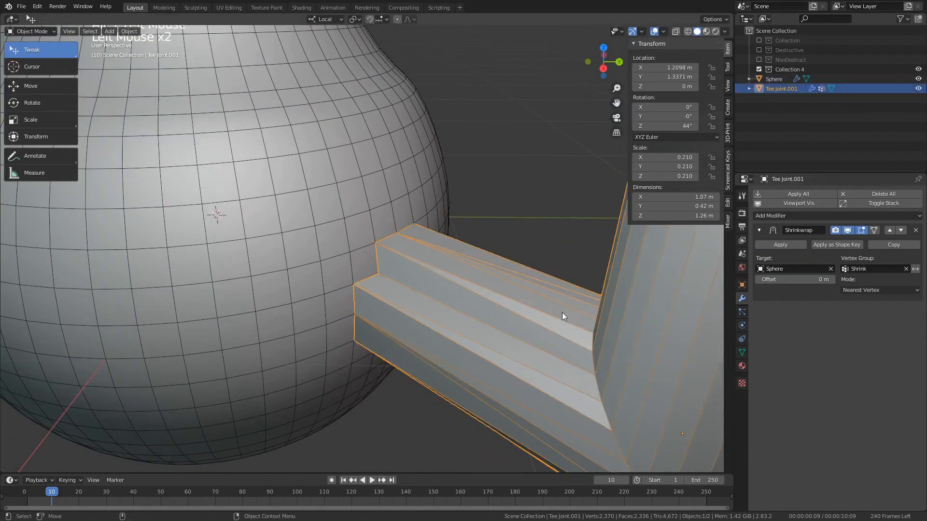
pyautogui.click(868, 290)
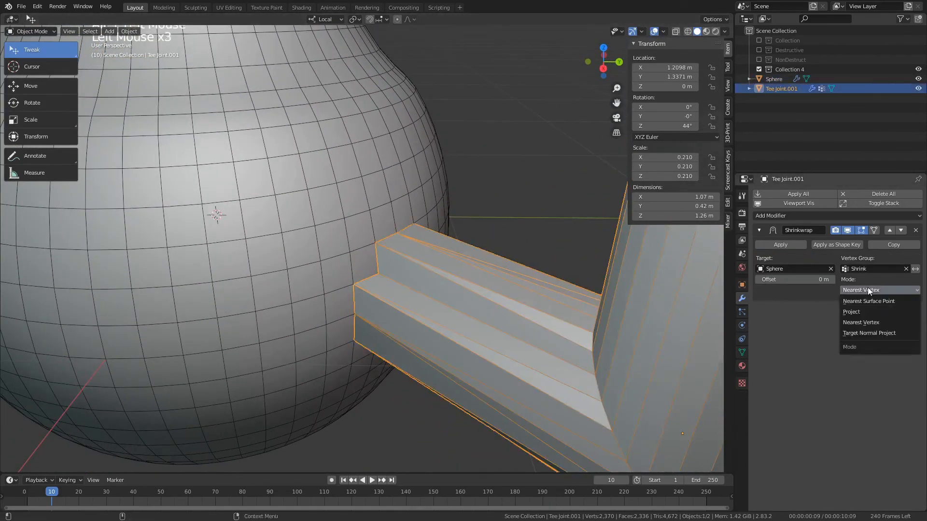
pyautogui.click(887, 333)
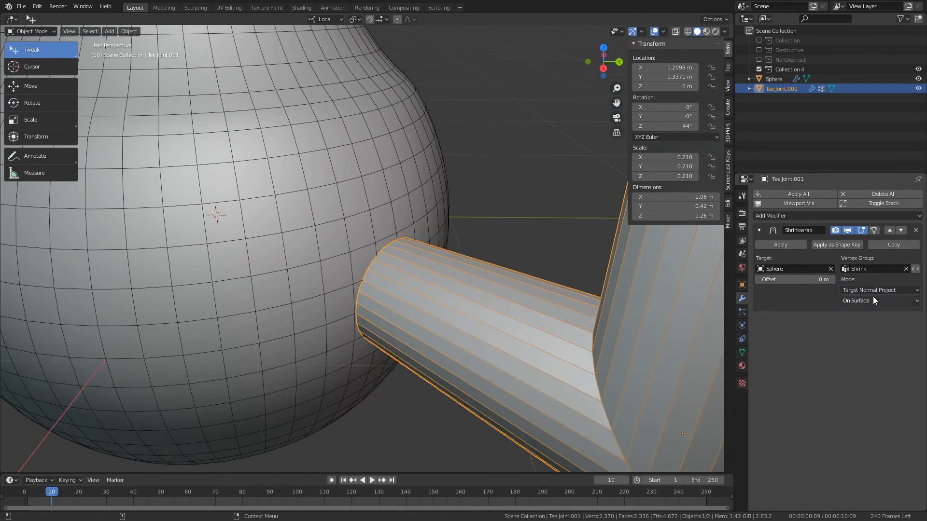
# Enter Edit Mode on the tee joint and select all vertices of the side branch's filled end.
pyautogui.keyDown('alt'); pyautogui.moveTo(472, 293); pyautogui.dragTo(464, 261); pyautogui.keyUp('alt')
pyautogui.press('Tab')
pyautogui.scroll(-2, 415, 232)
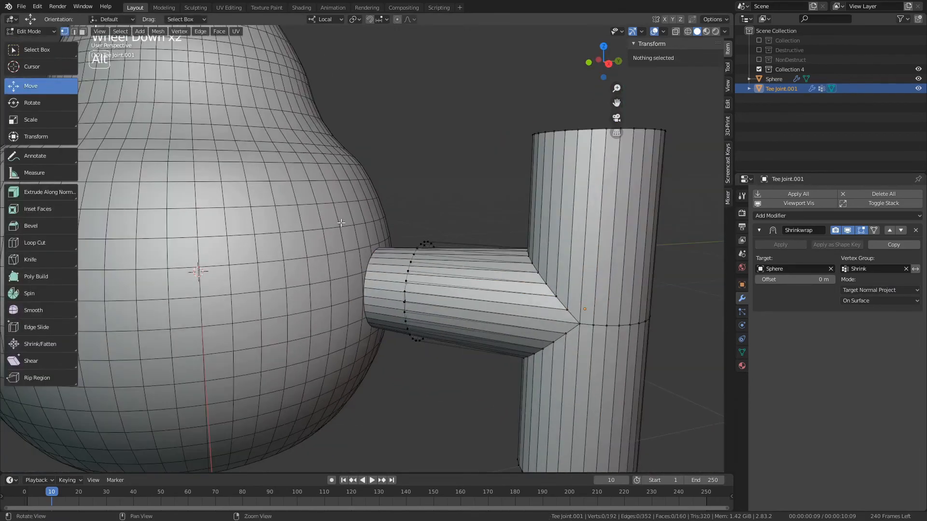
pyautogui.keyDown('alt'); pyautogui.moveTo(347, 216); pyautogui.dragTo(452, 358); pyautogui.keyUp('alt')
# Try scaling the selected vertices at the side branch's end.
pyautogui.press('r')
pyautogui.moveTo(507, 333); pyautogui.dragTo(530, 332, button='middle')
pyautogui.hotkey('ctrl', 'z')
pyautogui.keyDown('alt'); pyautogui.moveTo(421, 229); pyautogui.dragTo(421, 275); pyautogui.keyUp('alt')
pyautogui.press('w')
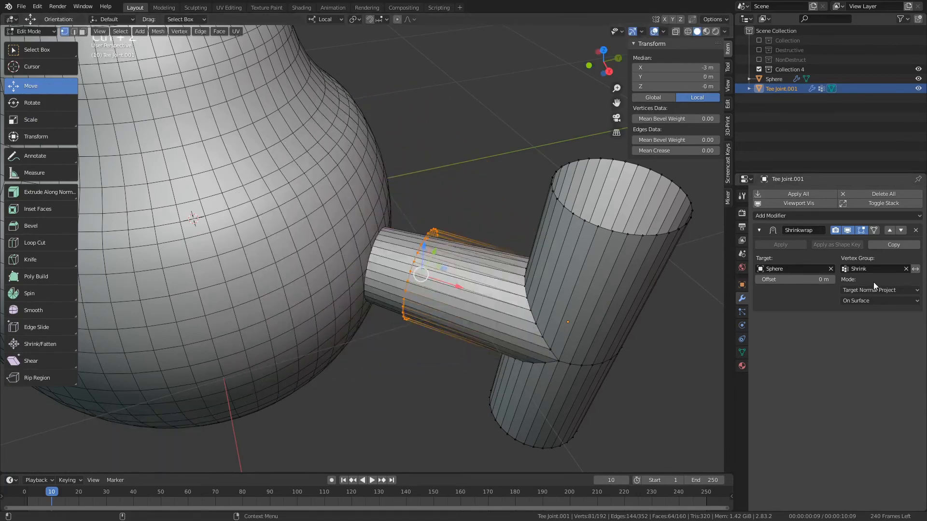
# Set the Shrinkwrap mode to Project and enable projection along the X, Y and Z axes.
pyautogui.click(890, 300)
pyautogui.click(871, 291)
pyautogui.click(876, 313)
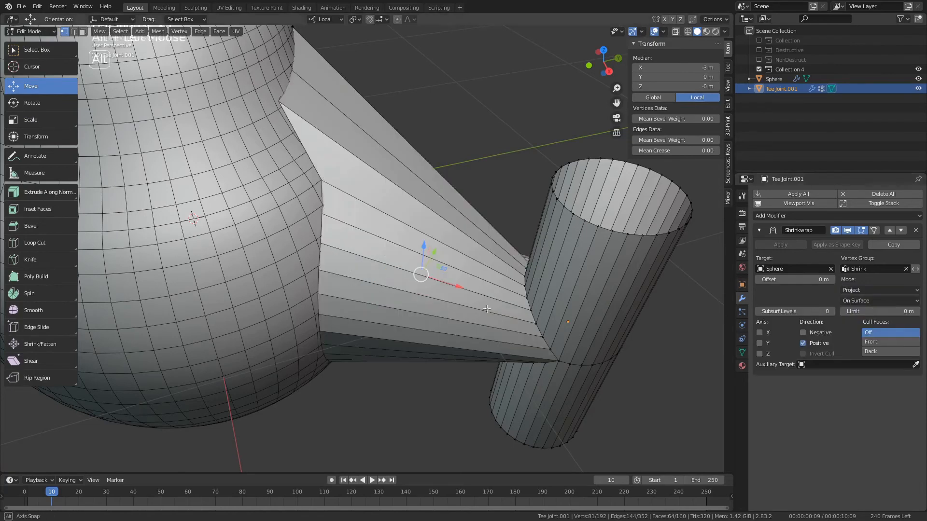
pyautogui.keyDown('alt'); pyautogui.moveTo(712, 352); pyautogui.dragTo(669, 353); pyautogui.keyUp('alt')
pyautogui.click(770, 333)
pyautogui.click(768, 342)
pyautogui.moveTo(768, 342)
pyautogui.mouseDown()
pyautogui.moveTo(768, 331)
pyautogui.moveTo(760, 352)
pyautogui.mouseUp()
# Toggle the Shrinkwrap's Negative projection direction on and off to compare its effect on the side branch's end.
pyautogui.click(823, 334)
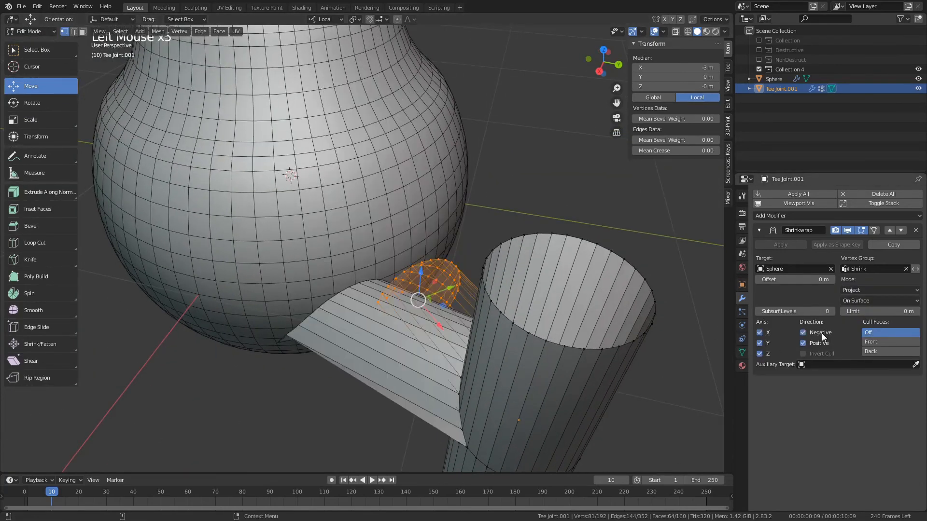
pyautogui.click(822, 333)
pyautogui.click(821, 333)
pyautogui.keyDown('alt'); pyautogui.moveTo(696, 343); pyautogui.dragTo(606, 333); pyautogui.keyUp('alt')
pyautogui.click(811, 333)
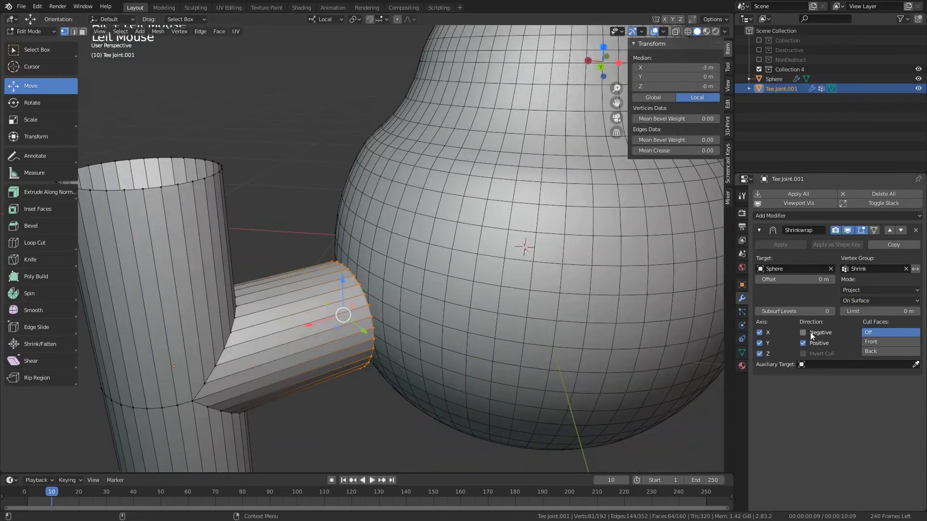
# Return the tee joint to Object Mode and set its Shrinkwrap mode to Target Normal Project.
pyautogui.scroll(-5, 466, 272)
pyautogui.press('Tab')
pyautogui.keyDown('alt'); pyautogui.moveTo(488, 406); pyautogui.dragTo(558, 385); pyautogui.keyUp('alt')
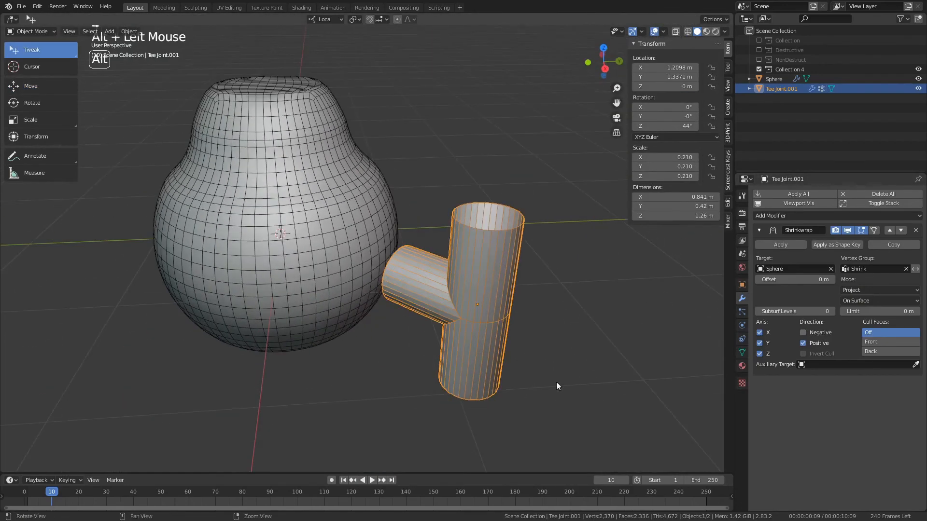
pyautogui.keyDown('alt'); pyautogui.moveTo(528, 239); pyautogui.dragTo(624, 321); pyautogui.keyUp('alt')
pyautogui.scroll(3, 453, 293)
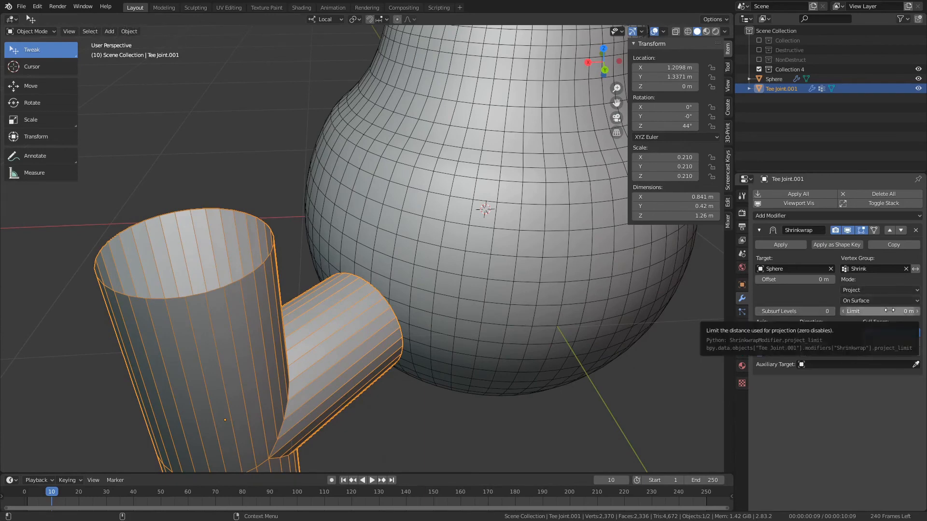
pyautogui.keyDown('alt'); pyautogui.moveTo(384, 340); pyautogui.dragTo(497, 334); pyautogui.keyUp('alt')
pyautogui.scroll(1, 498, 333)
pyautogui.click(873, 298)
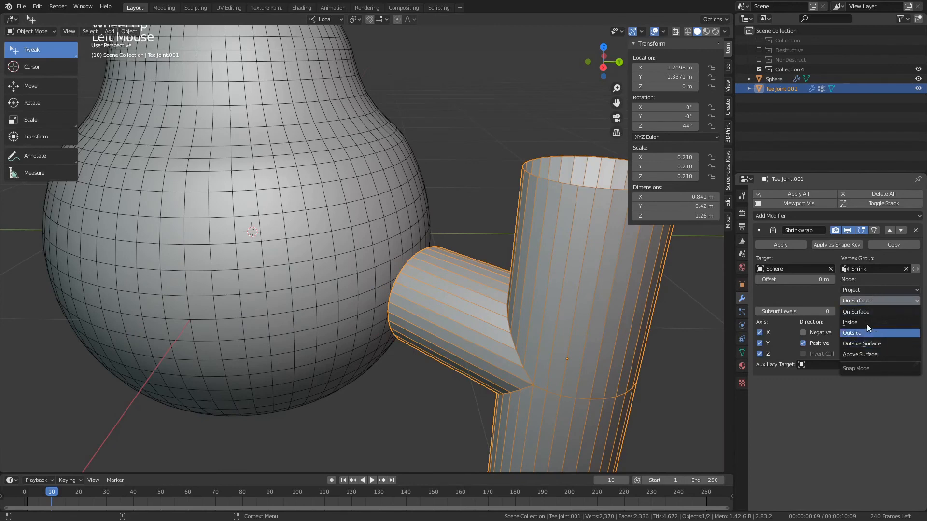
pyautogui.click(867, 290)
pyautogui.click(869, 334)
# Compare the Shrinkwrap snap modes Inside, Outside, Outside Surface and Above Surface, and return to On Surface.
pyautogui.keyDown('alt'); pyautogui.moveTo(700, 326); pyautogui.dragTo(593, 284); pyautogui.keyUp('alt')
pyautogui.click(853, 298)
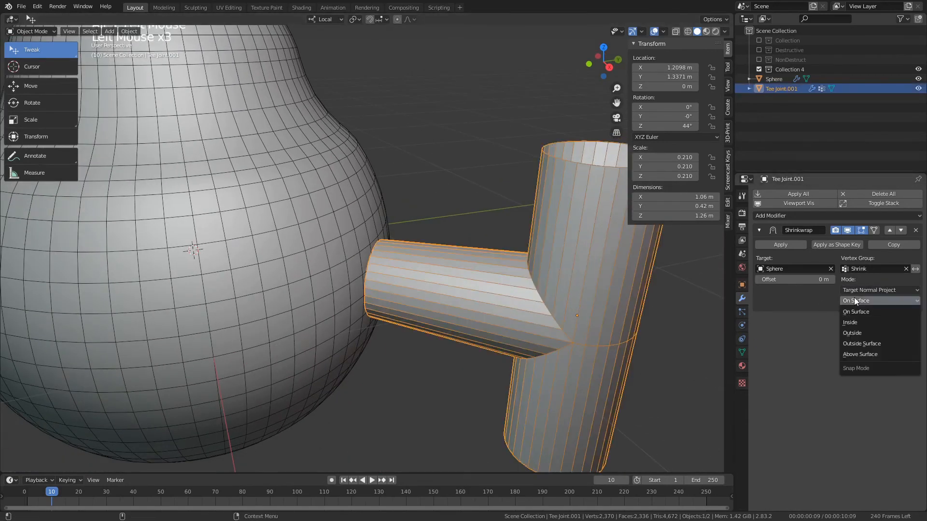
pyautogui.click(862, 322)
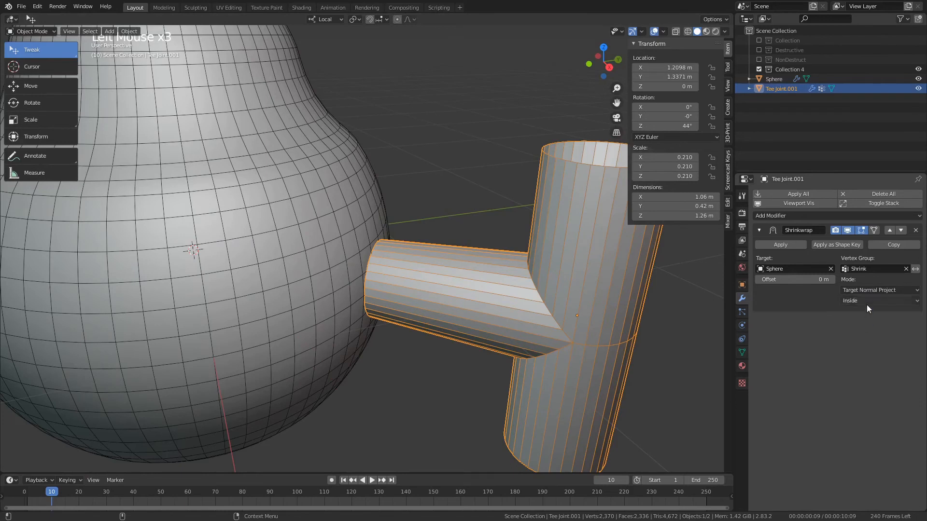
pyautogui.click(867, 301)
pyautogui.click(863, 333)
pyautogui.click(856, 301)
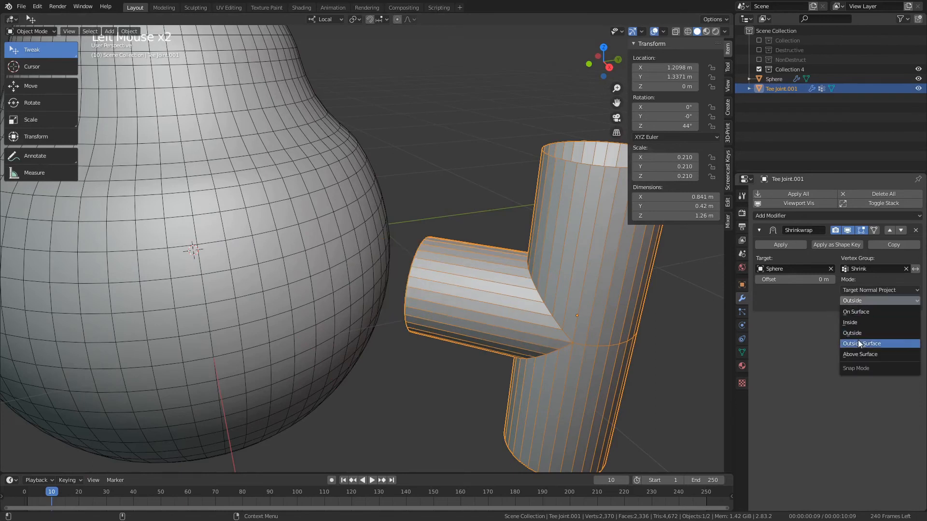
pyautogui.click(858, 344)
pyautogui.click(862, 301)
pyautogui.click(860, 355)
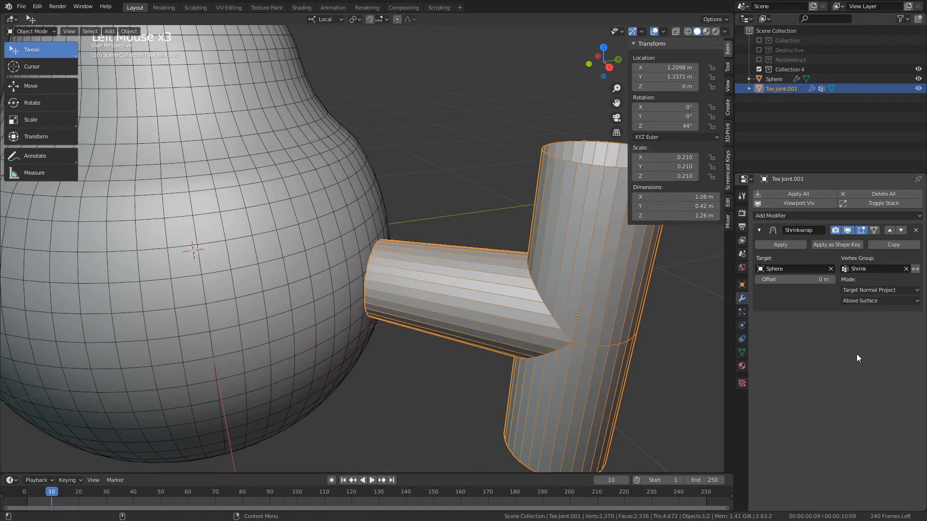
pyautogui.click(857, 301)
pyautogui.click(857, 312)
# Enter Edit Mode on the tee joint and enable the Shrinkwrap's on-cage editing display.
pyautogui.press('Tab')
pyautogui.hotkey('shift', 'space')
pyautogui.press('s')
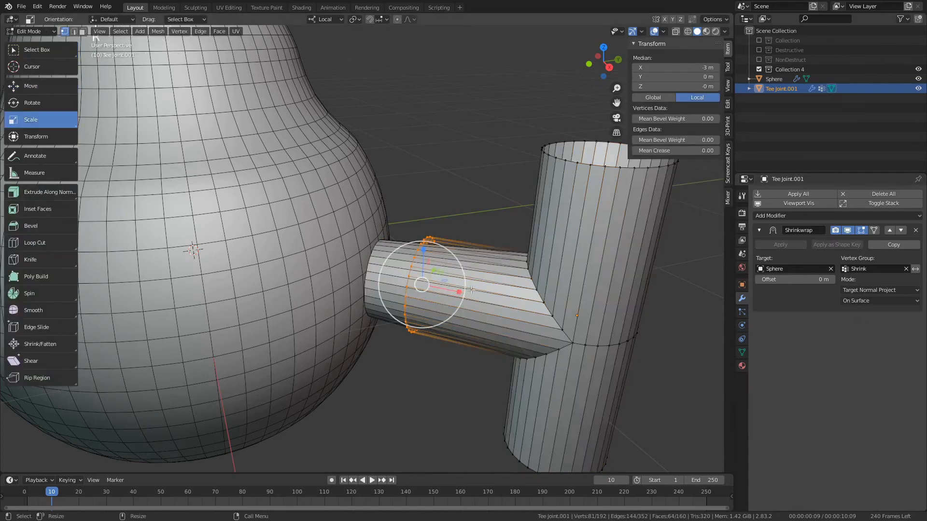
pyautogui.hotkey('shift', 'space')
pyautogui.press('g')
pyautogui.hotkey('shift', 'space')
pyautogui.press('s')
pyautogui.hotkey('shift', 'space')
pyautogui.press('g')
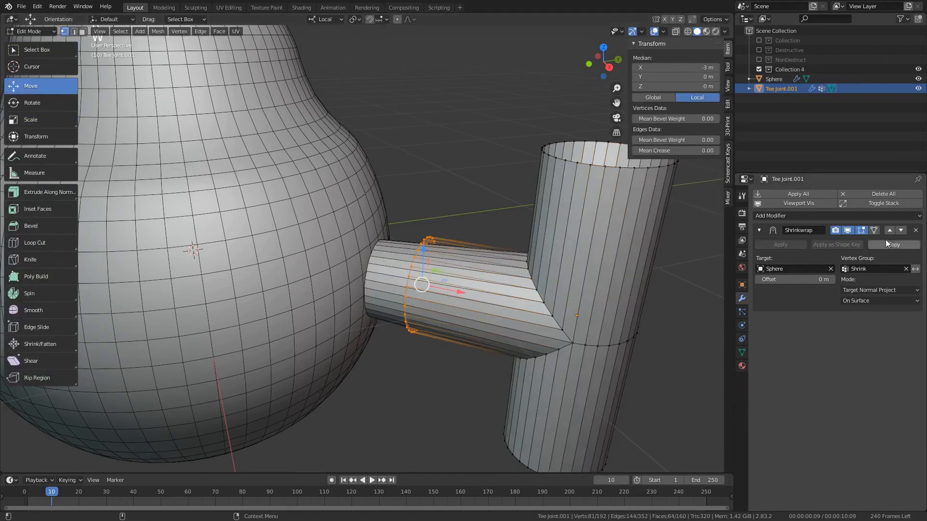
pyautogui.click(874, 230)
# Scale up the selected vertices at the side branch's end by about 1.2 and refine their size.
pyautogui.press('r')
pyautogui.moveTo(562, 280); pyautogui.dragTo(591, 279, button='middle')
pyautogui.keyDown('alt'); pyautogui.moveTo(546, 295); pyautogui.dragTo(565, 278); pyautogui.keyUp('alt')
pyautogui.moveTo(566, 278); pyautogui.dragTo(576, 277, button='middle')
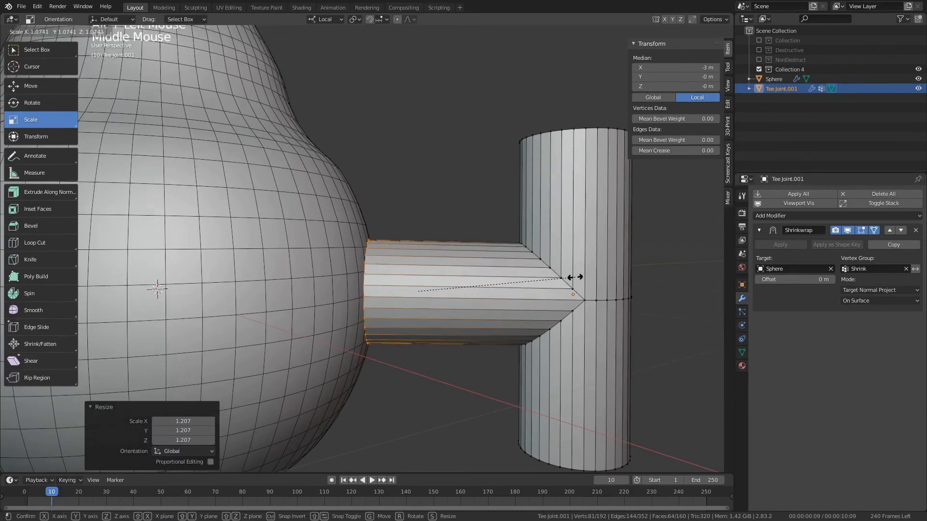
pyautogui.press('4')
pyautogui.press('e')
pyautogui.rightClick(505, 311)
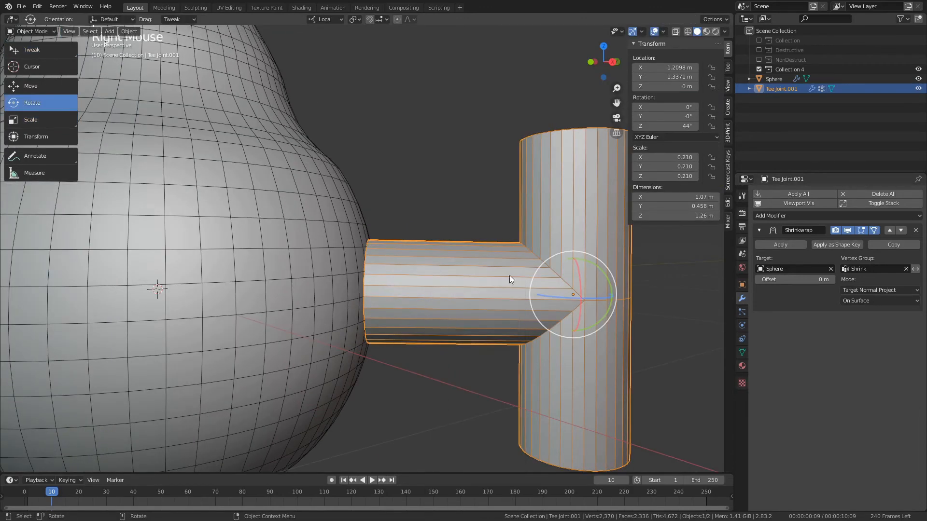
pyautogui.press('1')
pyautogui.press('r')
pyautogui.moveTo(590, 289); pyautogui.dragTo(582, 287, button='middle')
# Examine from several sides how the side branch's end meets the body, then return to Object Mode.
pyautogui.scroll(-5, 507, 305)
pyautogui.keyDown('alt'); pyautogui.moveTo(431, 322); pyautogui.dragTo(347, 379); pyautogui.keyUp('alt')
pyautogui.click(420, 348)
pyautogui.scroll(5, 410, 396)
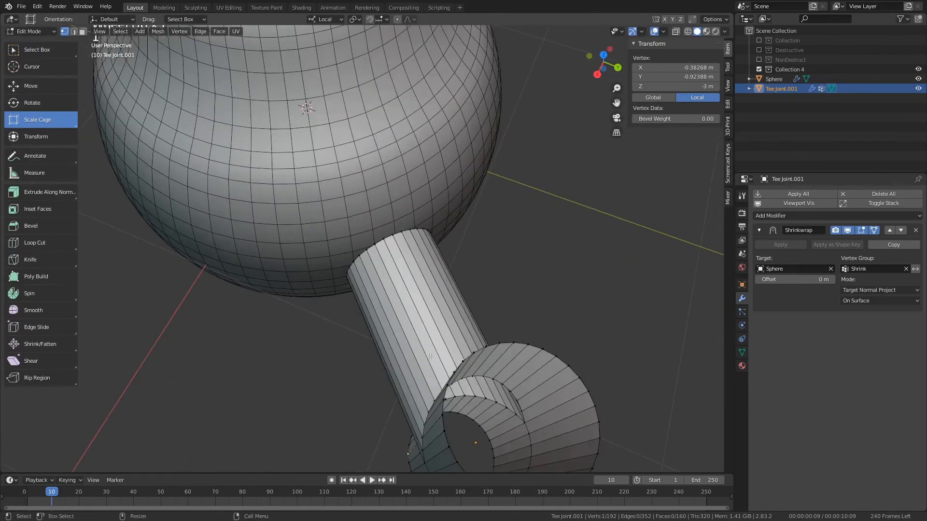
pyautogui.keyDown('alt'); pyautogui.moveTo(471, 410); pyautogui.dragTo(410, 387); pyautogui.keyUp('alt')
pyautogui.scroll(-5, 409, 367)
pyautogui.keyDown('alt'); pyautogui.moveTo(408, 333); pyautogui.dragTo(395, 312); pyautogui.keyUp('alt')
pyautogui.scroll(6, 390, 306)
pyautogui.press('1')
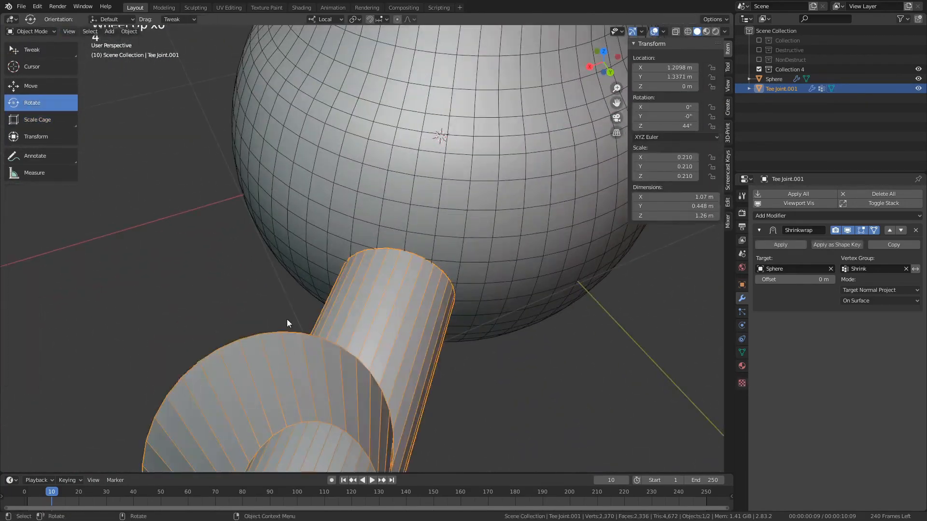
# Duplicate the tee joint's Shrinkwrap modifier and apply the original.
pyautogui.keyDown('alt'); pyautogui.moveTo(287, 320); pyautogui.dragTo(385, 299); pyautogui.keyUp('alt')
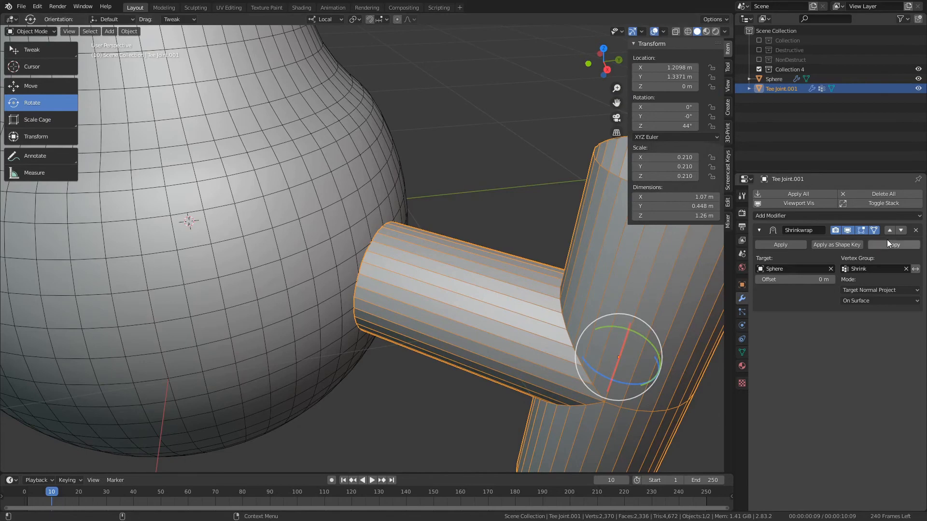
pyautogui.keyDown('alt'); pyautogui.moveTo(569, 325); pyautogui.dragTo(518, 342); pyautogui.keyUp('alt')
pyautogui.click(900, 246)
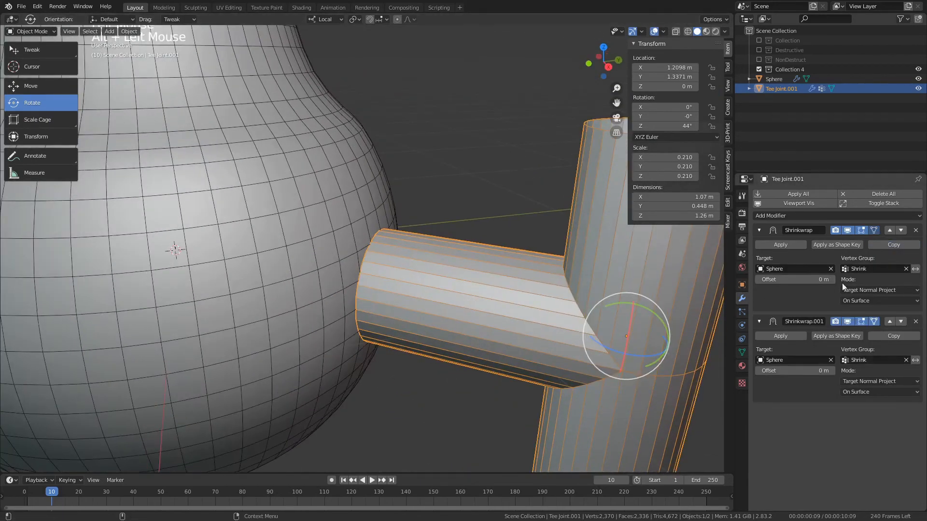
pyautogui.click(781, 245)
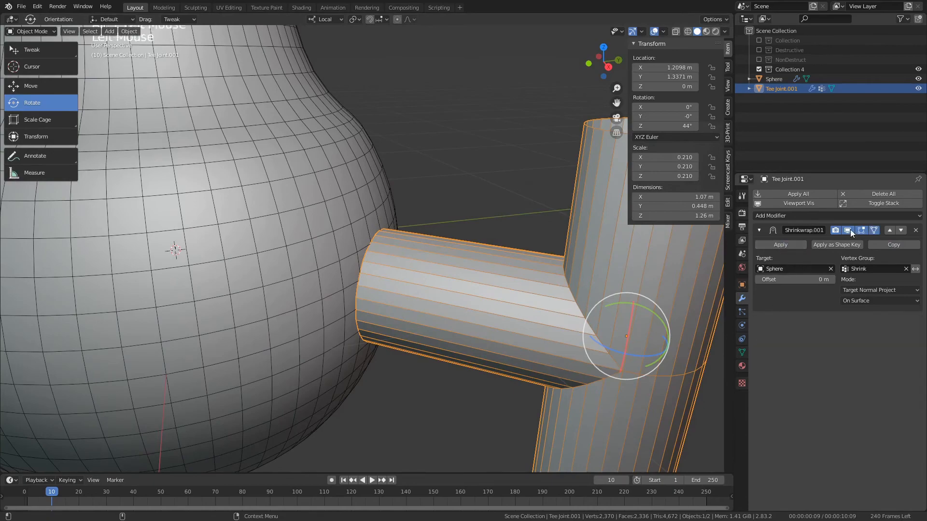
# Turn off the remaining Shrinkwrap's viewport display and inspect the applied branch end in Edit Mode.
pyautogui.press('Tab')
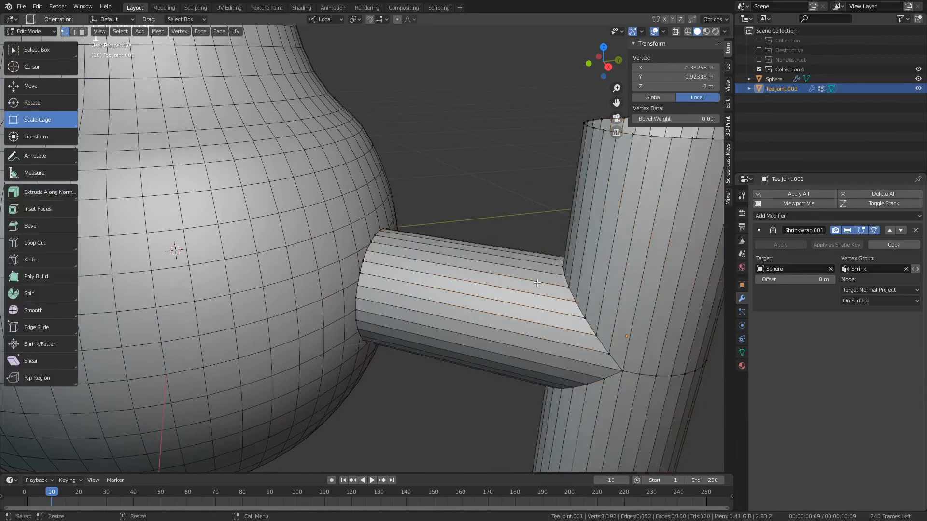
pyautogui.click(848, 230)
pyautogui.keyDown('alt'); pyautogui.moveTo(435, 217); pyautogui.dragTo(622, 298); pyautogui.keyUp('alt')
pyautogui.scroll(4, 369, 296)
pyautogui.keyDown('alt'); pyautogui.moveTo(369, 296); pyautogui.dragTo(335, 329); pyautogui.keyUp('alt')
pyautogui.scroll(-5, 380, 307)
pyautogui.press('Tab')
pyautogui.scroll(-5, 407, 304)
# Try moving the tee joint along its local axis, then undo the move.
pyautogui.press('w')
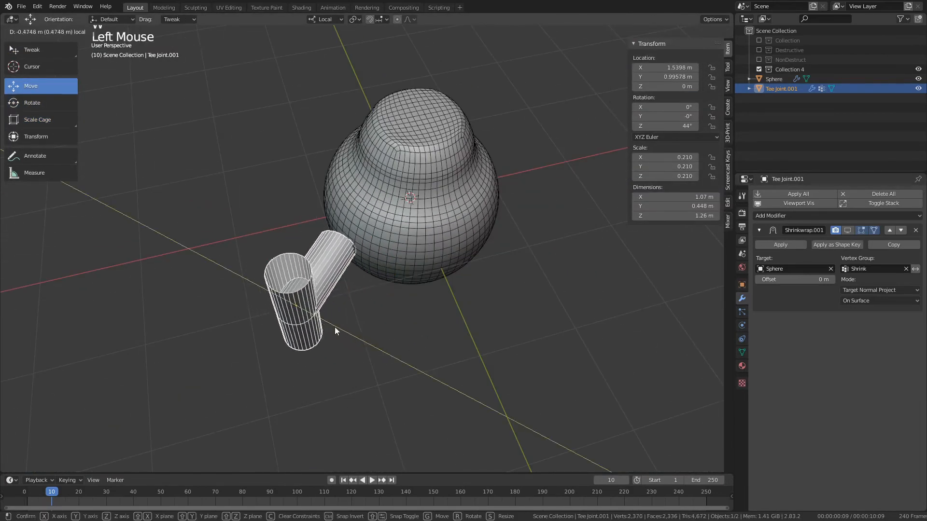
pyautogui.click(848, 231)
pyautogui.keyDown('alt'); pyautogui.moveTo(342, 265); pyautogui.dragTo(376, 292); pyautogui.keyUp('alt')
pyautogui.moveTo(365, 333); pyautogui.dragTo(396, 336)
pyautogui.hotkey('ctrl', 'z')
pyautogui.scroll(5, 445, 343)
pyautogui.hotkey('ctrl', 'z')
pyautogui.hotkey('ctrl', 'z')
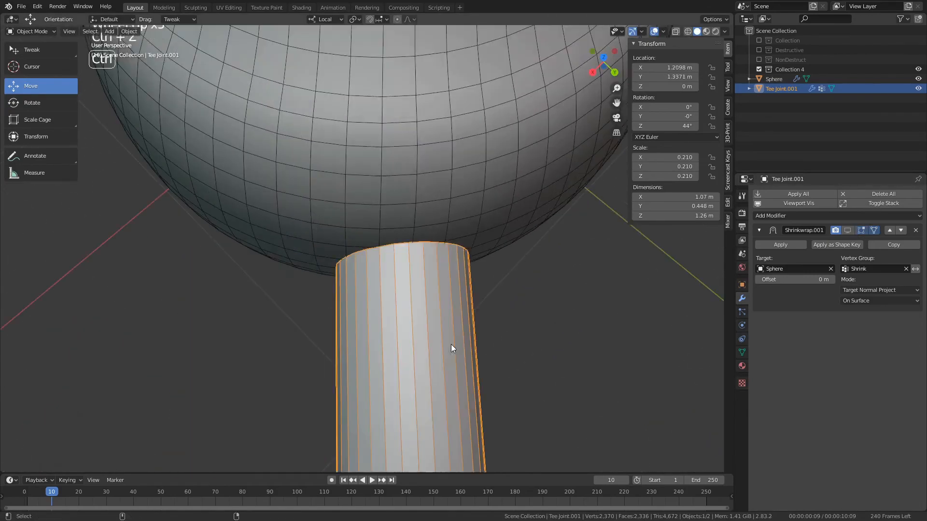
# Examine the applied side branch's end against the body's curvature in Edit Mode and Object Mode.
pyautogui.press('Tab')
pyautogui.keyDown('alt'); pyautogui.moveTo(563, 341); pyautogui.dragTo(388, 290); pyautogui.keyUp('alt')
pyautogui.scroll(-5, 375, 308)
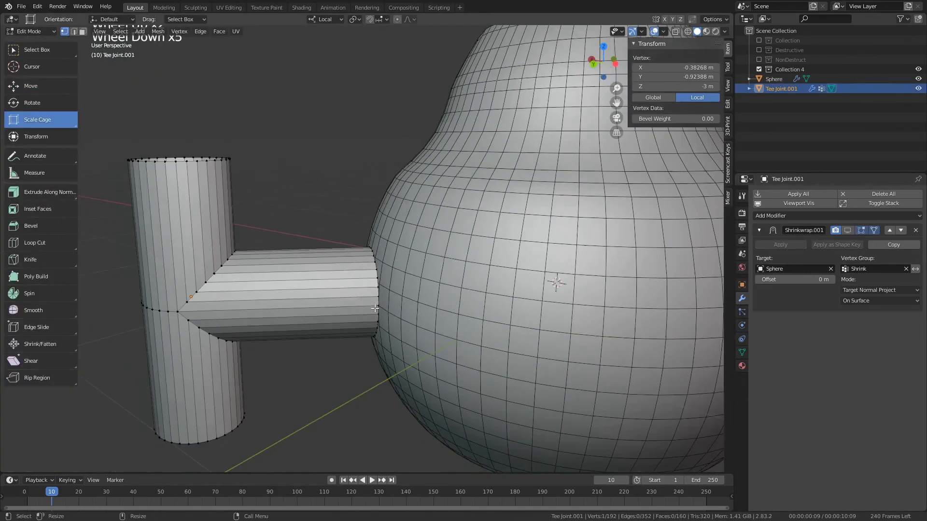
pyautogui.moveTo(343, 222); pyautogui.dragTo(454, 363)
pyautogui.keyDown('alt'); pyautogui.moveTo(453, 360); pyautogui.dragTo(379, 354); pyautogui.keyUp('alt')
pyautogui.click(367, 380)
pyautogui.press('4')
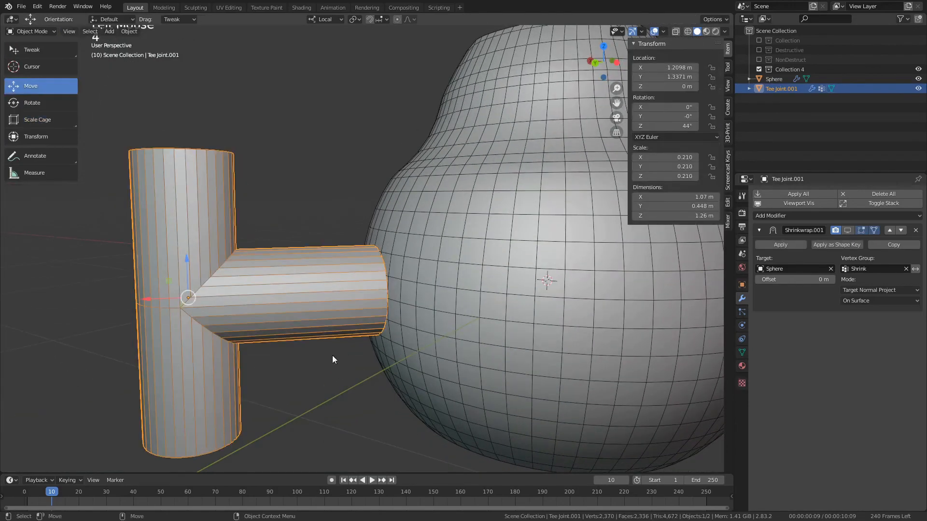
pyautogui.moveTo(425, 330)
pyautogui.keyDown('alt'); pyautogui.mouseDown()
pyautogui.moveTo(445, 344)
pyautogui.moveTo(419, 338)
pyautogui.mouseUp(); pyautogui.keyUp('alt')
pyautogui.scroll(4, 421, 339)
pyautogui.press('4')
pyautogui.press('4')
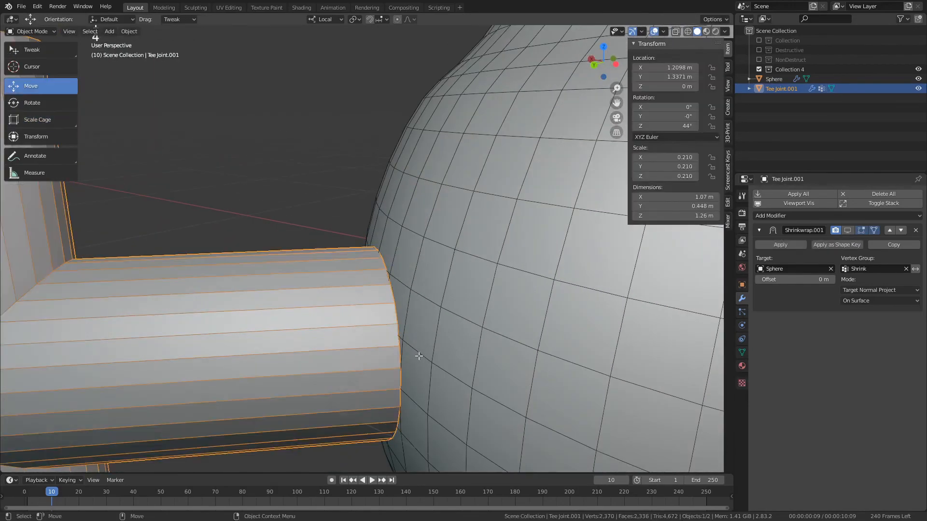
pyautogui.press('4')
pyautogui.press('4')
pyautogui.scroll(-4, 419, 355)
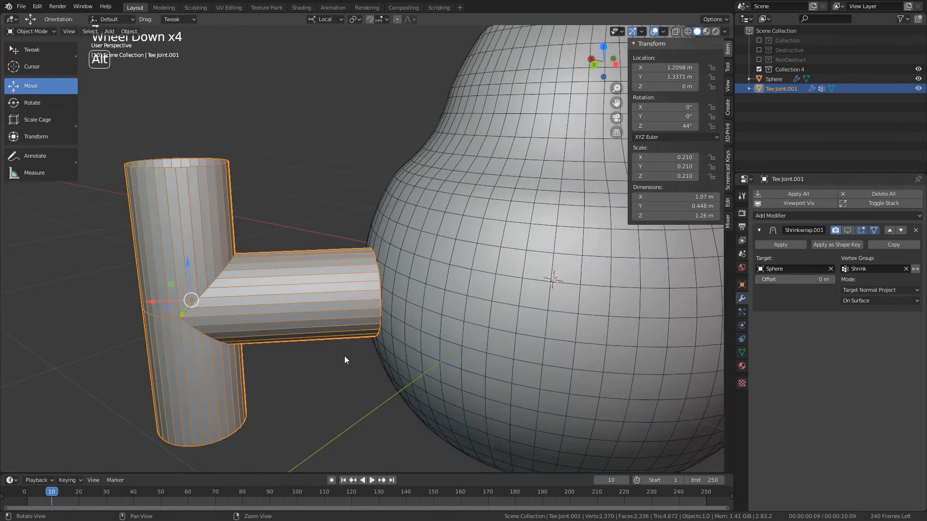
pyautogui.keyDown('alt'); pyautogui.moveTo(344, 355); pyautogui.dragTo(372, 383); pyautogui.keyUp('alt')
# Deselect the tee joint, check the vase-shaped body's modifier, and view both objects unselected.
pyautogui.click(368, 384)
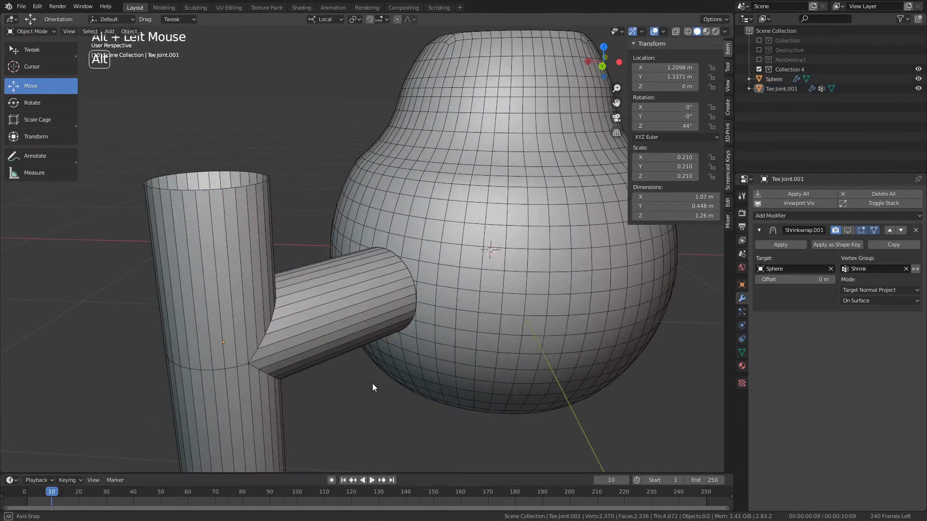
pyautogui.scroll(-4, 474, 288)
pyautogui.click(474, 289)
pyautogui.keyDown('alt'); pyautogui.moveTo(474, 289); pyautogui.dragTo(532, 354); pyautogui.keyUp('alt')
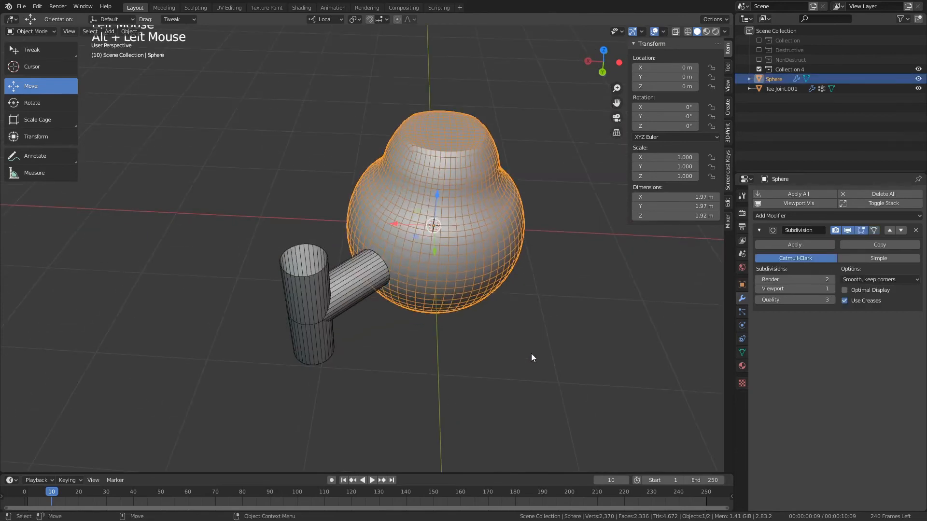
pyautogui.click(531, 354)
pyautogui.keyDown('alt'); pyautogui.moveTo(531, 353); pyautogui.dragTo(474, 364, button='middle'); pyautogui.keyUp('alt')
pyautogui.scroll(2, 469, 361)
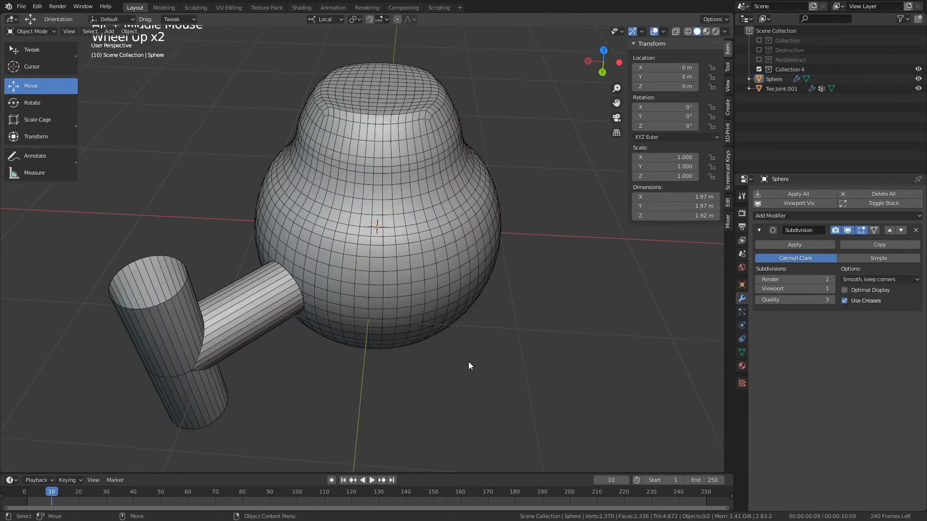
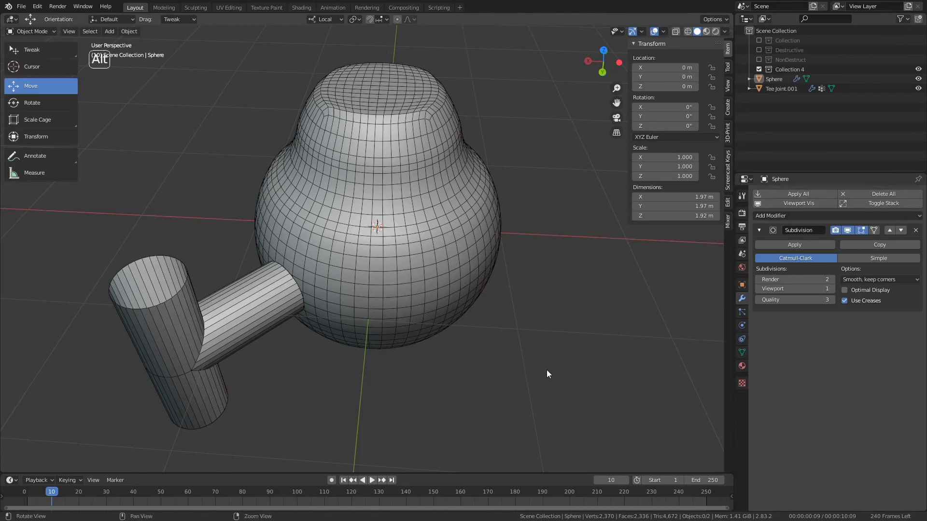
# Select the tee joint object again.
pyautogui.keyDown('alt'); pyautogui.moveTo(547, 370); pyautogui.dragTo(527, 349); pyautogui.keyUp('alt')
pyautogui.click(160, 251)
pyautogui.keyDown('alt'); pyautogui.scroll(1, 425, 296); pyautogui.keyUp('alt')
pyautogui.keyDown('alt'); pyautogui.moveTo(425, 296); pyautogui.dragTo(407, 335, button='middle'); pyautogui.keyUp('alt')
pyautogui.scroll(1, 416, 280)
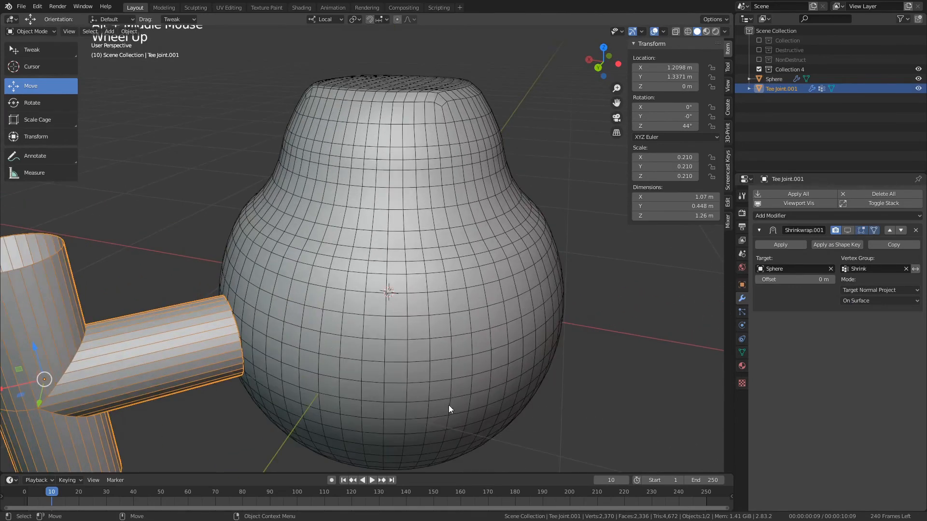
pyautogui.keyDown('alt'); pyautogui.scroll(-2, 323, 285); pyautogui.keyUp('alt')
pyautogui.moveTo(322, 284)
pyautogui.keyDown('alt'); pyautogui.mouseDown(button='middle')
pyautogui.moveTo(357, 306)
pyautogui.moveTo(323, 273)
pyautogui.mouseUp(button='middle'); pyautogui.keyUp('alt')
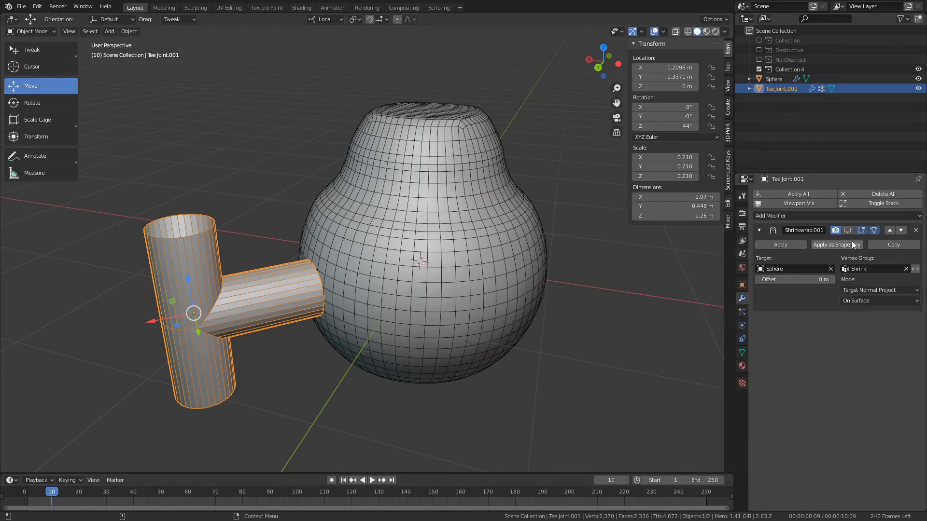
pyautogui.click(888, 261)
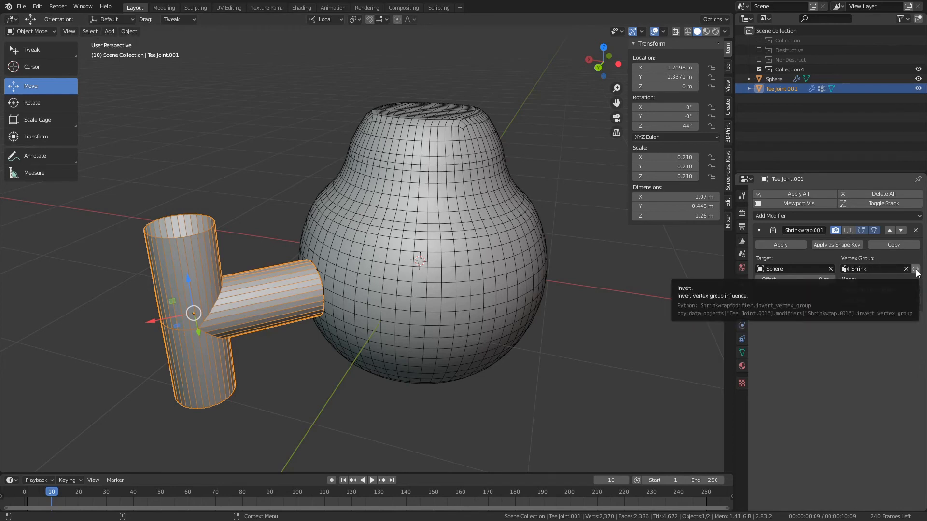
# Enter Edit Mode on the tee joint and select the vertices assigned to its Shrink vertex group.
pyautogui.click(742, 352)
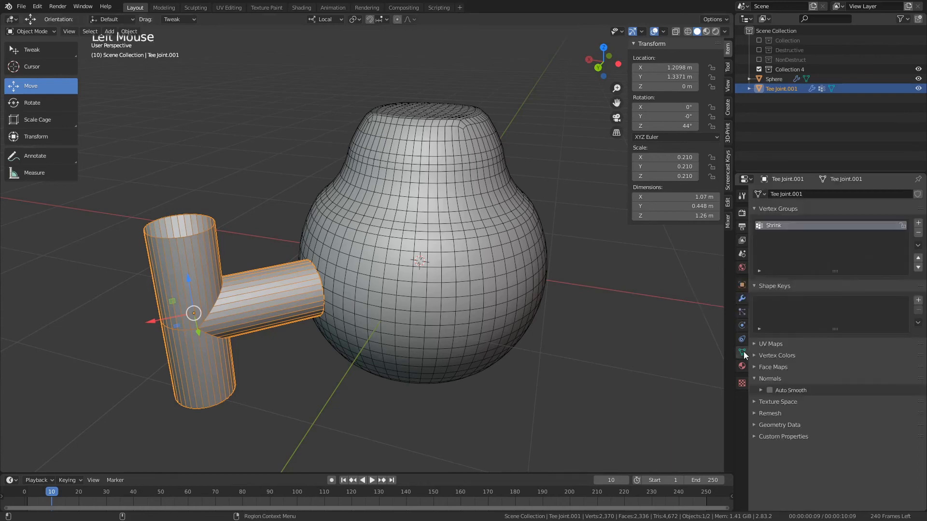
pyautogui.press('Tab')
pyautogui.keyDown('alt'); pyautogui.moveTo(332, 310); pyautogui.dragTo(311, 294); pyautogui.keyUp('alt')
pyautogui.click(862, 282)
pyautogui.keyDown('alt'); pyautogui.moveTo(481, 275); pyautogui.dragTo(434, 302); pyautogui.keyUp('alt')
pyautogui.scroll(3, 434, 302)
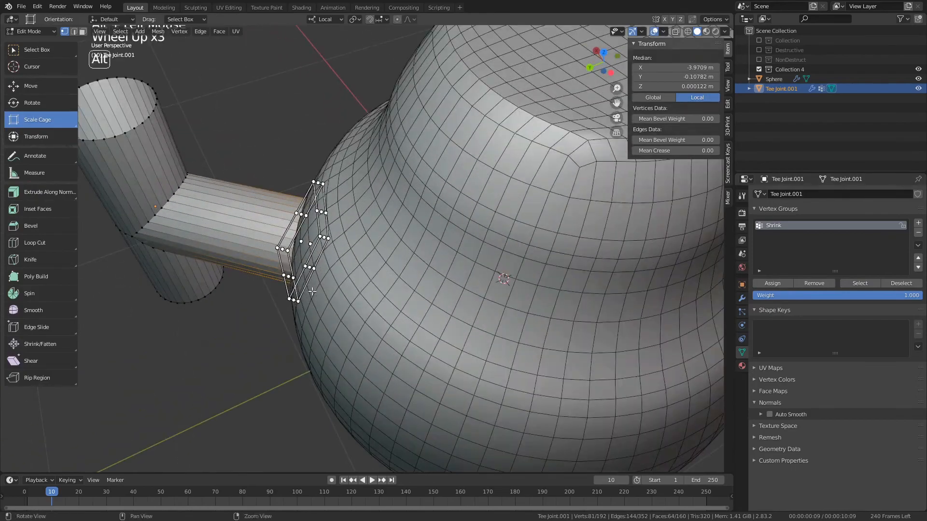
pyautogui.keyDown('alt'); pyautogui.moveTo(434, 302); pyautogui.dragTo(356, 218, button='middle'); pyautogui.keyUp('alt')
pyautogui.scroll(-4, 356, 218)
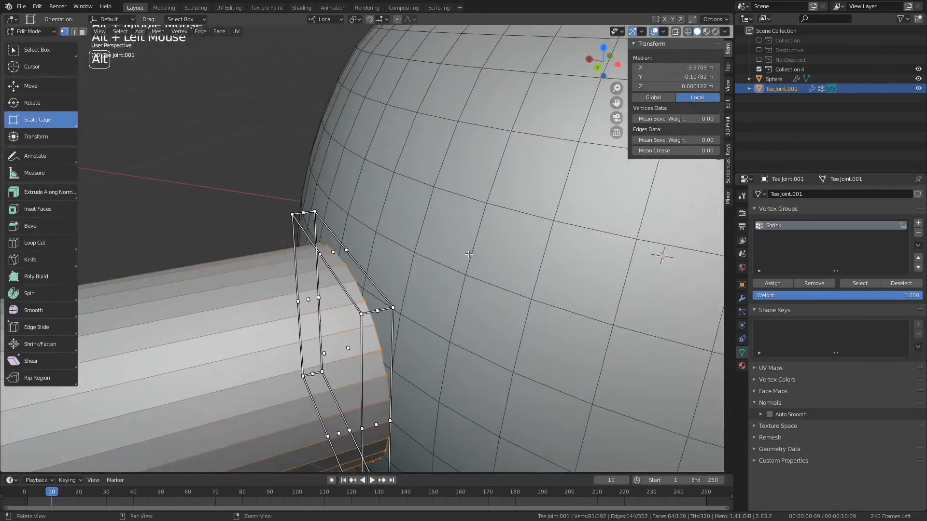
# Invert the Shrinkwrap's vertex group influence, return to Object Mode and turn the modifier's viewport display on.
pyautogui.click(742, 298)
pyautogui.click(915, 270)
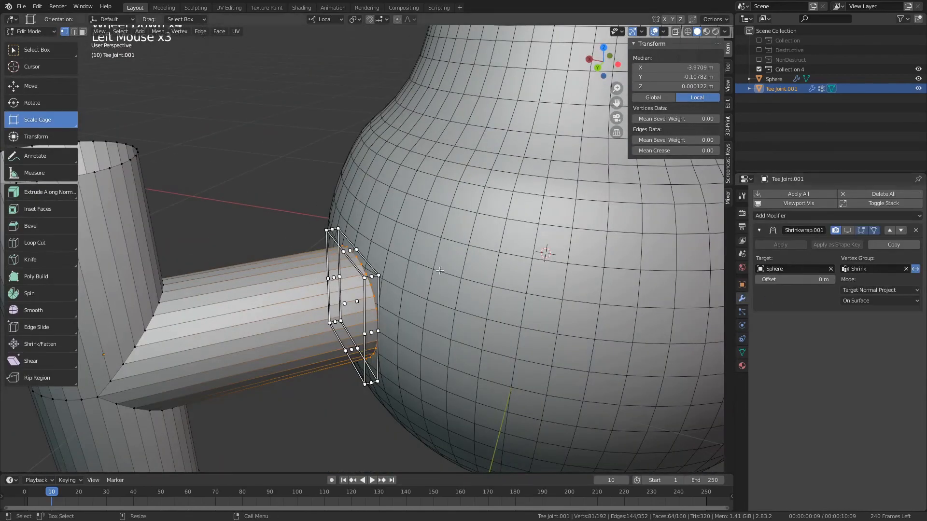
pyautogui.press('Tab')
pyautogui.click(848, 231)
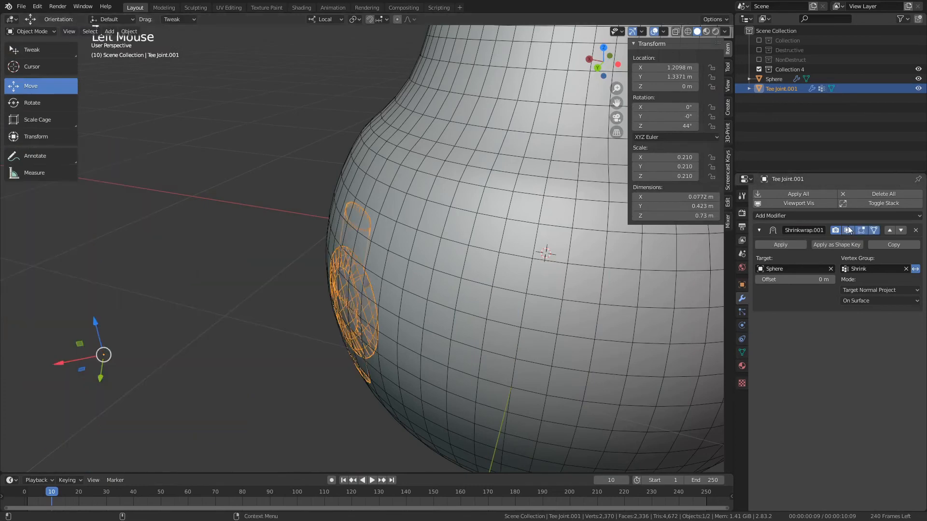
# Try moving the tee joint away from the vase-shaped body with the inverted Shrinkwrap active, and undo the move.
pyautogui.scroll(-4, 401, 256)
pyautogui.keyDown('alt'); pyautogui.moveTo(401, 256); pyautogui.dragTo(414, 296); pyautogui.keyUp('alt')
pyautogui.scroll(4, 338, 314)
pyautogui.scroll(-2, 270, 331)
pyautogui.scroll(-2, 269, 332)
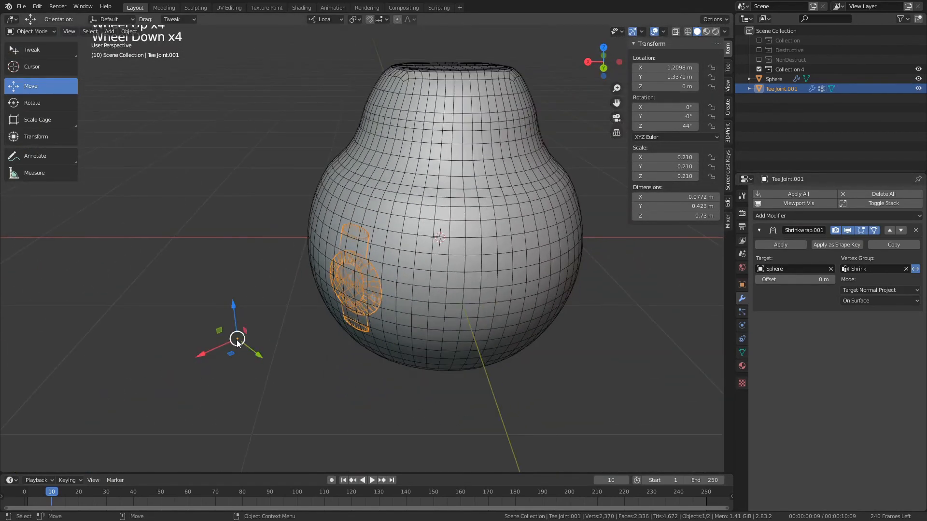
pyautogui.moveTo(234, 336); pyautogui.dragTo(44, 325)
pyautogui.keyDown('alt'); pyautogui.moveTo(241, 309); pyautogui.dragTo(205, 319); pyautogui.keyUp('alt')
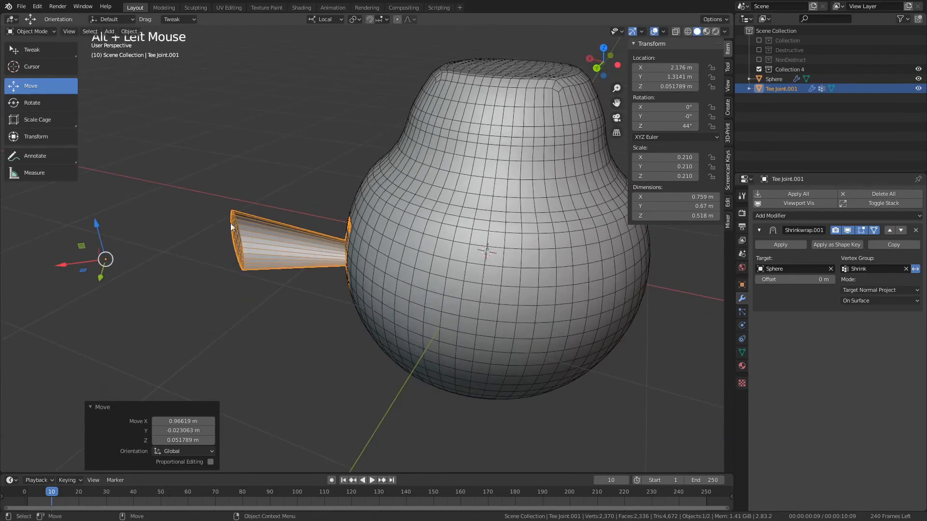
pyautogui.keyDown('alt'); pyautogui.moveTo(253, 294); pyautogui.dragTo(333, 334); pyautogui.keyUp('alt')
pyautogui.hotkey('ctrl', 'z')
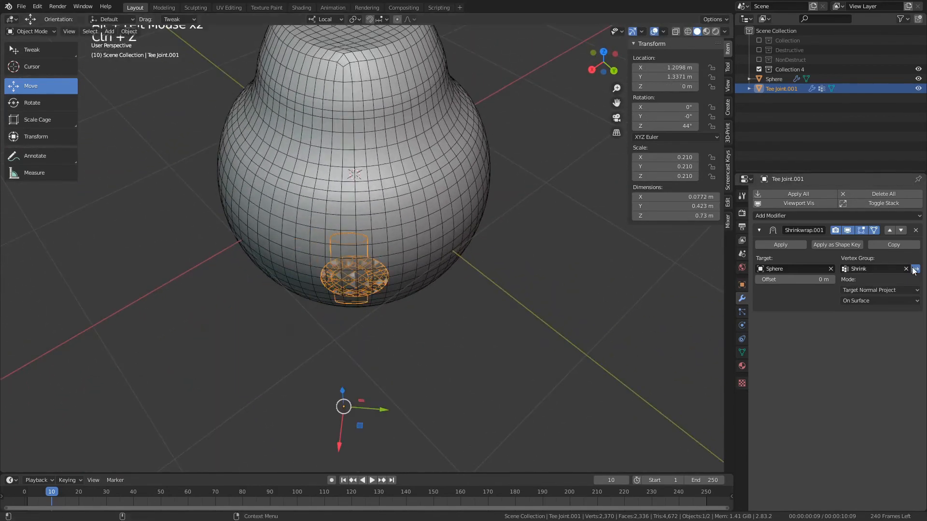
# Turn off the inverted vertex group influence in the tee joint's Shrinkwrap and undo the last change.
pyautogui.click(915, 269)
pyautogui.keyDown('alt'); pyautogui.moveTo(268, 337); pyautogui.dragTo(346, 365); pyautogui.keyUp('alt')
pyautogui.hotkey('ctrl', 'z')
pyautogui.keyDown('alt'); pyautogui.moveTo(601, 406); pyautogui.dragTo(556, 391); pyautogui.keyUp('alt')
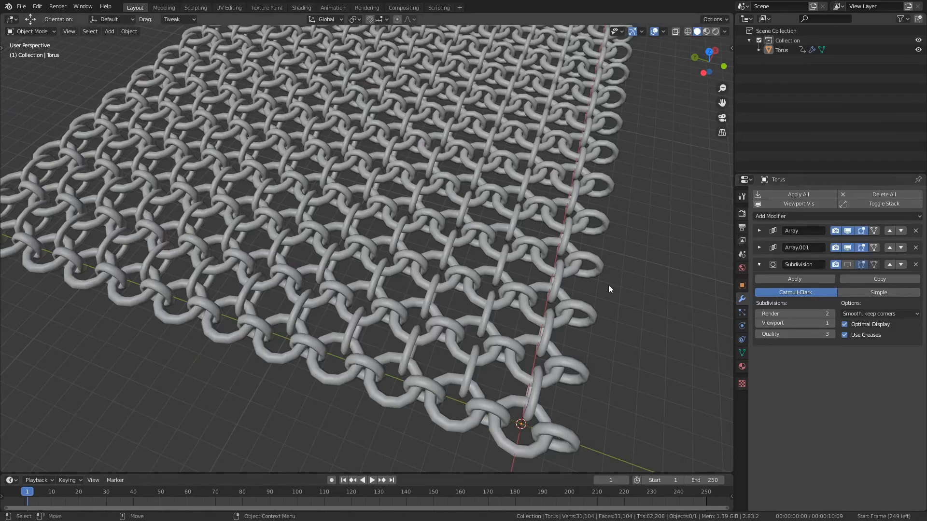
# Examine the source rings of the chainmail Torus in Edit Mode and return to Object Mode.
pyautogui.moveTo(534, 260); pyautogui.dragTo(561, 314, button='middle')
pyautogui.keyDown('shift'); pyautogui.moveTo(604, 370); pyautogui.dragTo(511, 306, button='middle'); pyautogui.keyUp('shift')
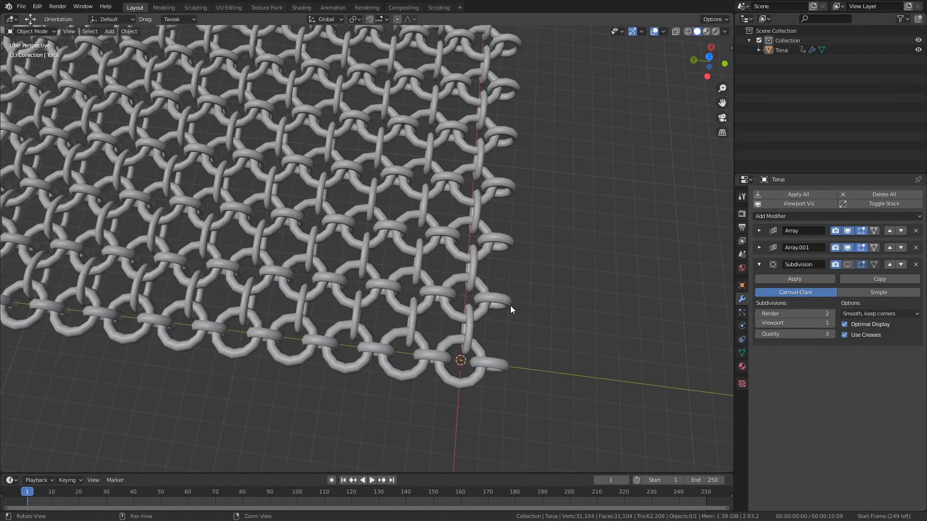
pyautogui.click(509, 306)
pyautogui.keyDown('shift'); pyautogui.moveTo(547, 351); pyautogui.dragTo(496, 328, button='middle'); pyautogui.keyUp('shift')
pyautogui.press('Tab')
pyautogui.scroll(4, 496, 328)
pyautogui.keyDown('shift'); pyautogui.moveTo(513, 404); pyautogui.dragTo(468, 385, button='middle'); pyautogui.keyUp('shift')
pyautogui.press('w')
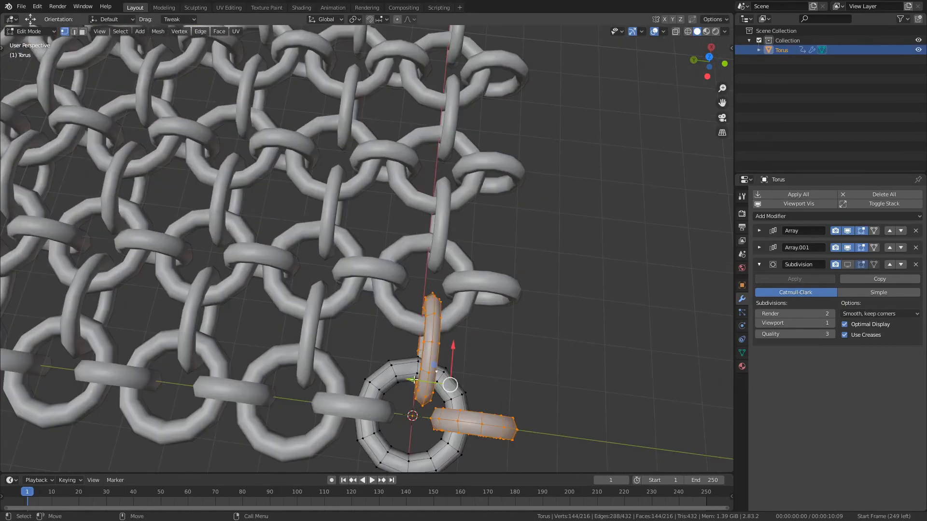
pyautogui.press('Tab')
pyautogui.scroll(-5, 561, 265)
pyautogui.moveTo(487, 256); pyautogui.dragTo(459, 261, button='middle')
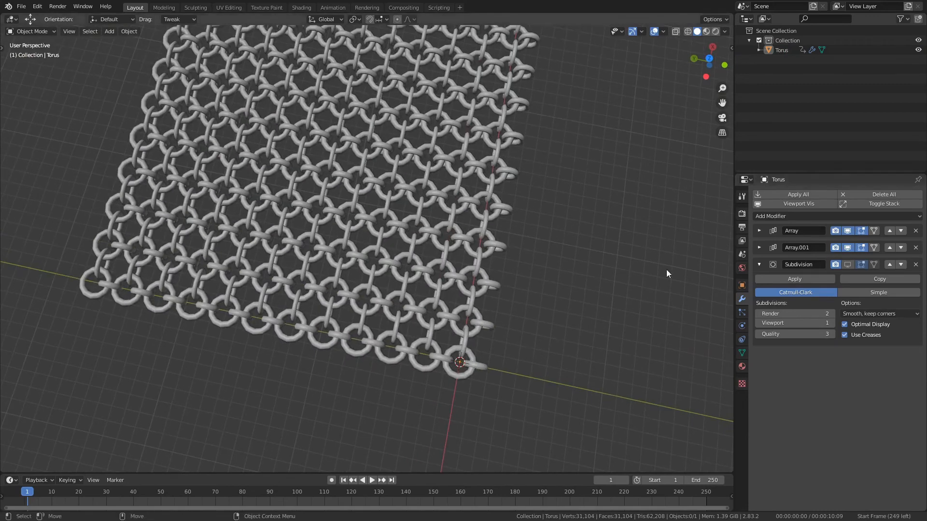
# Expand the Array and Array.001 modifiers of the Torus and compare their relative offset settings.
pyautogui.click(759, 231)
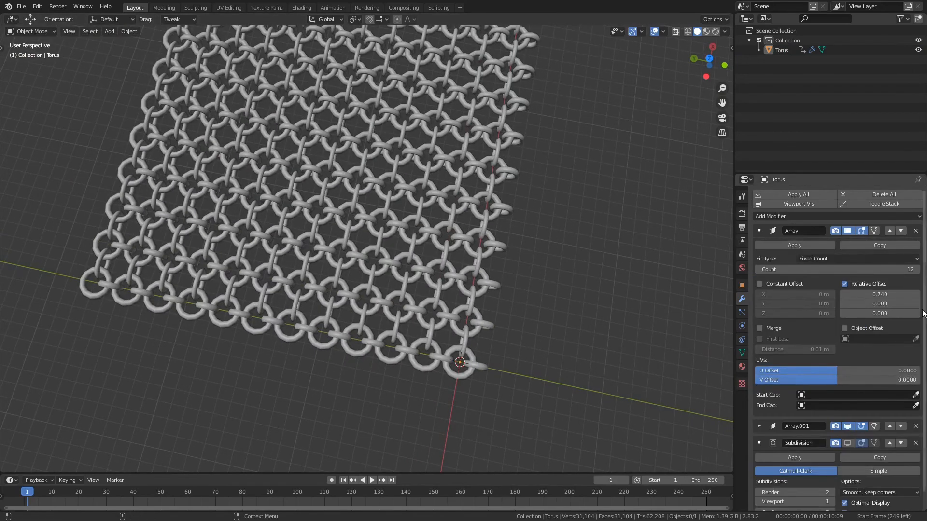
pyautogui.click(759, 231)
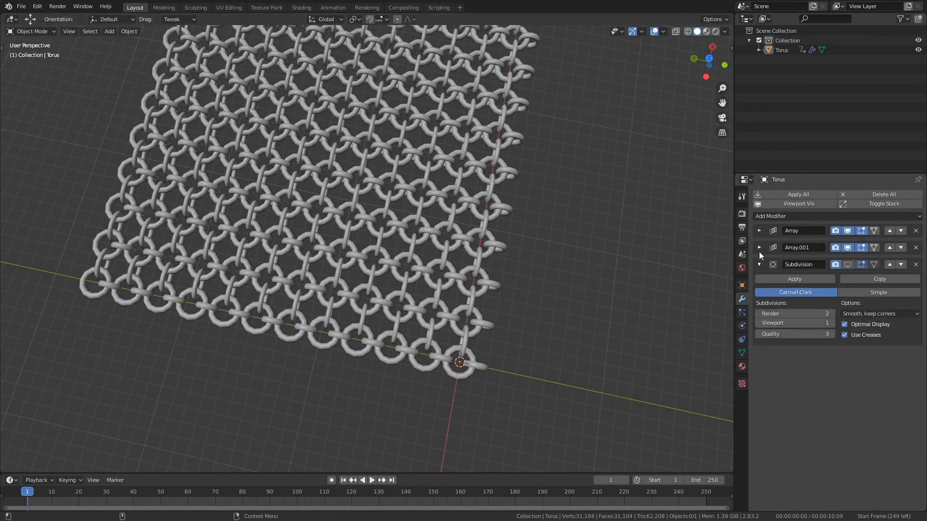
pyautogui.click(759, 248)
pyautogui.click(759, 232)
pyautogui.scroll(-5, 906, 405)
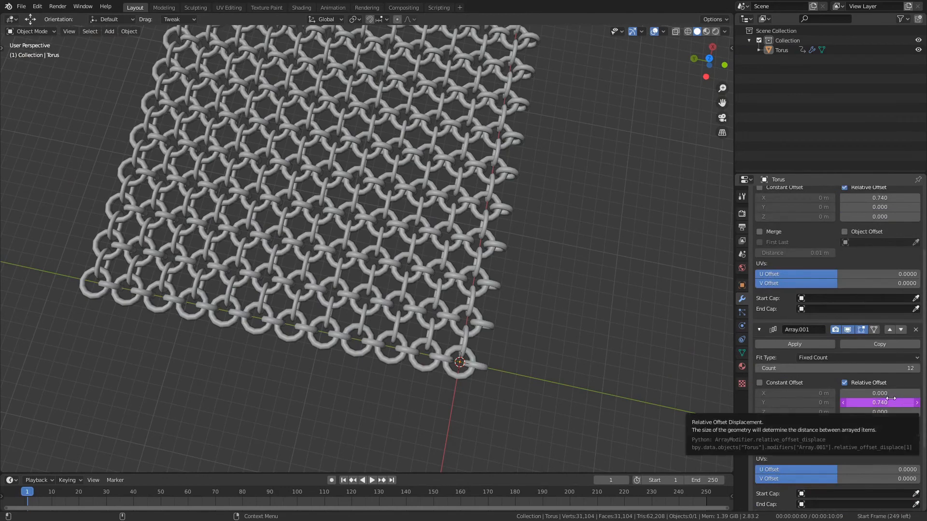
pyautogui.scroll(3, 888, 401)
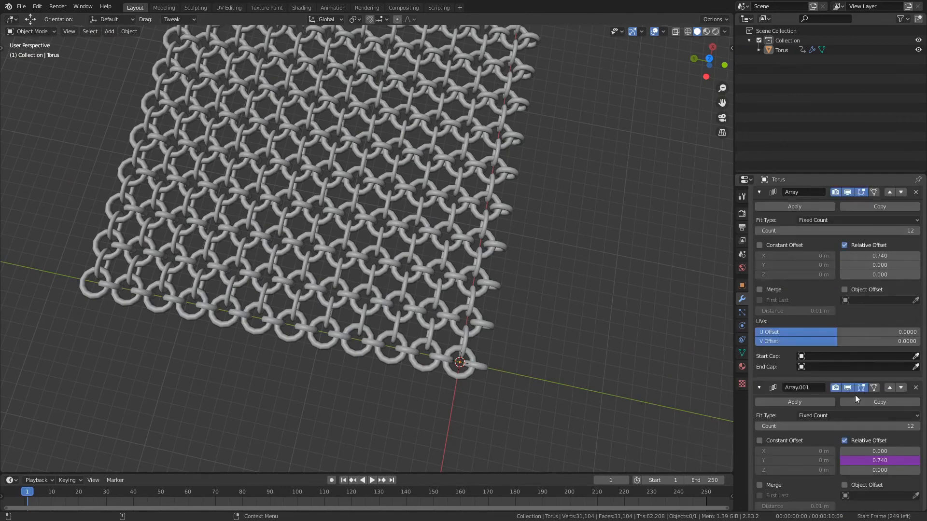
# Delete the drivers from the relative offset of the Array.001 modifier and look over the chainmail.
pyautogui.rightClick(854, 460)
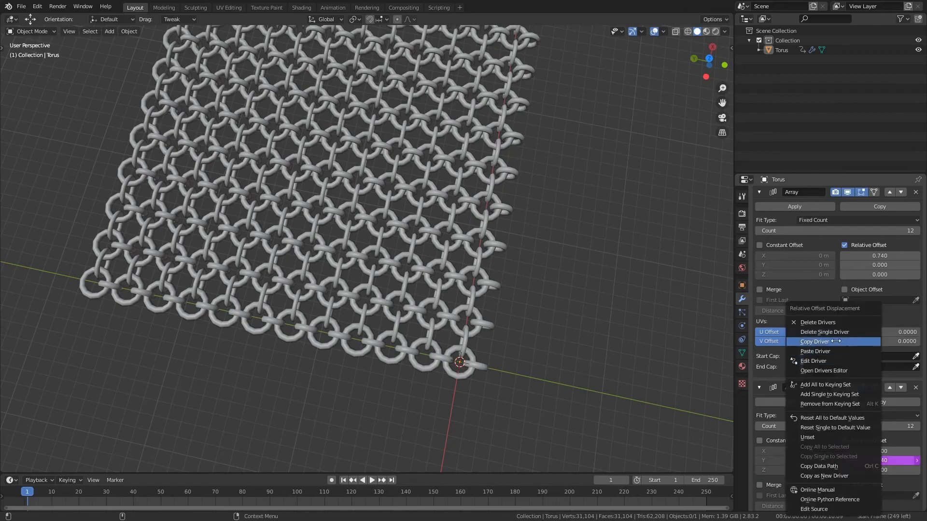
pyautogui.click(821, 322)
pyautogui.scroll(4, 546, 294)
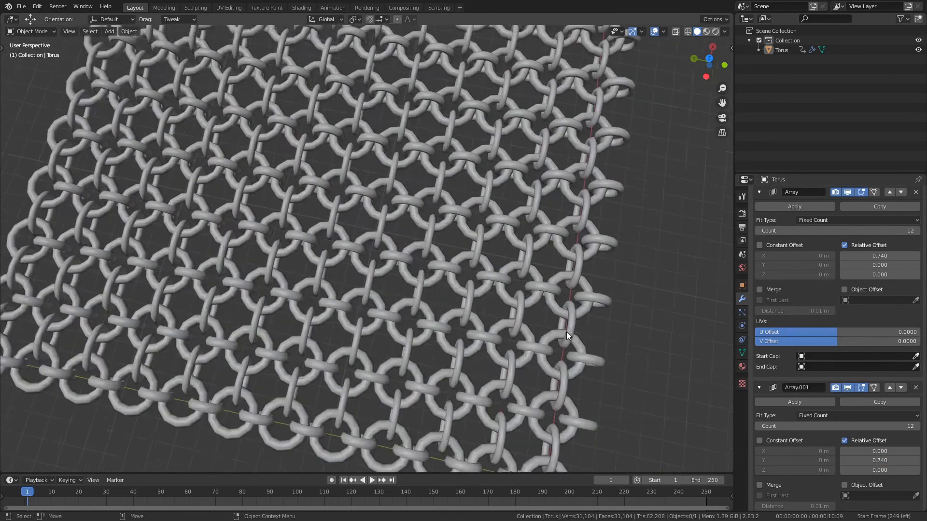
pyautogui.moveTo(566, 331); pyautogui.dragTo(491, 306, button='middle')
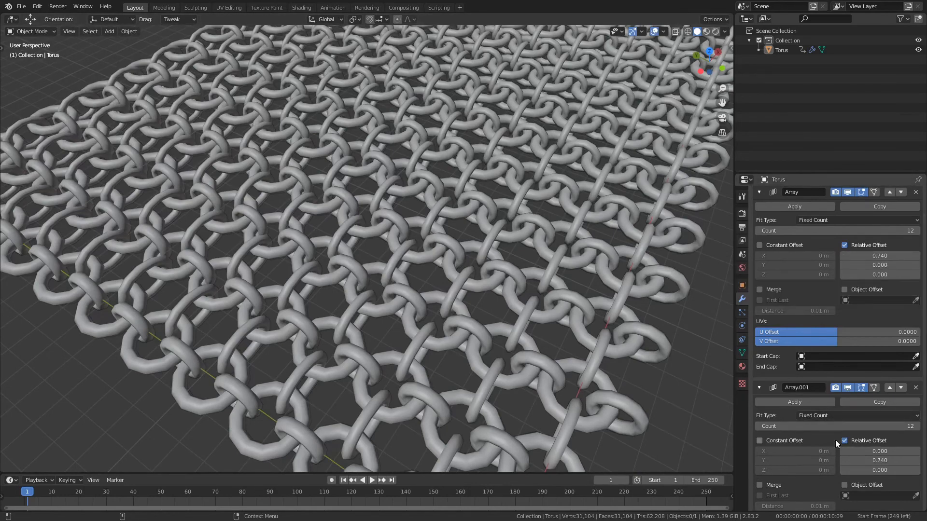
# Copy the first Array's X relative offset as a new driver and paste it onto Array.001's Y relative offset.
pyautogui.scroll(2, 850, 448)
pyautogui.scroll(-5, 879, 294)
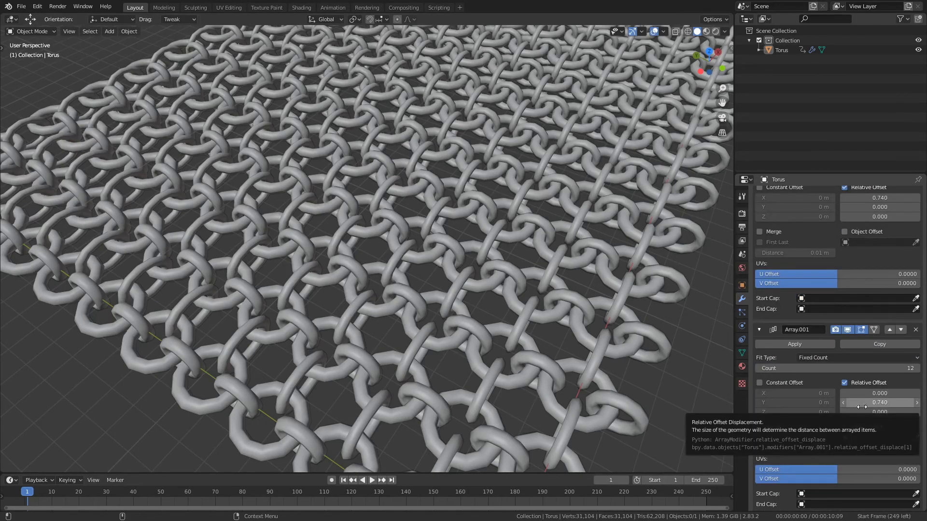
pyautogui.scroll(5, 820, 391)
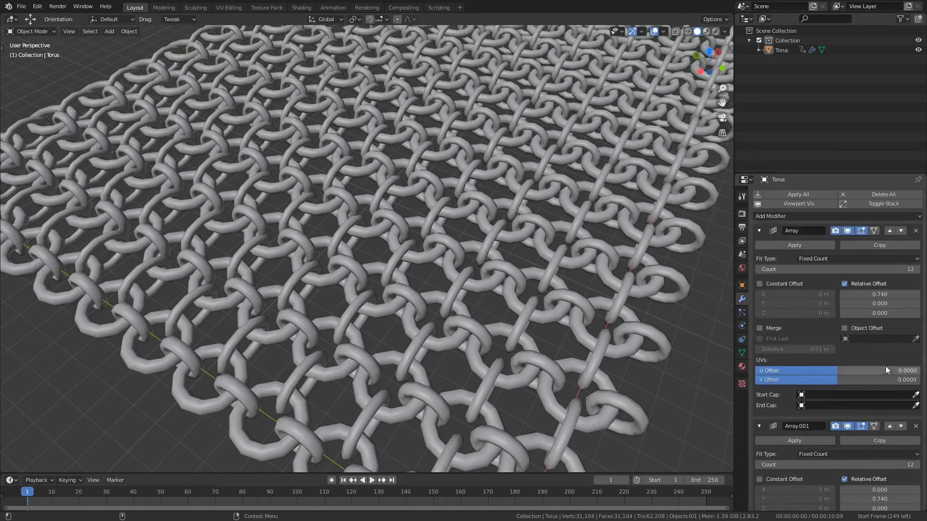
pyautogui.scroll(-2, 891, 332)
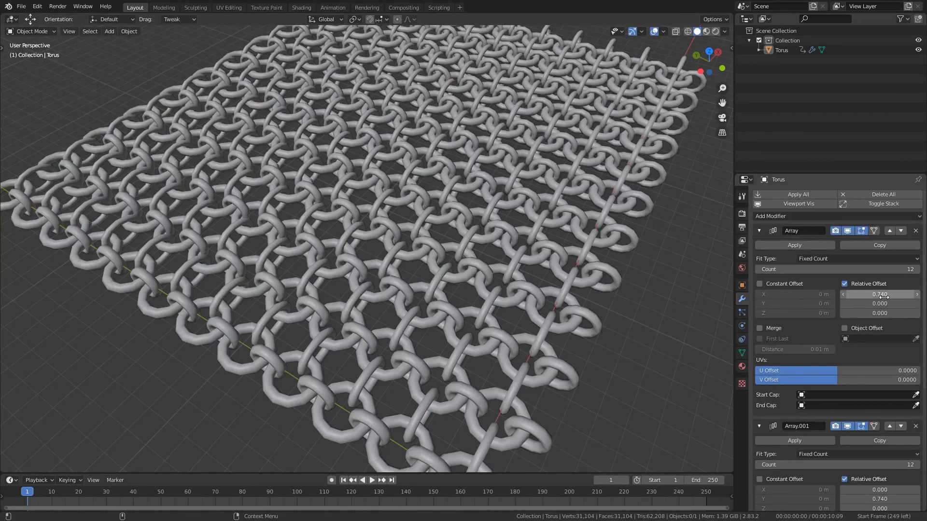
pyautogui.rightClick(867, 290)
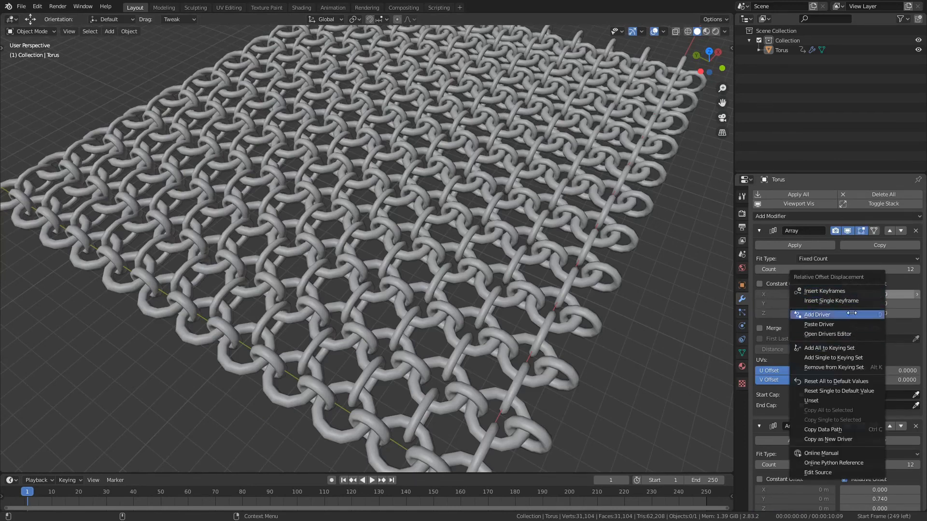
pyautogui.click(844, 437)
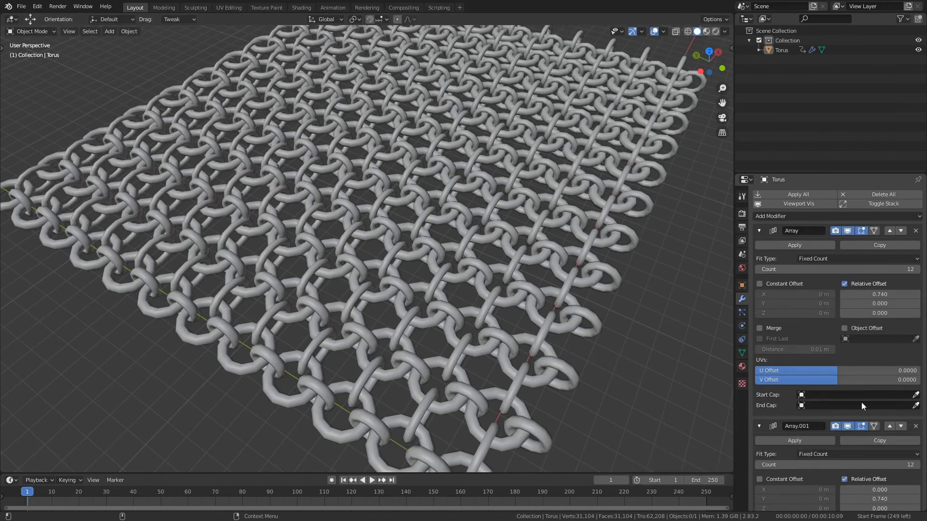
pyautogui.scroll(-2, 853, 323)
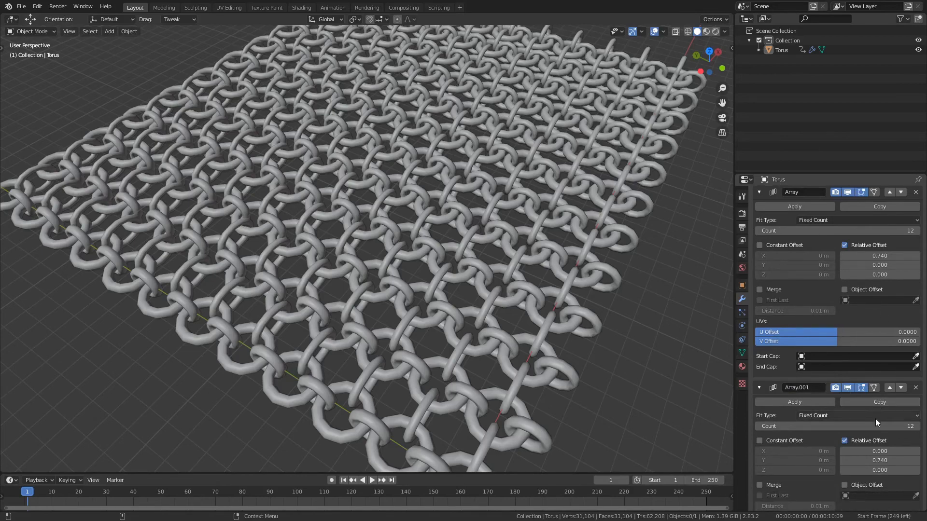
pyautogui.rightClick(884, 459)
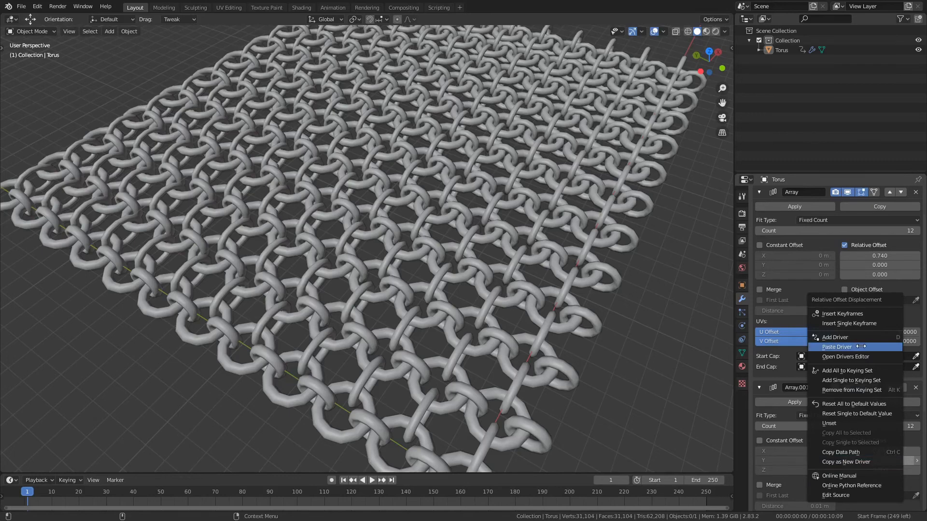
pyautogui.click(862, 347)
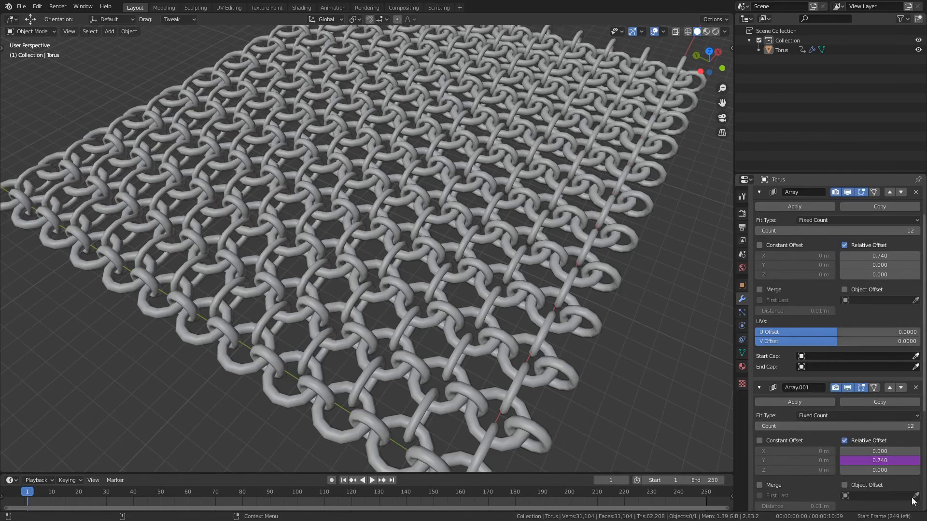
# Set the first Array's X relative offset to 0.710 and check the ring spacing at the chainmail's corner.
pyautogui.moveTo(878, 254)
pyautogui.mouseDown()
pyautogui.moveTo(922, 253)
pyautogui.moveTo(832, 254)
pyautogui.moveTo(898, 254)
pyautogui.moveTo(888, 253)
pyautogui.mouseUp()
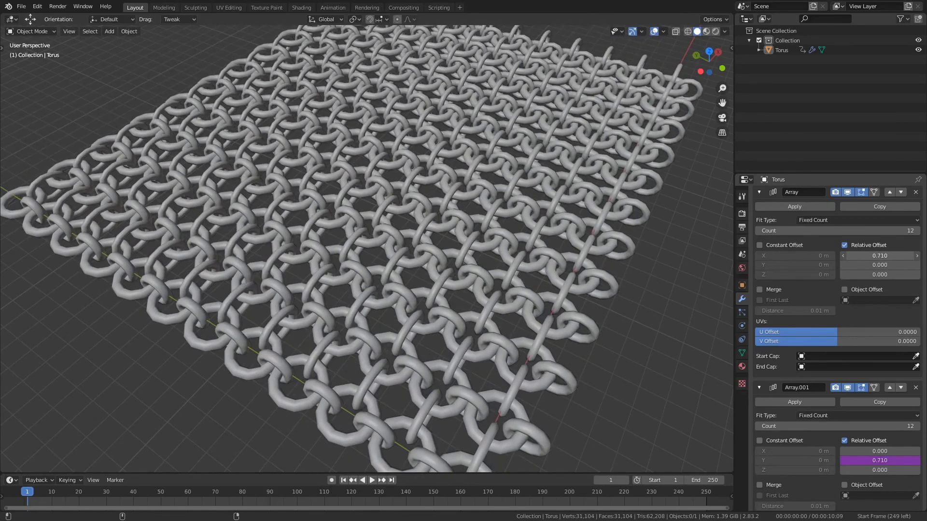
pyautogui.moveTo(595, 303); pyautogui.dragTo(642, 208, button='middle')
pyautogui.scroll(3, 529, 267)
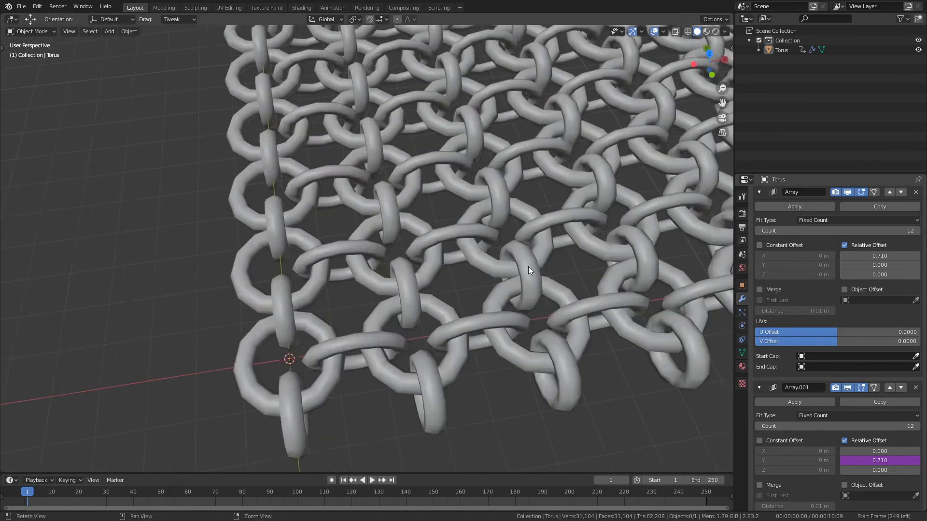
pyautogui.keyDown('alt'); pyautogui.moveTo(528, 267); pyautogui.dragTo(612, 207, button='middle'); pyautogui.keyUp('alt')
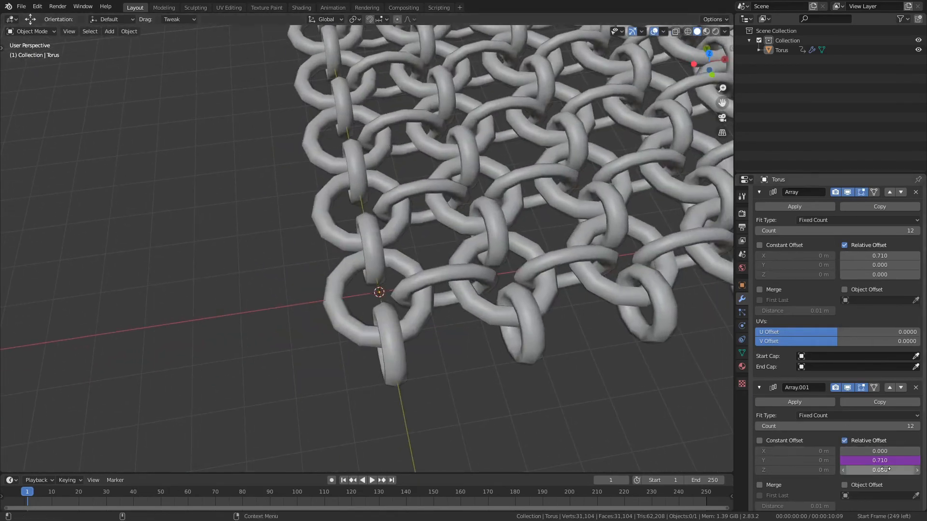
# Change Array.001's Y relative offset driver to a Scripted Expression and set the expression to relative_offset_displace/2.
pyautogui.rightClick(872, 461)
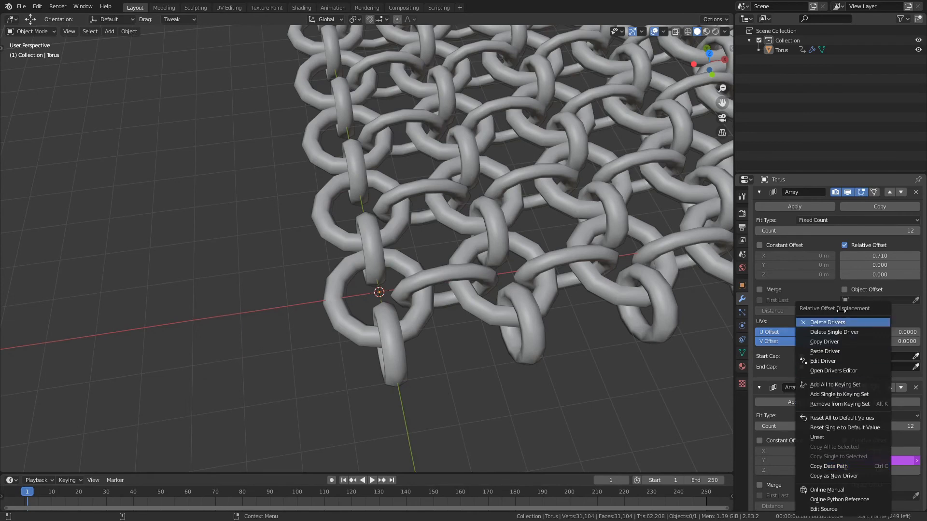
pyautogui.click(837, 361)
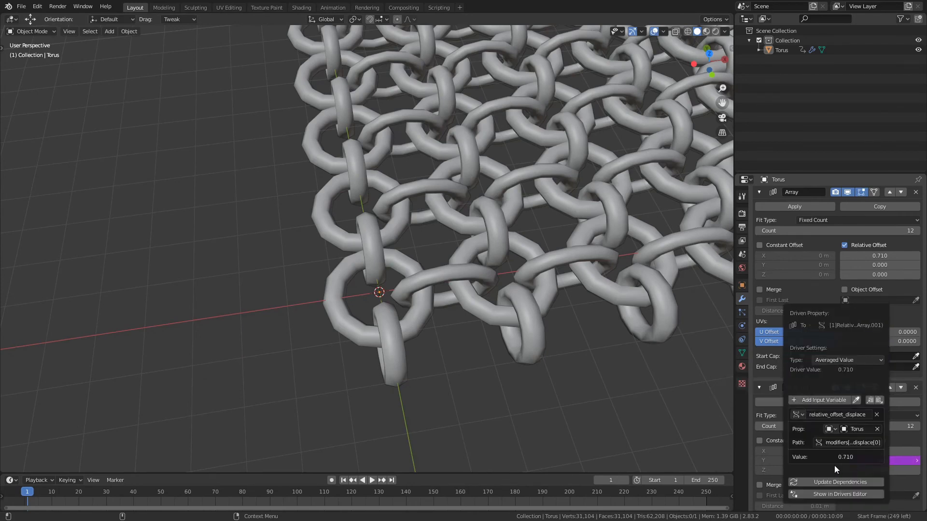
pyautogui.click(834, 362)
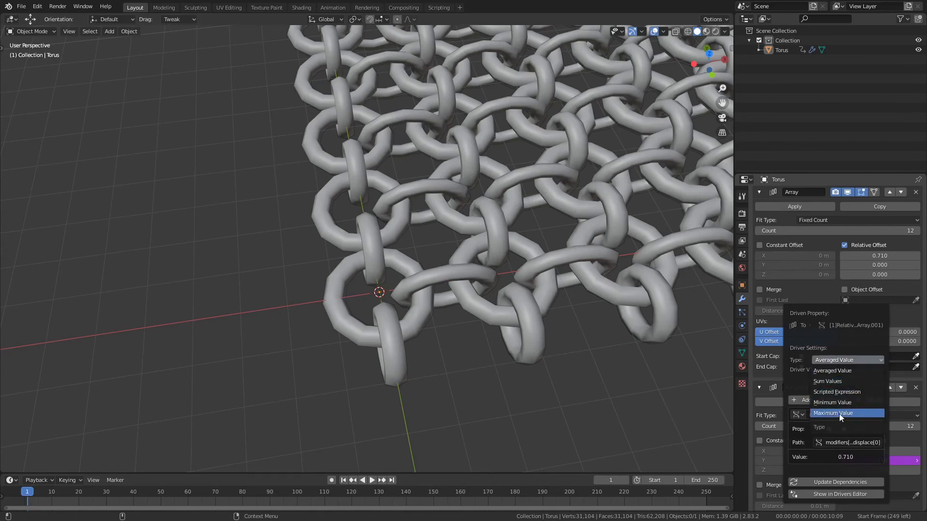
pyautogui.click(839, 392)
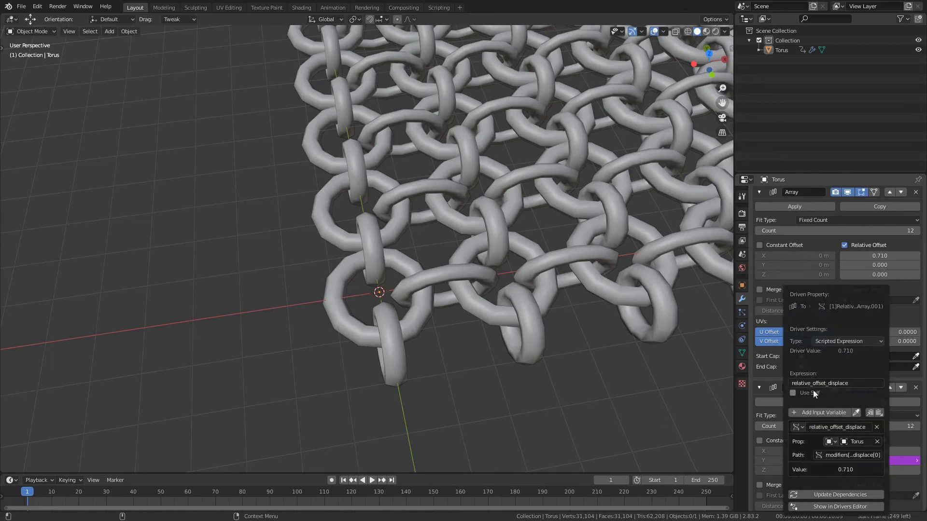
pyautogui.click(858, 385)
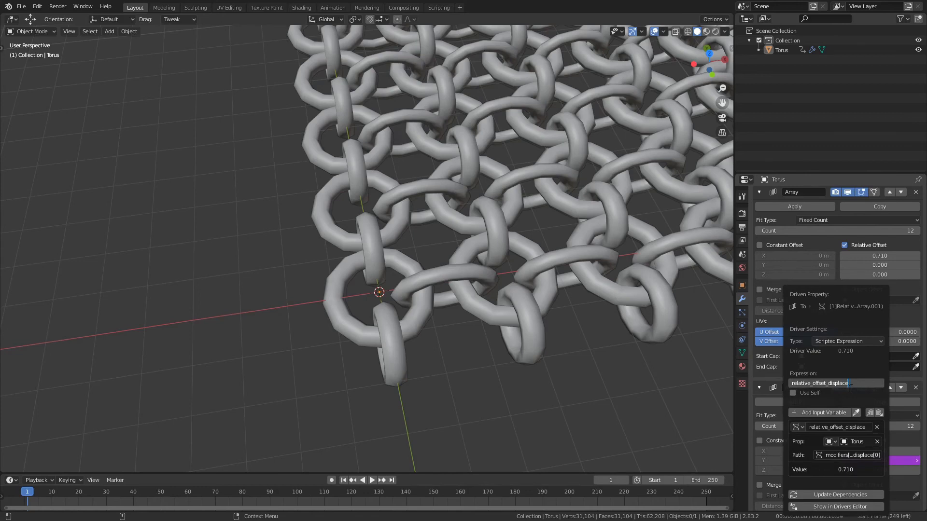
pyautogui.press('Return')
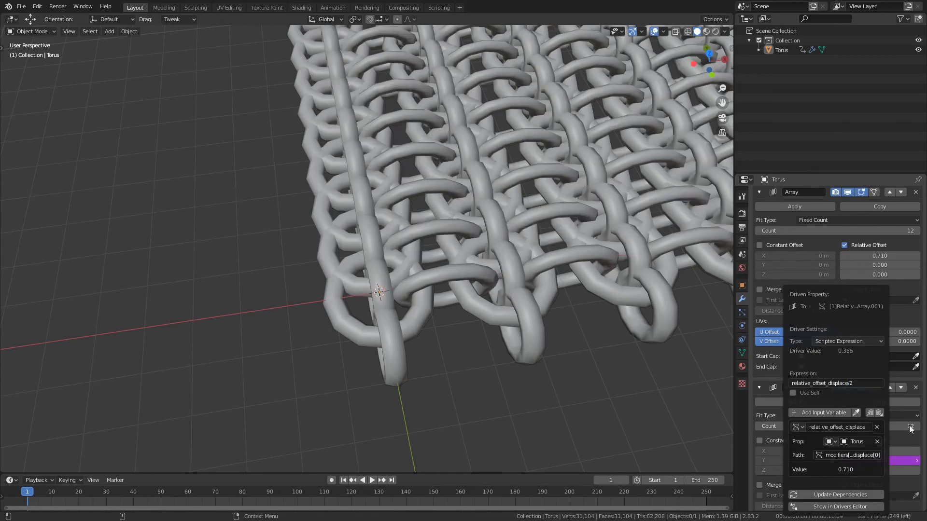
# Undo the division by 2 in Array.001's Y relative offset driver and view the chainmail's corner.
pyautogui.rightClick(904, 461)
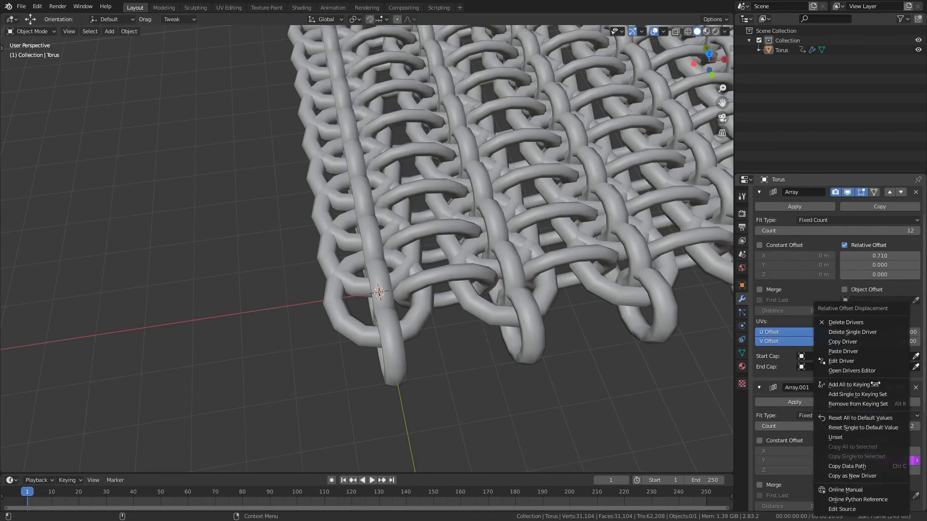
pyautogui.scroll(-6, 482, 305)
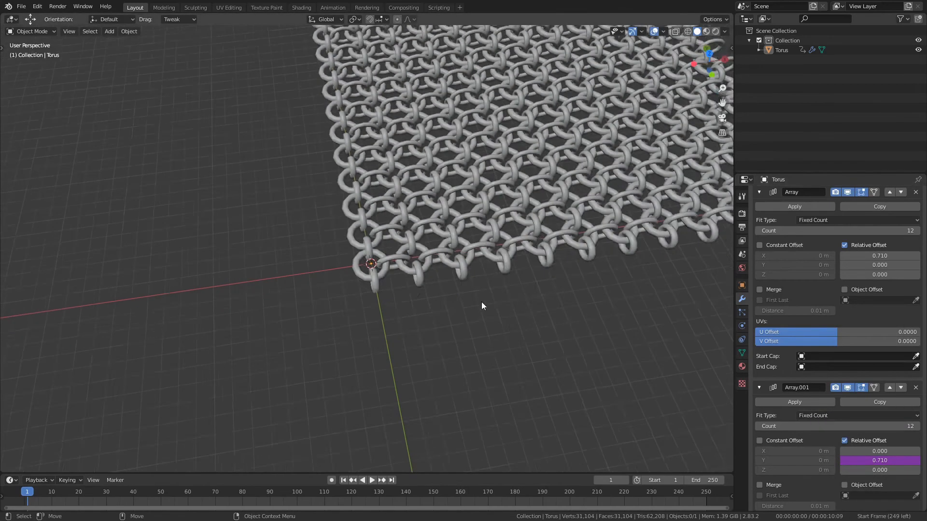
pyautogui.scroll(2, 482, 305)
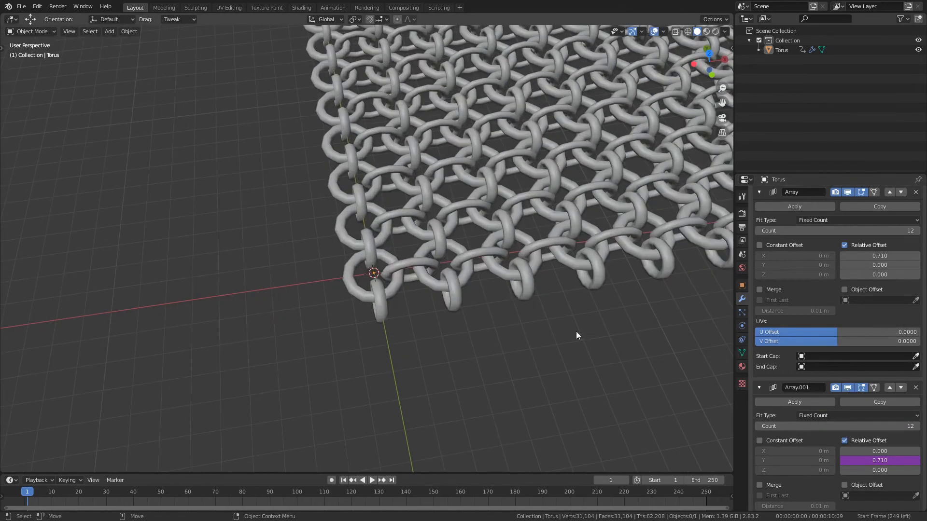
# Add a custom property named WorldBevel to the World.
pyautogui.click(745, 271)
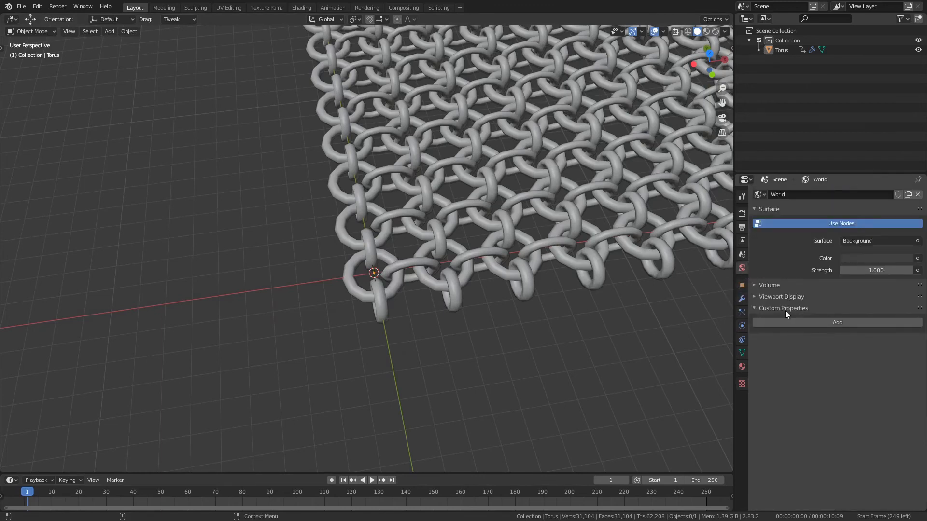
pyautogui.click(802, 322)
pyautogui.click(897, 341)
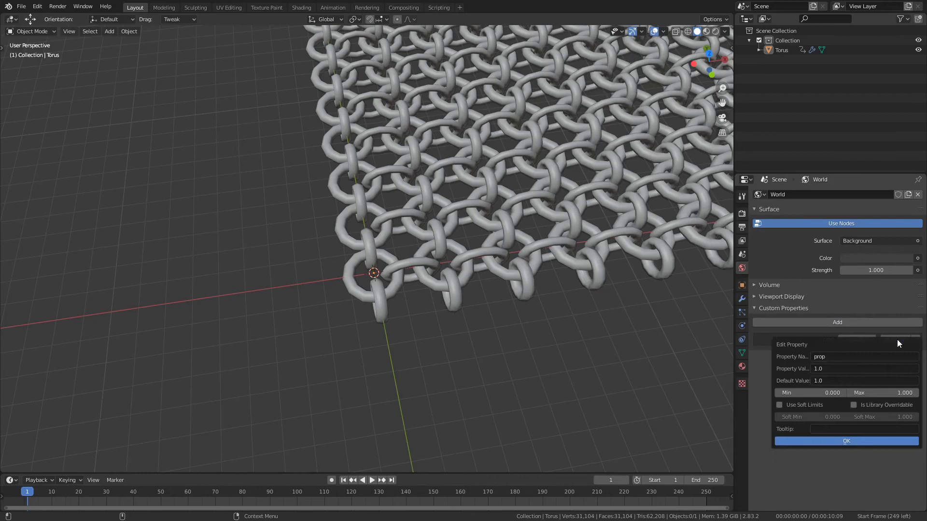
pyautogui.click(868, 356)
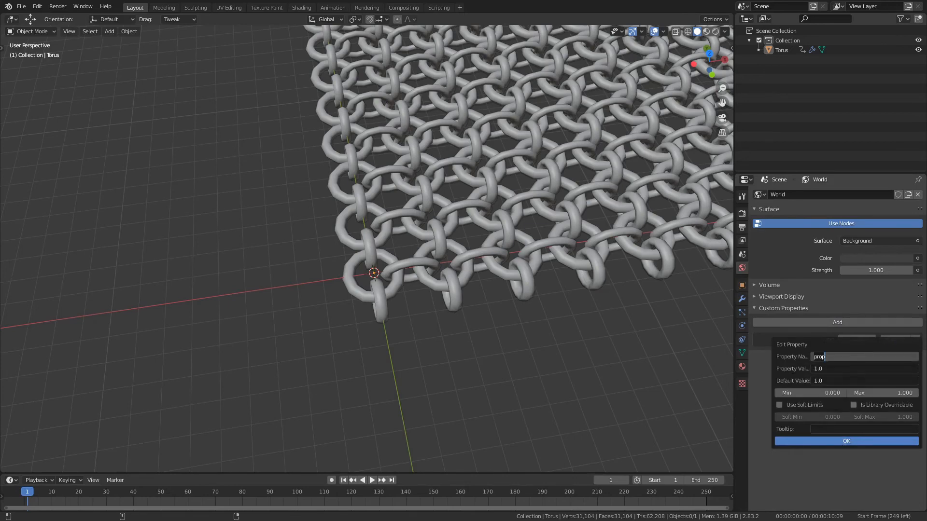
pyautogui.write('Bevel')
pyautogui.press('Return')
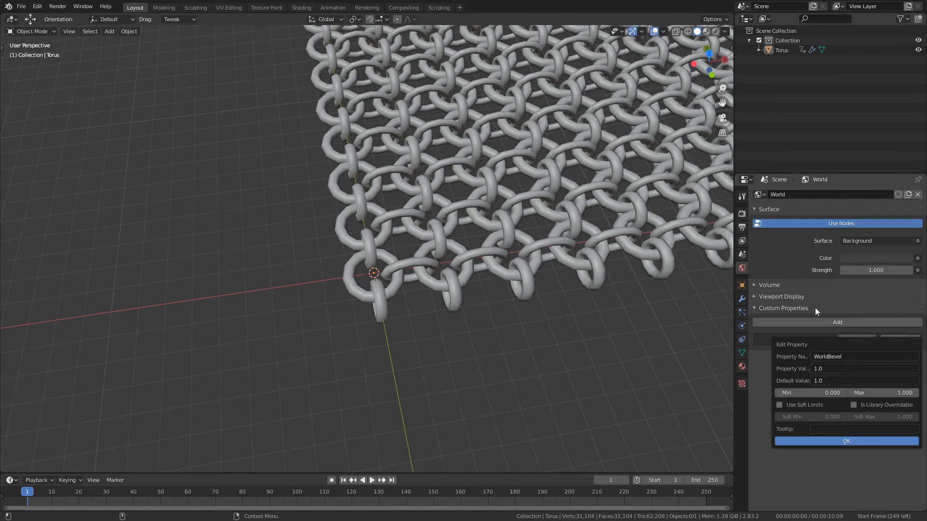
pyautogui.click(824, 441)
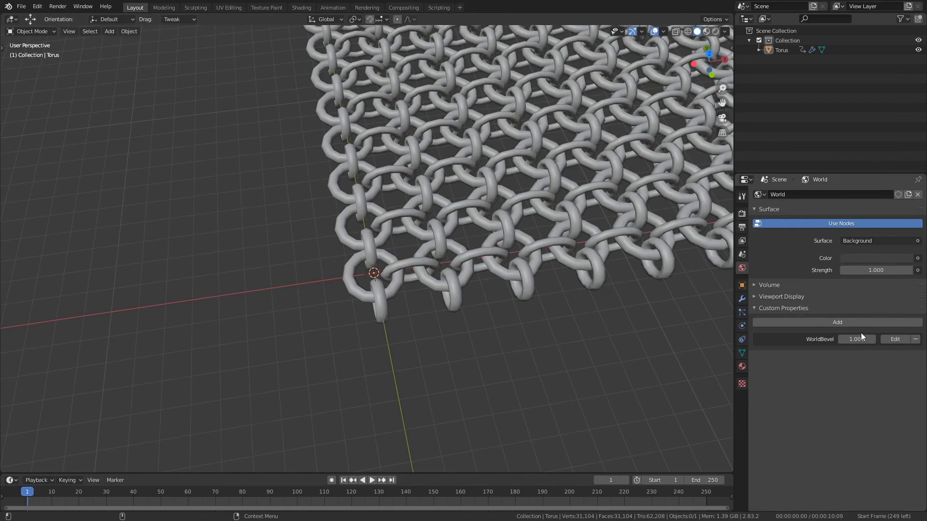
# Try out the WorldBevel value, edit the property's maximum limit and bring the value to 1.210.
pyautogui.moveTo(863, 341); pyautogui.dragTo(843, 340)
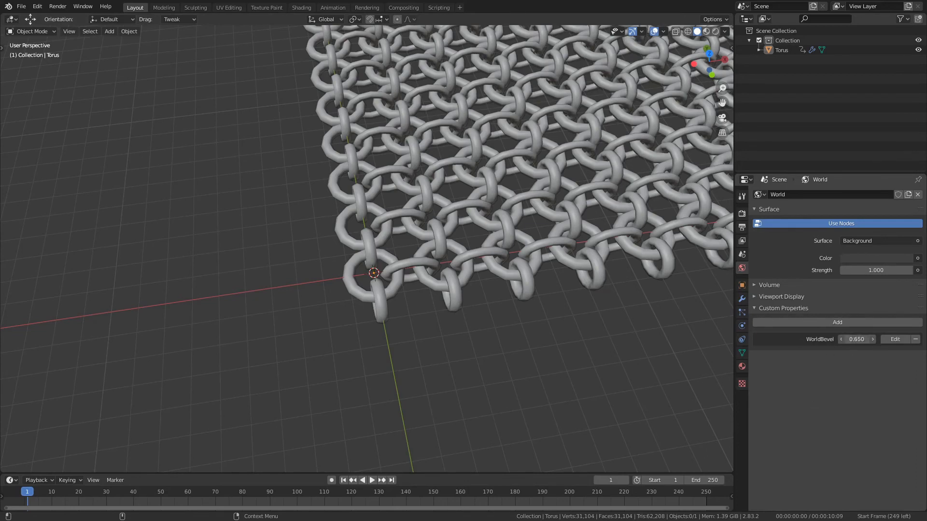
pyautogui.click(890, 341)
pyautogui.click(884, 394)
pyautogui.click(883, 393)
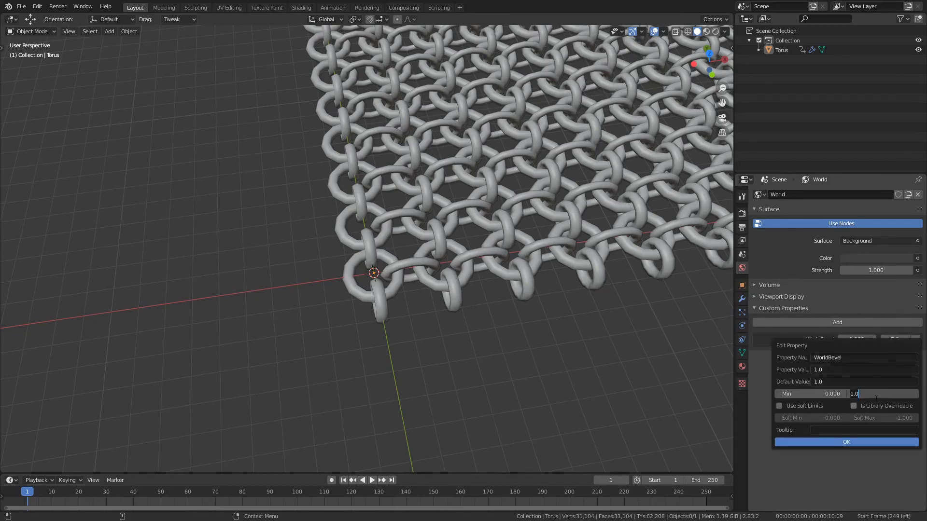
pyautogui.click(830, 444)
pyautogui.moveTo(853, 339); pyautogui.dragTo(848, 339)
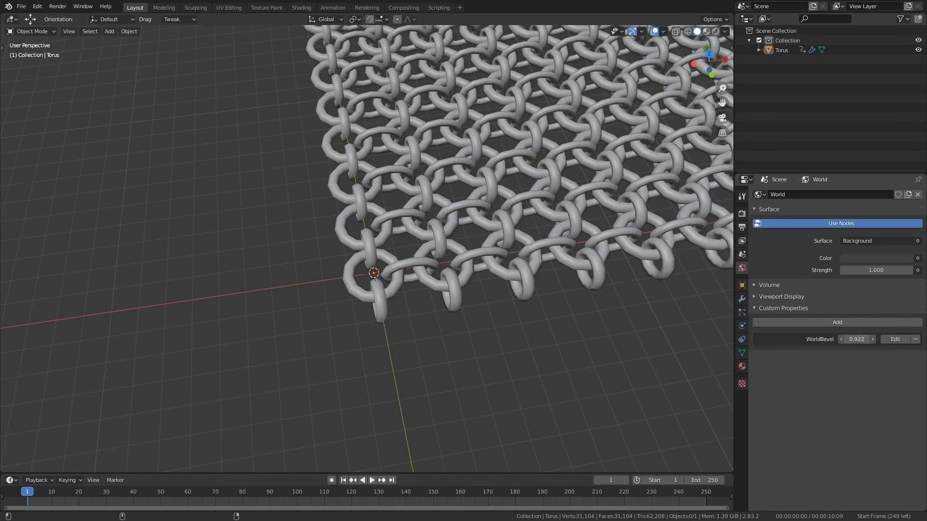
# Show the copy and driver options of the WorldBevel value and remove the custom property from the World.
pyautogui.rightClick(857, 339)
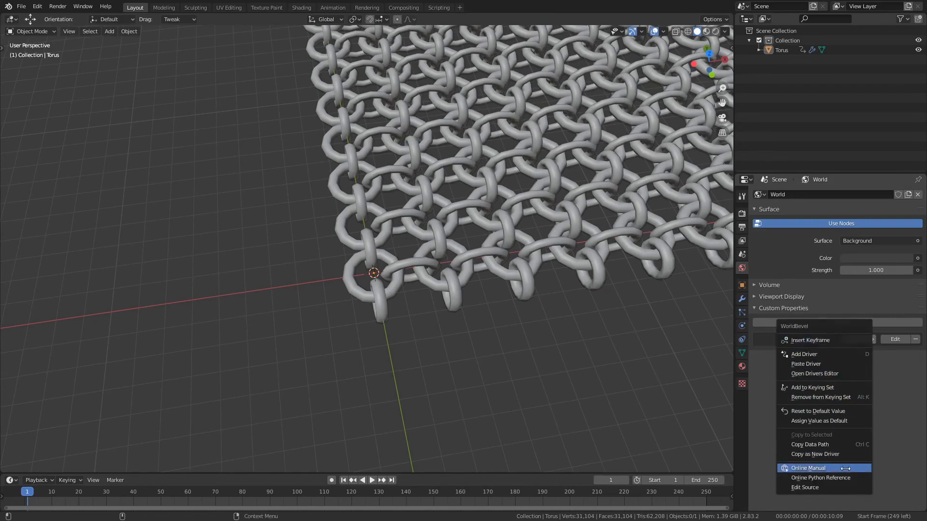
pyautogui.click(840, 444)
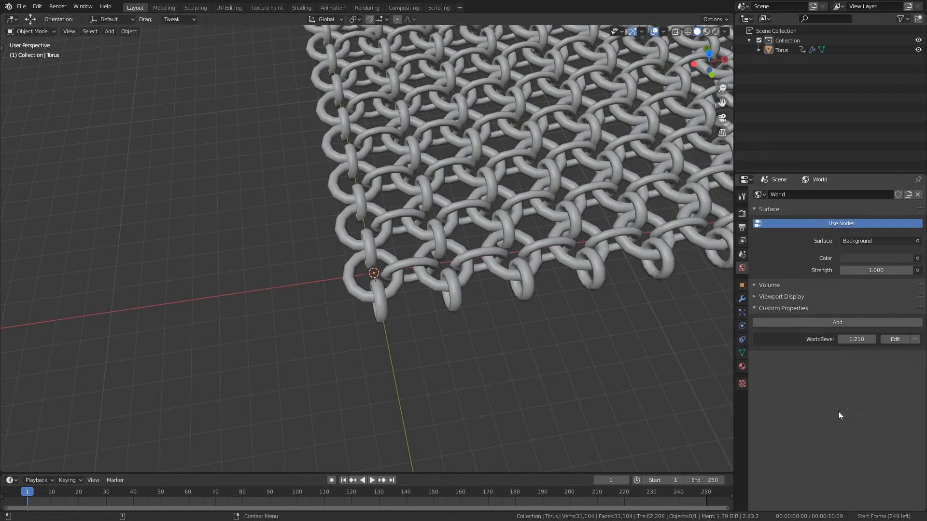
pyautogui.click(915, 340)
# Select the chainmail Torus and collapse its Array and Array.001 modifiers.
pyautogui.click(742, 299)
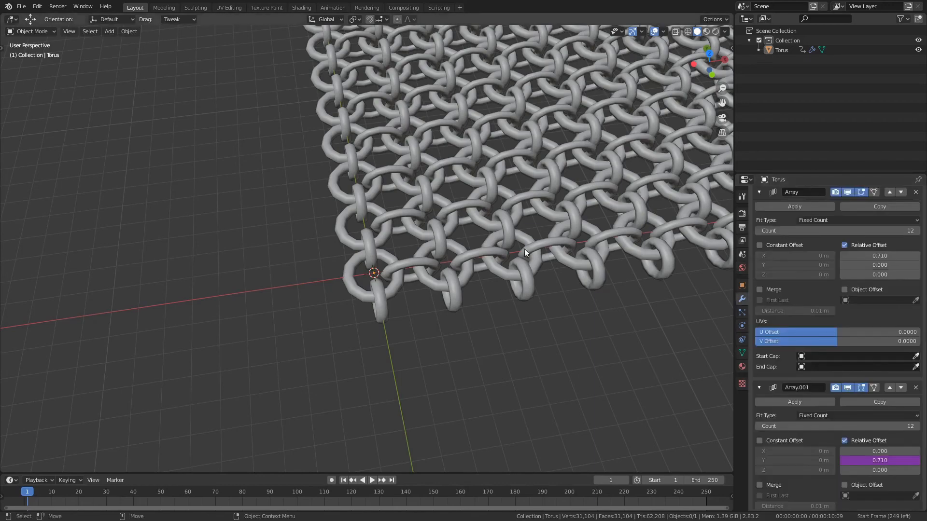
pyautogui.click(357, 237)
pyautogui.scroll(-5, 786, 246)
pyautogui.scroll(7, 786, 243)
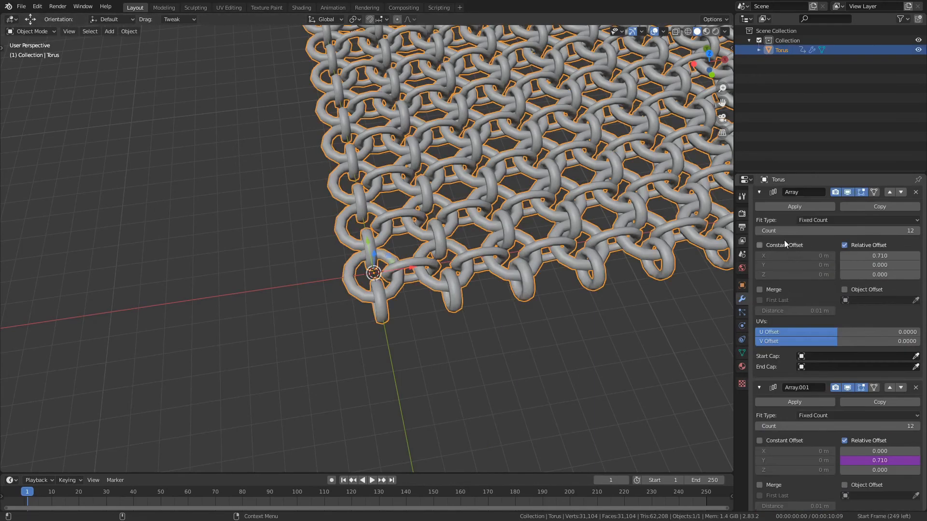
pyautogui.moveTo(762, 231); pyautogui.dragTo(761, 253)
pyautogui.click(758, 247)
pyautogui.click(758, 247)
pyautogui.scroll(-6, 443, 329)
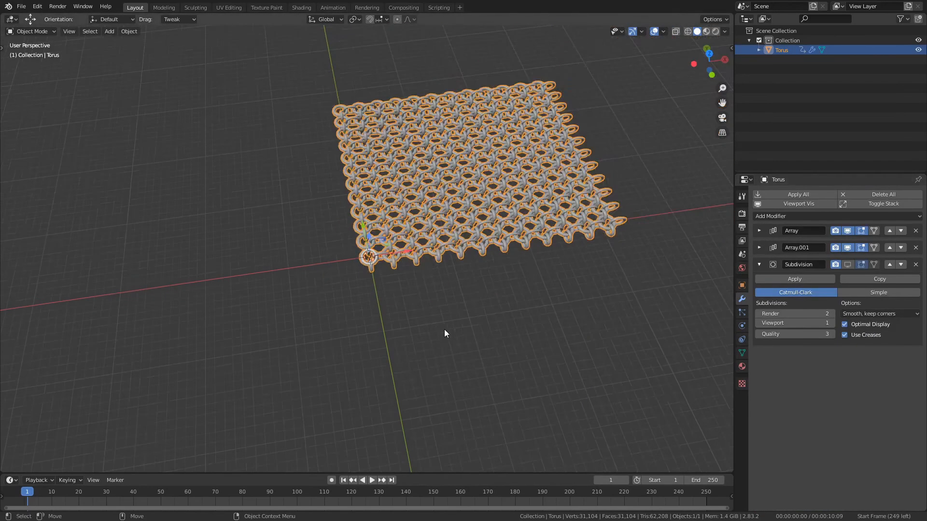
# Switch Array.001's viewport display off and back on to compare a single chain row with the full chainmail.
pyautogui.click(444, 328)
pyautogui.scroll(2, 457, 280)
pyautogui.scroll(1, 459, 283)
pyautogui.click(462, 276)
pyautogui.moveTo(471, 275); pyautogui.dragTo(490, 314, button='middle')
pyautogui.click(849, 248)
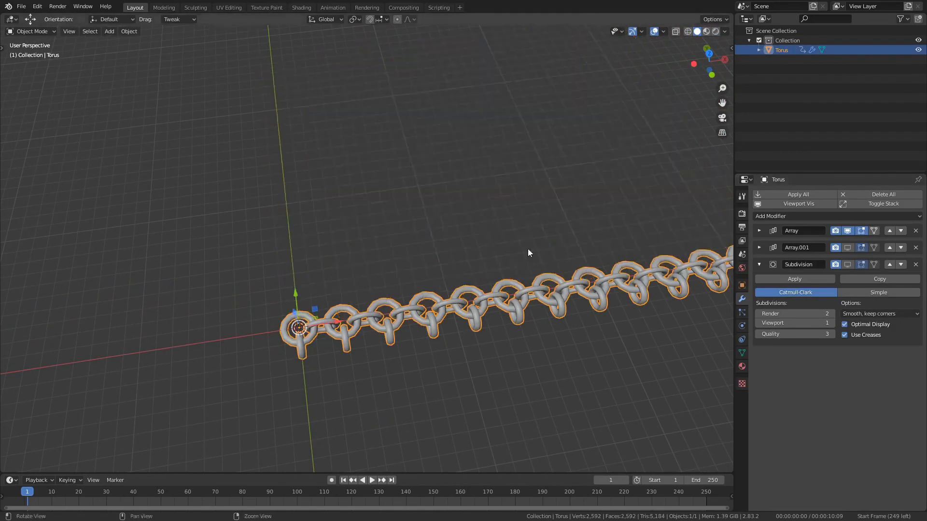
pyautogui.scroll(-3, 434, 294)
pyautogui.moveTo(407, 304); pyautogui.dragTo(401, 324, button='middle')
pyautogui.click(848, 247)
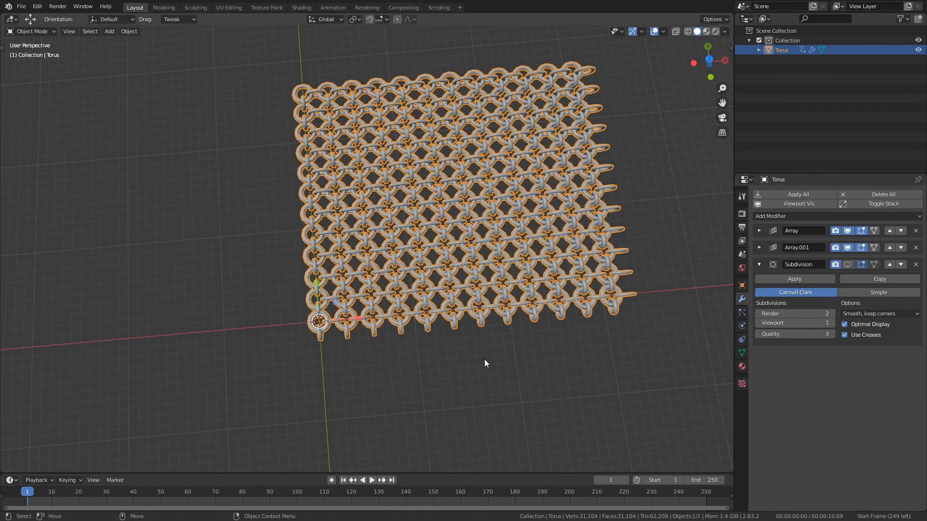
# Enable the Torus Subdivision modifier's viewport display and inspect the smoothed chainmail rings from several angles.
pyautogui.click(486, 364)
pyautogui.click(847, 264)
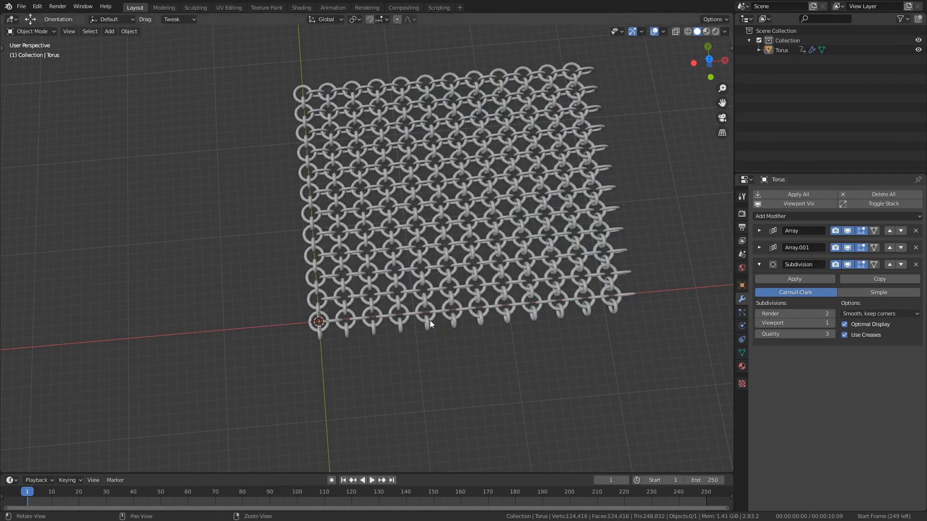
pyautogui.moveTo(428, 321); pyautogui.dragTo(460, 331, button='middle')
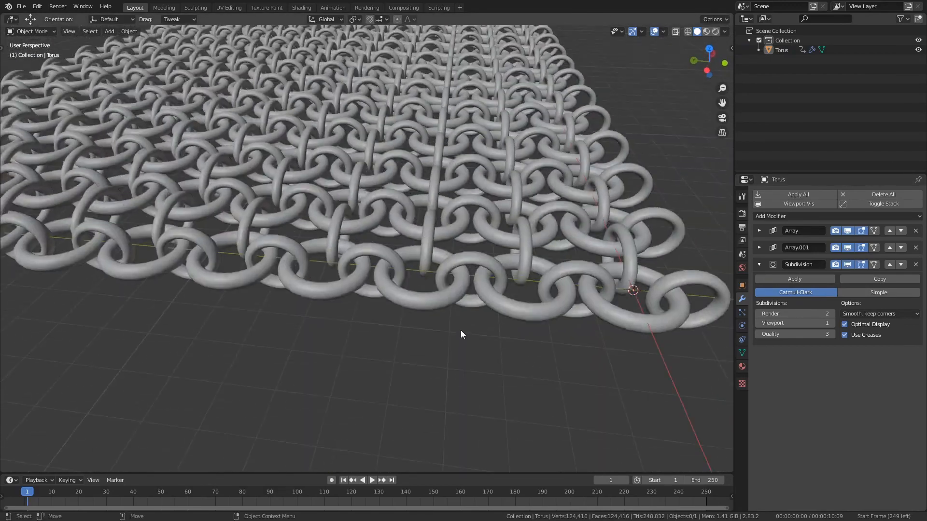
pyautogui.scroll(-6, 461, 330)
pyautogui.moveTo(401, 308); pyautogui.dragTo(371, 335, button='middle')
pyautogui.click(390, 275)
pyautogui.scroll(-4, 392, 275)
pyautogui.moveTo(394, 271); pyautogui.dragTo(363, 188, button='middle')
pyautogui.click(427, 305)
pyautogui.moveTo(384, 347); pyautogui.dragTo(500, 334, button='middle')
pyautogui.scroll(6, 384, 314)
pyautogui.scroll(3, 465, 324)
# Add a mesh plane at the chainmail's corner and enter Edit Mode on it.
pyautogui.click(109, 31)
pyautogui.moveTo(123, 45)
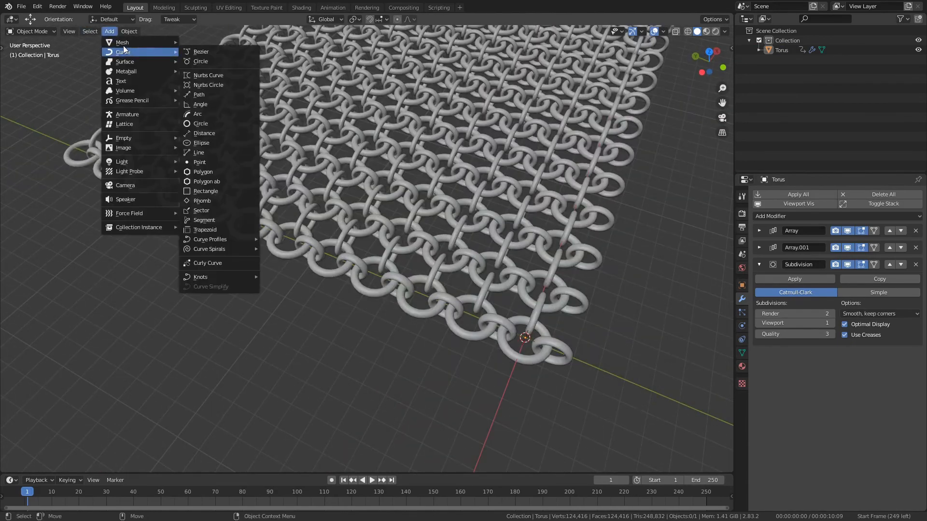
pyautogui.click(205, 44)
pyautogui.keyDown('shift'); pyautogui.moveTo(572, 309); pyautogui.dragTo(475, 340, button='middle'); pyautogui.keyUp('shift')
pyautogui.press('Tab')
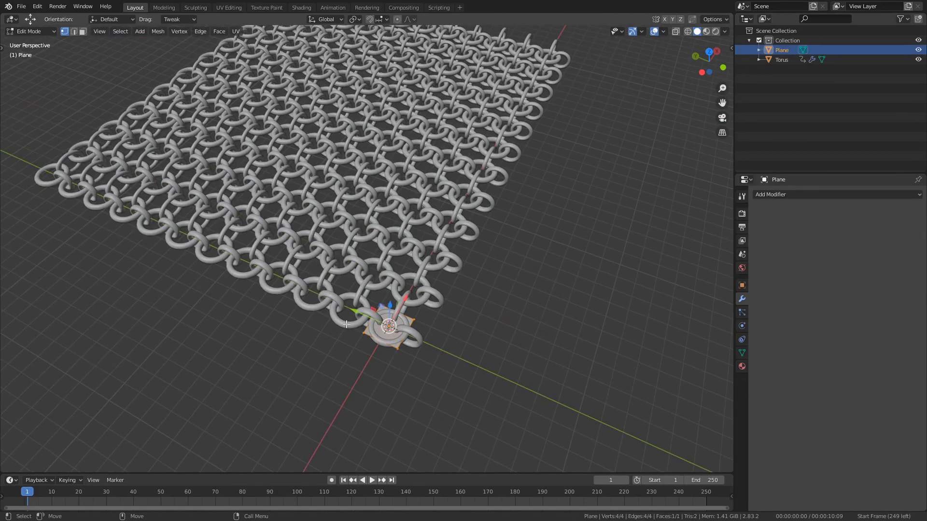
# Select two adjacent vertices of the plane and move them about 25.4 m along Y to the chainmail's far corner.
pyautogui.click(364, 332)
pyautogui.press('2')
pyautogui.press('1')
pyautogui.click(382, 307)
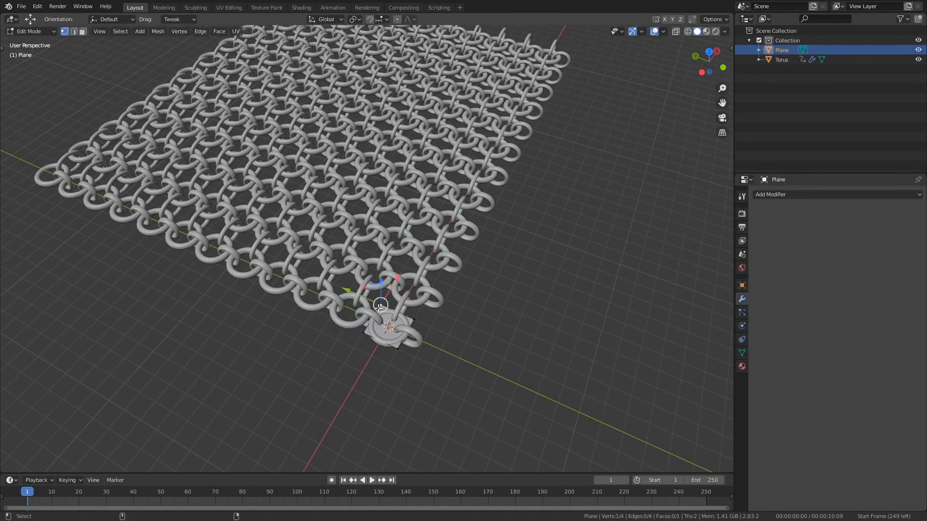
pyautogui.keyDown('shift'); pyautogui.click(363, 333); pyautogui.keyUp('shift')
pyautogui.moveTo(341, 308); pyautogui.dragTo(724, 192)
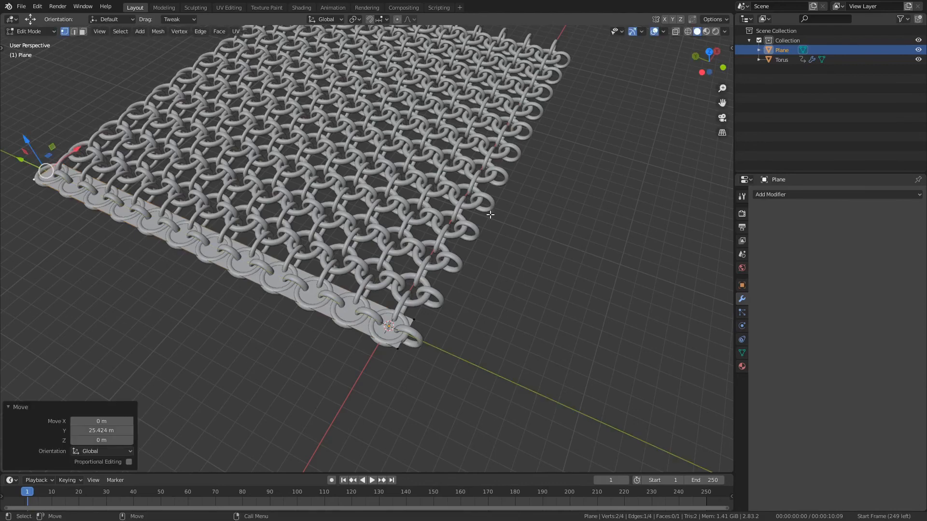
# Move the plane's long side edge about 30.3 m along X so the plane spans the chainmail.
pyautogui.press('2')
pyautogui.click(278, 236)
pyautogui.moveTo(227, 211); pyautogui.dragTo(382, 50)
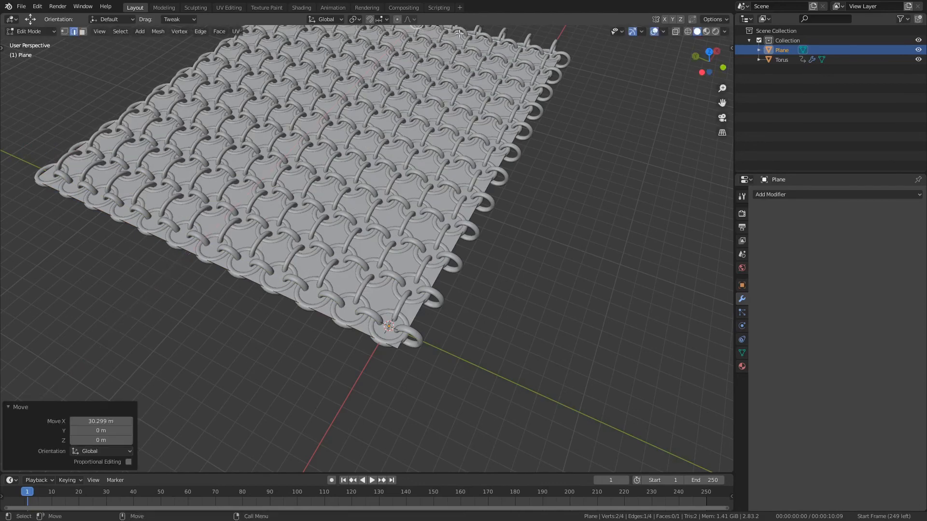
pyautogui.moveTo(382, 51); pyautogui.dragTo(494, 232, button='middle')
pyautogui.moveTo(373, 130); pyautogui.dragTo(373, 133)
# Move the plane's two Y-side edges slightly inward, shifting the one at the origin about 1.02 m along Y.
pyautogui.click(340, 316)
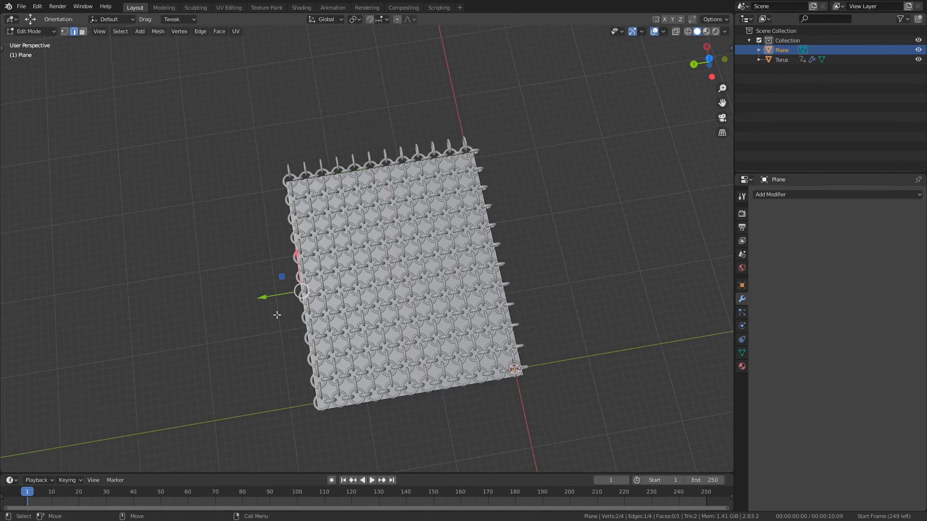
pyautogui.moveTo(262, 296); pyautogui.dragTo(265, 295)
pyautogui.click(500, 259)
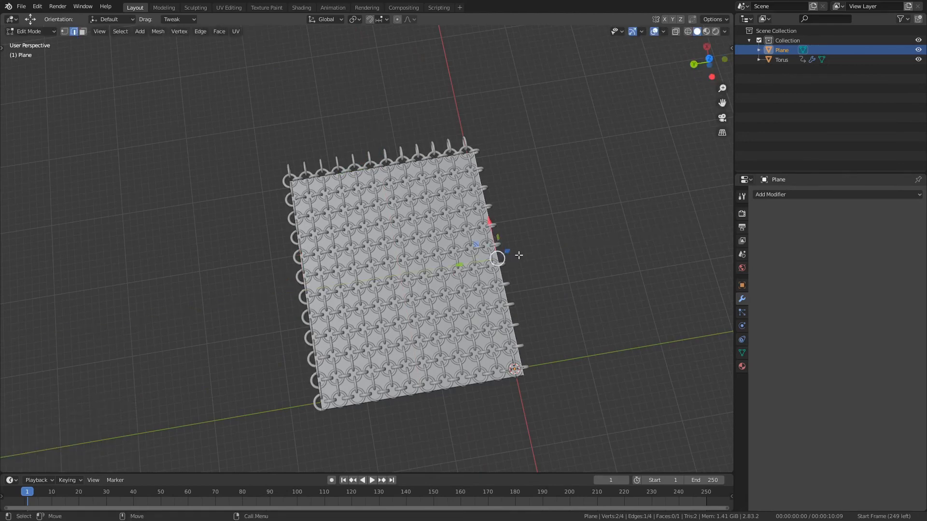
pyautogui.moveTo(474, 265); pyautogui.dragTo(467, 265)
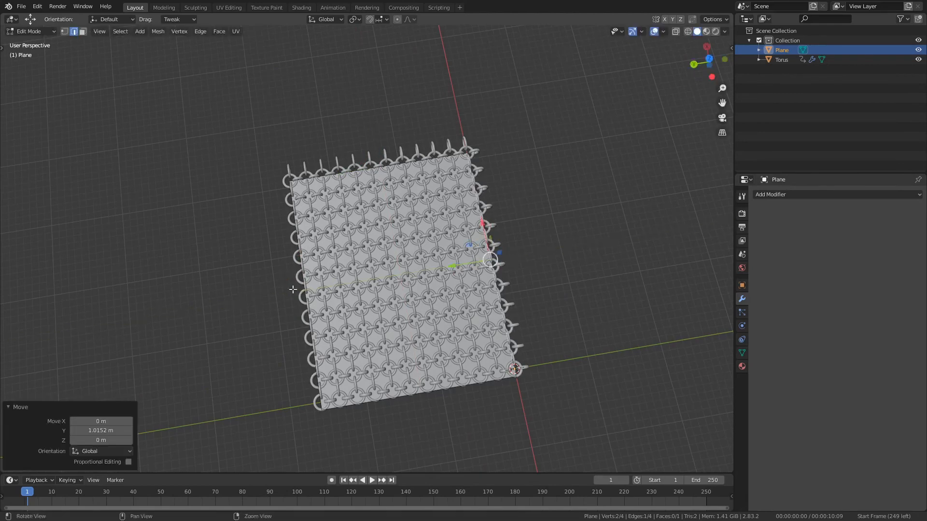
pyautogui.moveTo(466, 265); pyautogui.dragTo(395, 263, button='middle')
pyautogui.hotkey('ctrl', 'r')
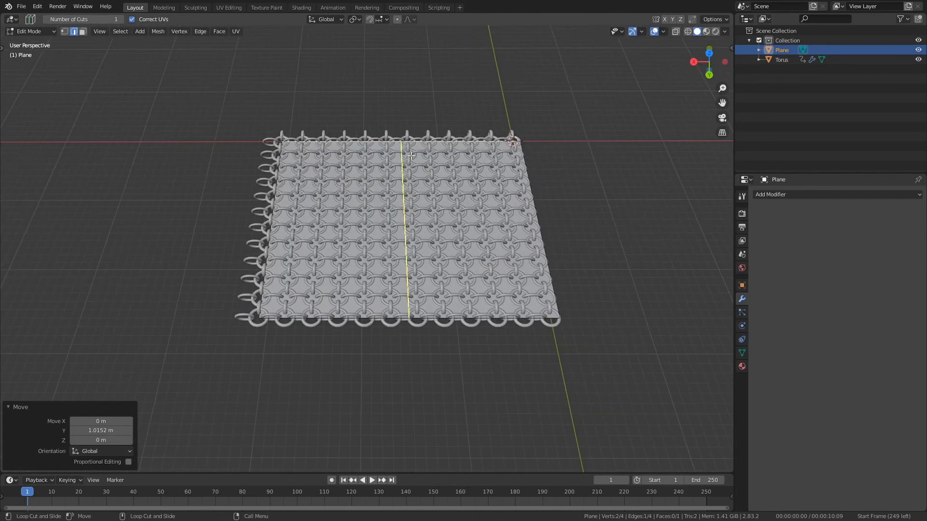
pyautogui.scroll(1, 399, 159)
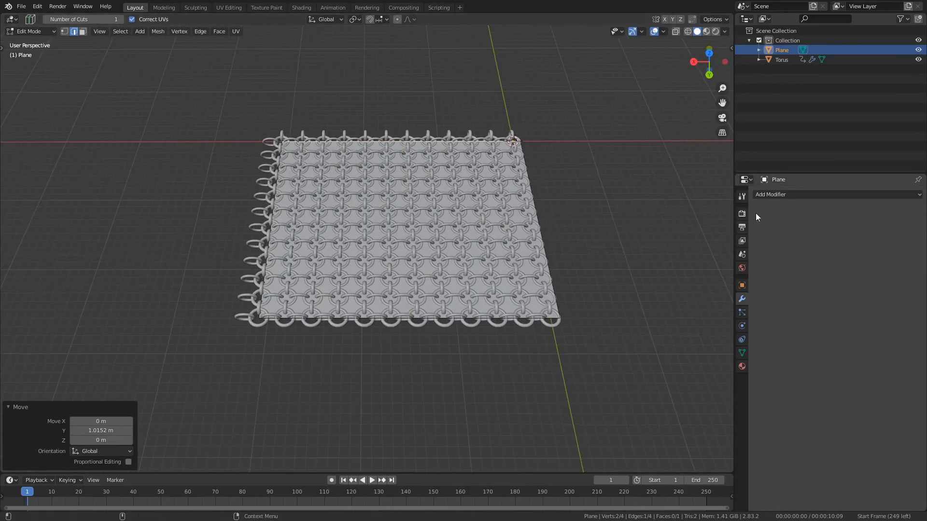
# Add a Subdivision Surface modifier of type Simple to the plane with 3 viewport subdivisions.
pyautogui.click(766, 194)
pyautogui.click(713, 354)
pyautogui.click(853, 260)
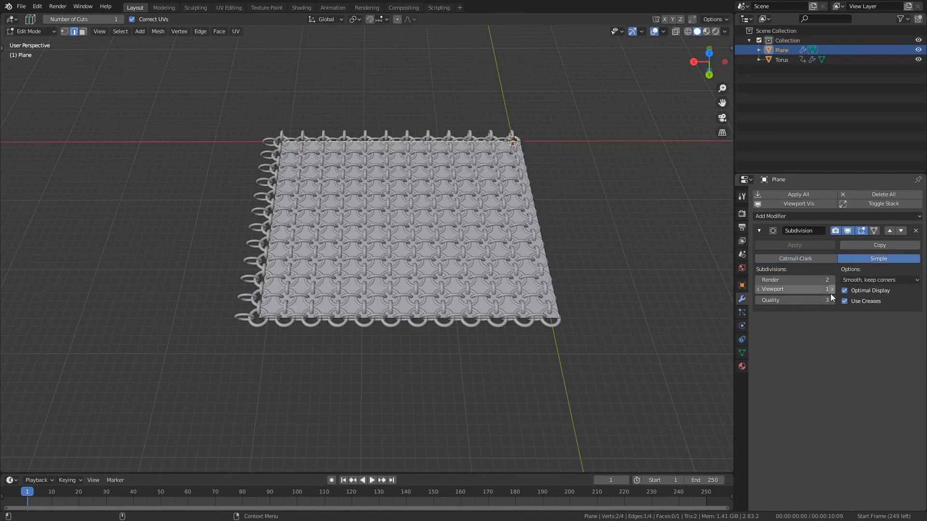
pyautogui.click(832, 289)
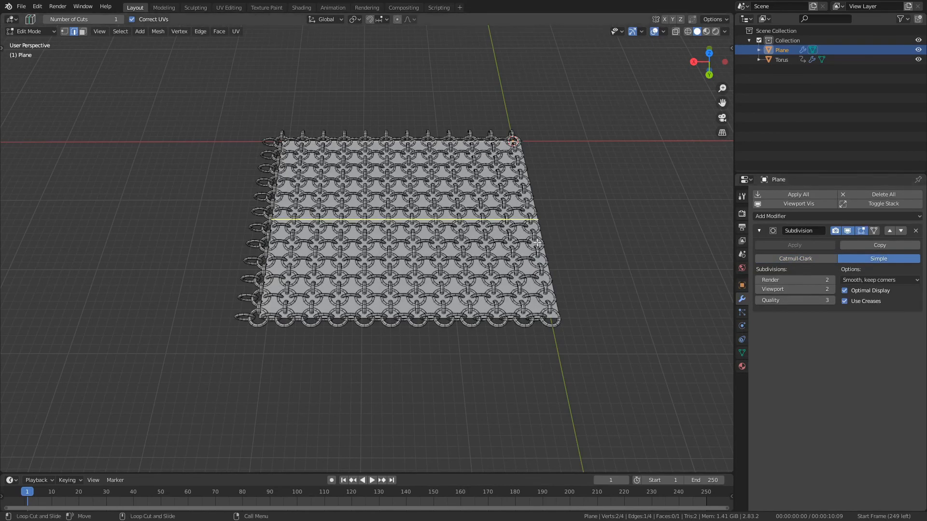
pyautogui.press('Tab')
pyautogui.scroll(5, 570, 270)
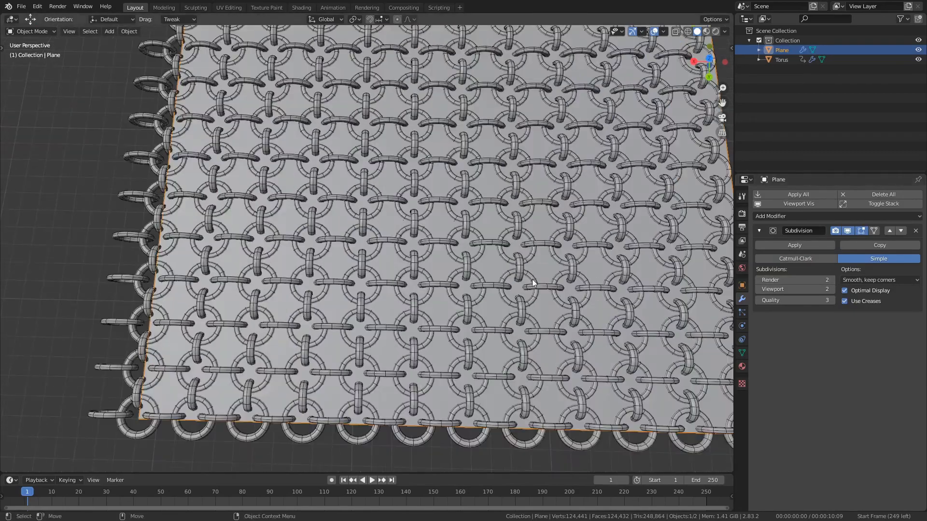
pyautogui.click(833, 288)
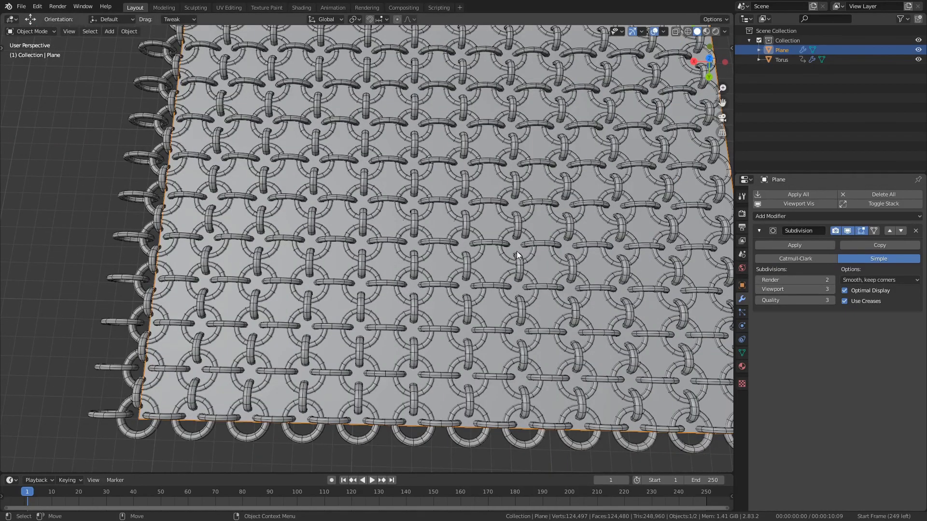
# Turn off Optimal Display in the plane's Subdivision modifier and view the grid in Object Mode.
pyautogui.press('Tab')
pyautogui.scroll(-5, 556, 250)
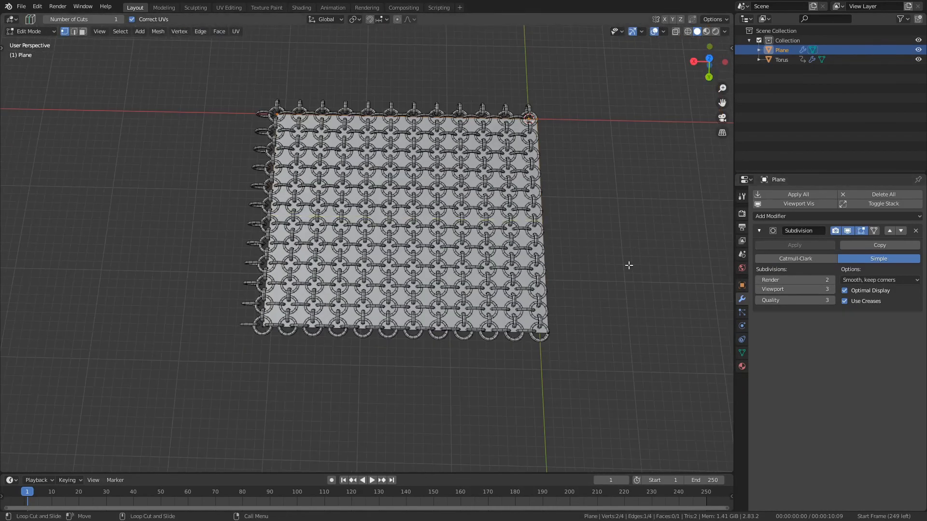
pyautogui.press('Tab')
pyautogui.click(856, 290)
pyautogui.scroll(3, 621, 282)
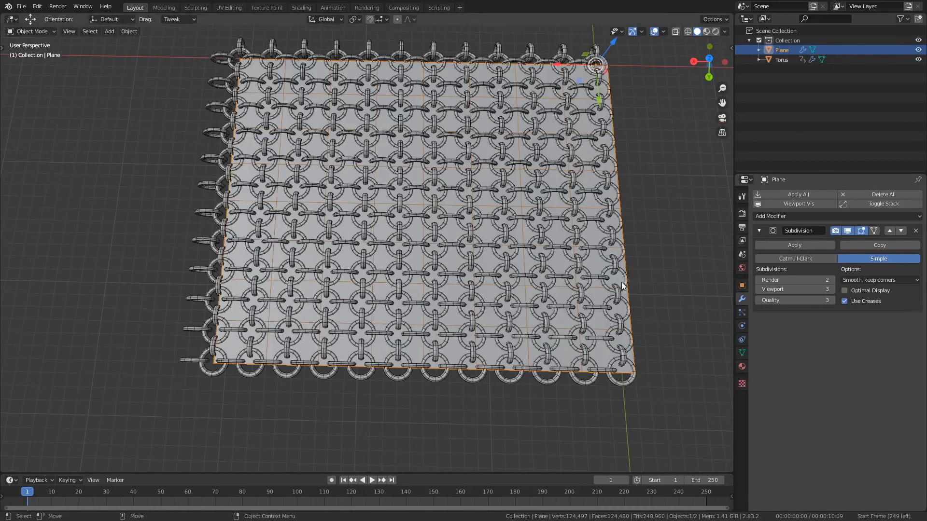
# Lower the plane's viewport subdivisions to 2 and apply the Subdivision modifier.
pyautogui.click(763, 289)
pyautogui.click(805, 242)
pyautogui.moveTo(628, 239); pyautogui.dragTo(206, 212, button='middle')
# Turn off the wireframe overlay in the viewport.
pyautogui.click(207, 213)
pyautogui.press('q')
pyautogui.click(431, 247)
pyautogui.moveTo(431, 247); pyautogui.dragTo(488, 266, button='middle')
# Hide the Torus chainmail and select the plane.
pyautogui.click(454, 259)
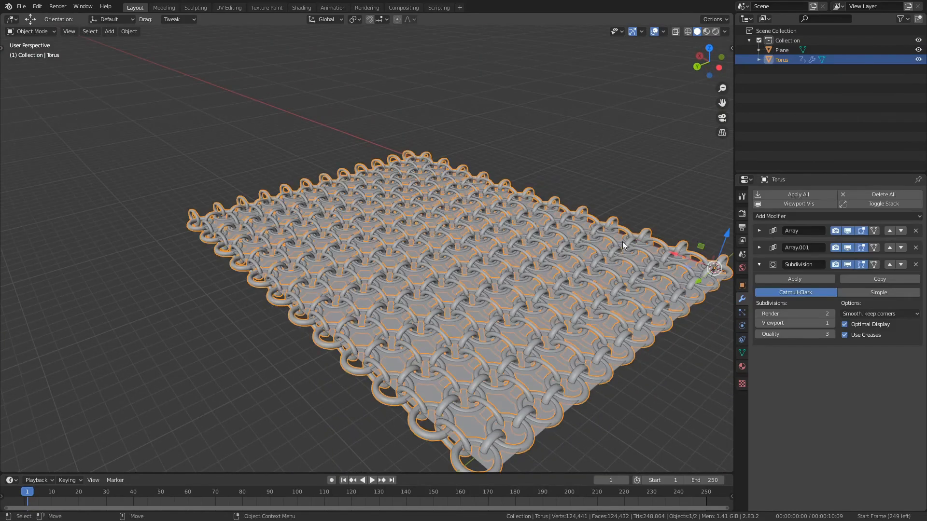
pyautogui.click(918, 60)
pyautogui.click(468, 242)
pyautogui.moveTo(468, 242); pyautogui.dragTo(529, 249, button='middle')
# Show the viewport's tool shelf and check the plane's applied grid in Edit Mode.
pyautogui.press('Tab')
pyautogui.click(2, 46)
pyautogui.scroll(3, 531, 249)
pyautogui.press('Tab')
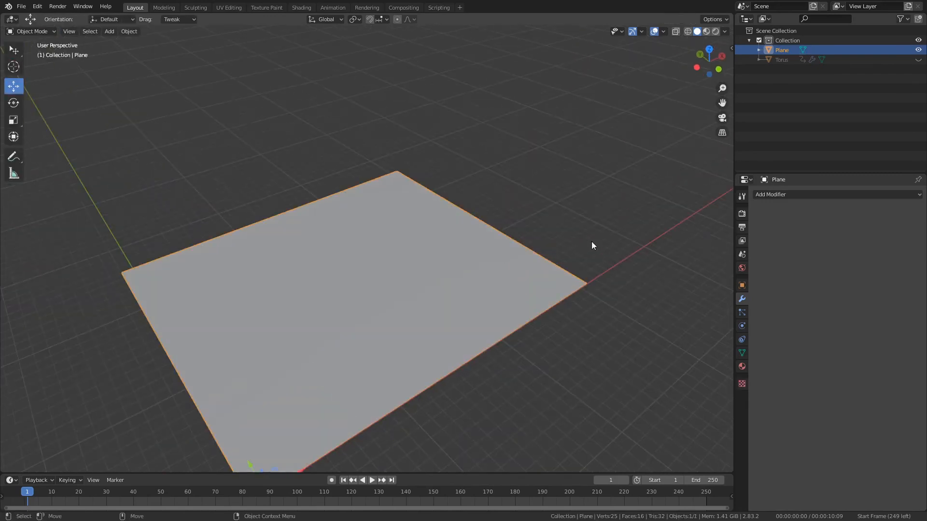
# Unhide the Torus chainmail so it shows together with the plane, undoing the stray move and keeping the plane selected.
pyautogui.click(919, 59)
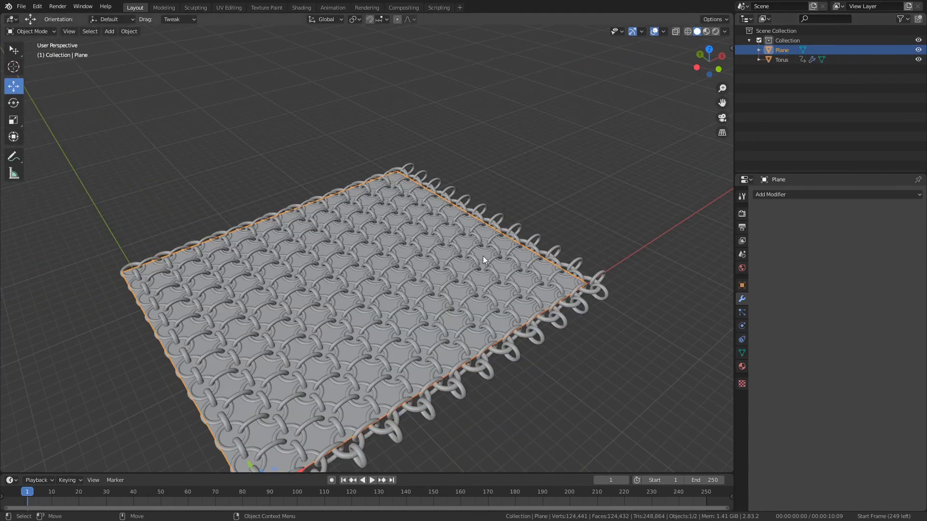
pyautogui.click(918, 50)
pyautogui.moveTo(442, 244); pyautogui.dragTo(466, 242)
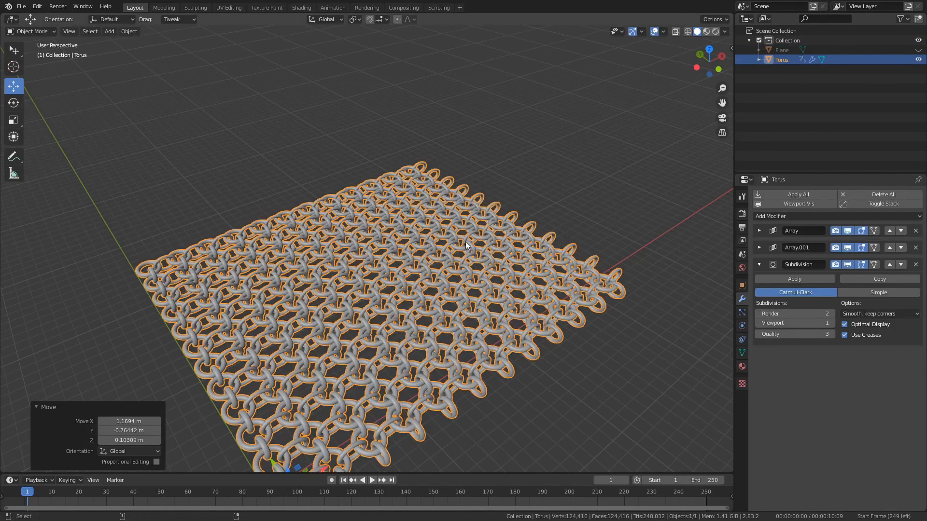
pyautogui.hotkey('ctrl', 'z')
pyautogui.click(864, 50)
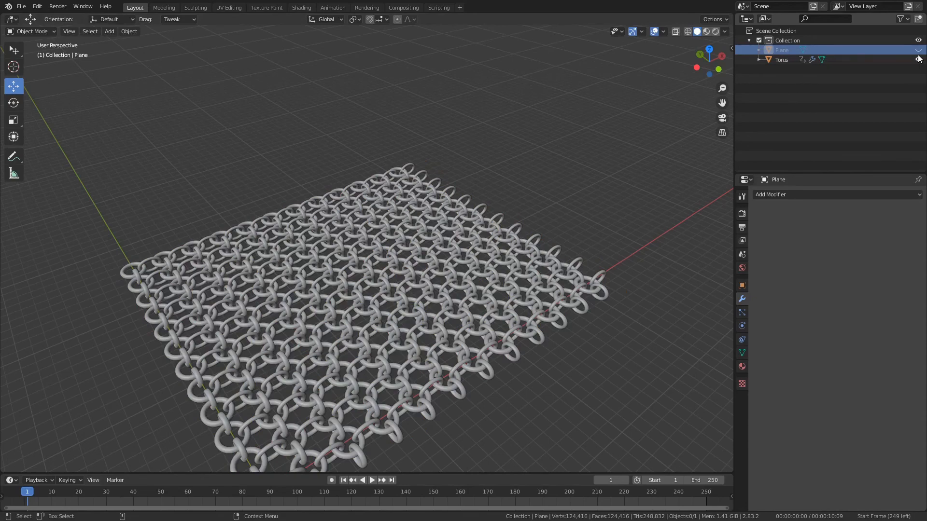
pyautogui.click(918, 51)
pyautogui.click(282, 454)
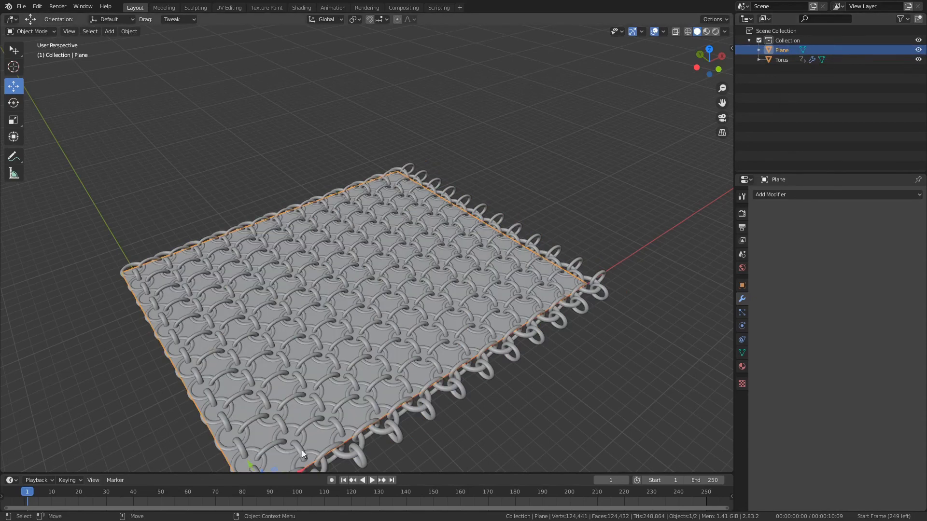
pyautogui.click(828, 193)
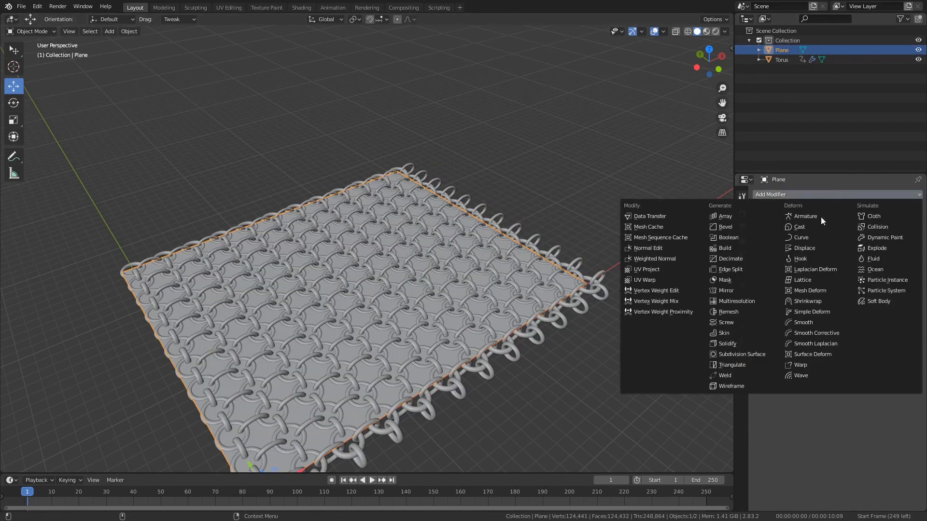
pyautogui.click(825, 354)
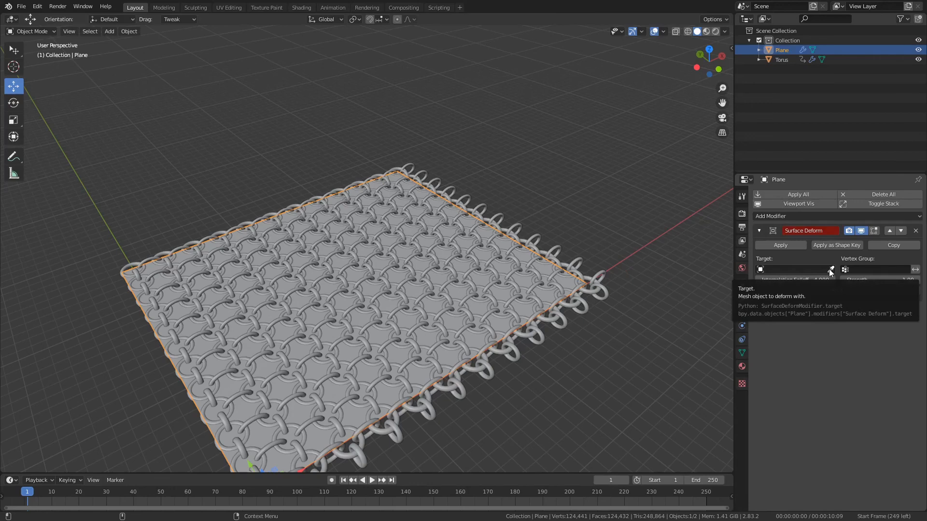
pyautogui.click(916, 230)
# Add a Surface Deform modifier to the Torus and place it above the Subdivision modifier.
pyautogui.click(773, 60)
pyautogui.click(800, 216)
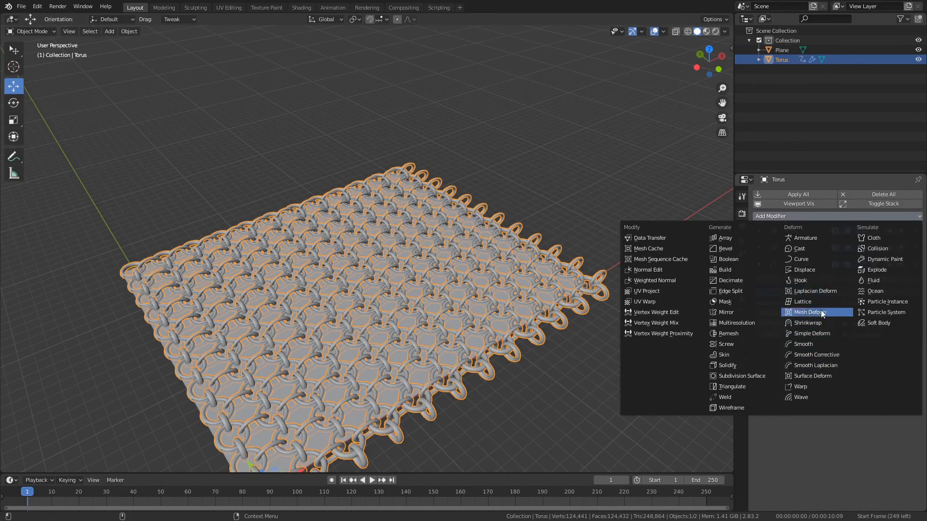
pyautogui.click(827, 376)
pyautogui.click(889, 356)
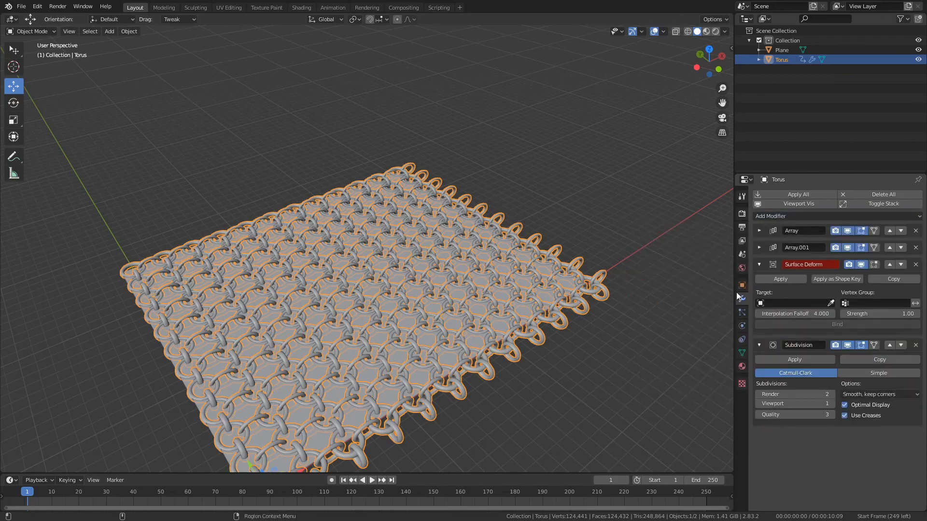
# Disable the Torus's Subdivision modifier in the viewport and bind its Surface Deform modifier to the Plane as target.
pyautogui.click(849, 346)
pyautogui.click(831, 302)
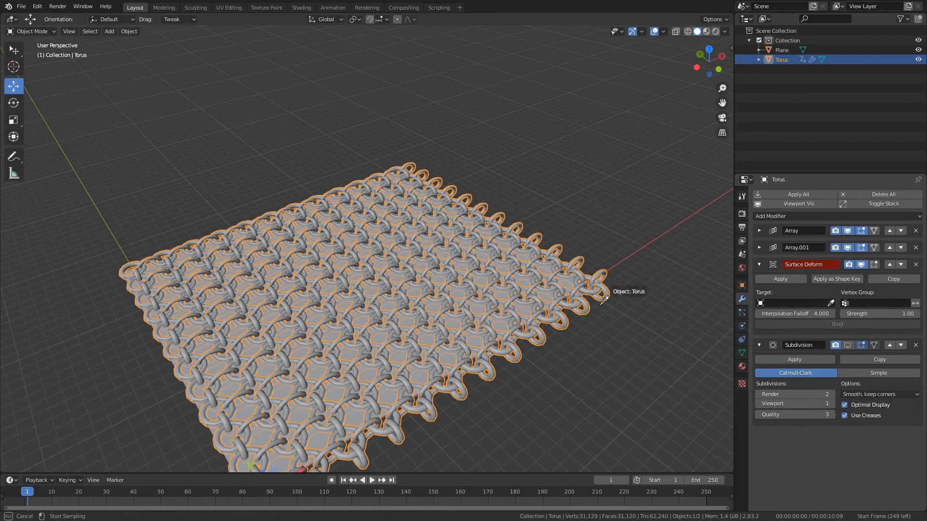
pyautogui.click(498, 321)
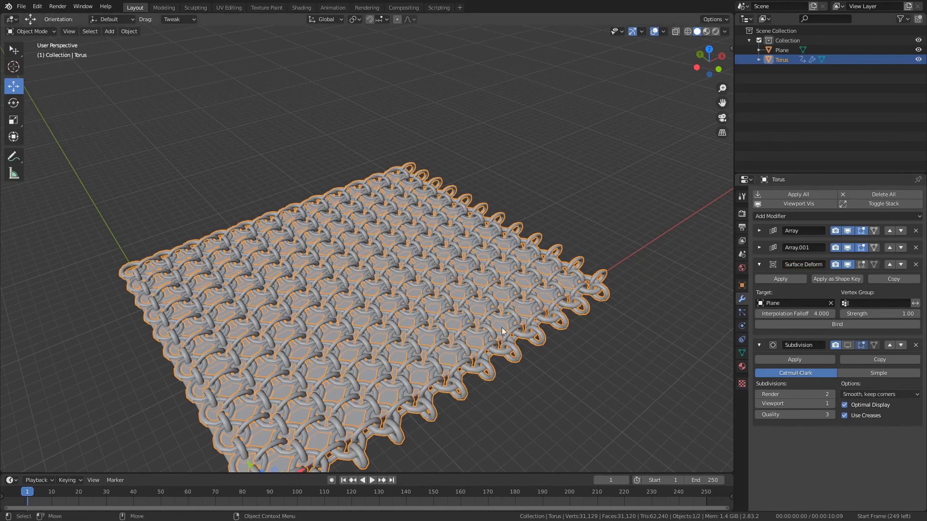
pyautogui.click(831, 327)
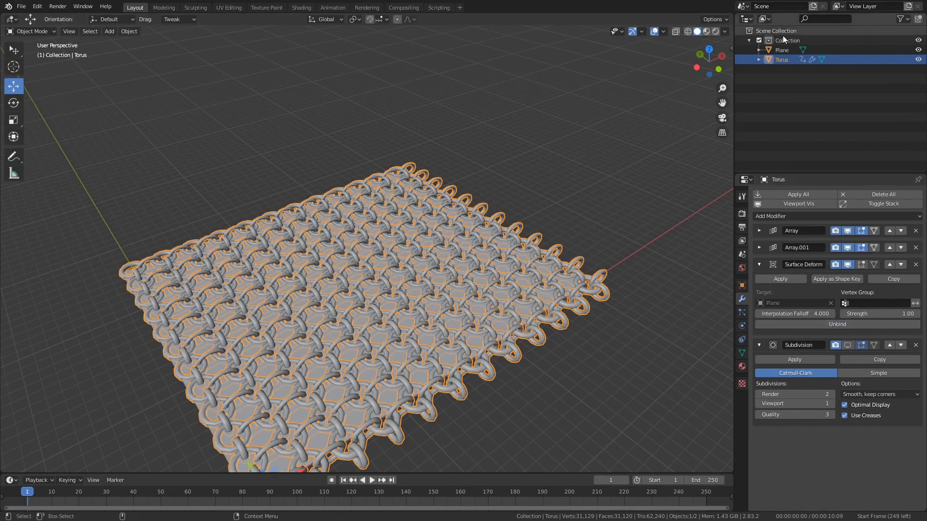
# Move the plane away from the chainmail to an open spot in front of it, undoing the trial moves.
pyautogui.click(773, 52)
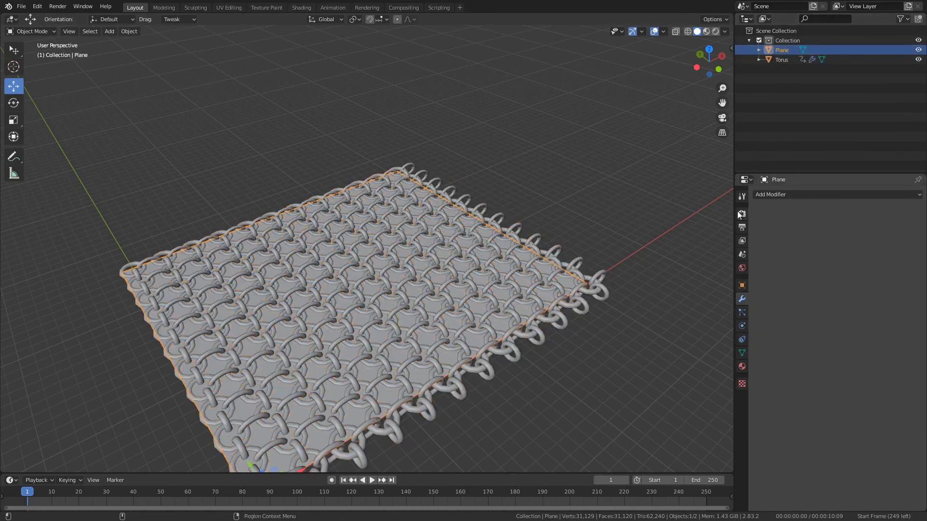
pyautogui.press('g')
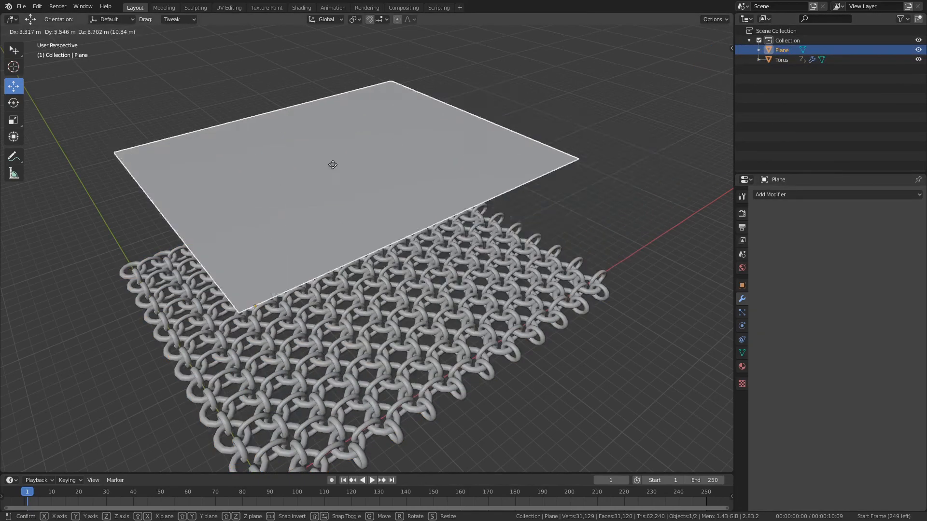
pyautogui.click(492, 266)
pyautogui.hotkey('ctrl', 'z')
pyautogui.scroll(-4, 341, 341)
pyautogui.moveTo(337, 318); pyautogui.dragTo(411, 394)
pyautogui.hotkey('ctrl', 'z')
pyautogui.moveTo(314, 317); pyautogui.dragTo(570, 387)
# Select the edge loop along one end of the plane in Edit Mode and activate the Move tool.
pyautogui.press('Tab')
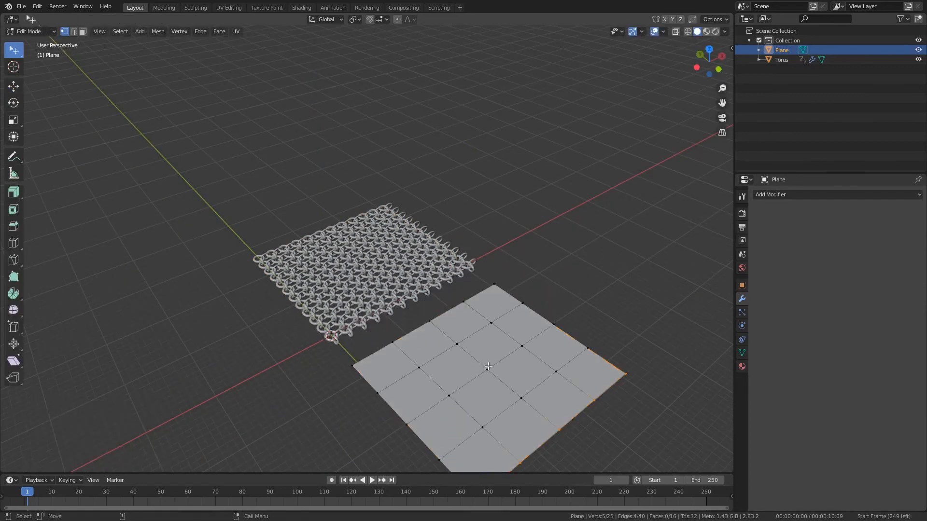
pyautogui.moveTo(627, 335); pyautogui.dragTo(667, 327, button='middle')
pyautogui.keyDown('alt'); pyautogui.click(562, 246); pyautogui.keyUp('alt')
pyautogui.hotkey('shift', 'space')
pyautogui.press('g')
# Try raising the plane's selected end edge along Z and undo both attempts.
pyautogui.moveTo(567, 215); pyautogui.dragTo(570, 182)
pyautogui.moveTo(562, 219); pyautogui.dragTo(488, 201, button='middle')
pyautogui.hotkey('ctrl', 'z')
pyautogui.press('g')
pyautogui.press('z')
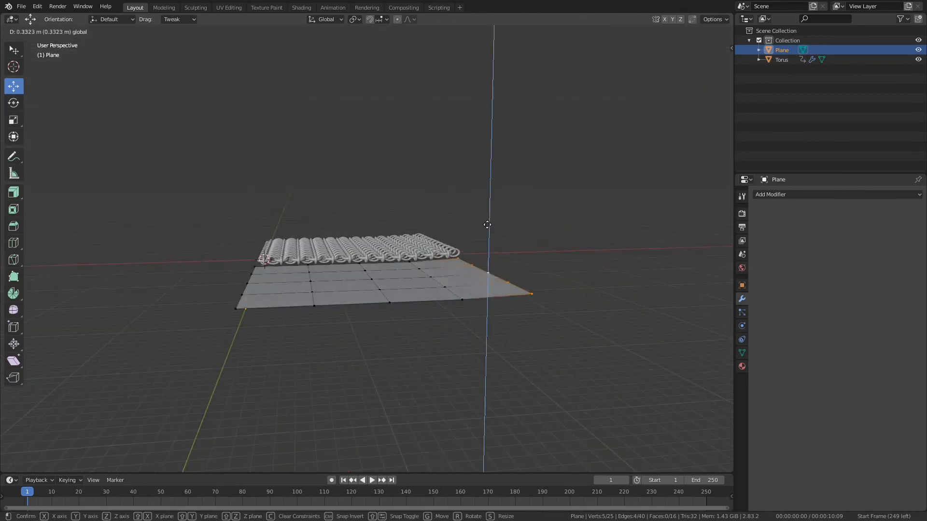
pyautogui.moveTo(476, 264); pyautogui.dragTo(474, 250)
pyautogui.hotkey('ctrl', 'z')
# Raise the end edge of the plane nearest the chainmail's origin along Z by about 2.91 m and inspect the deformed rings.
pyautogui.moveTo(323, 314); pyautogui.dragTo(356, 330, button='middle')
pyautogui.moveTo(410, 345); pyautogui.dragTo(413, 341)
pyautogui.moveTo(423, 291); pyautogui.dragTo(306, 283)
pyautogui.keyDown('alt'); pyautogui.moveTo(366, 308); pyautogui.dragTo(331, 308); pyautogui.keyUp('alt')
pyautogui.keyDown('alt'); pyautogui.moveTo(331, 309); pyautogui.dragTo(444, 303, button='middle'); pyautogui.keyUp('alt')
pyautogui.keyDown('alt'); pyautogui.moveTo(445, 303); pyautogui.dragTo(457, 269, button='right'); pyautogui.keyUp('alt')
pyautogui.keyDown('alt'); pyautogui.moveTo(456, 269); pyautogui.dragTo(401, 249, button='middle'); pyautogui.keyUp('alt')
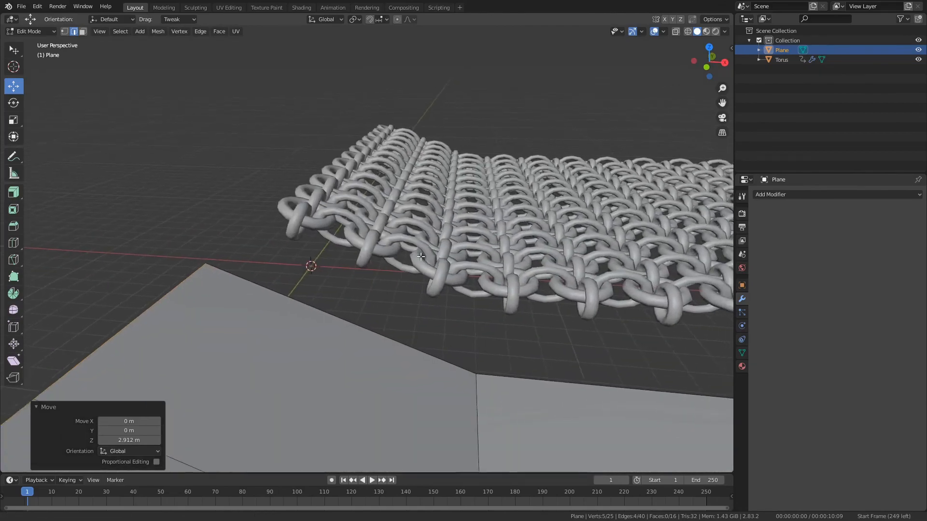
pyautogui.keyDown('alt'); pyautogui.moveTo(401, 248); pyautogui.dragTo(428, 319, button='right'); pyautogui.keyUp('alt')
# Try raising a single interior vertex of the plane about 4.82 m along Z, inspect the deformed chainmail, and undo the move.
pyautogui.doubleClick(387, 320)
pyautogui.click(377, 326)
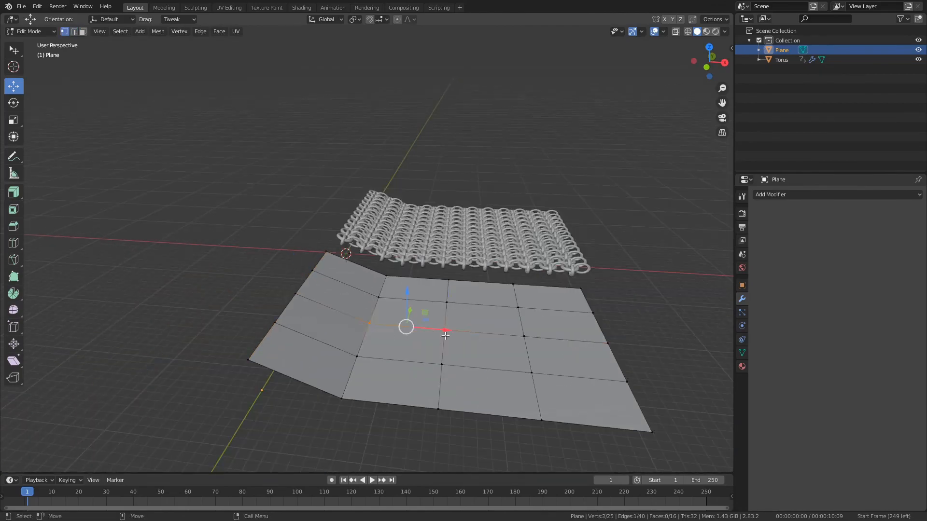
pyautogui.moveTo(446, 293); pyautogui.dragTo(447, 235)
pyautogui.keyDown('alt'); pyautogui.moveTo(447, 236); pyautogui.dragTo(377, 256); pyautogui.keyUp('alt')
pyautogui.keyDown('alt'); pyautogui.moveTo(376, 256); pyautogui.dragTo(338, 285, button='middle'); pyautogui.keyUp('alt')
pyautogui.keyDown('alt'); pyautogui.moveTo(338, 285); pyautogui.dragTo(376, 270, button='right'); pyautogui.keyUp('alt')
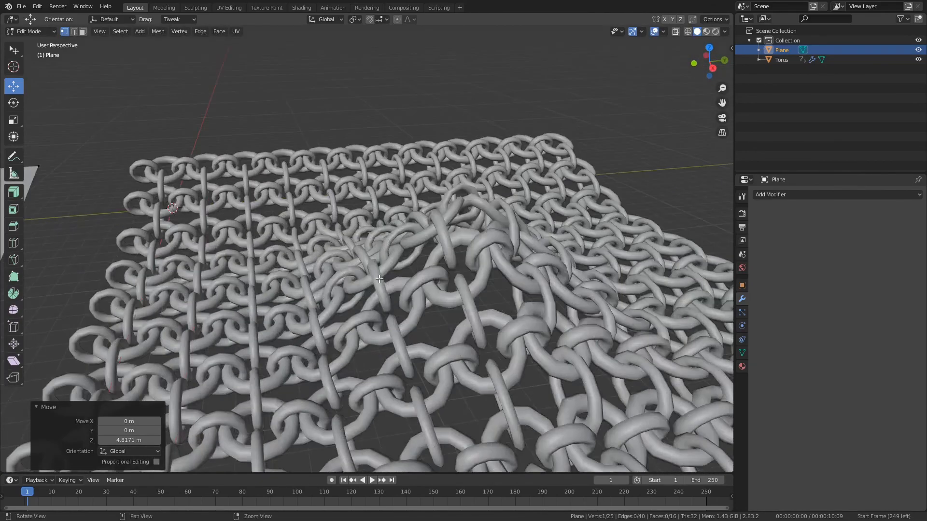
pyautogui.moveTo(377, 271)
pyautogui.keyDown('alt'); pyautogui.mouseDown()
pyautogui.moveTo(337, 261)
pyautogui.moveTo(300, 267)
pyautogui.moveTo(290, 285)
pyautogui.moveTo(364, 269)
pyautogui.mouseUp(); pyautogui.keyUp('alt')
pyautogui.keyDown('alt'); pyautogui.moveTo(365, 269); pyautogui.dragTo(355, 316, button='right'); pyautogui.keyUp('alt')
pyautogui.hotkey('ctrl', 'z')
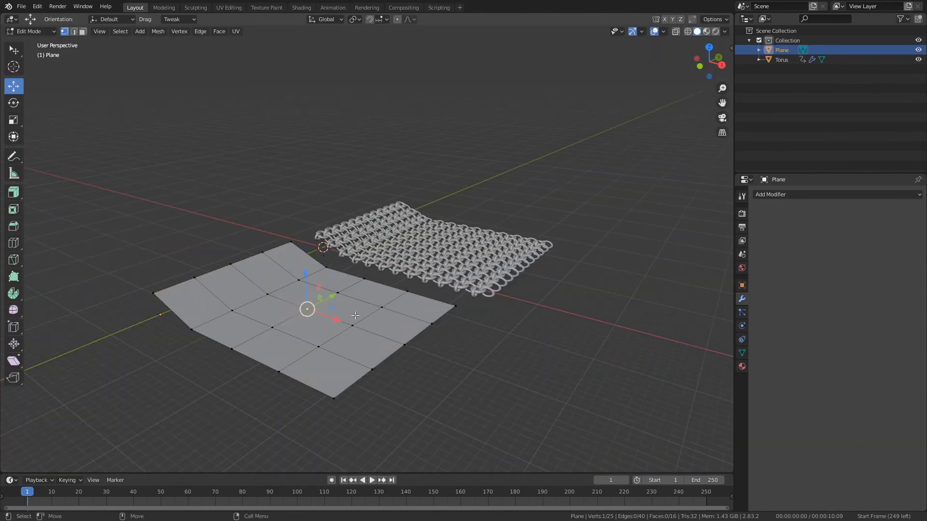
# Create a vertex group on the plane, assign the raised edge's vertices to it, and return to Object Mode.
pyautogui.click(742, 353)
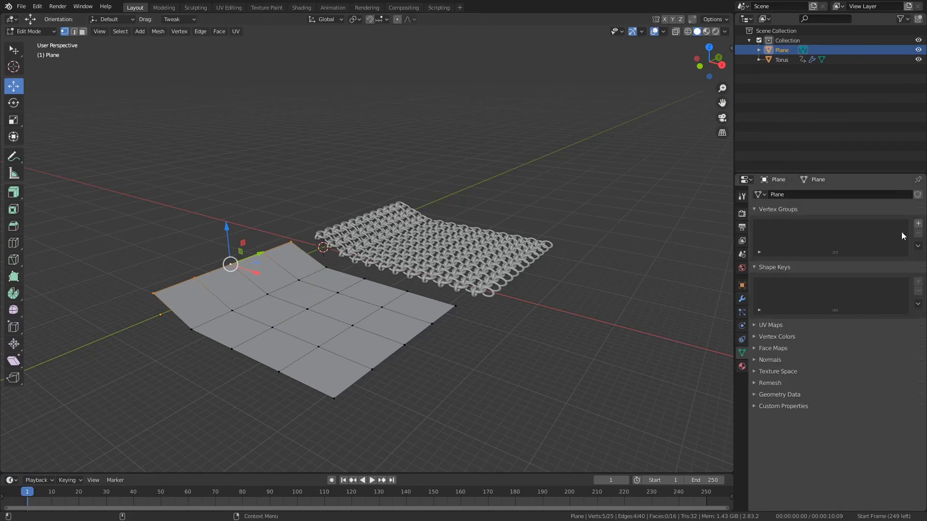
pyautogui.click(918, 224)
pyautogui.click(781, 283)
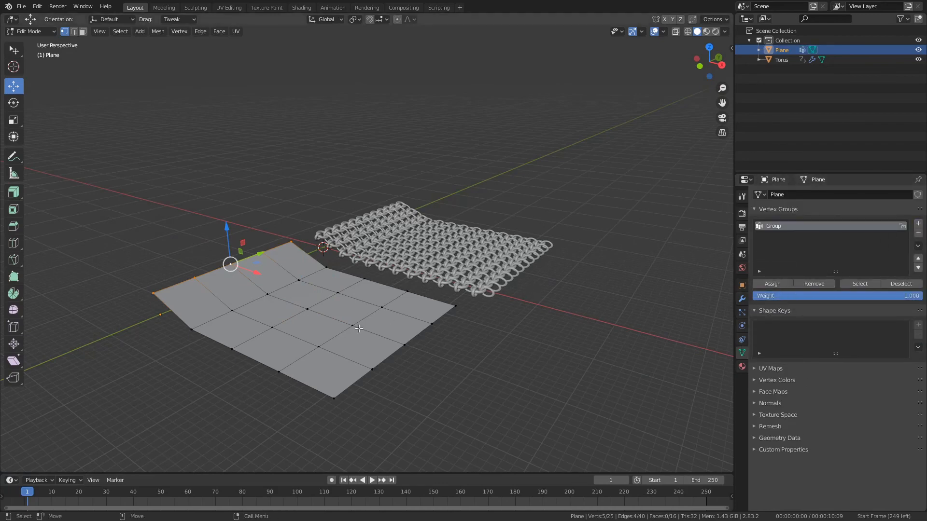
pyautogui.press('Tab')
pyautogui.scroll(5, 465, 298)
pyautogui.scroll(-6, 509, 200)
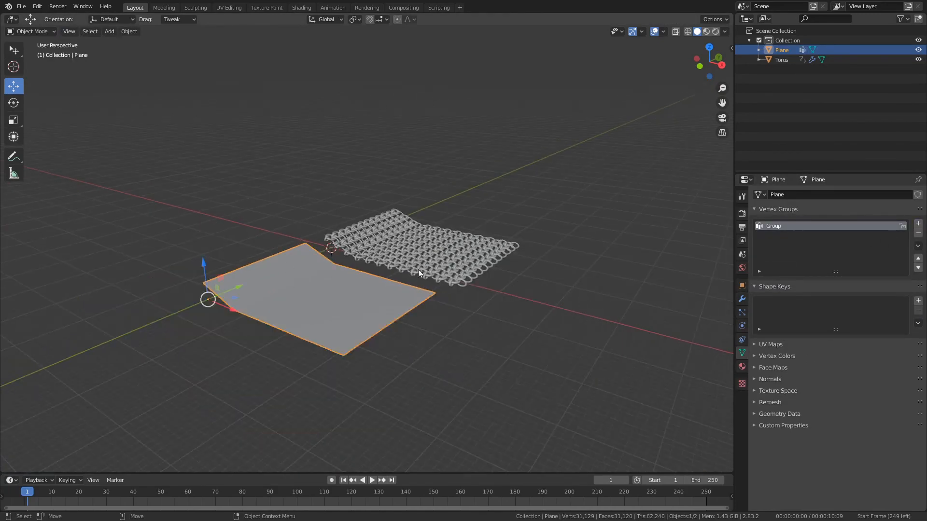
pyautogui.scroll(2, 418, 269)
pyautogui.moveTo(355, 319); pyautogui.dragTo(366, 268, button='middle')
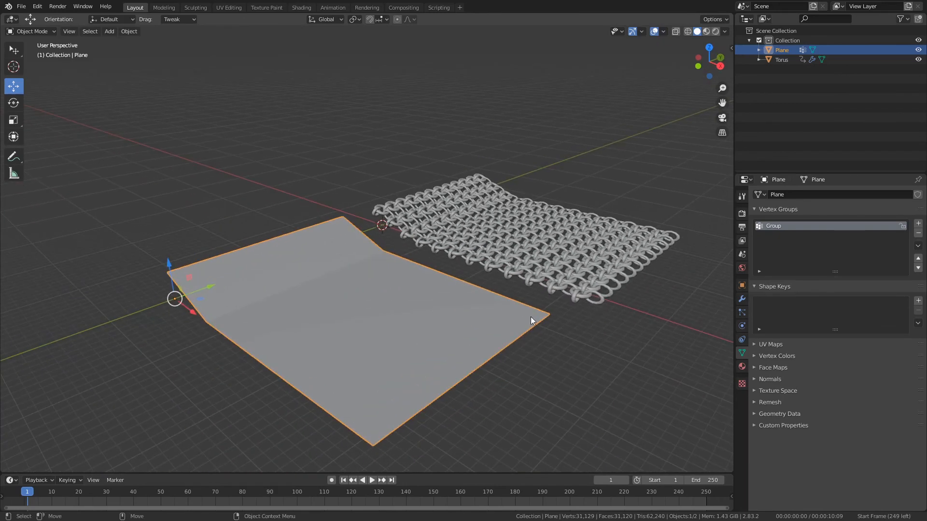
# Add a Cloth modifier to the plane.
pyautogui.click(742, 301)
pyautogui.click(775, 195)
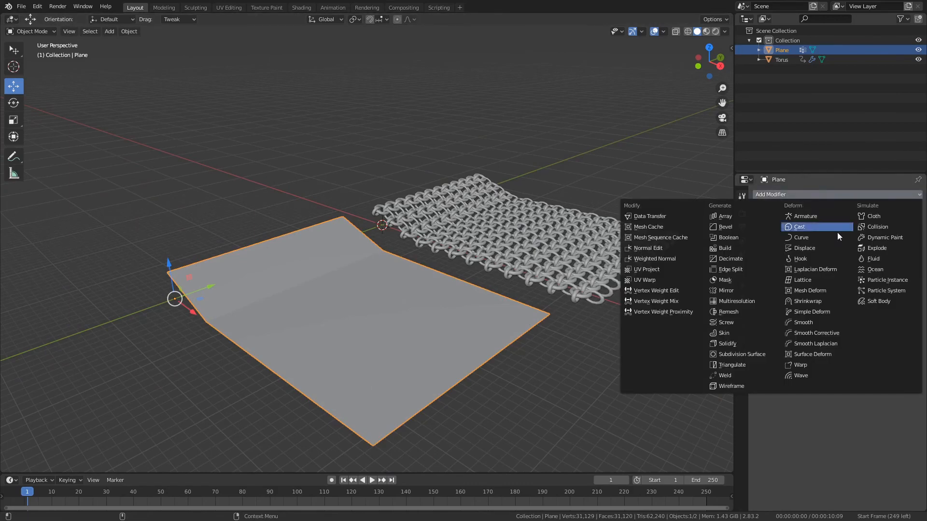
pyautogui.click(876, 217)
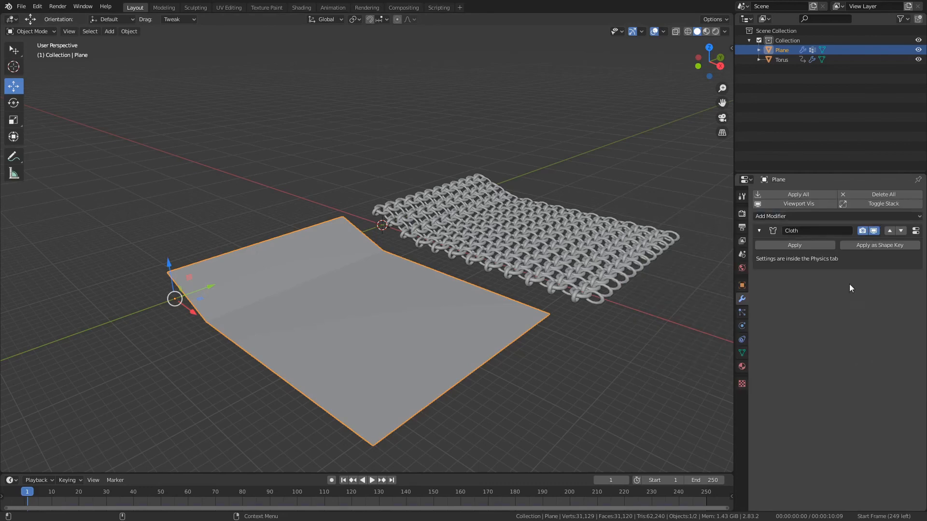
# Apply the Leather preset to the plane's cloth physics settings.
pyautogui.click(742, 327)
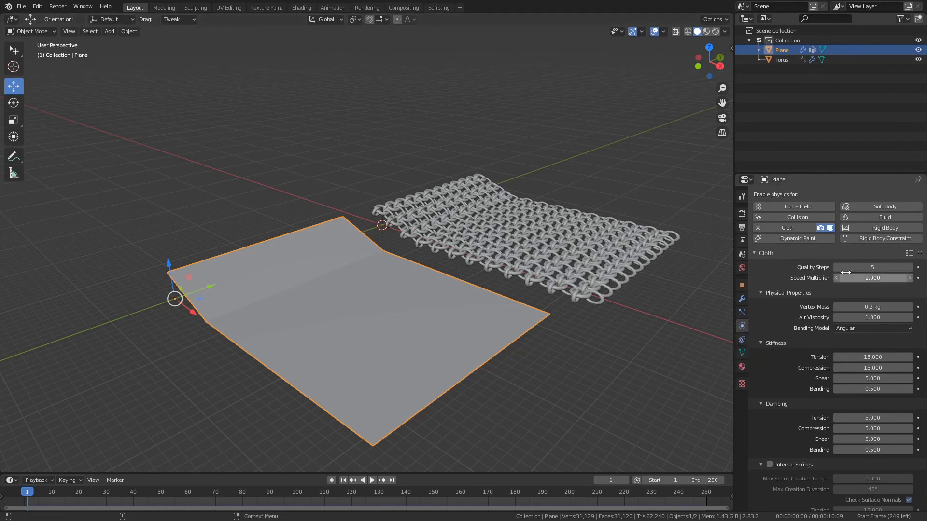
pyautogui.click(909, 253)
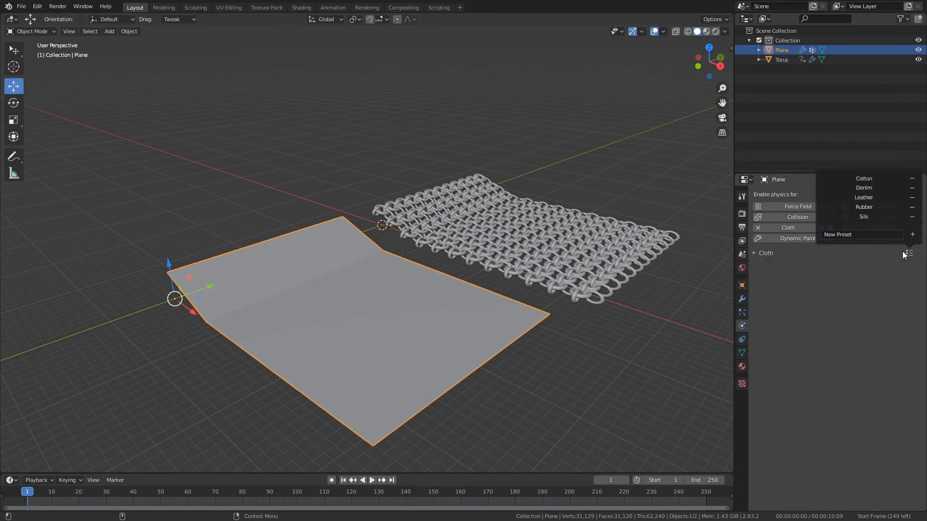
pyautogui.click(865, 197)
pyautogui.click(827, 253)
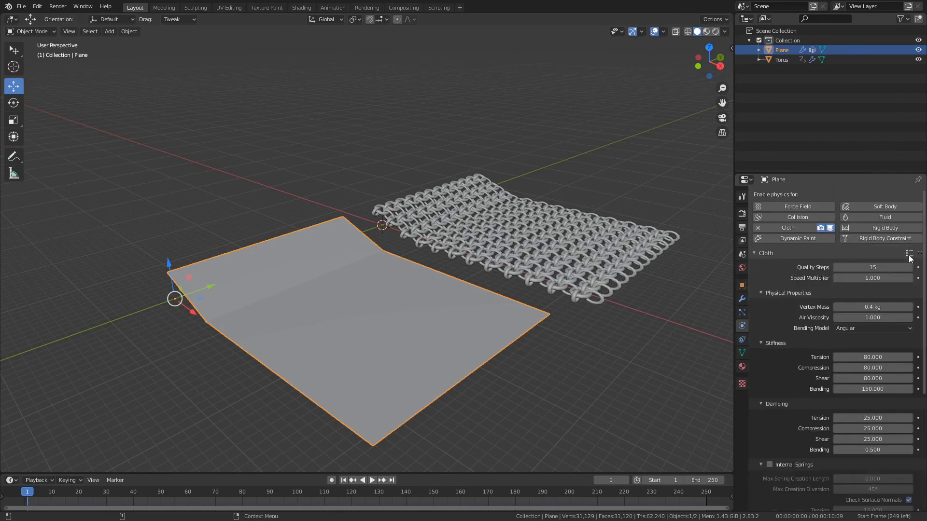
pyautogui.click(909, 253)
# Set the cloth's Pin Group to the vertex group named Group in the Shape settings.
pyautogui.scroll(-8, 830, 410)
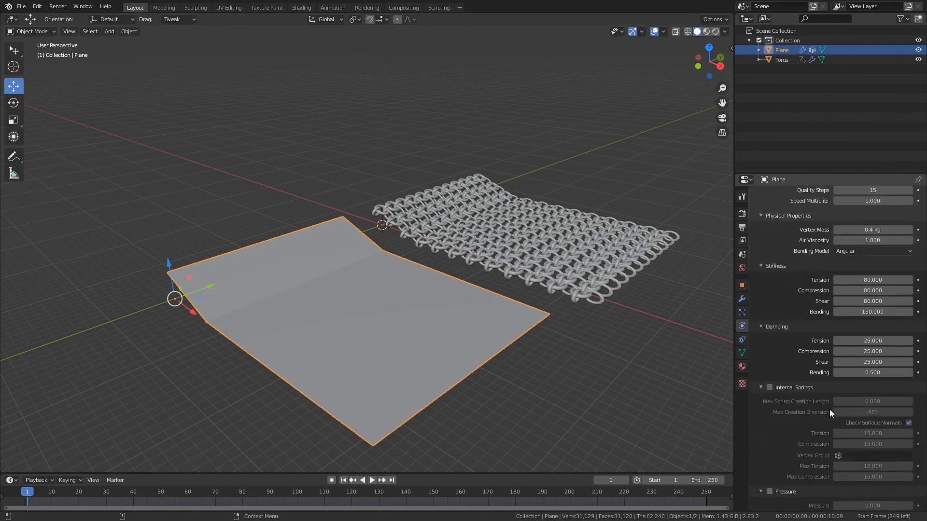
pyautogui.click(787, 482)
pyautogui.scroll(-6, 787, 482)
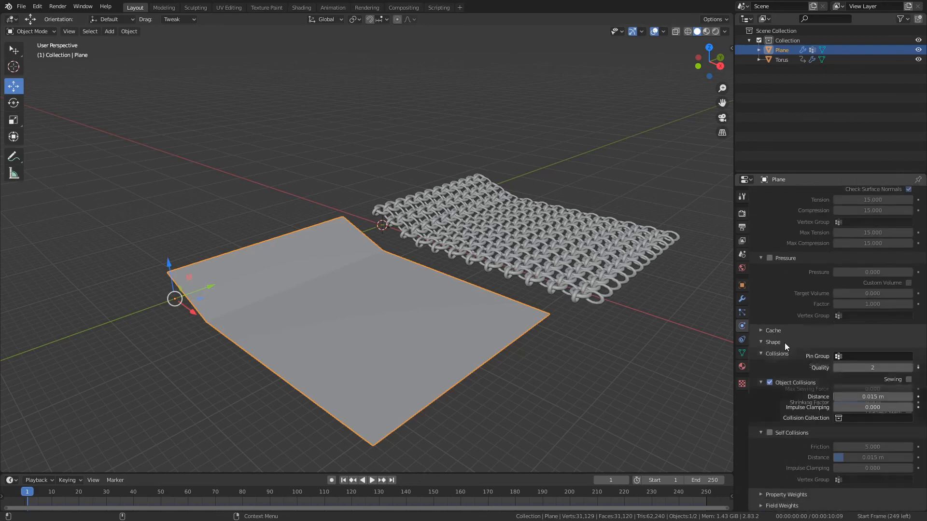
pyautogui.click(784, 343)
pyautogui.click(873, 356)
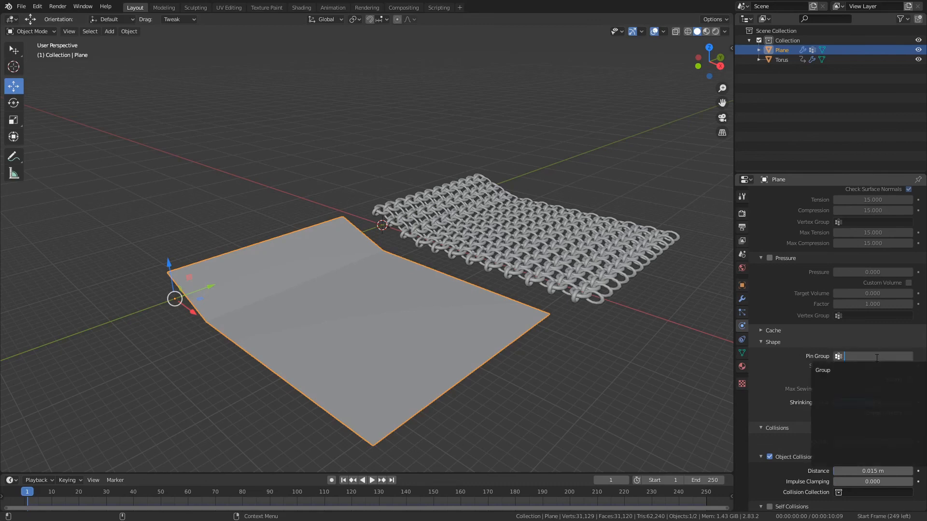
pyautogui.click(865, 368)
# Check the pinned edge vertices in Edit Mode and play the cloth simulation with the bound chainmail.
pyautogui.press('Tab')
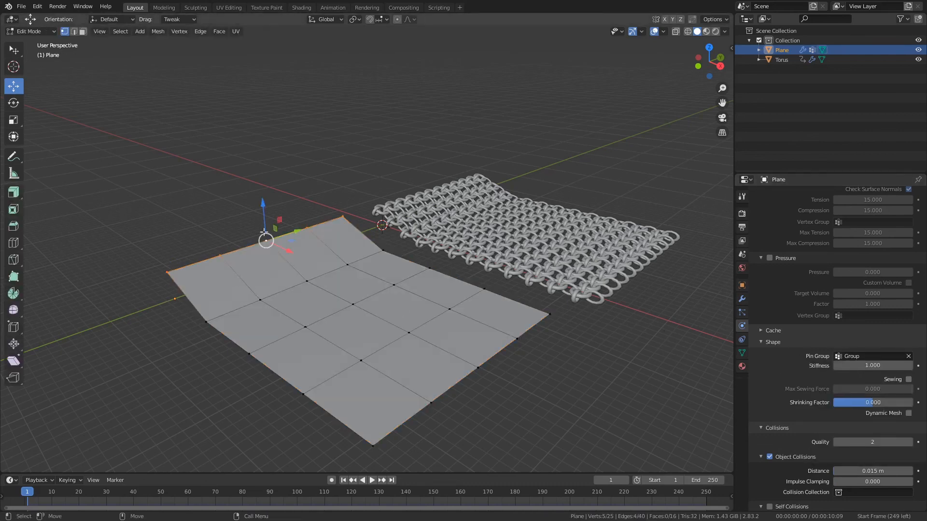
pyautogui.press('Tab')
pyautogui.press('Tab')
pyautogui.press('Tab')
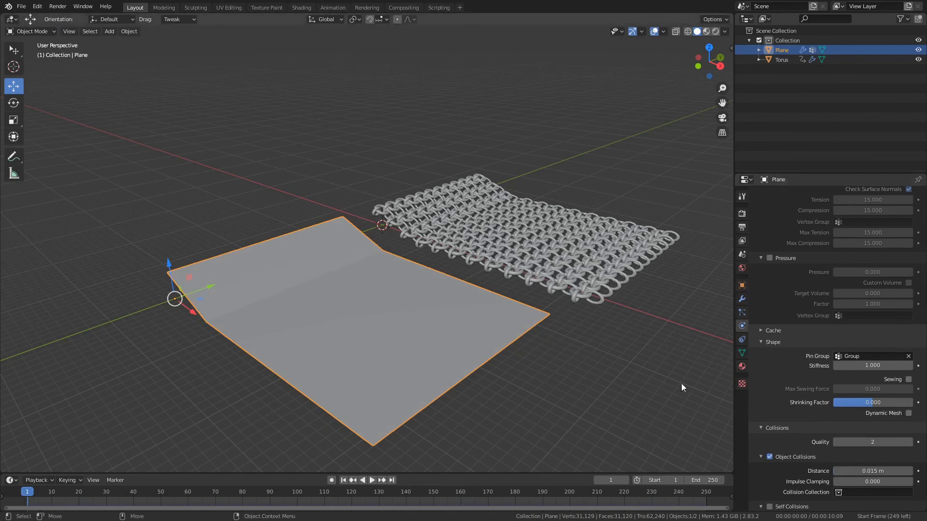
pyautogui.click(371, 479)
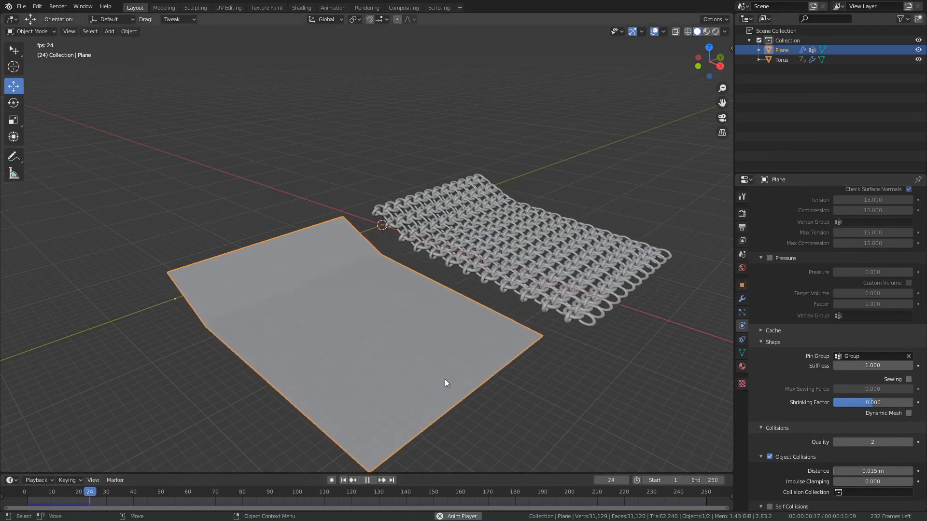
pyautogui.scroll(-1, 384, 429)
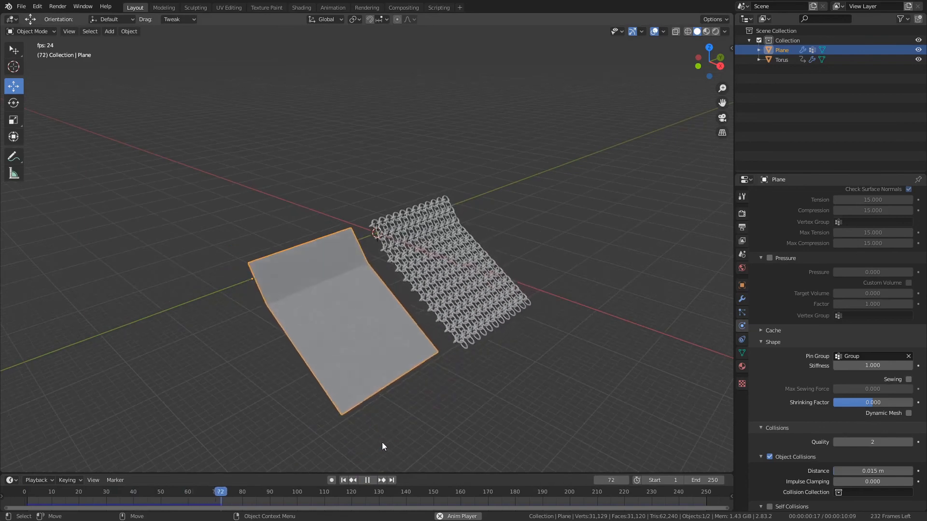
# Stop the simulation at frame 1 and flatten the plane's entire mesh with LoopTools Flatten in Edit Mode.
pyautogui.click(368, 481)
pyautogui.click(344, 480)
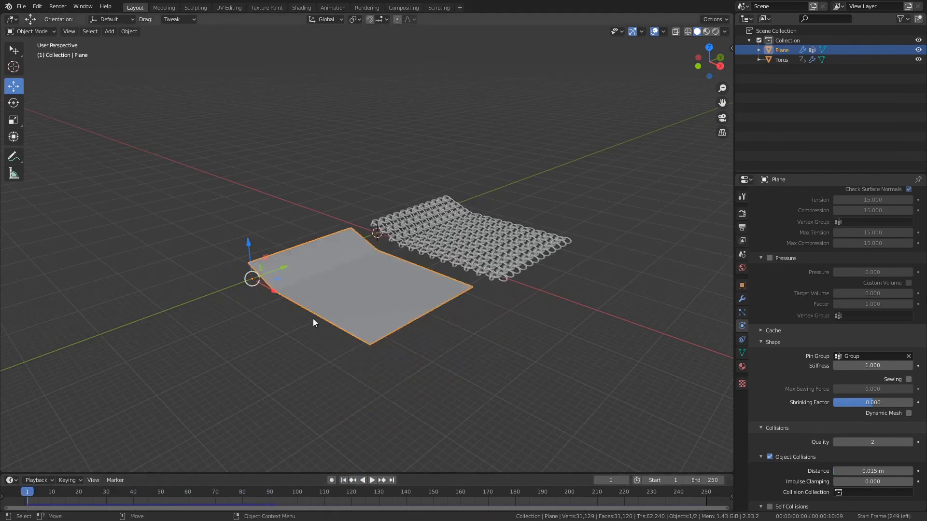
pyautogui.press('Tab')
pyautogui.press('3')
pyautogui.doubleClick(290, 259)
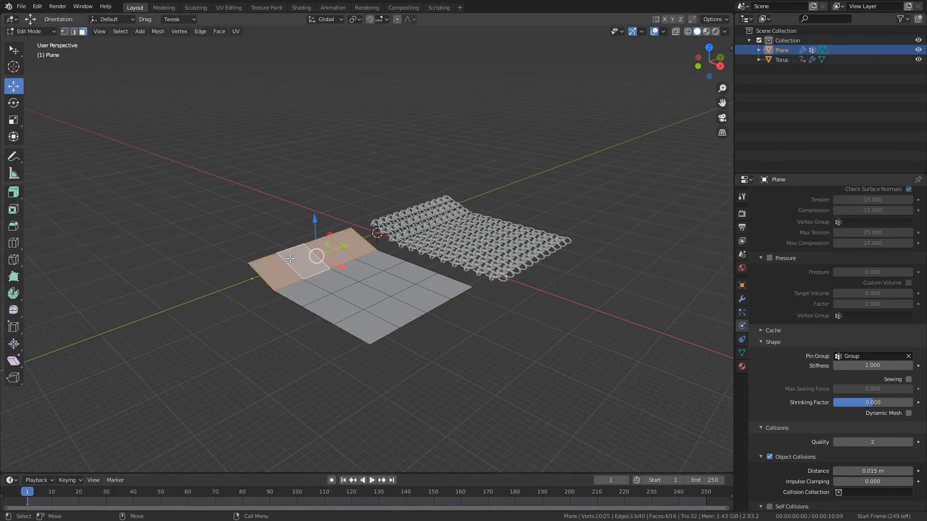
pyautogui.press('a')
pyautogui.rightClick(337, 217)
pyautogui.moveTo(309, 10)
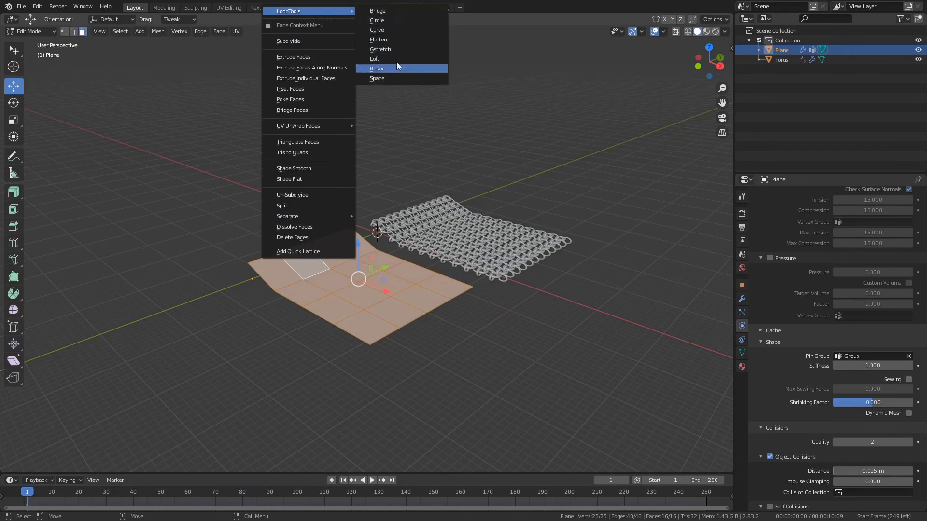
pyautogui.click(381, 42)
# Level the plane's tilted mesh by scaling it down twice along Z, the first time to about 0.53, and return to Object Mode.
pyautogui.moveTo(415, 291); pyautogui.dragTo(439, 213, button='middle')
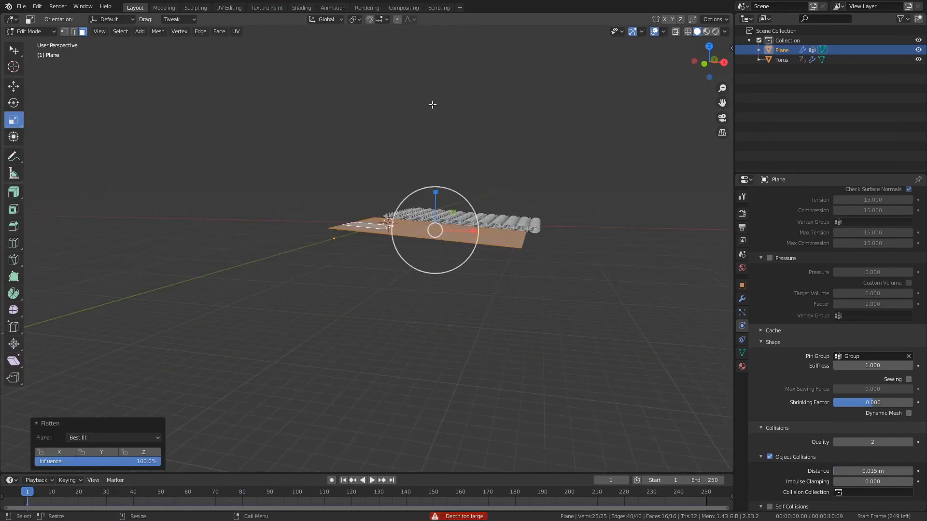
pyautogui.press('s')
pyautogui.press('z')
pyautogui.click(438, 181)
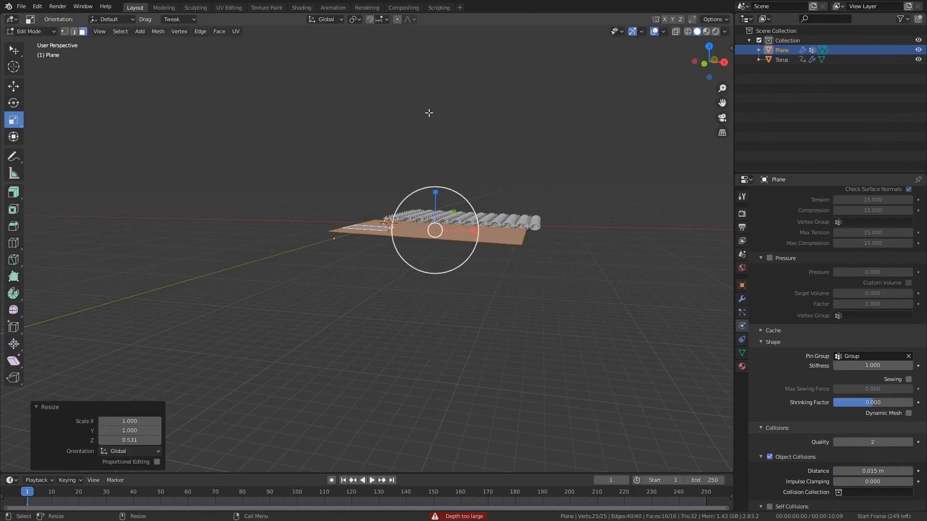
pyautogui.press('s')
pyautogui.press('z')
pyautogui.click(427, 175)
pyautogui.press('Tab')
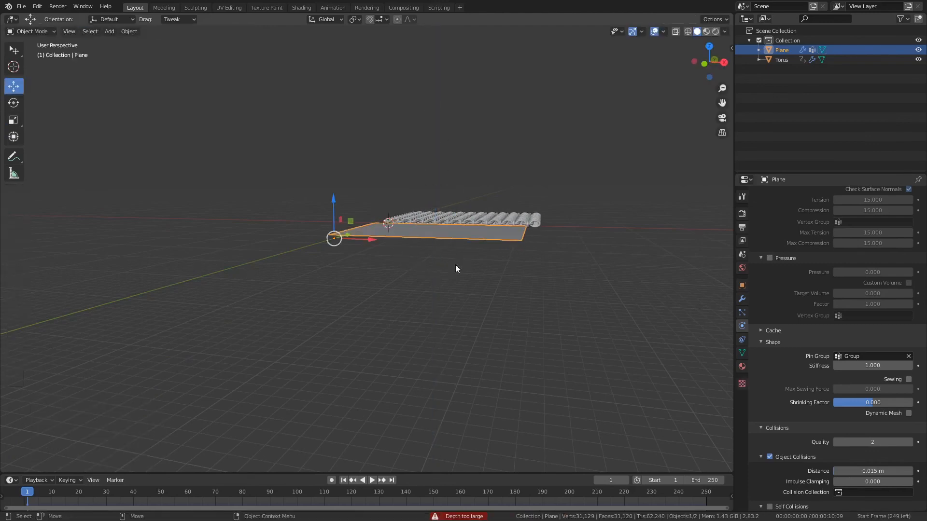
# Add a Simple Subdivision modifier with 2 viewport levels to the plane and place it above Cloth.
pyautogui.click(742, 300)
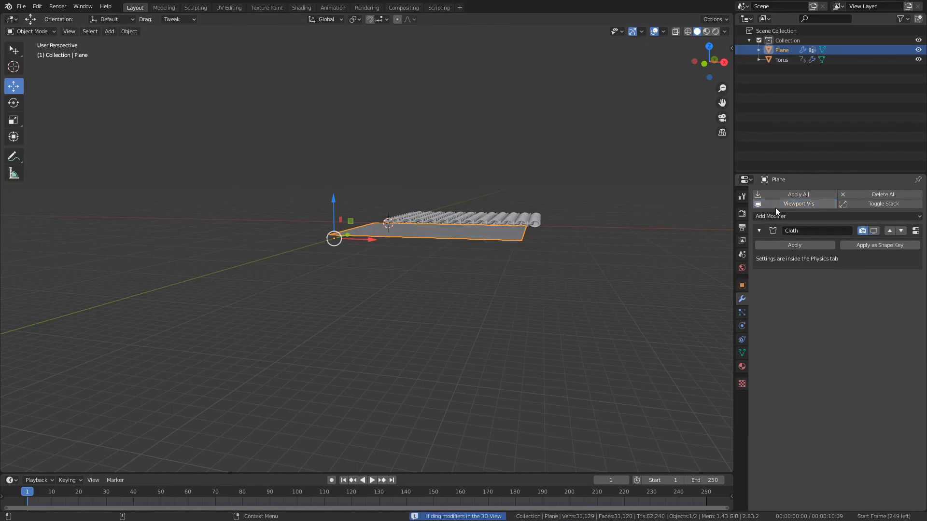
pyautogui.click(788, 216)
pyautogui.click(755, 376)
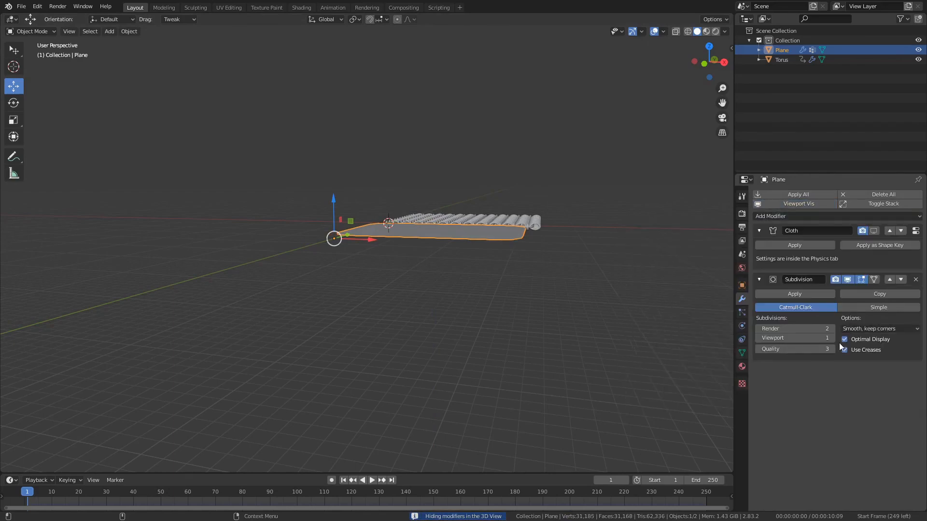
pyautogui.click(891, 281)
pyautogui.moveTo(571, 258); pyautogui.dragTo(507, 301, button='middle')
pyautogui.scroll(3, 440, 323)
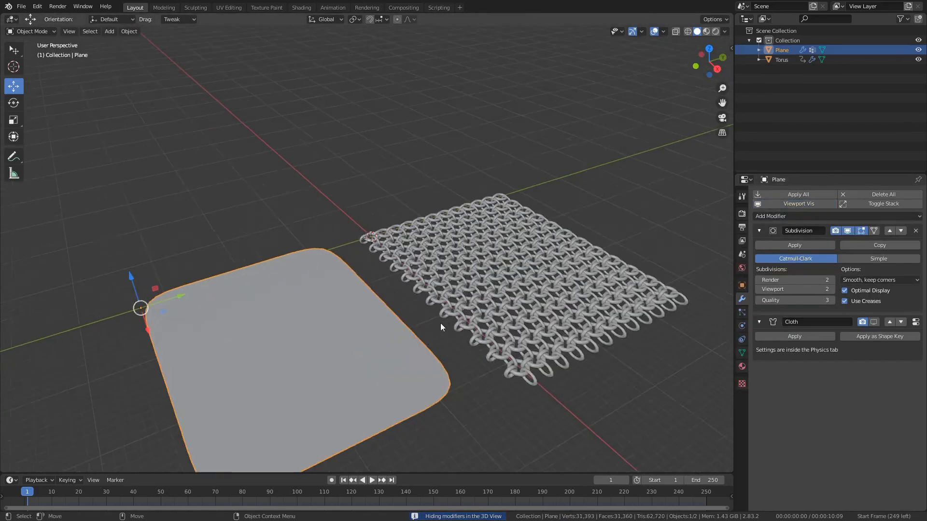
pyautogui.keyDown('shift'); pyautogui.moveTo(441, 323); pyautogui.dragTo(514, 236, button='middle'); pyautogui.keyUp('shift')
pyautogui.click(877, 259)
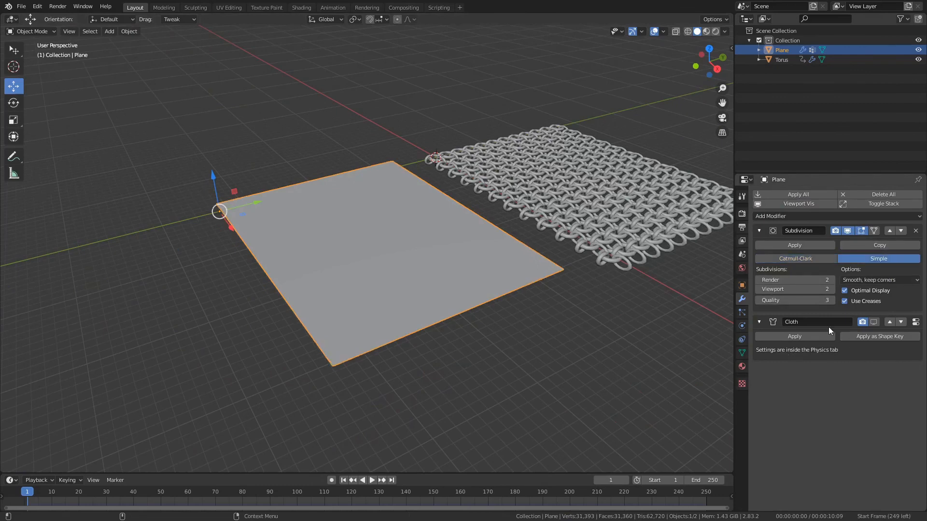
# Turn on the Cloth modifier's viewport display and play the simulation on the subdivided plane.
pyautogui.click(874, 323)
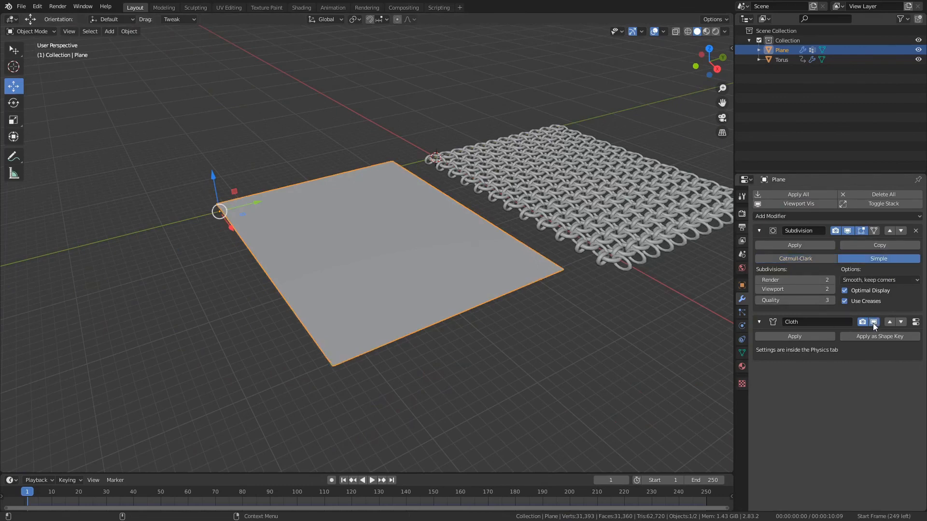
pyautogui.click(373, 481)
pyautogui.moveTo(336, 397); pyautogui.dragTo(378, 400, button='middle')
pyautogui.click(367, 481)
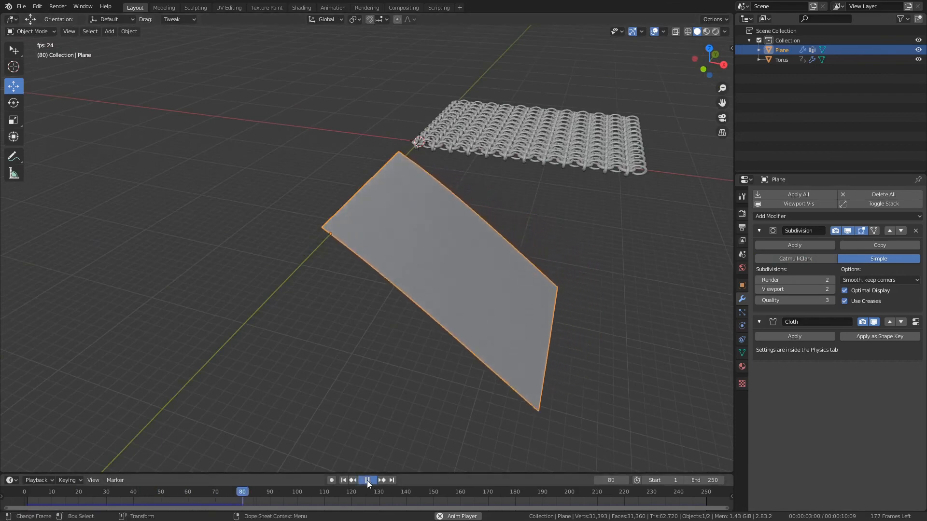
# Return to frame 1 and unbind and rebind the chainmail Torus's Surface Deform modifier to the plane.
pyautogui.click(577, 151)
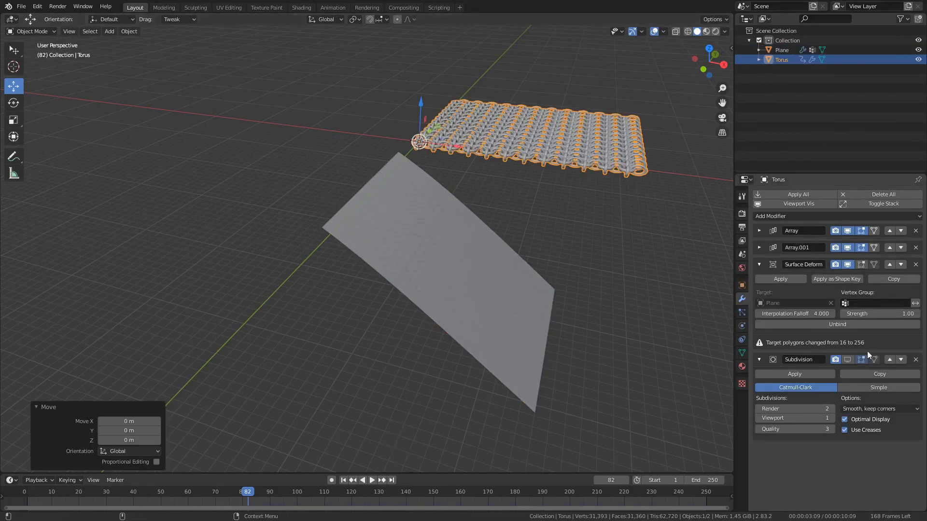
pyautogui.click(342, 484)
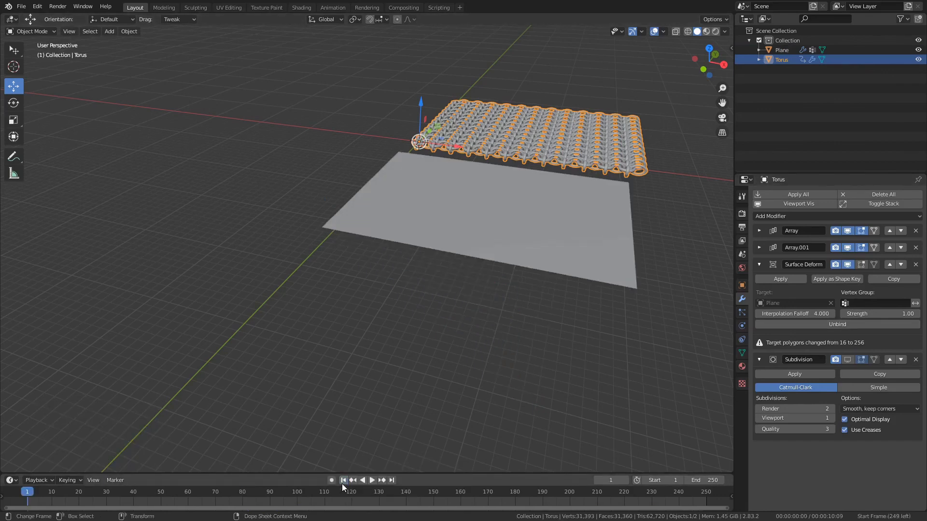
pyautogui.click(827, 324)
pyautogui.click(827, 325)
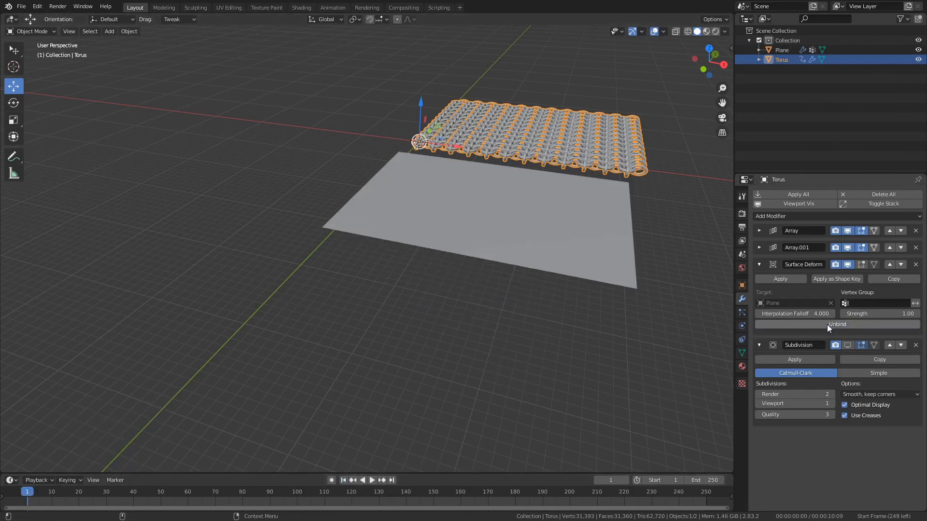
# Select the plane, play the cloth simulation to check the rebound chainmail, and rewind to frame 1.
pyautogui.click(581, 265)
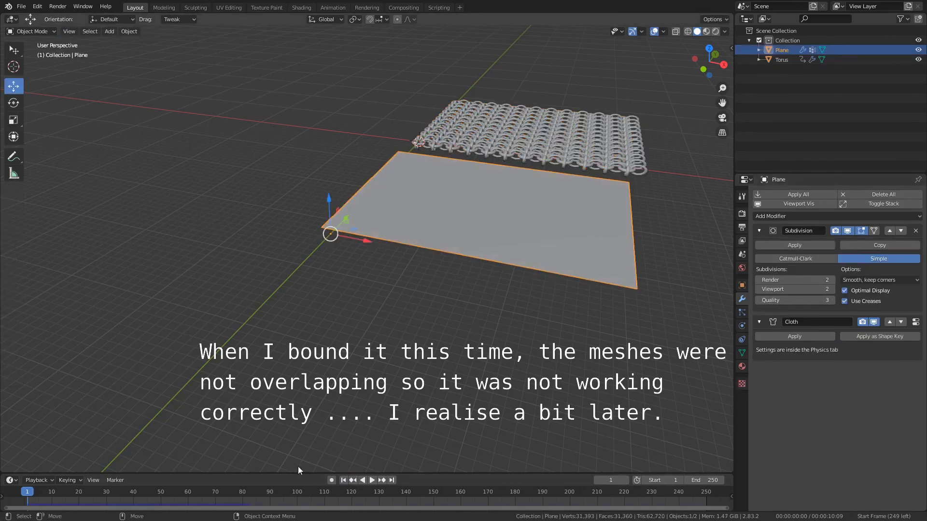
pyautogui.click(372, 481)
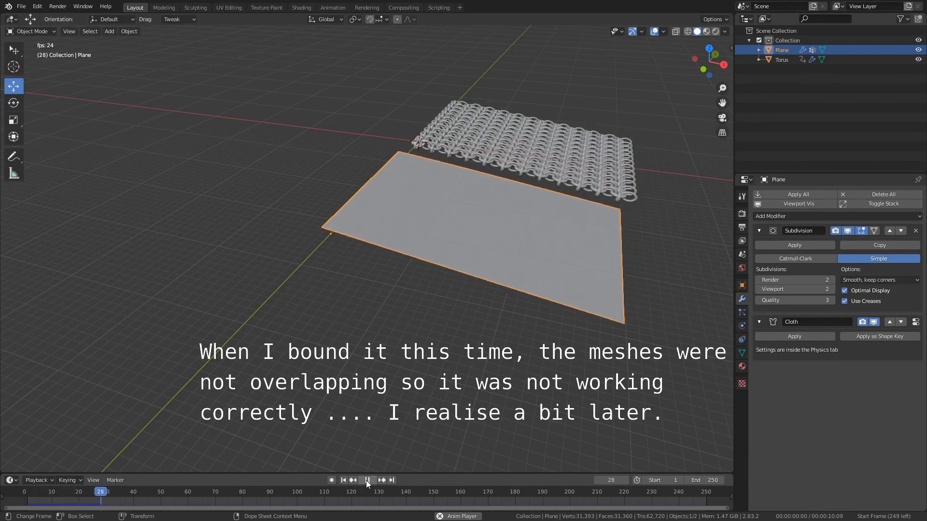
pyautogui.click(367, 480)
pyautogui.click(343, 481)
# Add a Monkey mesh at the world origin and scale it up.
pyautogui.click(454, 324)
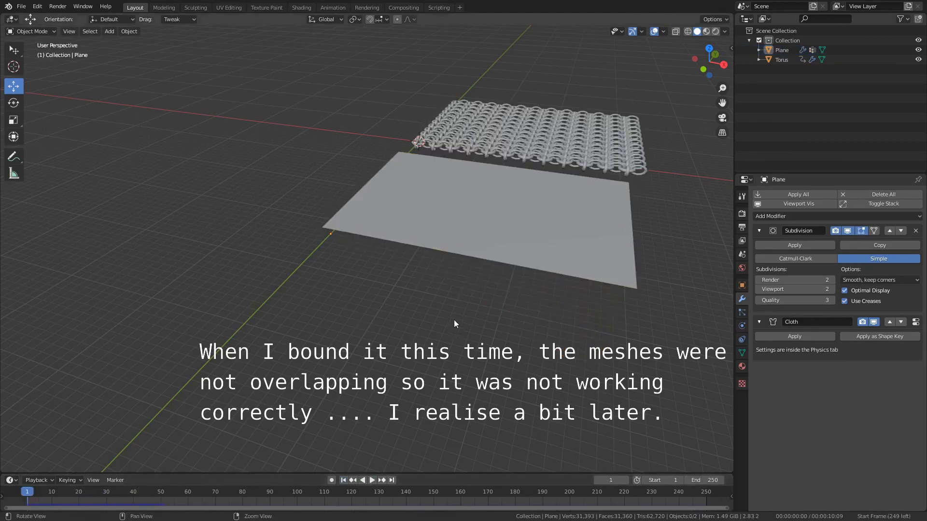
pyautogui.click(109, 31)
pyautogui.moveTo(126, 43)
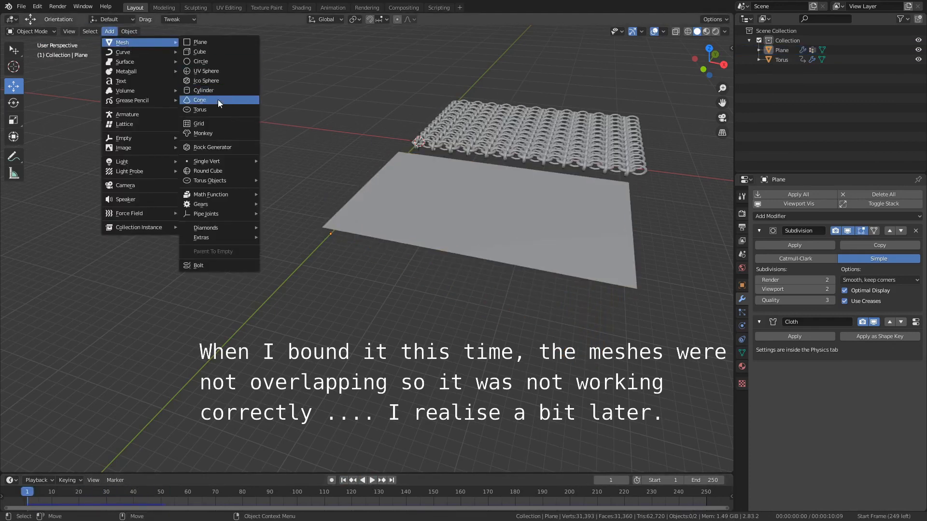
pyautogui.click(204, 133)
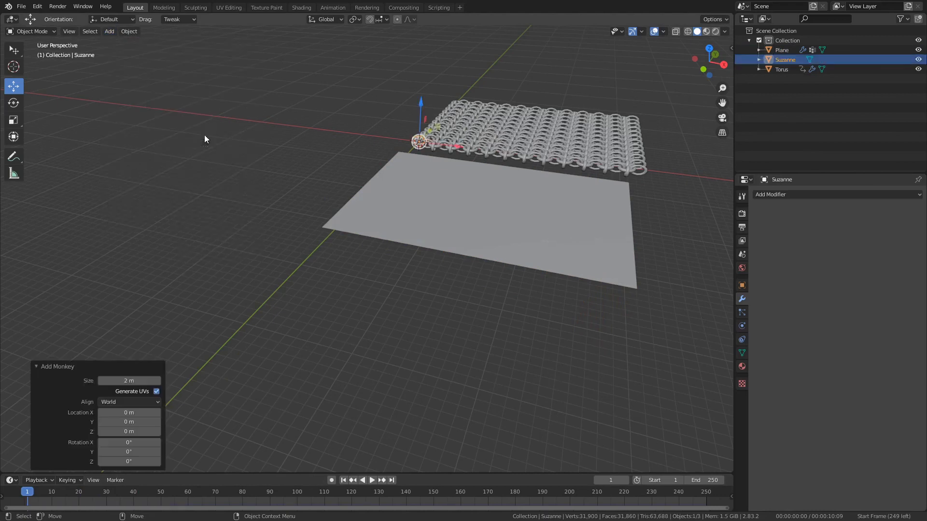
pyautogui.moveTo(429, 134); pyautogui.dragTo(601, 274)
# Move the monkey about 16 m along X and then along Y to position it at the middle of the plane.
pyautogui.press('r')
pyautogui.press('w')
pyautogui.moveTo(389, 218); pyautogui.dragTo(500, 251)
pyautogui.moveTo(500, 250); pyautogui.dragTo(446, 264, button='middle')
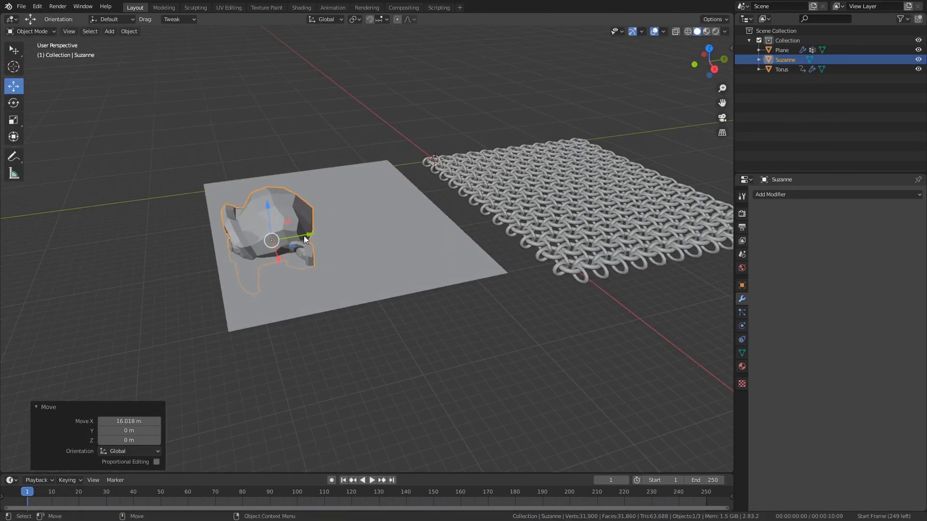
pyautogui.moveTo(304, 236); pyautogui.dragTo(394, 223)
# Rotate the monkey and lower it about 6.9 m along Z so it sits beneath the plane.
pyautogui.press('e')
pyautogui.moveTo(384, 255); pyautogui.dragTo(438, 226)
pyautogui.press('w')
pyautogui.moveTo(358, 193); pyautogui.dragTo(359, 245)
pyautogui.keyDown('alt'); pyautogui.moveTo(361, 278); pyautogui.dragTo(428, 237); pyautogui.keyUp('alt')
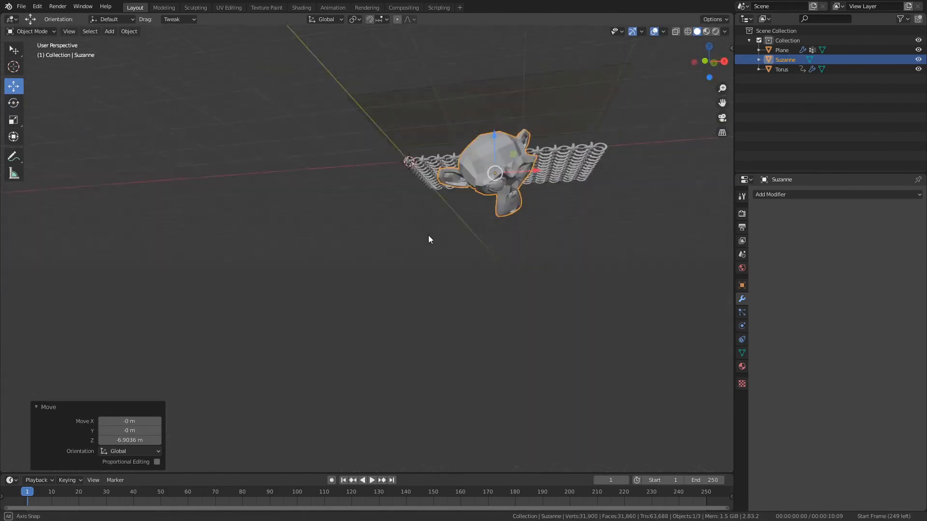
pyautogui.moveTo(429, 239); pyautogui.dragTo(400, 256, button='middle')
# Enable Collision physics on the monkey, set its Passive rigid body to Animated, and collapse the Rigid Body settings.
pyautogui.click(742, 326)
pyautogui.click(797, 217)
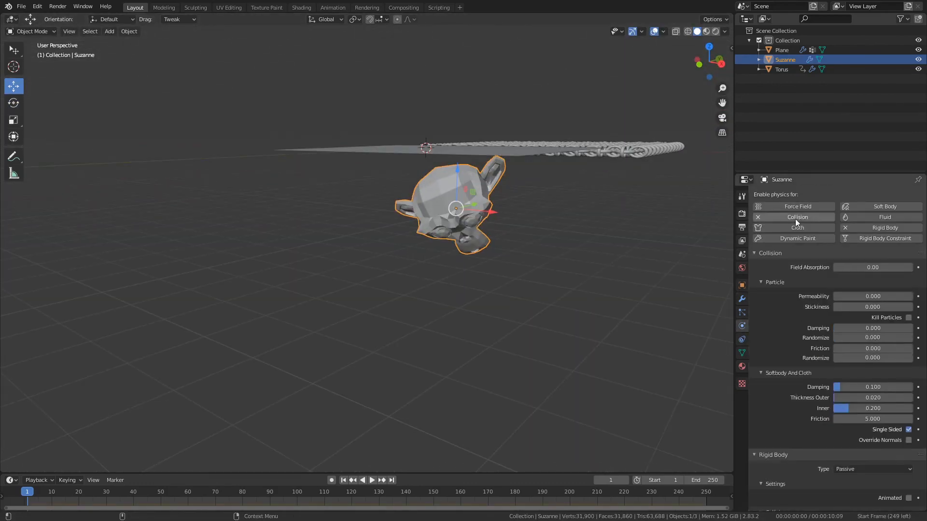
pyautogui.click(853, 268)
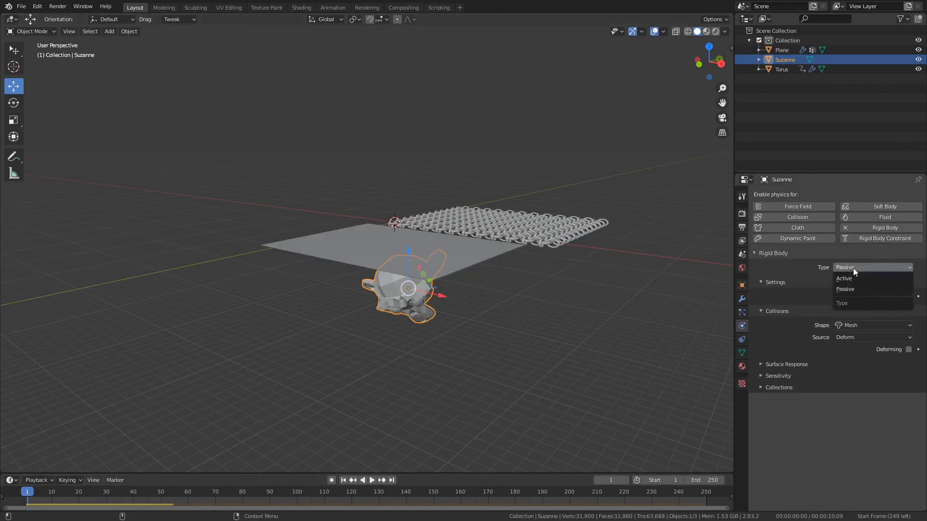
pyautogui.click(775, 218)
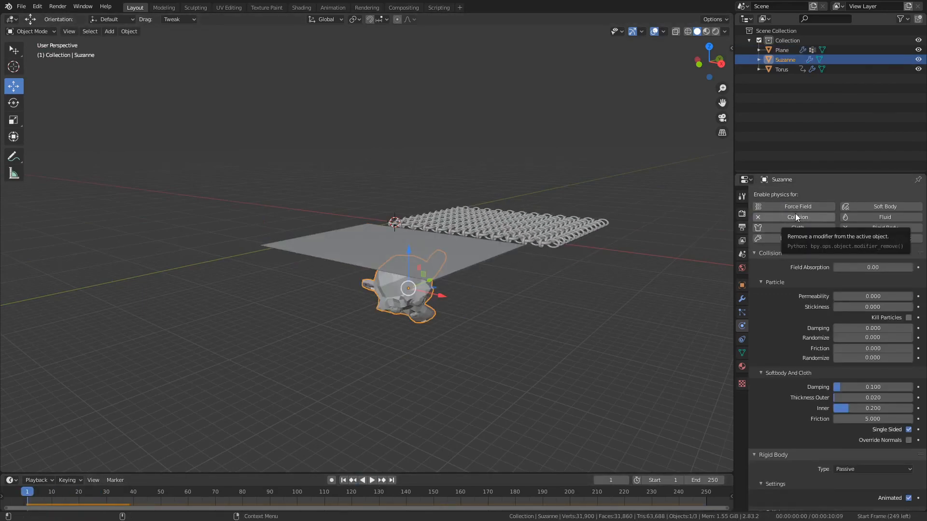
pyautogui.click(765, 252)
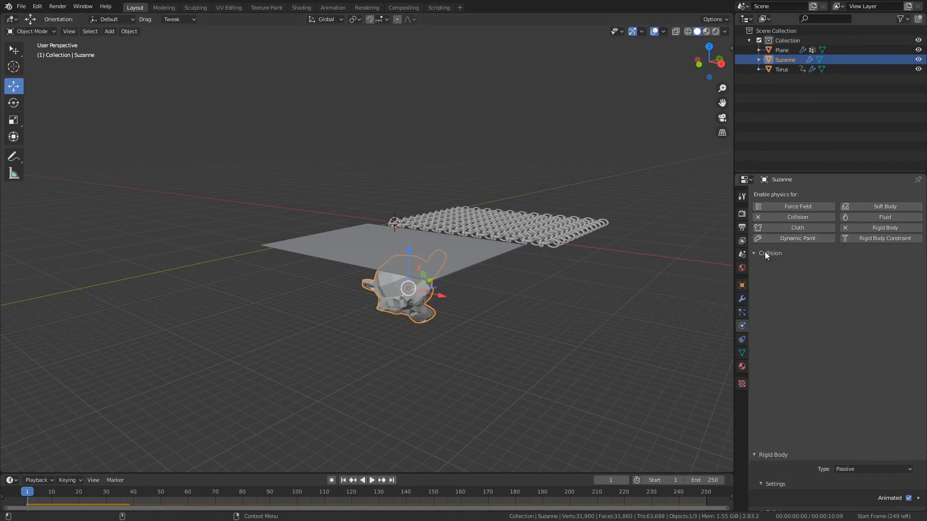
pyautogui.click(763, 253)
pyautogui.click(767, 454)
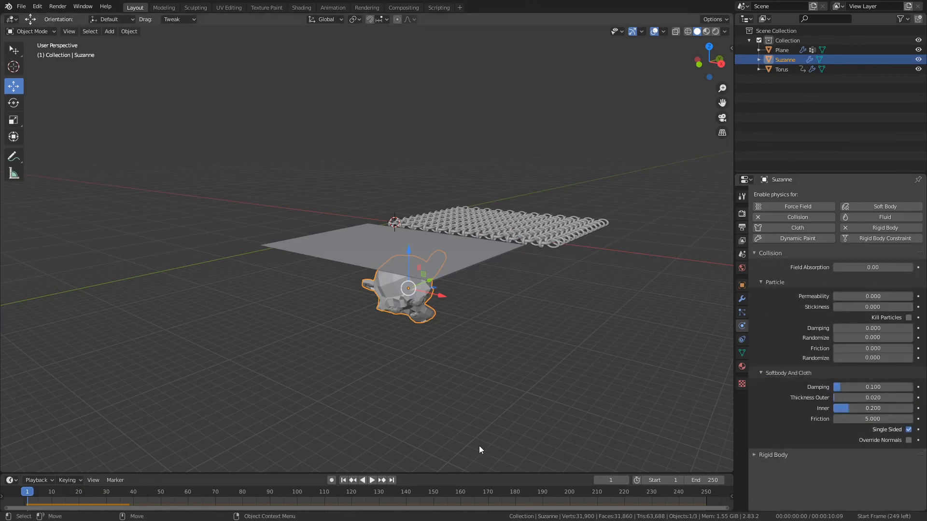
# Play the simulation against the monkey and apply the Cotton preset to the plane's cloth physics.
pyautogui.click(373, 480)
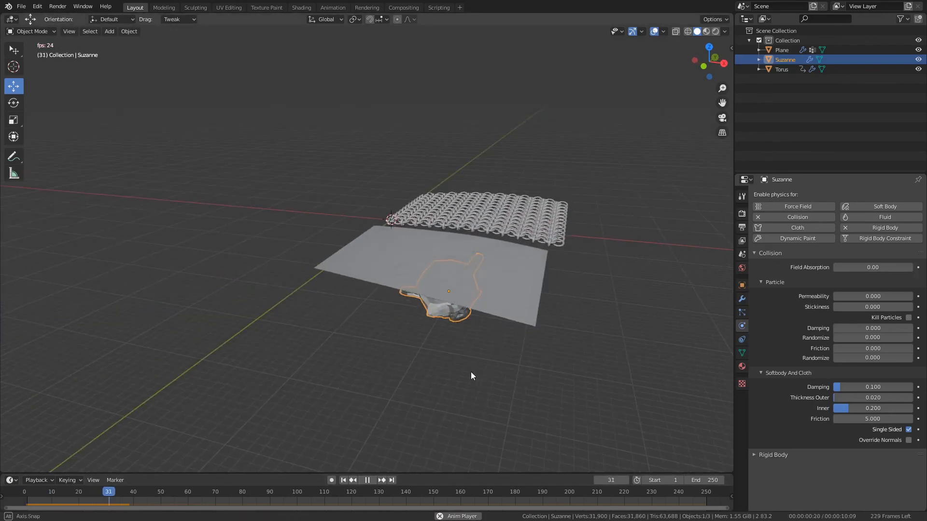
pyautogui.click(450, 287)
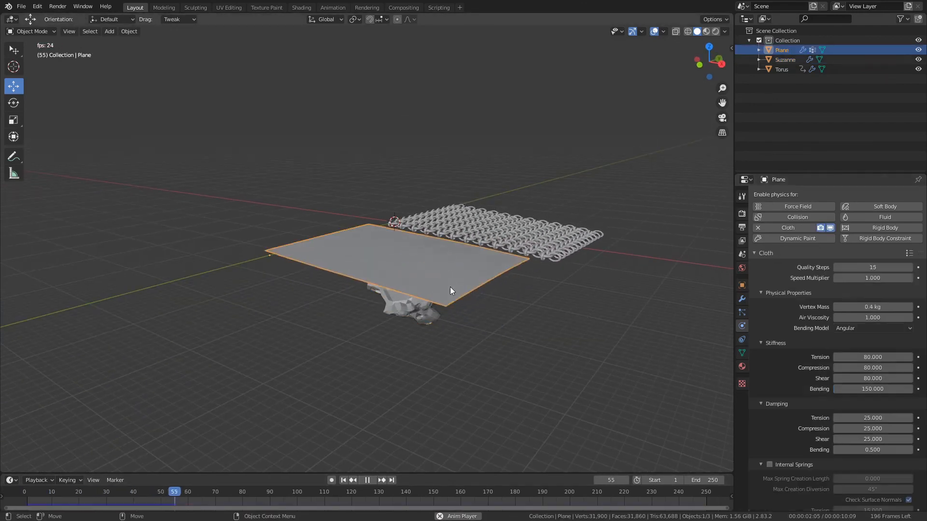
pyautogui.click(909, 253)
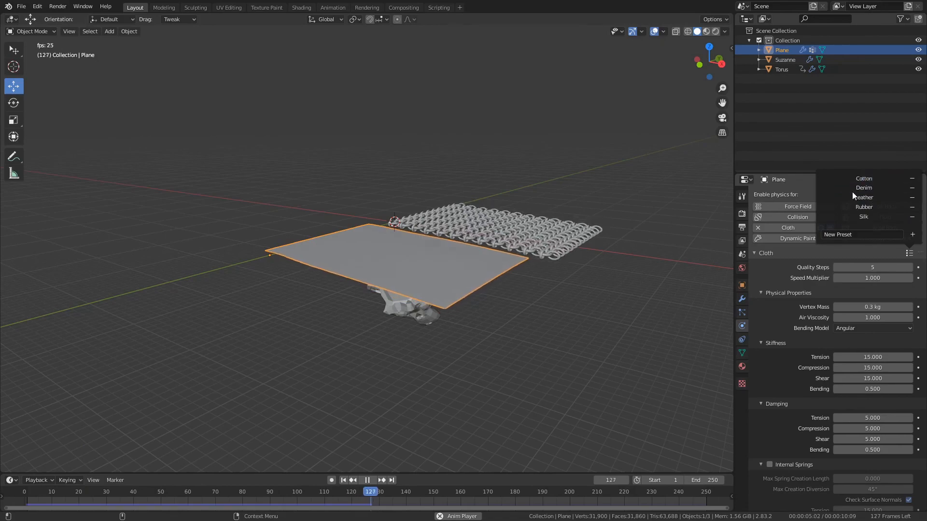
pyautogui.click(857, 179)
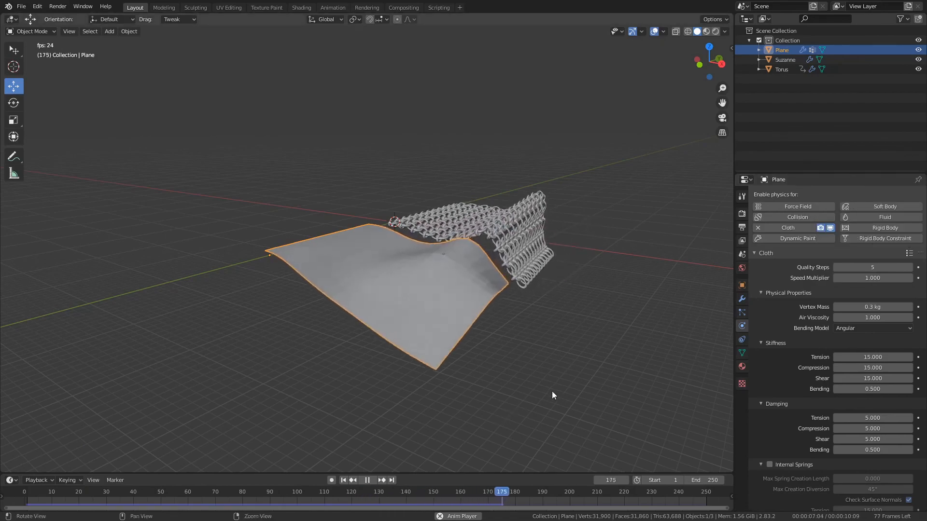
# Move the chainmail Torus about -32 m along Y onto the plane and replay the simulation from frame 1 over the monkey.
pyautogui.moveTo(552, 392); pyautogui.dragTo(500, 450, button='middle')
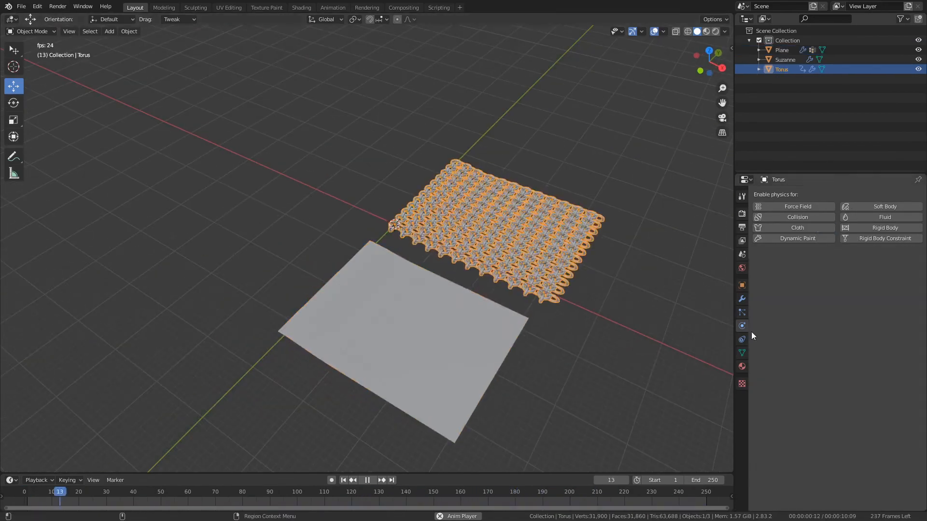
pyautogui.click(742, 299)
pyautogui.press('space')
pyautogui.moveTo(568, 397); pyautogui.dragTo(412, 178, button='middle')
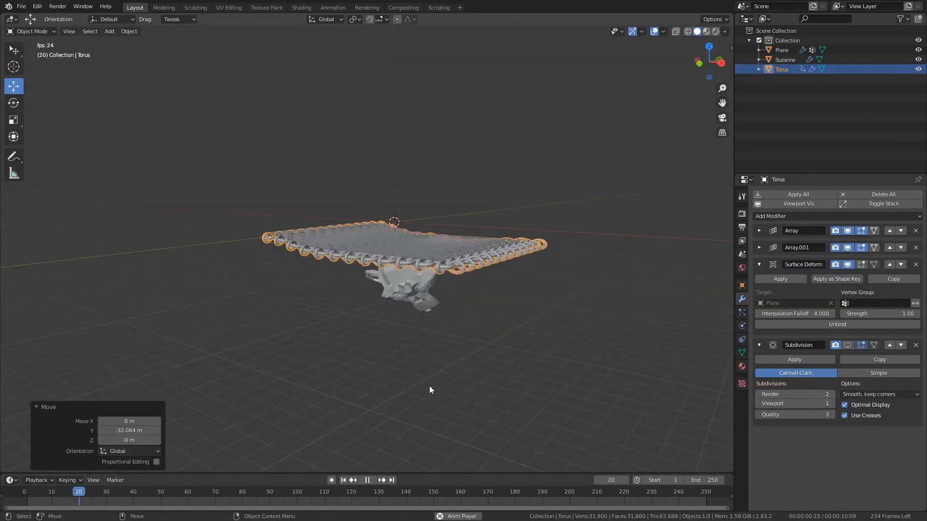
pyautogui.hotkey('shift', 'Left')
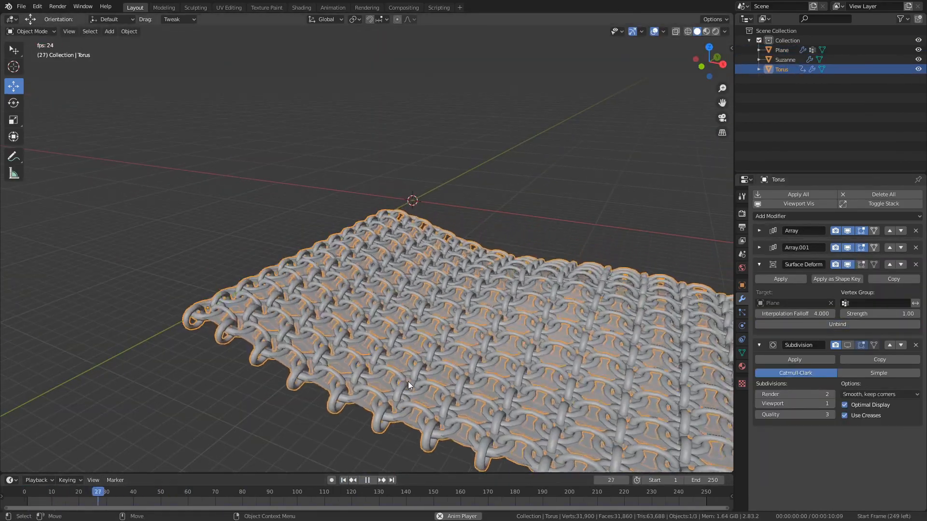
pyautogui.click(367, 480)
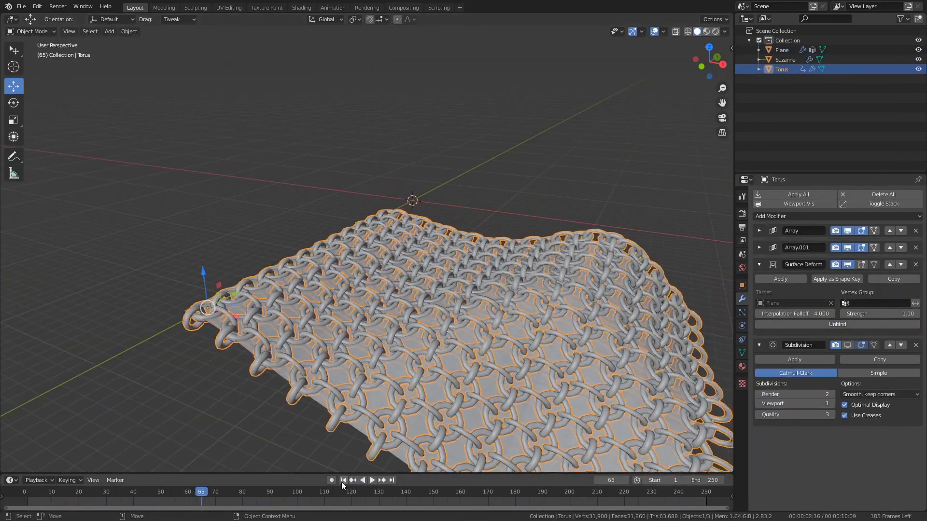
# Return to frame 1 and move the chainmail Torus about 33.8 m along Y, off the cloth plane.
pyautogui.click(343, 480)
pyautogui.click(283, 344)
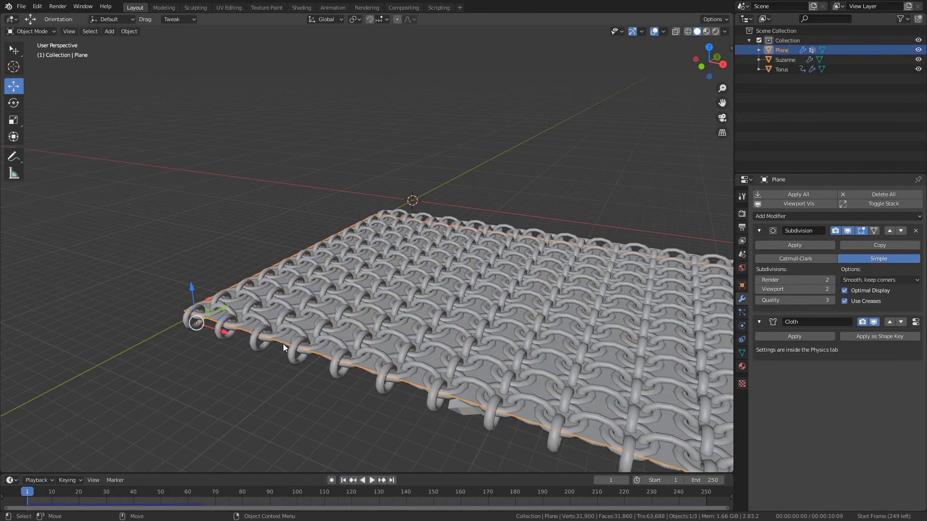
pyautogui.moveTo(220, 309); pyautogui.dragTo(420, 200)
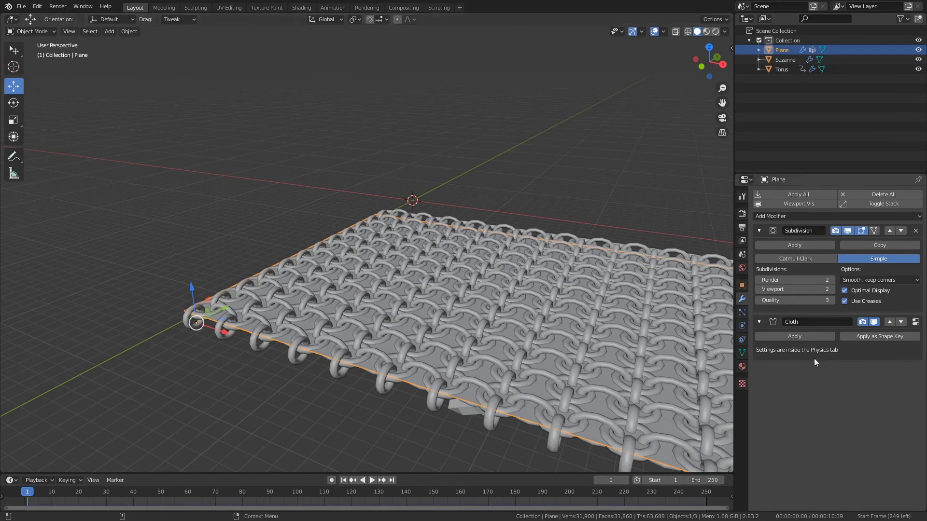
pyautogui.click(704, 359)
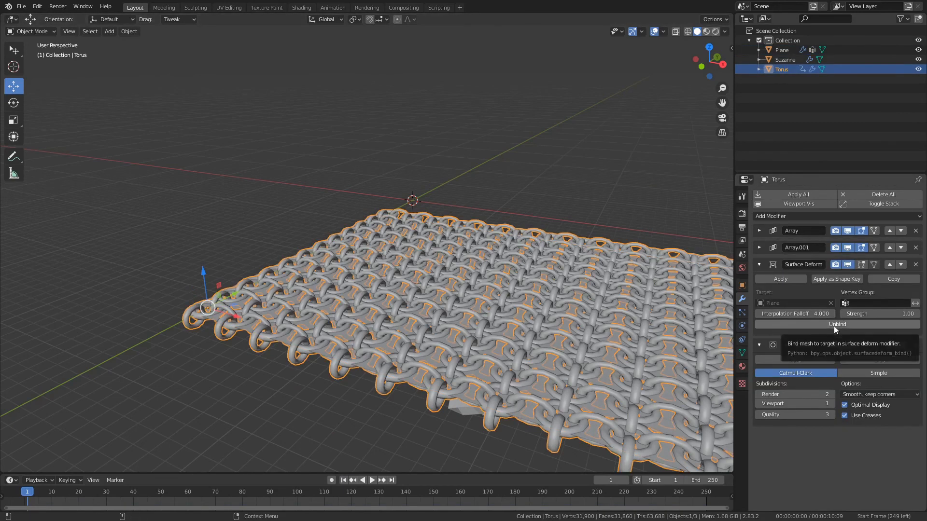
pyautogui.moveTo(602, 345)
pyautogui.mouseDown(button='middle')
pyautogui.moveTo(582, 352)
pyautogui.moveTo(613, 343)
pyautogui.mouseUp(button='middle')
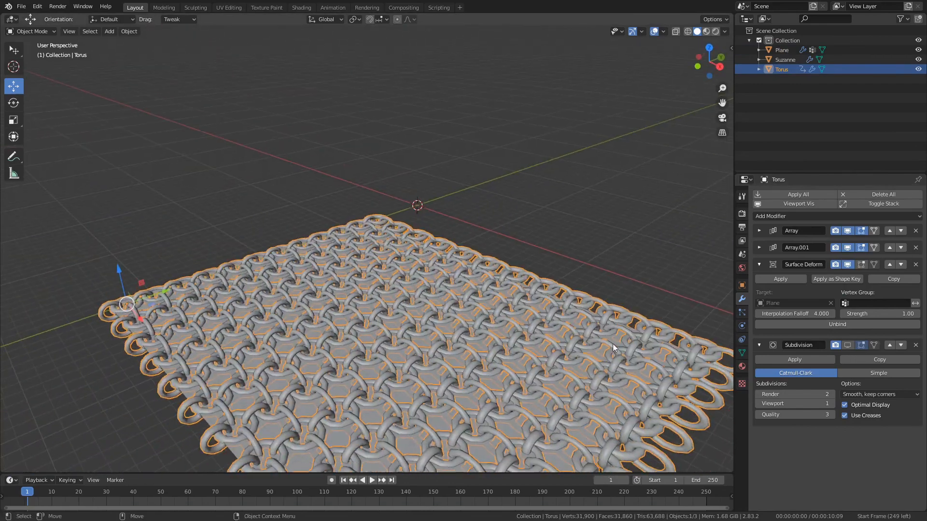
pyautogui.moveTo(137, 313); pyautogui.dragTo(460, 227)
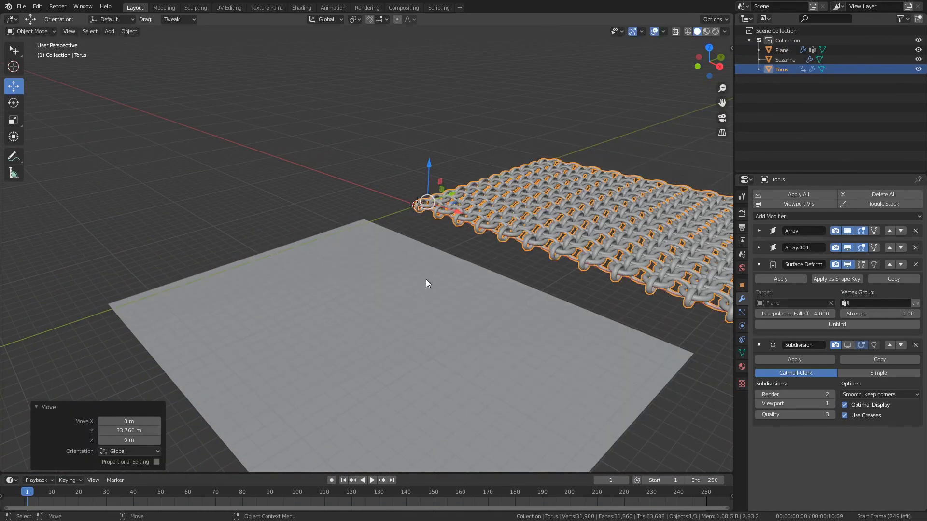
# Play the simulation to frame 163 with the chainmail offset from the cloth plane and inspect its linked rings.
pyautogui.click(372, 480)
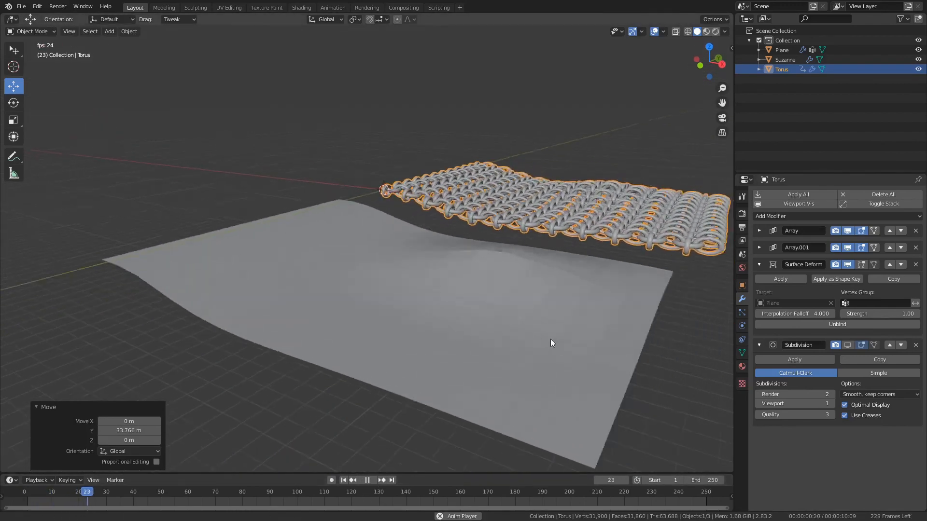
pyautogui.moveTo(569, 333); pyautogui.dragTo(521, 316, button='middle')
pyautogui.press('space')
pyautogui.click(533, 346)
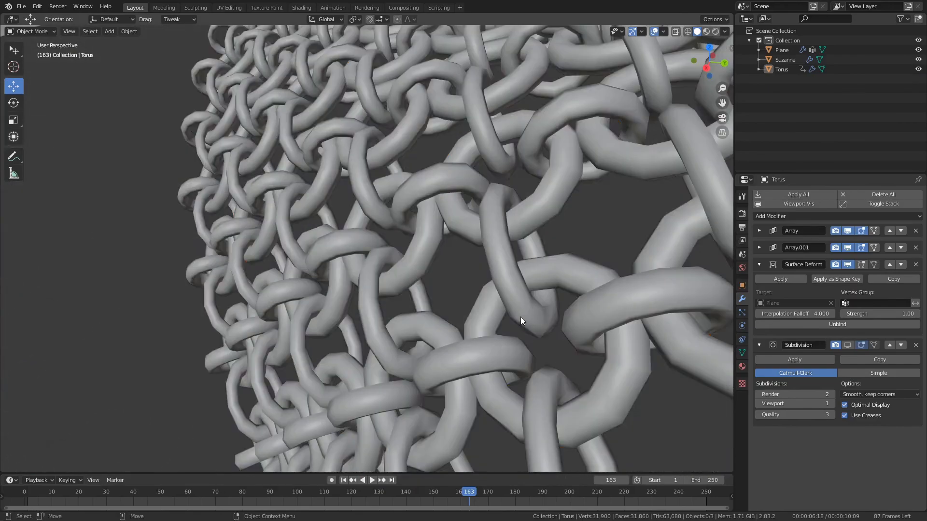
# Enable viewport display of the Torus's Subdivision modifier and deselect the chainmail.
pyautogui.click(519, 317)
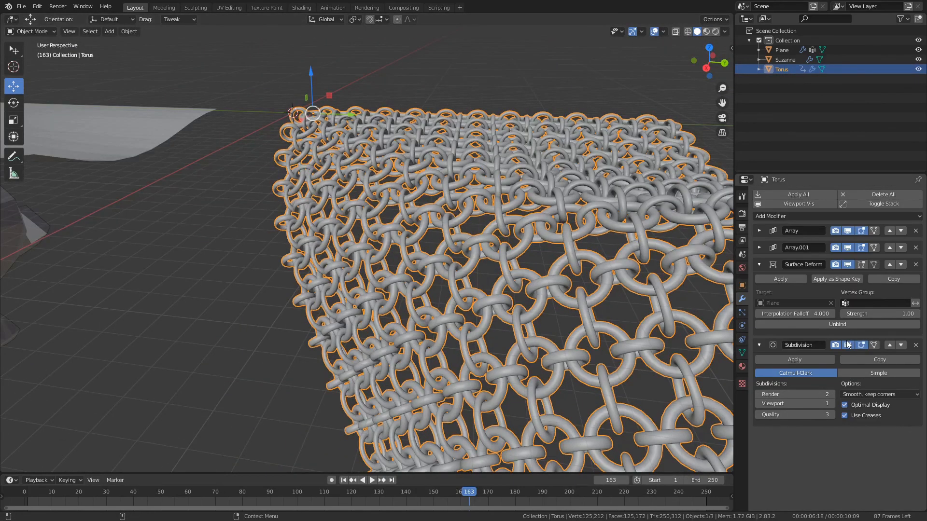
pyautogui.click(258, 331)
pyautogui.moveTo(258, 330); pyautogui.dragTo(490, 371, button='middle')
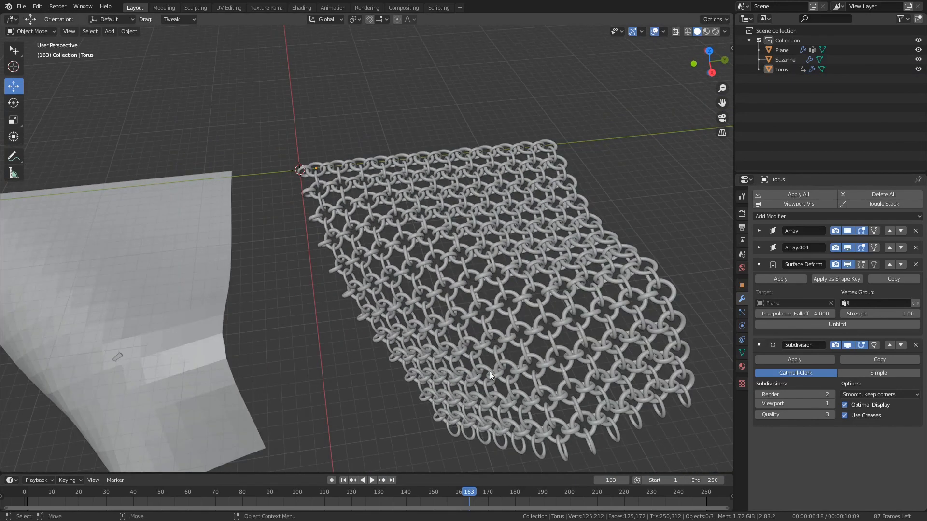
# Play the simulation on to frame 185 and examine the smoothed, draped chainmail from several angles.
pyautogui.click(372, 480)
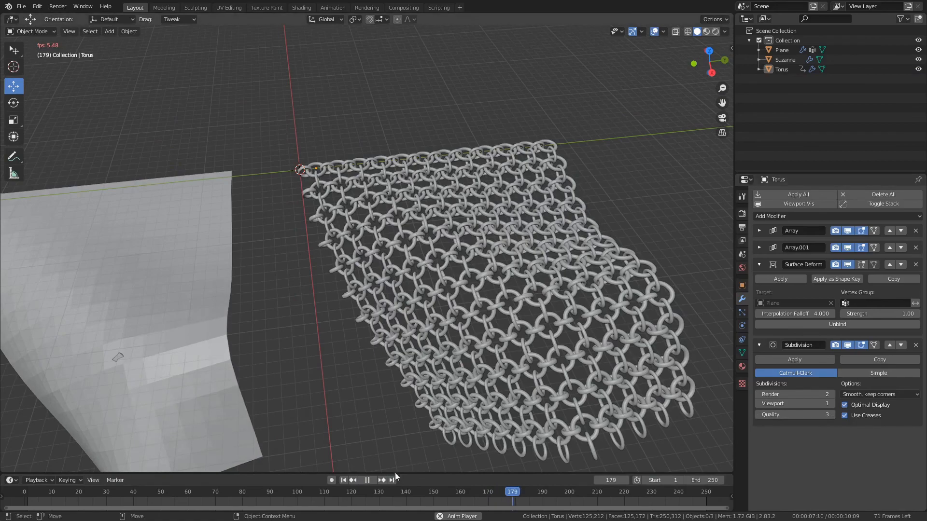
pyautogui.click(366, 480)
pyautogui.moveTo(528, 376); pyautogui.dragTo(432, 285, button='middle')
pyautogui.scroll(5, 537, 314)
pyautogui.scroll(-5, 515, 291)
pyautogui.click(419, 273)
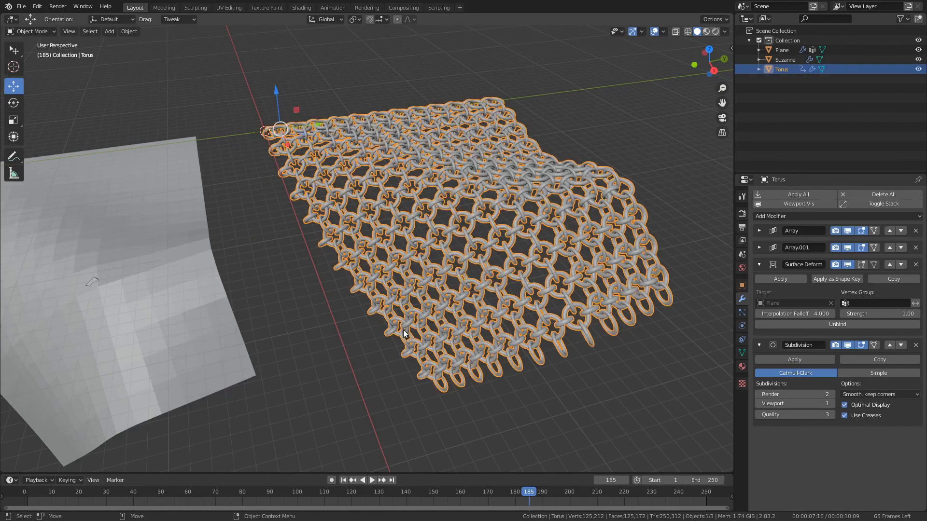
pyautogui.moveTo(404, 330); pyautogui.dragTo(328, 354, button='middle')
pyautogui.click(327, 354)
pyautogui.moveTo(387, 300); pyautogui.dragTo(501, 311, button='middle')
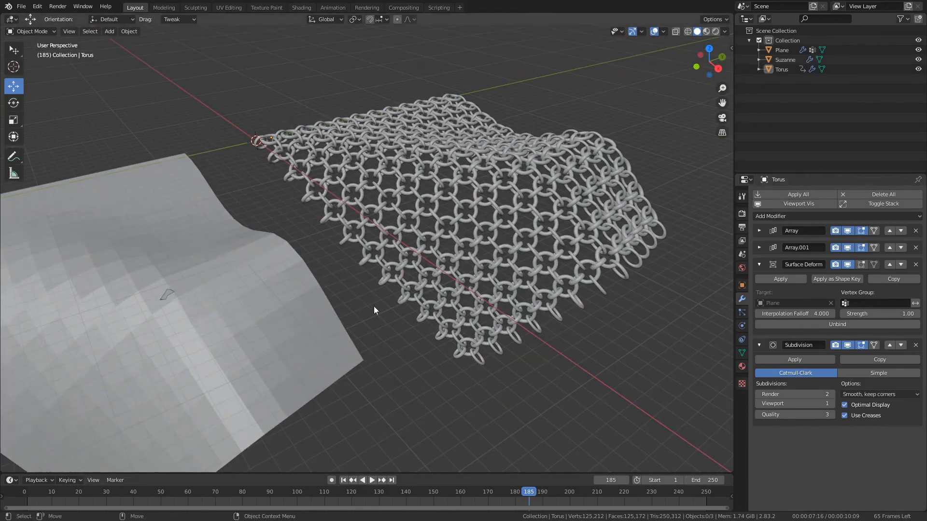
pyautogui.scroll(-4, 374, 307)
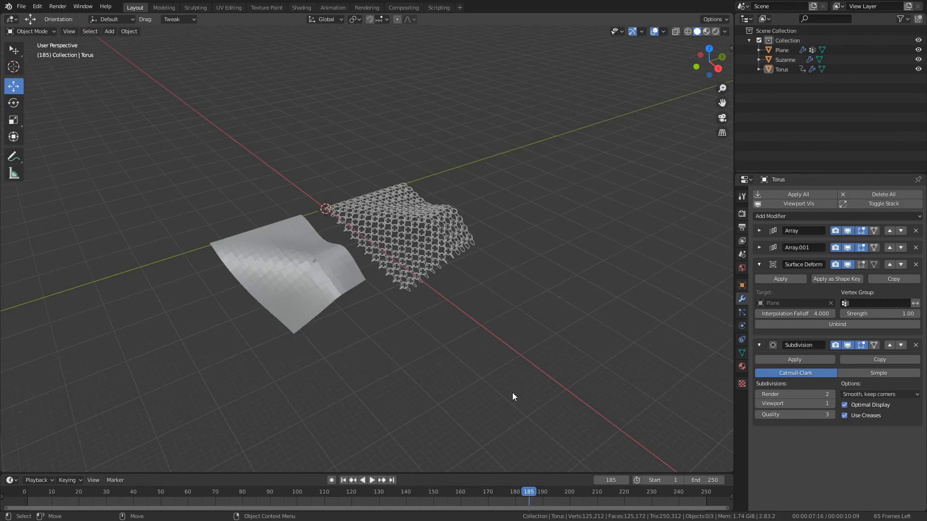
# Select and hide the Plane, Suzanne and Torus objects to clear the viewport.
pyautogui.press('w')
pyautogui.moveTo(114, 111); pyautogui.dragTo(427, 340)
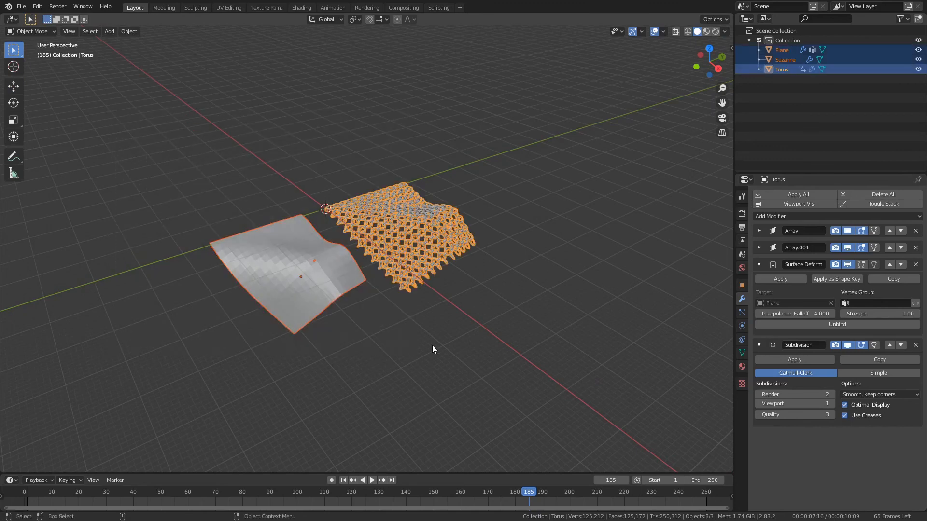
pyautogui.keyDown('shift'); pyautogui.moveTo(358, 231); pyautogui.dragTo(399, 277, button='middle'); pyautogui.keyUp('shift')
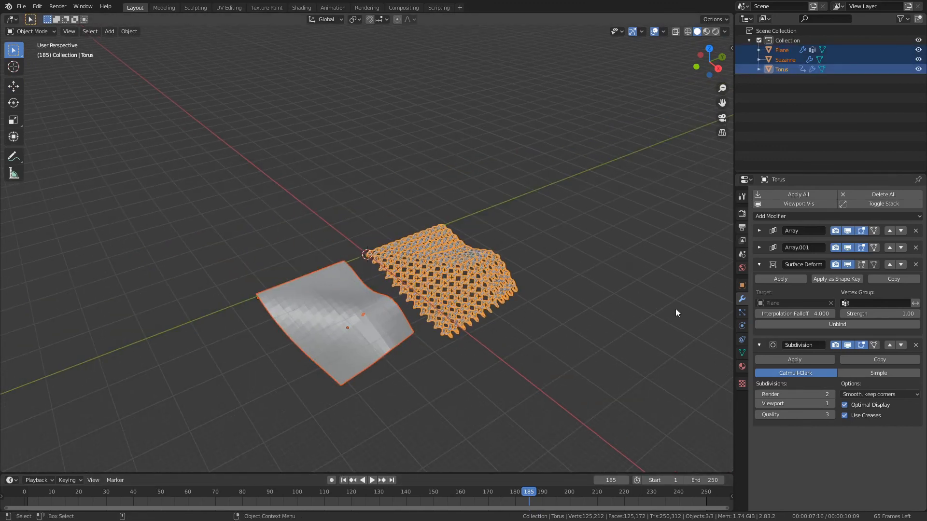
pyautogui.keyDown('ctrl'); pyautogui.click(918, 60); pyautogui.keyUp('ctrl')
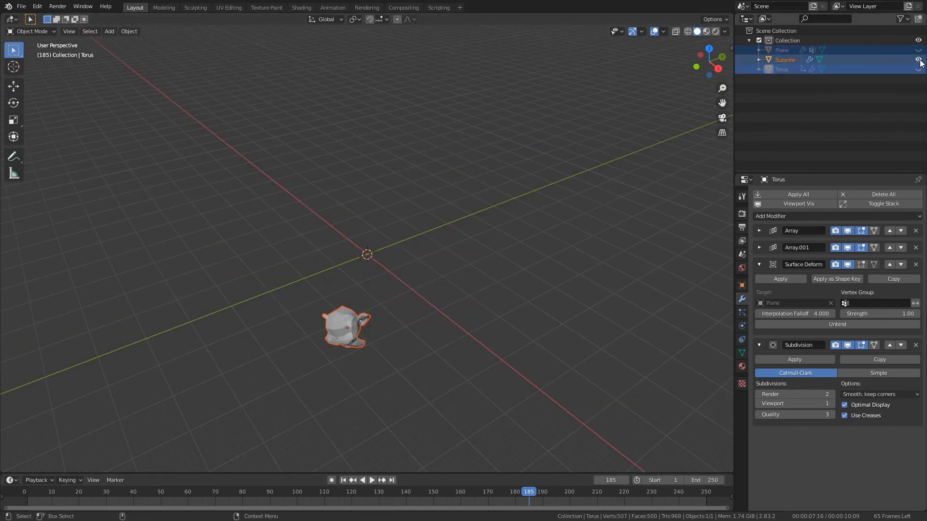
pyautogui.click(918, 59)
pyautogui.moveTo(484, 292); pyautogui.dragTo(248, 173, button='middle')
pyautogui.click(94, 33)
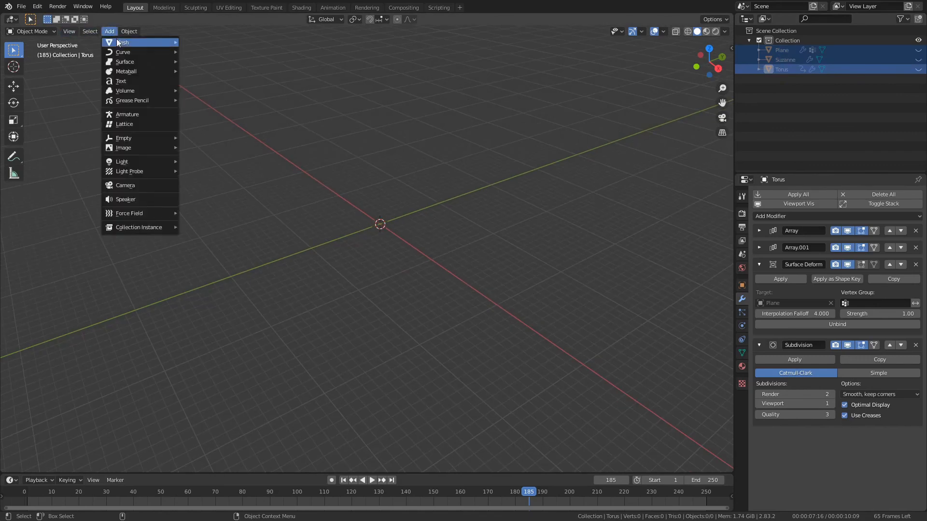
pyautogui.click(827, 127)
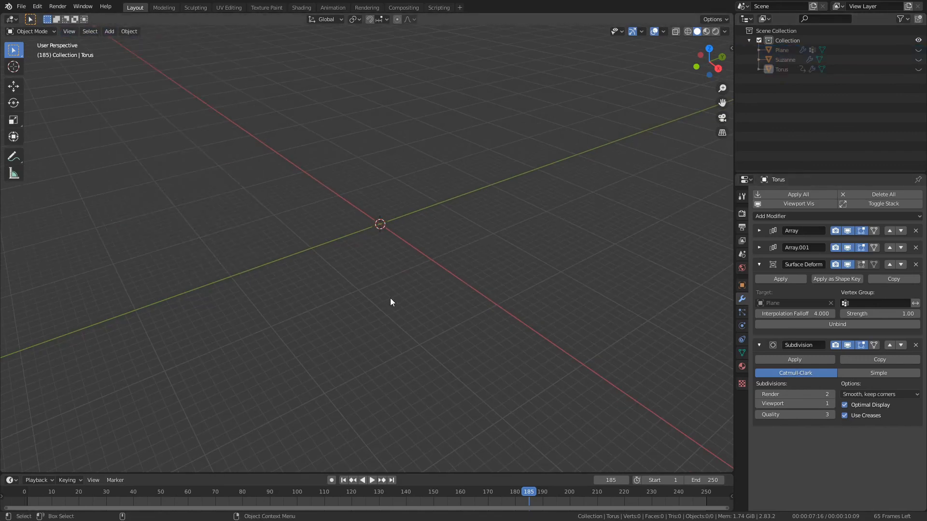
# Add a new plane and merge all its vertices at the center into a single vertex.
pyautogui.click(110, 31)
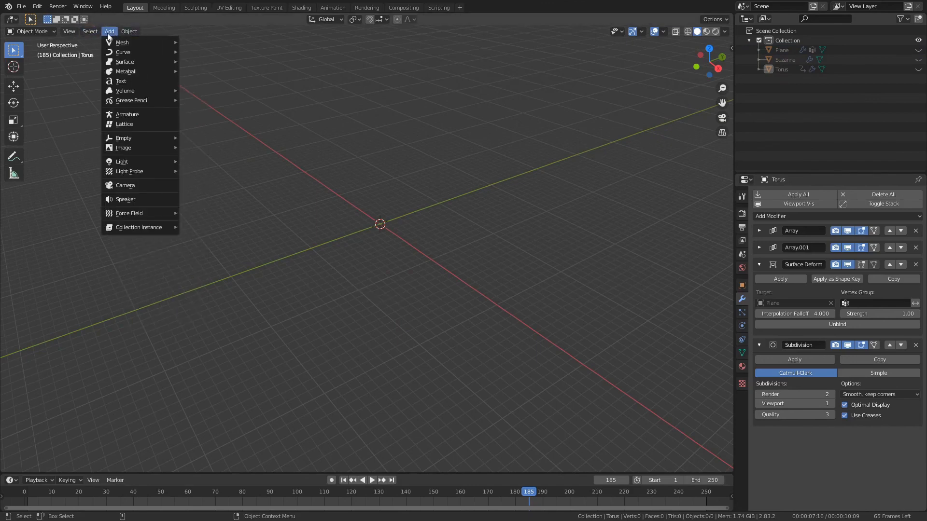
pyautogui.moveTo(124, 44)
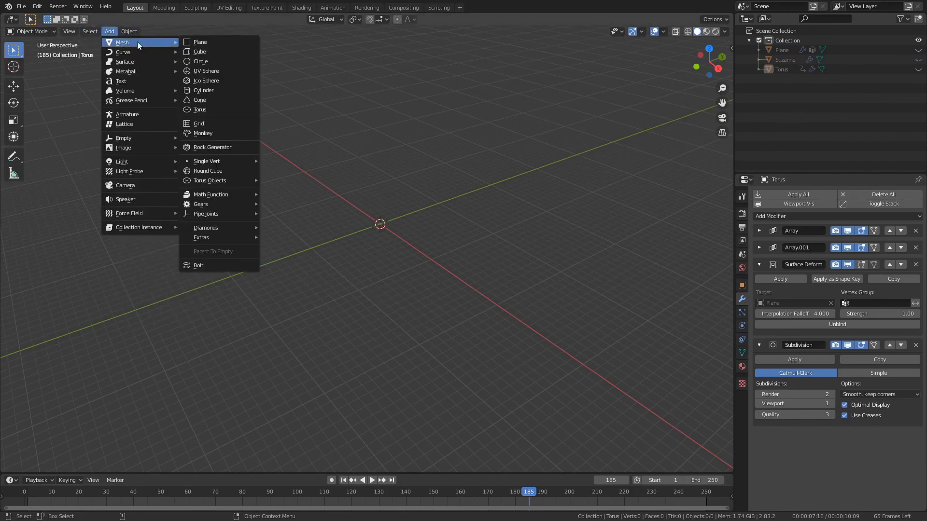
pyautogui.click(200, 42)
pyautogui.press('Tab')
pyautogui.press('KP_Decimal')
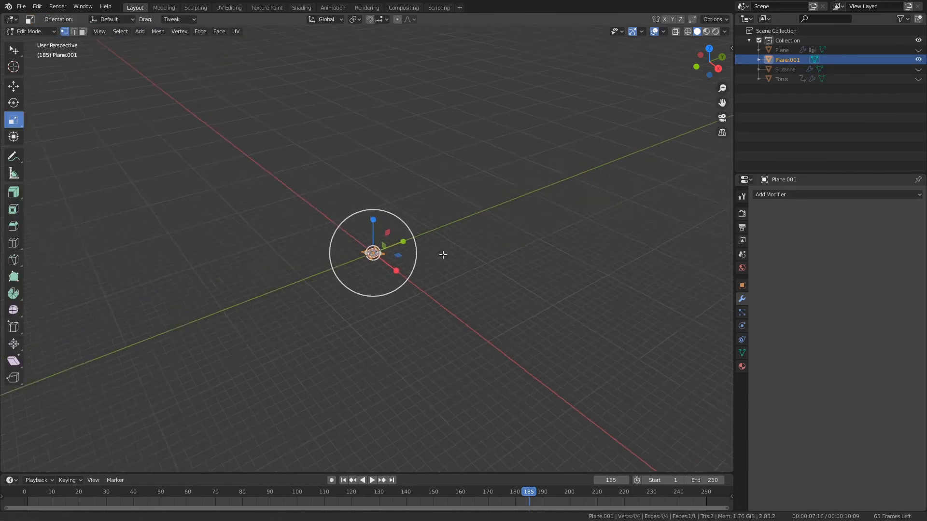
pyautogui.scroll(4, 466, 306)
pyautogui.rightClick(395, 454)
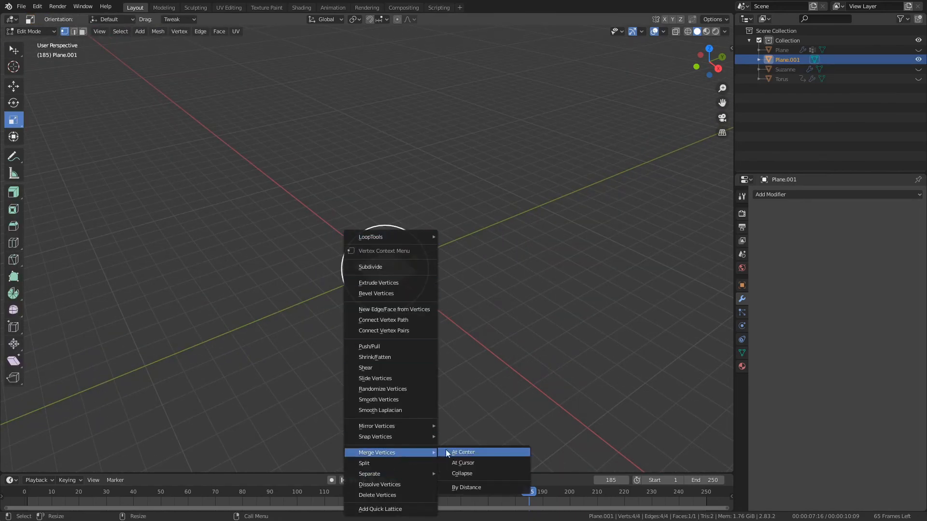
pyautogui.click(472, 453)
# Add a Screw modifier to the single-vertex object.
pyautogui.keyDown('alt'); pyautogui.moveTo(515, 320); pyautogui.dragTo(468, 334, button='middle'); pyautogui.keyUp('alt')
pyautogui.scroll(5, 434, 333)
pyautogui.press('w')
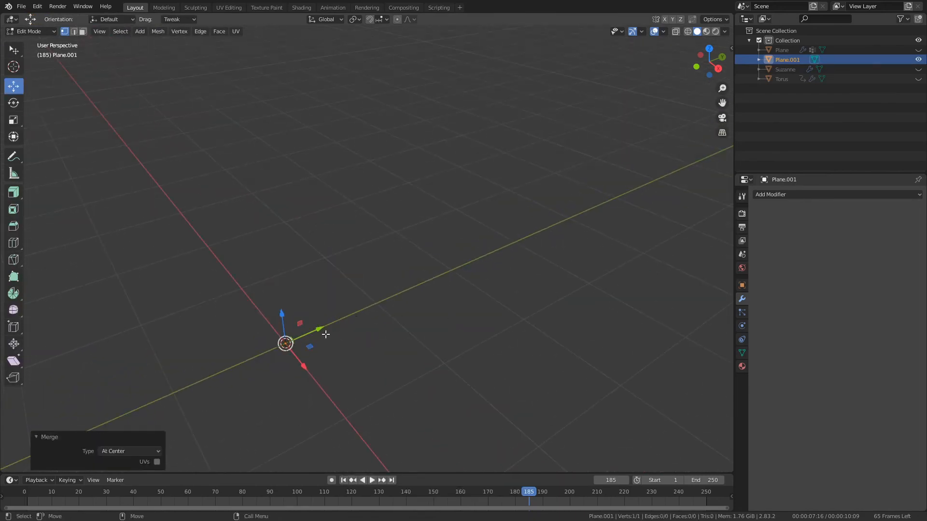
pyautogui.click(803, 194)
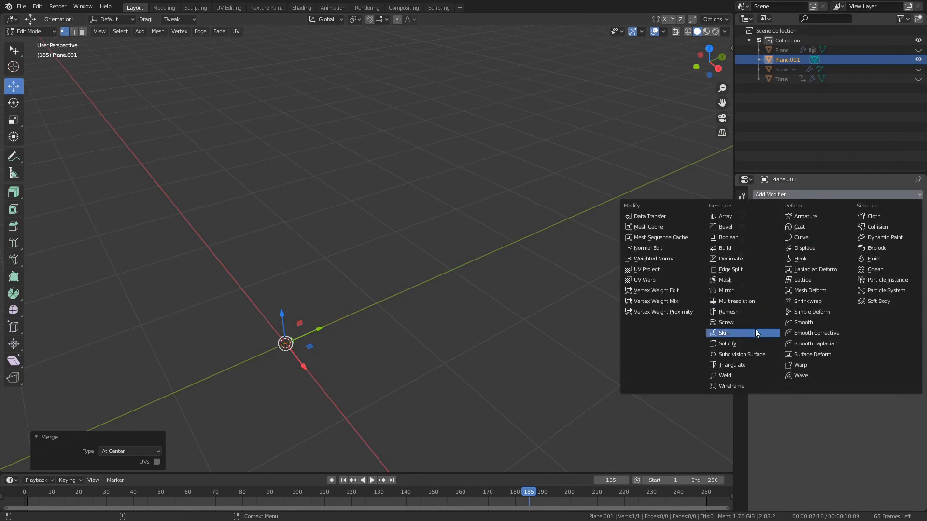
pyautogui.click(745, 323)
# Try to pull new vertices out of the single vertex with the Extrude Region tool.
pyautogui.keyDown('shift'); pyautogui.moveTo(322, 329); pyautogui.dragTo(381, 260, button='middle'); pyautogui.keyUp('shift')
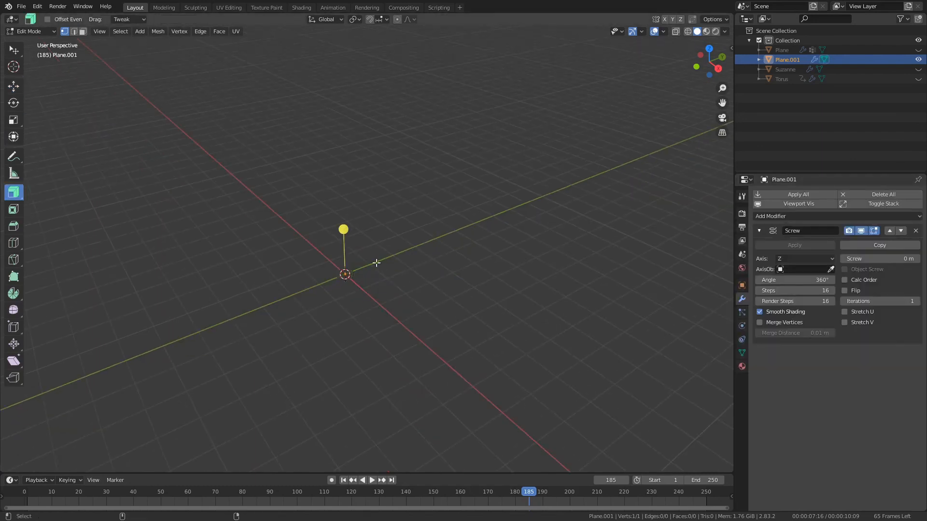
pyautogui.moveTo(343, 236); pyautogui.dragTo(344, 237)
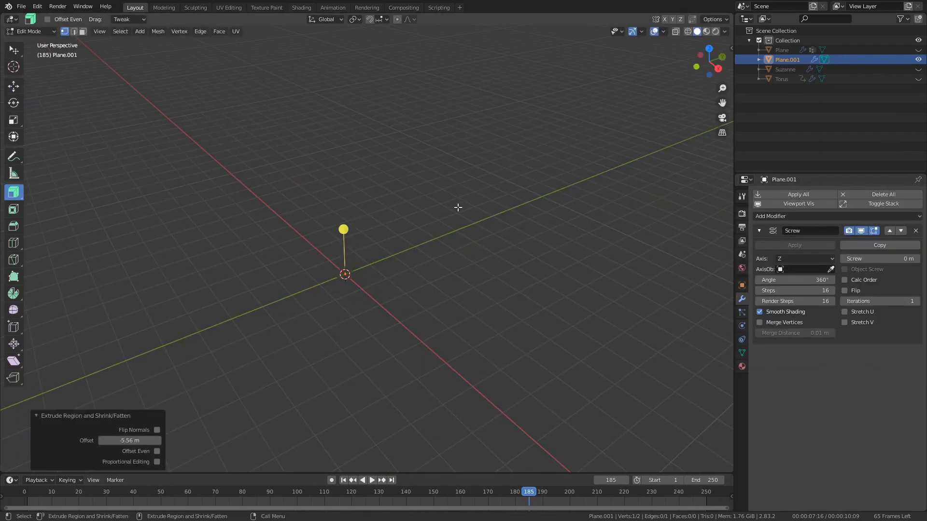
pyautogui.moveTo(385, 265); pyautogui.dragTo(336, 291, button='middle')
pyautogui.moveTo(336, 291); pyautogui.dragTo(336, 293)
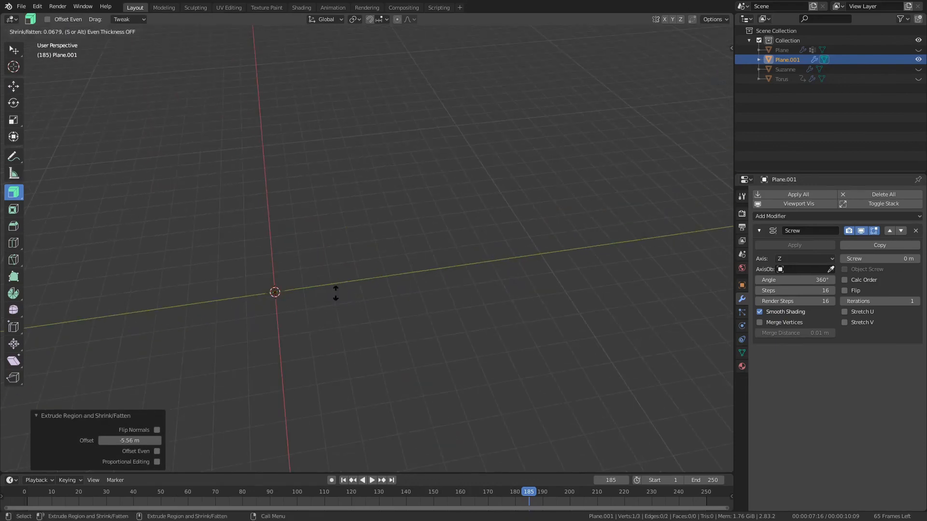
# Extrude to Cursor through five successive points to draw a stepped profile outward from the origin.
pyautogui.click(367, 276)
pyautogui.click(419, 279)
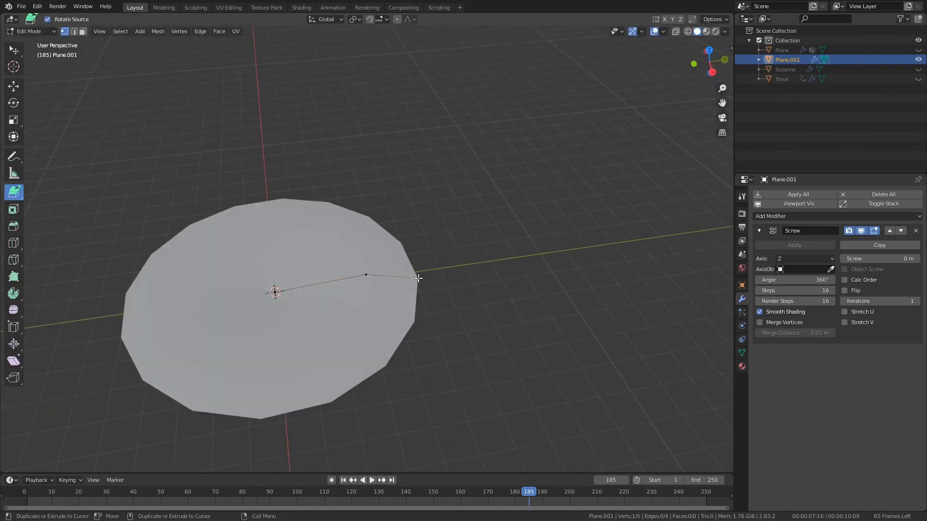
pyautogui.click(462, 319)
pyautogui.click(555, 304)
pyautogui.click(571, 284)
pyautogui.moveTo(571, 284); pyautogui.dragTo(557, 249, button='middle')
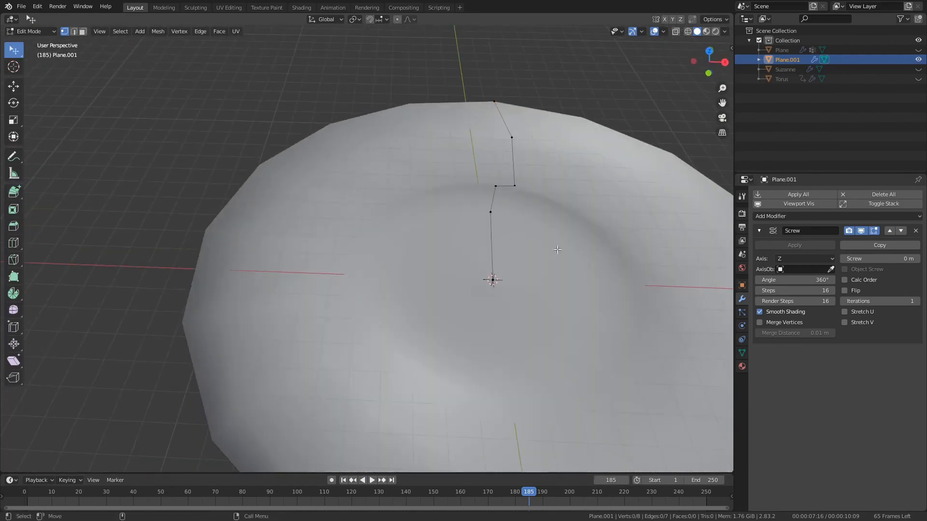
# Scale the outer profile vertices to about 0.13 along X, and flatten the whole profile with an X scale of 0.
pyautogui.moveTo(471, 140)
pyautogui.mouseDown()
pyautogui.moveTo(391, 326)
pyautogui.moveTo(392, 314)
pyautogui.mouseUp()
pyautogui.press('w')
pyautogui.moveTo(409, 71); pyautogui.dragTo(585, 241)
pyautogui.press('s')
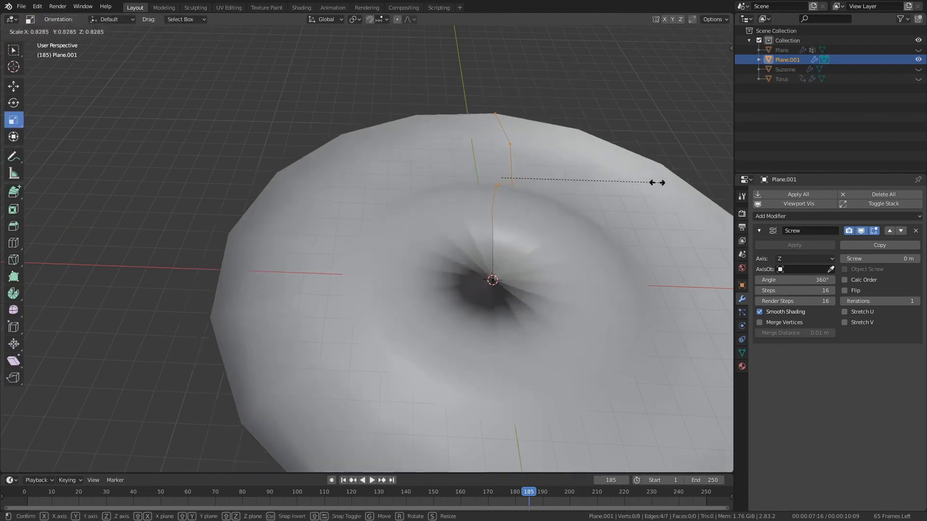
pyautogui.press('x')
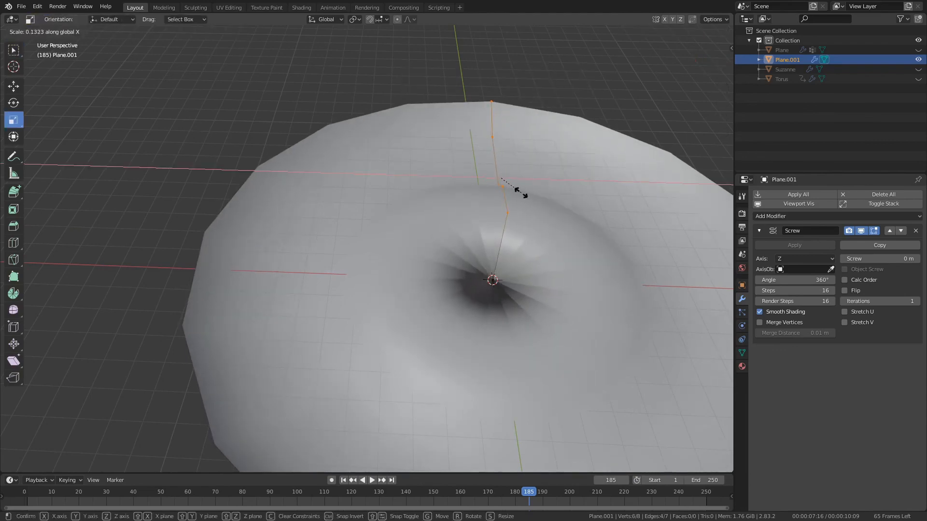
pyautogui.click(521, 193)
pyautogui.scroll(-3, 530, 211)
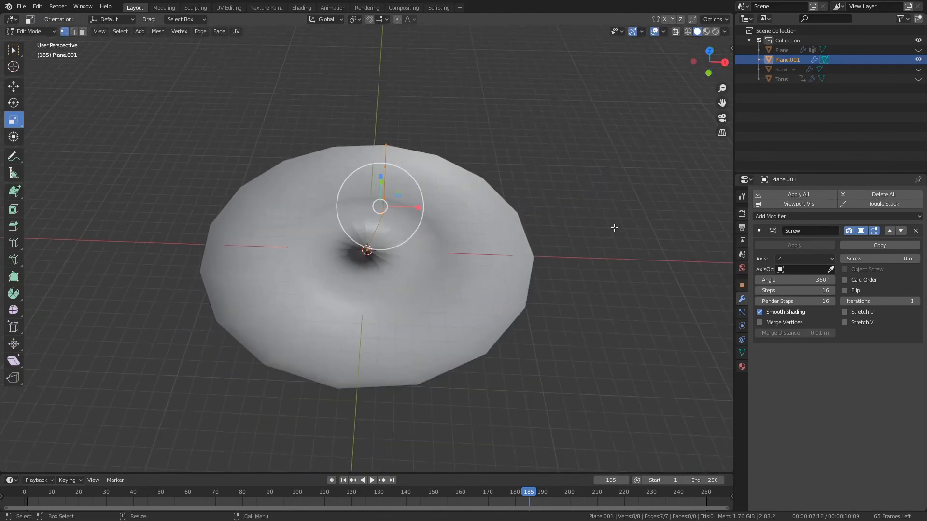
pyautogui.press('s')
pyautogui.press('x')
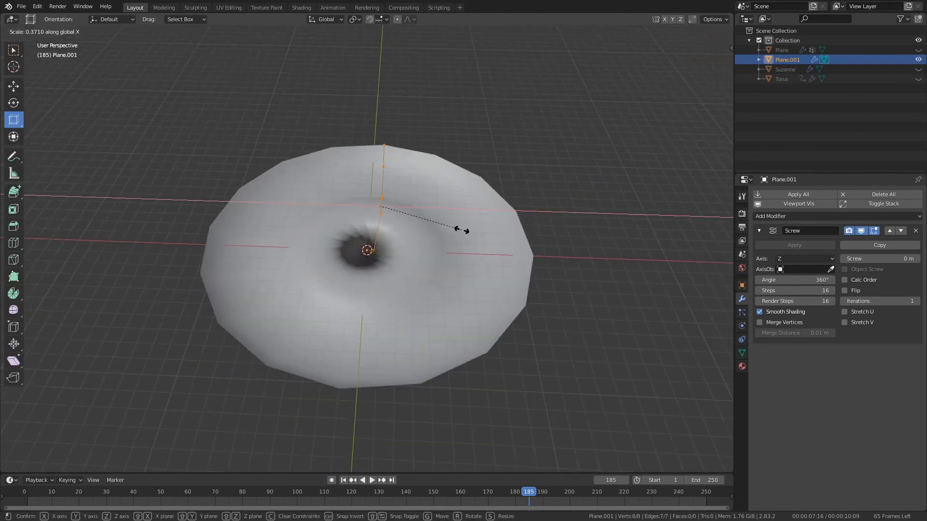
pyautogui.press('0')
pyautogui.press('Return')
# Move the entire profile outward along Y from the screw axis to open a hole in the ring's middle.
pyautogui.moveTo(462, 230); pyautogui.dragTo(431, 251, button='middle')
pyautogui.hotkey('shift', 'space')
pyautogui.press('g')
pyautogui.moveTo(425, 208)
pyautogui.mouseDown()
pyautogui.moveTo(479, 234)
pyautogui.moveTo(407, 228)
pyautogui.moveTo(404, 203)
pyautogui.moveTo(428, 215)
pyautogui.mouseUp()
pyautogui.press('x')
pyautogui.moveTo(409, 180); pyautogui.dragTo(361, 56)
pyautogui.click(626, 201)
pyautogui.keyDown('alt'); pyautogui.moveTo(627, 201); pyautogui.dragTo(530, 206); pyautogui.keyUp('alt')
# Raise two vertices of the profile along Z, the outer one by about 2.62 m.
pyautogui.click(539, 317)
pyautogui.moveTo(541, 286); pyautogui.dragTo(553, 243)
pyautogui.click(599, 334)
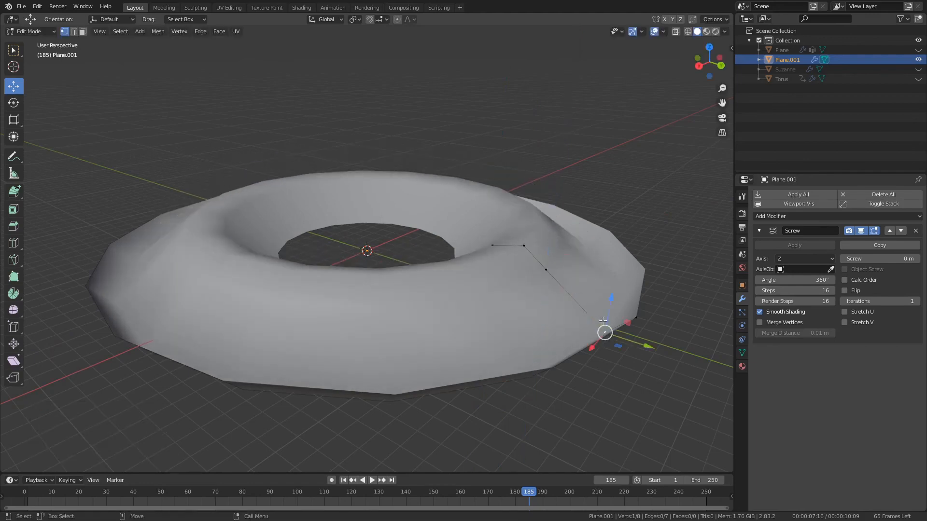
pyautogui.moveTo(608, 304); pyautogui.dragTo(617, 256)
pyautogui.click(537, 255)
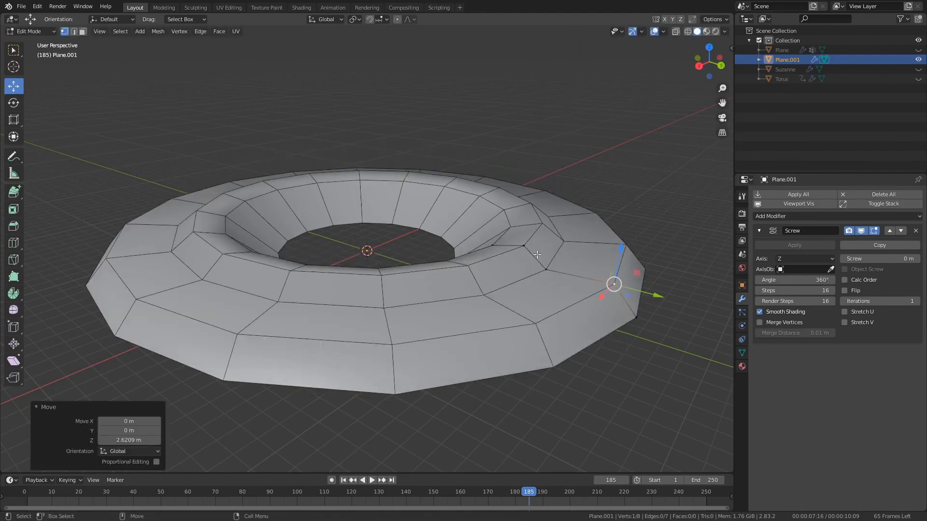
# Set the Screw modifier's steps to 4.
pyautogui.moveTo(538, 257); pyautogui.dragTo(581, 296, button='middle')
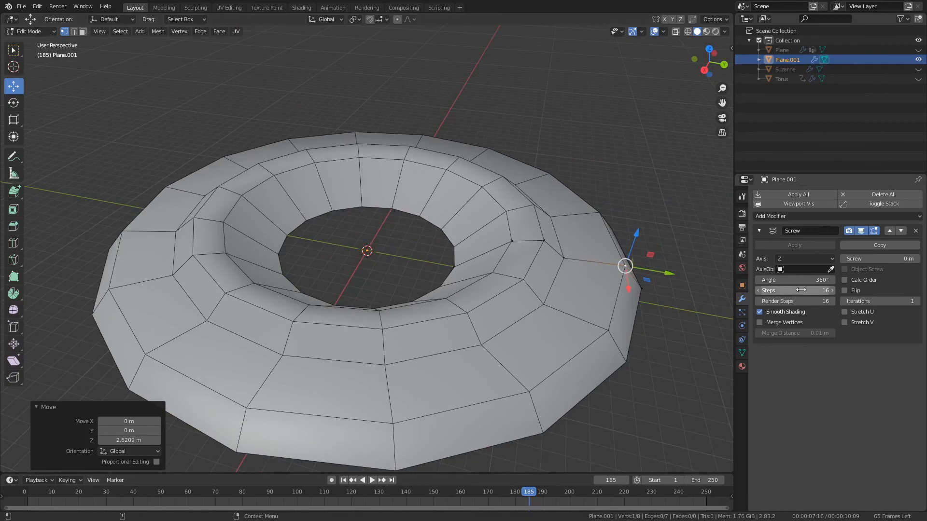
pyautogui.moveTo(801, 289); pyautogui.dragTo(782, 290)
pyautogui.moveTo(584, 270); pyautogui.dragTo(578, 295, button='middle')
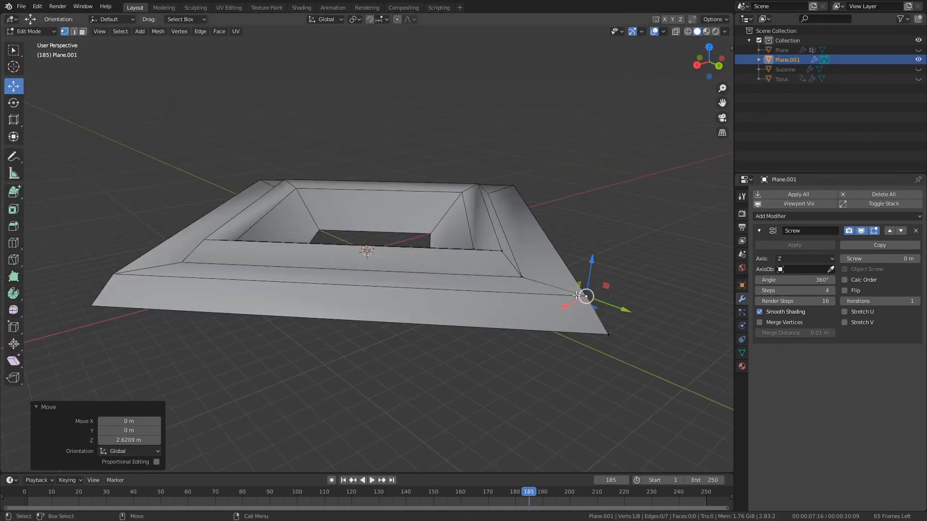
# Extrude to Cursor from the profile's outermost vertex through six points in the right orthographic view, curving downward and inward.
pyautogui.click(620, 333)
pyautogui.moveTo(594, 371); pyautogui.dragTo(636, 338, button='middle')
pyautogui.press('e')
pyautogui.click(643, 209)
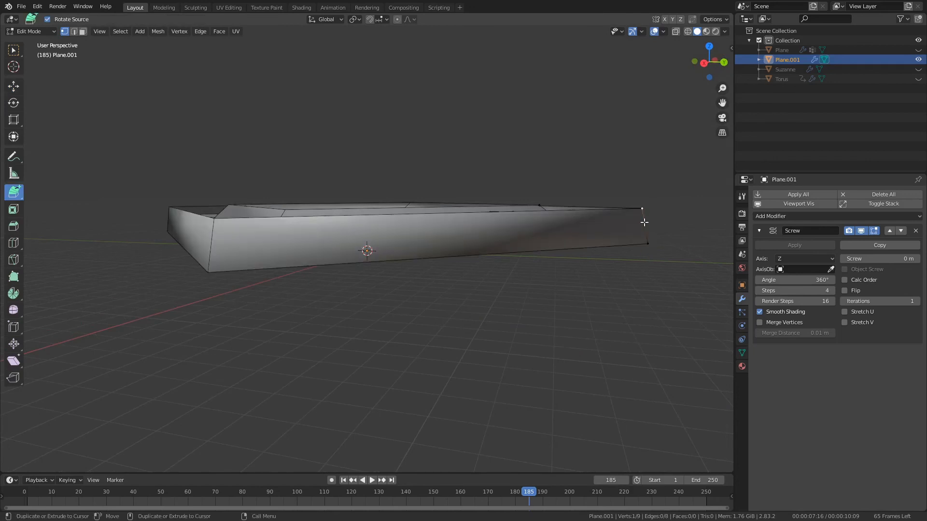
pyautogui.hotkey('ctrl', 'z')
pyautogui.press('KP_1')
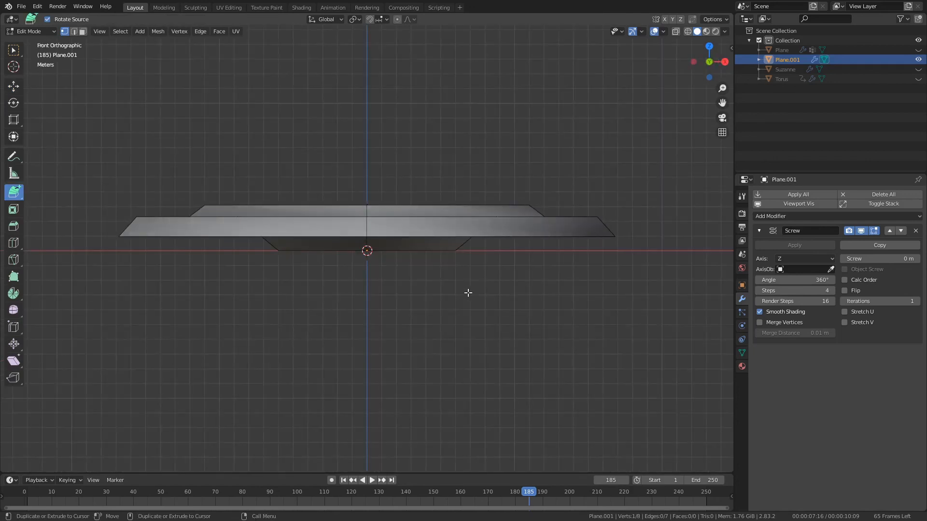
pyautogui.click(622, 279)
pyautogui.click(631, 336)
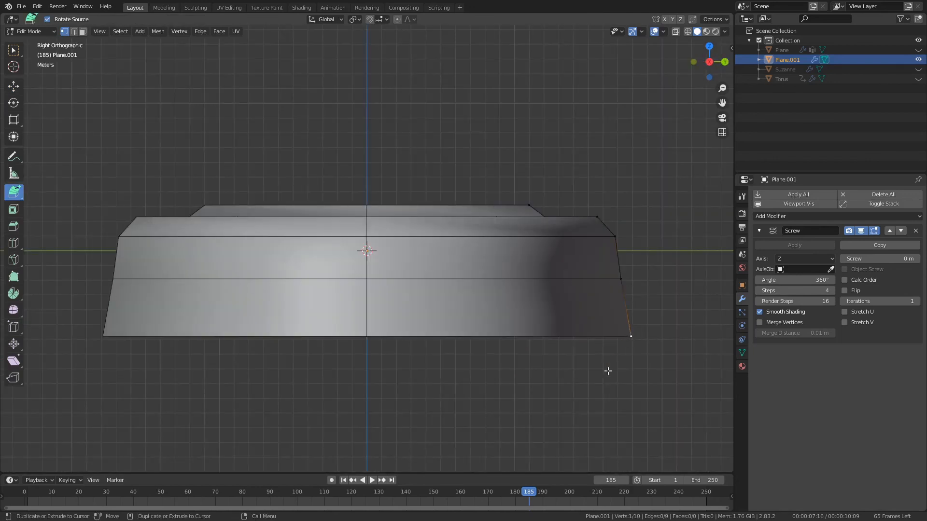
pyautogui.click(608, 372)
pyautogui.click(566, 410)
pyautogui.click(521, 423)
pyautogui.click(478, 431)
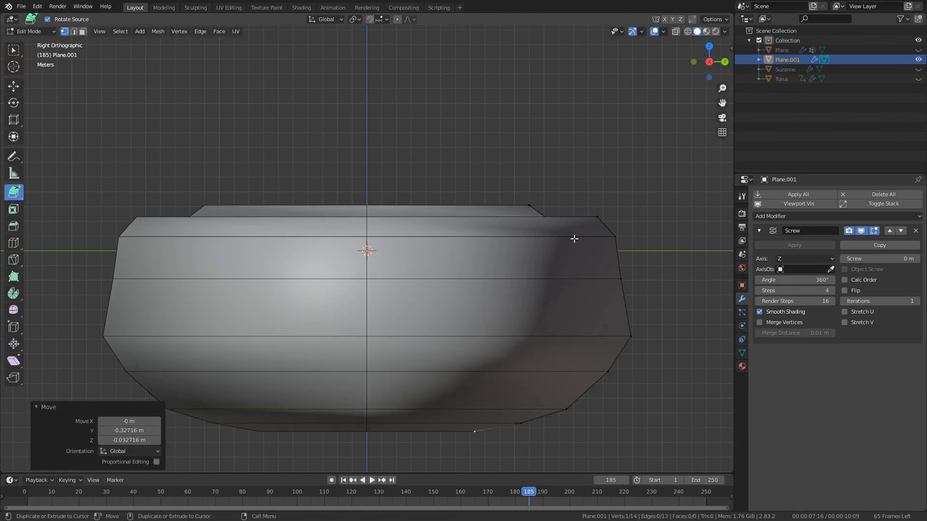
# Adjust the profile's upper inner vertices with X-ray on, and extrude one more vertex to extend the profile.
pyautogui.hotkey('alt', 'z')
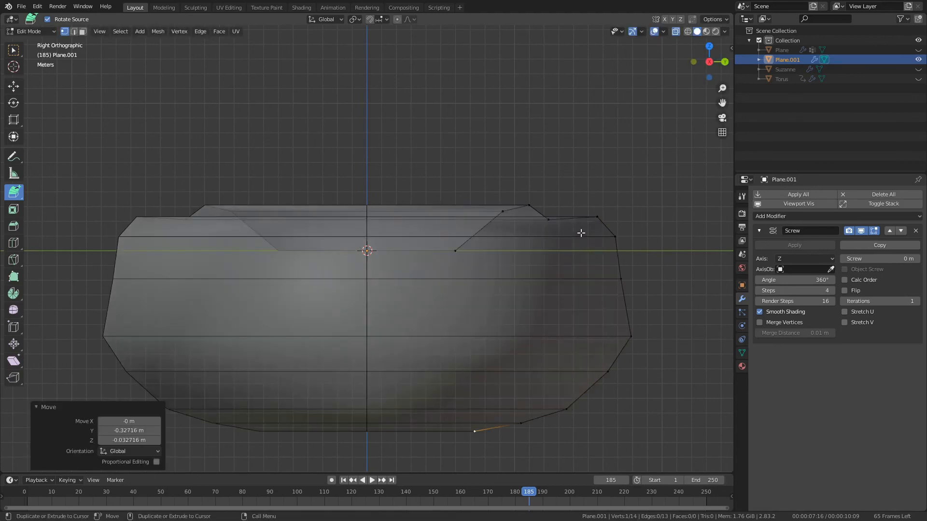
pyautogui.click(547, 219)
pyautogui.hotkey('ctrl', 'z')
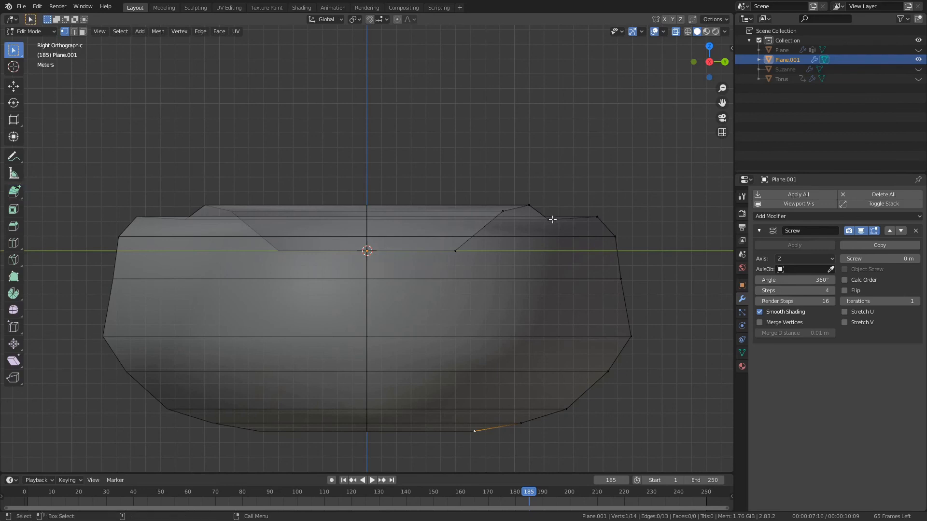
pyautogui.moveTo(551, 194); pyautogui.dragTo(530, 202)
pyautogui.click(529, 206)
pyautogui.click(503, 211)
pyautogui.moveTo(502, 211); pyautogui.dragTo(498, 204)
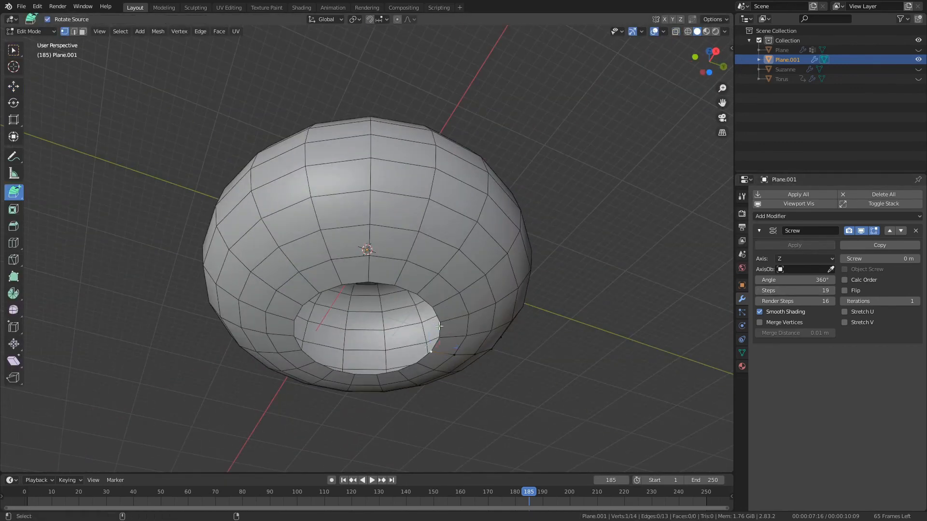
pyautogui.moveTo(449, 365); pyautogui.dragTo(607, 341)
pyautogui.click(607, 340)
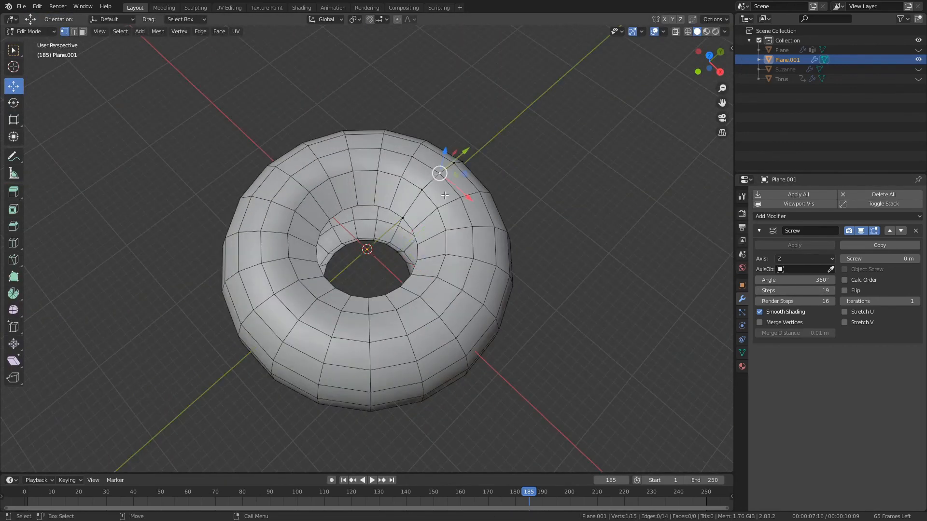
# Select the whole profile and shear it by about -1.543 on the Y axis, twisting the revolved edge flow.
pyautogui.keyDown('alt'); pyautogui.moveTo(551, 261); pyautogui.dragTo(514, 289, button='middle'); pyautogui.keyUp('alt')
pyautogui.keyDown('alt'); pyautogui.moveTo(514, 288); pyautogui.dragTo(563, 300); pyautogui.keyUp('alt')
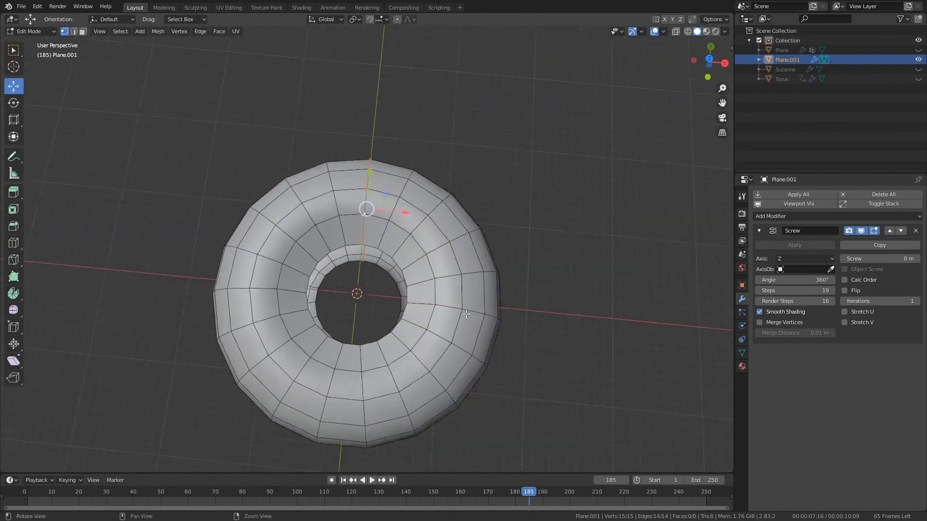
pyautogui.keyDown('alt'); pyautogui.moveTo(562, 300); pyautogui.dragTo(488, 249, button='right'); pyautogui.keyUp('alt')
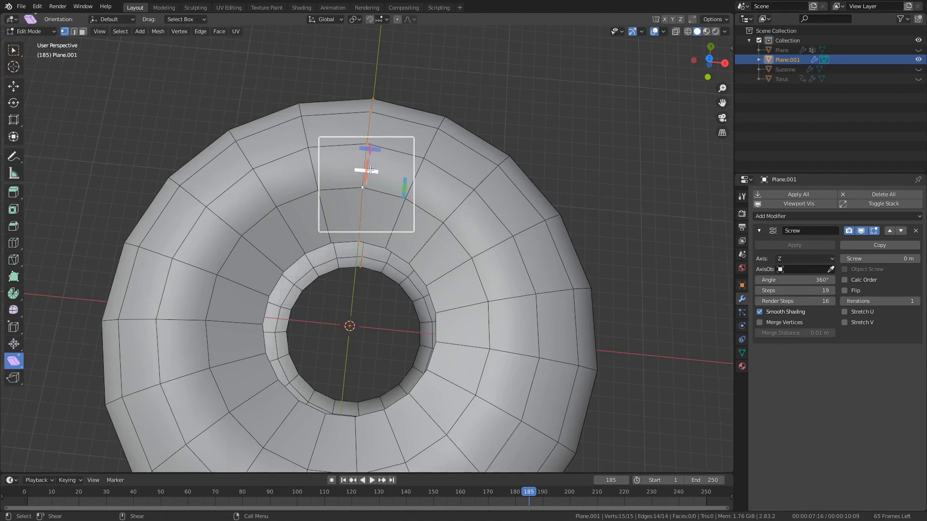
pyautogui.moveTo(370, 170); pyautogui.dragTo(349, 170)
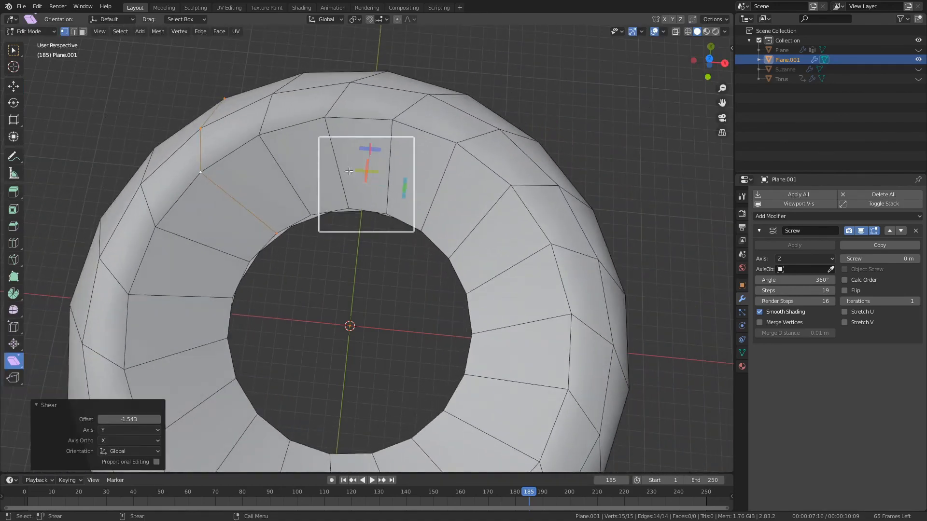
pyautogui.keyDown('alt'); pyautogui.moveTo(349, 171); pyautogui.dragTo(386, 196, button='right'); pyautogui.keyUp('alt')
pyautogui.keyDown('alt'); pyautogui.moveTo(386, 195); pyautogui.dragTo(281, 101); pyautogui.keyUp('alt')
pyautogui.keyDown('alt'); pyautogui.moveTo(499, 289); pyautogui.dragTo(375, 302); pyautogui.keyUp('alt')
# Examine the diagonal edge flow around the revolved ring from several angles in Object Mode.
pyautogui.press('Tab')
pyautogui.keyDown('alt'); pyautogui.moveTo(546, 346); pyautogui.dragTo(580, 337); pyautogui.keyUp('alt')
pyautogui.click(544, 344)
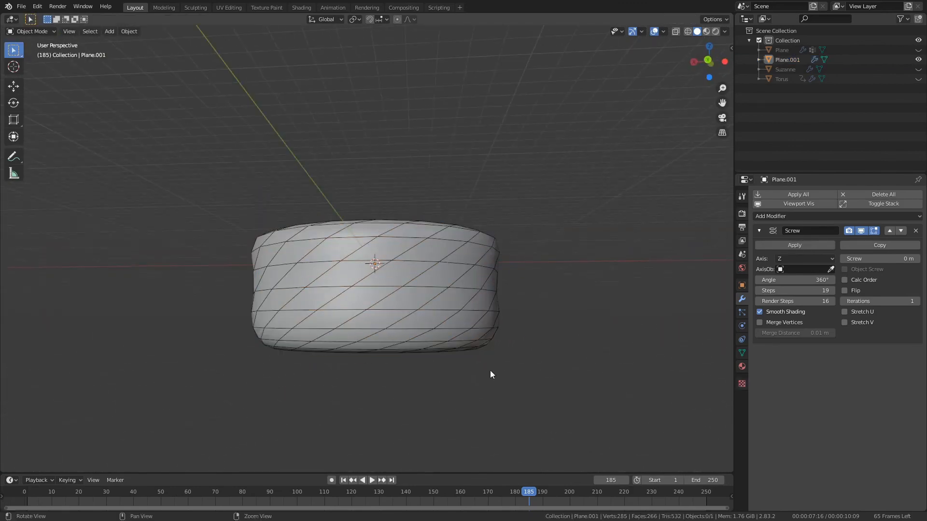
pyautogui.keyDown('alt'); pyautogui.moveTo(491, 372); pyautogui.dragTo(522, 321); pyautogui.keyUp('alt')
pyautogui.click(428, 213)
pyautogui.click(573, 296)
pyautogui.keyDown('alt'); pyautogui.moveTo(573, 296); pyautogui.dragTo(496, 328); pyautogui.keyUp('alt')
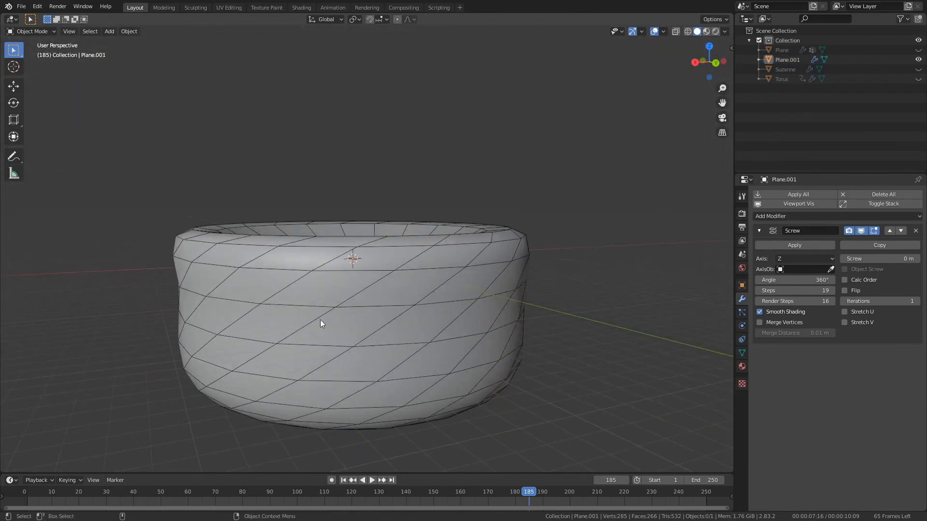
pyautogui.keyDown('alt'); pyautogui.moveTo(335, 268); pyautogui.dragTo(300, 355); pyautogui.keyUp('alt')
pyautogui.click(300, 354)
# Return the revolved ring to Edit Mode with its profile vertices selected.
pyautogui.press('Tab')
pyautogui.keyDown('alt'); pyautogui.moveTo(482, 362); pyautogui.dragTo(351, 333); pyautogui.keyUp('alt')
pyautogui.keyDown('alt'); pyautogui.moveTo(591, 305); pyautogui.dragTo(523, 305); pyautogui.keyUp('alt')
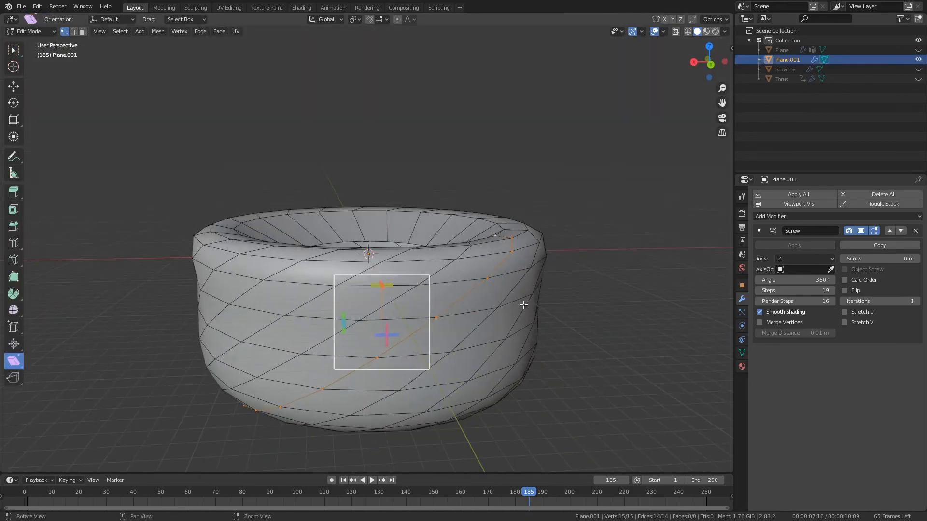